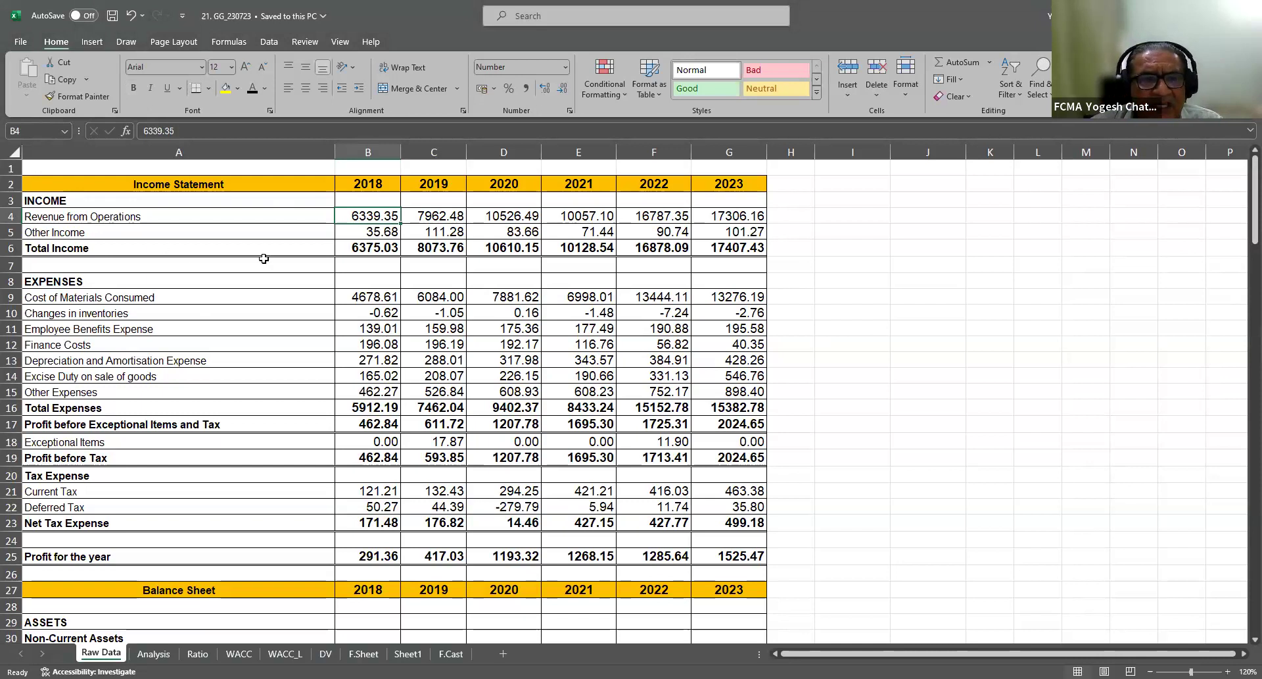
Review the Income Statement, Balance Sheet and Statement of Cash Flow sections on the Raw Data sheet
click(169, 185)
scroll(235, 292, down, 3)
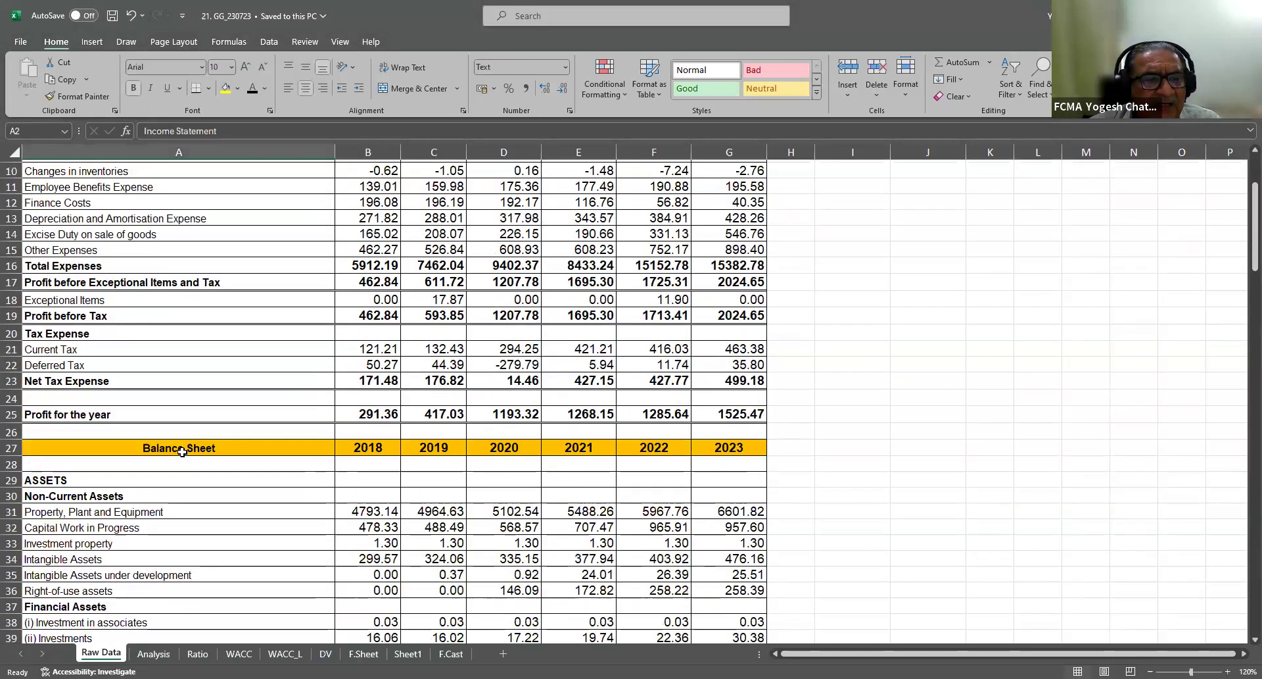
click(211, 448)
scroll(211, 448, down, 5)
scroll(211, 448, down, 15)
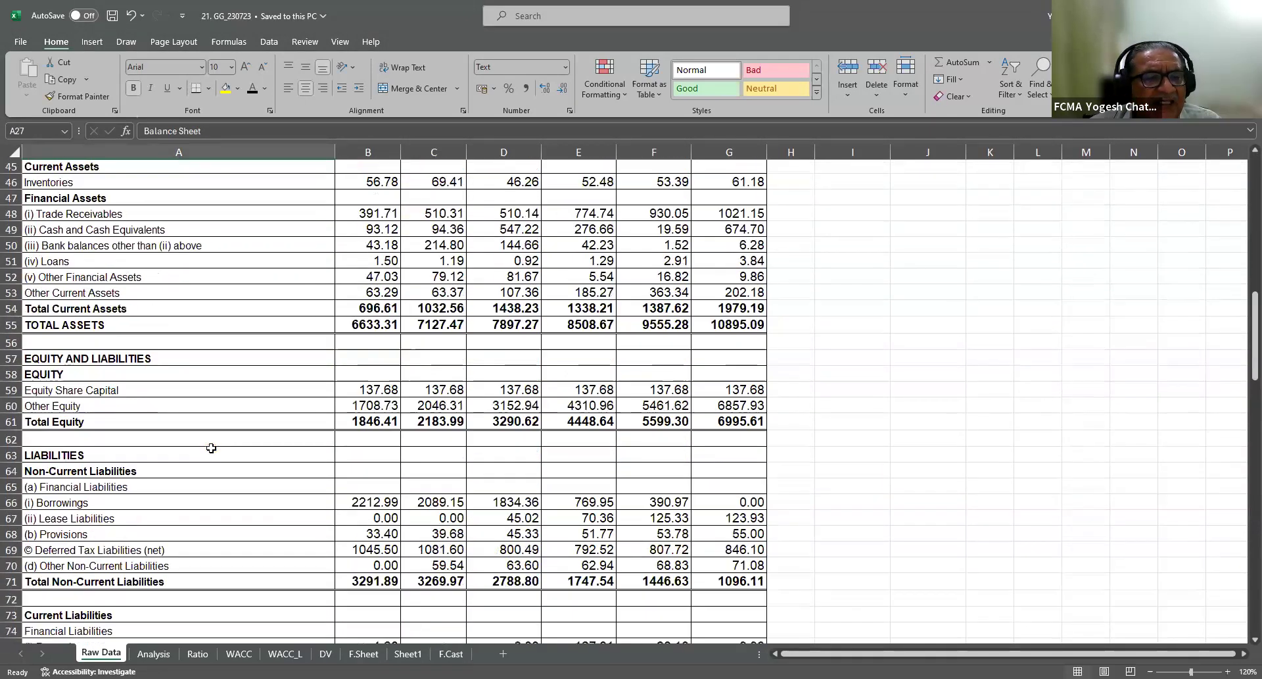
click(191, 494)
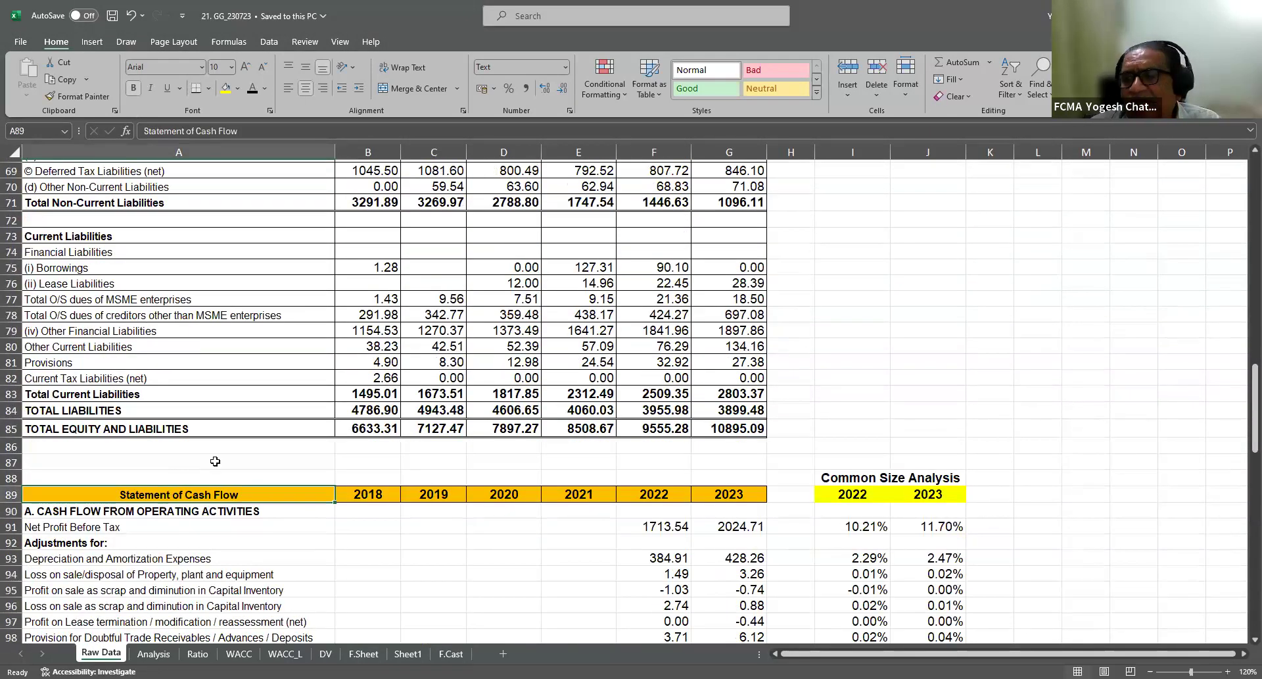
scroll(215, 461, down, 5)
scroll(215, 461, down, 4)
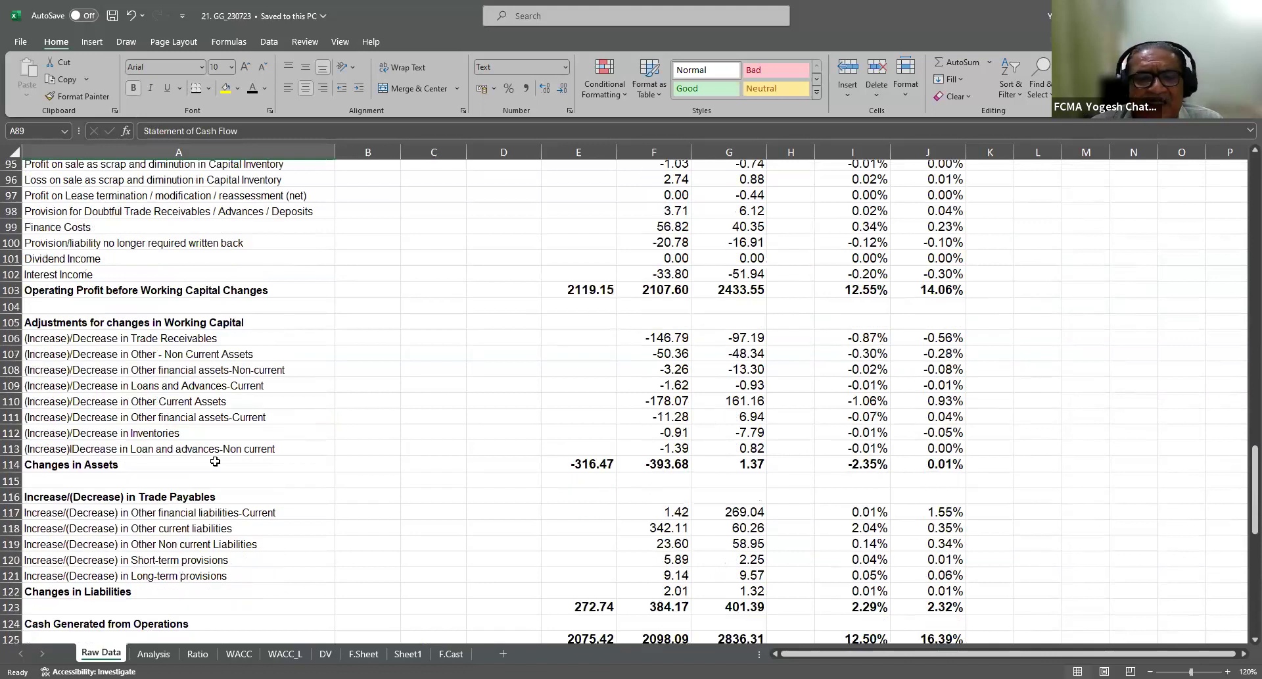
scroll(215, 461, up, 17)
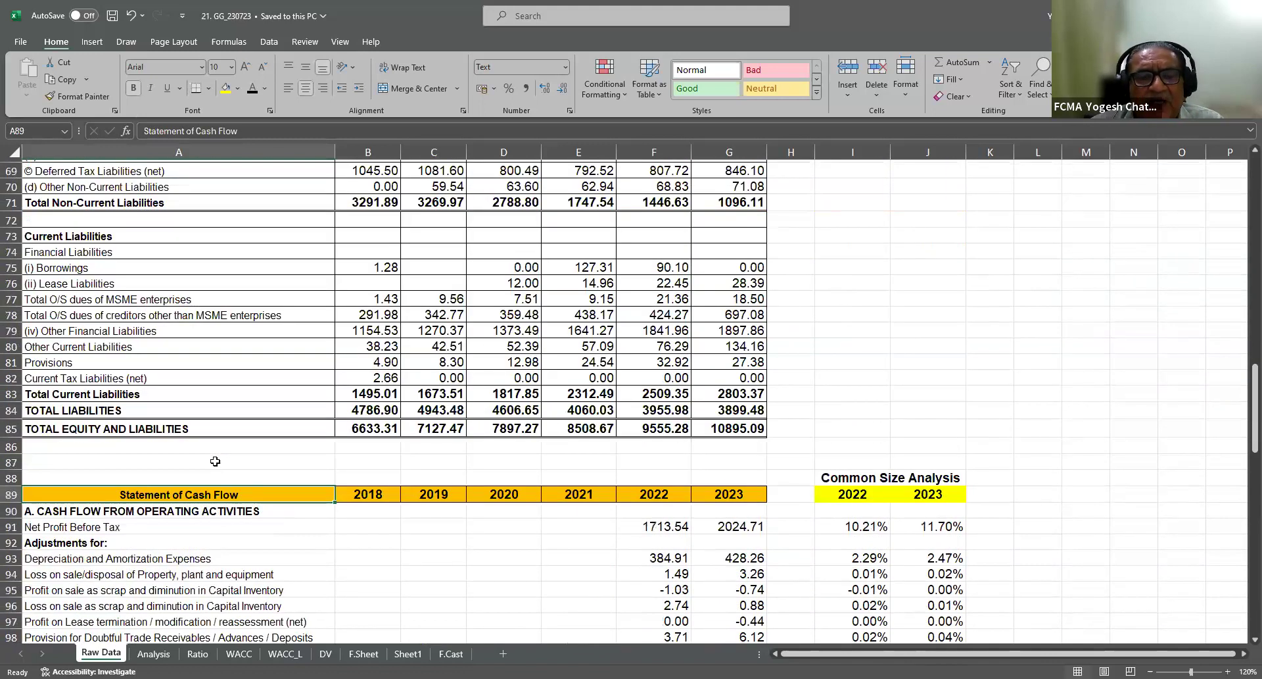
scroll(215, 461, up, 15)
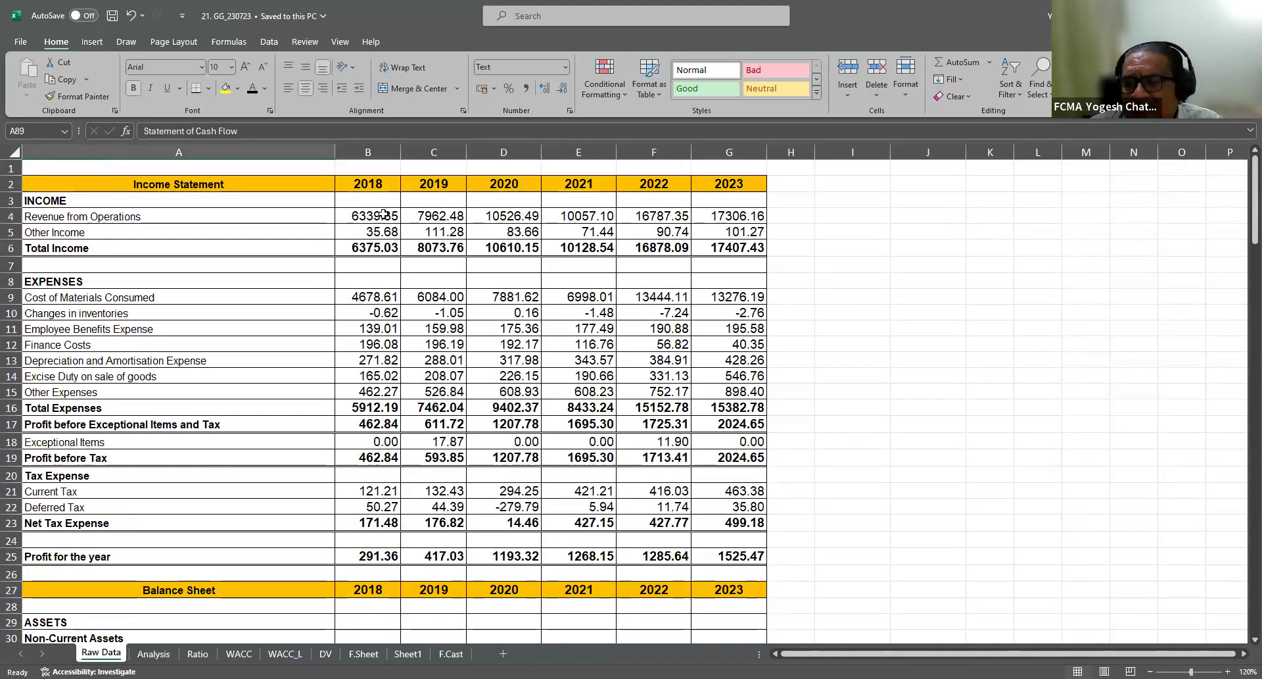
Examine the Income Statement's year range from 2018 to 2023 and the 2018 Revenue from Operations on the Raw Data sheet
click(365, 185)
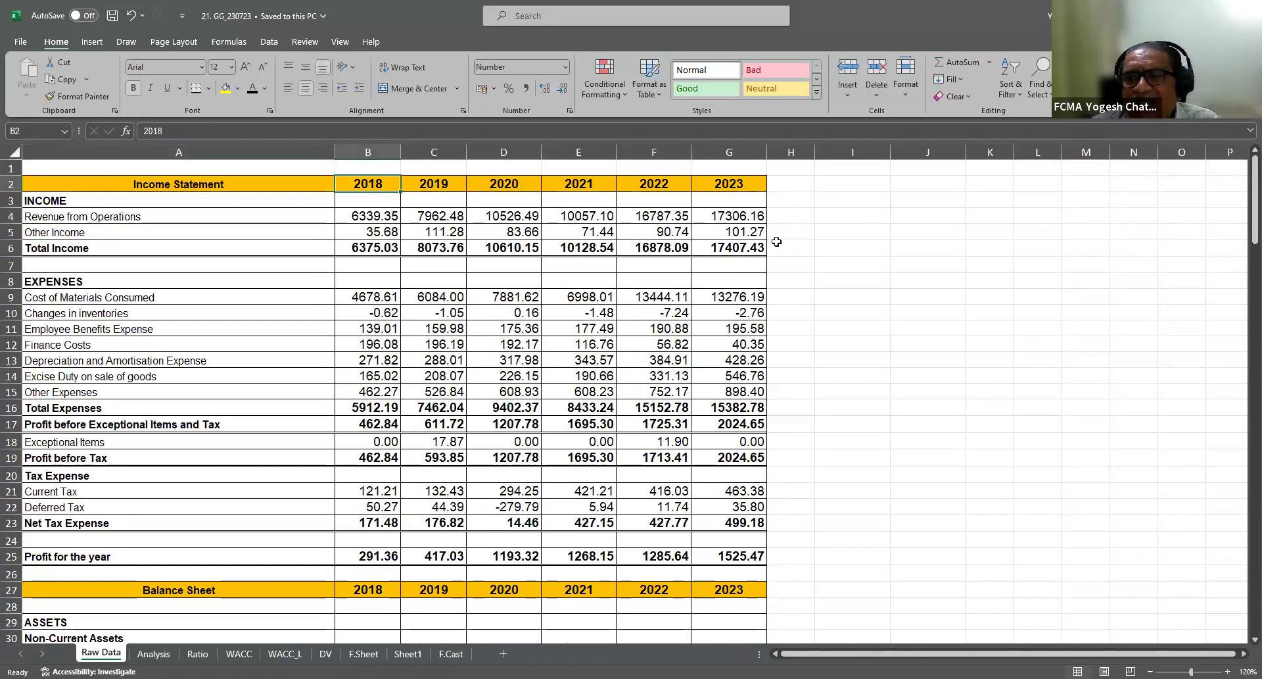
click(727, 186)
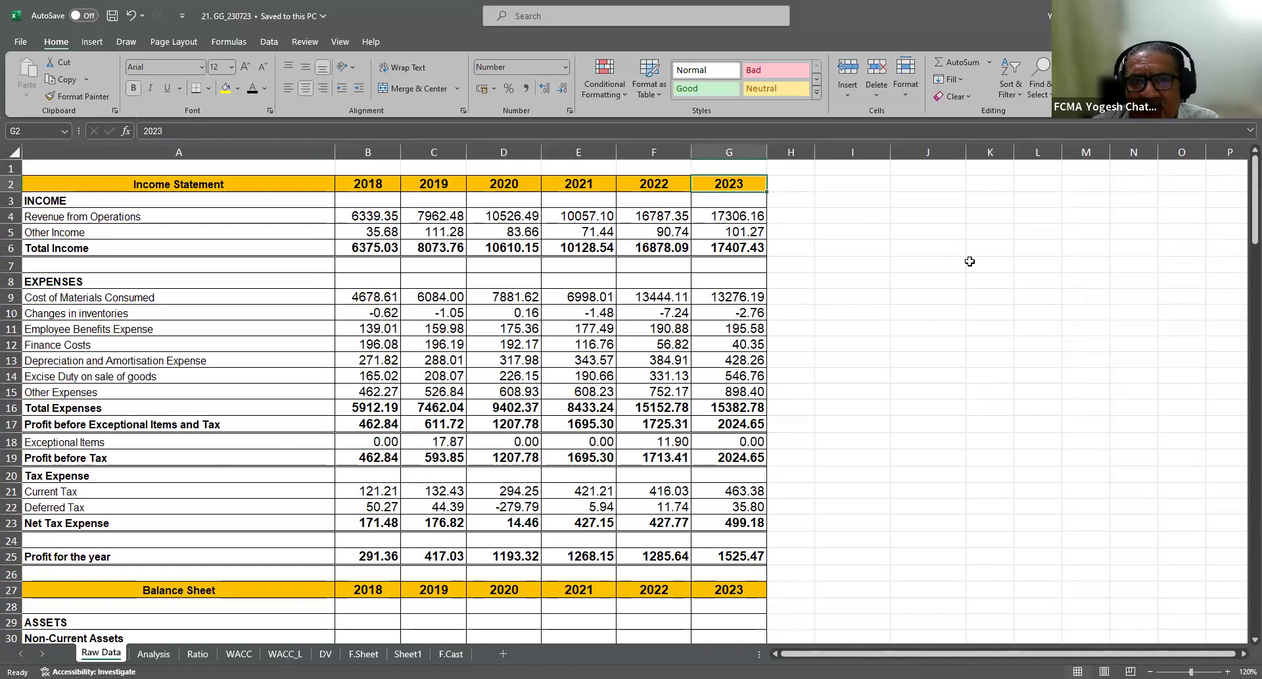
click(353, 216)
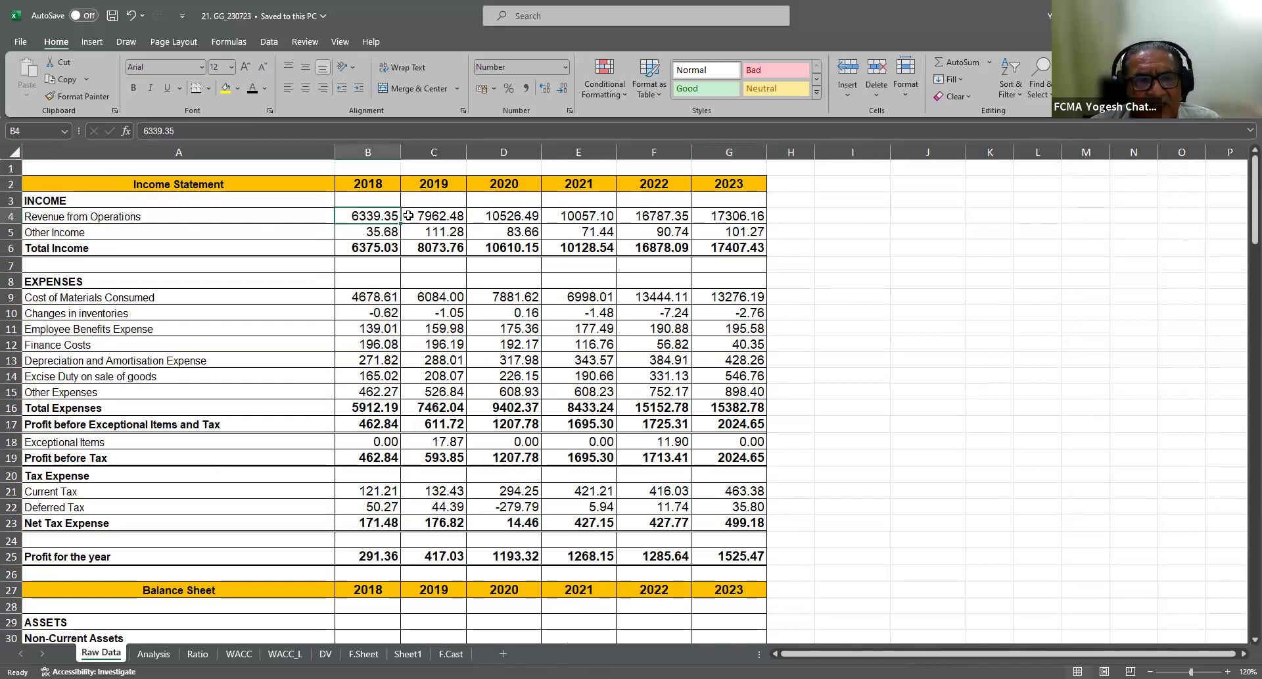
click(164, 184)
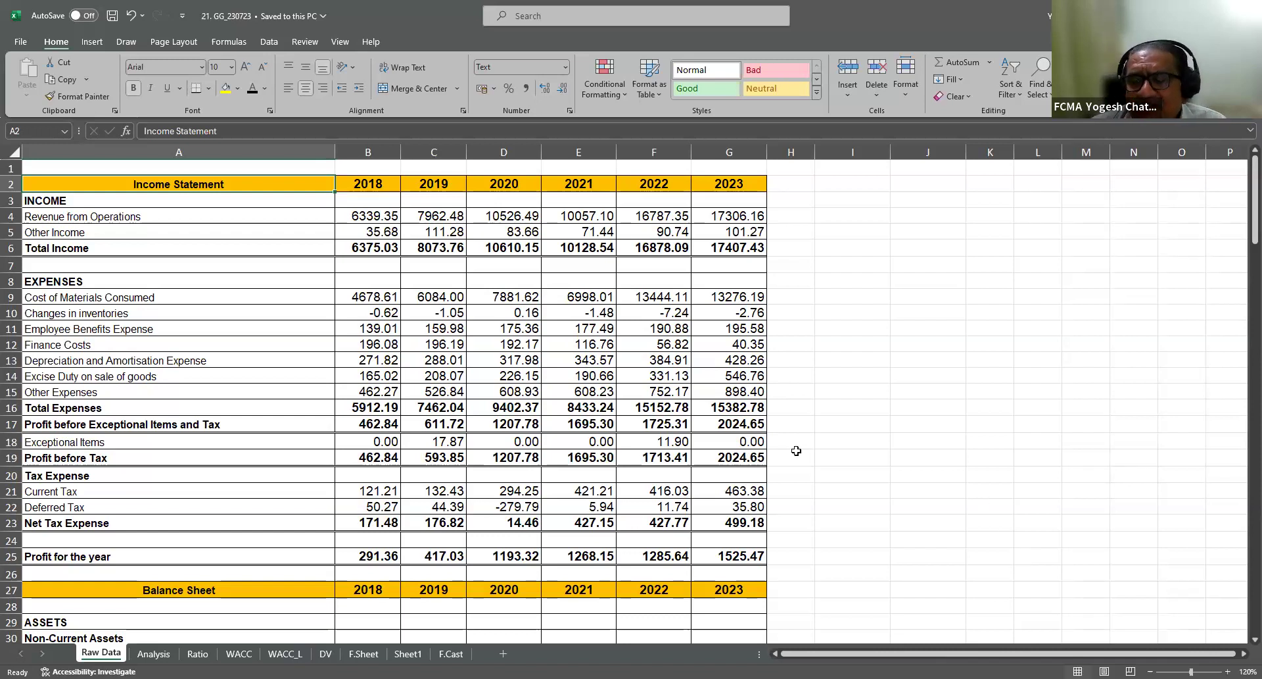
click(359, 218)
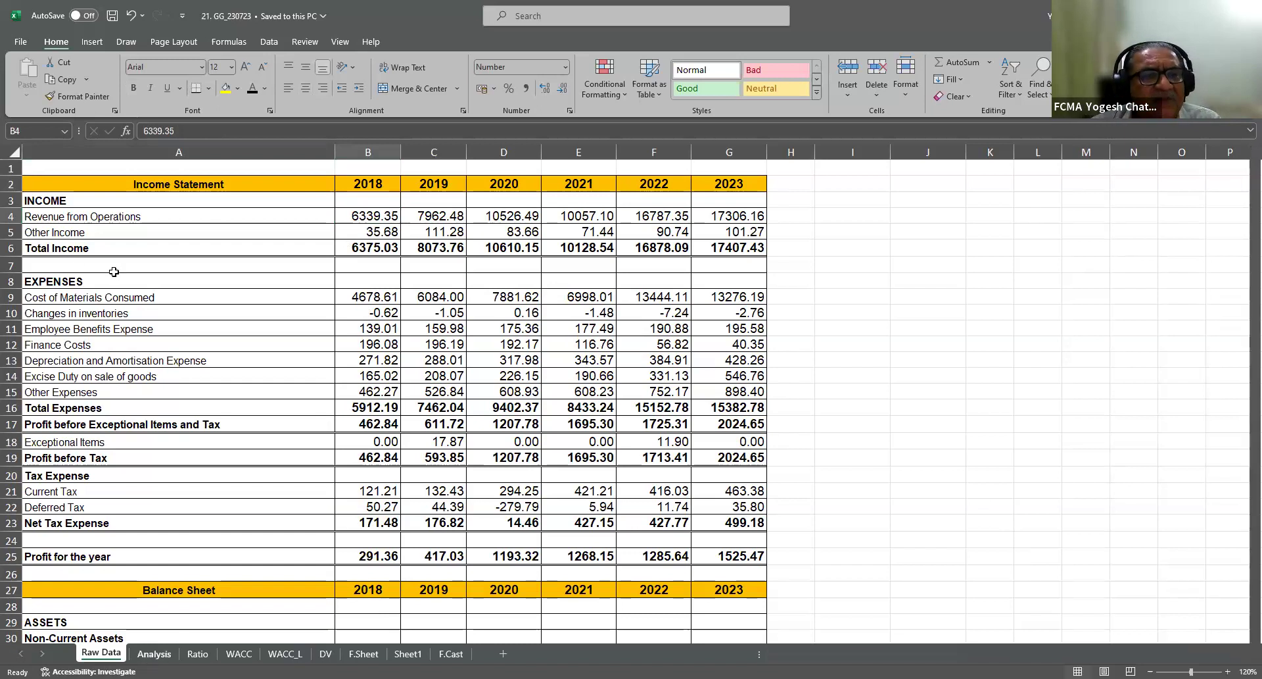
On the Analysis sheet, examine the income statement line items from Revenue From Operations down to EBITDA
key(ctrl+Page_Down)
scroll(115, 328, up, 19)
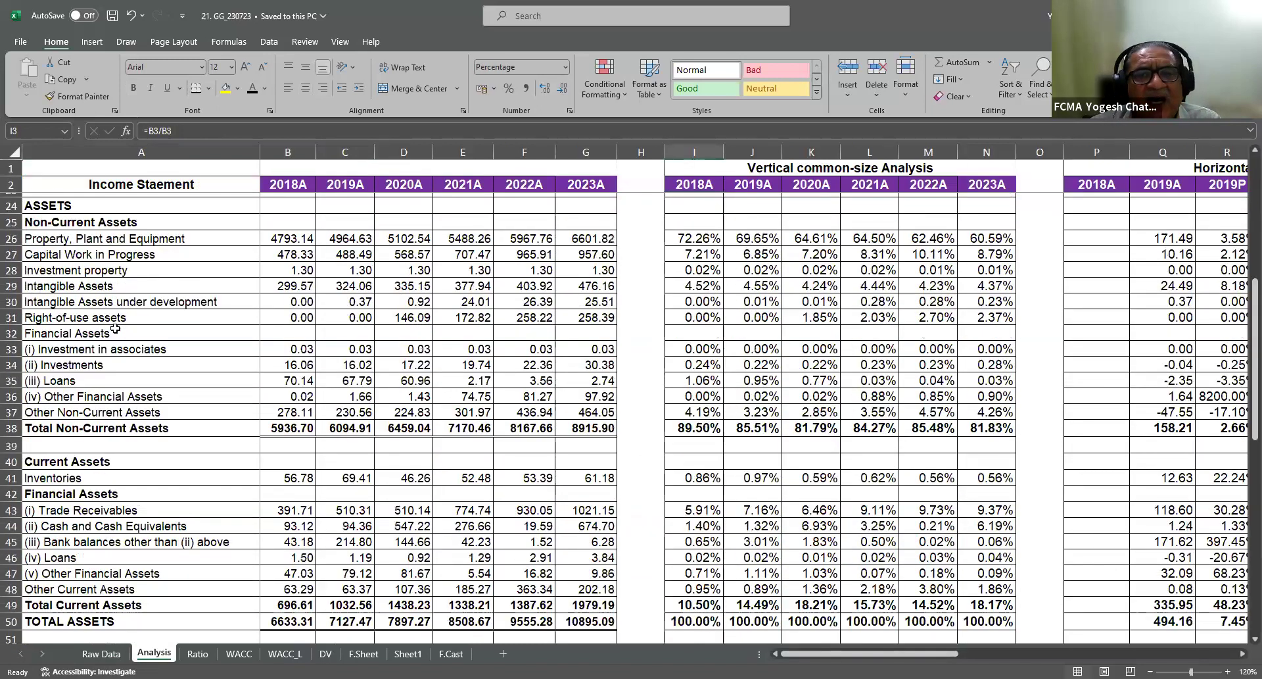
click(273, 203)
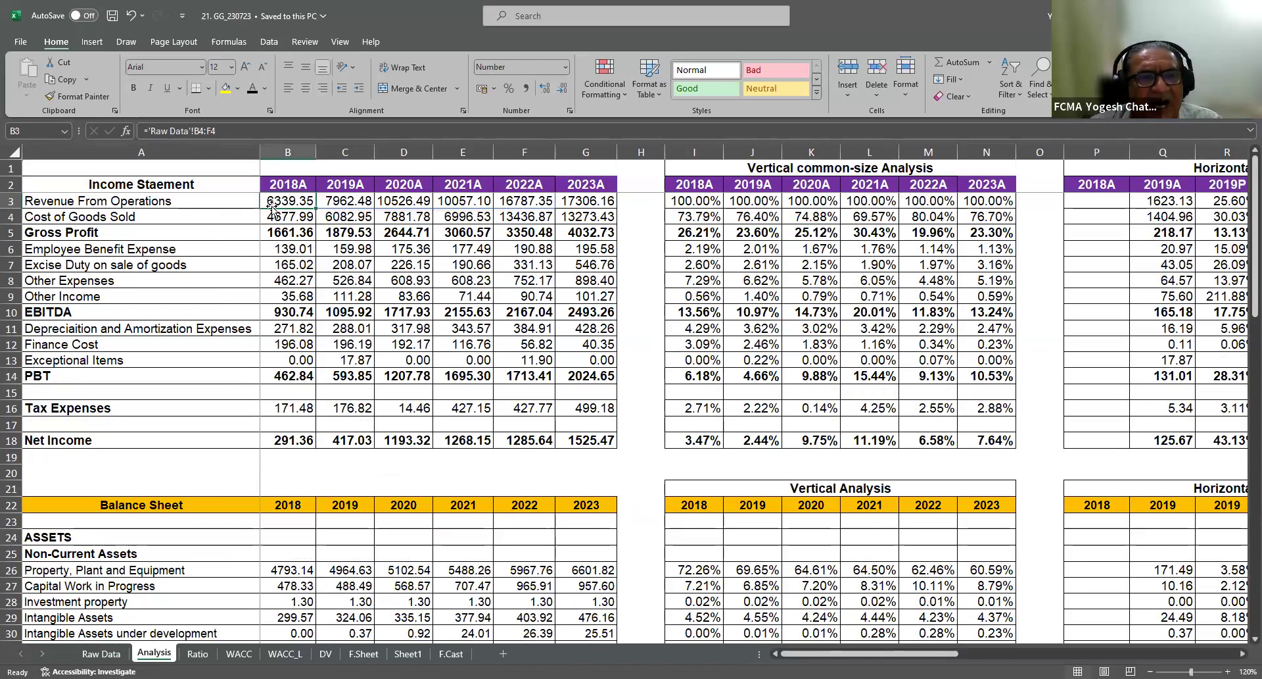
key(Left)
click(109, 214)
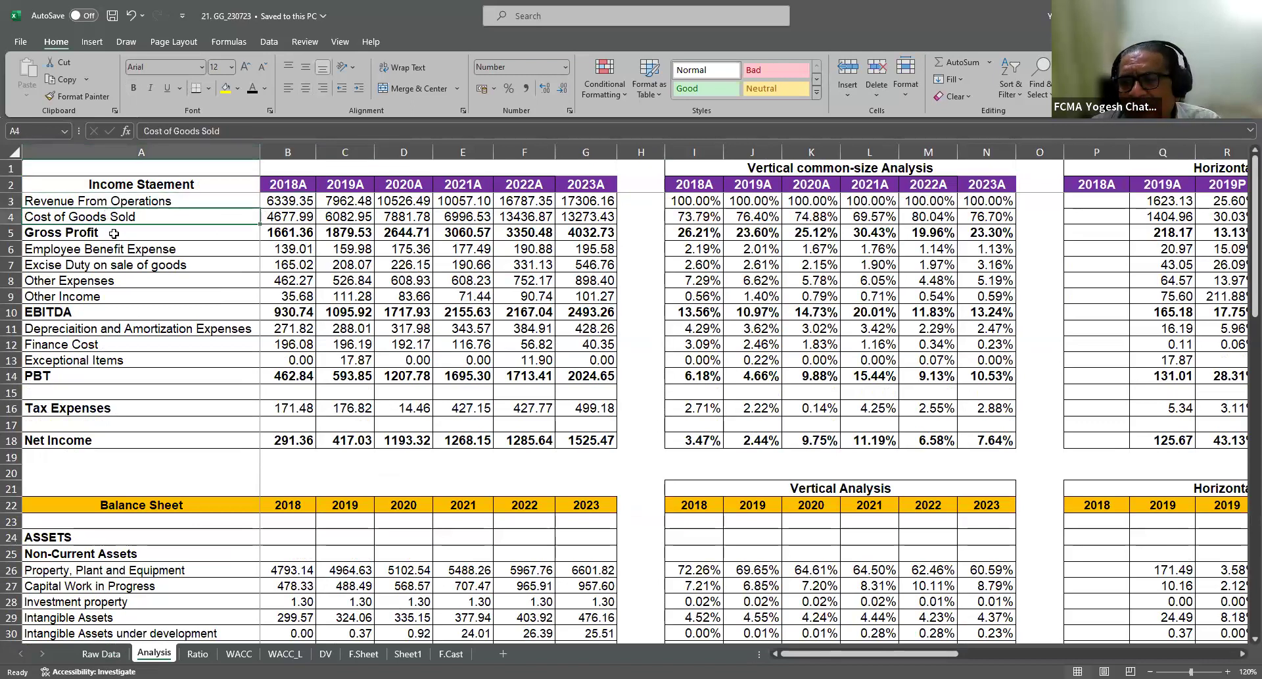
click(113, 233)
click(98, 255)
key(Down)
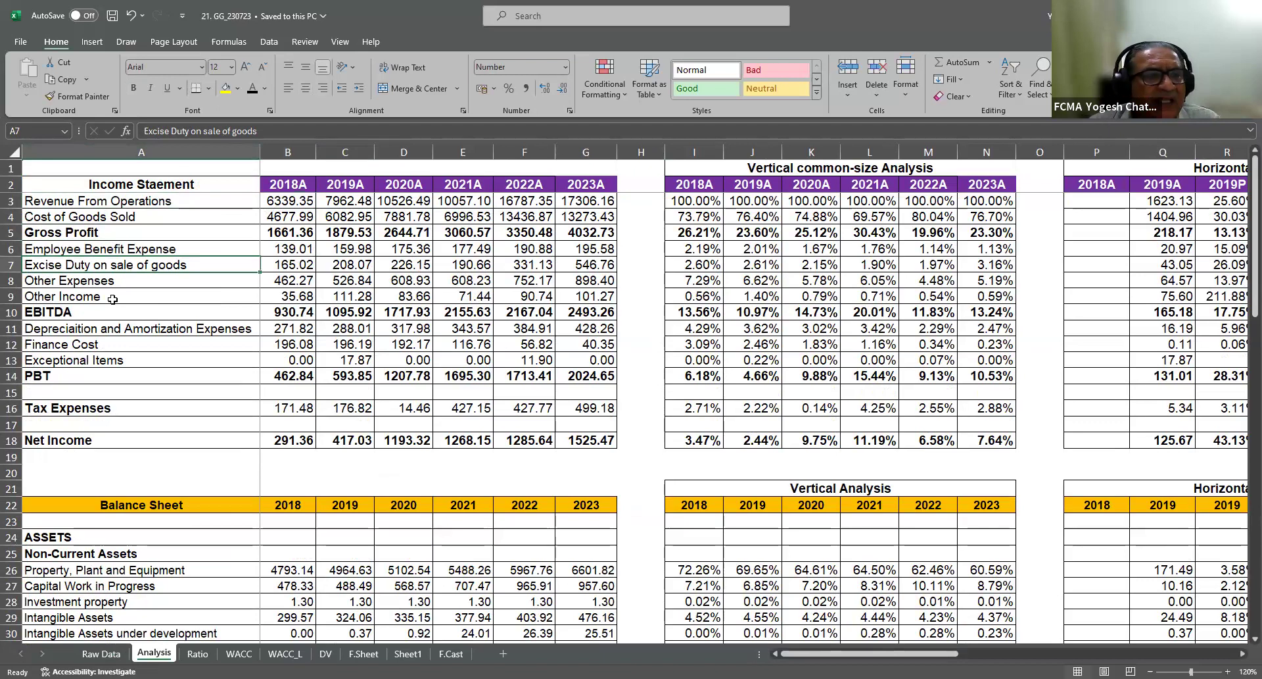
click(85, 282)
click(81, 296)
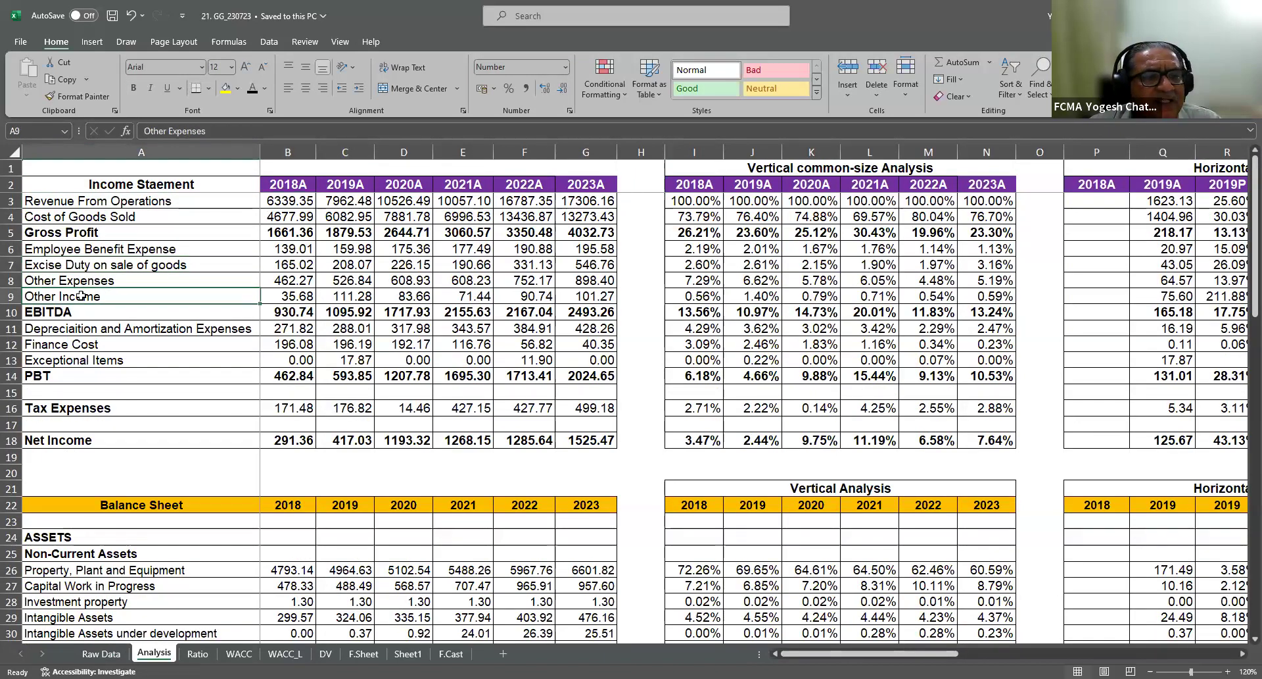
click(60, 312)
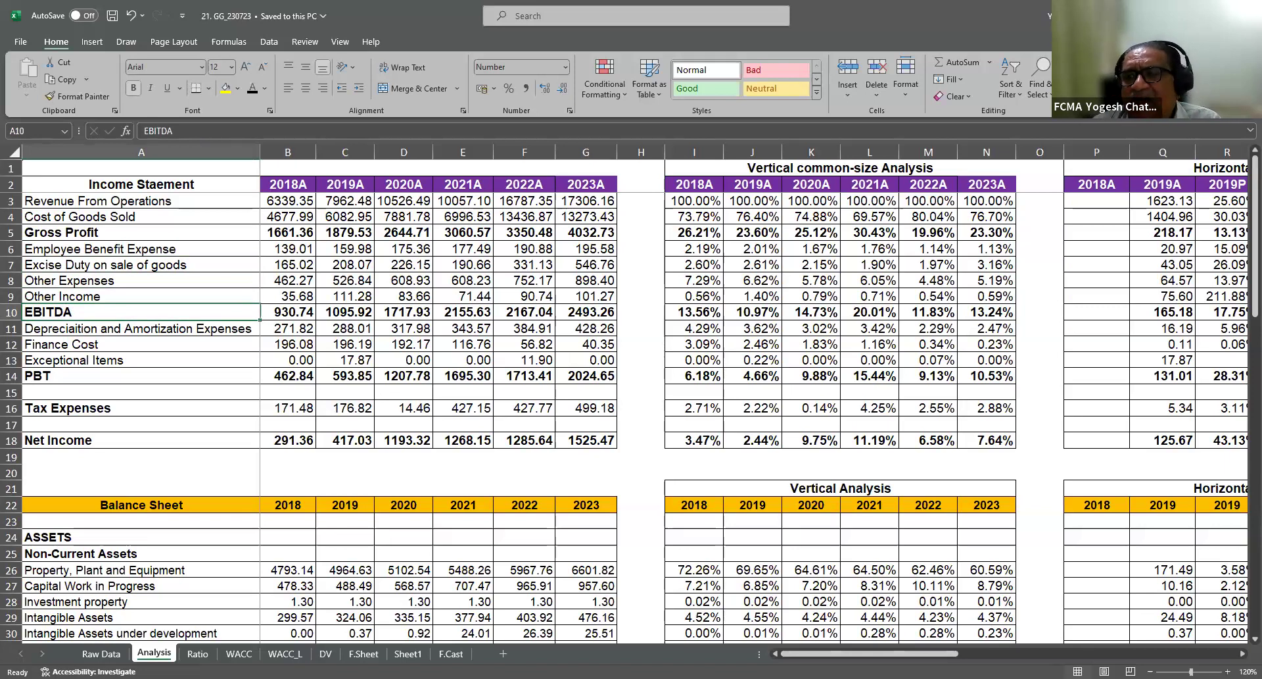
Enter the note "Time-series Analysis or sectoral analysis" in cell A19, below Net Income
click(68, 471)
key(Up)
text(Time-series)
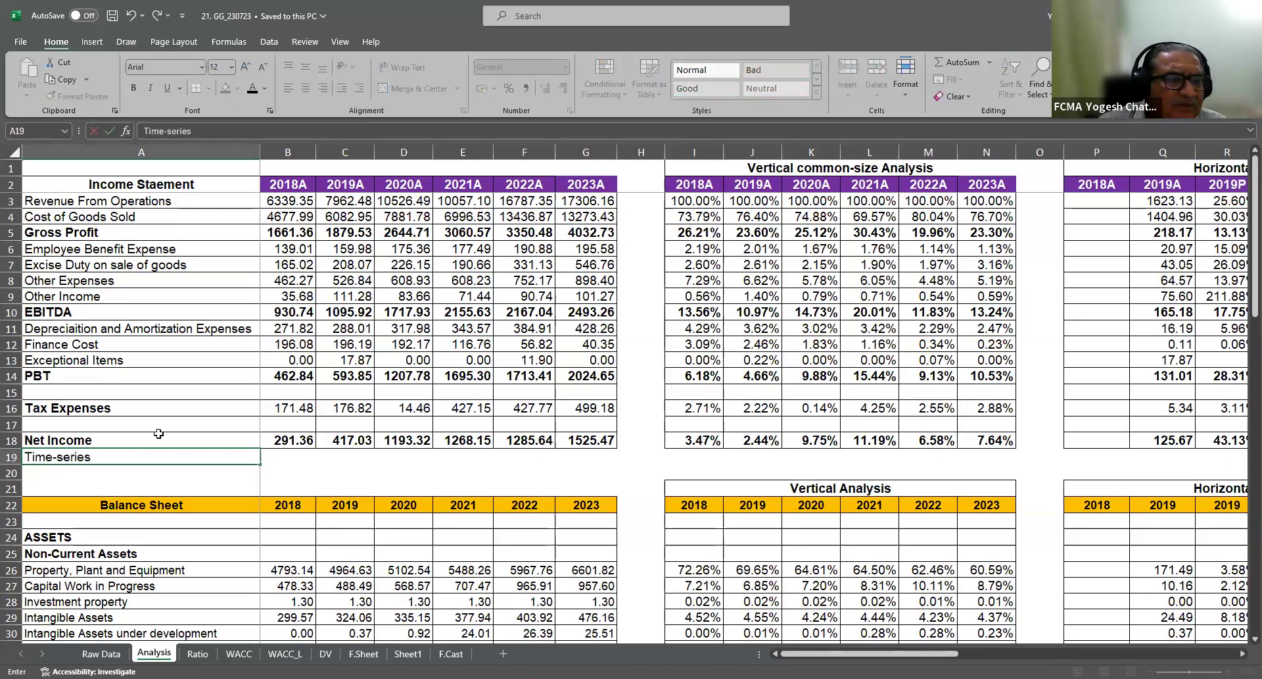
text( Analy)
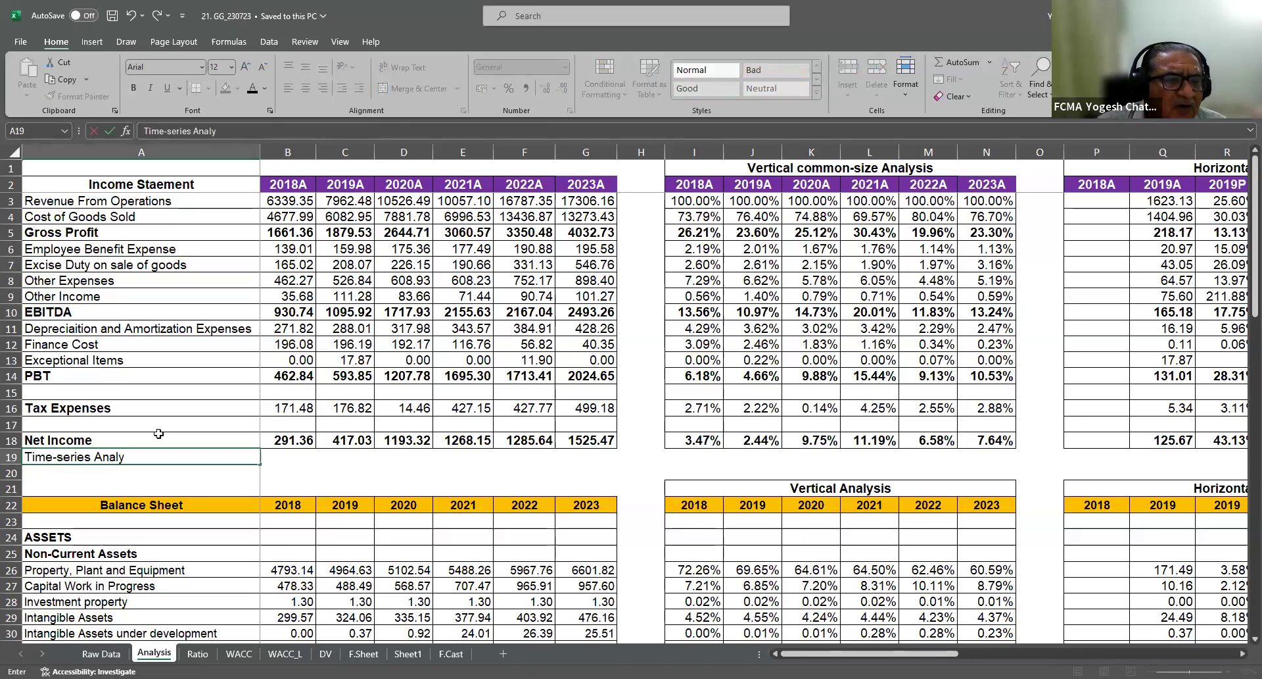
text(sis or )
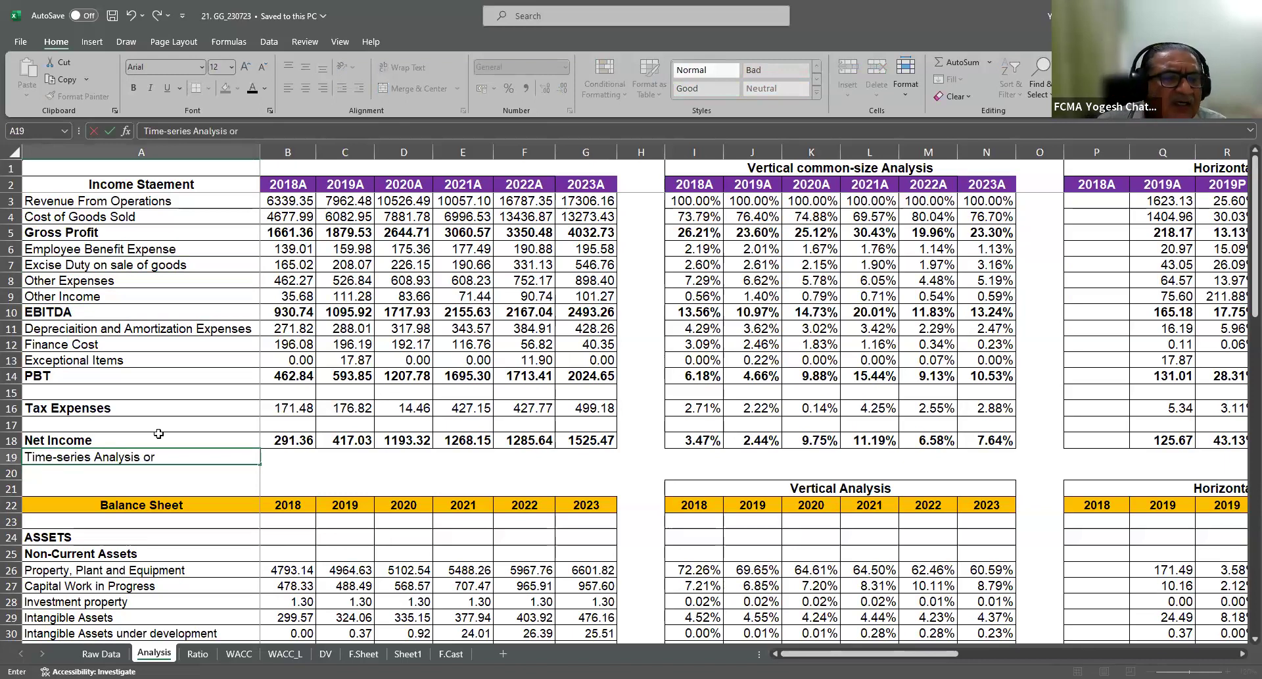
text(sectoral )
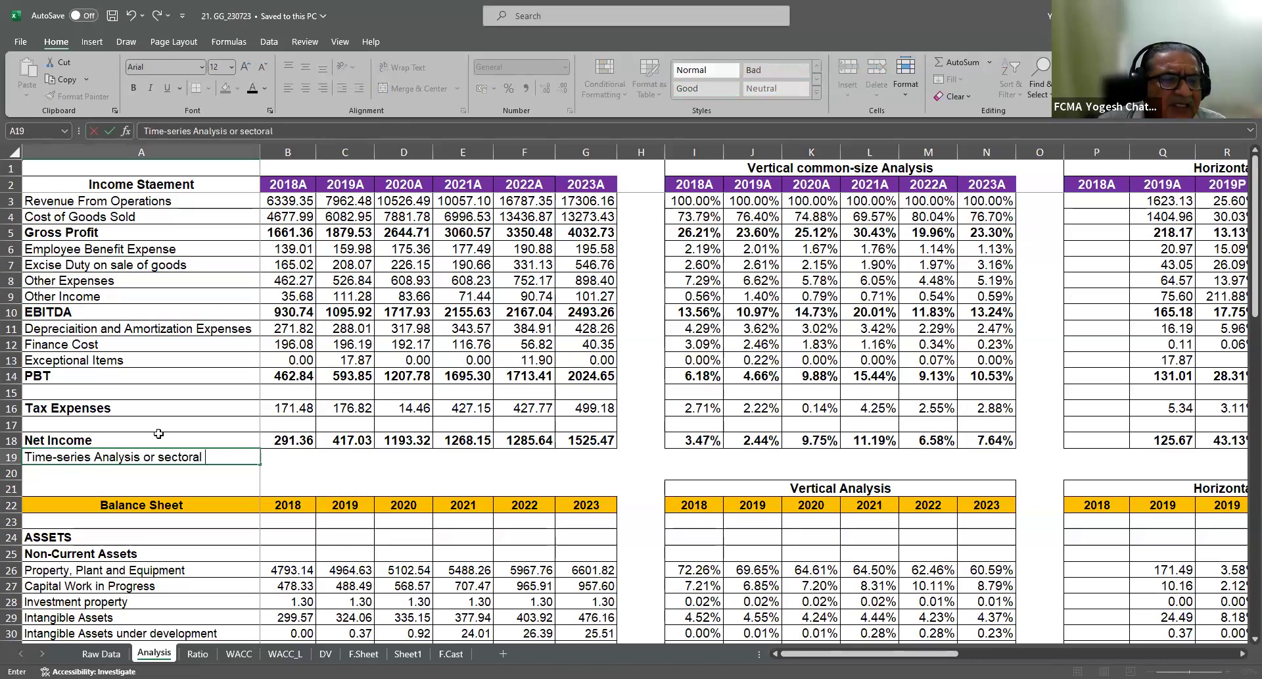
text(analysis)
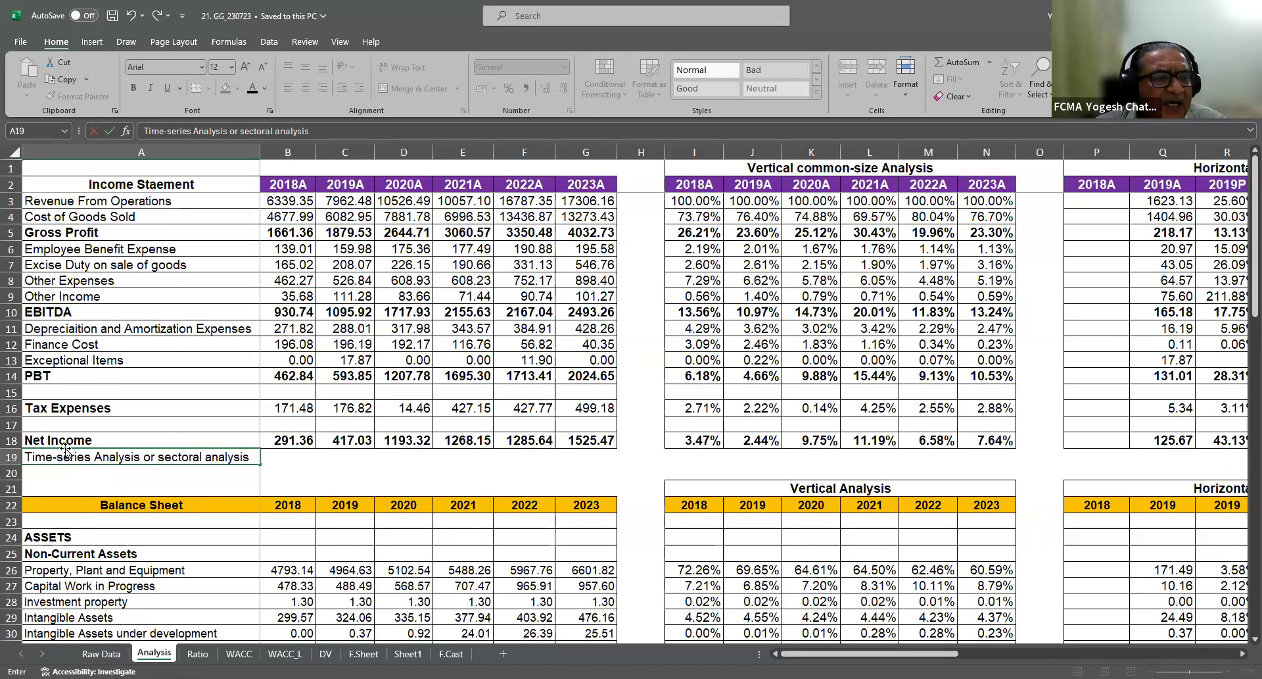
click(60, 312)
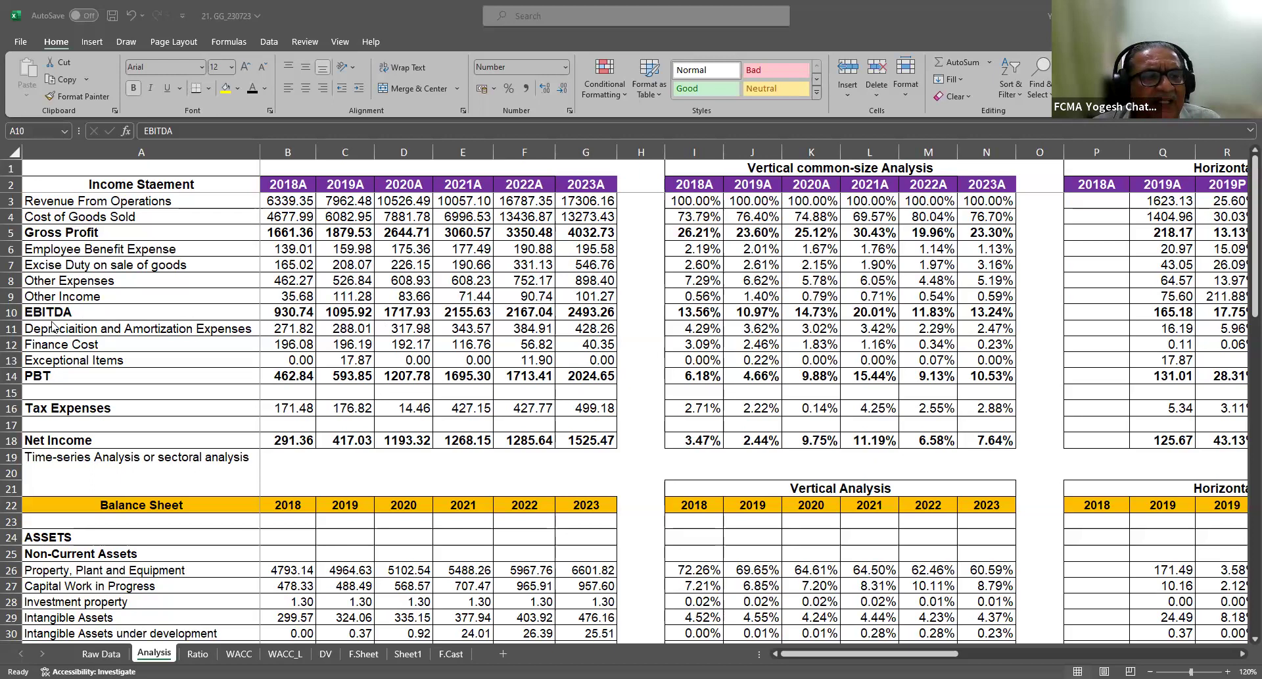
Examine the income statement items from EBITDA through depreciation, finance cost, exceptional items, PBT and tax to Net Income
click(282, 460)
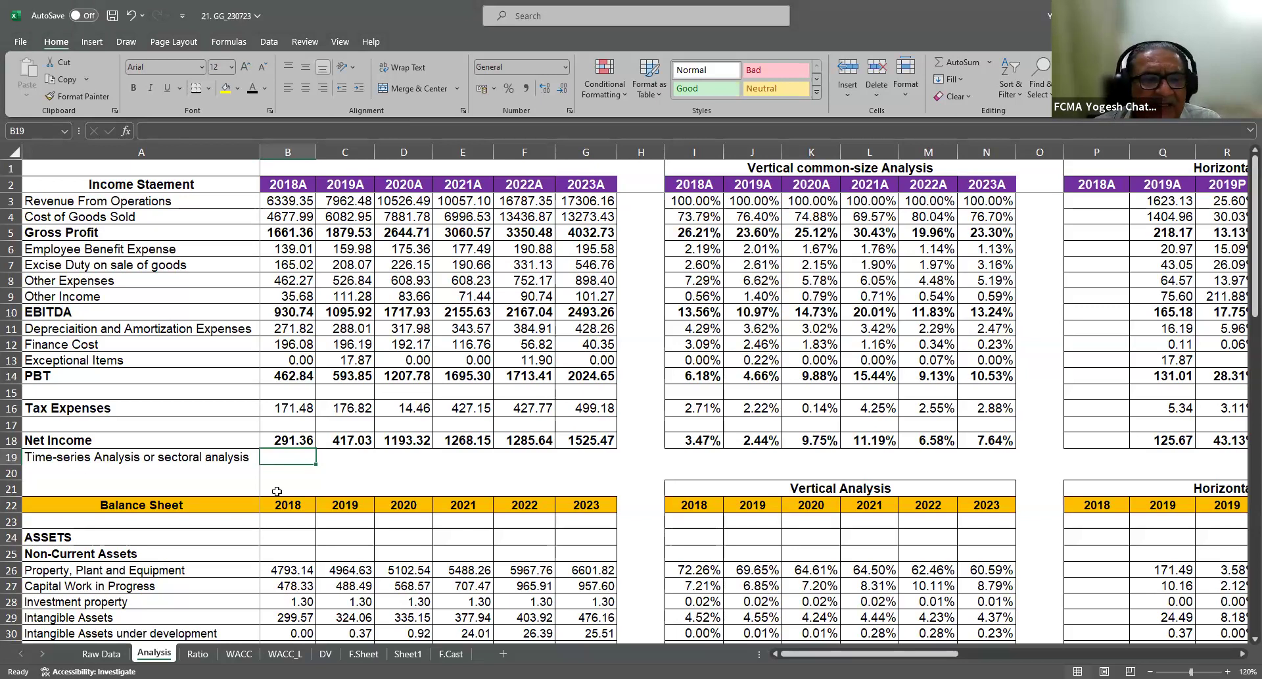
click(118, 327)
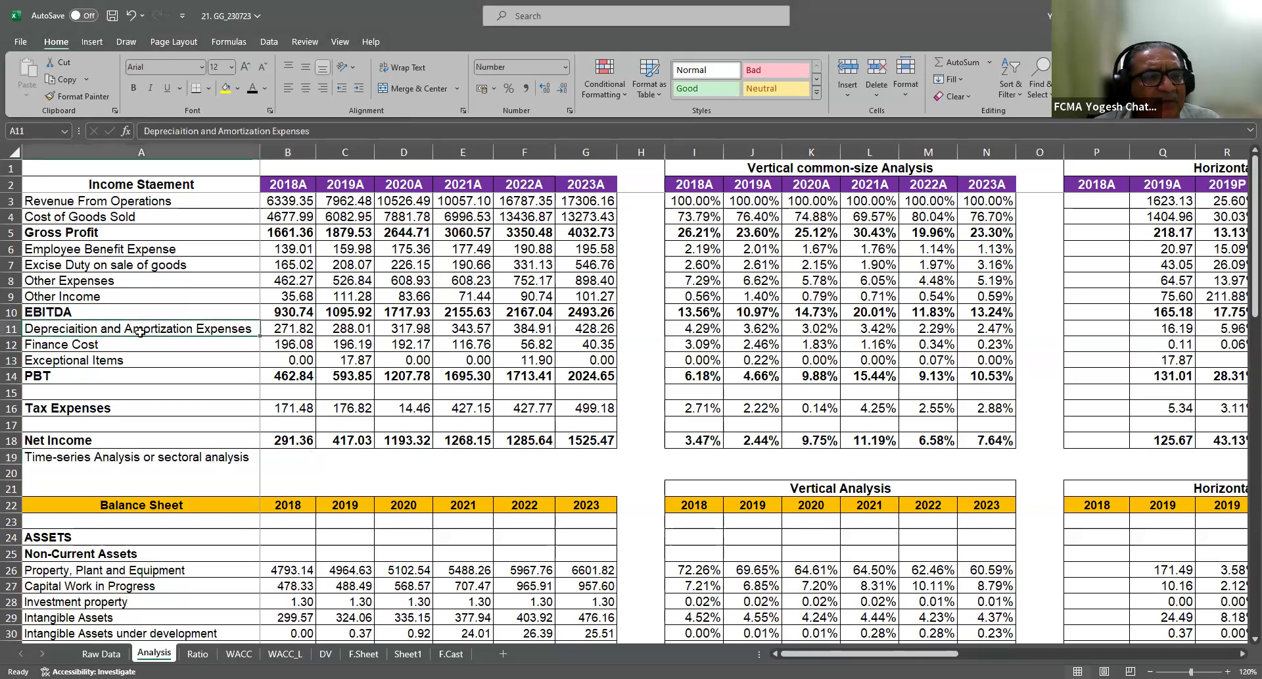
click(184, 315)
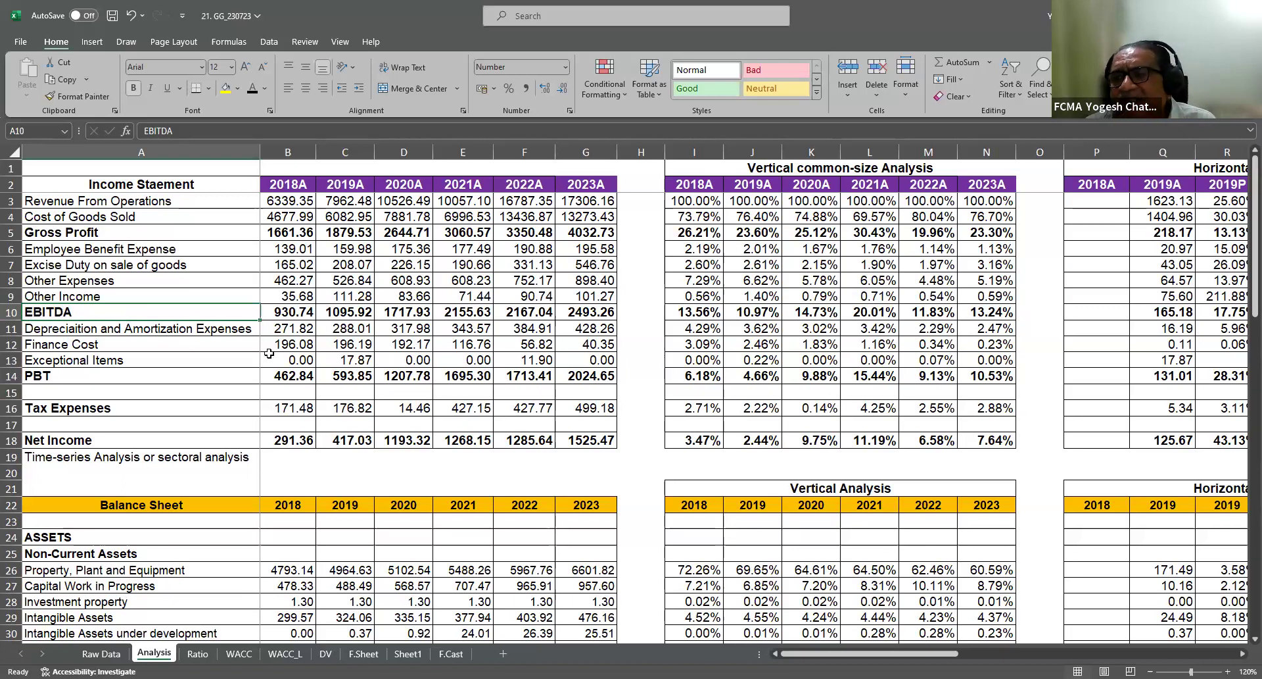
click(129, 328)
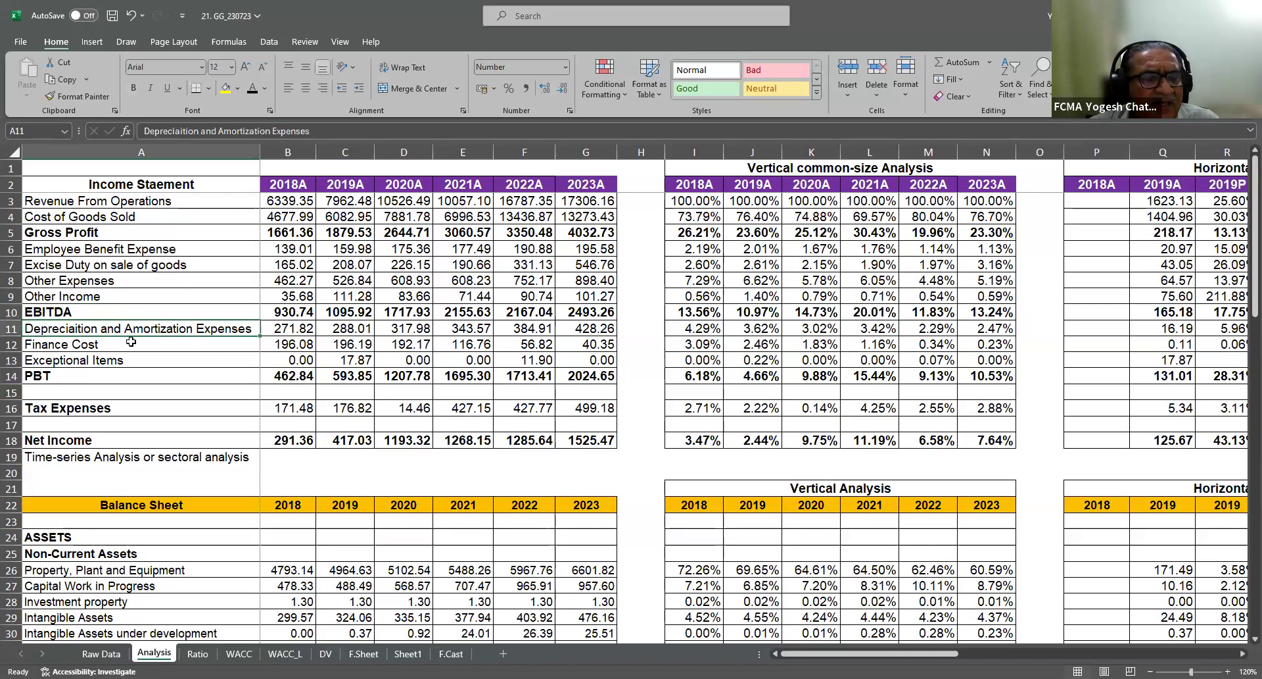
click(87, 348)
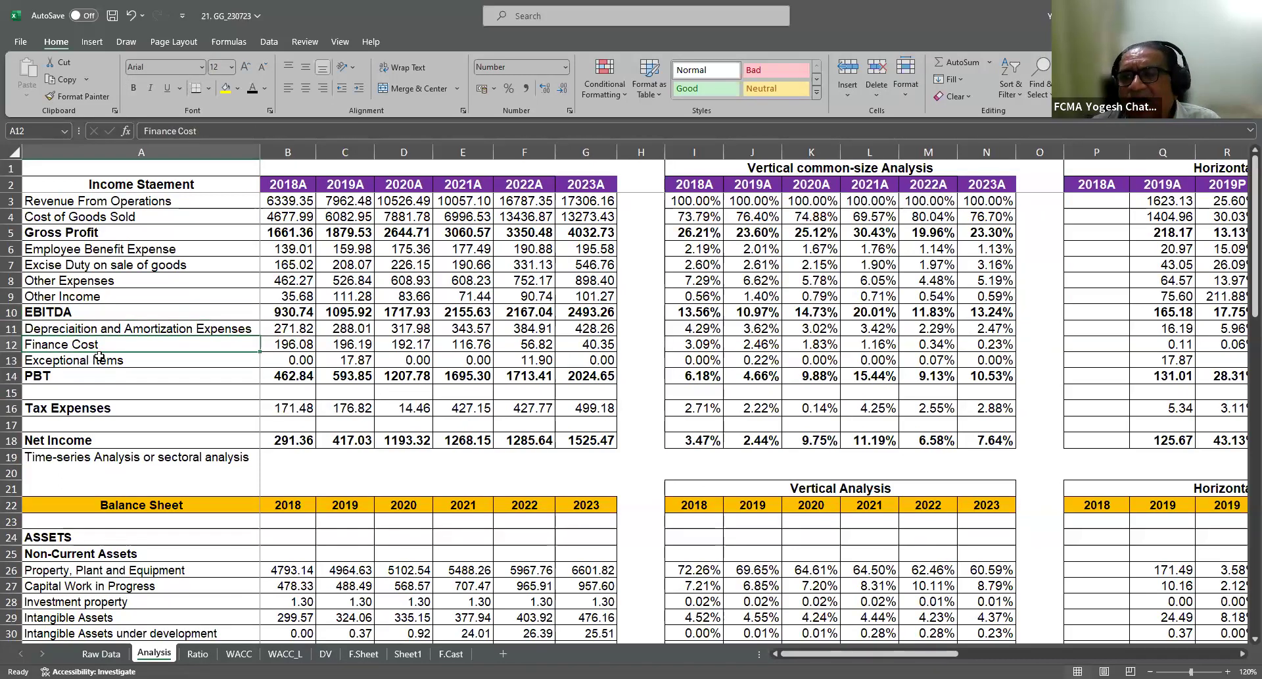
click(85, 365)
click(55, 376)
click(52, 408)
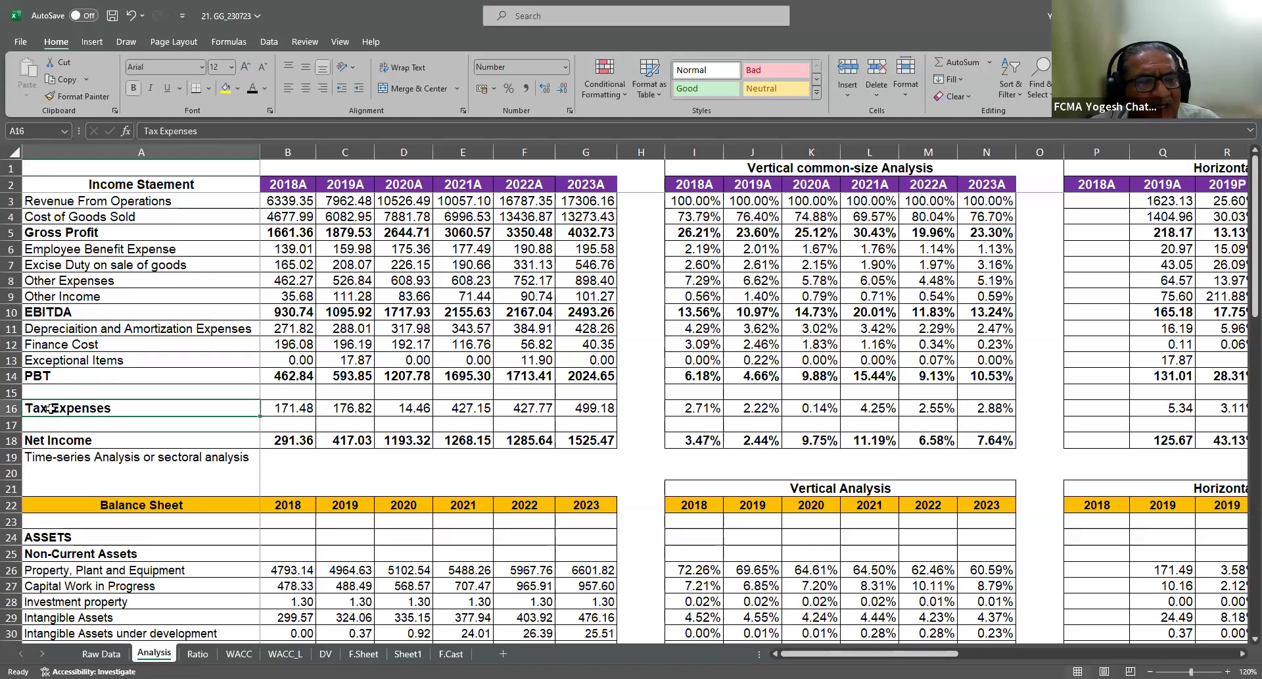
click(74, 442)
Examine the Balance Sheet's asset section on the Analysis sheet, comparing the Non-Current Assets and Current Assets groups
click(88, 185)
scroll(181, 315, down, 4)
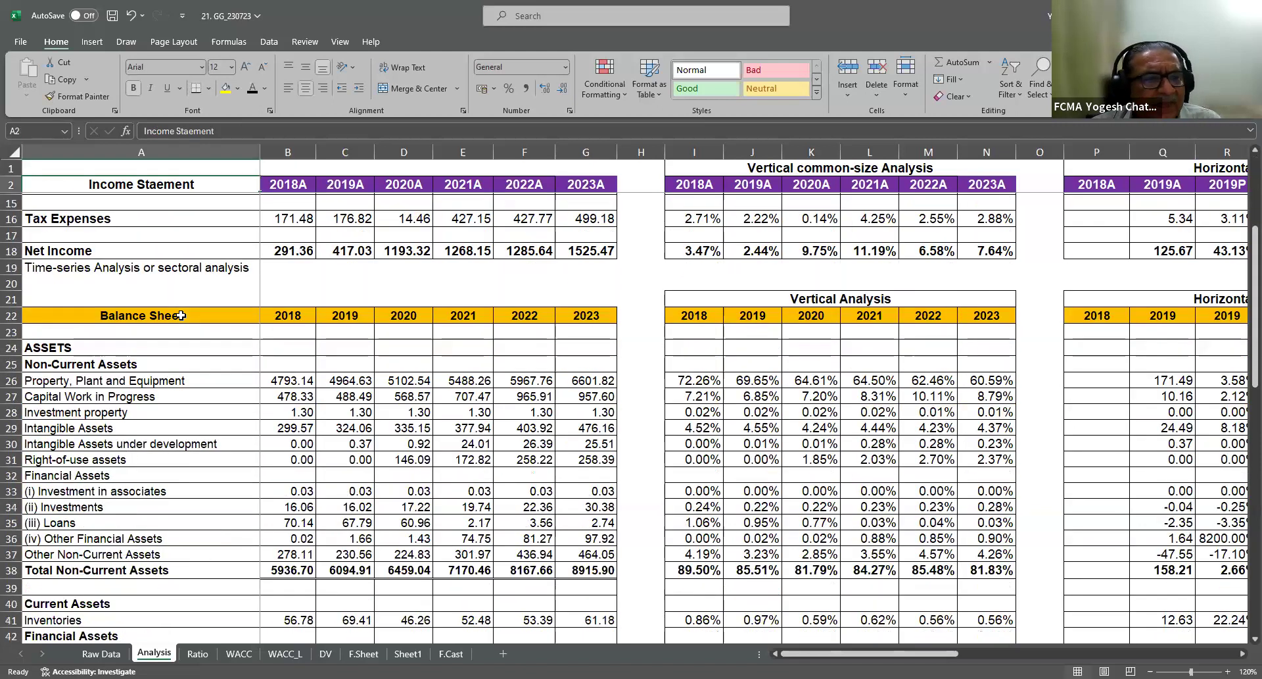
click(181, 316)
click(93, 348)
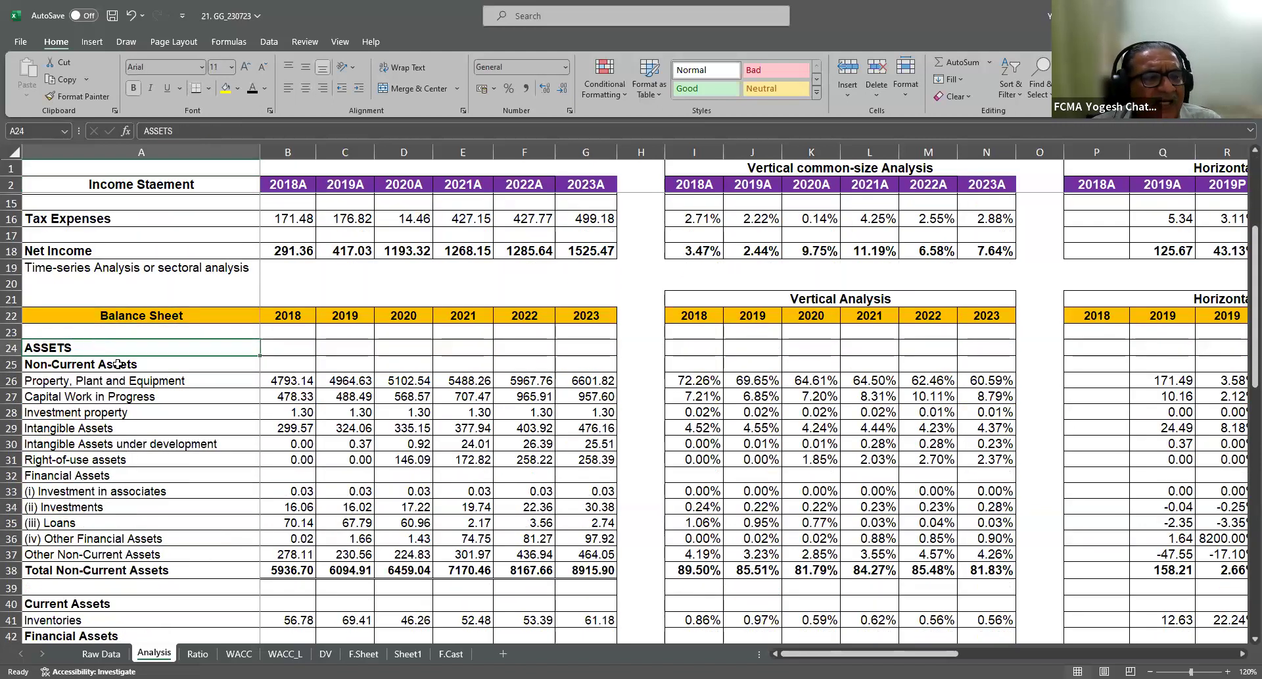
click(113, 366)
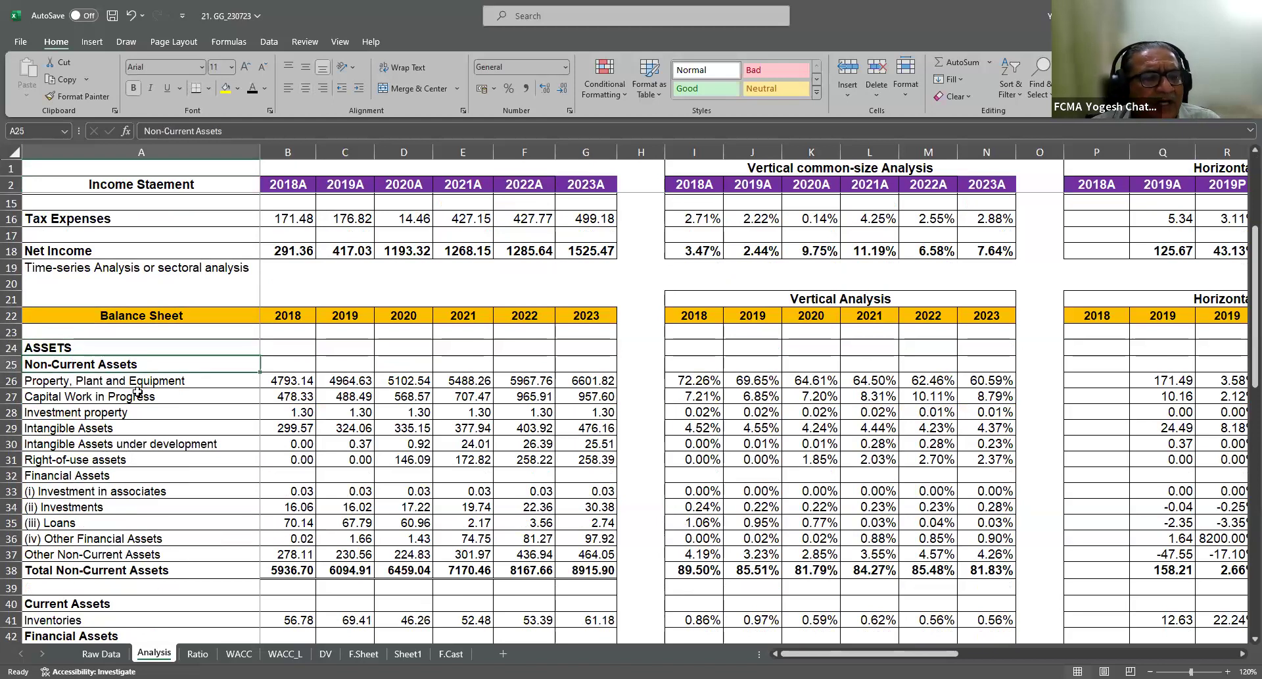
scroll(138, 392, down, 4)
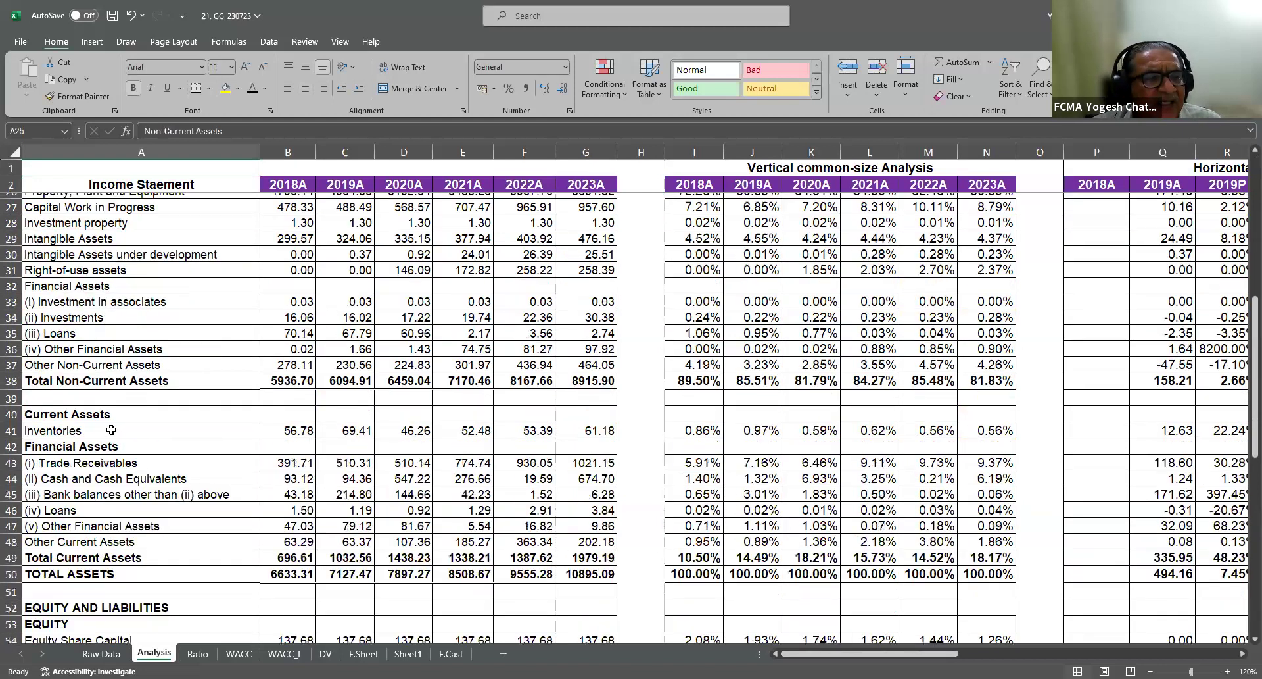
scroll(111, 429, down, 2)
click(85, 325)
scroll(125, 332, up, 4)
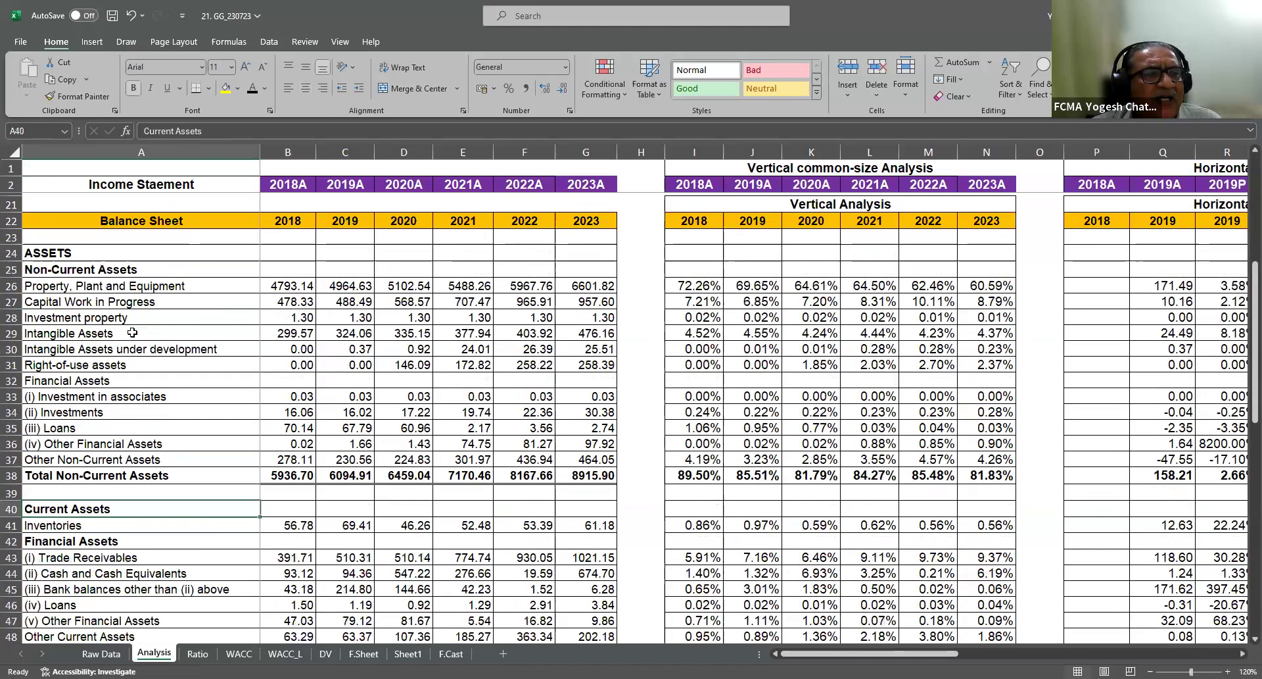
click(78, 268)
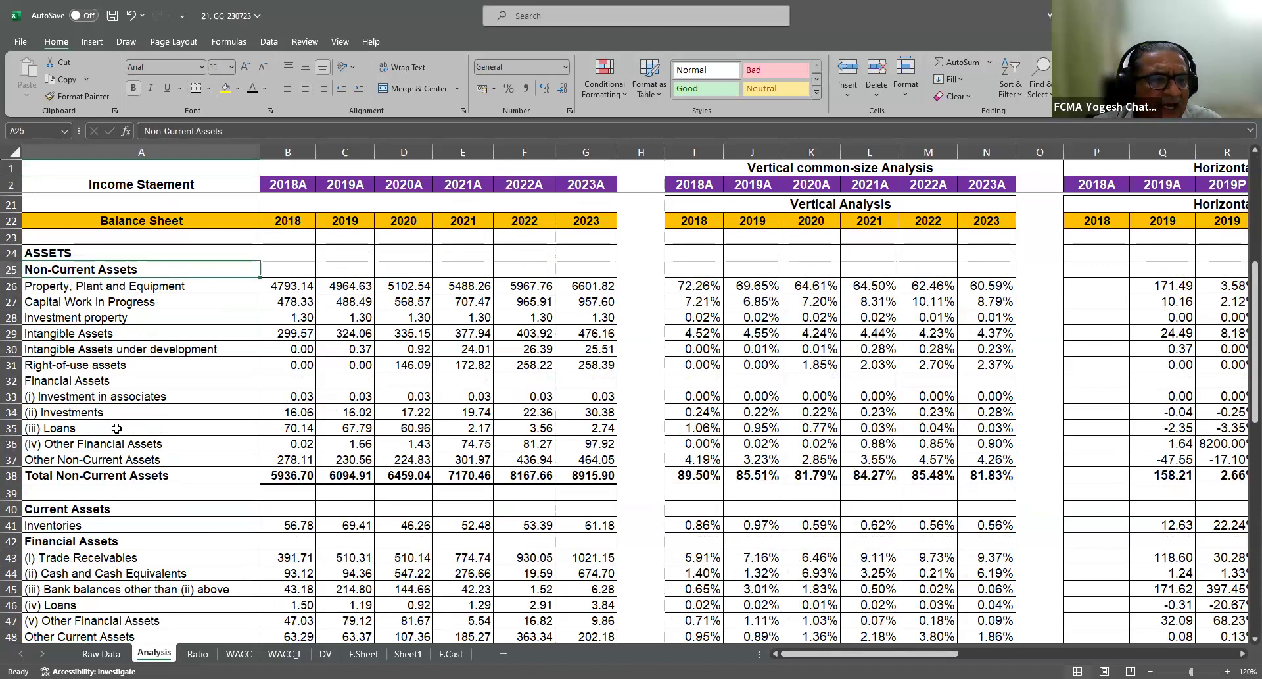
Examine the Balance Sheet's Current Assets group, from Inventories through Financial Assets to Total Assets, against the Non-Current Assets group
scroll(69, 369, down, 4)
click(66, 322)
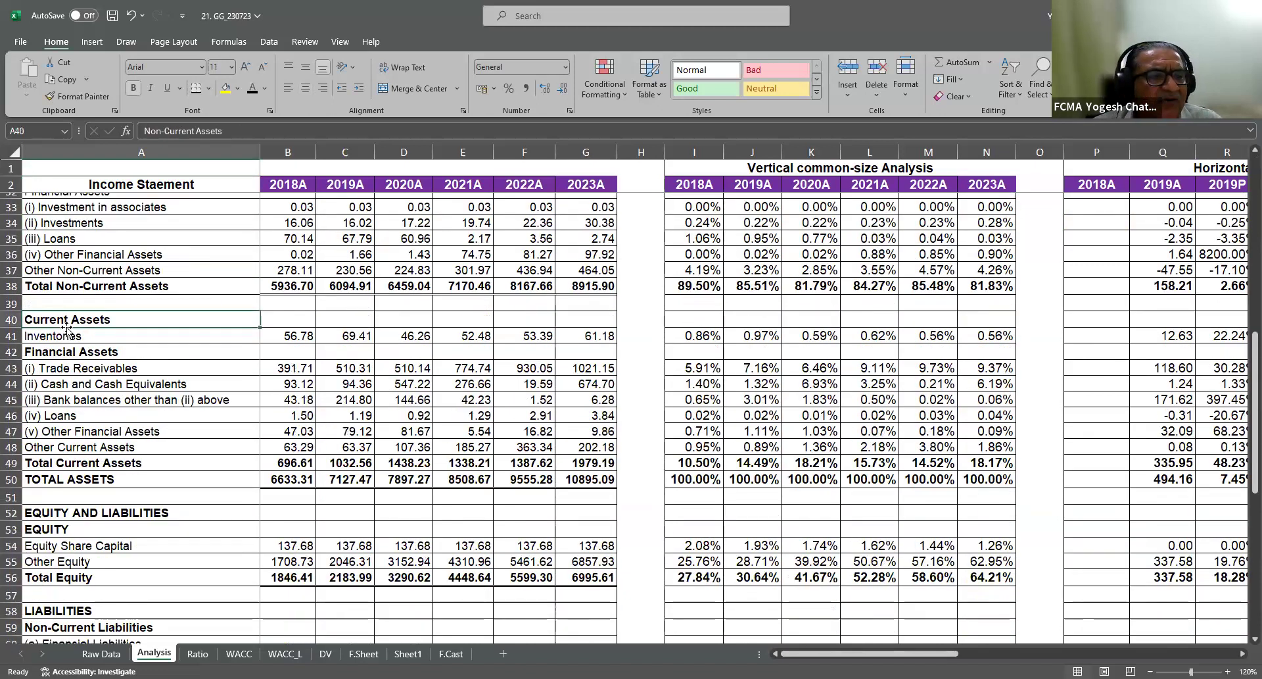
click(62, 336)
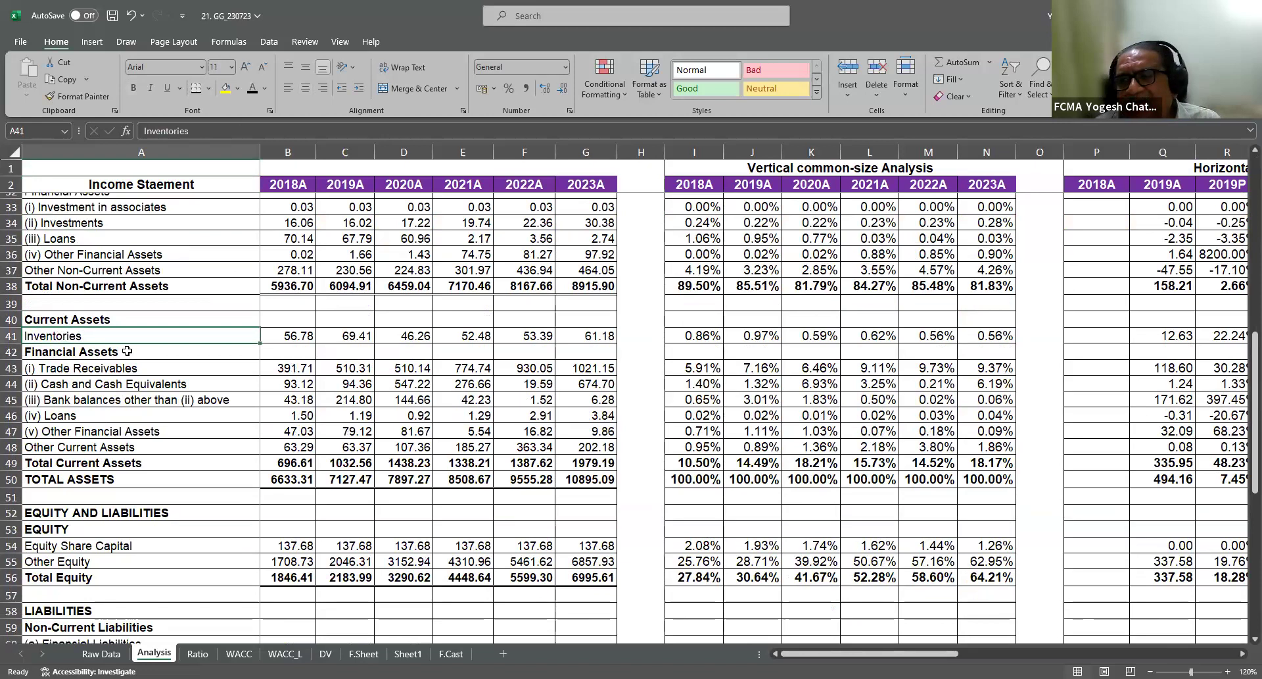
click(87, 355)
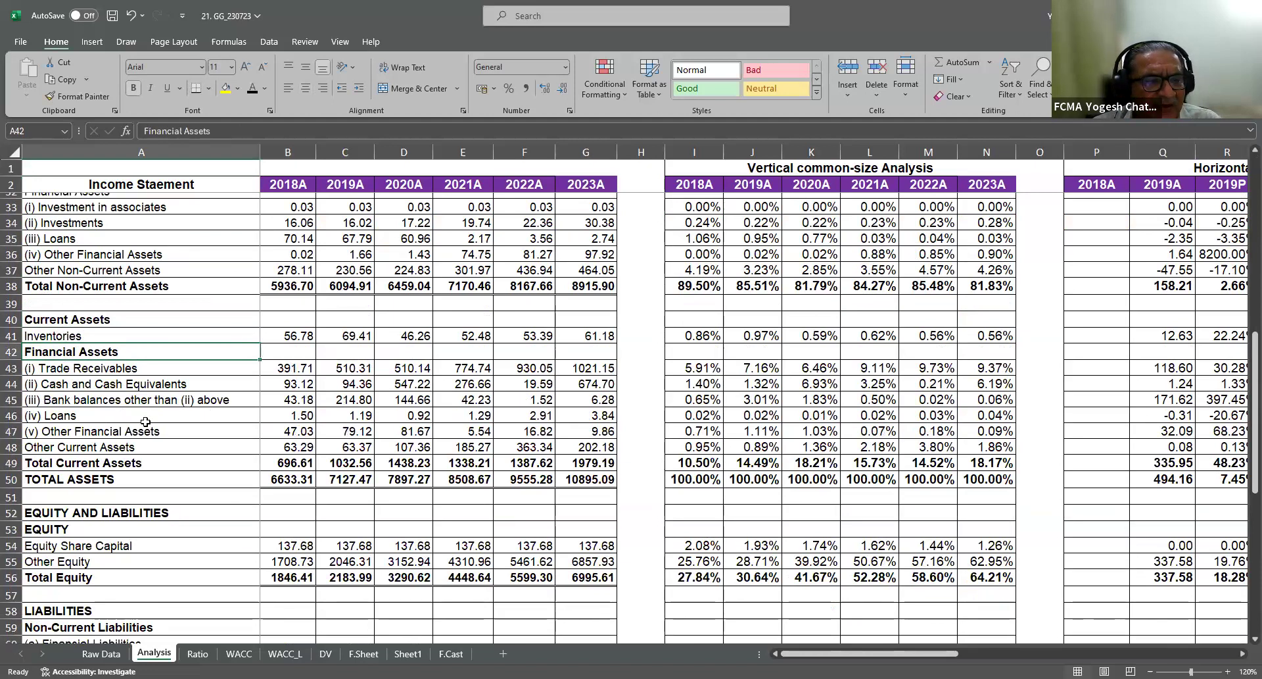
click(166, 431)
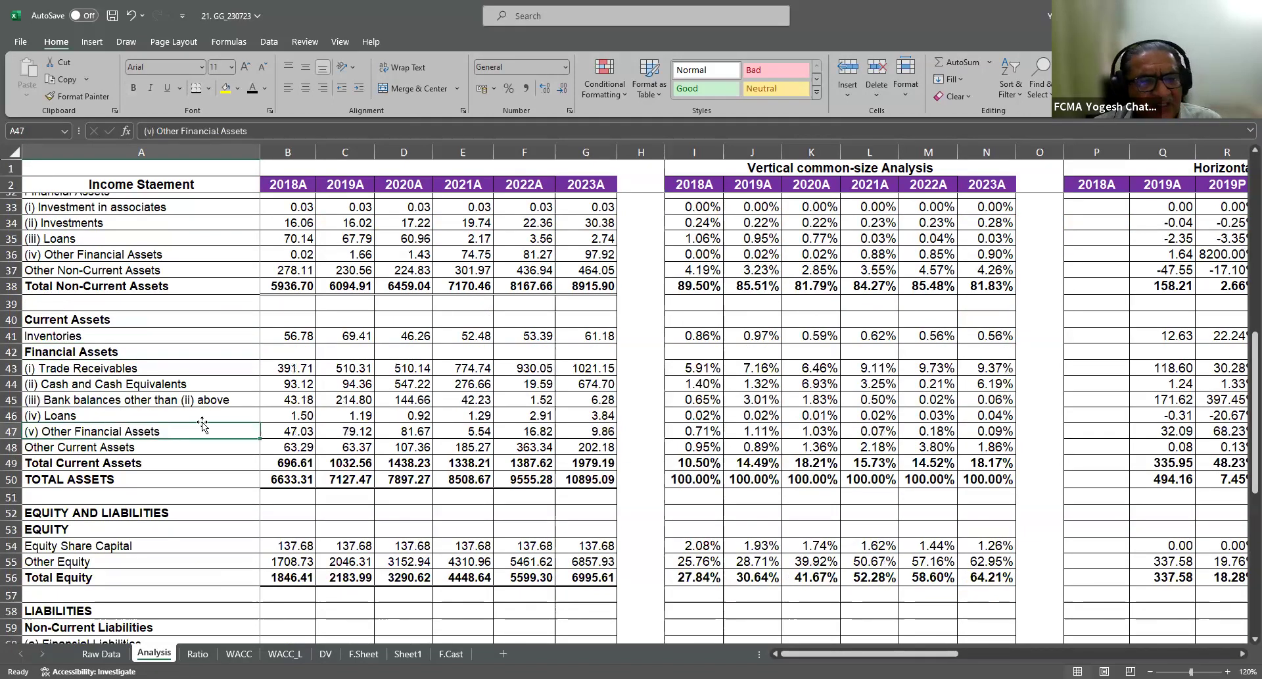
scroll(203, 426, down, 1)
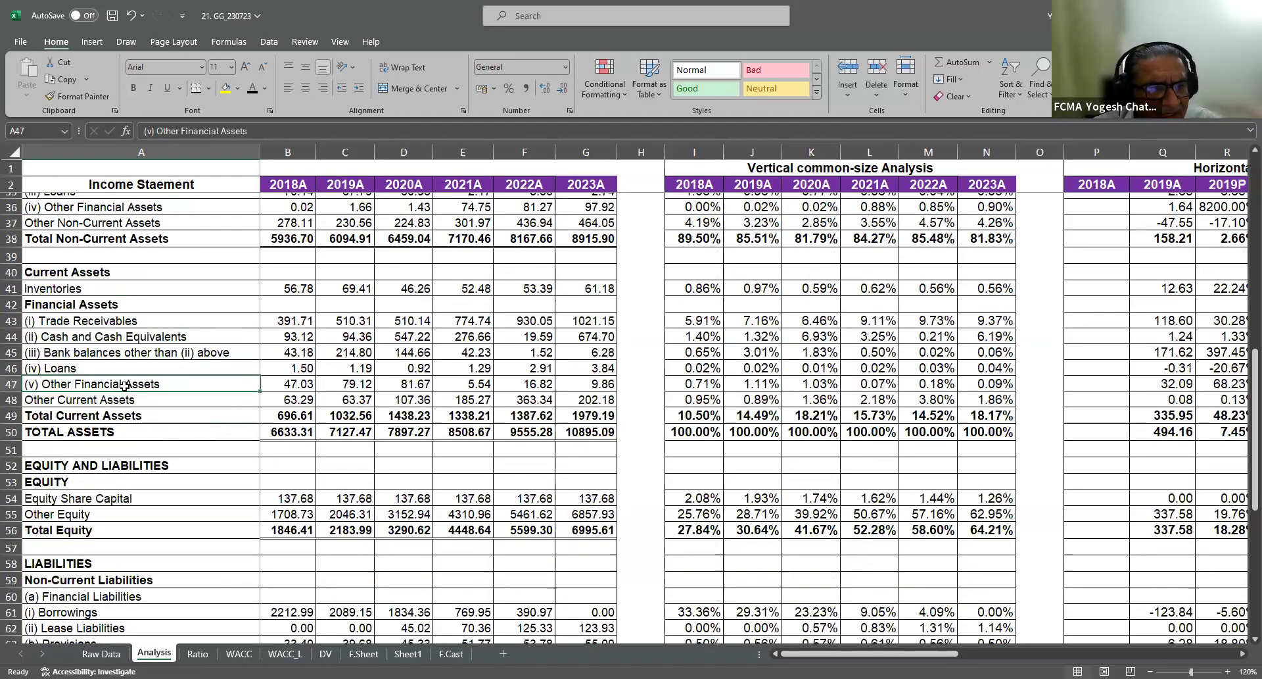
scroll(124, 385, up, 5)
click(70, 275)
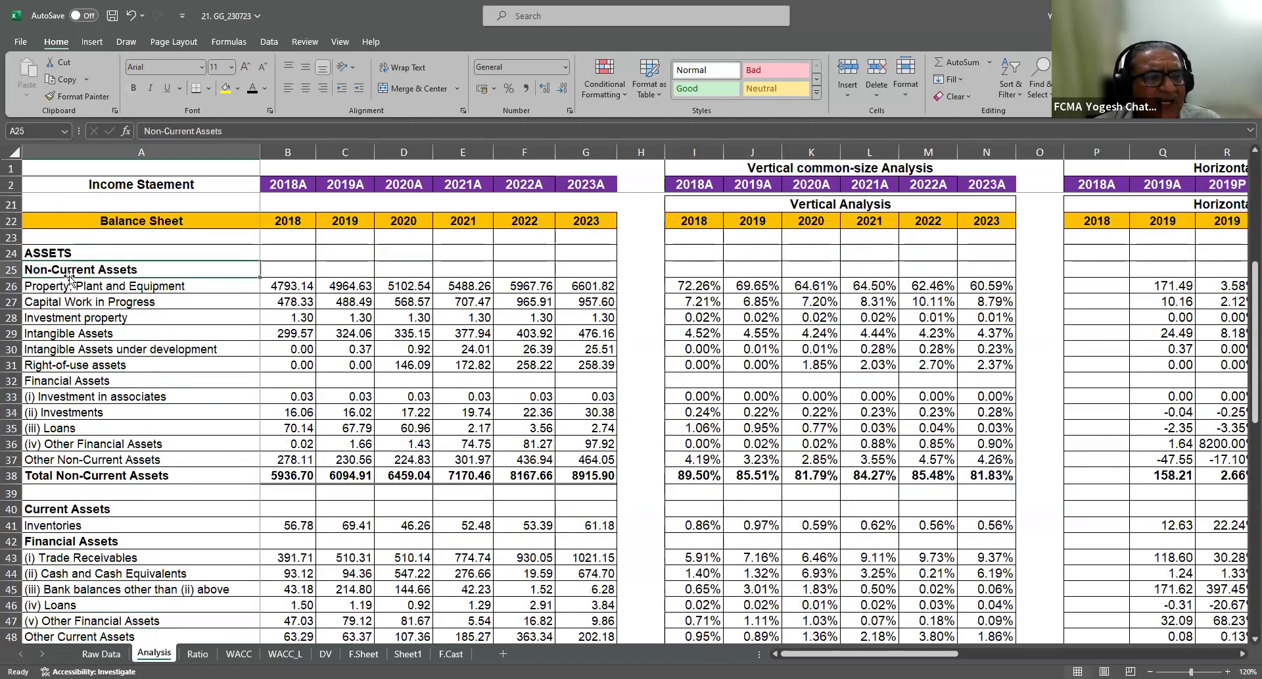
scroll(114, 320, down, 3)
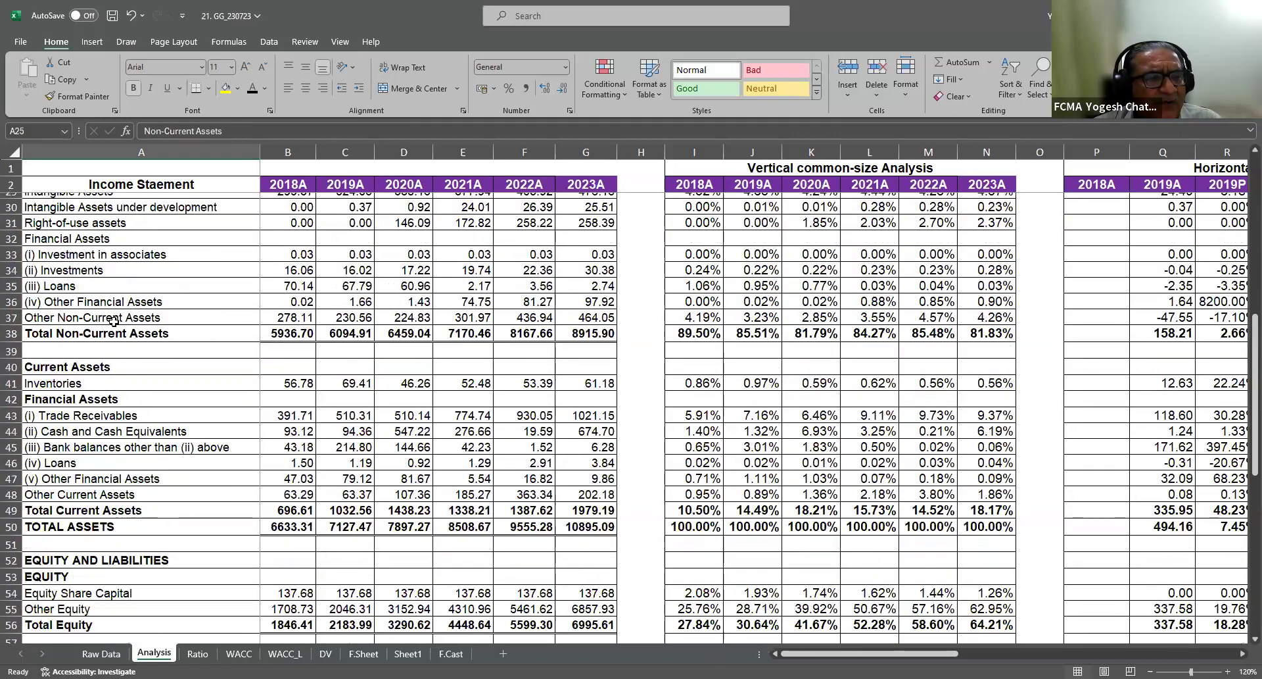
click(77, 380)
Examine the Balance Sheet's Equity and Liabilities section, covering Equity, Total Equity, Non-Current Liabilities and Current Liabilities
scroll(92, 378, down, 4)
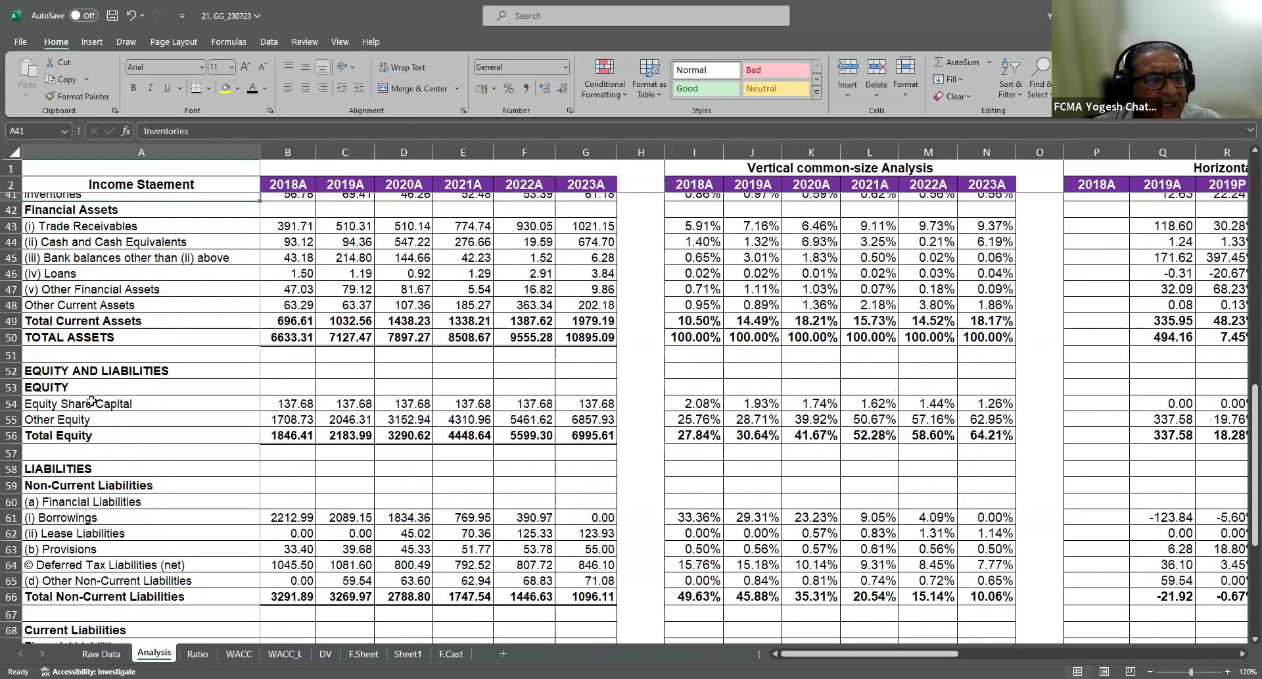
click(94, 376)
click(73, 387)
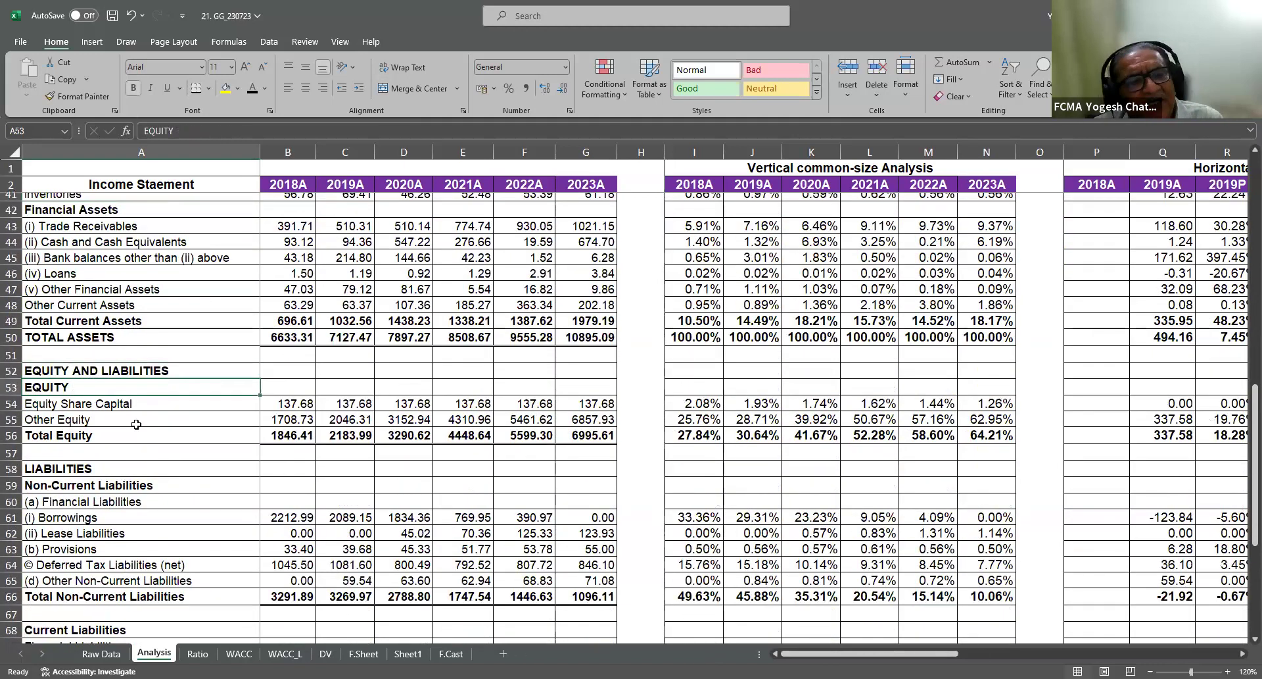
click(102, 436)
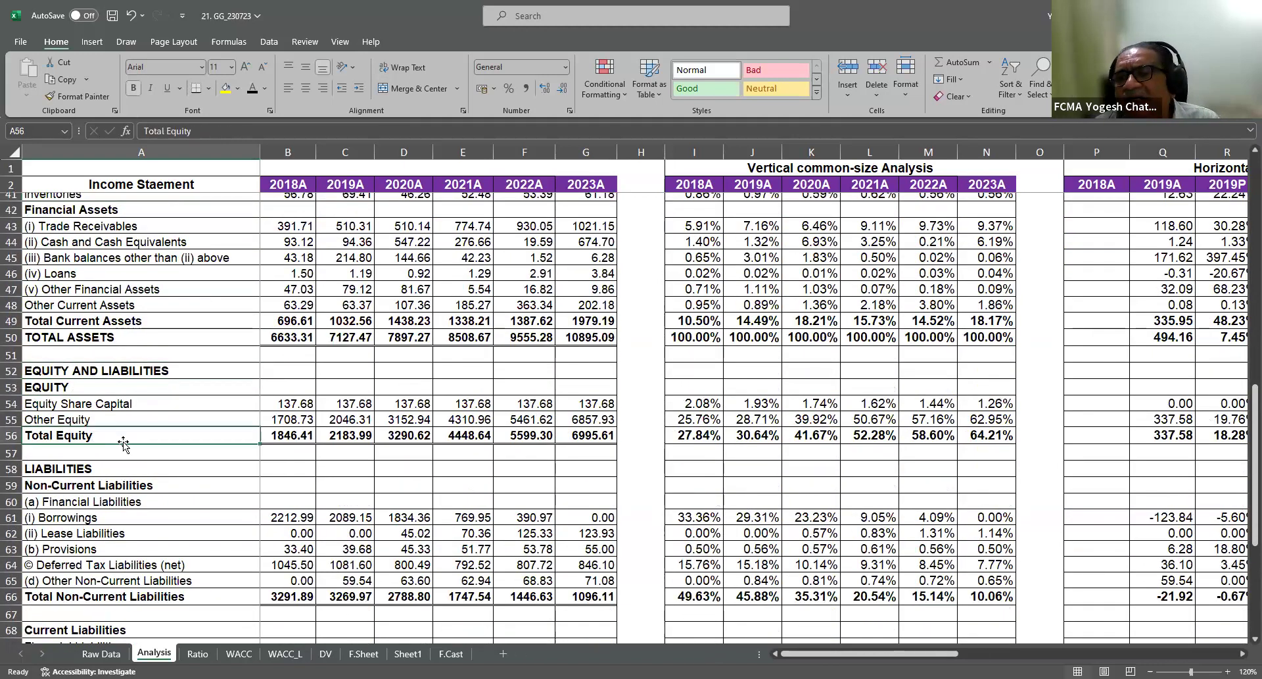
scroll(124, 445, down, 2)
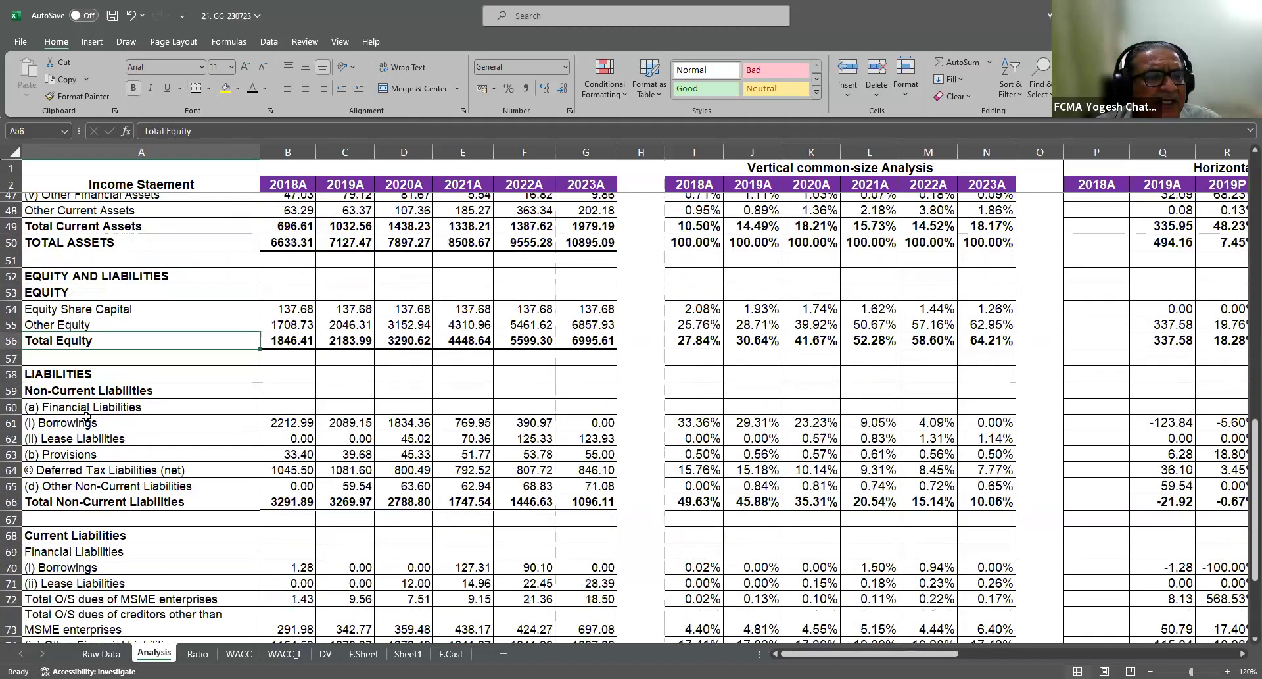
click(83, 395)
click(111, 528)
scroll(118, 520, down, 2)
Return to the income statement and examine its Vertical common-size Analysis block, including the formula for 2018A Revenue From Operations
scroll(129, 512, up, 9)
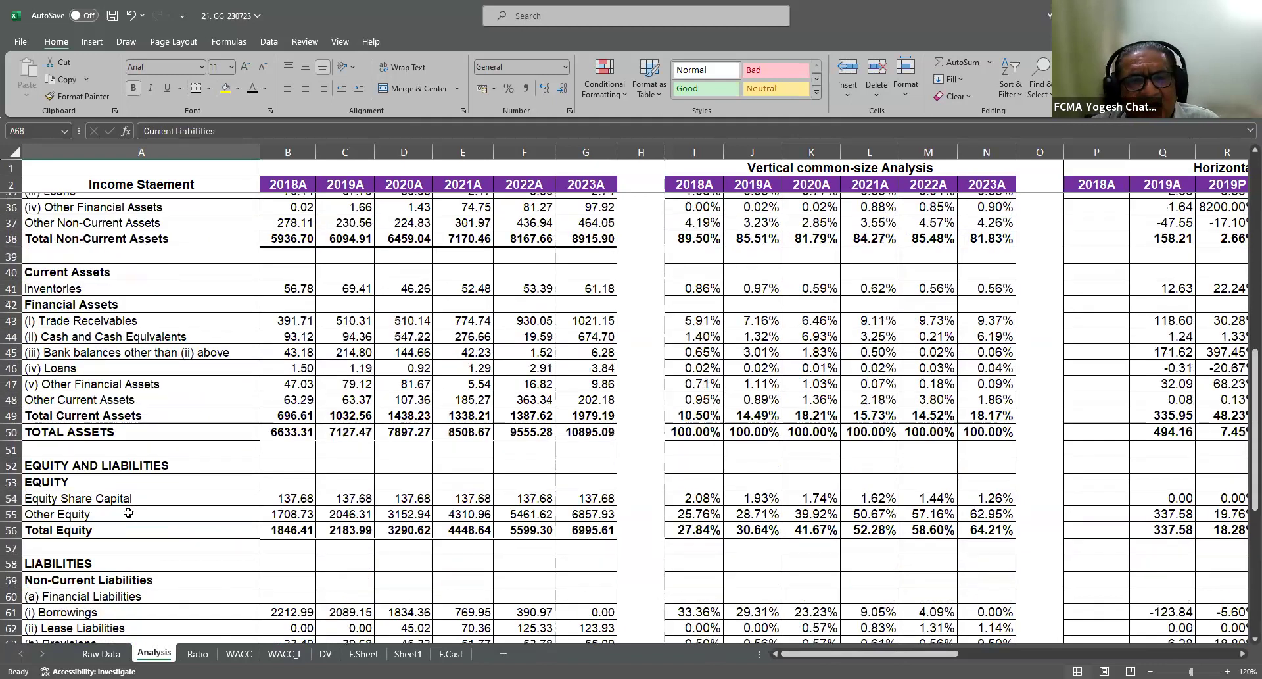
scroll(129, 512, up, 8)
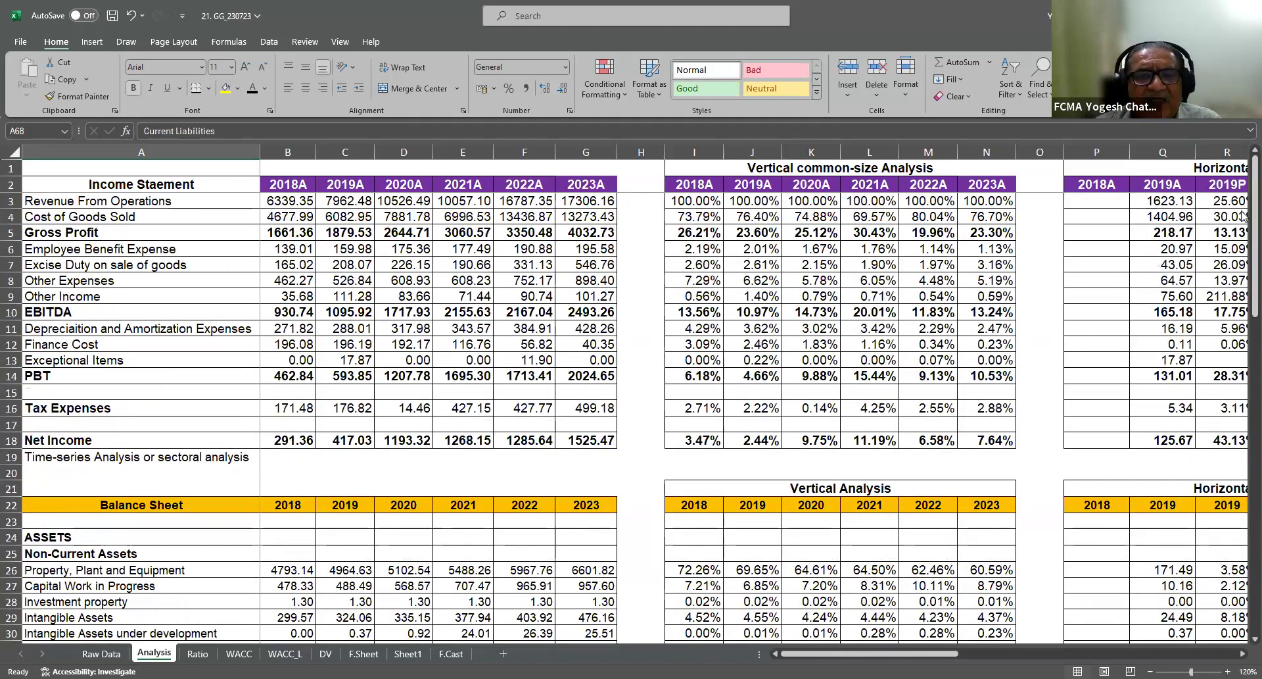
click(689, 204)
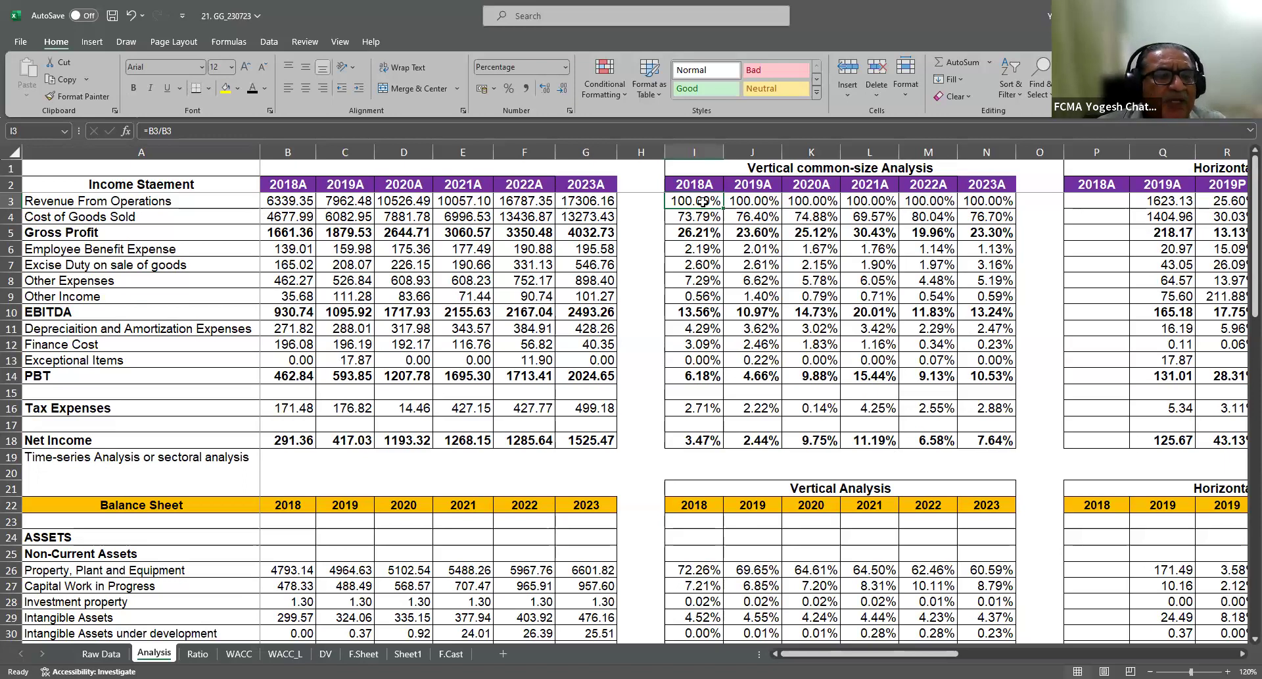
click(728, 171)
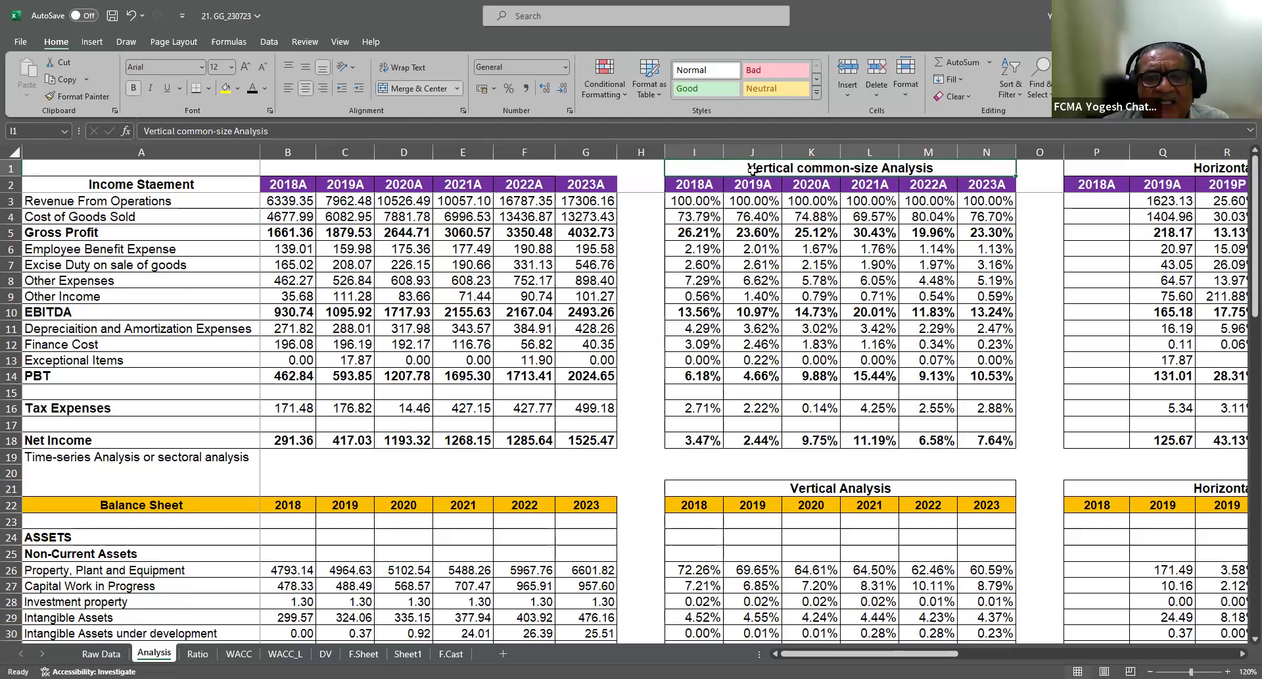
Format the Revenue From Operations percentages for 2018A to 2023A (I3:N3) in the vertical analysis as bold red text
click(677, 202)
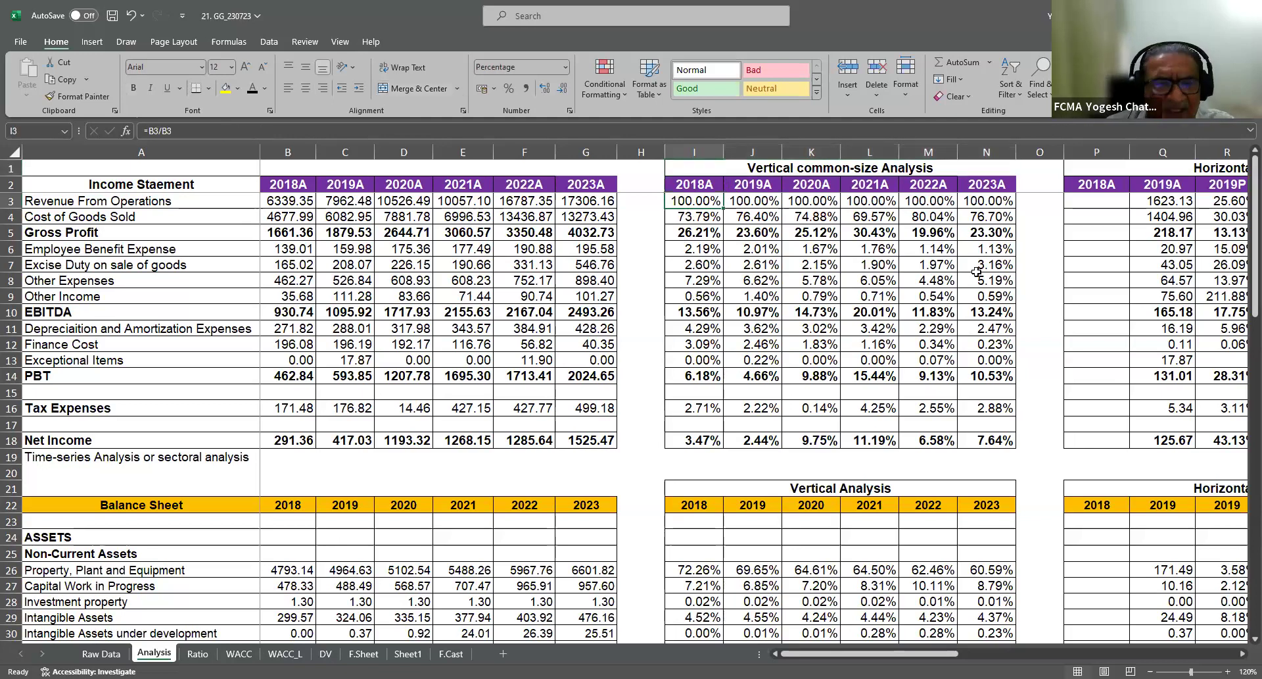
key(shift+Right)
key(shift+Right)
key(shift+Right)
key(shift+Right)
key(shift+Right)
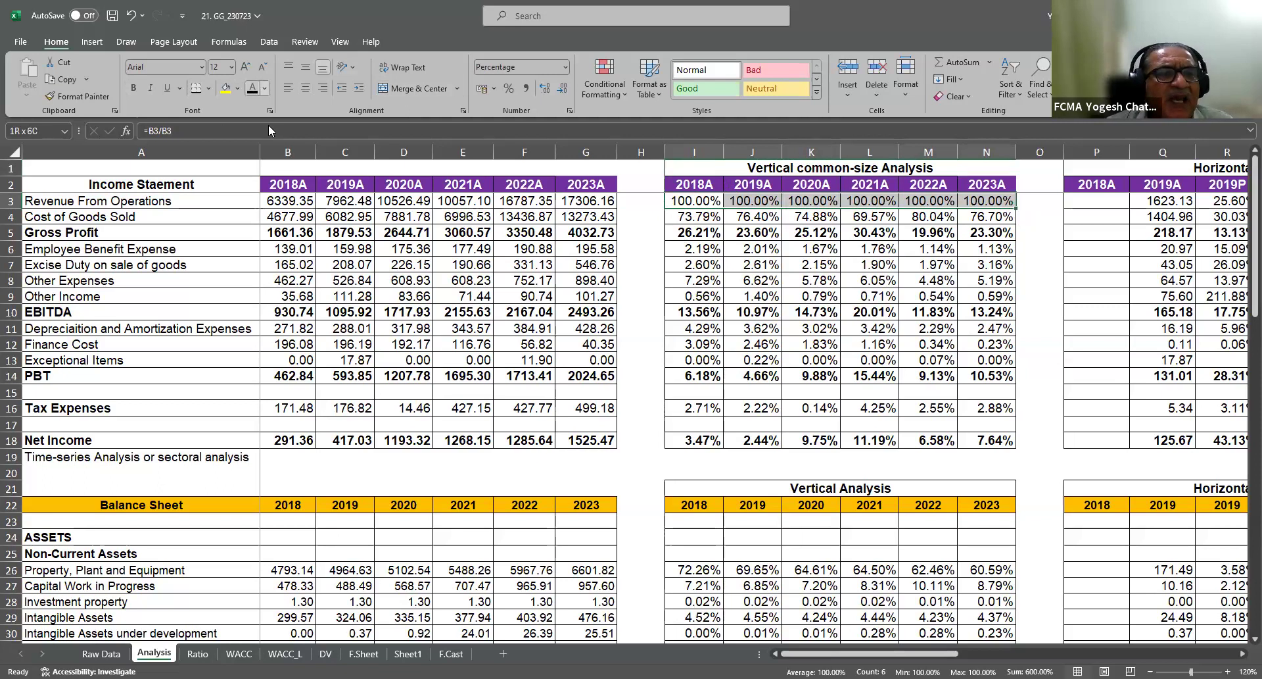
click(265, 88)
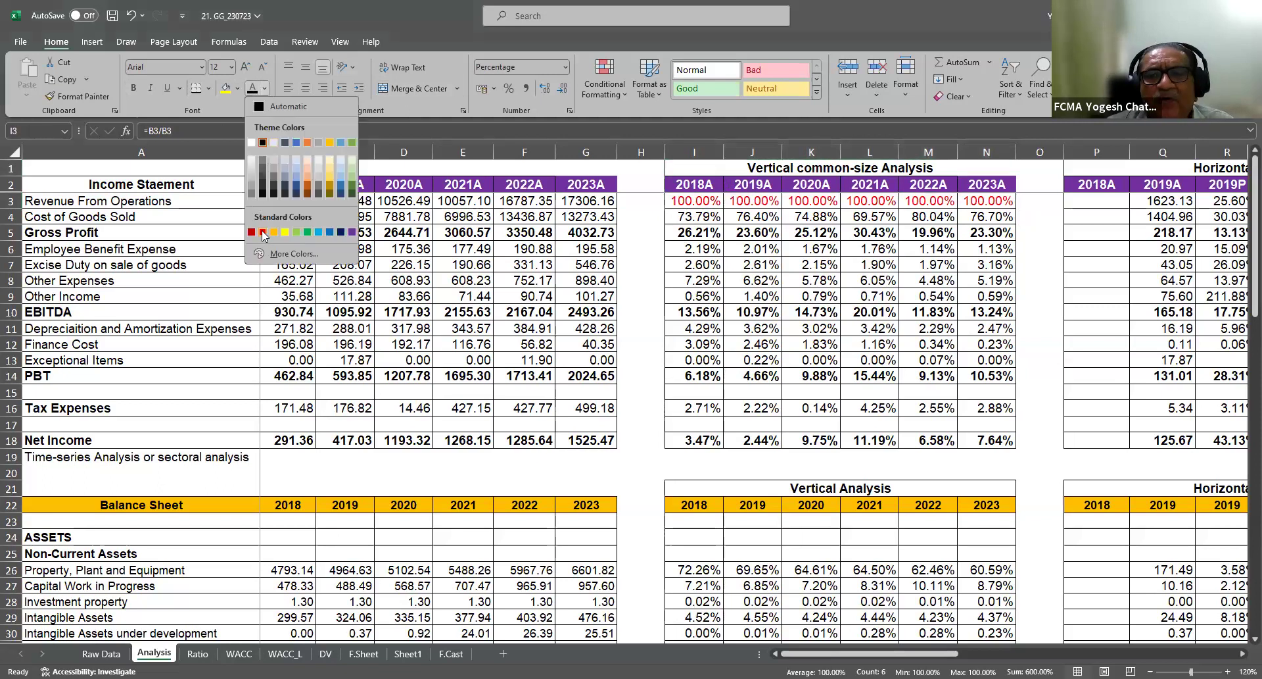
click(262, 232)
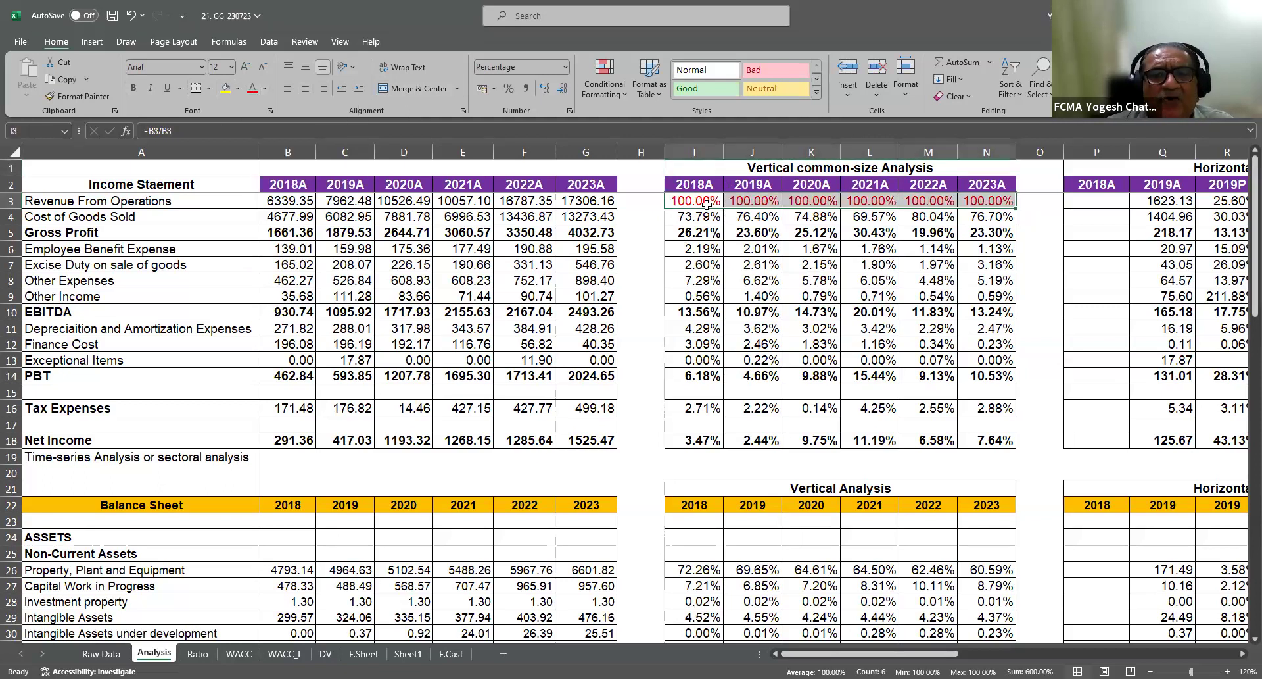
click(133, 89)
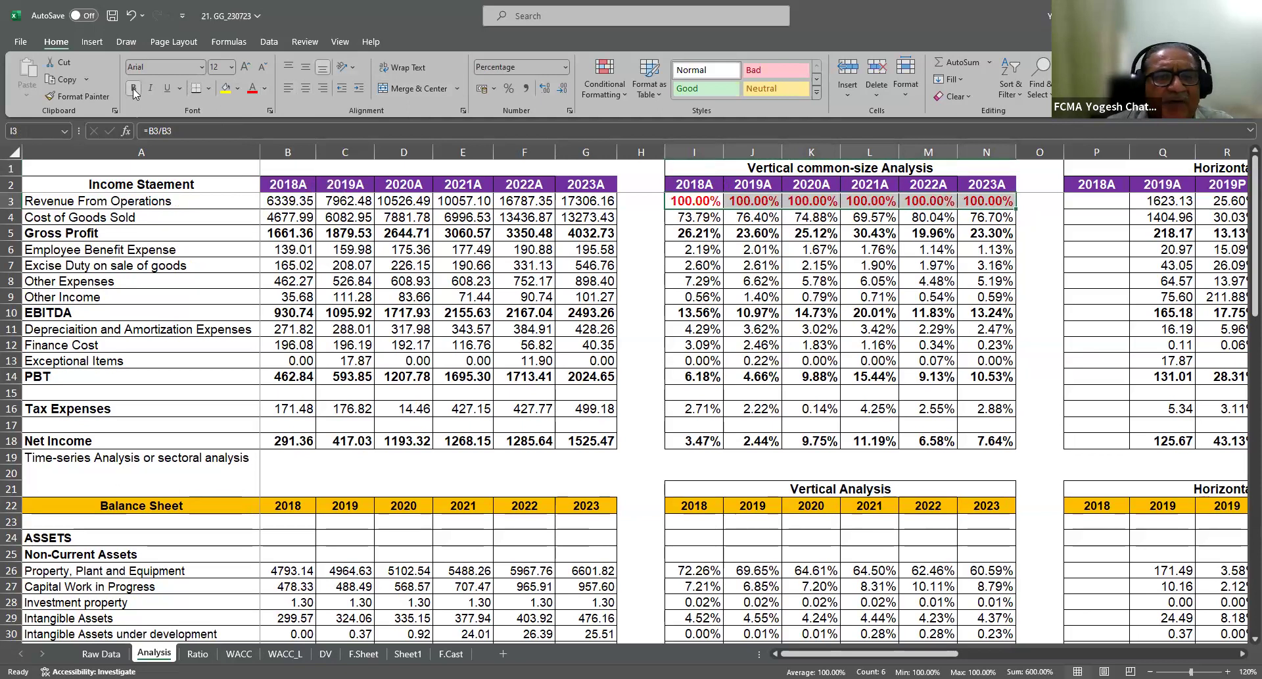
Inspect the formula and its cell references behind the 2018A Cost of Goods Sold percentage in cell I4
click(692, 219)
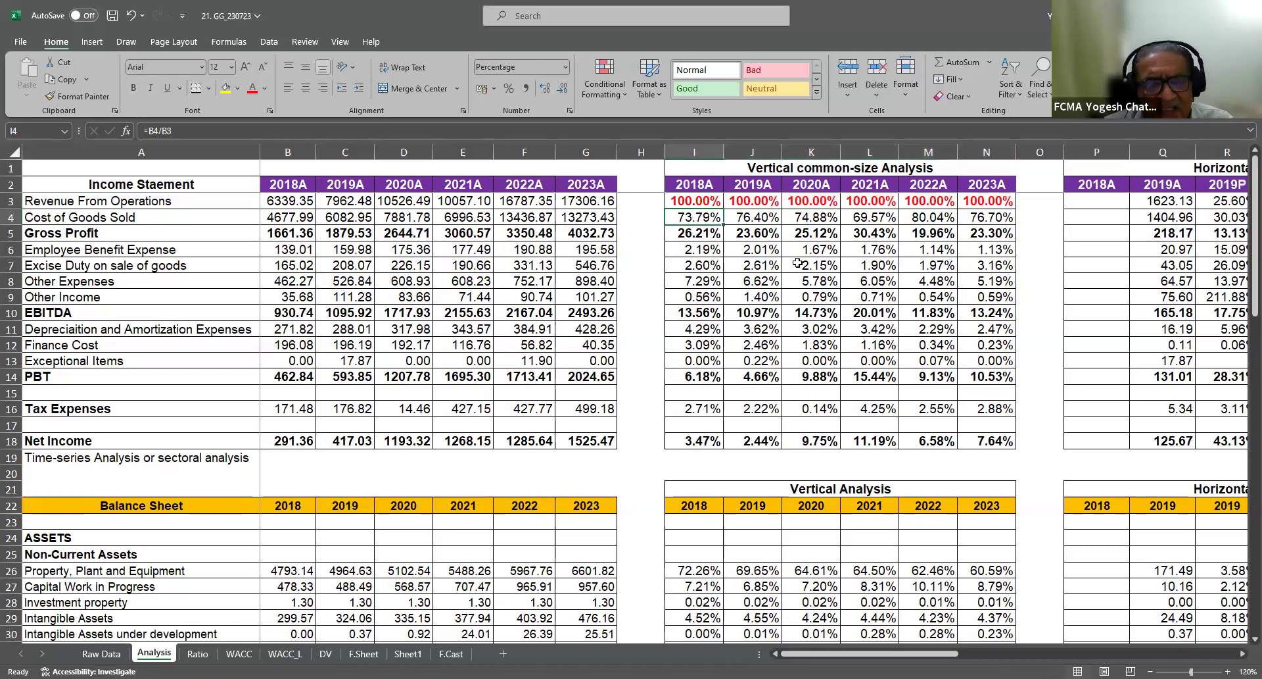
key(F2)
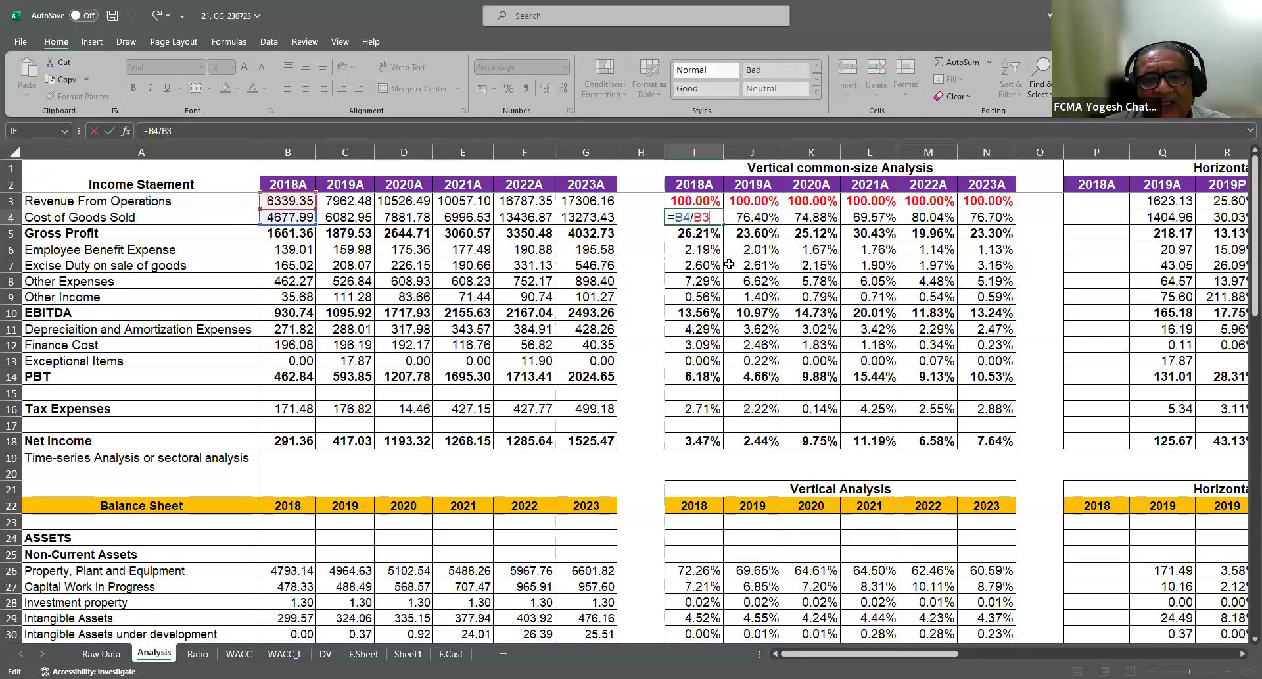
key(ctrl+Return)
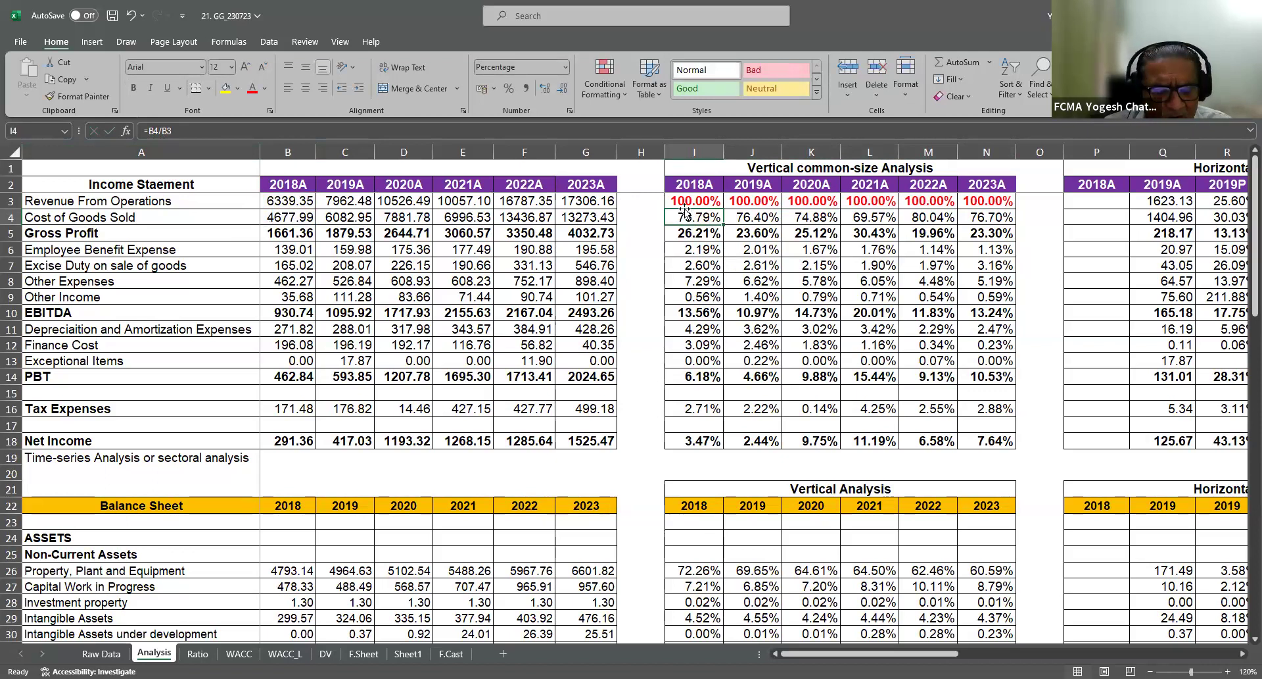
Format the Cost of Goods Sold percentages for 2018A to 2023A (I4:N4) as bold red text
key(shift+Right)
key(shift+Right)
key(shift+Right)
key(shift+Right)
key(shift+Right)
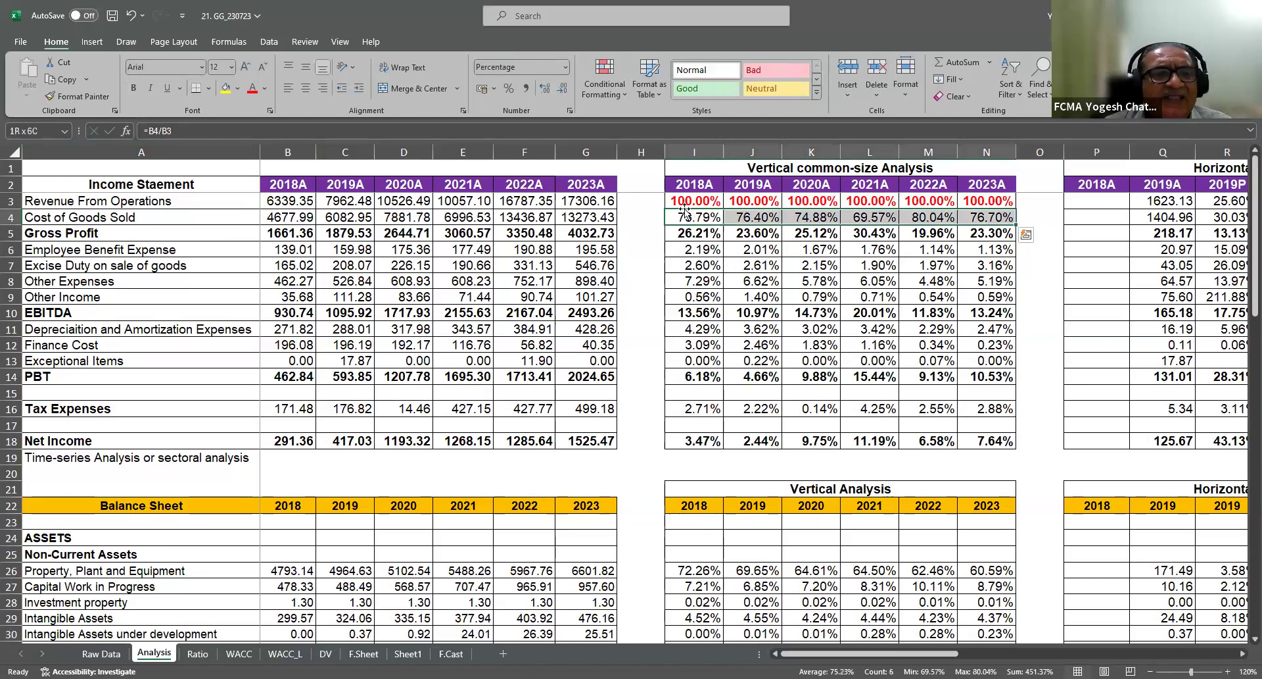
click(252, 89)
click(134, 89)
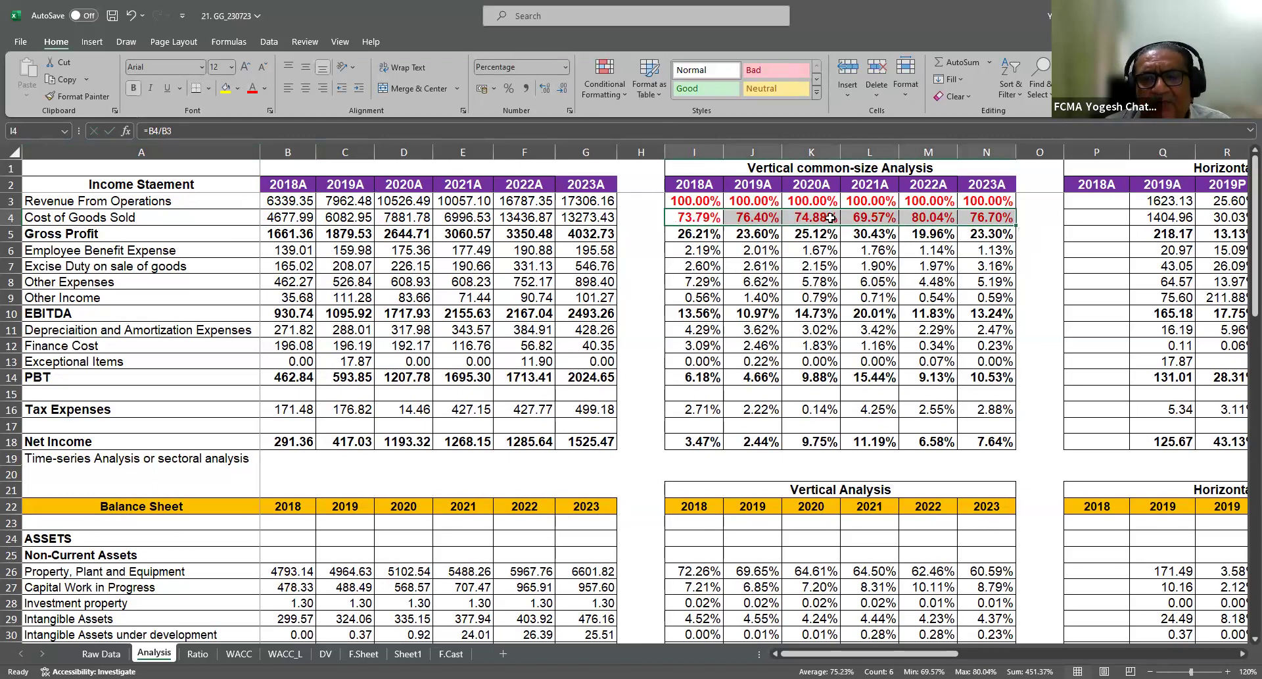
Change the font color of the 2021A and 2022A Cost of Goods Sold percentages (L4:M4) to blue
drag(861, 219, 927, 217)
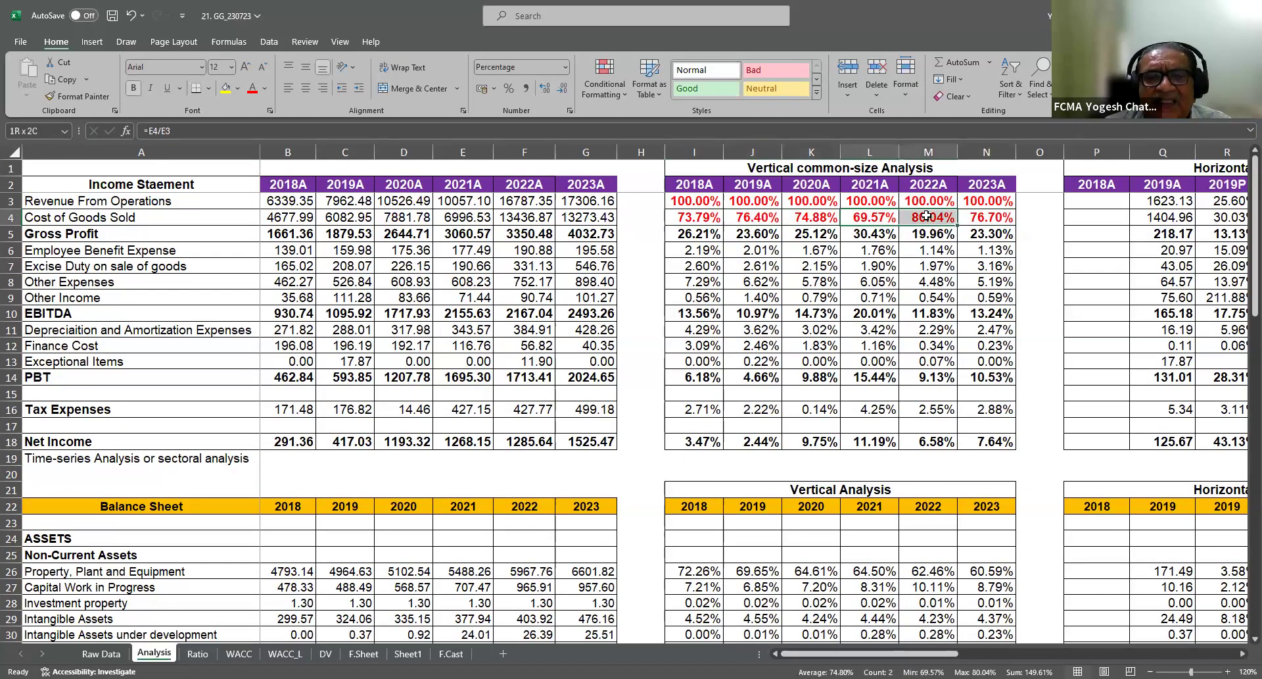
click(265, 88)
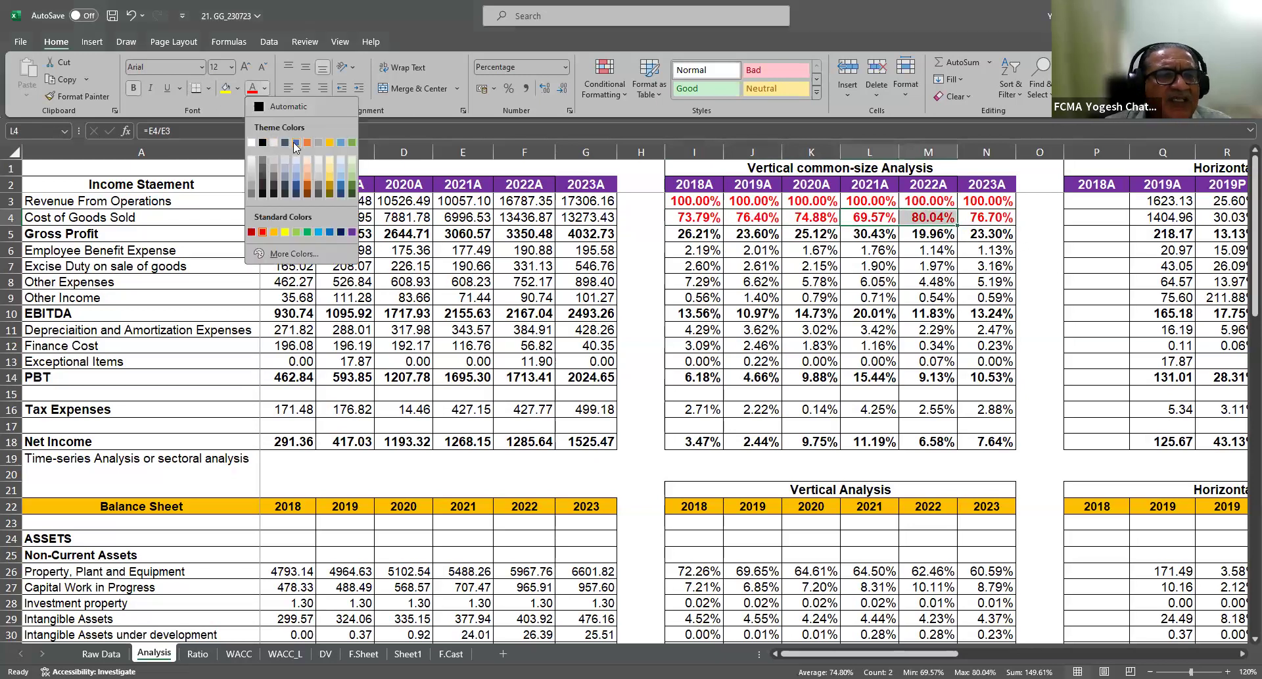
click(296, 142)
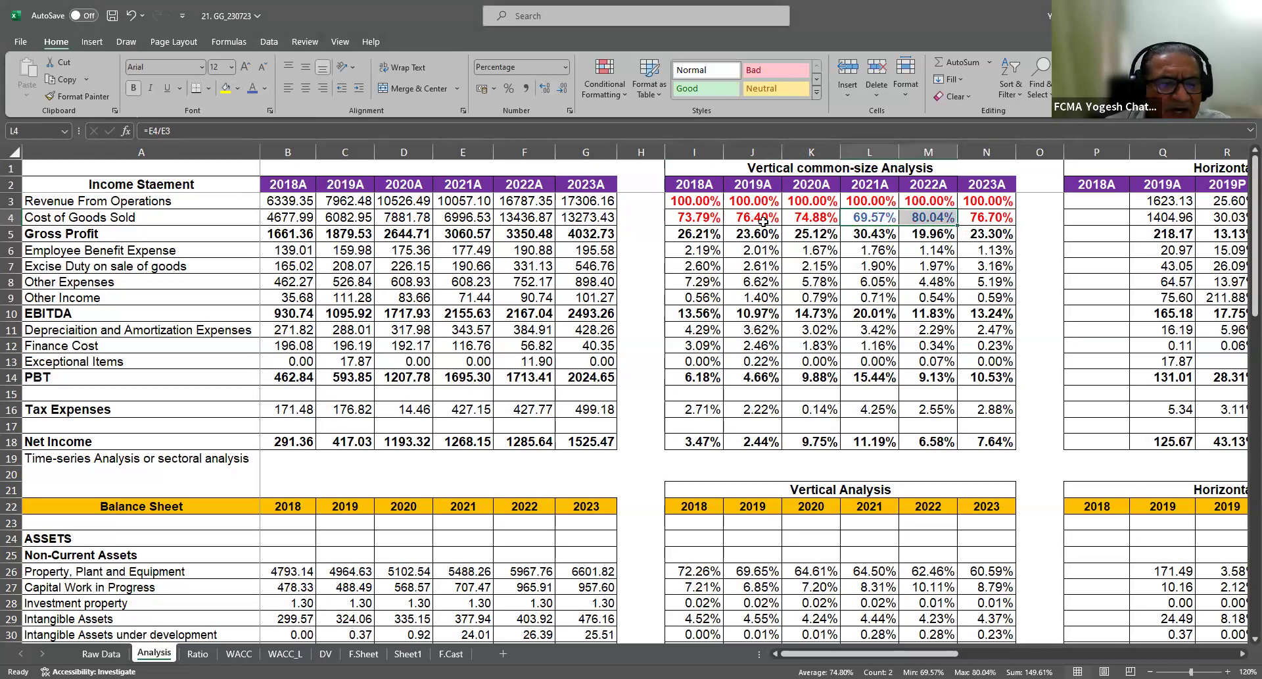
click(873, 222)
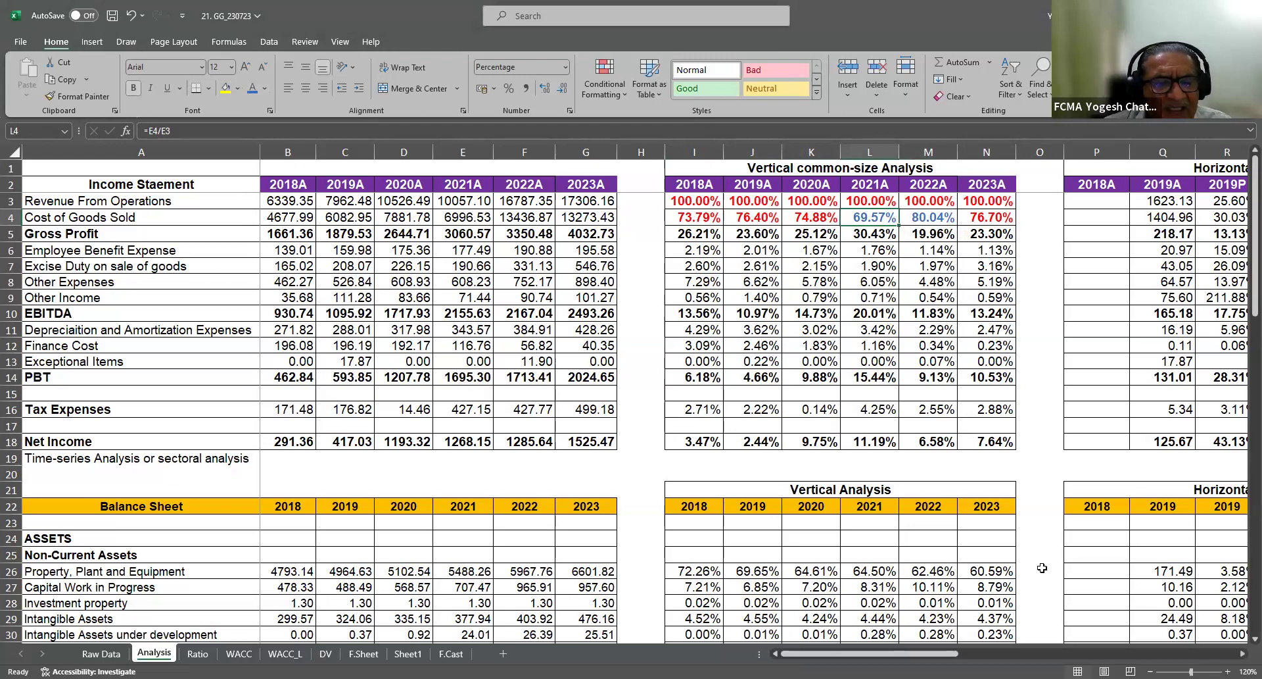
Enter the note "Normalisation of income" in cell I19, below the vertical analysis of Net Income
click(714, 458)
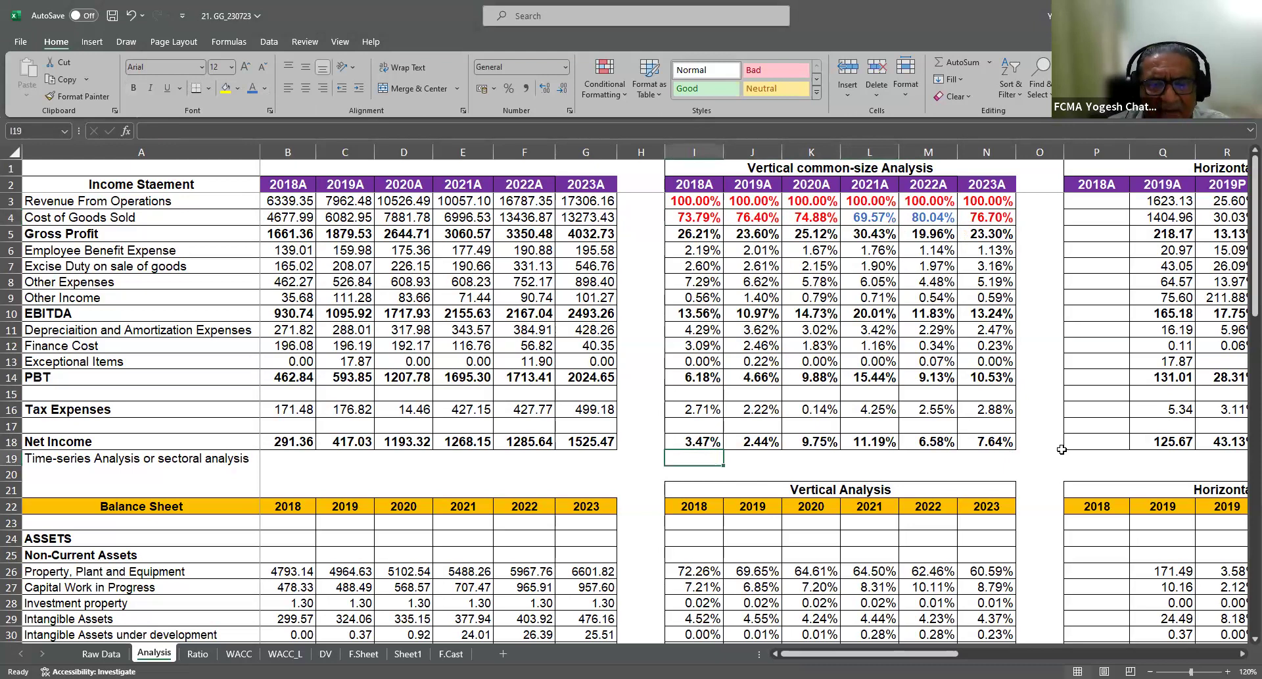
text(Normalisation of income)
key(Return)
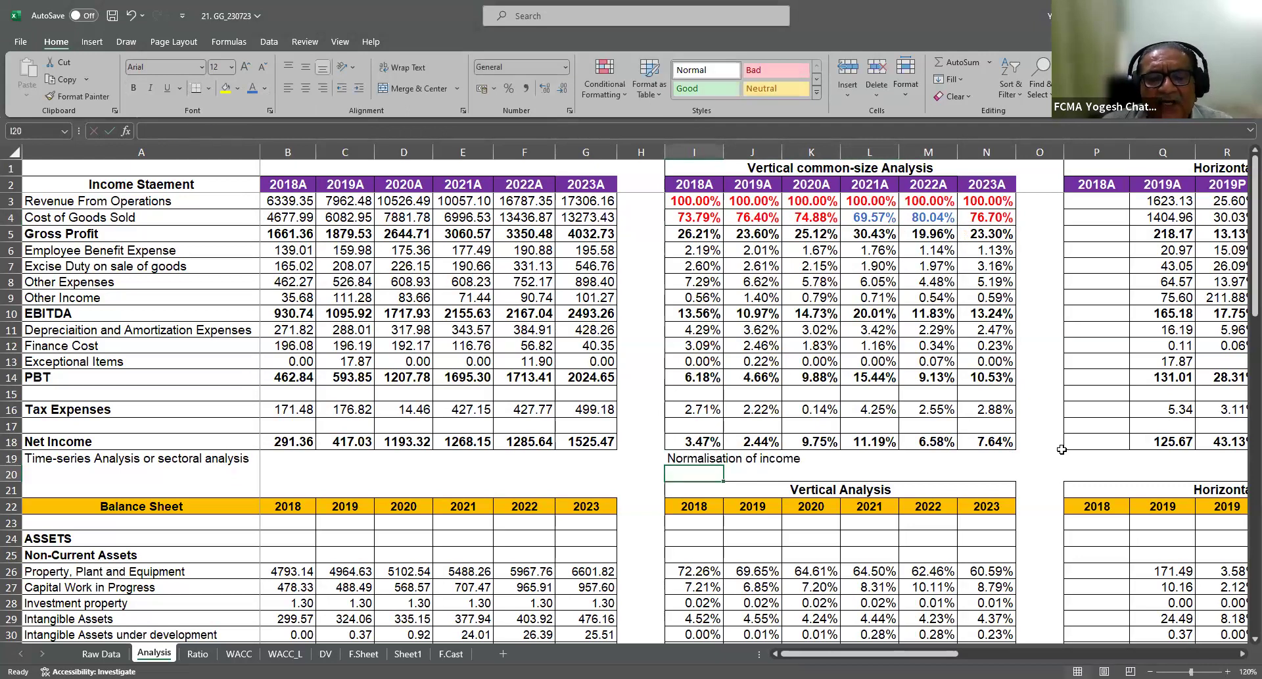
click(689, 458)
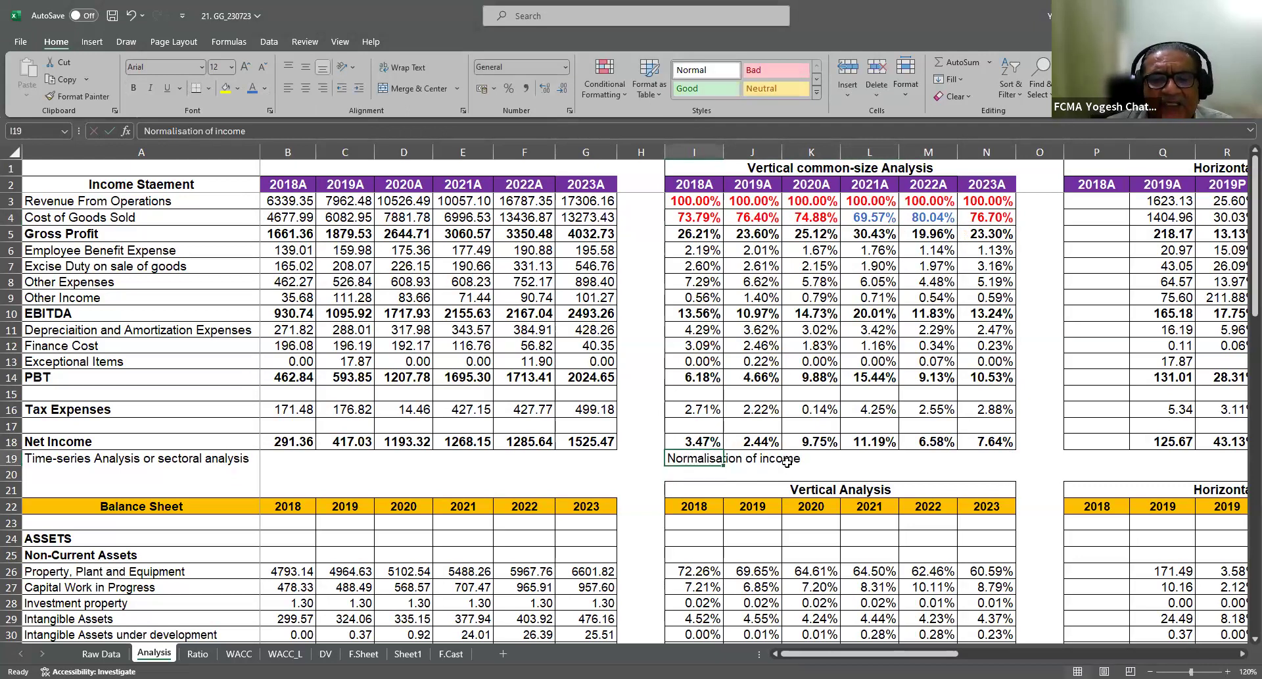
Enter the note "exceptional items/one-time items / abnormal items" in cell L19, beside the income normalisation note
click(854, 459)
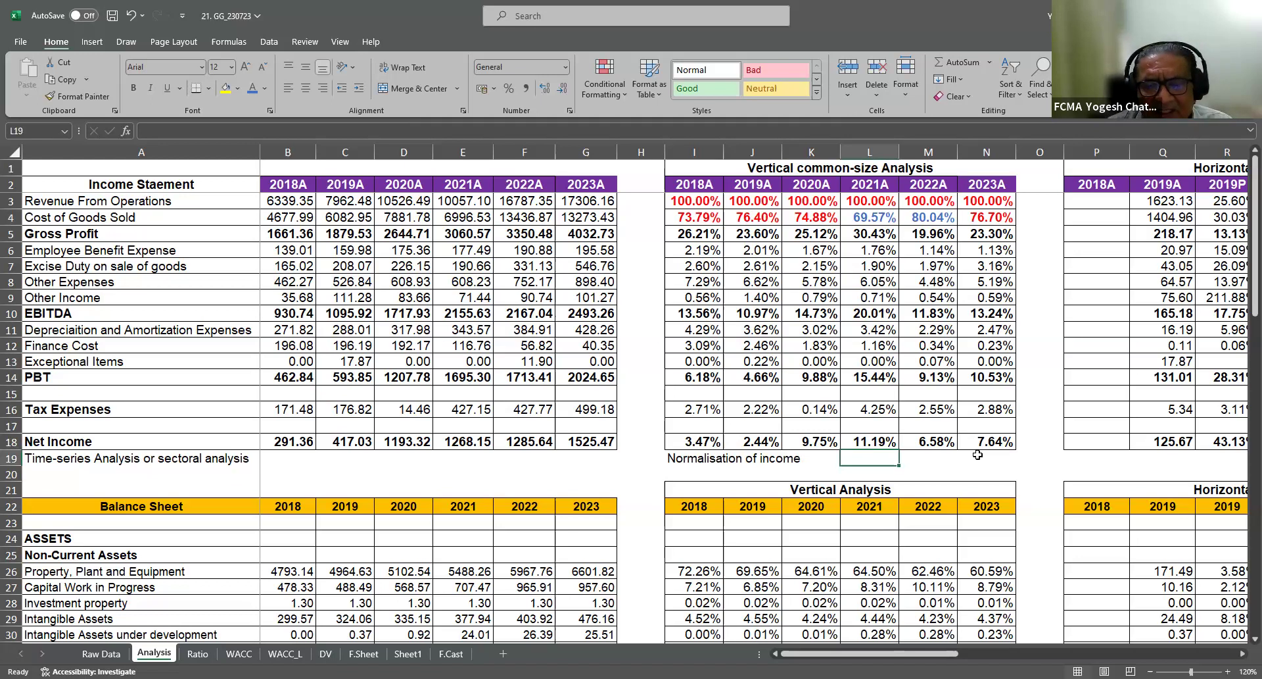
text(exceptional)
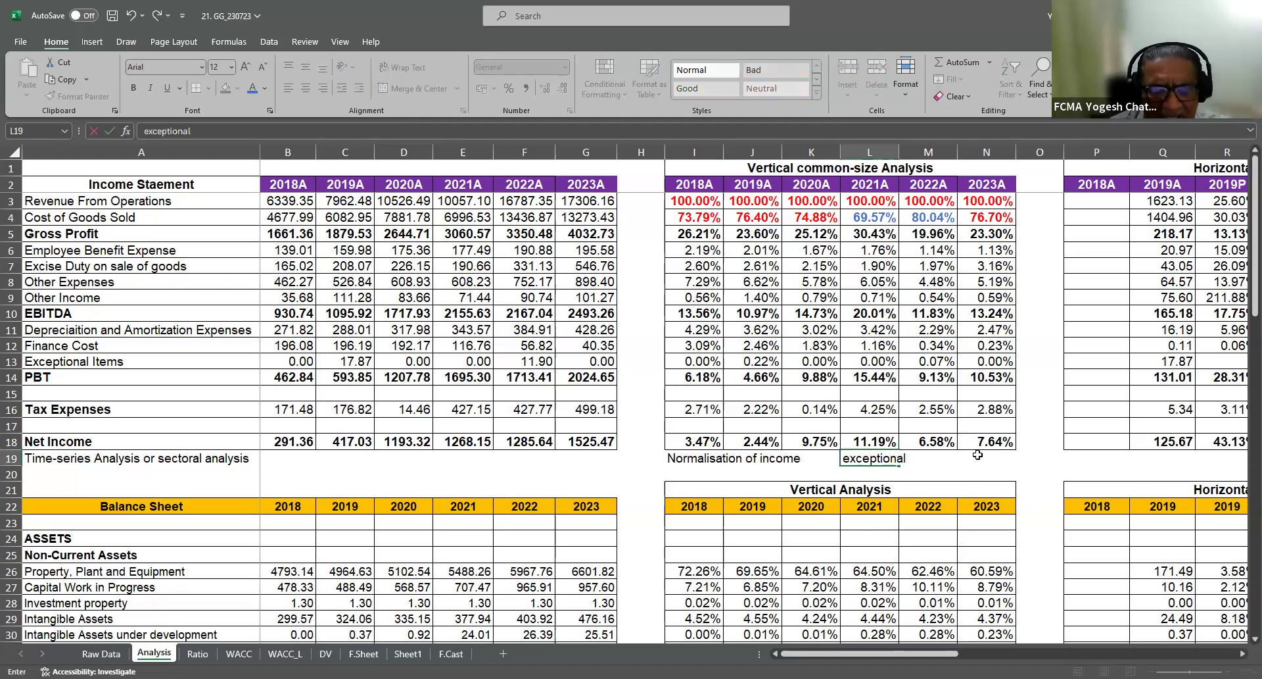
text( items)
text(/one-)
text(s)
text(ime)
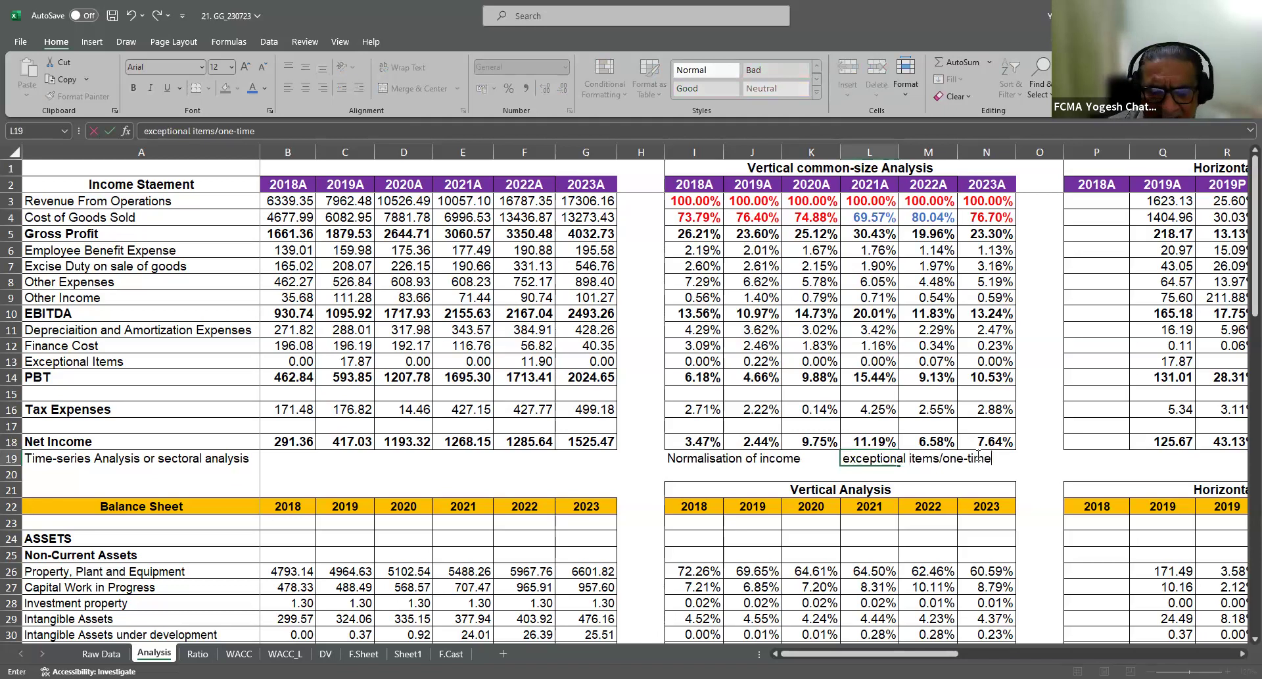
text( items /)
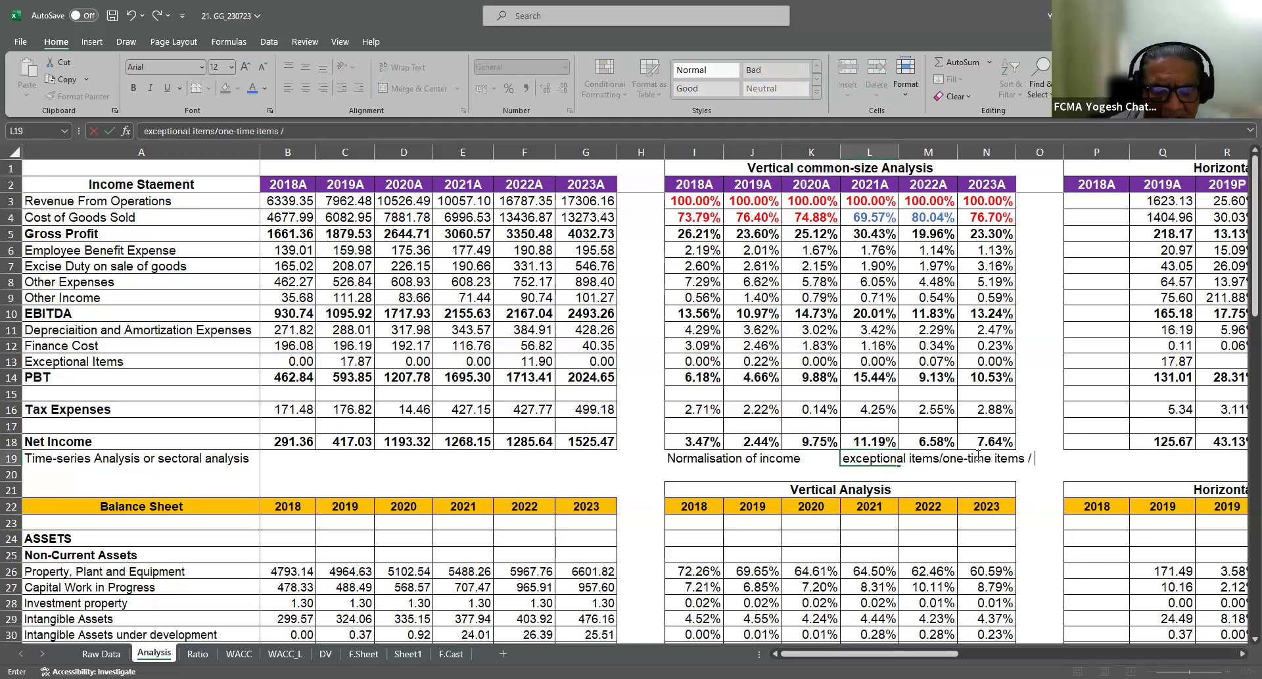
text( abnormal)
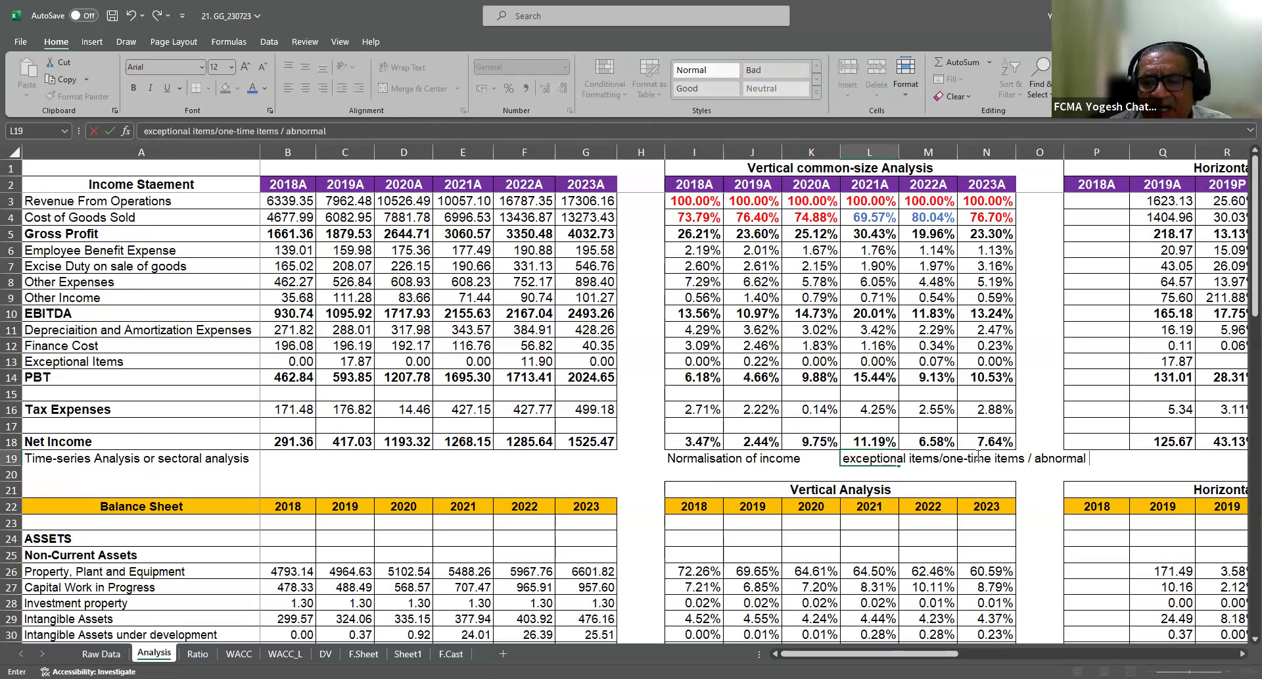
text(items)
key(Return)
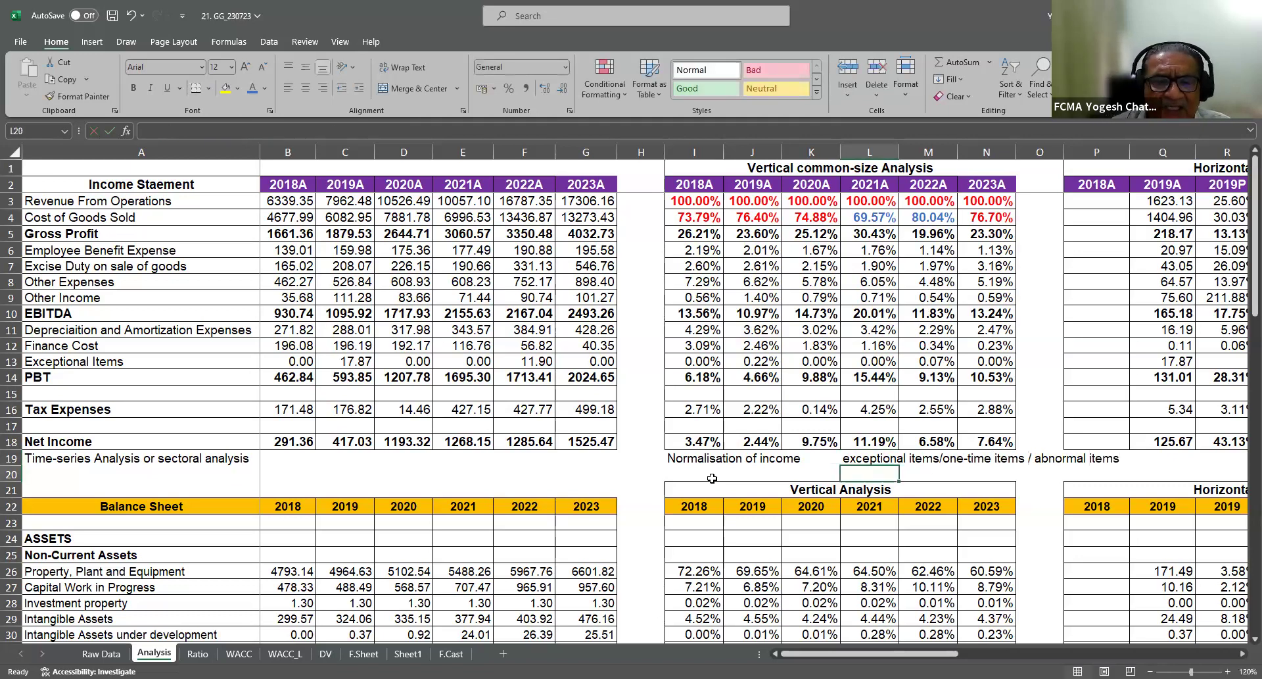
click(692, 458)
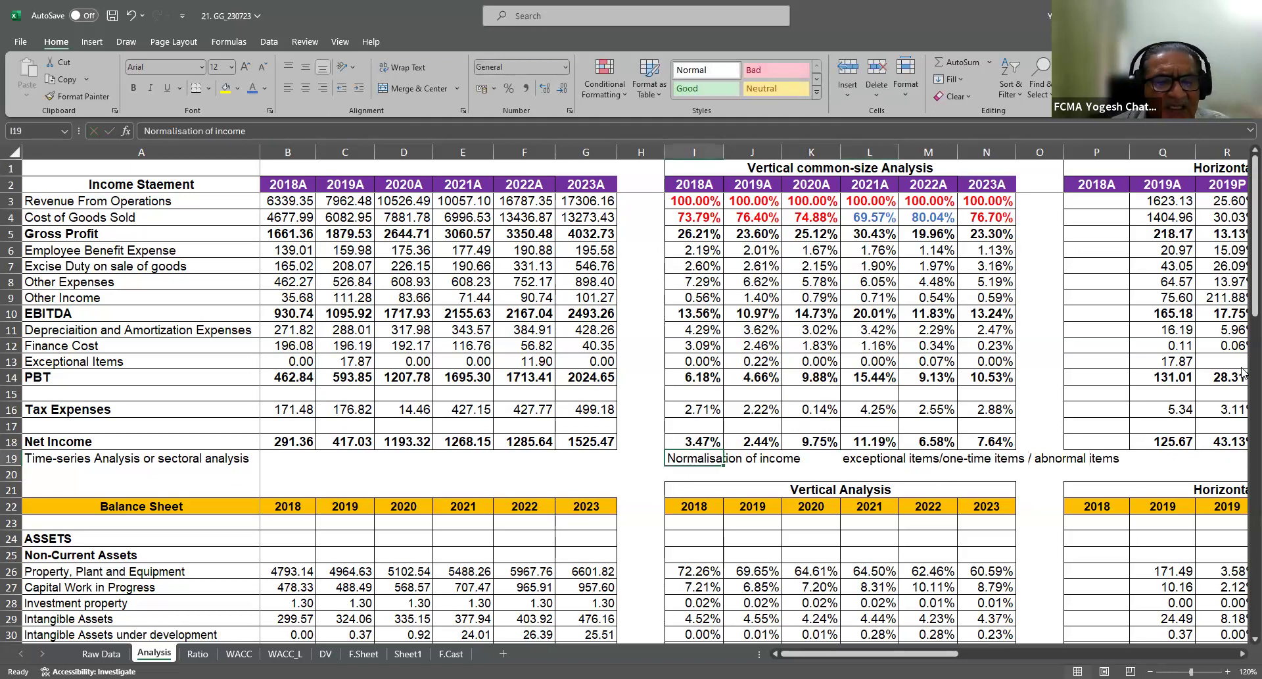
Review the 2018A–2023A Cost of Goods Sold percentages (I4:N4) and enter 75% in bold in cell O4 as their typical level
click(872, 217)
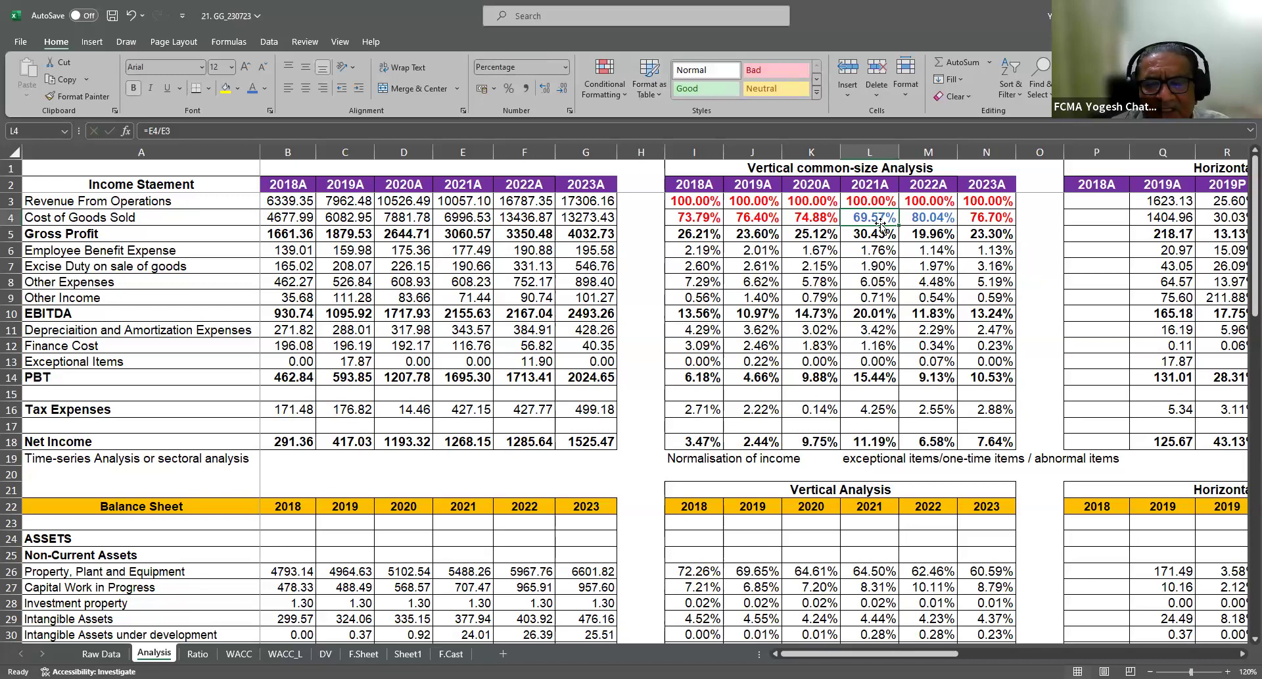
drag(694, 216, 830, 217)
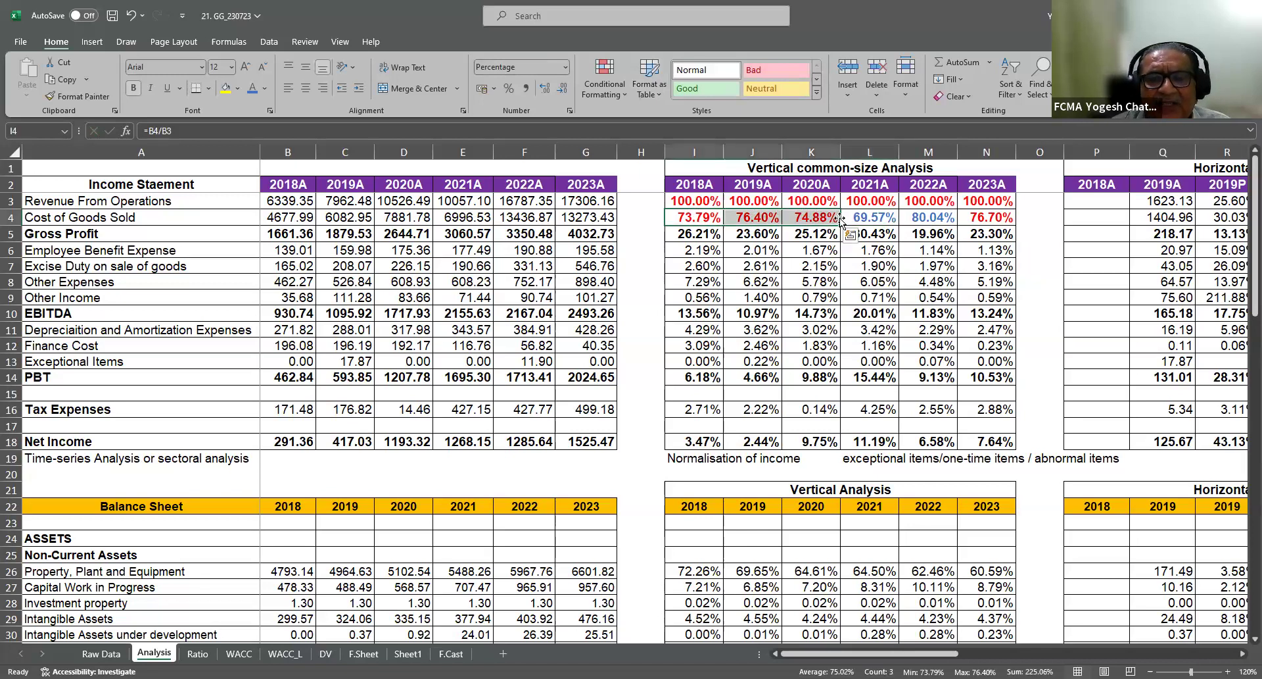
click(919, 217)
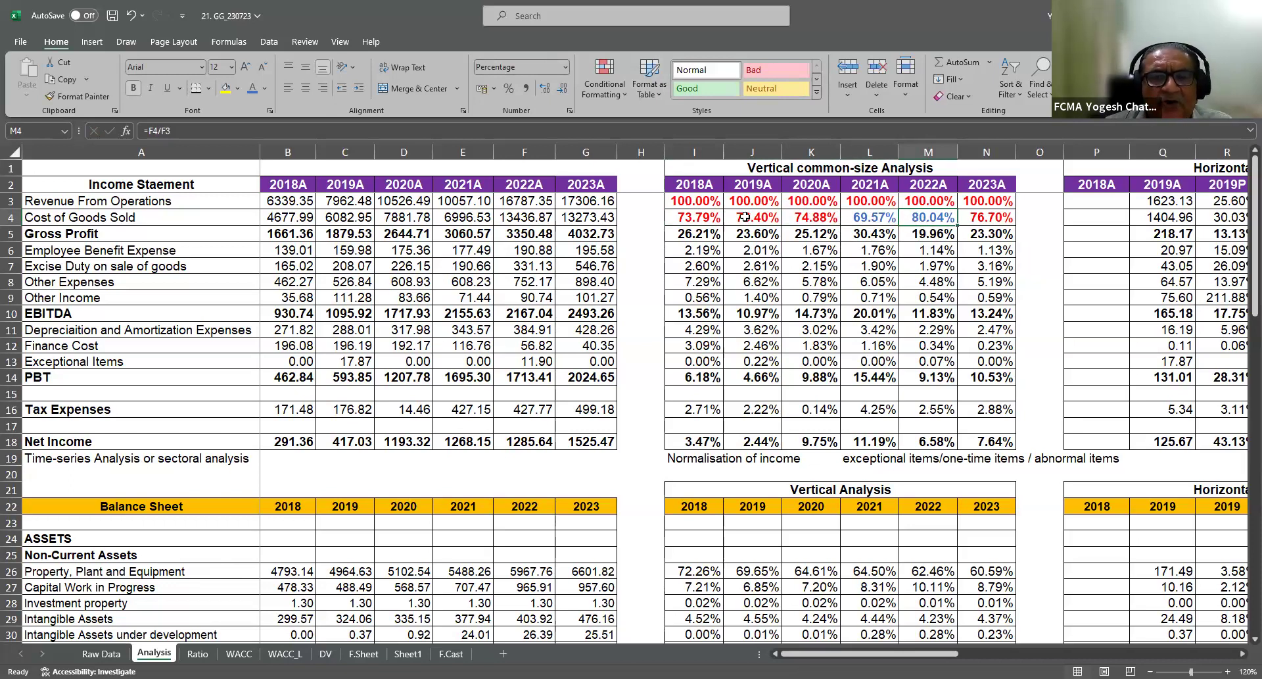
drag(704, 217, 971, 218)
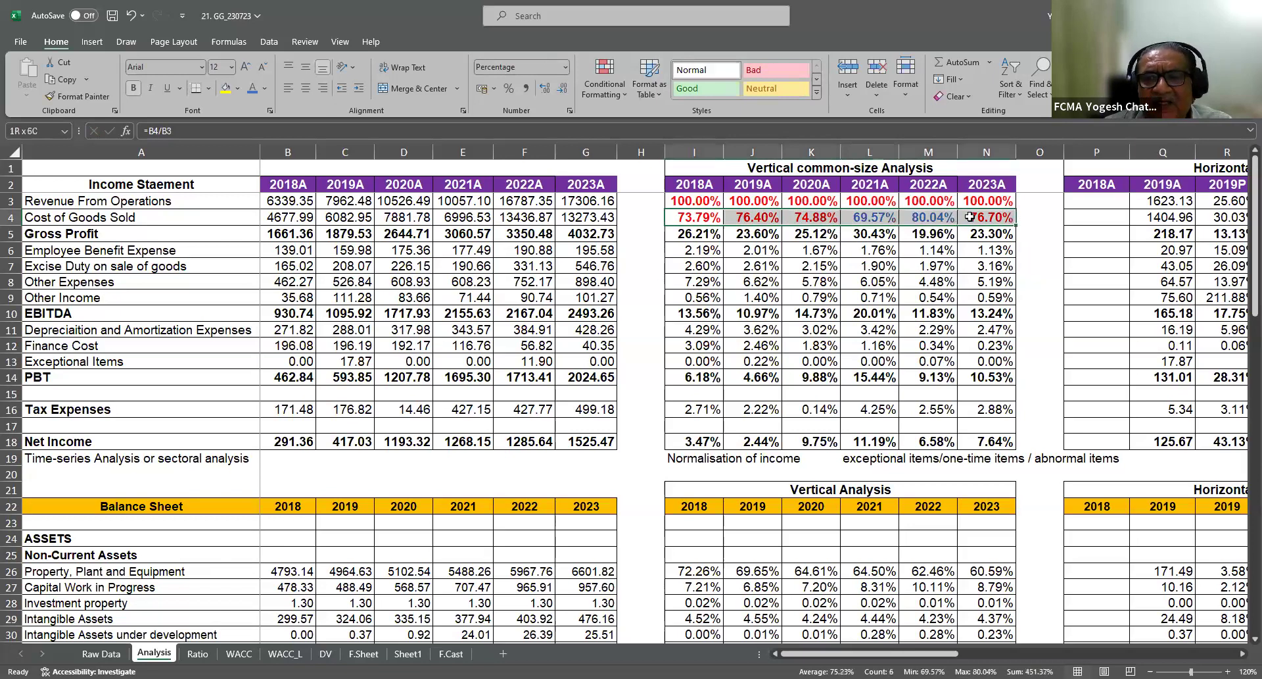
click(1034, 217)
text(75%)
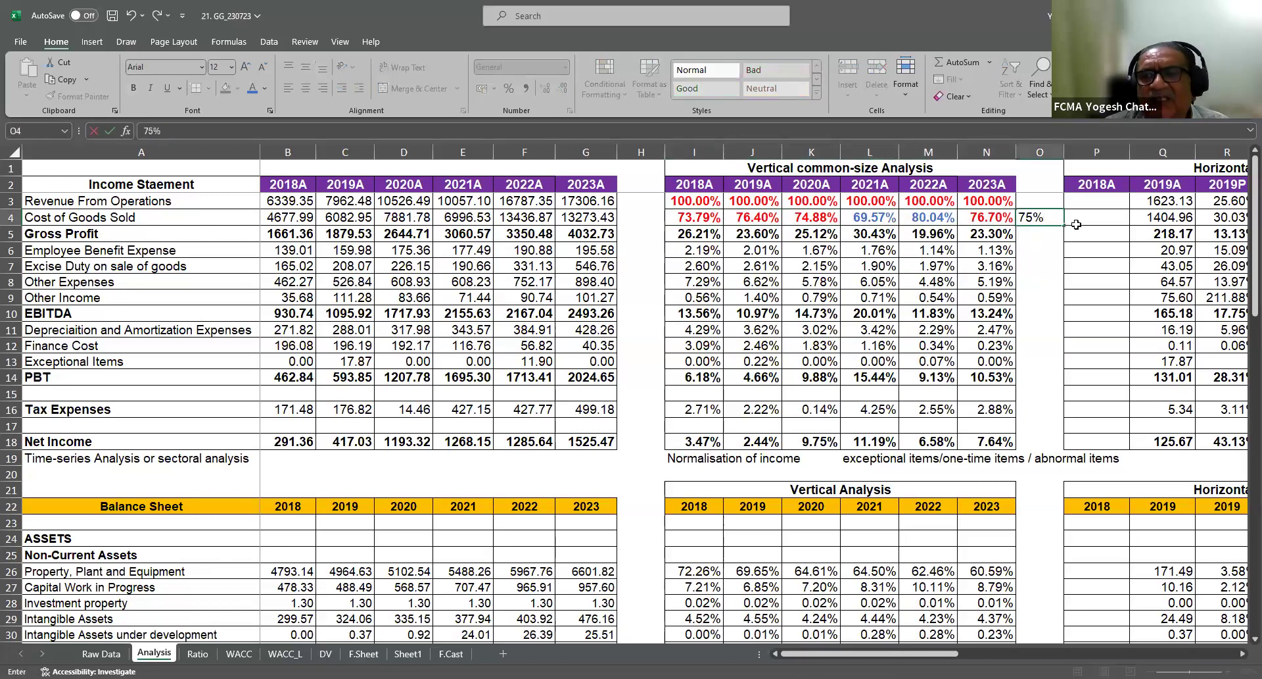
key(Return)
click(1048, 218)
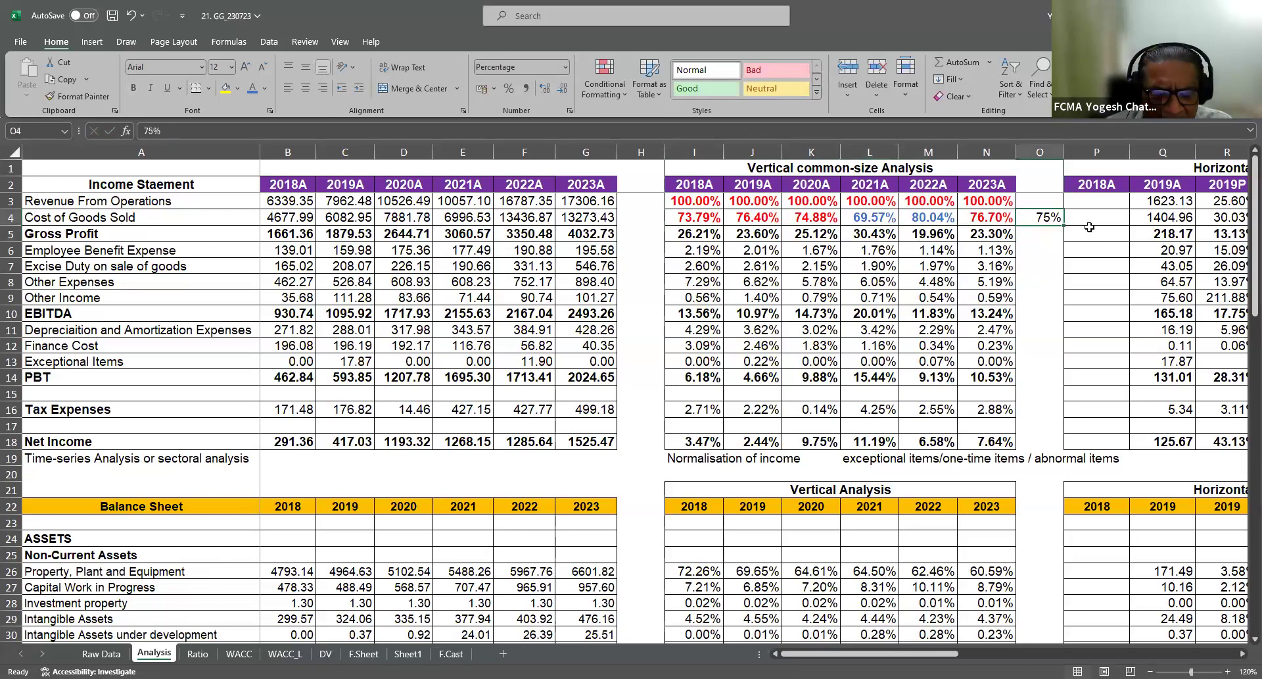
key(ctrl+b)
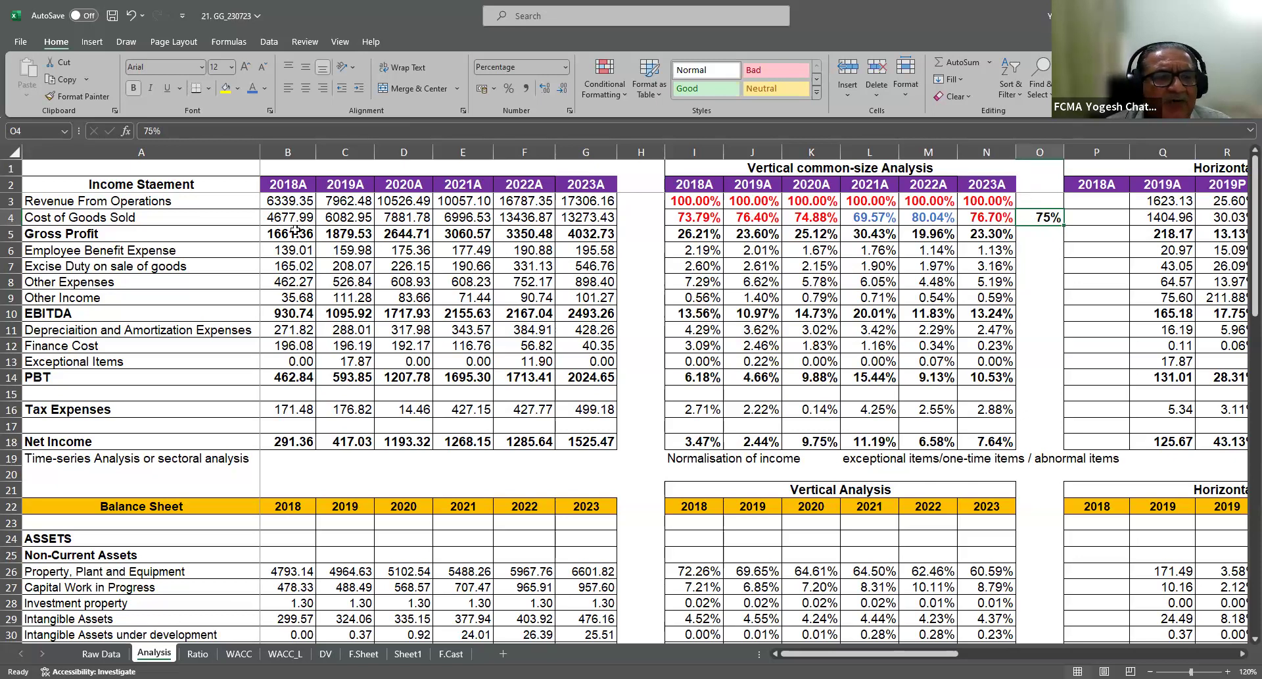
click(996, 235)
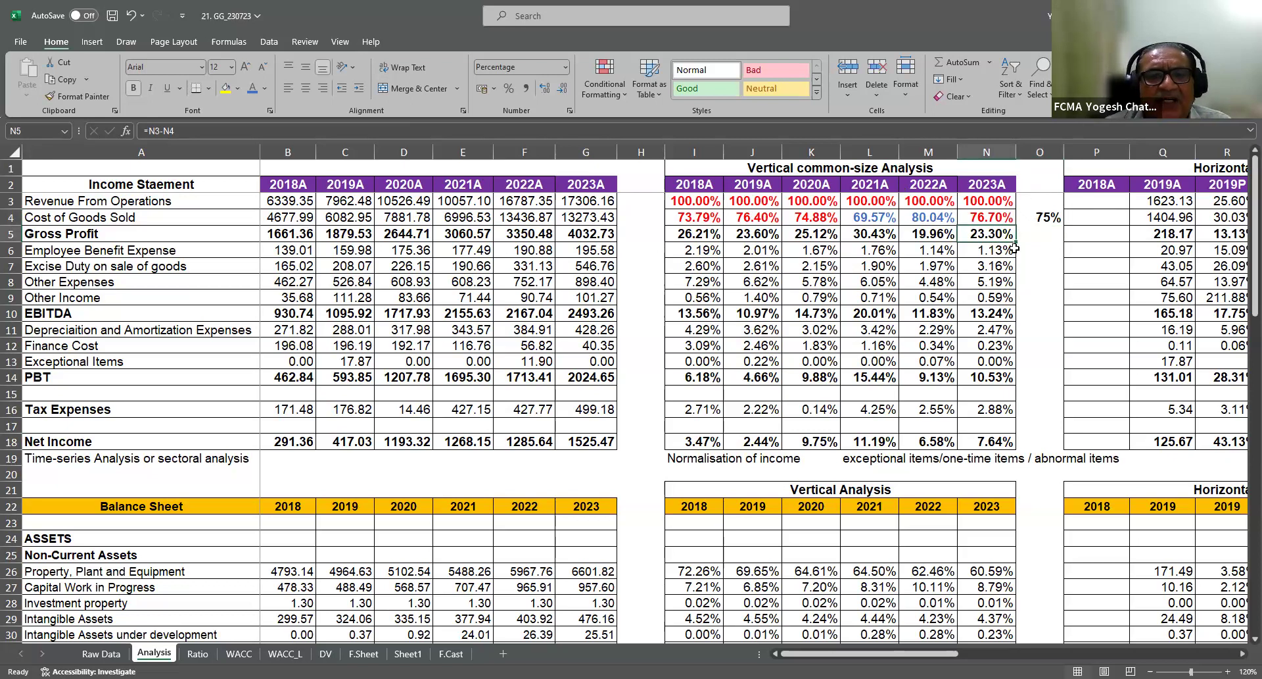
Format the Employee Benefit Expense amounts for 2018A to 2023A (B6:G6) as bold red text
drag(286, 250, 568, 250)
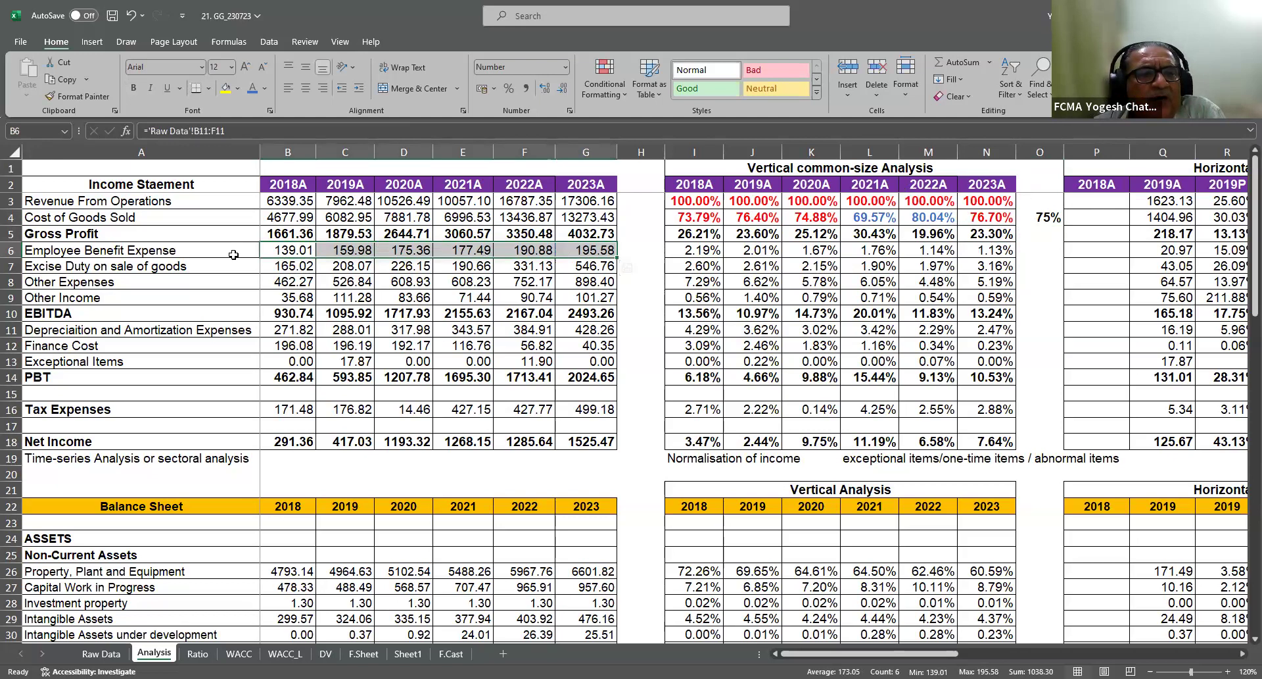
click(267, 93)
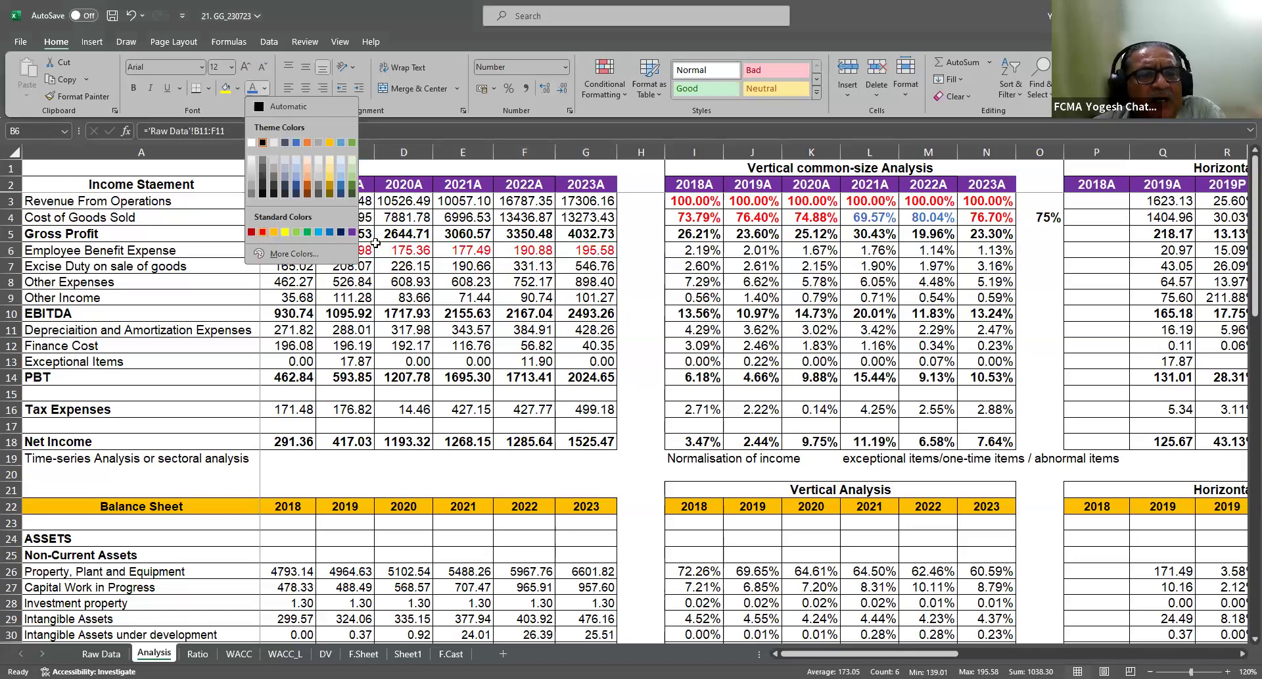
click(262, 232)
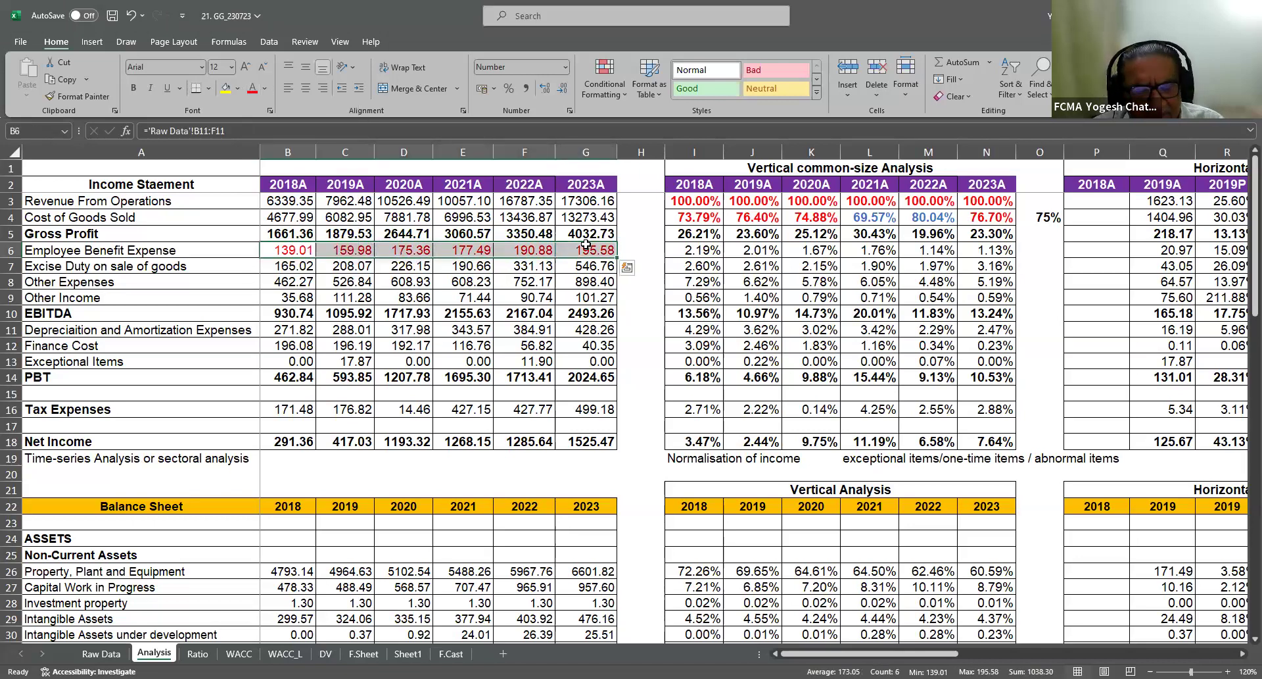
key(ctrl+b)
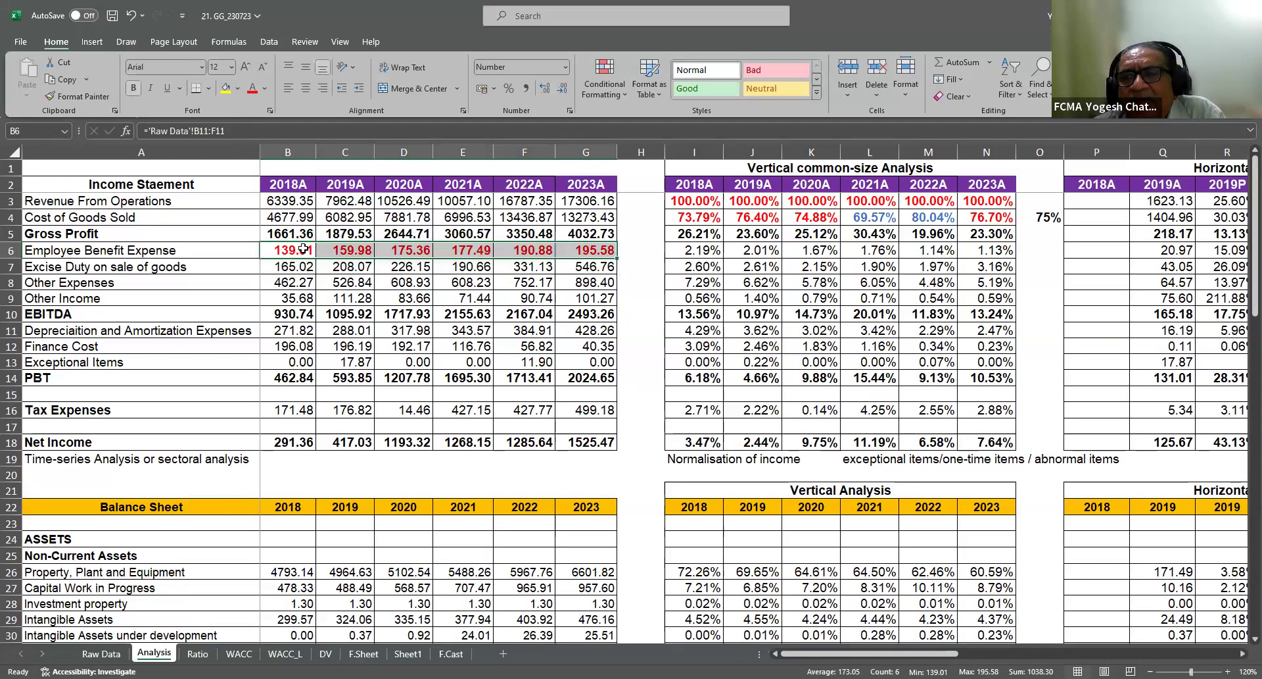
click(300, 249)
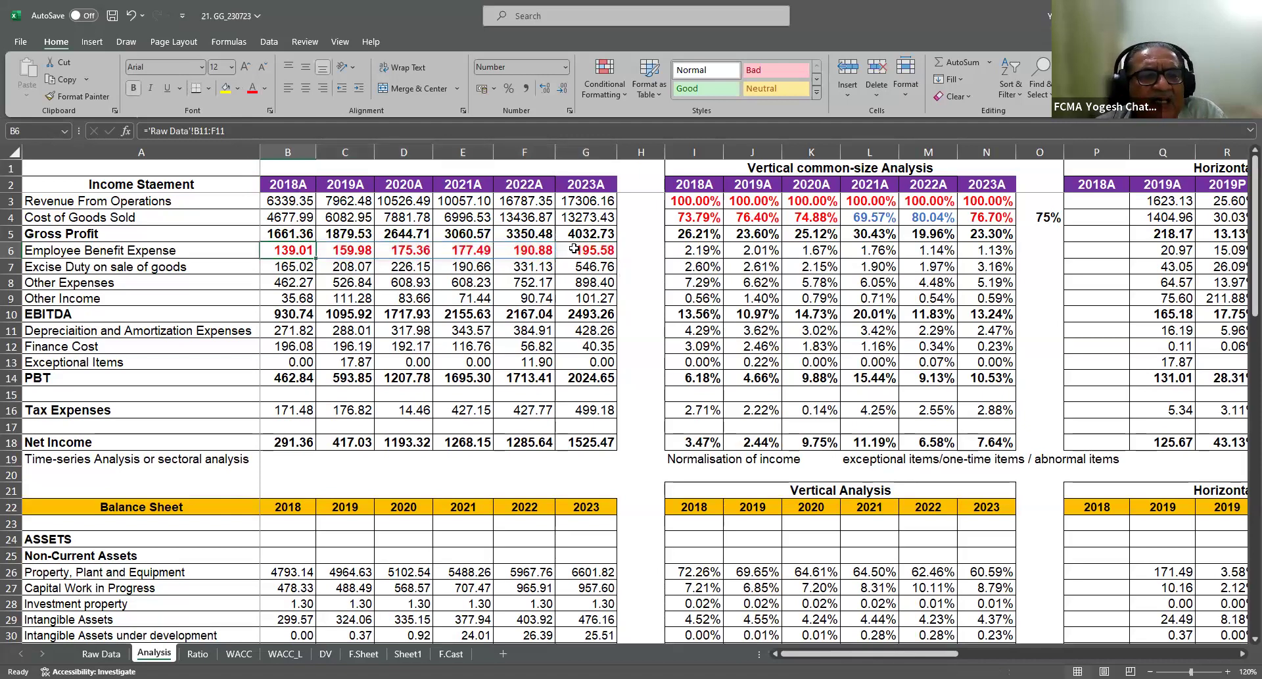
click(574, 250)
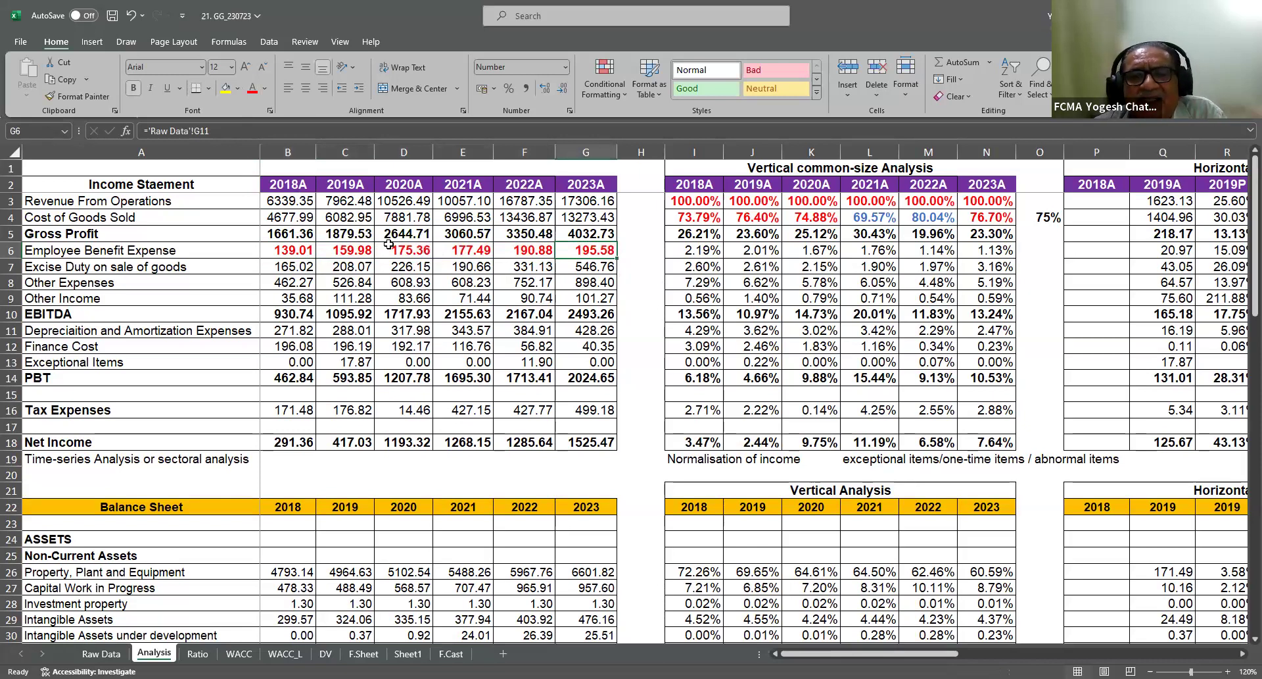
click(352, 248)
Format the Employee Benefit Expense percentages in the vertical analysis (I6:N6) as bold red text and compare them across the years
drag(696, 251, 972, 250)
click(252, 87)
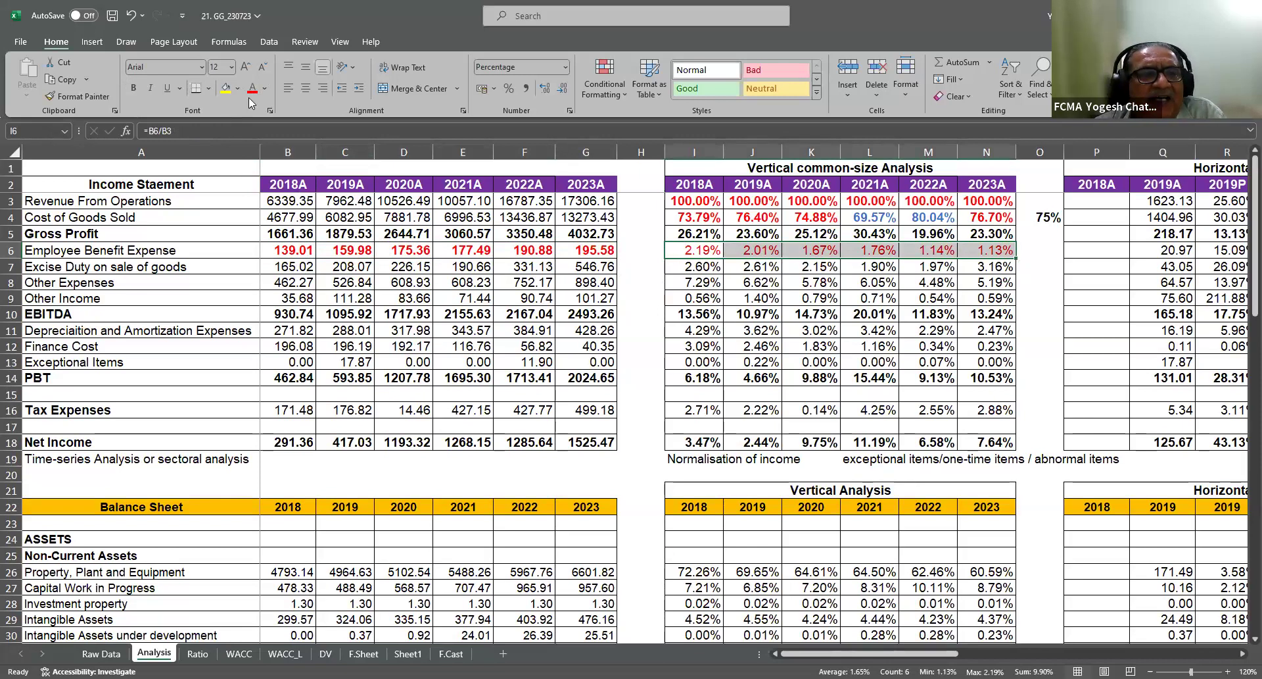
click(135, 90)
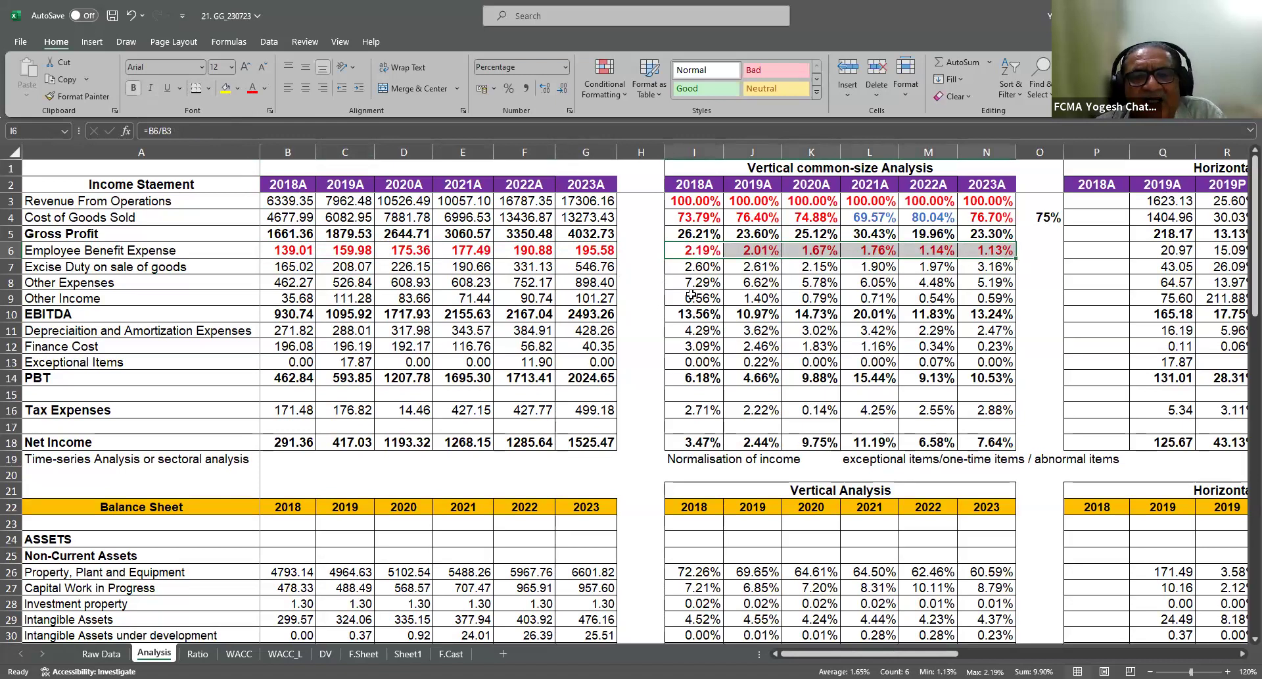
click(702, 252)
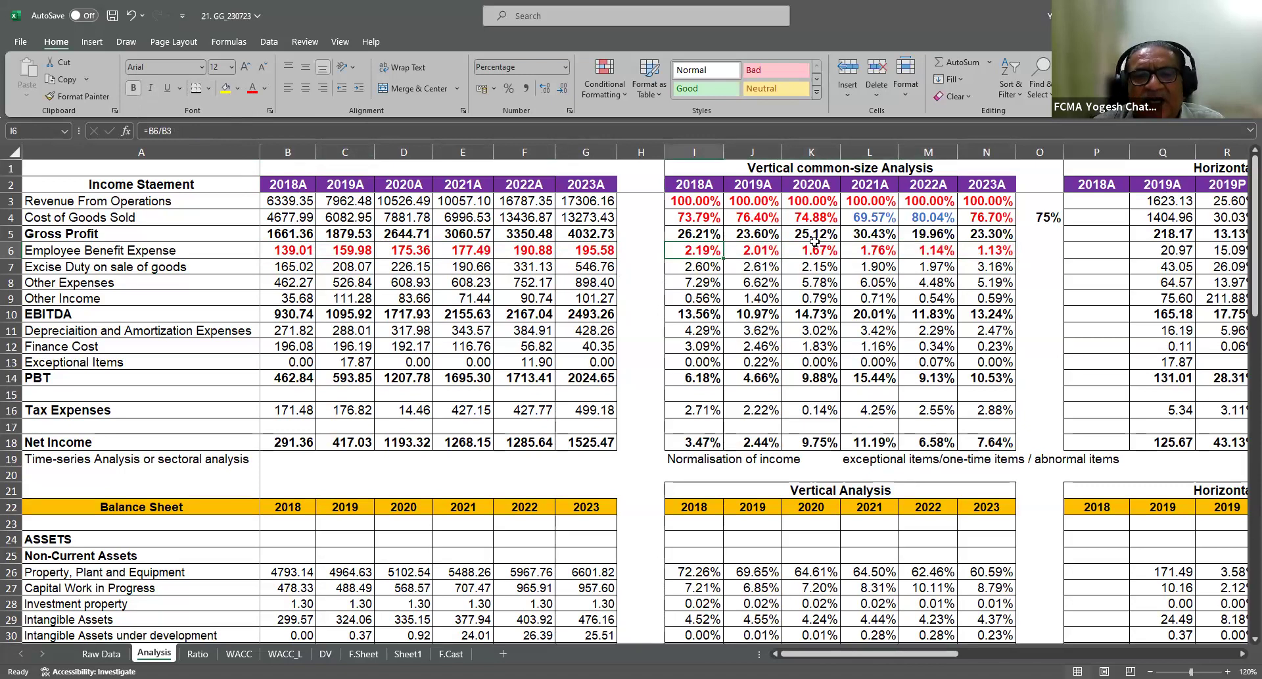
click(978, 250)
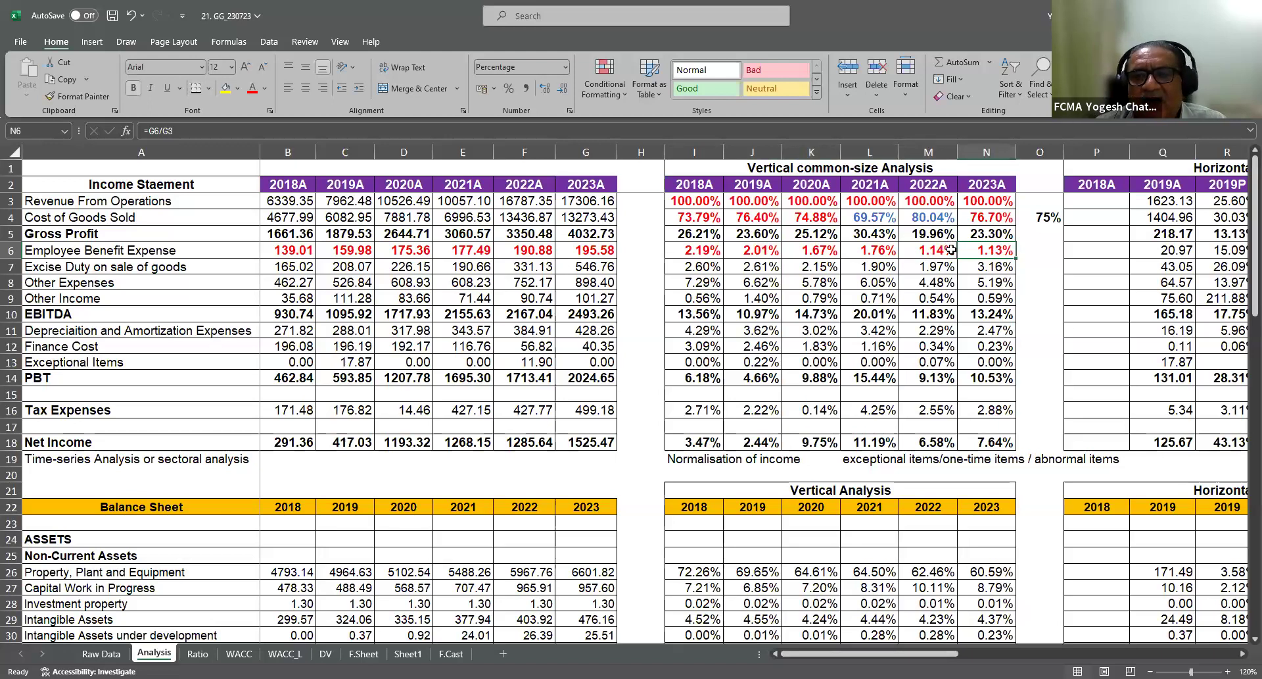
drag(695, 248, 975, 252)
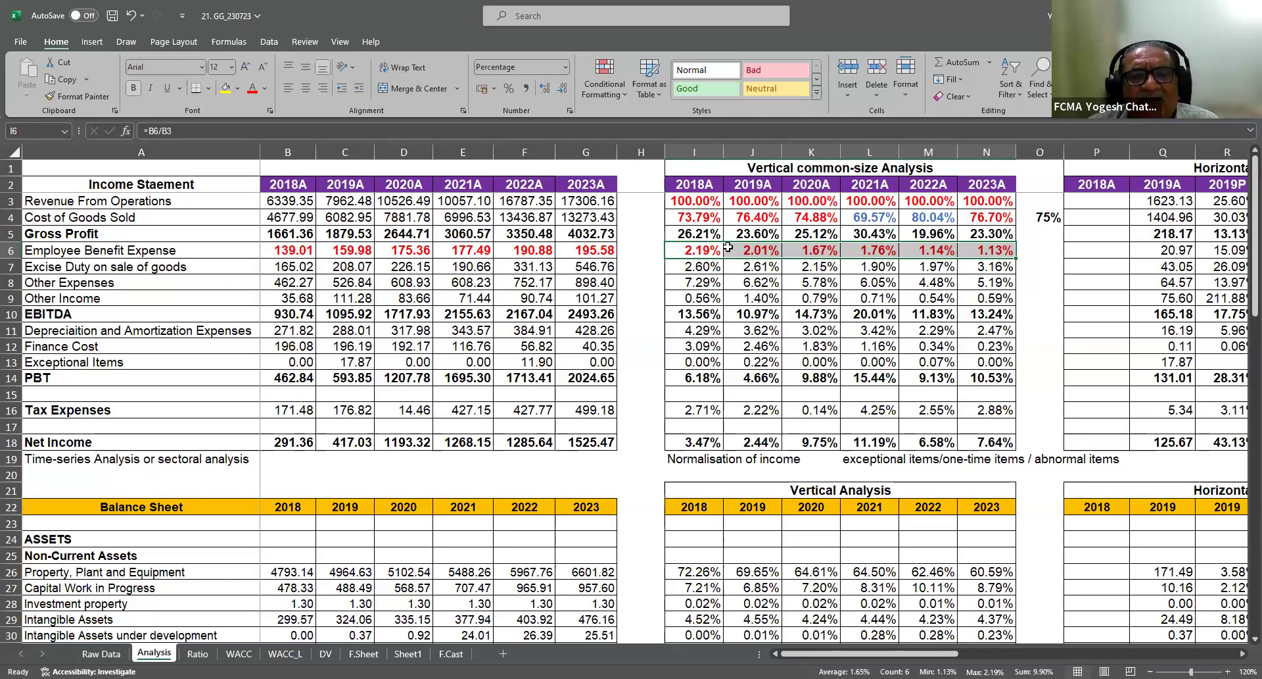
drag(710, 249, 980, 250)
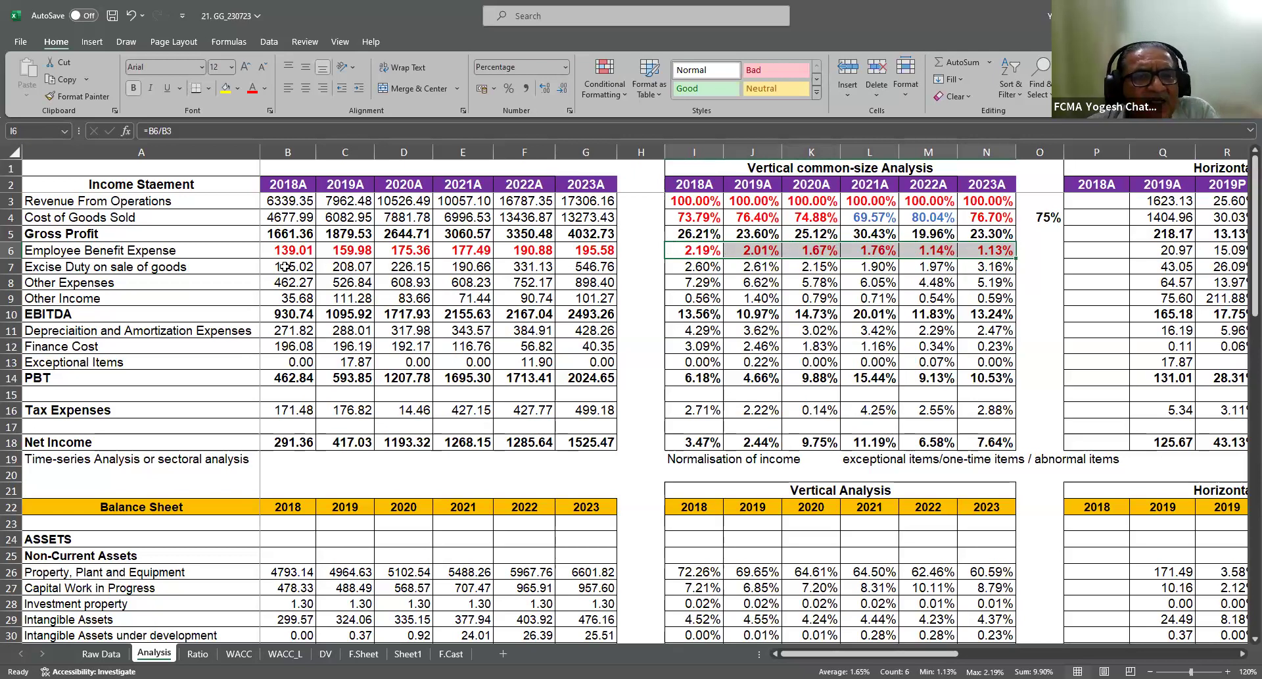
Examine the Excise Duty on sale of goods amounts (B7:G7) against their common-size percentages (I7:N7) for 2018A to 2023A
drag(284, 266, 564, 261)
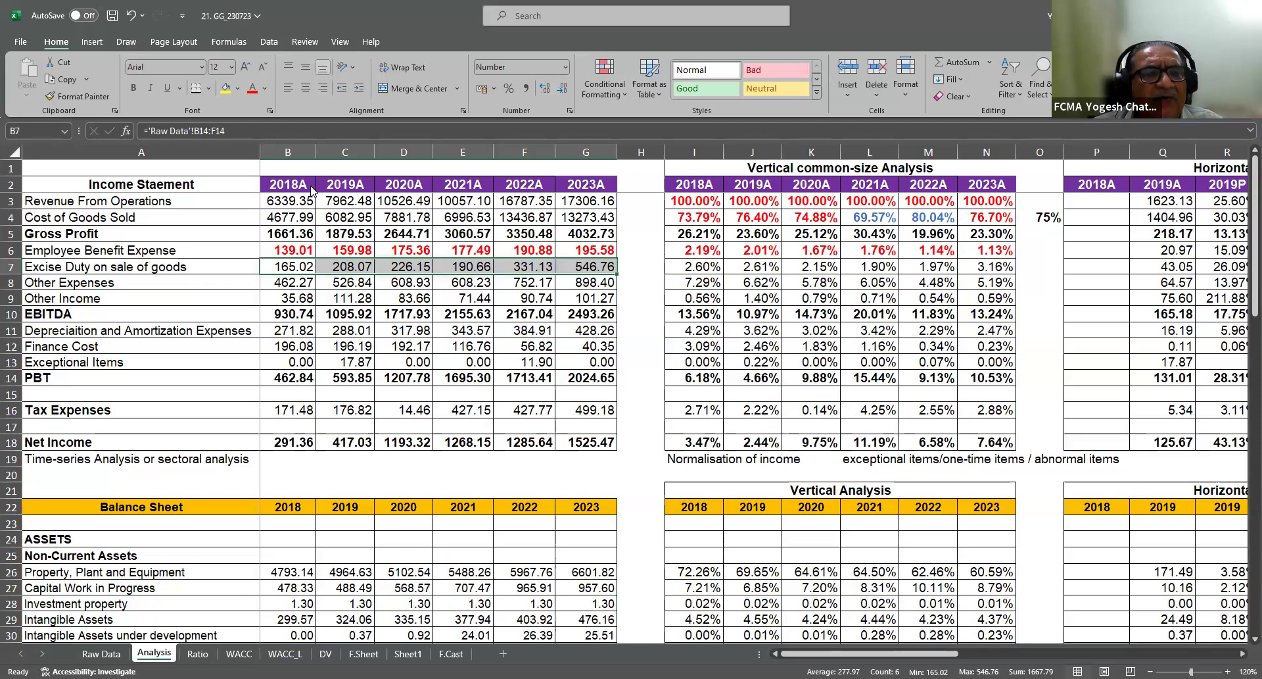
click(164, 249)
drag(278, 267, 463, 282)
drag(550, 269, 576, 267)
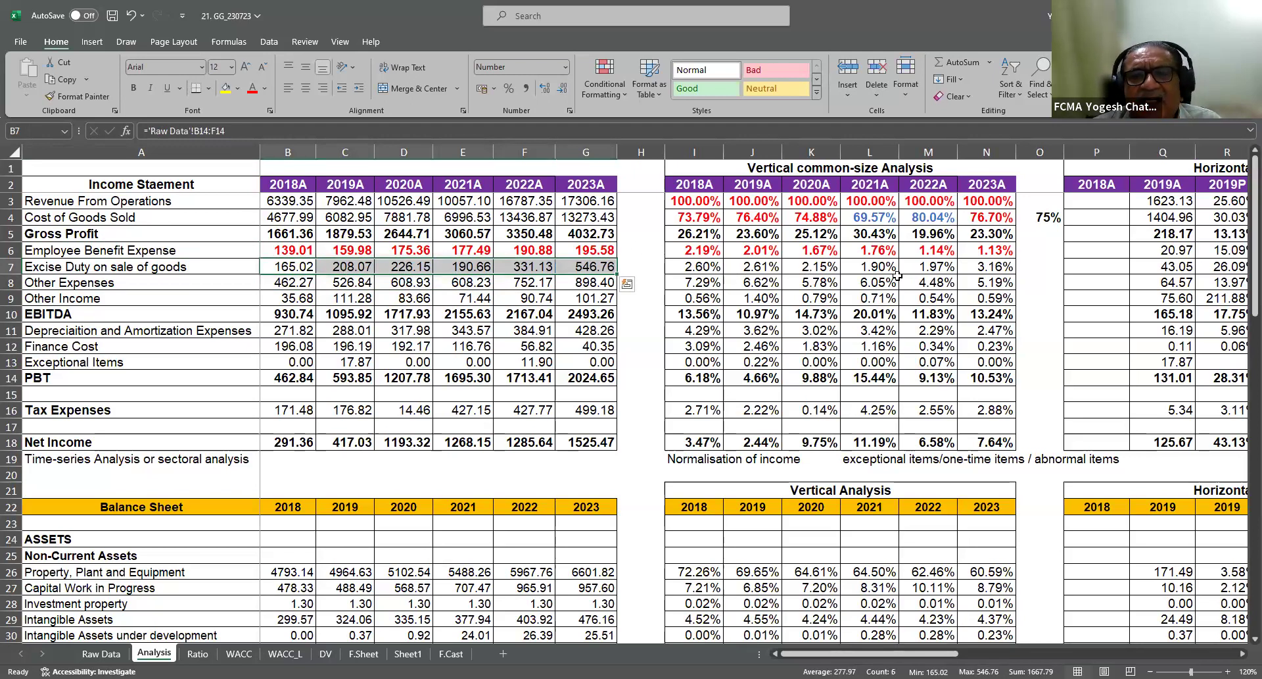
drag(702, 266, 881, 275)
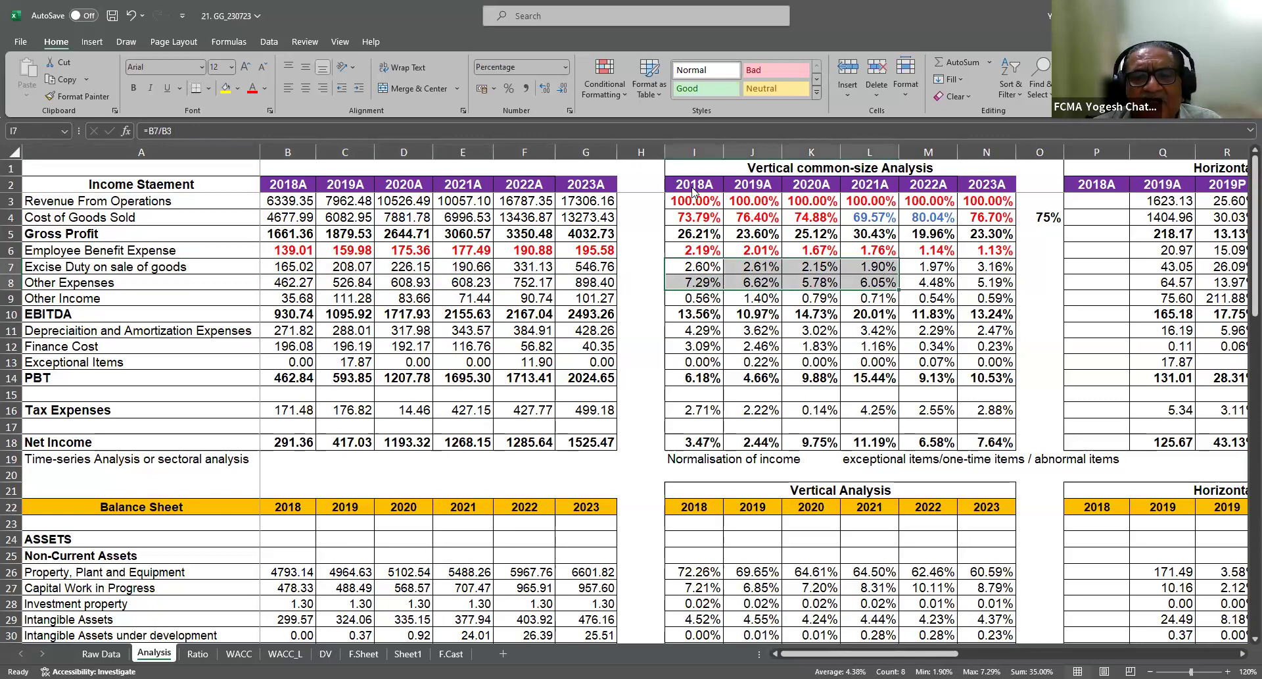
drag(699, 265, 985, 269)
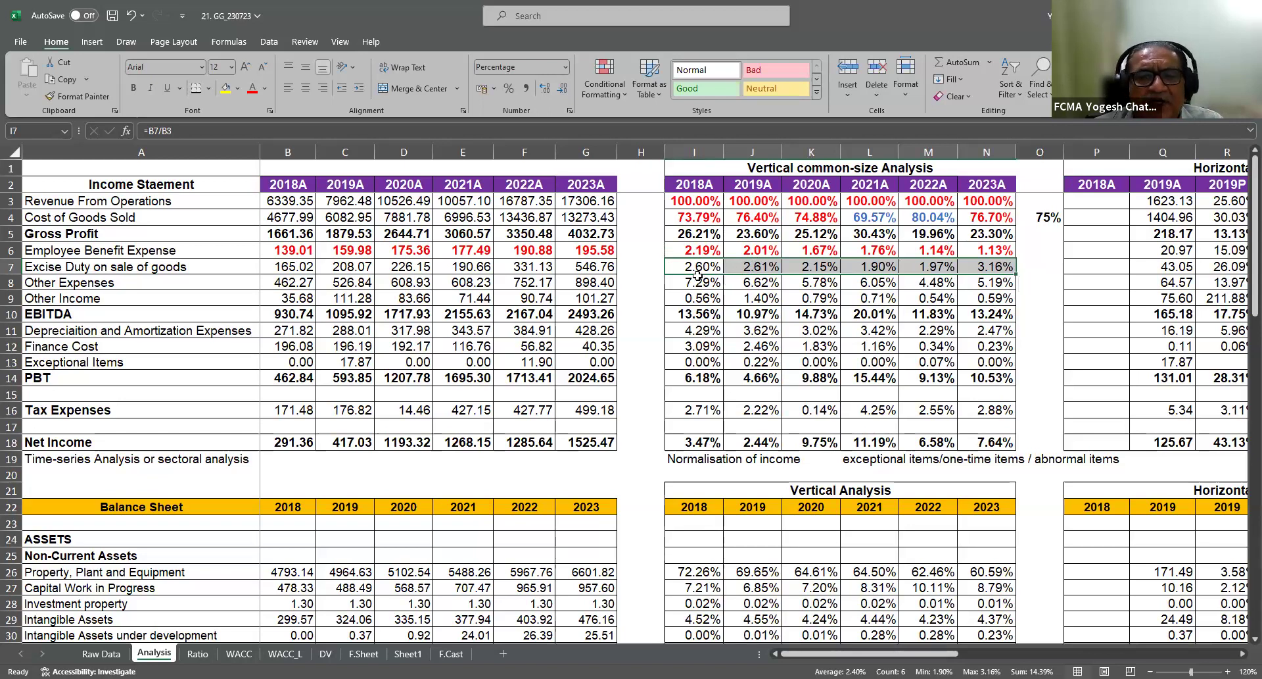
Examine the Other Expenses, Other Income and EBITDA amounts with their common-size percentages, and the Depreciation and Amortization amounts in B11:G11
drag(284, 284, 569, 296)
drag(701, 285, 984, 299)
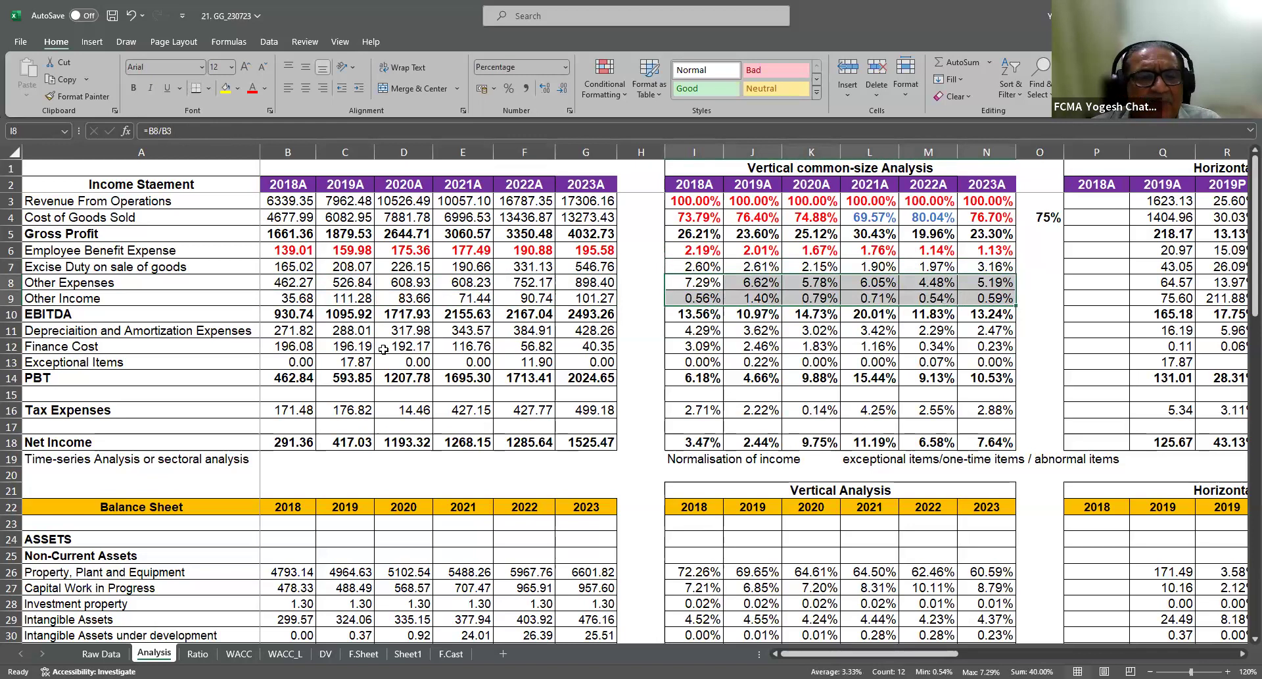
drag(274, 317, 549, 316)
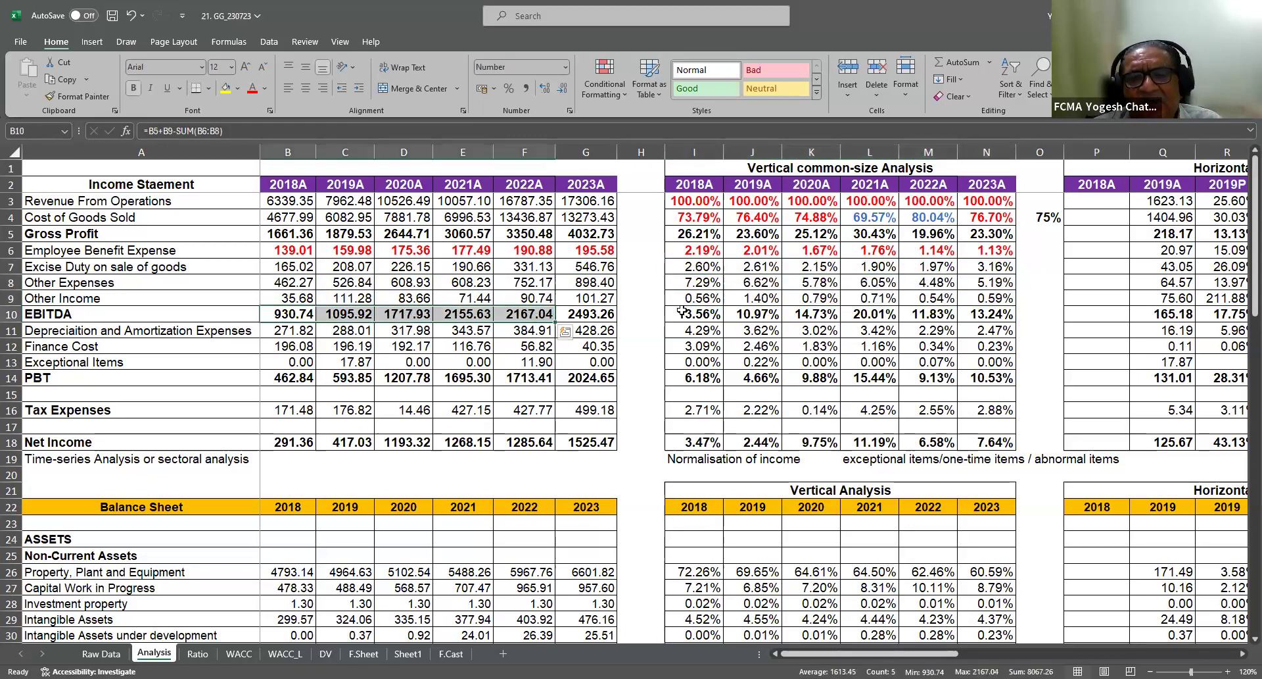
drag(682, 312, 751, 315)
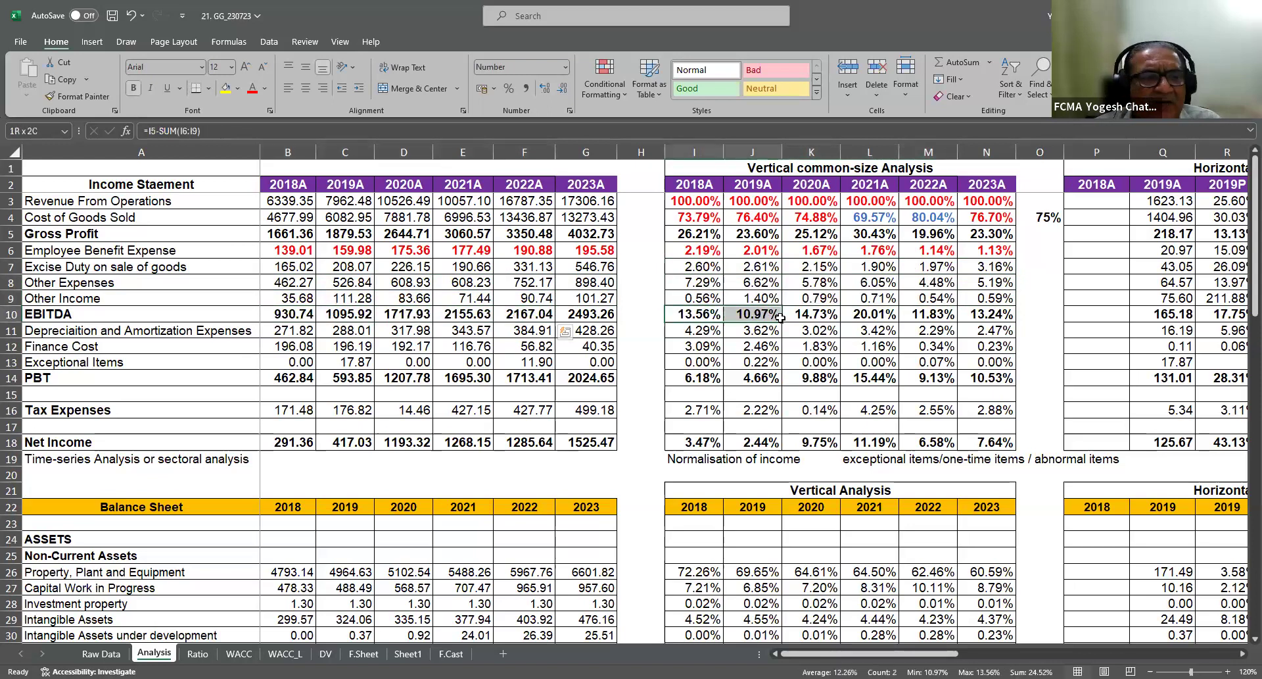
drag(299, 330, 589, 332)
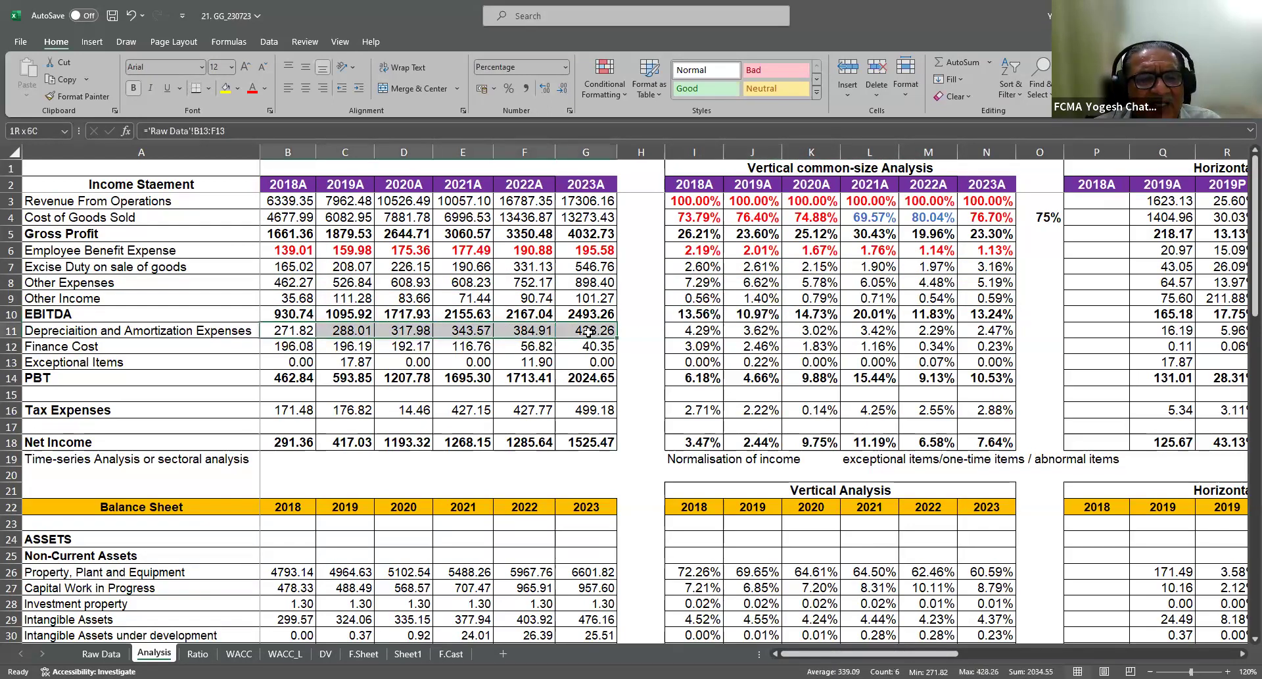
Format the Depreciation and Amortization Expenses amounts for 2018A to 2023A (B11:G11) as bold red text
click(241, 92)
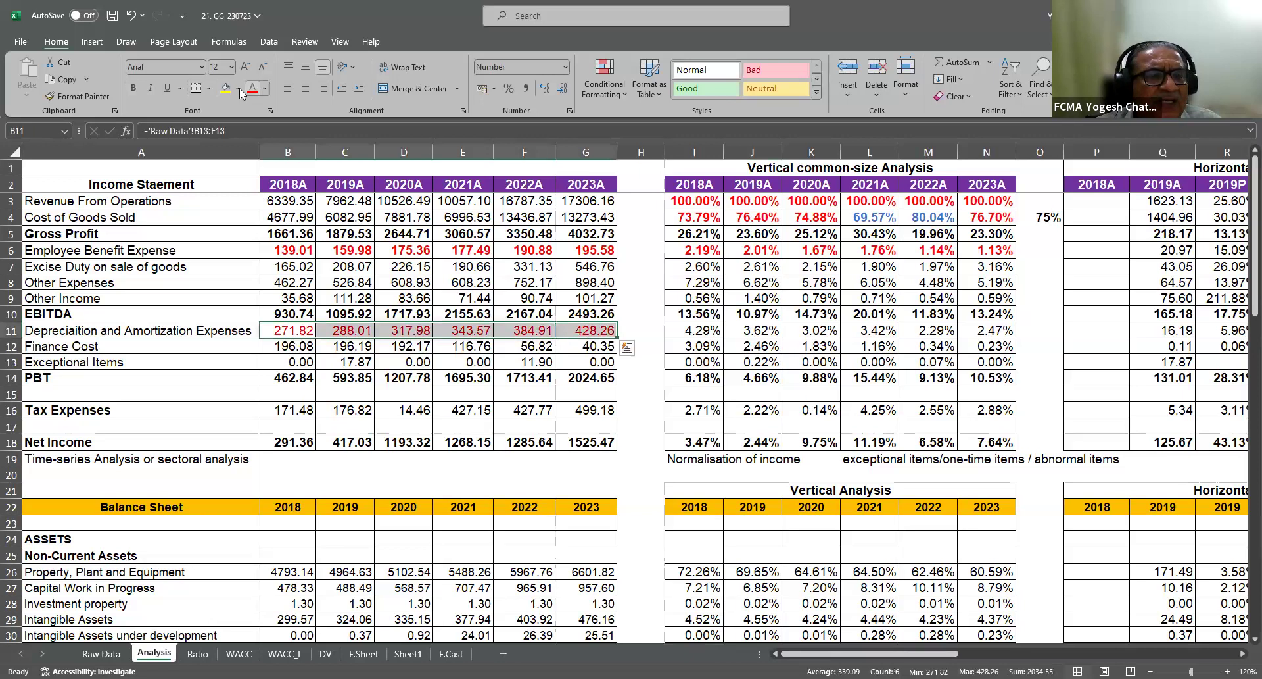
click(134, 88)
click(282, 330)
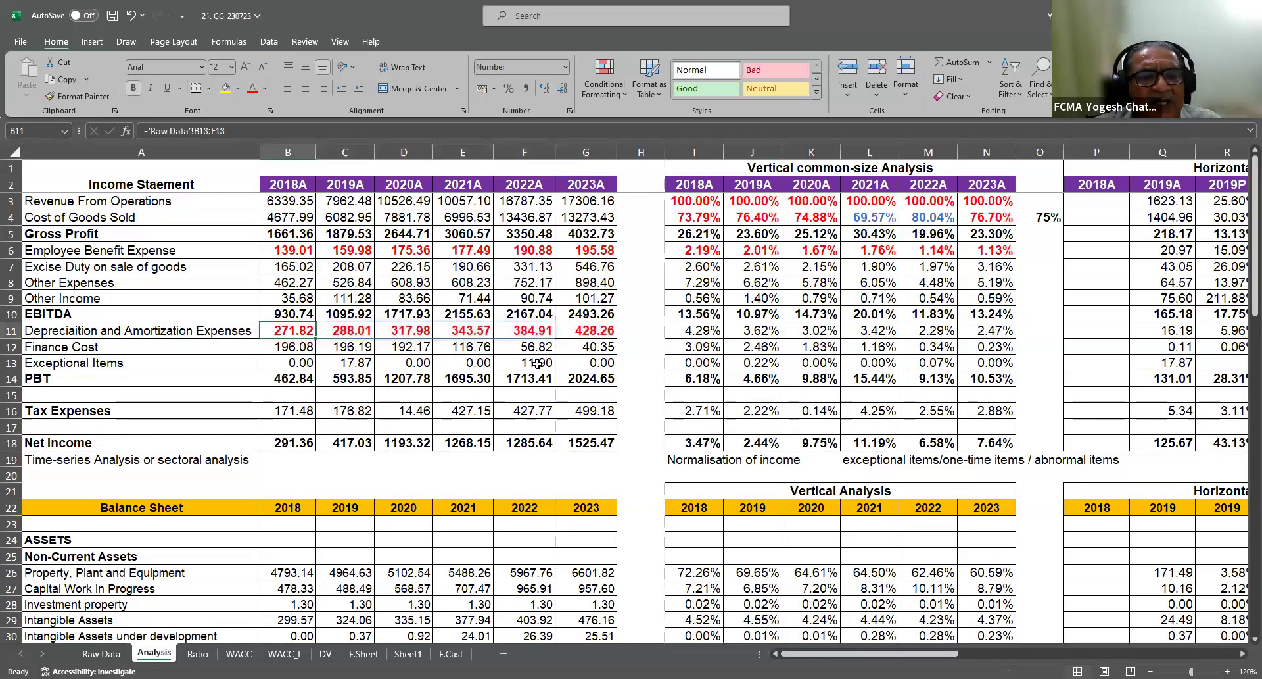
click(593, 333)
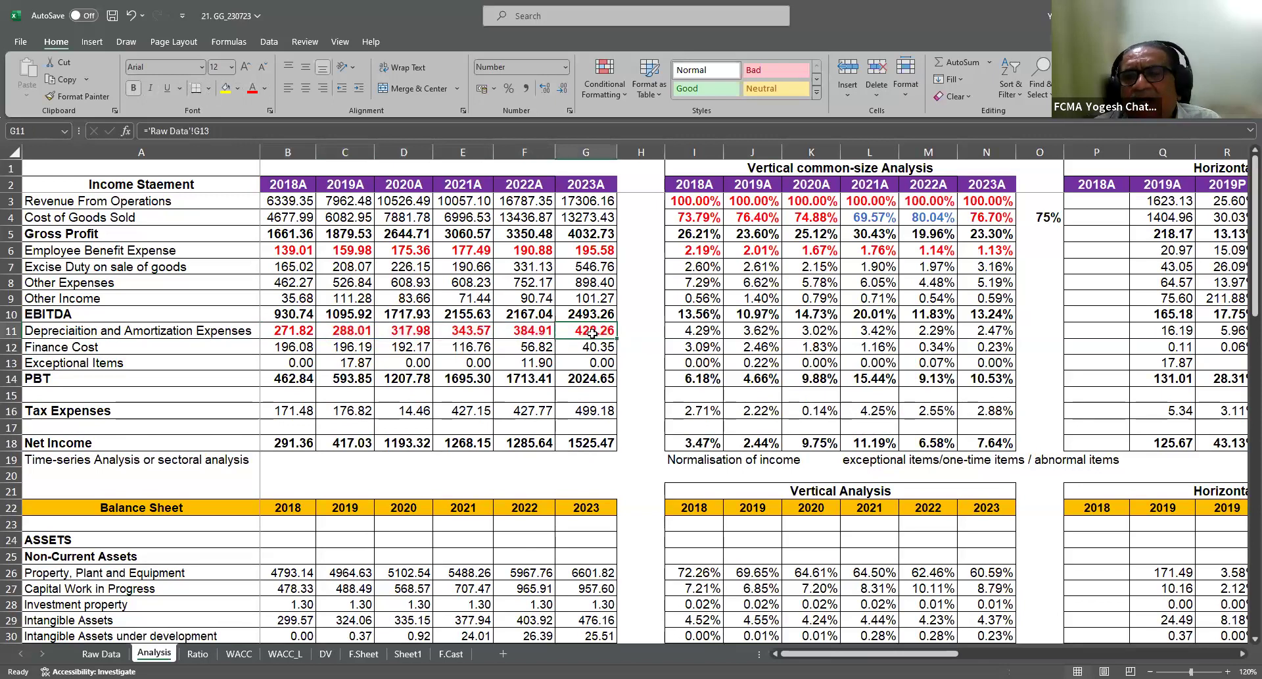
Format the Depreciation and Amortization percentages in the vertical common-size analysis (I11:N11) as bold red text and review them across the years
drag(677, 332, 993, 335)
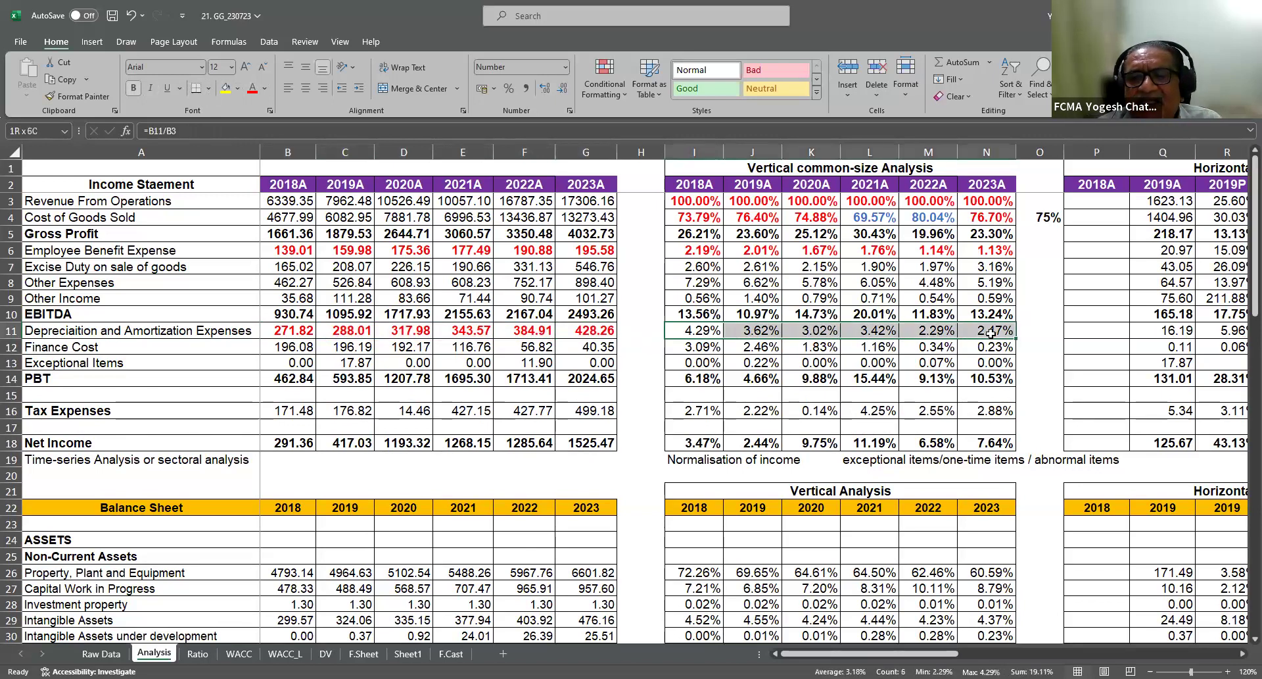
click(134, 86)
click(698, 329)
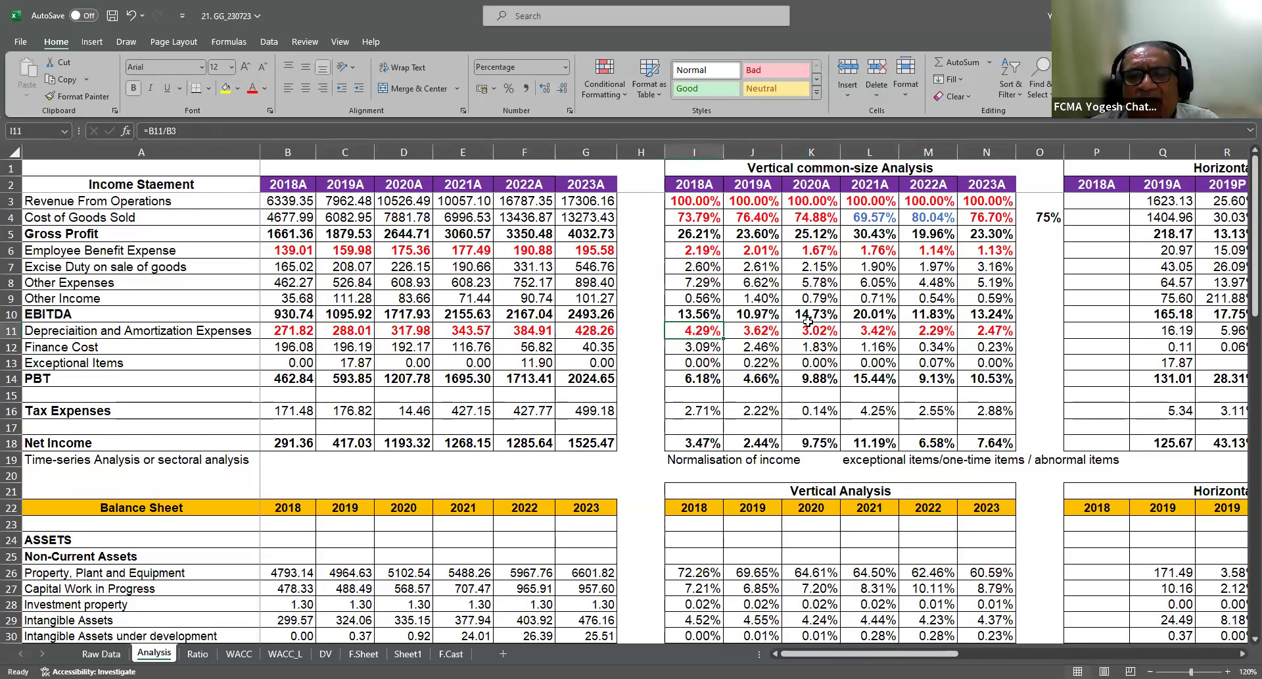
drag(691, 332, 983, 335)
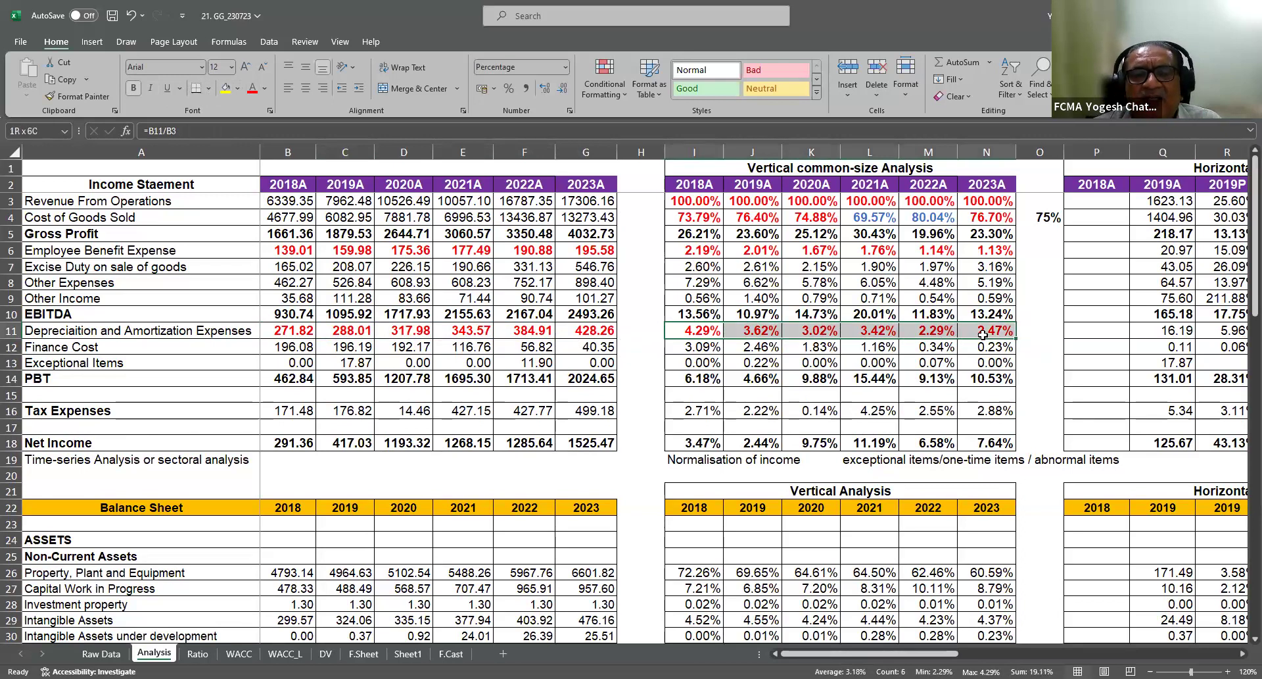
drag(983, 336, 983, 335)
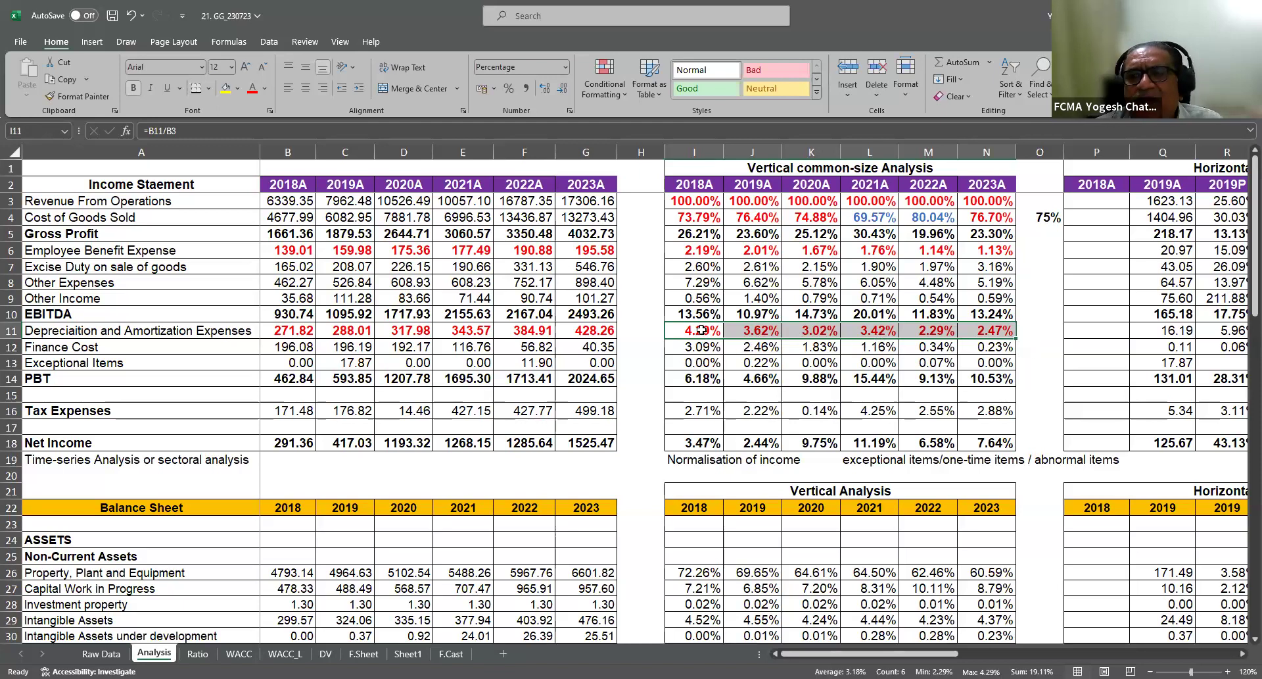
Format the Finance Cost amounts for 2018A to 2023A (B12:G12) as bold red text
click(282, 348)
drag(338, 347, 595, 348)
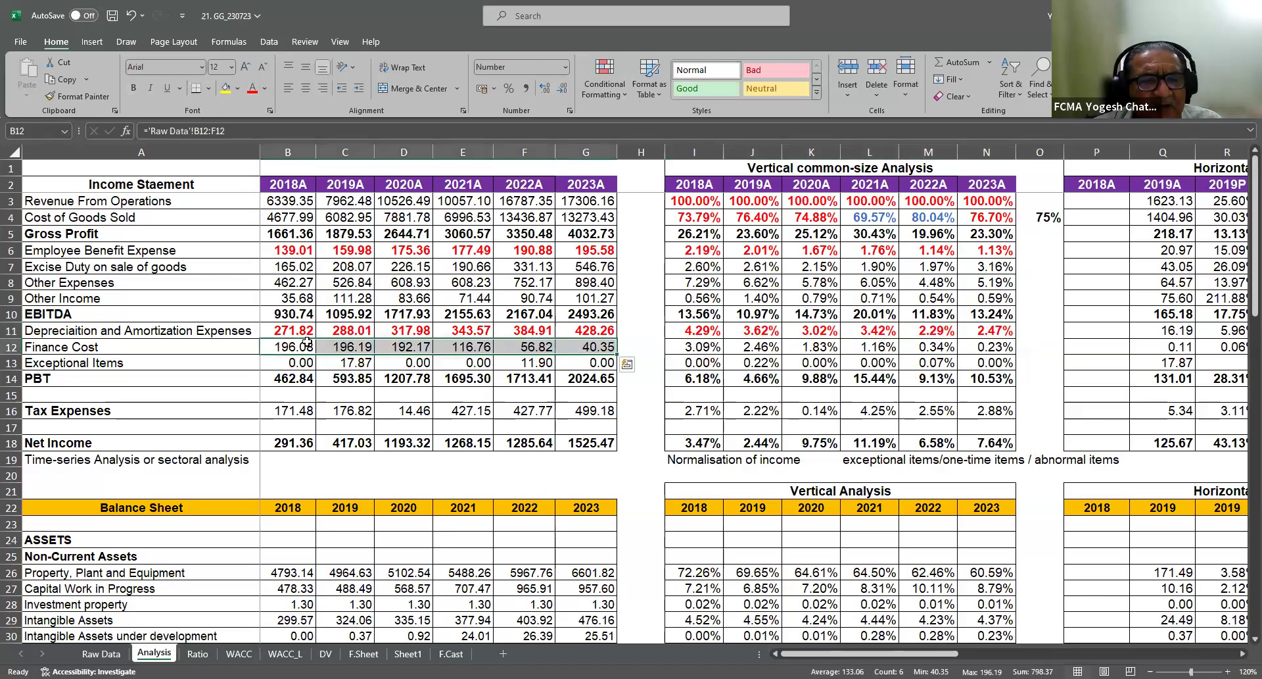
drag(307, 347, 584, 347)
click(252, 88)
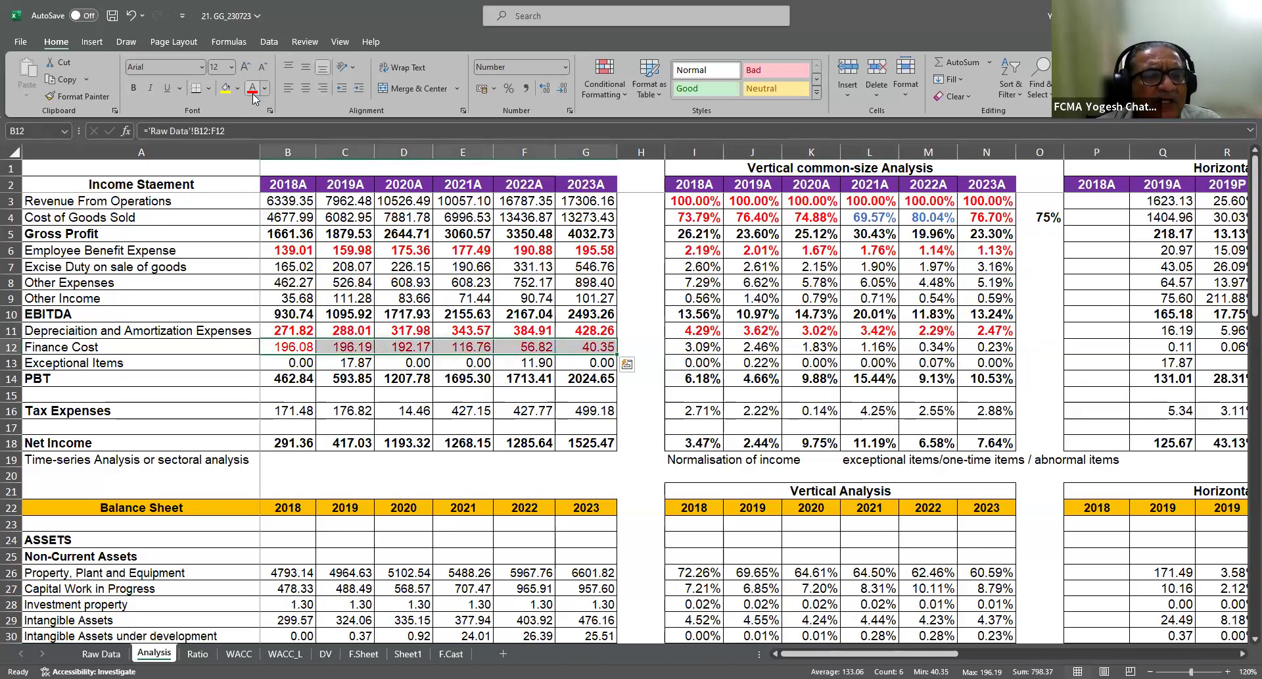
click(282, 349)
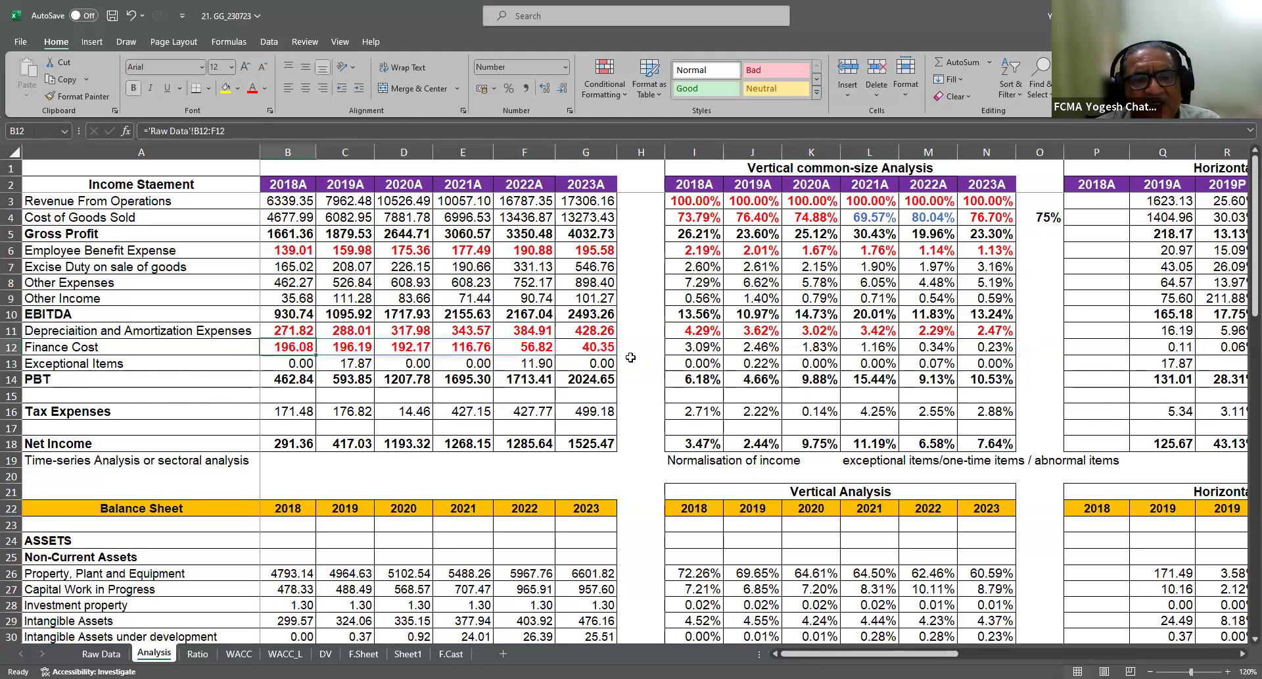
click(597, 343)
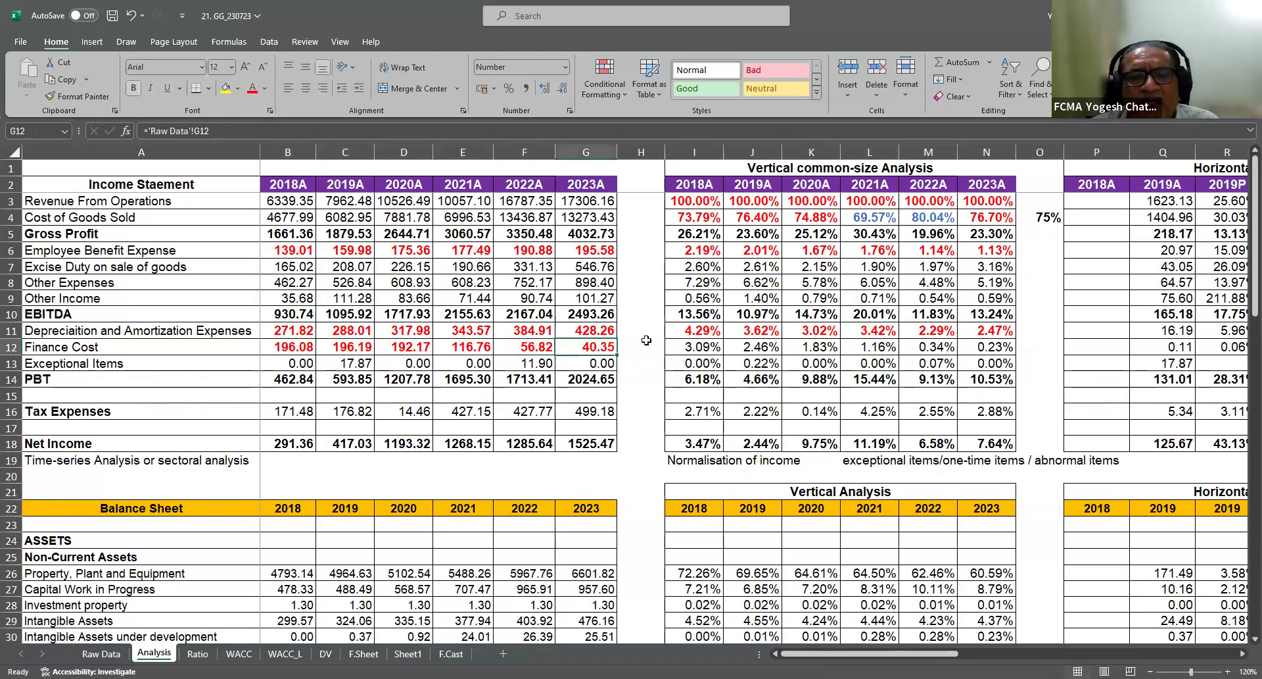
Format the Finance Cost percentages (I12:N12) as bold red text and compare them with the amounts in B12:G12
drag(694, 345, 986, 346)
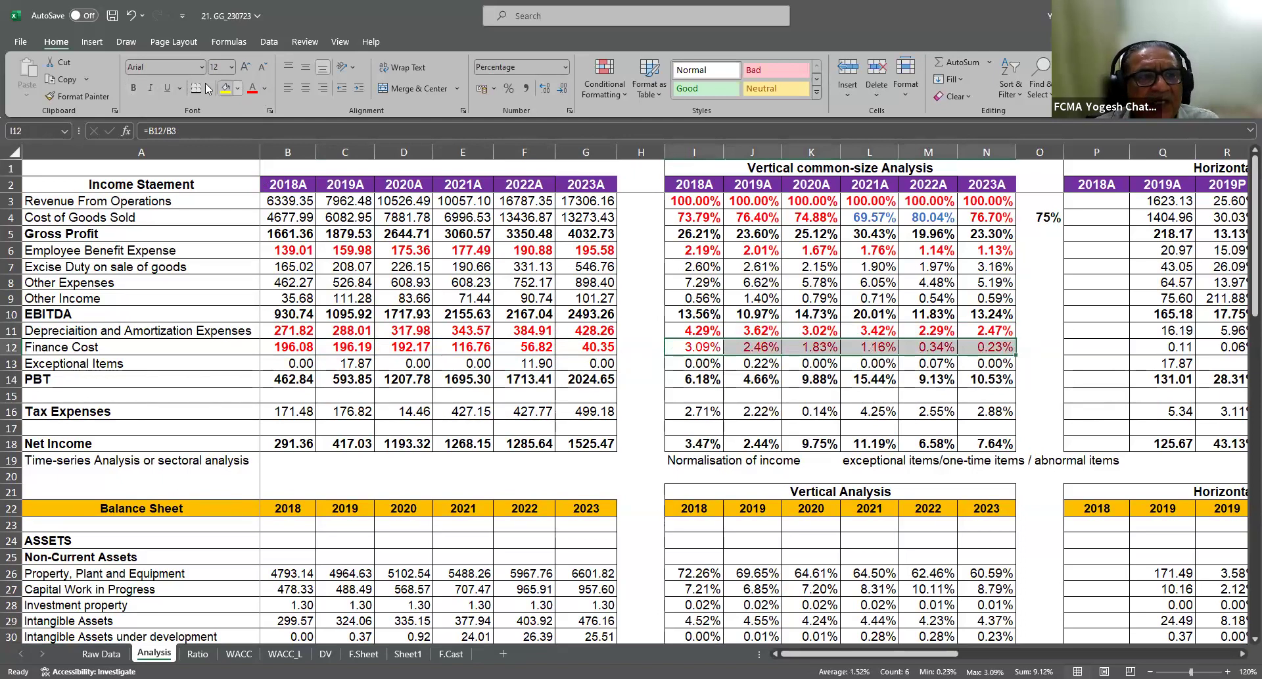
click(132, 88)
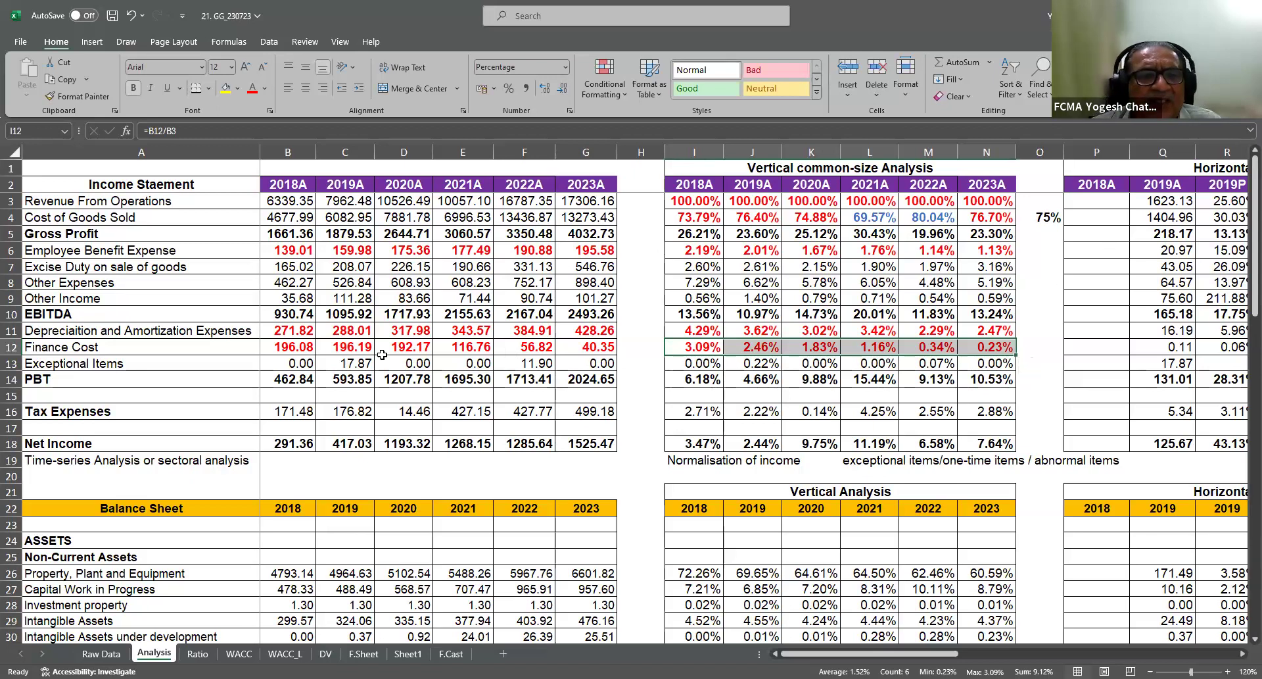
drag(281, 352, 595, 346)
drag(703, 349, 999, 350)
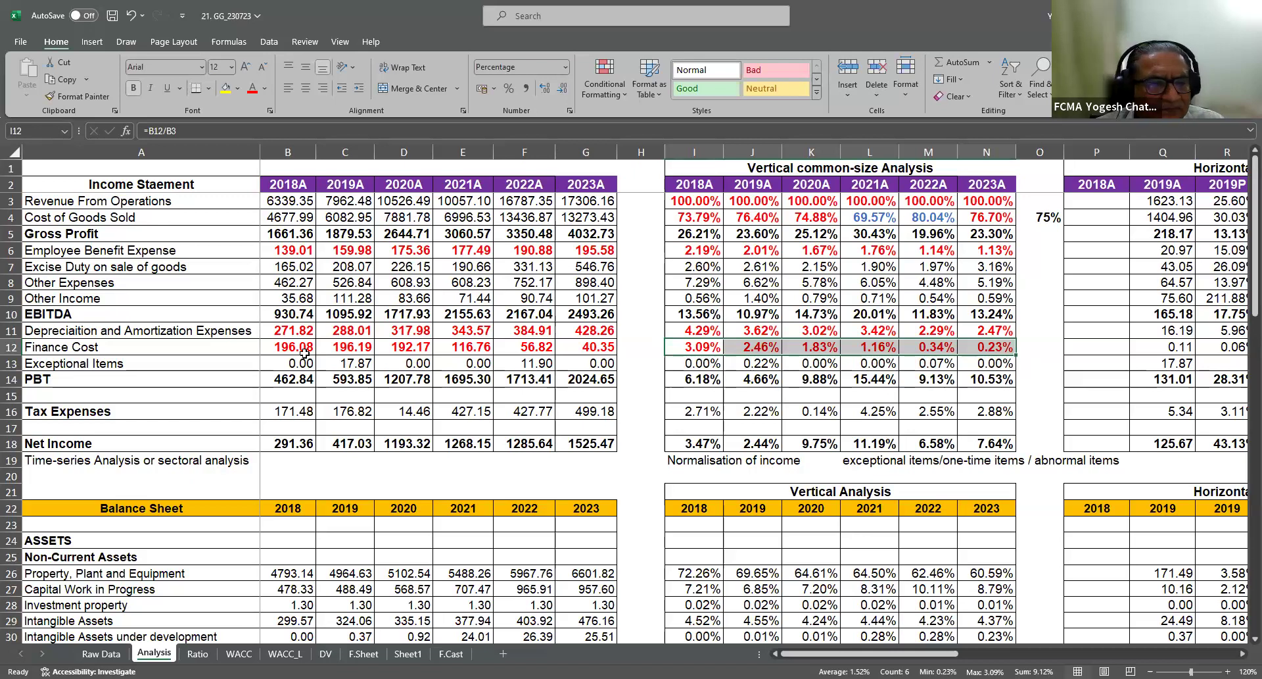
Examine the Exceptional Items amounts and percentages, the PBT amounts for 2018A to 2023A, and the 2018A Tax Expenses and Net Income
drag(280, 364, 595, 380)
drag(684, 364, 989, 367)
drag(280, 381, 577, 380)
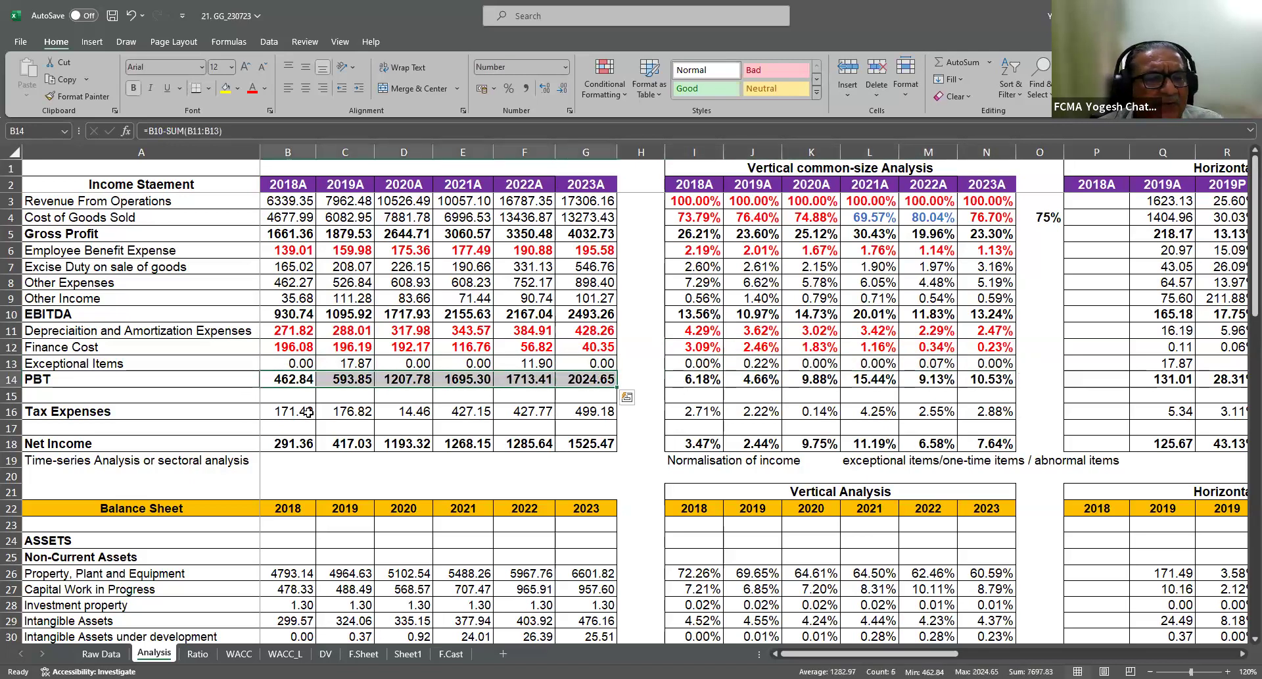
click(314, 410)
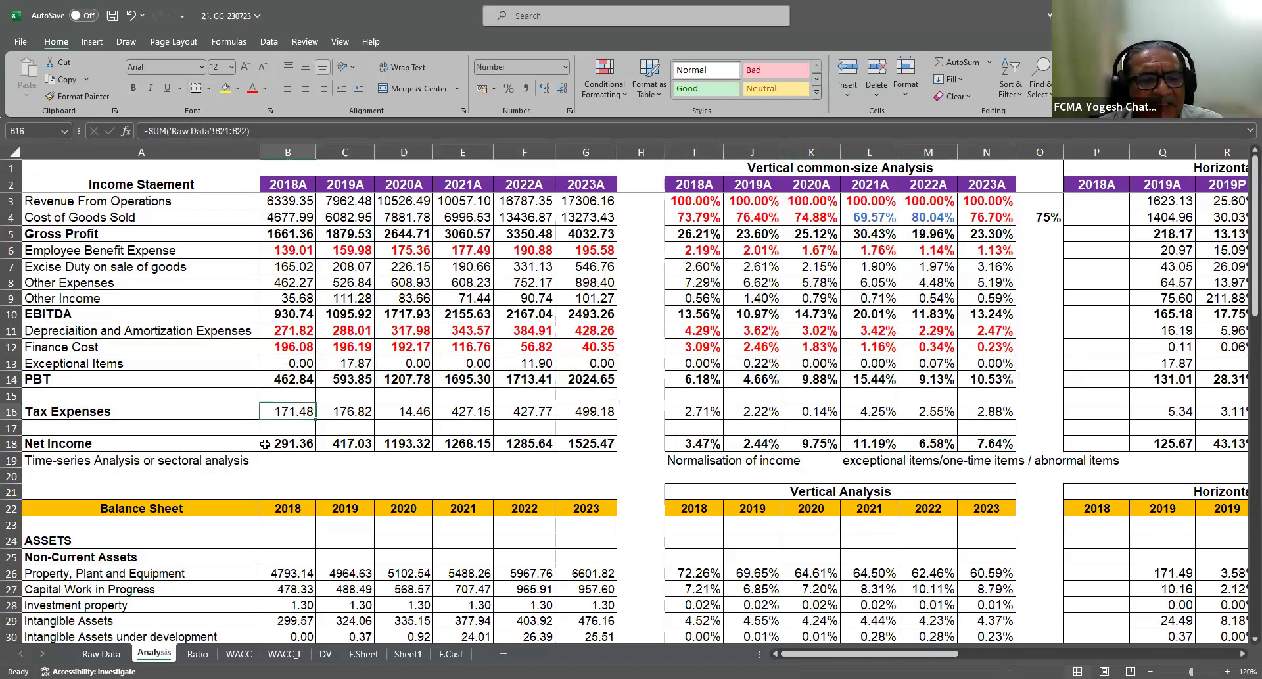
click(286, 444)
Colour the Net Income common-size percentages for 2019A (J18) and 2021A (L18) red
click(692, 447)
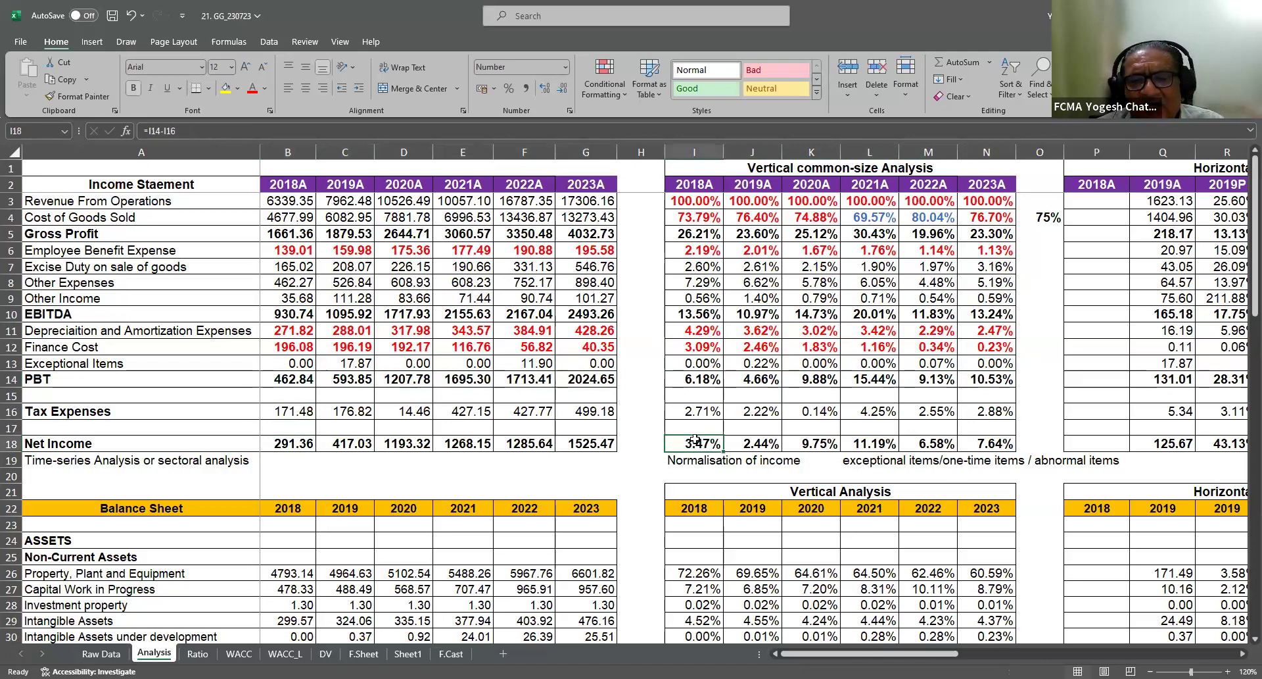
click(774, 444)
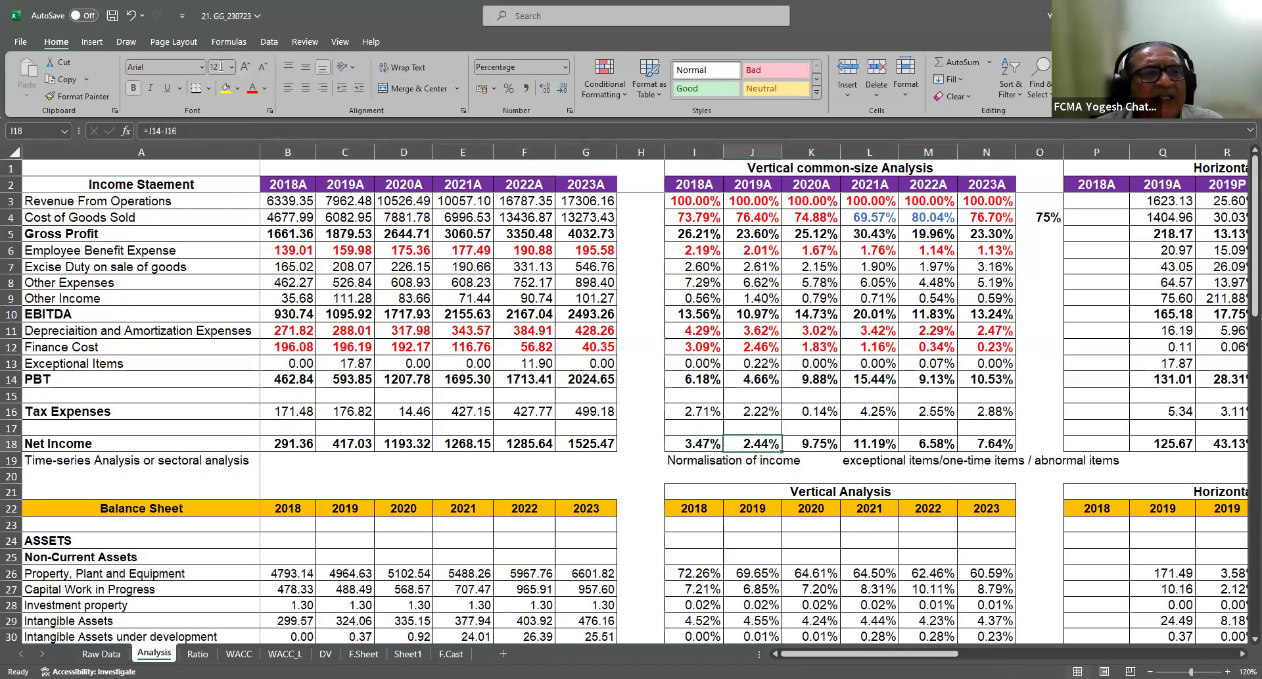
click(252, 87)
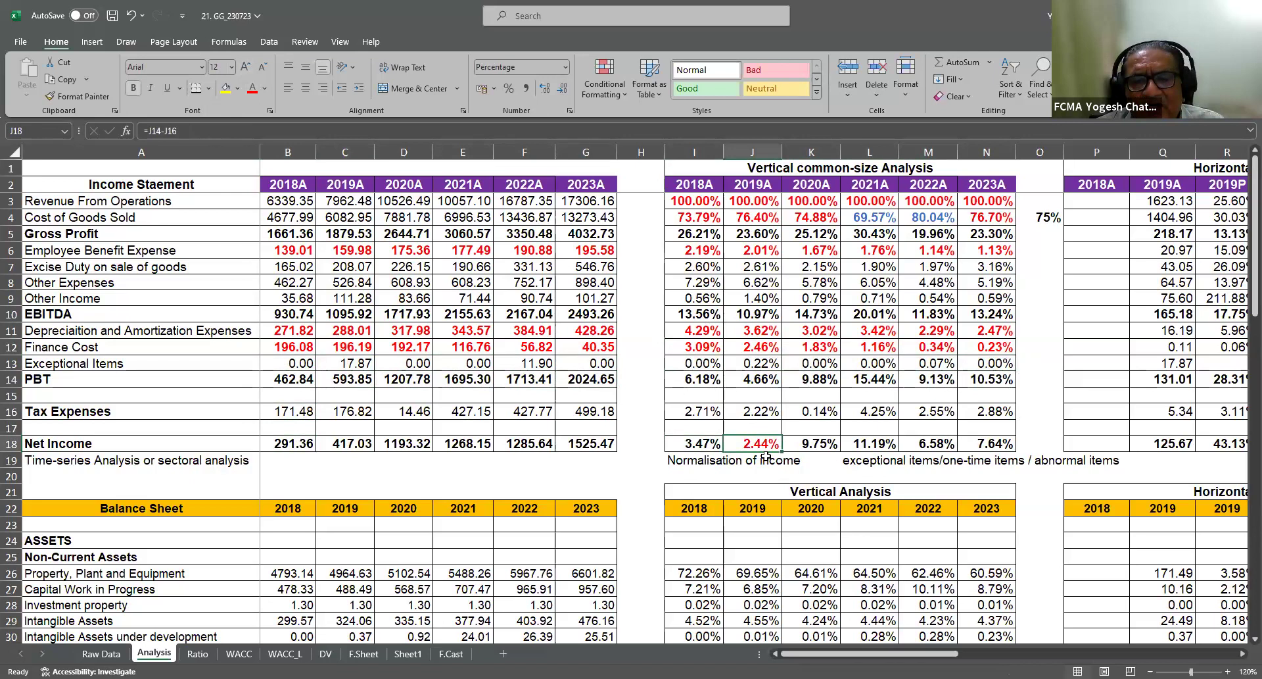
click(869, 444)
click(252, 89)
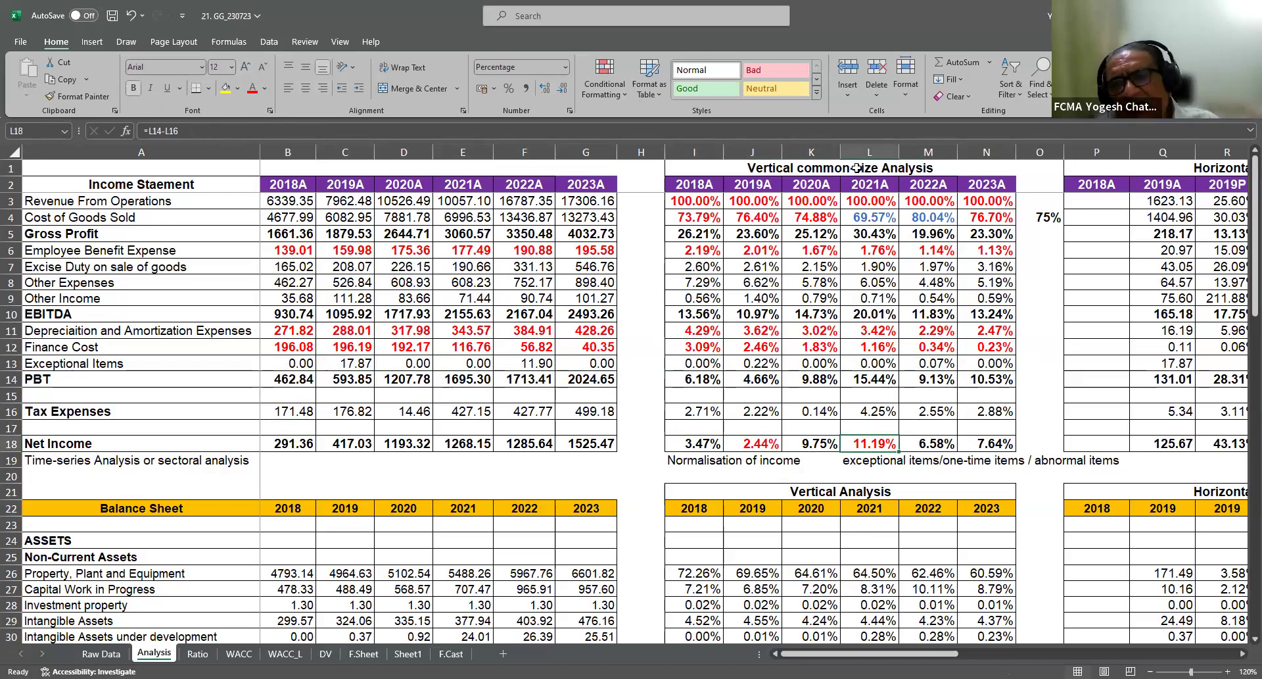
Colour the TOTAL ASSETS percentages for 2018 to 2023 (I50:N50) red in the balance sheet's vertical analysis
click(749, 169)
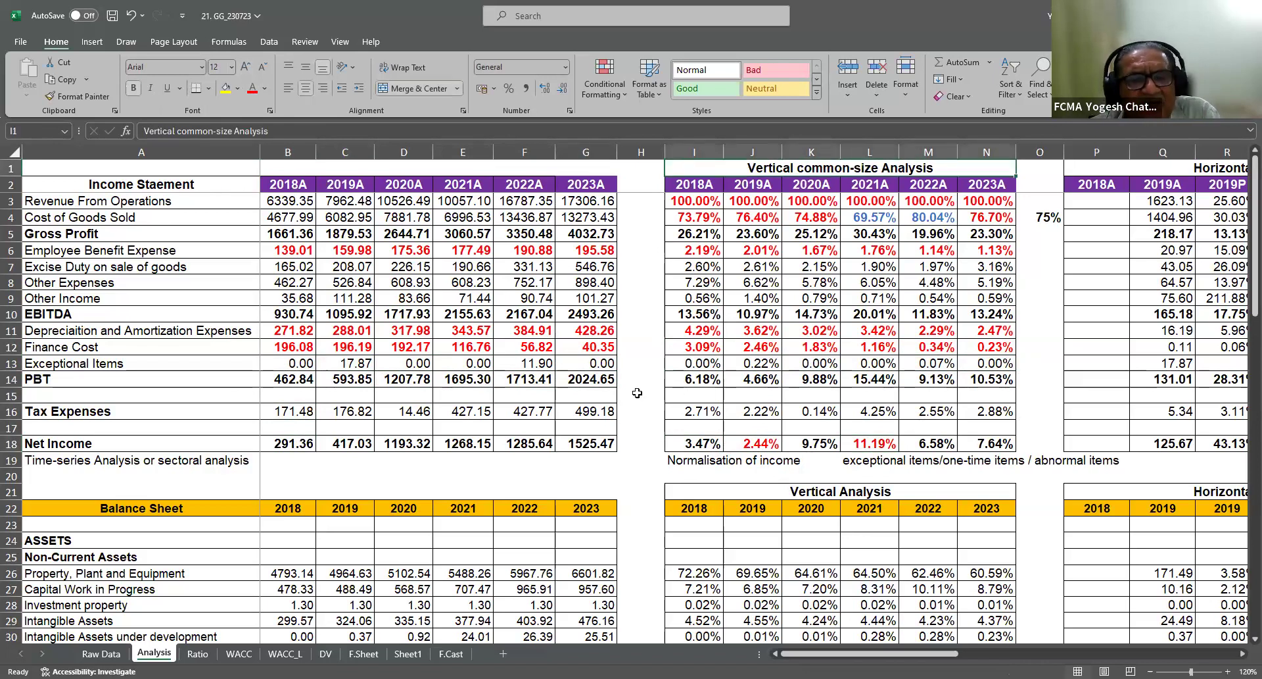
click(807, 495)
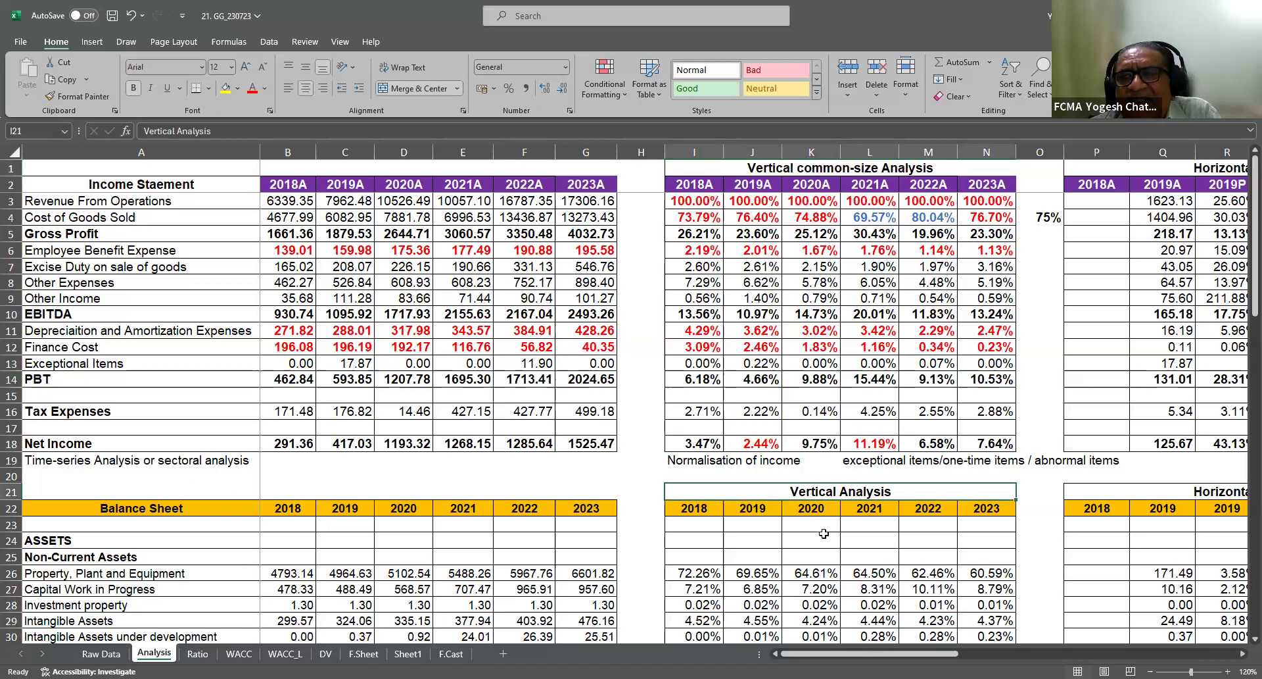
scroll(822, 530, down, 3)
scroll(824, 533, down, 3)
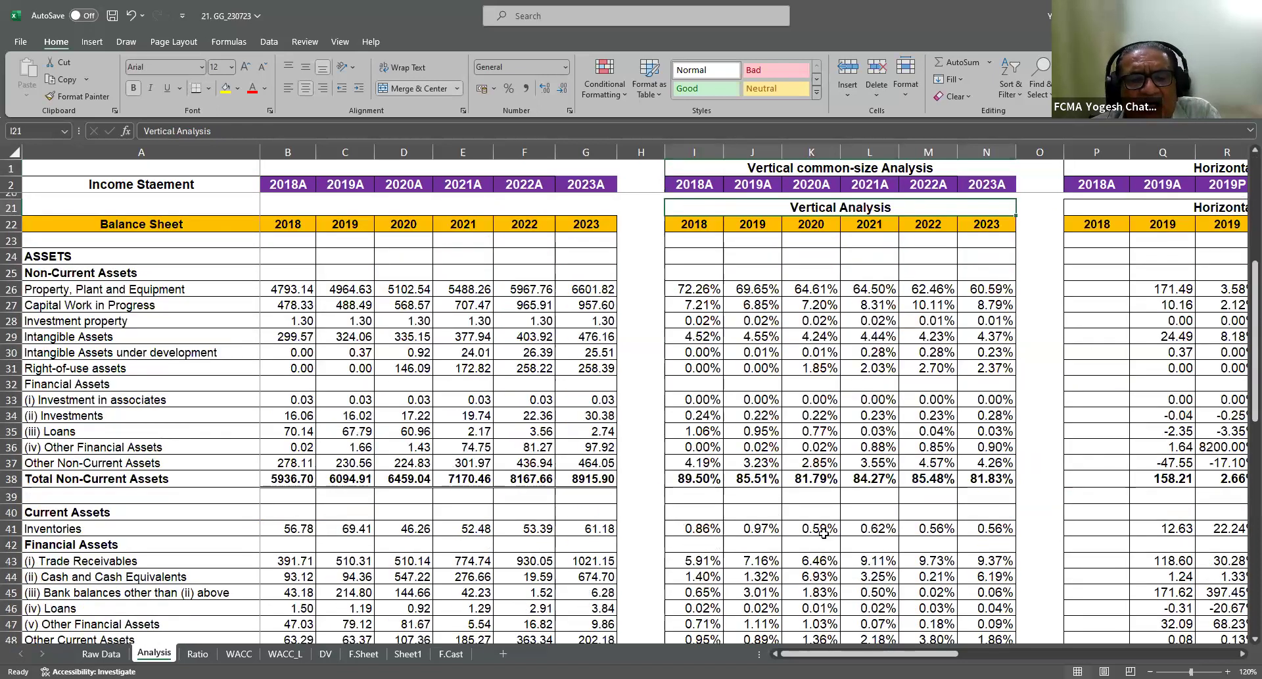
scroll(824, 533, down, 7)
click(690, 340)
drag(787, 339, 987, 340)
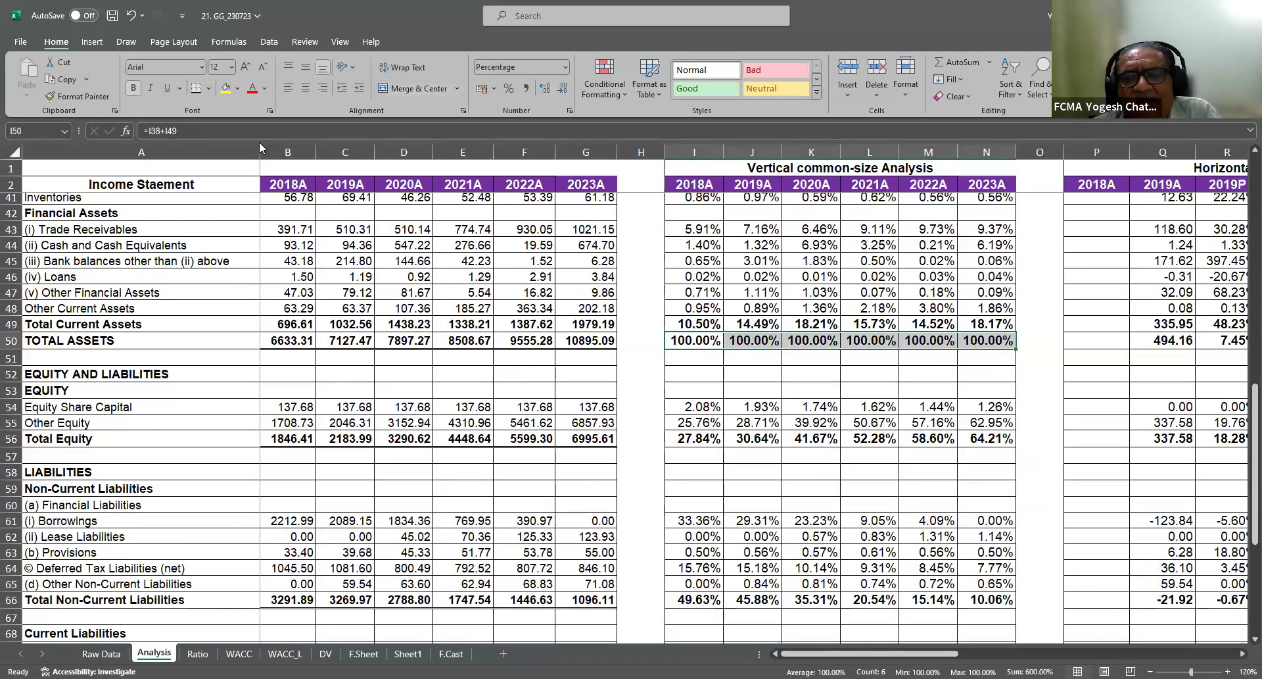
click(252, 92)
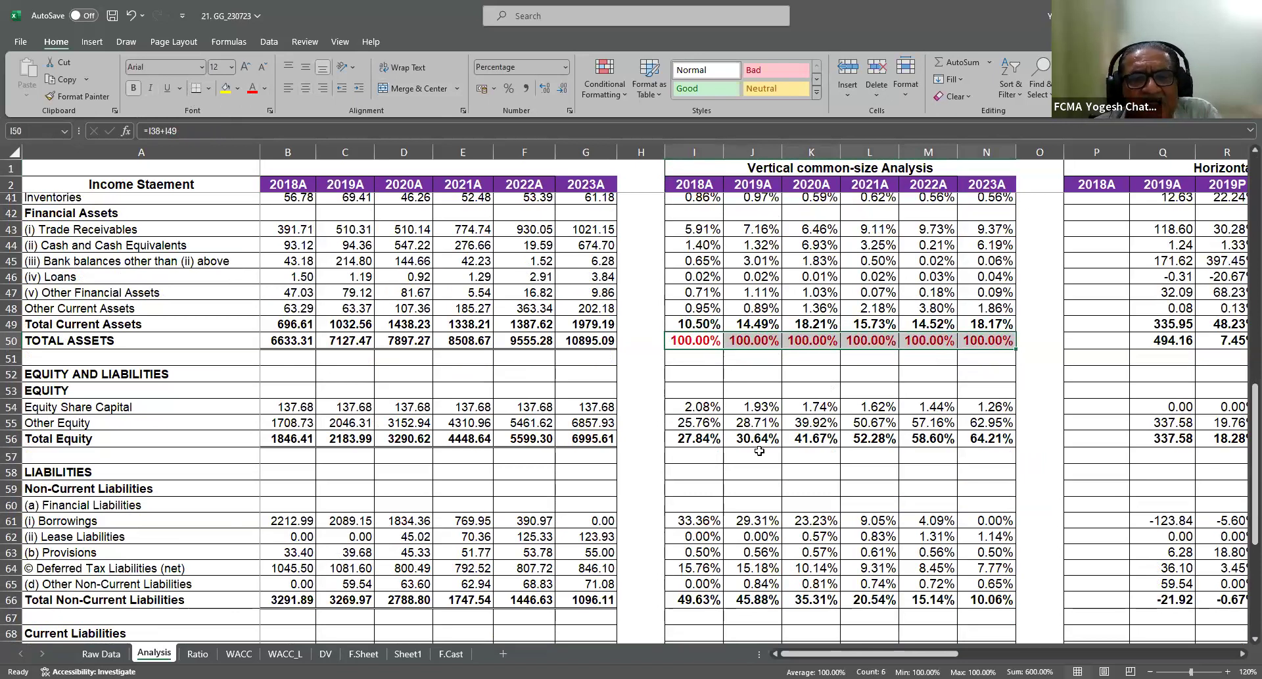
Colour the Total Non-Current Assets percentages (I38:N38) red and compare them from 2018 to 2023
scroll(759, 450, up, 5)
scroll(759, 450, up, 2)
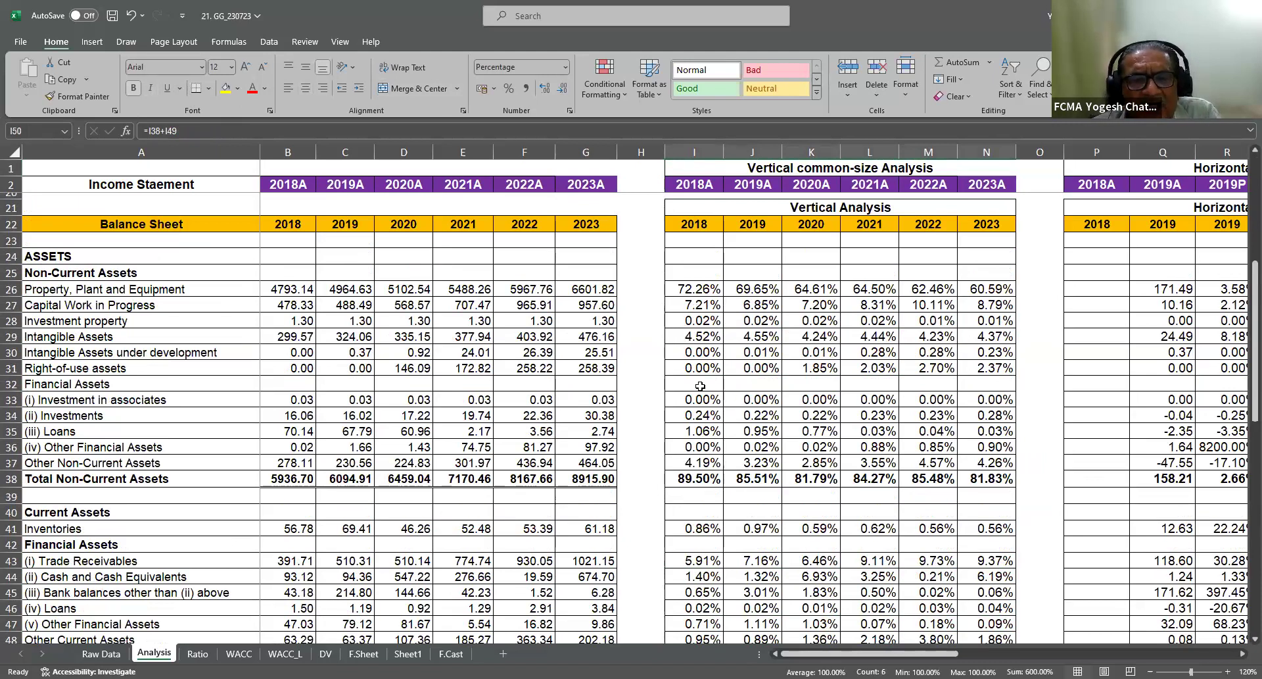
drag(687, 478, 986, 474)
click(252, 89)
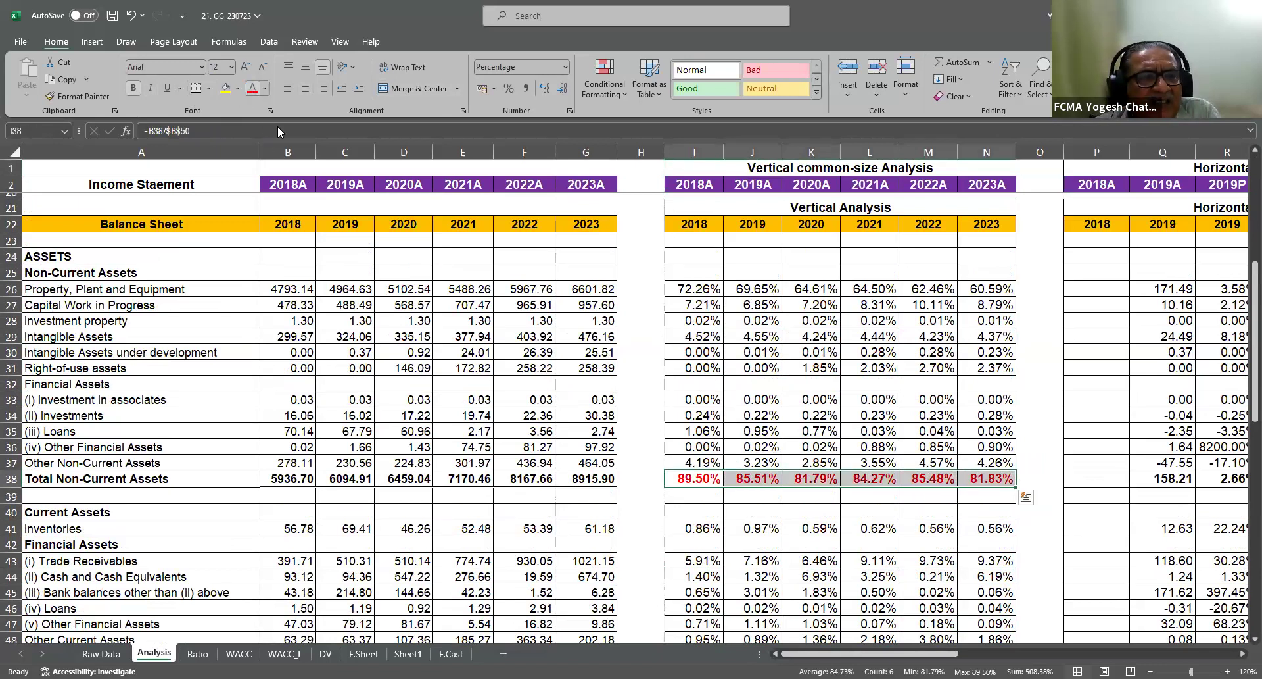
click(701, 483)
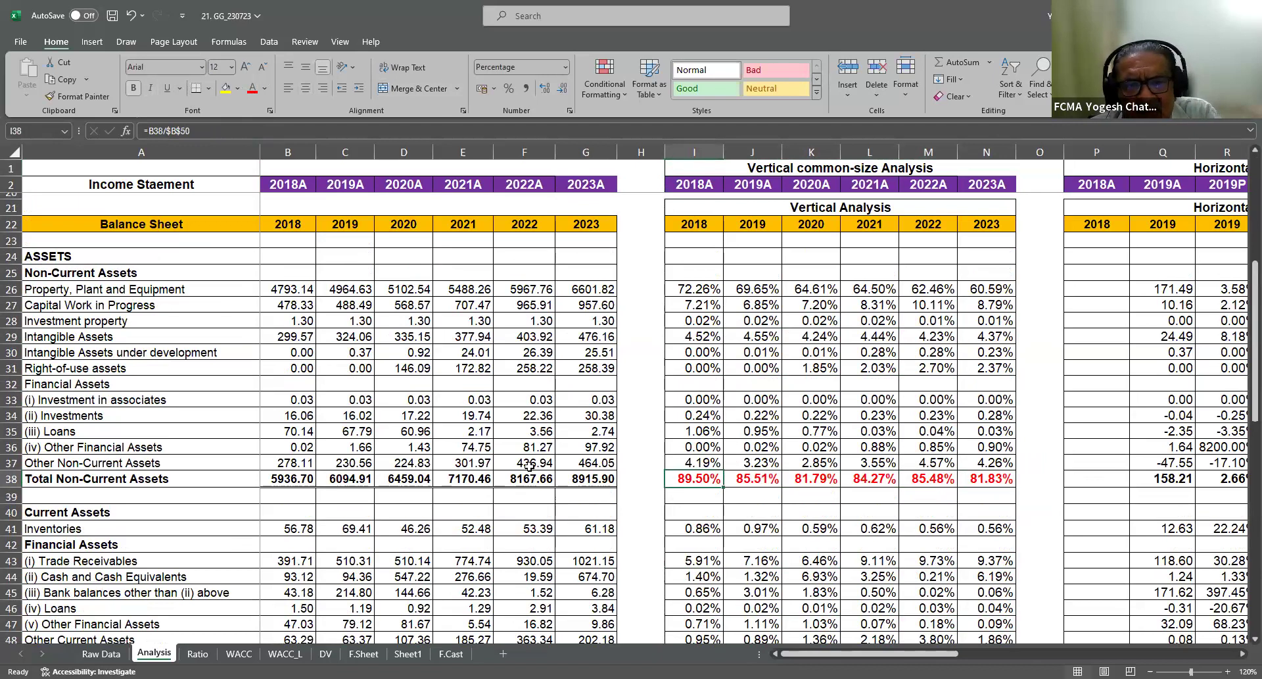
click(990, 478)
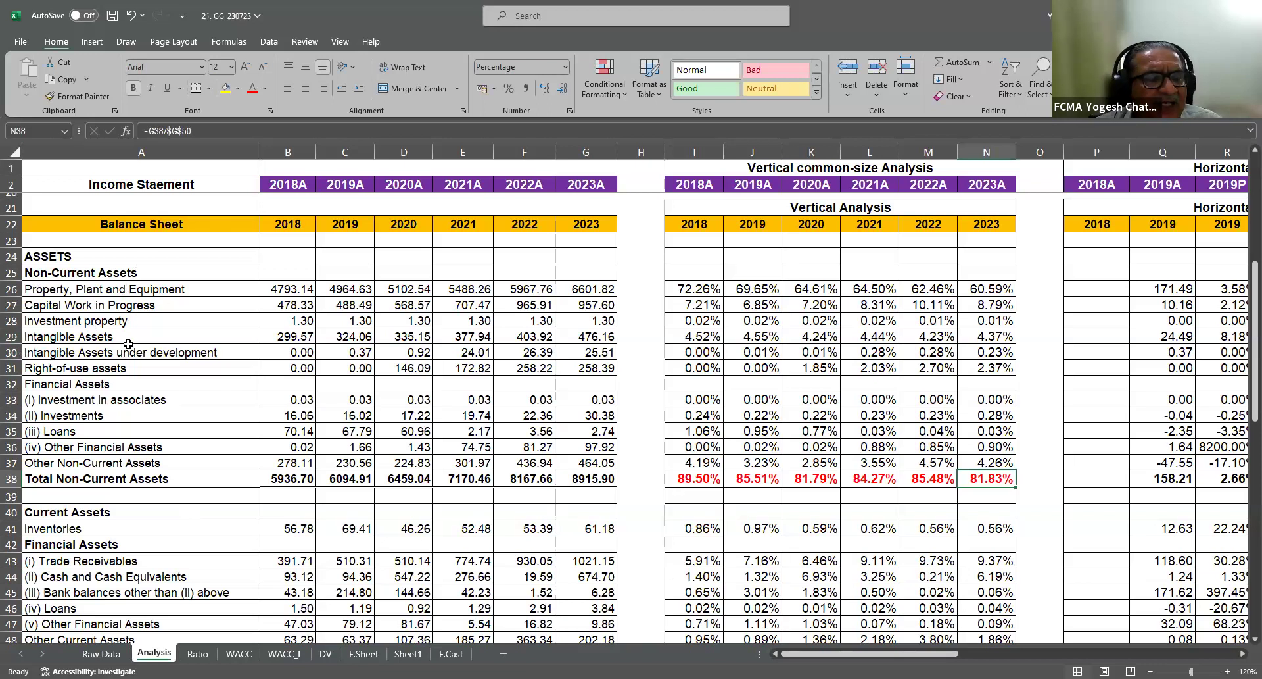
drag(697, 483, 963, 480)
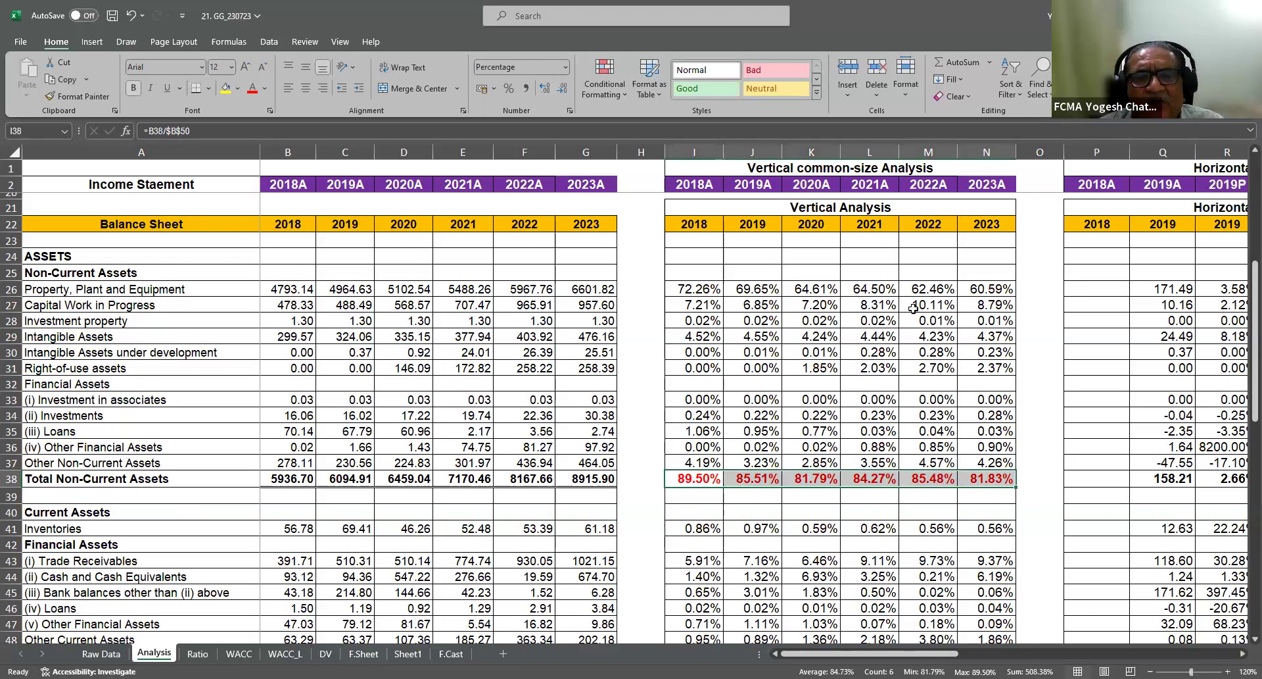
Colour the Total Current Assets percentages (I49:N49) red and compare the 2018 and 2023 shares
scroll(898, 407, down, 1)
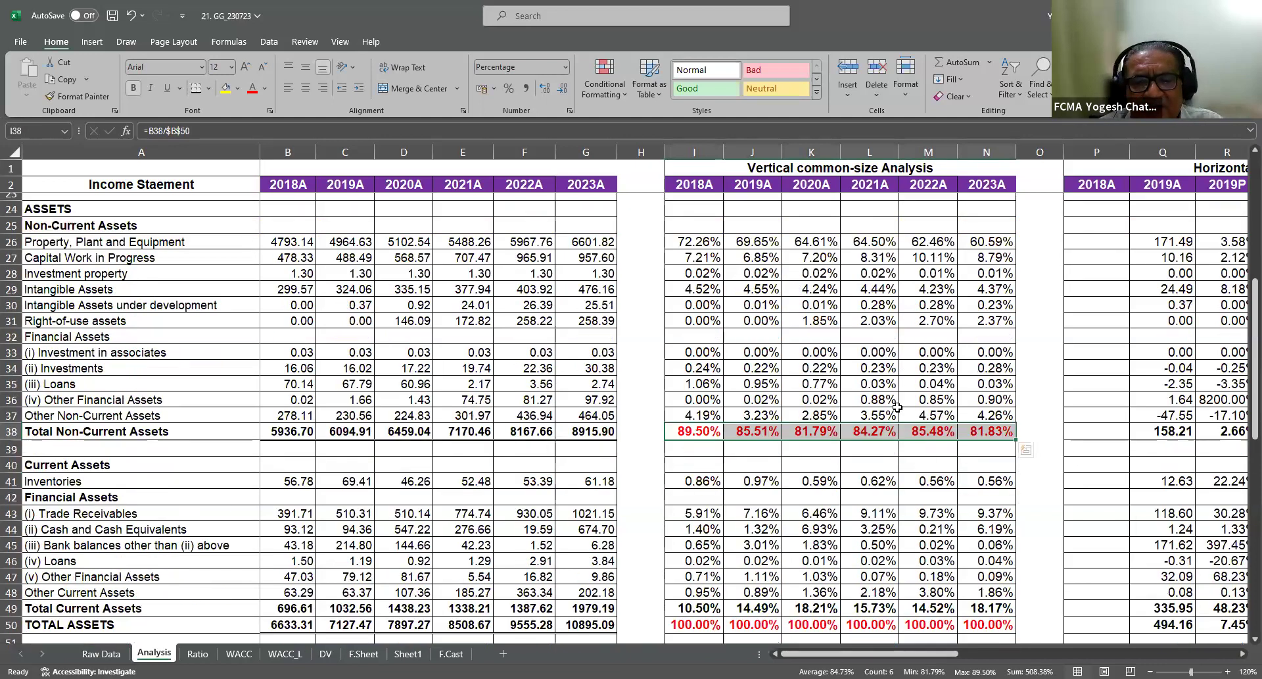
scroll(718, 438, down, 3)
click(703, 466)
drag(703, 466, 986, 466)
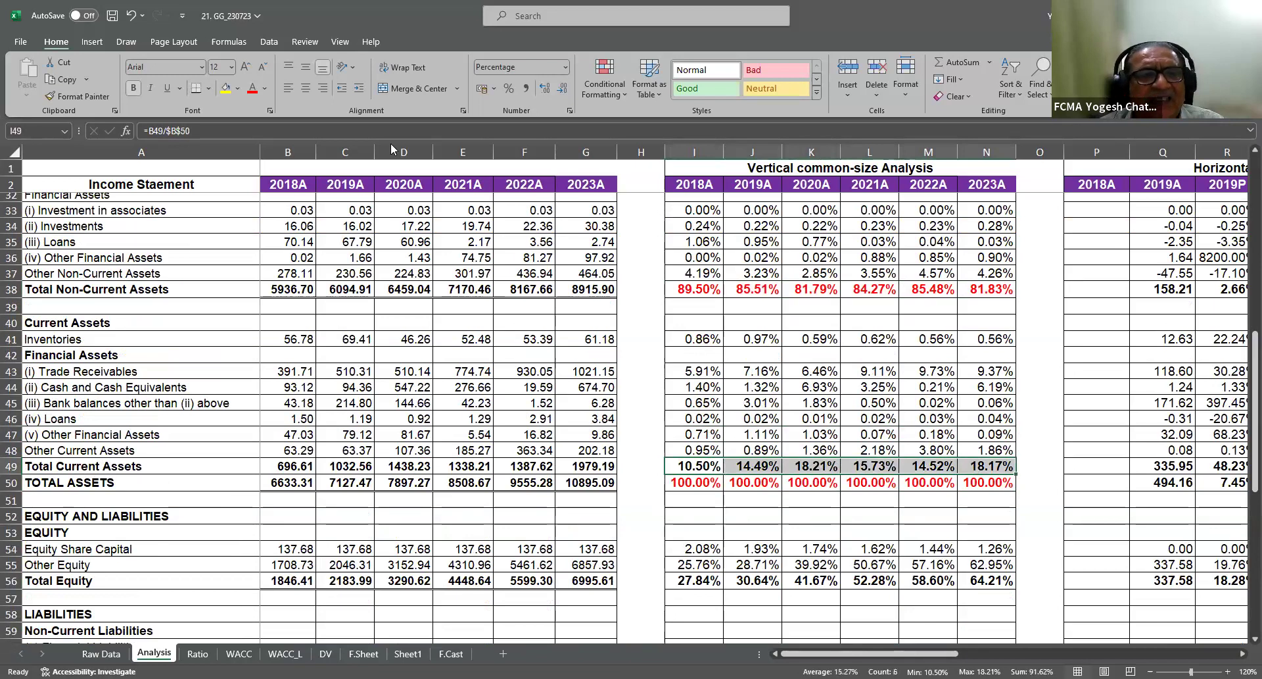
click(252, 88)
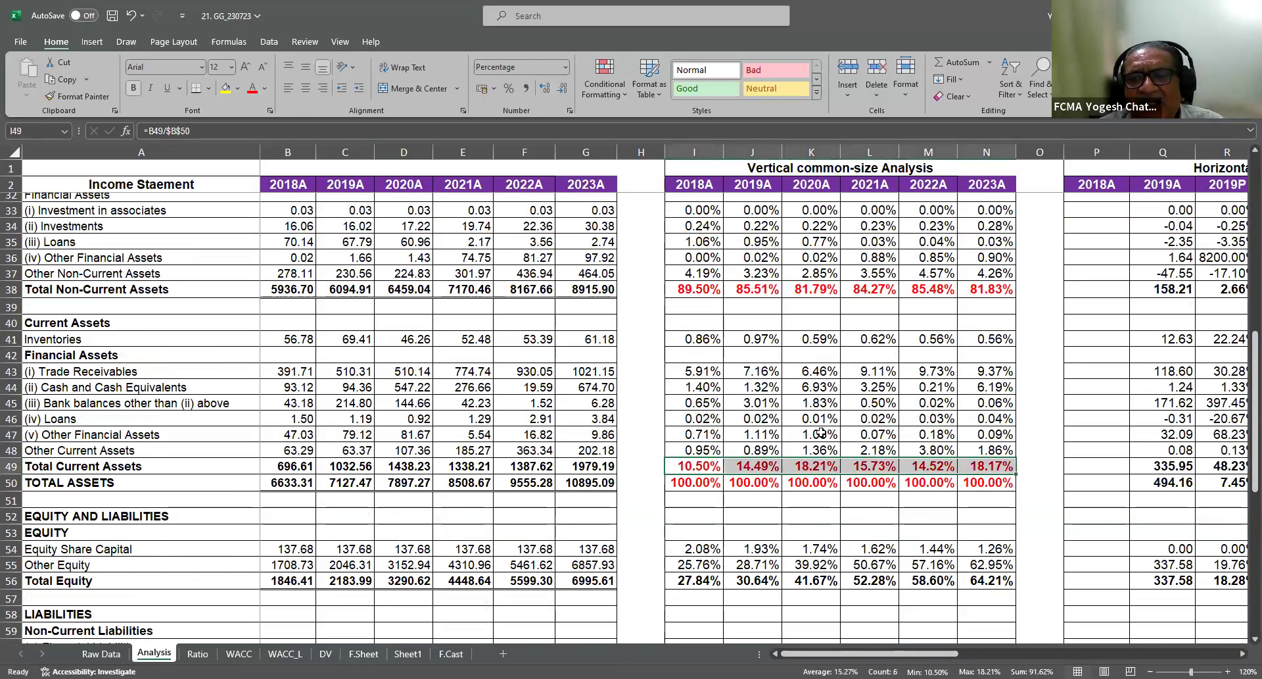
click(700, 466)
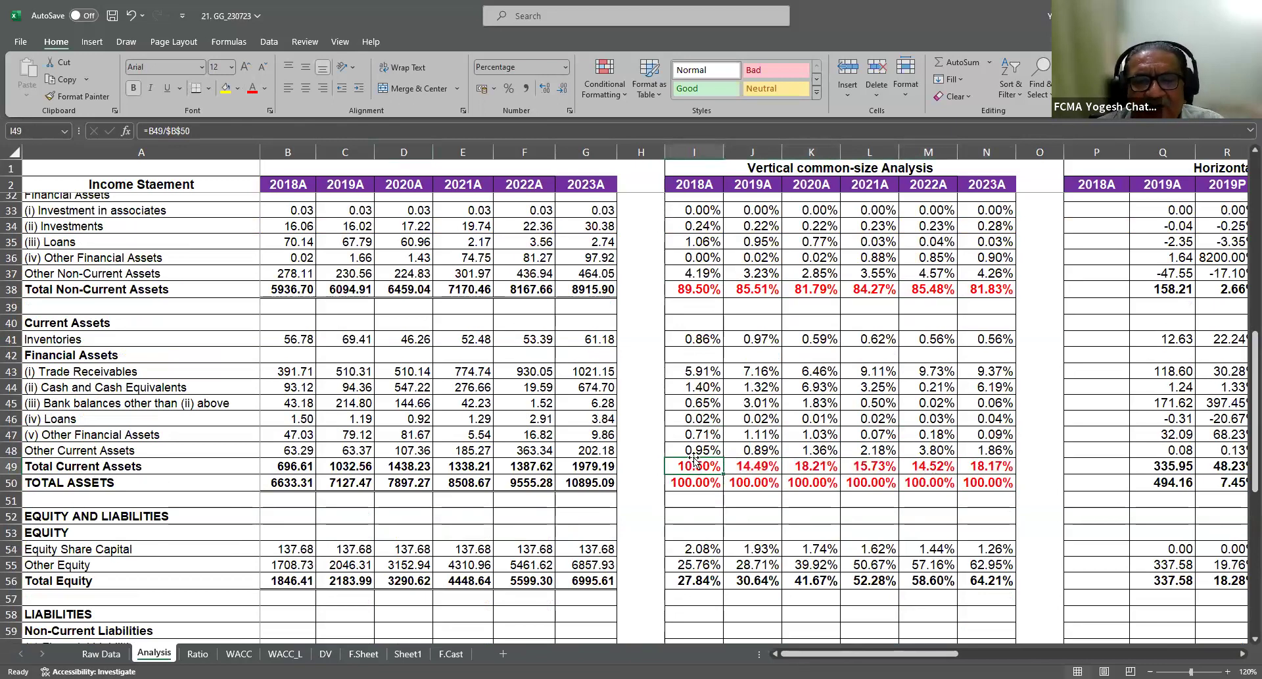
click(999, 467)
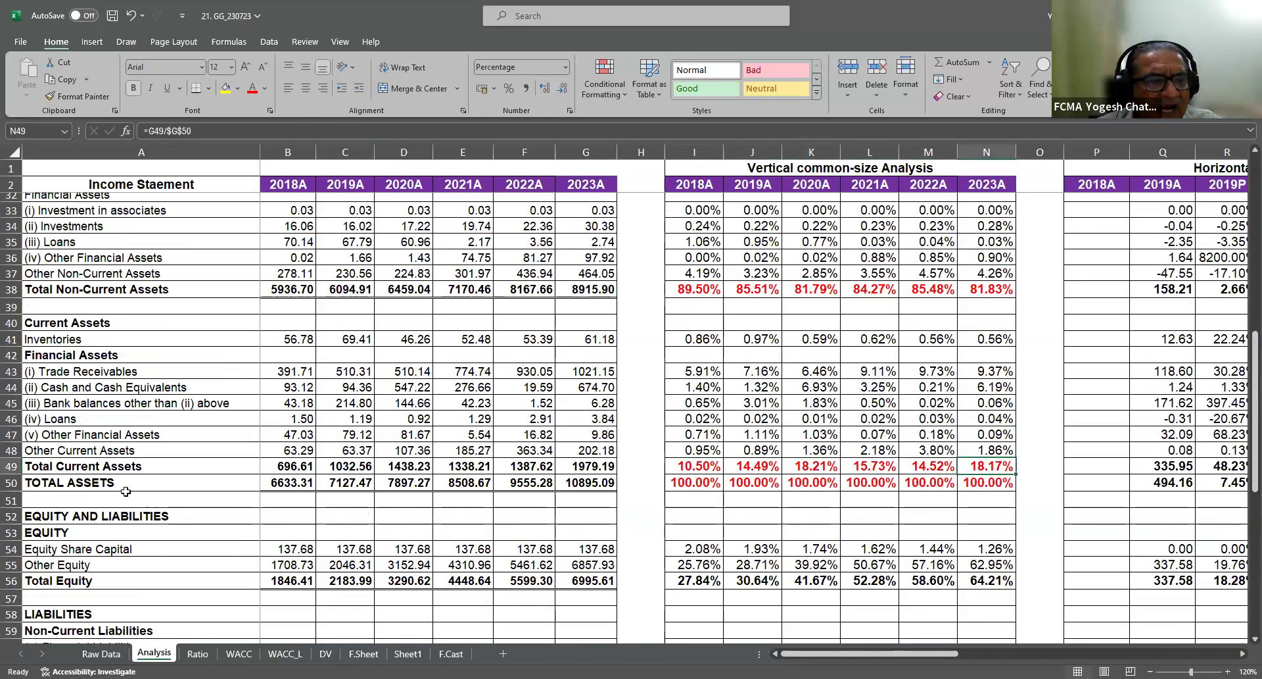
Make the Equity Share Capital amounts for 2018A to 2023A (B54:G54) red and bold, and review their common-size percentages
click(690, 290)
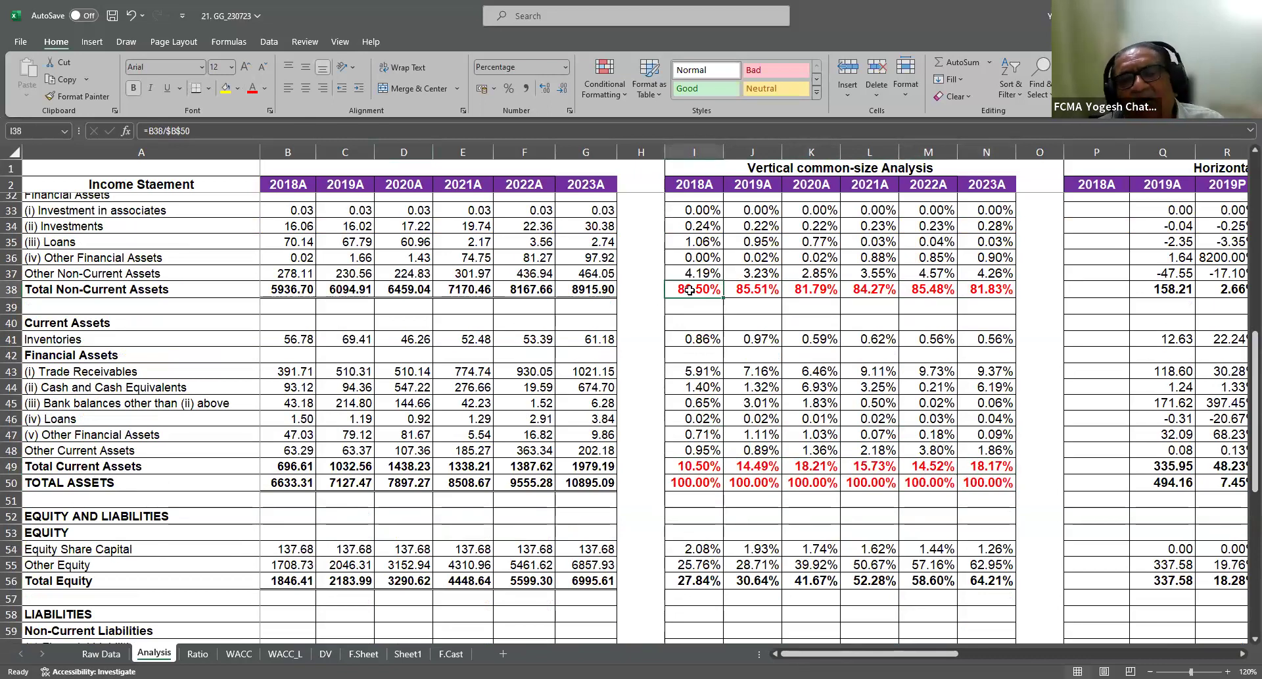
click(703, 469)
scroll(759, 459, down, 2)
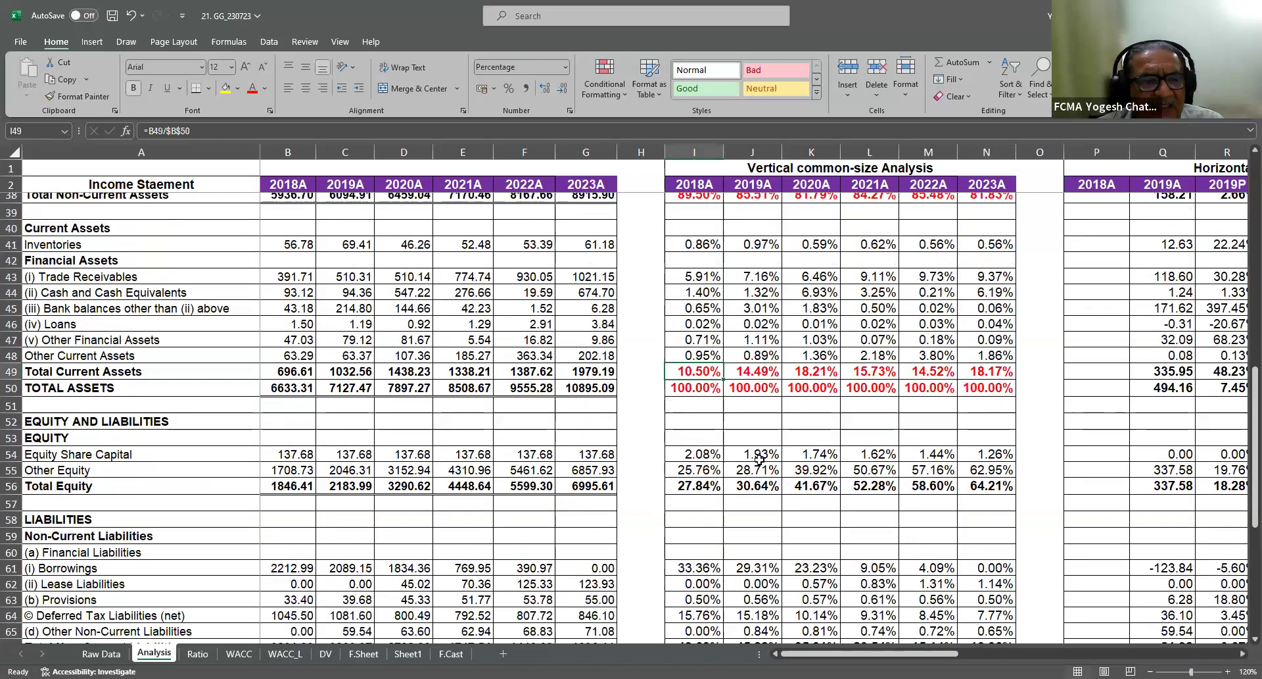
drag(292, 454, 602, 456)
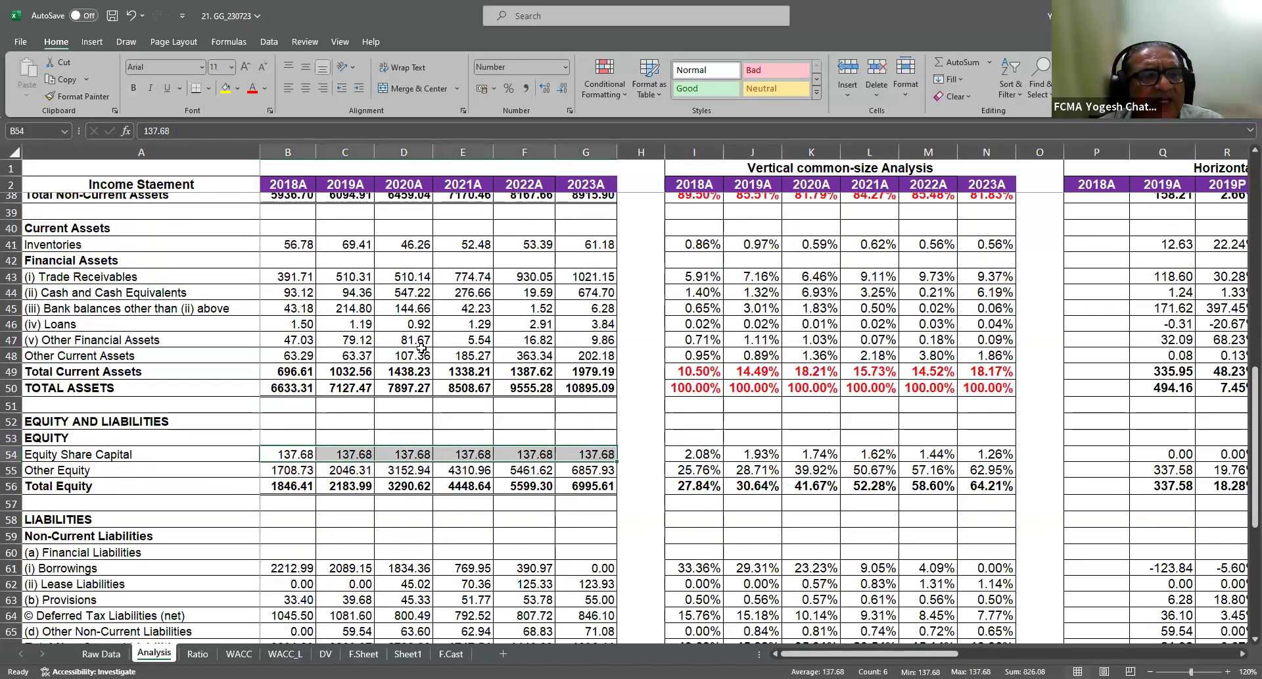
click(253, 88)
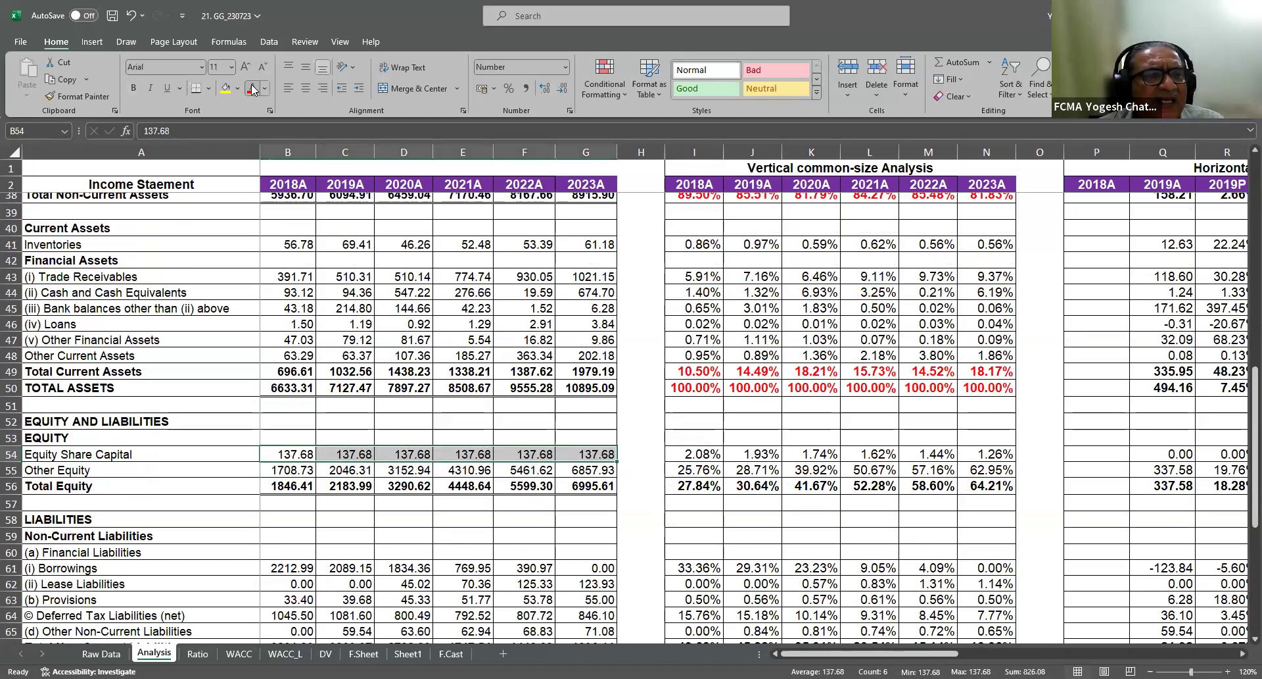
click(132, 87)
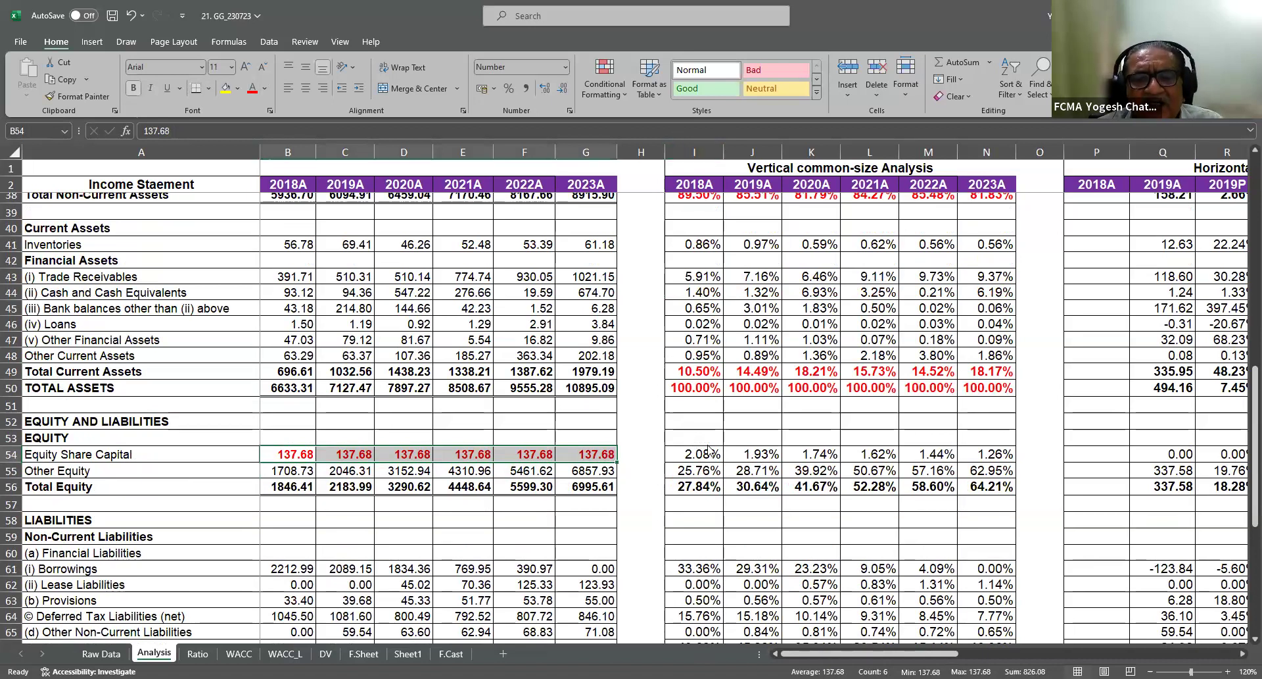
drag(709, 450, 989, 452)
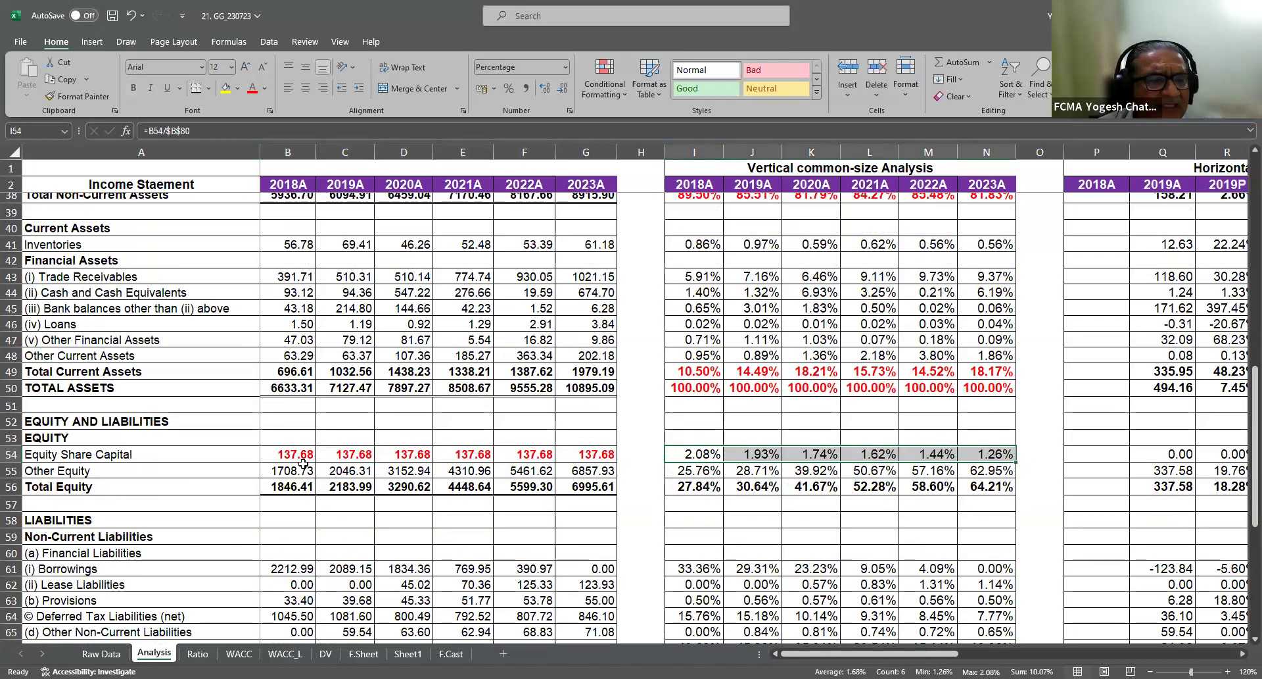
Colour the Other Equity amounts for 2018A to 2023A (B55:G55) red
drag(290, 471, 577, 471)
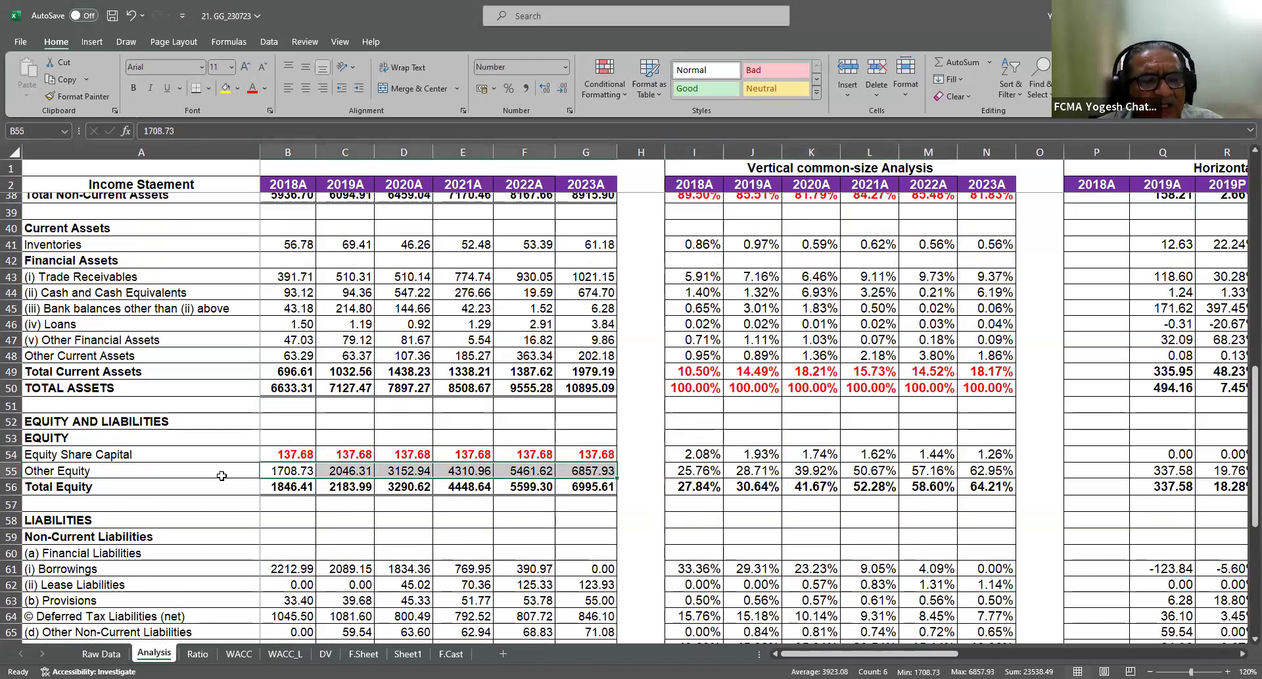
click(595, 470)
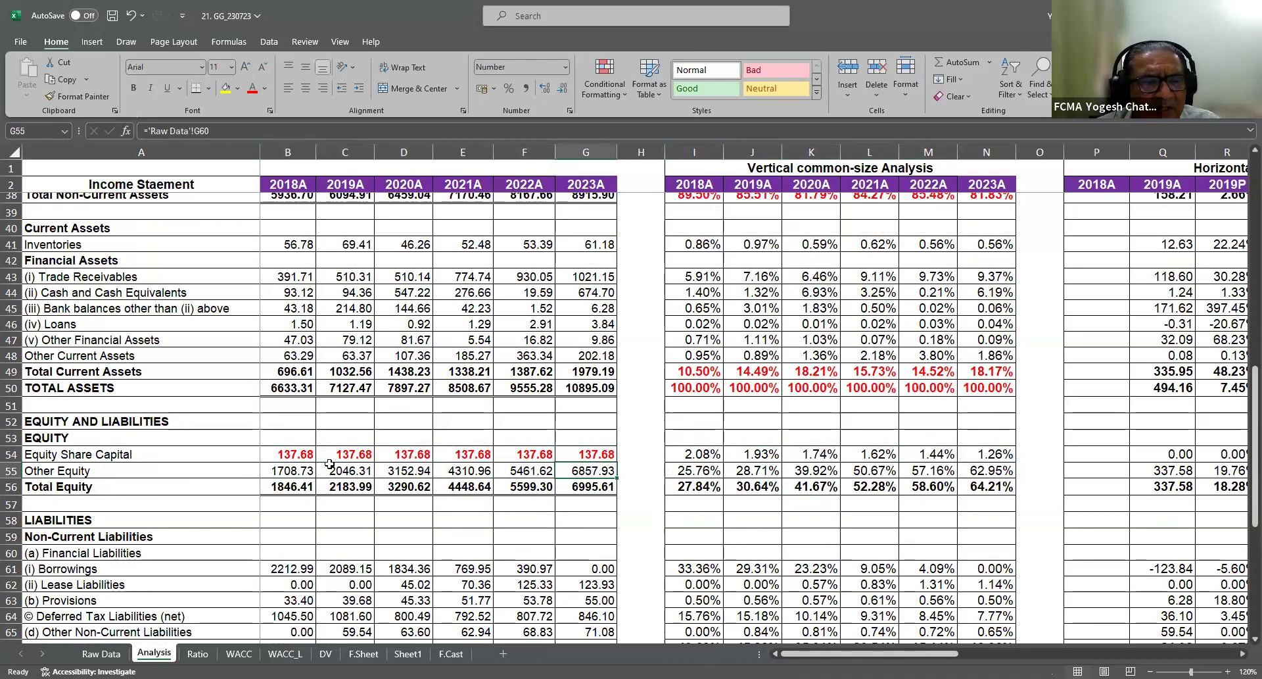
drag(306, 470, 592, 470)
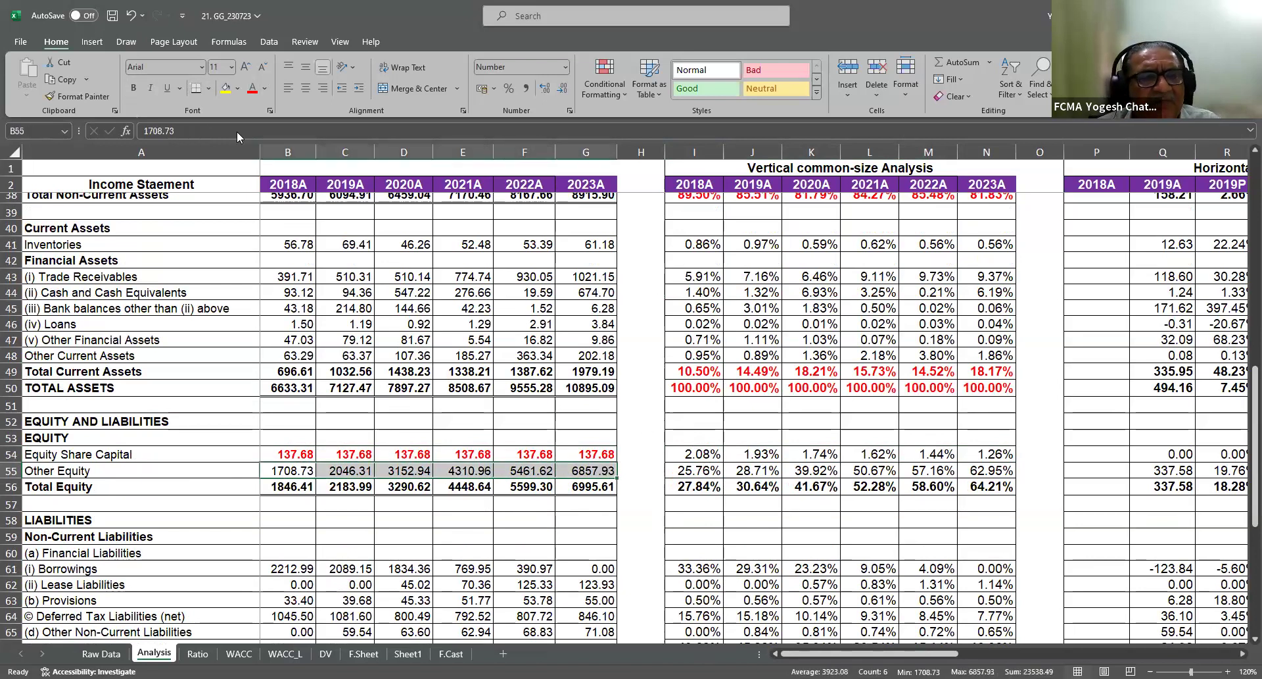
click(253, 88)
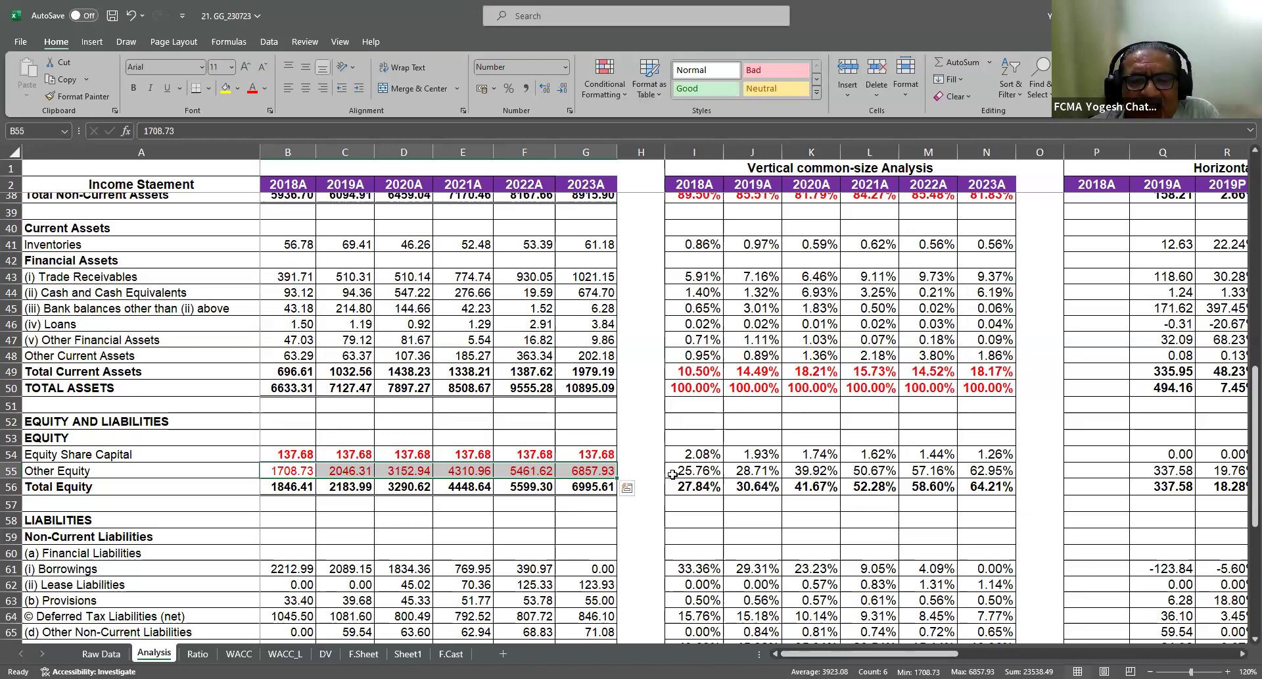
Enter the note "Distribution of the profit" in I58, below the Total Equity percentages
click(693, 516)
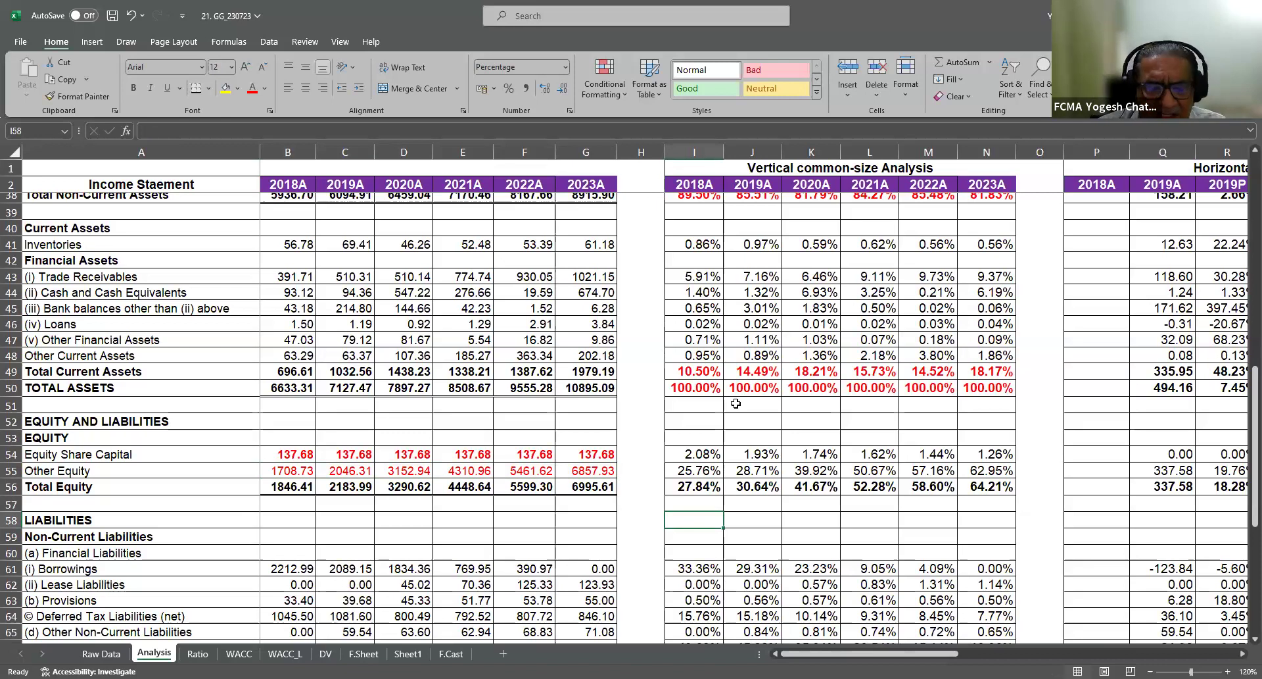
text(istribu)
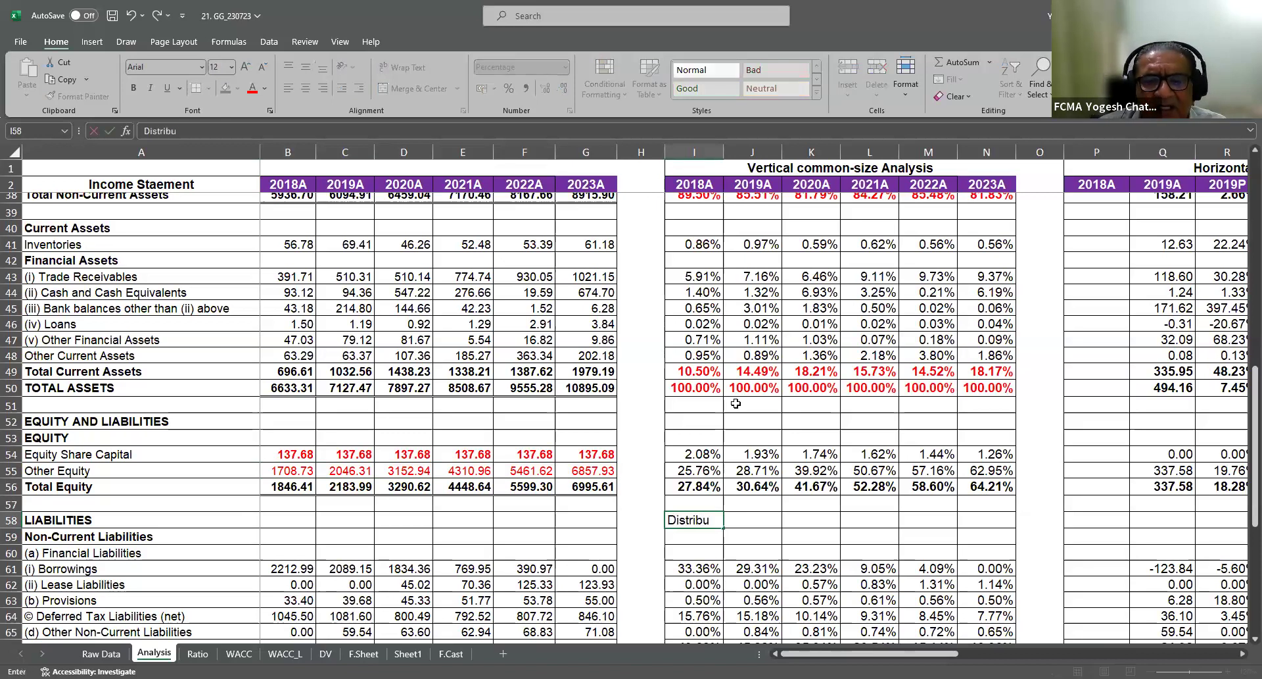
text(tion of the profit)
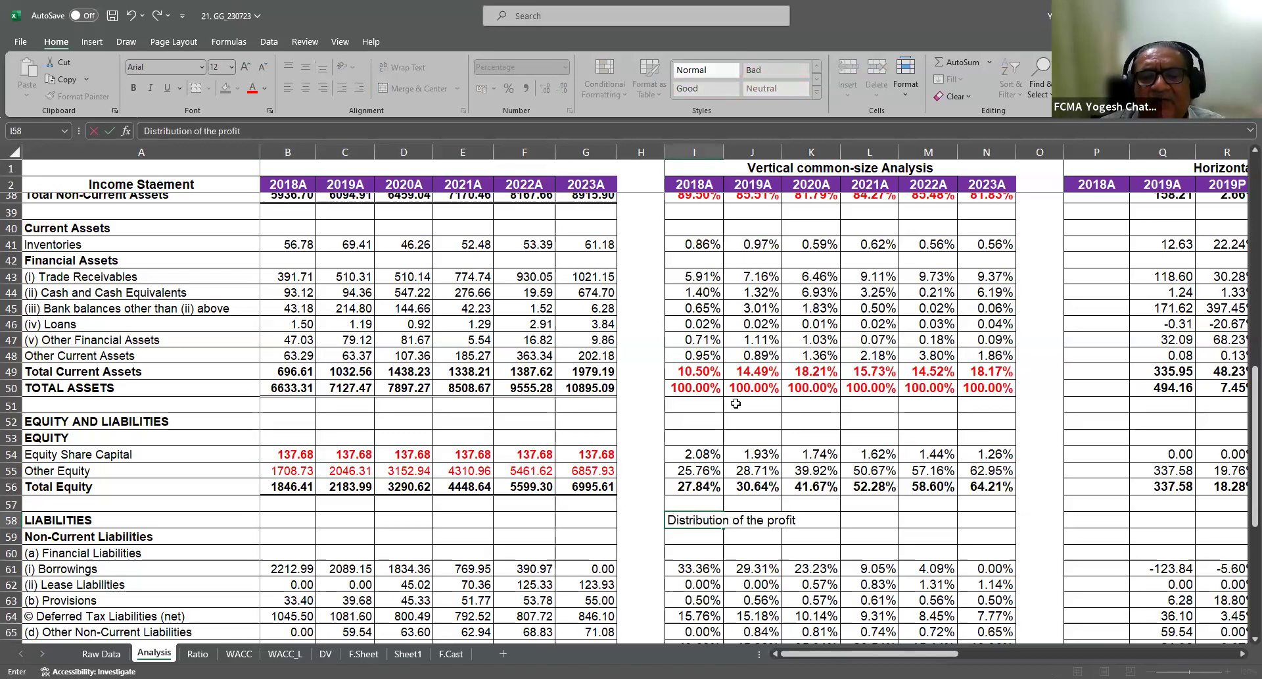
key(Return)
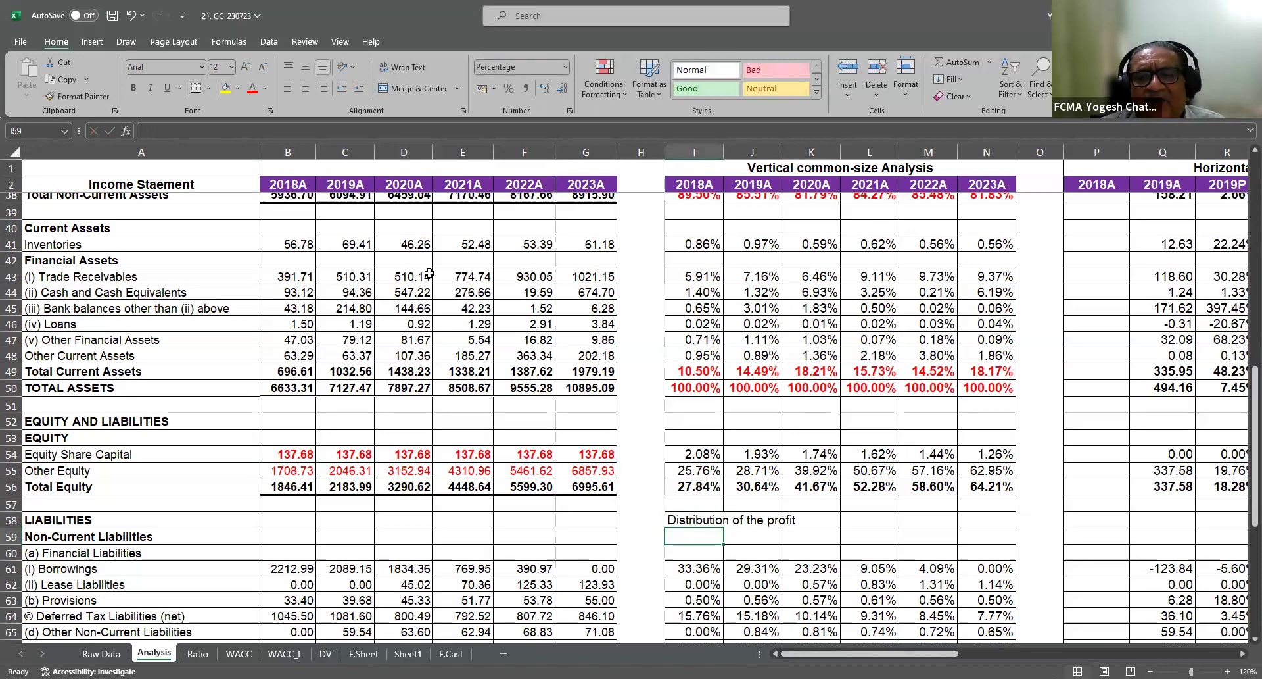
Enter the note "Retention of the earning" in I59, directly under the profit distribution note
click(690, 521)
click(696, 533)
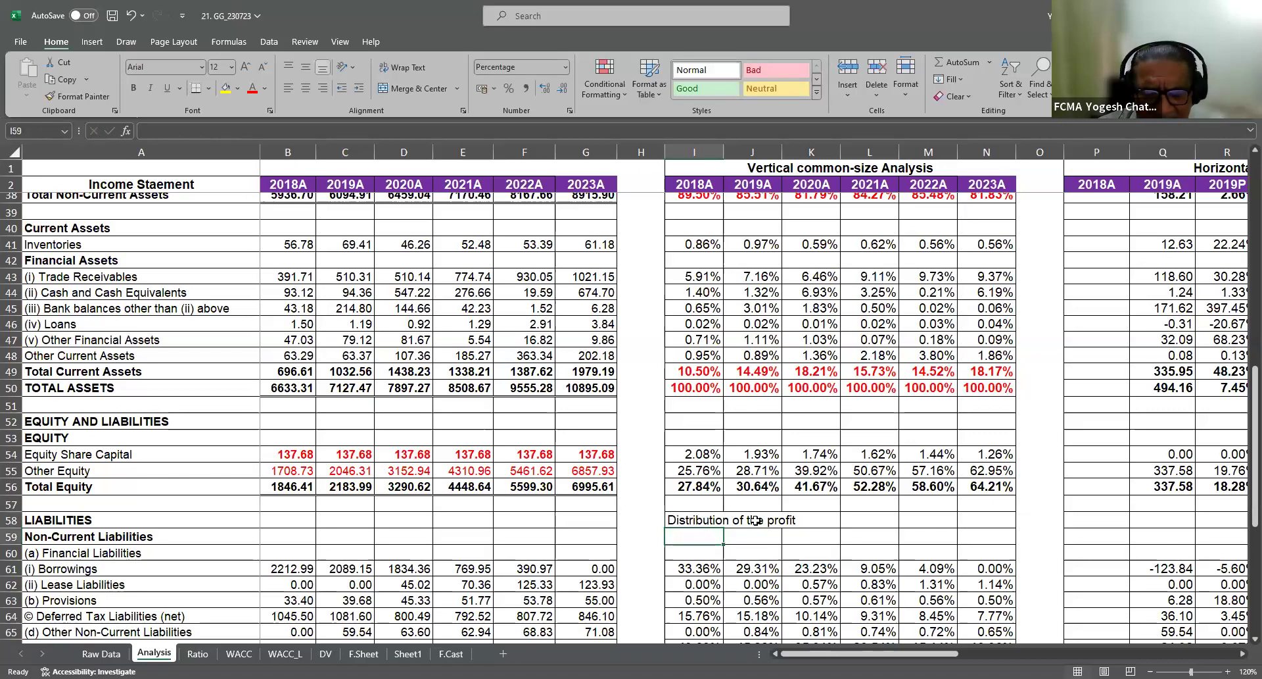
text(Retentio)
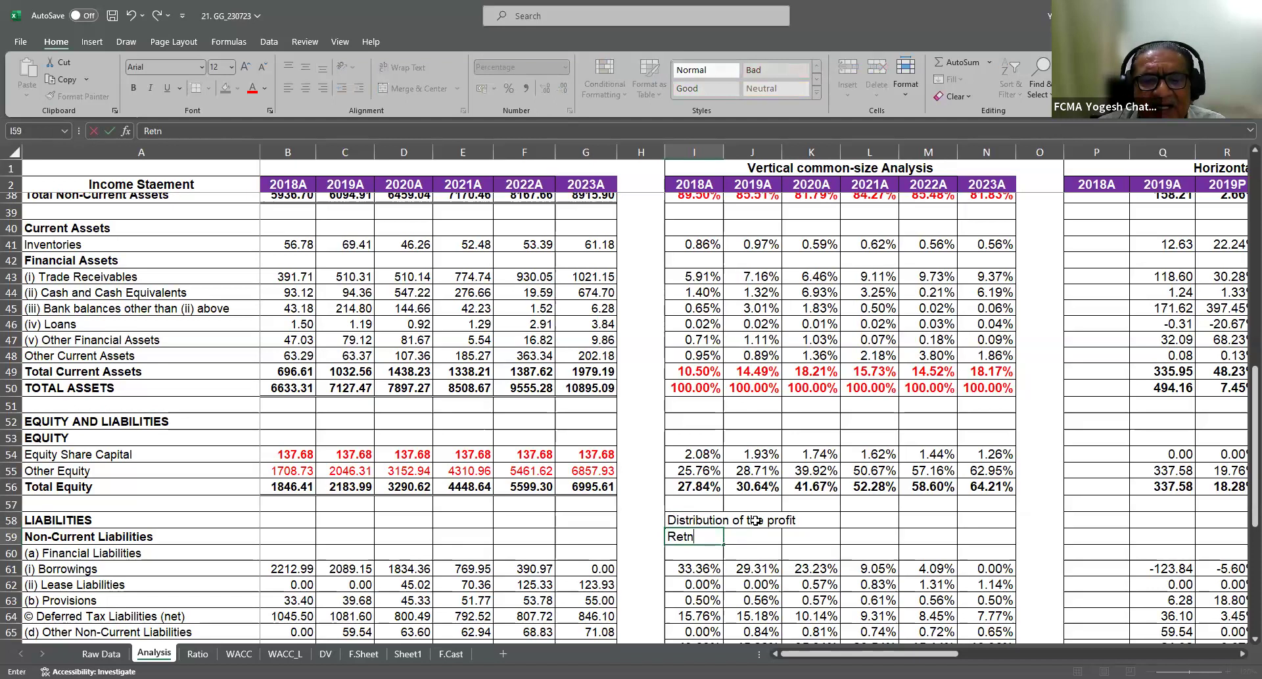
text(n)
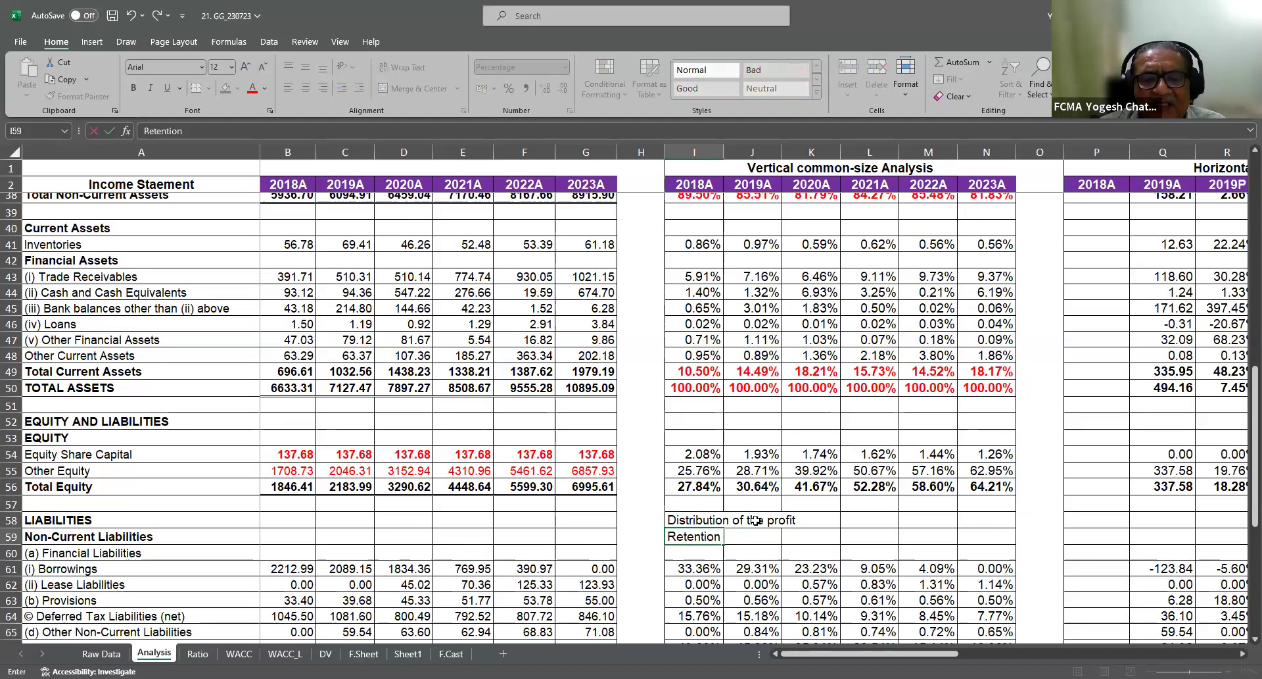
text( of the earnin)
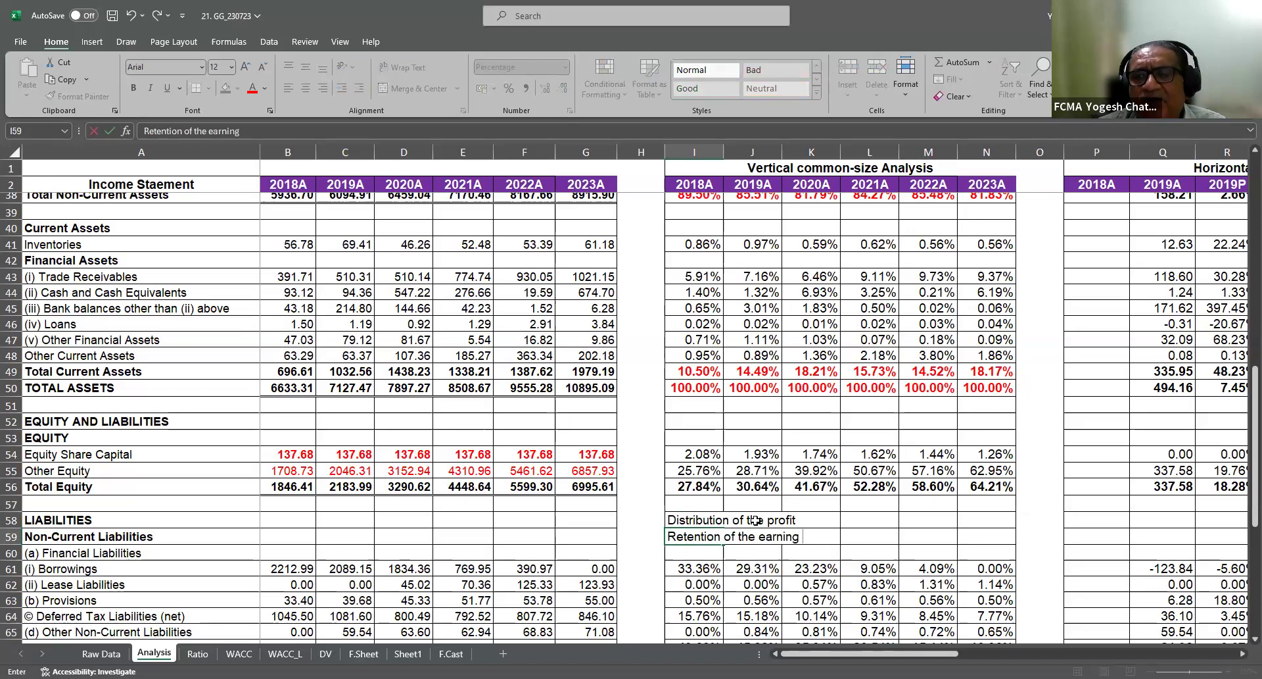
text(g)
key(Return)
Examine the Other Equity amounts from 2018A to 2023A against the distribution and retention notes, and review the Total Equity percentages (I56:N56)
drag(685, 520, 689, 530)
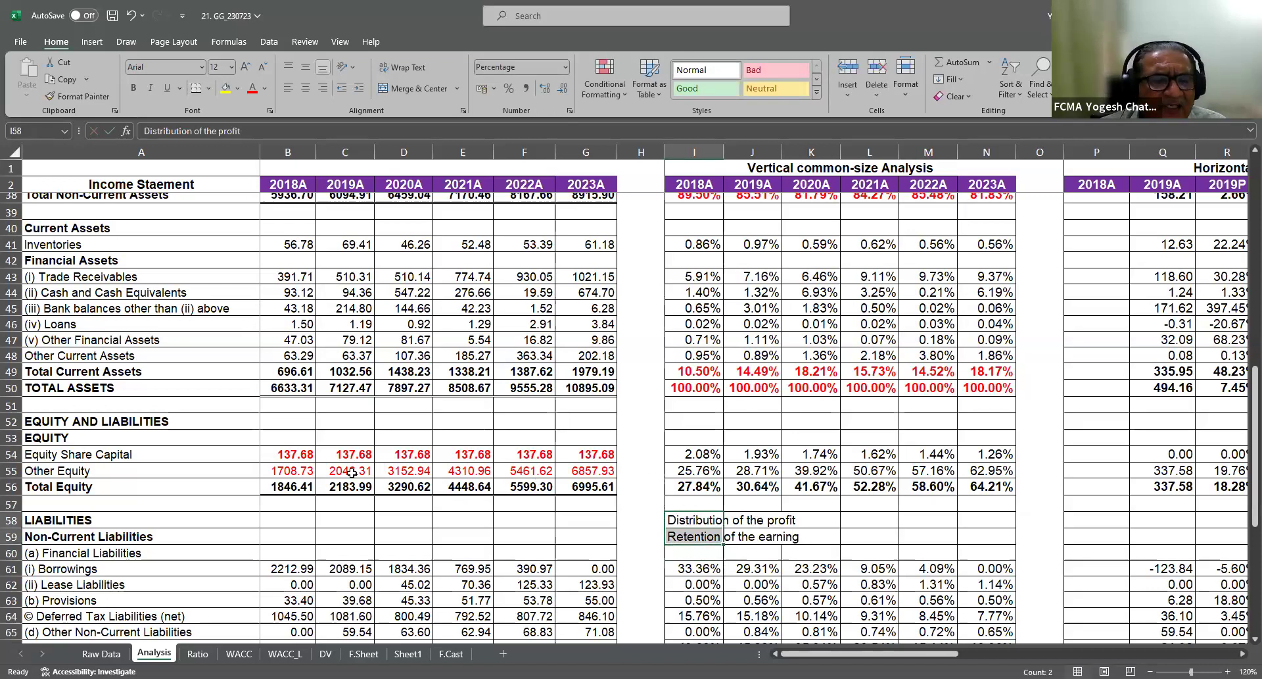
click(297, 471)
key(shift+Right)
key(shift+Right)
key(shift+Right)
key(shift+Right)
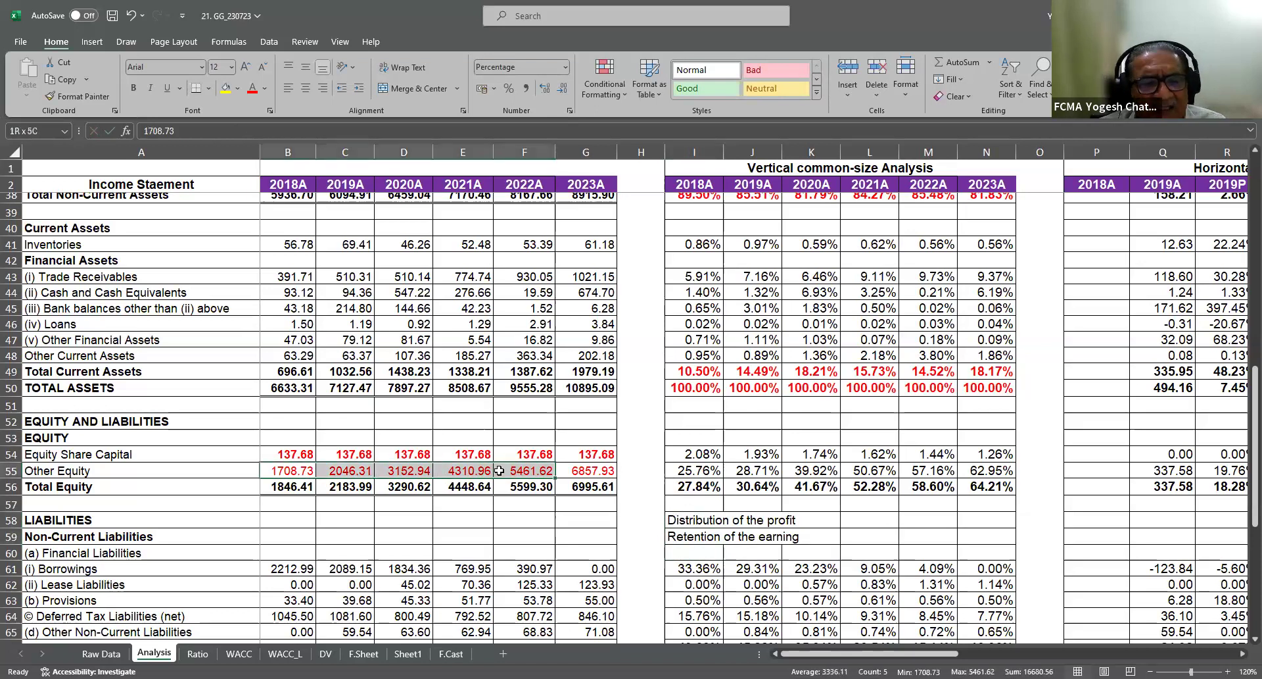
click(600, 473)
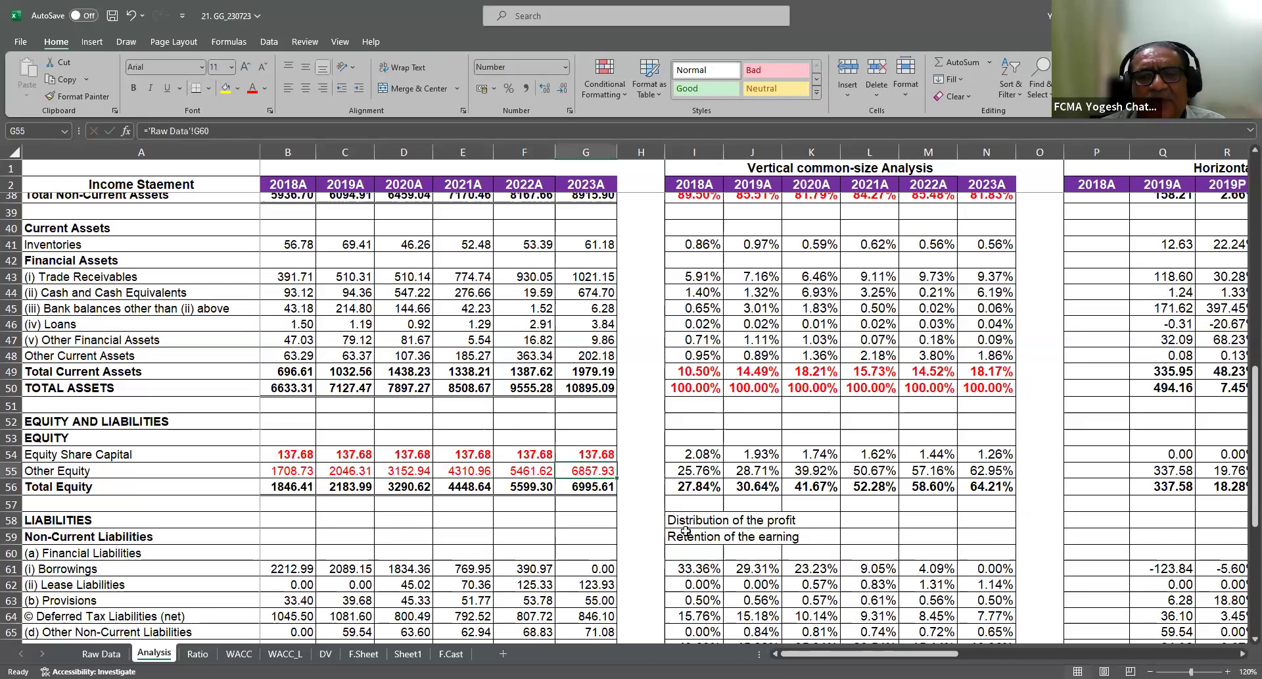
click(694, 538)
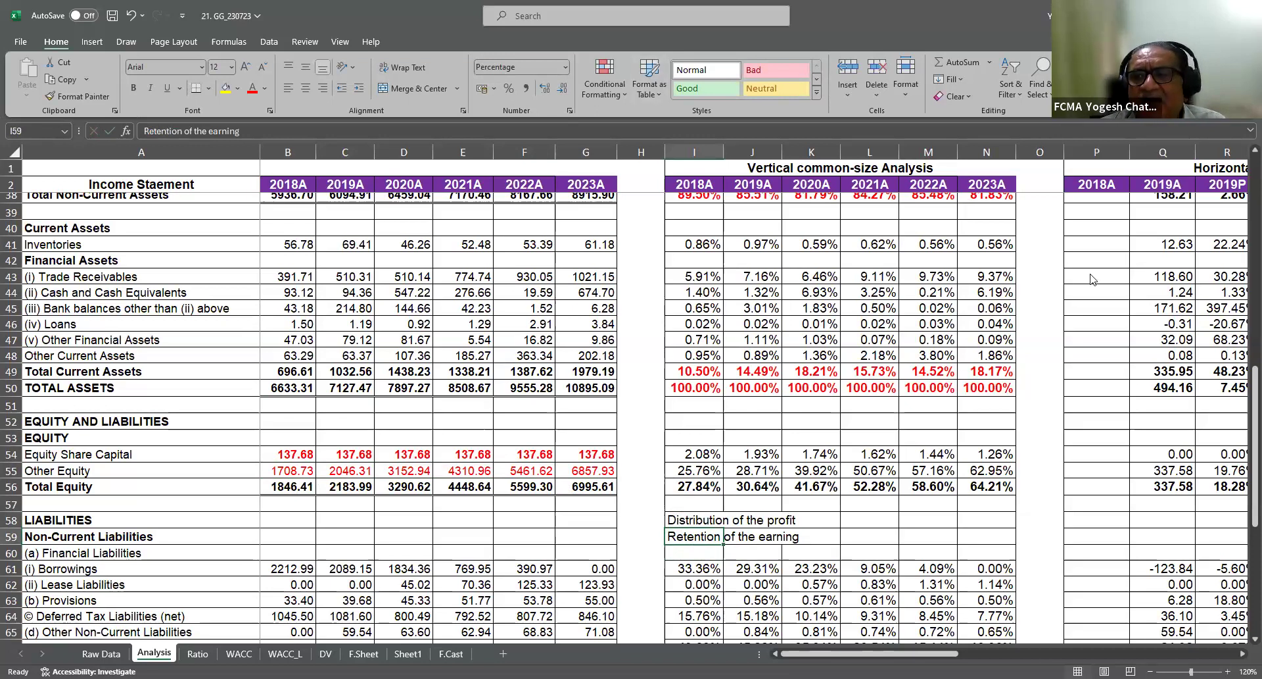
click(1091, 275)
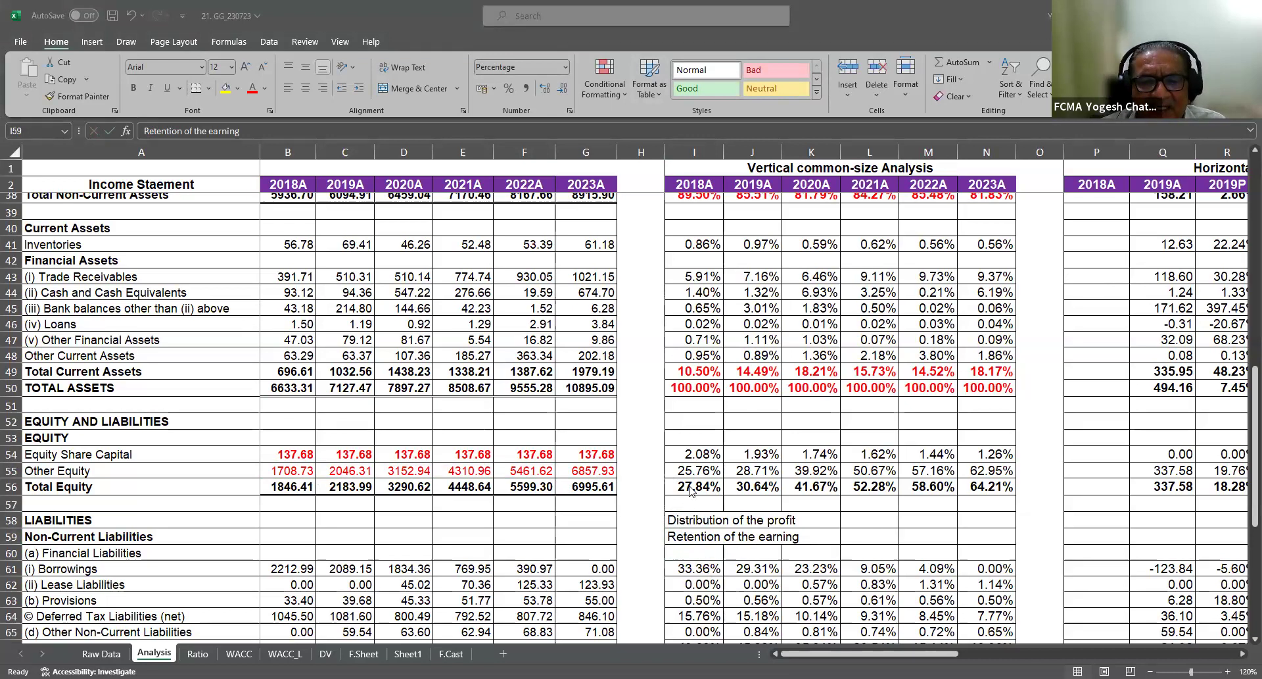
drag(690, 490, 979, 488)
Colour the Total Non-Current Liabilities amounts for 2018A (B66) and 2023A (G66) red
scroll(940, 498, down, 3)
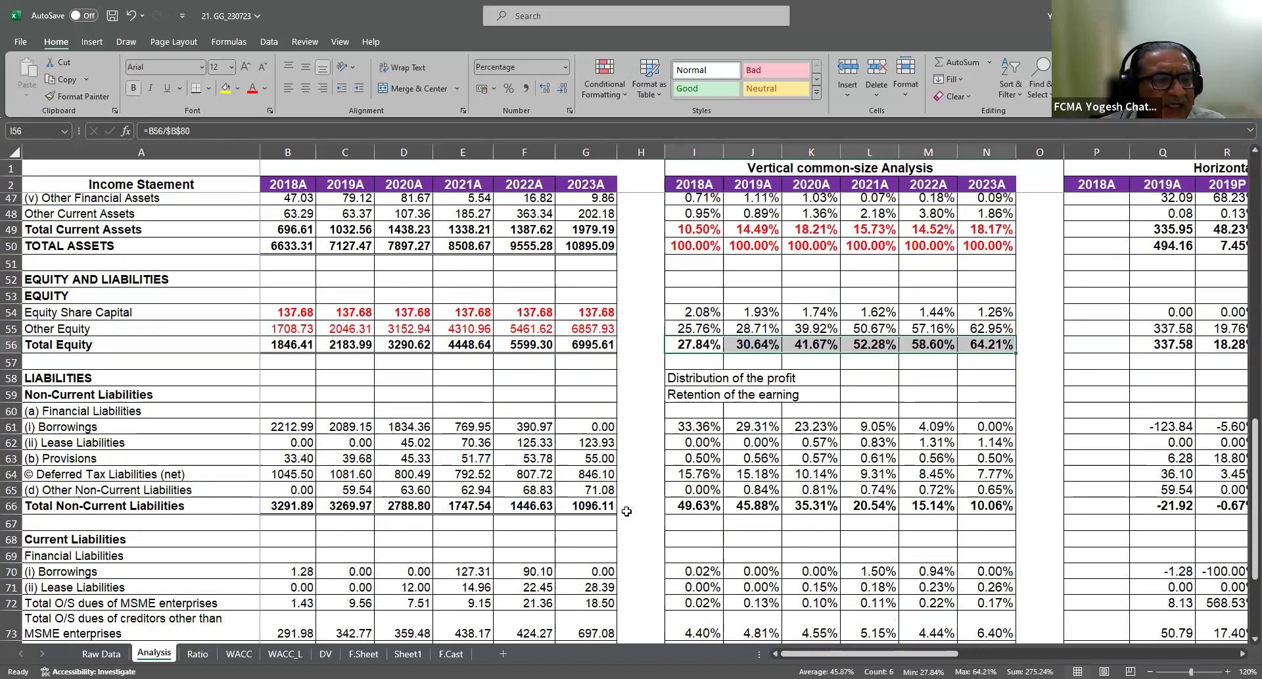
click(291, 505)
click(252, 88)
click(582, 507)
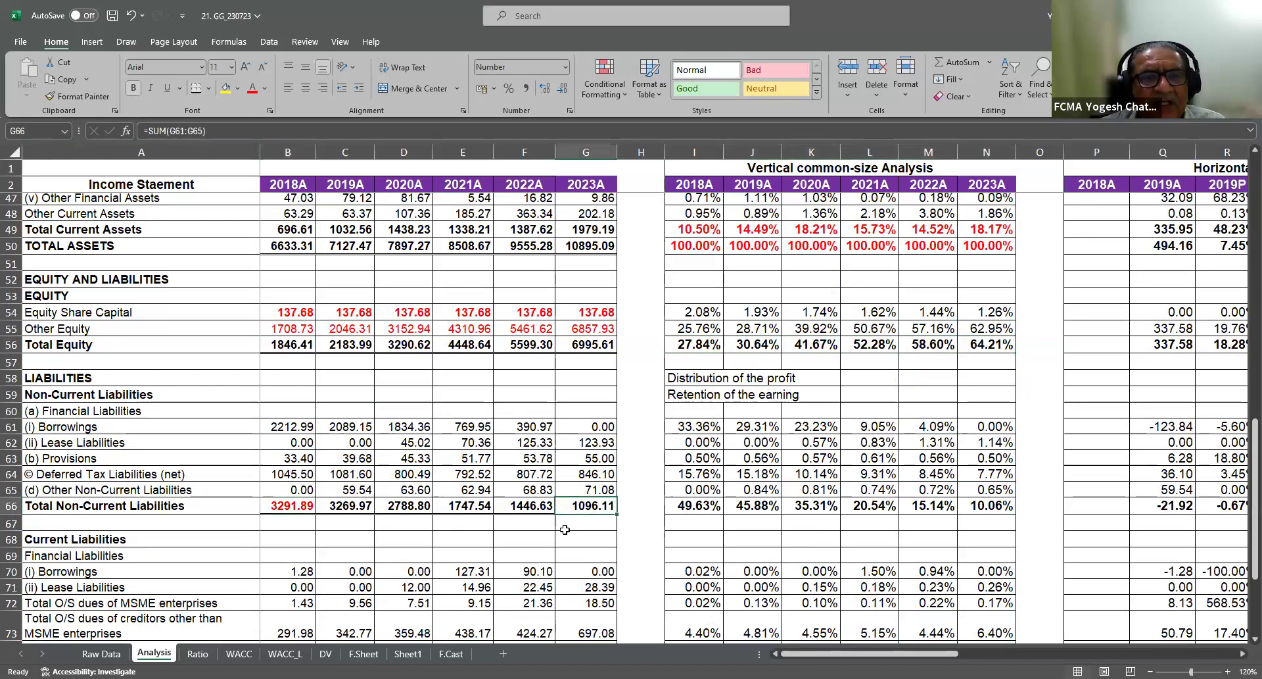
click(251, 88)
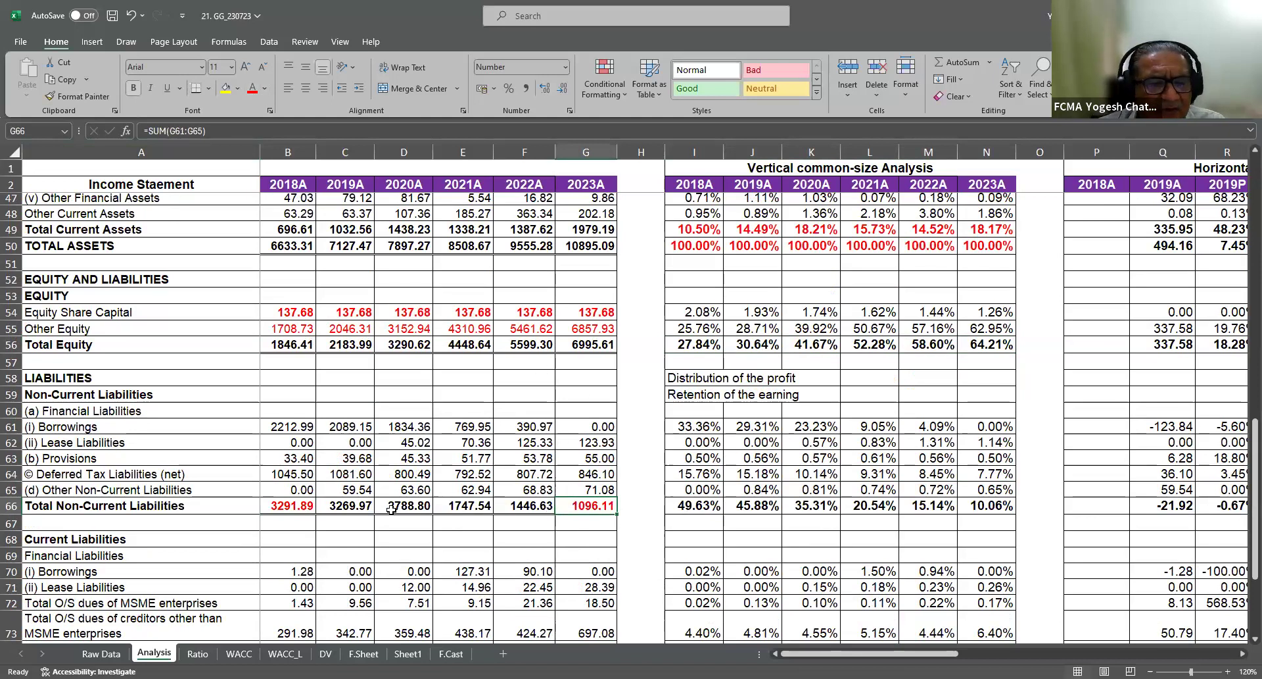
Colour the Total Non-Current Liabilities percentages for 2018A to 2023A (I66:N66) red in the vertical analysis
drag(274, 506, 582, 505)
drag(708, 505, 954, 513)
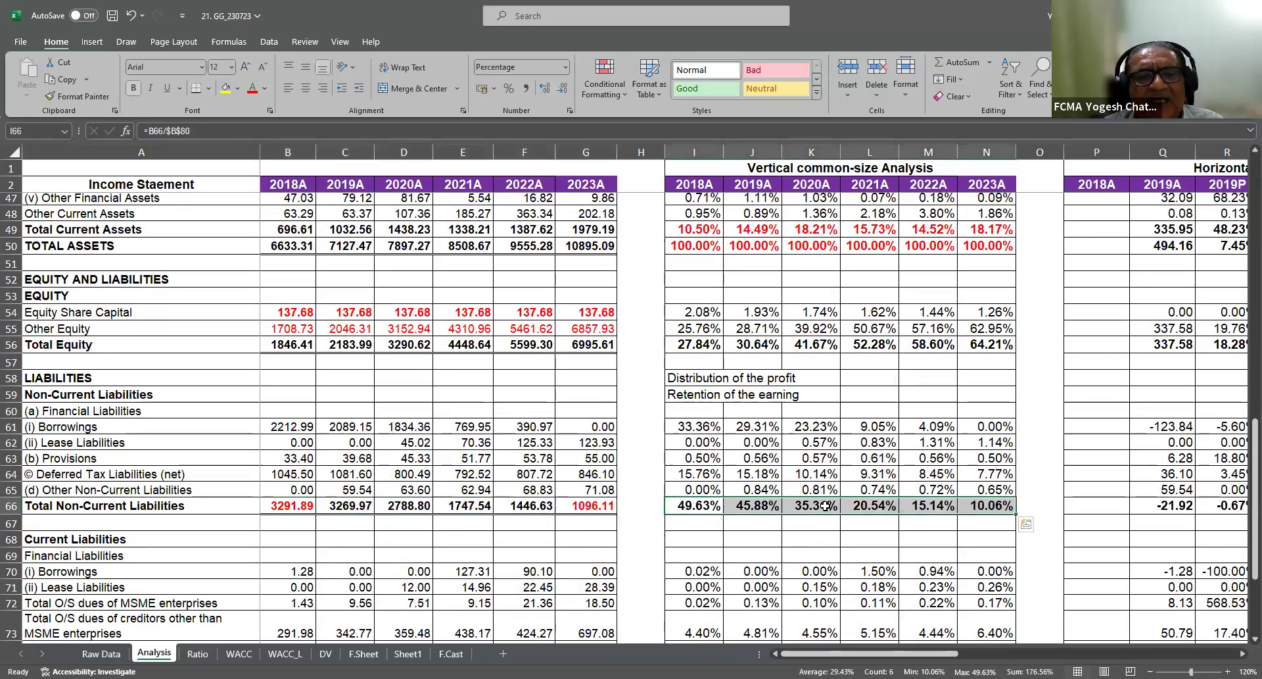
click(252, 96)
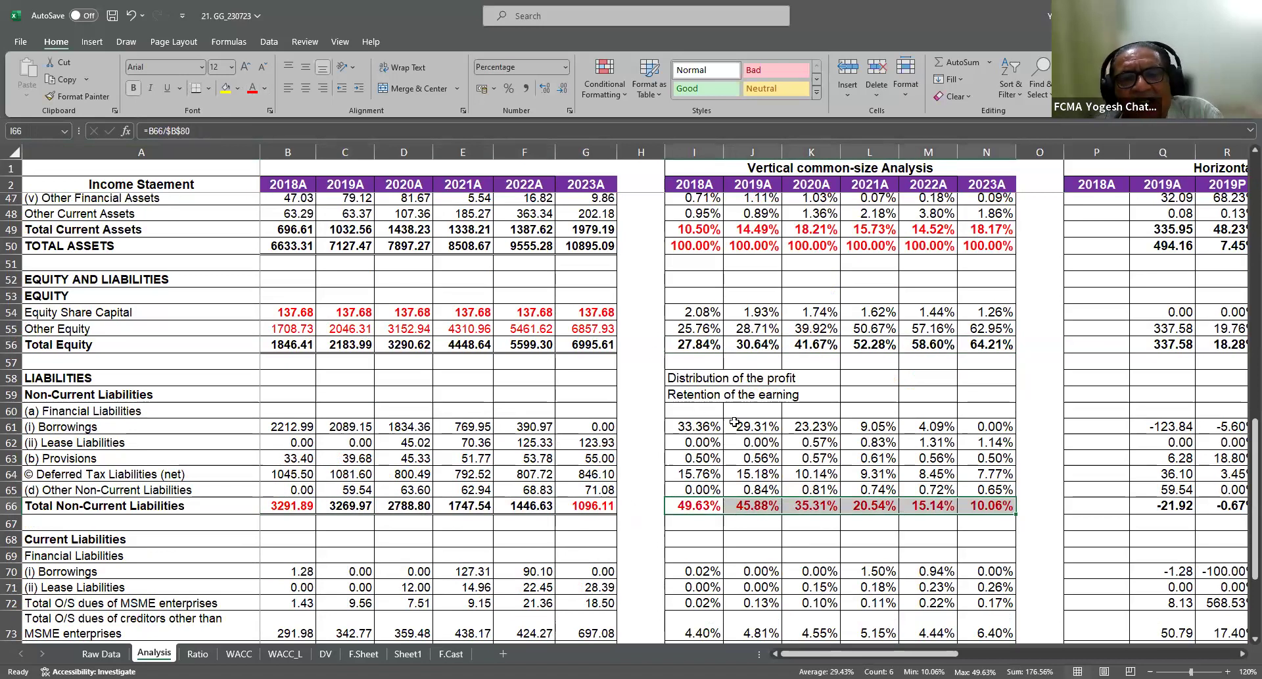
Review the Finance Cost amounts in the income statement alongside the Other Equity amounts (B55:G55) in the balance sheet
scroll(761, 449, up, 8)
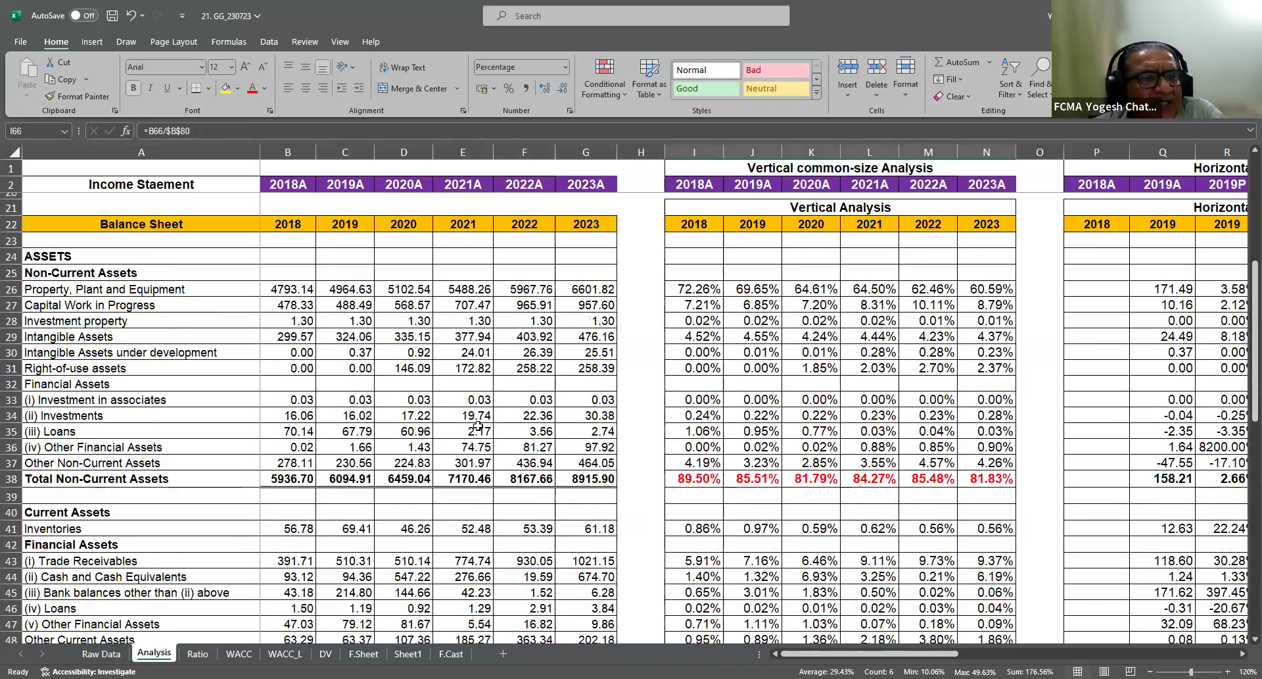
scroll(298, 350, up, 8)
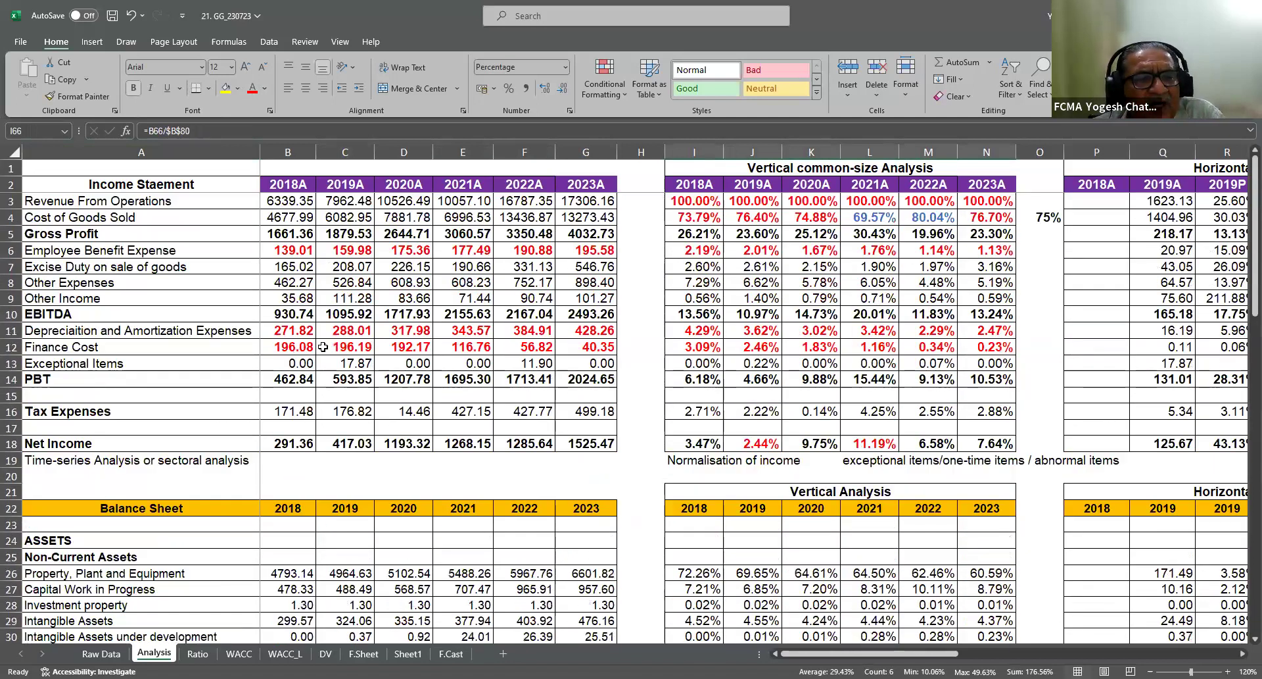
click(572, 354)
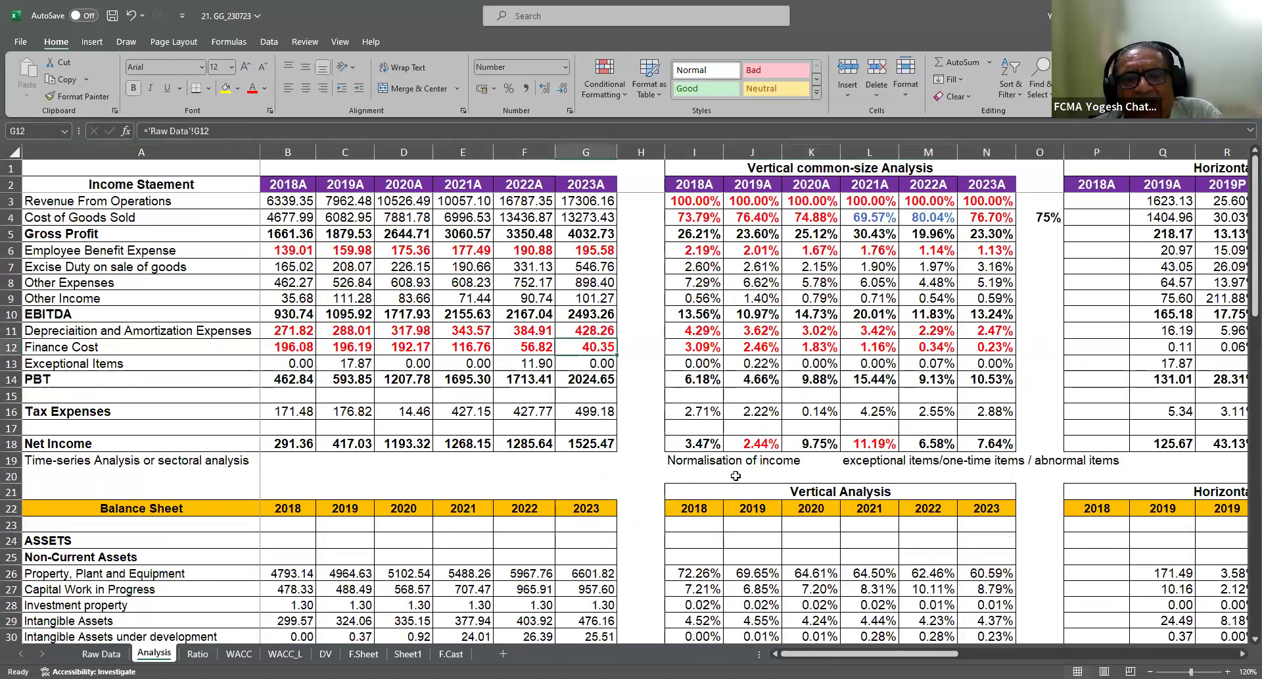
scroll(736, 475, down, 4)
scroll(736, 475, down, 7)
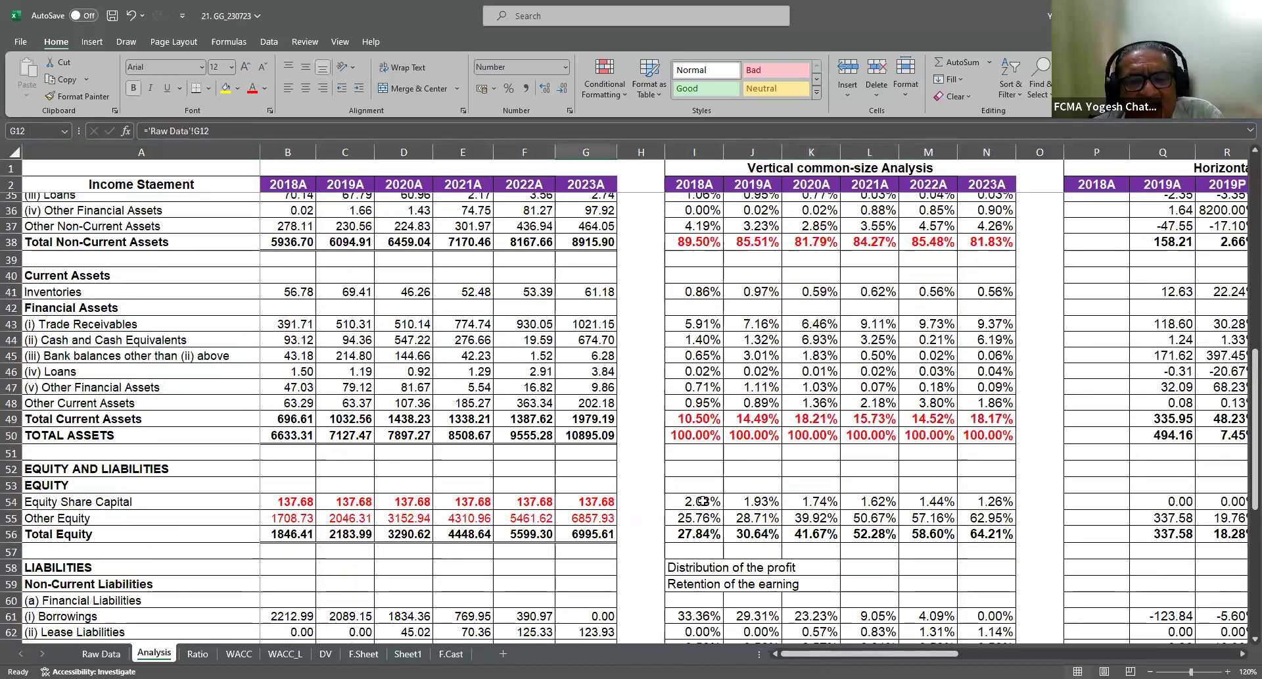
click(284, 519)
drag(285, 519, 559, 524)
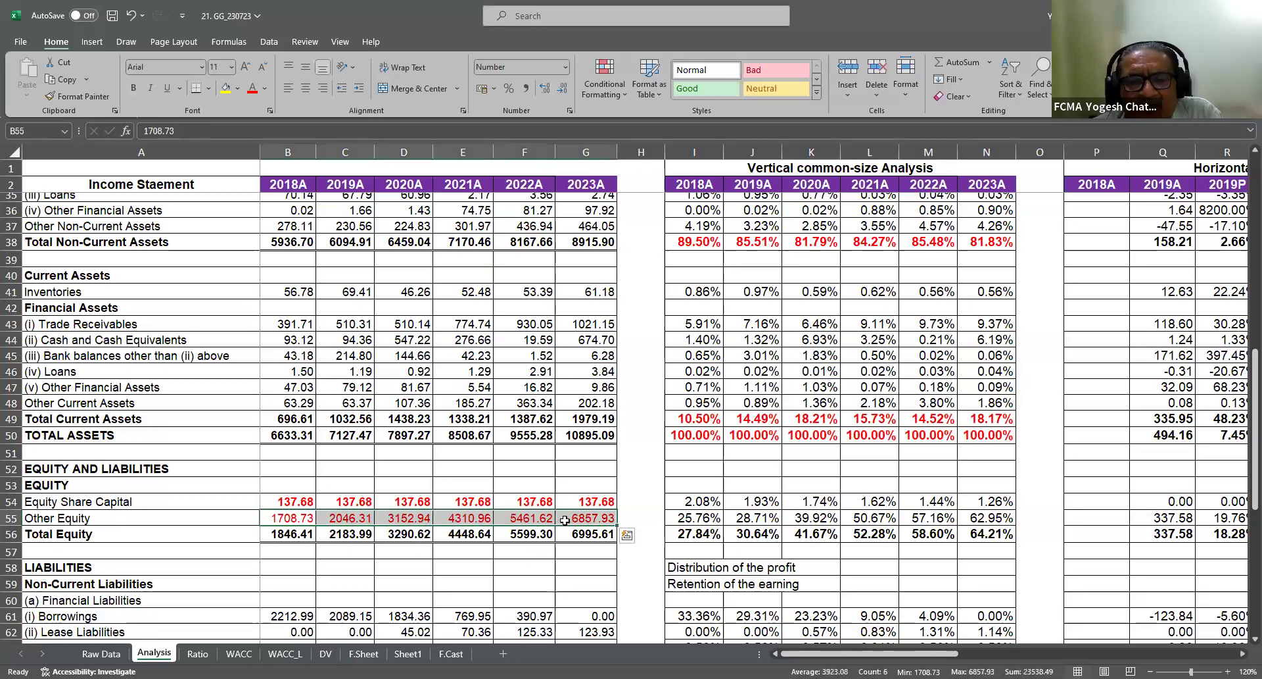
scroll(482, 496, down, 2)
scroll(481, 495, up, 1)
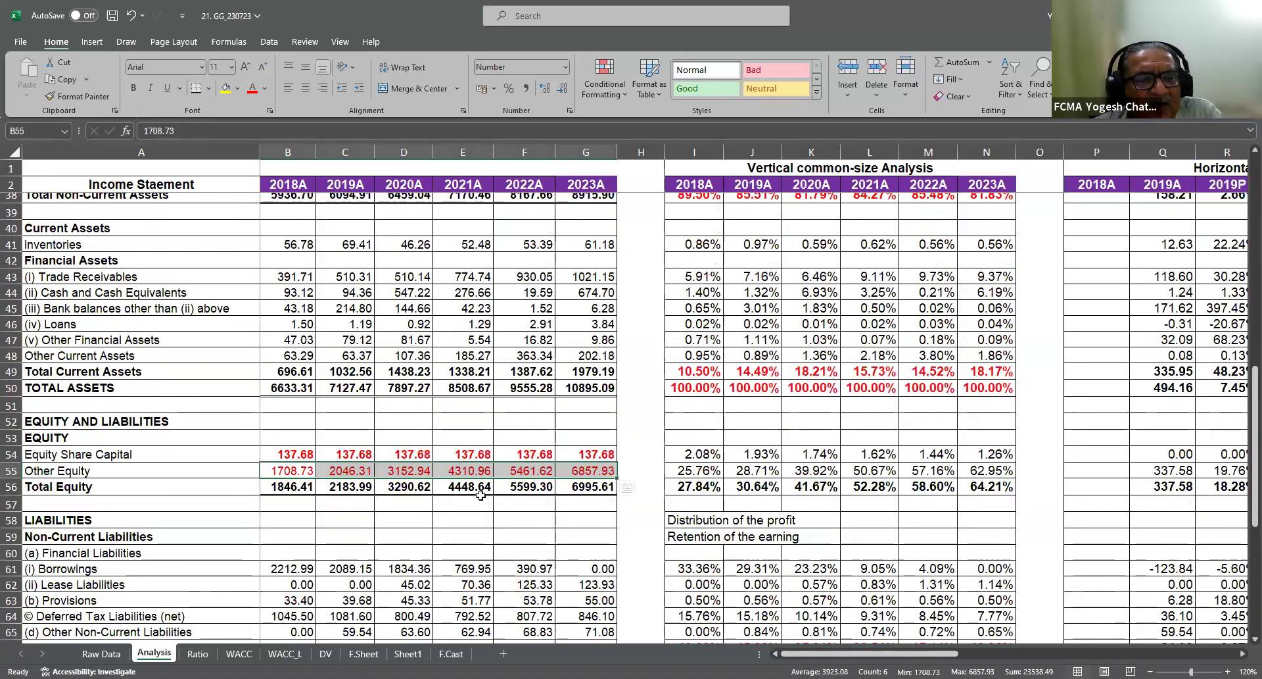
scroll(481, 494, up, 3)
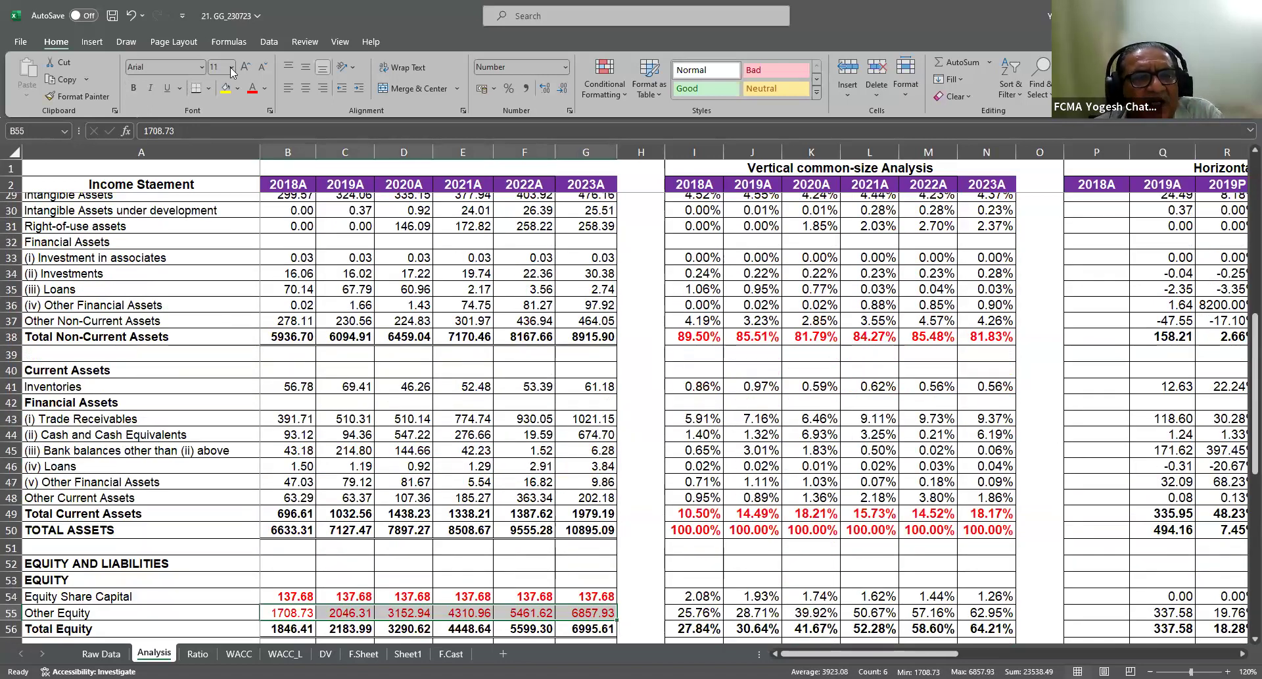
Compare the Total Non-Current Liabilities percentages (row 66) with the Total Current Liabilities percentages for 2018A to 2023A (I78:N78)
scroll(651, 539, down, 11)
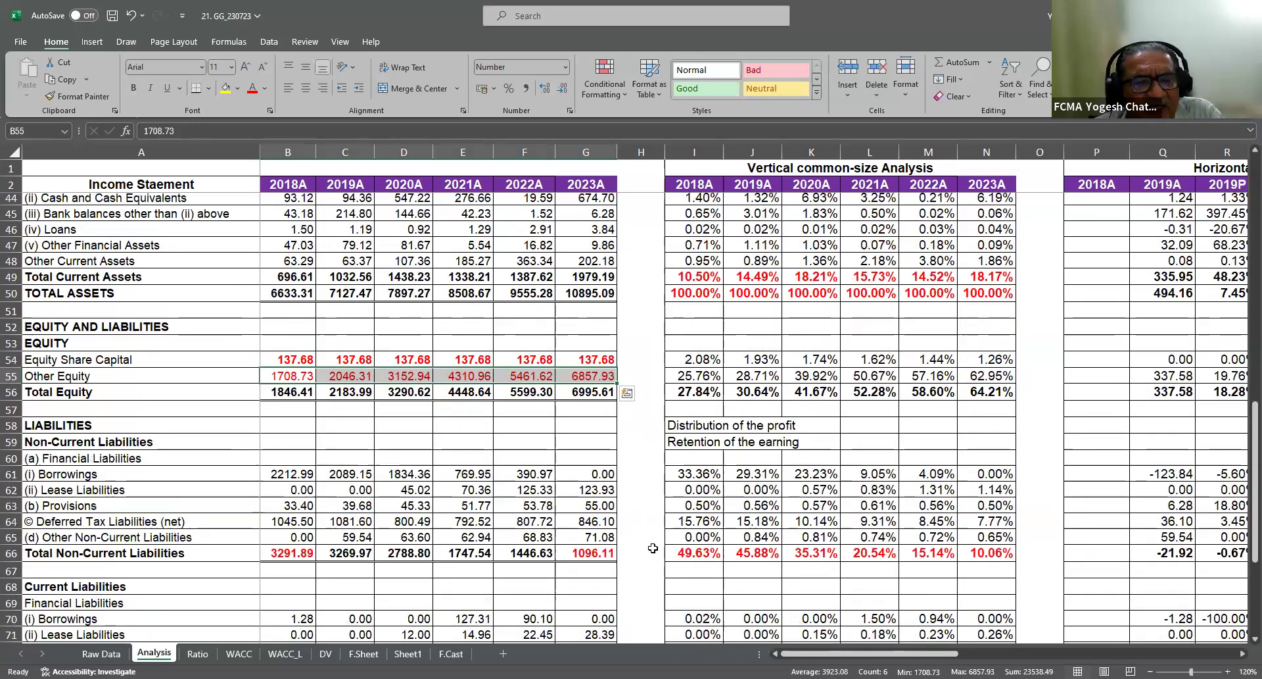
scroll(653, 548, up, 1)
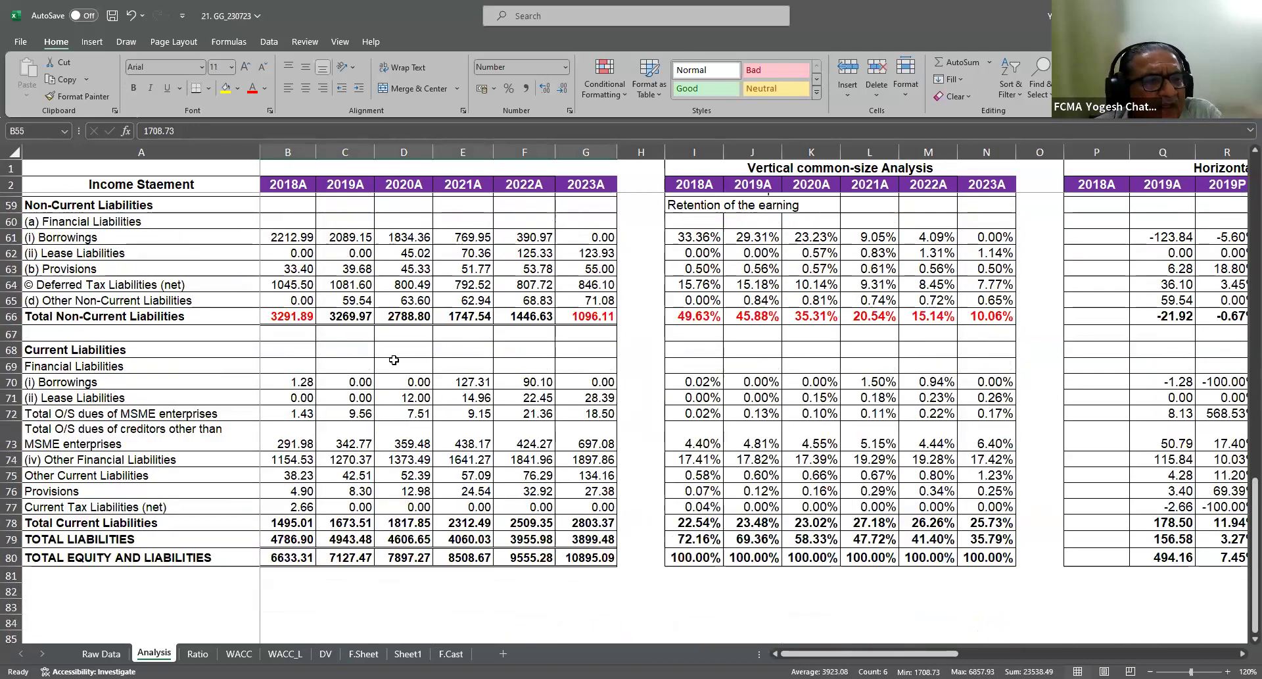
click(696, 317)
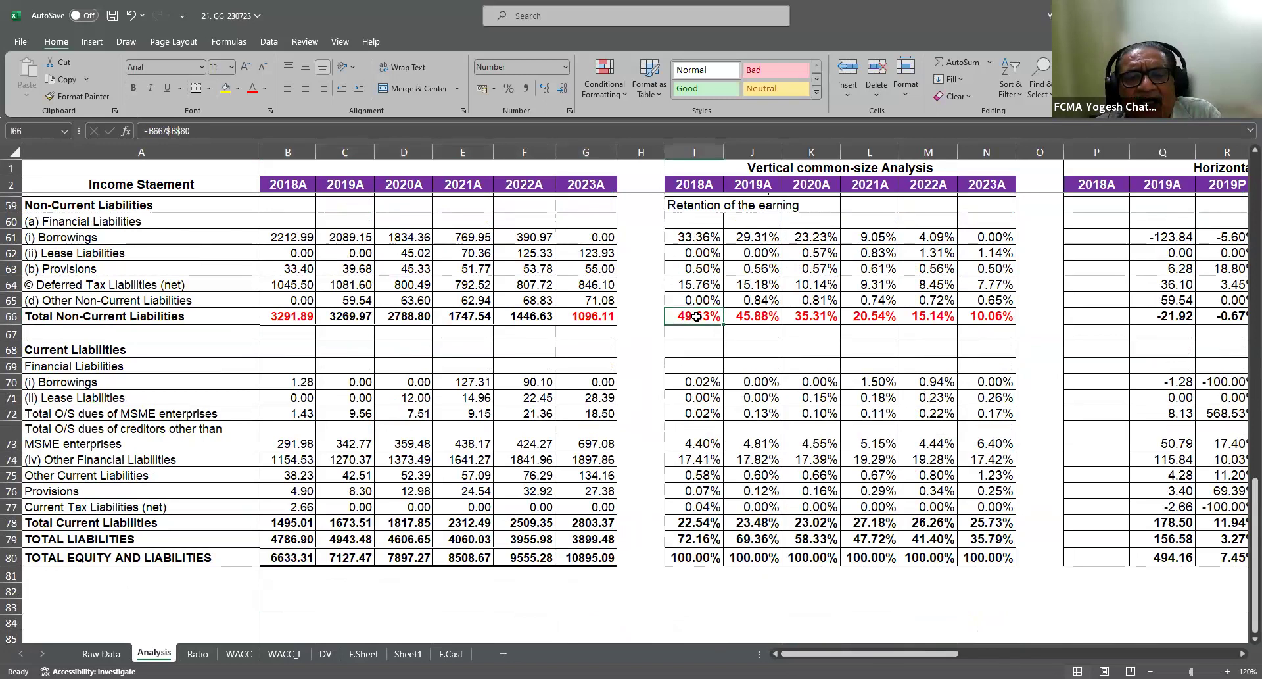
drag(701, 521, 999, 519)
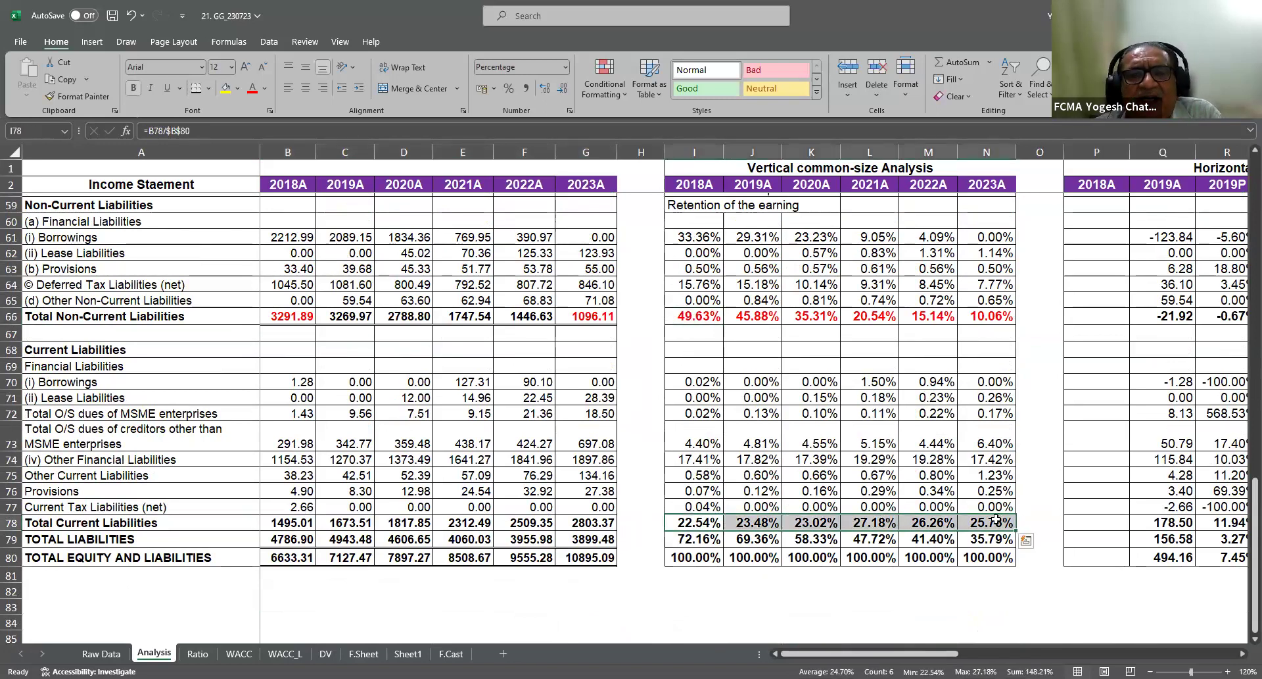
Make the 2018A base-year values of the income statement (AD3:AD18) bold and red in the horizontal common-size analysis
scroll(823, 509, up, 13)
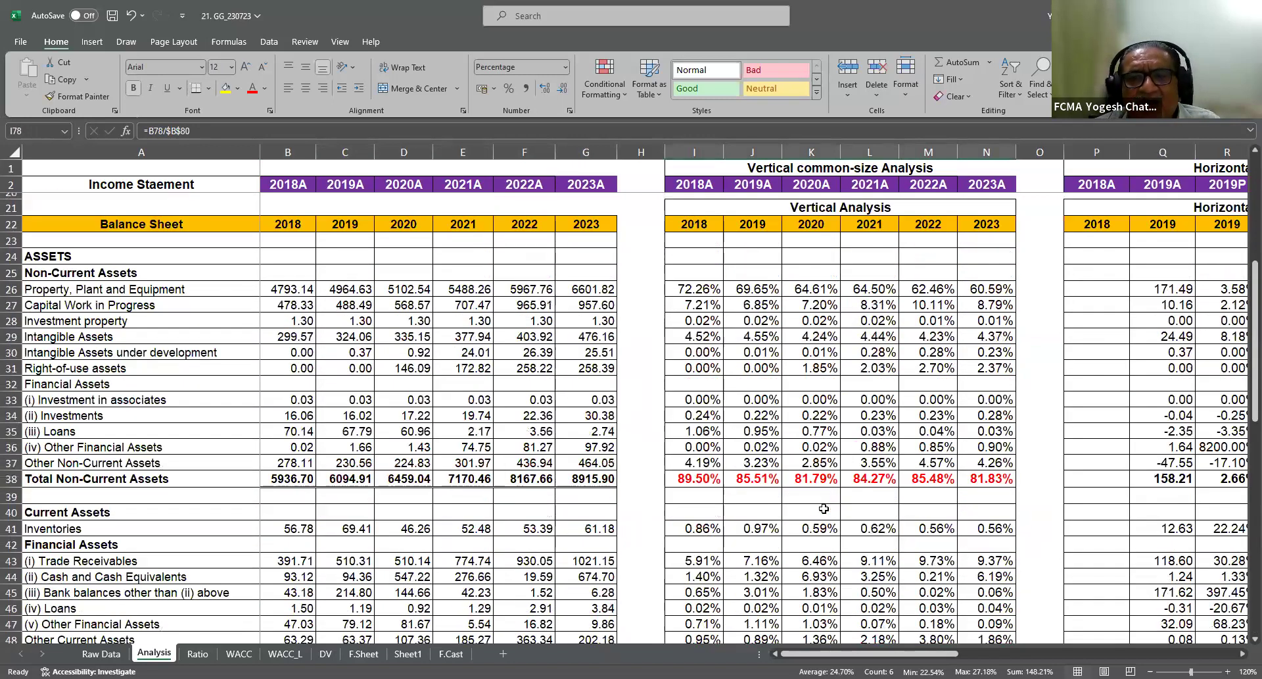
scroll(824, 508, up, 6)
click(756, 170)
drag(920, 653, 1124, 653)
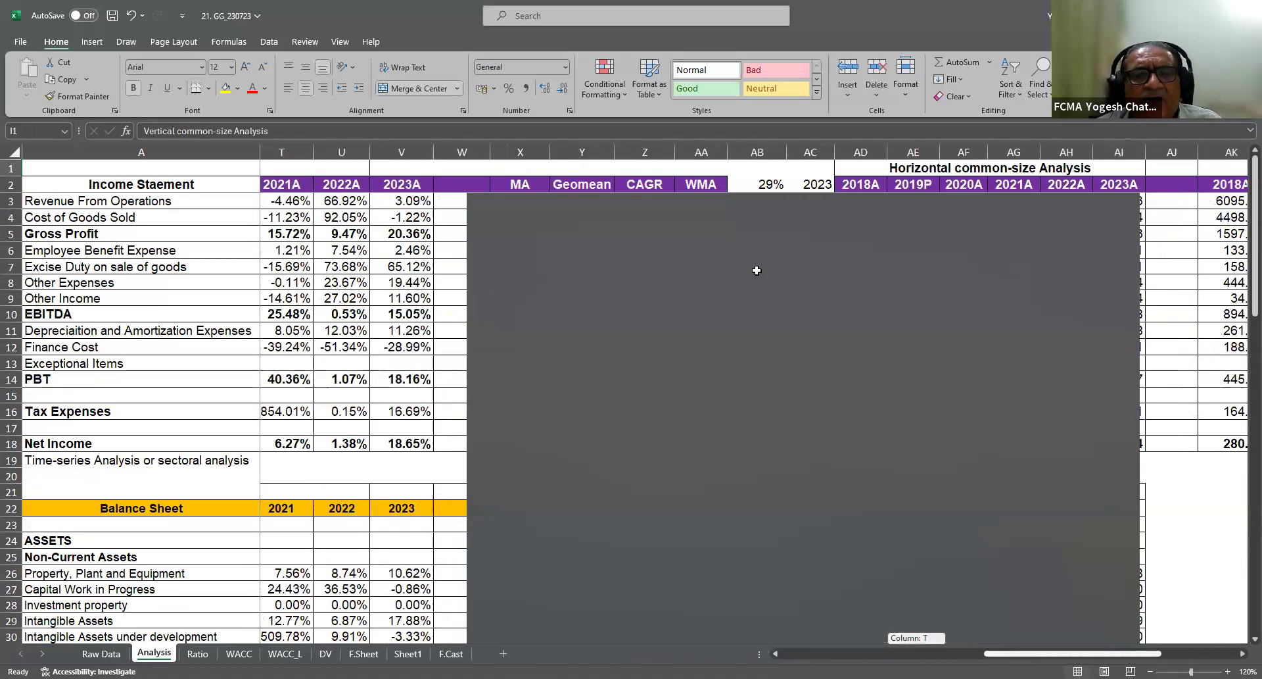
click(942, 169)
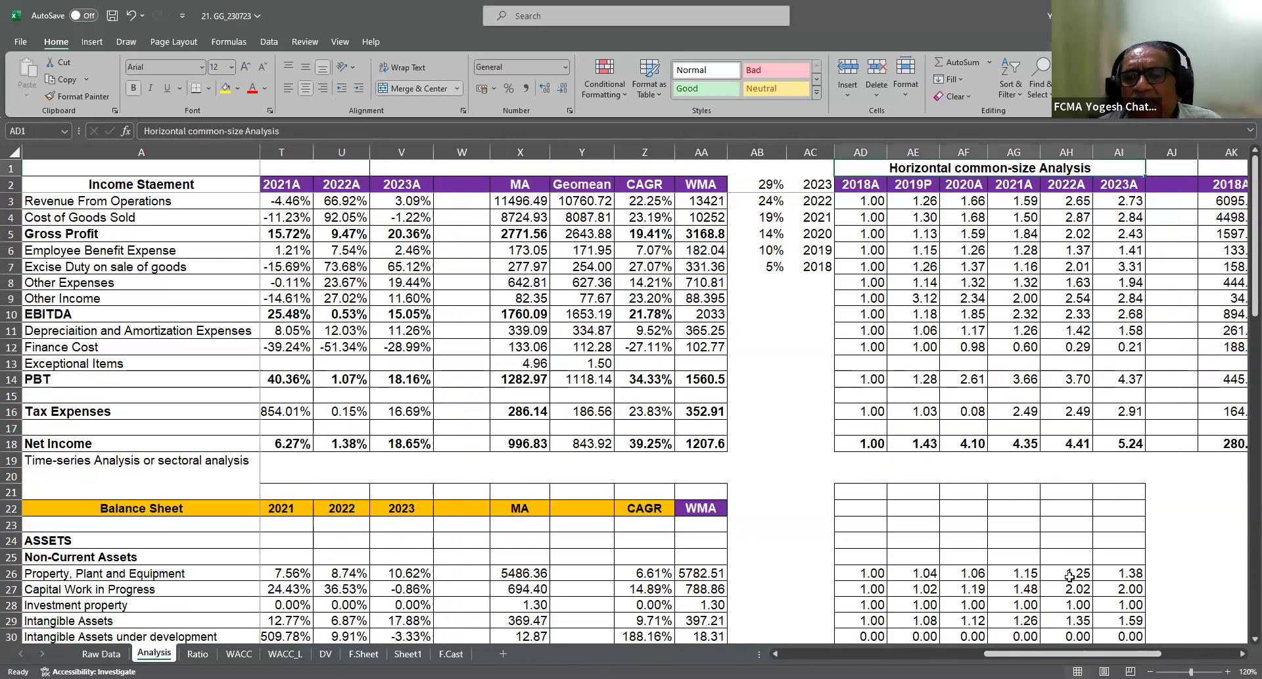
scroll(719, 207, right, 3)
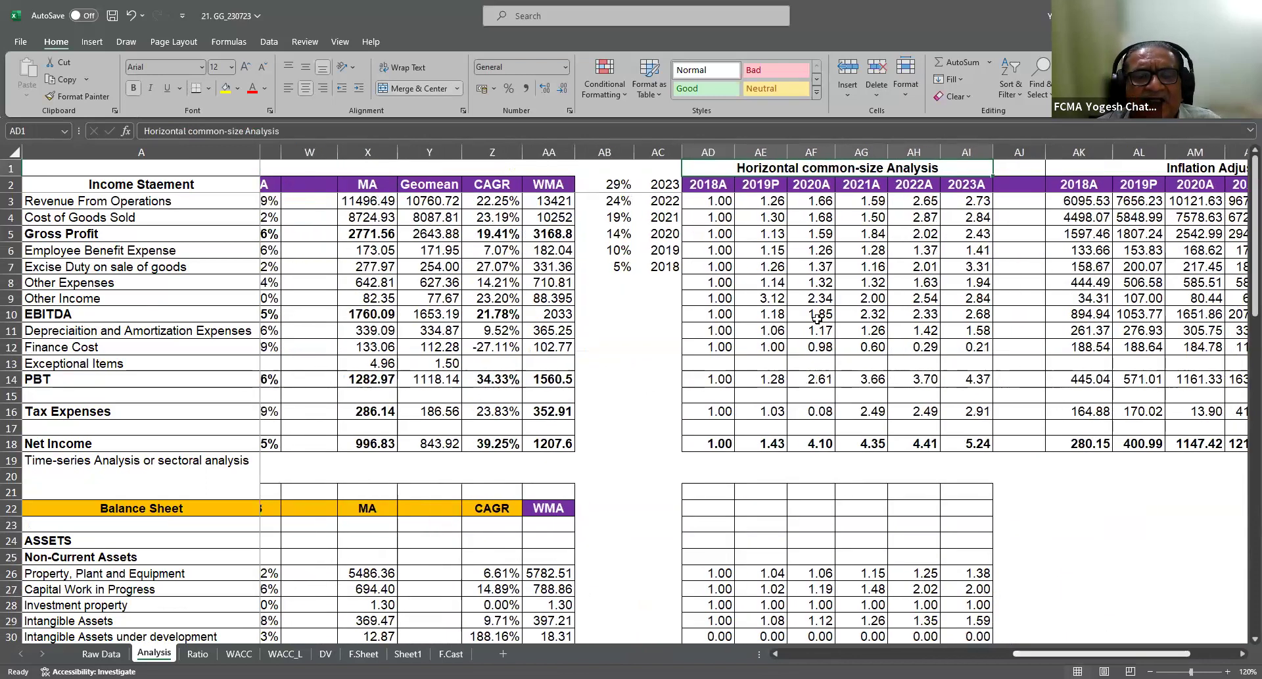
drag(717, 201, 713, 380)
drag(712, 441, 713, 444)
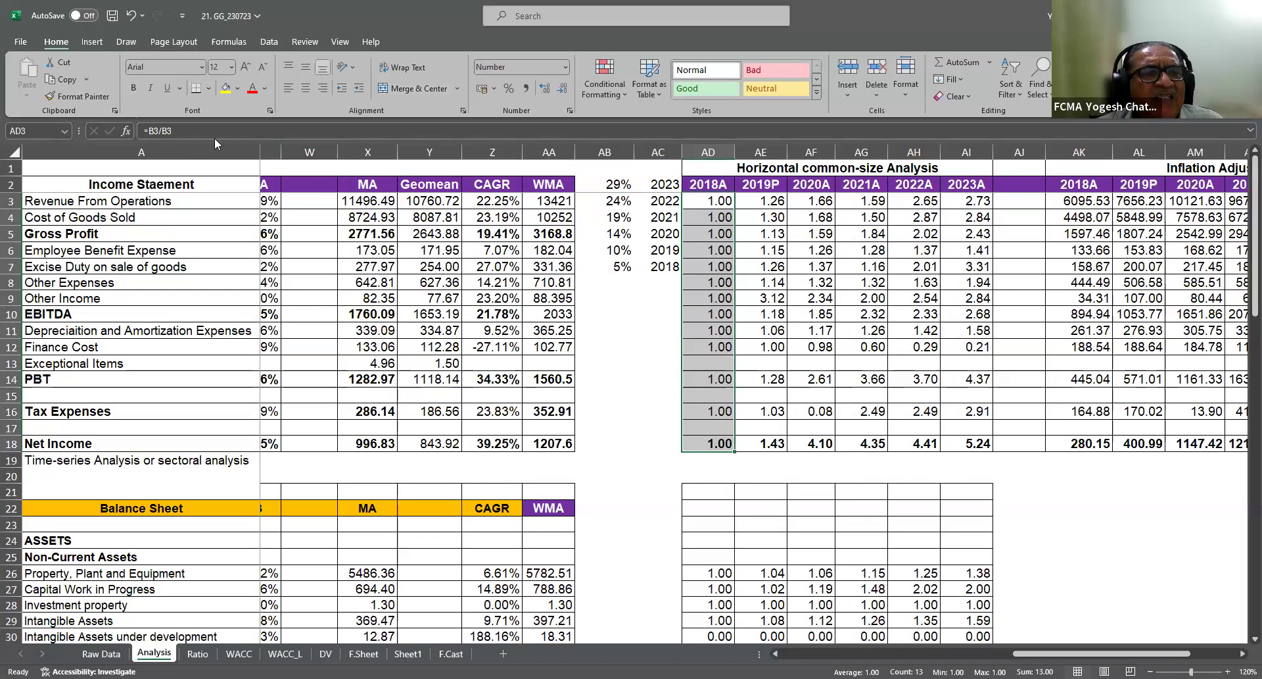
click(252, 88)
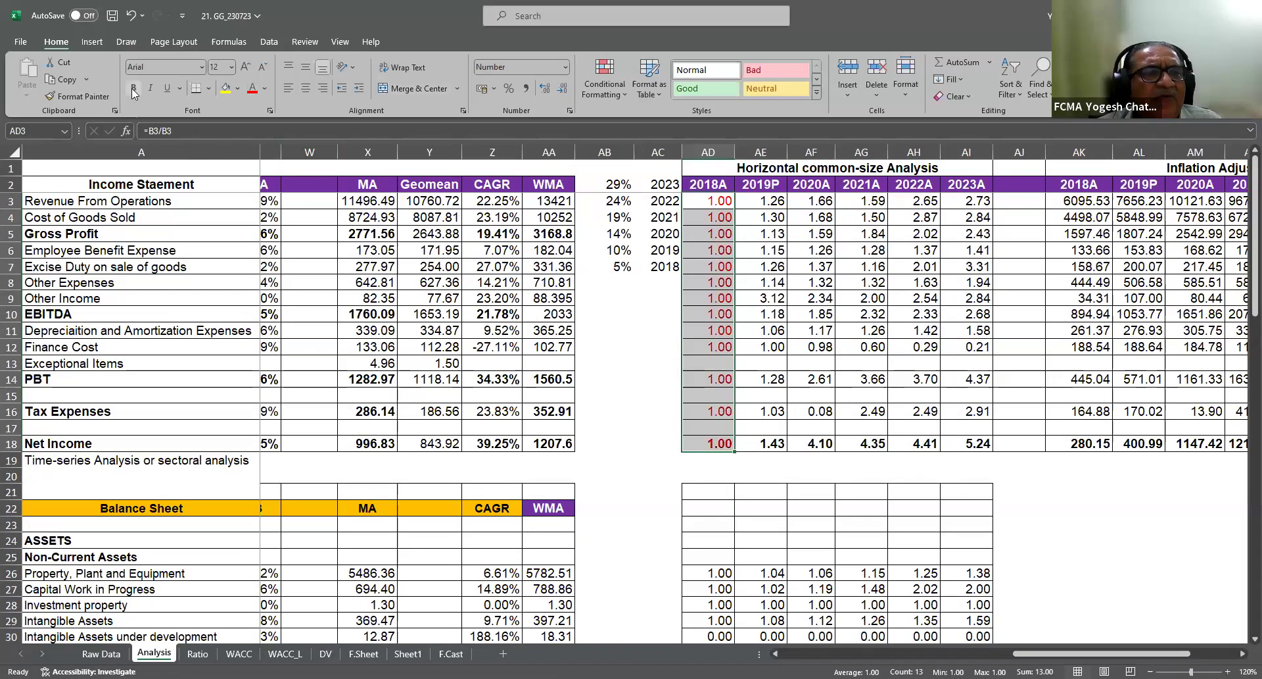
click(133, 88)
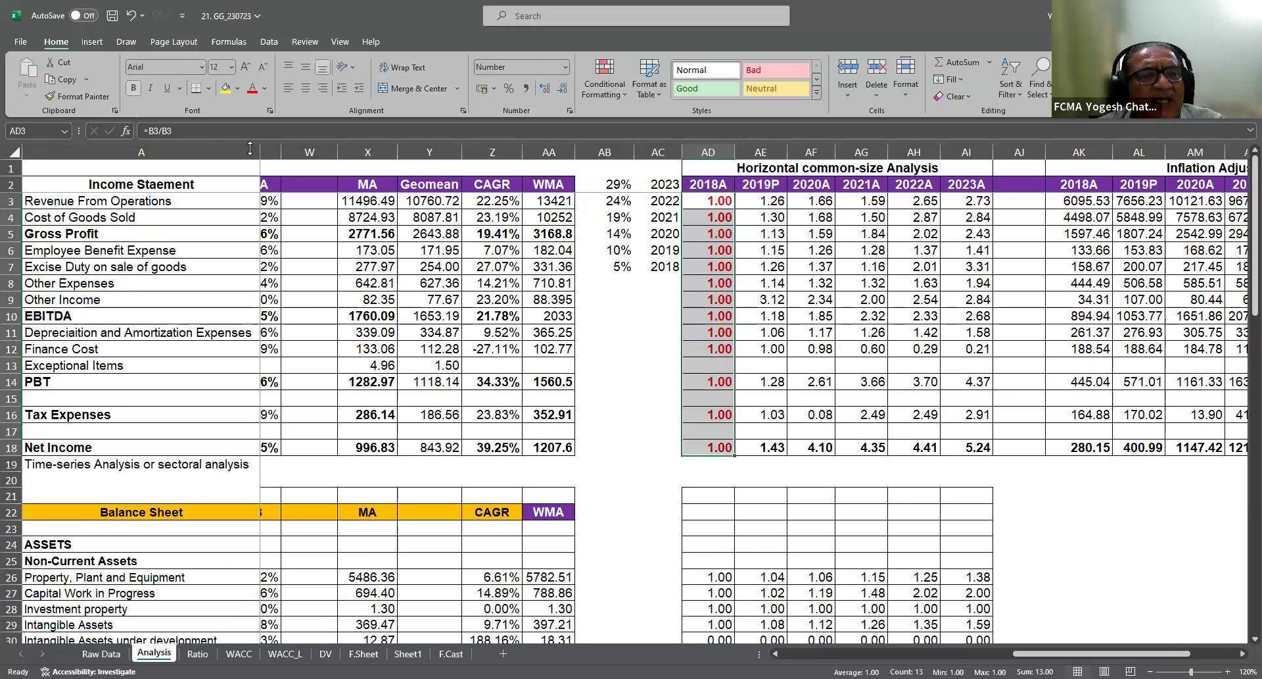
Check the Revenue From Operations index formulas for 2018A, 2019P and 2020A (AD3:AF3)
click(715, 202)
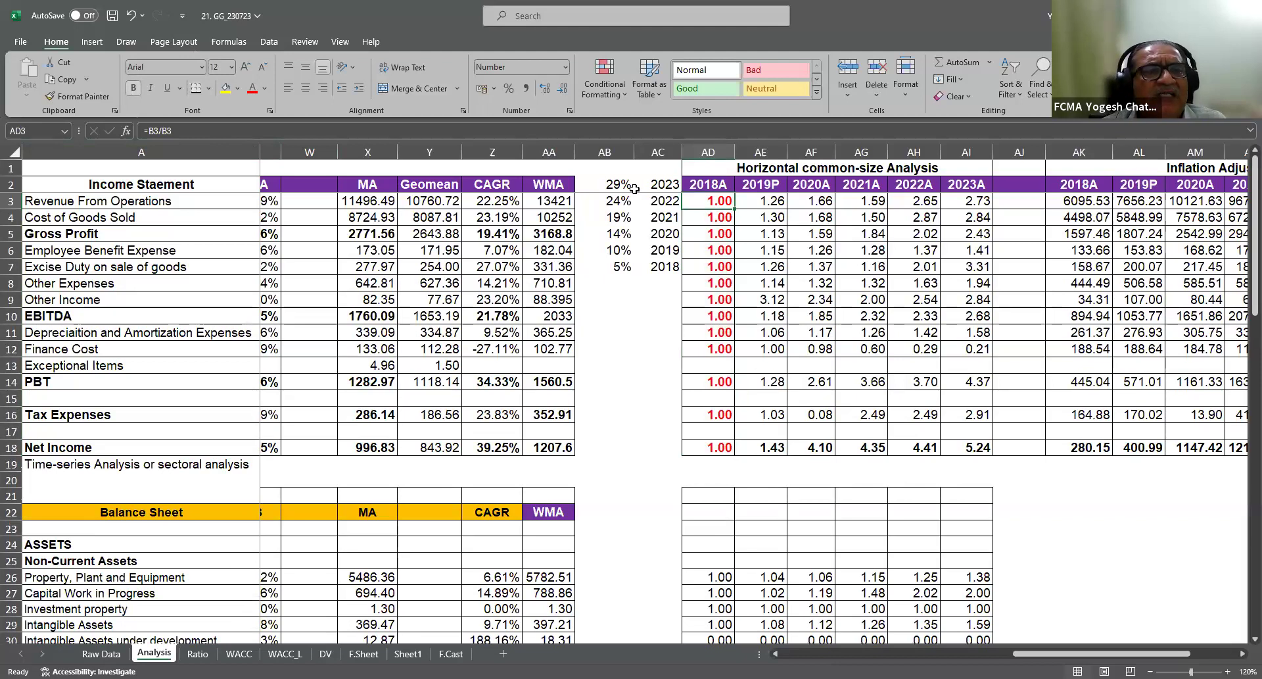
click(763, 202)
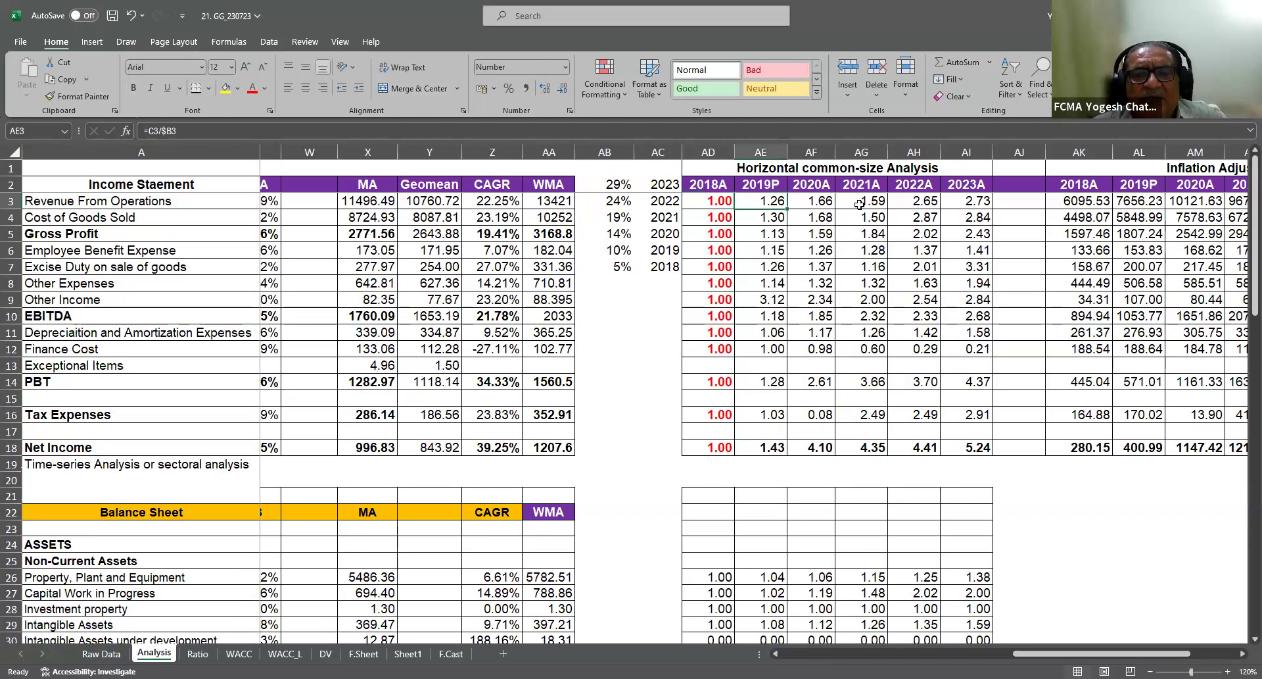
key(Right)
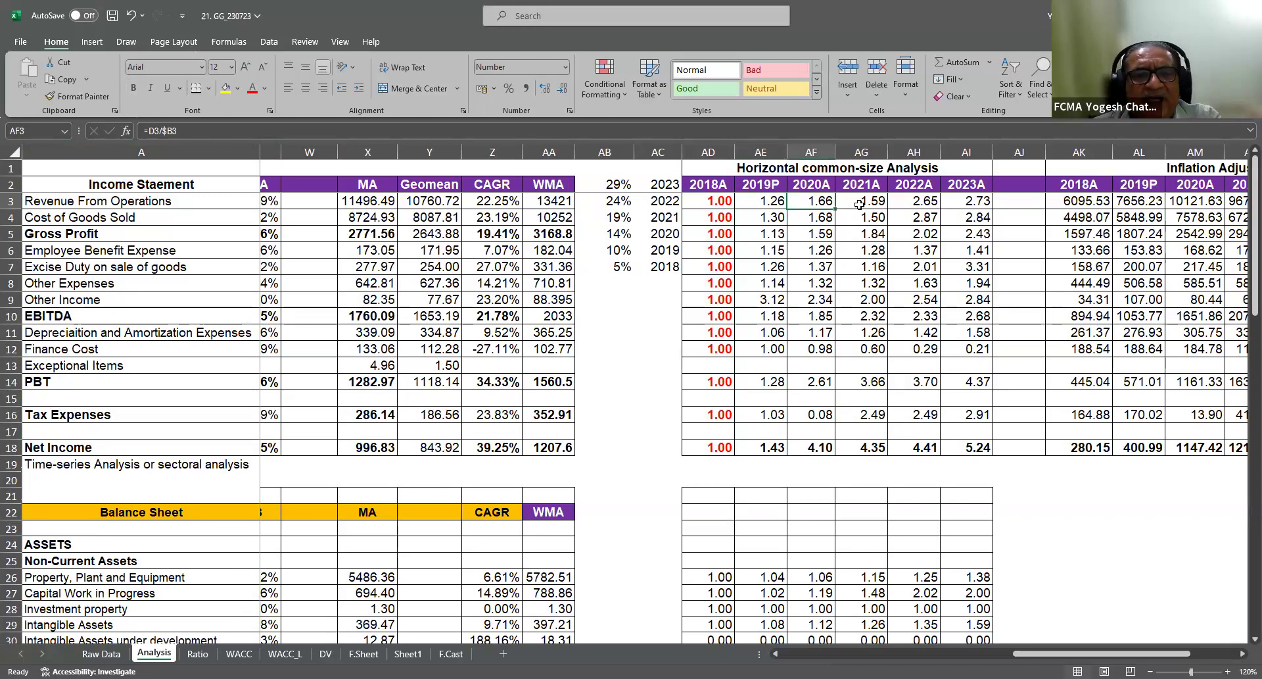
Make the 2018A and 2019A Revenue From Operations amounts (B3:C3) bold and red in the income statement
key(Left)
key(Left)
key(Left)
key(Left)
key(Left)
key(Left)
key(Left)
key(Left)
key(Left)
key(Left)
key(Left)
key(Left)
key(Left)
key(Left)
key(Left)
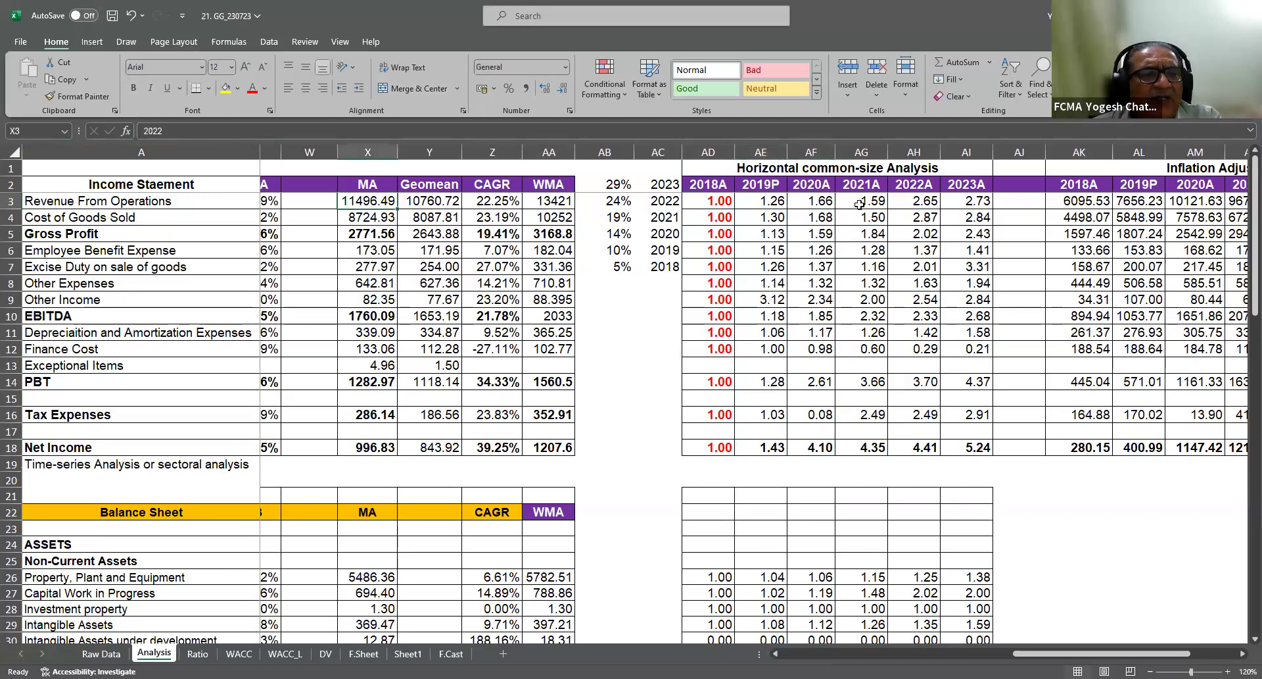
key(Left)
key(Left)
key(Left)
key(Left)
key(Left)
key(Left)
key(Left)
key(Left)
key(Left)
key(Left)
key(Left)
key(Left)
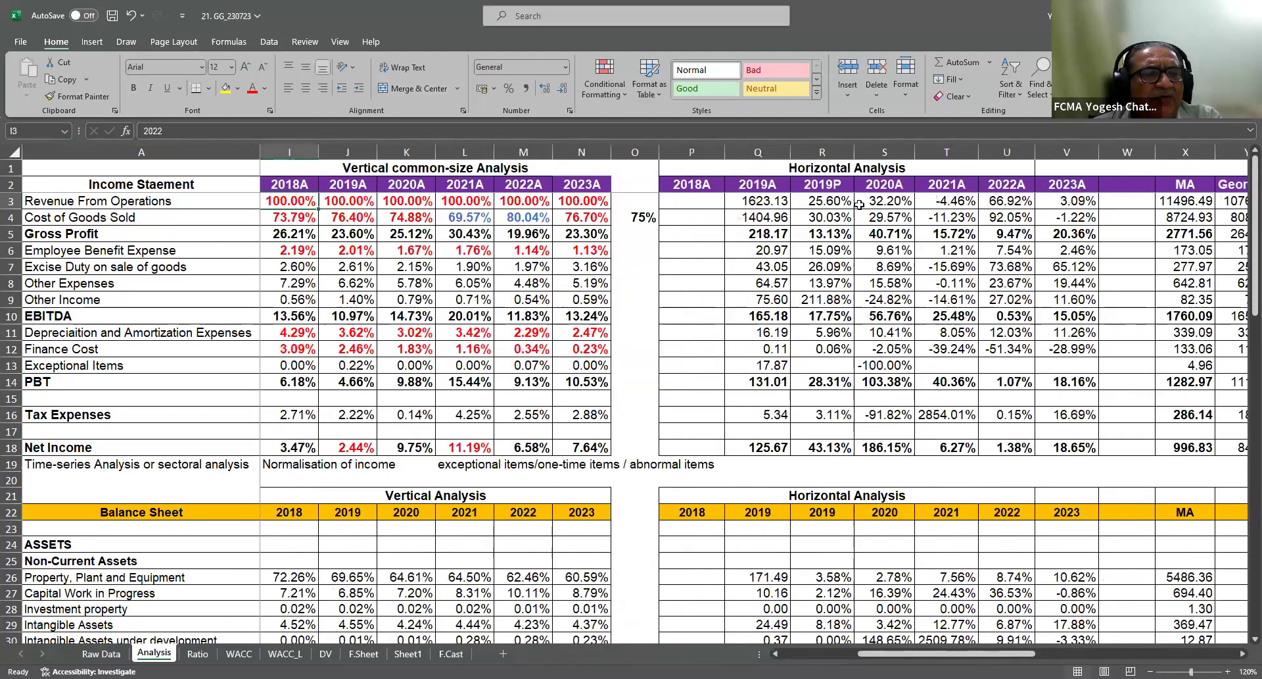
key(Left)
key(Left)
key(Left)
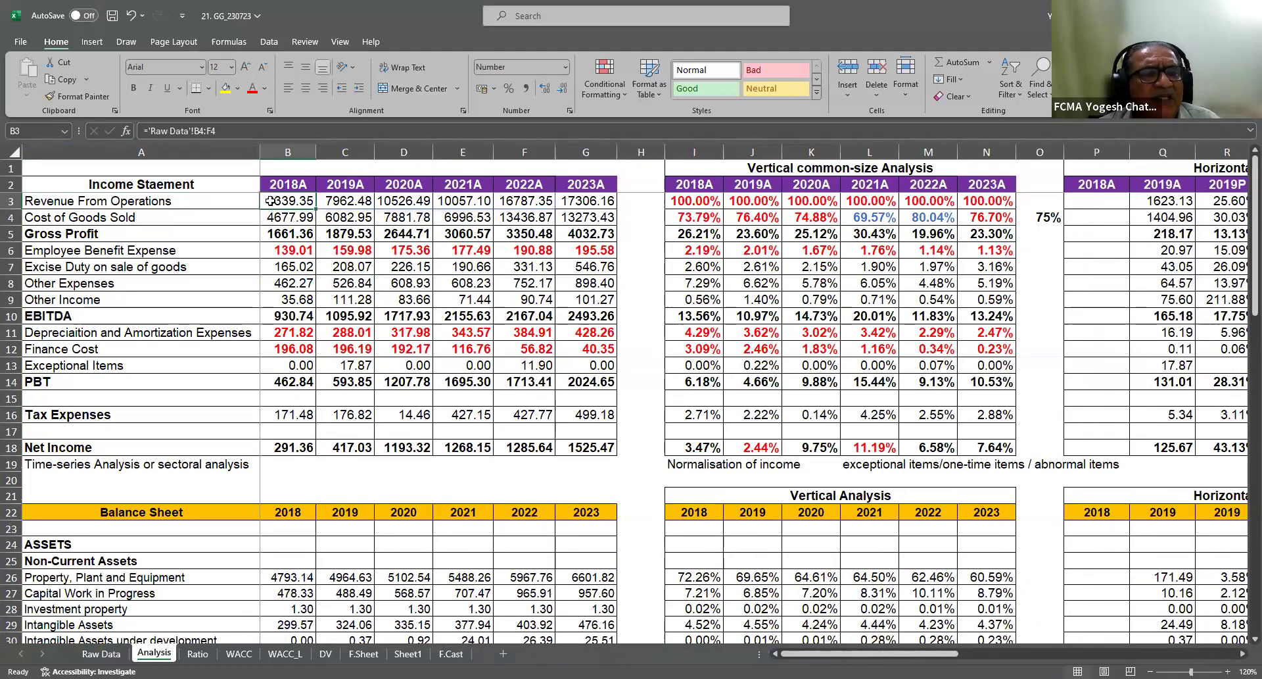
drag(294, 204, 329, 201)
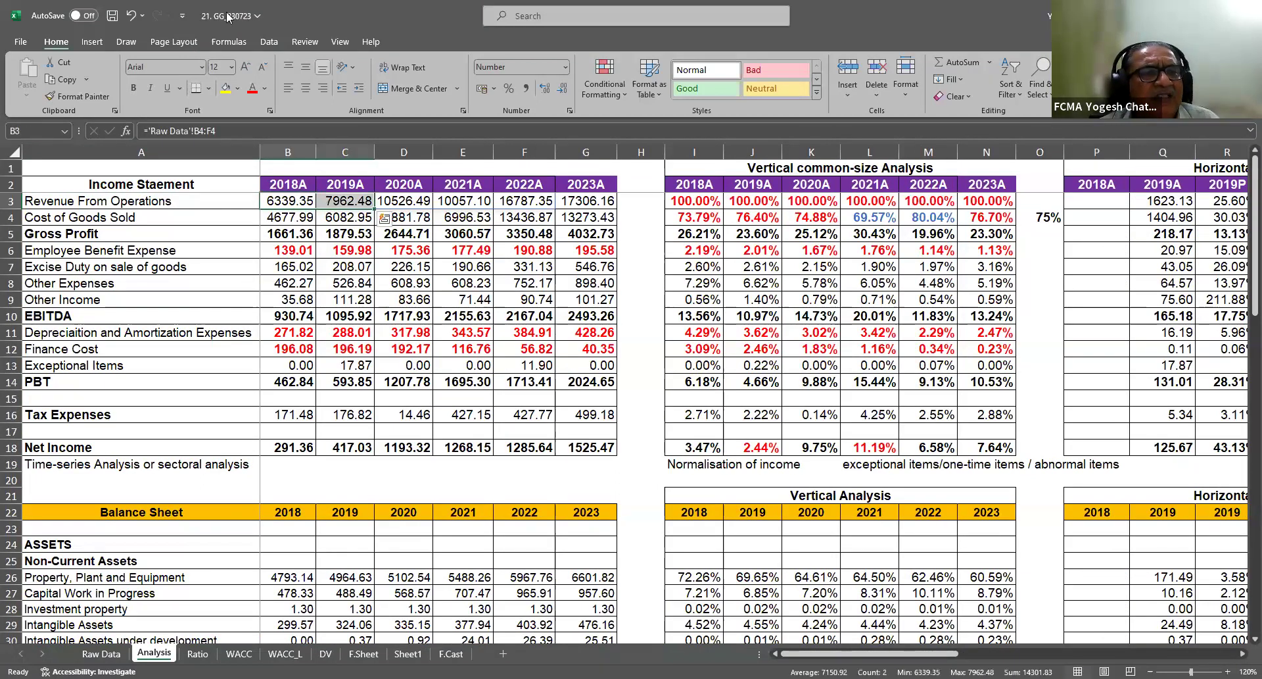
click(252, 87)
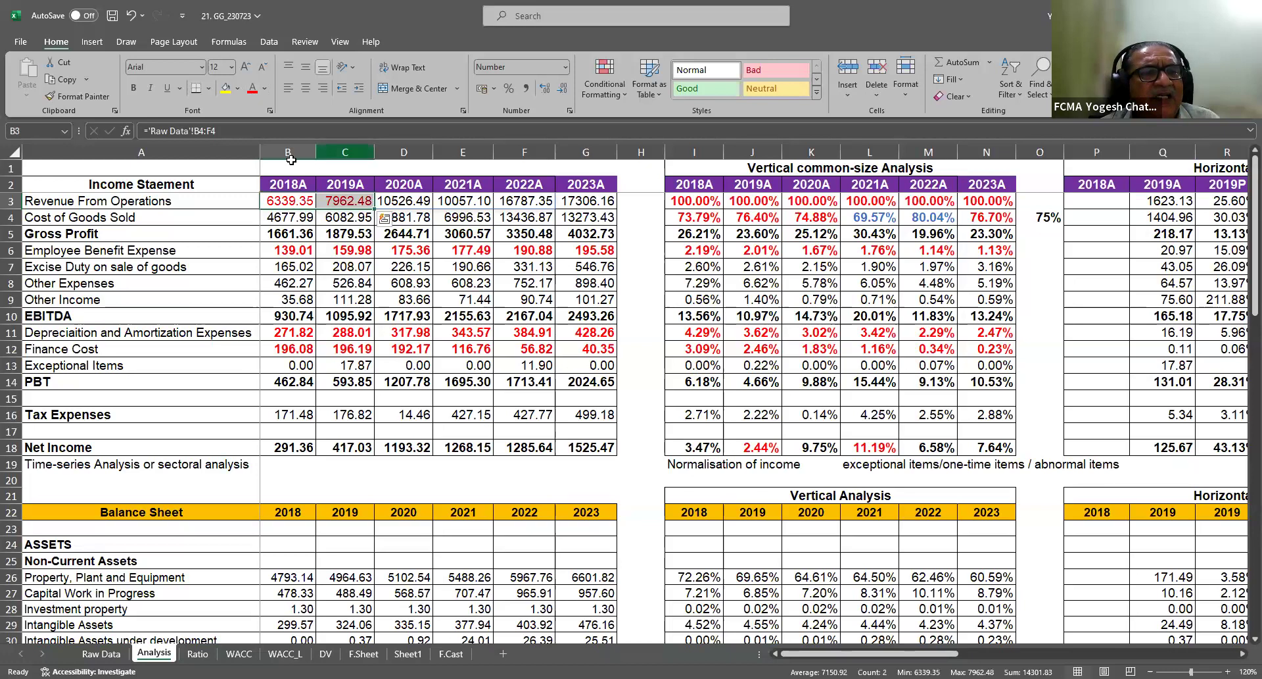
click(132, 88)
Make the 2019P Revenue From Operations index (AE3) bold and red in the horizontal common-size analysis
click(341, 202)
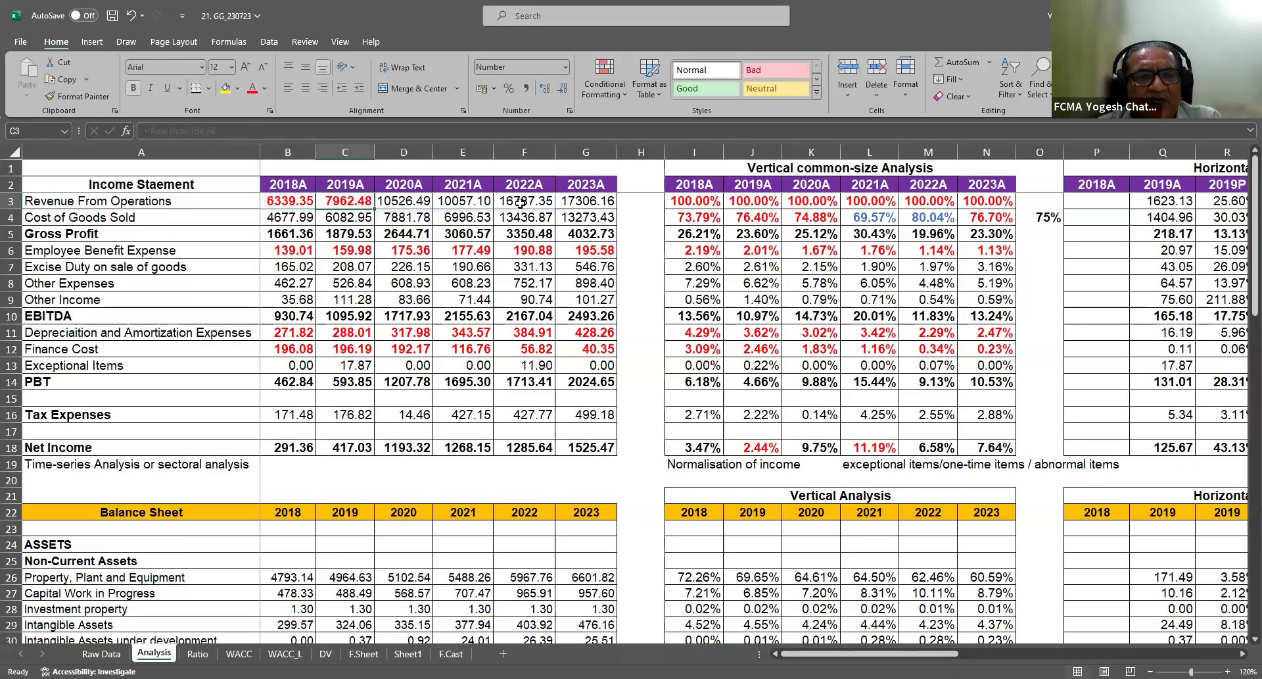
key(Right)
key(Right)
key(Right)
key(Right)
key(Right)
key(Right)
key(Right)
key(Right)
key(Right)
key(Right)
key(Right)
key(Right)
key(Right)
key(Right)
key(Right)
key(Right)
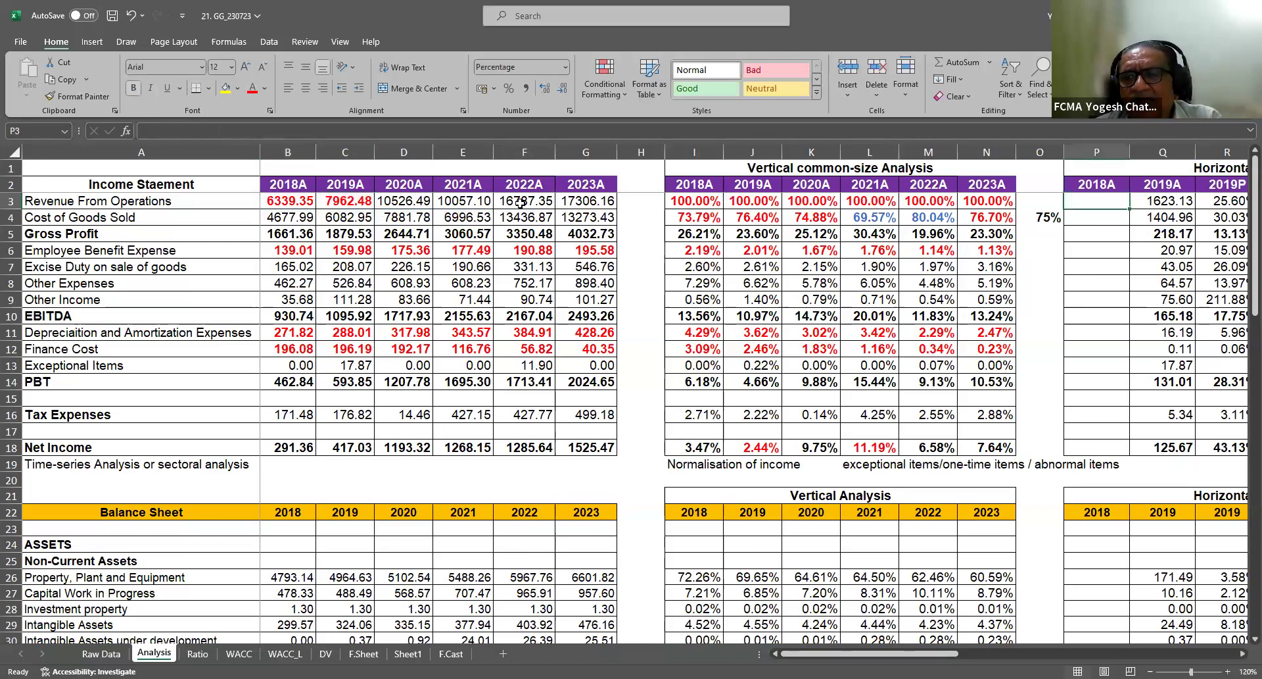
key(Right)
key(Right)
key(Right)
key(Right)
key(Right)
key(Right)
key(Right)
key(Right)
key(Right)
key(Right)
key(Right)
key(Right)
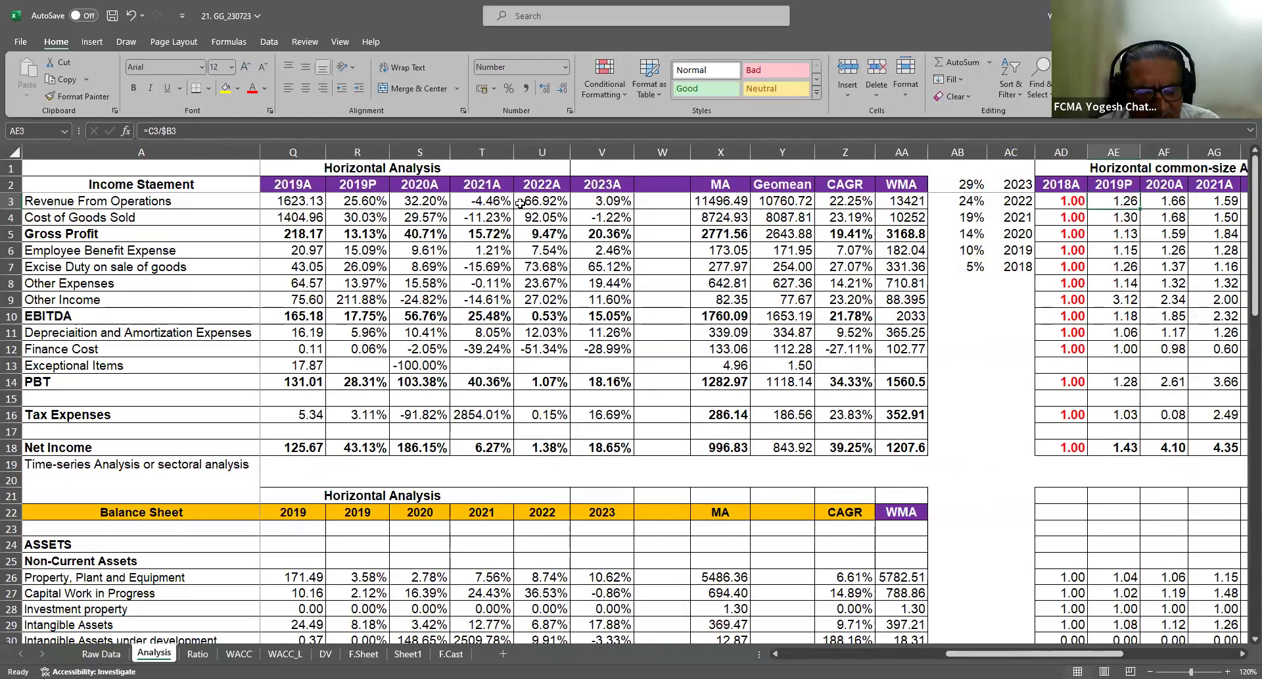
key(ctrl+b)
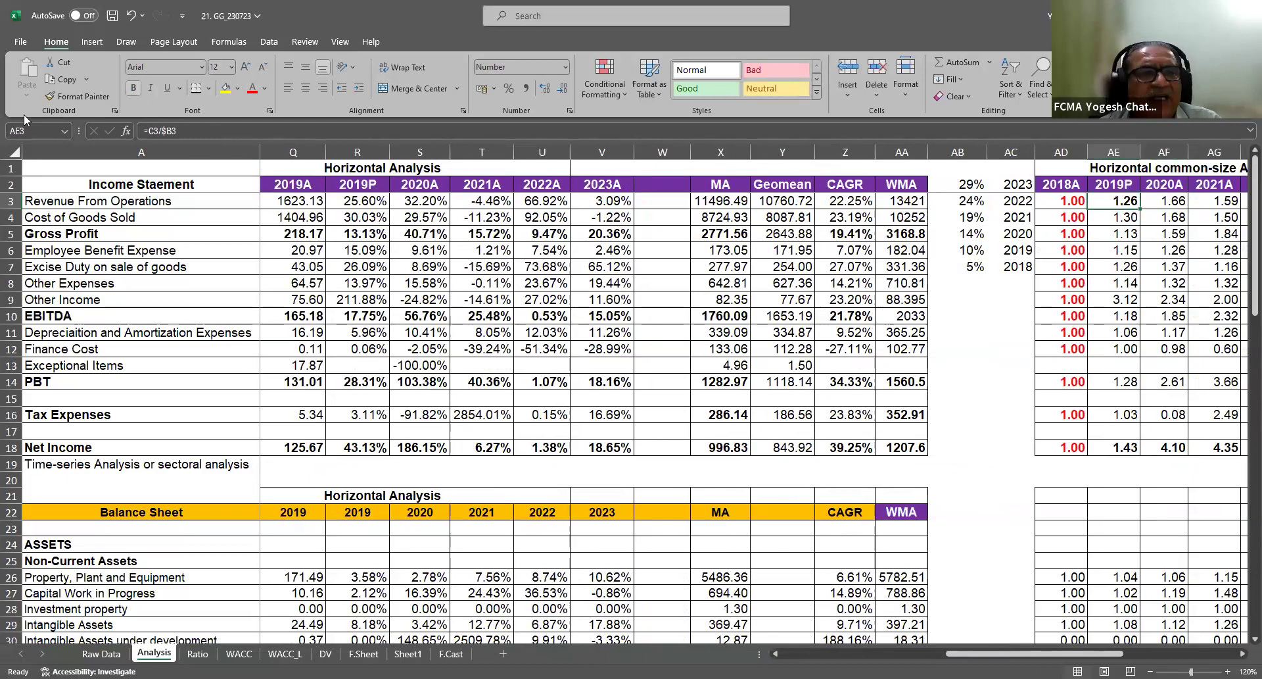
click(251, 87)
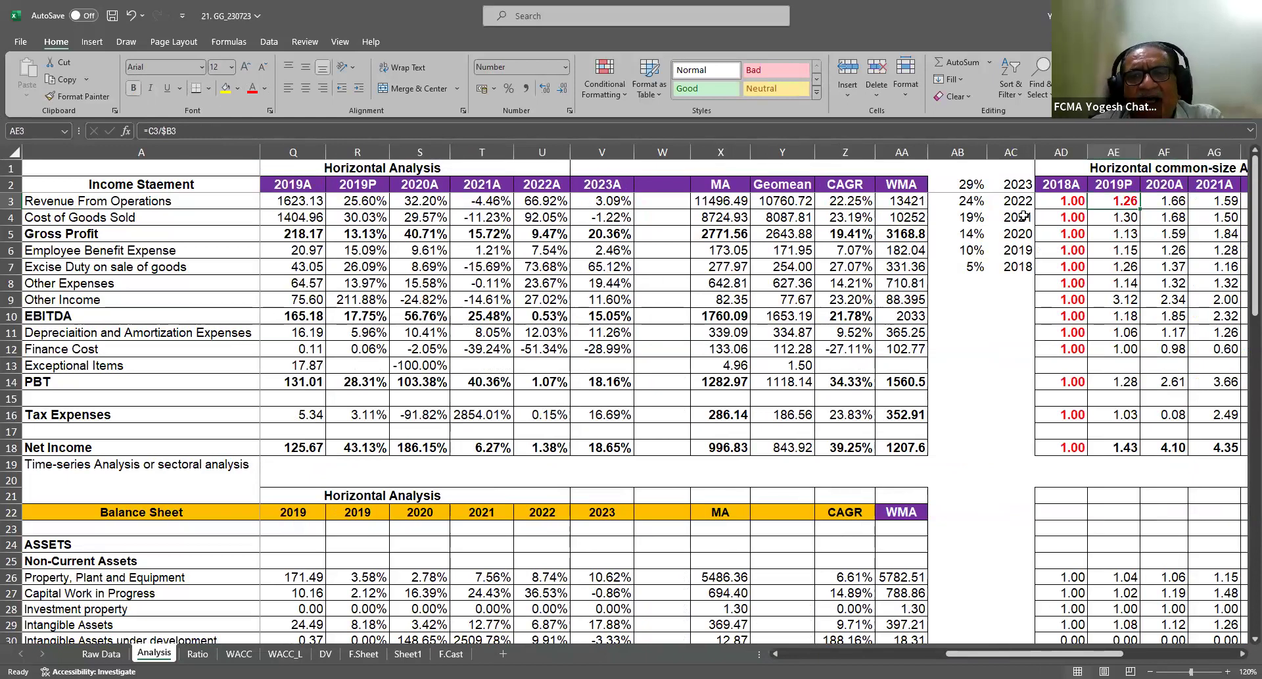
Examine the Revenue From Operations index values across the years and the 2019P Cost of Goods Sold index formula (AE4)
click(1162, 202)
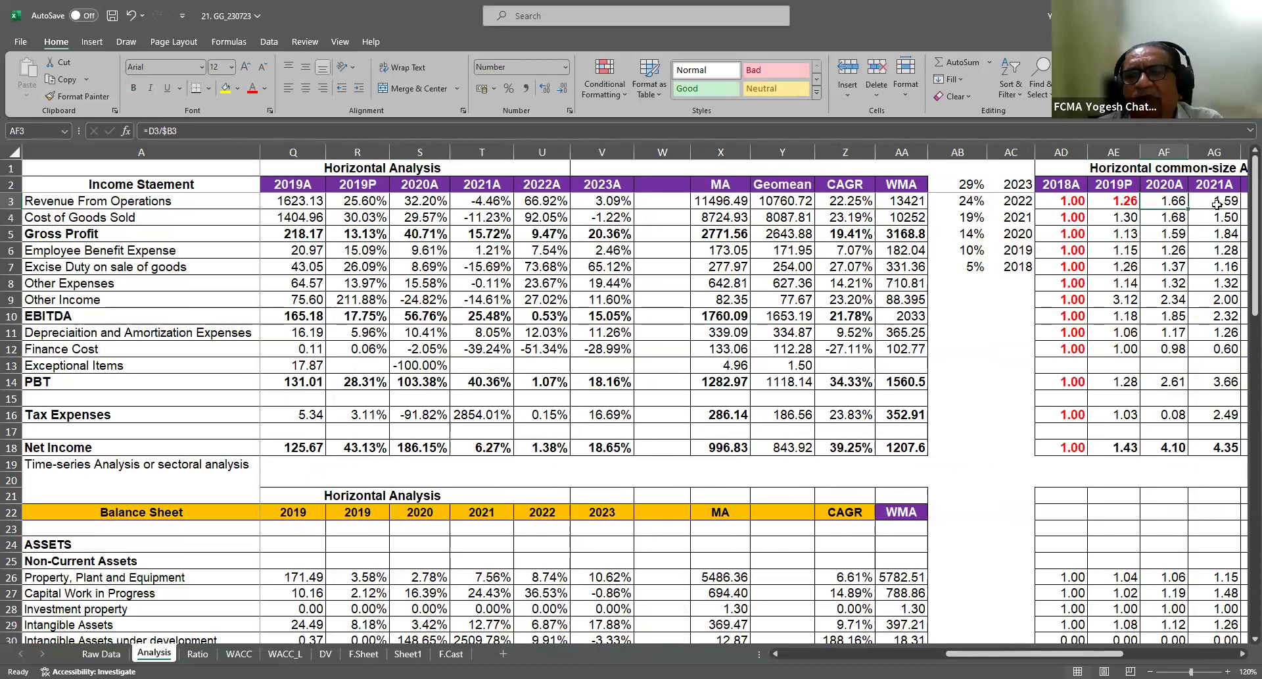
key(Right)
key(Right)
key(Right)
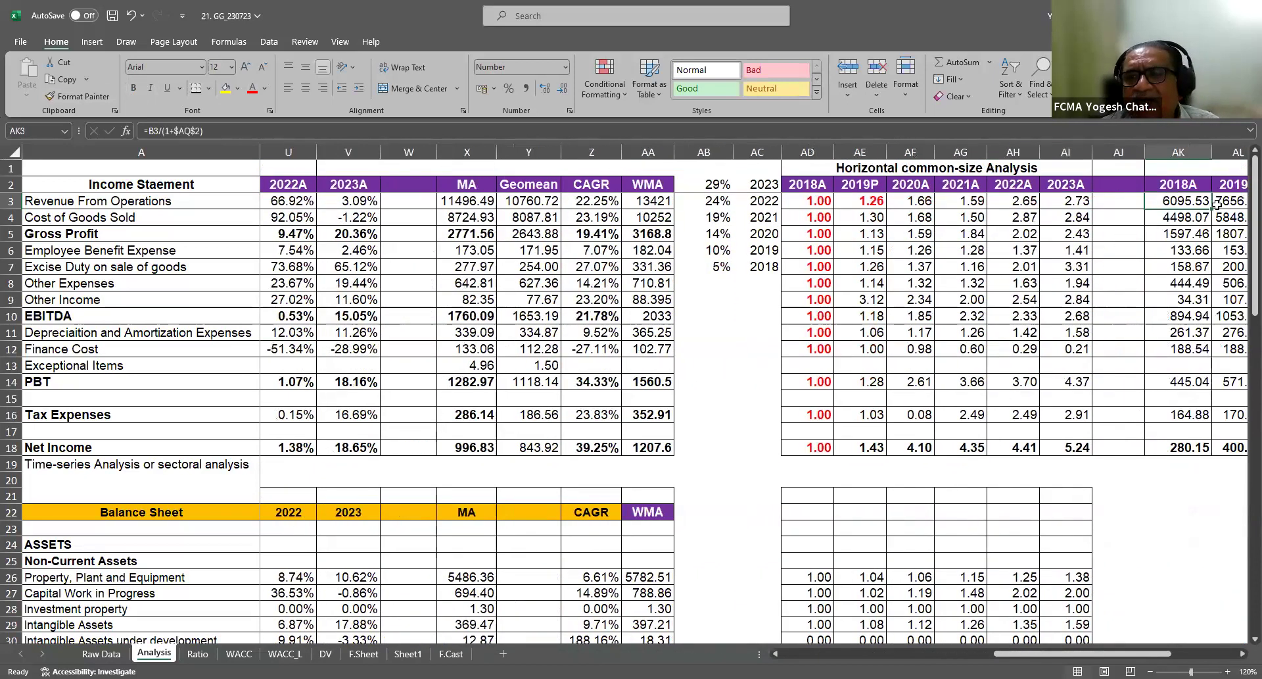
key(Left)
key(Left)
key(Left)
key(Left)
key(Left)
key(Right)
key(Right)
key(Left)
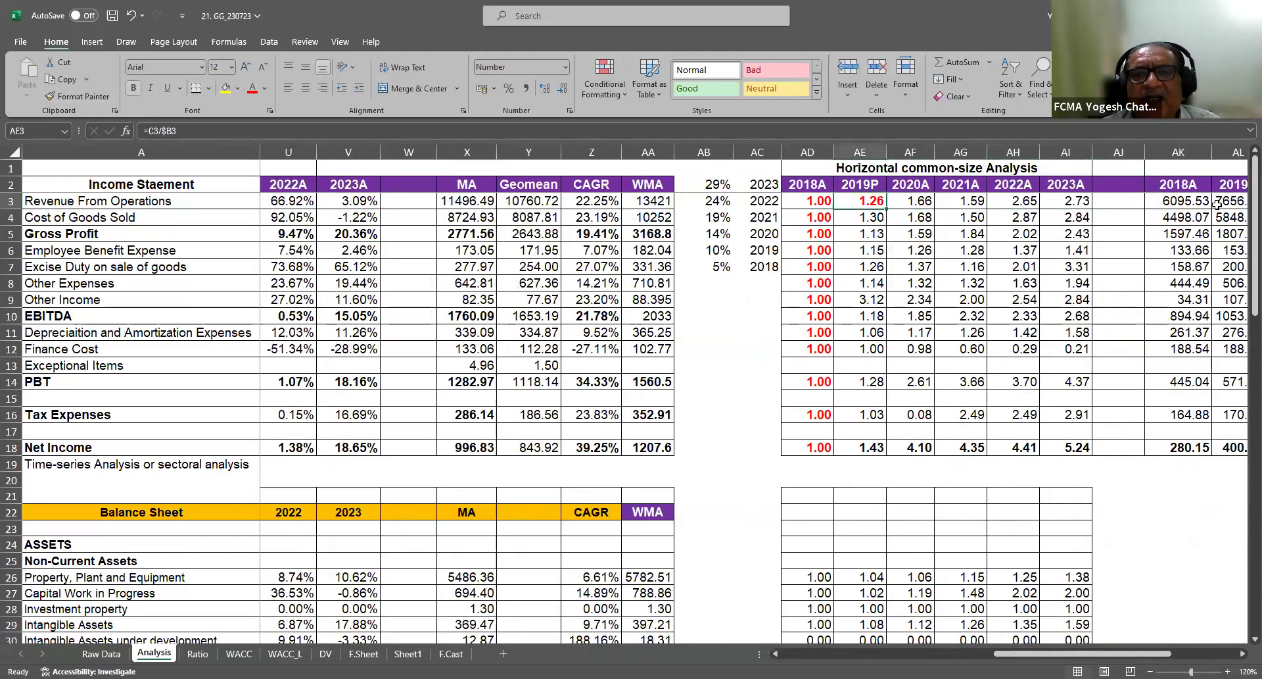
key(Down)
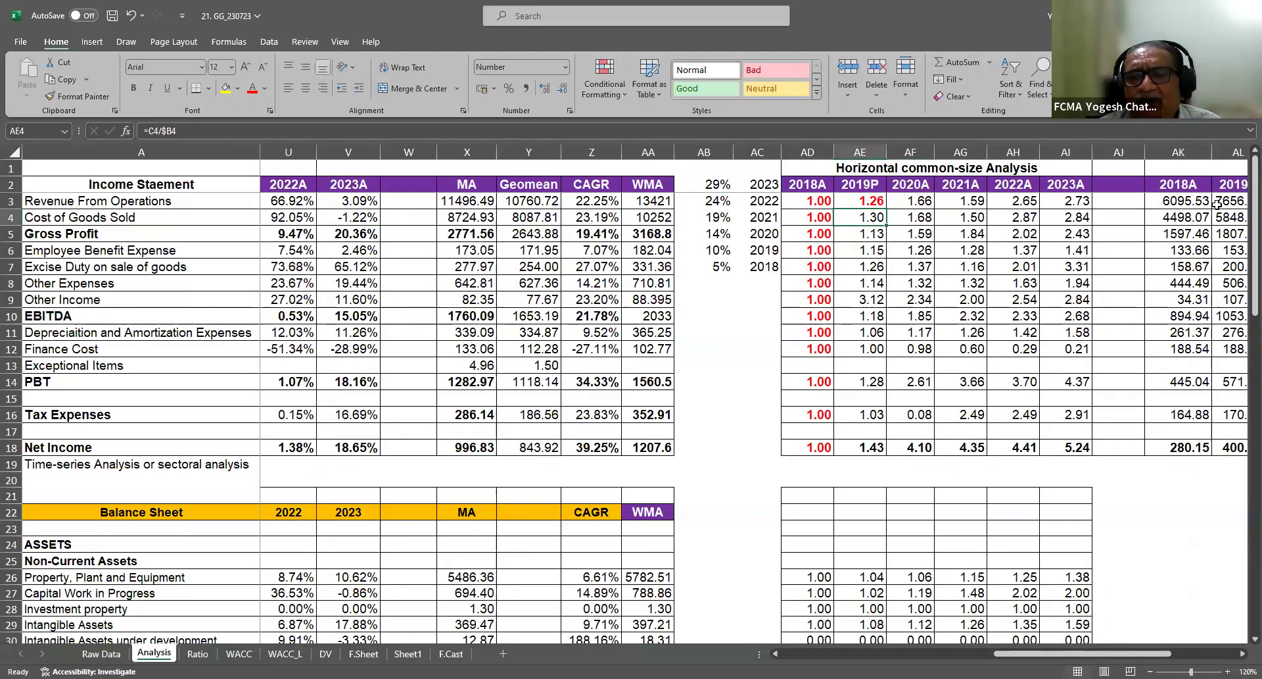
Make the Other Financial Assets index values under Non-Current Assets for 2018A to 2023A (AD36:AI36) bold and red
scroll(929, 330, down, 1)
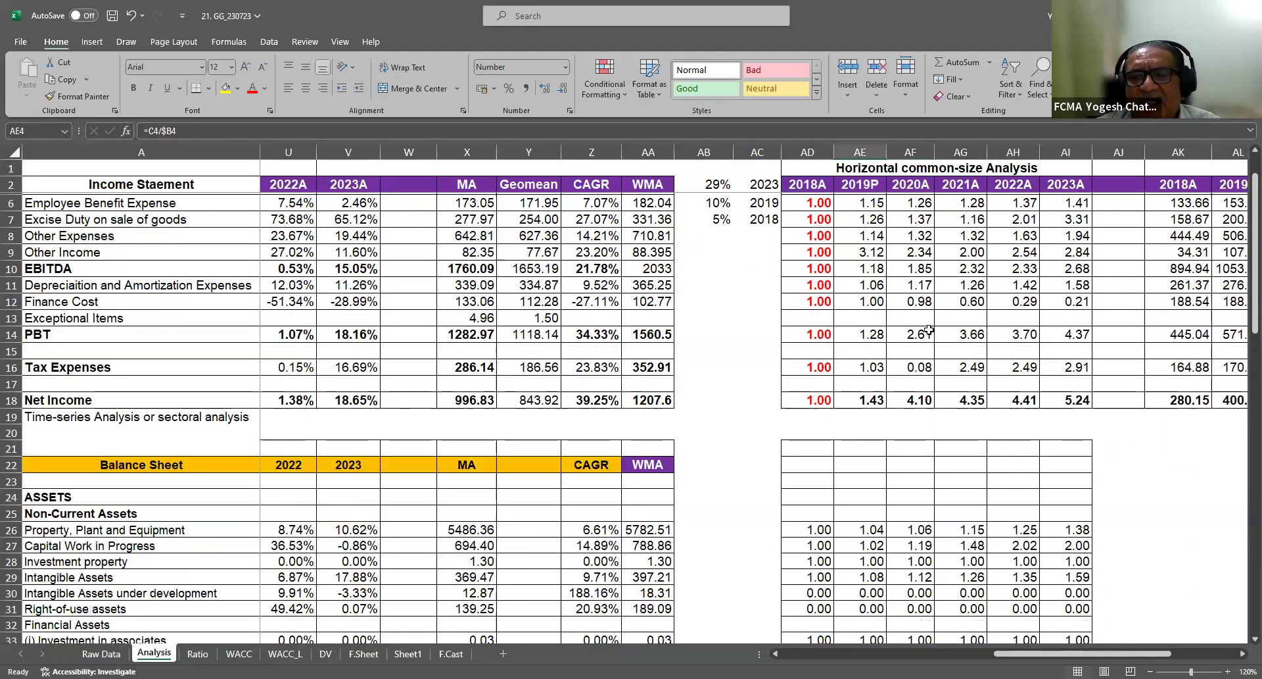
scroll(927, 332, down, 6)
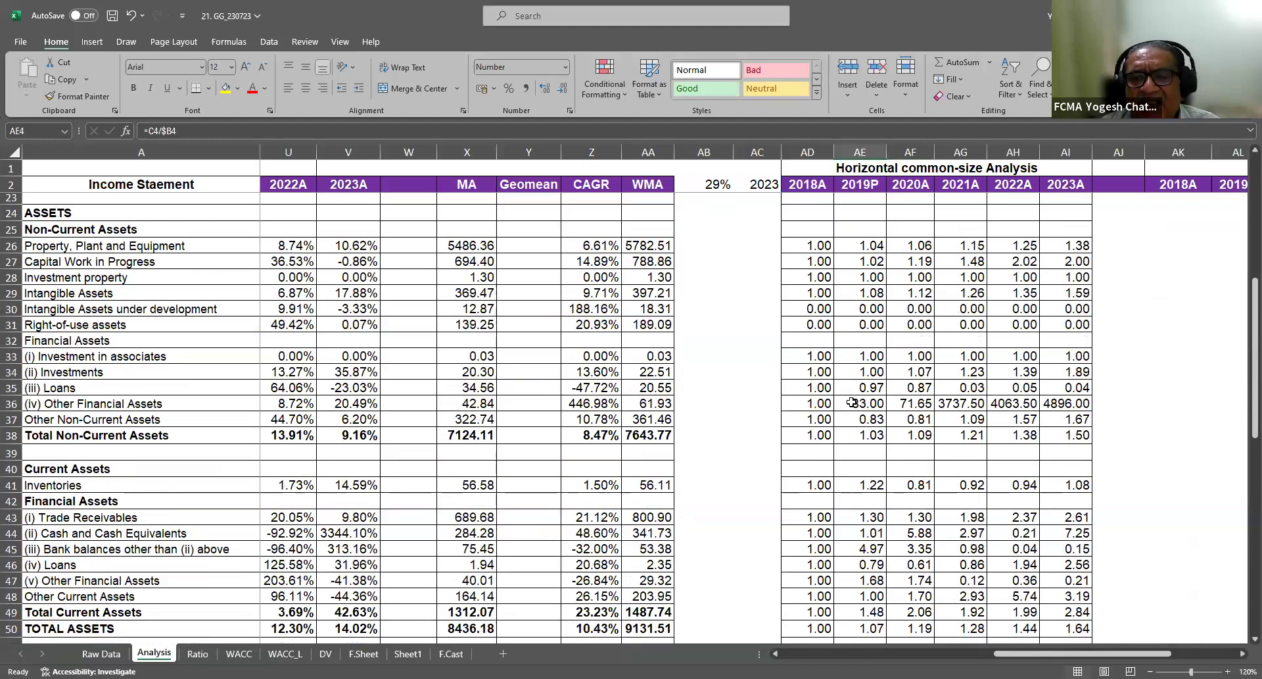
drag(827, 402, 1070, 404)
click(253, 89)
click(133, 88)
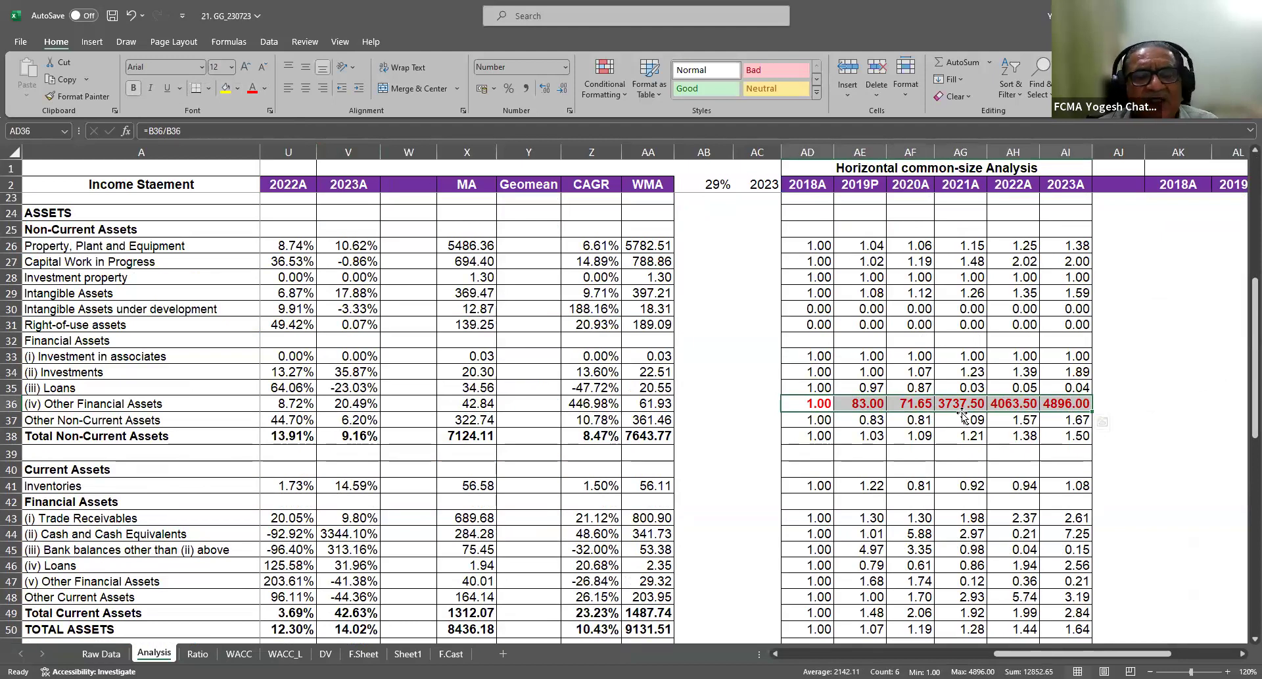
click(1018, 406)
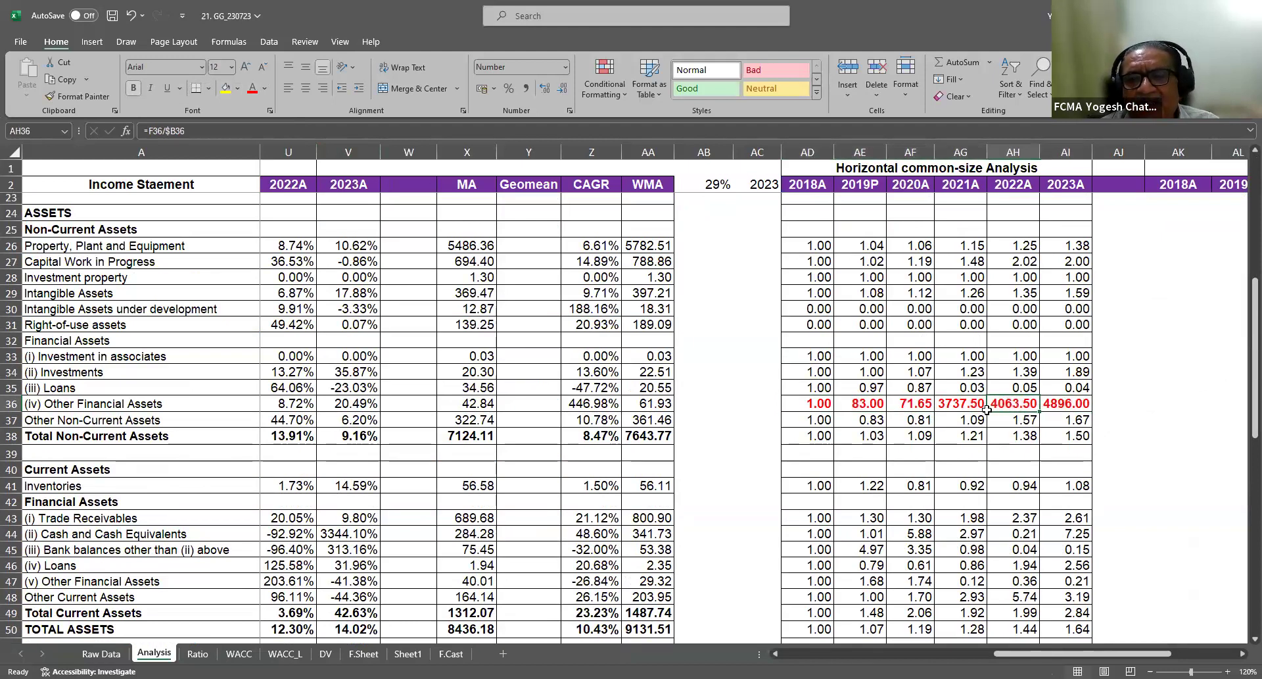
Review the remaining horizontal common-size index values for current assets, equity and liabilities, and return to the income statement
scroll(935, 385, down, 3)
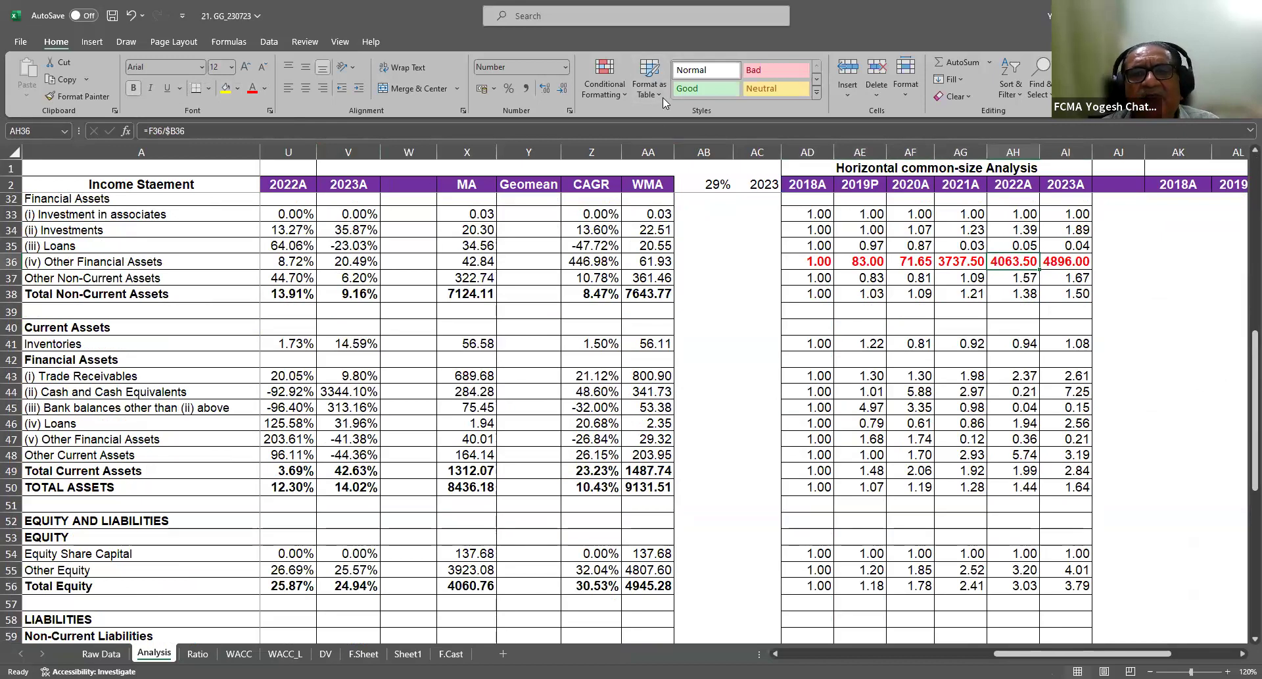
scroll(977, 412, down, 5)
scroll(977, 412, down, 5)
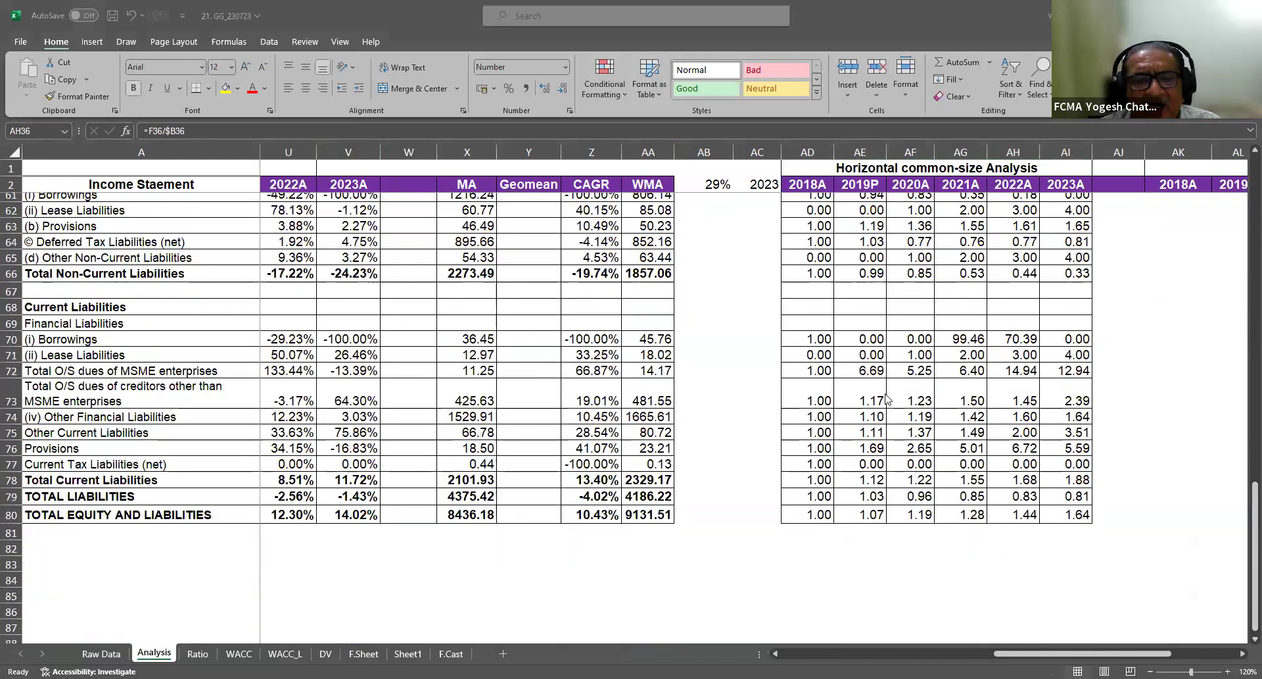
scroll(894, 400, up, 20)
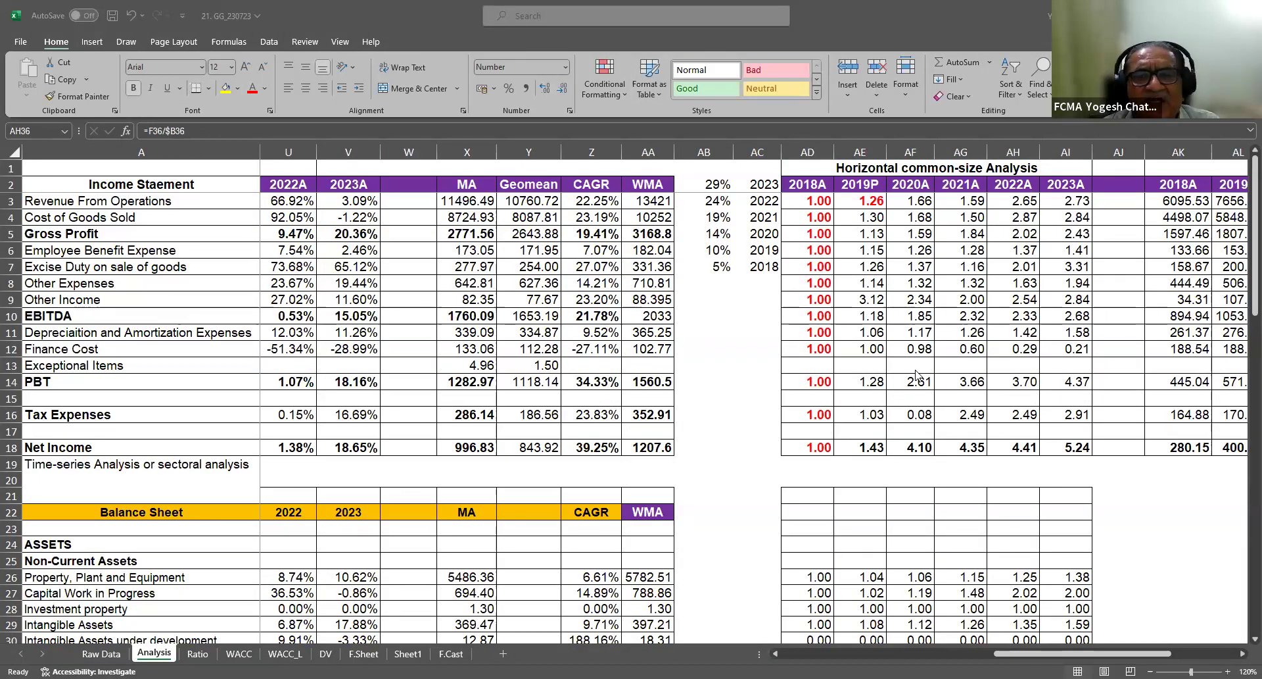
Colour the 2019 absolute and percentage changes of the income statement's Horizontal Analysis (Q3:R18) red
click(853, 168)
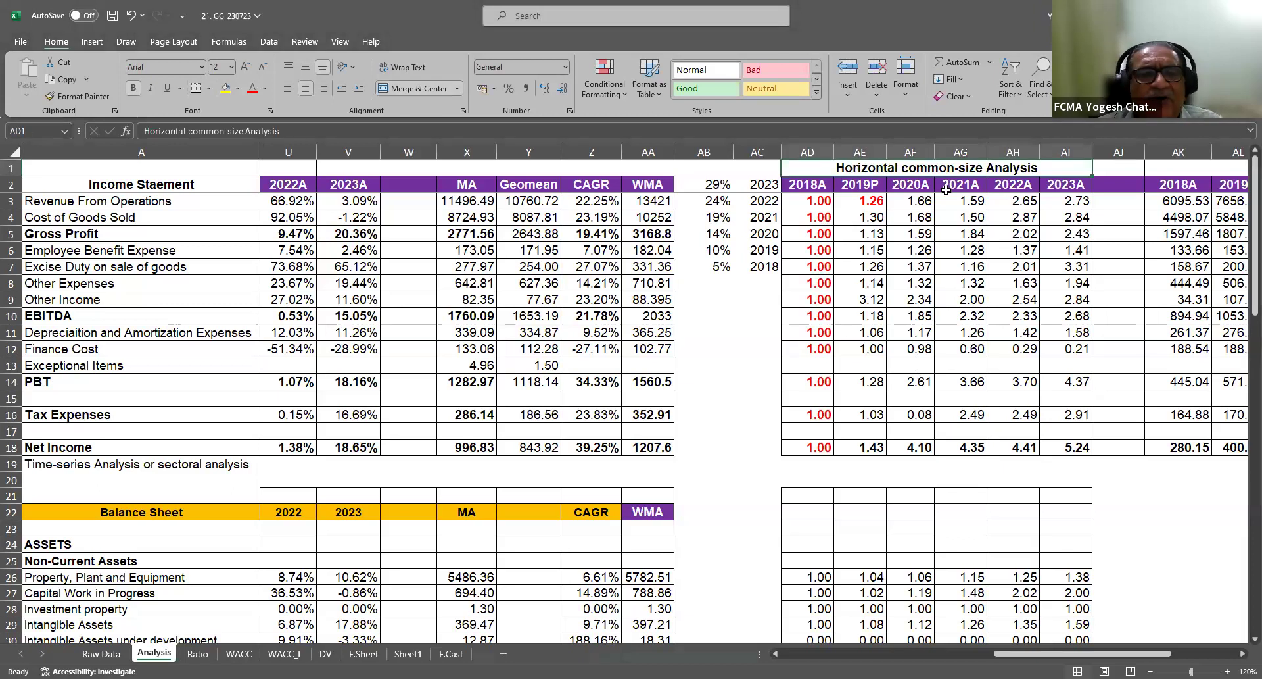
key(ctrl+Home)
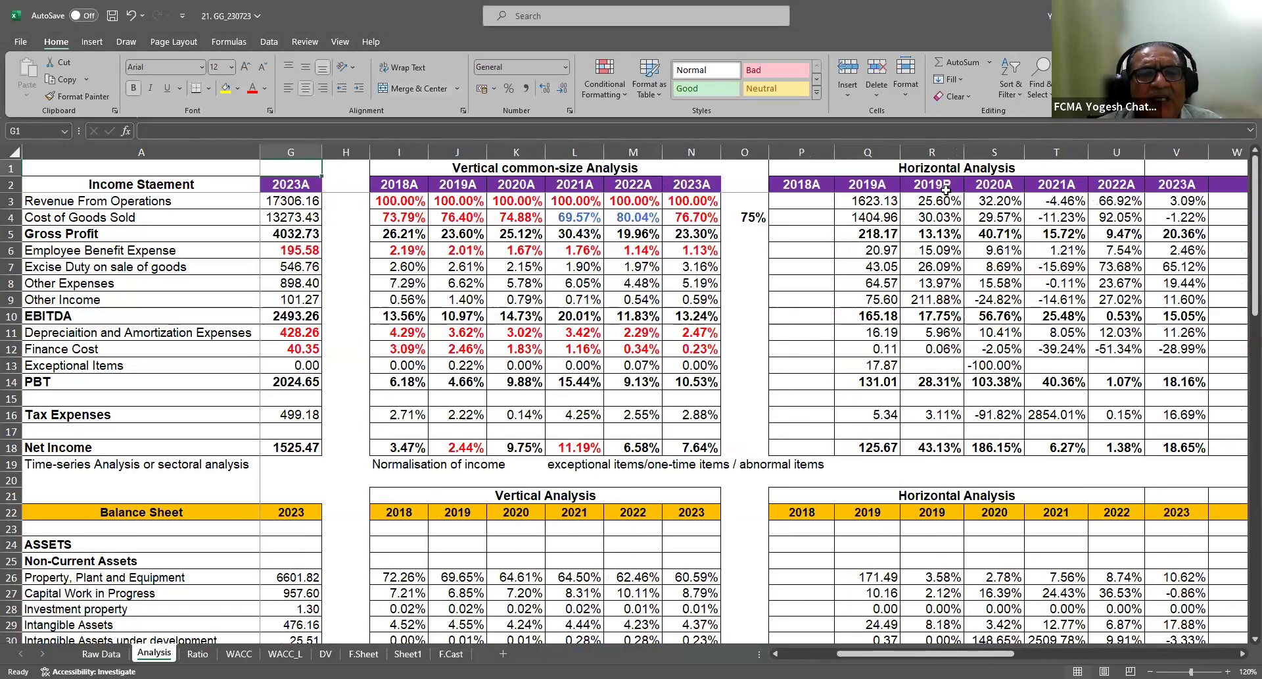
key(Home)
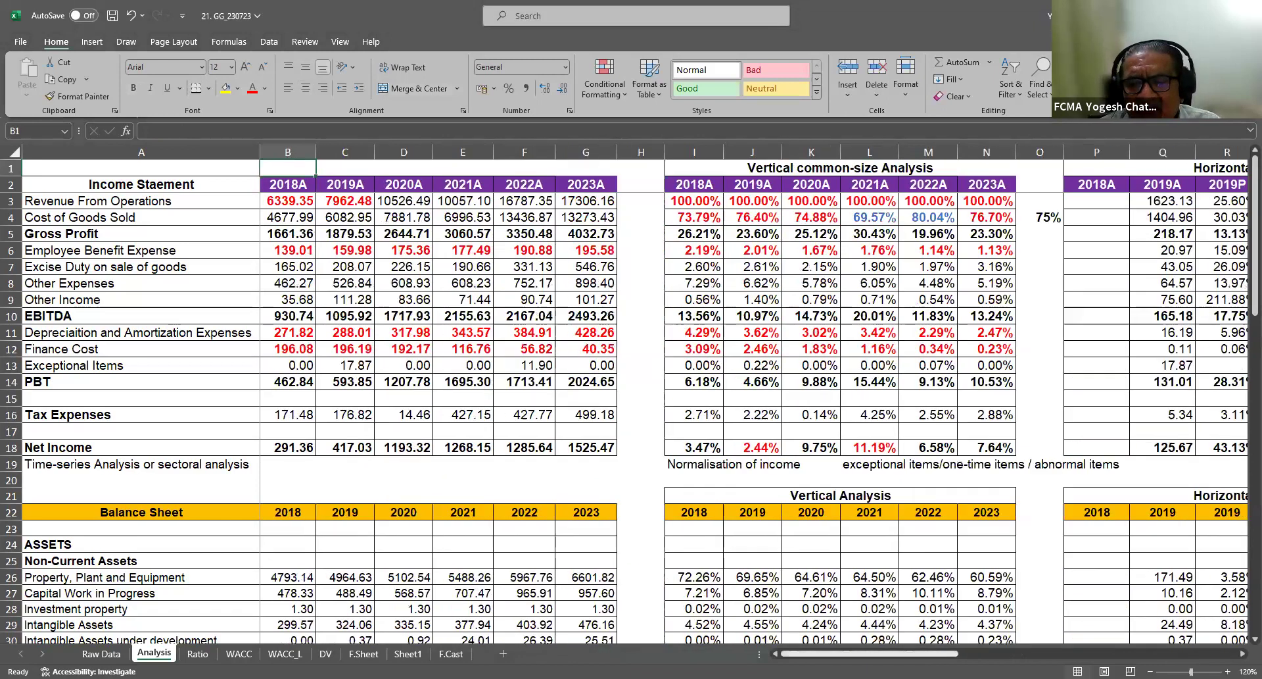
scroll(778, 167, right, 5)
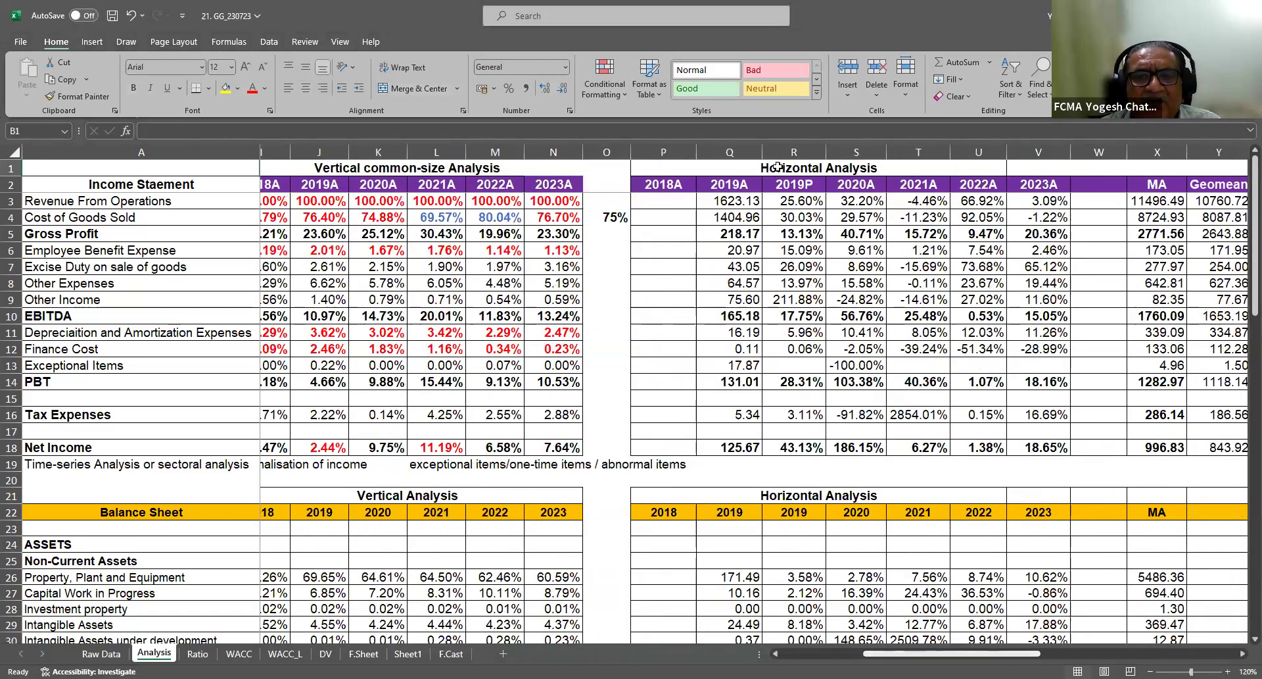
click(777, 167)
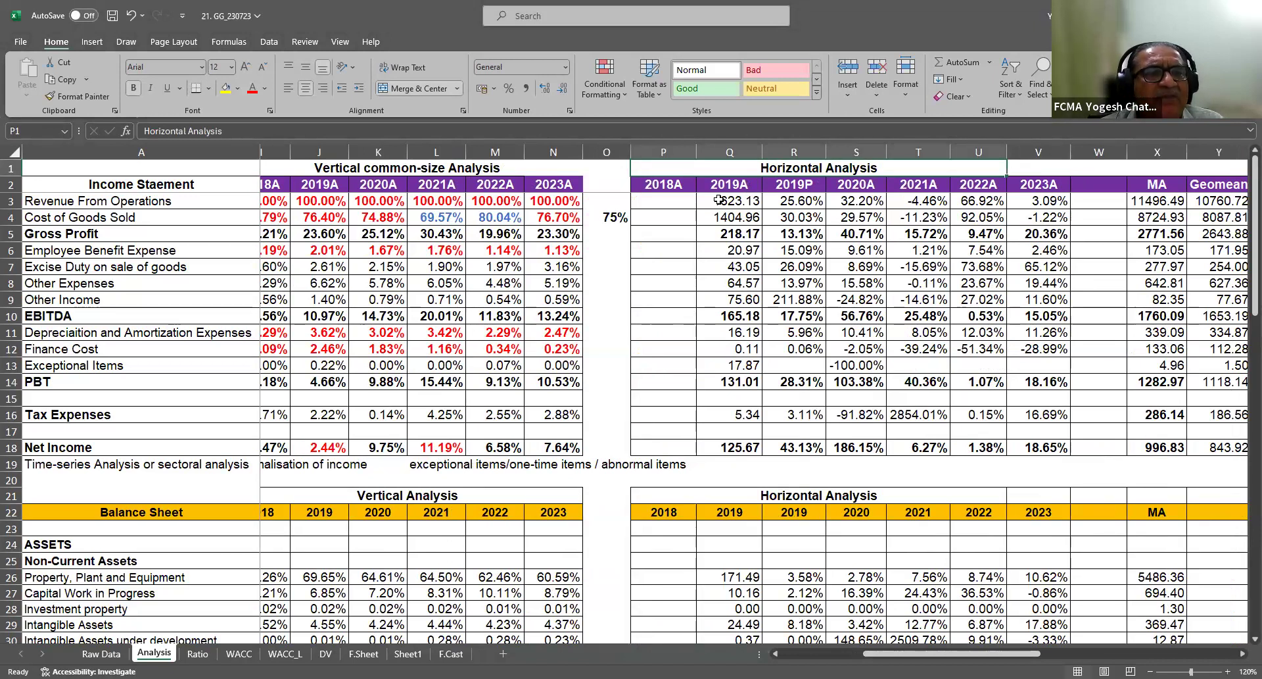
drag(720, 200, 801, 435)
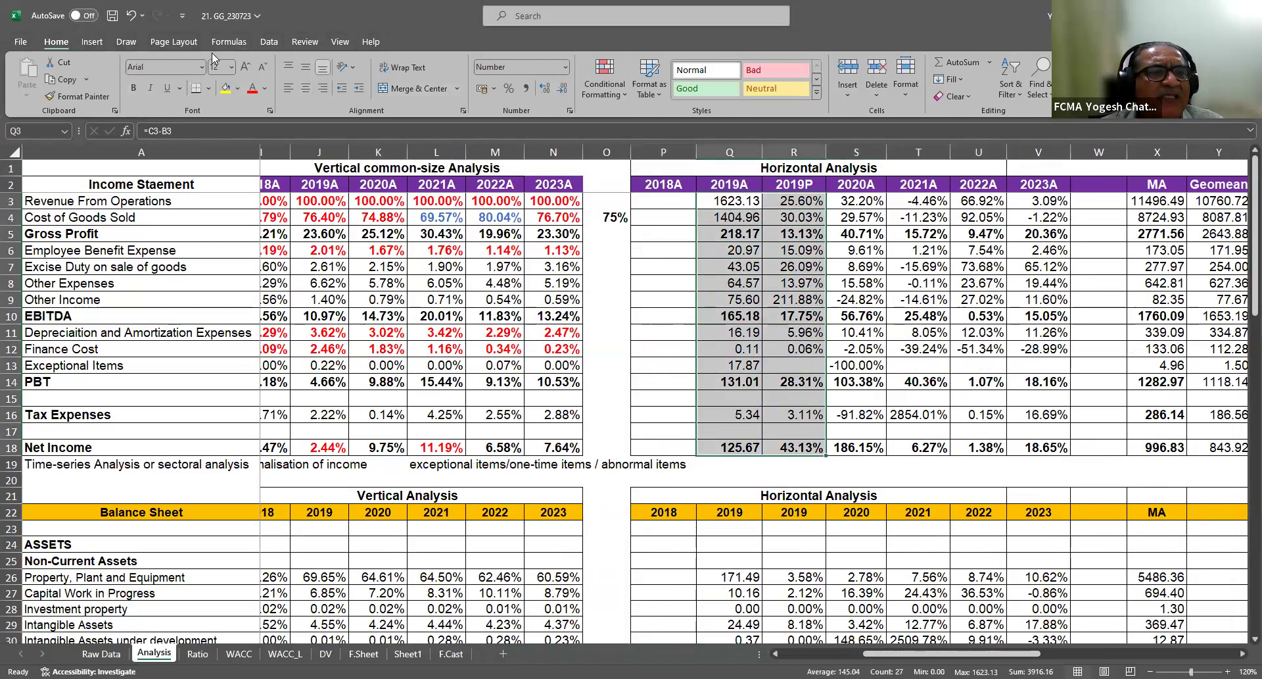
click(247, 91)
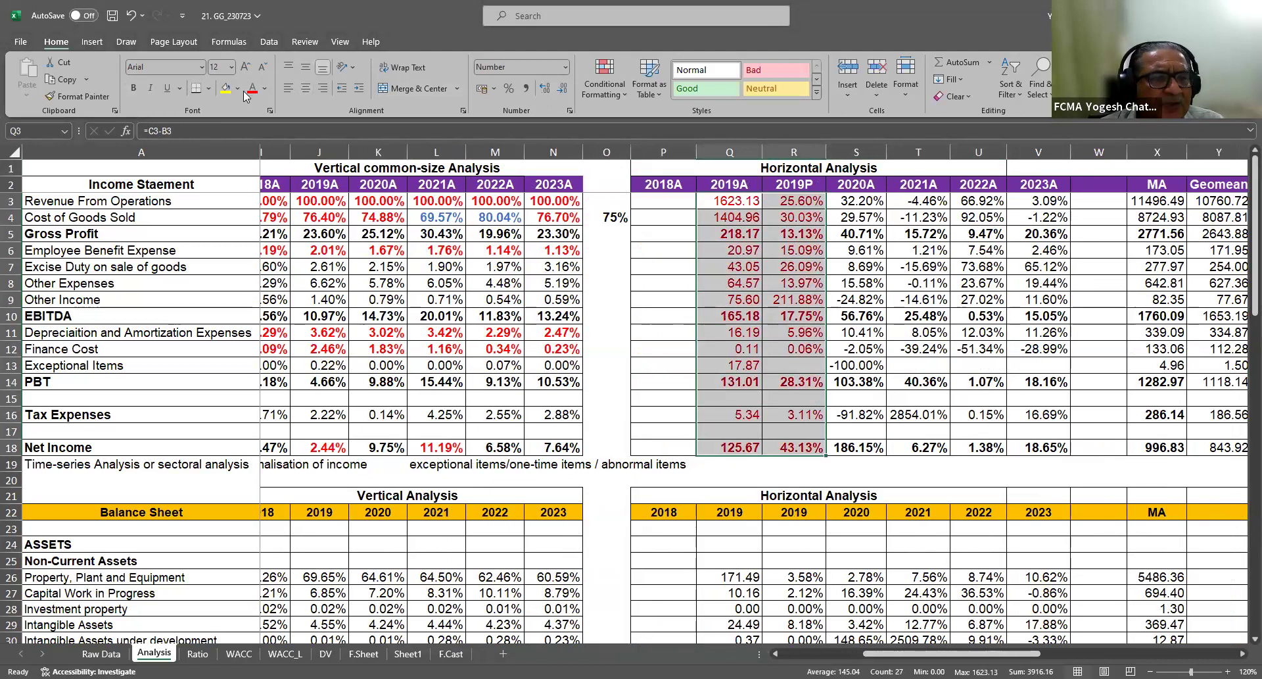
Trace the 2019A Revenue From Operations change (Q3) to the 2018A and 2019A revenue in B3 and C3, and make Q3 bold
click(720, 200)
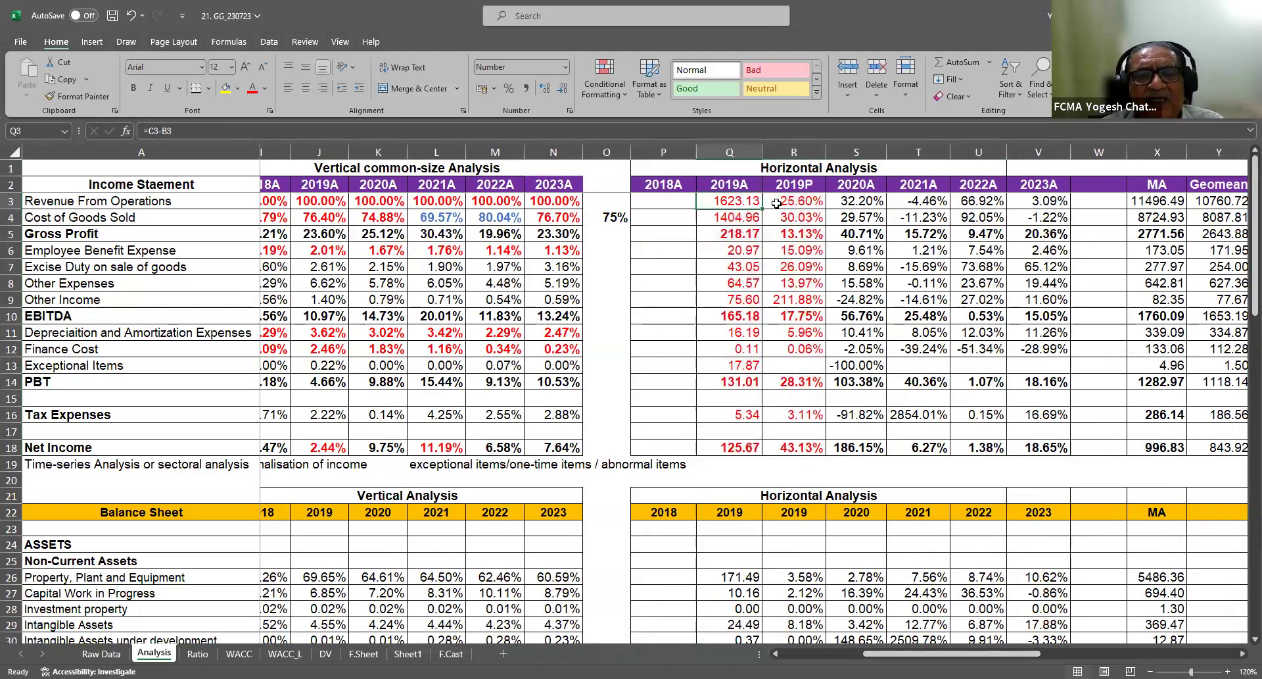
key(Left)
key(Left)
key(Left)
key(Left)
key(Left)
key(Left)
key(Left)
key(Left)
key(Left)
key(Left)
key(Left)
key(Left)
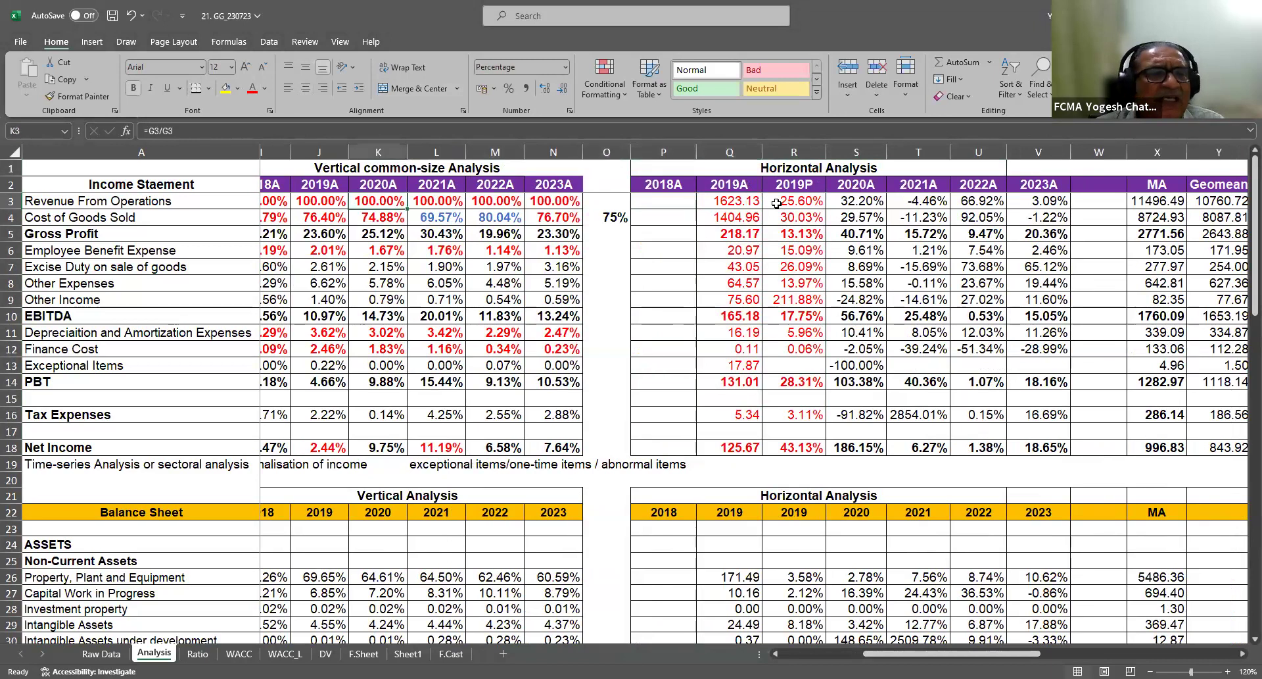
key(Left)
key(Left)
key(Left)
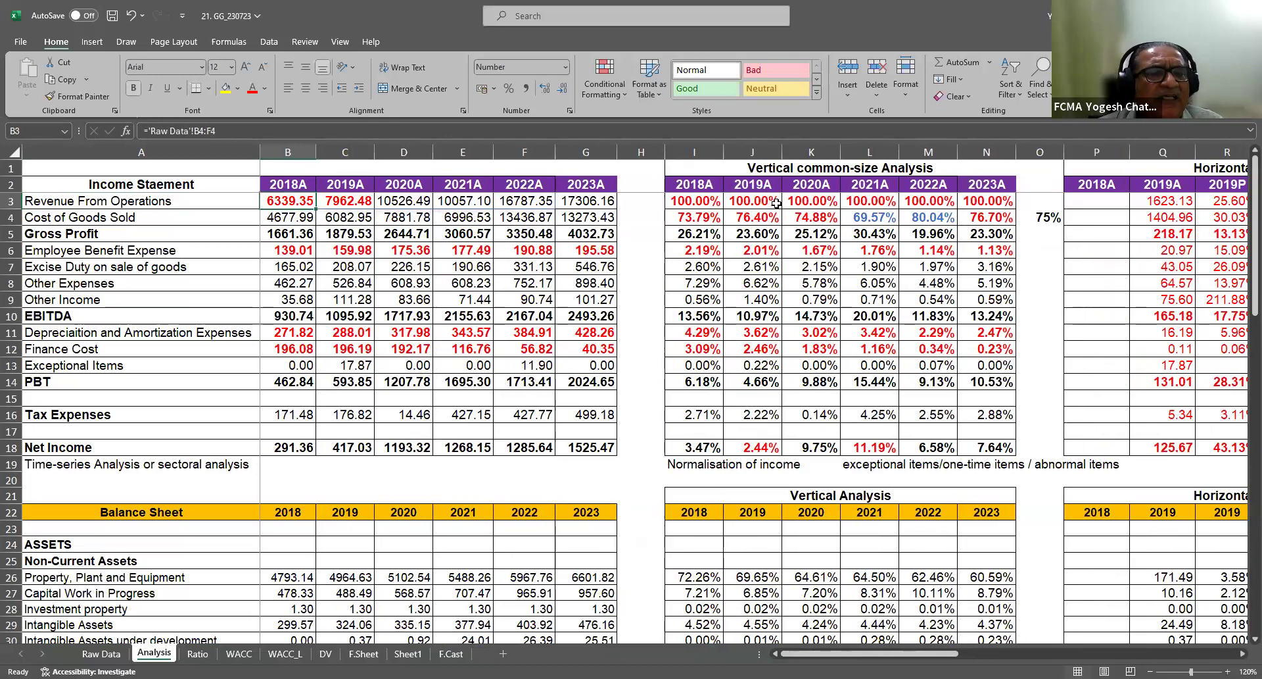
key(Right)
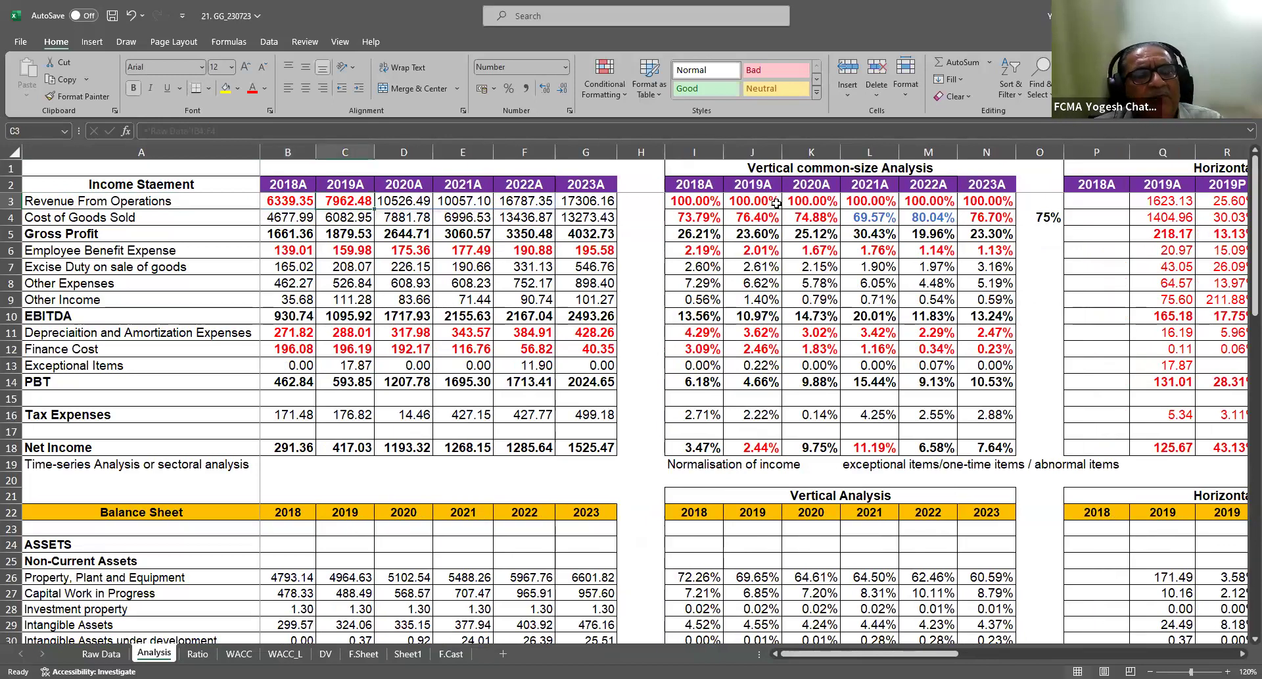
key(Right)
key(Right)
key(Right)
key(Right)
key(Right)
key(Right)
key(Right)
key(Right)
key(Right)
key(Right)
key(Right)
key(Right)
key(Right)
key(Right)
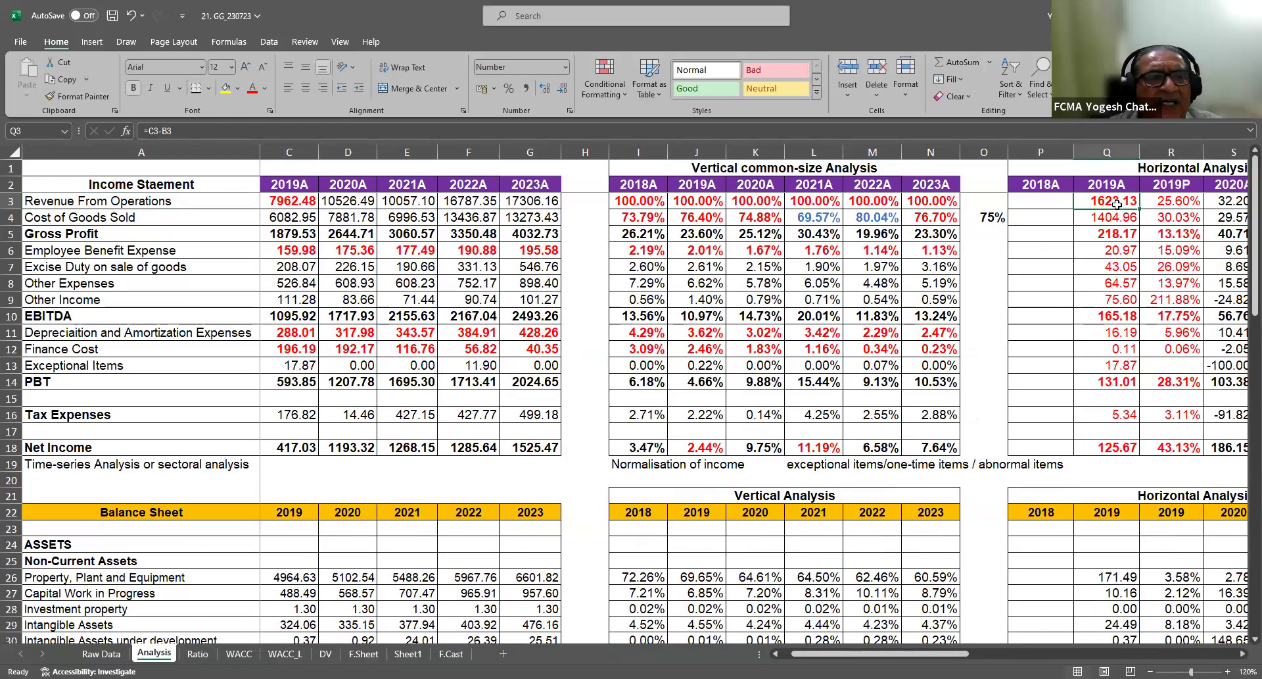
Examine the 2019P revenue growth formula (R3) and the 2019 changes of the remaining income statement items and the balance sheet
click(1161, 203)
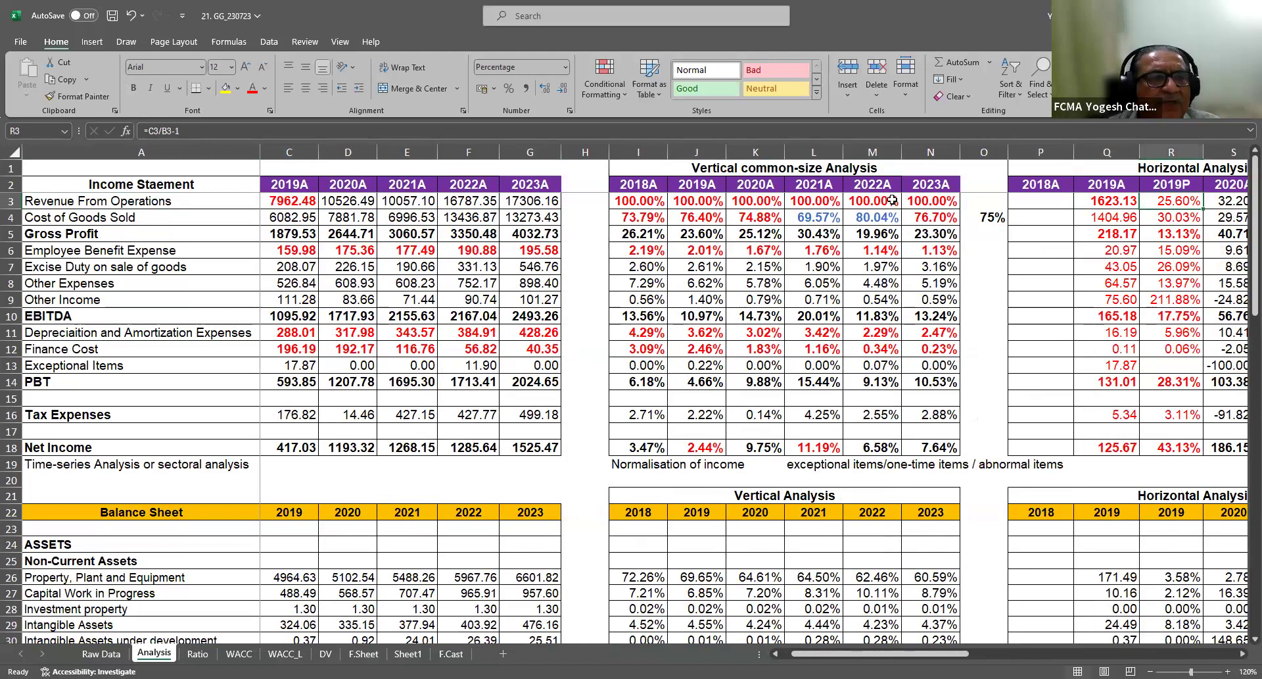
drag(1114, 217, 1174, 217)
drag(1177, 316, 1171, 450)
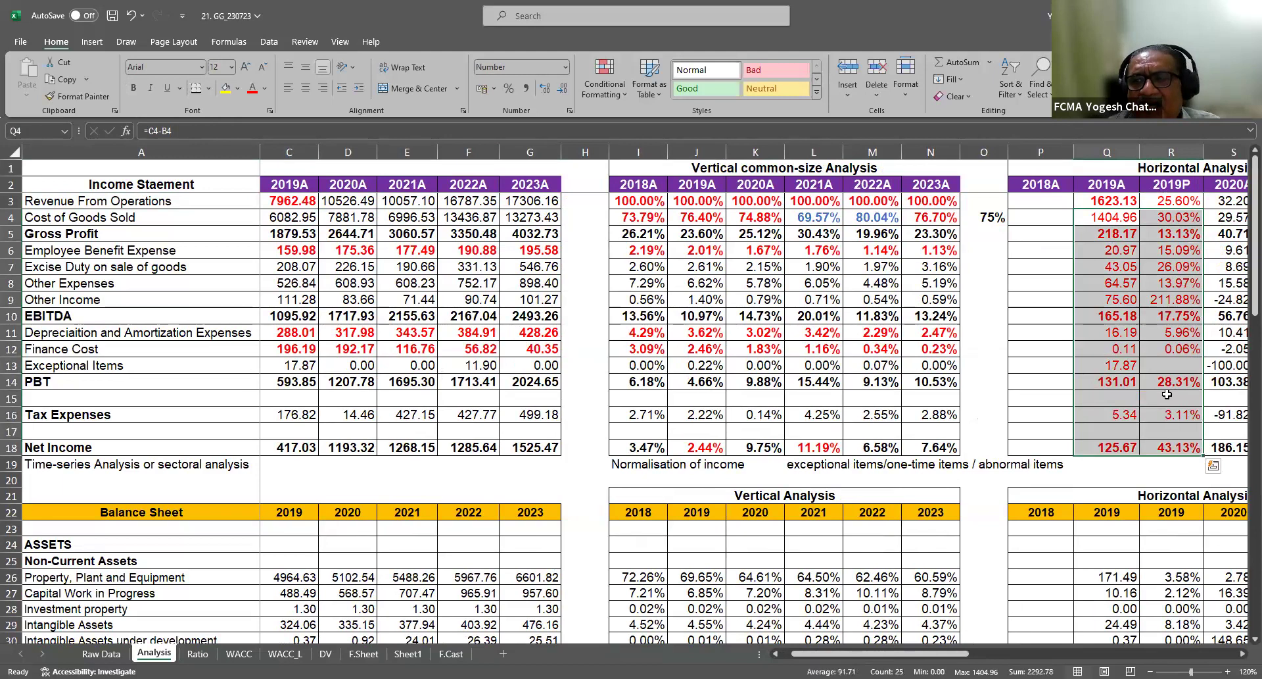
scroll(1167, 394, down, 7)
scroll(1118, 296, up, 2)
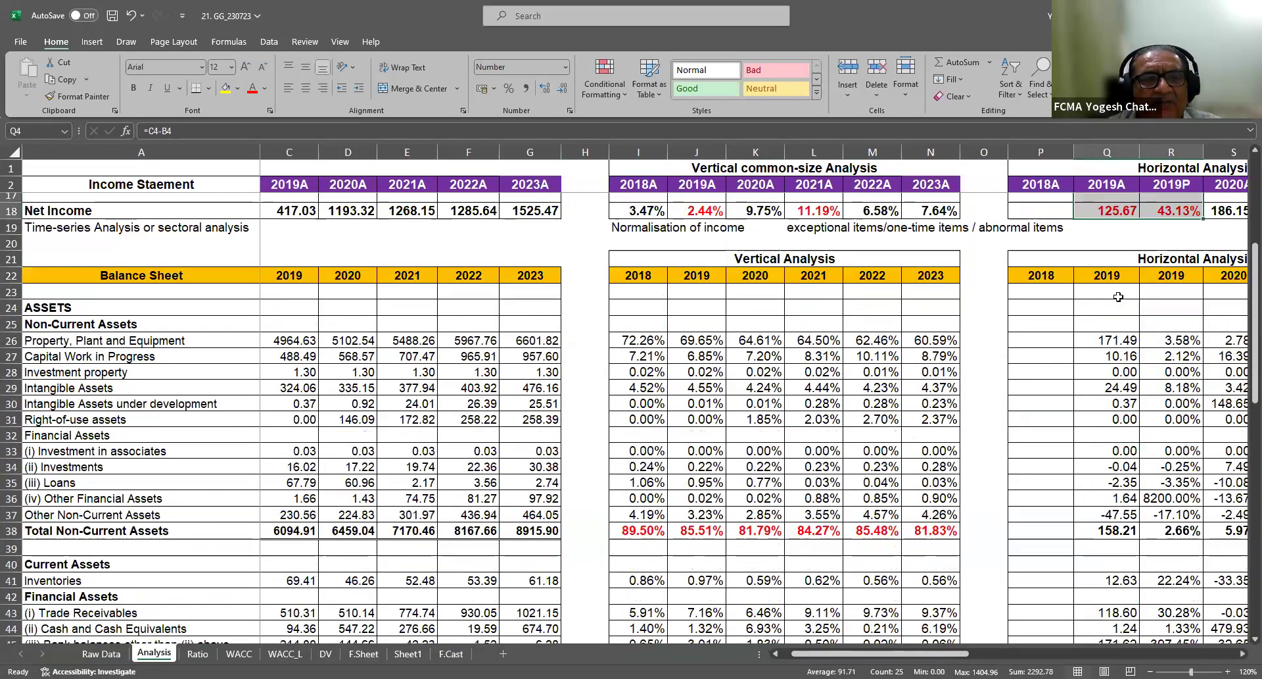
scroll(1118, 296, up, 4)
Review the 2020A to 2023A year-on-year growth rates in the Horizontal Analysis for the income statement and balance sheet
drag(971, 657, 1019, 657)
drag(972, 201, 994, 257)
scroll(995, 260, up, 1)
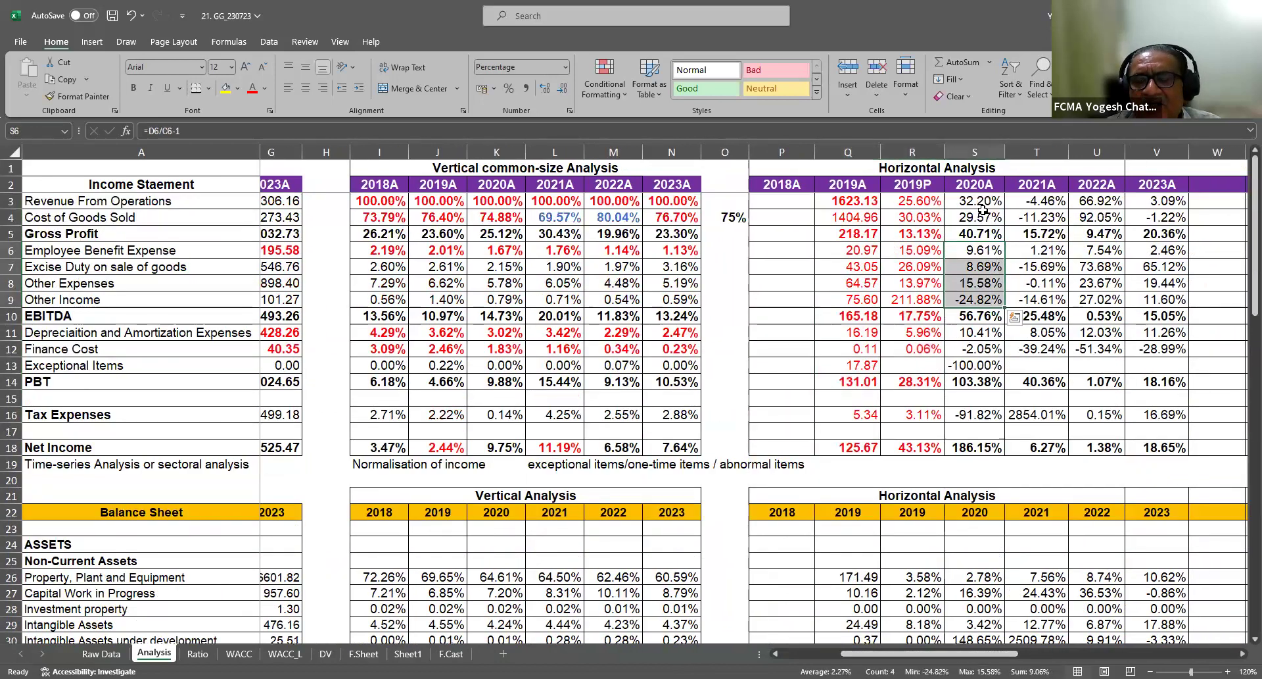
drag(982, 206, 1160, 365)
scroll(1062, 408, down, 1)
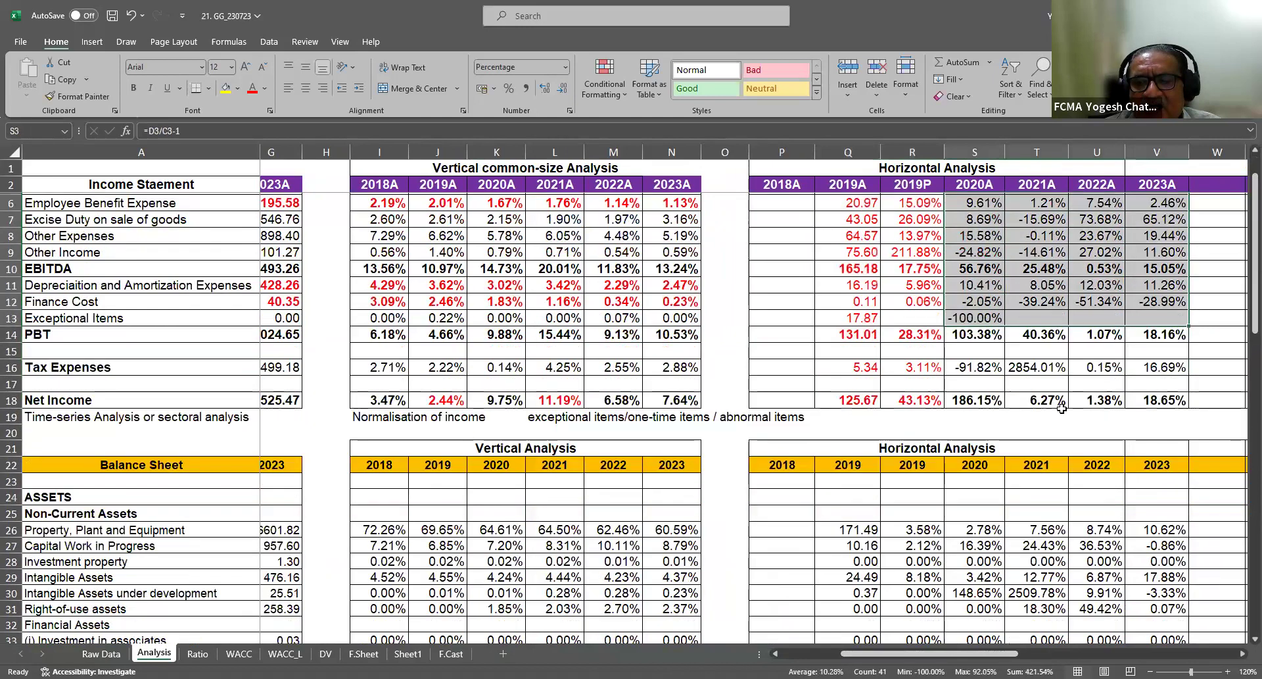
scroll(1062, 408, down, 4)
scroll(912, 352, down, 8)
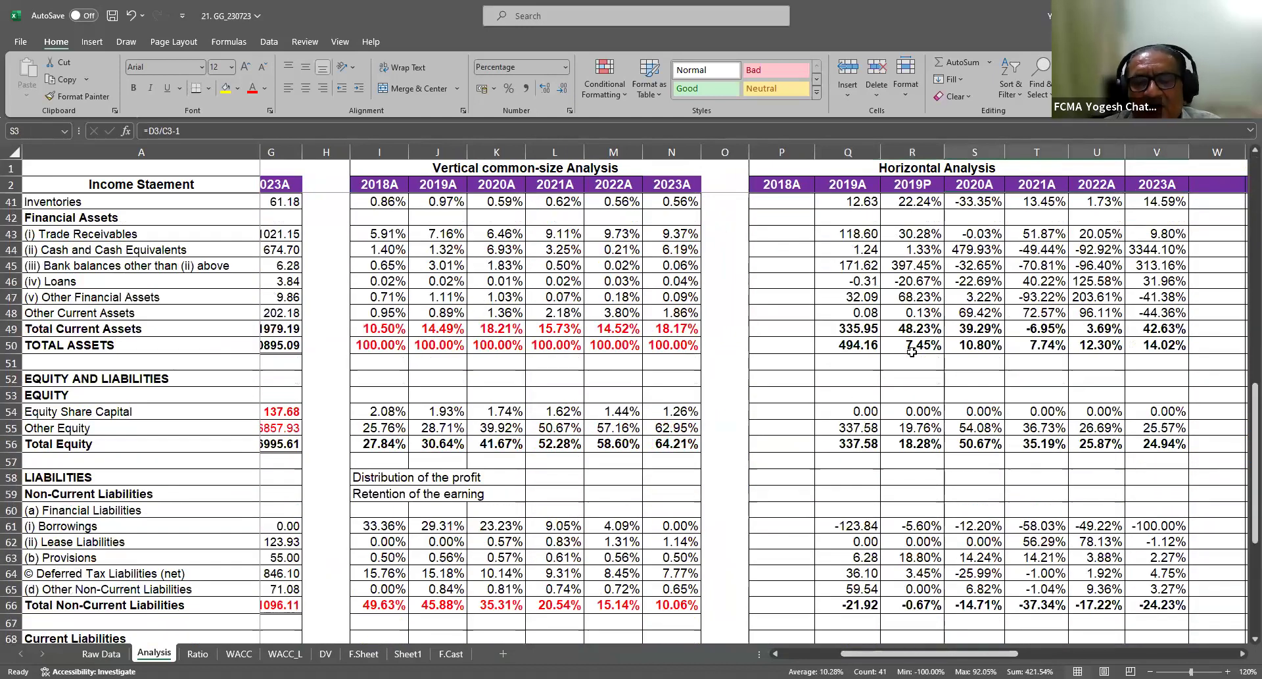
scroll(912, 352, down, 11)
scroll(912, 352, up, 8)
scroll(912, 352, up, 16)
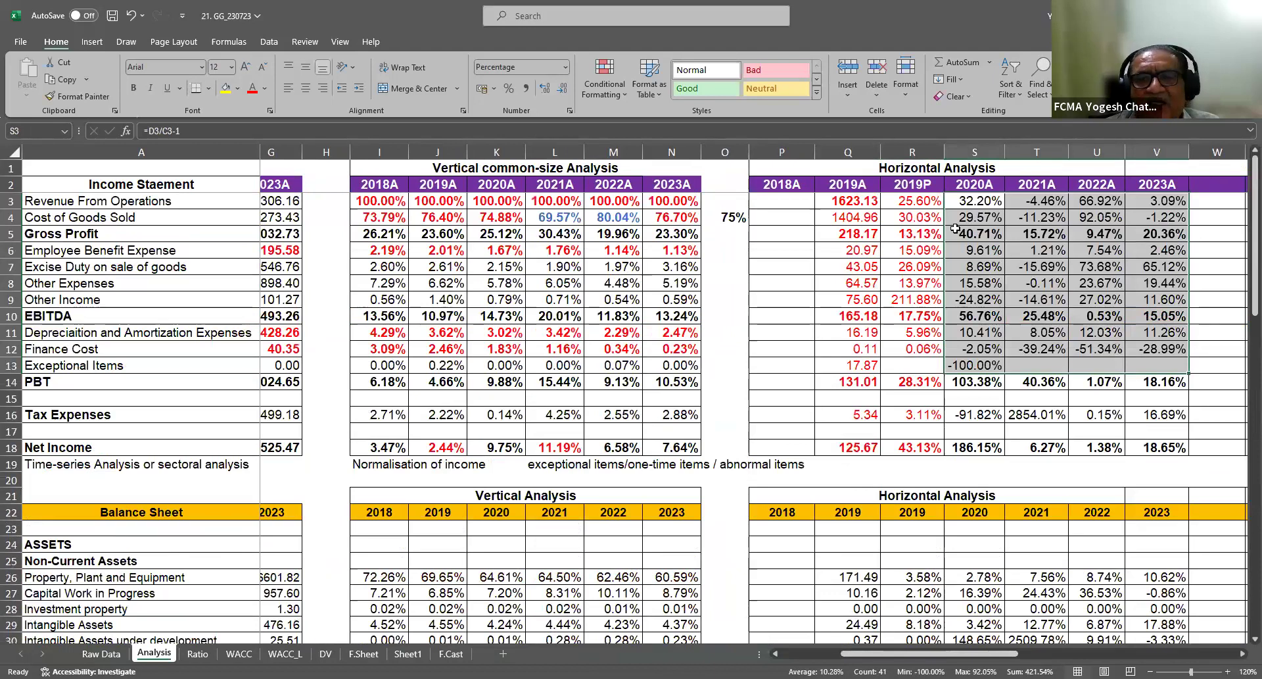
click(956, 233)
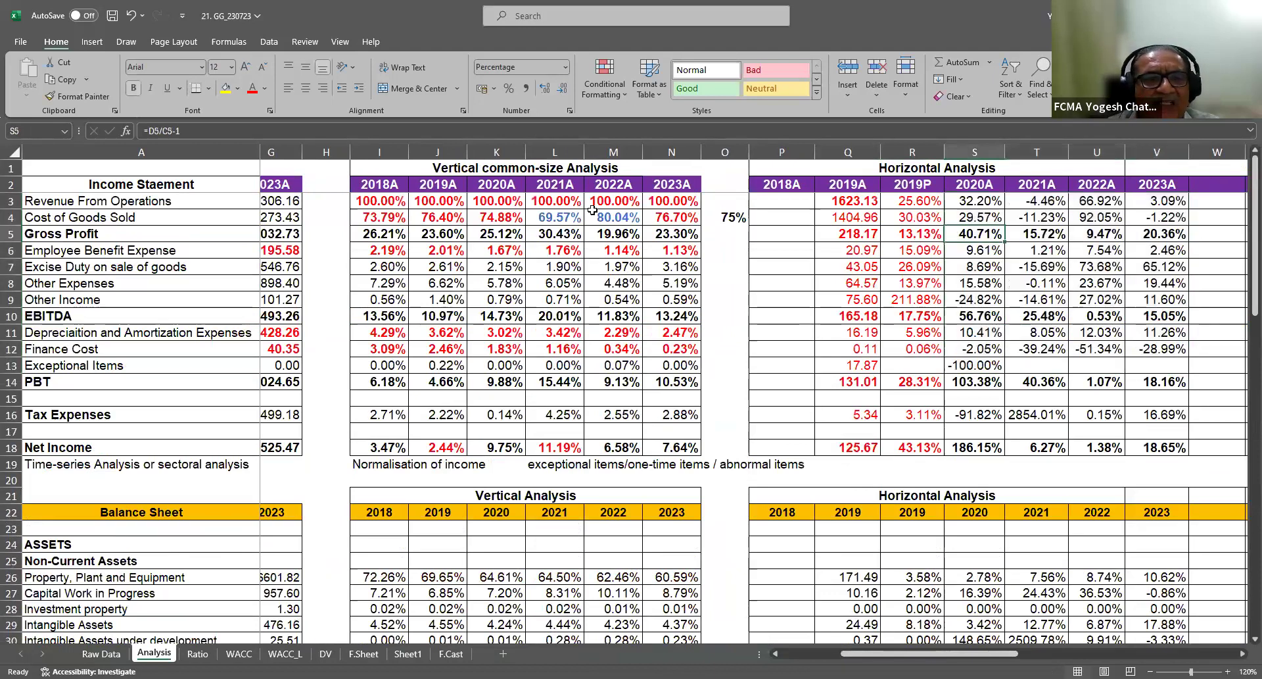
Compare the Vertical common-size, Horizontal and Horizontal common-size Analysis sections by going through their headings in row 1
click(470, 170)
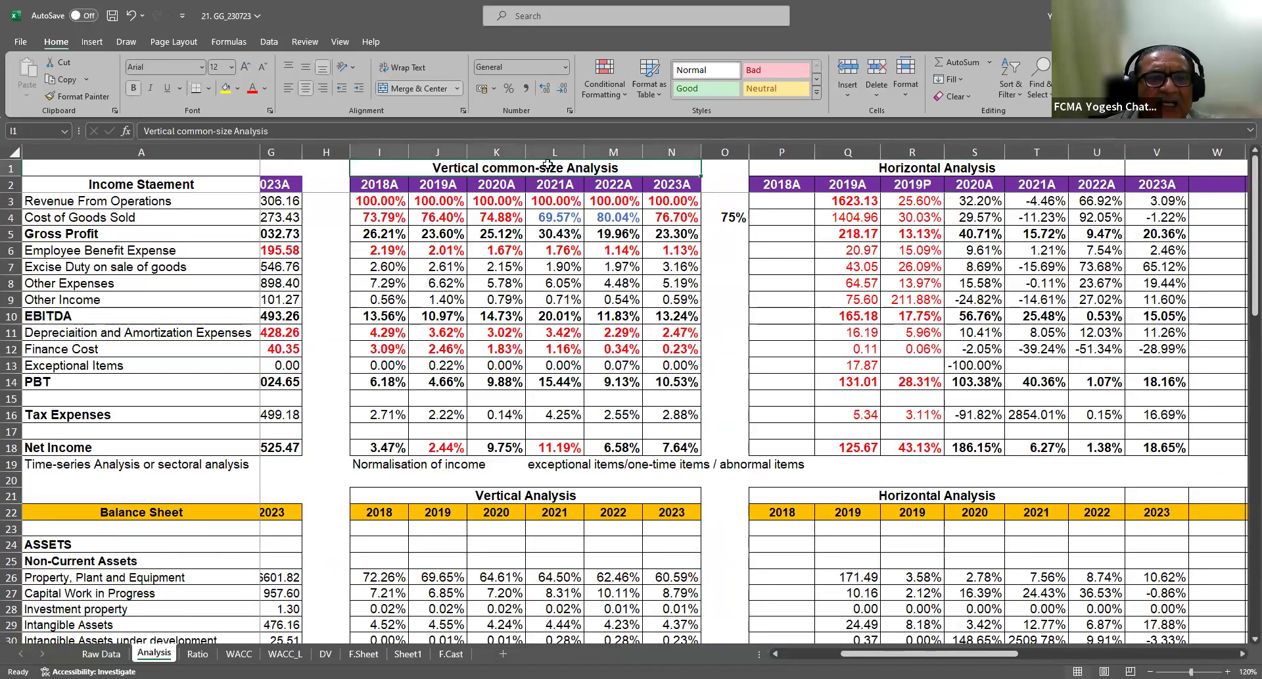
key(Right)
key(Right)
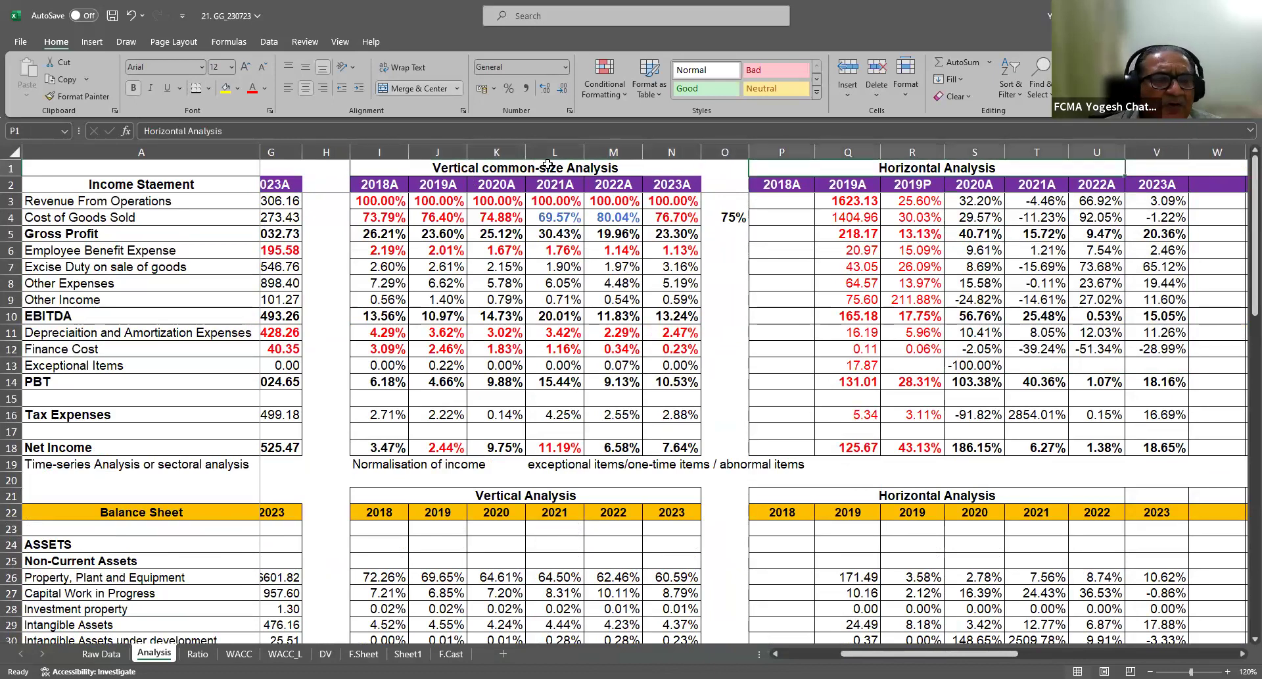
key(Right)
key(Right)
key(Right)
key(Right)
key(Right)
key(Right)
key(Right)
key(Right)
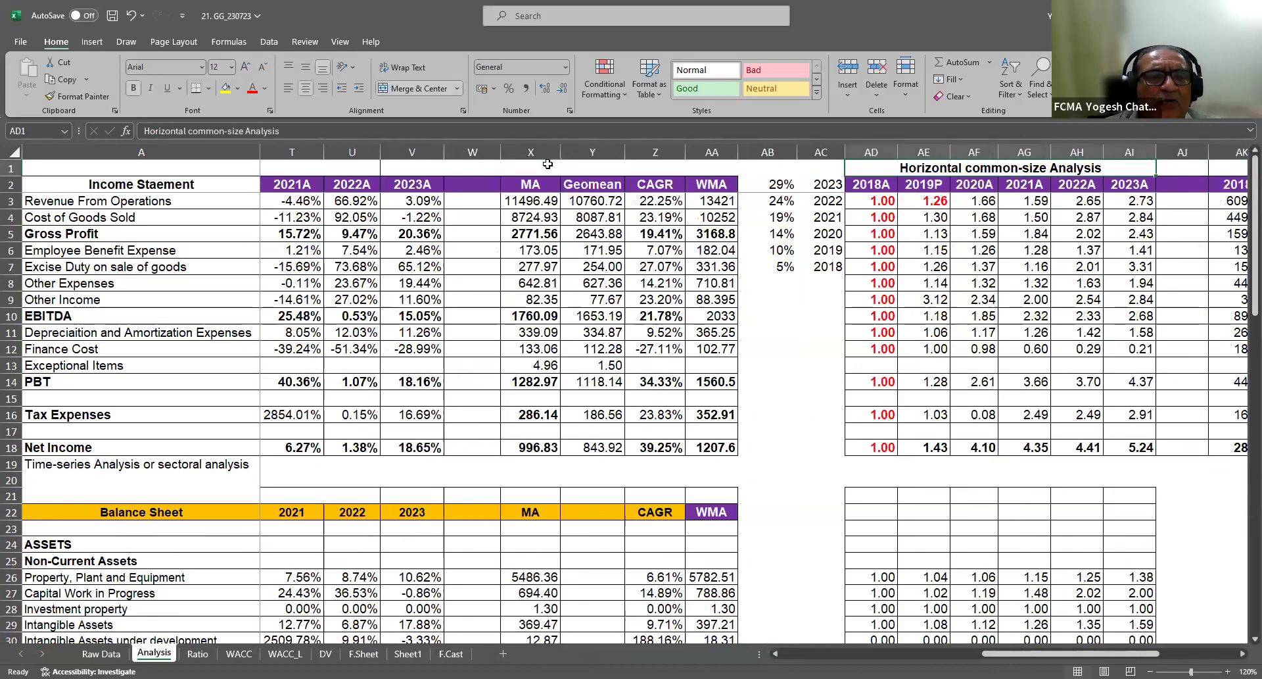
Examine the Revenue From Operations CAGR formula (Z3) and the 2018A and 2023A revenue cells (B3, G3) it uses
click(658, 199)
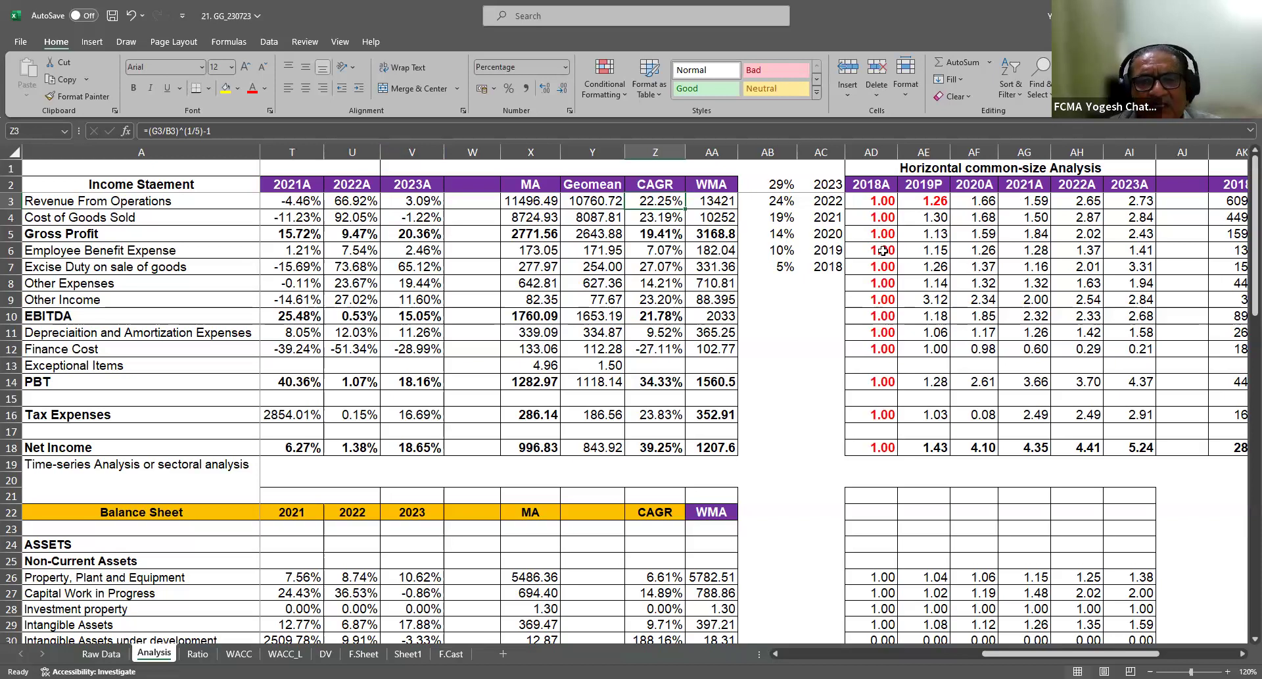
key(Left)
key(Left)
key(Left)
key(Left)
key(Left)
key(Left)
key(Left)
key(Left)
key(Left)
key(Left)
key(Left)
key(Left)
key(Left)
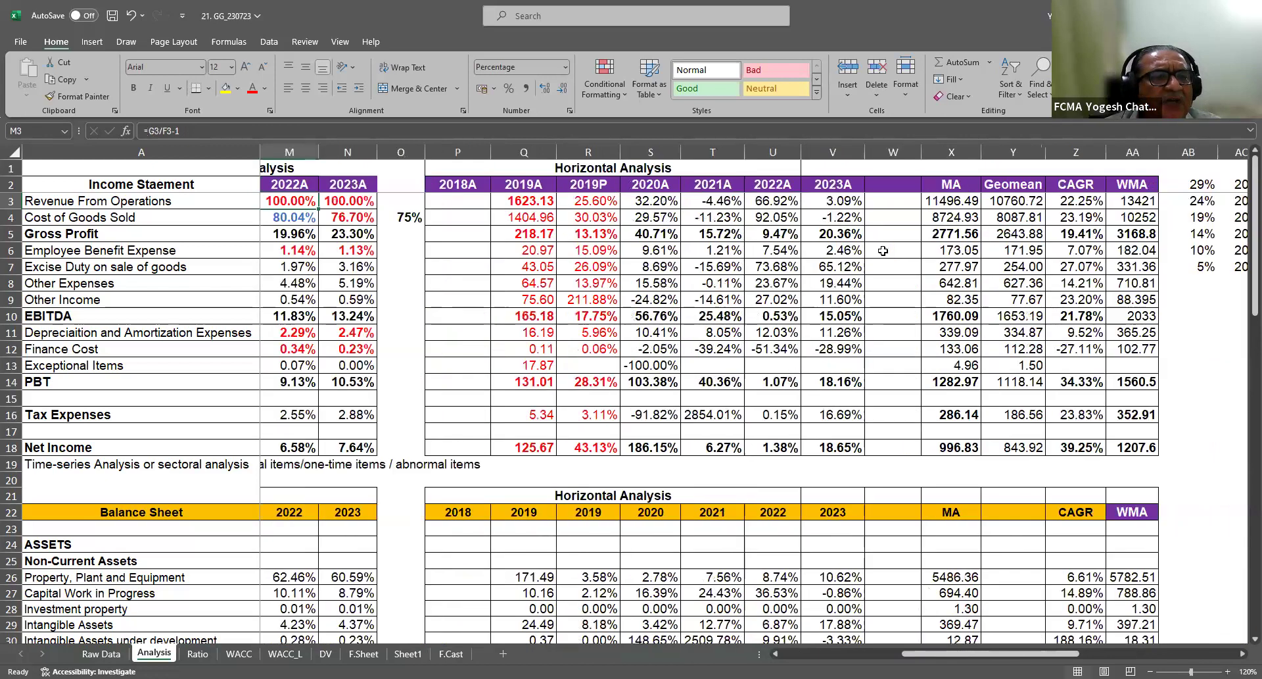
key(Left)
key(Left)
key(Left)
key(Left)
key(Left)
key(Left)
key(Left)
key(Left)
key(Left)
key(Left)
key(Left)
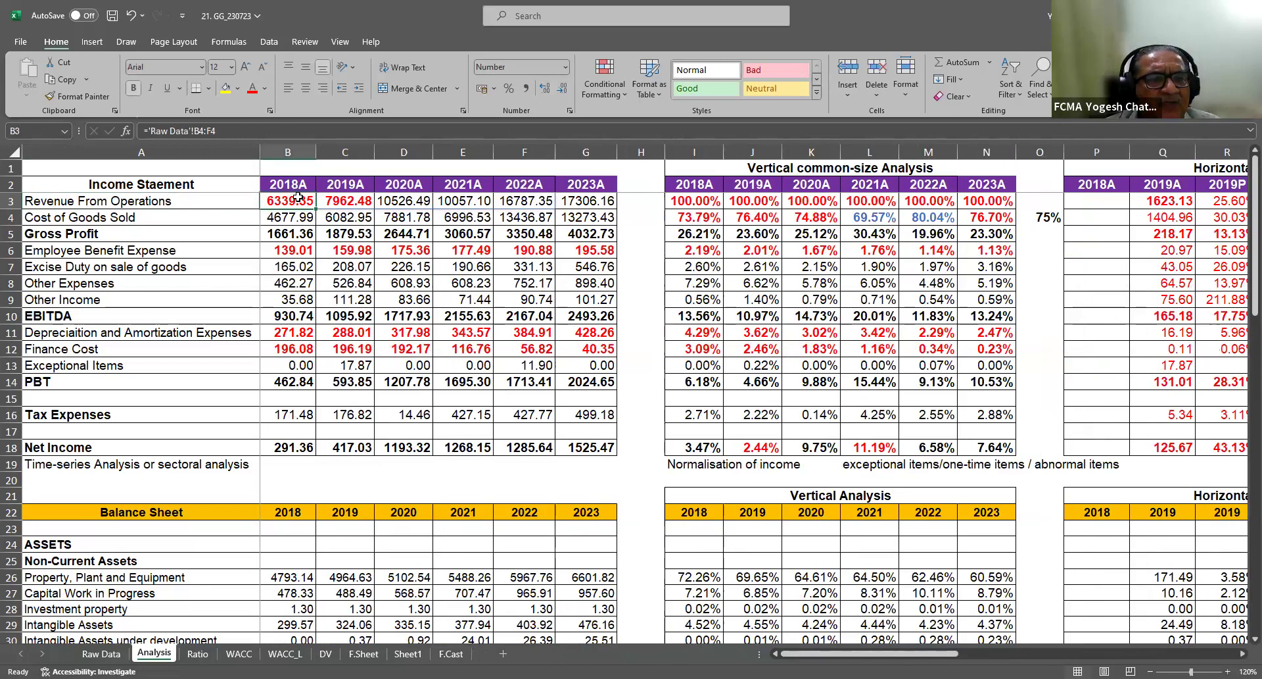
click(598, 205)
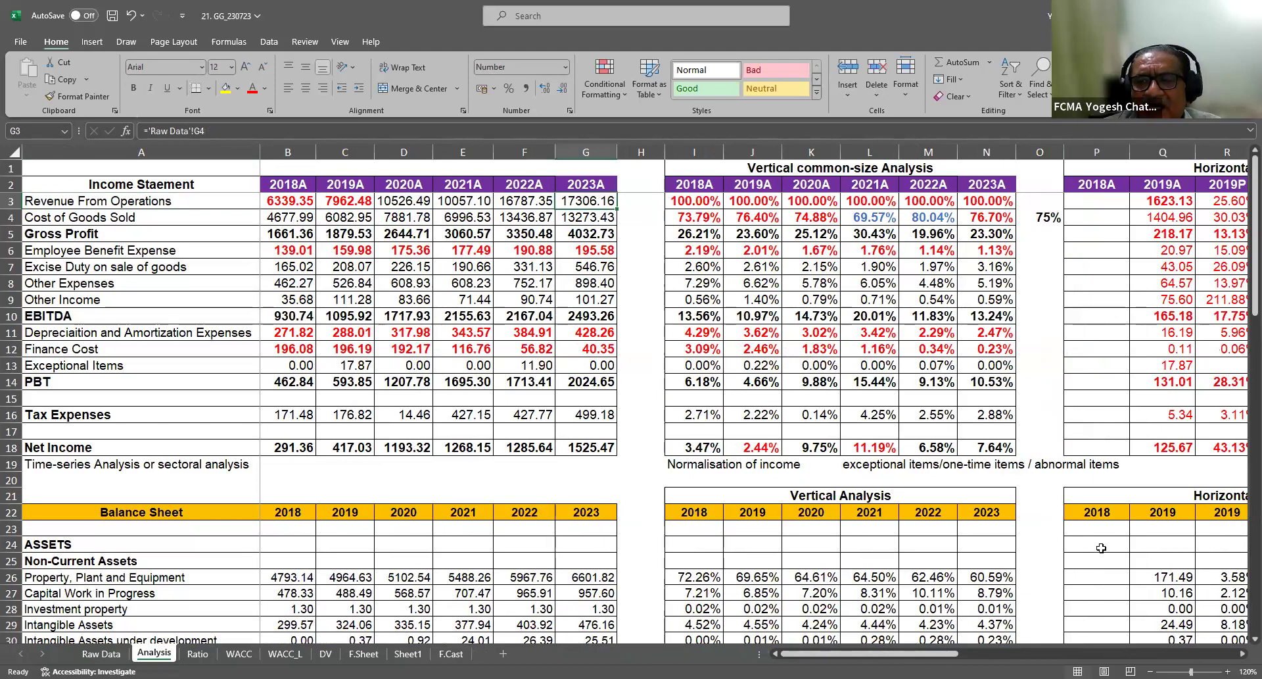
drag(945, 654, 1044, 654)
drag(947, 653, 983, 654)
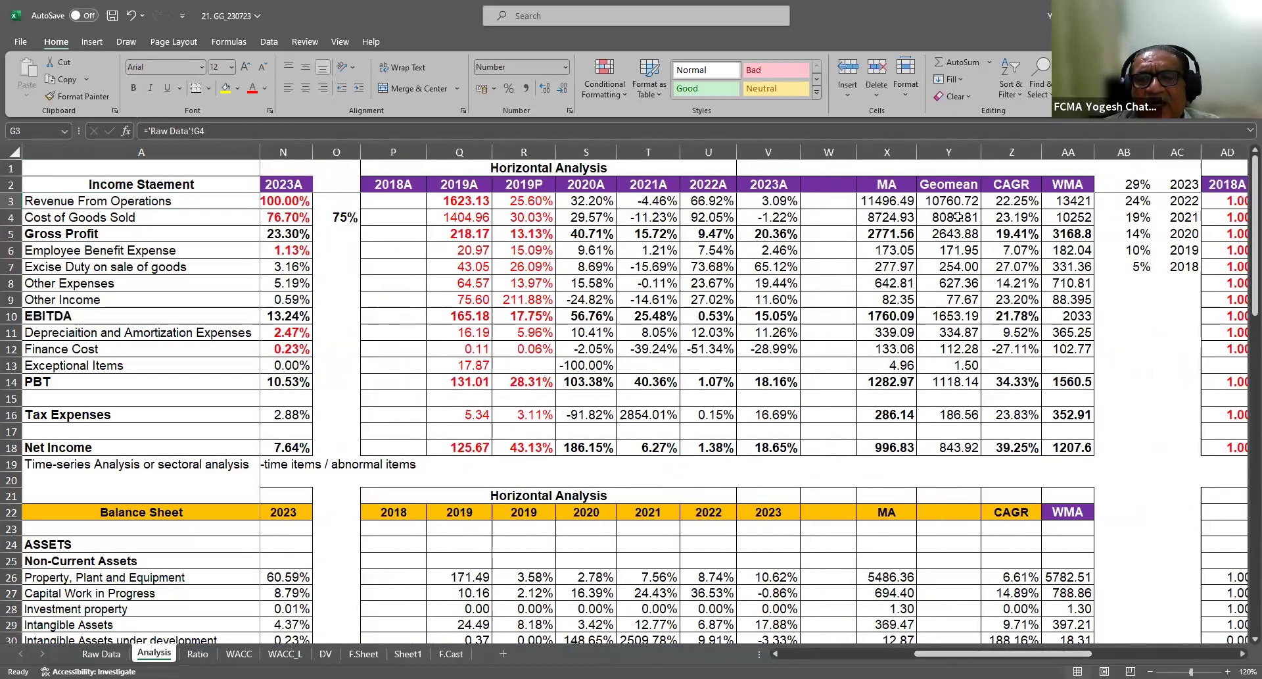
Make the Revenue From Operations CAGR (Z3) bold and red
click(1003, 201)
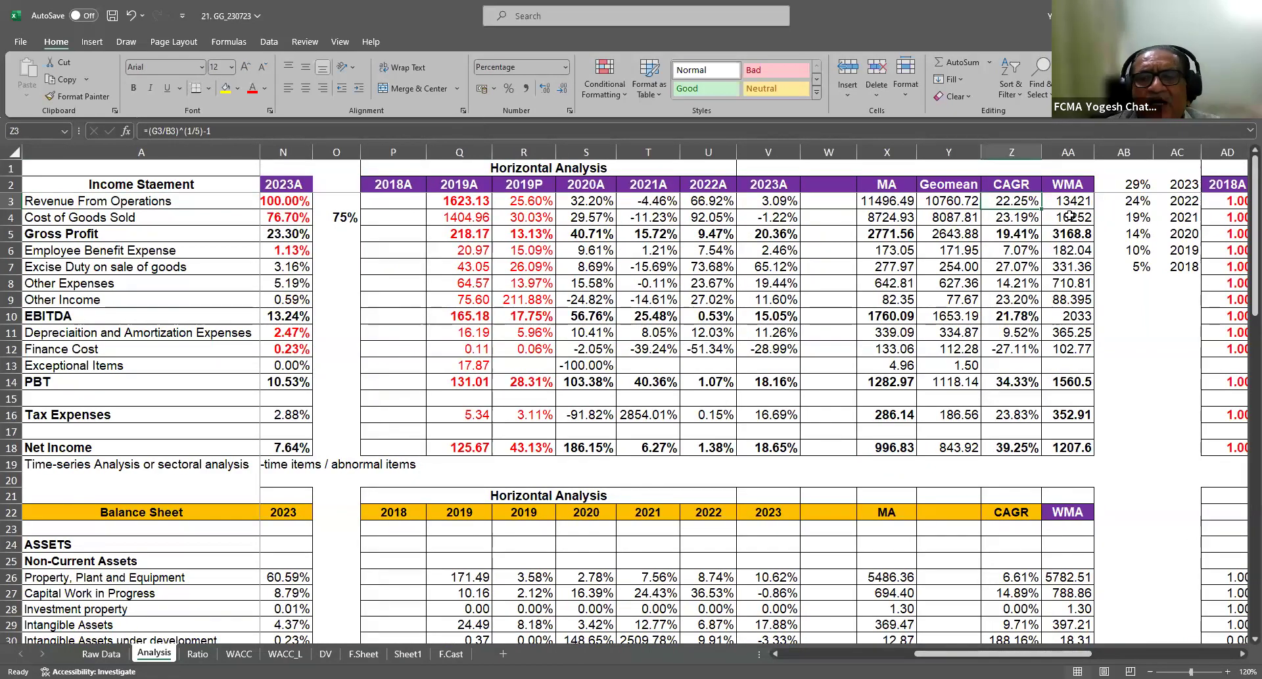
key(ctrl+b)
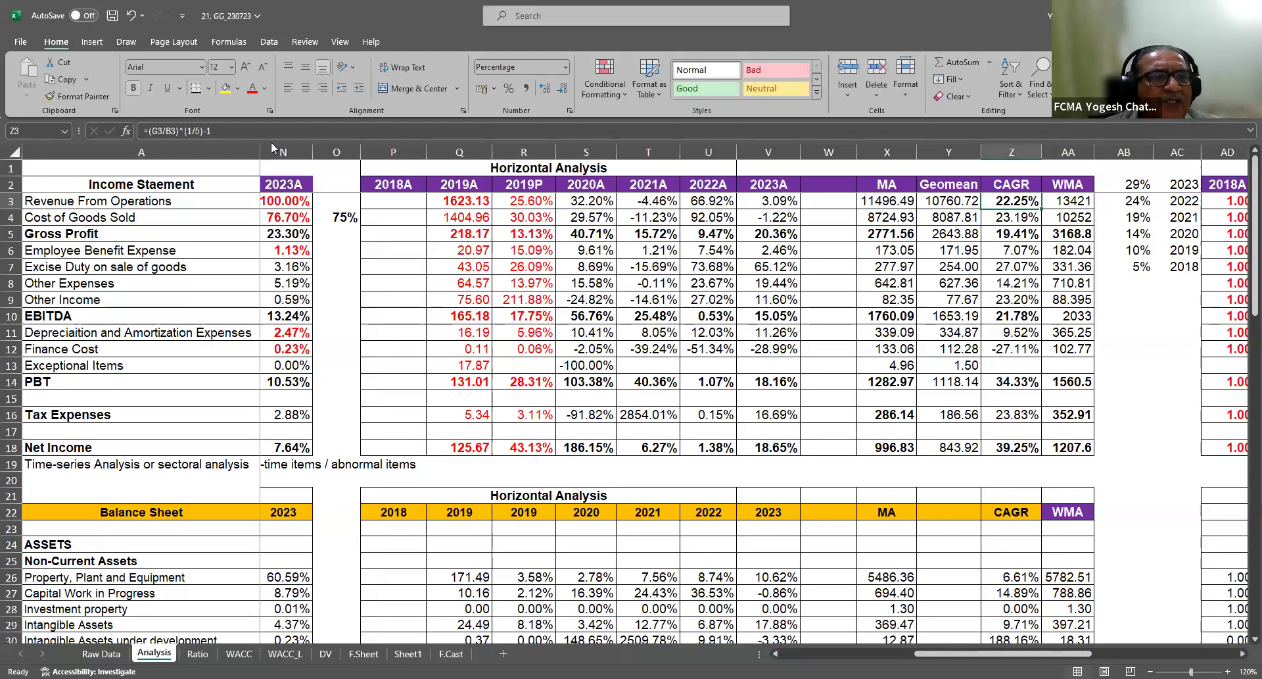
click(252, 89)
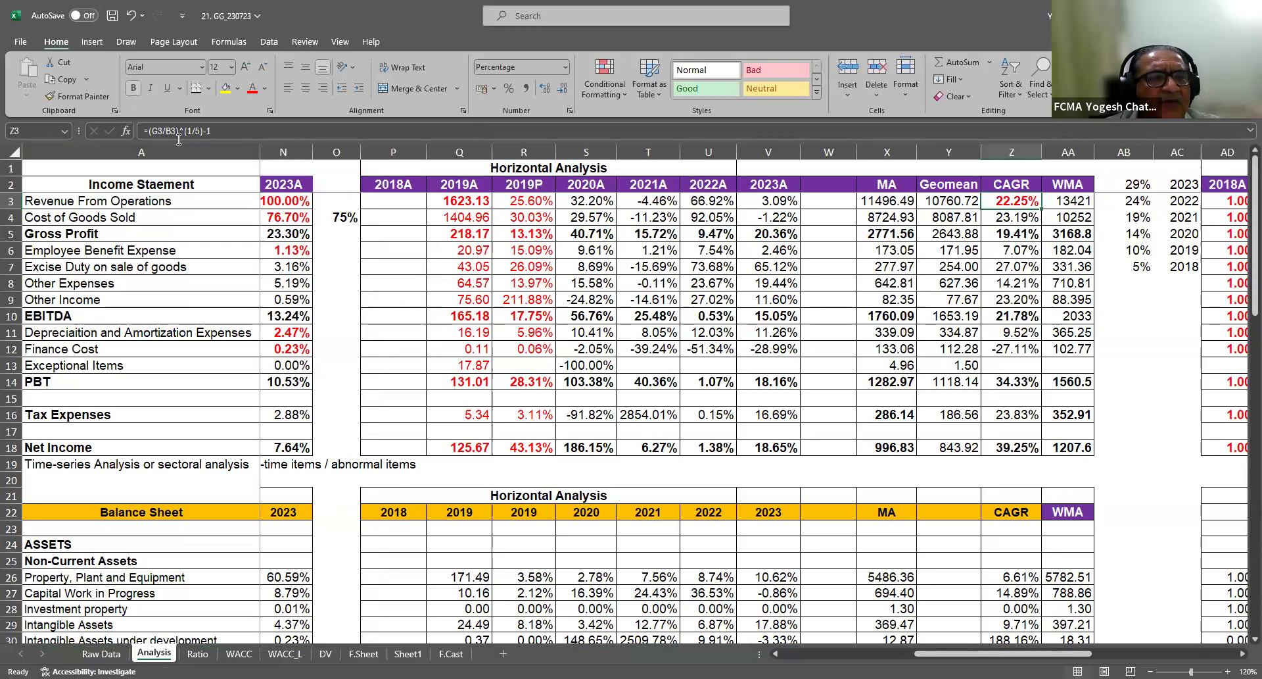
Enter the years 2018 and 2019 in cells AB9 and AB10 to start a CAGR check table
click(1124, 297)
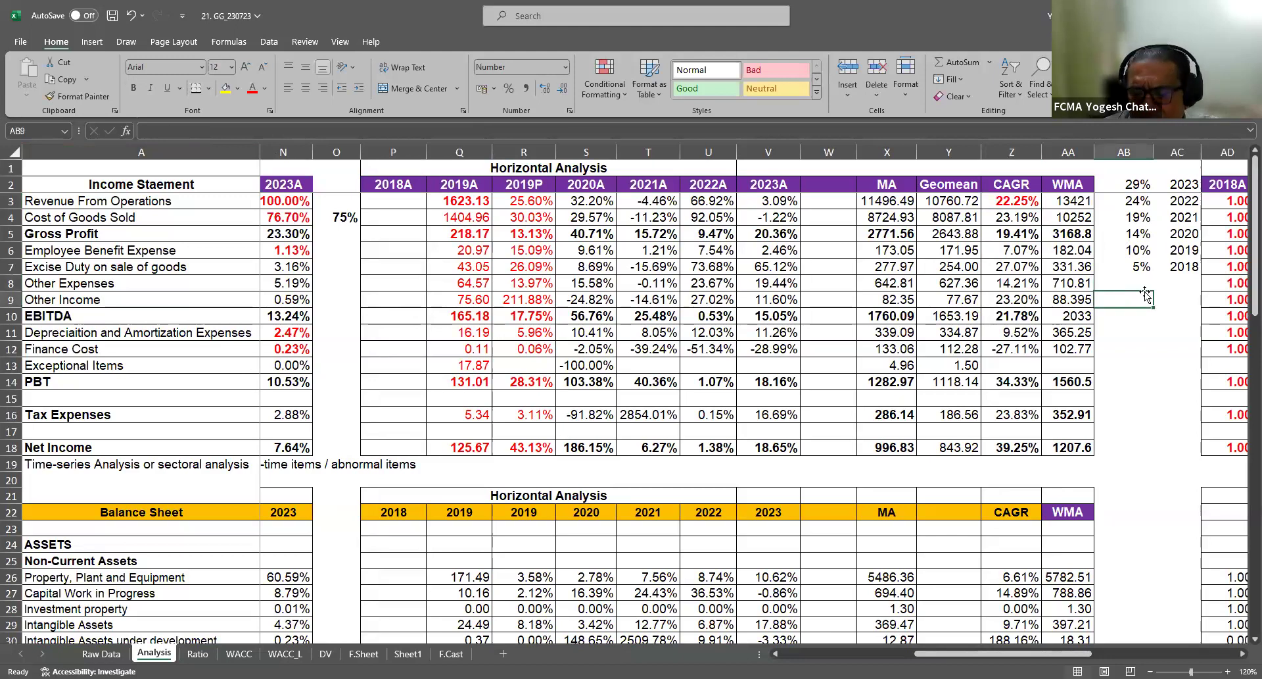
text(2018)
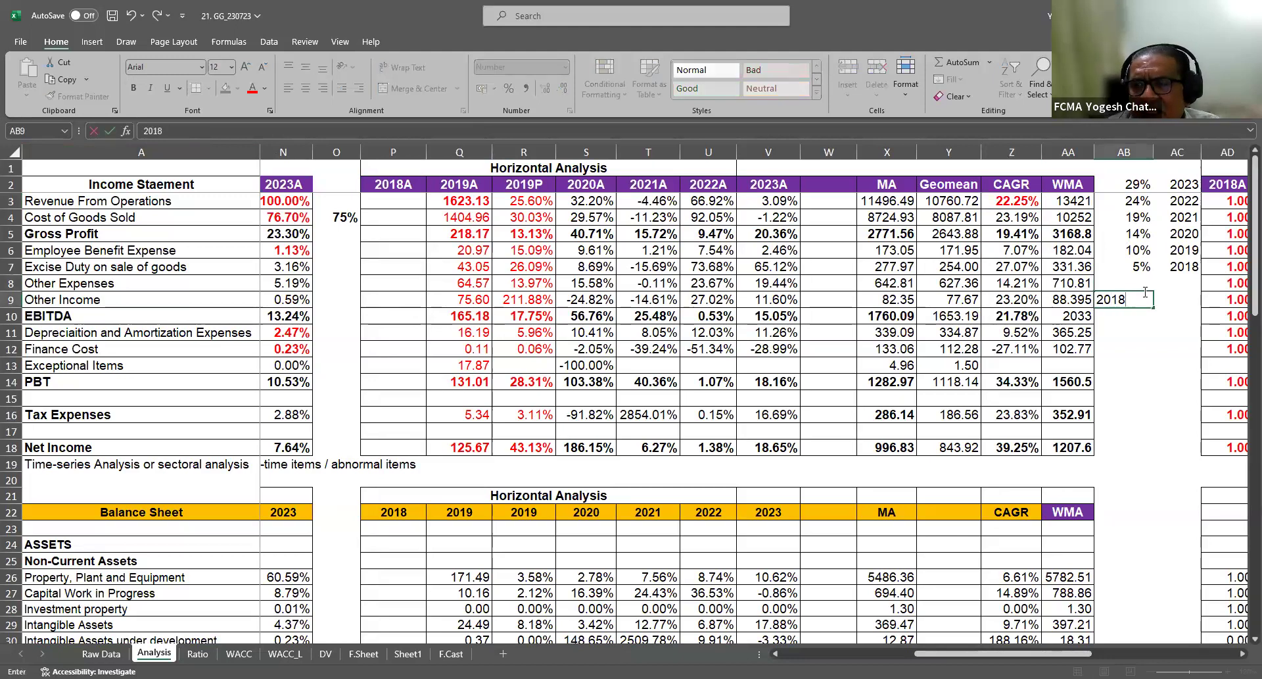
key(Return)
text(2)
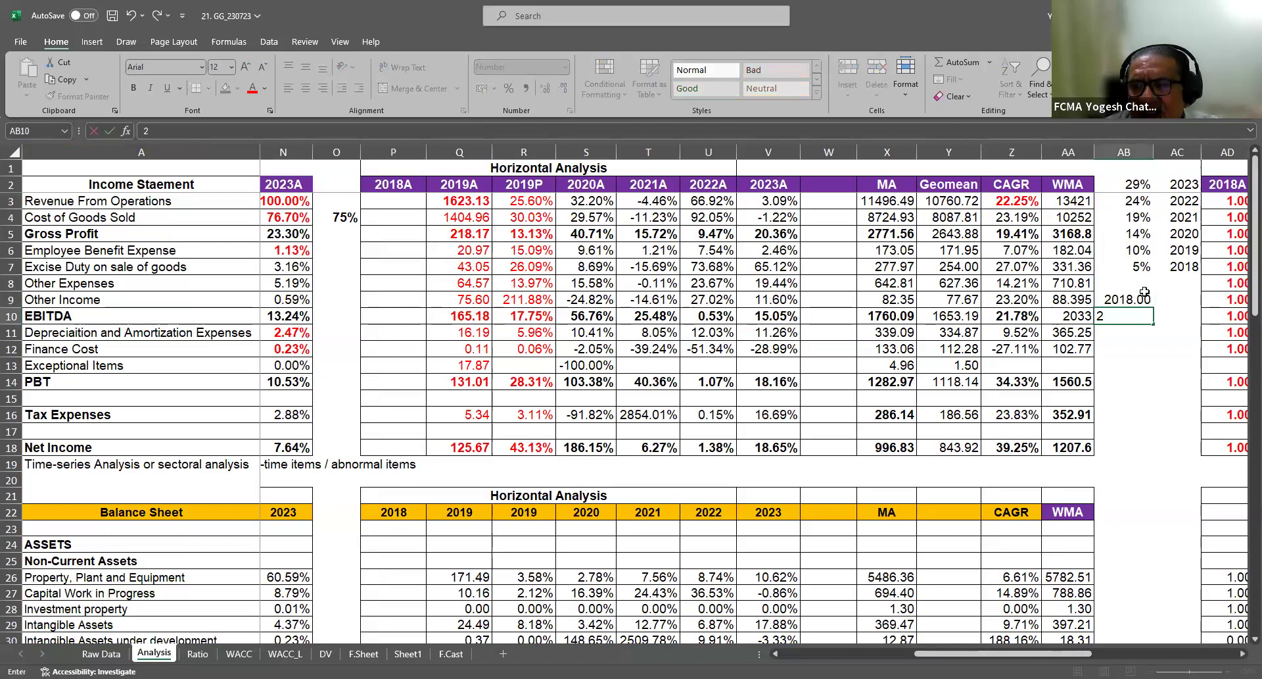
text(019)
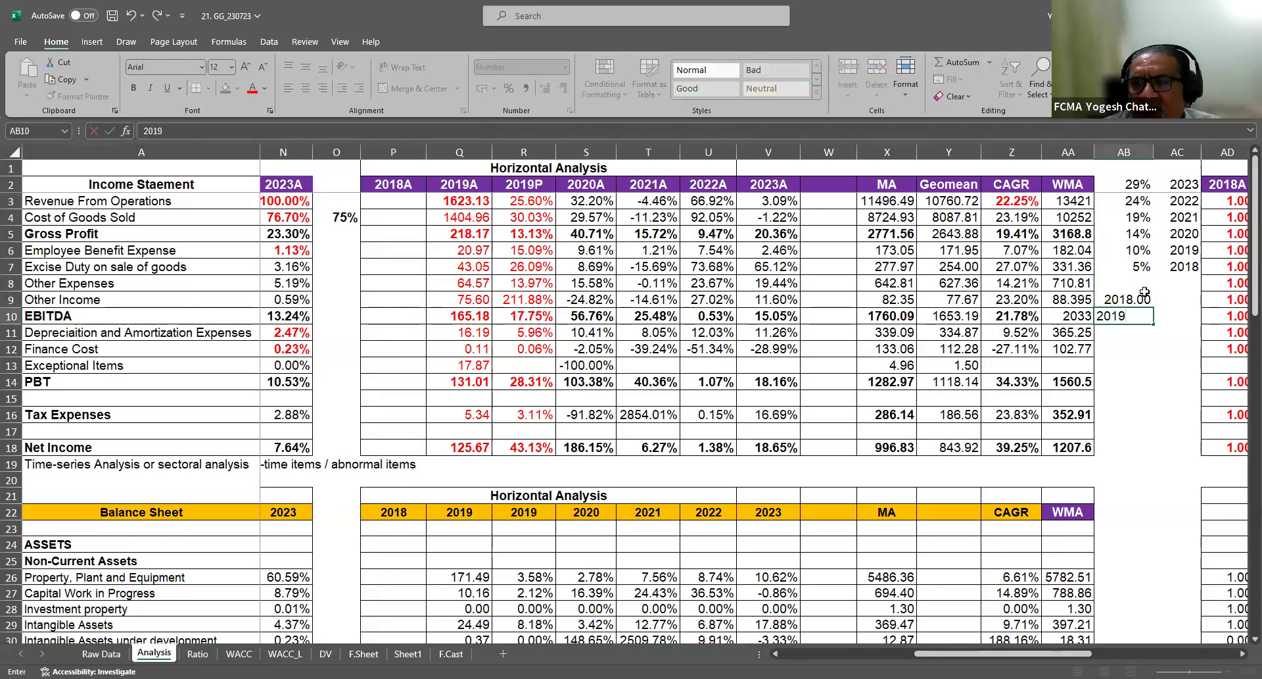
key(Return)
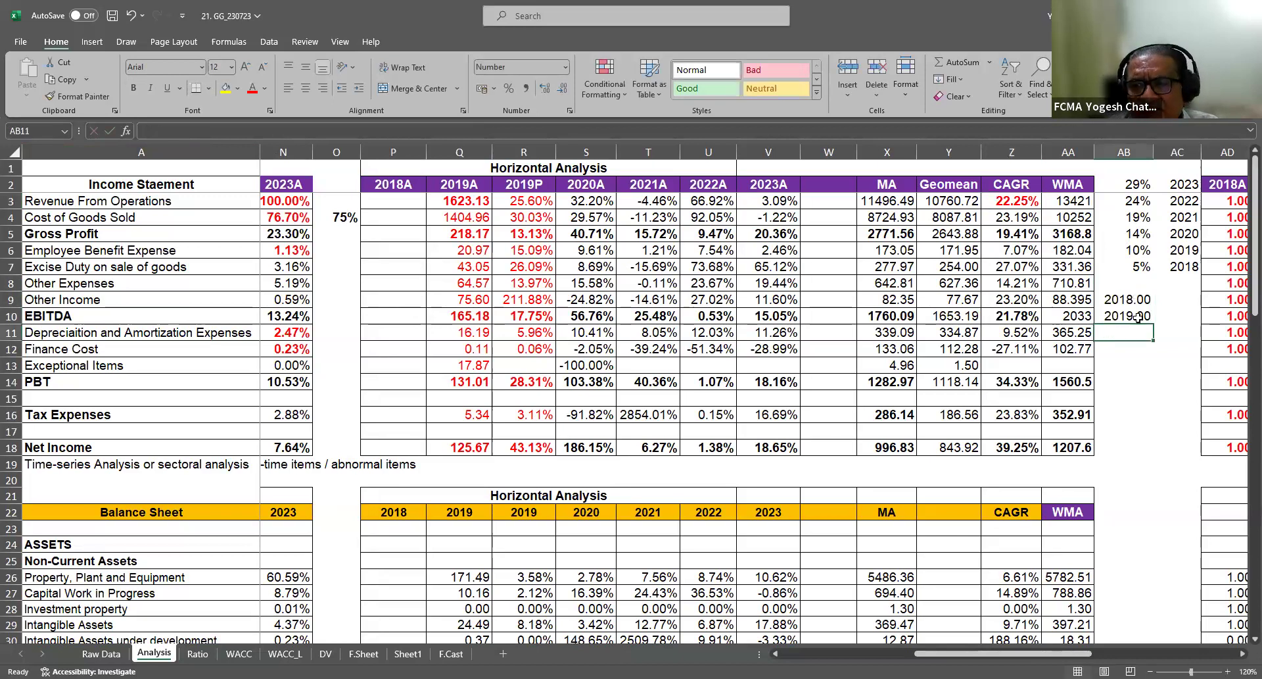
Remove the decimals from the two years in AB9:AB10 and extend the series down to 2023 in AB14
drag(1138, 297, 1111, 322)
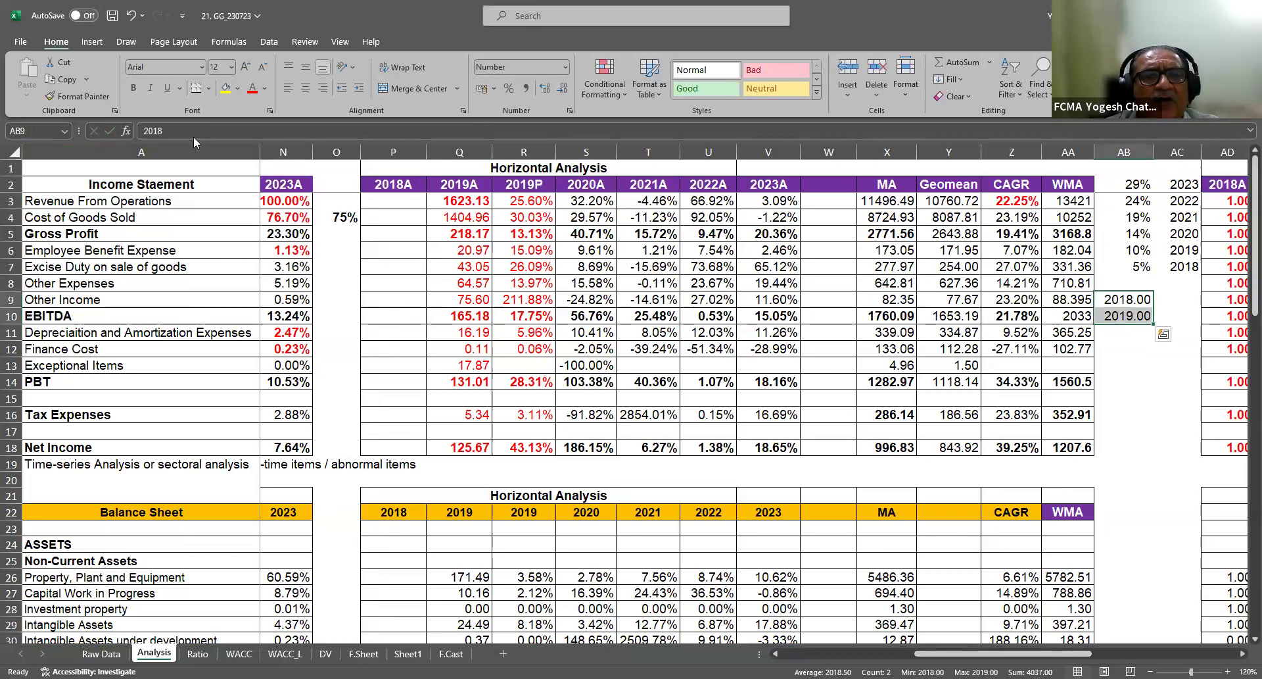
click(588, 92)
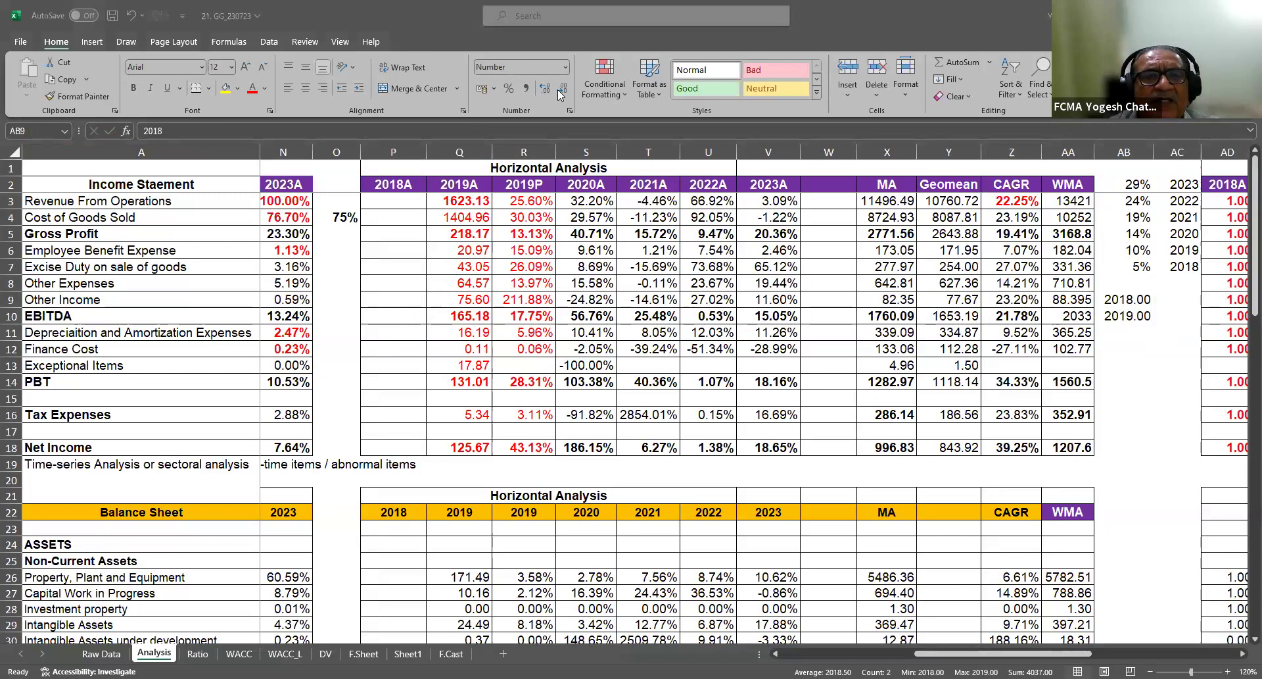
click(563, 91)
click(564, 91)
click(564, 91)
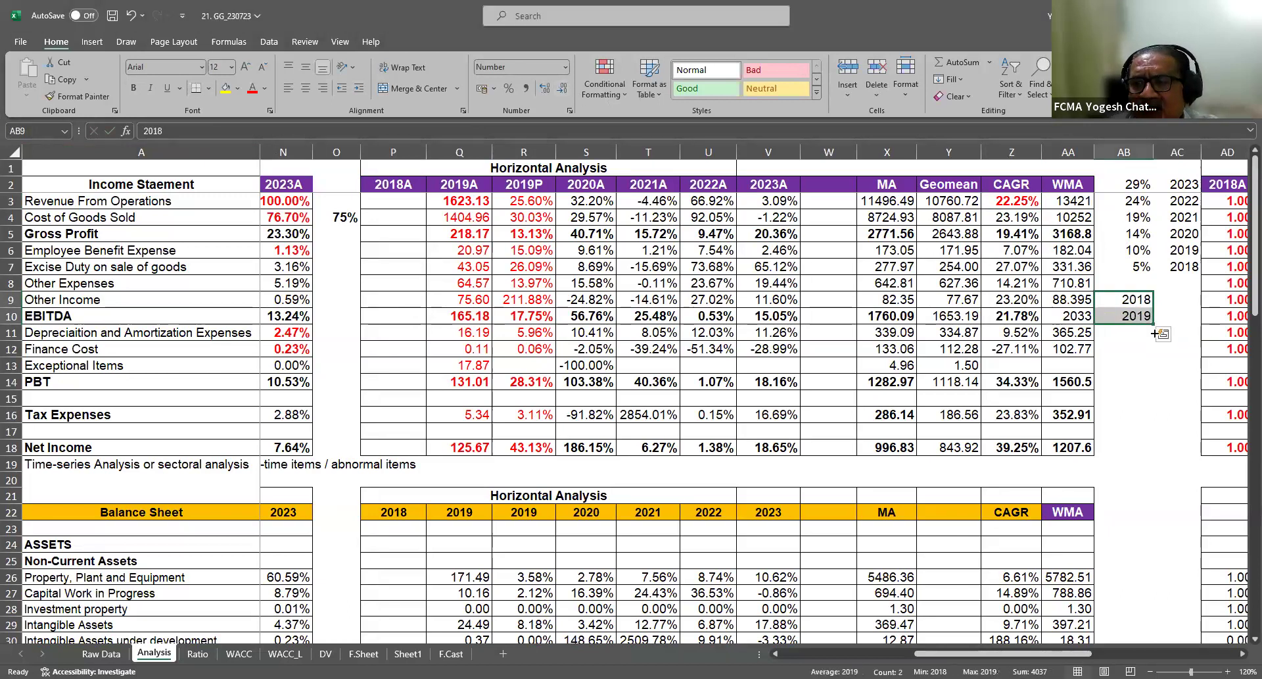
drag(1156, 369, 1155, 386)
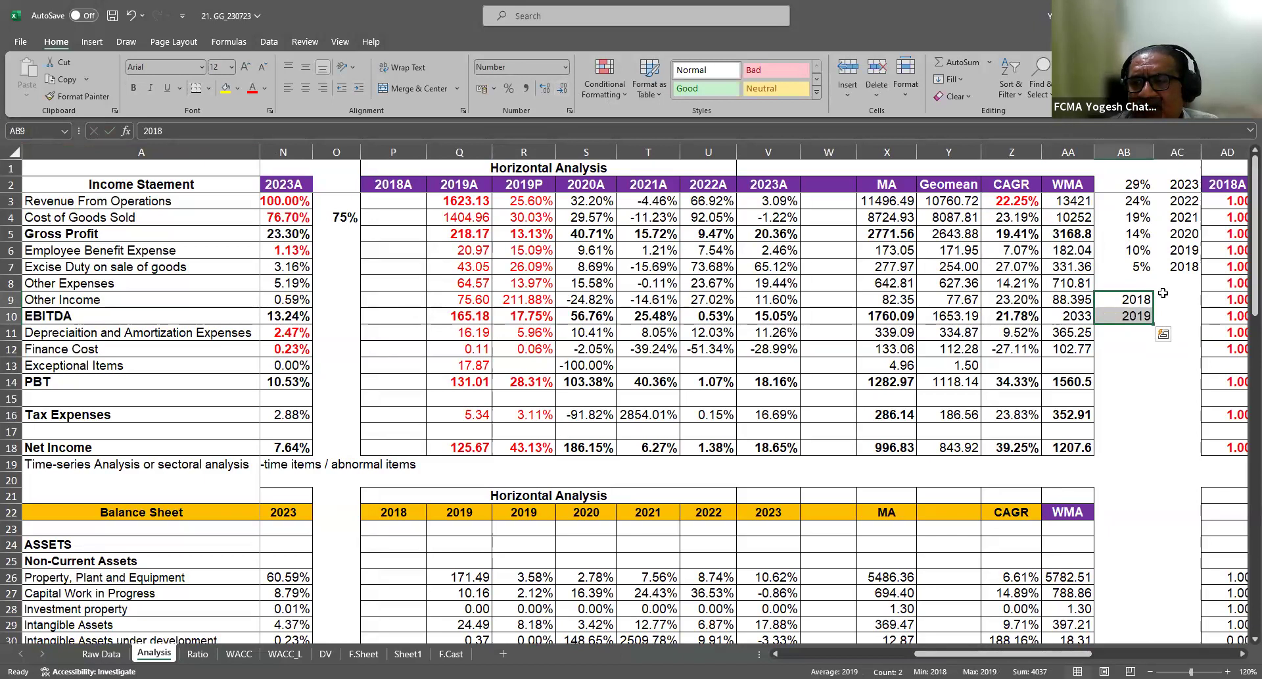
Link AC9, beside the year 2018, to the 2018A Revenue From Operations in B3
click(1163, 294)
text(=)
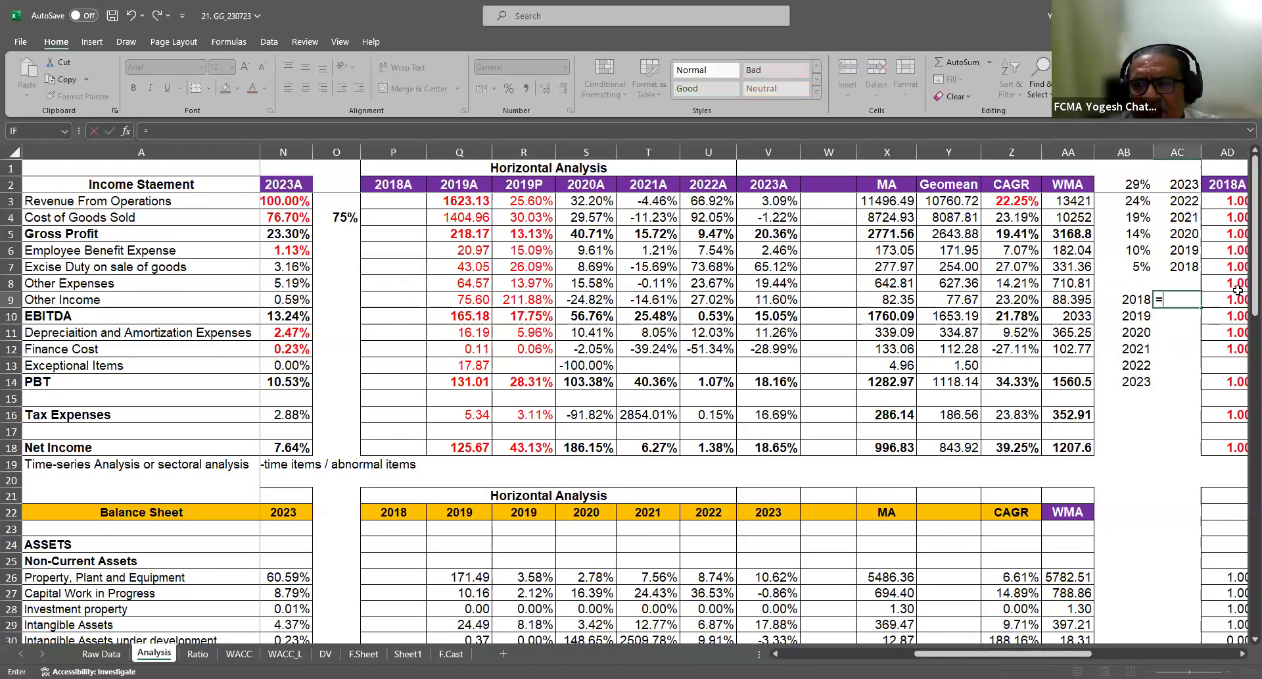
drag(943, 651, 811, 651)
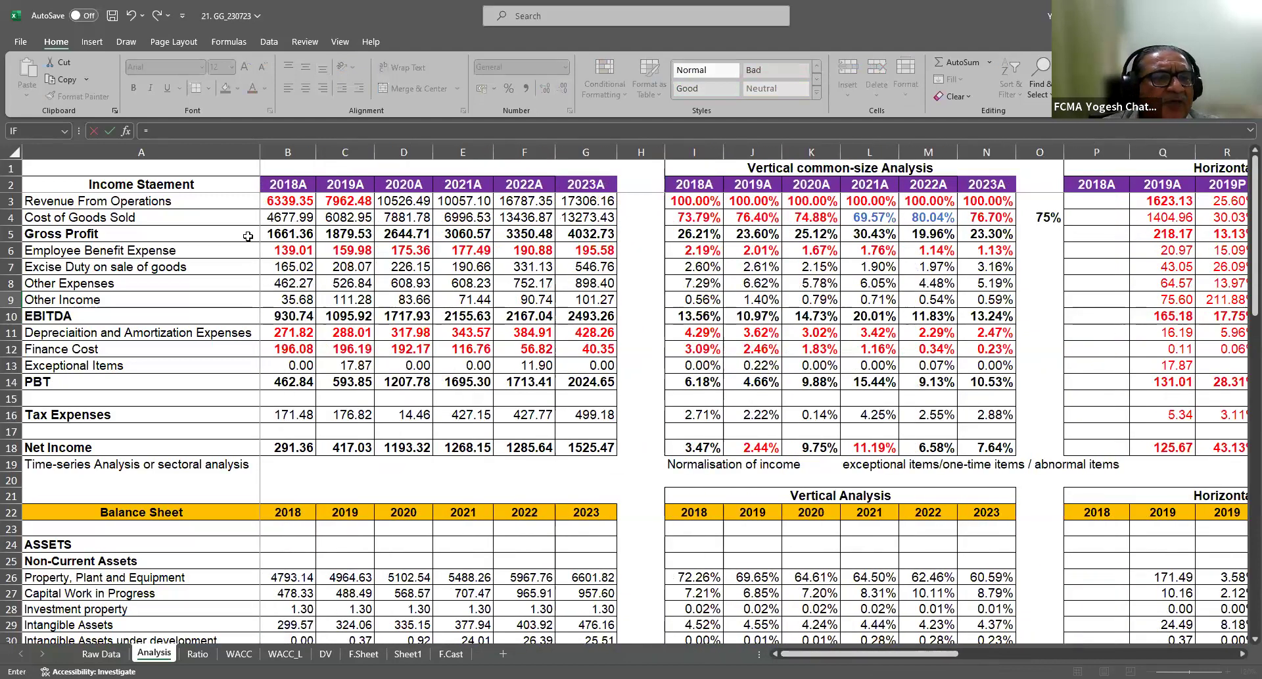
click(284, 201)
key(Return)
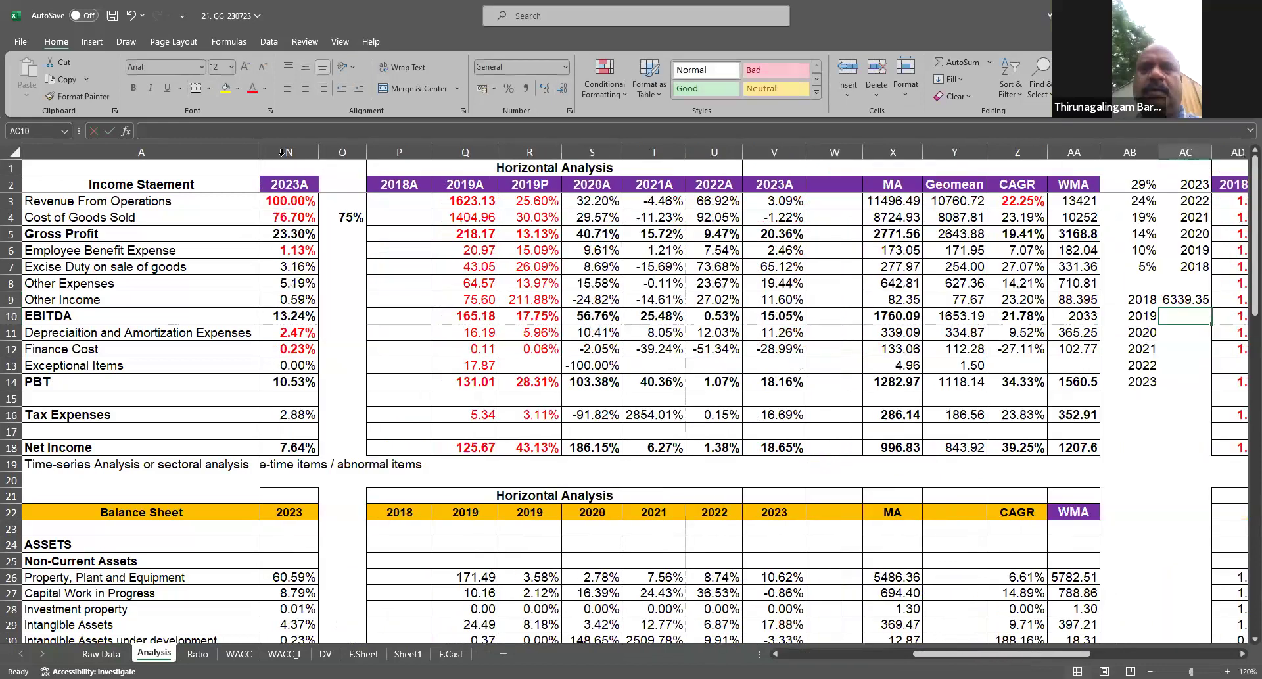
Enter =AC9*(1+$Z$3) in AC10 to grow the 2018 revenue by its CAGR
text(=)
key(Up)
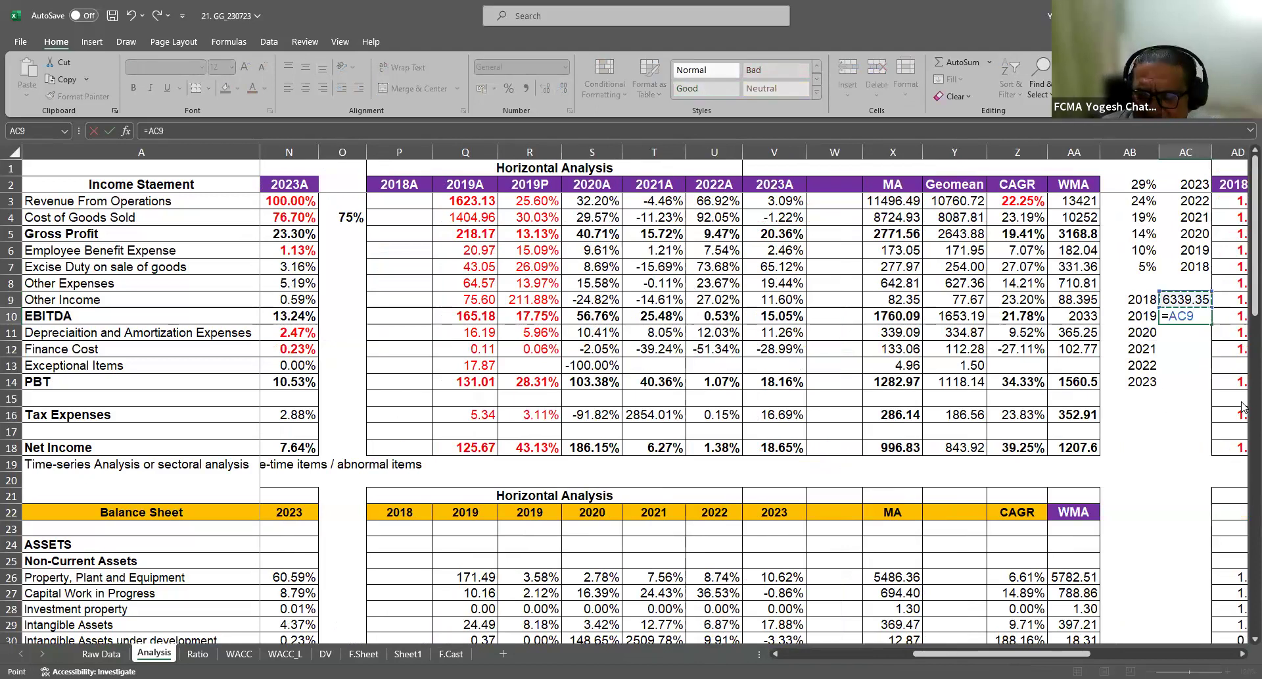
text(*(1)
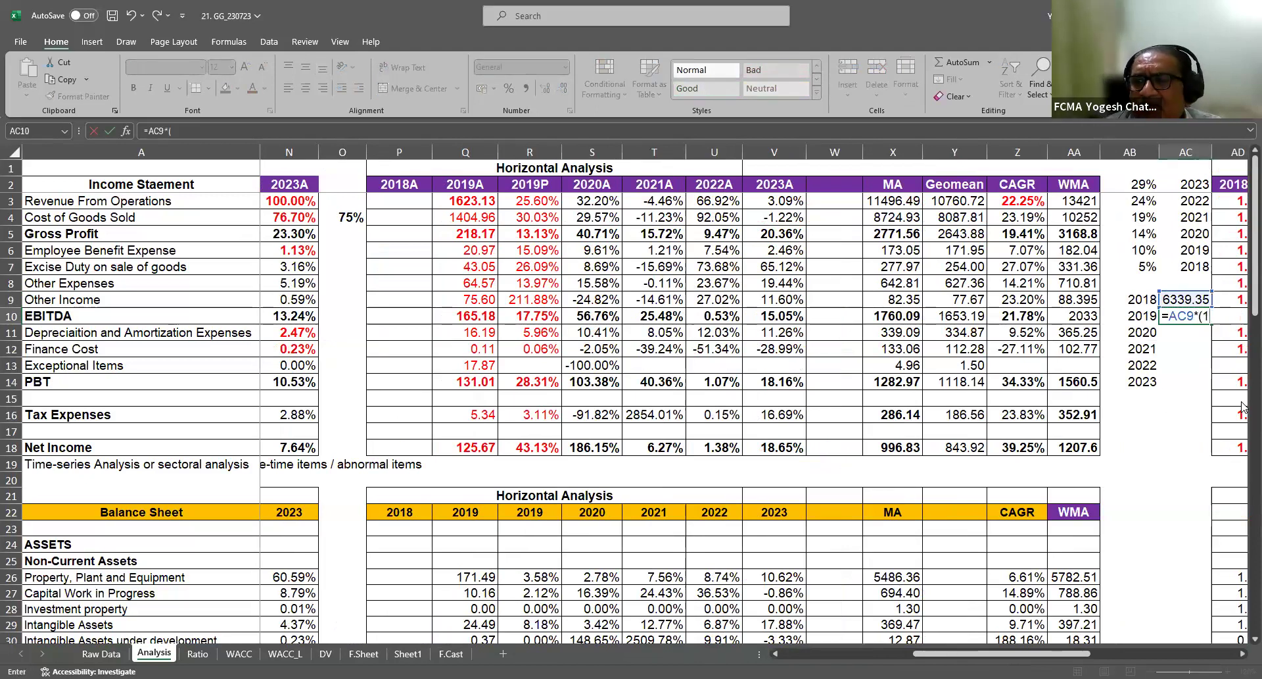
text(+)
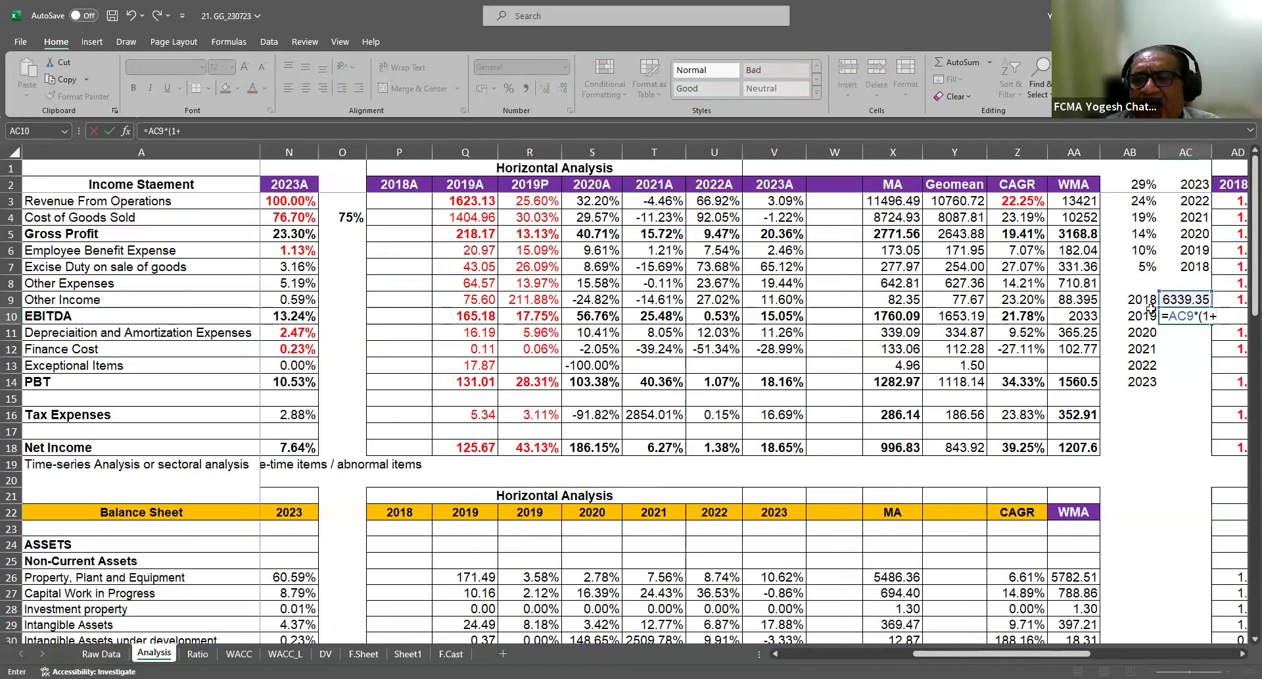
click(1006, 199)
text())
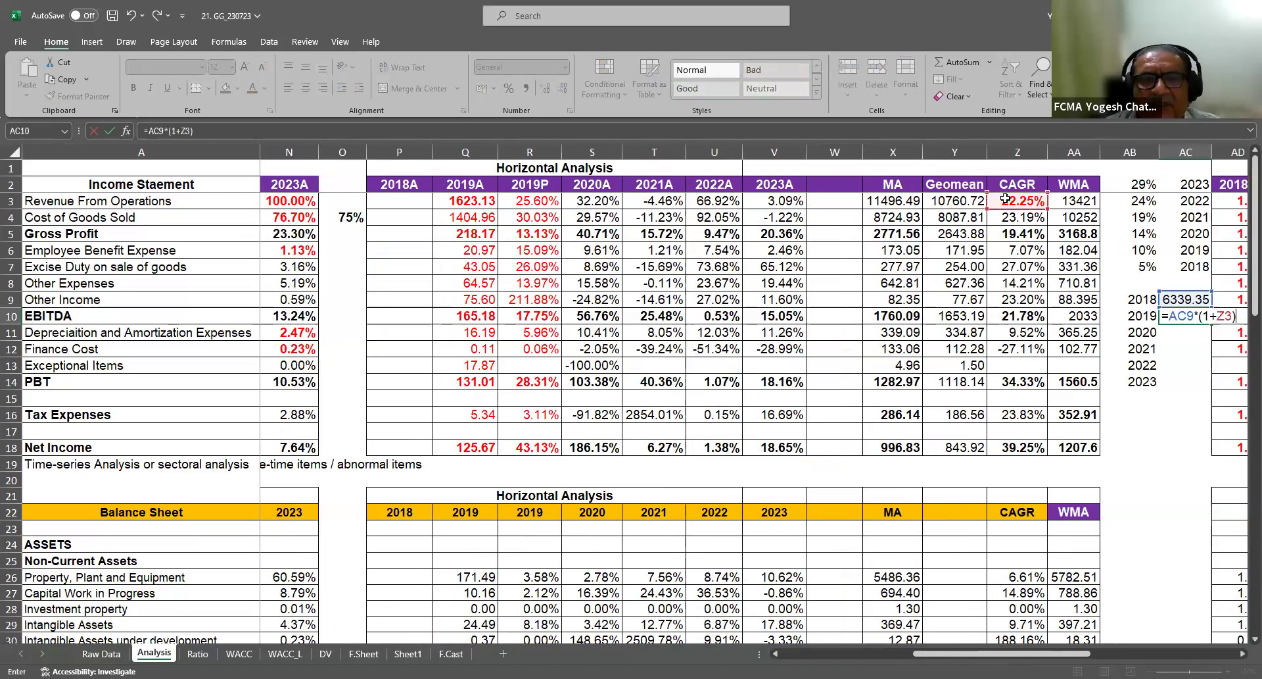
click(182, 131)
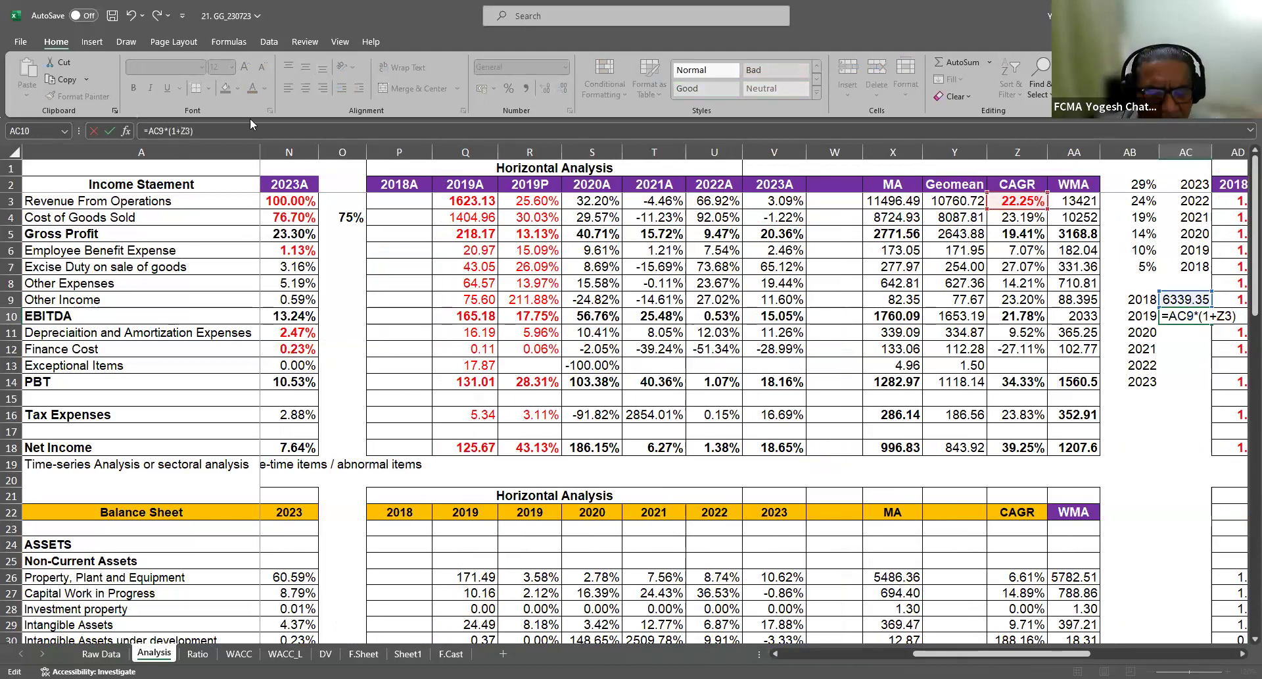
key(F4)
key(Return)
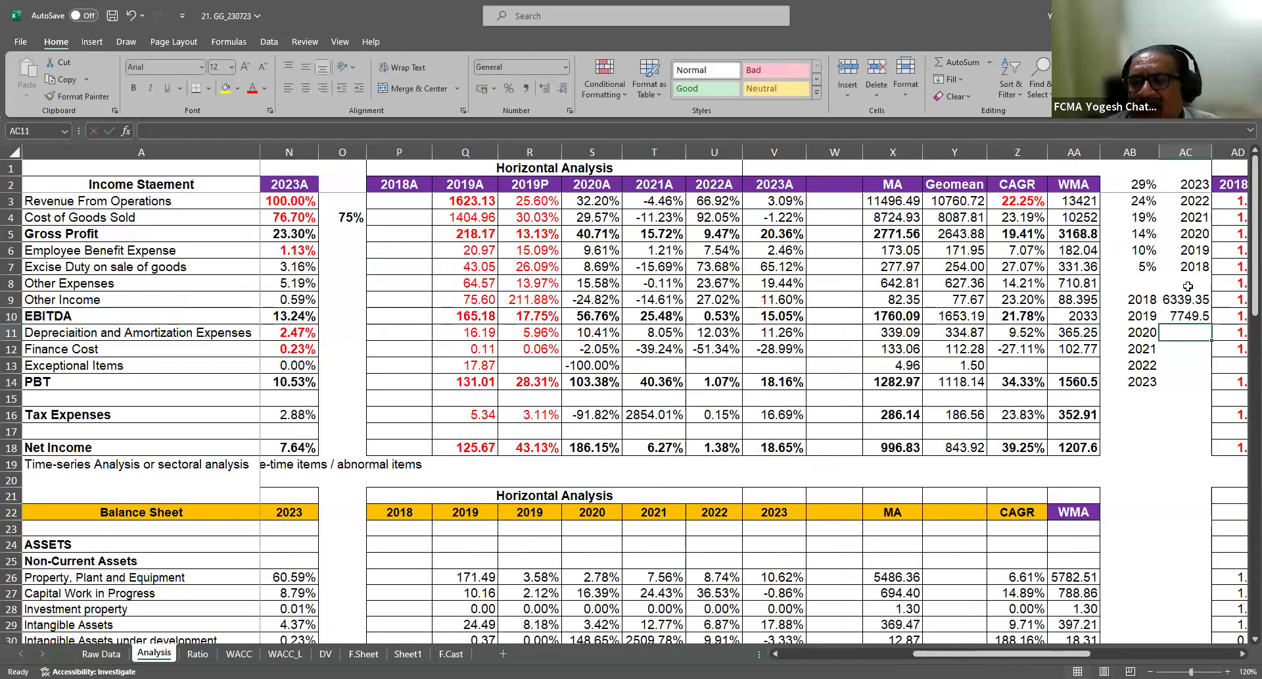
Copy the AC10 growth formula down to AC14 and show the 2023 figure with two decimals
click(1169, 315)
drag(1212, 324, 1202, 389)
click(1200, 383)
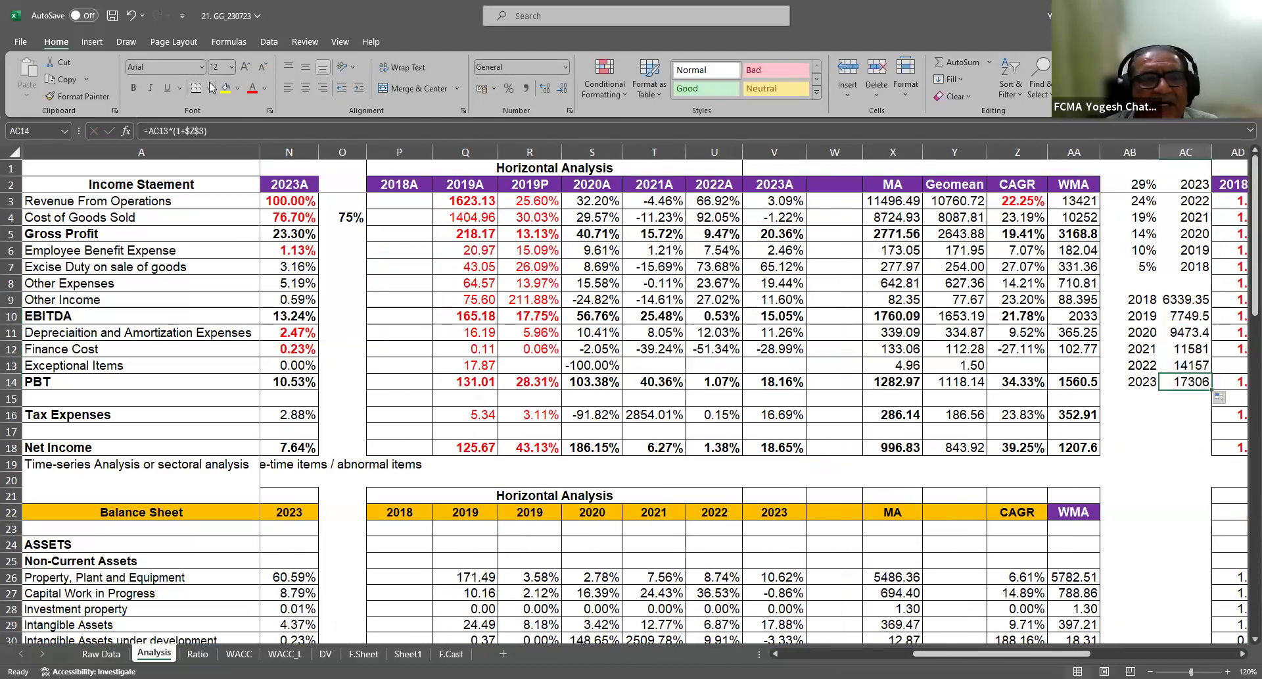
click(543, 90)
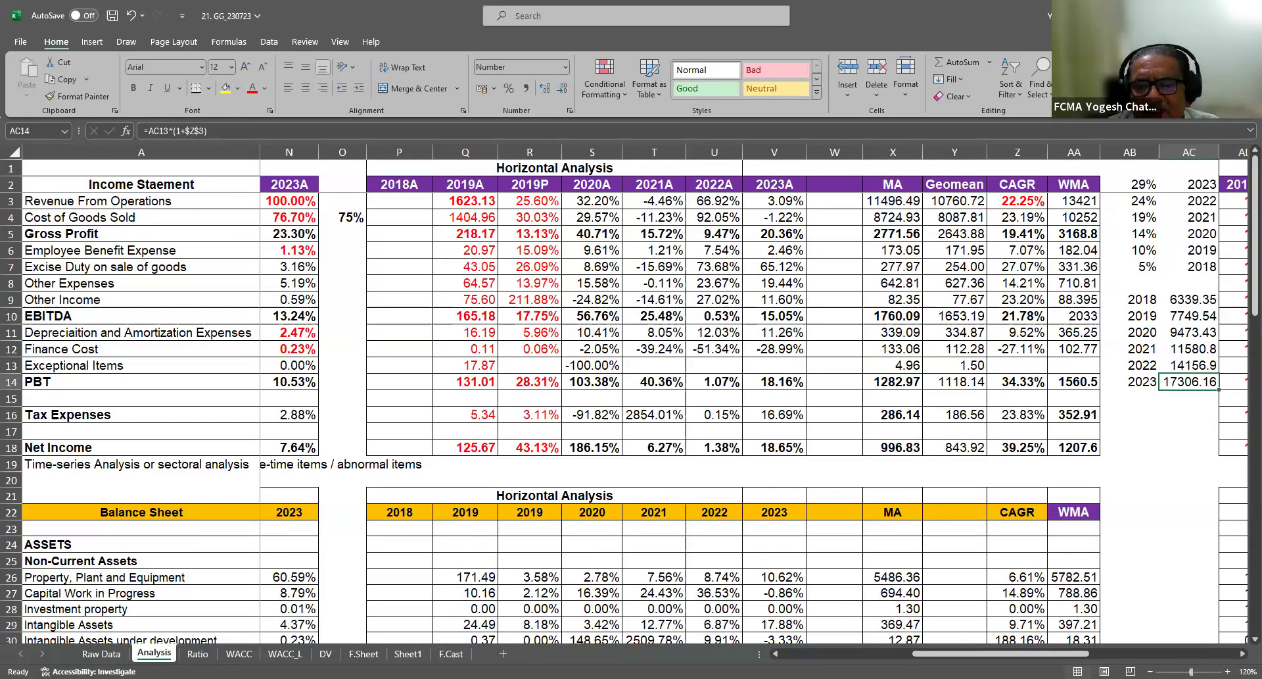
Compare the actual 2023A Revenue From Operations in G3 with the CAGR-projected 2023 figure
scroll(553, 178, left, 6)
click(587, 202)
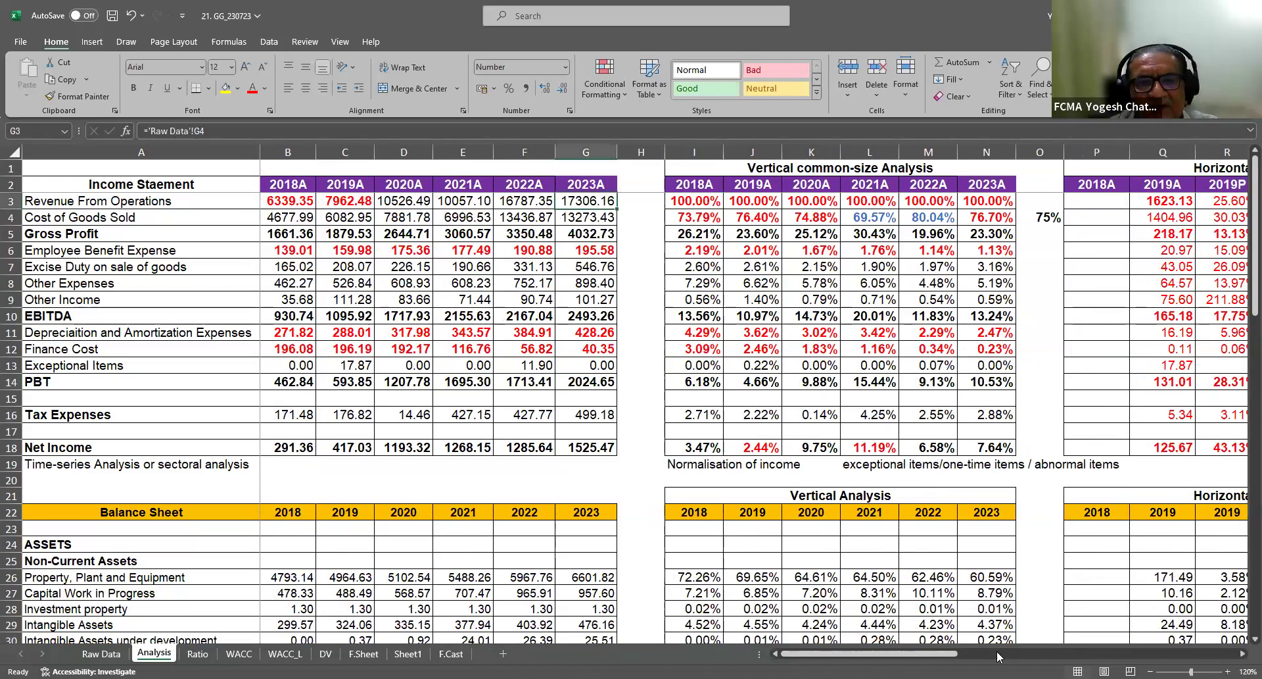
drag(870, 653, 1047, 653)
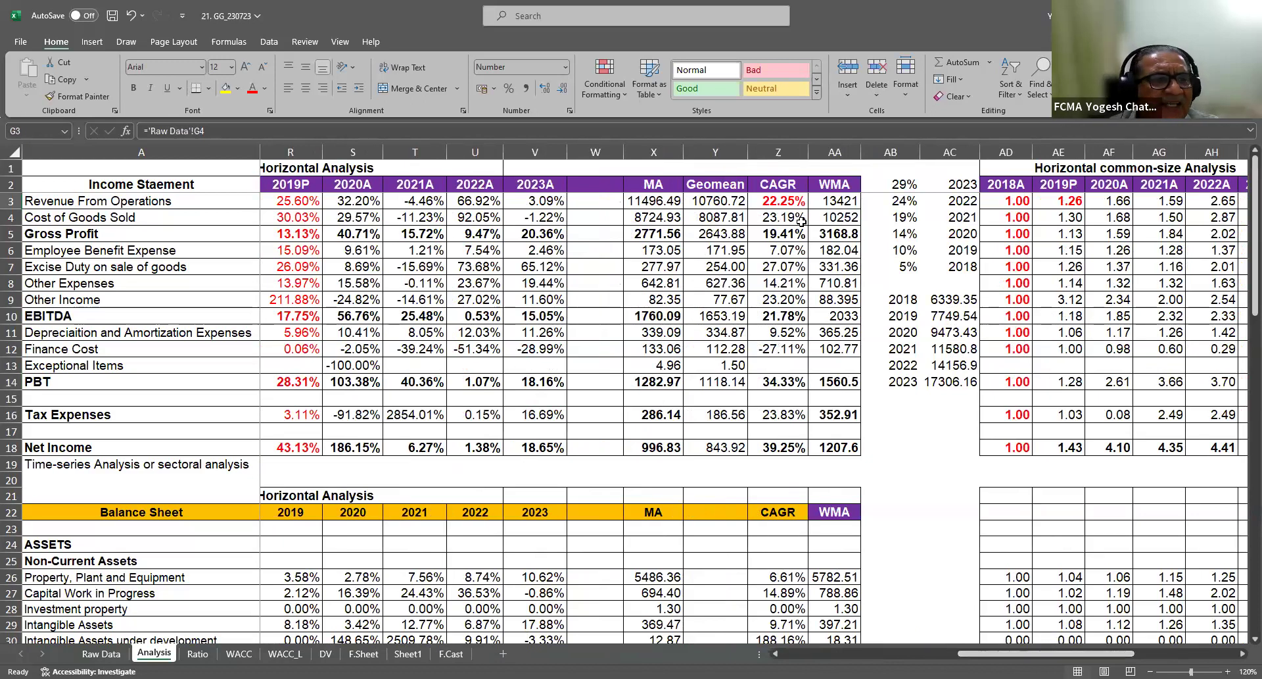
Change the starting value in AC9 to link to the 2018A Depreciation and Amortization Expenses in B11
click(925, 301)
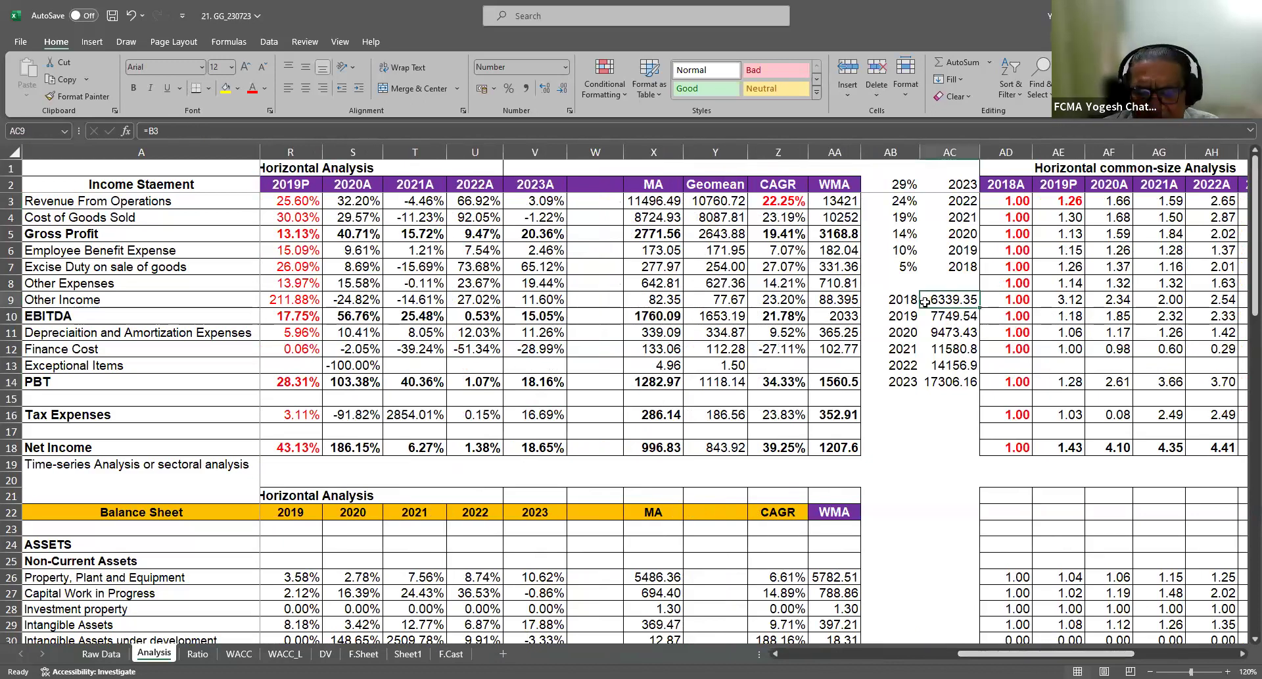
text(=)
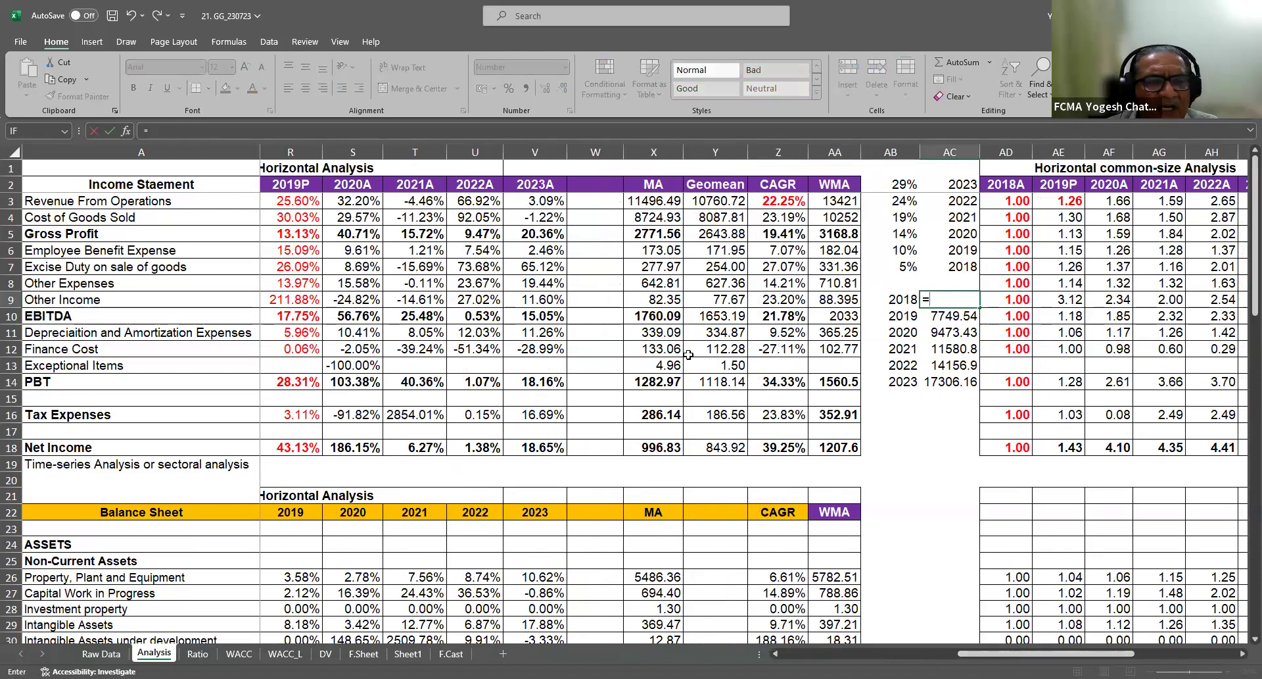
drag(1046, 654, 866, 653)
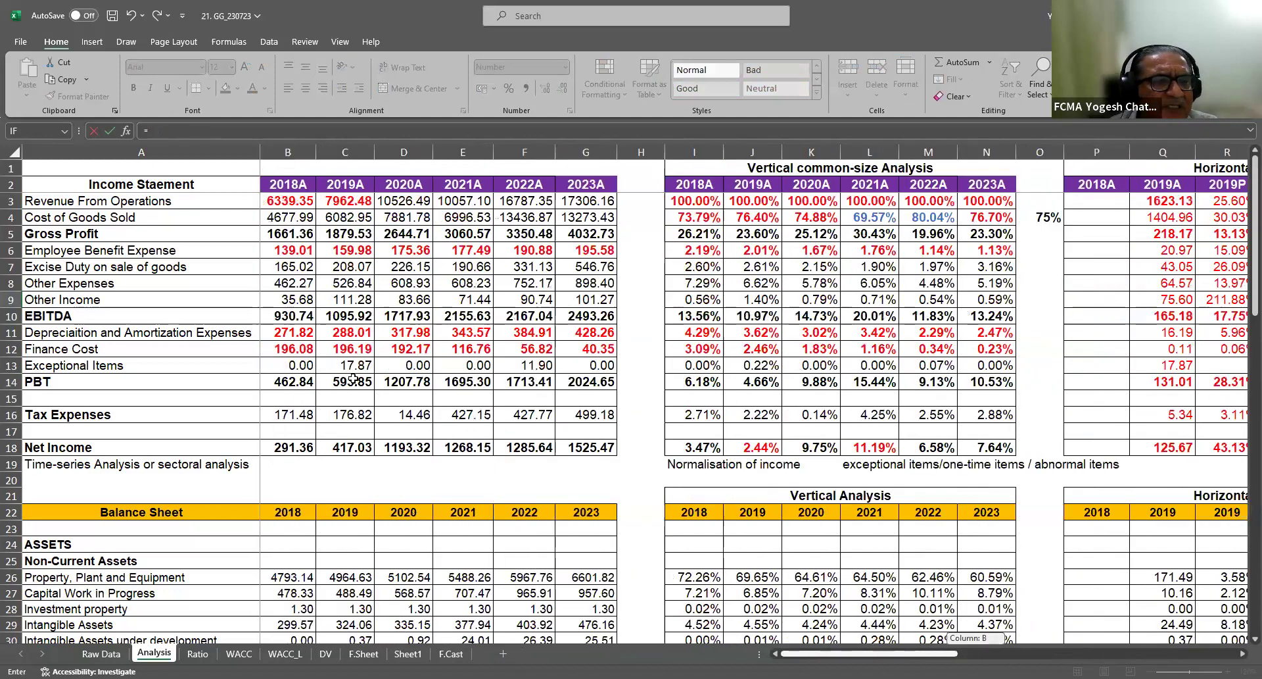
click(285, 335)
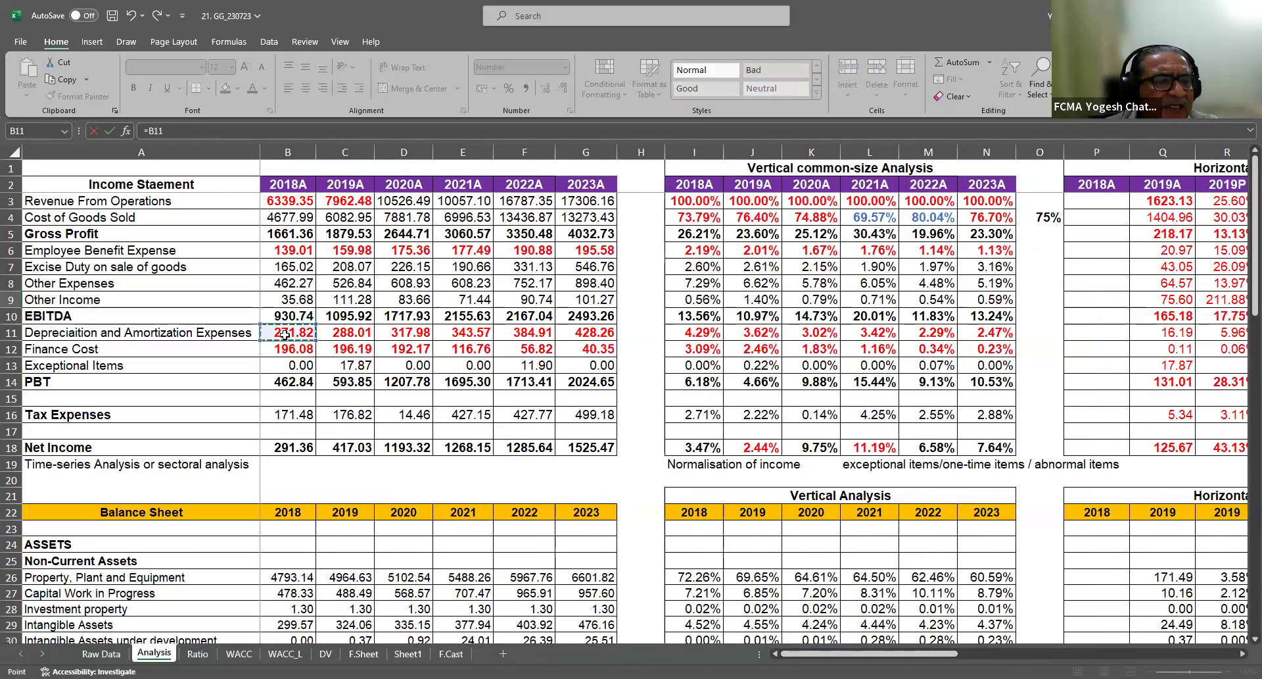
key(Return)
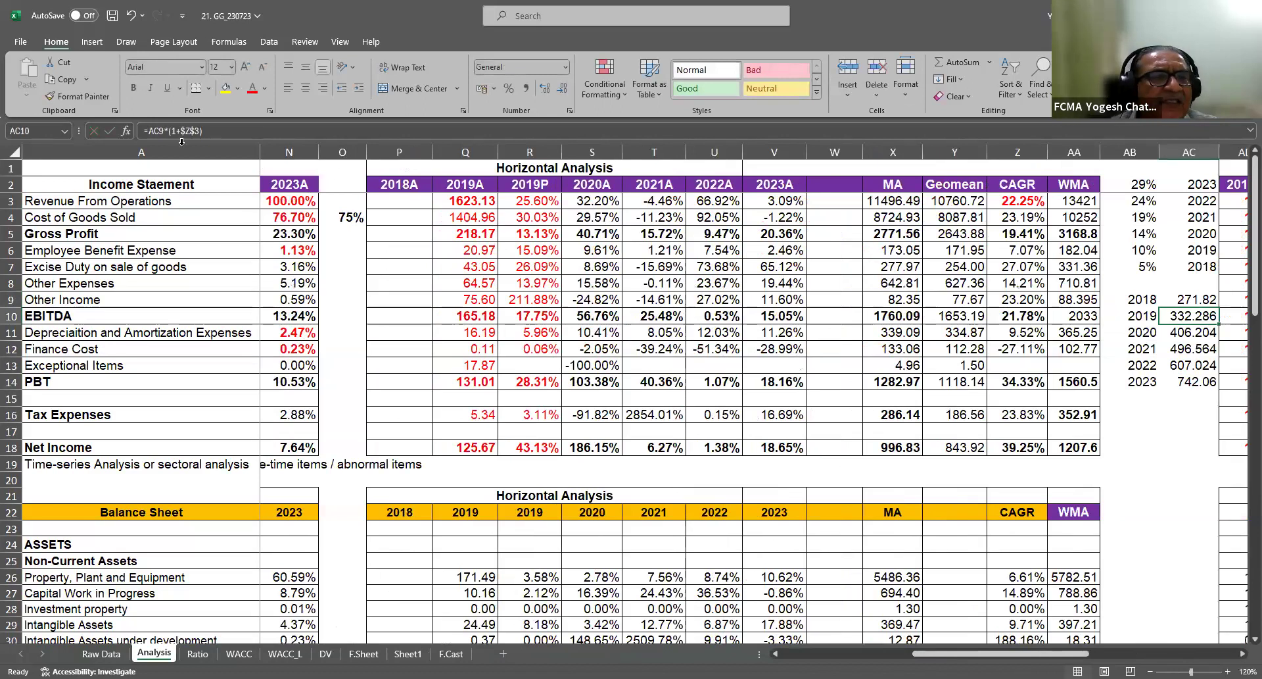
Change the AC10 formula to use the depreciation CAGR, =AC9*(1+$Z$11), and copy it down to AC14
click(198, 131)
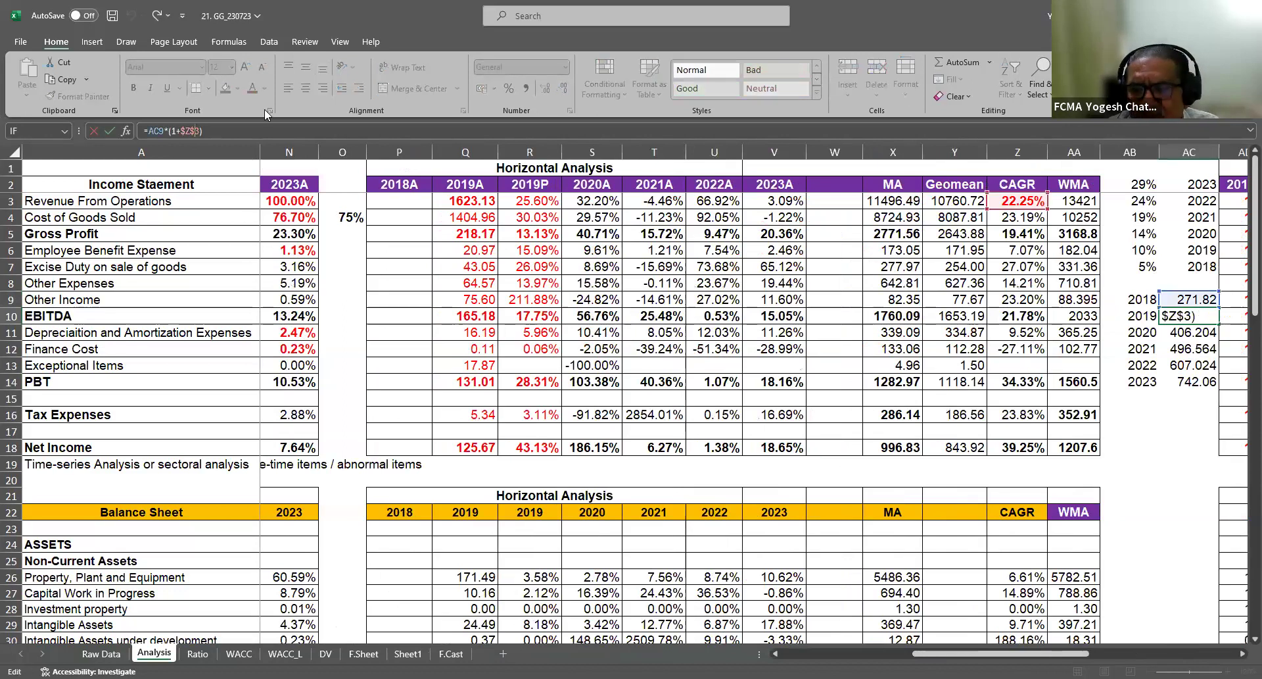
text(11)
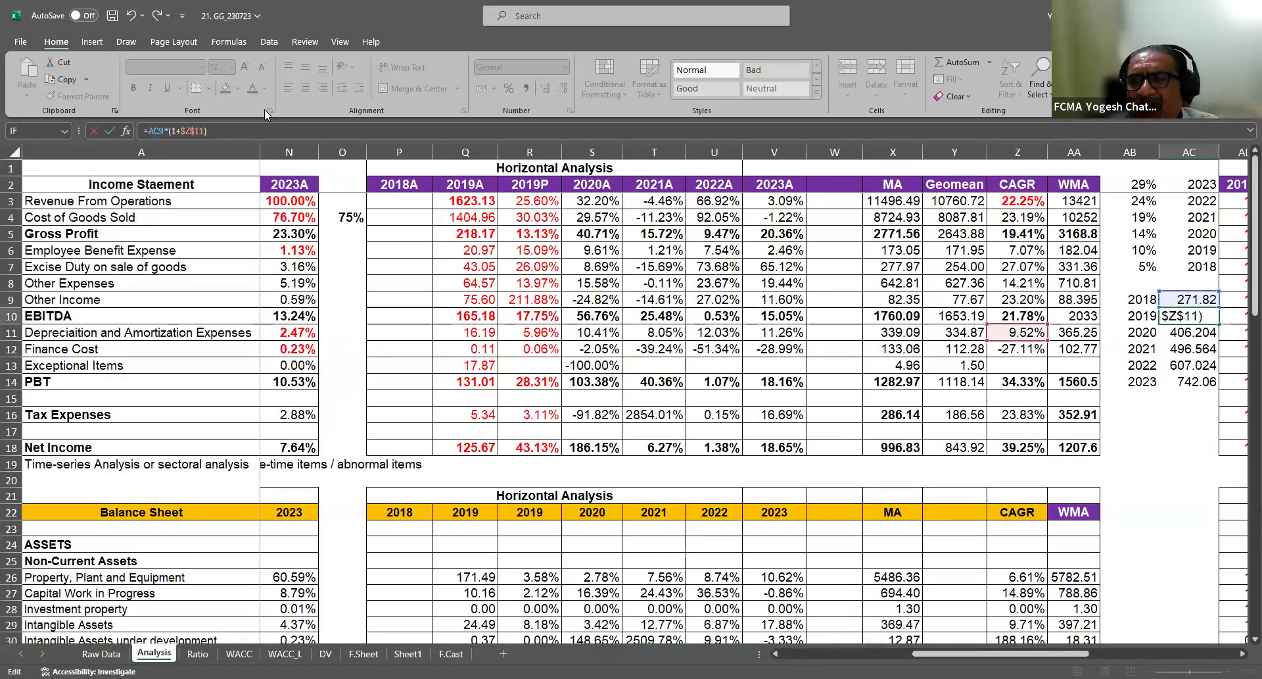
key(Return)
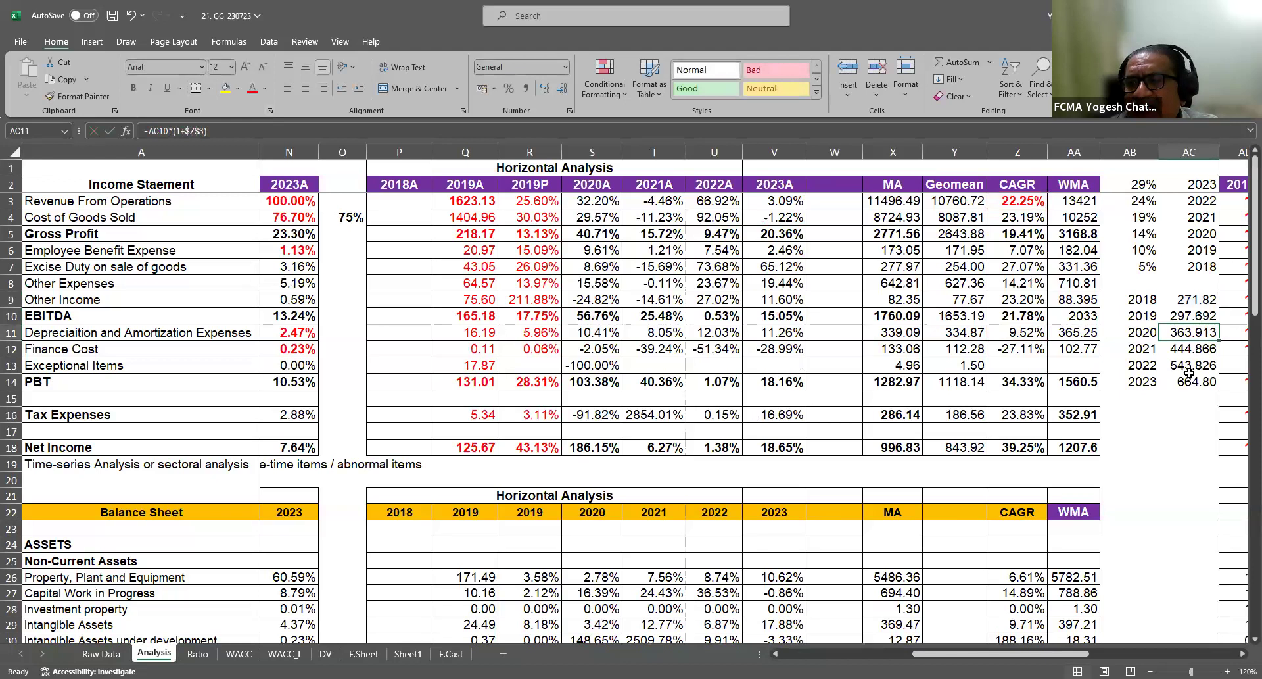
click(1179, 317)
drag(1219, 322, 1197, 385)
click(1198, 384)
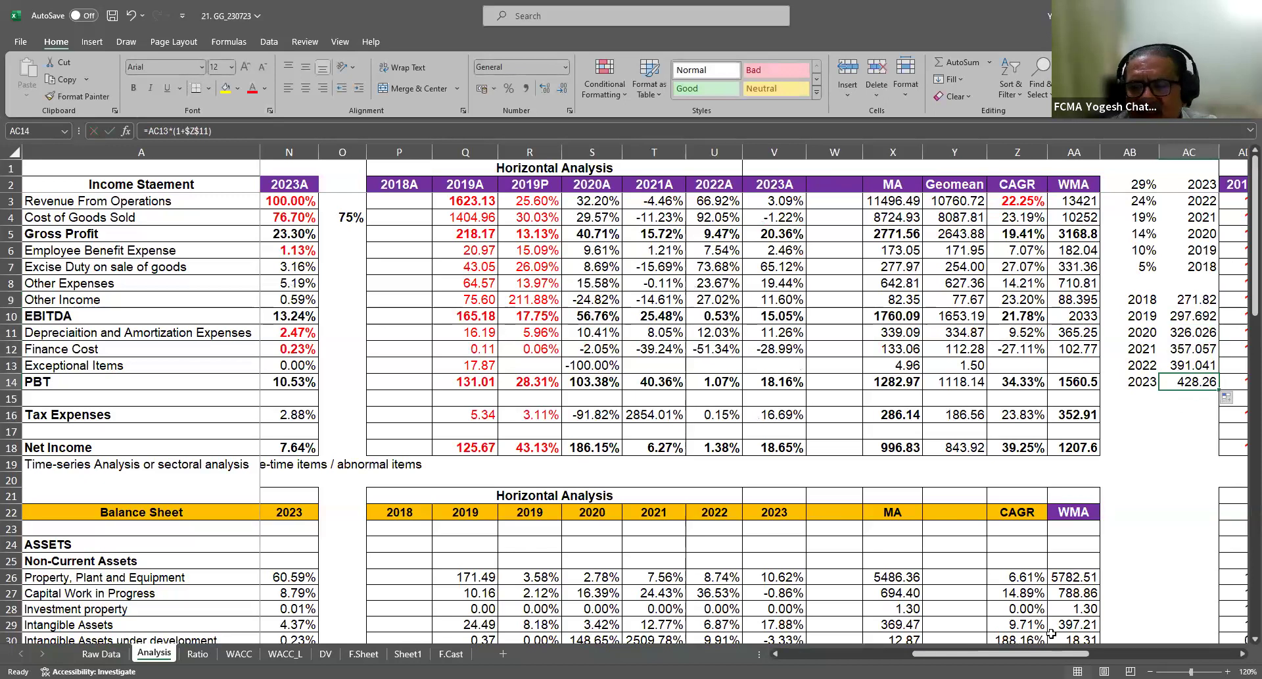
Check the actual 2023A Depreciation and Amortization Expenses in G11 against the projected 2023 figure
drag(1050, 653, 921, 653)
click(584, 332)
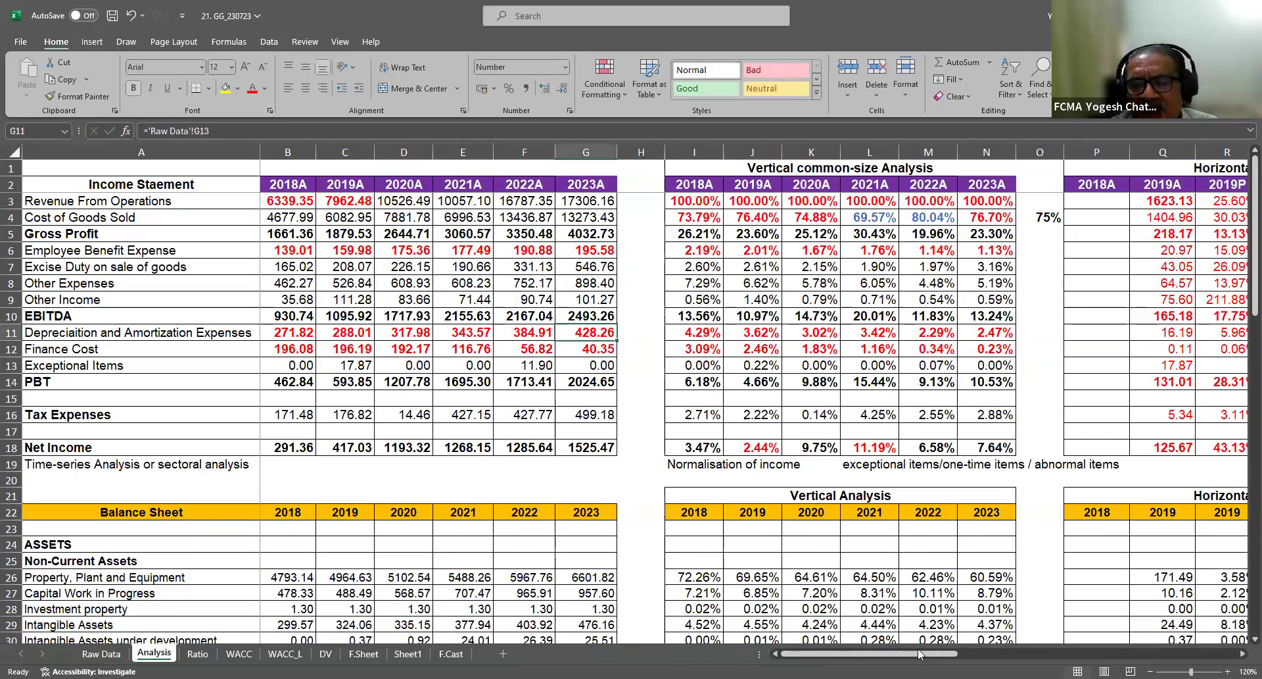
Clear the CAGR check table of years and projected values from AB9 down through column AC
drag(922, 655, 1100, 214)
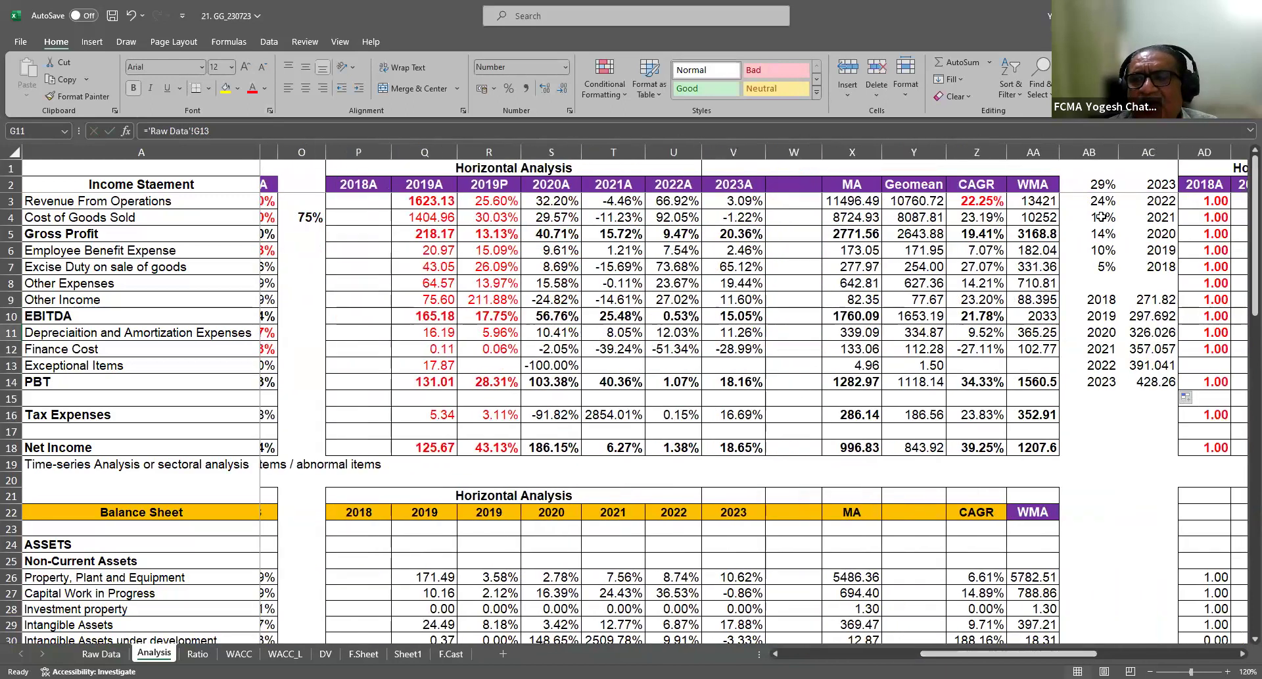
drag(1100, 300, 1143, 397)
key(Delete)
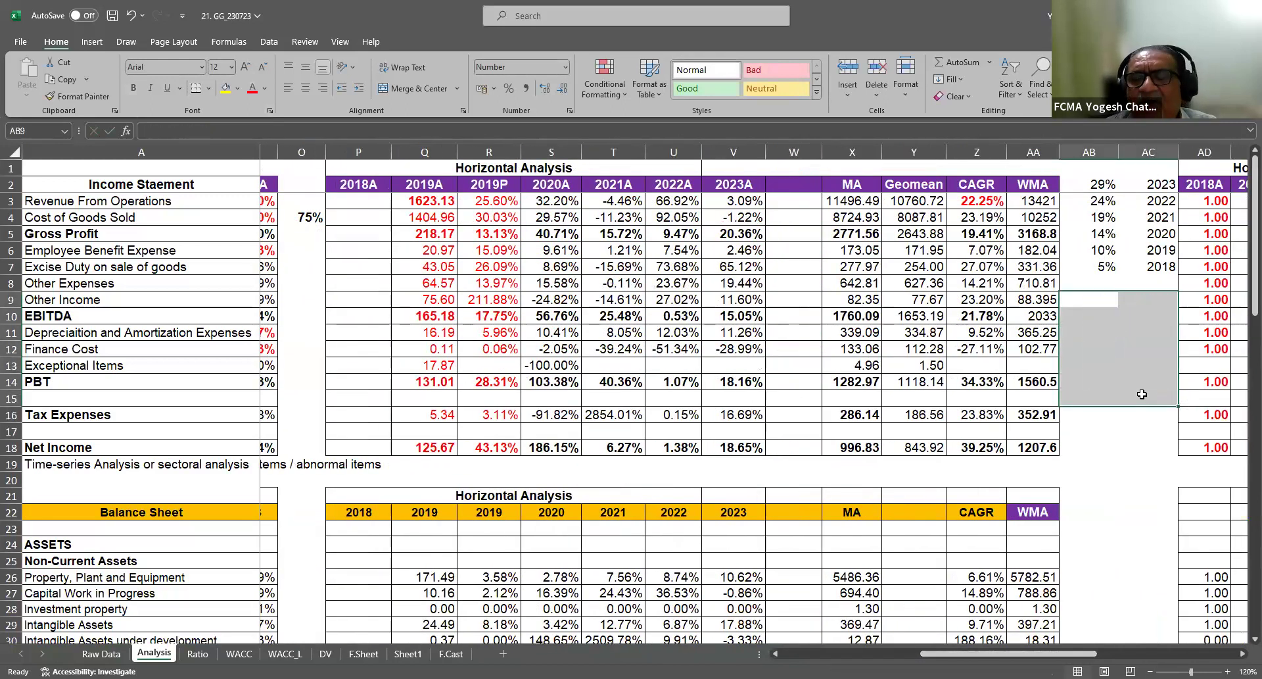
Examine the WMA column and the yearly weights for 2018 to 2023 in AB2:AC7
click(1036, 186)
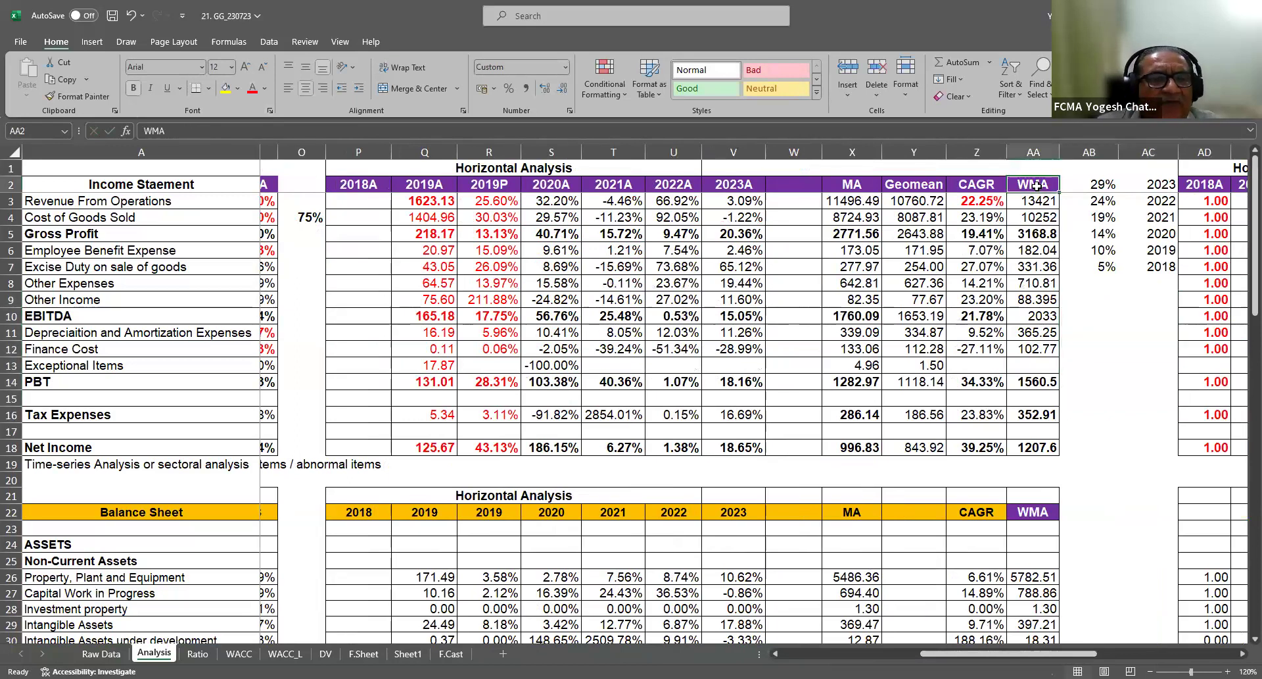
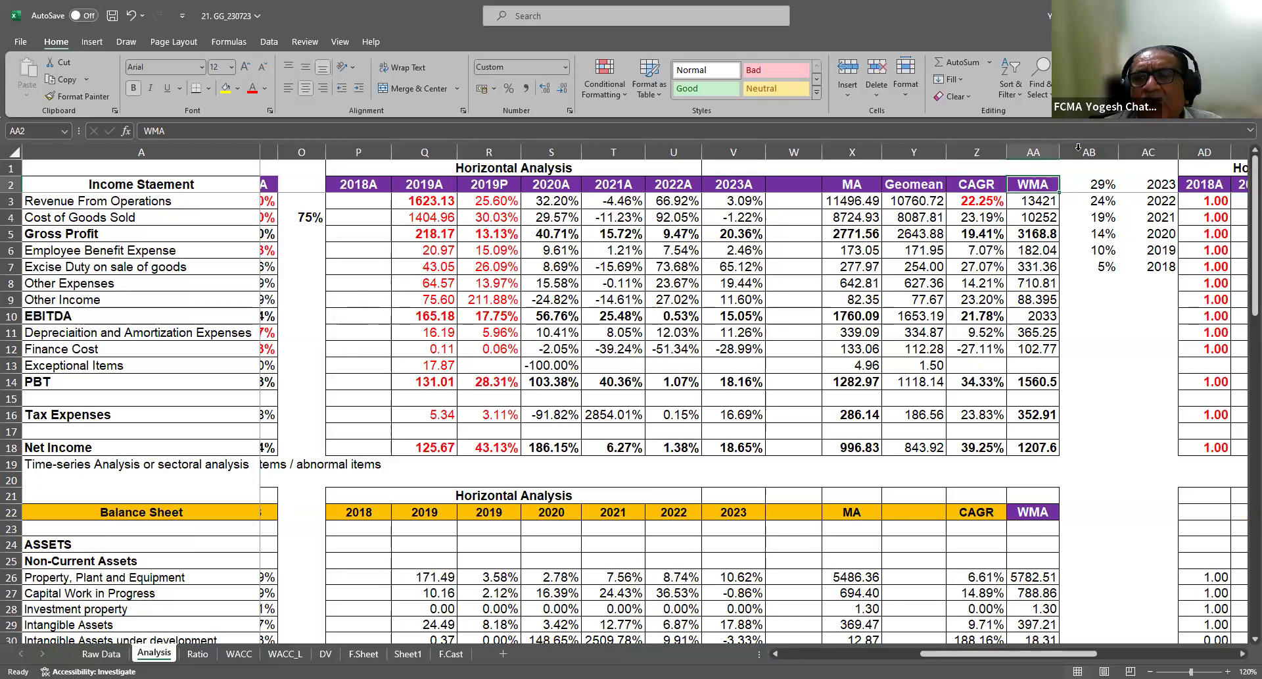
click(1142, 185)
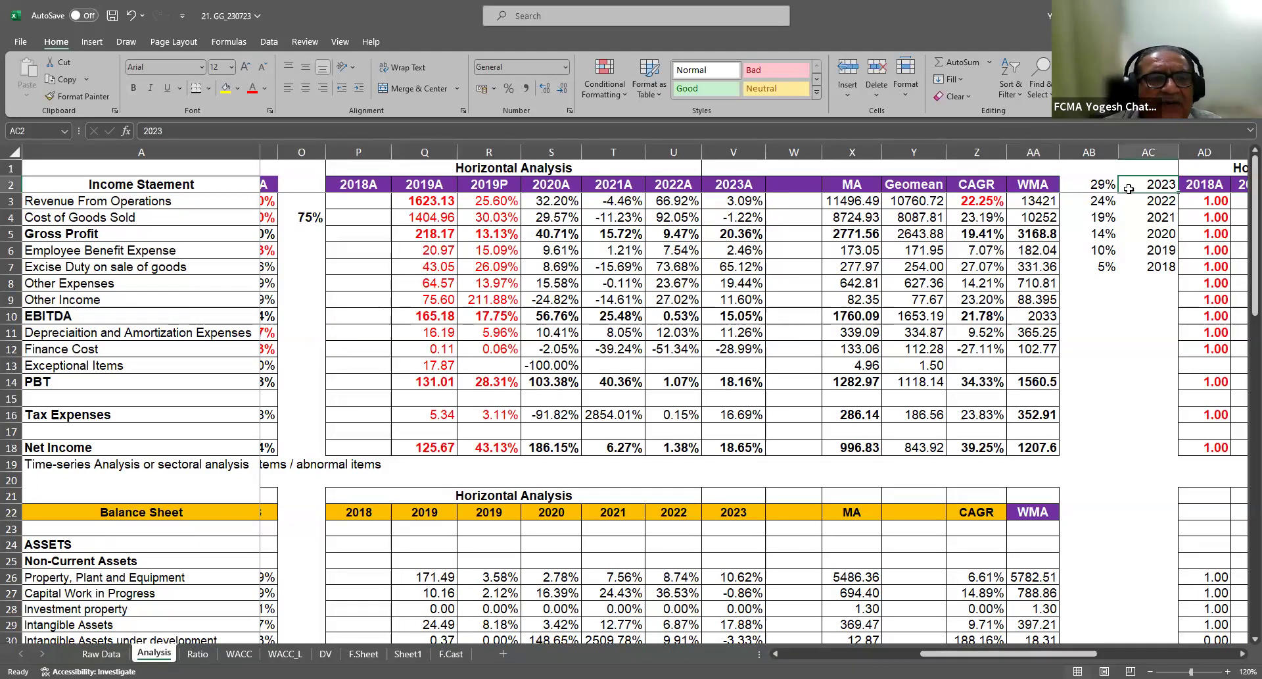
key(Down)
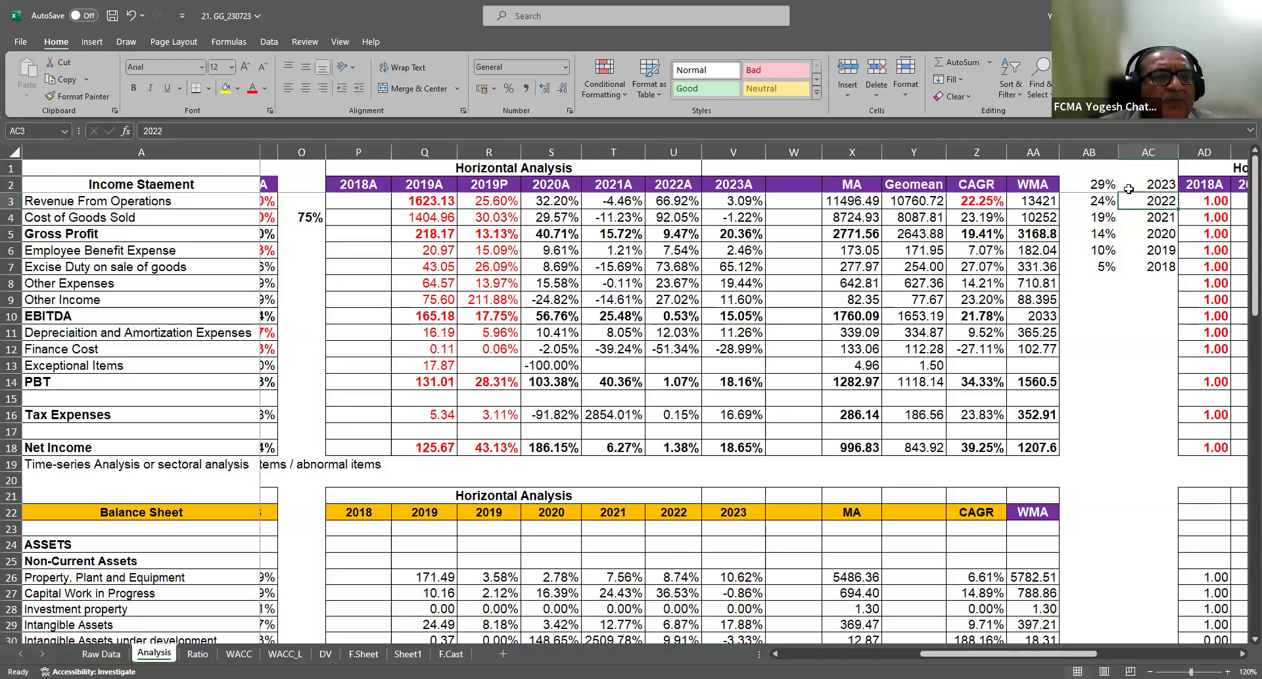
key(Down)
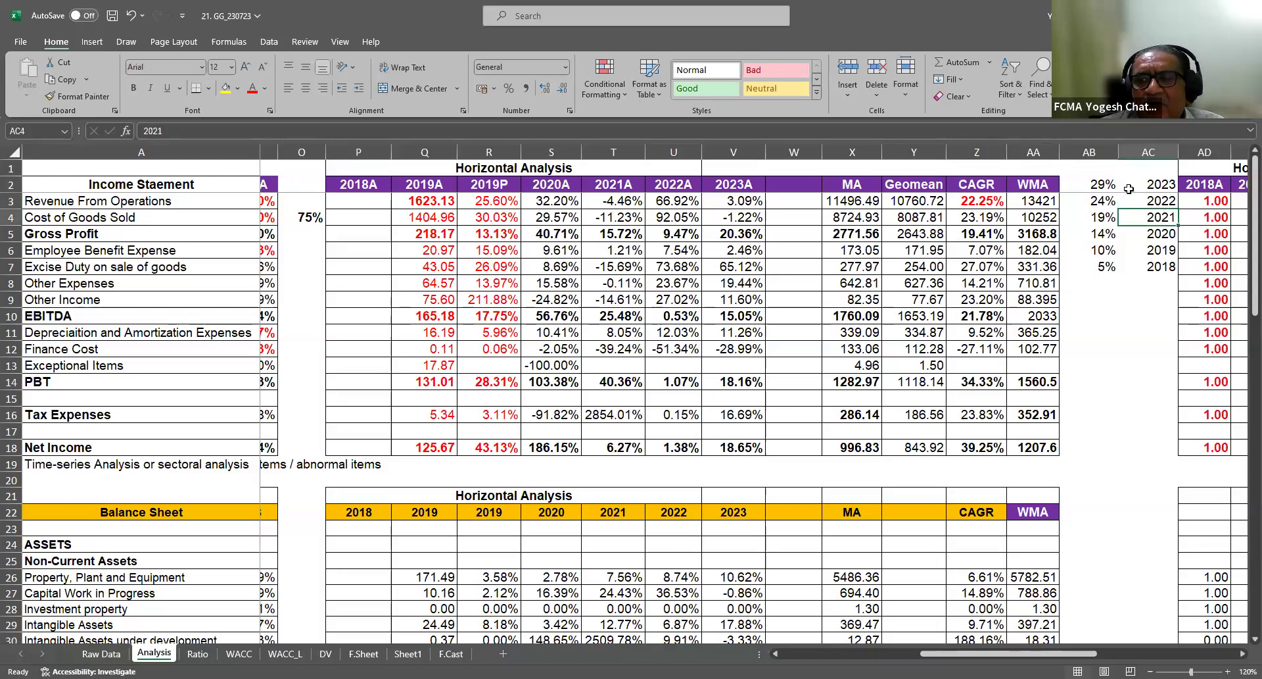
key(Down)
key(Down)
key(Down)
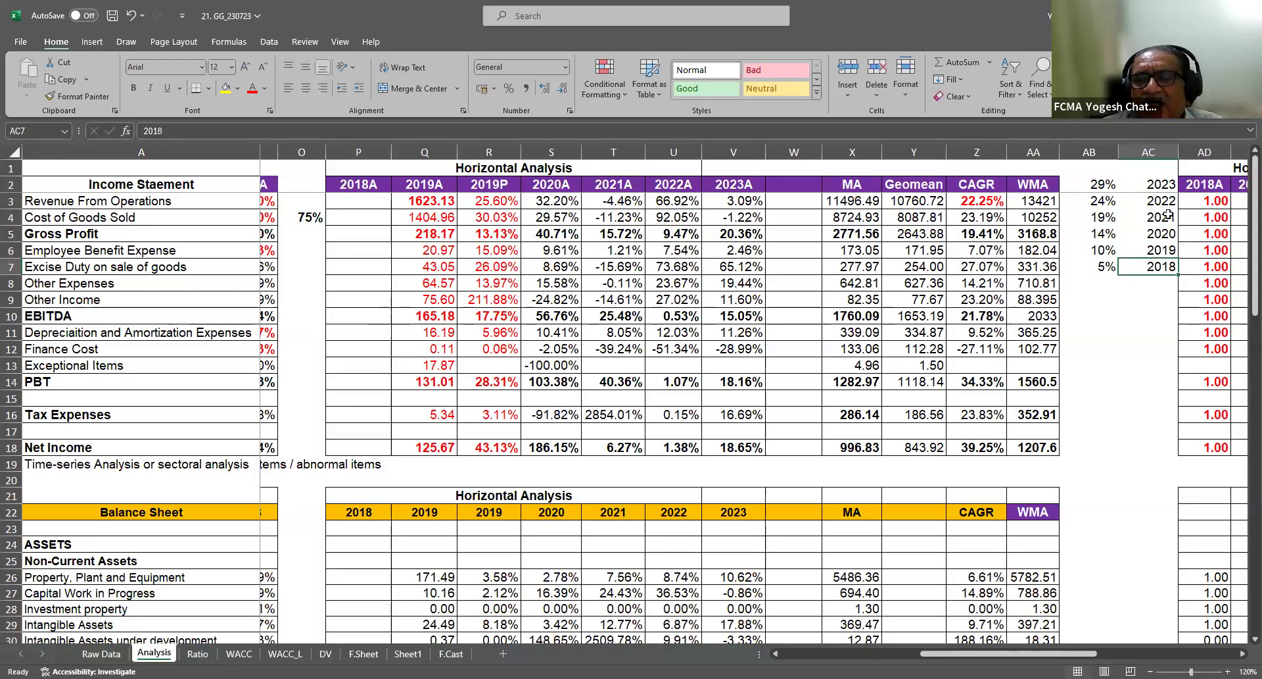
click(1161, 184)
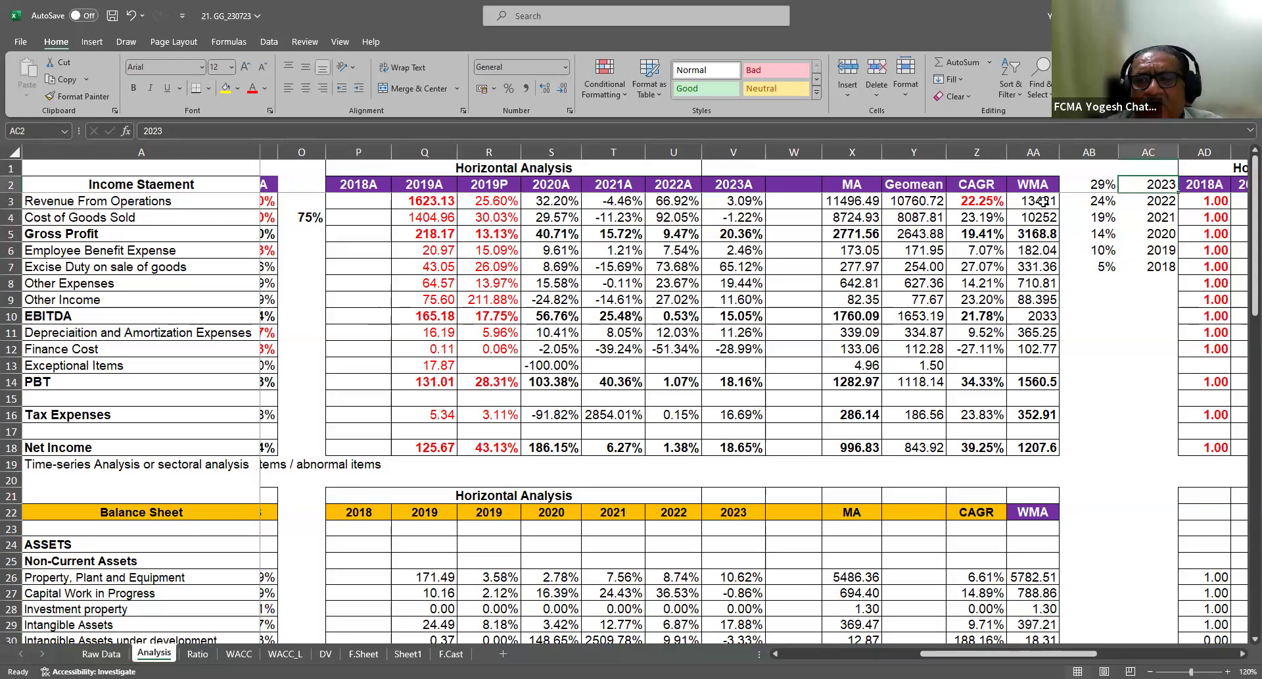
click(1104, 186)
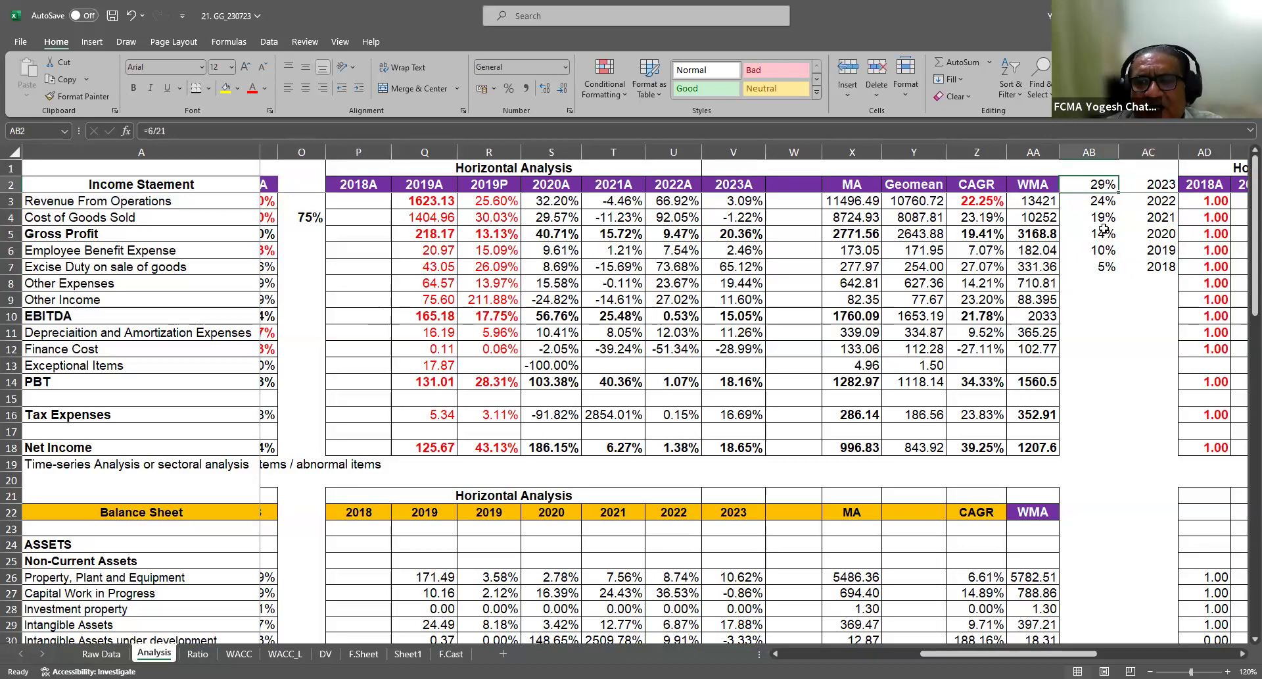
Inspect the weighted moving average formula for Revenue From Operations in AA3, leaving it unedited
click(1029, 204)
key(F2)
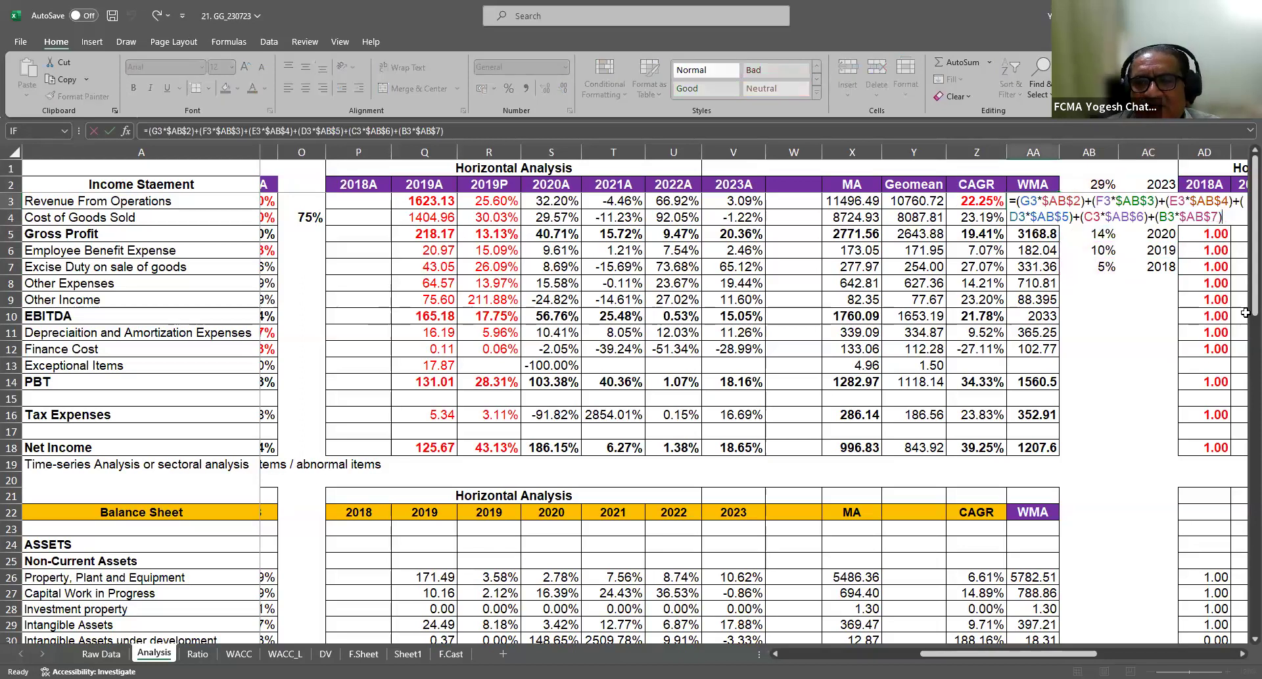
key(Escape)
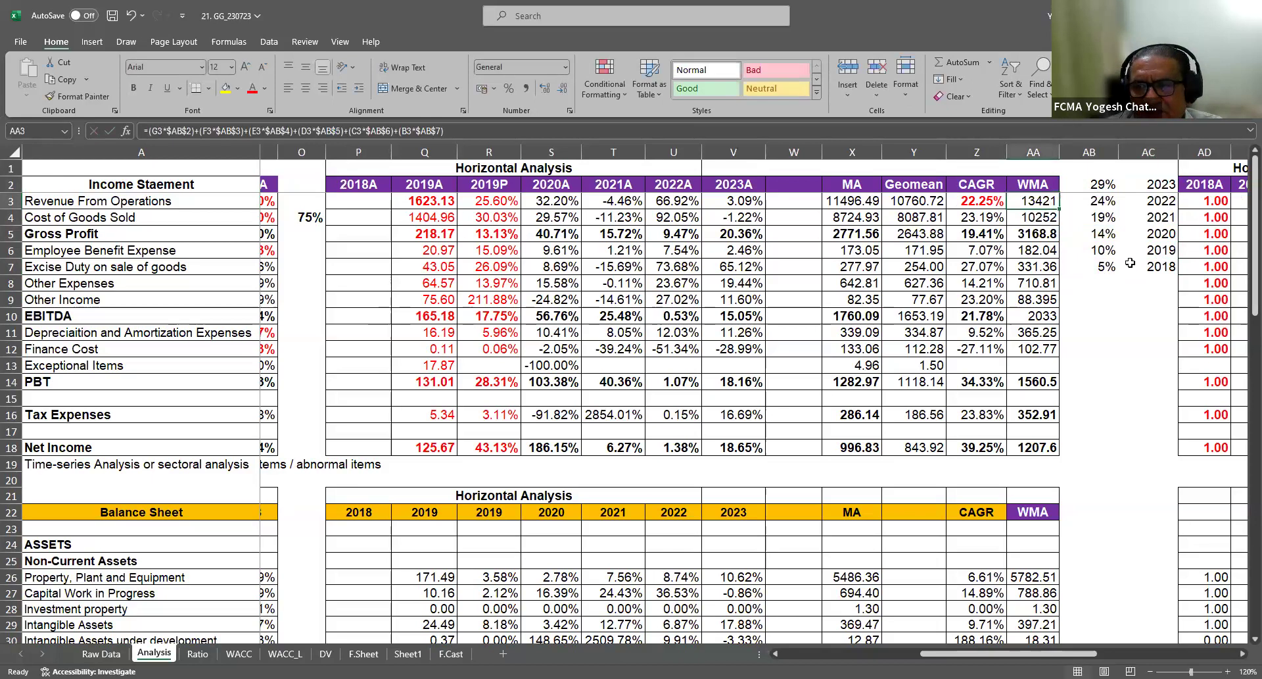
Label the MA column with the heading "Airthmatic Mean" in X1
click(978, 189)
click(1020, 187)
click(858, 188)
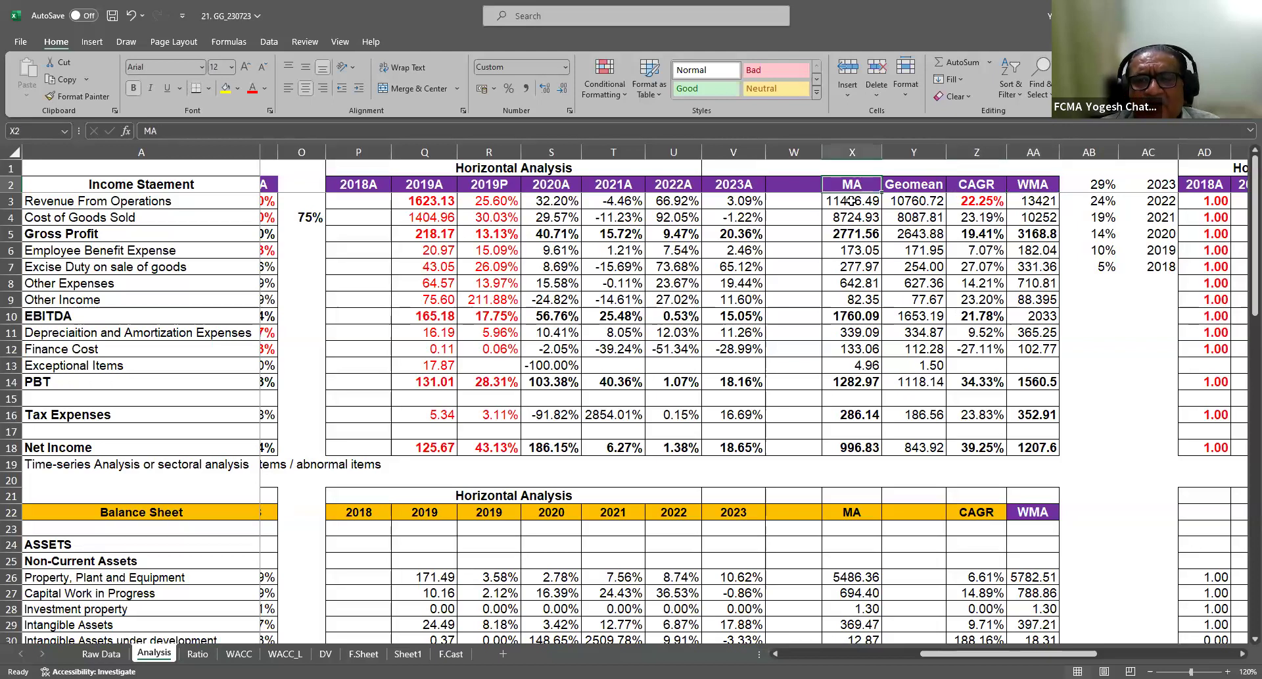
click(855, 168)
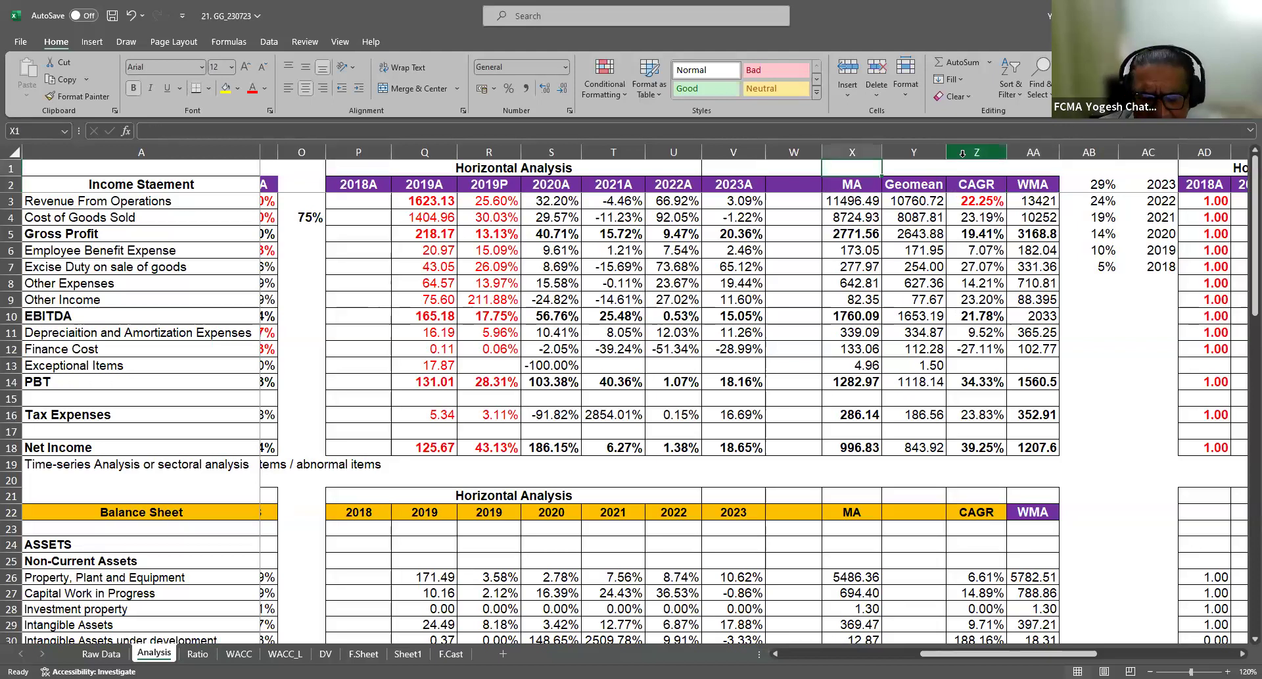
text(Airthm)
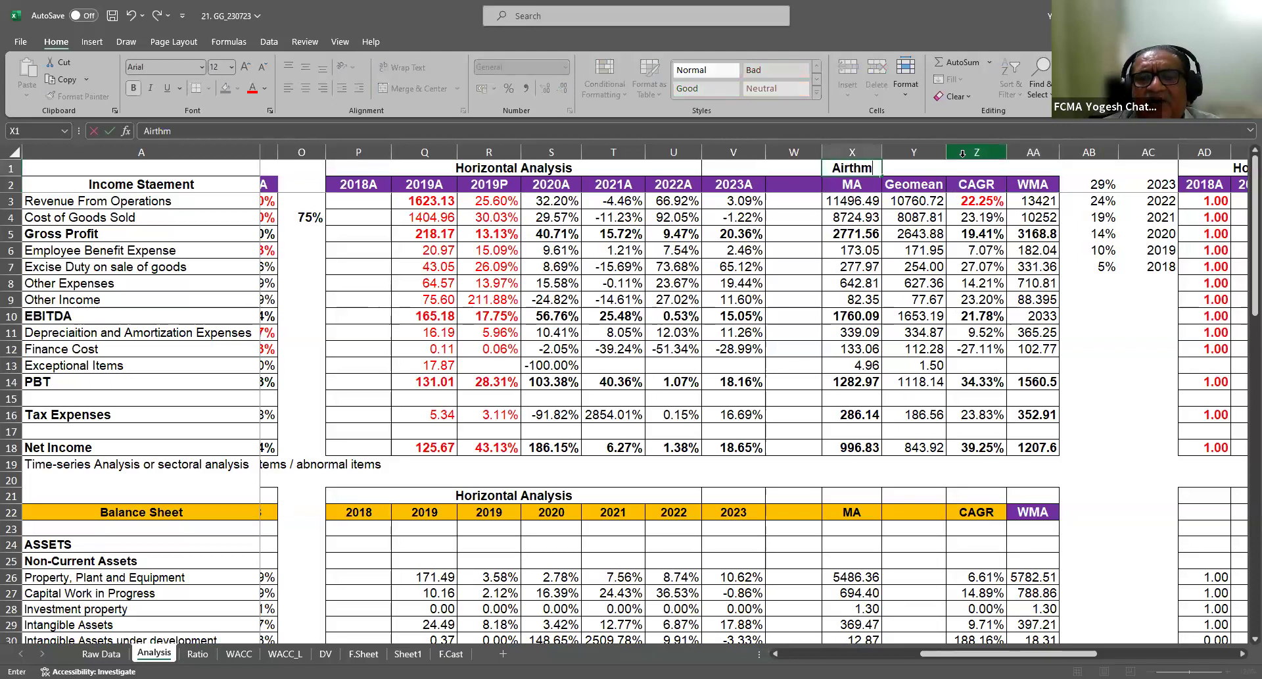
text(atic Mean)
key(Return)
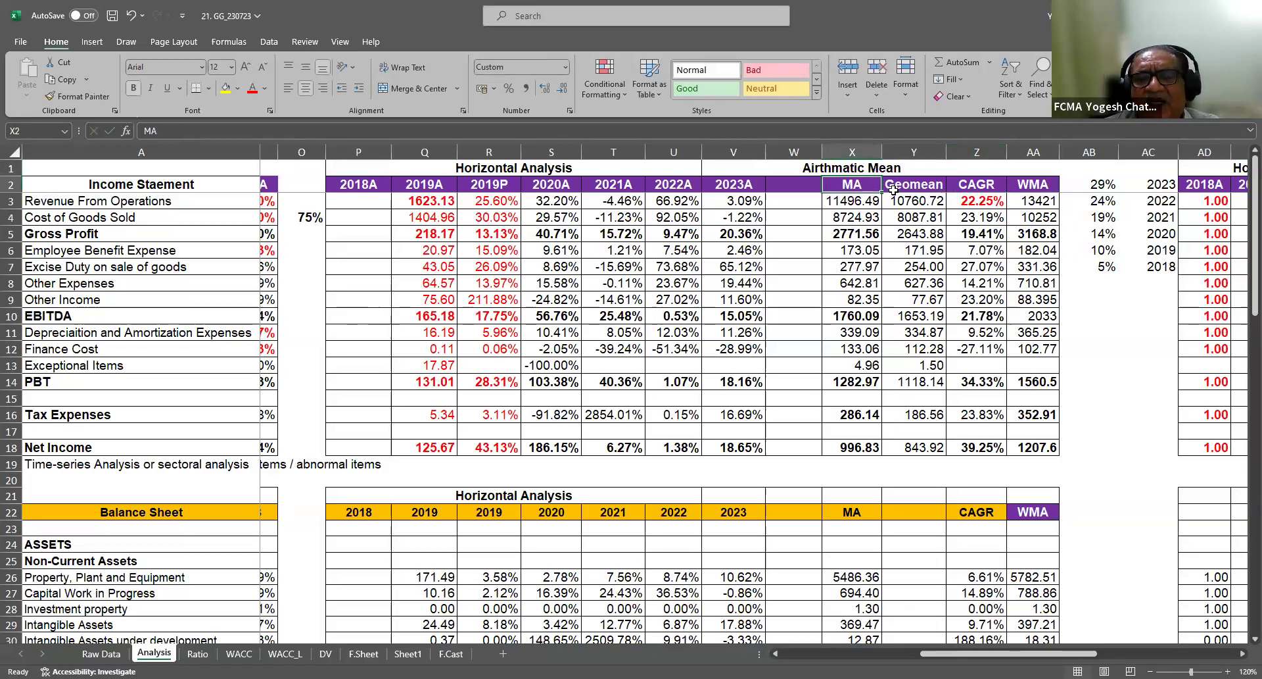
Inspect the AVERAGE formula behind the Revenue From Operations moving average in X3
click(856, 203)
double_click(856, 203)
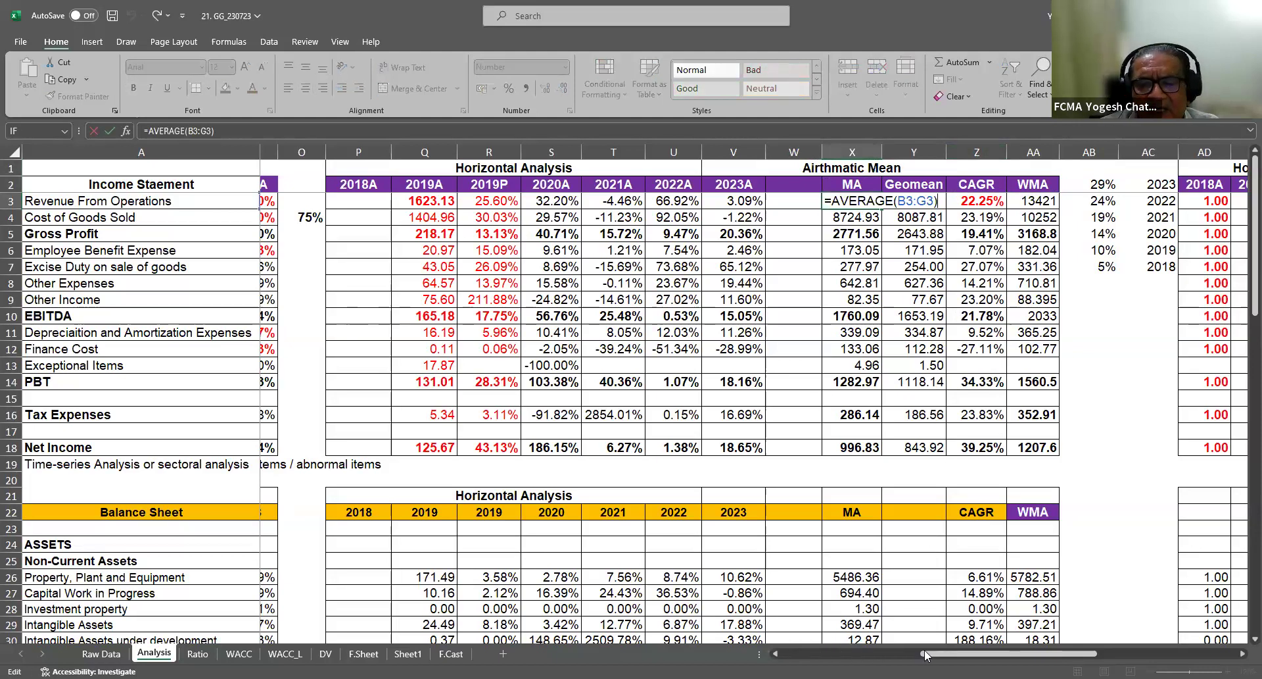
click(924, 649)
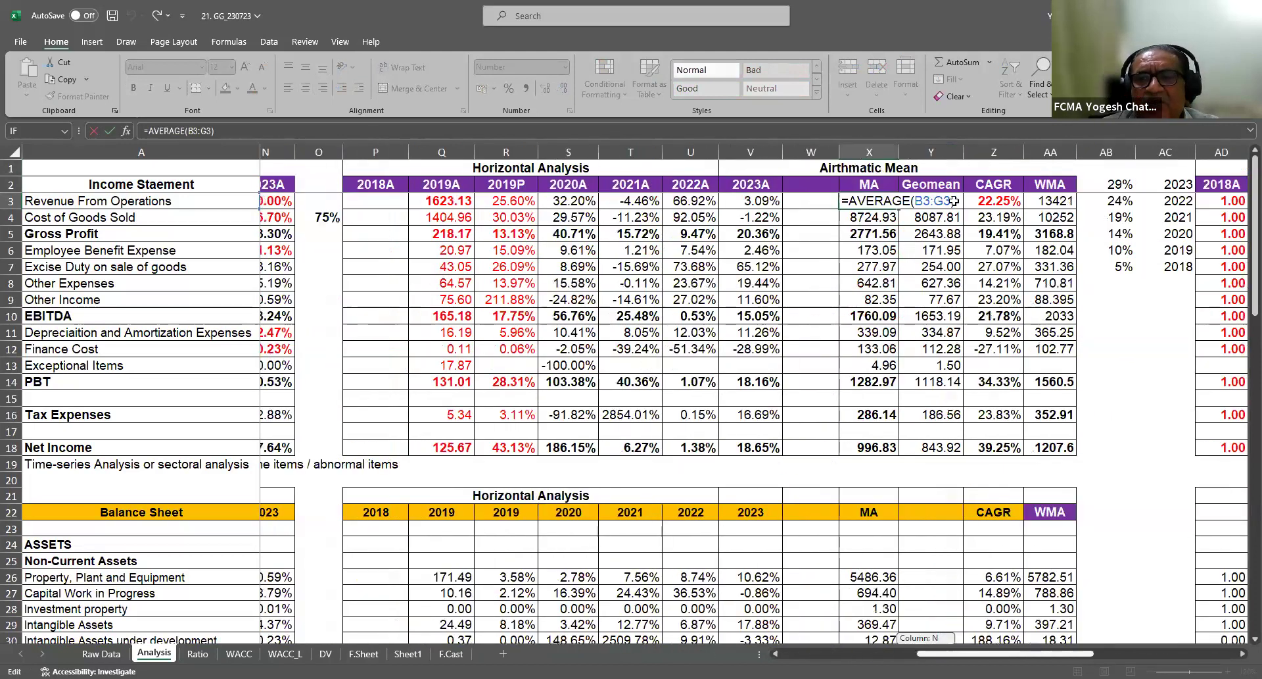
key(Tab)
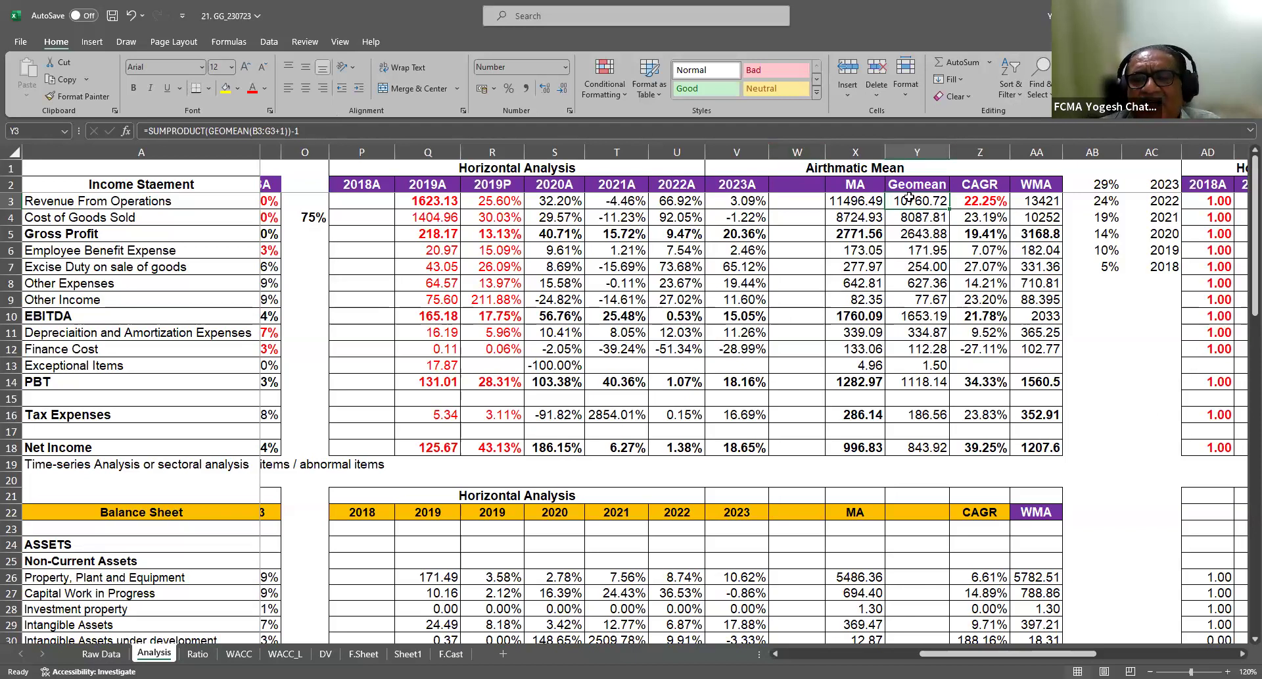
Compare the MA and Geomean columns across the income statement, including the geometric mean formula in Y3
click(871, 209)
click(911, 203)
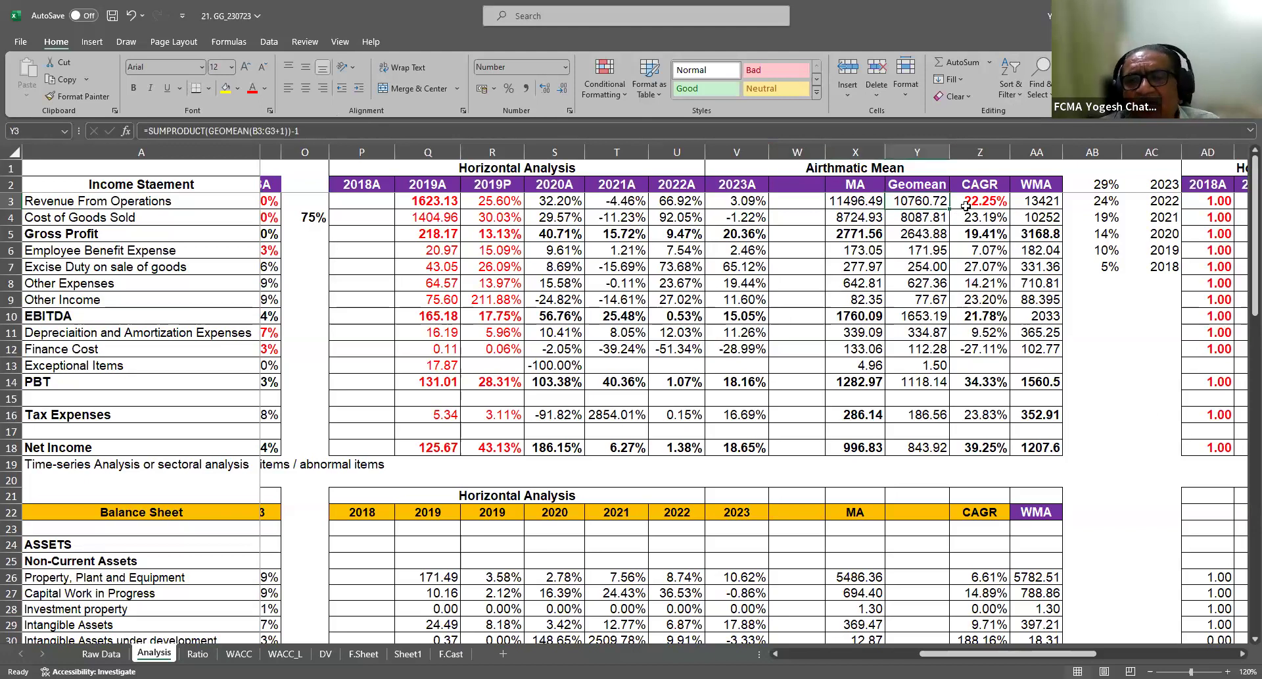
drag(918, 204, 924, 416)
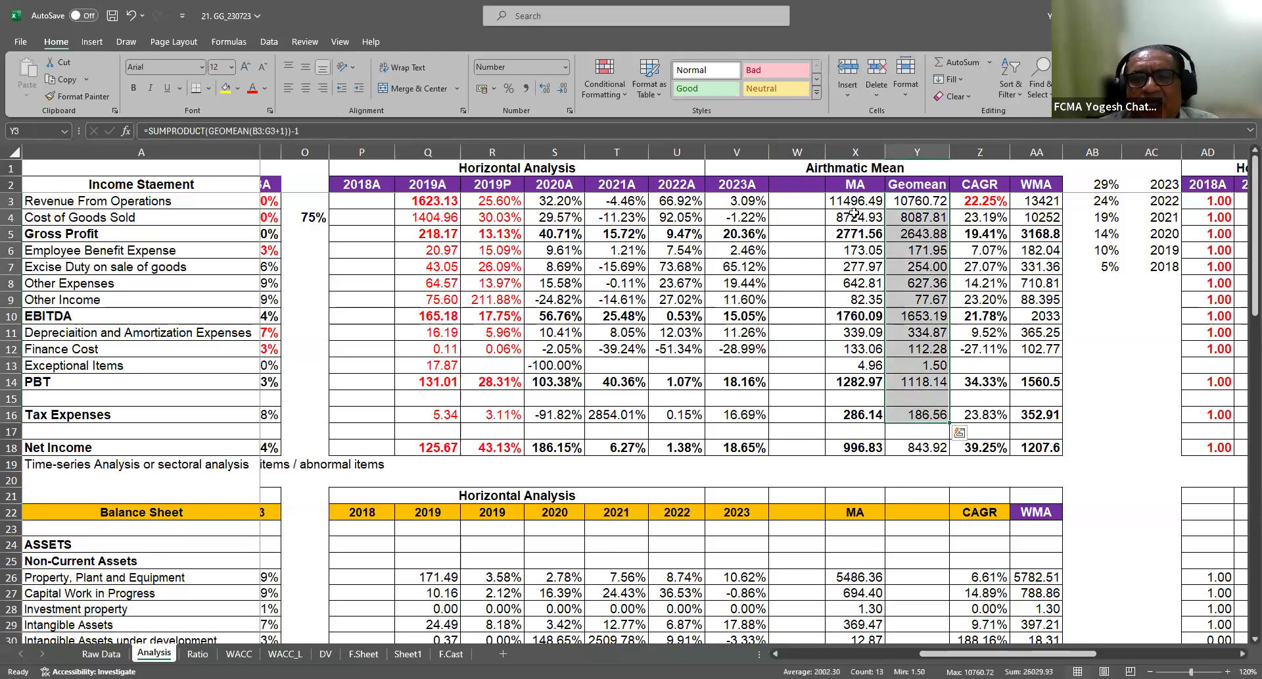
drag(853, 202, 859, 436)
click(929, 196)
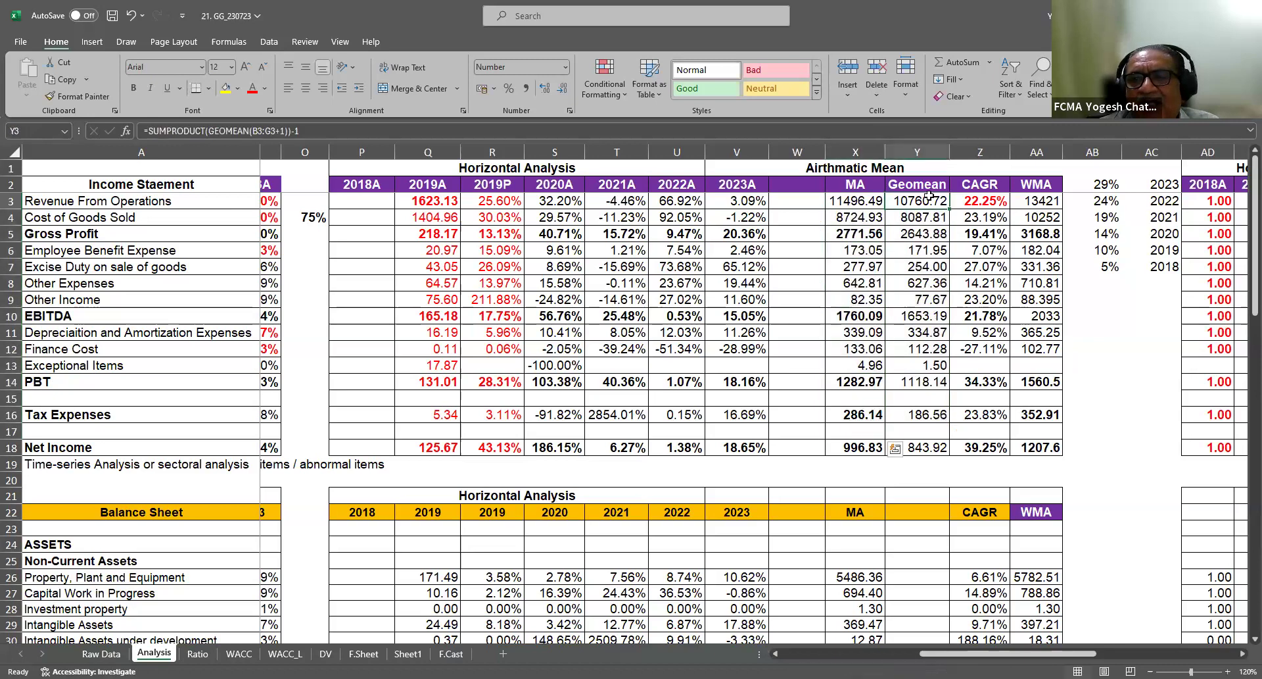
drag(929, 195, 918, 447)
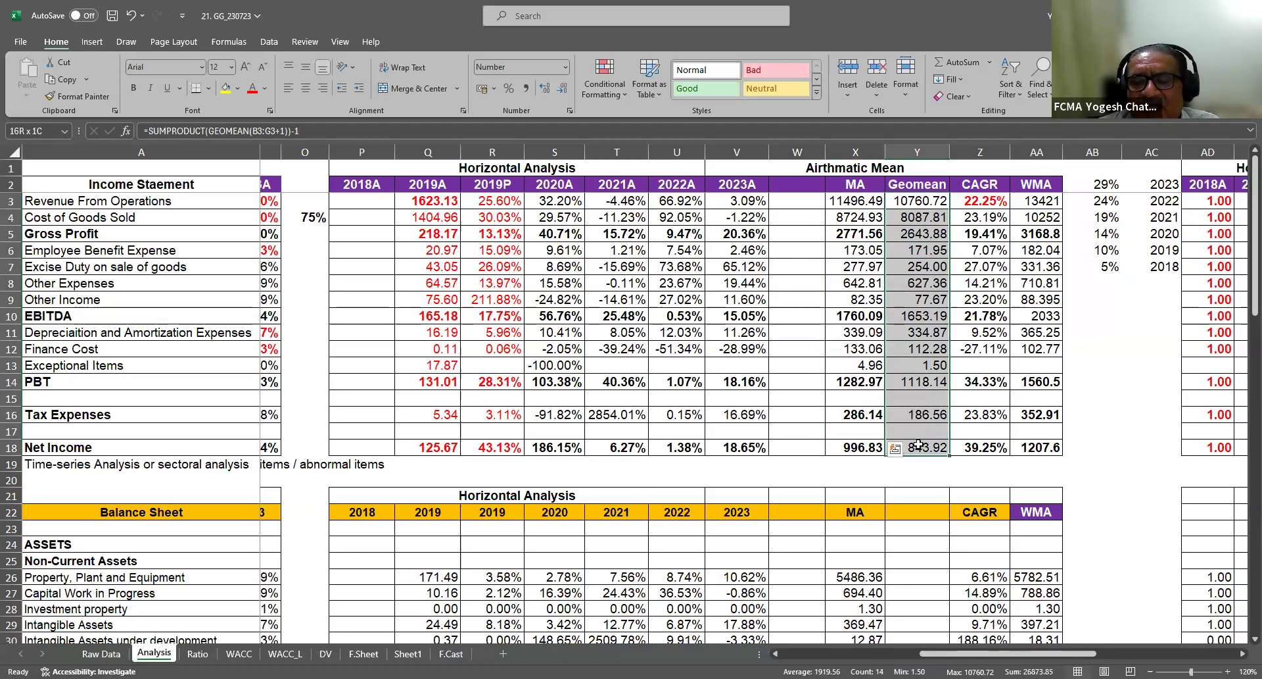
click(914, 200)
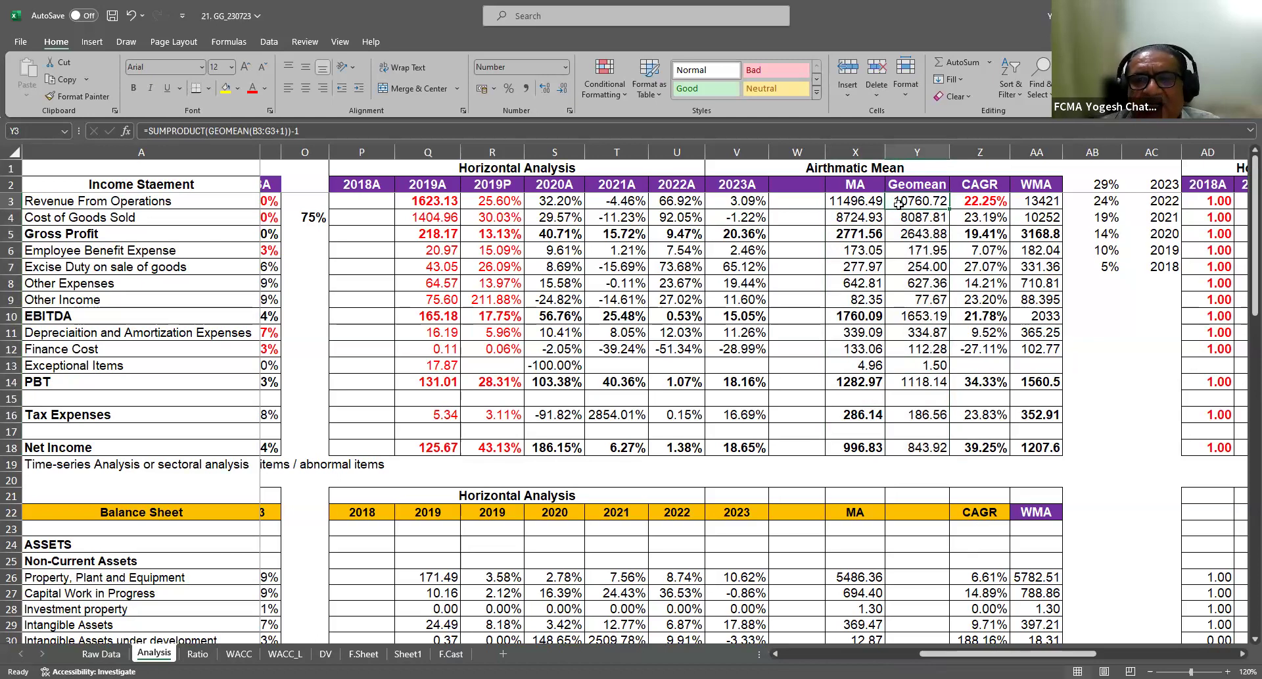
Examine the Inflation Adjusted income statement figures in columns AK to AP and the inflation rate in AQ2
drag(1023, 654, 1161, 654)
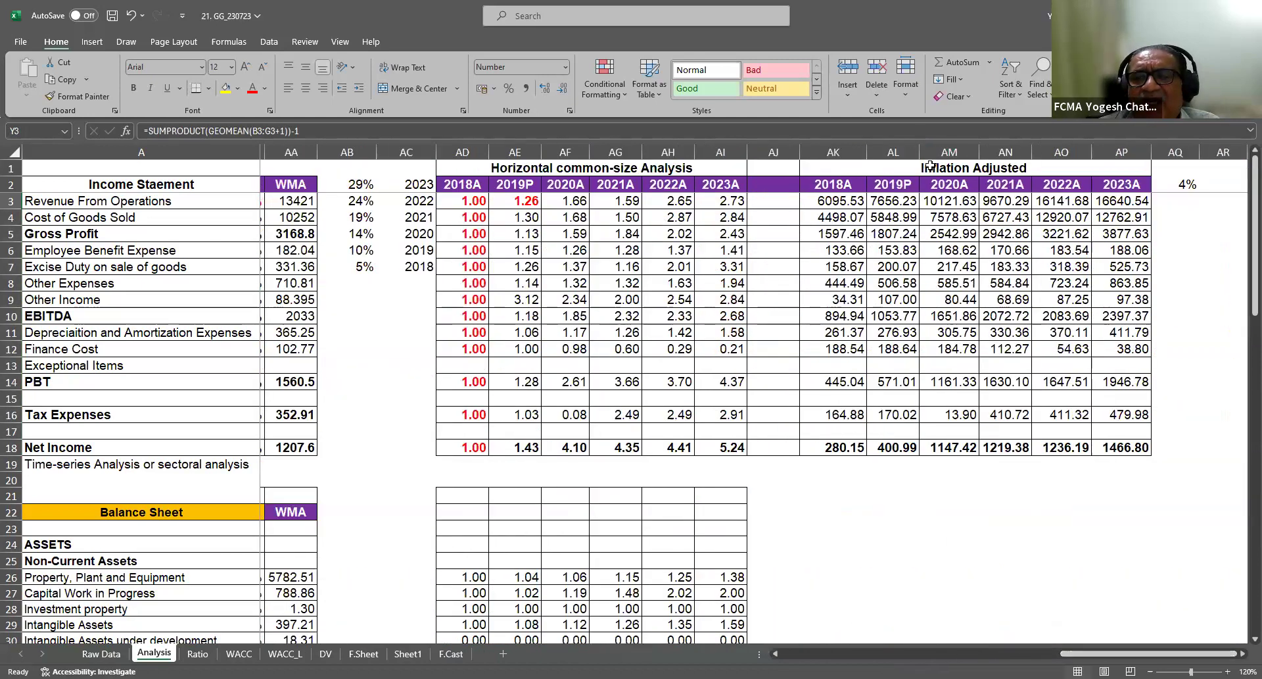
click(931, 166)
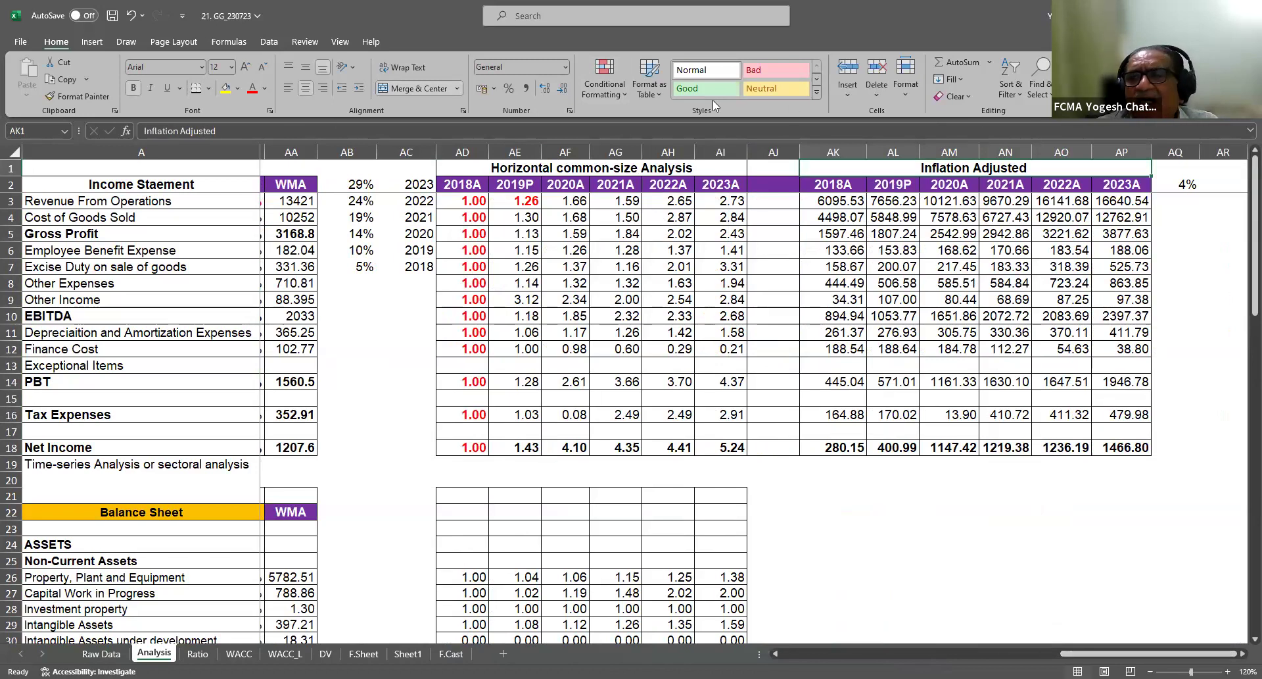
click(1149, 164)
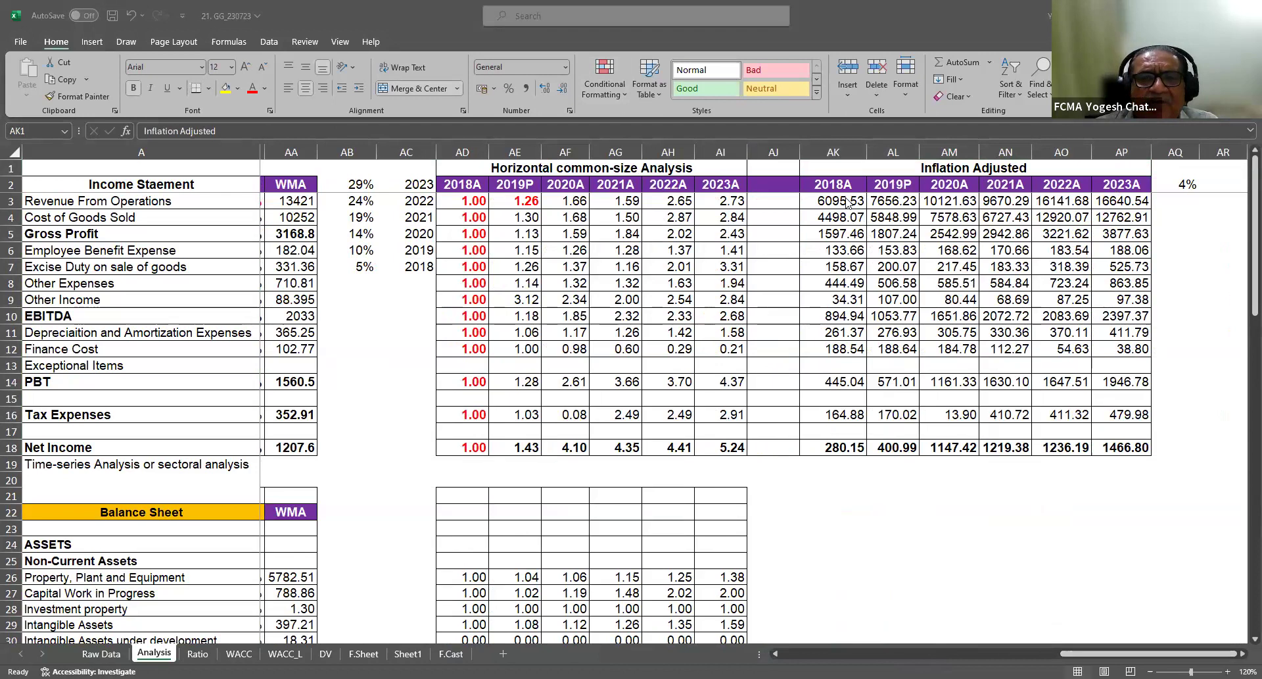
click(1051, 200)
click(1202, 192)
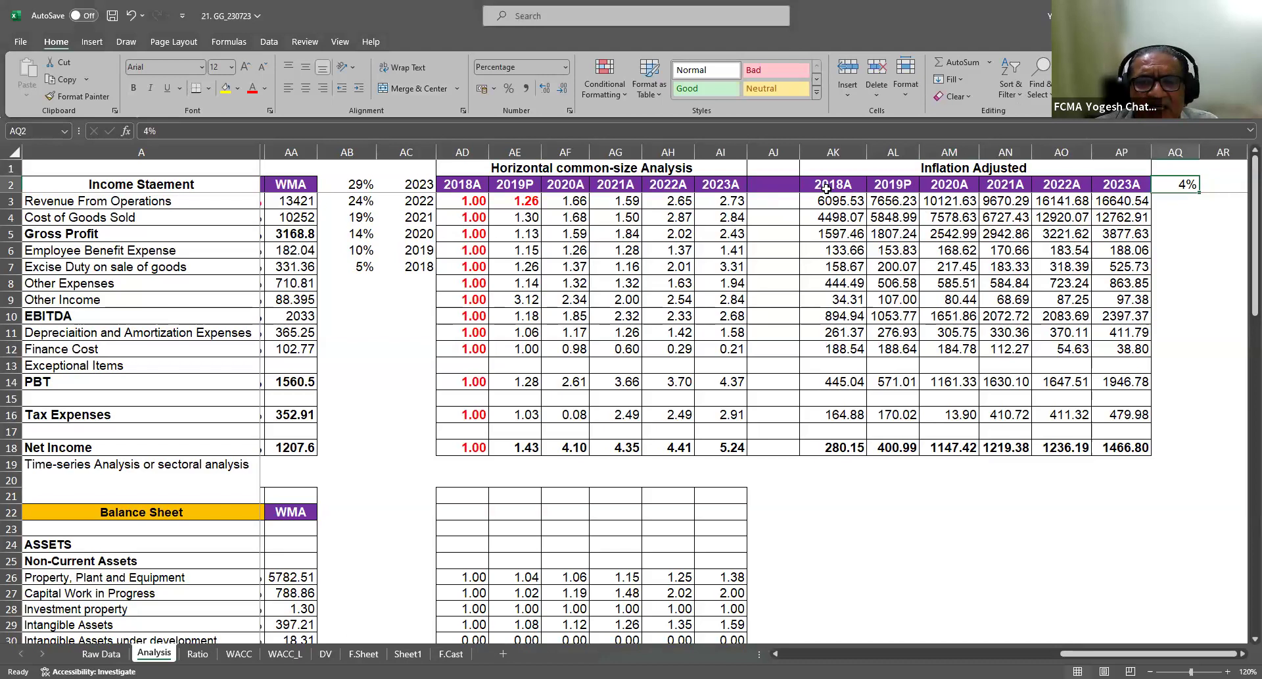
drag(823, 197, 1072, 436)
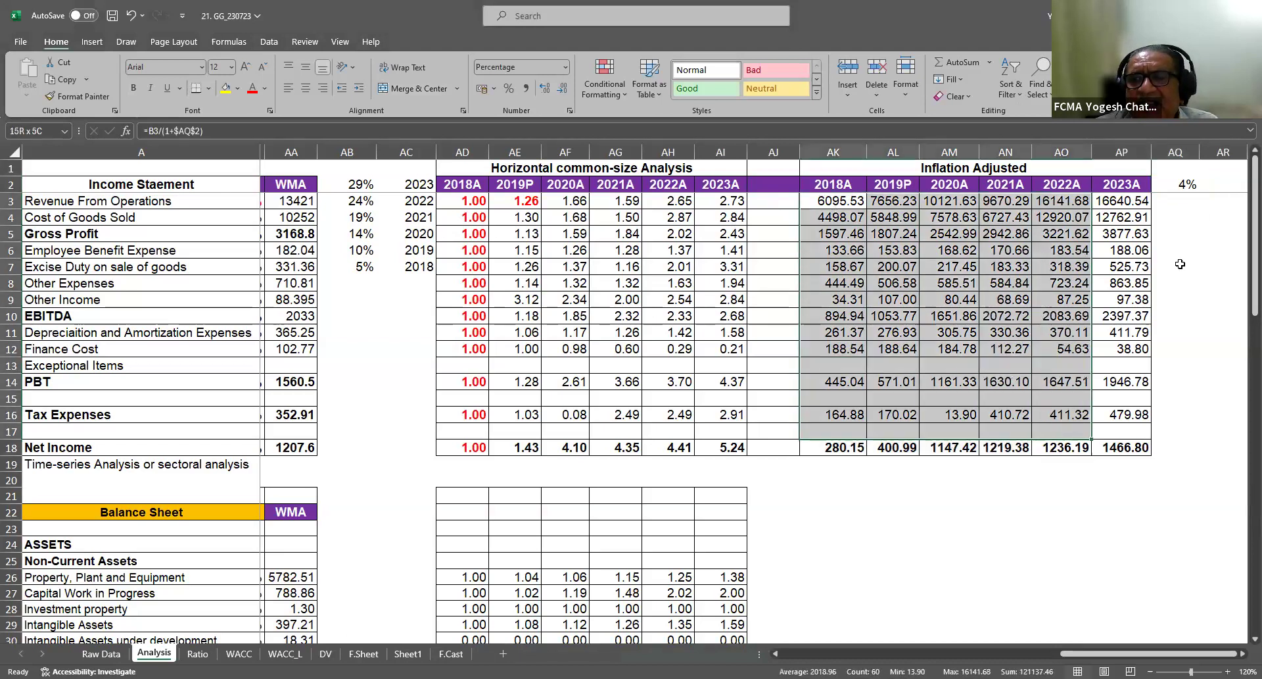
click(1190, 185)
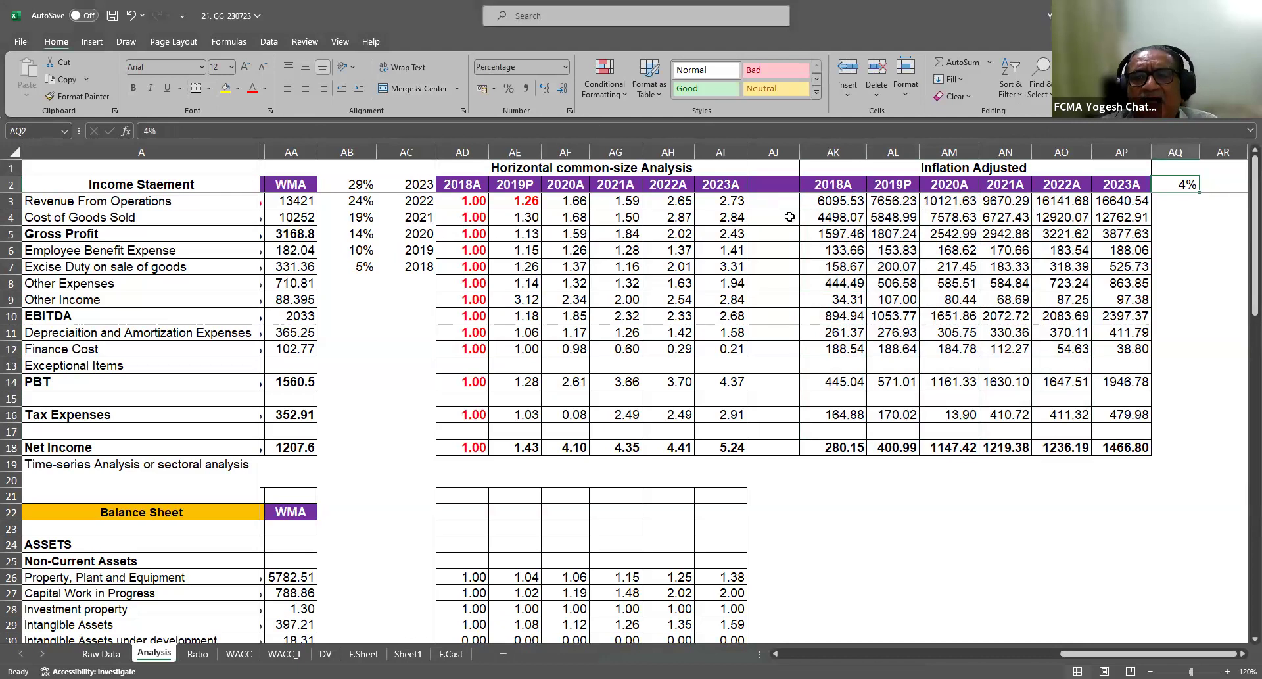
click(935, 169)
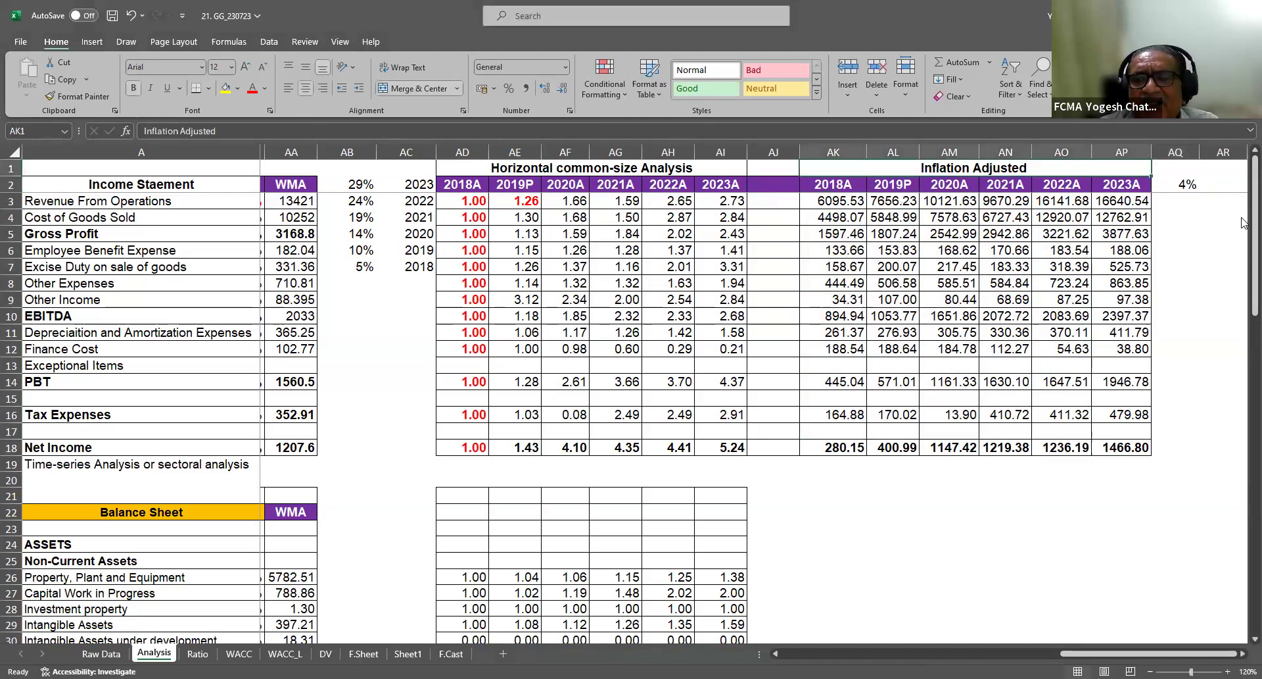
Set the inflation rate in AQ2 to 5% for the Inflation Adjusted figures
click(1184, 185)
text(5)
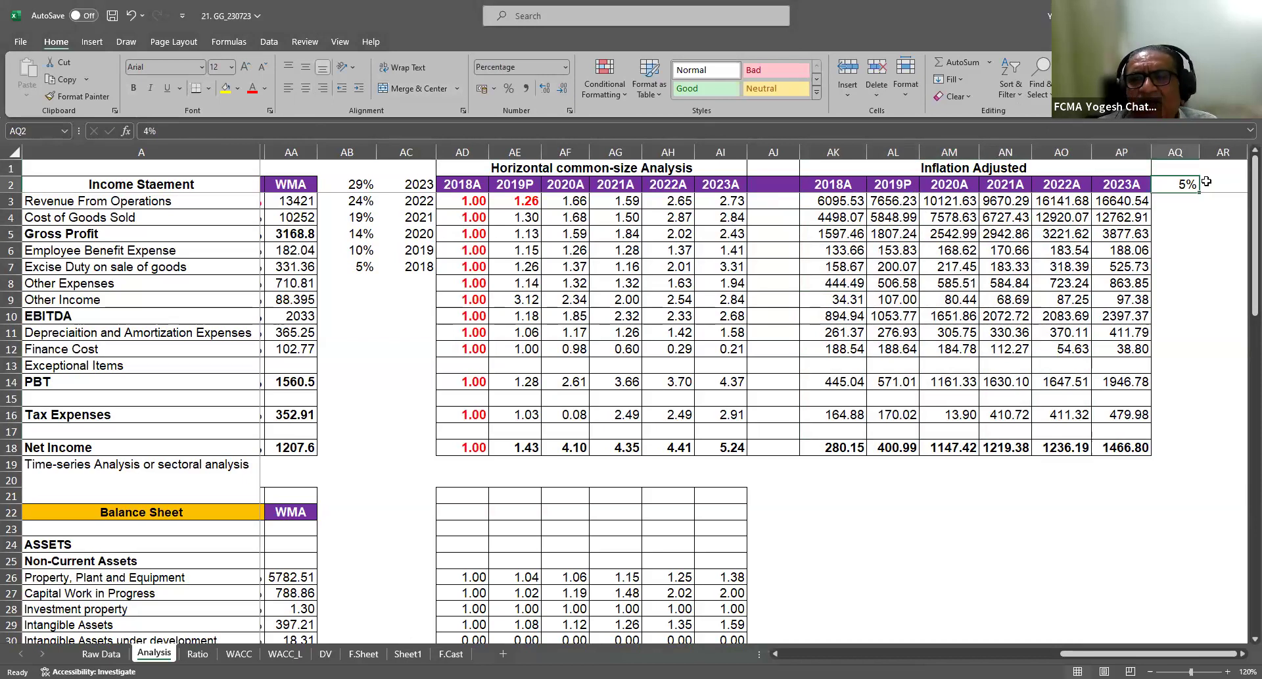
key(Return)
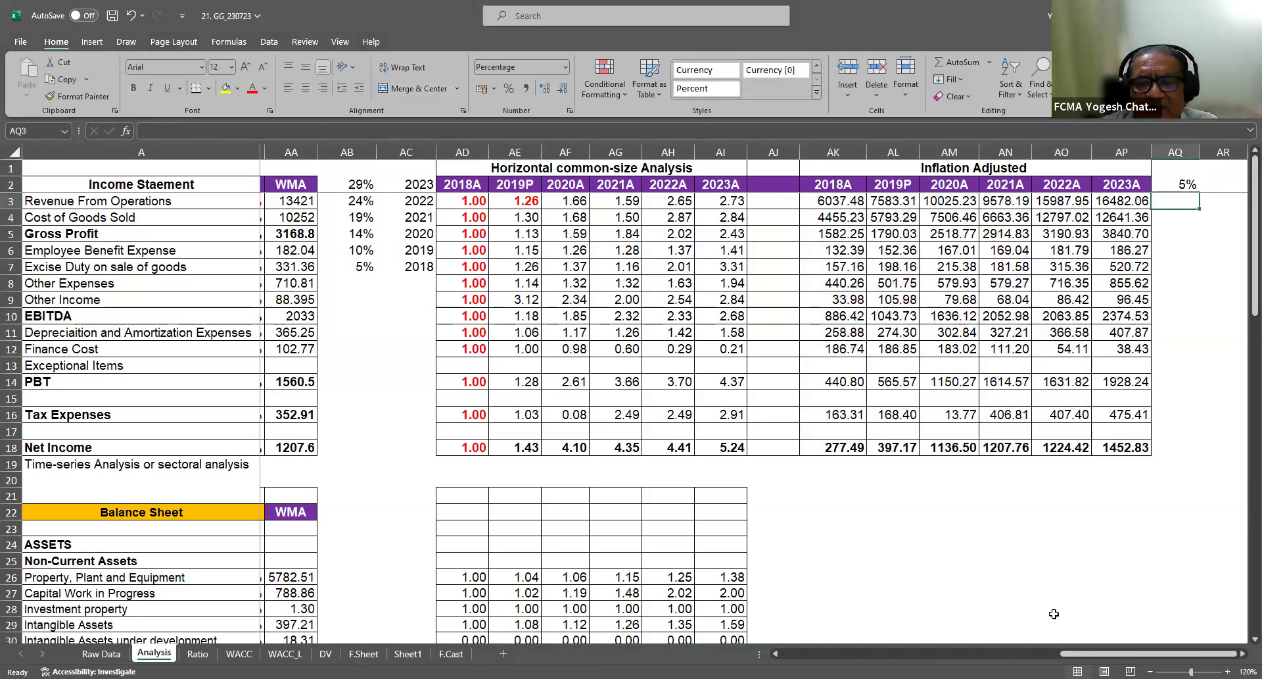
Review the Vertical common-size Analysis and Horizontal Analysis sections of the income statement
scroll(1054, 614, left, 1)
scroll(920, 615, left, 8)
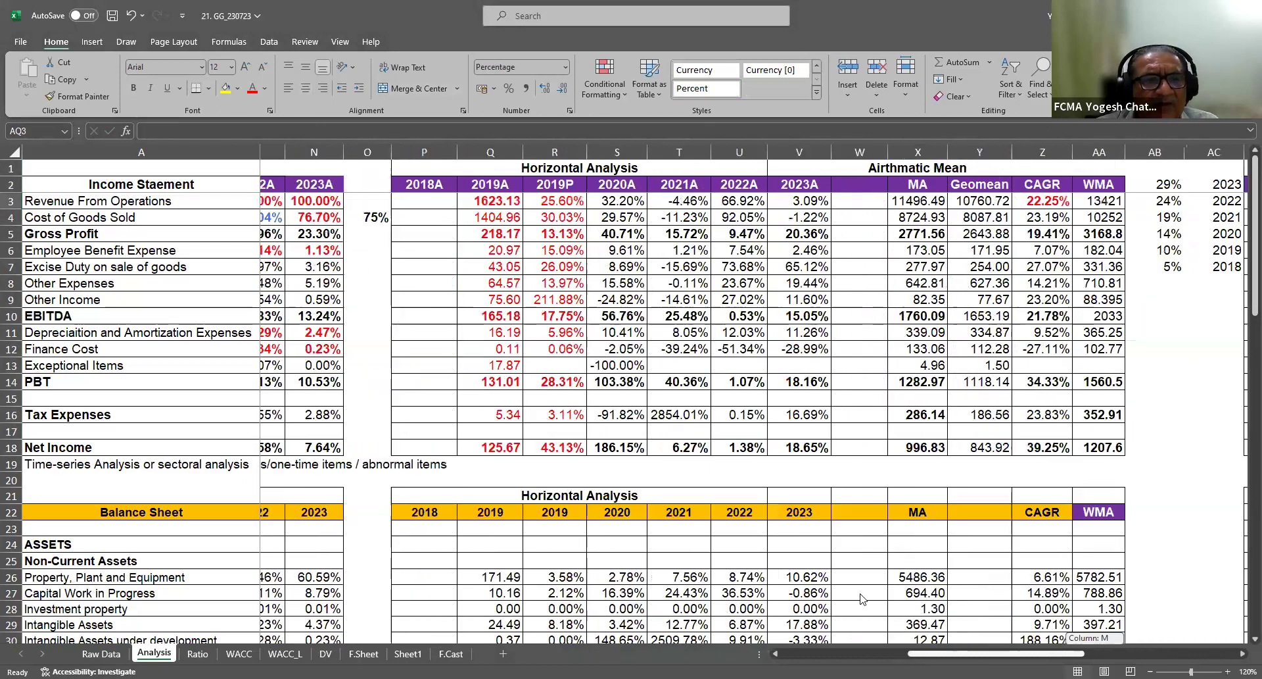
scroll(863, 202, left, 4)
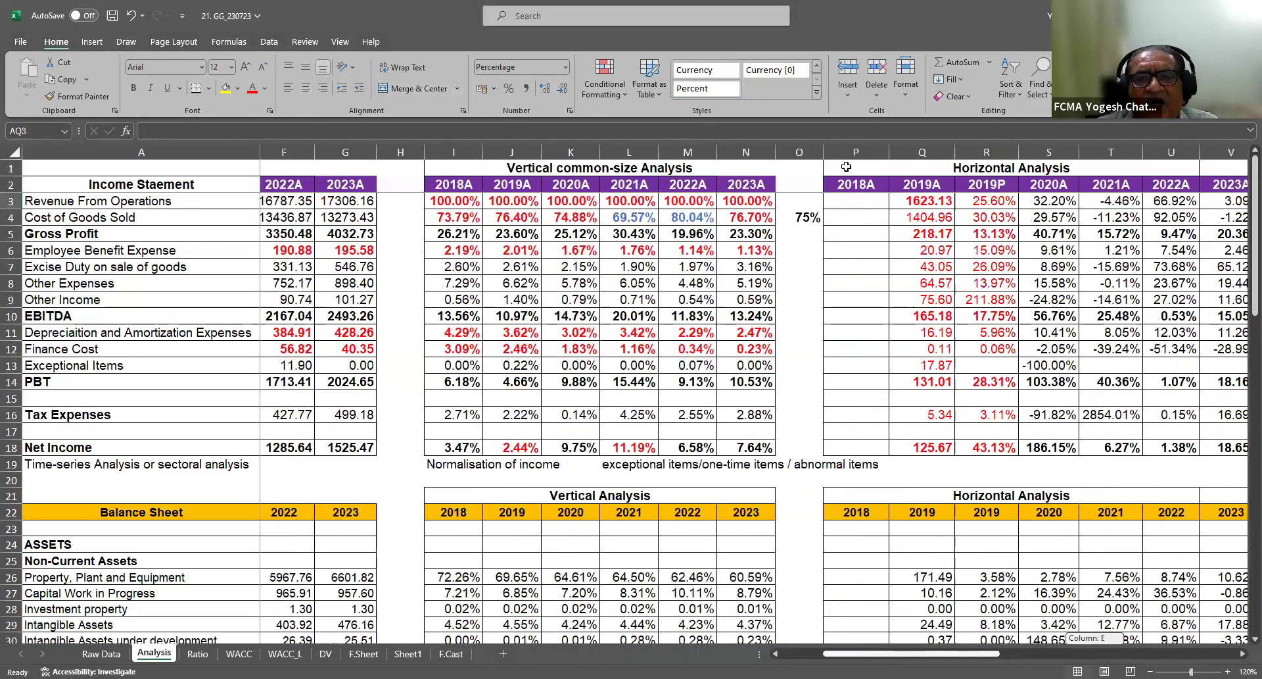
click(1013, 168)
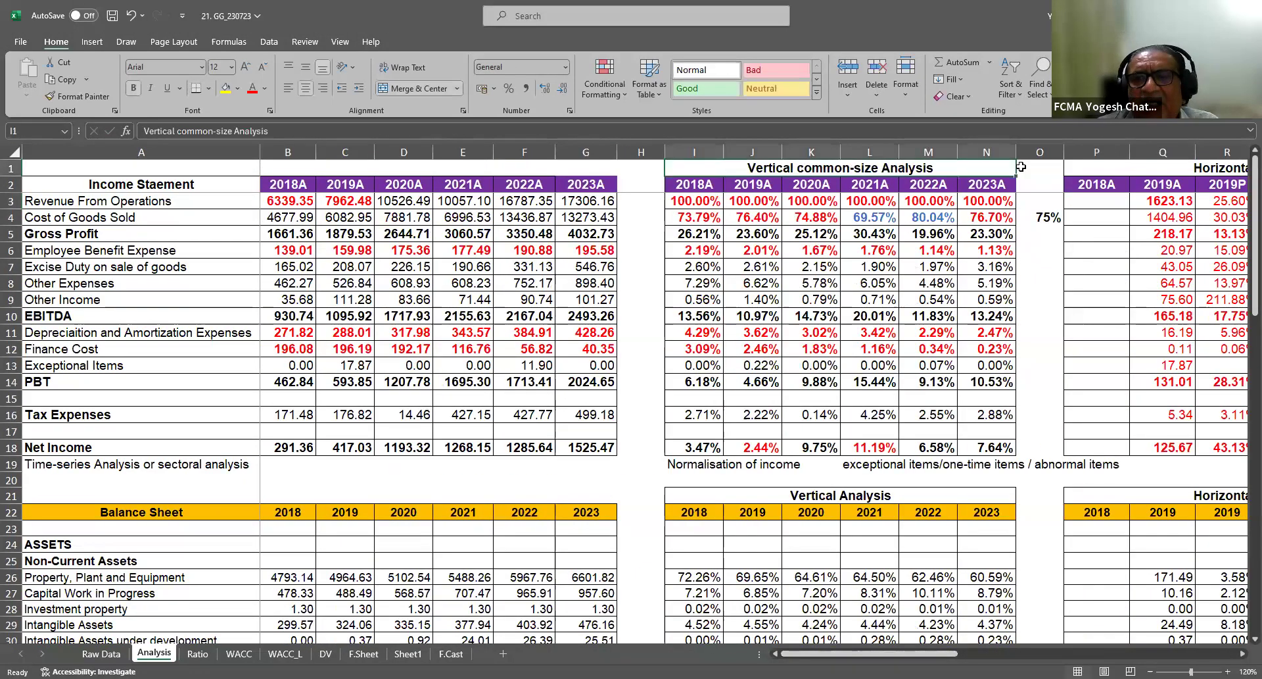
key(Right)
key(Right)
key(Right)
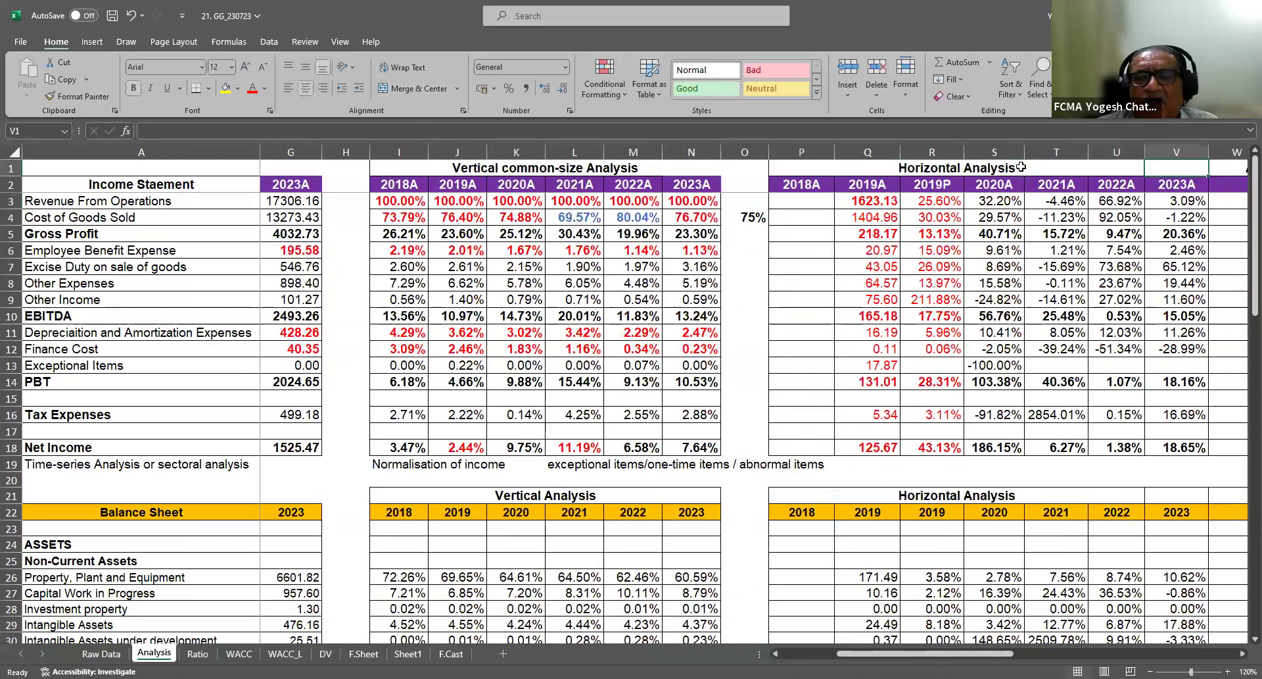
Review the income statement from the Horizontal Analysis through the averages, CAGR, WMA and Horizontal common-size sections to the Inflation Adjusted section
key(Right)
key(Right)
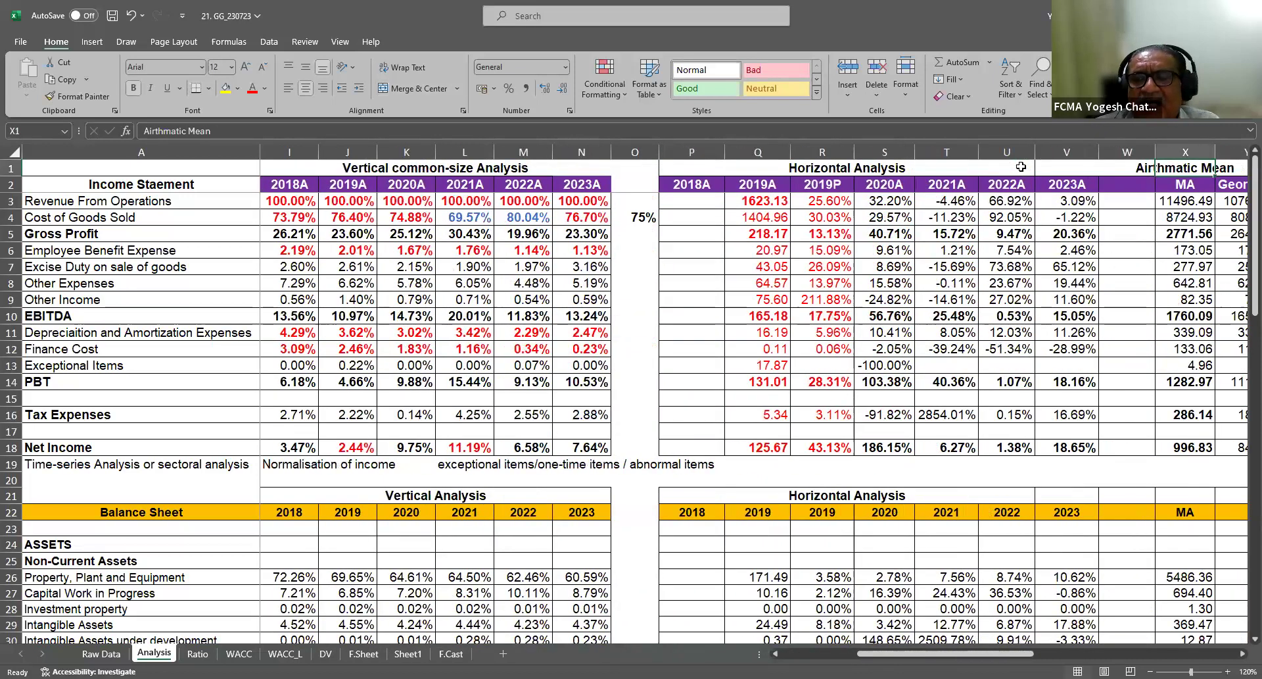
key(Right)
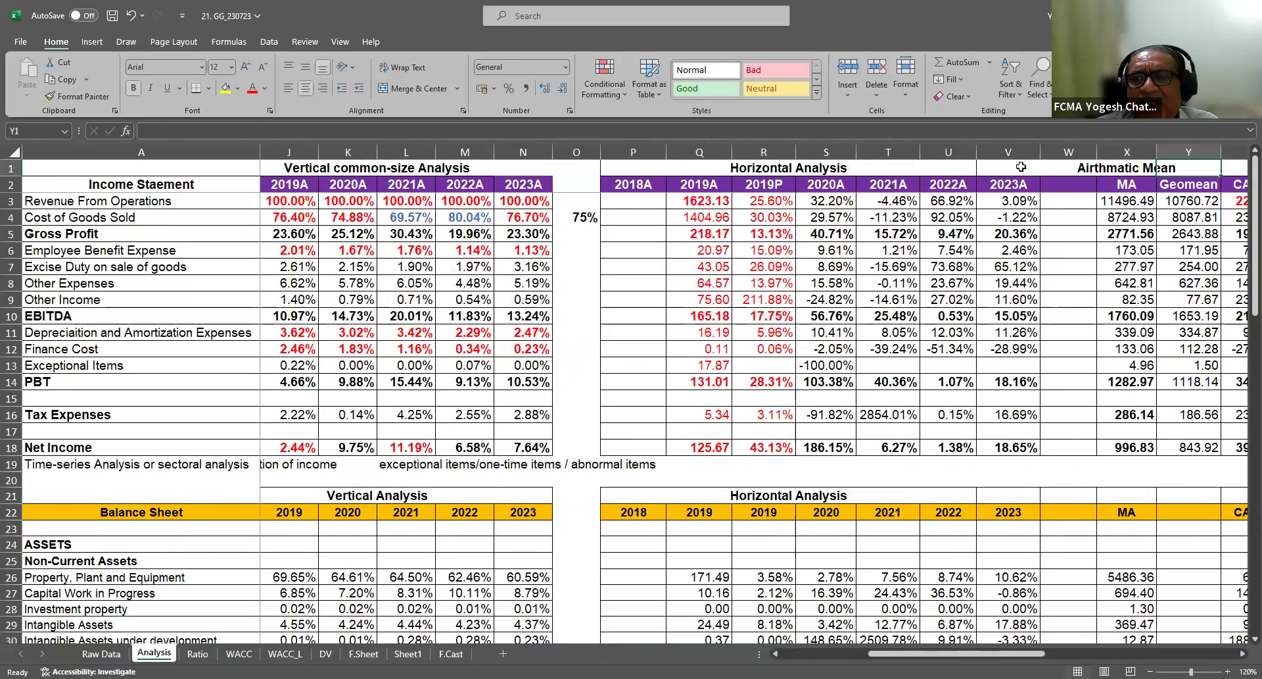
key(Right)
key(Right)
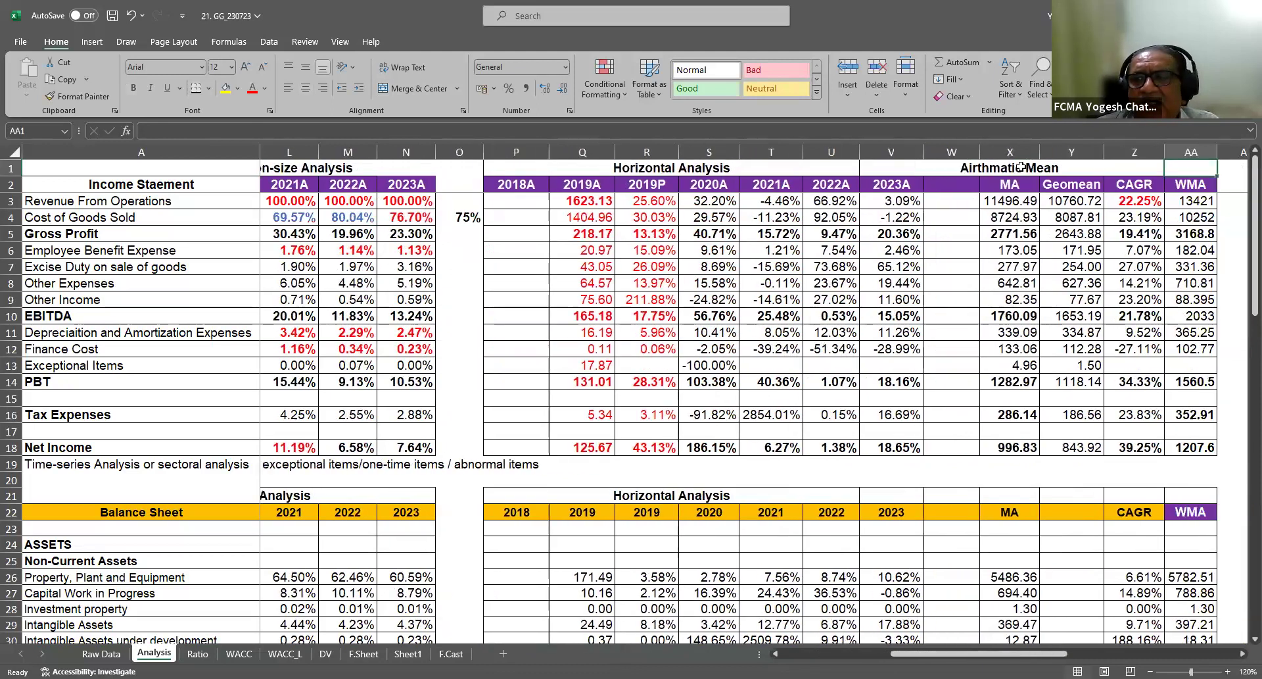
key(Right)
key(Right)
key(Right)
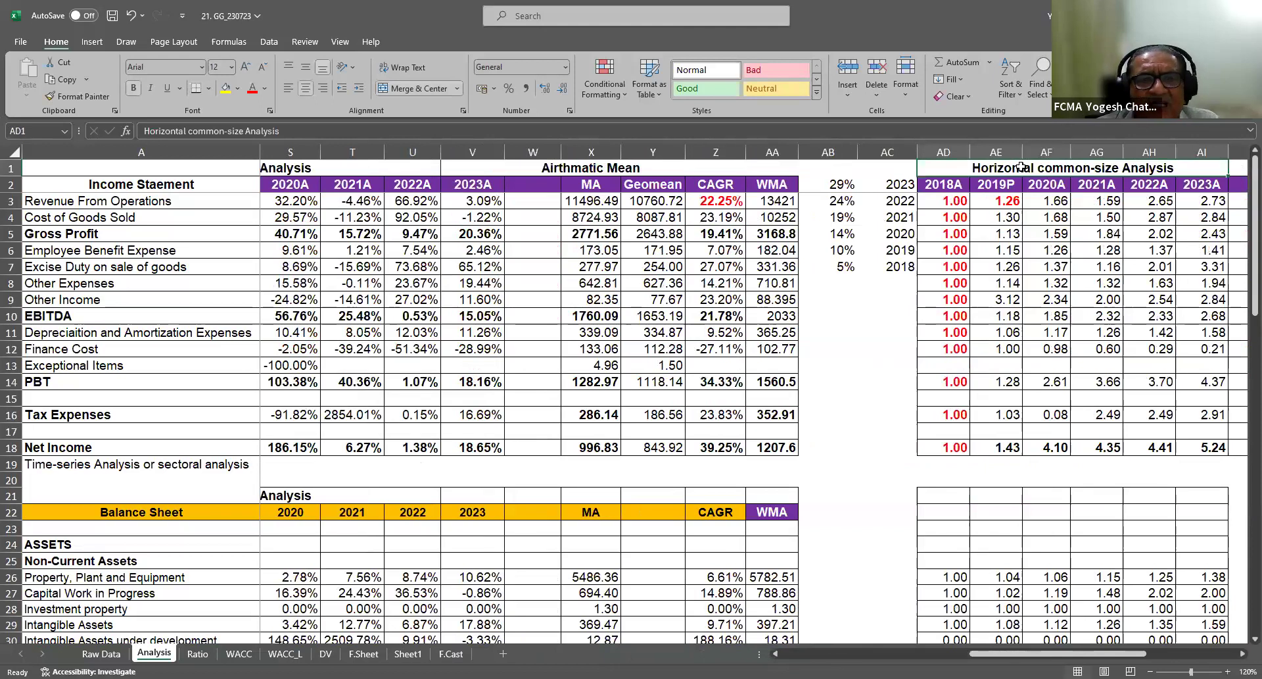
key(Right)
key(Right)
key(Right)
key(Right)
key(Left)
key(Left)
key(Left)
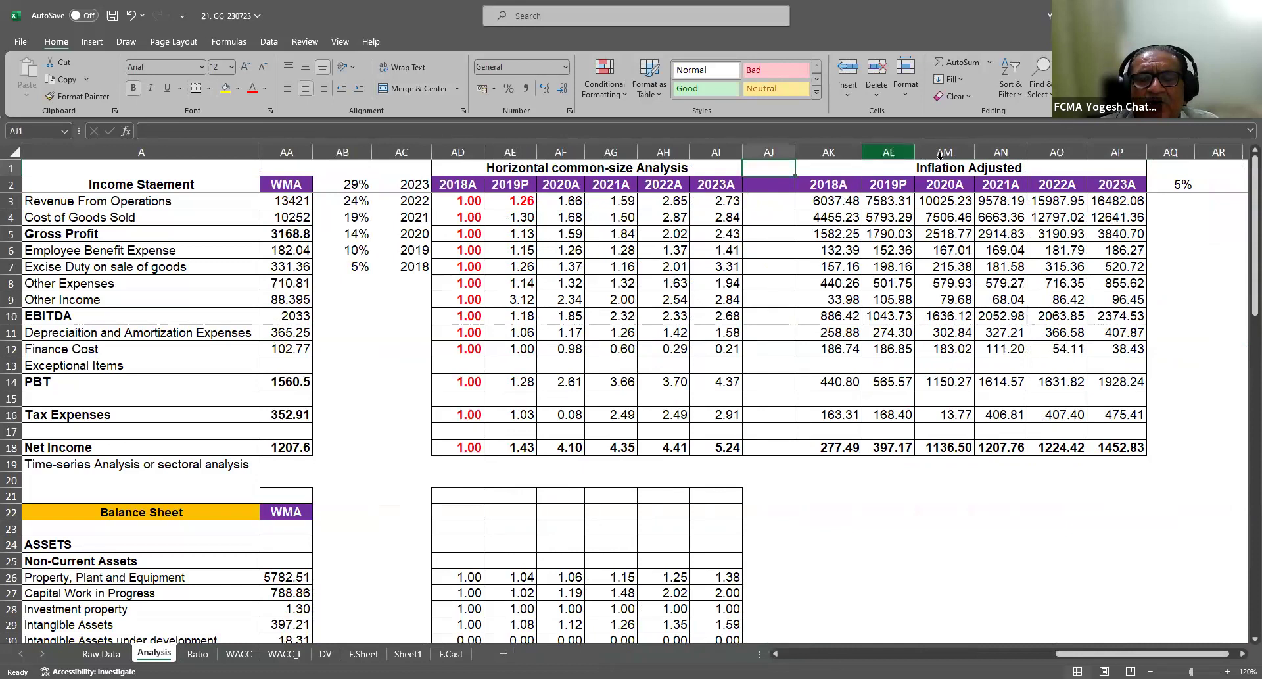
click(939, 169)
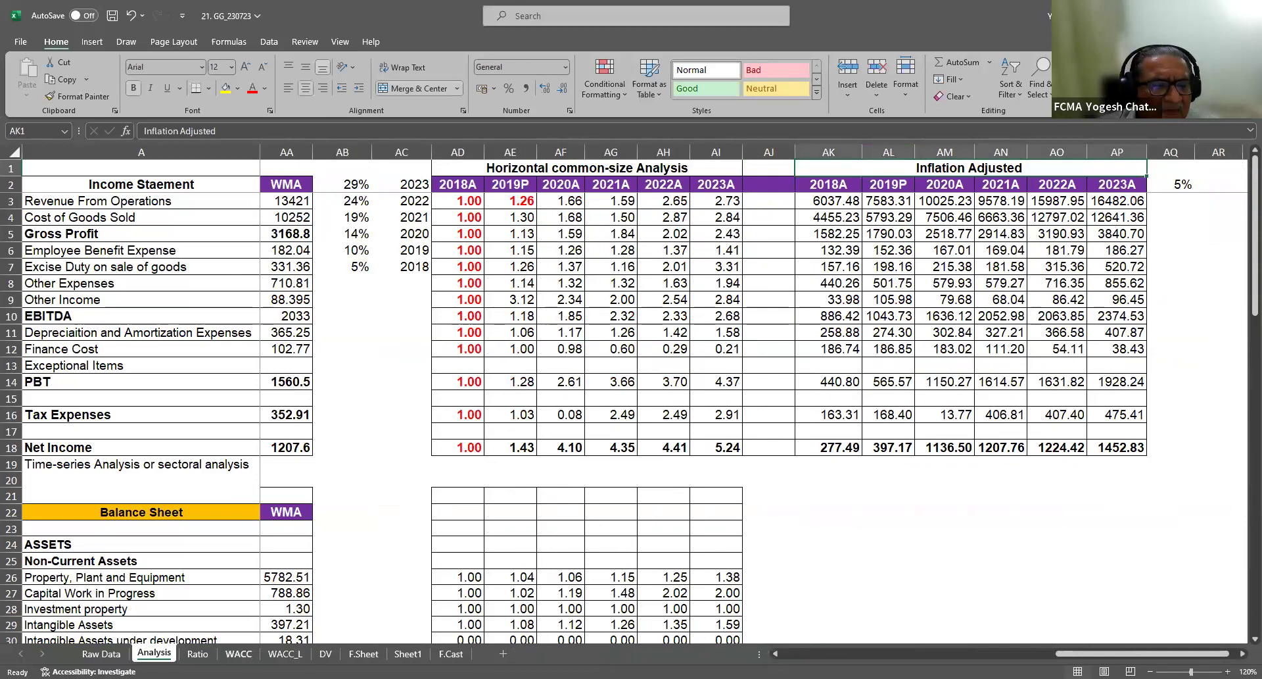
Examine the existing charts on the DV sheet and select cell B36 below the Revenue form Ops chart
click(327, 654)
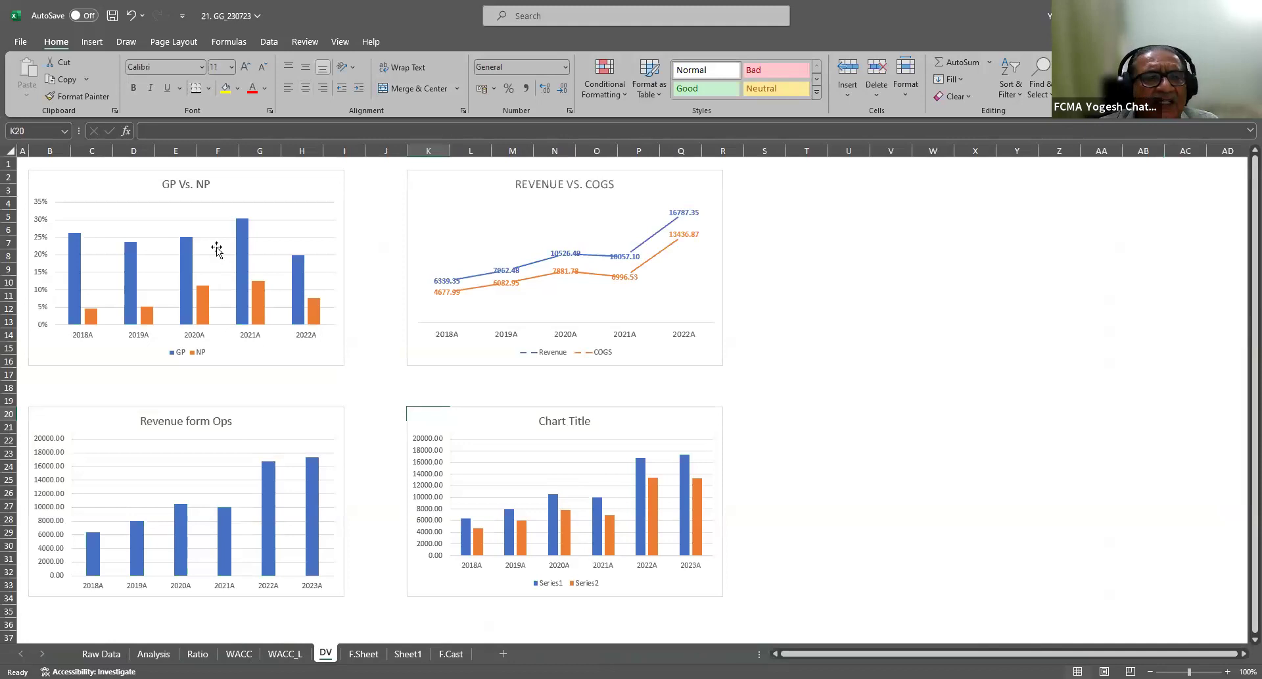
click(776, 272)
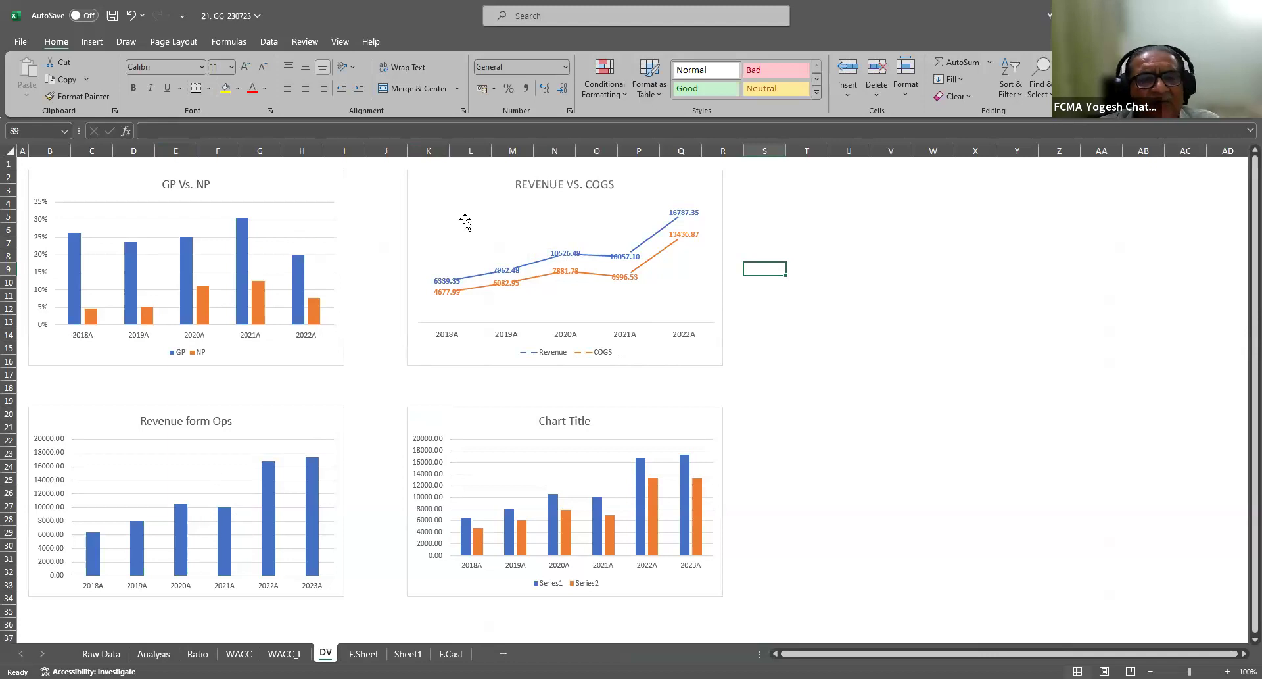
scroll(453, 231, down, 3)
scroll(454, 232, down, 3)
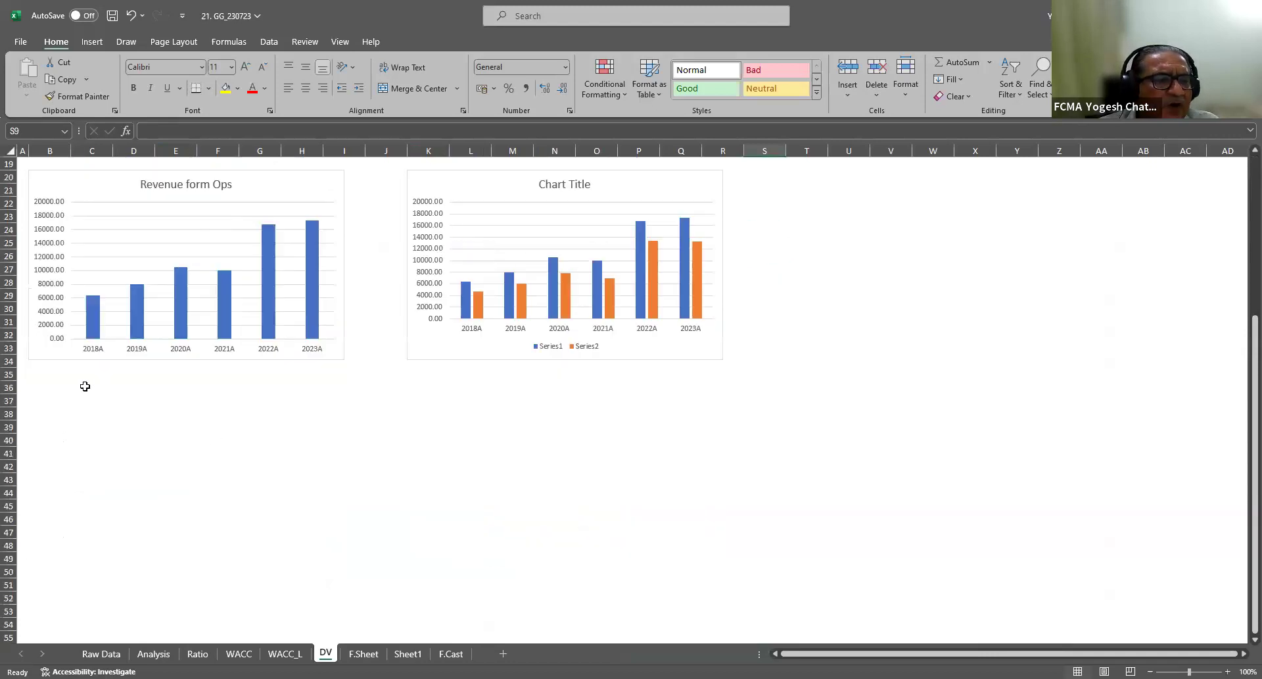
click(38, 385)
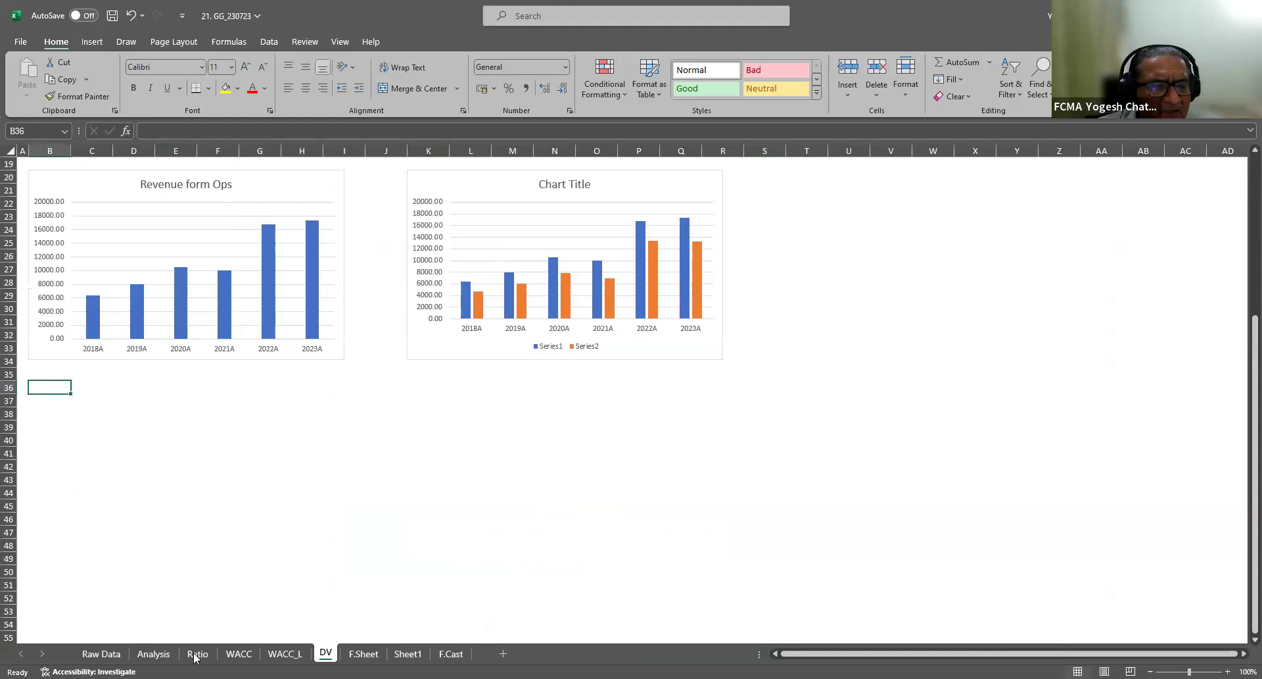
Select the 2018A–2023A year headers in row 2 together with the EBITDA and Net Income values on the Analysis sheet
click(162, 655)
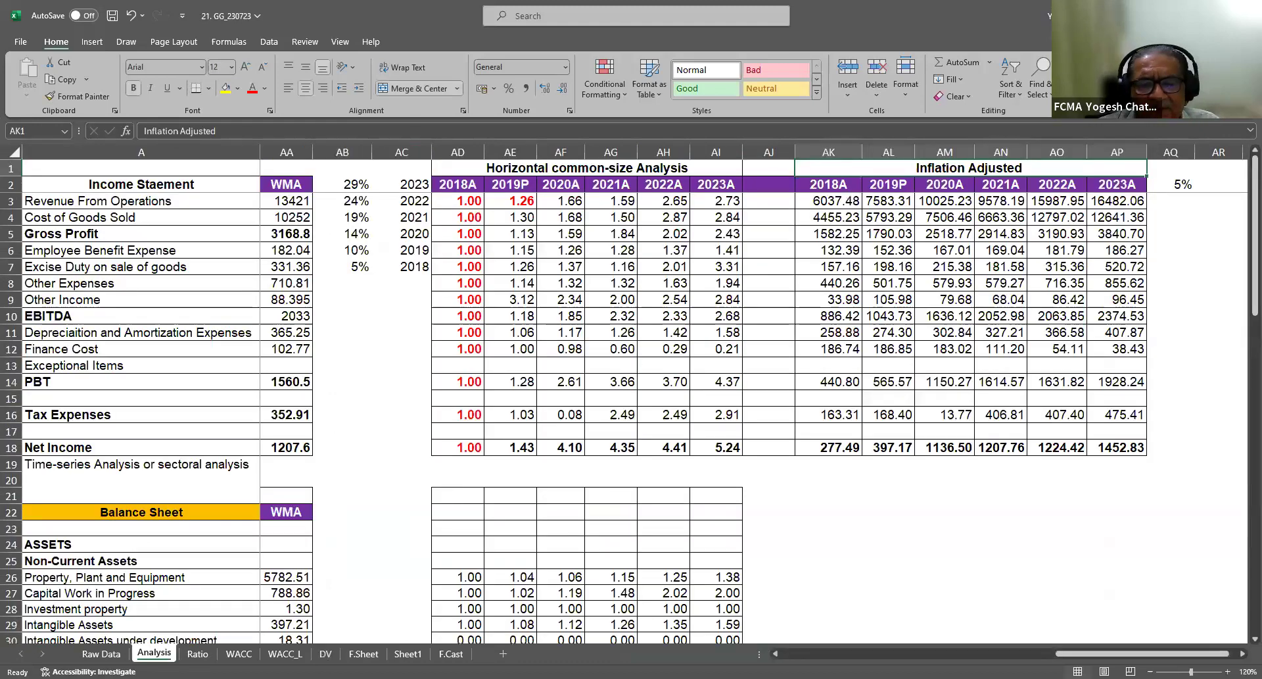
scroll(361, 277, left, 10)
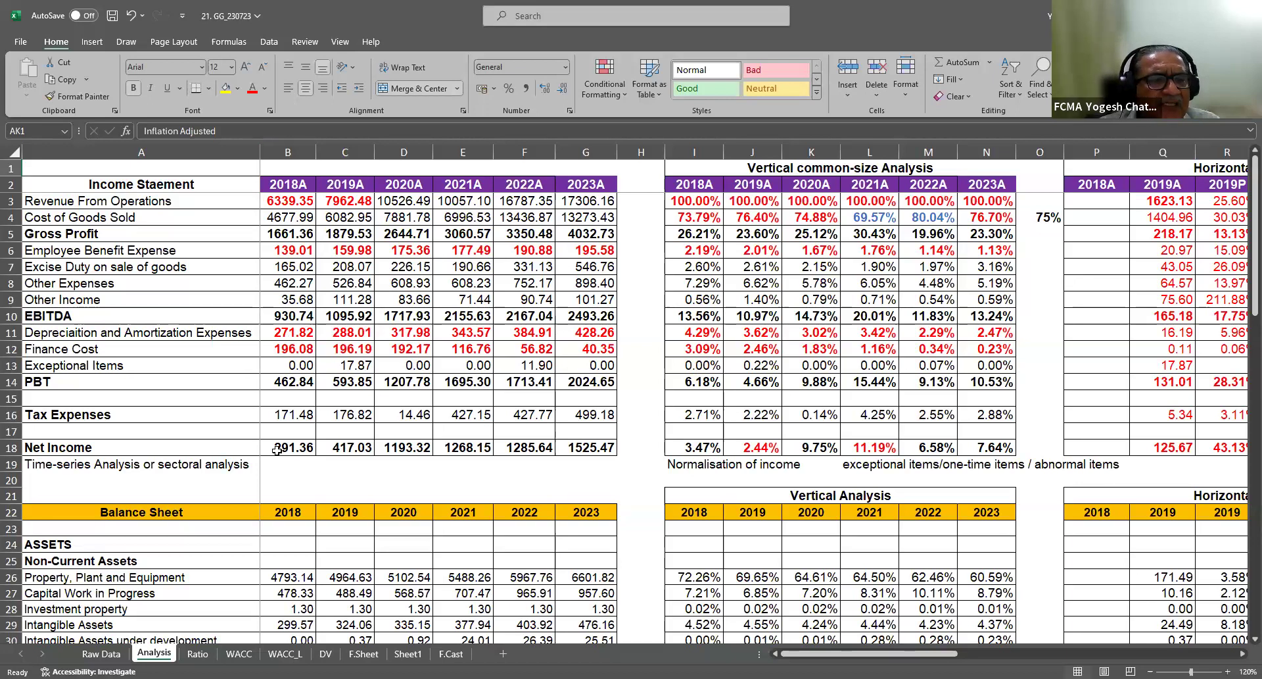
click(289, 187)
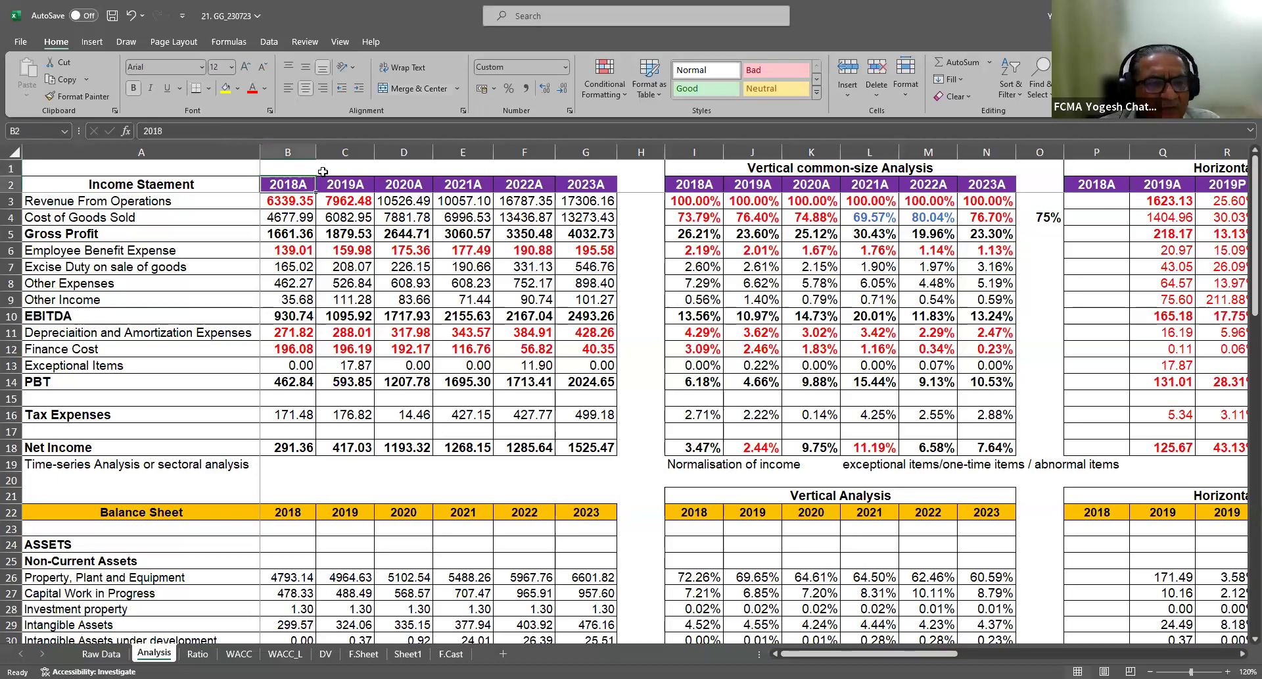
key(shift+Right)
key(shift+Right)
key(shift+Right)
key(shift+Right)
key(shift+Right)
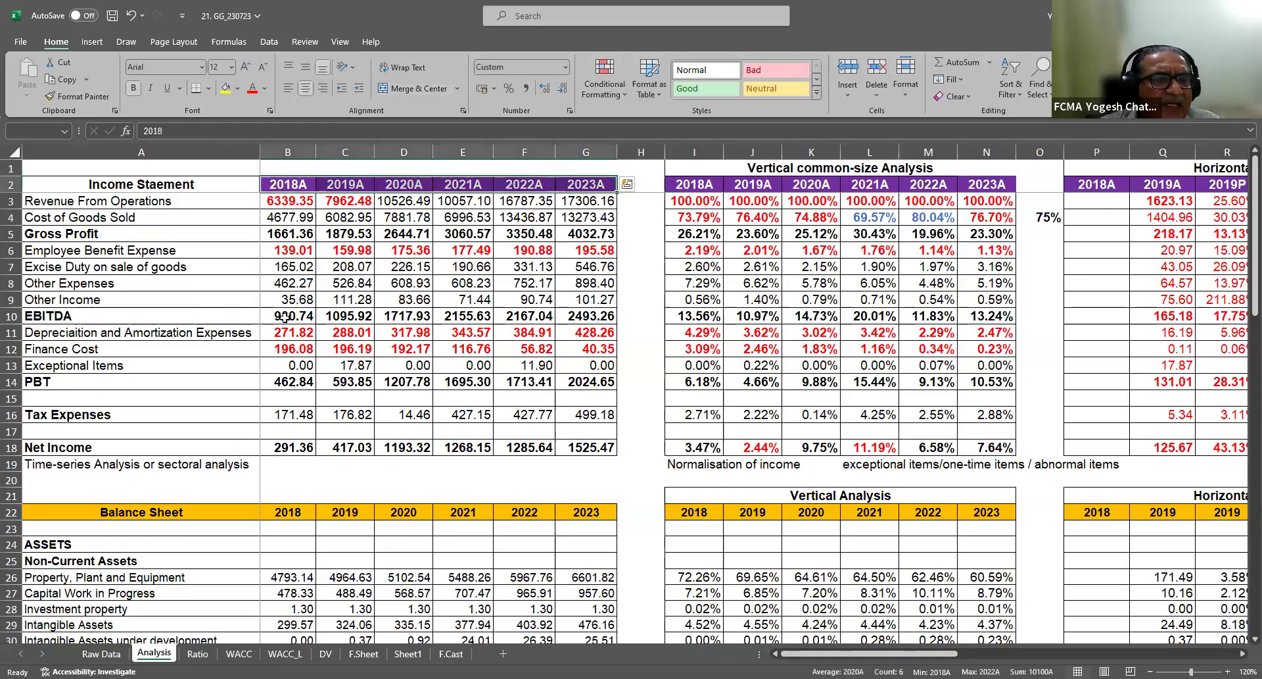
drag(288, 316, 574, 319)
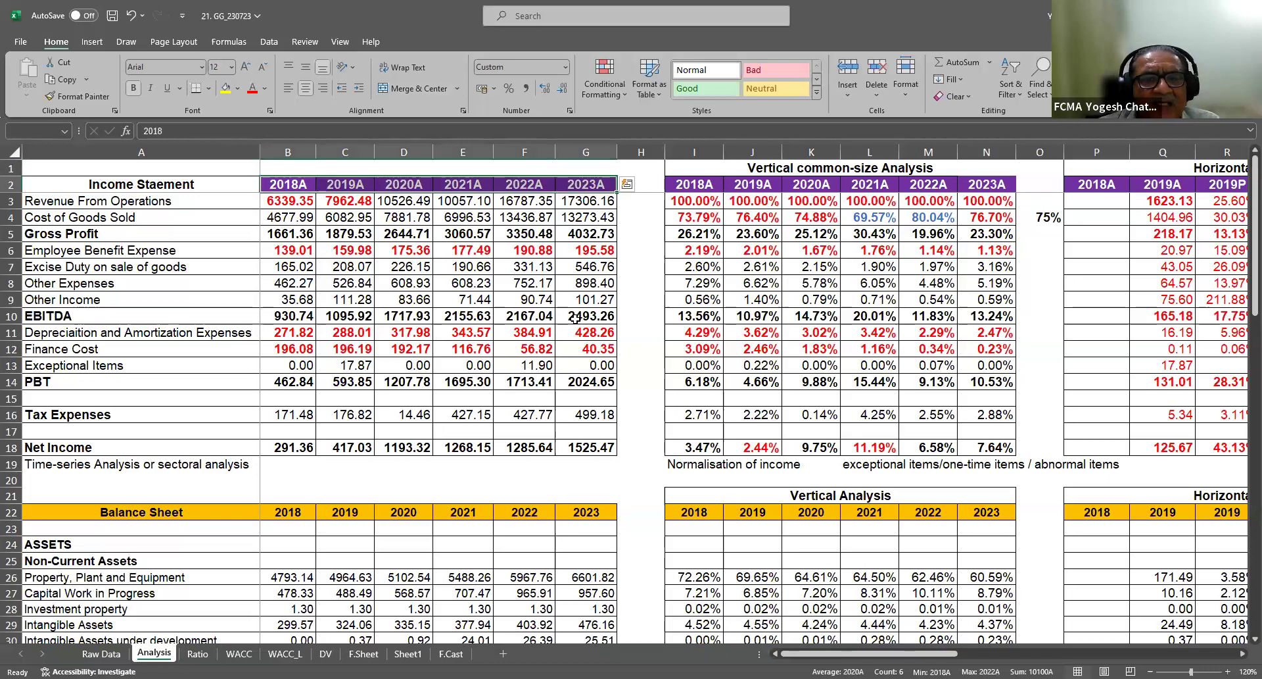
ctrl+click(294, 444)
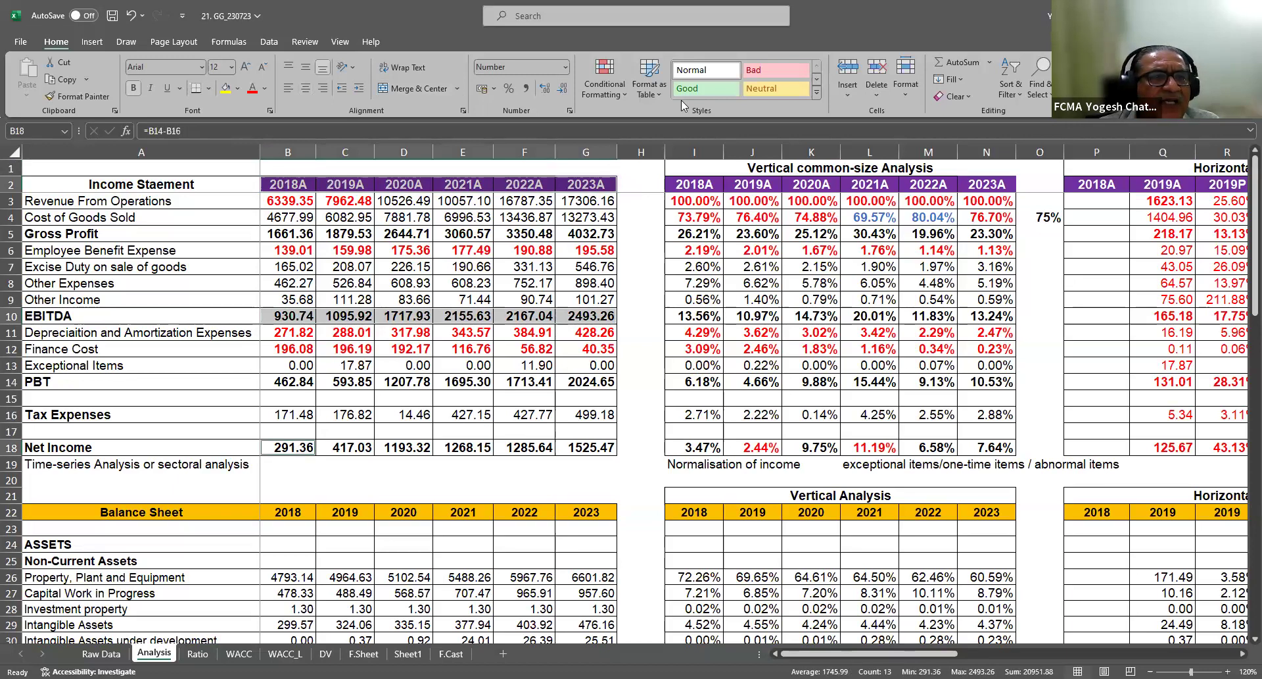
Preview the chart types available for the selected data, including line, bar, area, sunburst, histogram and waterfall
click(90, 46)
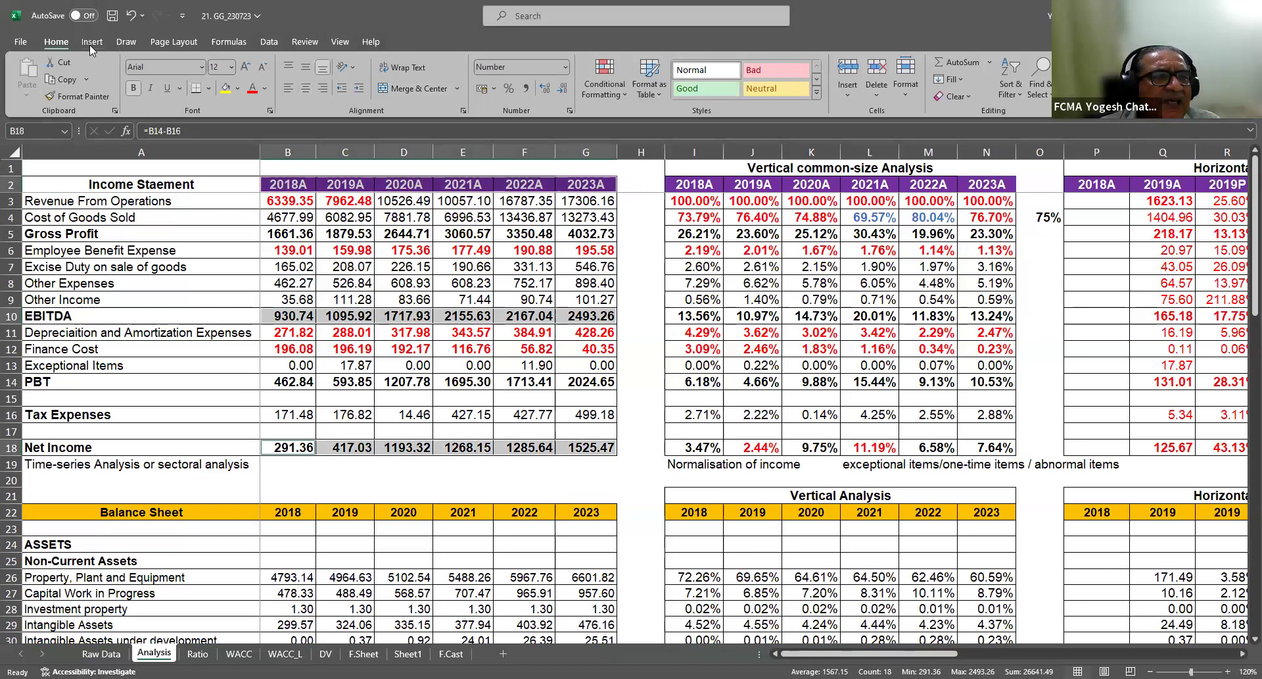
click(92, 43)
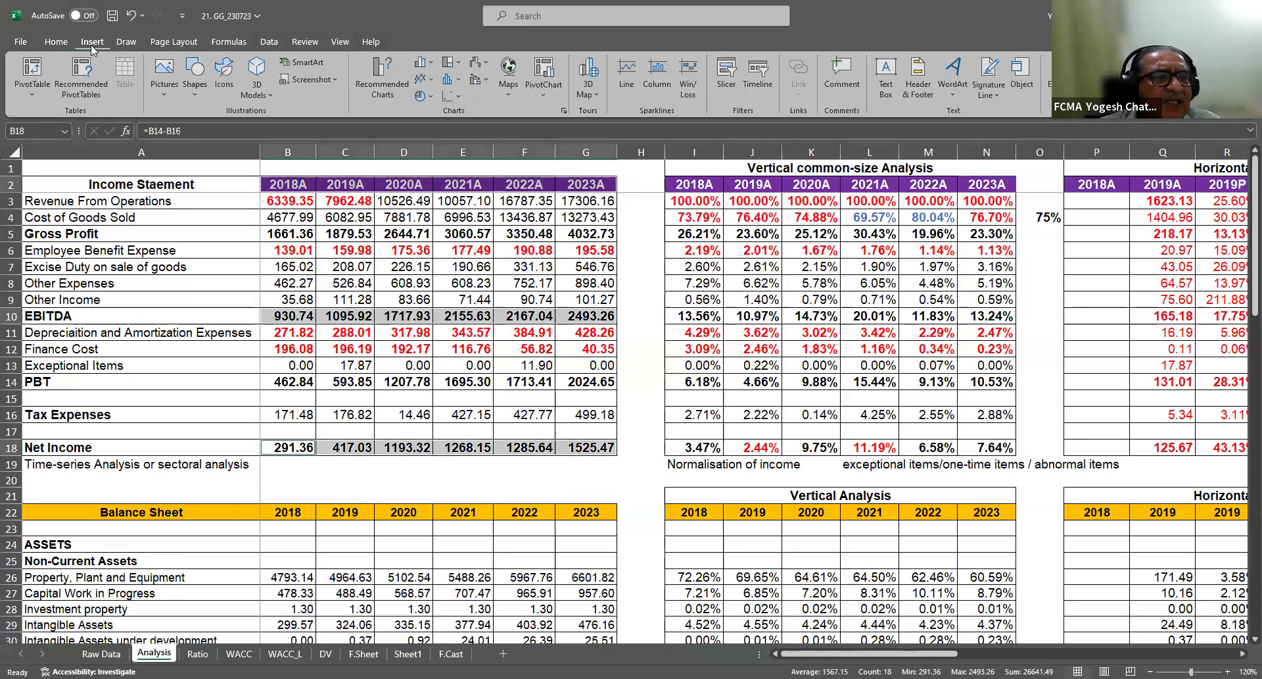
click(383, 77)
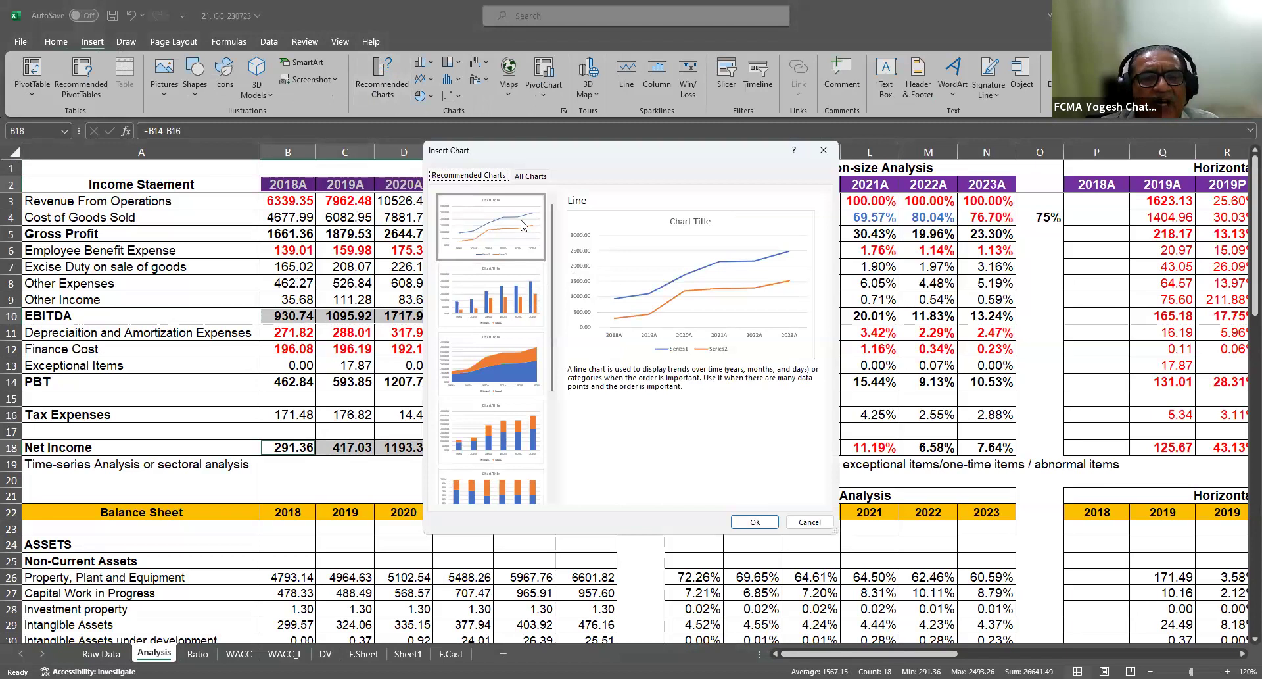
click(530, 176)
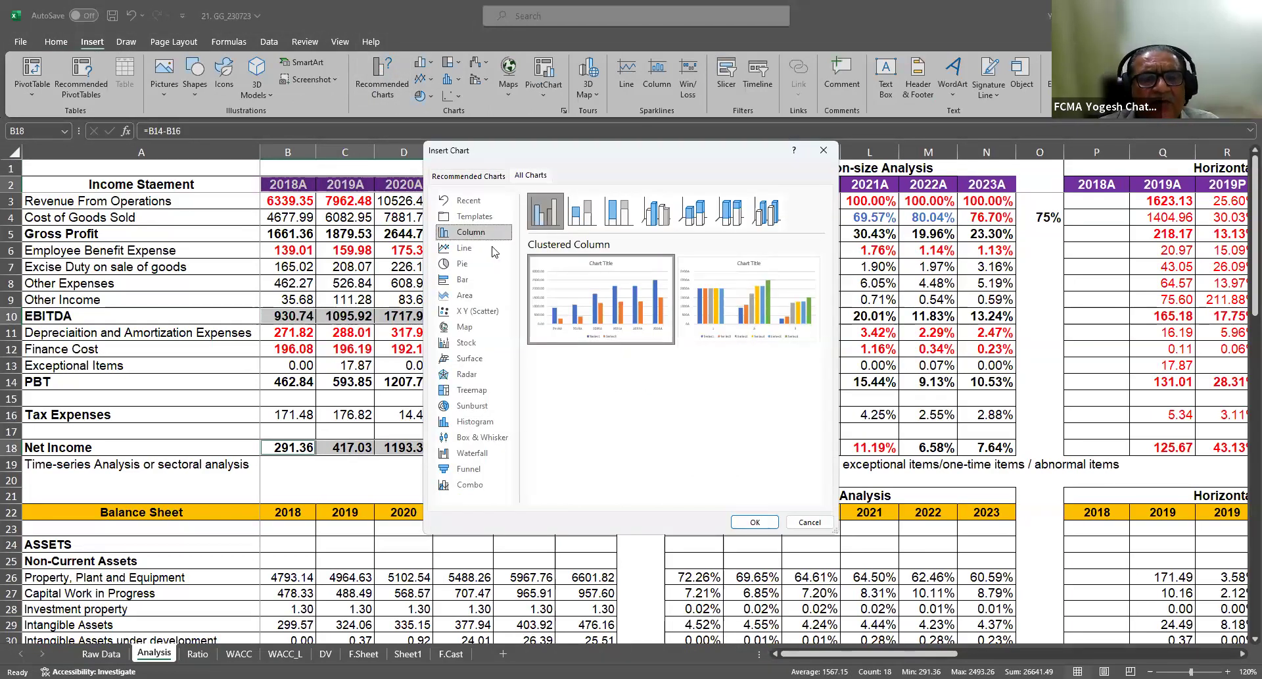
click(465, 249)
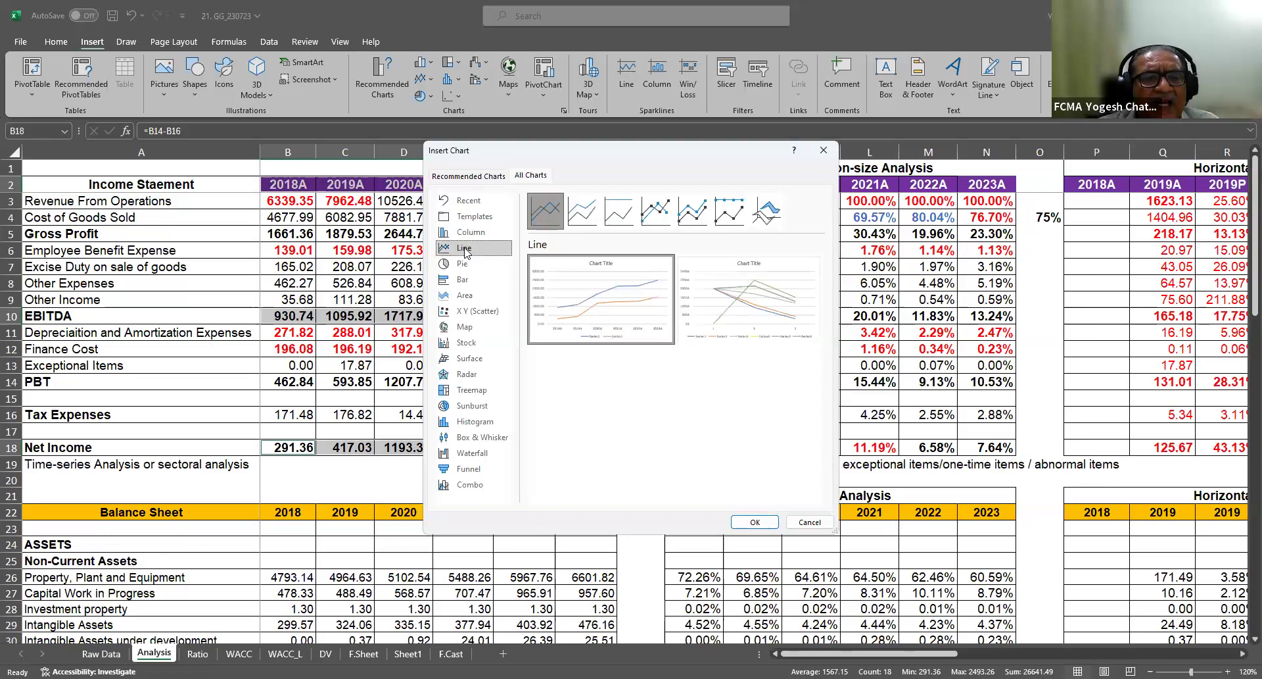
click(468, 264)
click(468, 280)
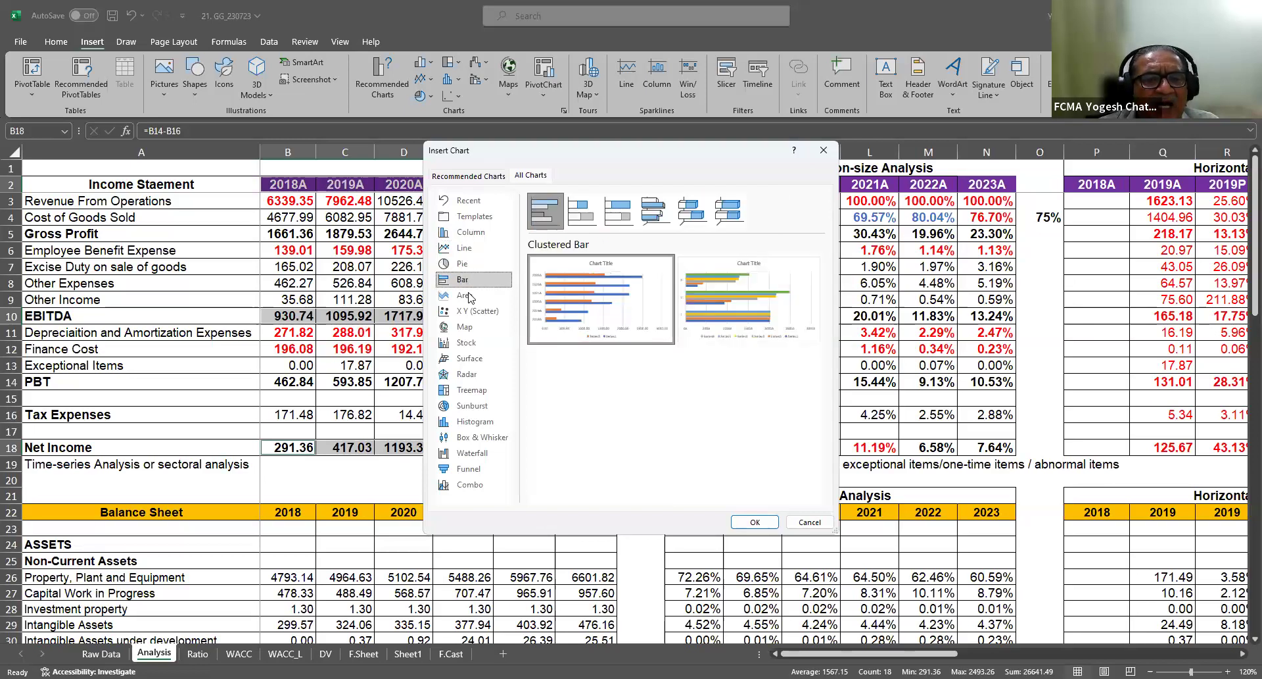
click(469, 296)
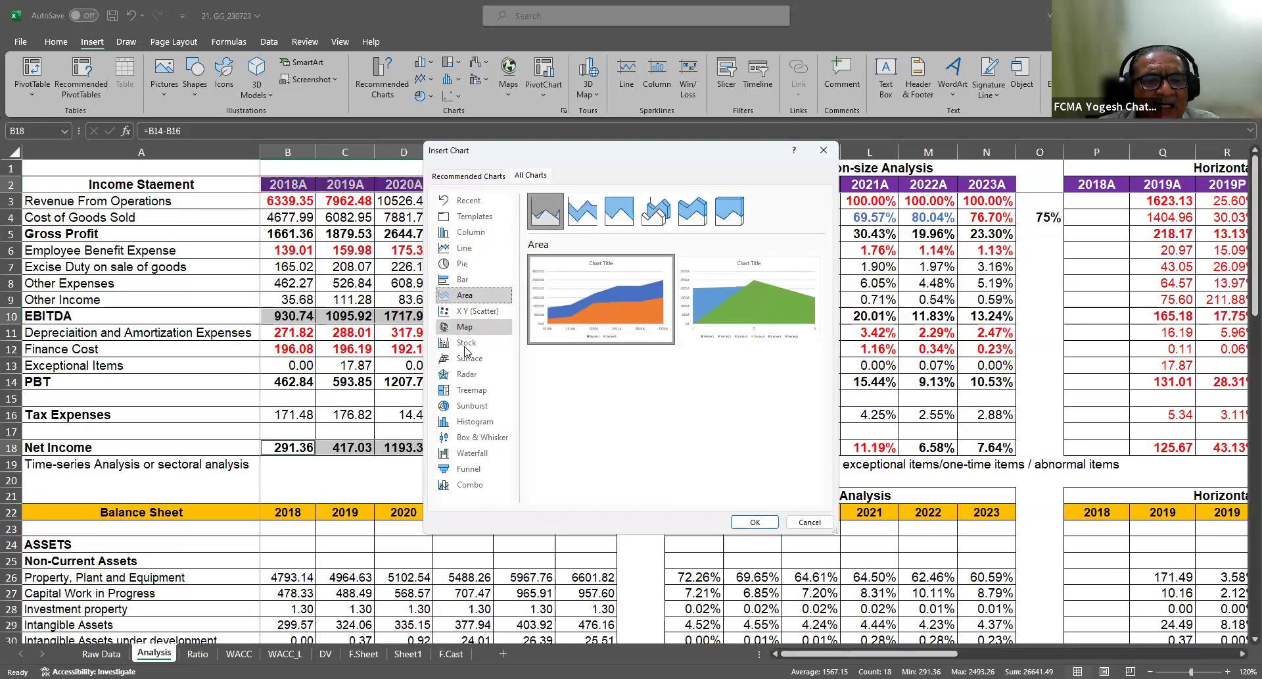
click(465, 394)
click(472, 407)
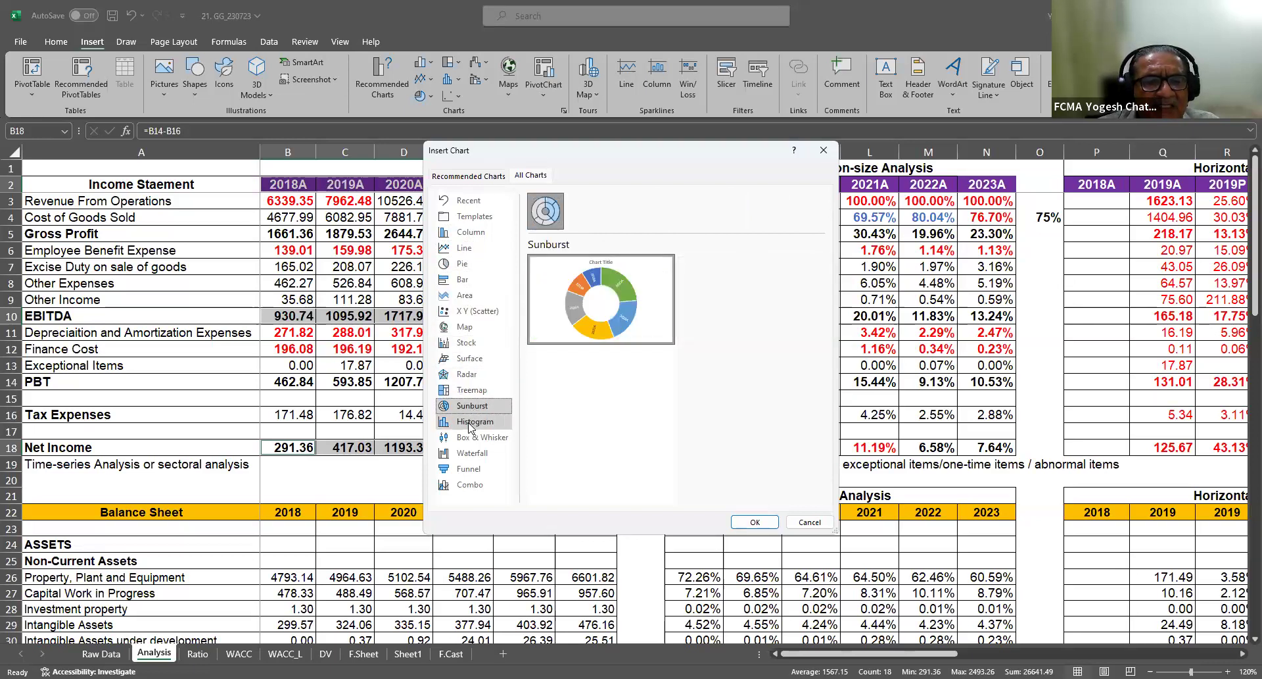
click(475, 422)
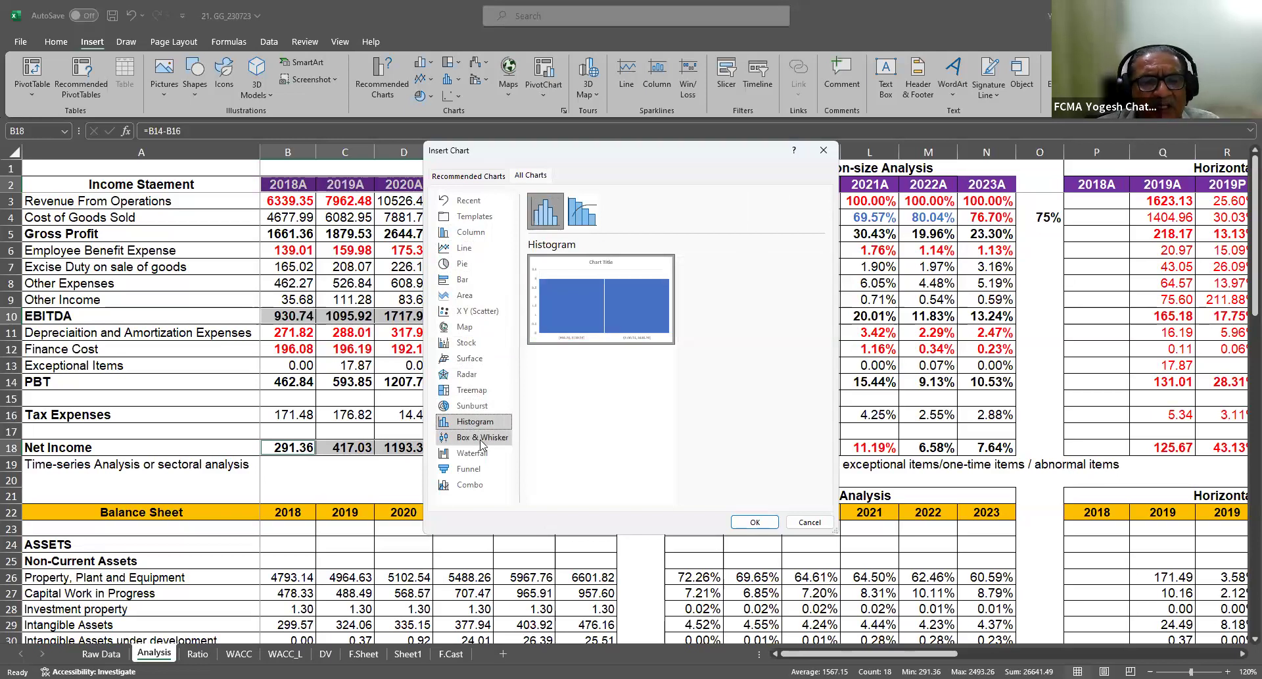
click(480, 445)
click(481, 457)
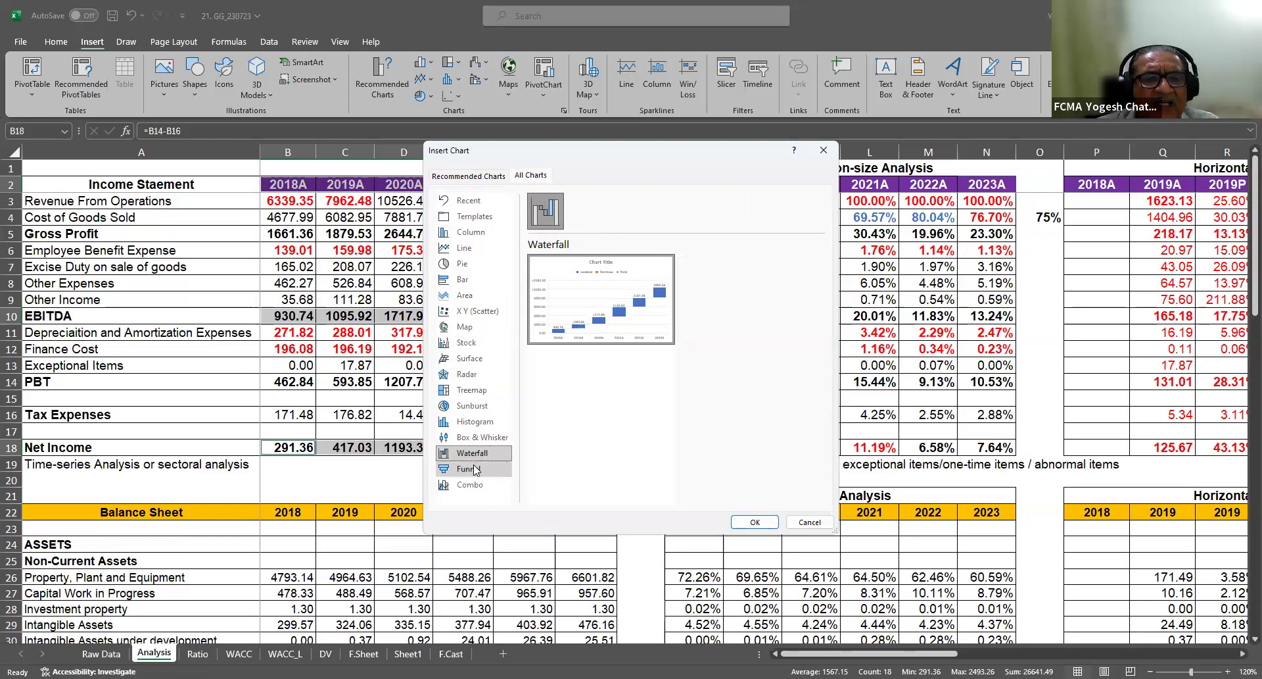
Insert a clustered column chart of EBITDA and Net Income with the years 2018A–2023A on the category axis
click(472, 237)
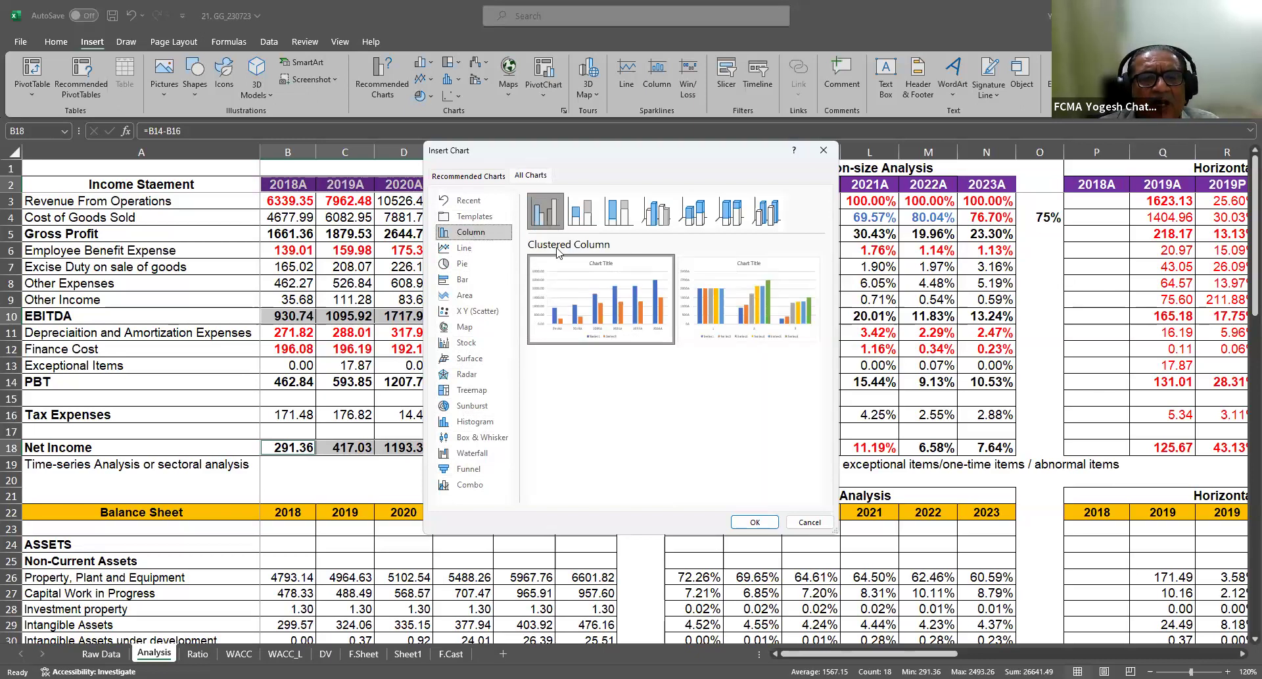
mouse_move(568, 348)
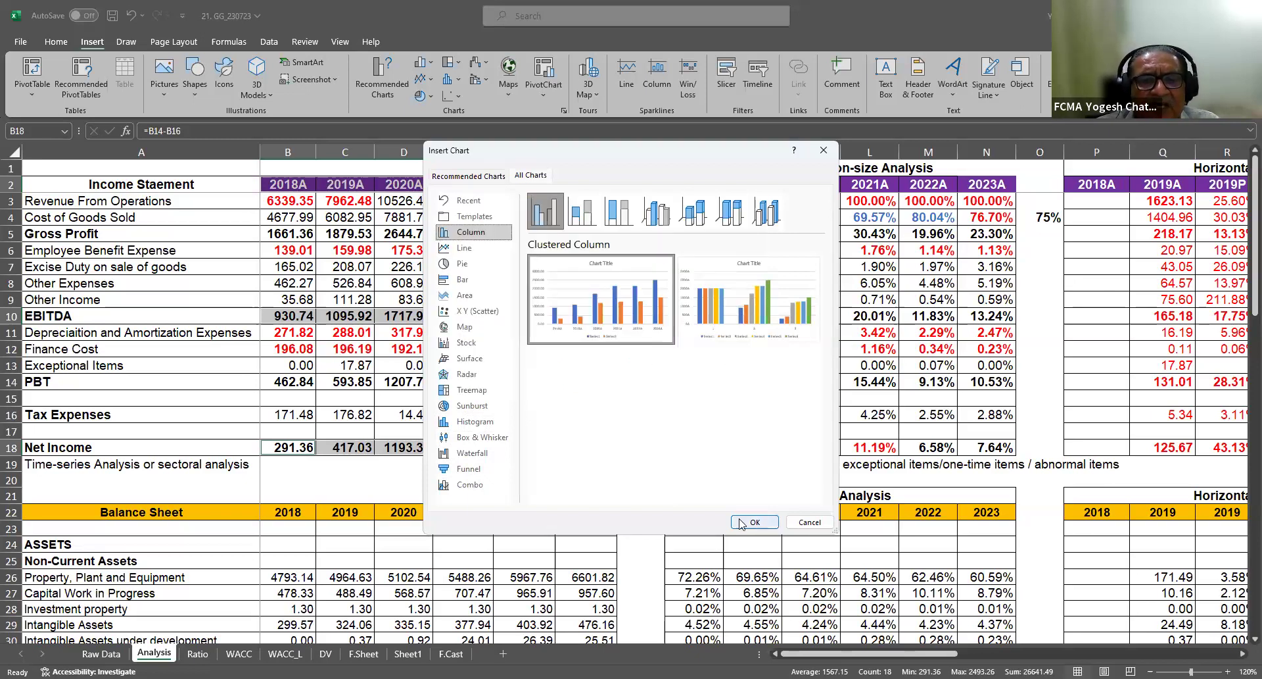
mouse_move(730, 324)
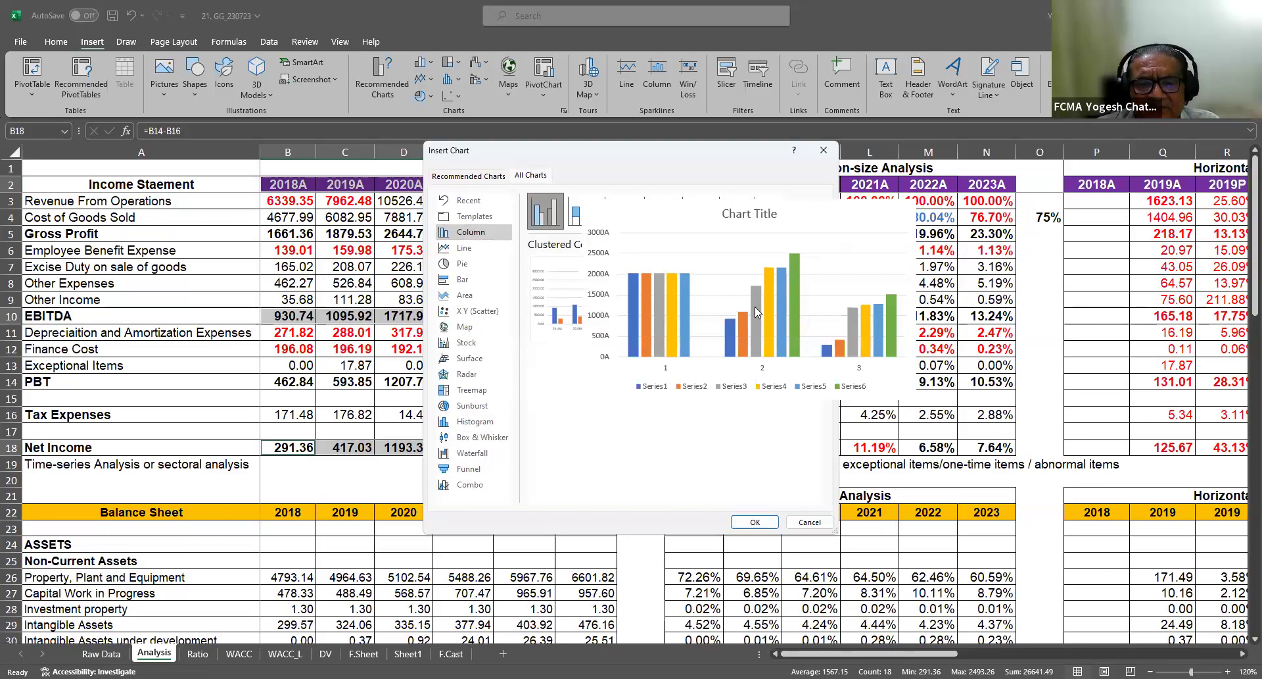
click(628, 343)
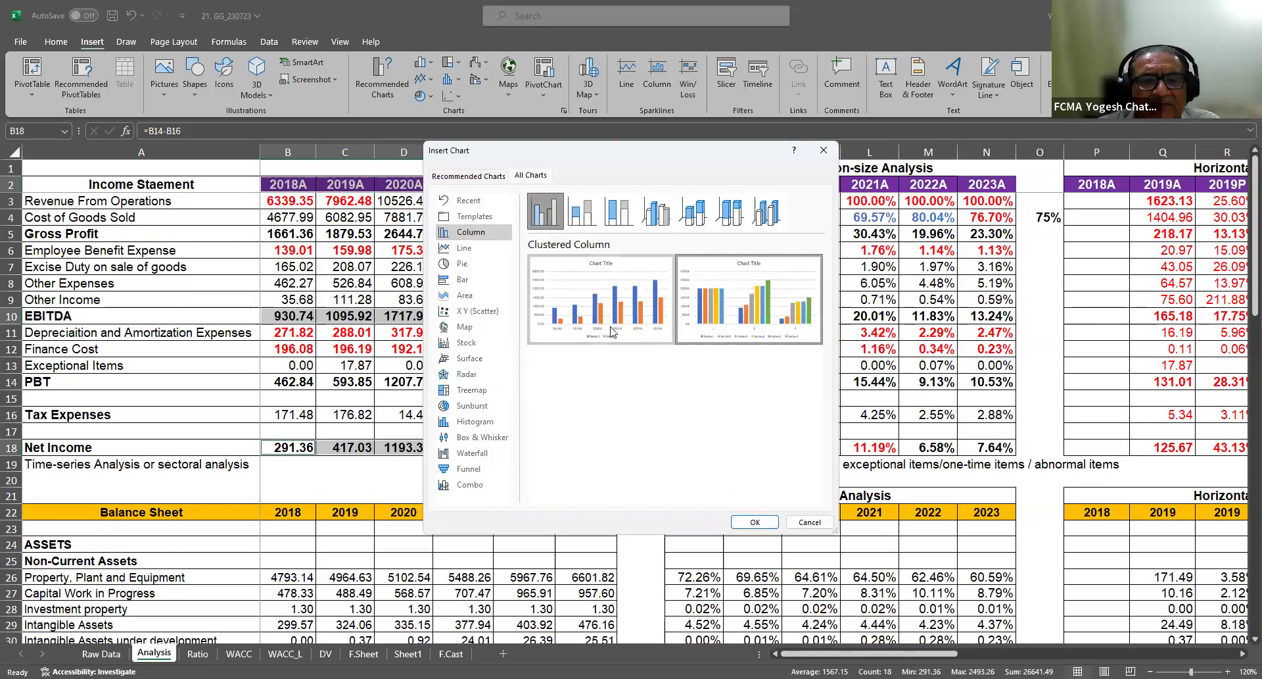
click(756, 522)
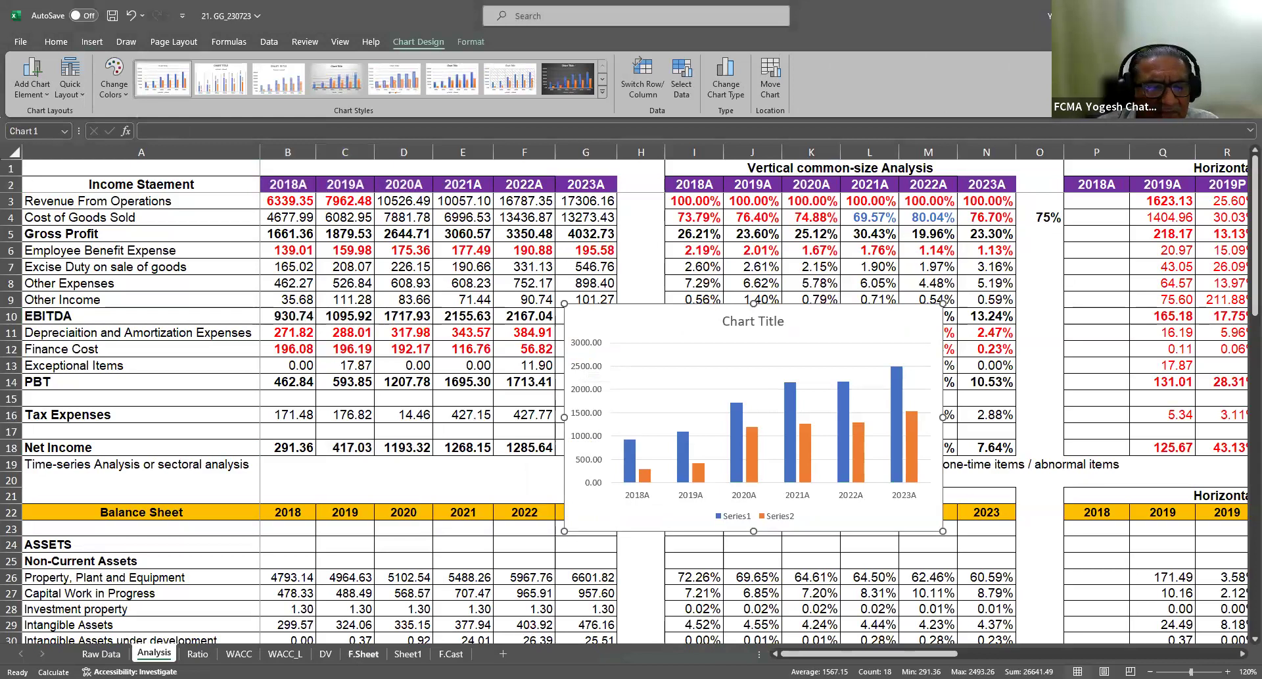
Paste the EBITDA and Net Income column chart onto the DV sheet at cell B36, below the Revenue form Ops chart
click(333, 655)
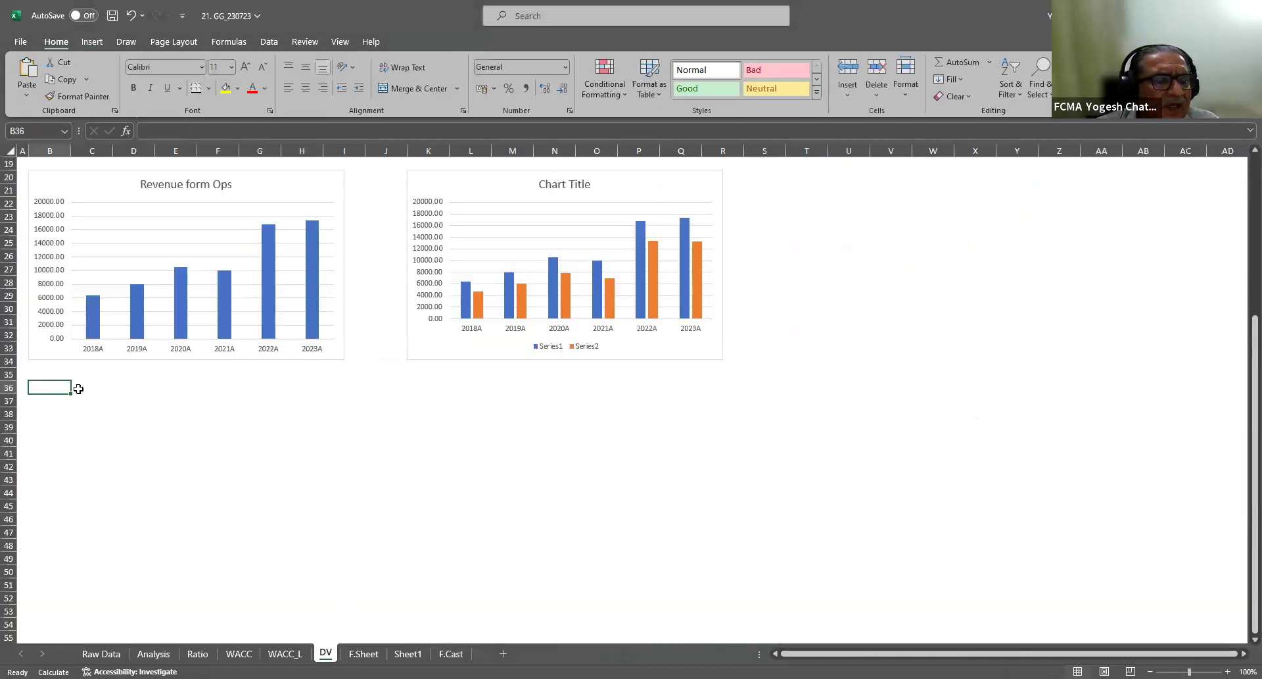
key(ctrl+v)
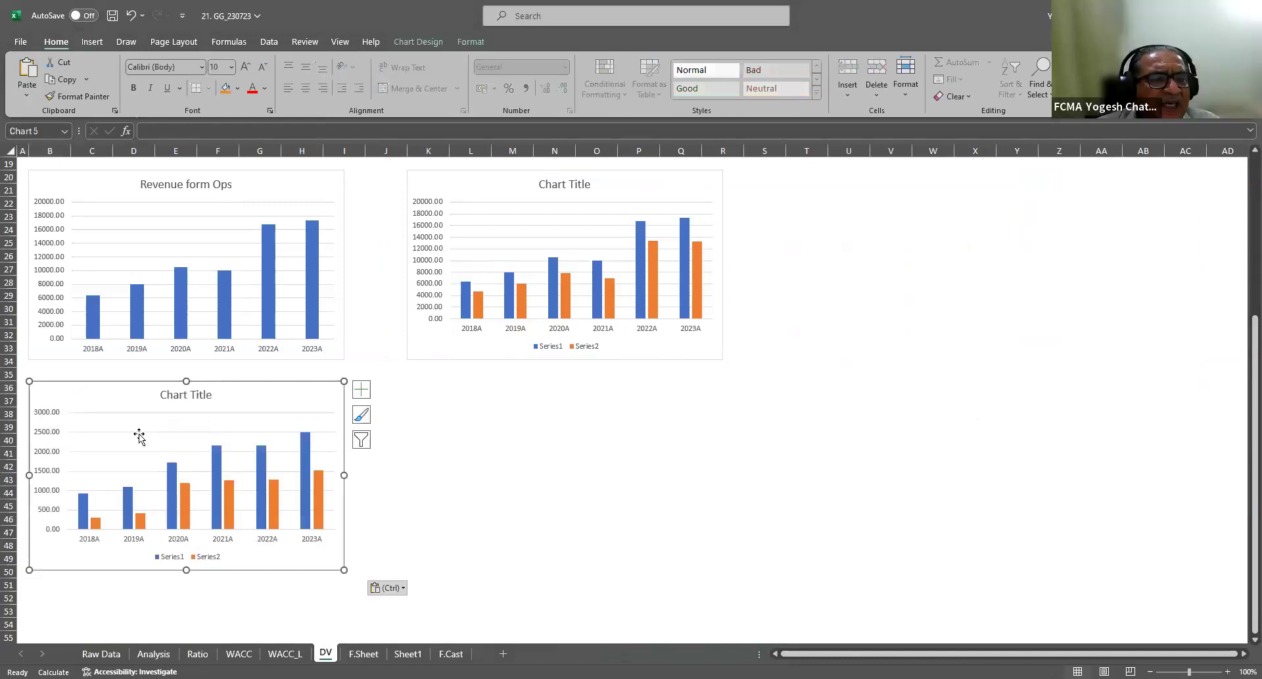
click(174, 393)
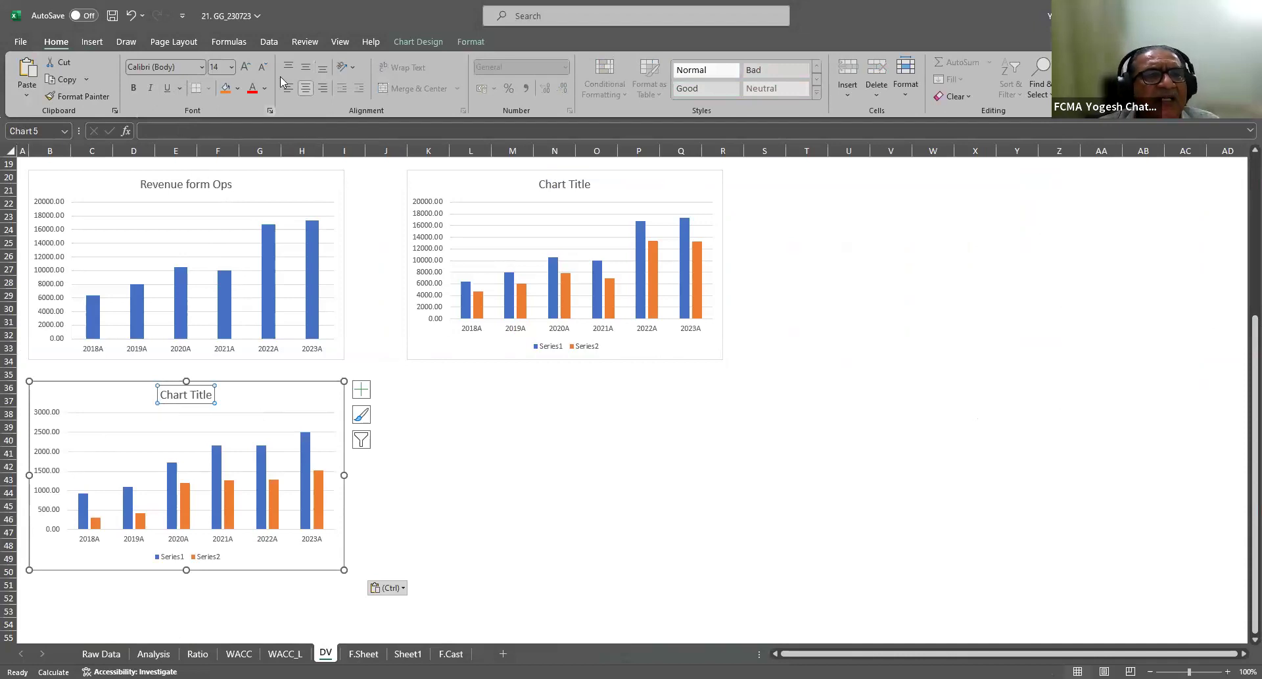
Try several chart styles on the EBITDA and Net Income chart and apply the dark-background style with data labels
click(418, 41)
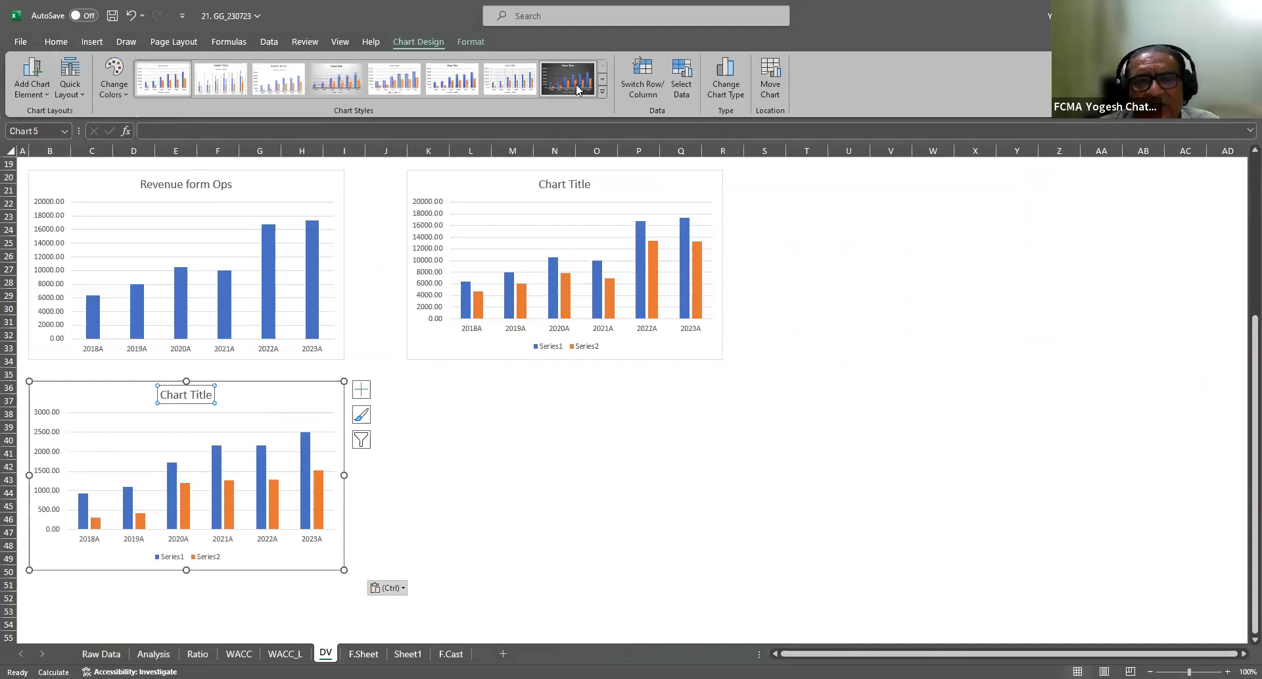
click(574, 91)
click(279, 80)
click(202, 87)
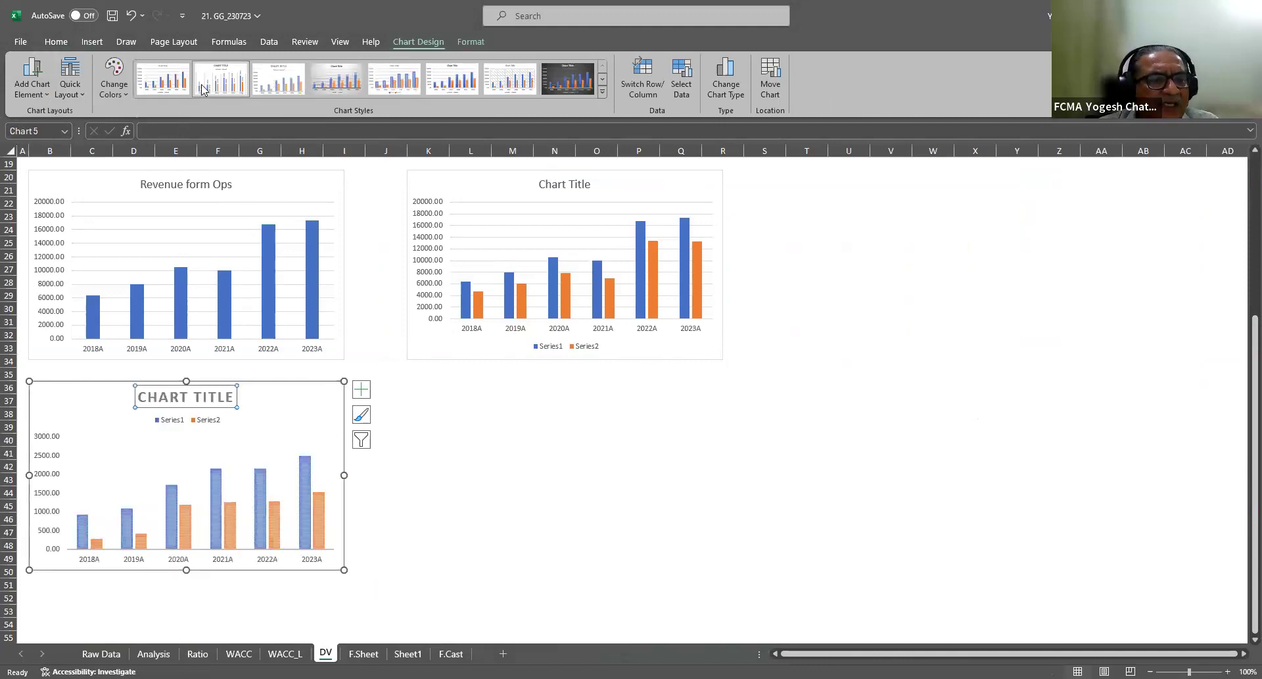
click(158, 87)
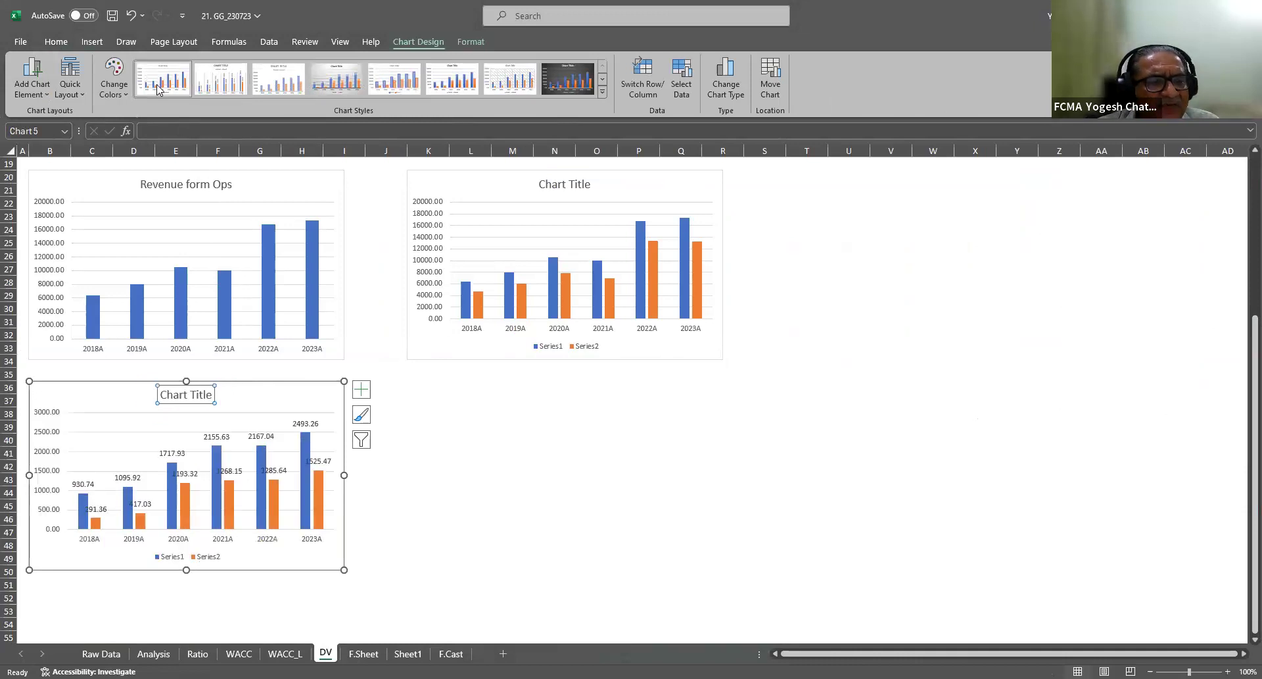
click(565, 88)
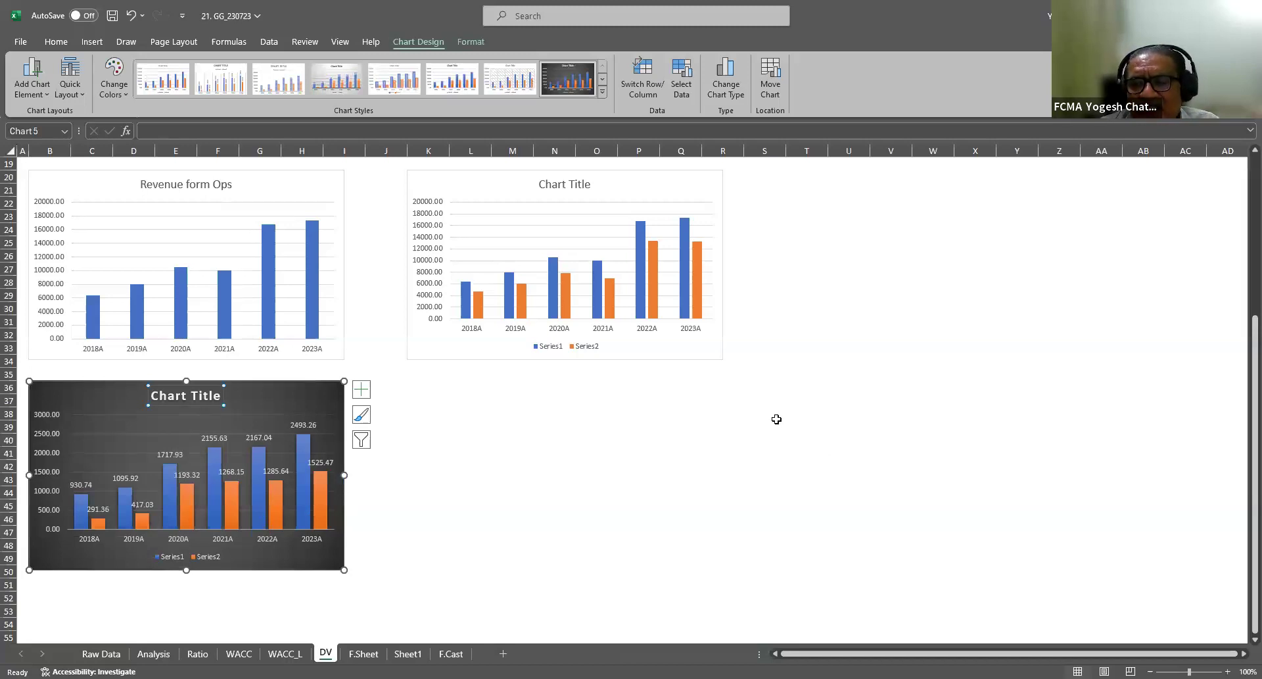
click(428, 453)
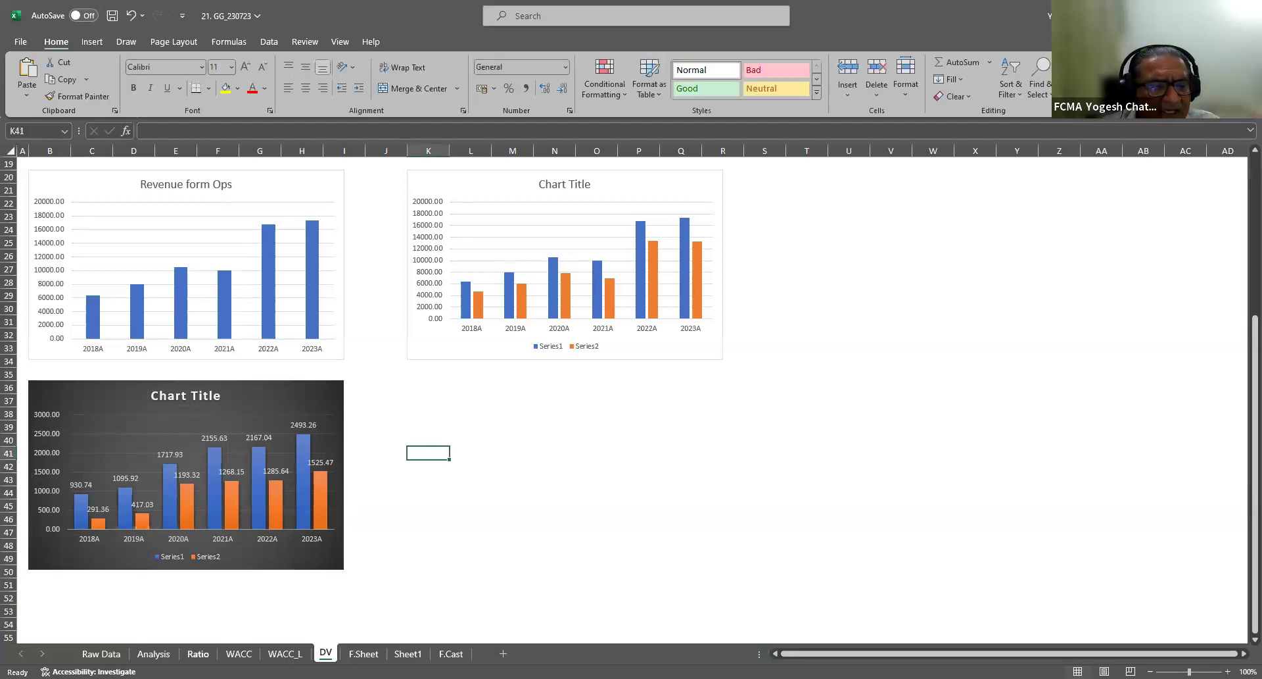
Examine the Liquidity, Capital Structure and Coverage ratios for 2018A–2023A on the Ratio sheet
click(198, 653)
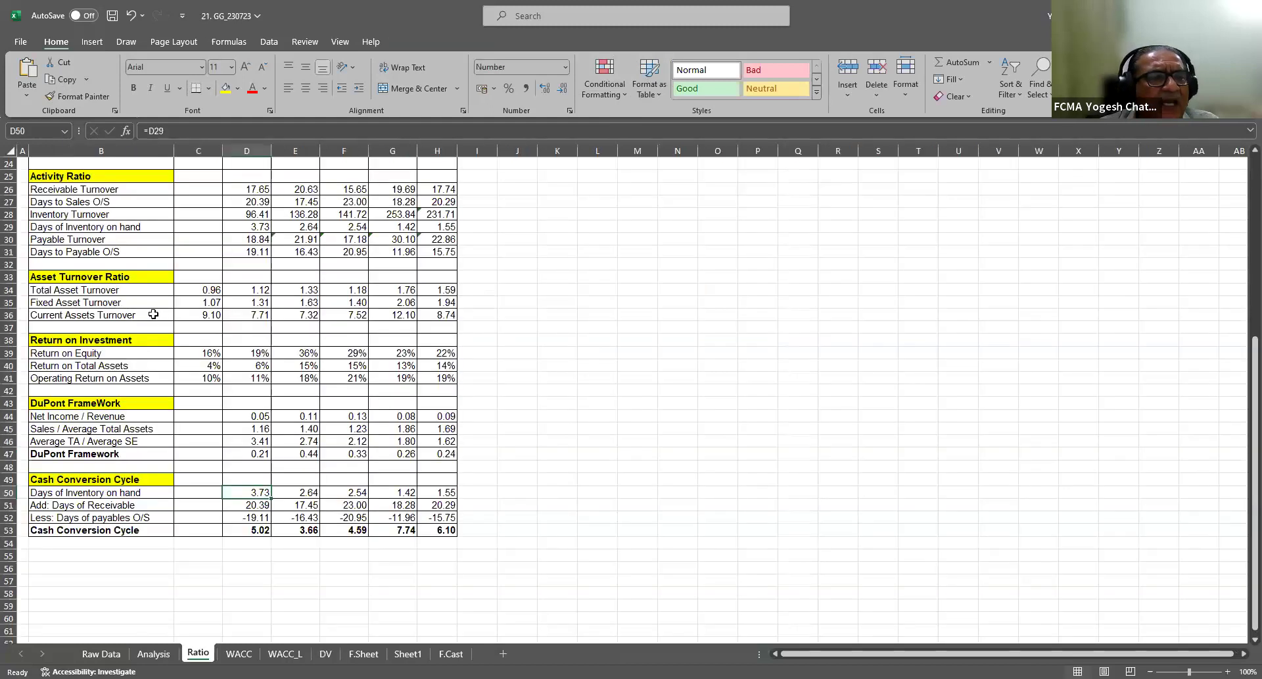
scroll(153, 315, up, 8)
click(78, 190)
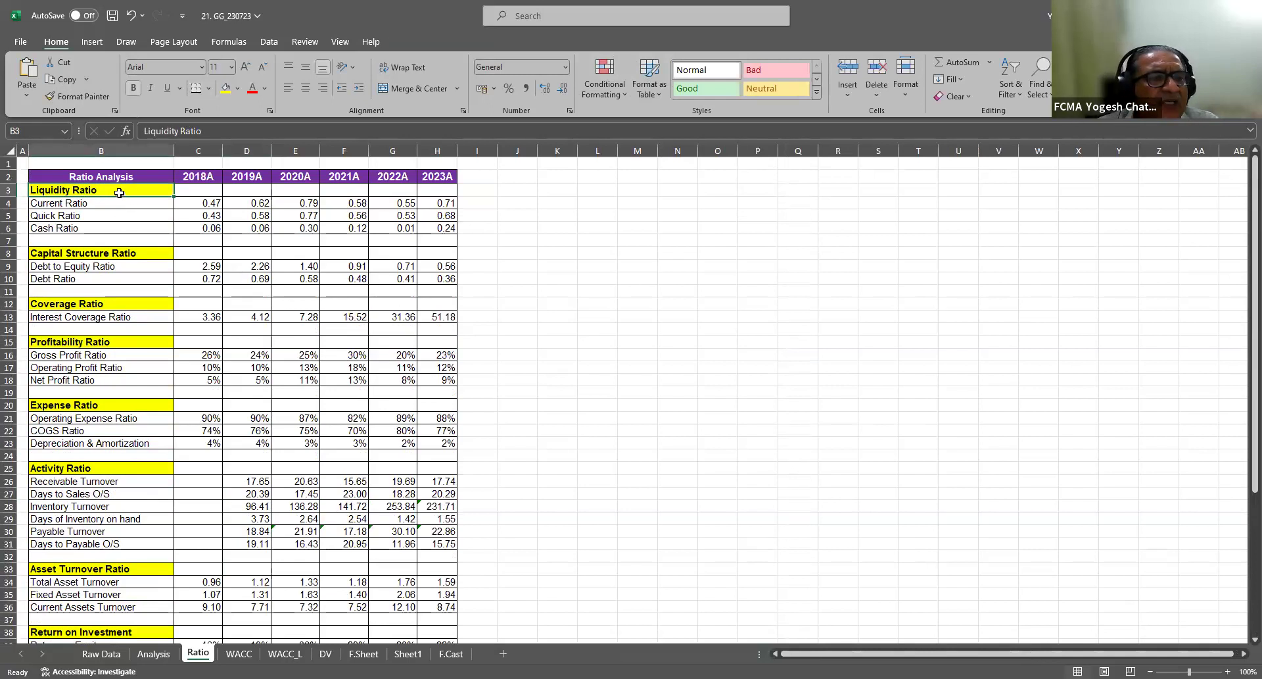
click(67, 216)
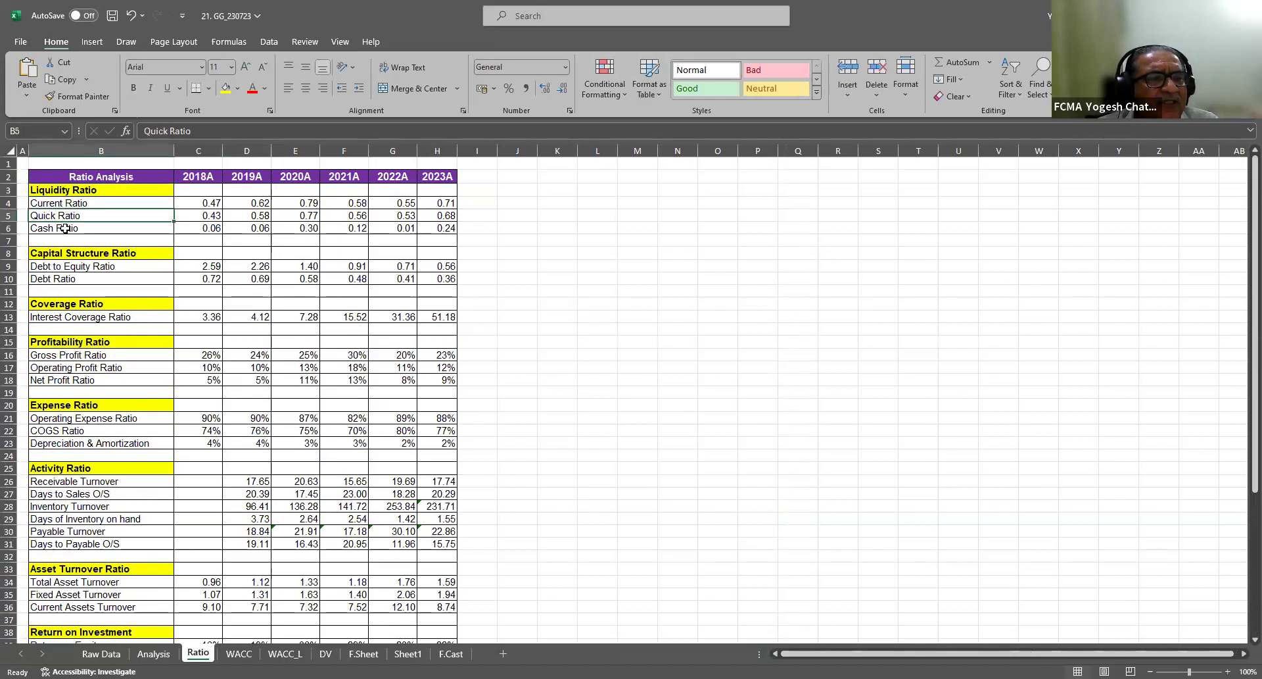
click(112, 248)
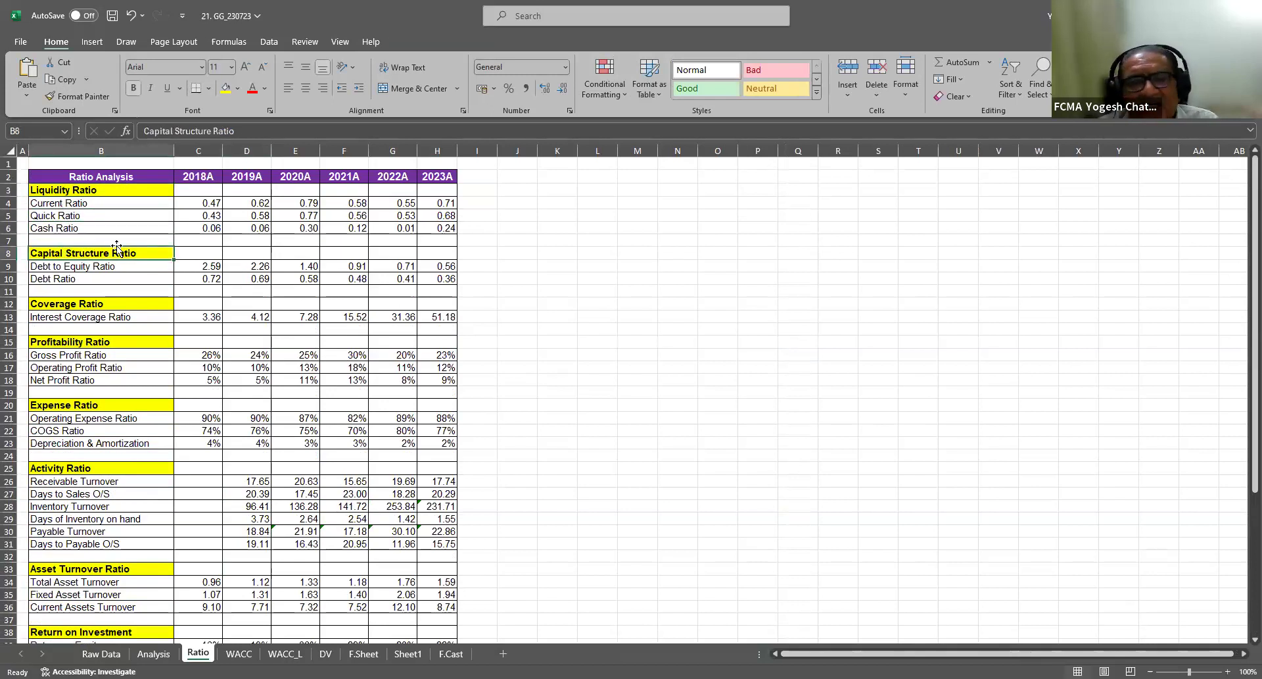
click(91, 266)
click(80, 278)
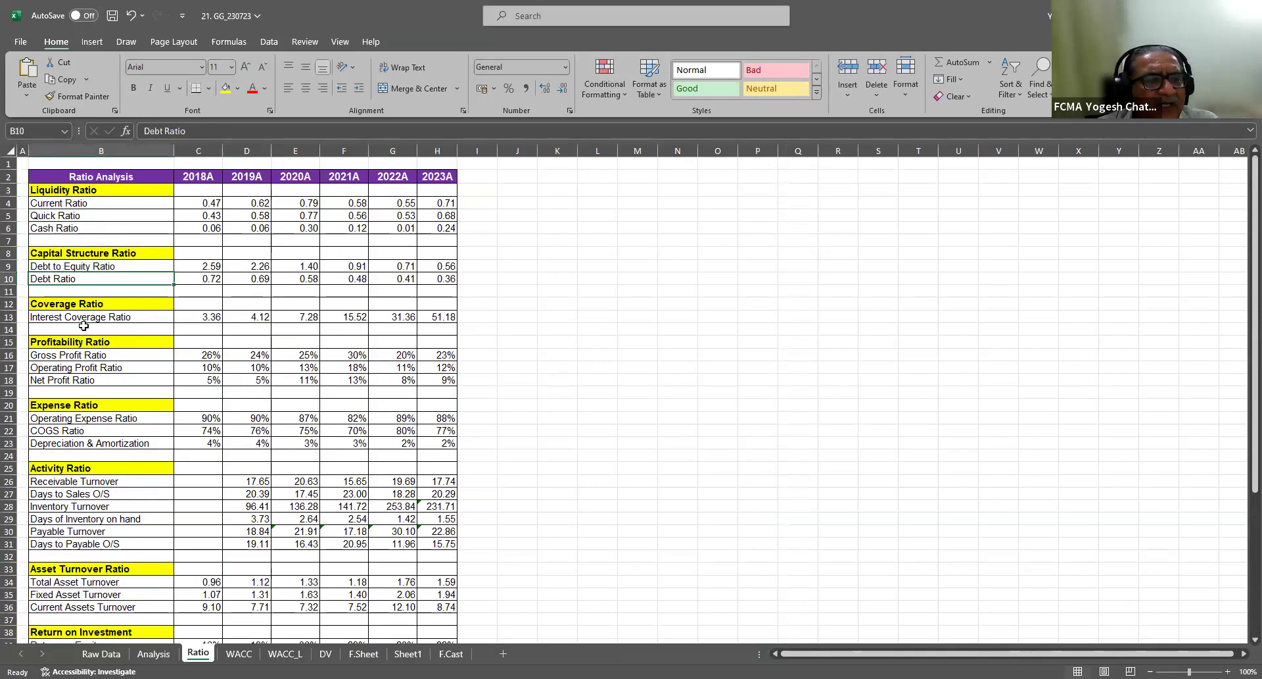
click(84, 304)
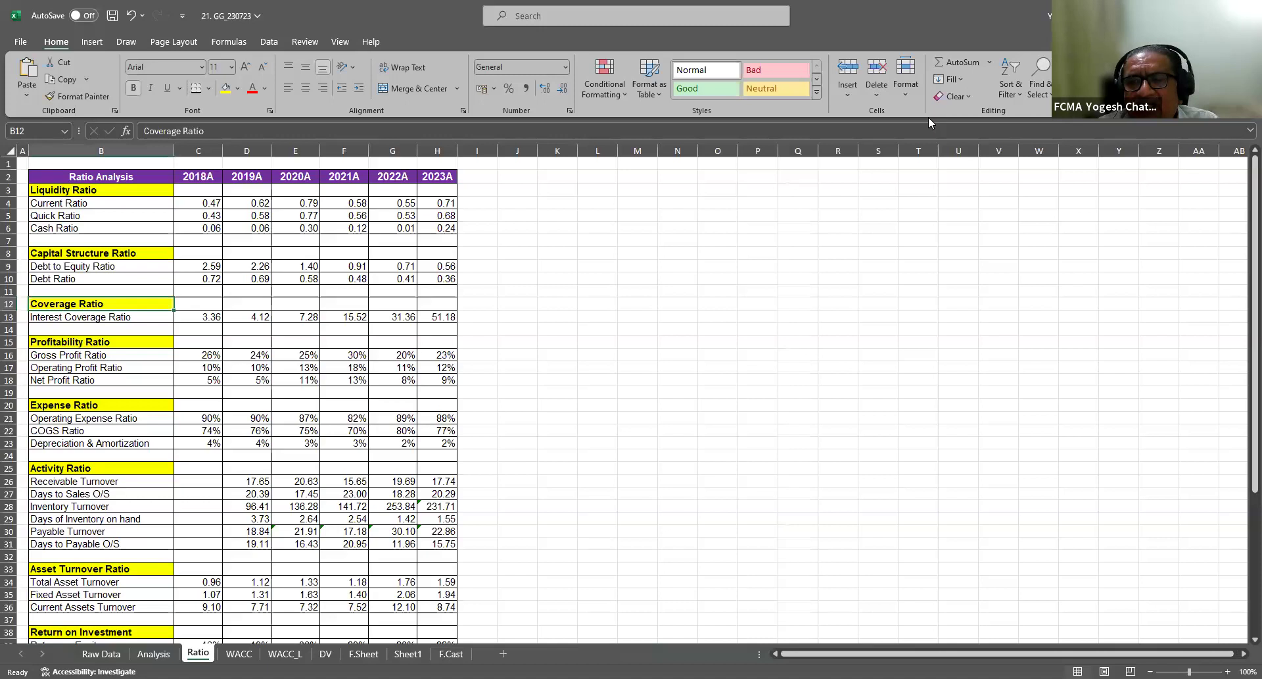
Examine the Profitability ratios and the Expense ratios, including Operating Expense, COGS and Depreciation & Amortization
click(63, 342)
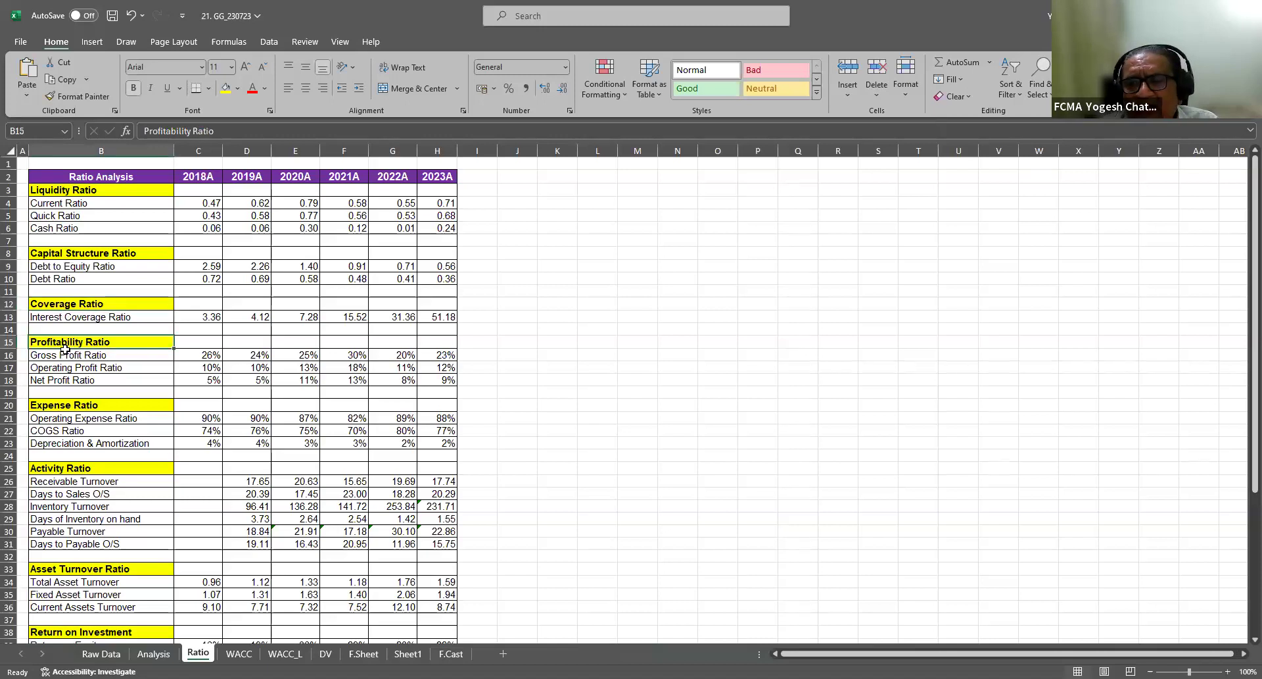
click(66, 357)
click(67, 367)
click(76, 380)
click(94, 405)
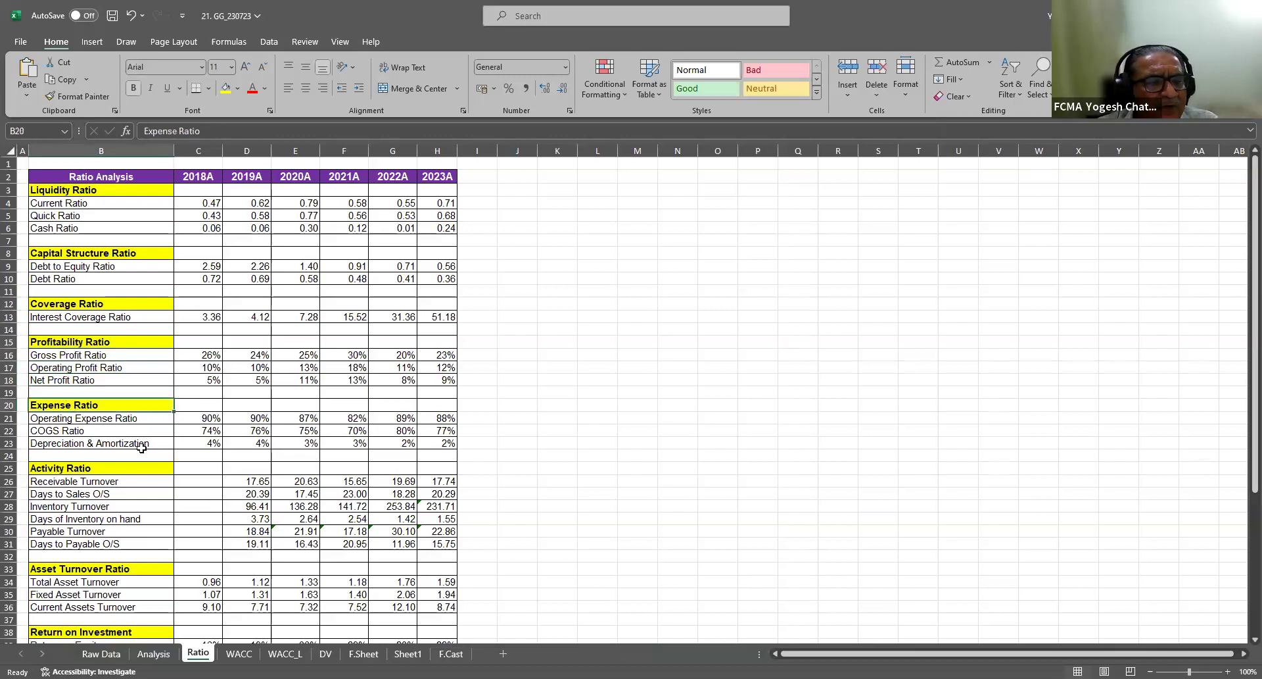
click(93, 421)
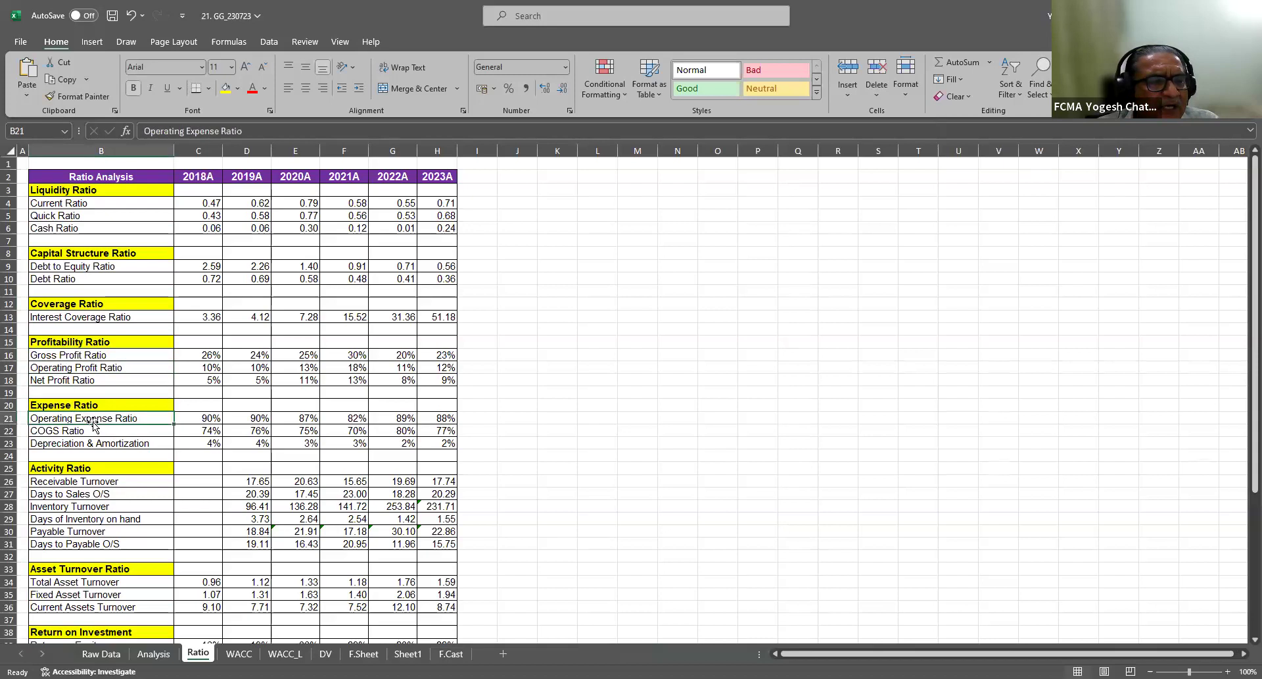
click(89, 430)
click(80, 445)
Go through the Activity ratios row by row, from Receivable Turnover to Days to Payable O/S
scroll(122, 431, down, 2)
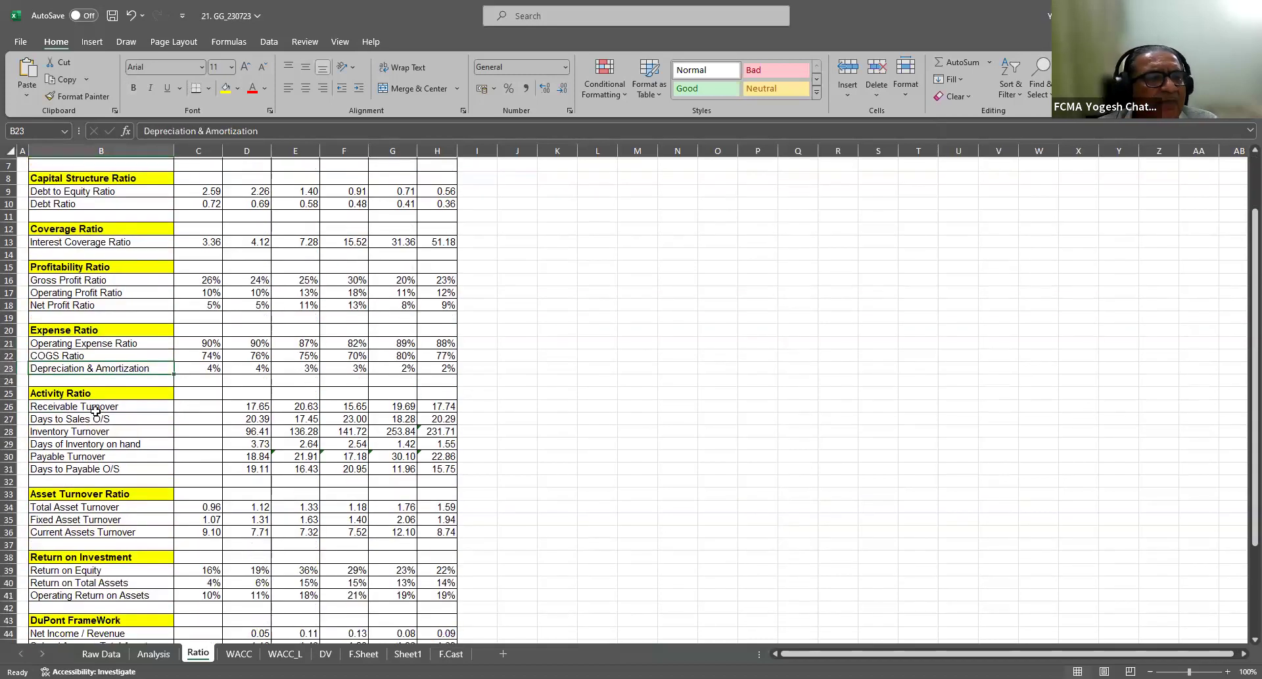
click(79, 392)
click(90, 409)
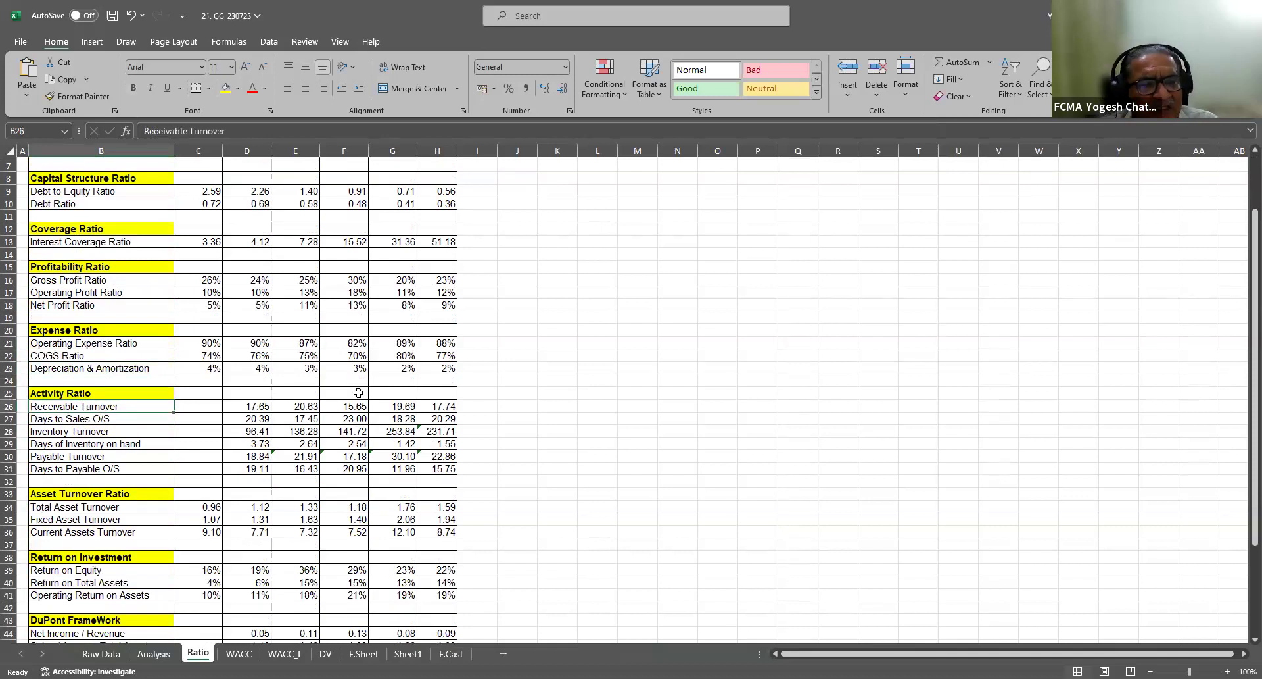
key(Down)
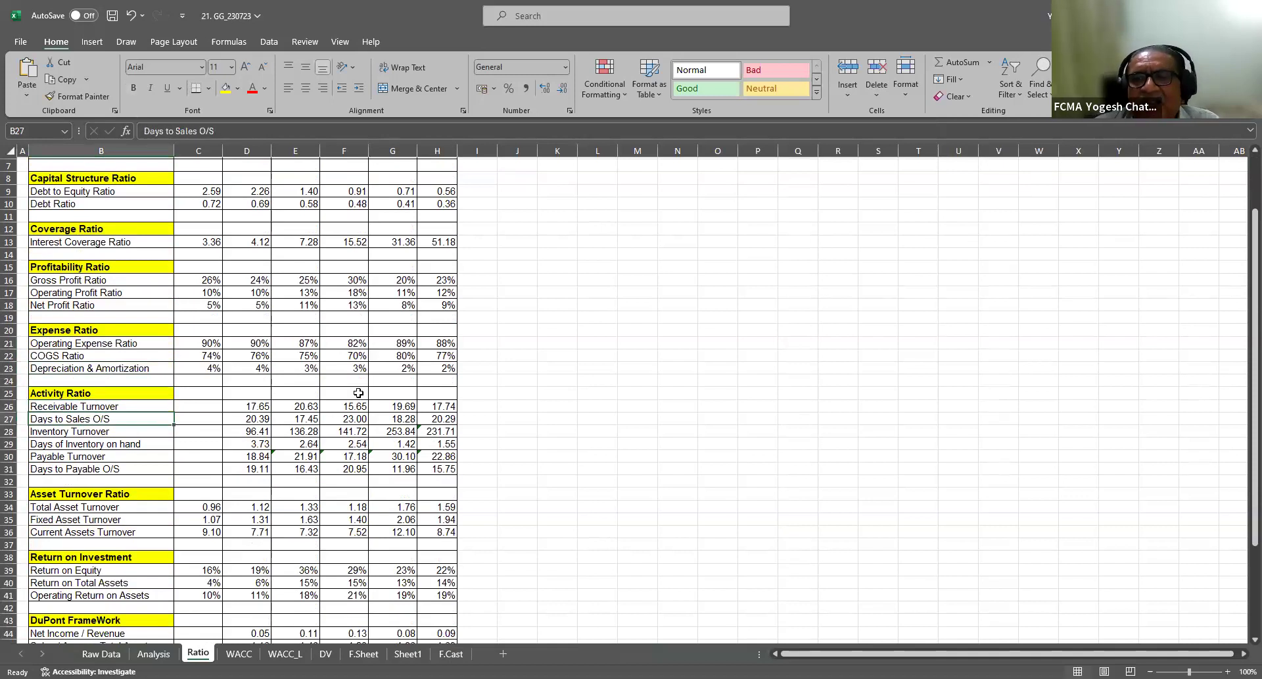
key(Down)
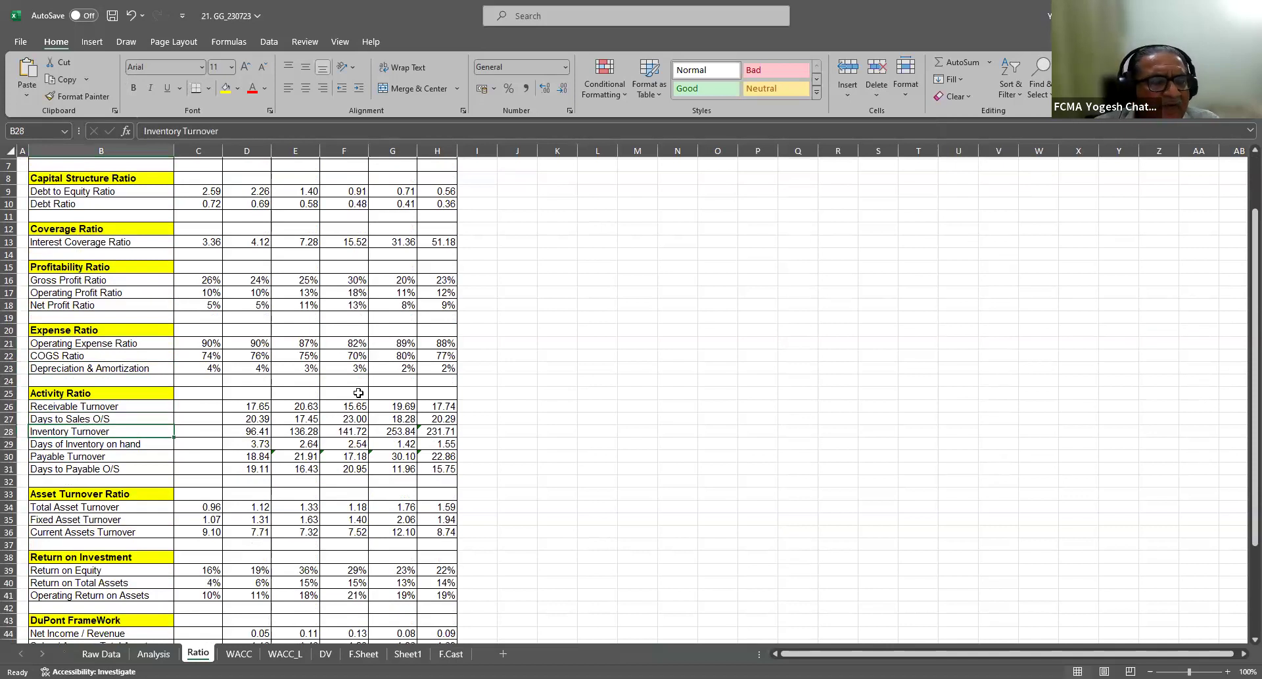
key(Down)
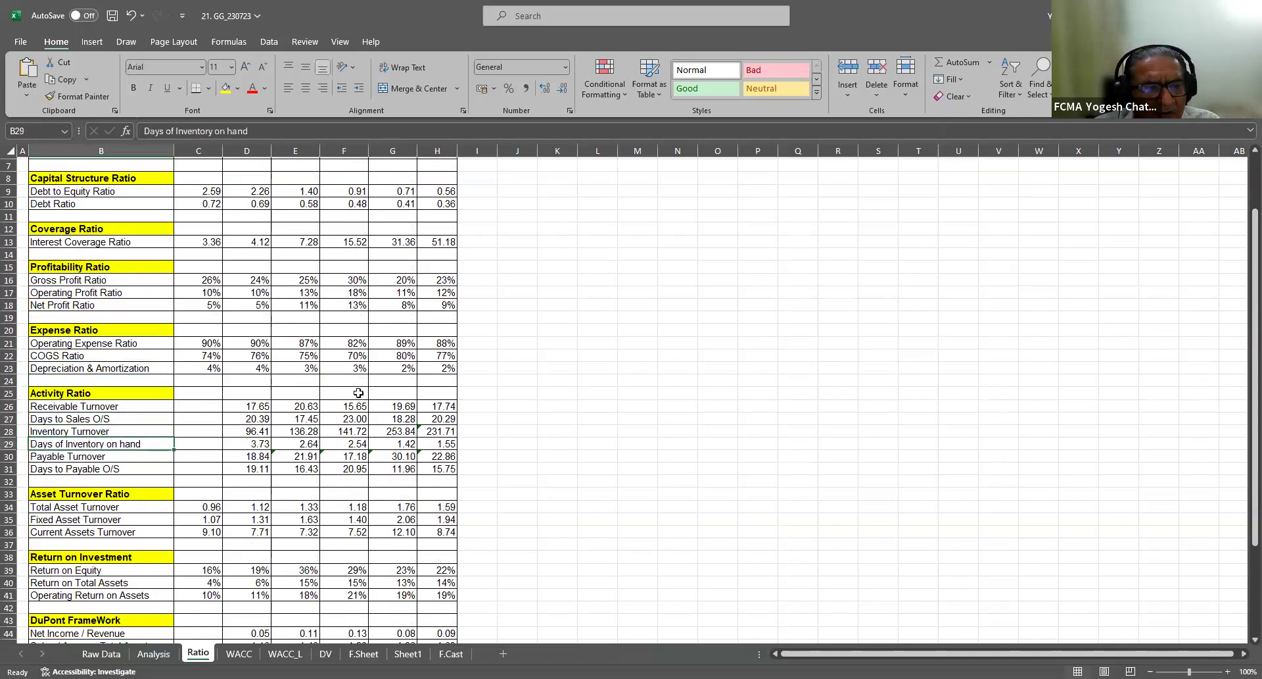
key(Down)
key(Down)
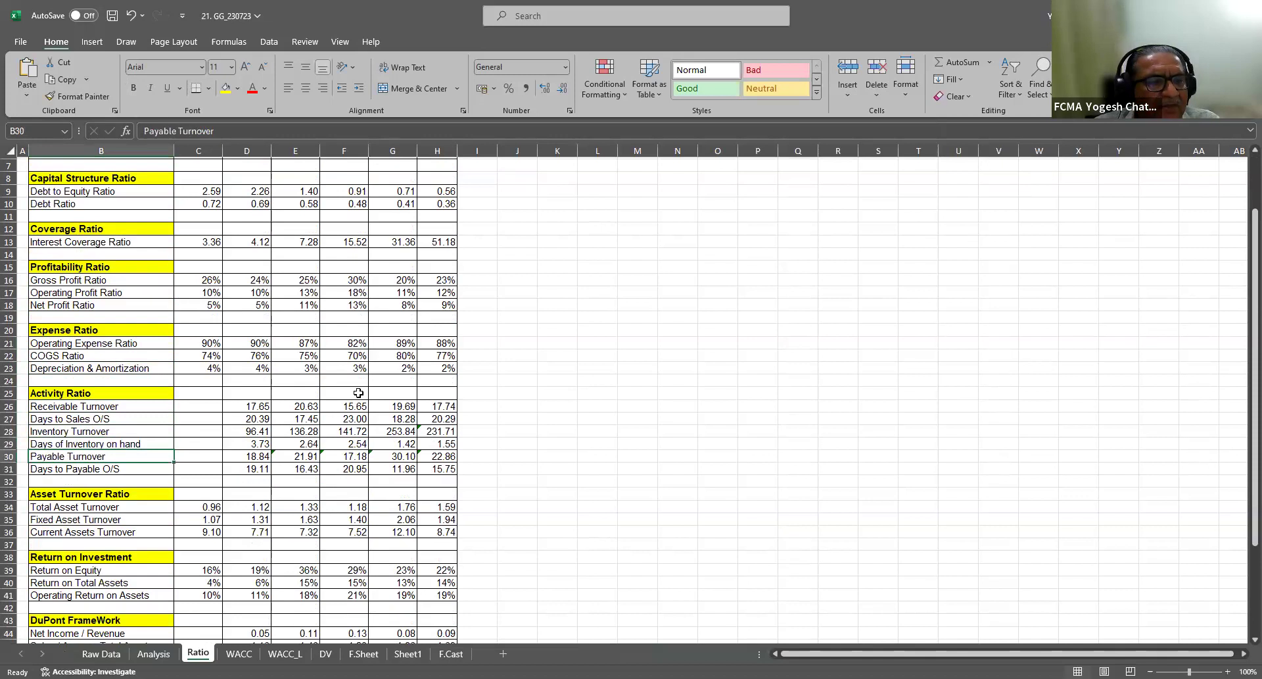
key(Down)
key(Down)
key(Down)
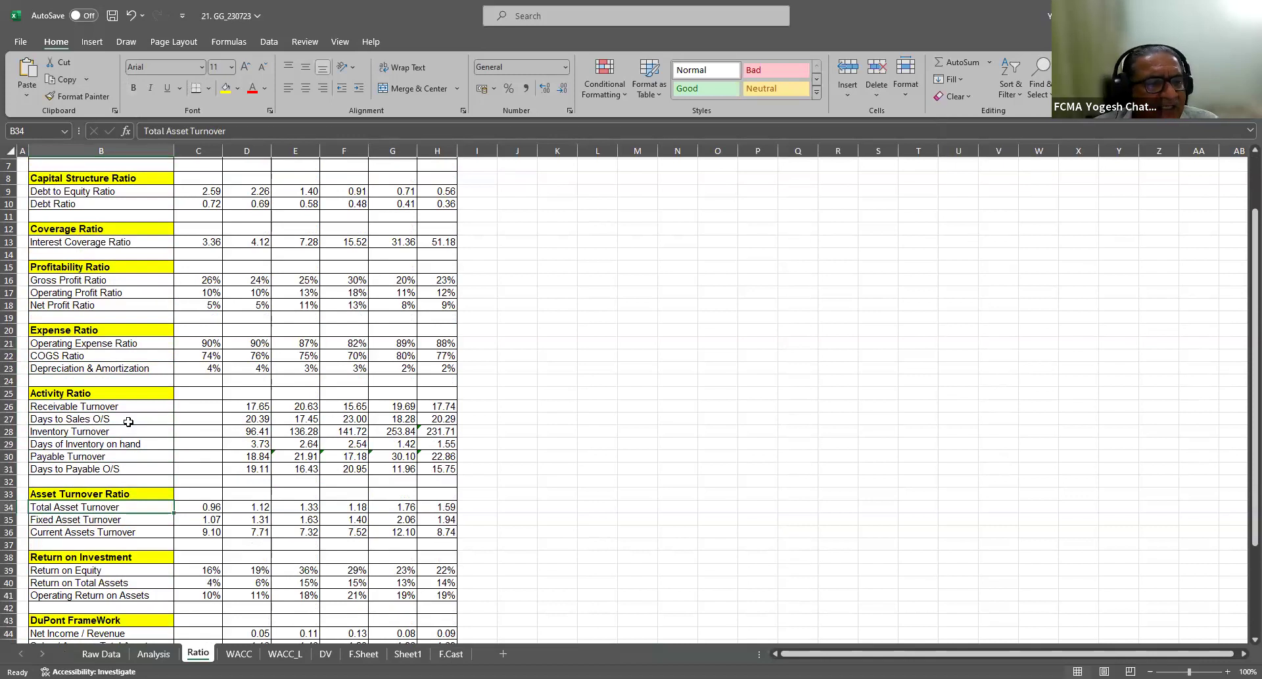
Review the Asset Turnover ratios and the Return on Investment ratios, ending with Operating Return on Assets
scroll(127, 424, down, 2)
key(Down)
key(Down)
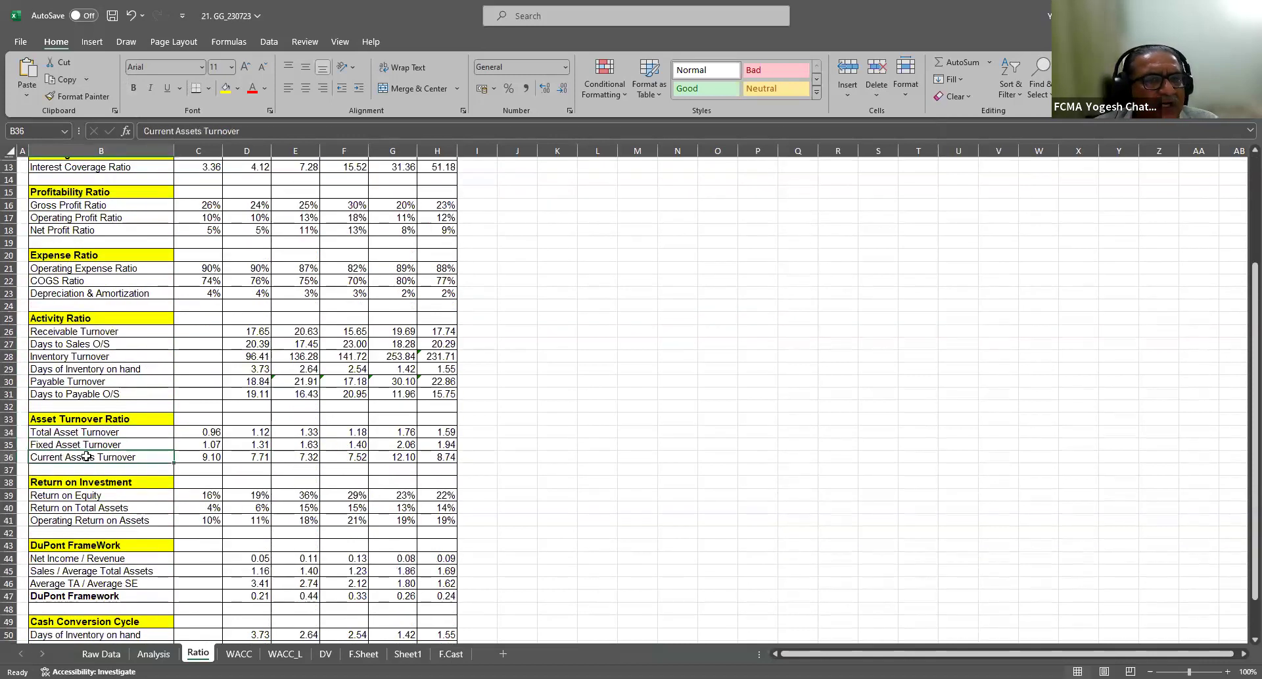
scroll(150, 478, down, 2)
key(Down)
key(Down)
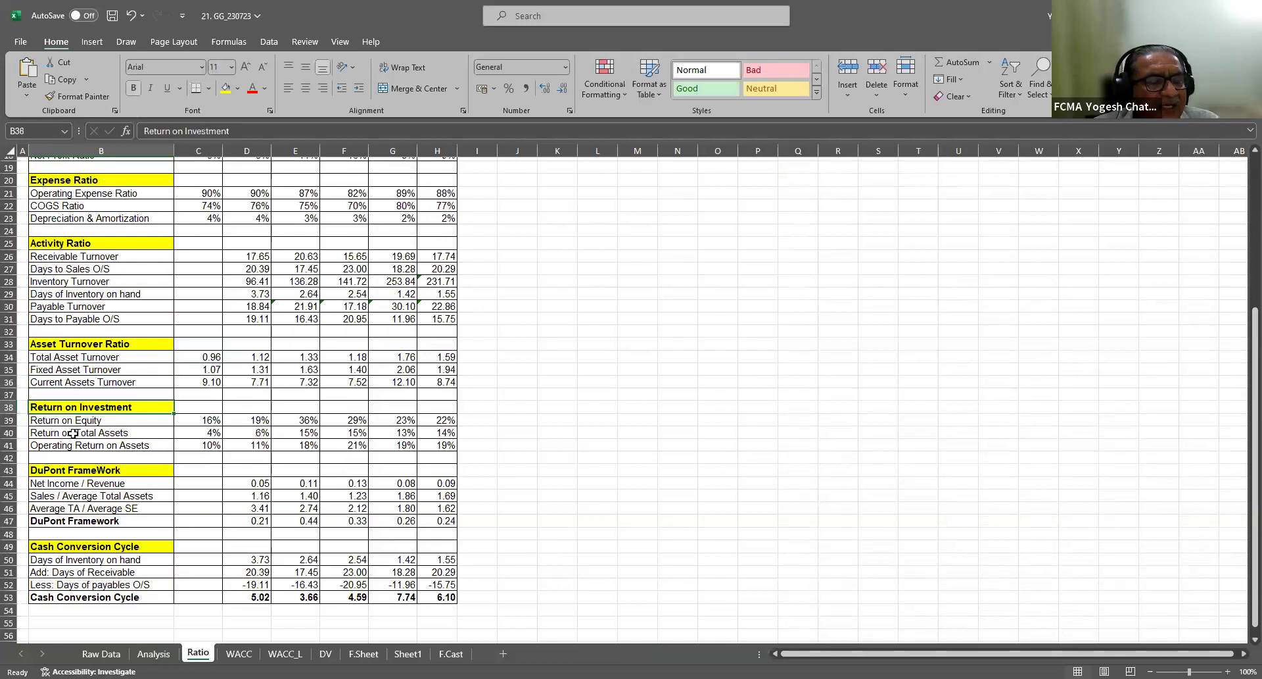
click(84, 422)
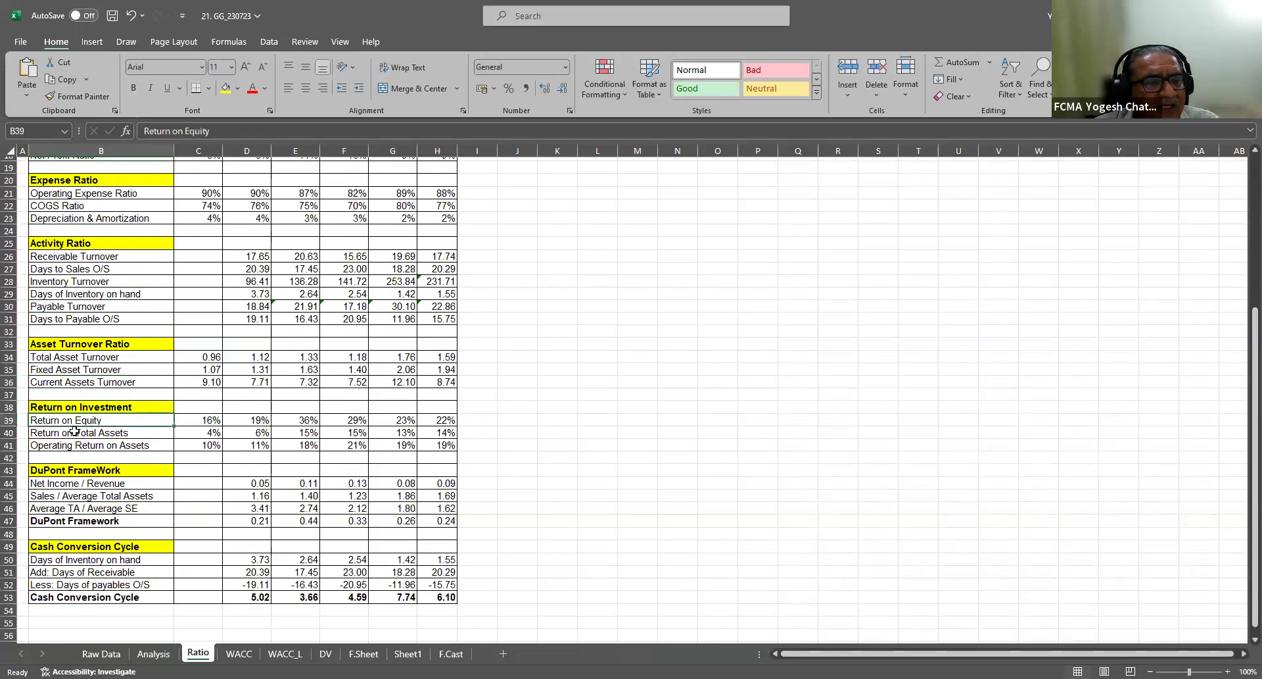
click(77, 435)
click(122, 446)
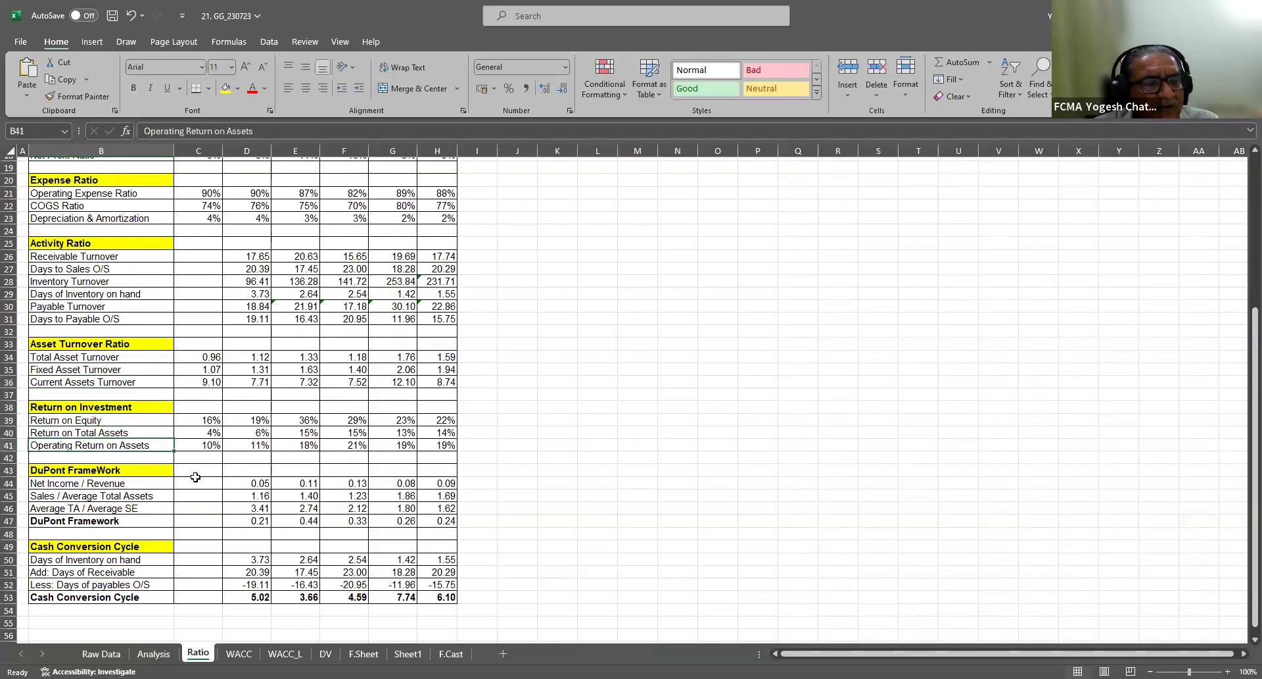
Enter the label ROE in cell J43, beside the DuPont FrameWork section
click(91, 470)
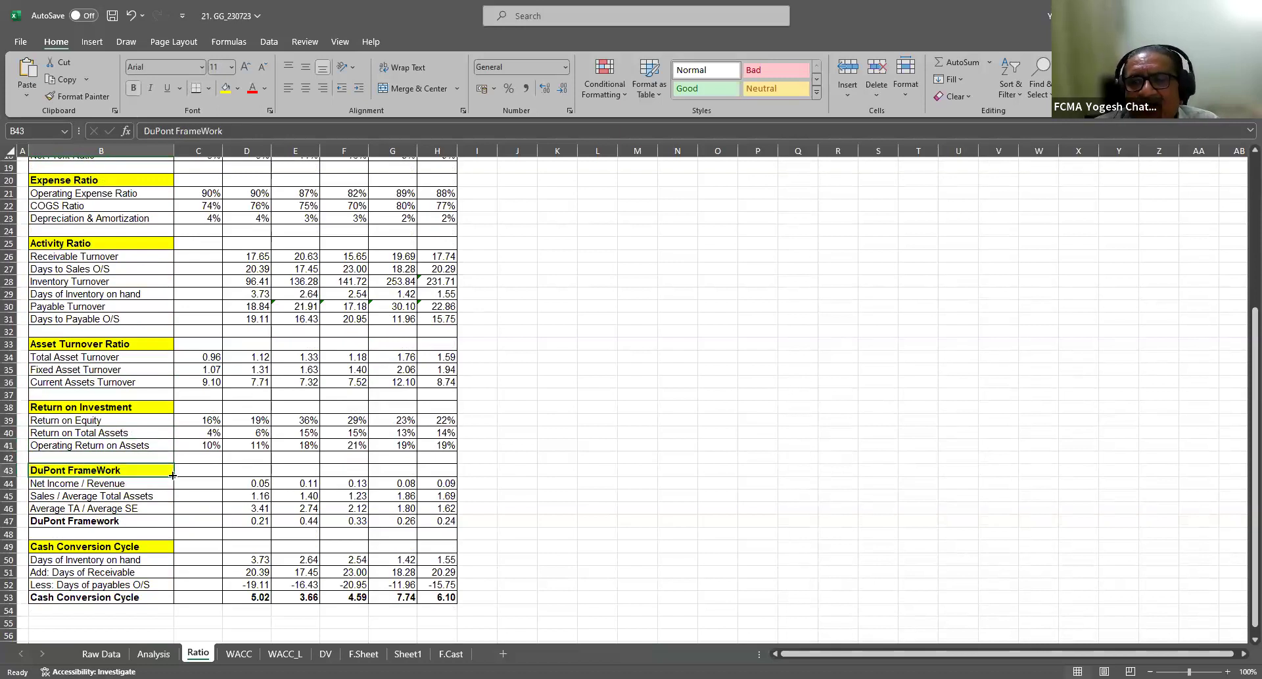
click(494, 472)
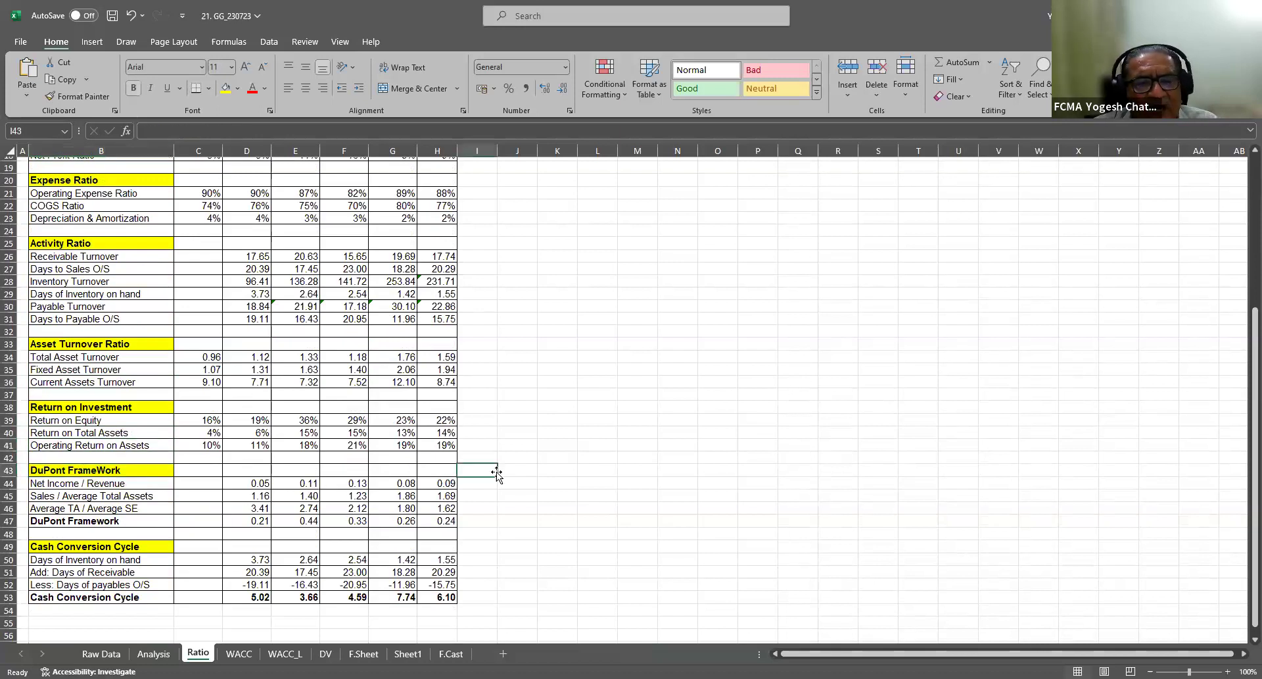
click(531, 473)
text(ROE)
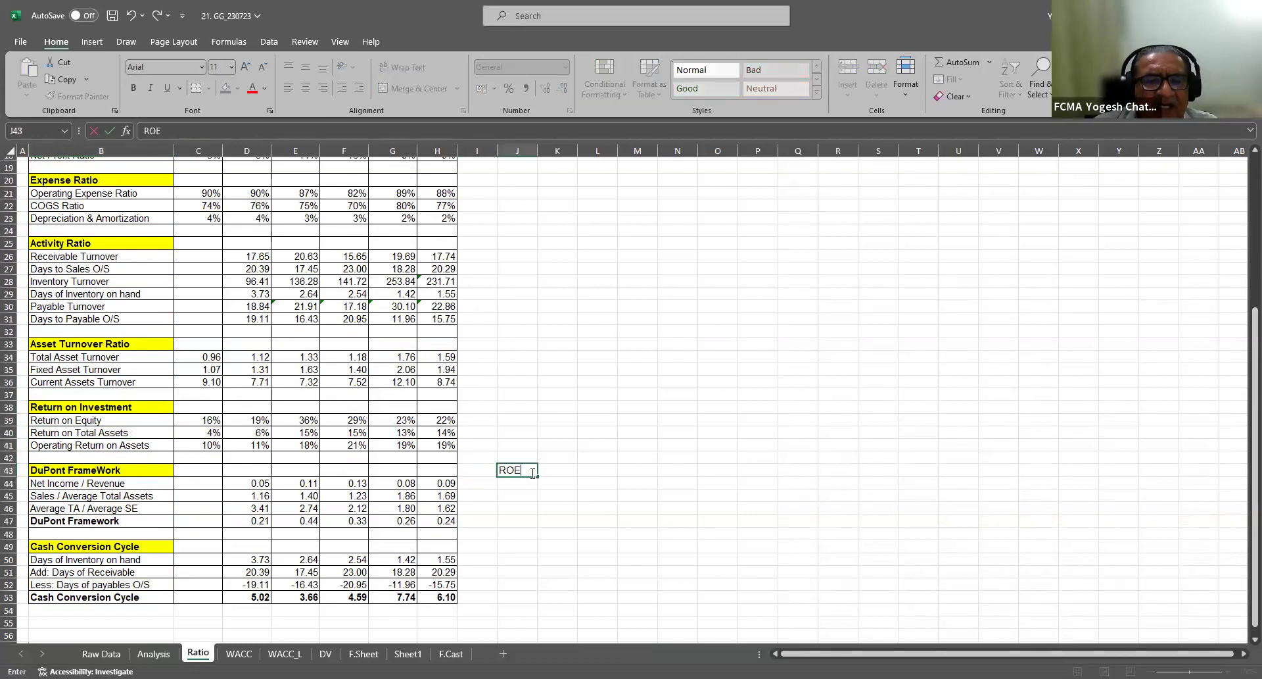
key(Return)
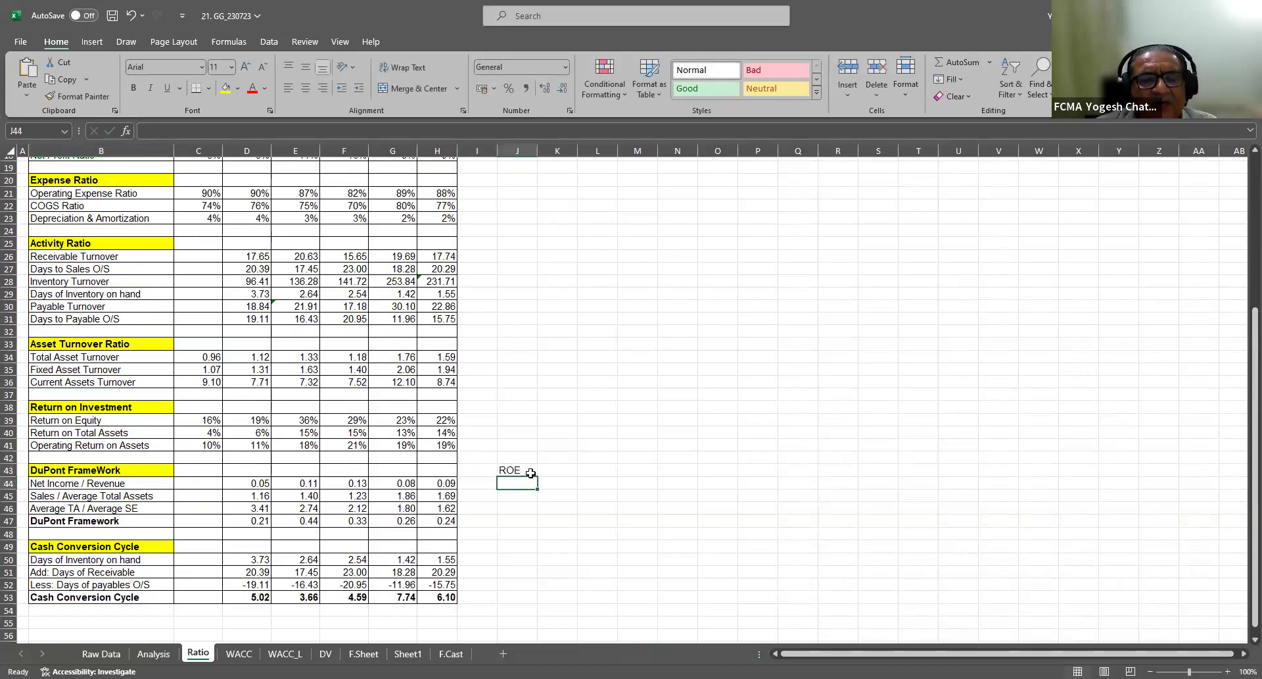
click(580, 471)
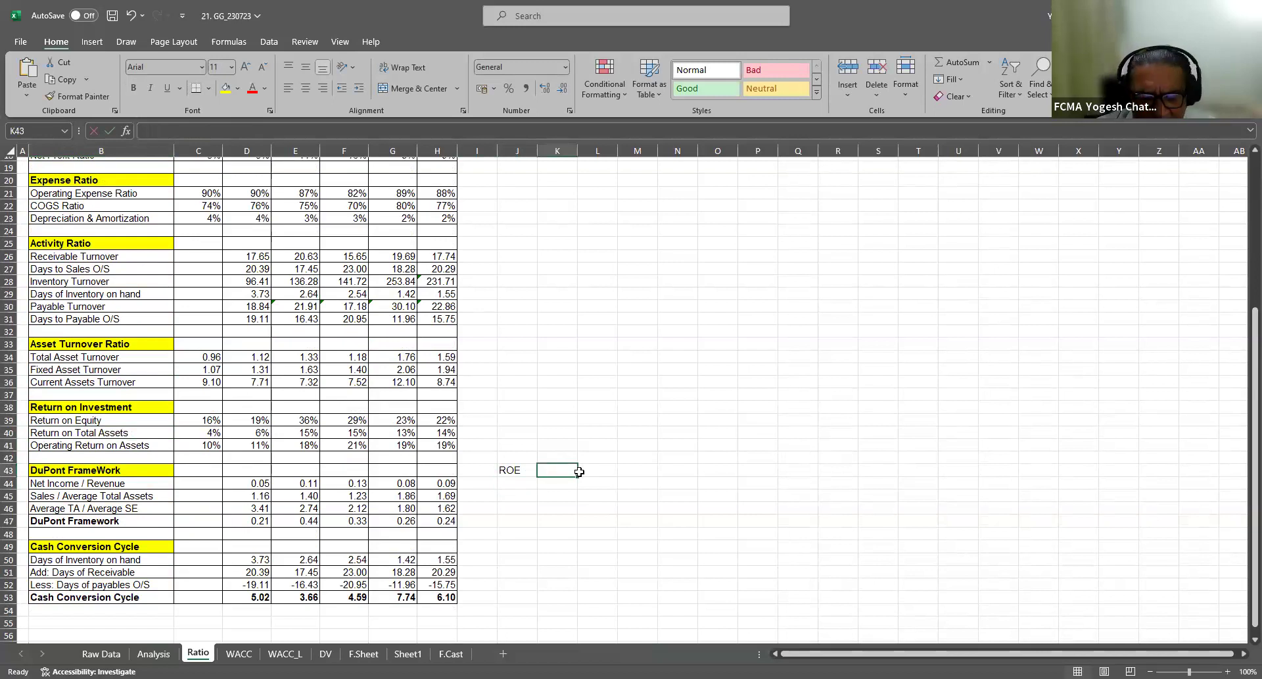
text(3/4)
click(526, 519)
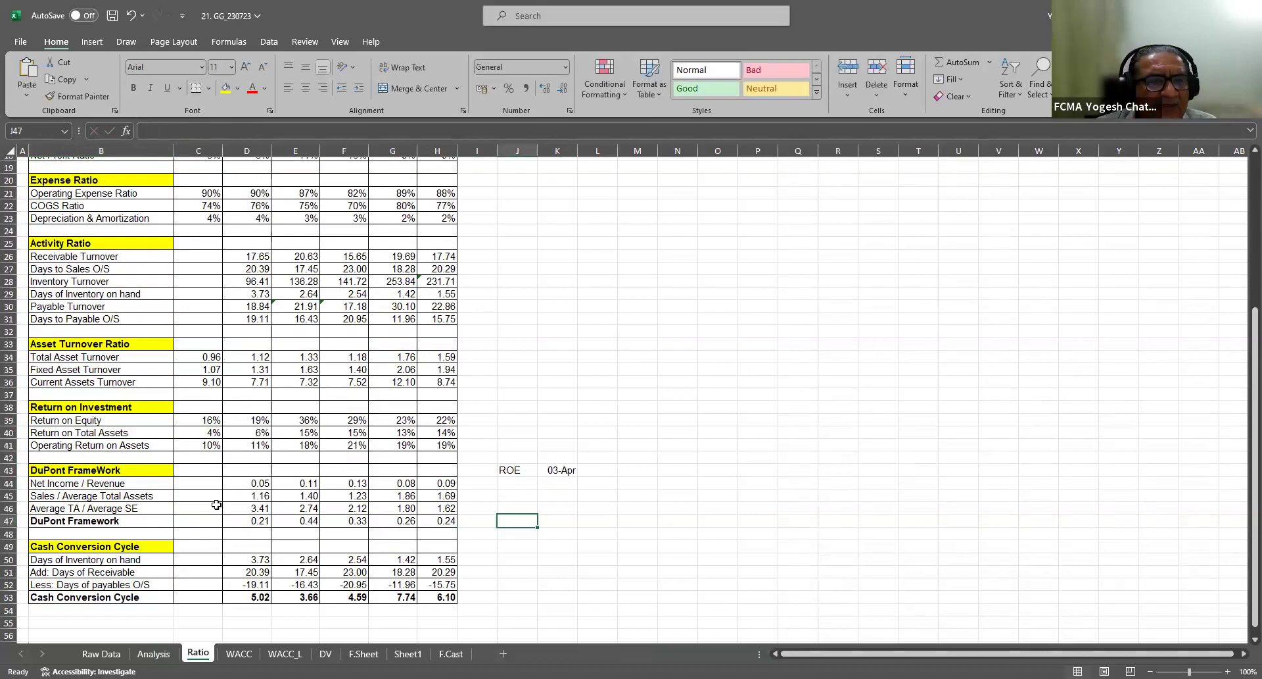
Enter the note "three or four stages" in cell K43, beside the ROE label
click(559, 469)
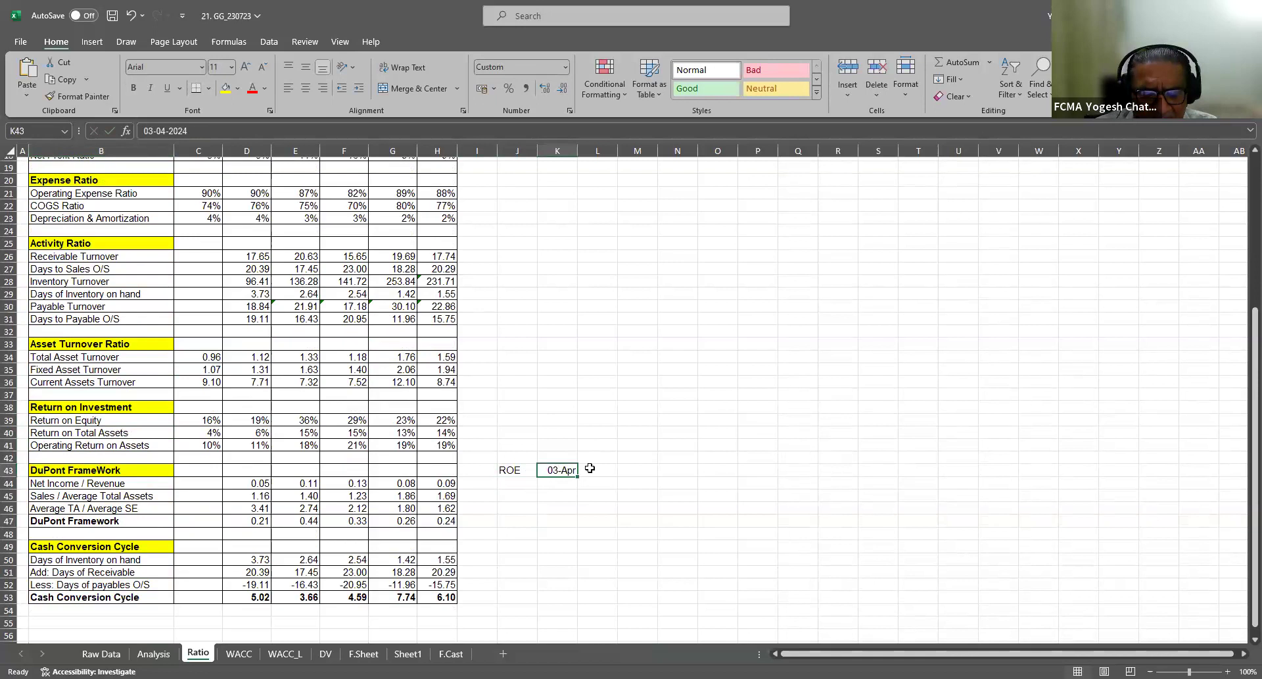
text(three)
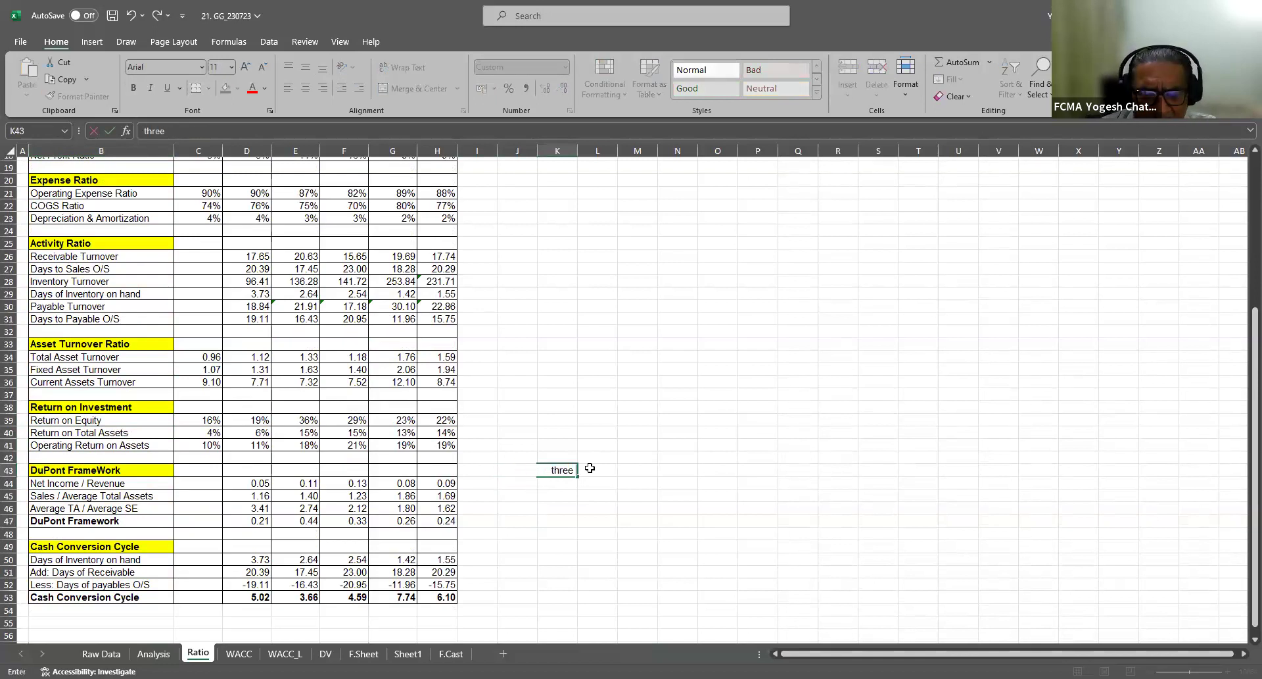
text( or f)
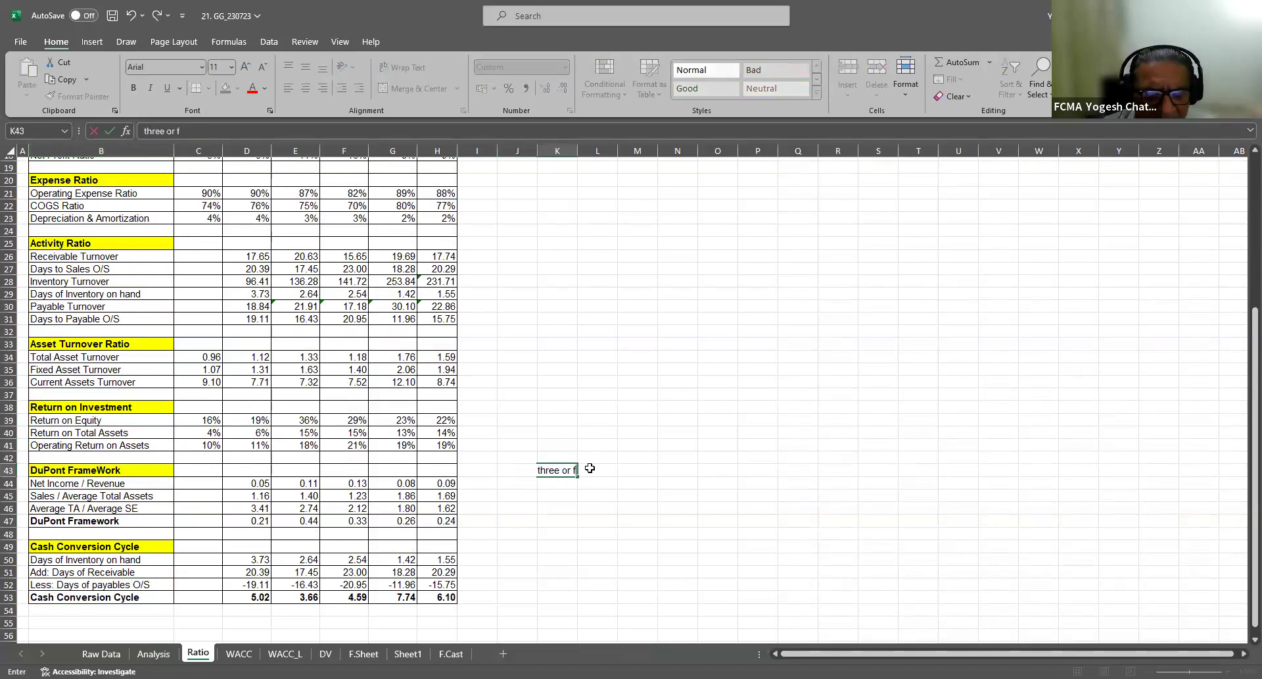
text(our stages)
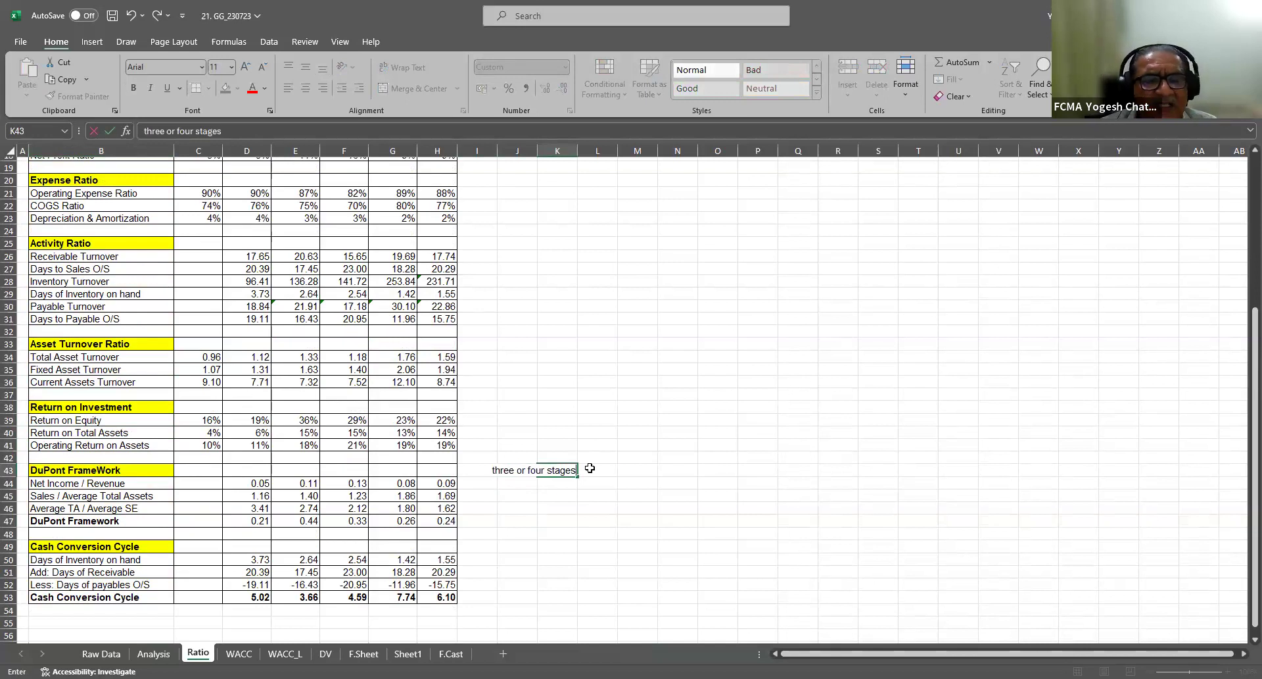
key(Return)
Examine the three DuPont components, from Net Income / Revenue to Average TA / Average SE, alongside the Return on Investment ratios
click(97, 483)
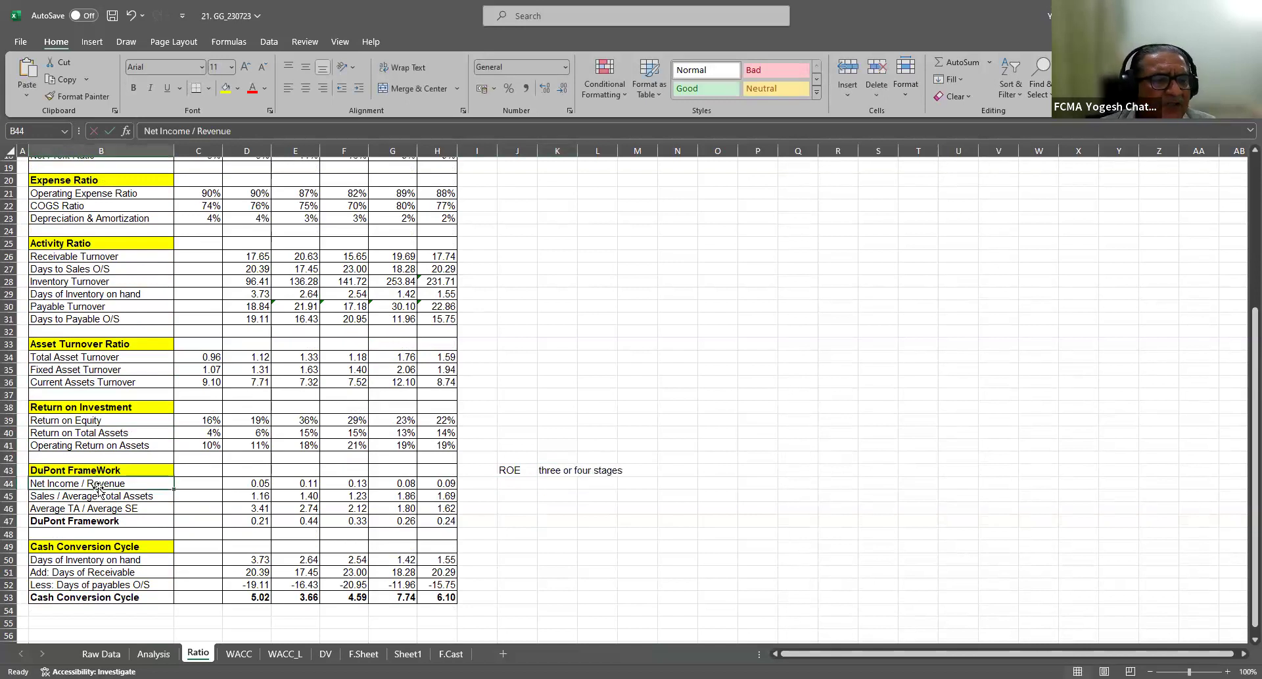
click(92, 496)
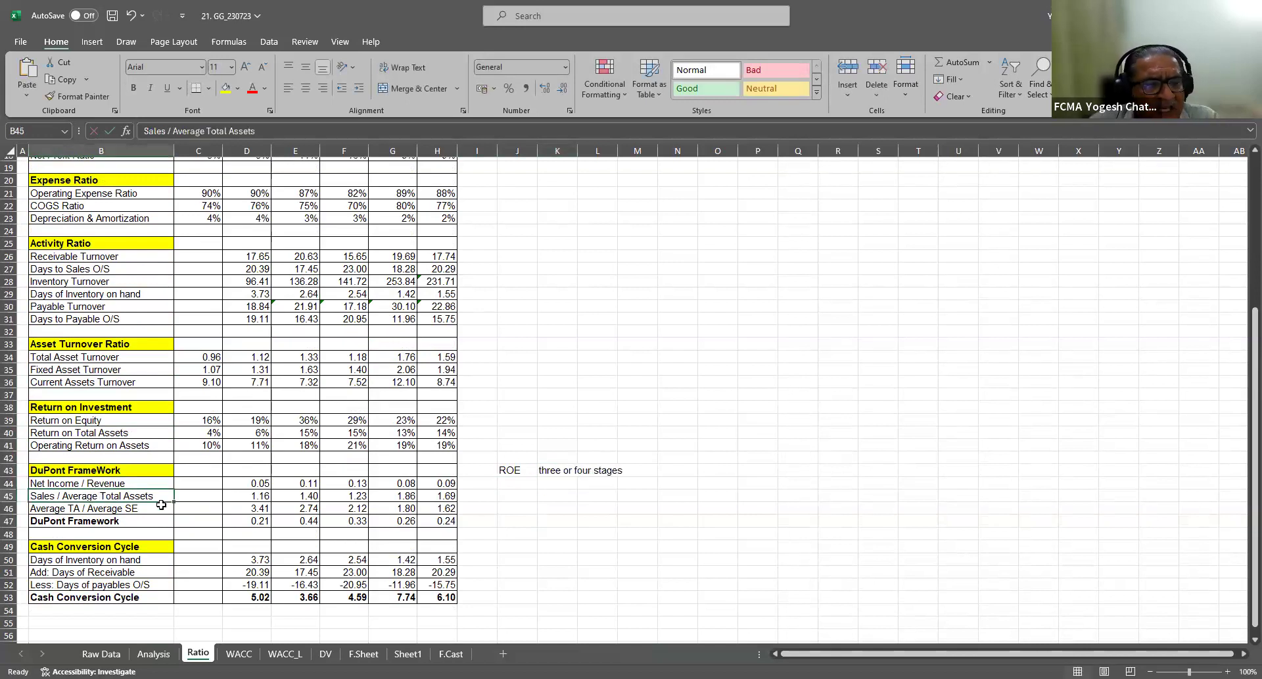
click(62, 511)
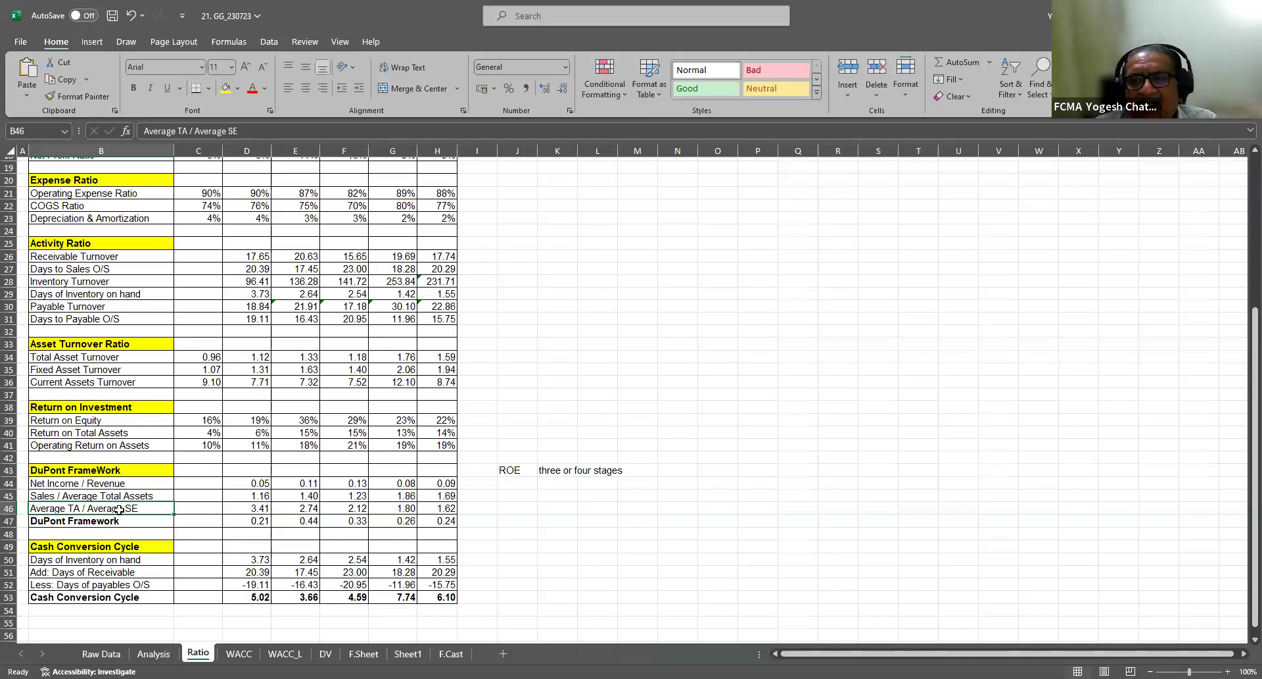
click(85, 420)
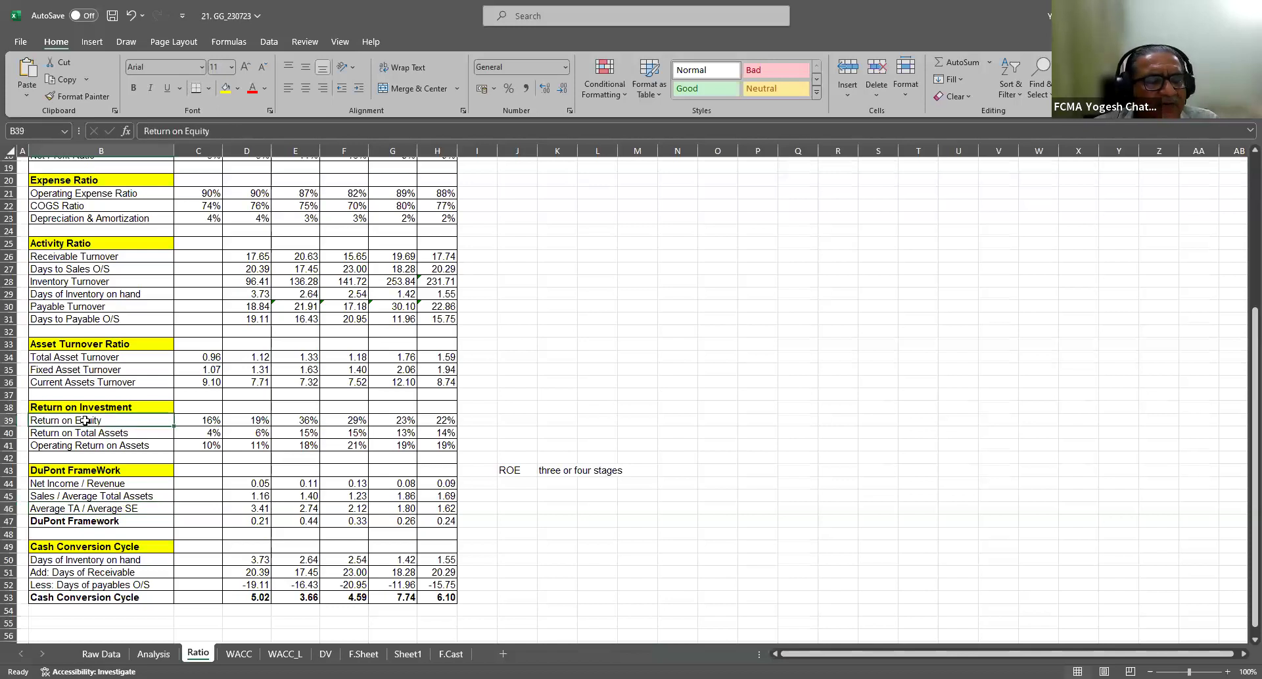
click(78, 433)
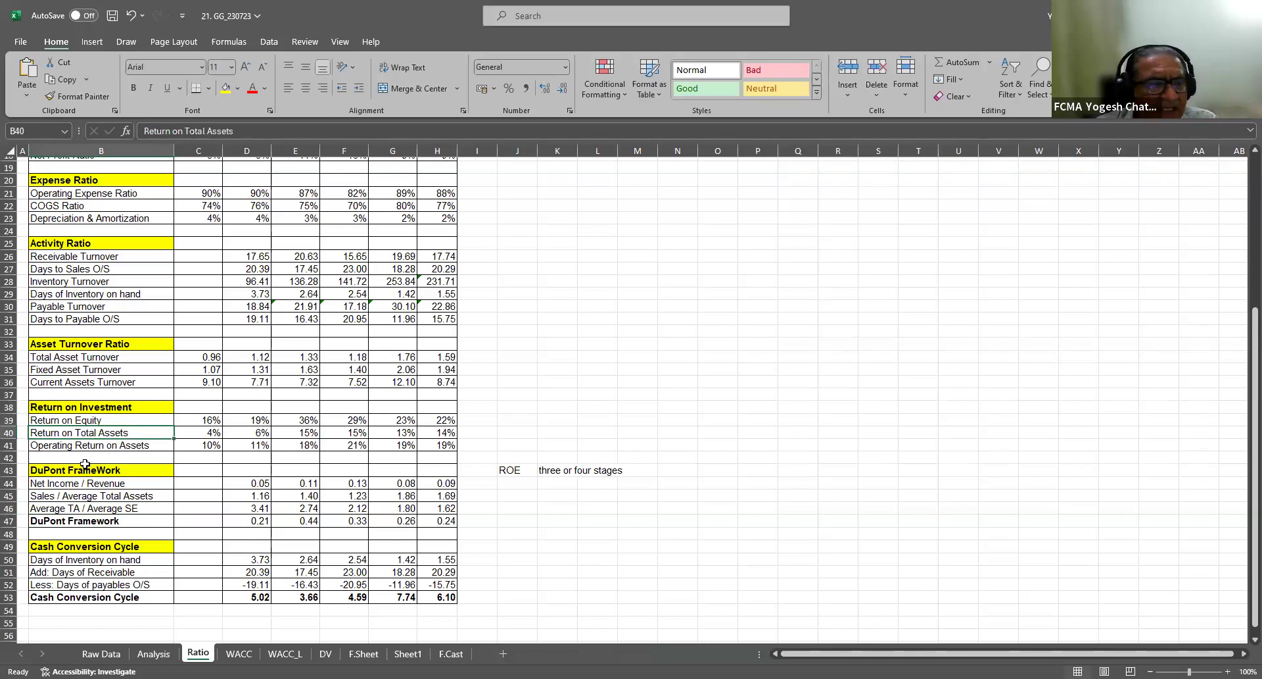
click(69, 447)
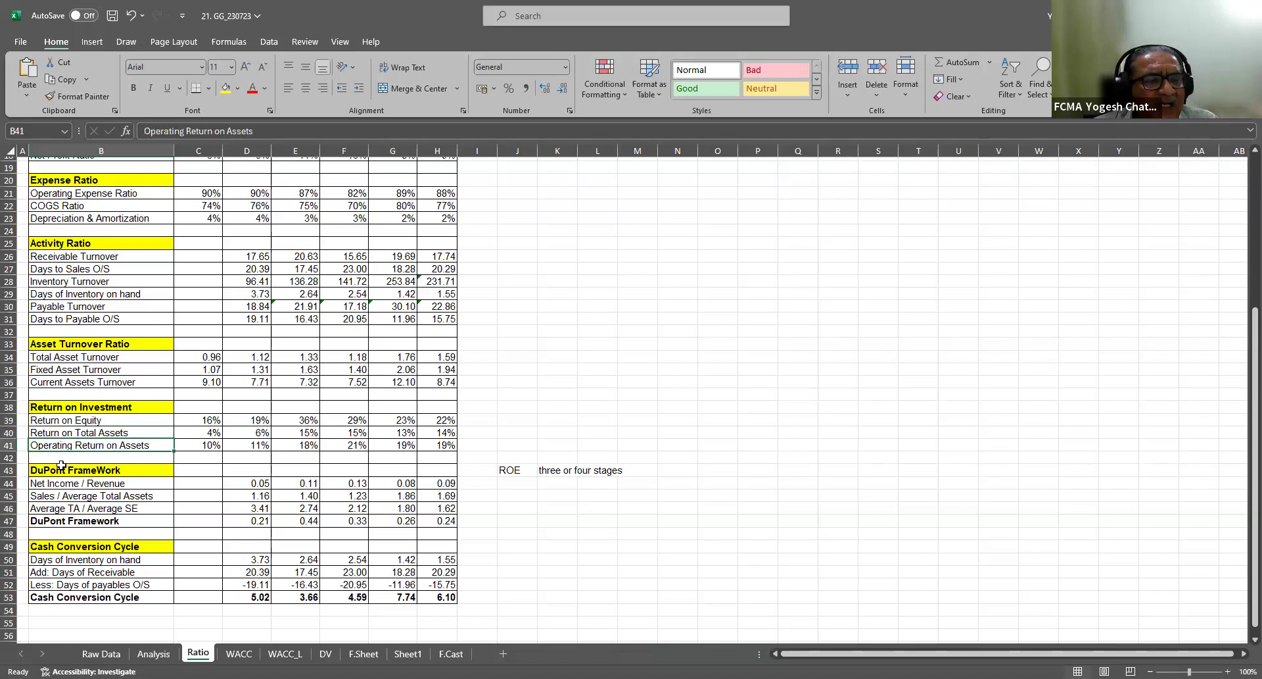
click(71, 510)
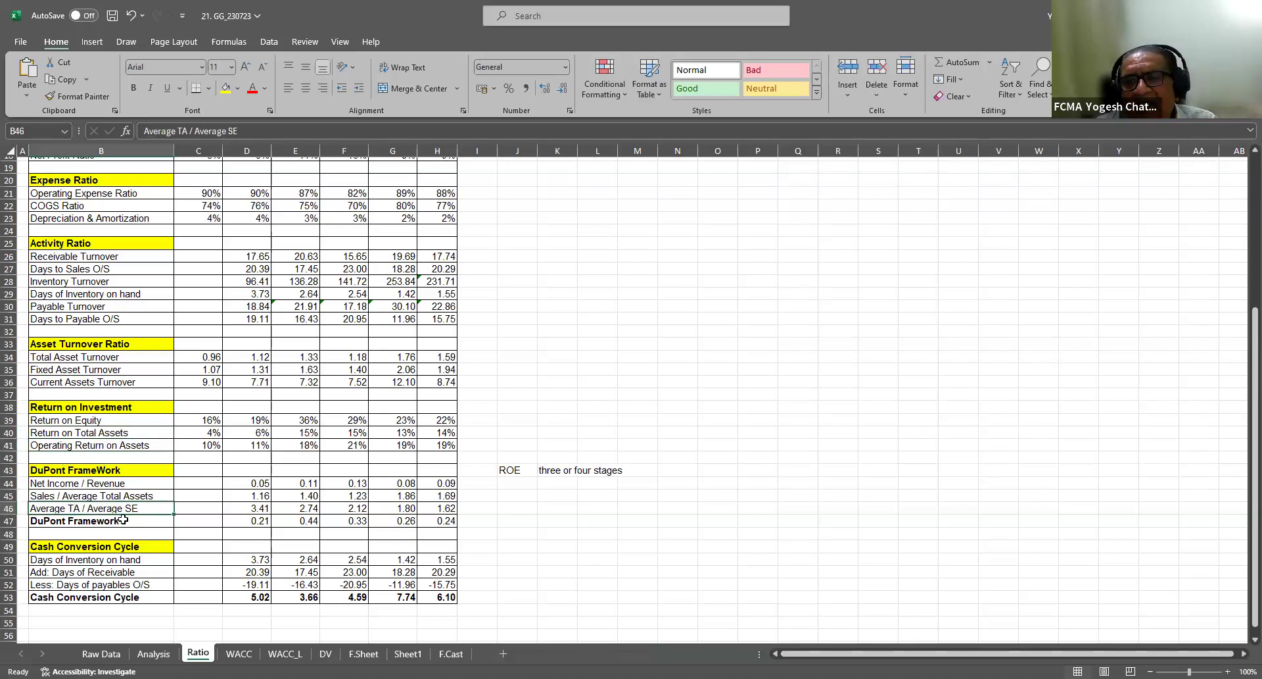
Go through the Cash Conversion Cycle section, from Days of Inventory on hand to the final cycle row
click(108, 551)
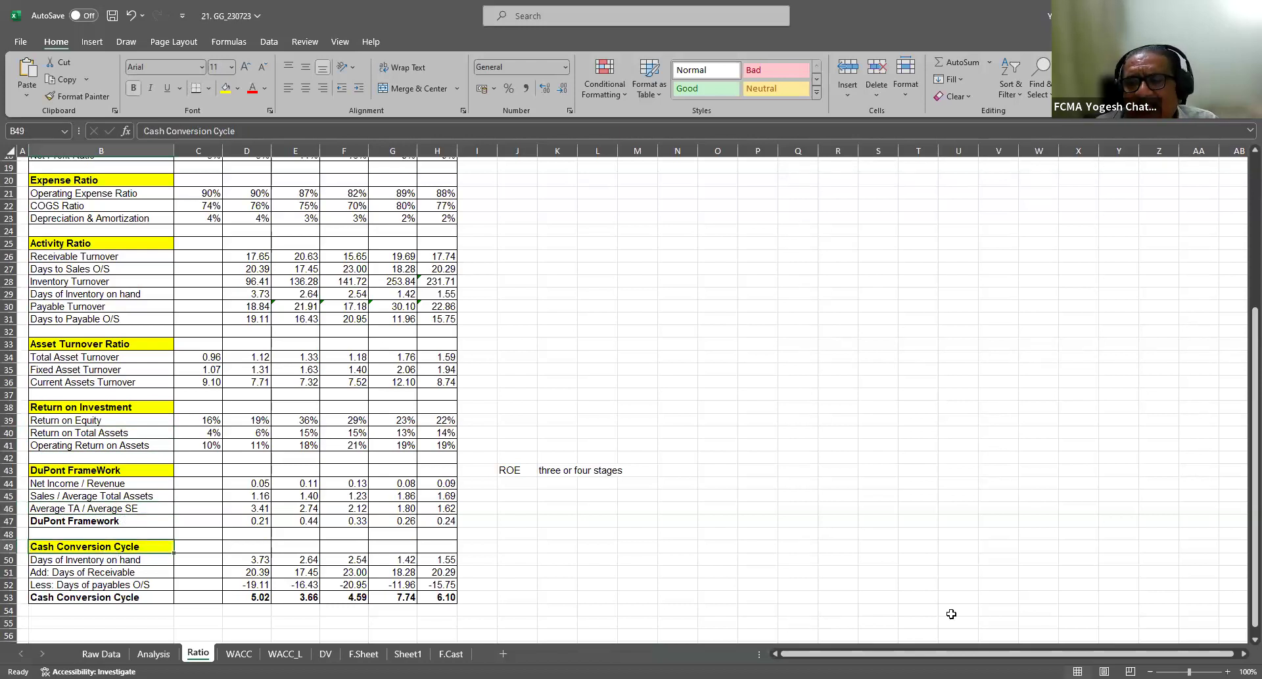
click(82, 560)
click(119, 573)
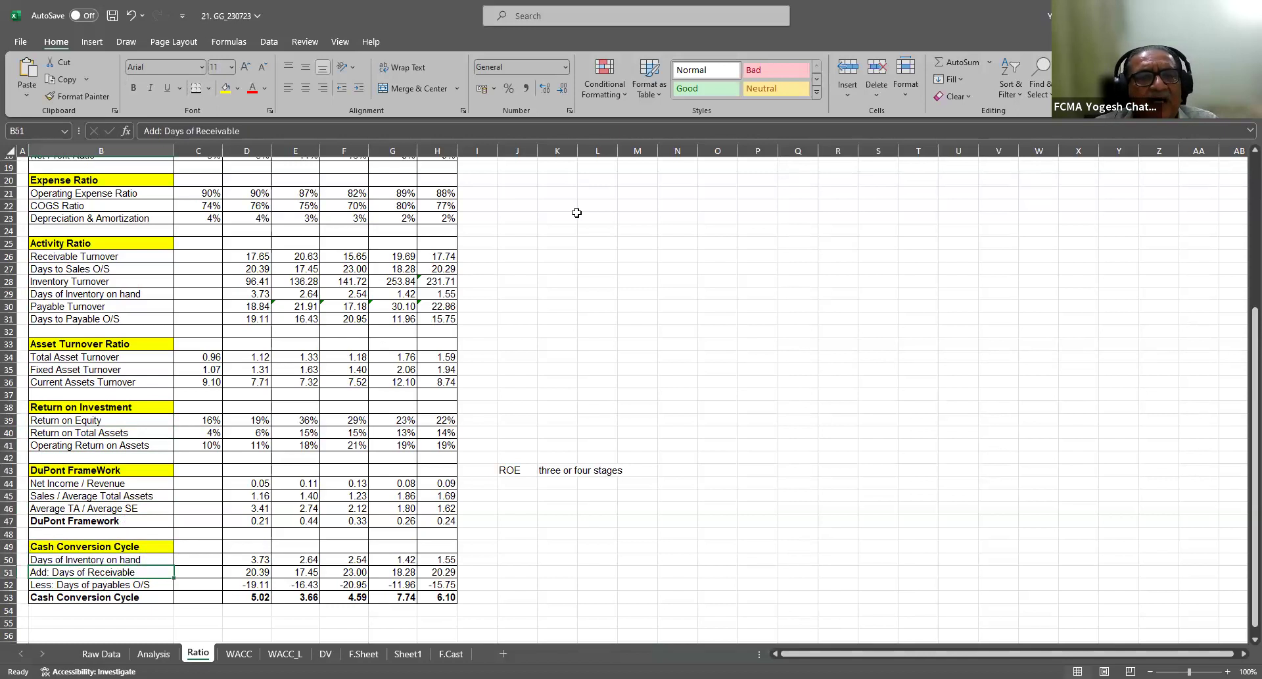
click(110, 585)
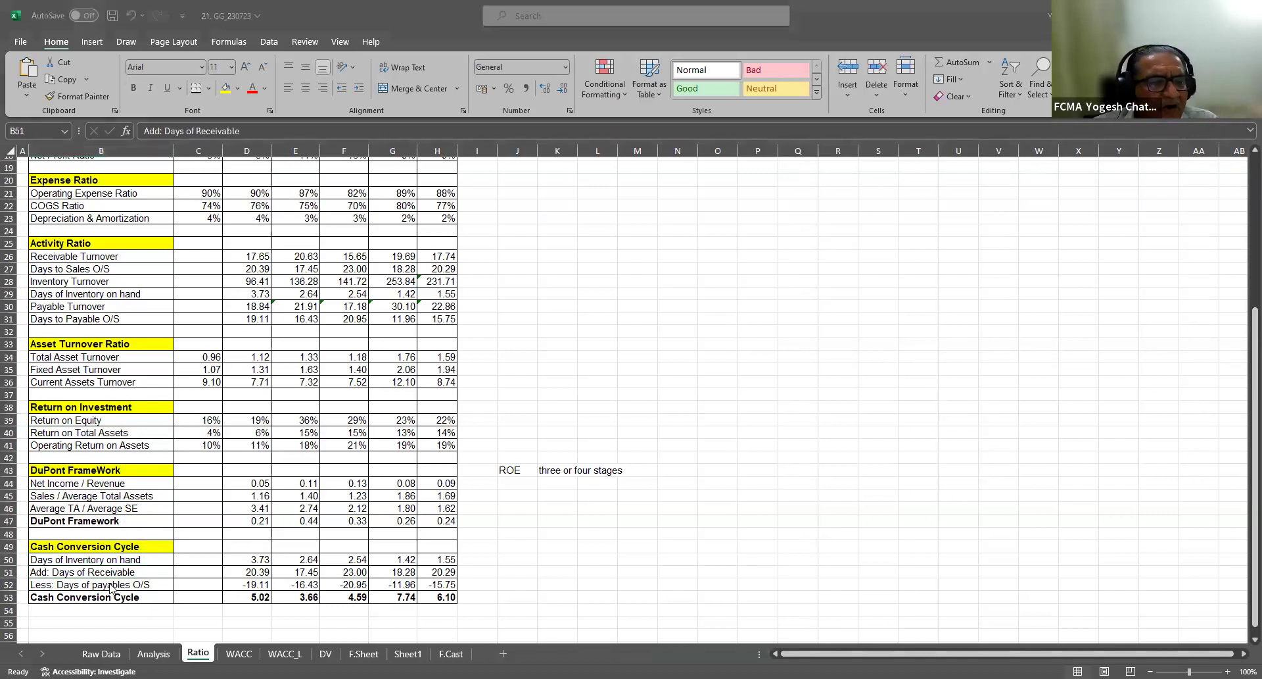
click(126, 585)
click(99, 596)
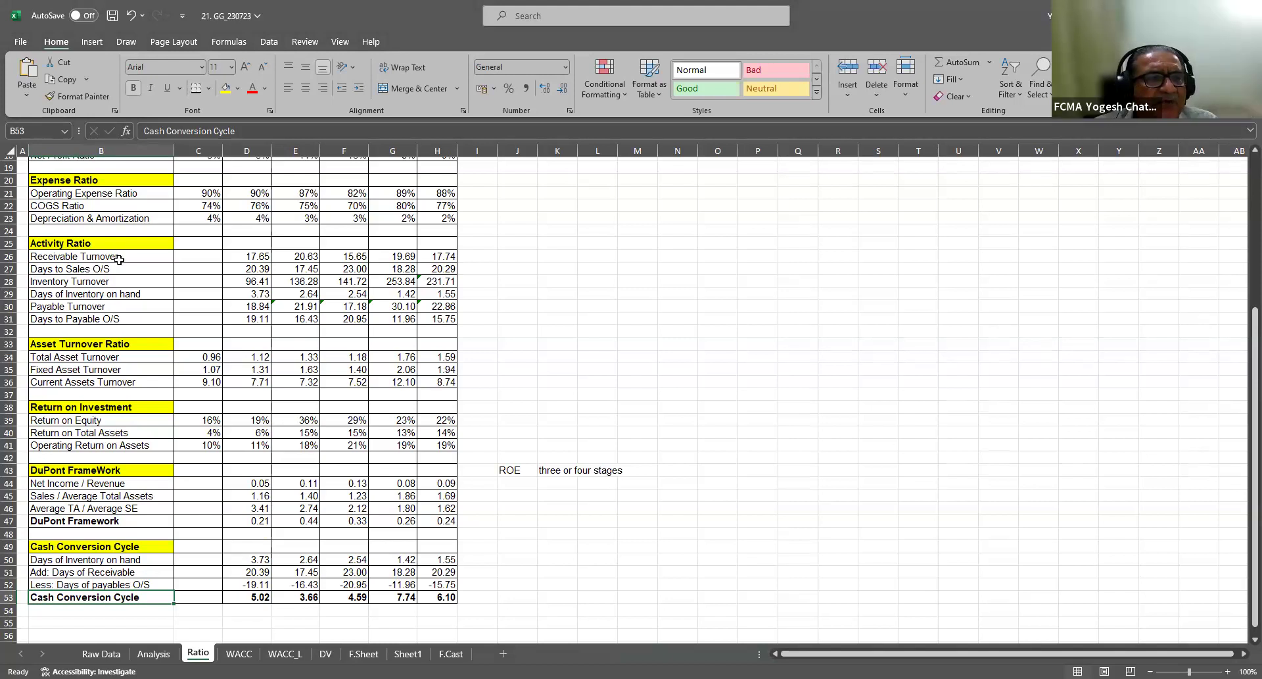
Inspect the formulas behind the 2018 and 2019 Current Ratio, the 2018 Operating Profit Ratio and the 2019 Receivable Turnover
scroll(131, 260, up, 6)
click(205, 205)
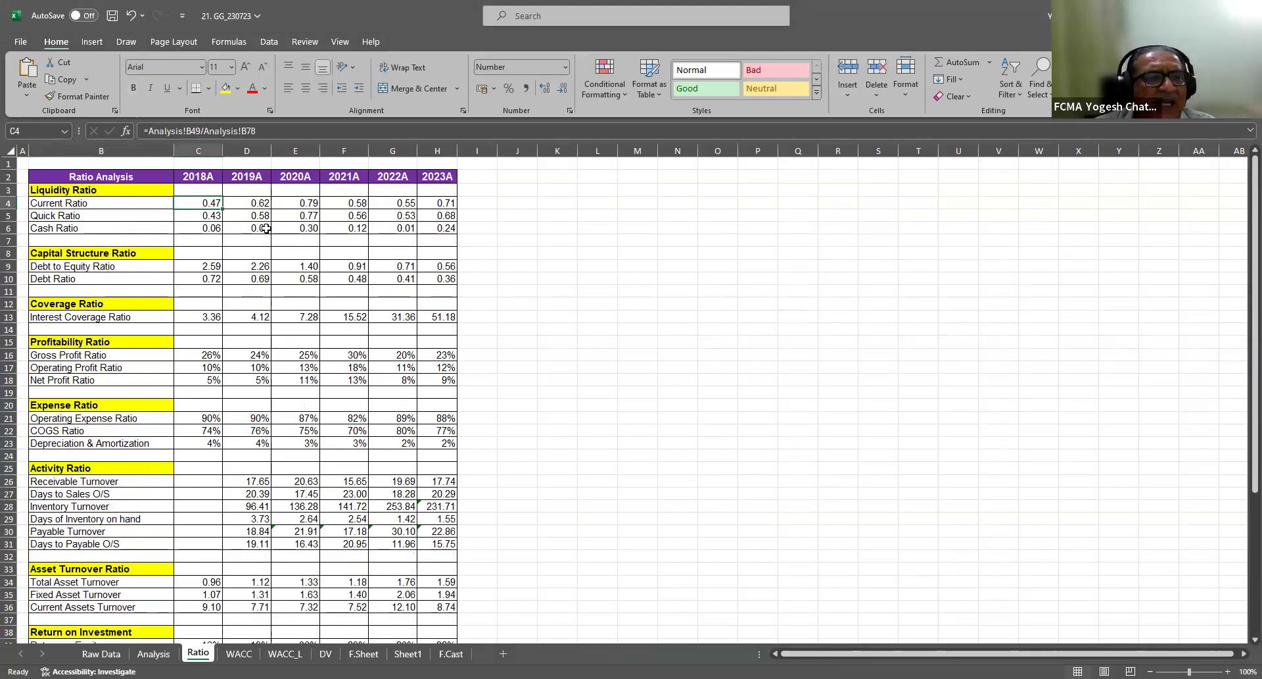
click(248, 202)
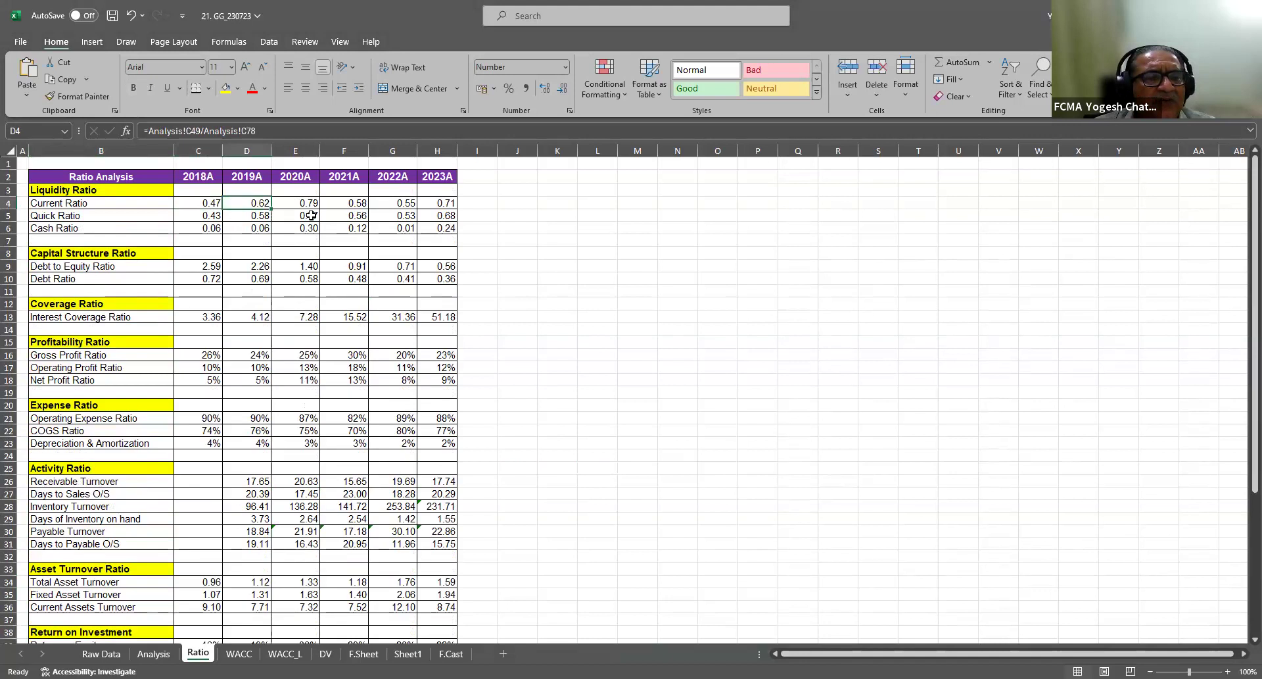
click(209, 365)
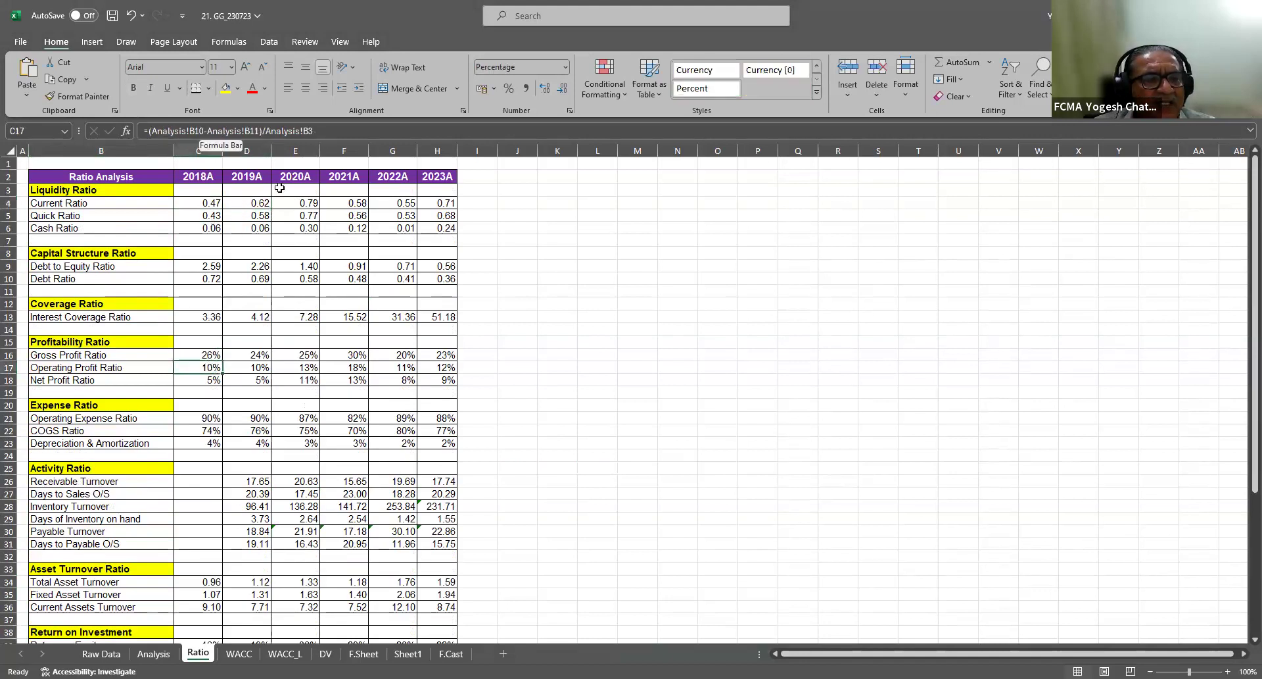
click(250, 480)
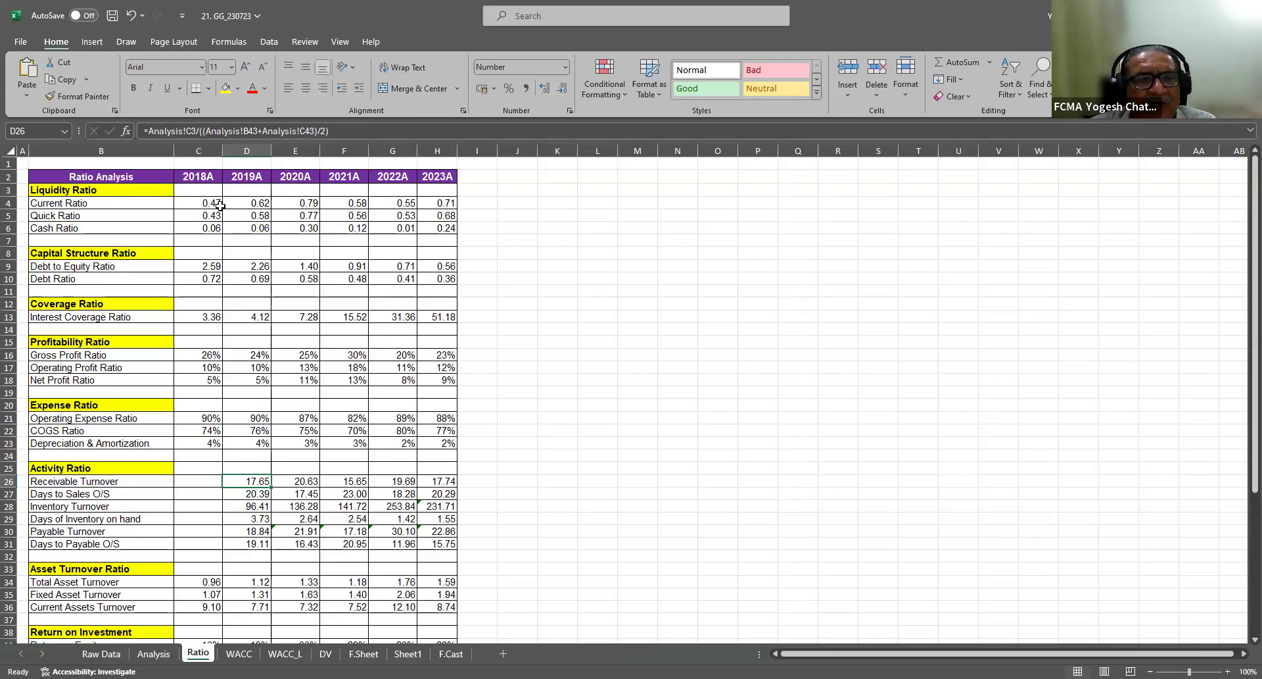
Enter the example ratio 2:01 in cell J4, beside the Current Ratio row of the Ratio sheet
drag(211, 203, 421, 210)
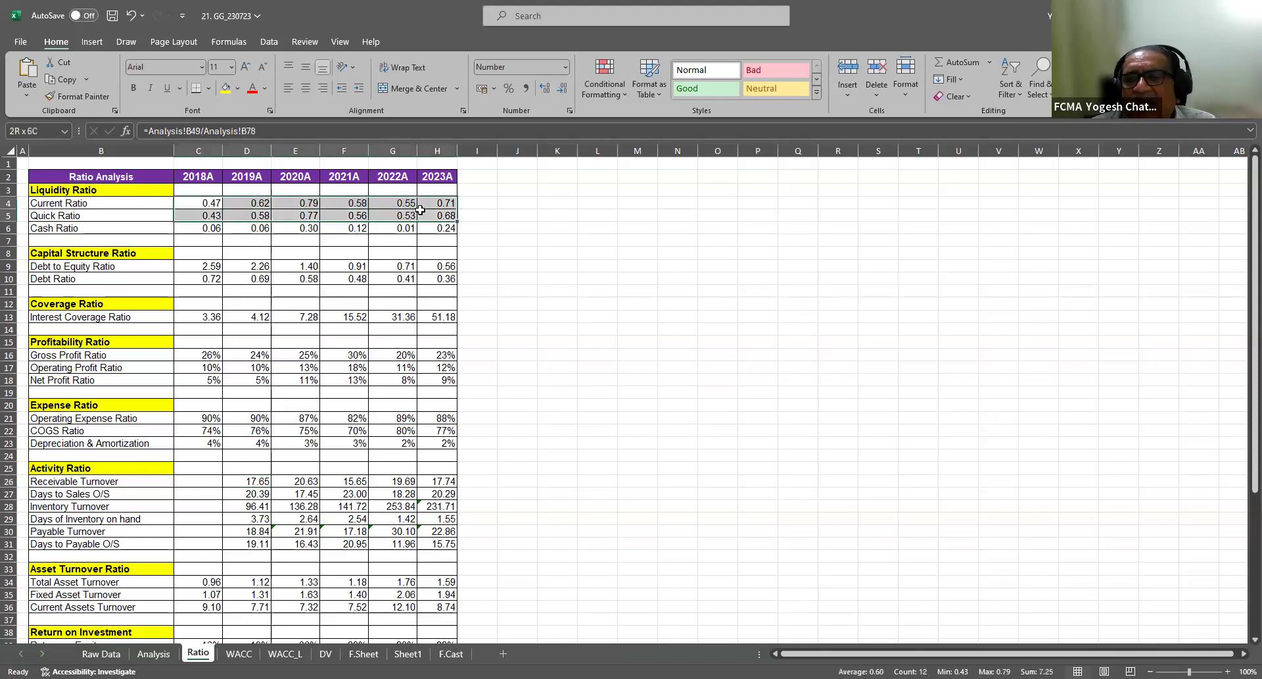
click(207, 202)
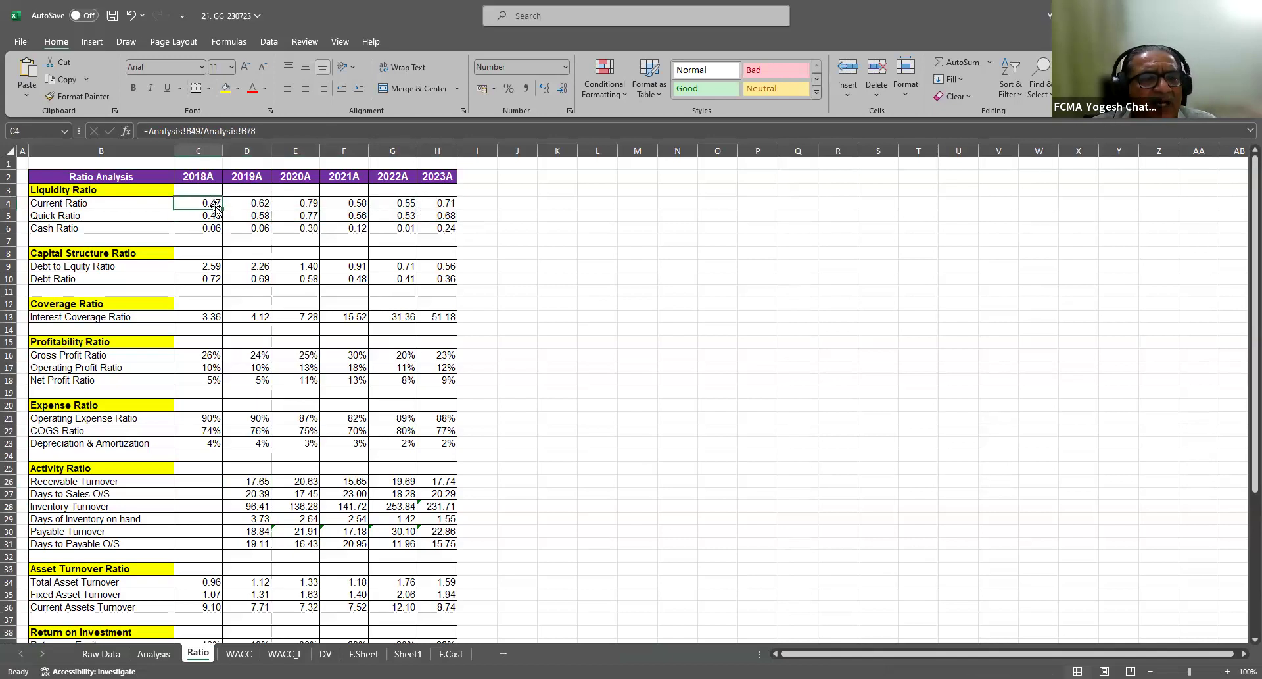
click(527, 207)
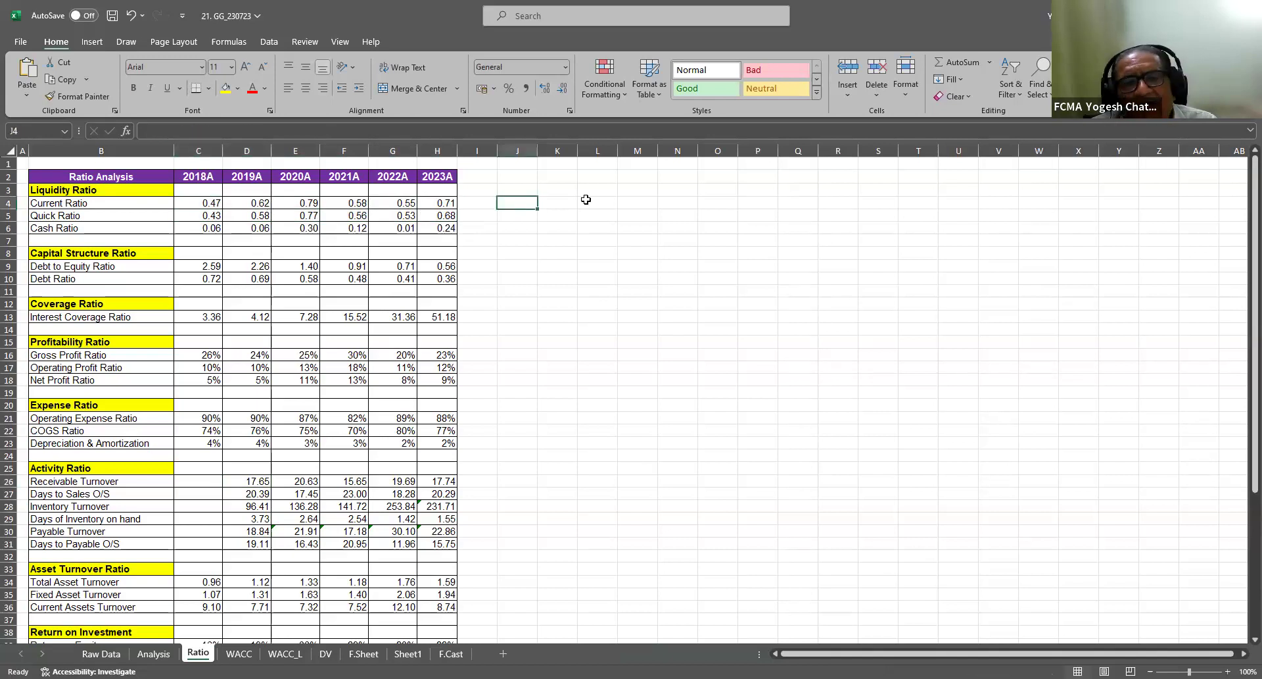
text(2)
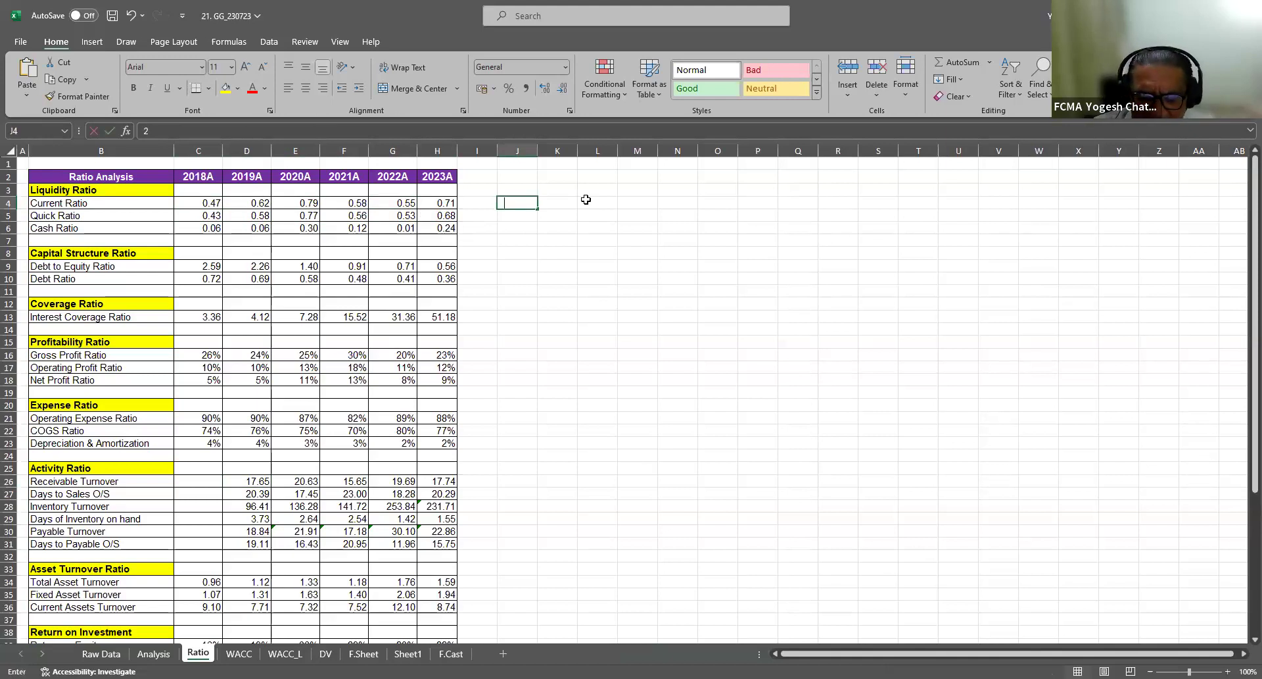
text(:0)
text(1)
key(Return)
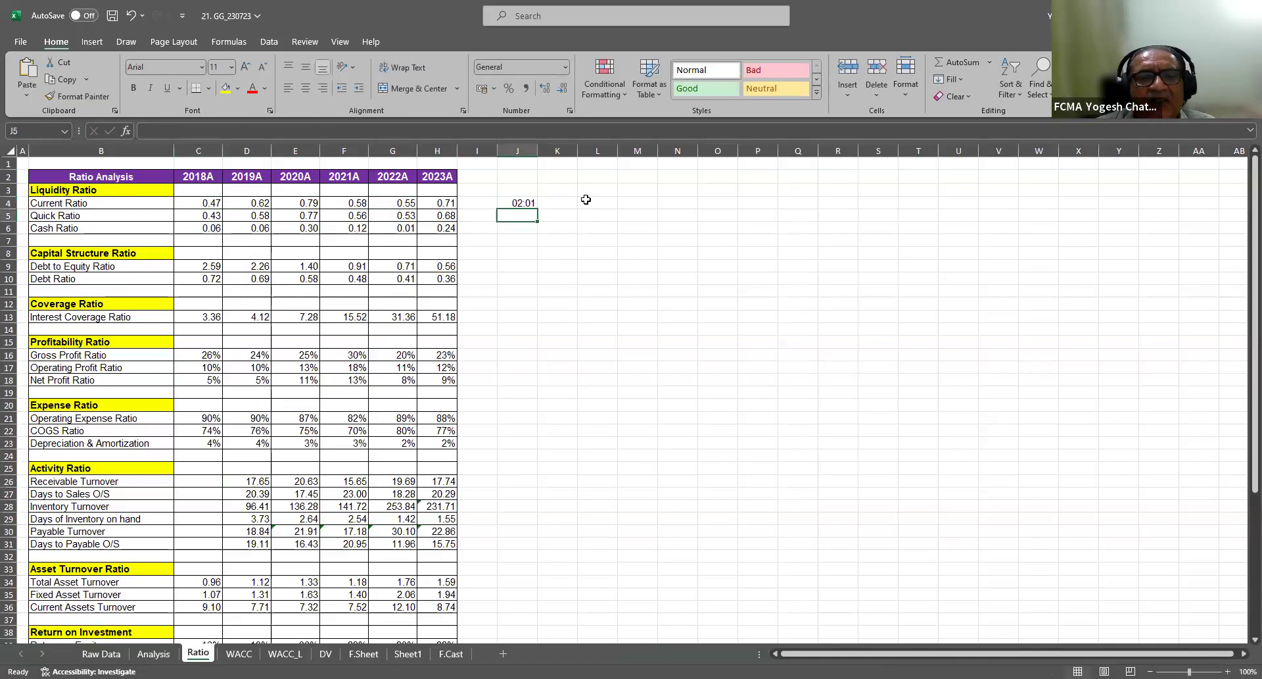
click(520, 203)
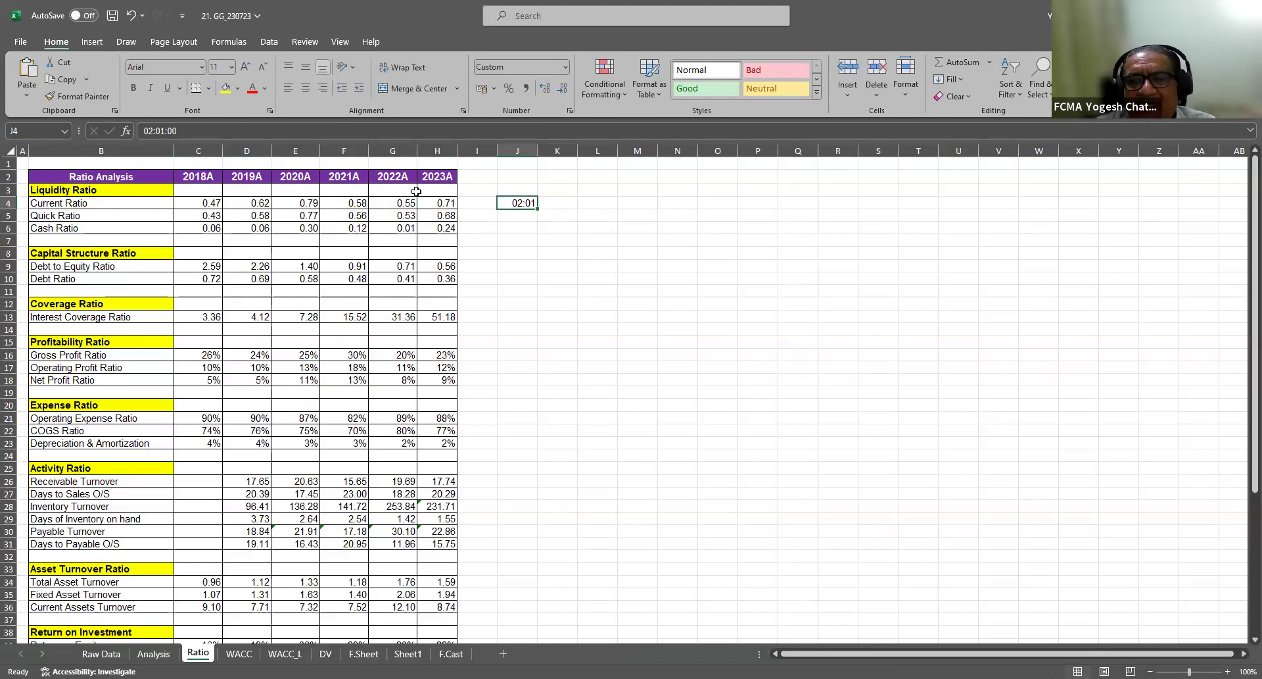
Format the 2018A Current Ratio value in C4 as bold red text
click(211, 207)
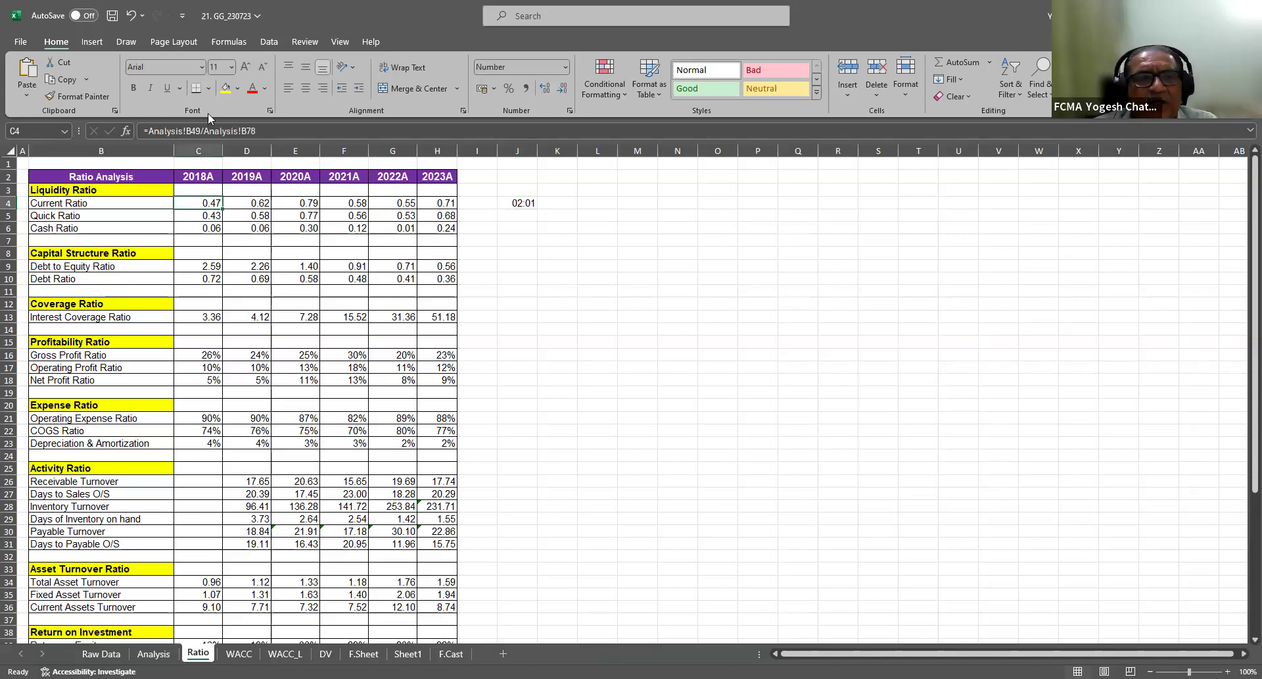
click(253, 87)
click(132, 88)
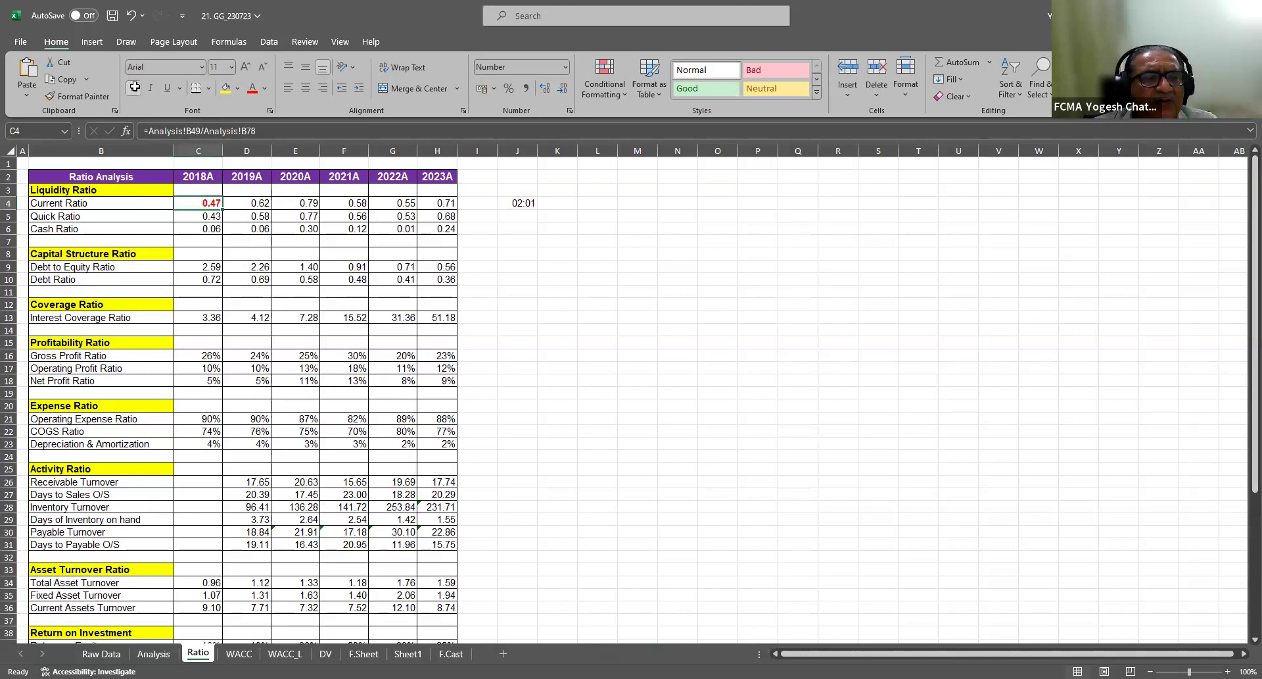
click(516, 202)
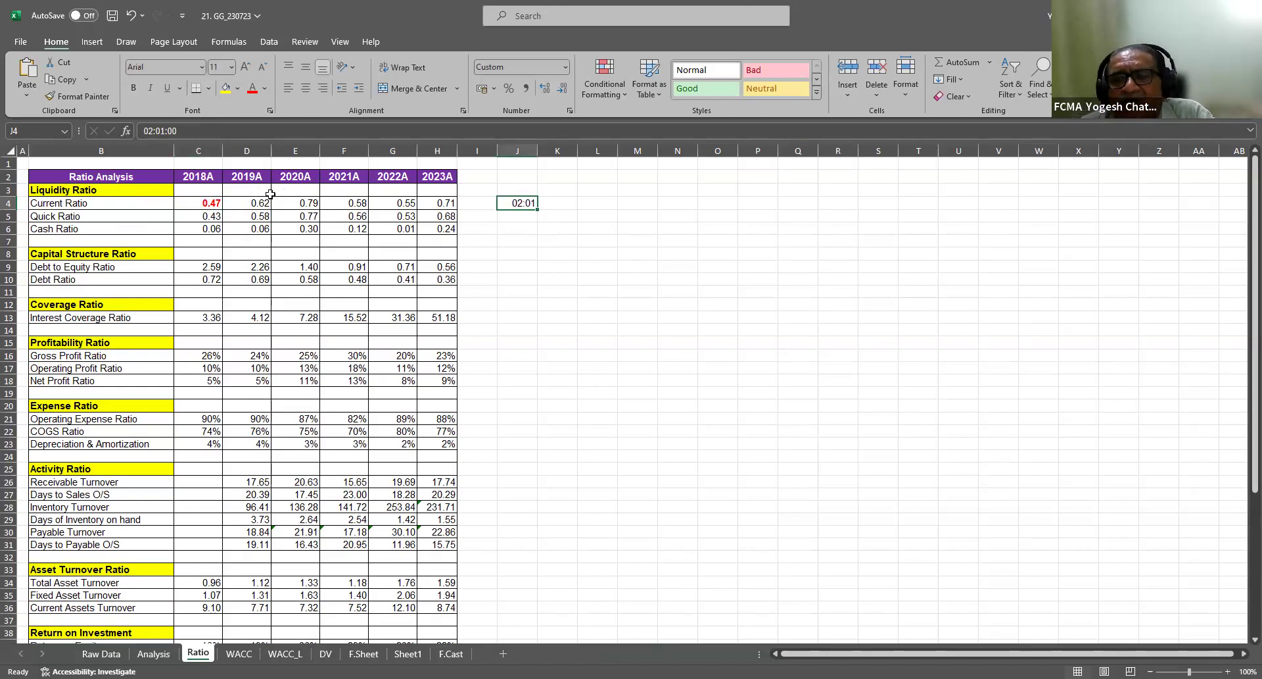
click(204, 202)
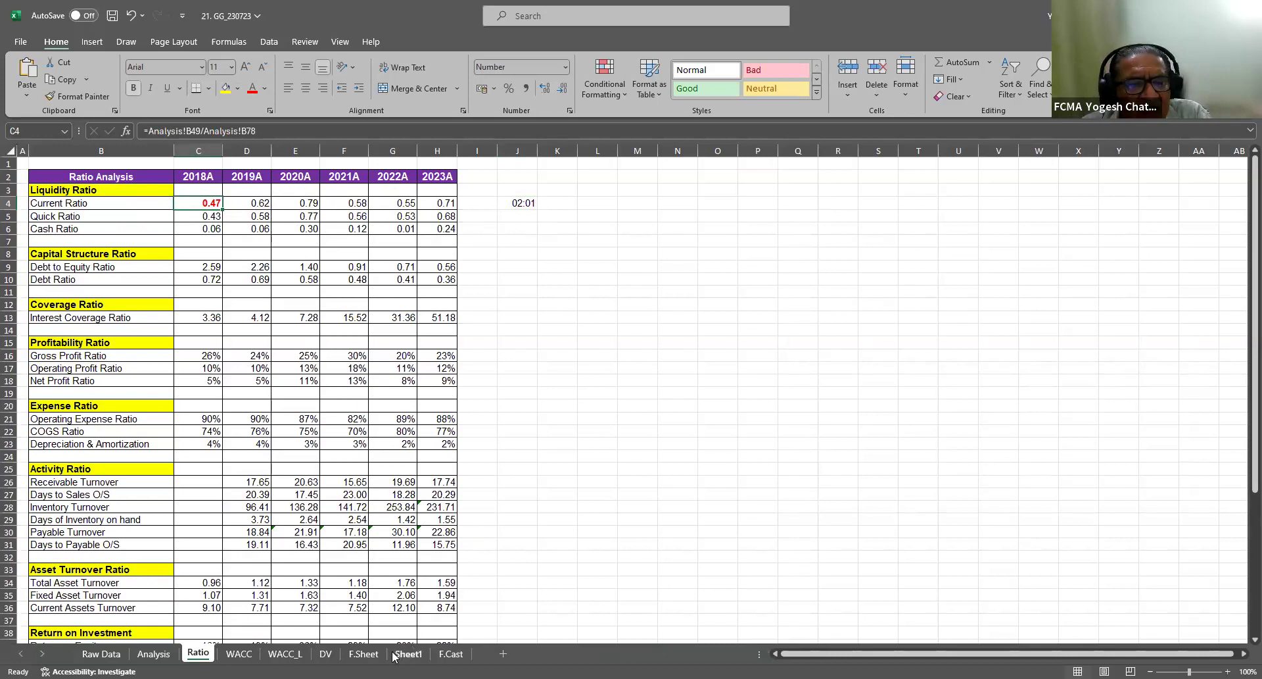
Permanently delete the F.Sheet and Sheet1 worksheets from the workbook
click(367, 654)
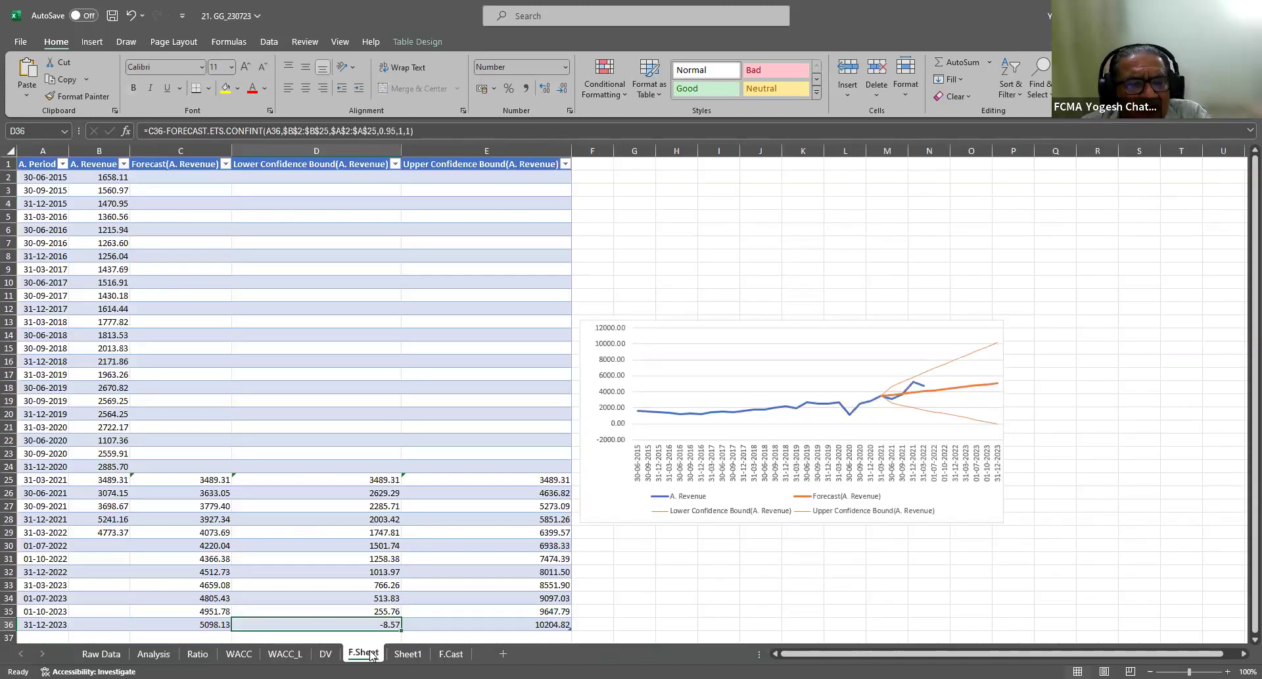
right_click(371, 654)
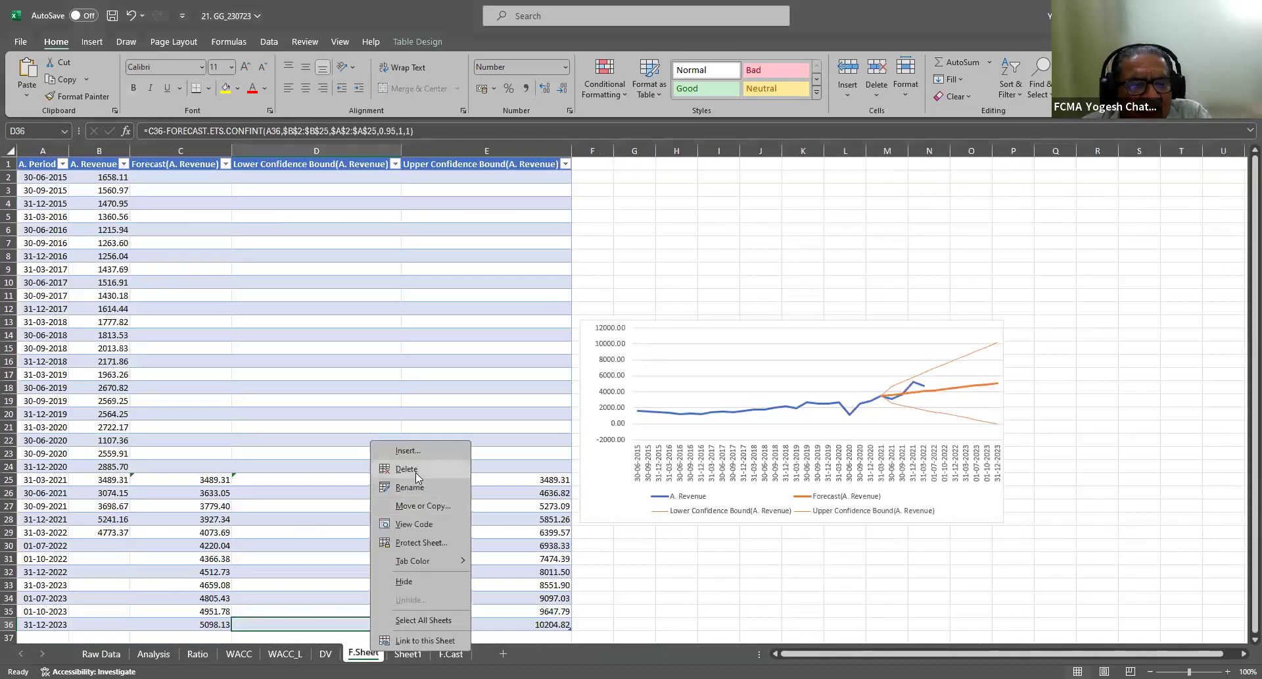
click(416, 469)
click(605, 385)
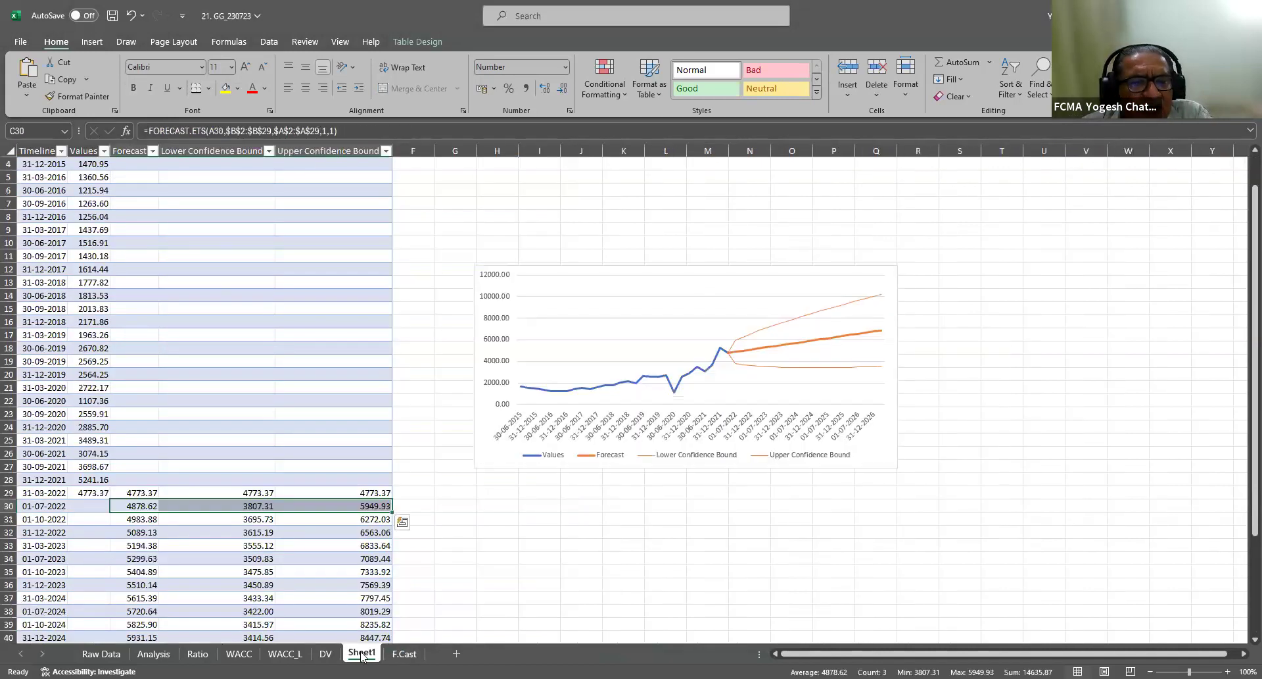
right_click(361, 654)
click(397, 469)
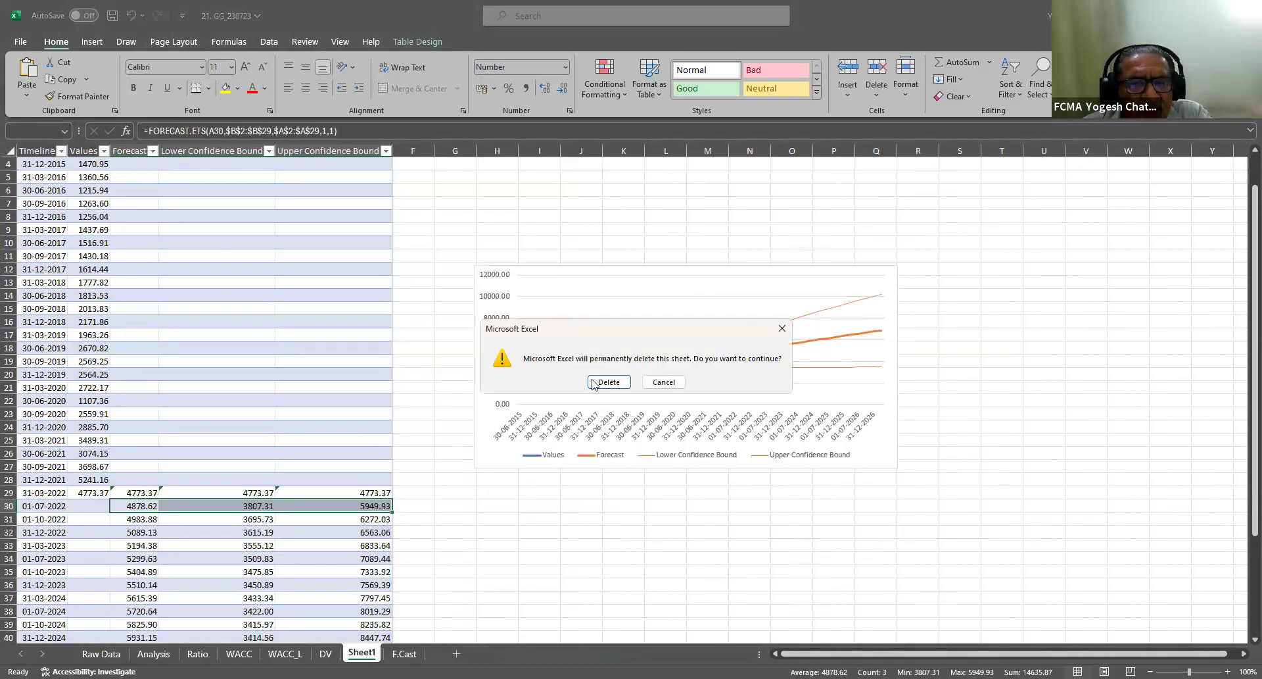
click(605, 382)
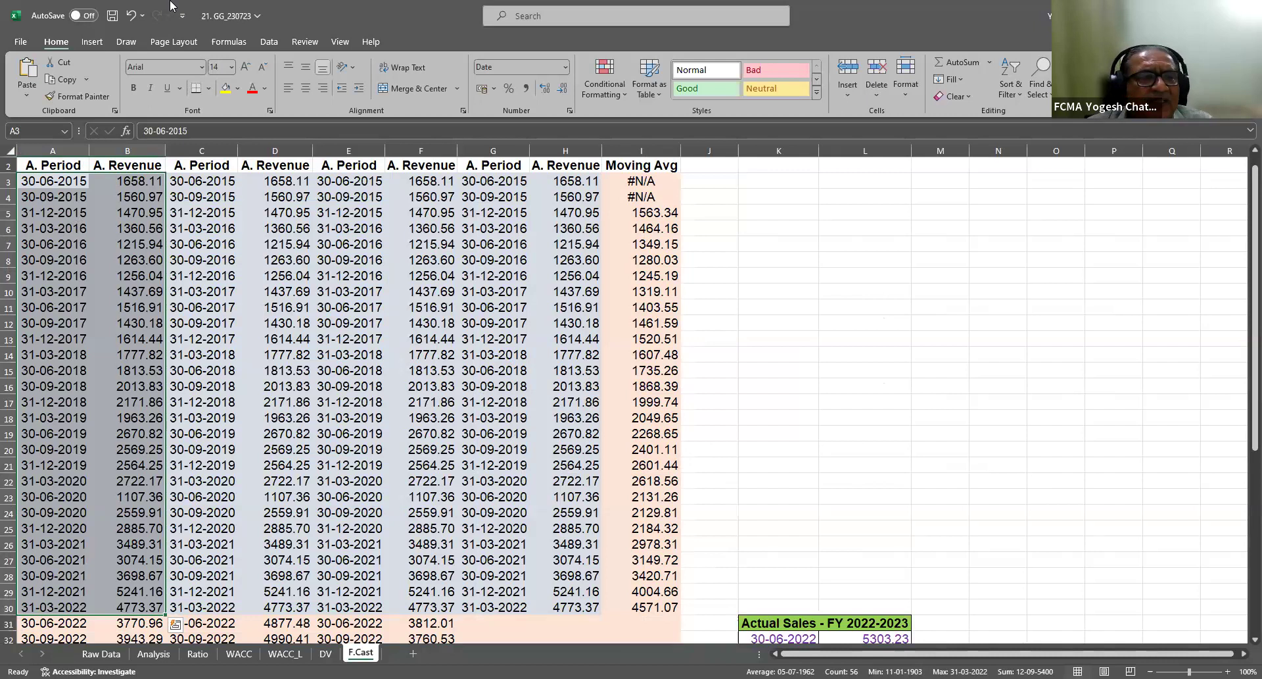
Examine the historical period and revenue data in rows 3 to 30 of the F.Cast sheet
click(74, 186)
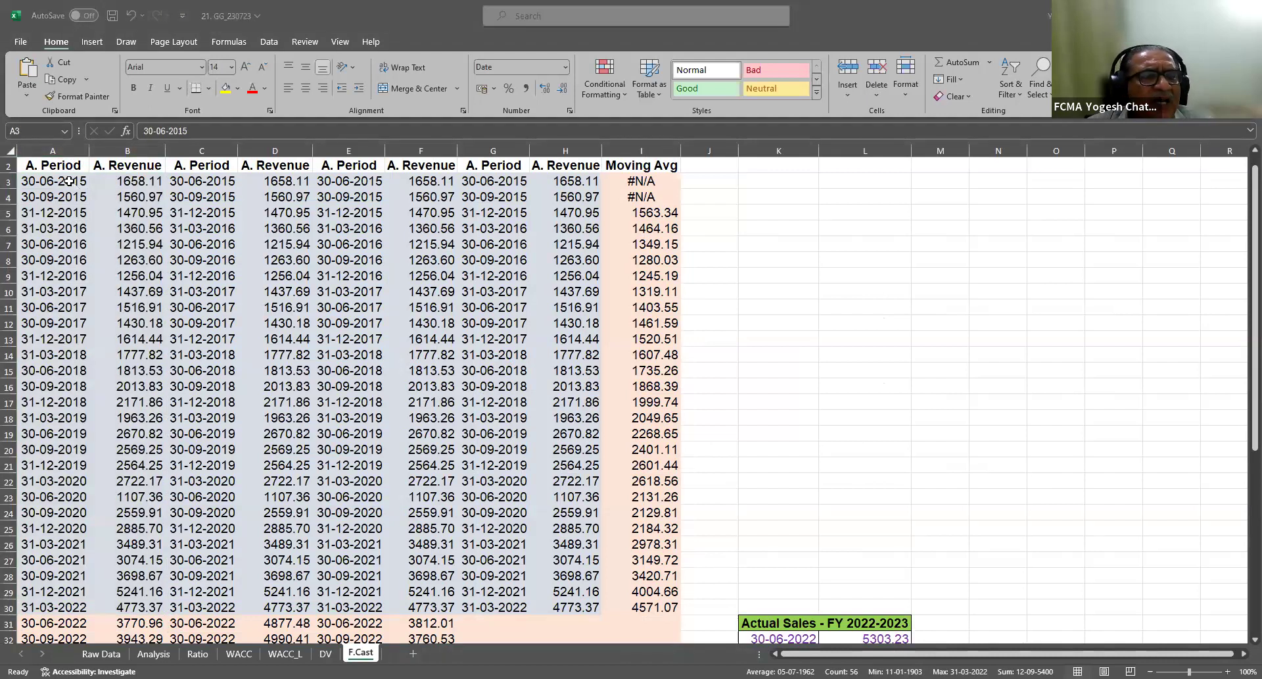
click(202, 186)
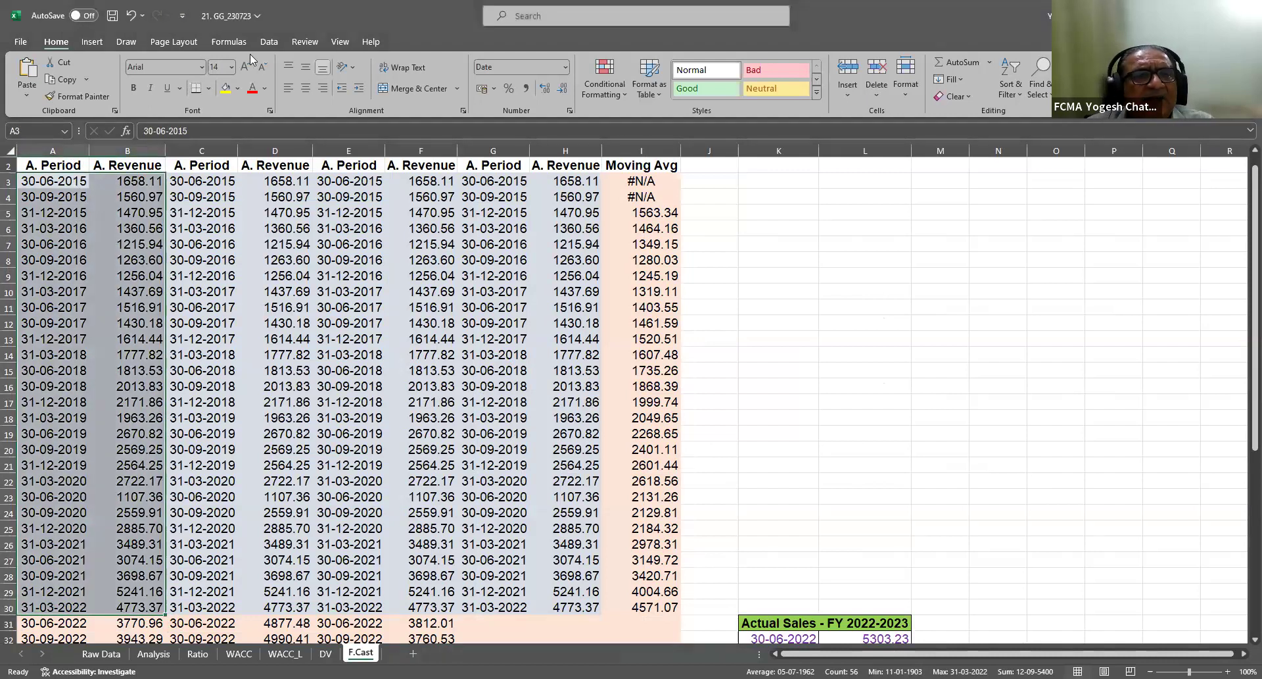
click(46, 185)
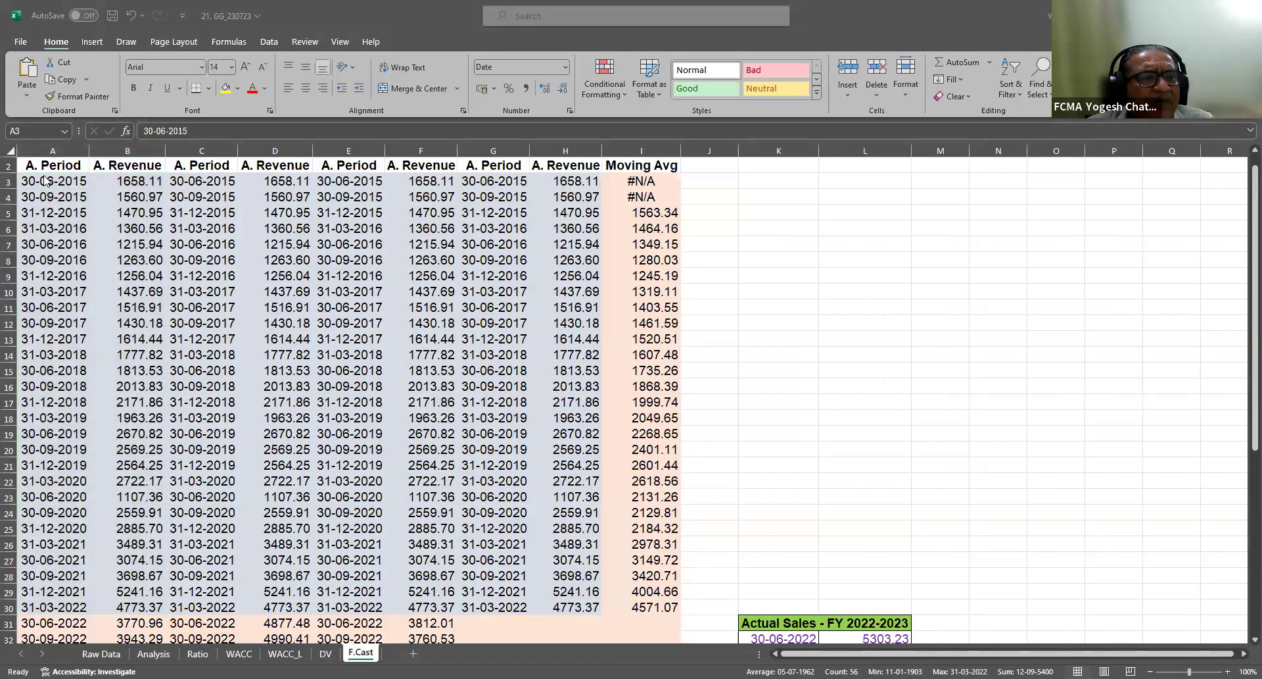
click(50, 183)
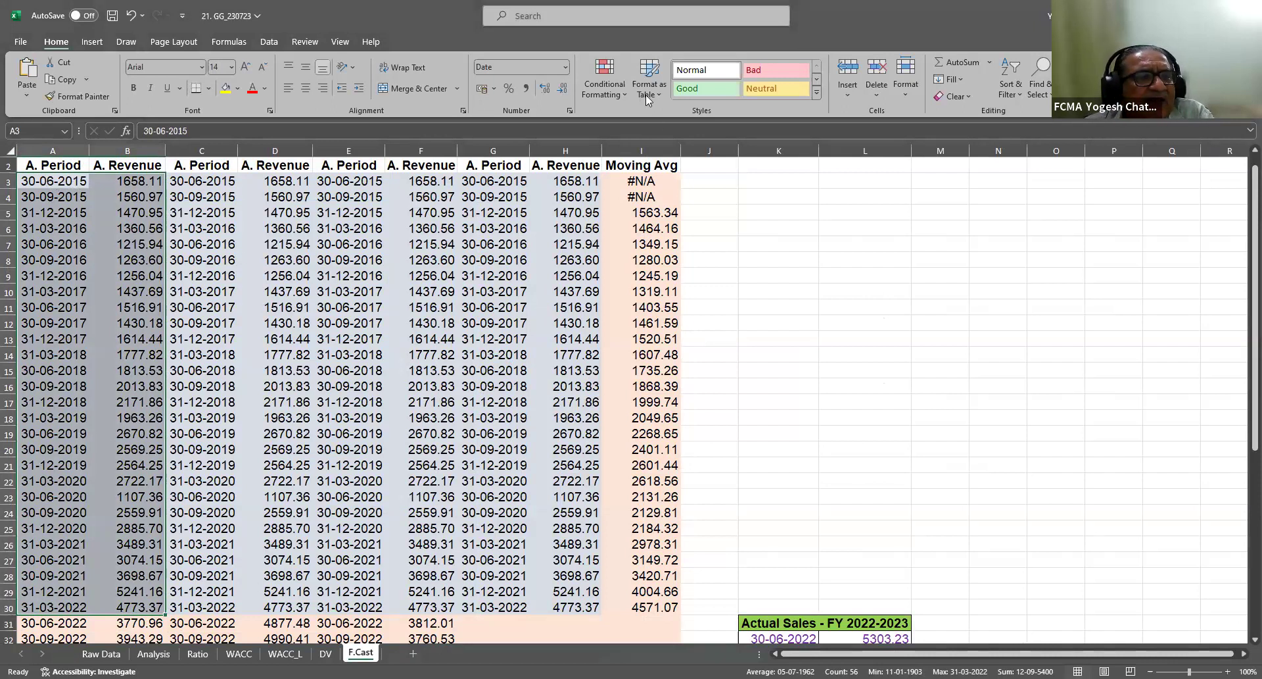
click(55, 182)
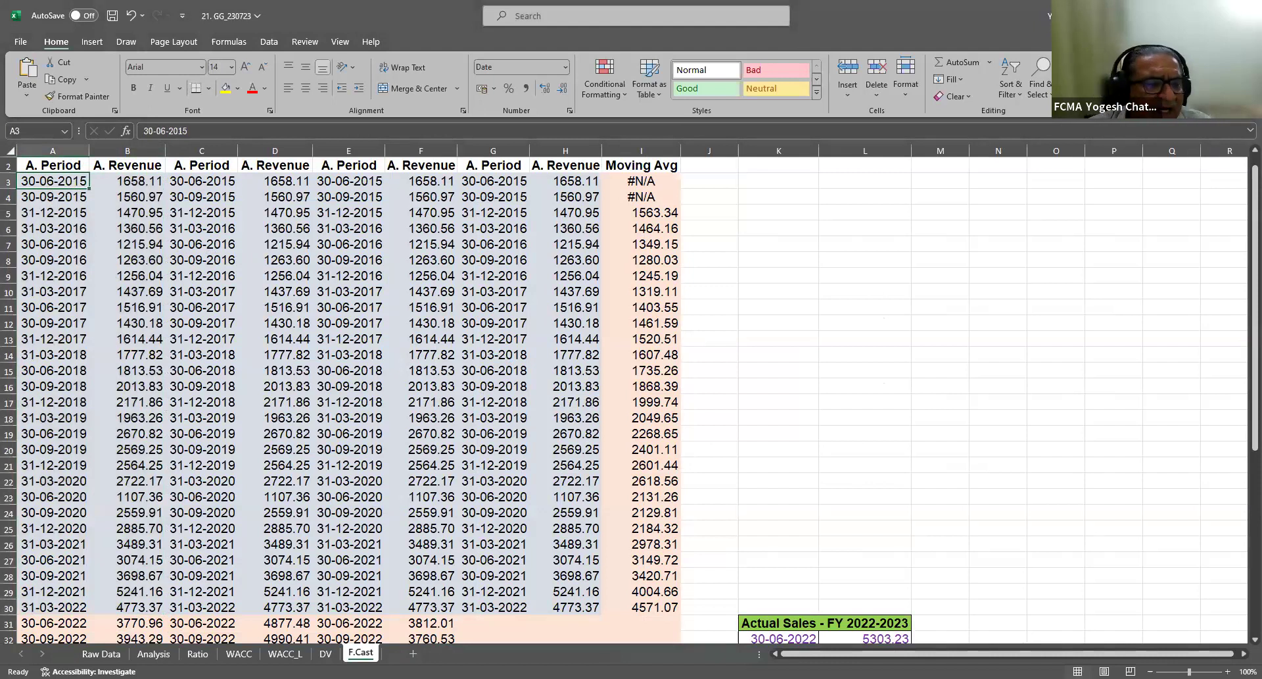
click(52, 605)
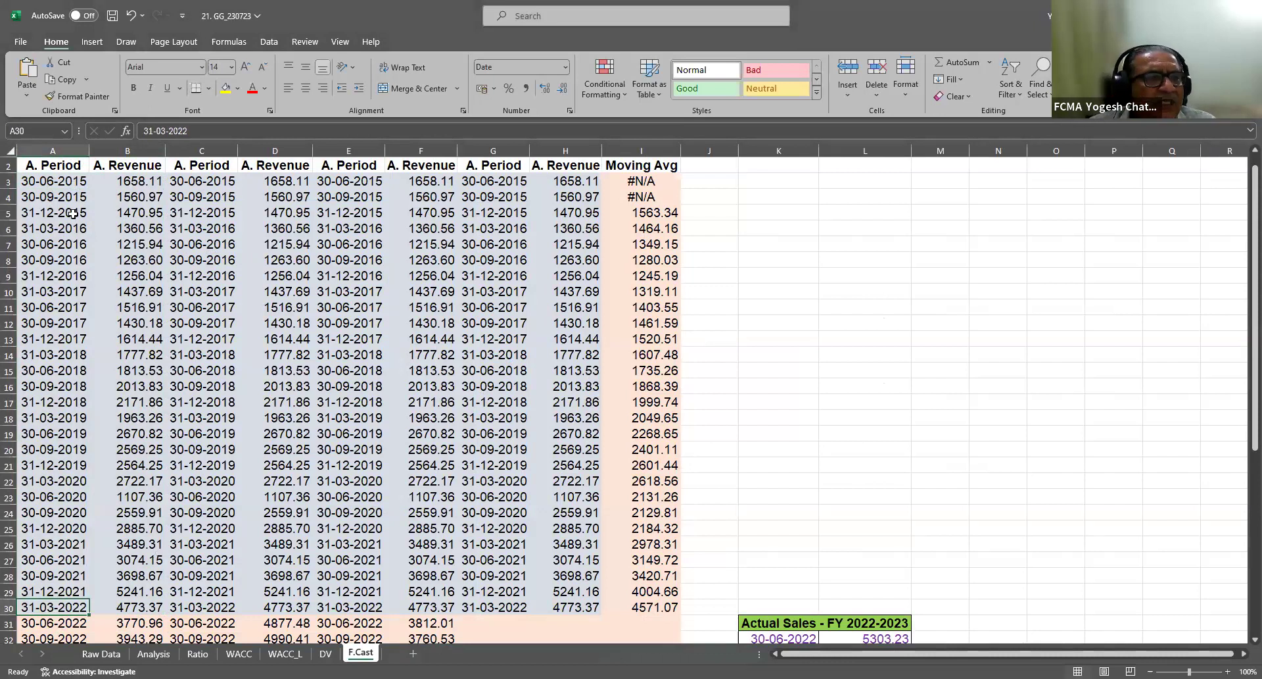
drag(36, 182, 560, 605)
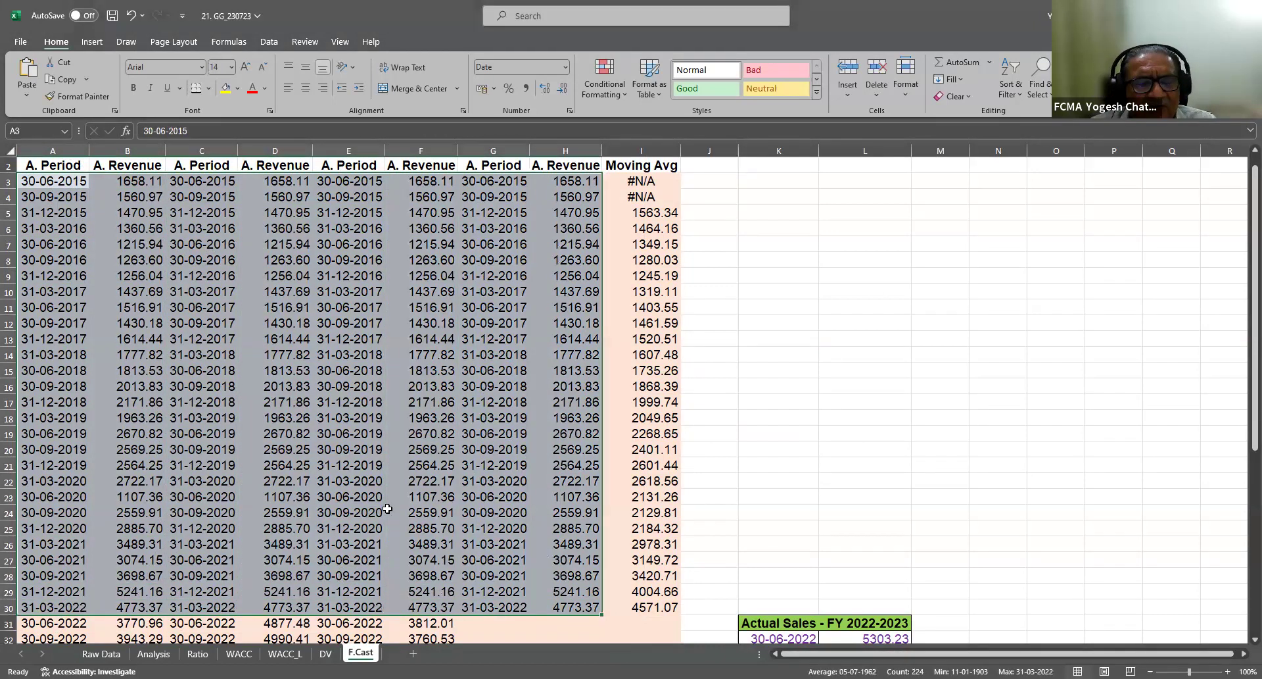
click(69, 183)
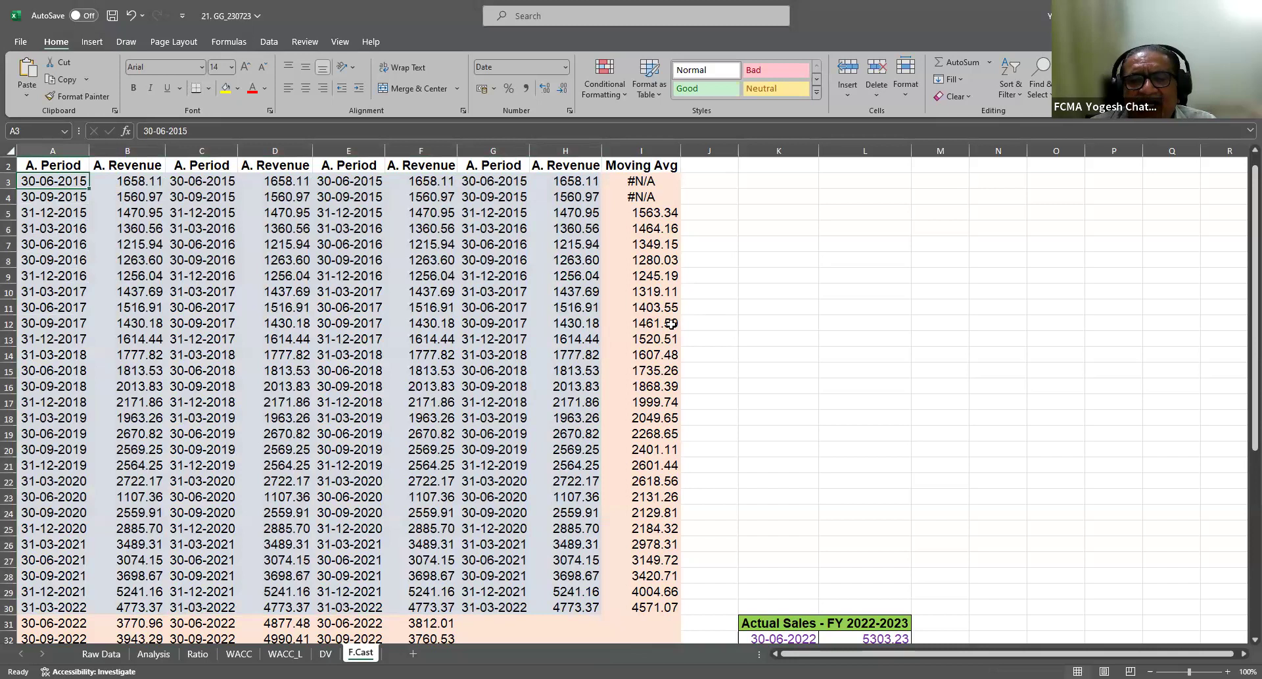
Enter the note "5 years of projections" in cell K12 of the F.Cast sheet
click(777, 323)
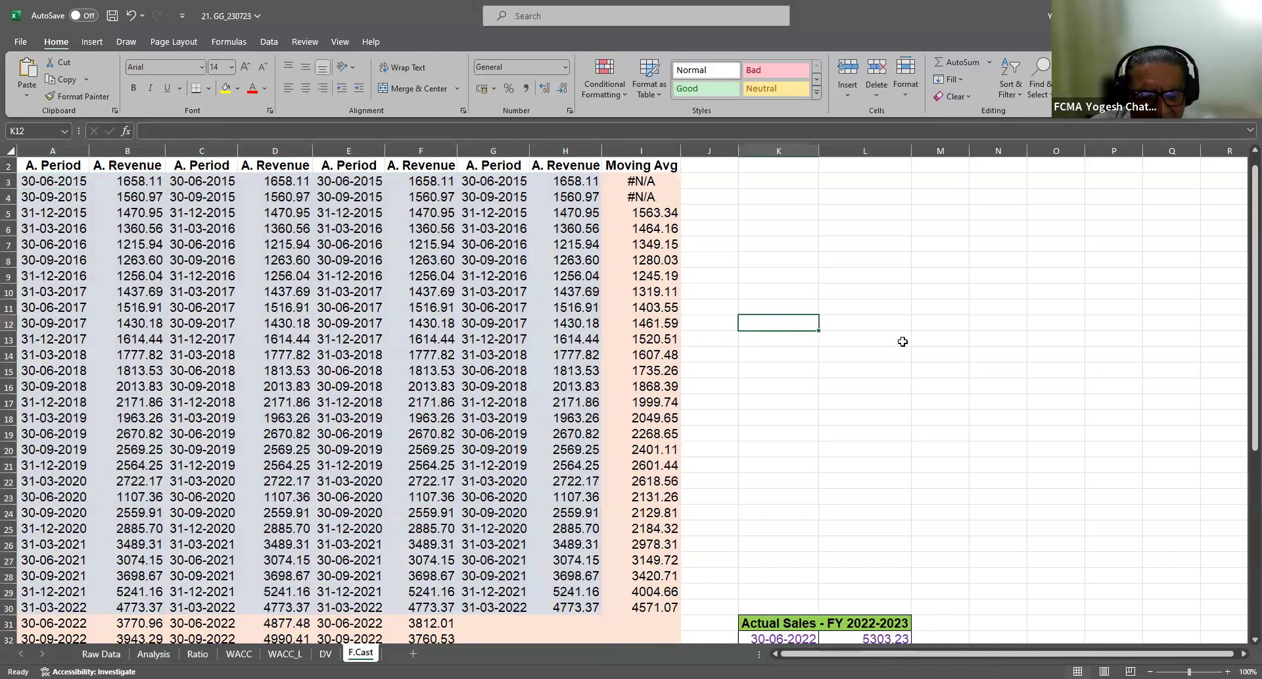
text(5 years)
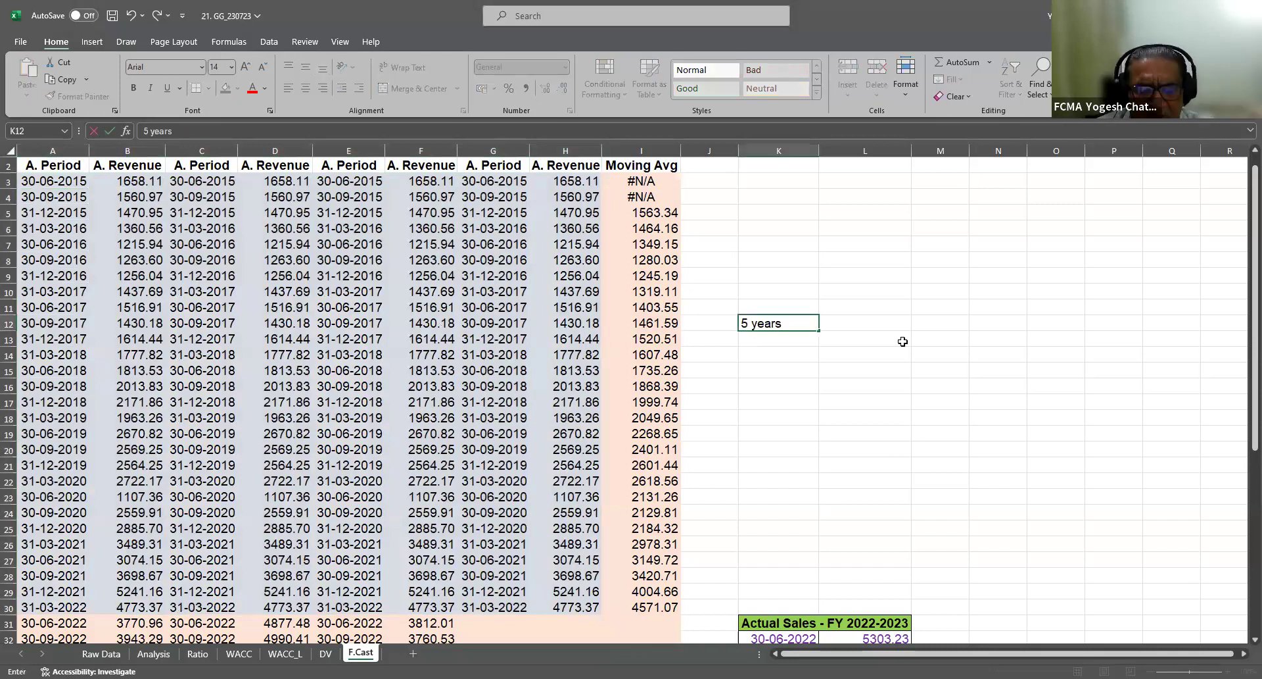
text( of)
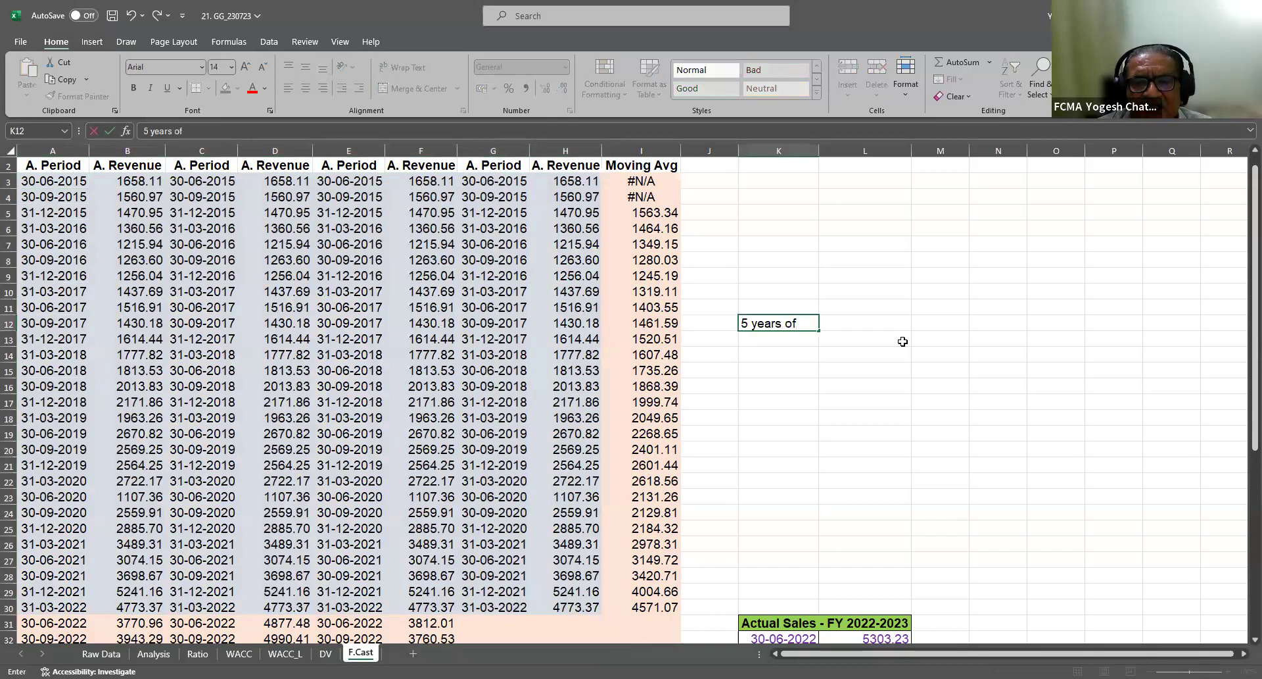
text( projections)
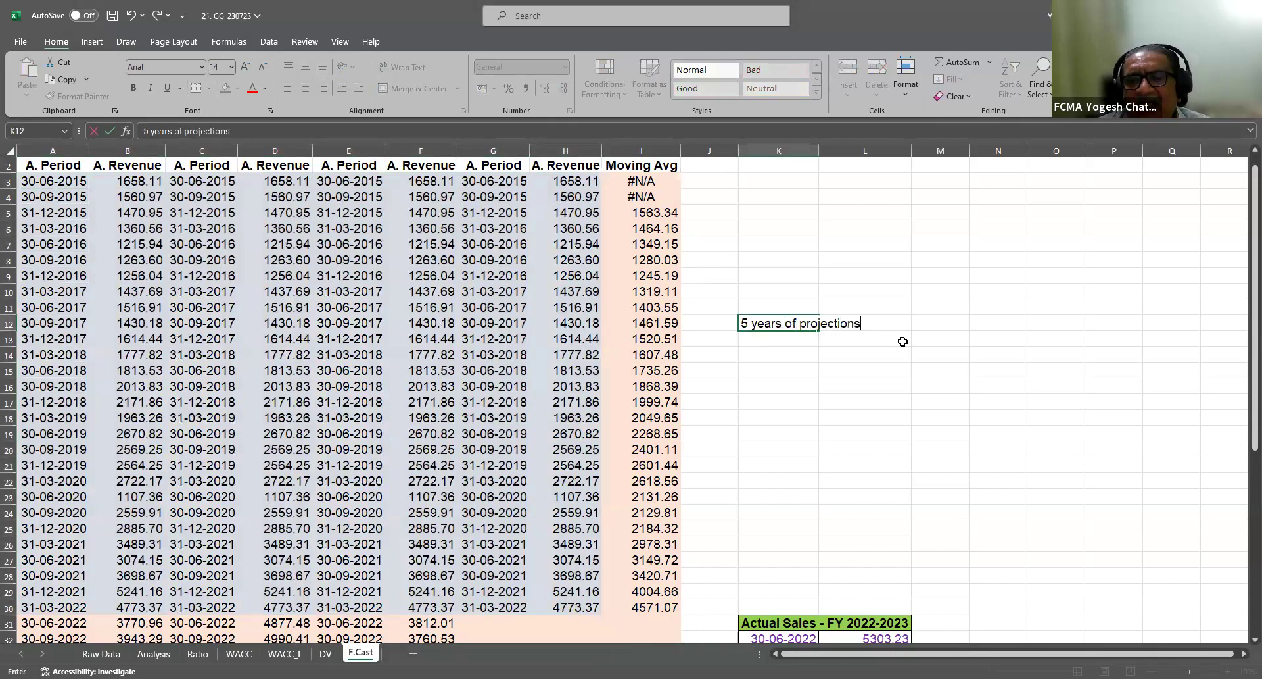
key(Return)
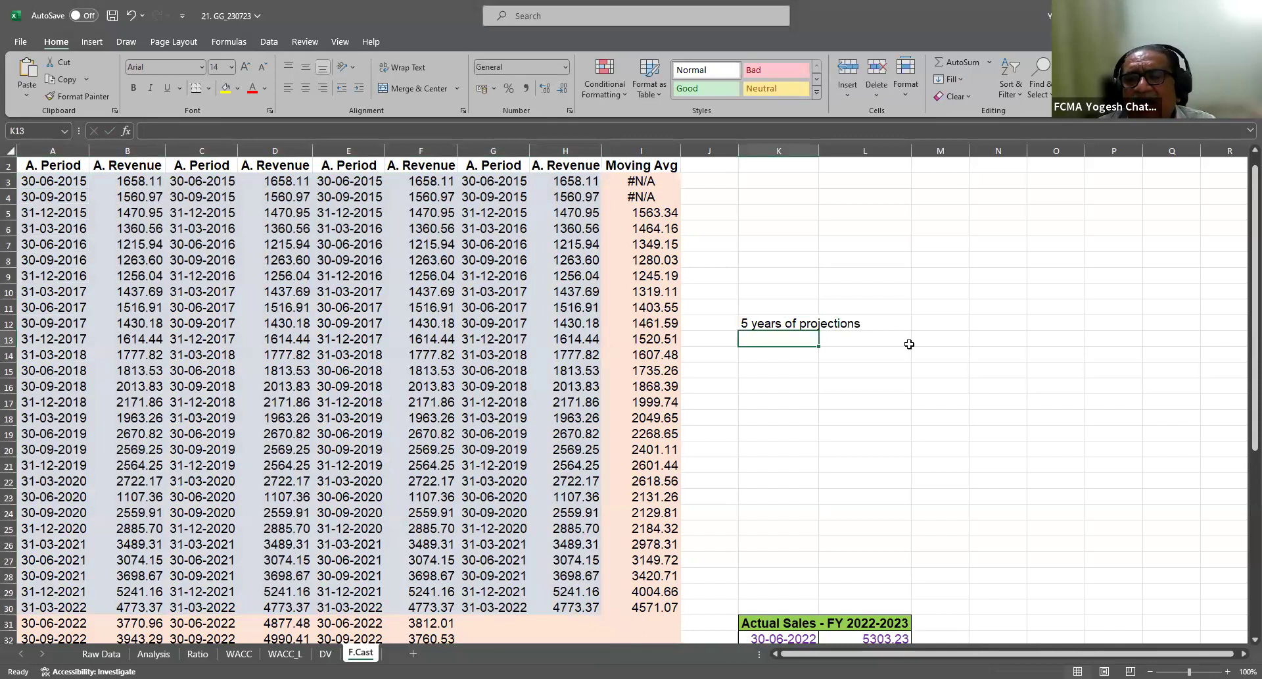
click(763, 321)
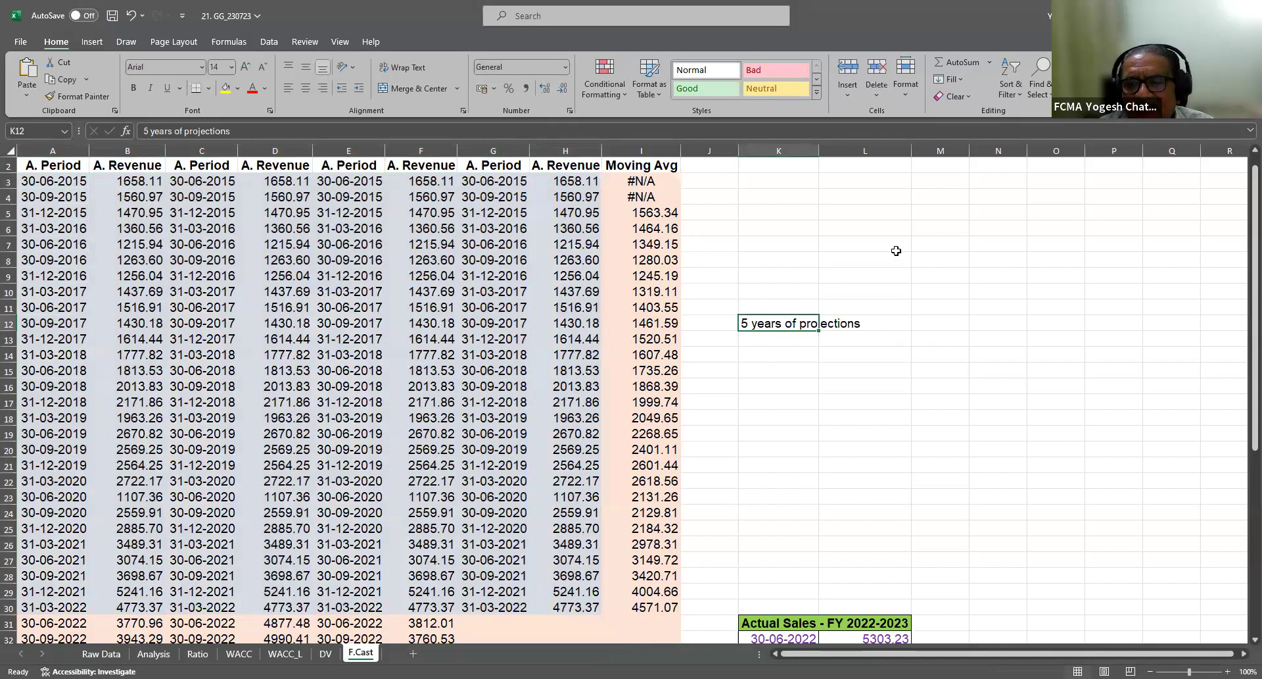
Start a Forecast Sheet from the historical period and revenue data in A3:B30 of the F.Cast sheet
key(ctrl+Home)
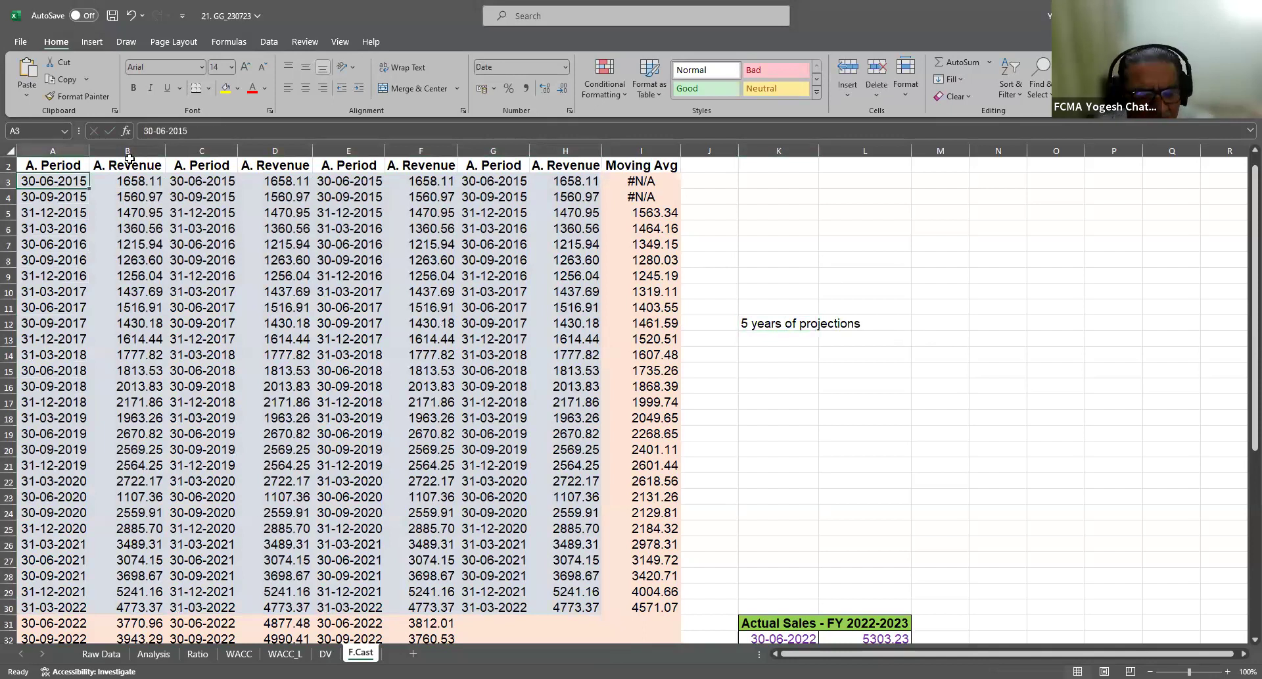
key(shift+Right)
key(shift+Down)
key(shift+Down)
key(shift+Down)
key(shift+Down)
key(shift+Down)
key(shift+Down)
key(shift+Down)
key(shift+Down)
key(shift+Down)
key(shift+Down)
key(shift+Down)
key(shift+Down)
key(shift+Down)
key(shift+Down)
key(shift+Down)
key(shift+Down)
key(shift+Down)
key(shift+Down)
key(shift+Down)
key(shift+Down)
key(shift+Down)
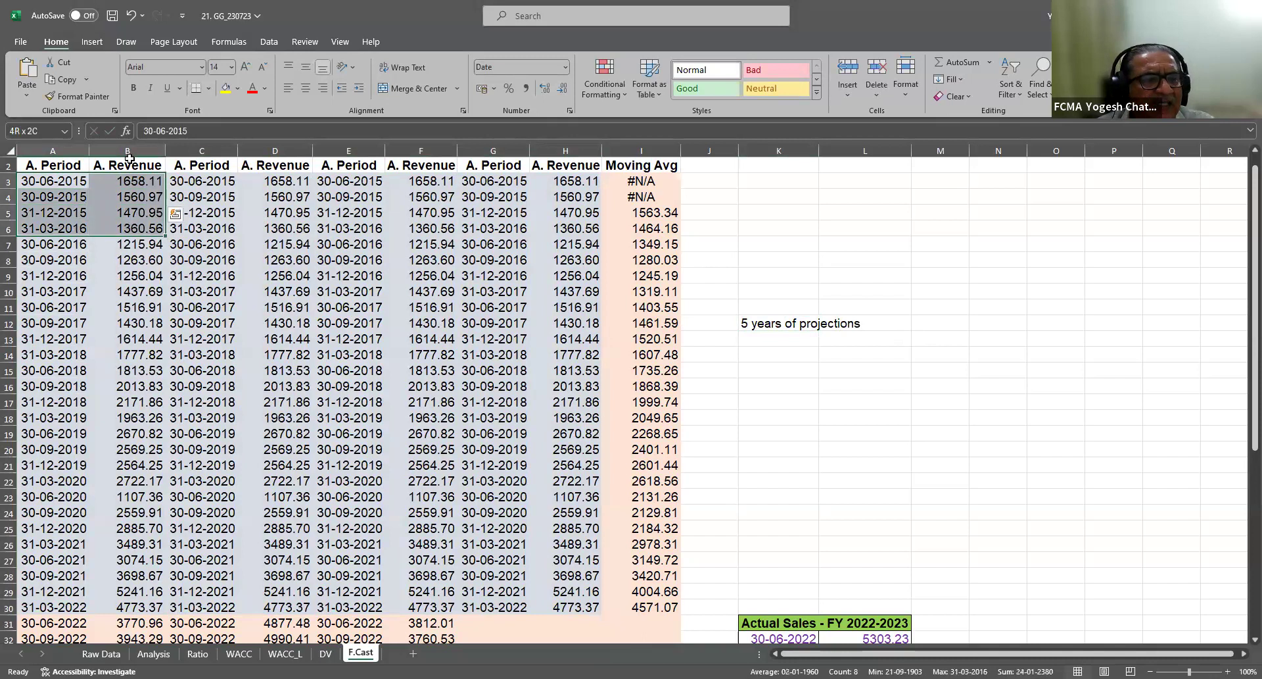
key(shift+Down)
key(shift+Down)
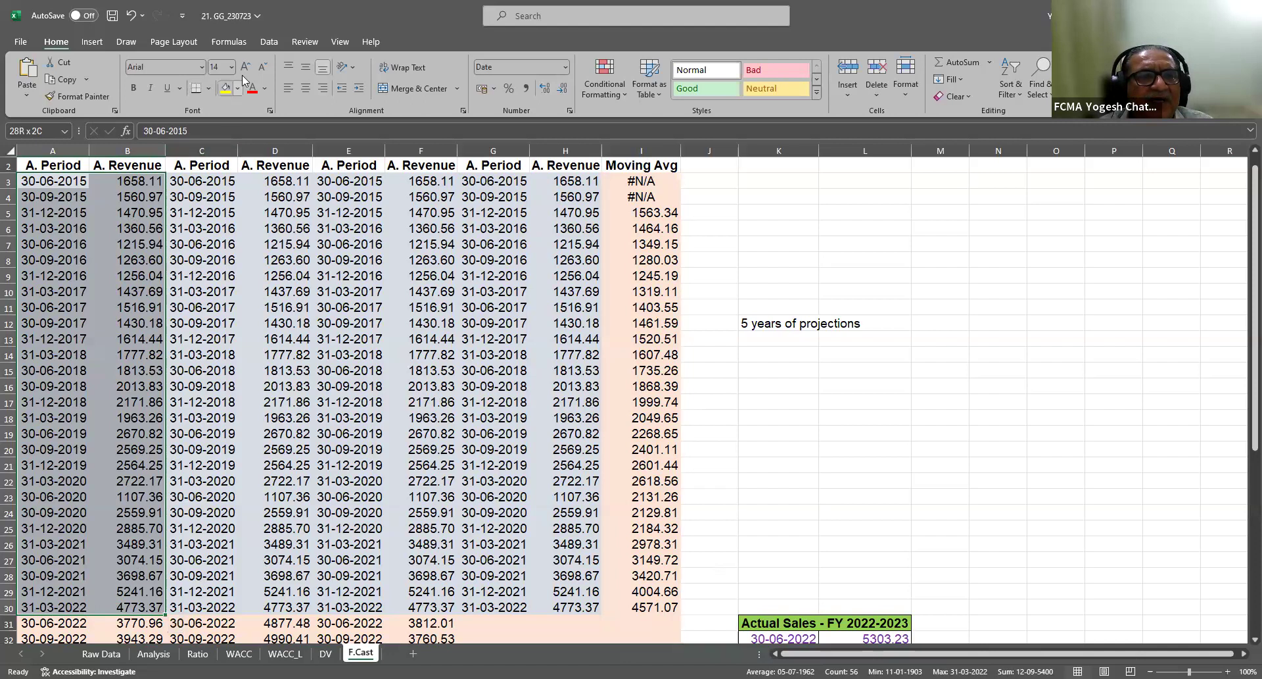
click(269, 42)
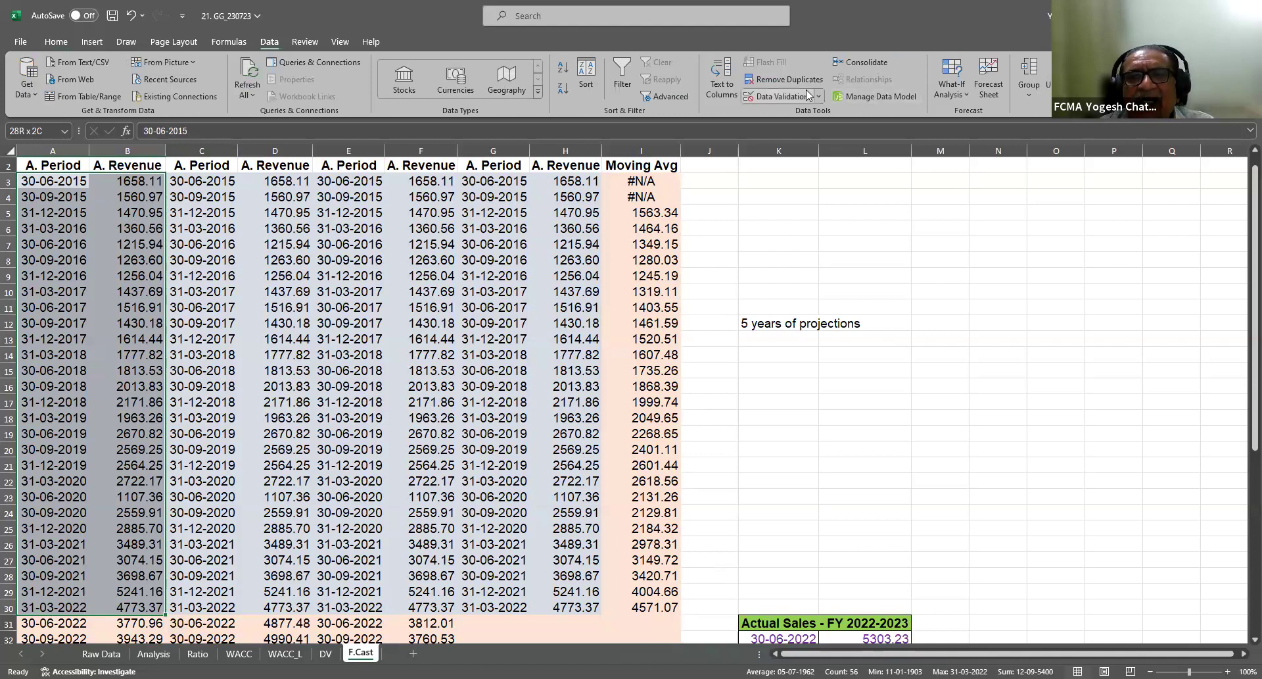
click(989, 79)
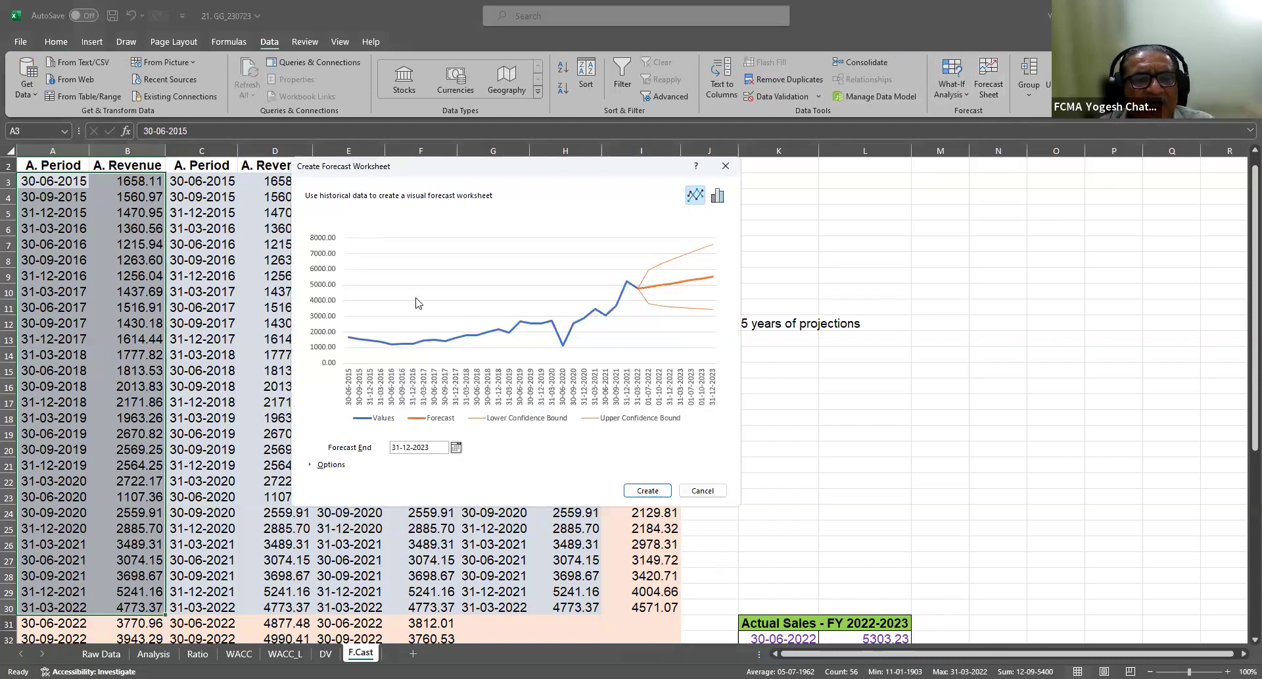
Expand the forecast options and set the forecast end date to 31-03-2027
click(312, 465)
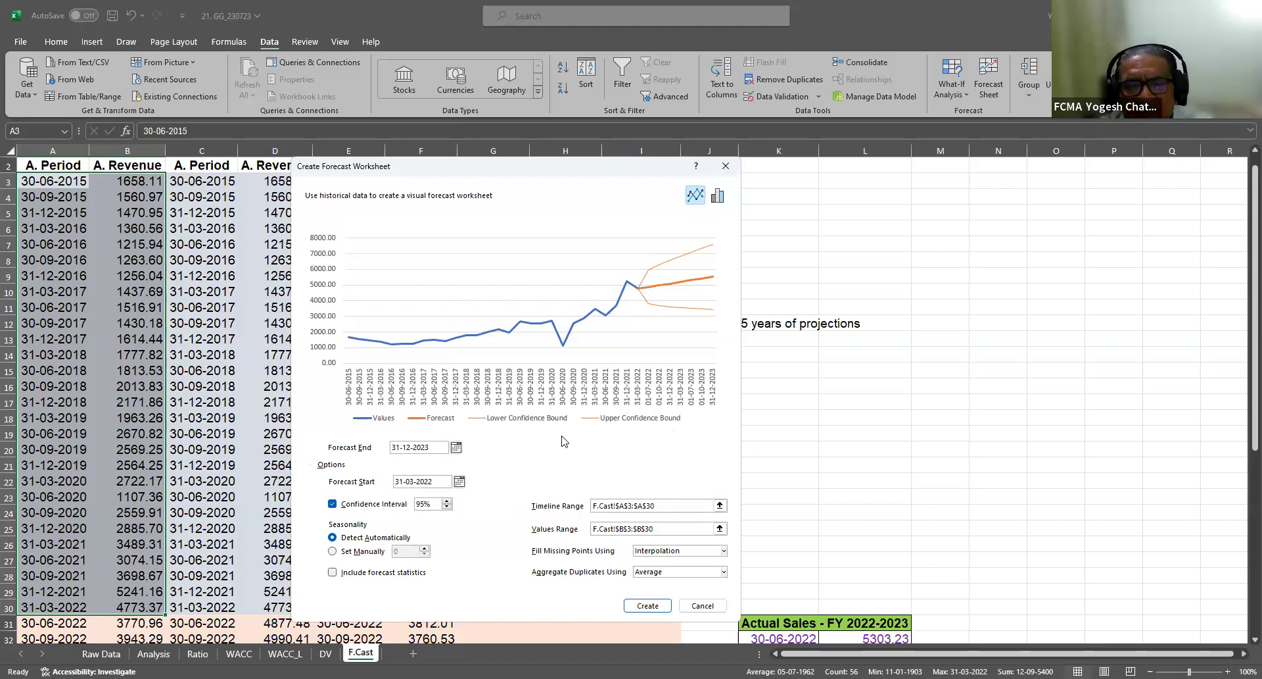
click(456, 447)
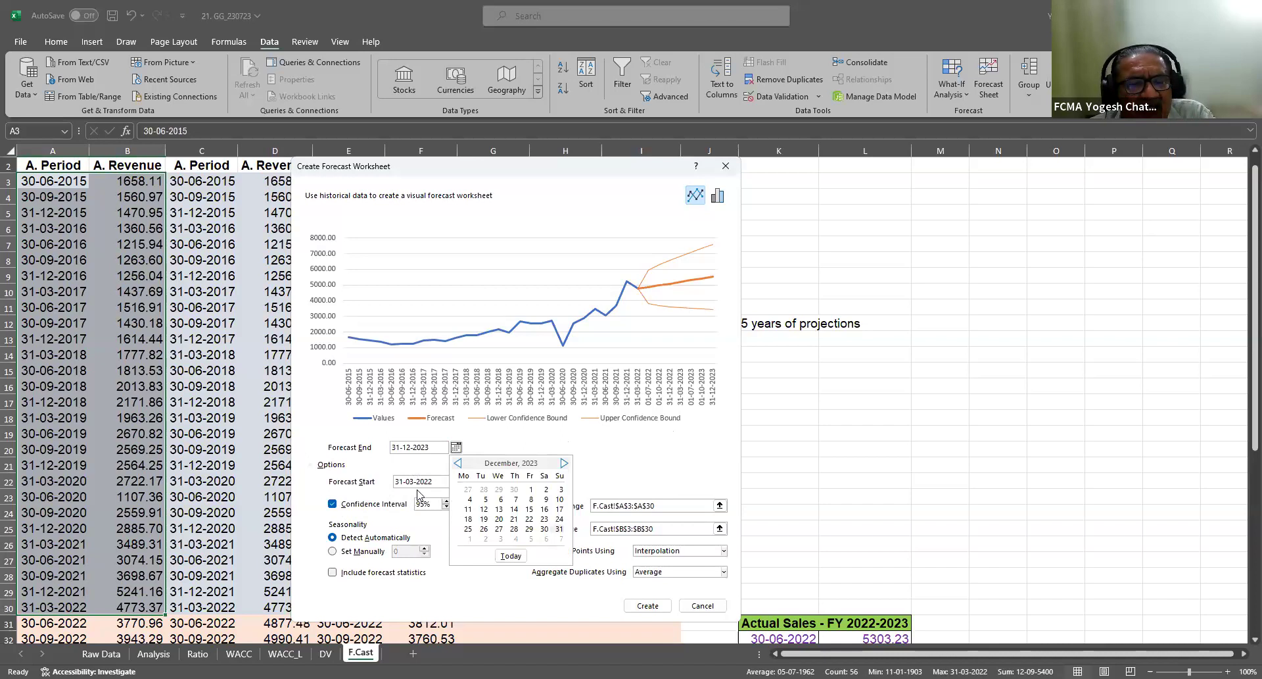
click(564, 463)
click(564, 463)
click(563, 463)
click(563, 464)
click(564, 464)
click(564, 464)
click(563, 463)
click(564, 464)
click(564, 464)
click(563, 463)
click(564, 463)
click(563, 464)
click(563, 463)
click(564, 464)
click(564, 464)
click(563, 464)
click(563, 464)
click(563, 464)
click(564, 464)
double_click(564, 464)
click(564, 464)
double_click(564, 463)
double_click(564, 463)
double_click(564, 463)
click(564, 463)
double_click(564, 464)
double_click(563, 463)
double_click(564, 464)
double_click(563, 463)
click(564, 464)
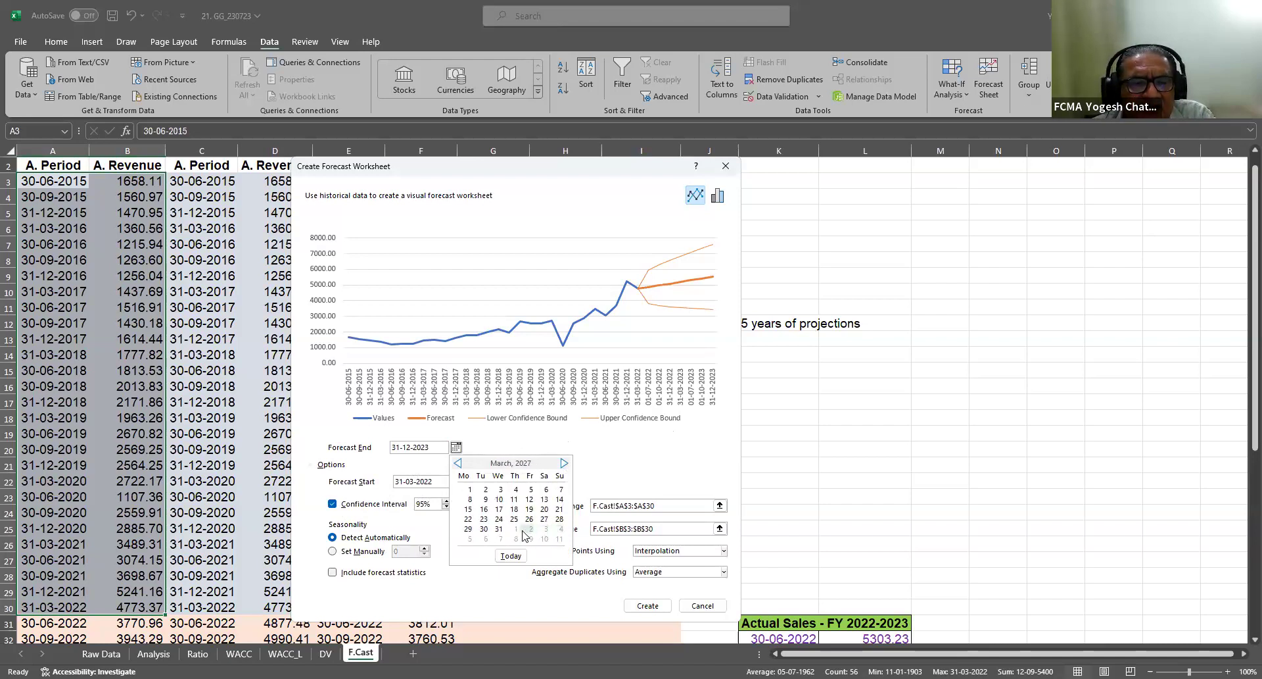
click(499, 529)
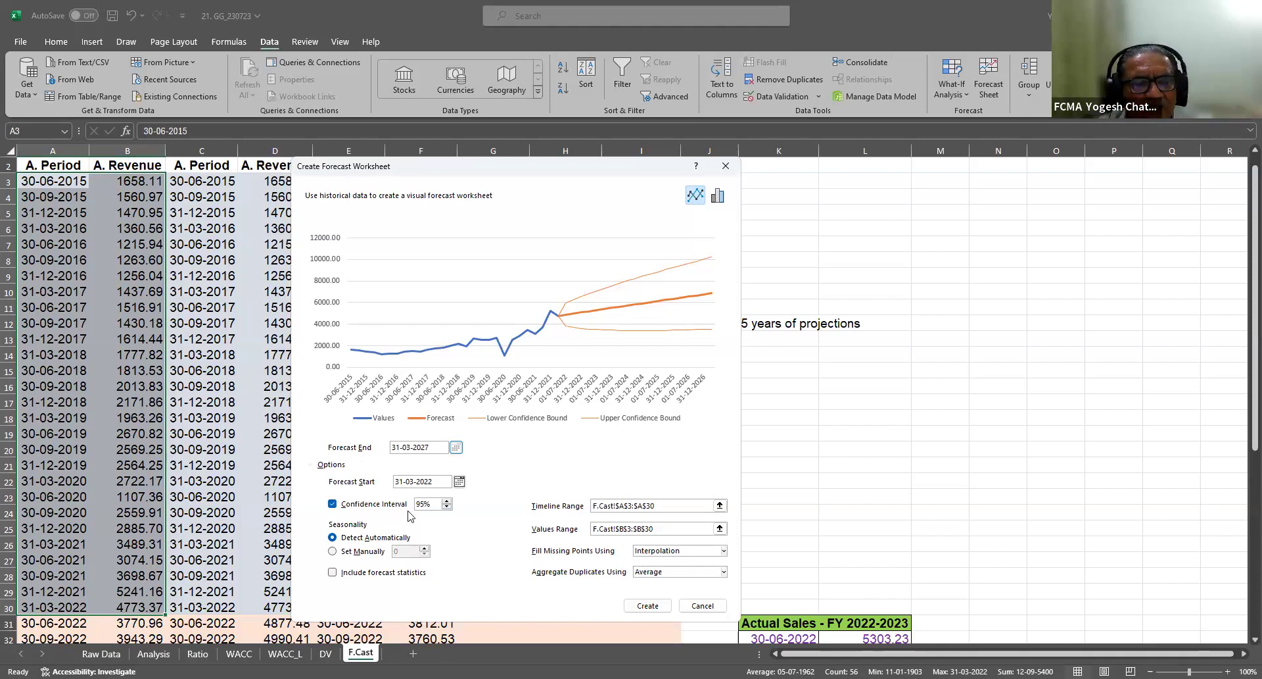
Set the forecast's confidence interval to 75% and create the forecast worksheet
click(447, 507)
click(447, 507)
click(447, 507)
click(447, 506)
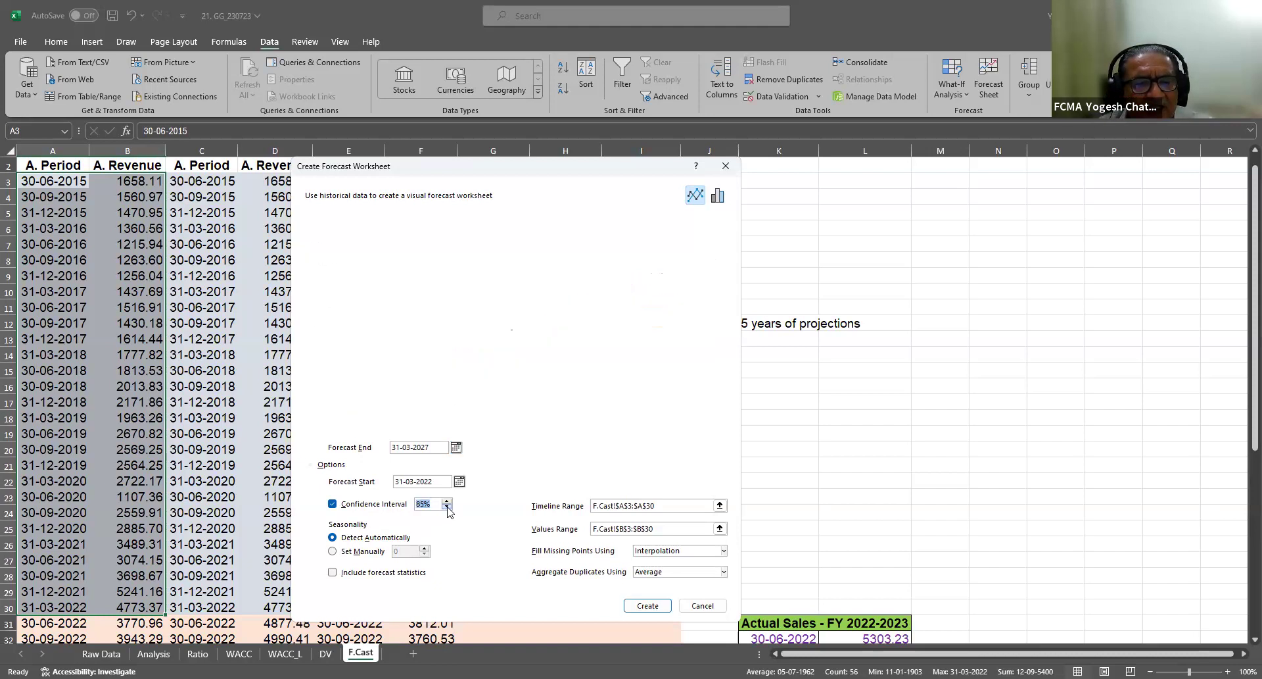
click(447, 506)
click(447, 507)
click(447, 507)
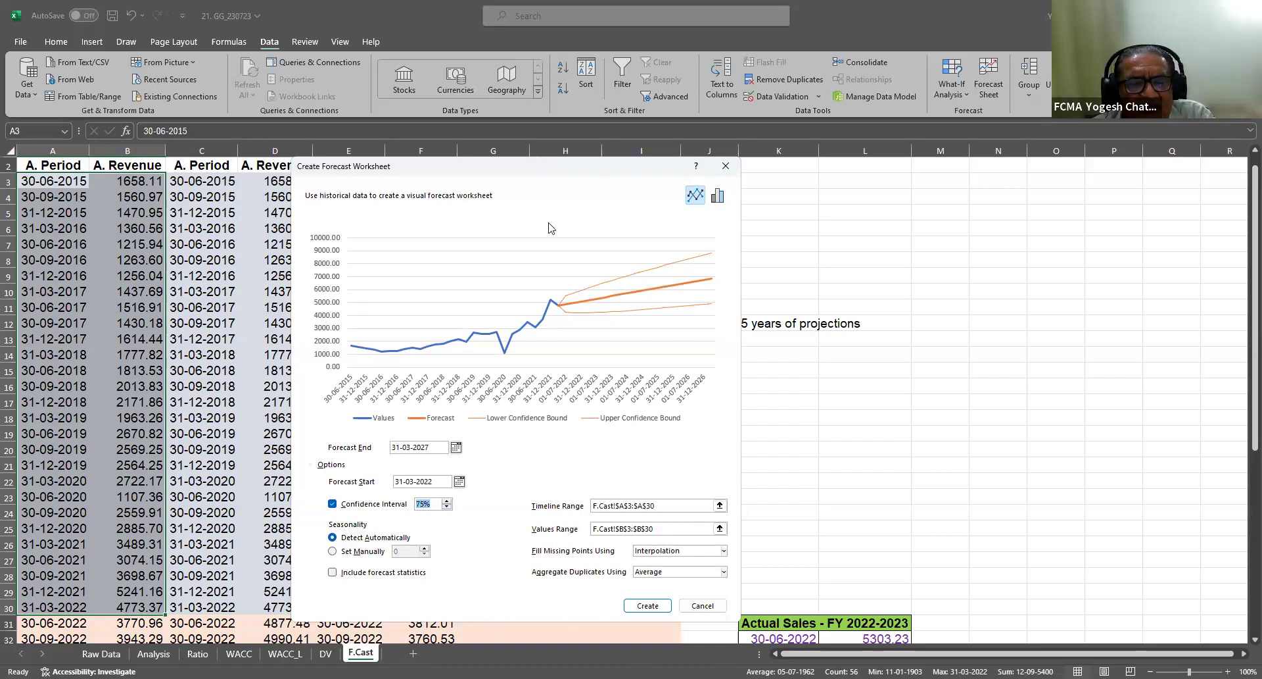
click(663, 558)
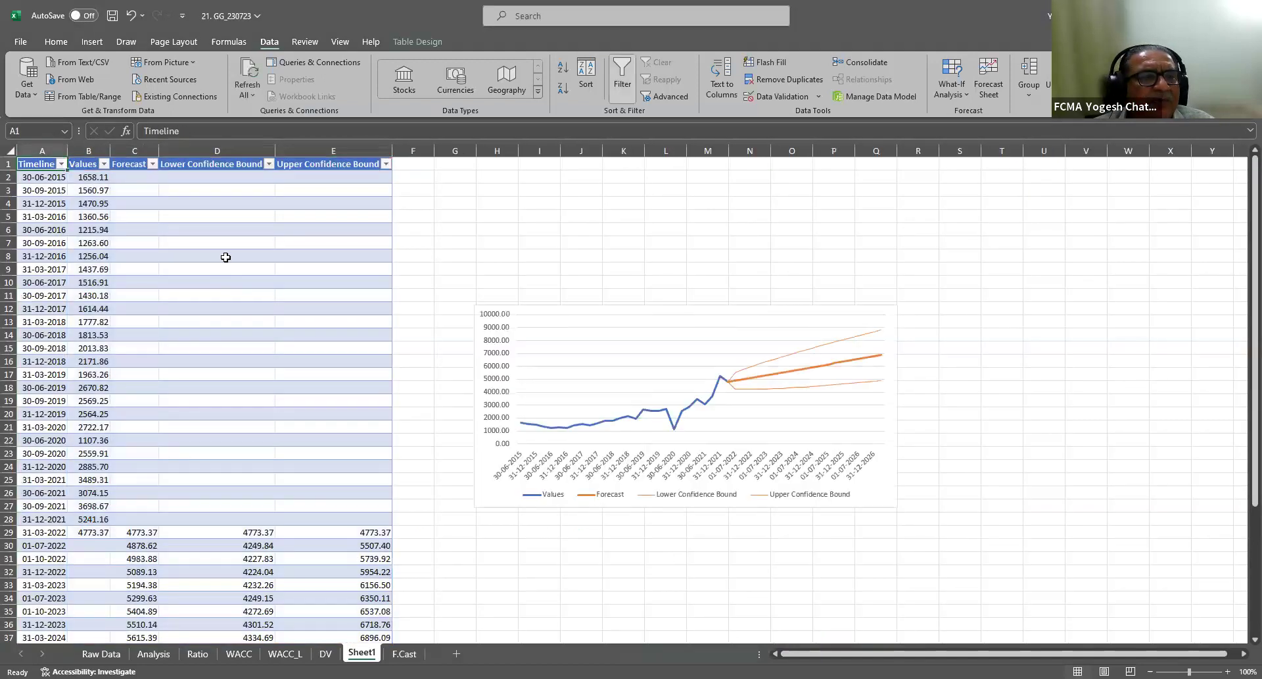
Examine the forecast values and the lower and upper confidence bounds in rows 30 to 49 of the new forecast worksheet
scroll(295, 408, down, 2)
scroll(295, 409, down, 4)
drag(136, 308, 378, 559)
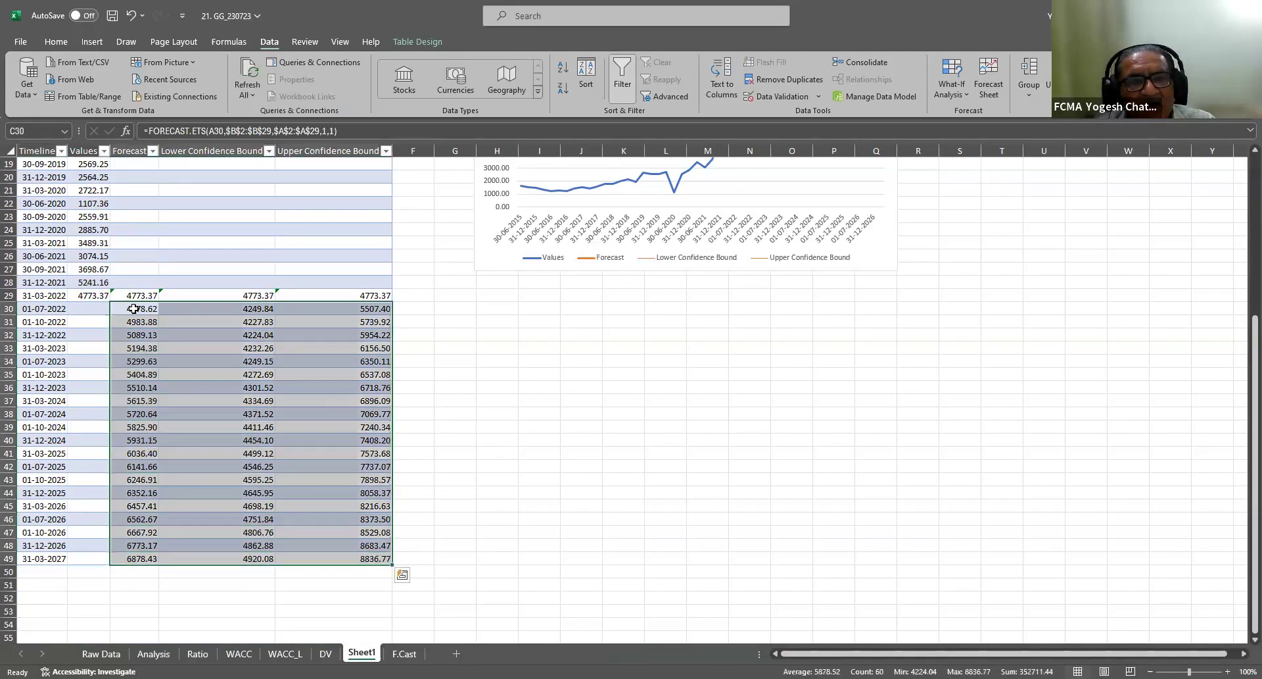
click(58, 307)
click(140, 321)
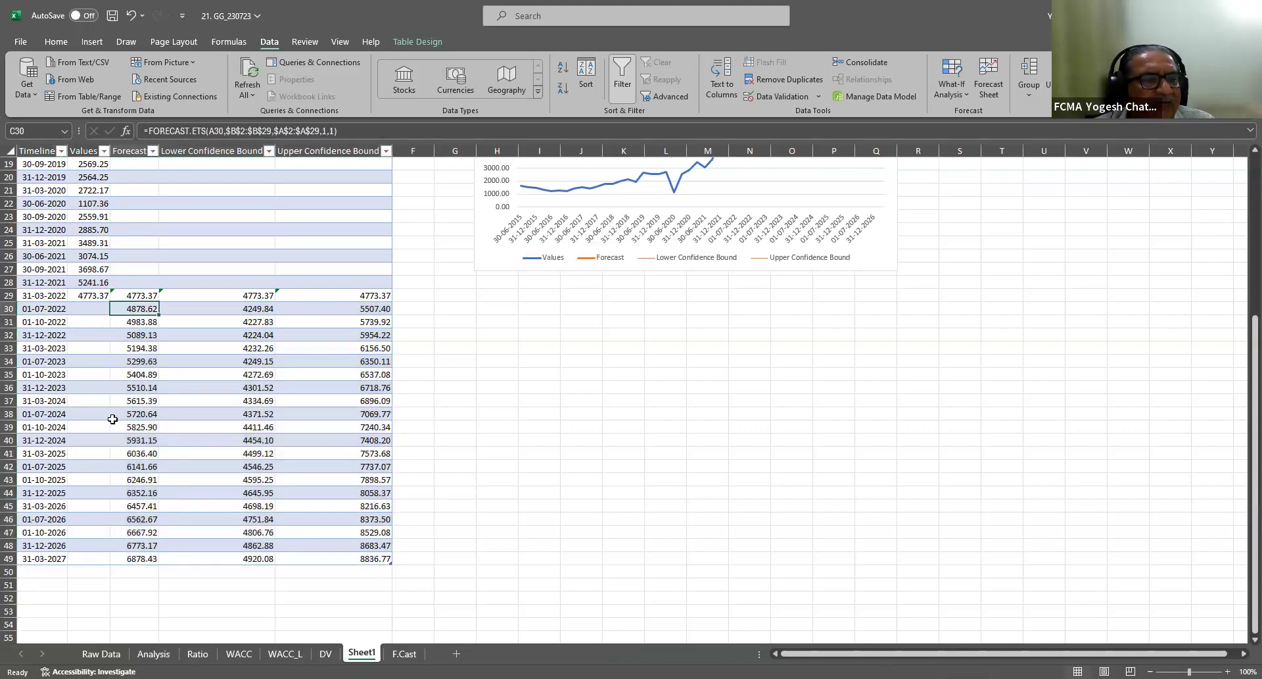
click(38, 558)
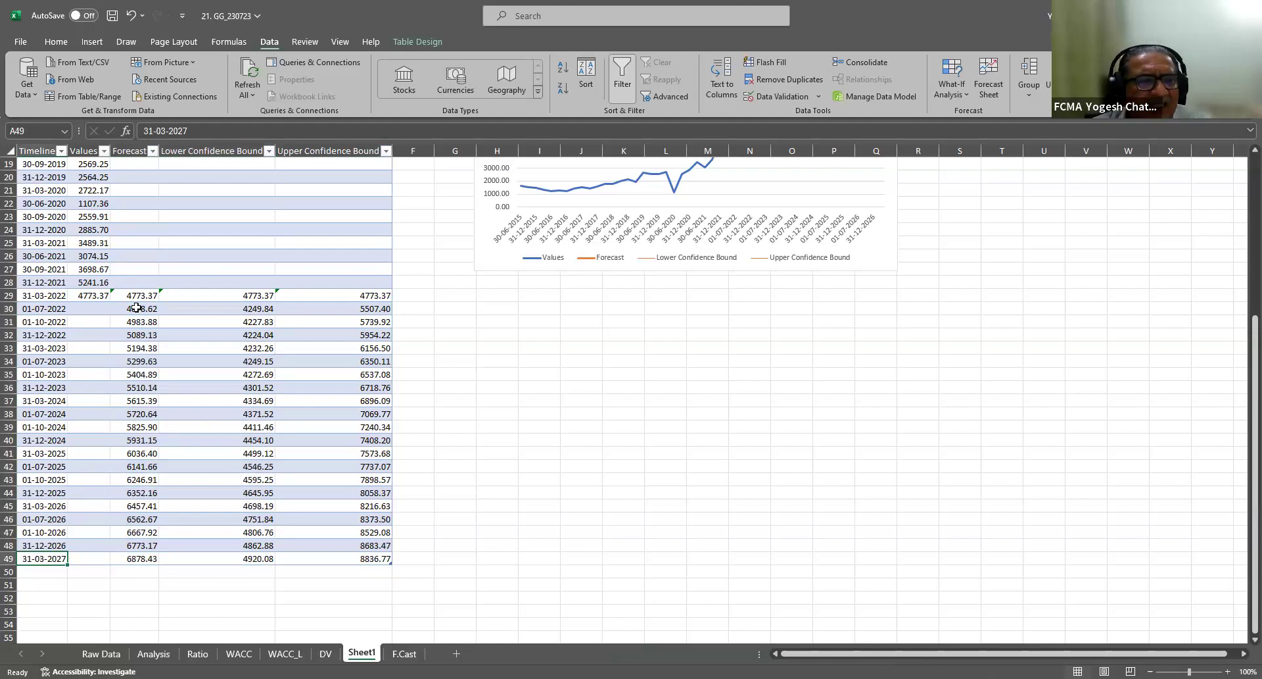
drag(132, 309, 318, 314)
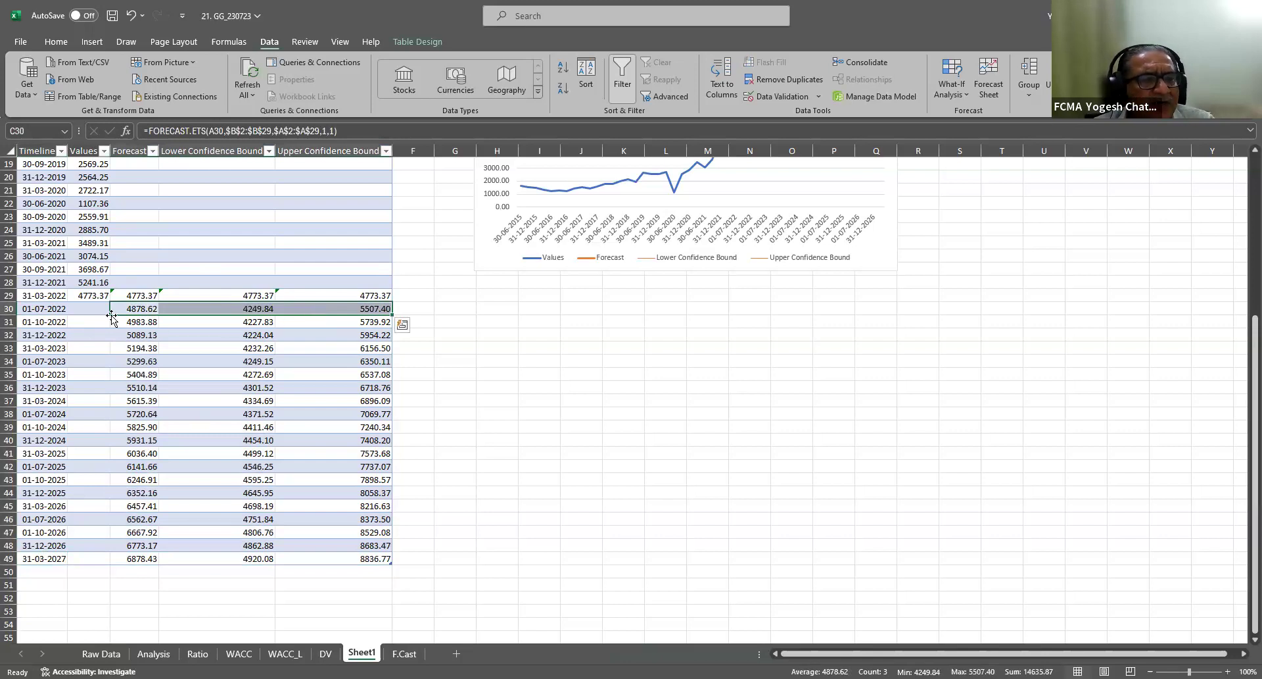
key(shift+Down)
key(shift+Down)
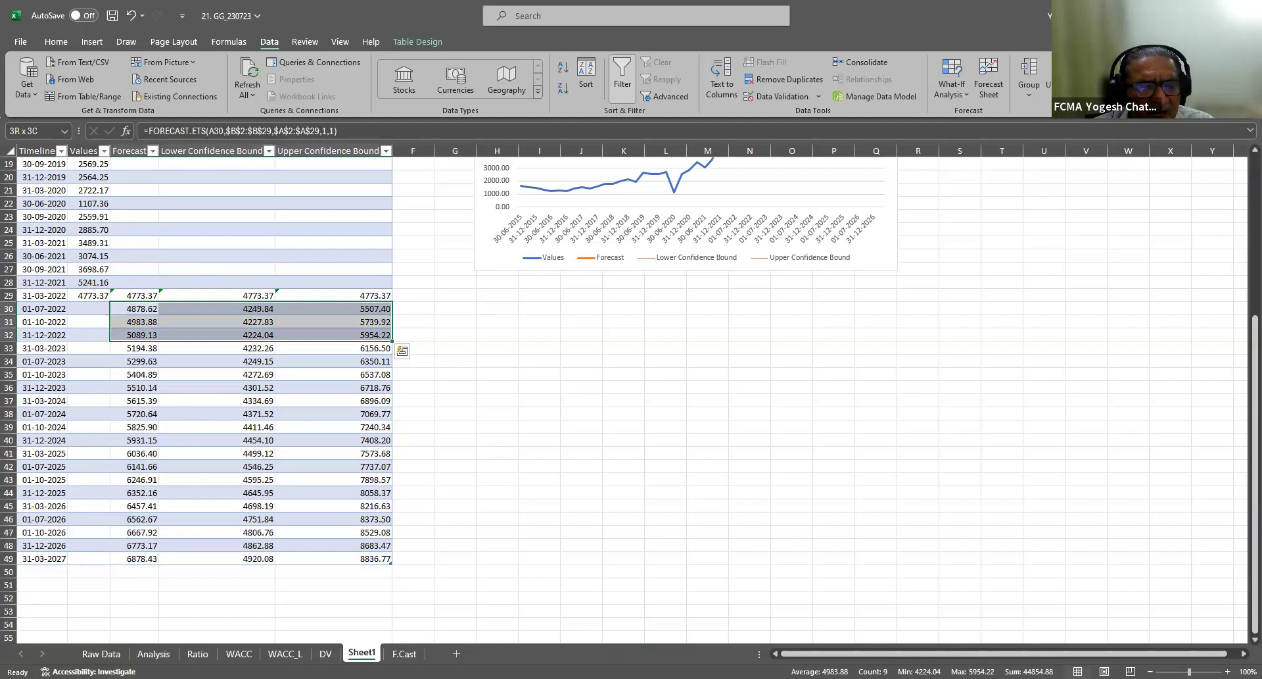
Copy the Actual Sales - FY 2022-2023 table from K31:L35 of F.Cast into Sheet1 starting at J39
click(405, 653)
scroll(775, 340, down, 6)
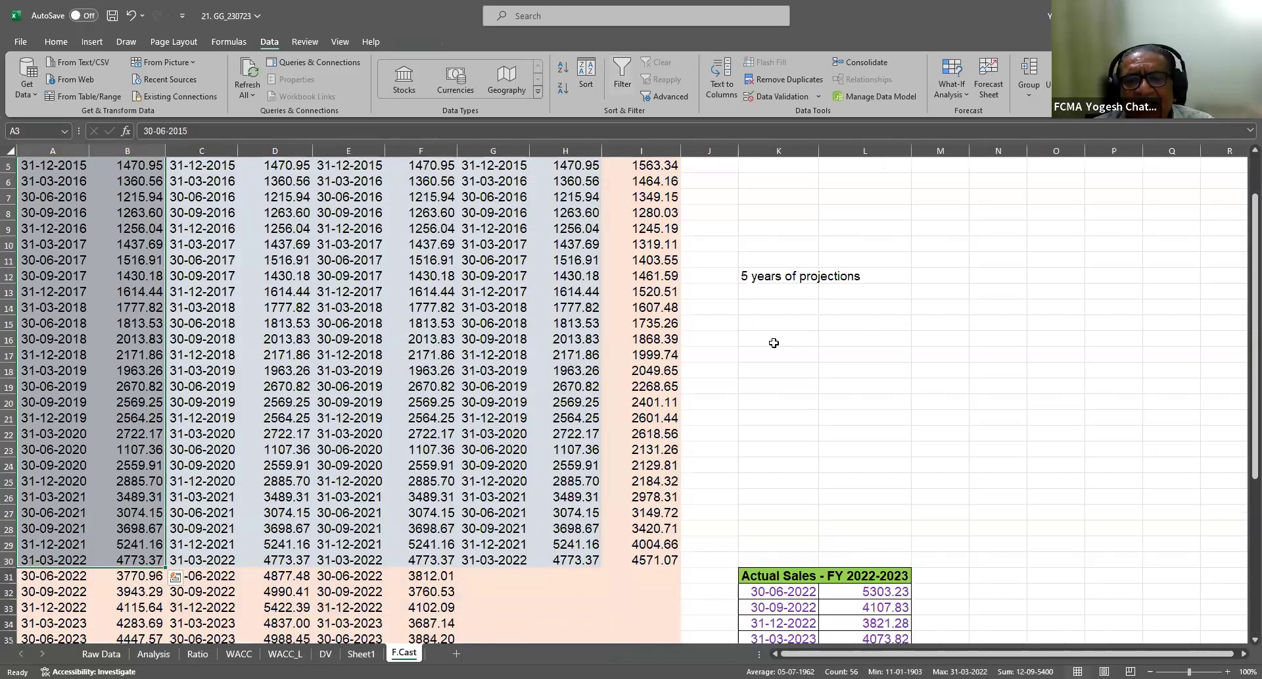
drag(879, 362, 888, 398)
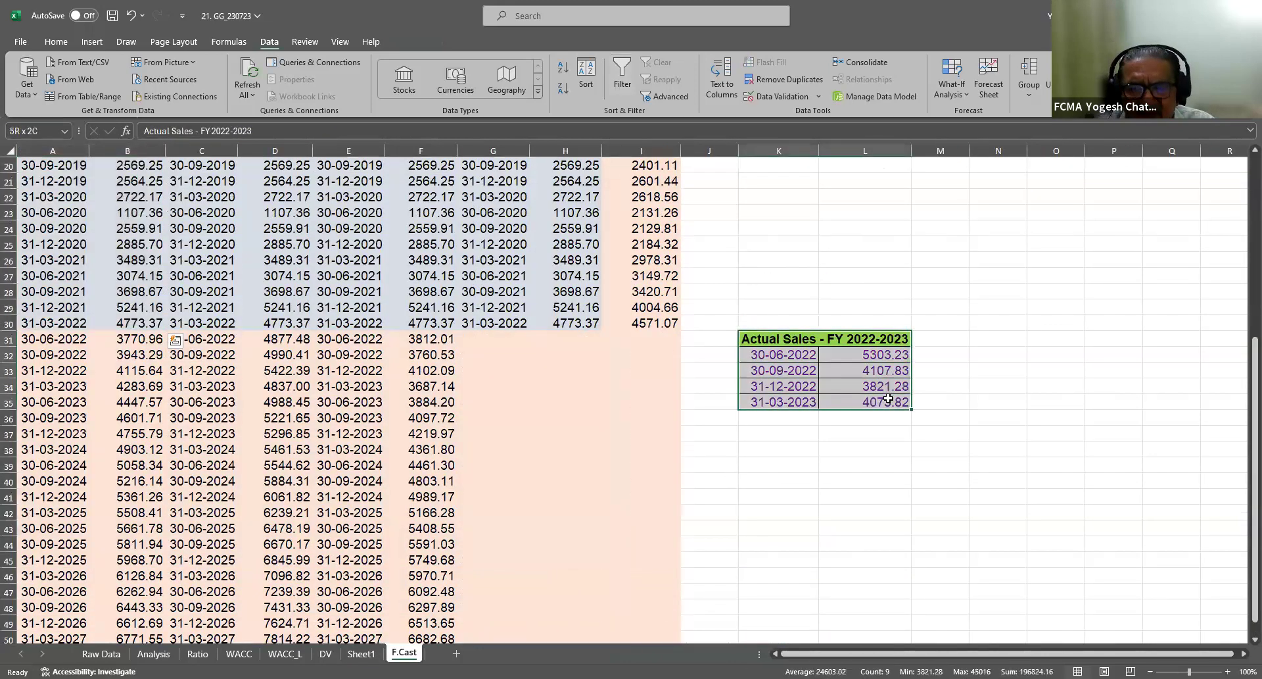
key(ctrl+c)
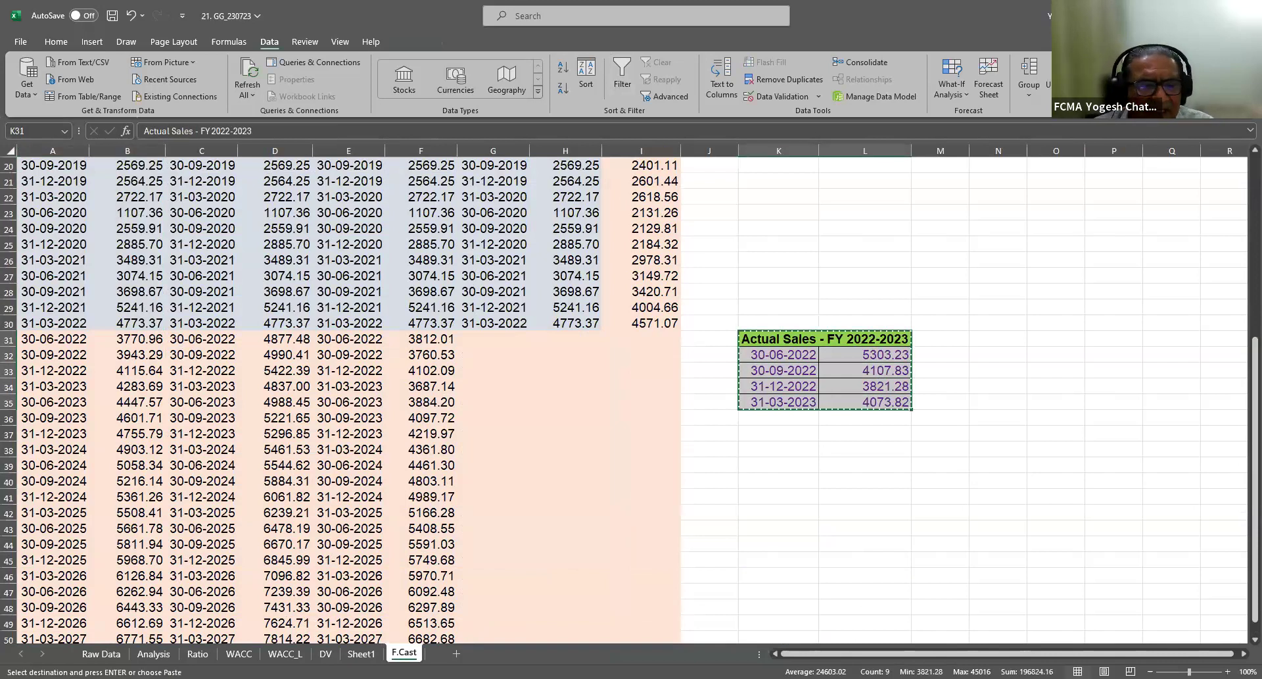
click(361, 653)
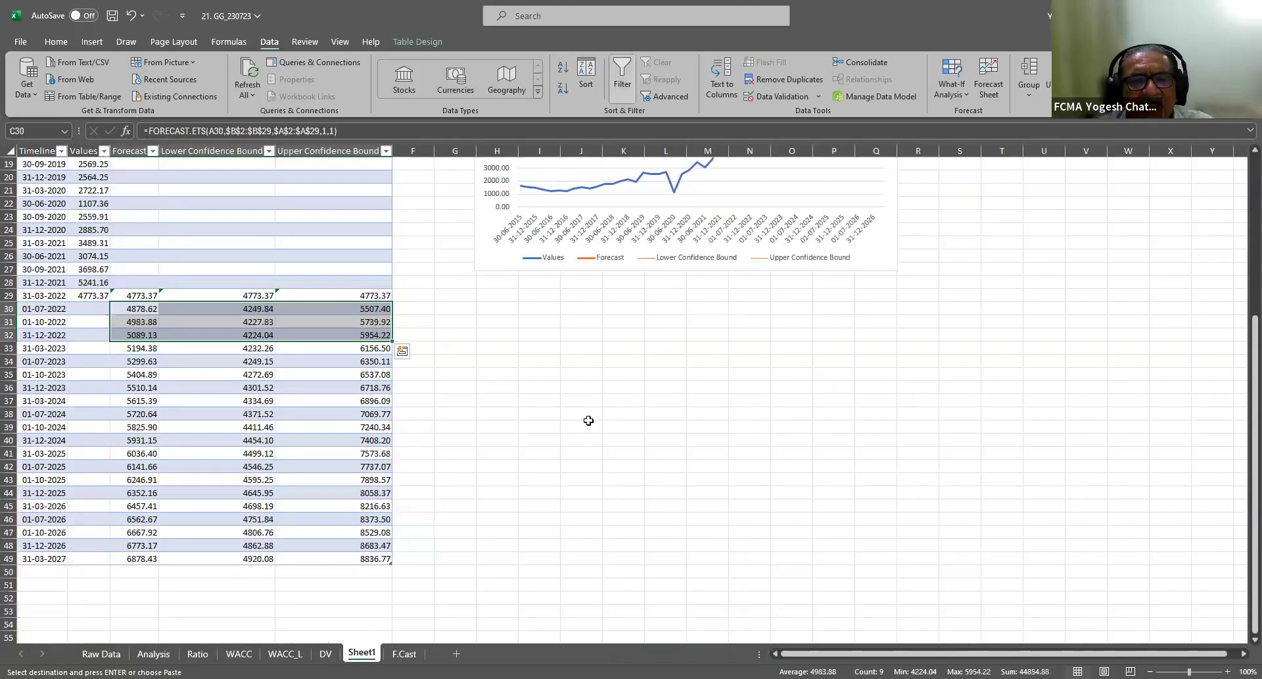
drag(582, 424, 628, 478)
key(ctrl+v)
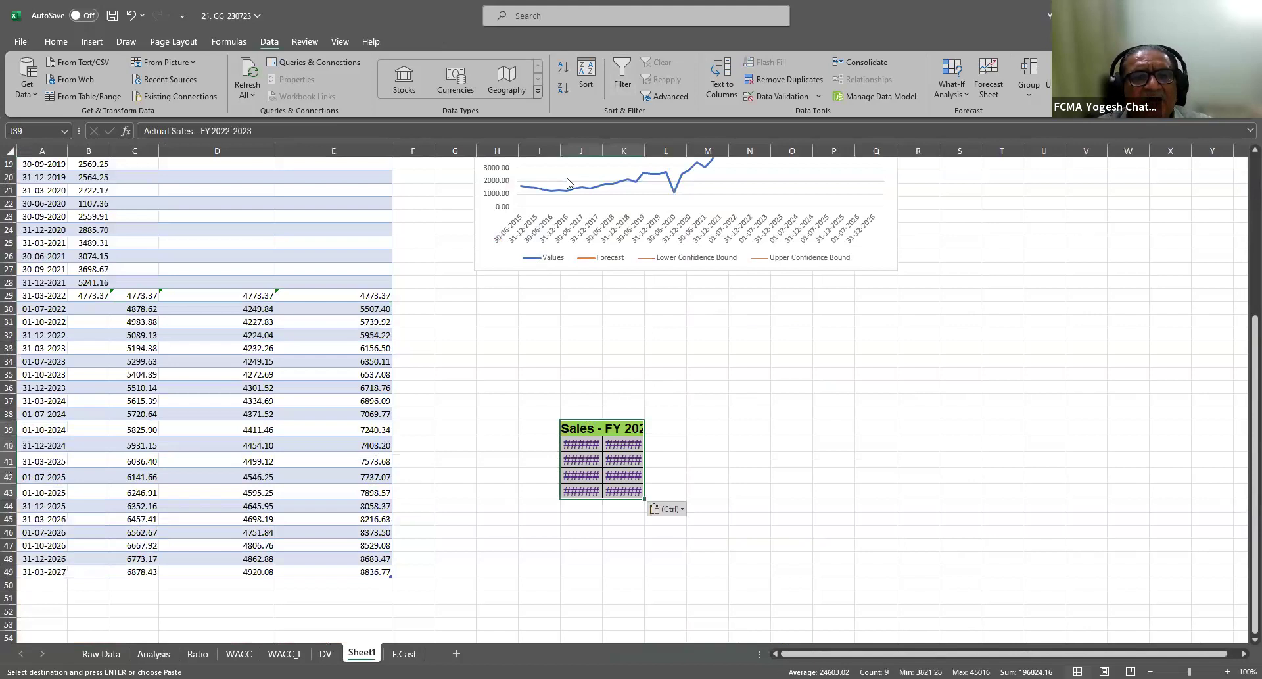
Widen columns J and K of Sheet1 so the pasted Actual Sales table's dates, figures and heading fit
click(559, 152)
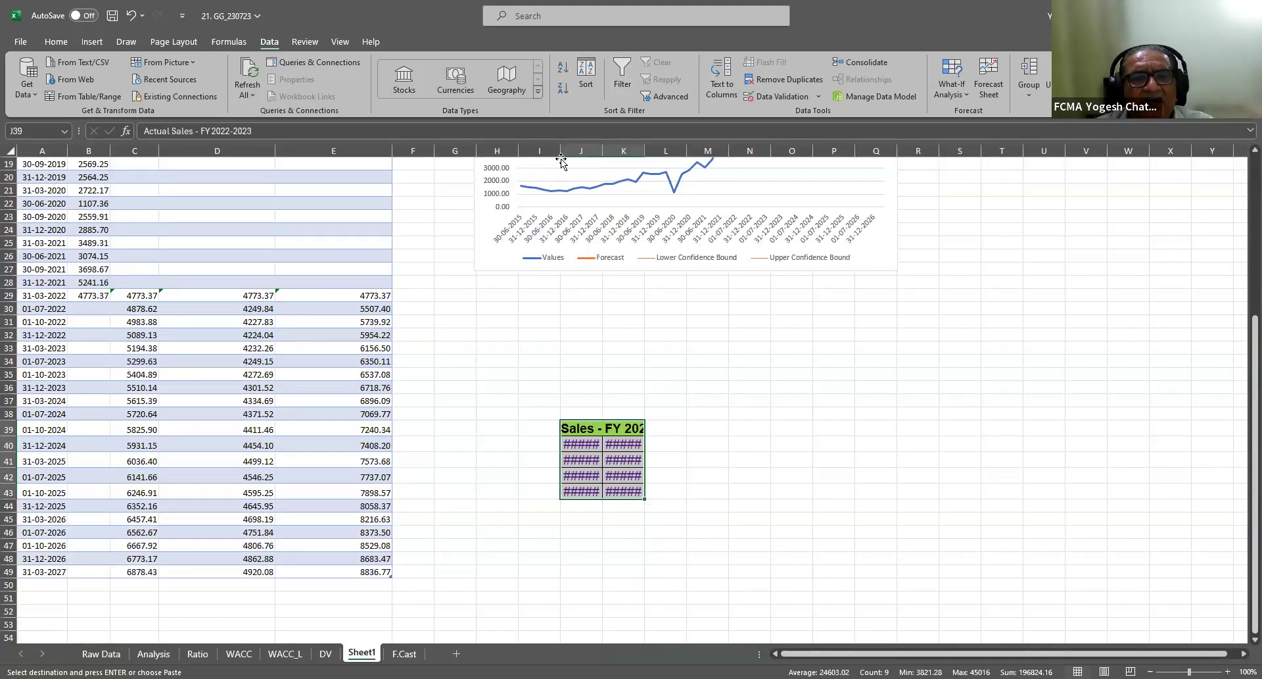
double_click(603, 151)
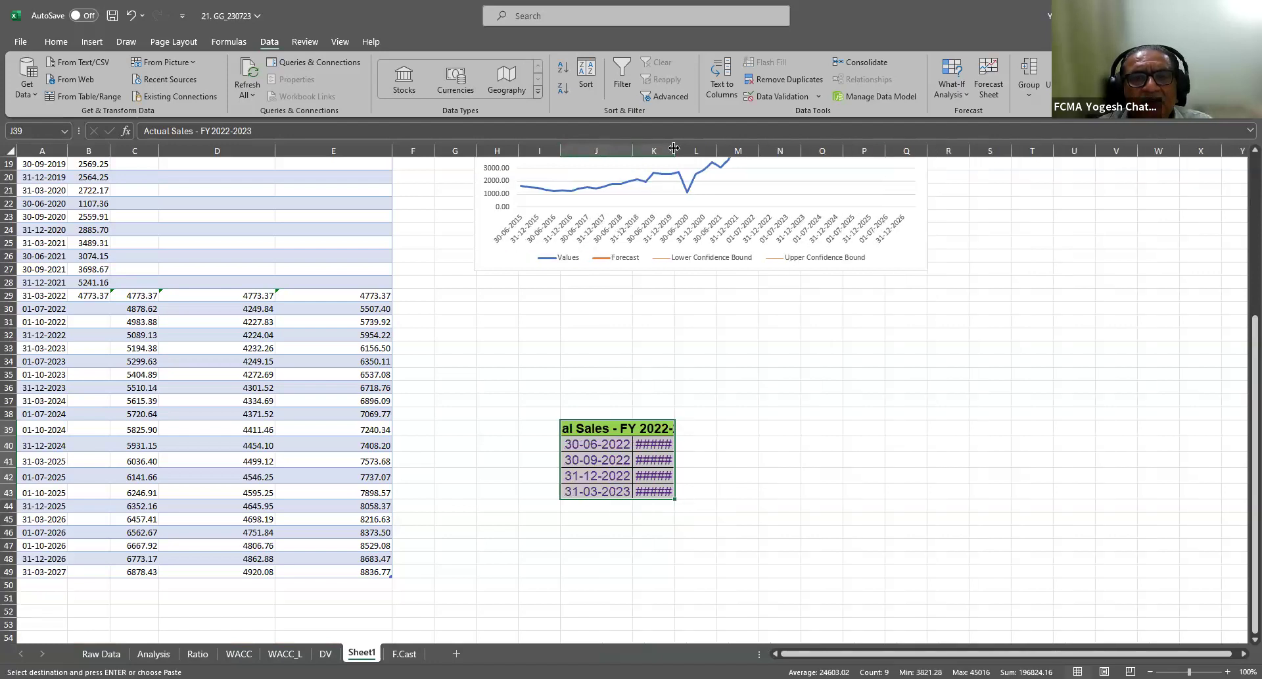
drag(674, 149, 767, 151)
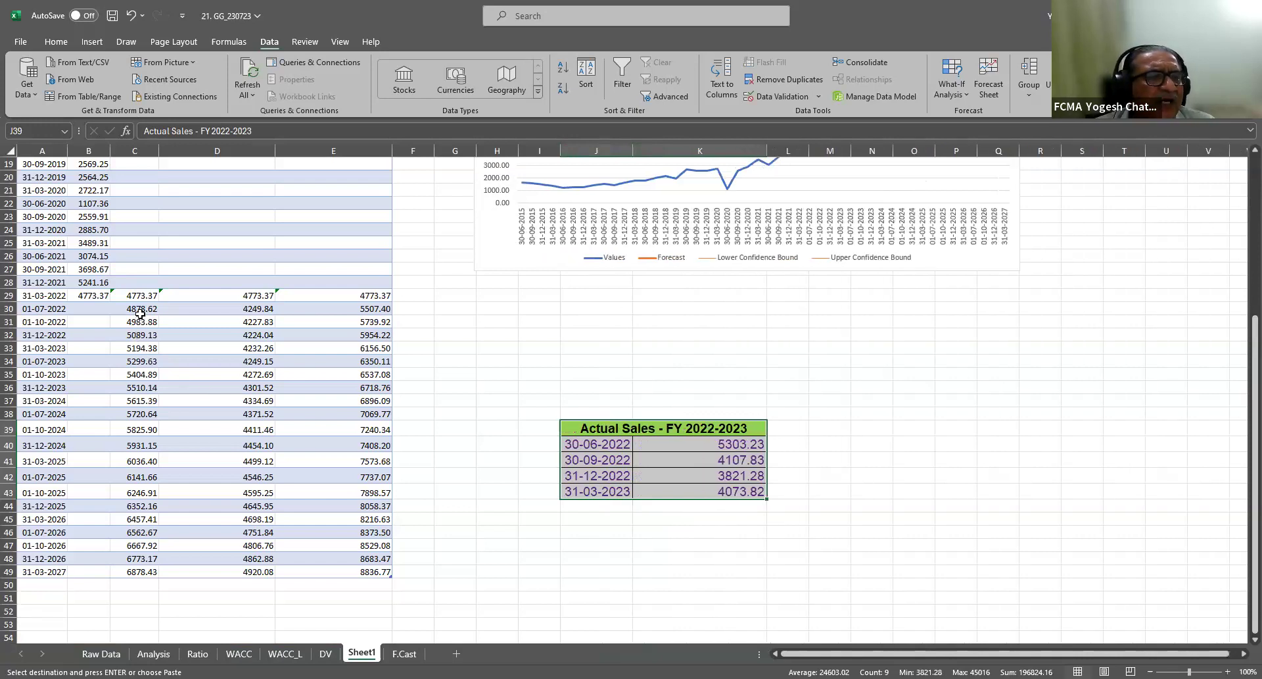
Copy the four forecast quarters with their confidence bounds in C30:E33 and paste them as values at J46
drag(146, 309, 361, 349)
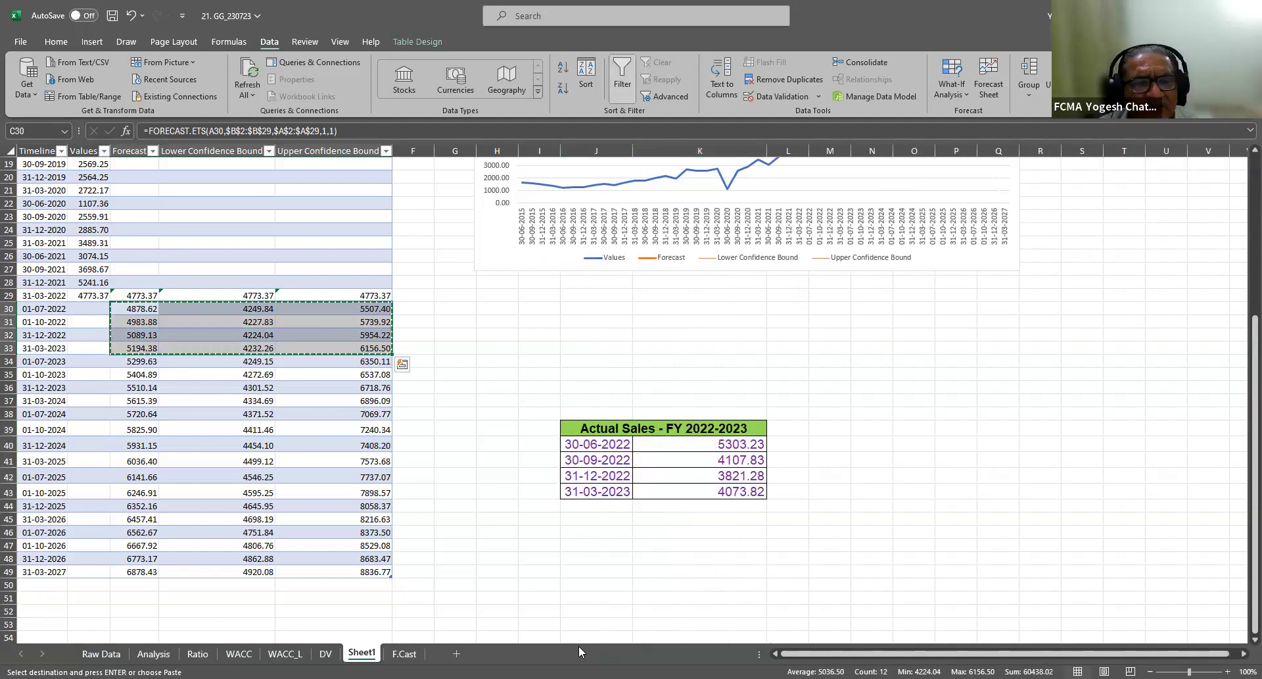
click(583, 531)
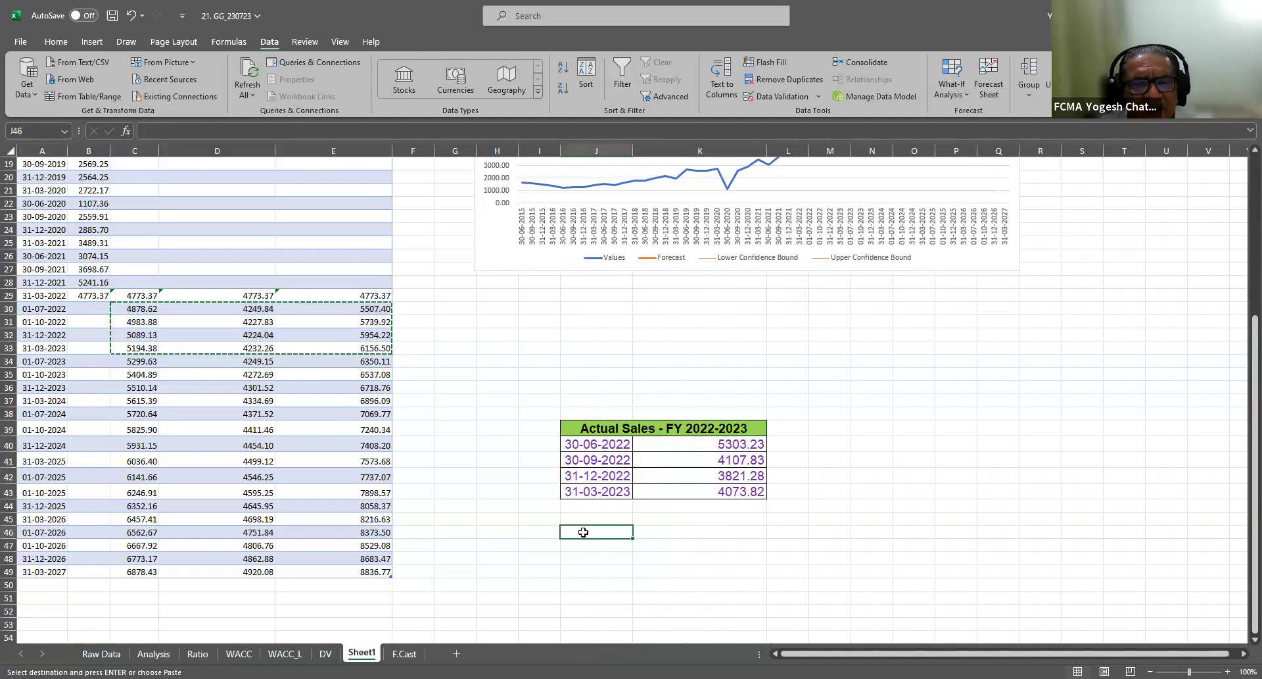
right_click(583, 532)
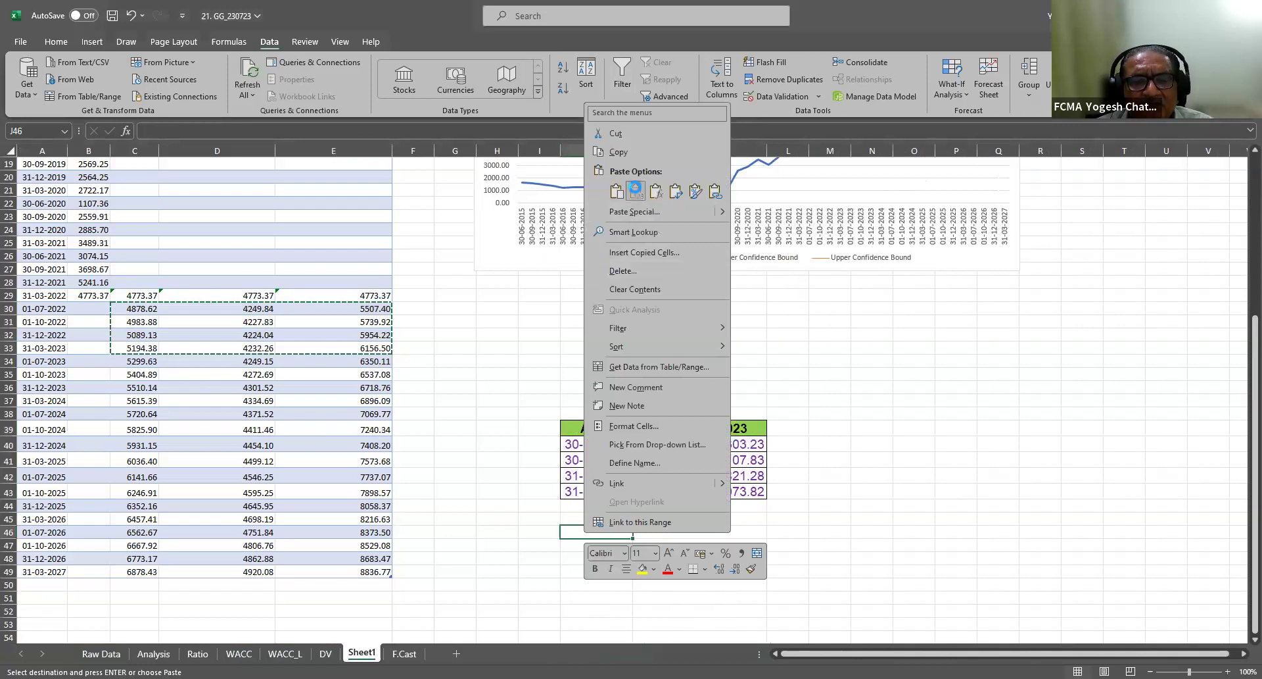
click(636, 192)
Apply the formatting of K40 to the pasted forecast values in J46:L49 with Format Painter and widen column L to fit
click(587, 445)
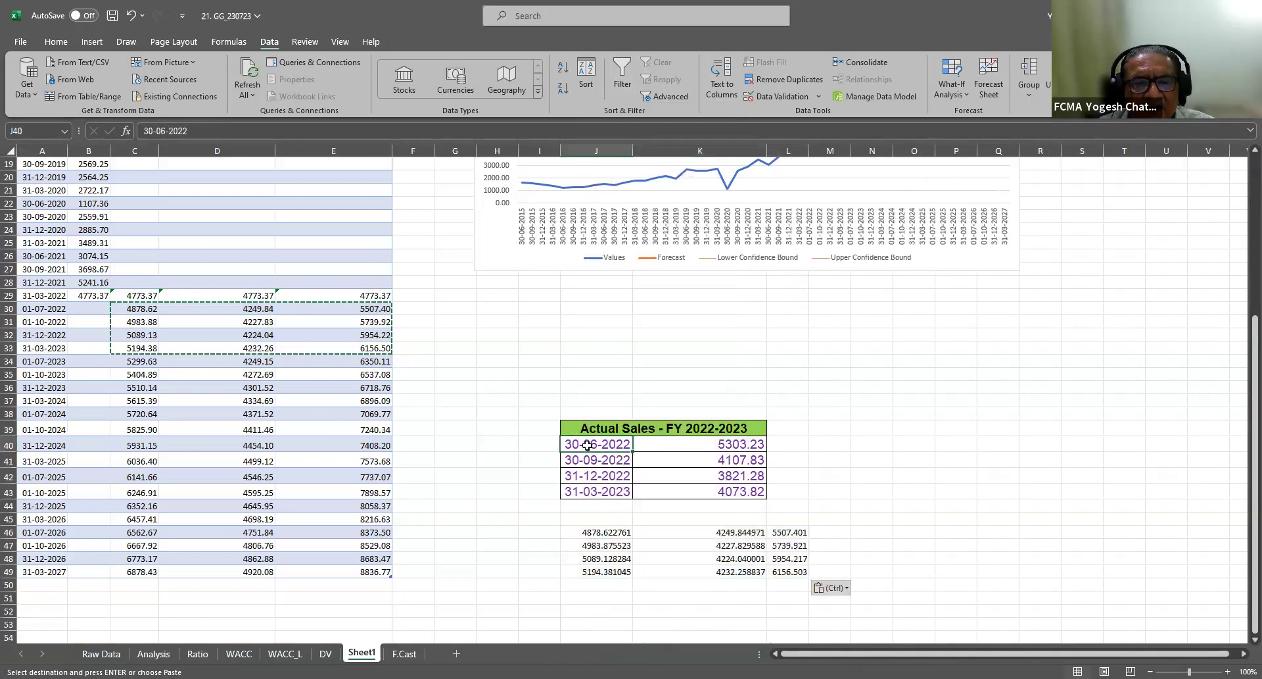
click(719, 443)
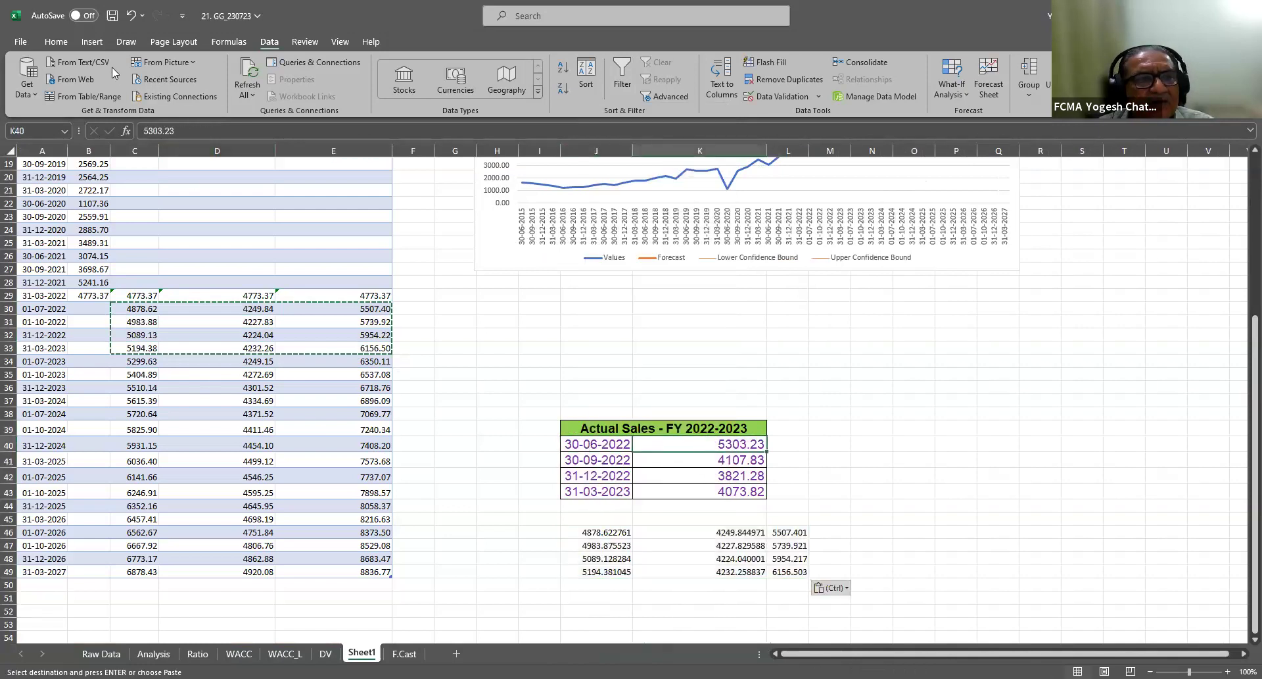
click(55, 42)
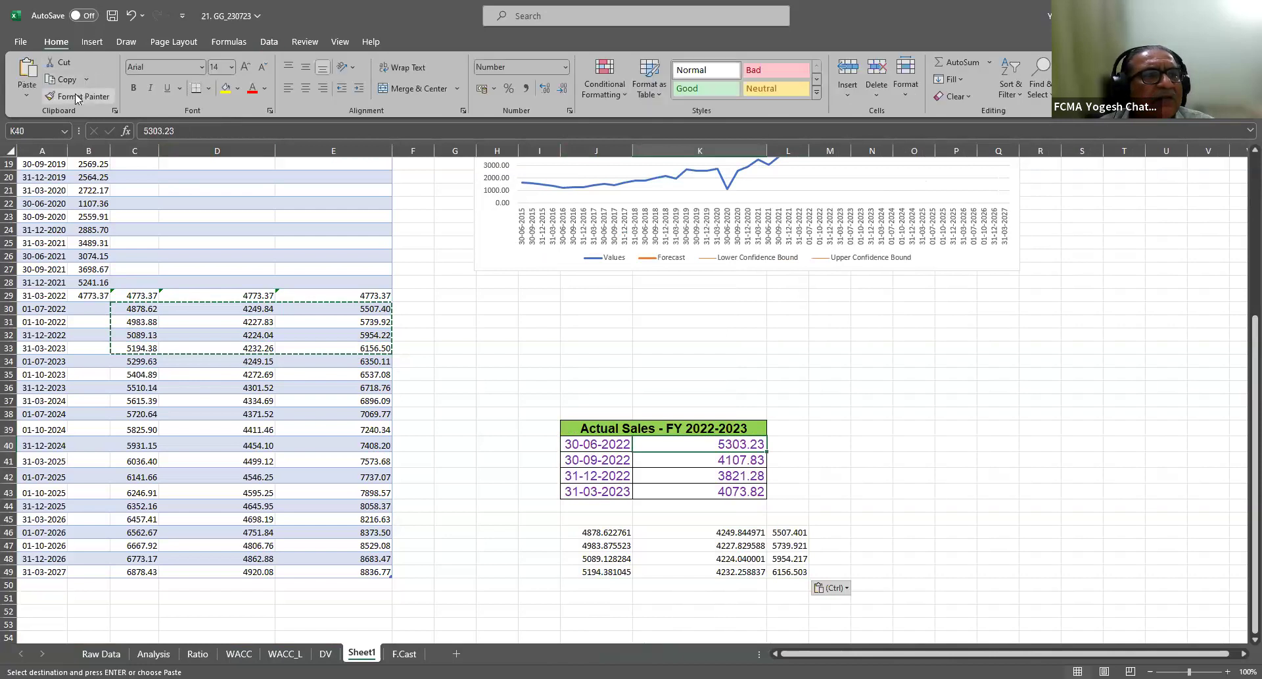
click(78, 96)
mouse_move(625, 535)
mouse_down()
mouse_move(749, 551)
mouse_move(784, 573)
mouse_up()
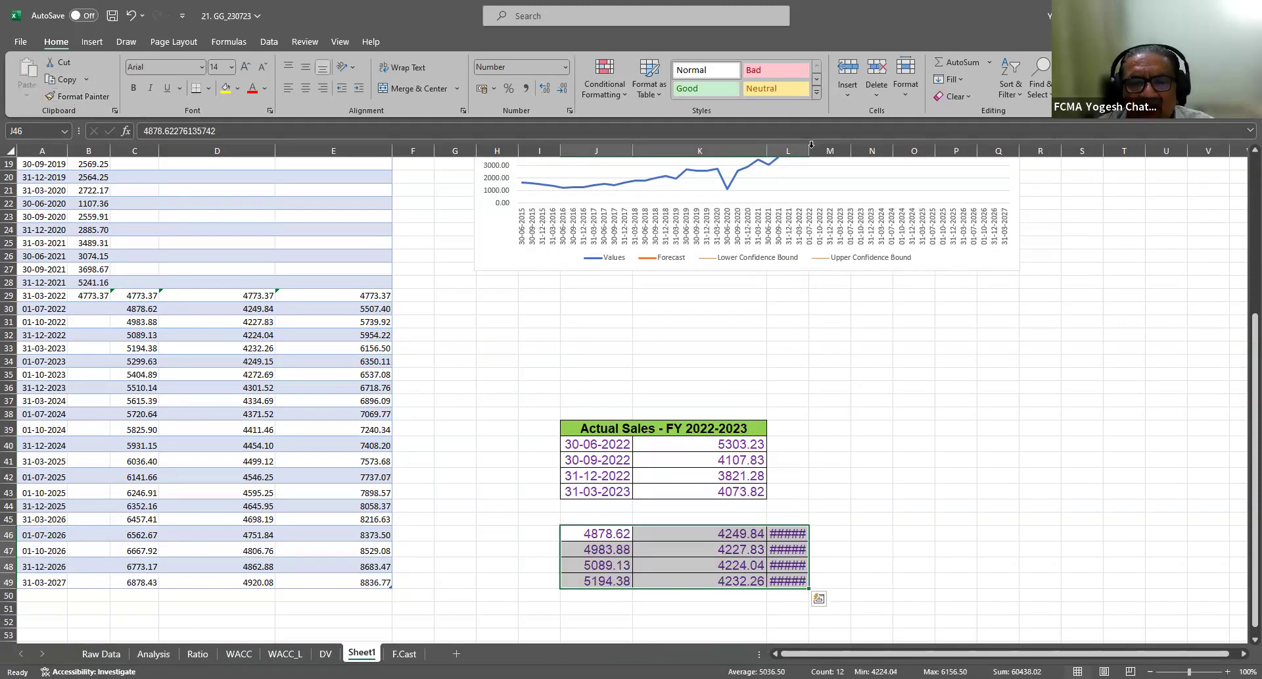
Total the four actual quarterly sales figures in cell K44 with AutoSum
click(706, 510)
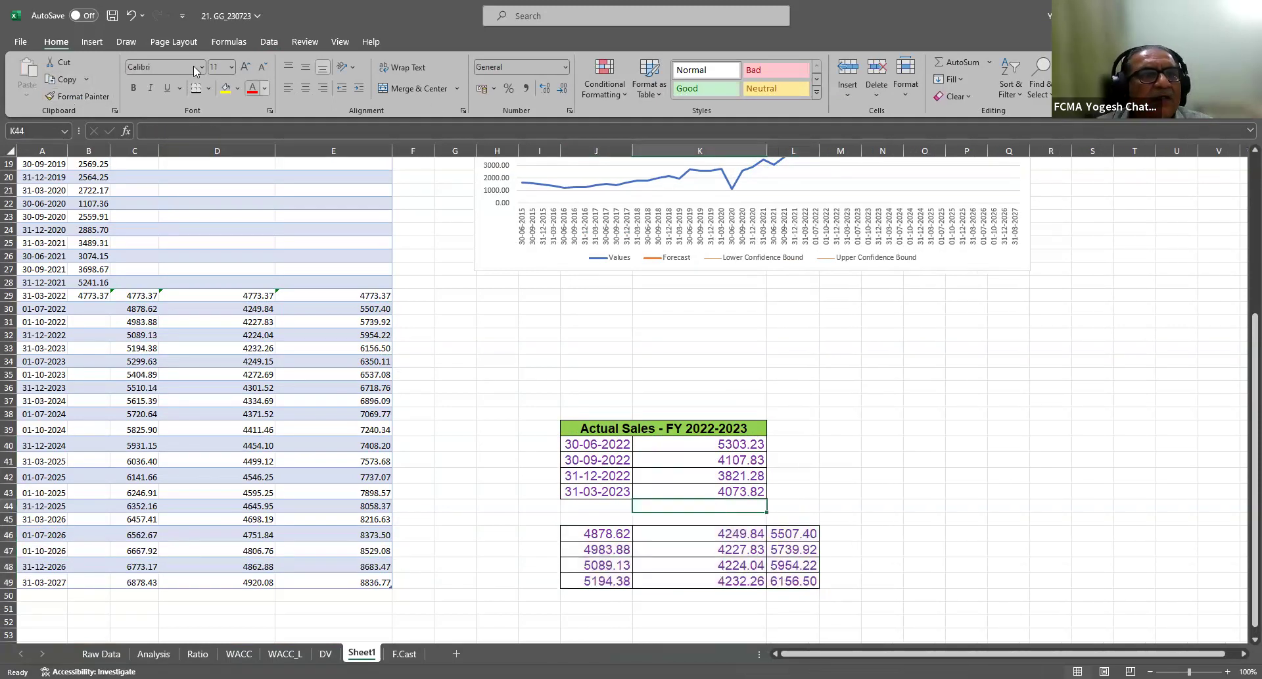
click(951, 61)
click(951, 60)
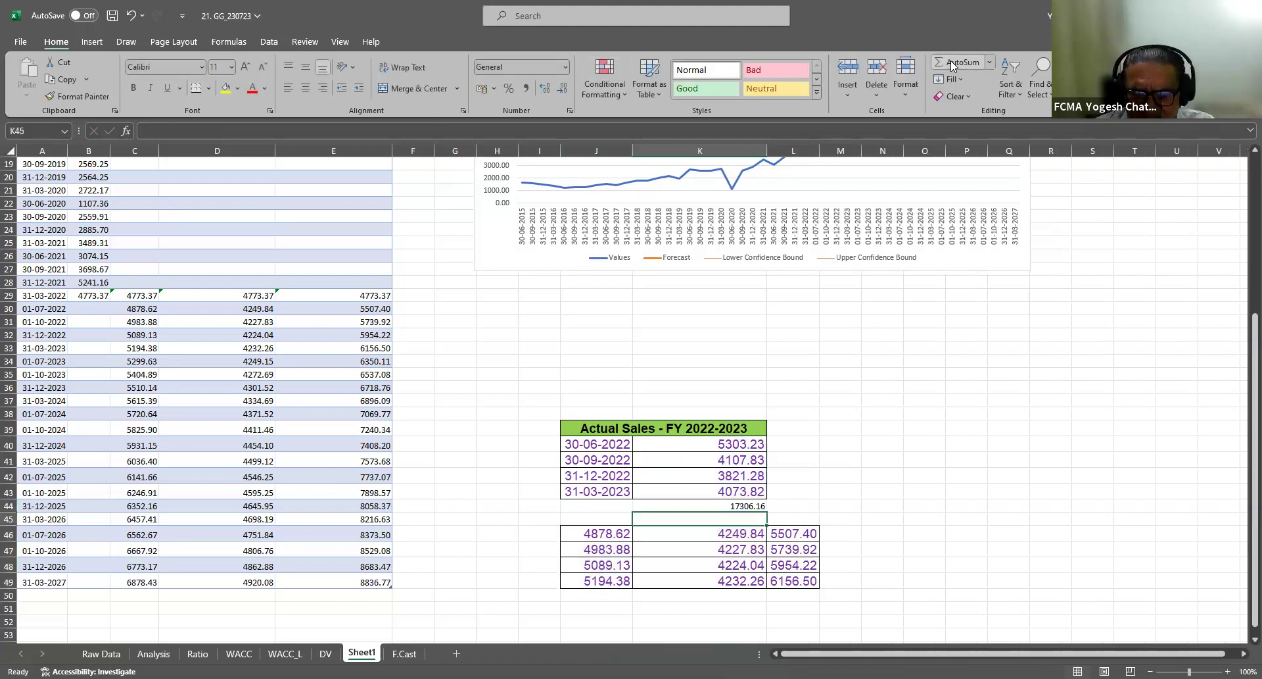
Apply the formatting of K43 to the actual sales total in K44 with Format Painter
click(723, 491)
click(89, 97)
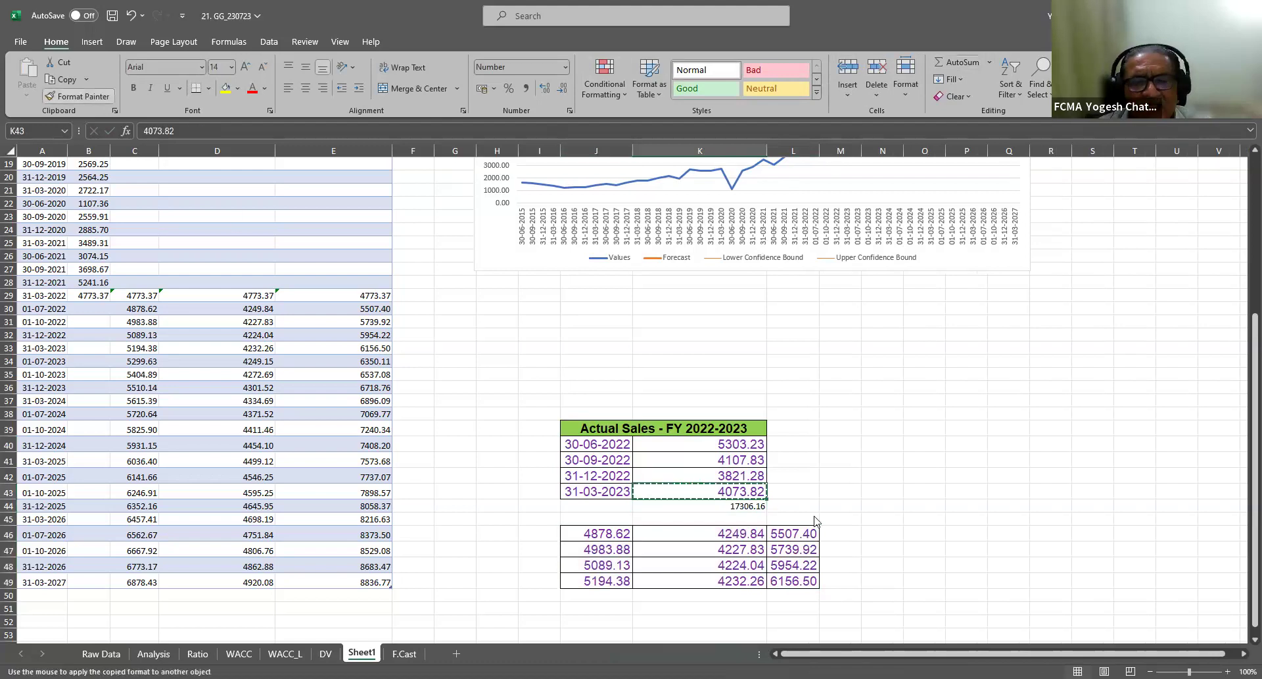
click(724, 506)
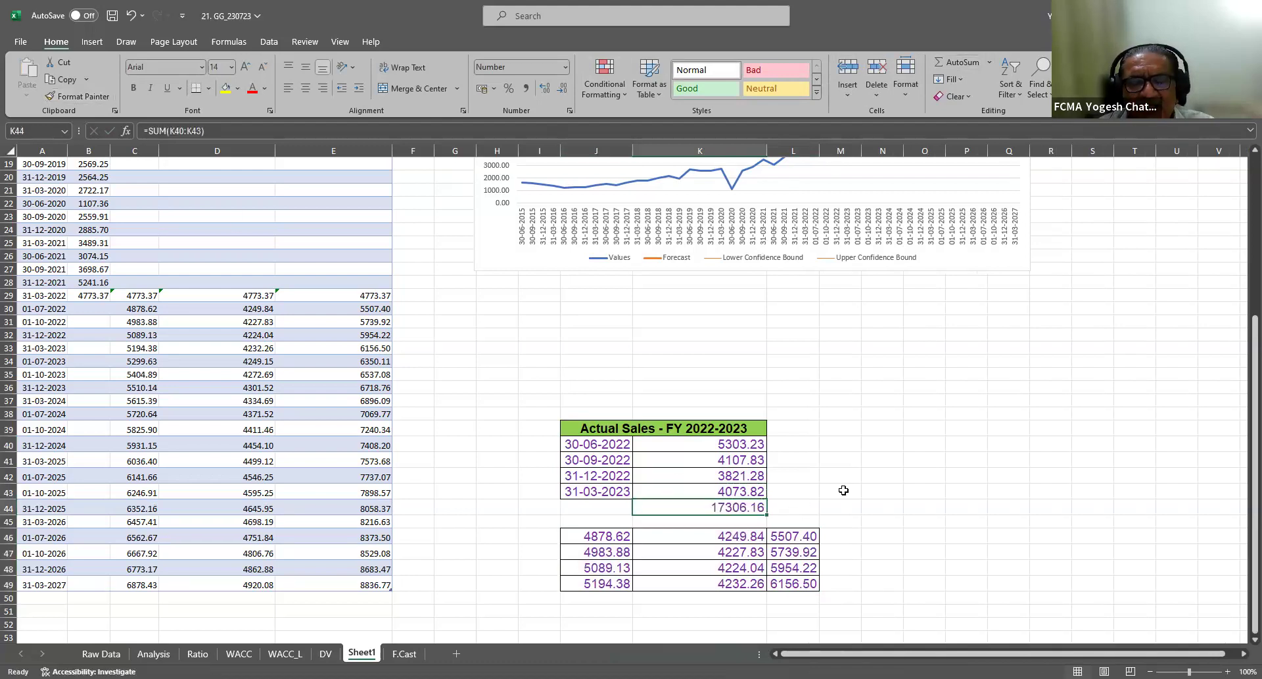
Total the four forecast values J46:J49 in cell J50 with AutoSum
double_click(603, 597)
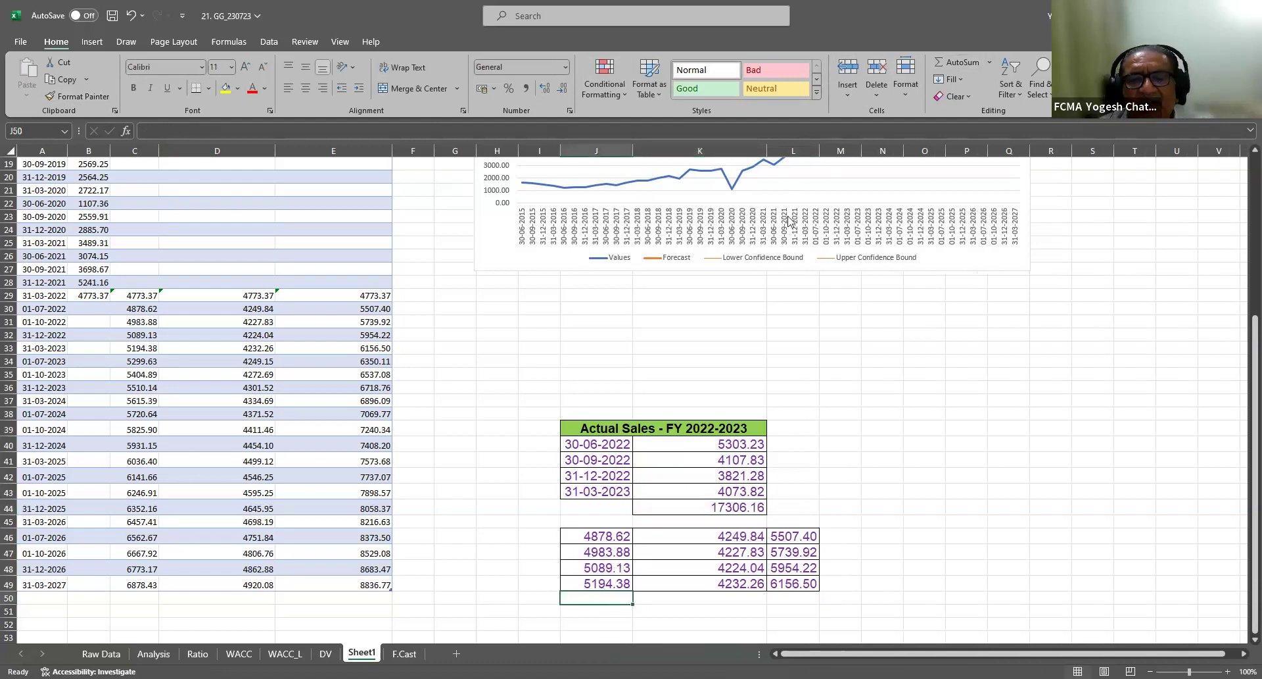
click(949, 64)
key(Return)
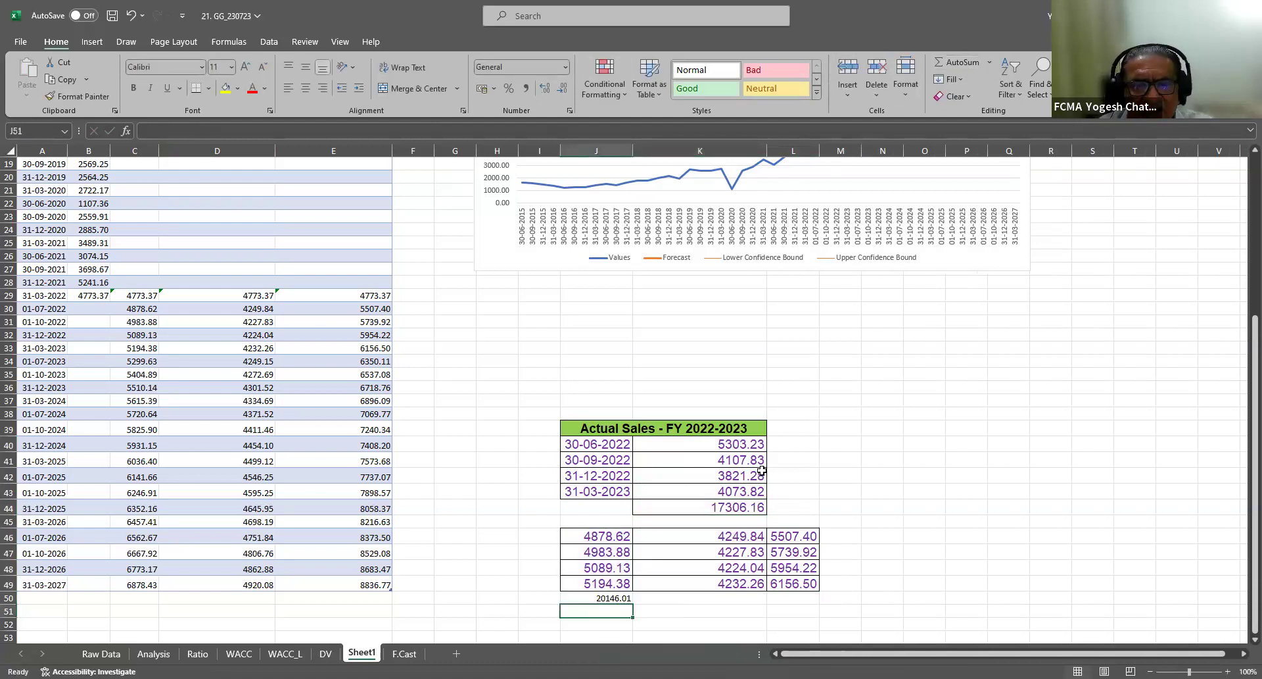
Apply the formatting of K44 to the totals row J50:L50 with Format Painter
click(605, 598)
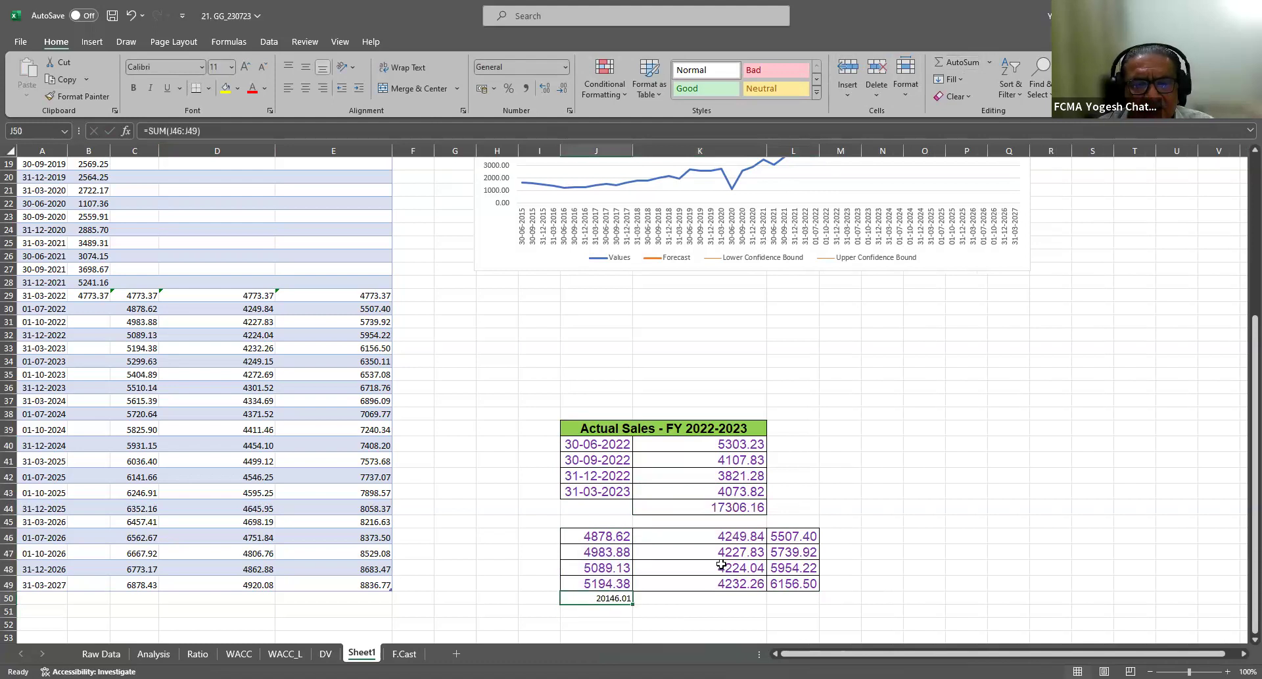
click(737, 508)
click(78, 96)
drag(608, 599, 792, 600)
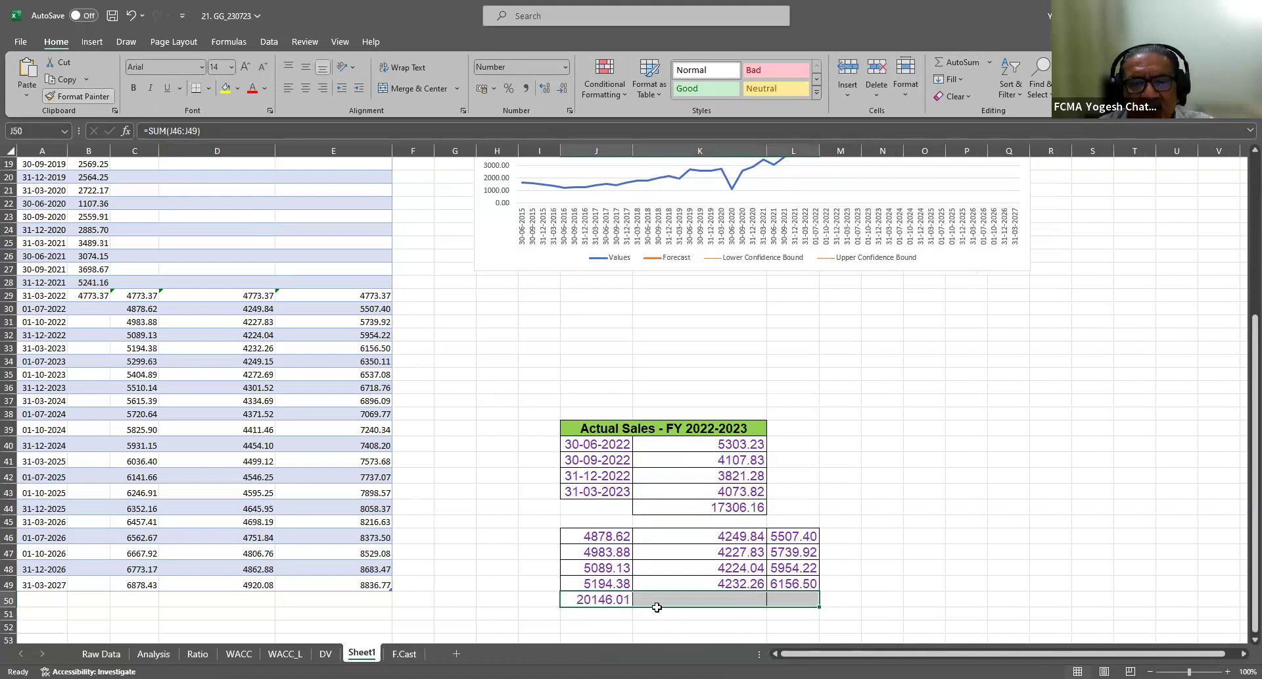
Copy the J50 sum formula into K50:L50 to total both confidence bounds, and widen column L to fit
click(603, 595)
key(ctrl+c)
key(Right)
key(shift+Right)
key(ctrl+v)
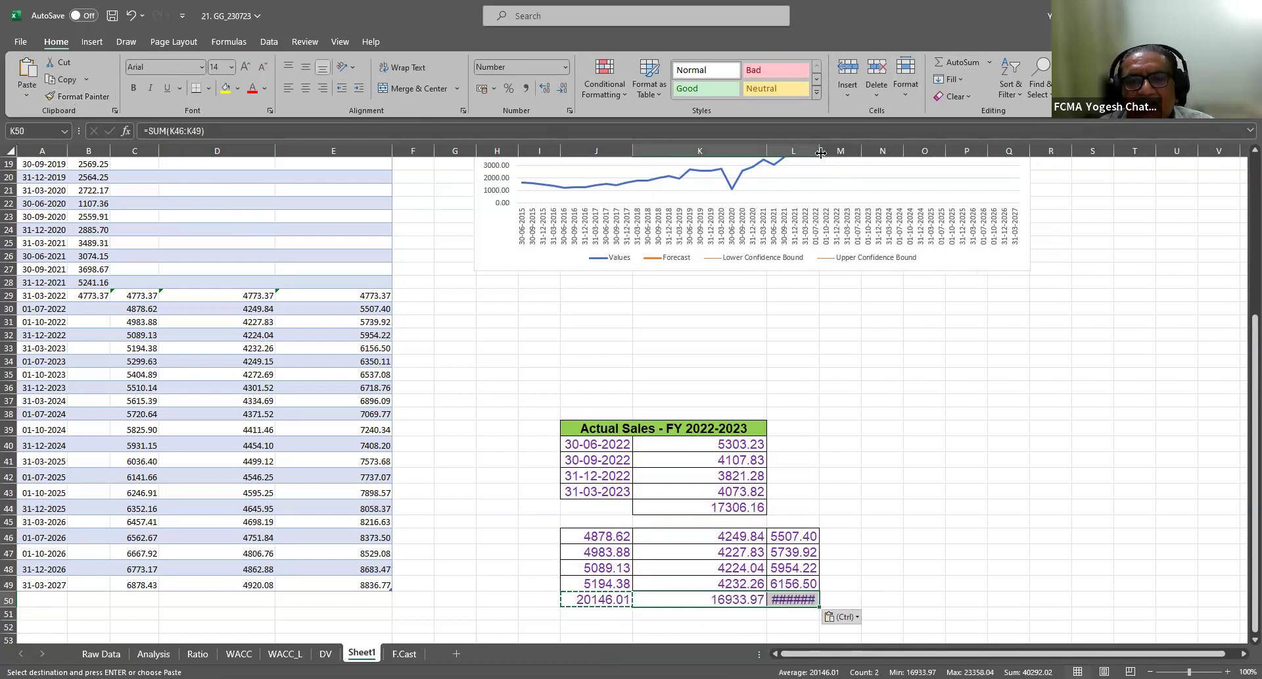
click(761, 605)
click(737, 599)
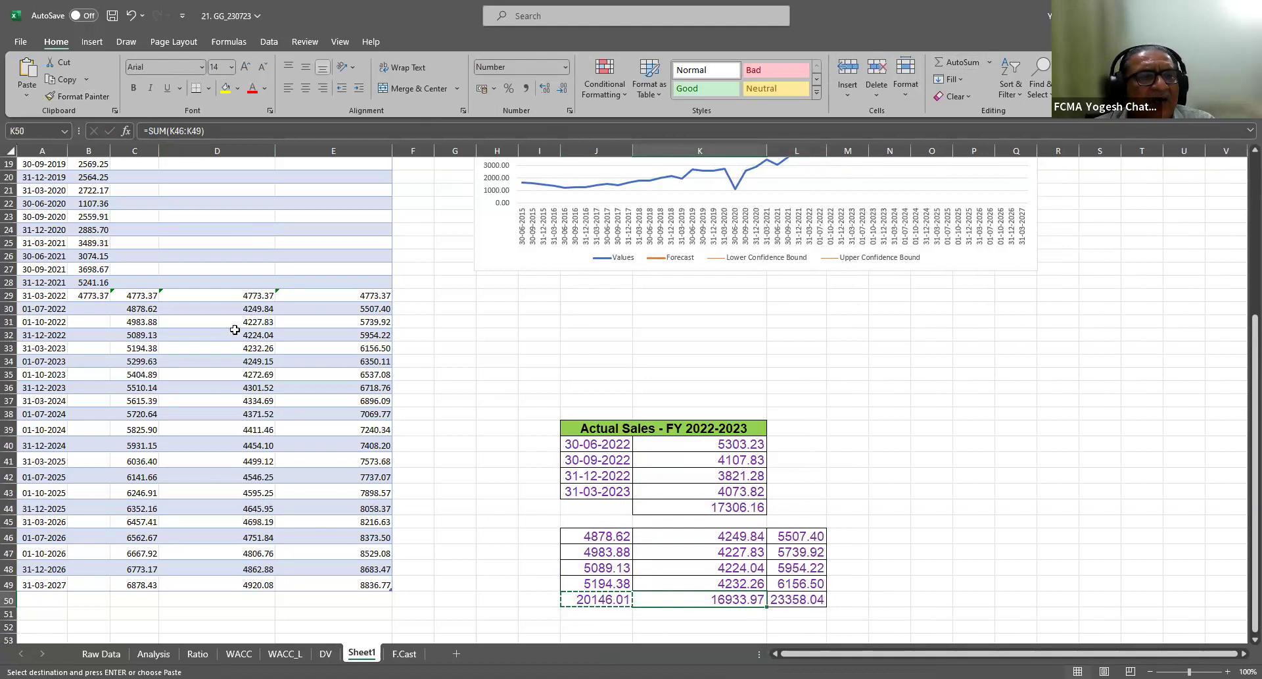
Check the Lower and Upper Confidence Bound headings of the forecast table to identify the totalled columns
scroll(273, 338, up, 6)
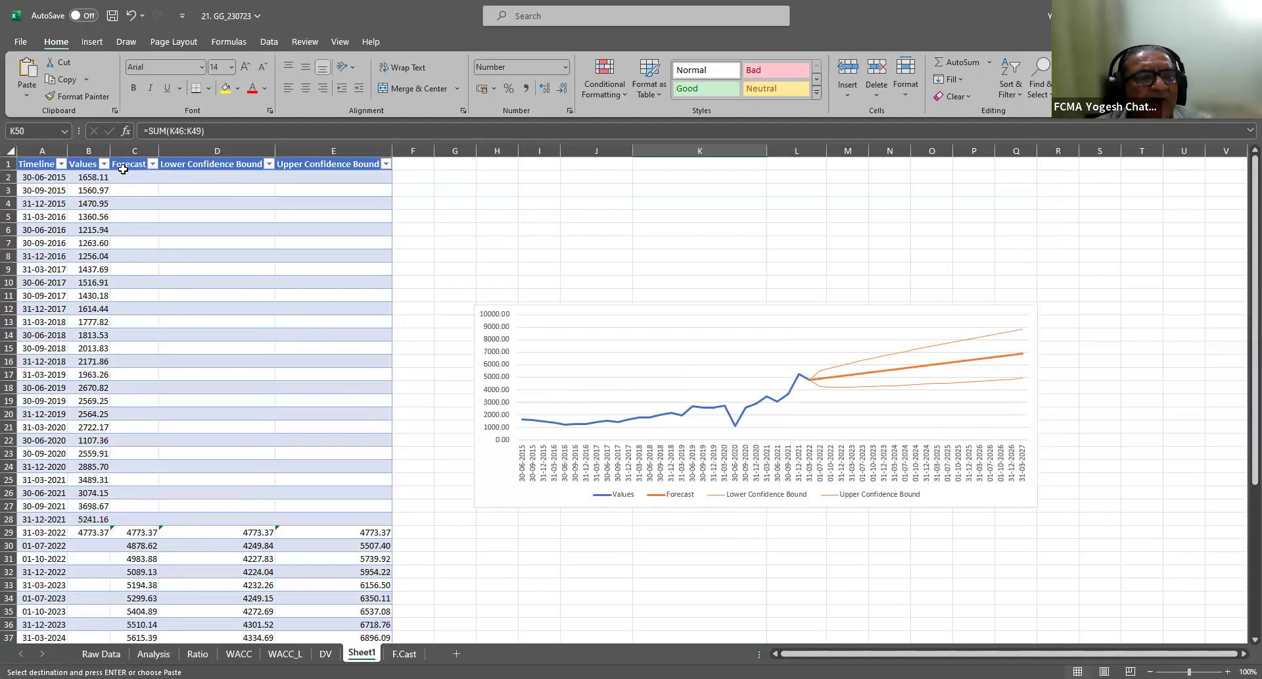
click(195, 169)
click(315, 168)
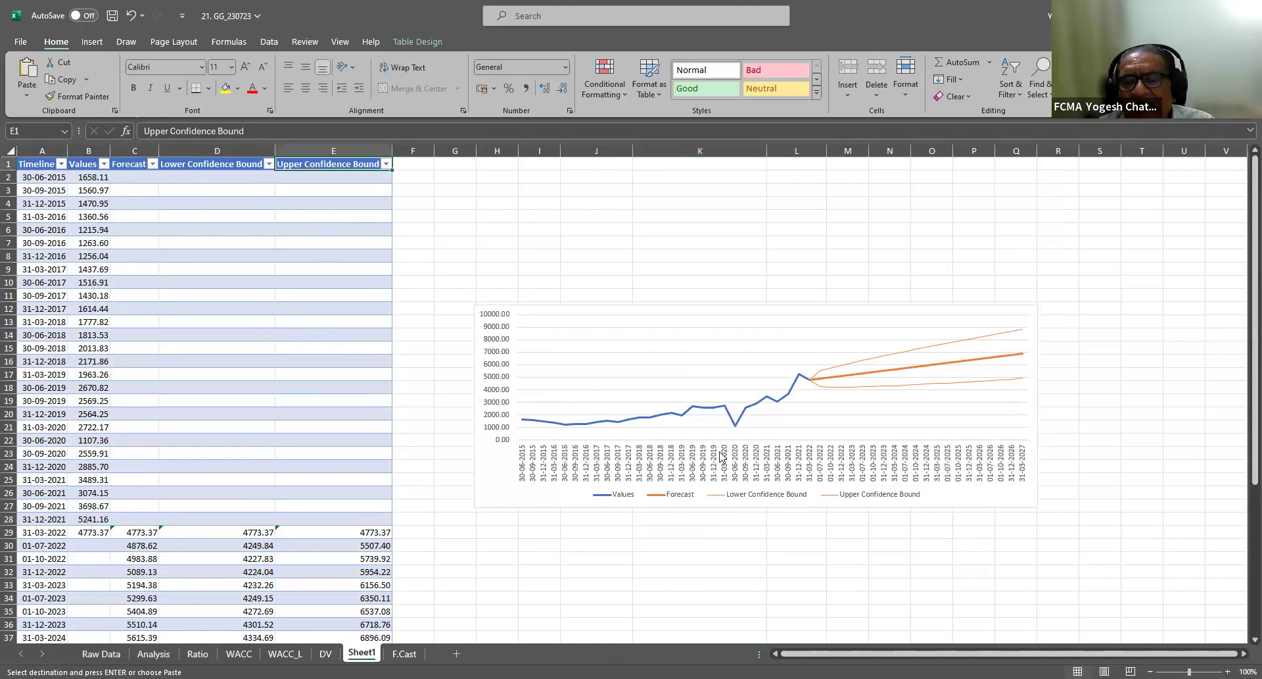
scroll(722, 455, down, 7)
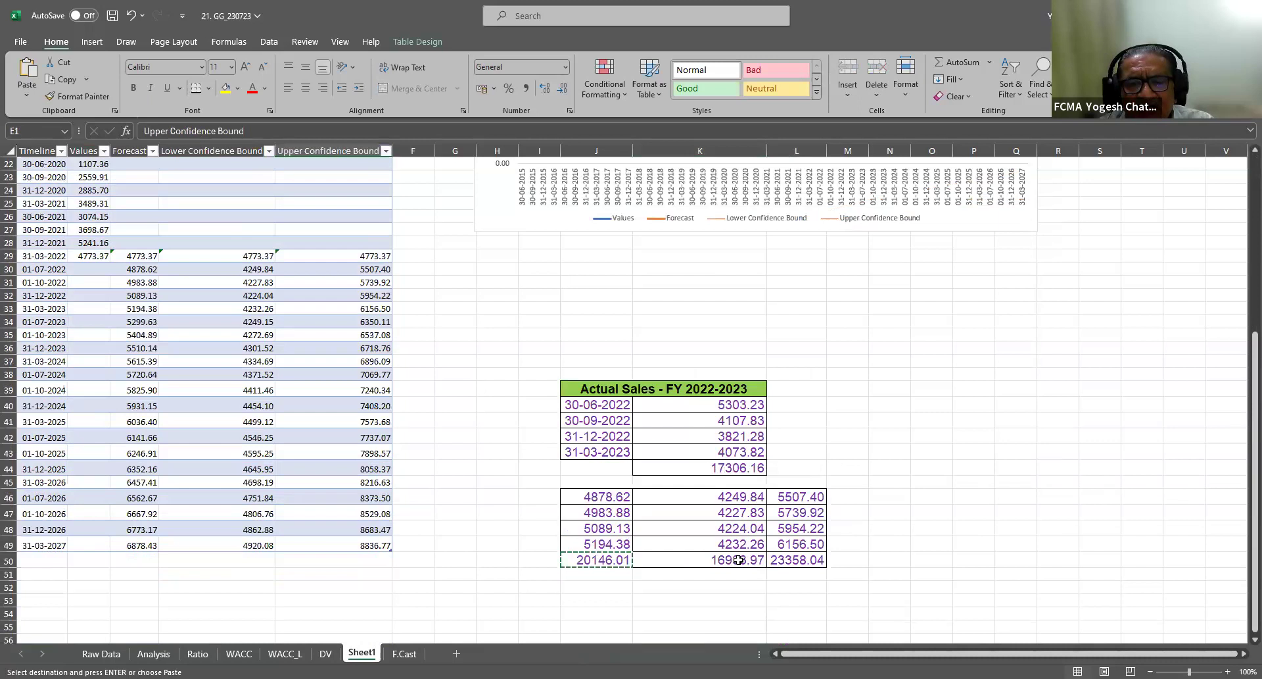
Bold the forecast and confidence bound totals in J50:L50 and the actual sales total in K44
click(738, 559)
drag(598, 560, 781, 561)
key(Return)
key(ctrl+b)
click(712, 560)
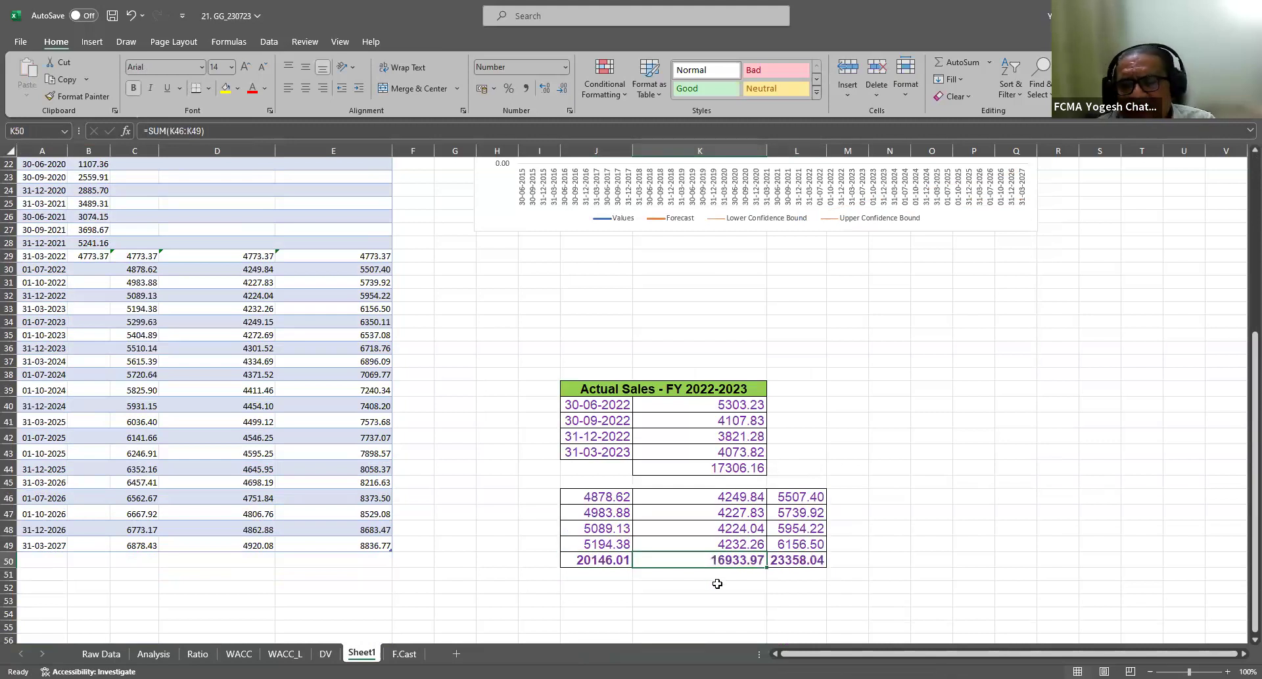
click(782, 562)
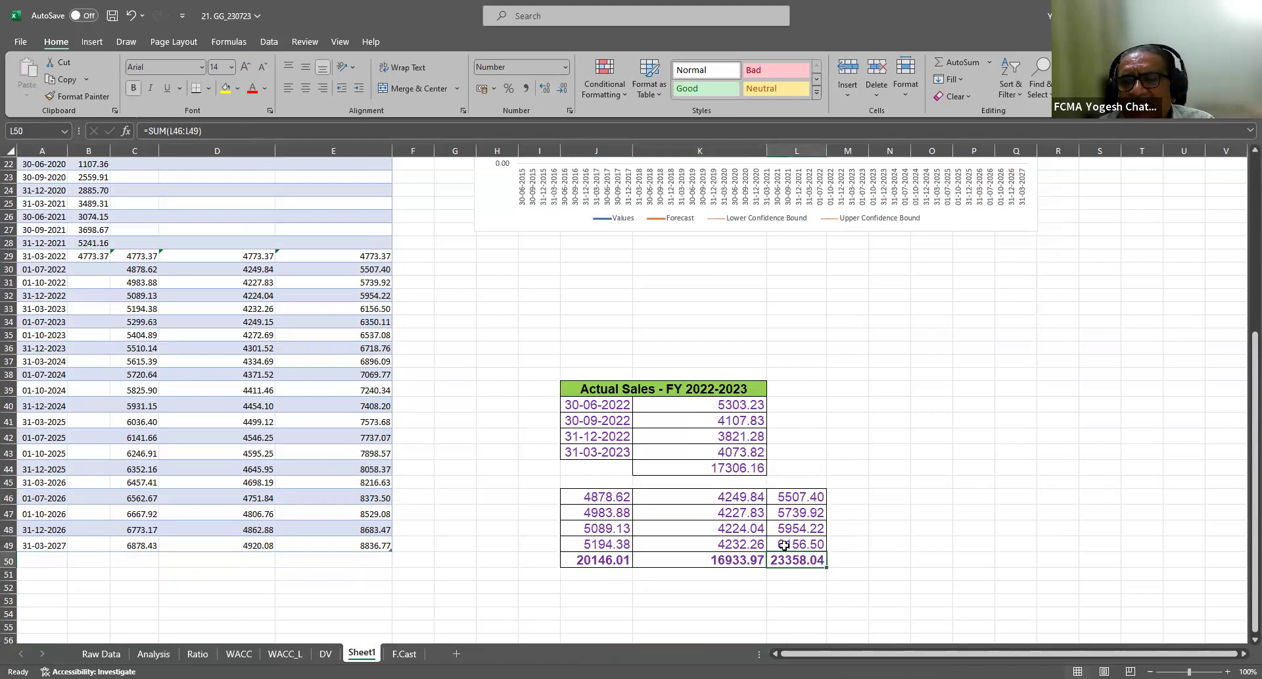
click(700, 556)
click(723, 466)
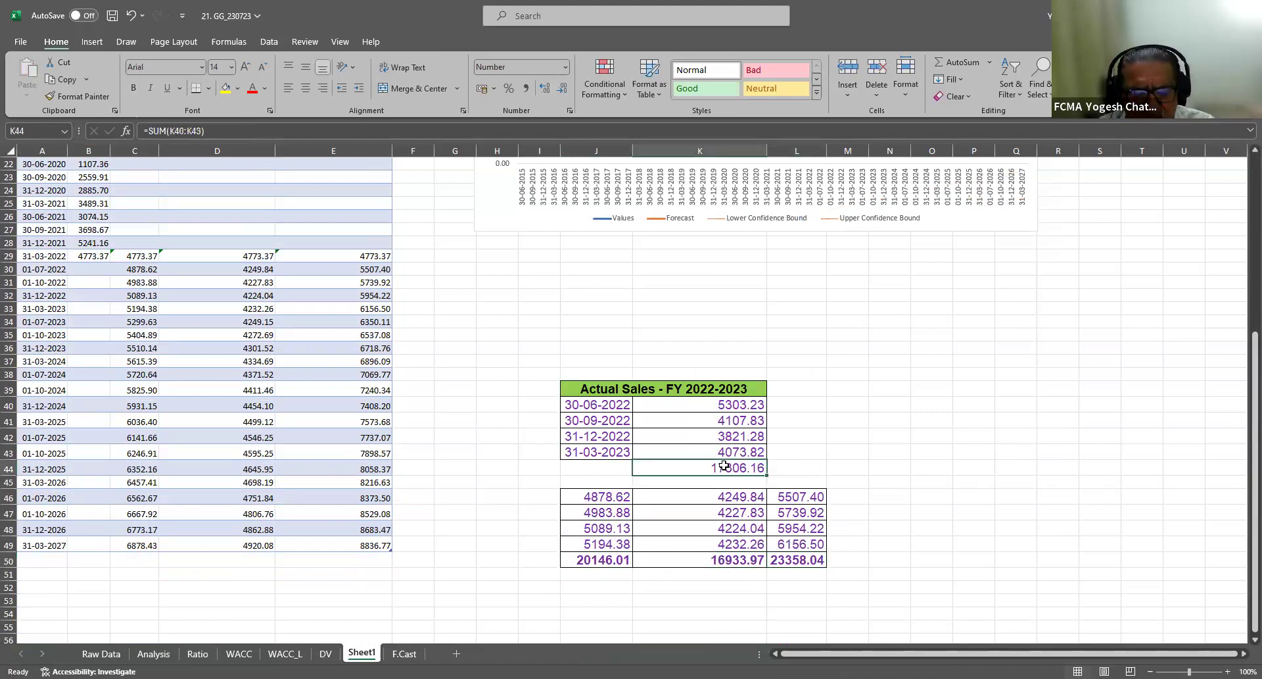
key(ctrl+b)
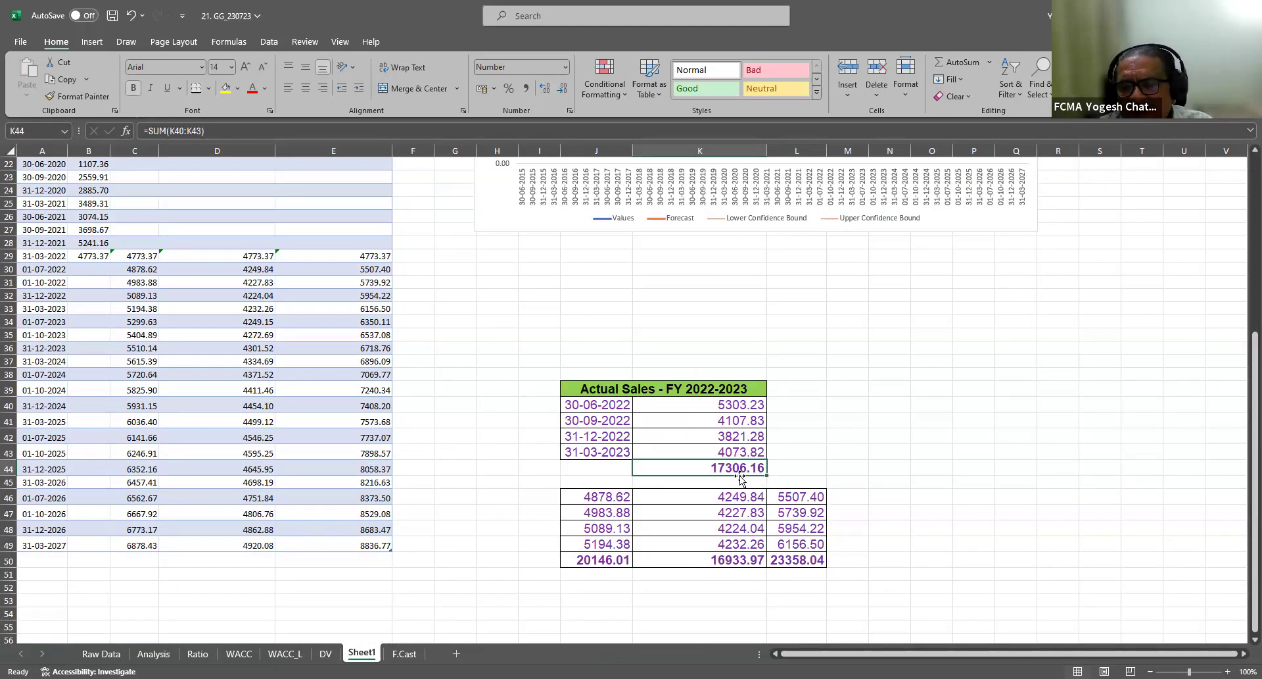
click(735, 560)
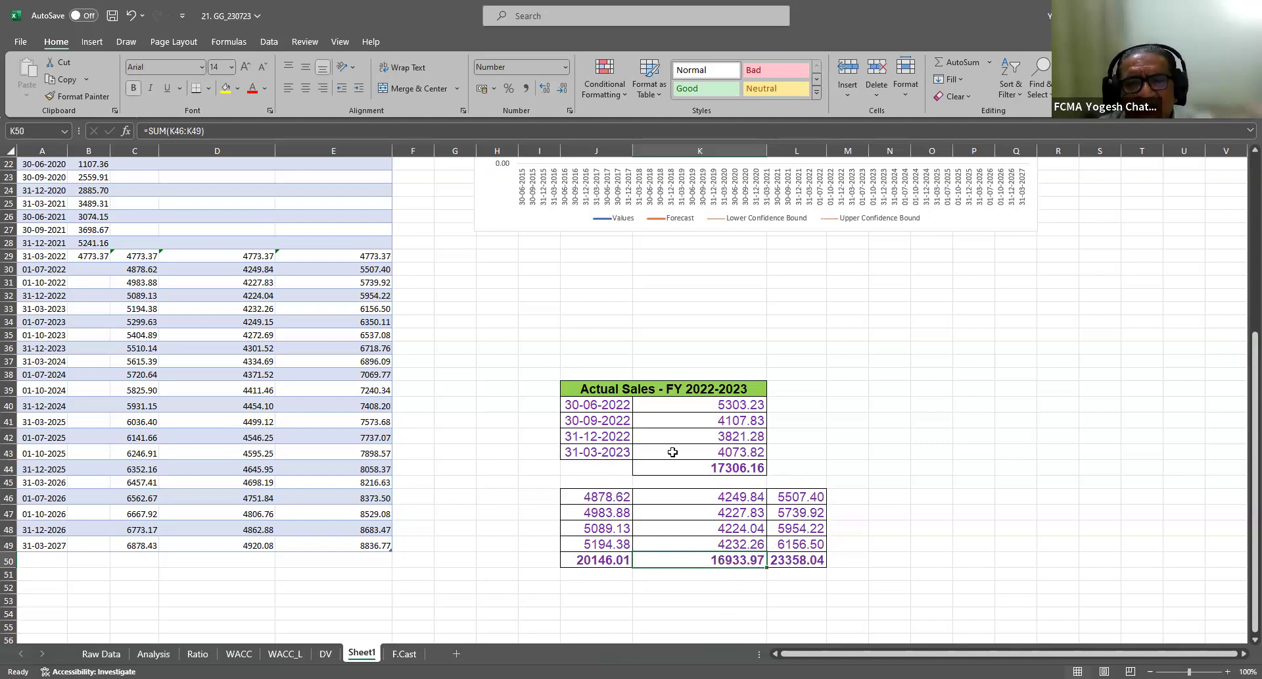
scroll(773, 378, up, 4)
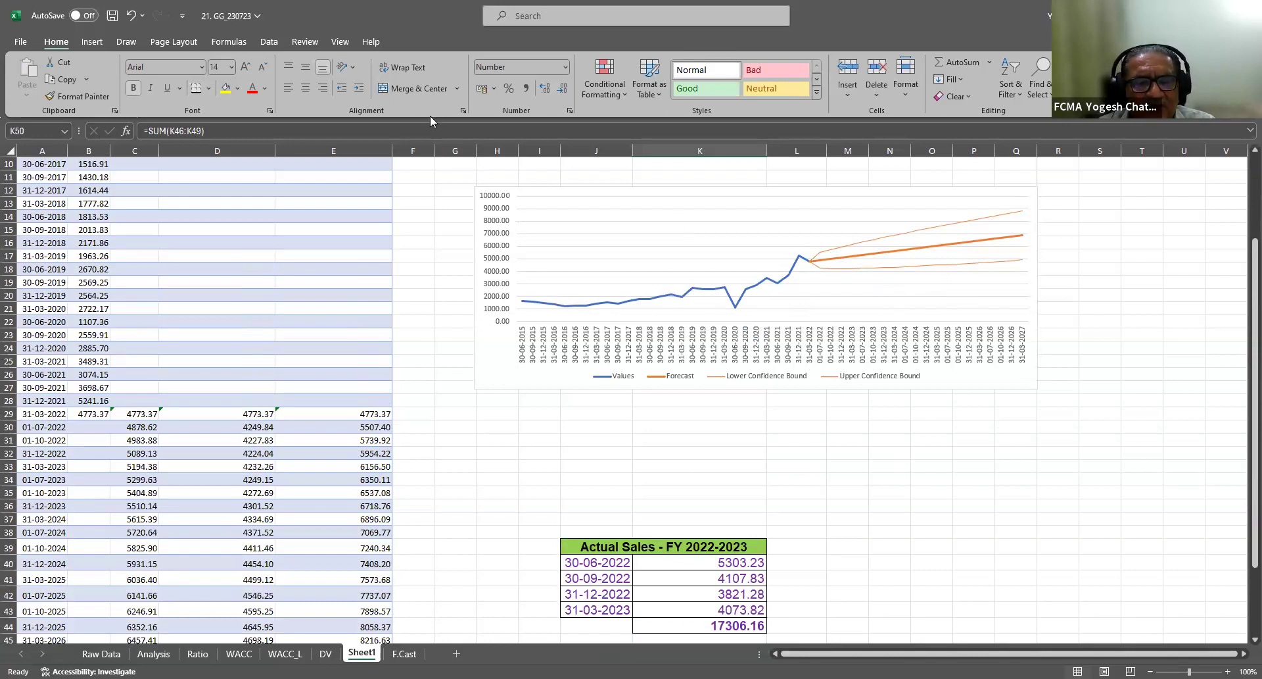
scroll(238, 311, up, 3)
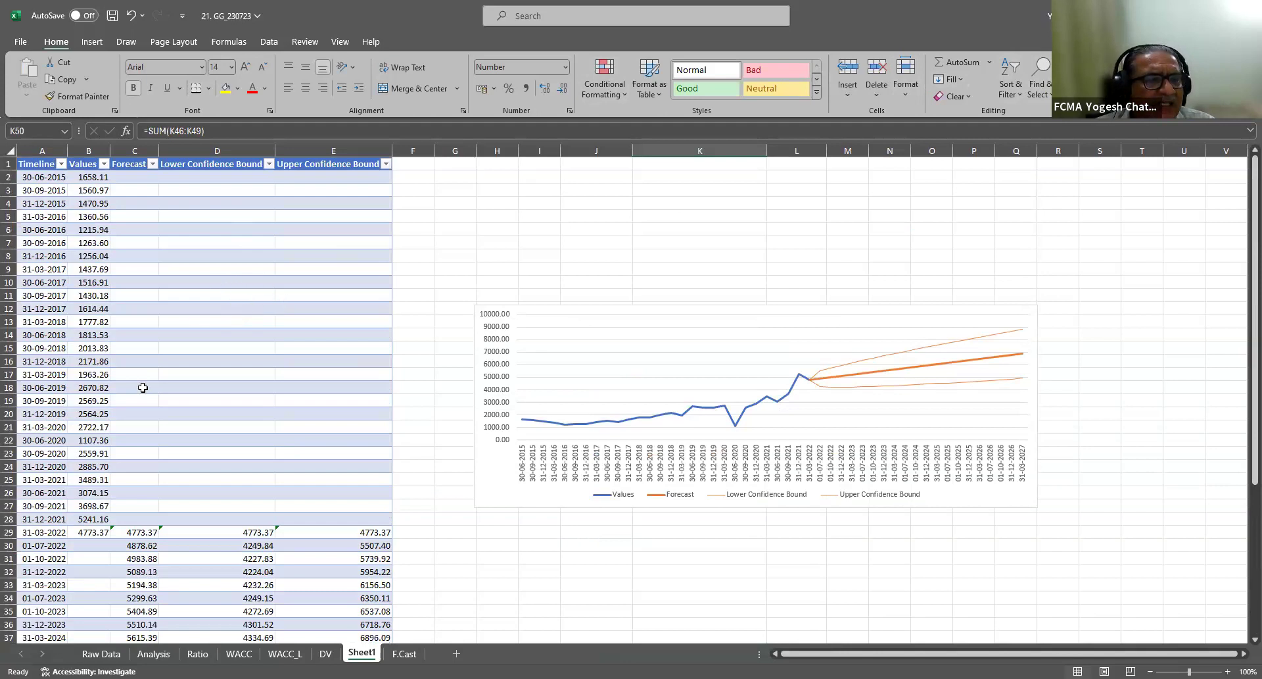
scroll(141, 388, down, 4)
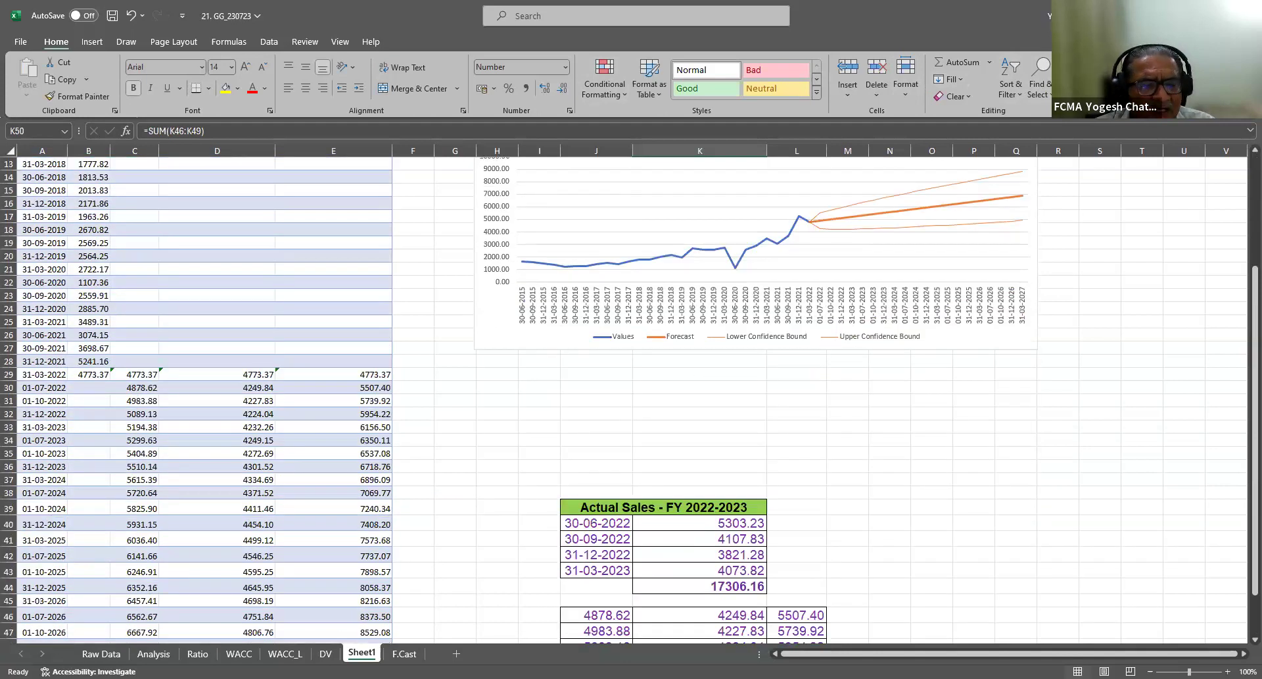
On the F.Cast sheet, clear the existing linear forecast values in B31:B50
click(404, 654)
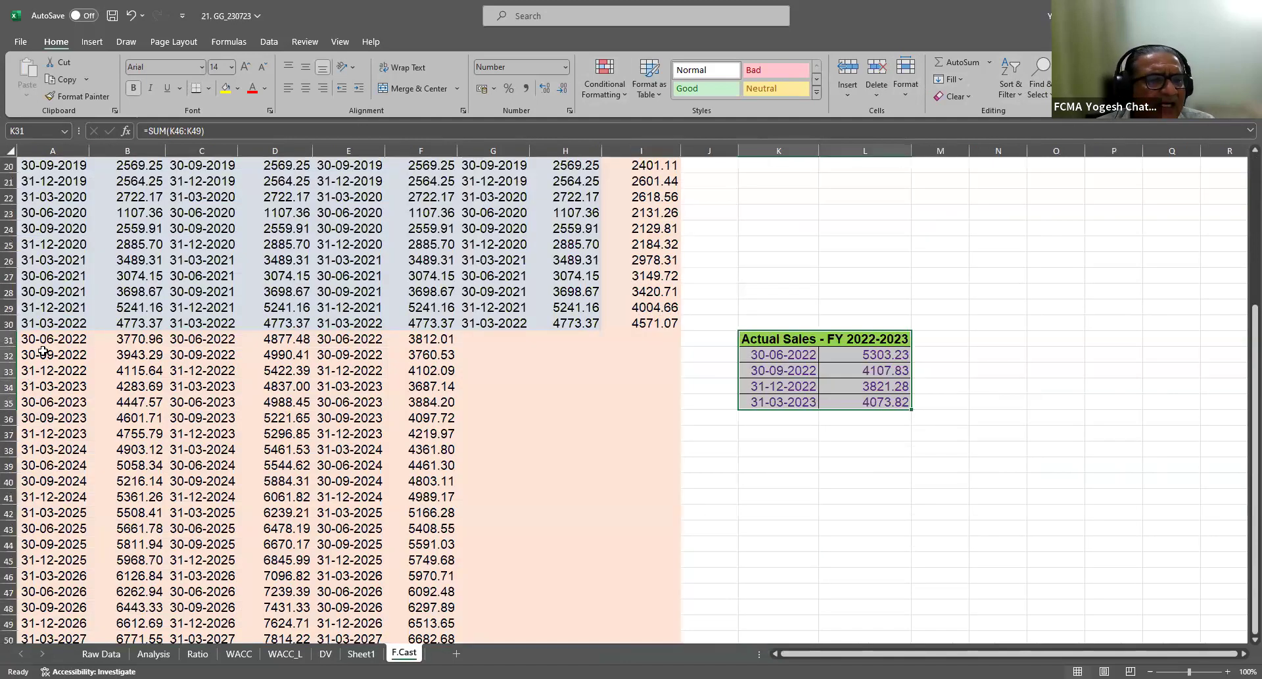
drag(144, 341, 146, 387)
drag(152, 554, 163, 512)
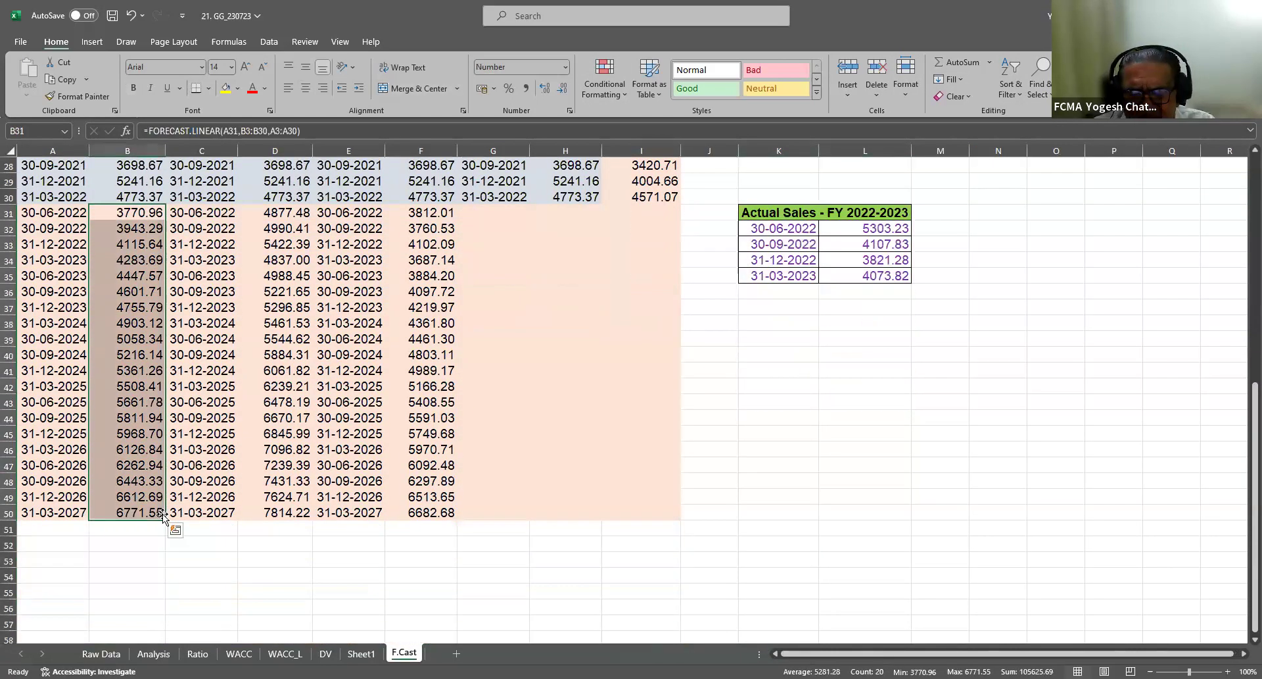
key(Delete)
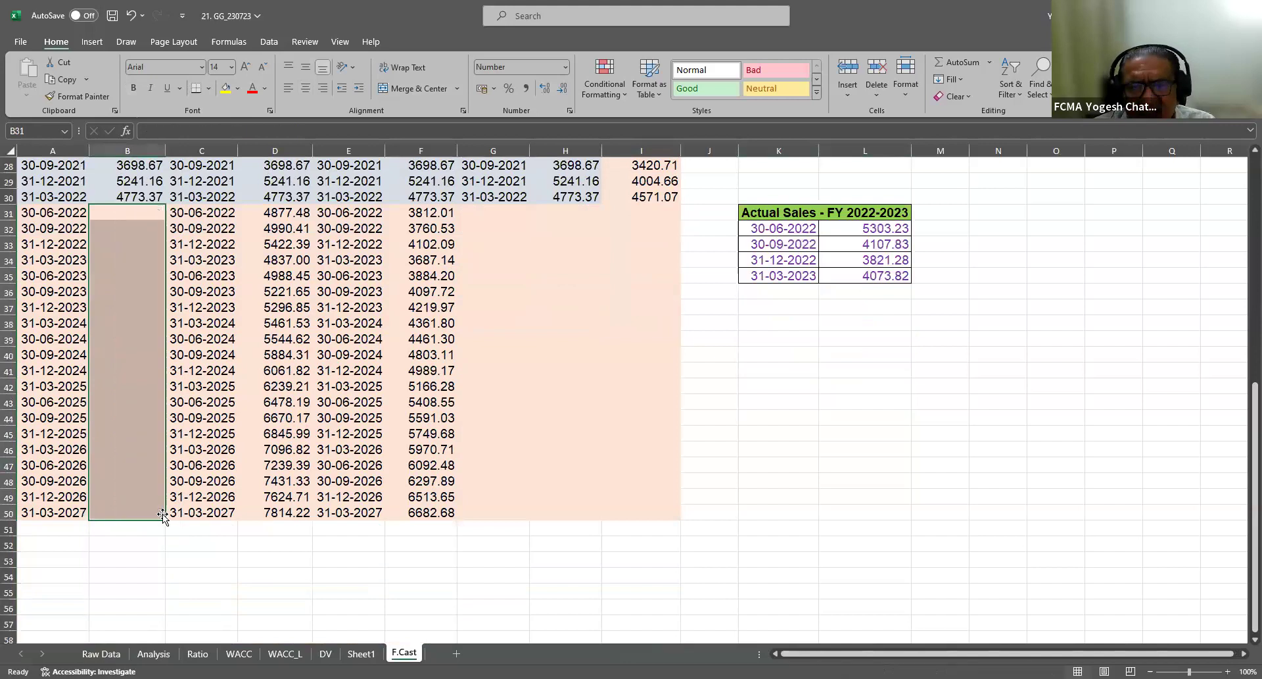
click(124, 221)
click(127, 216)
text(=)
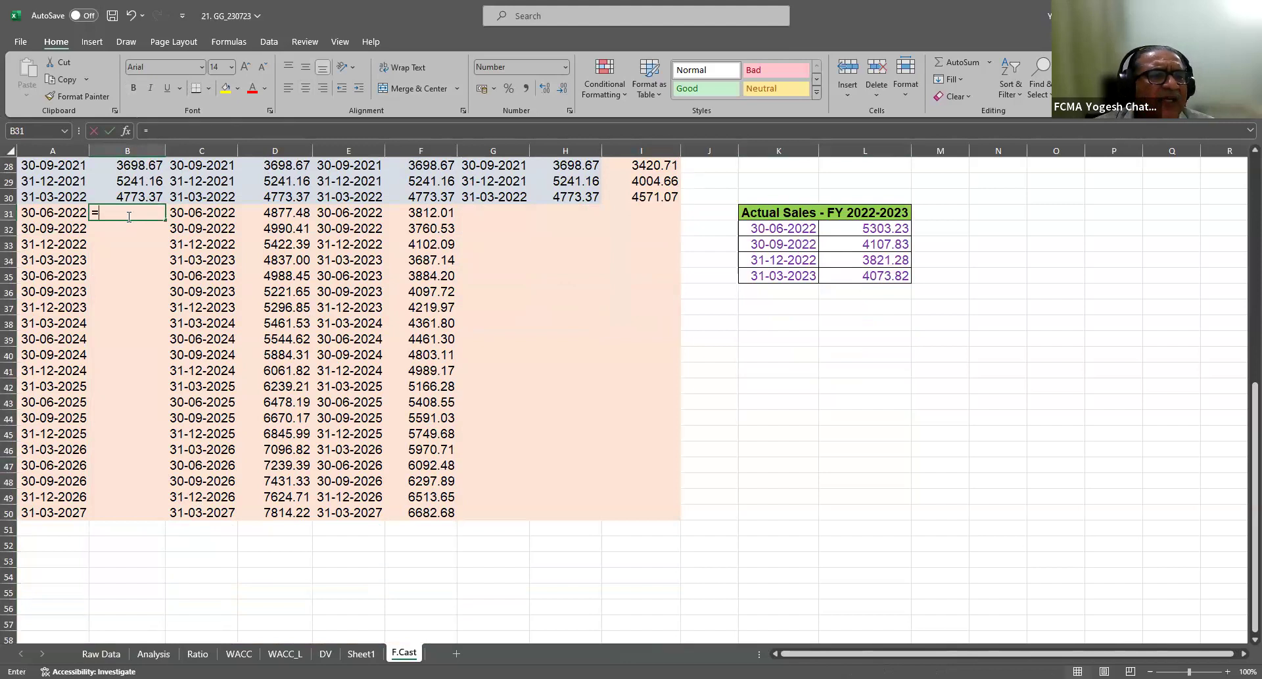
text(forecast)
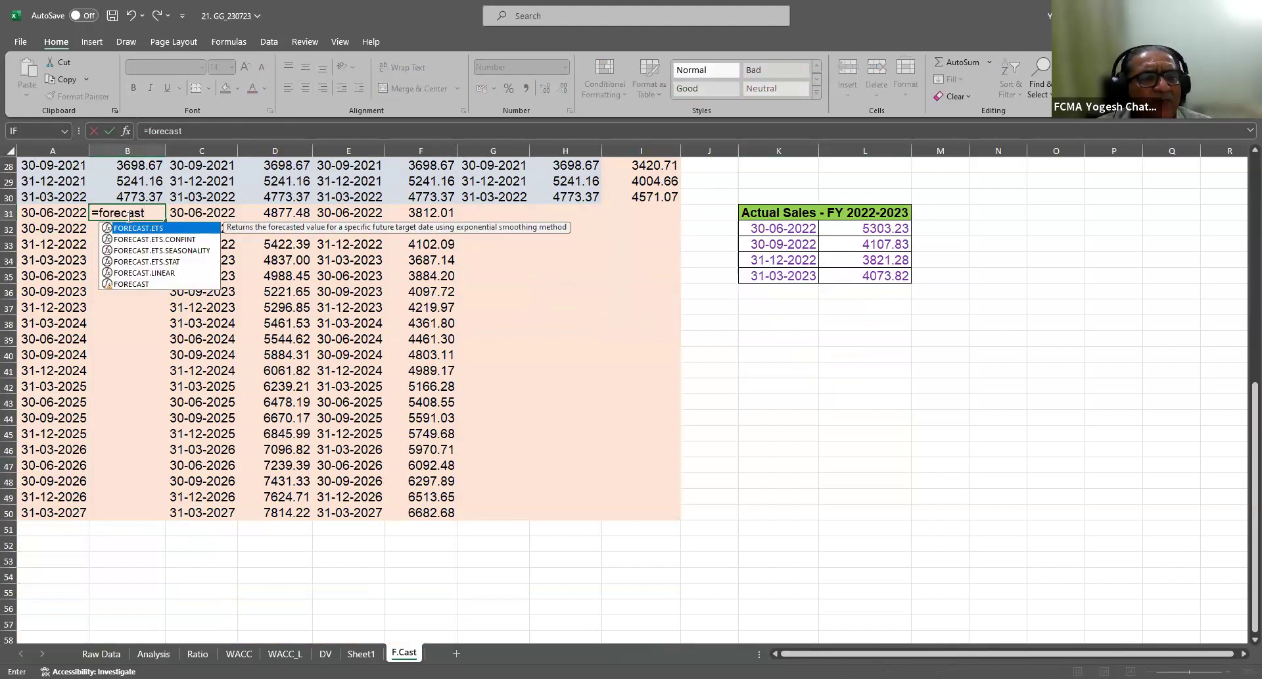
click(178, 273)
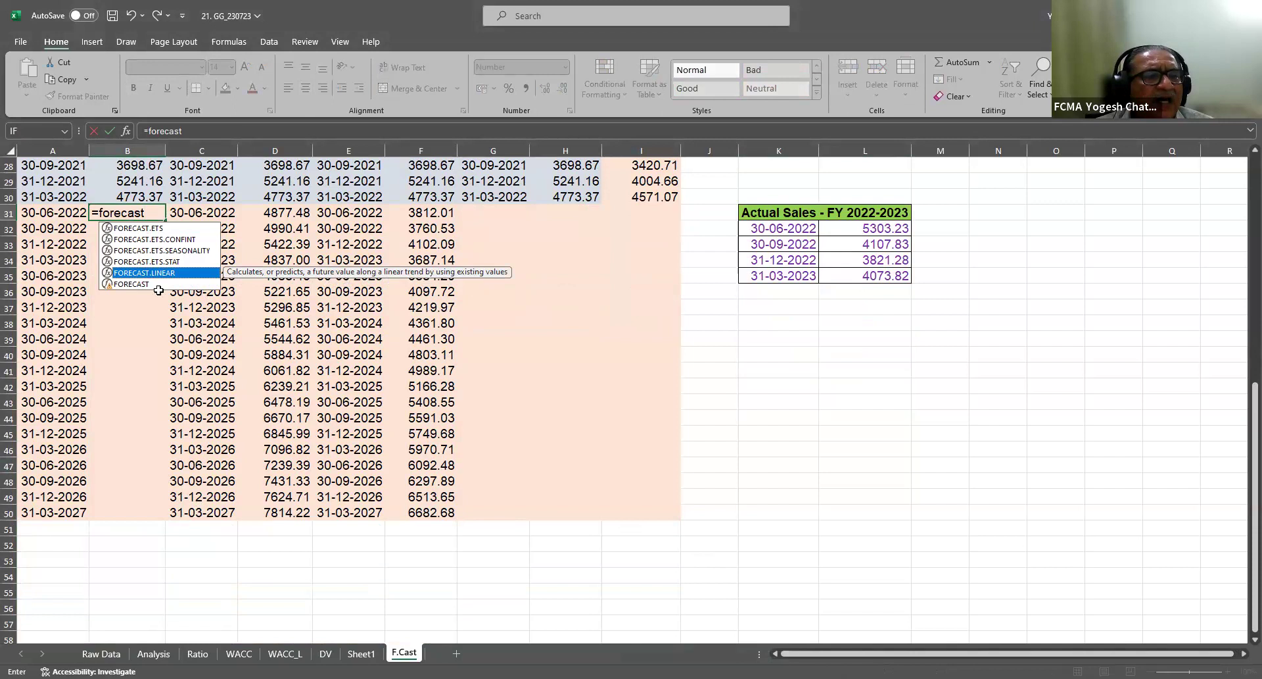
key(Escape)
key(Escape)
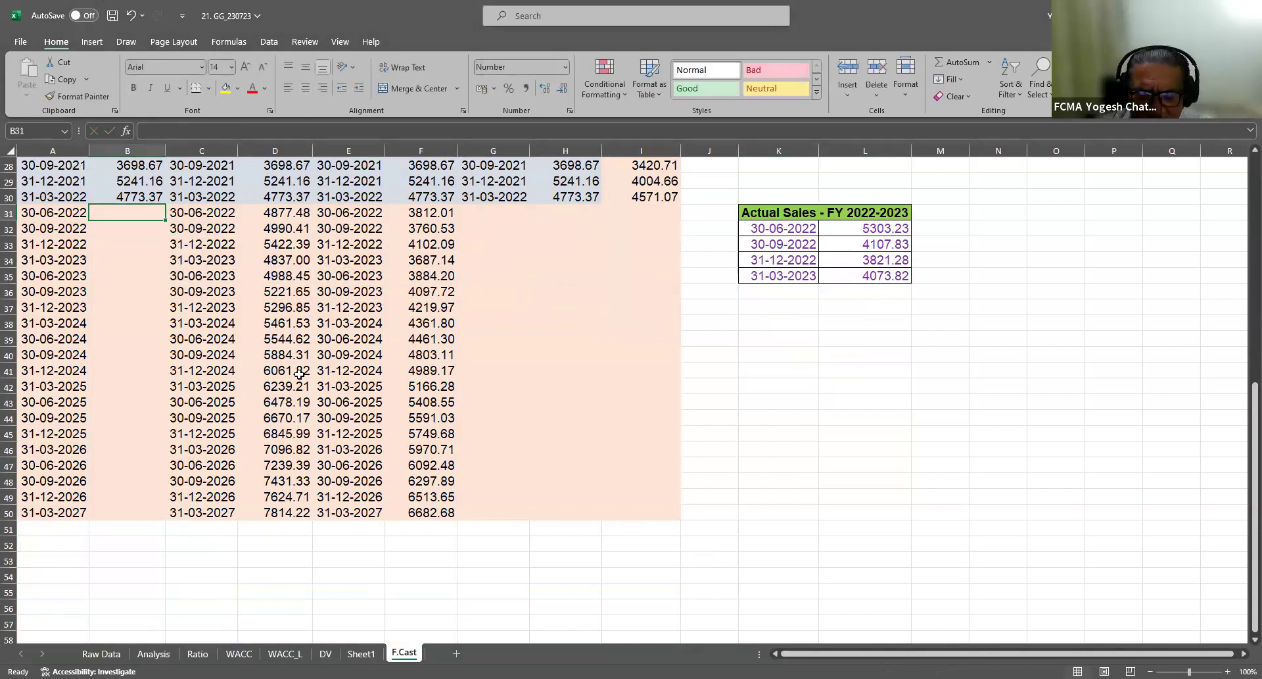
Enter =FORECAST.LINEAR(A31,B3:B30,A3:A30) in B31 to forecast the 30-06-2022 revenue
text(=)
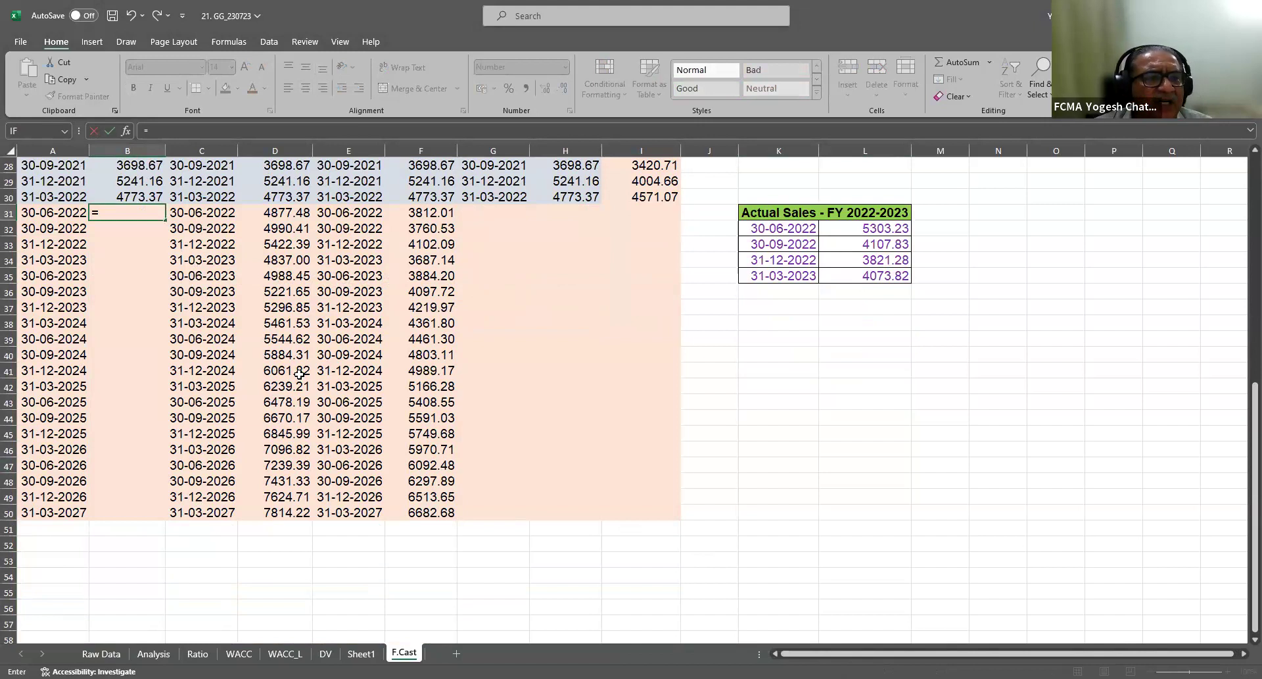
text(()
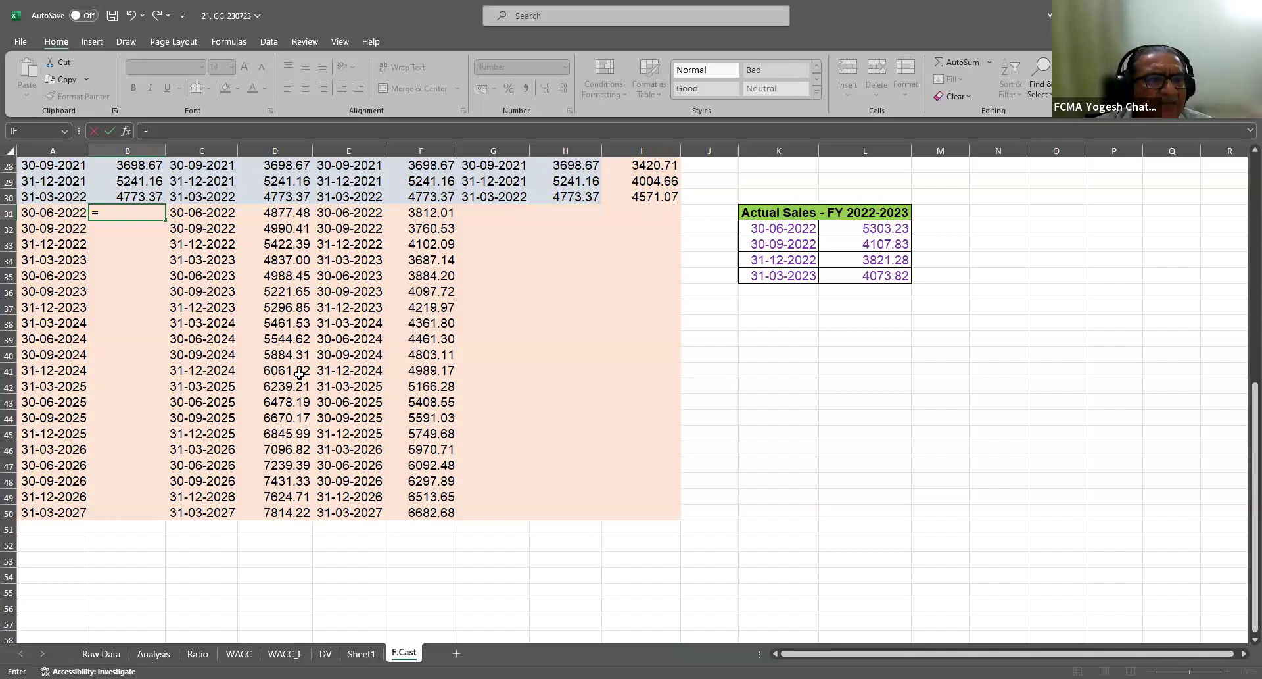
text(forec)
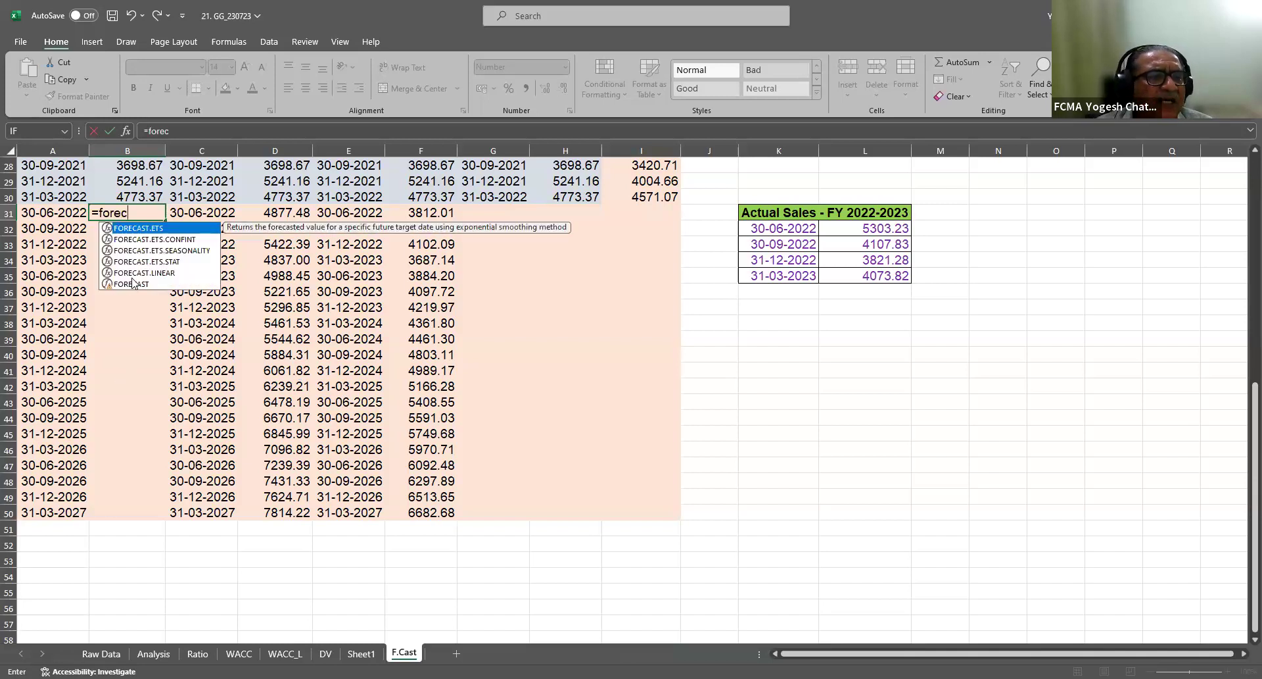
double_click(135, 274)
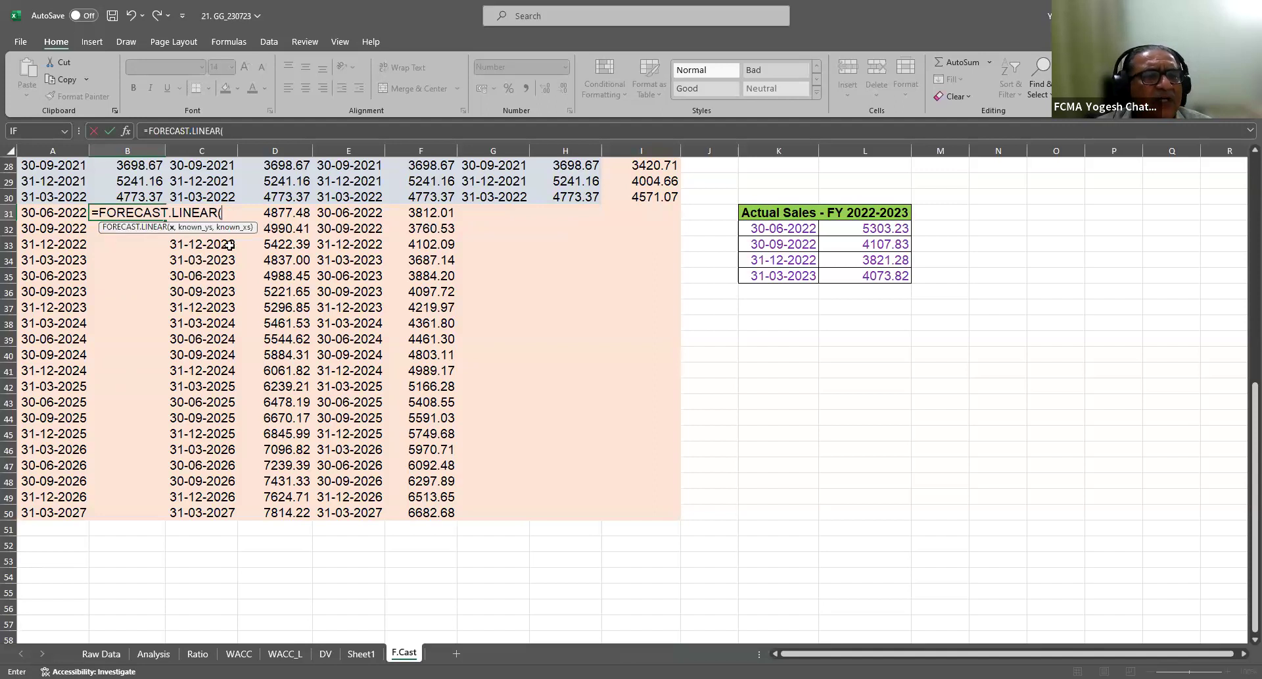
click(60, 214)
text(,)
scroll(79, 210, up, 7)
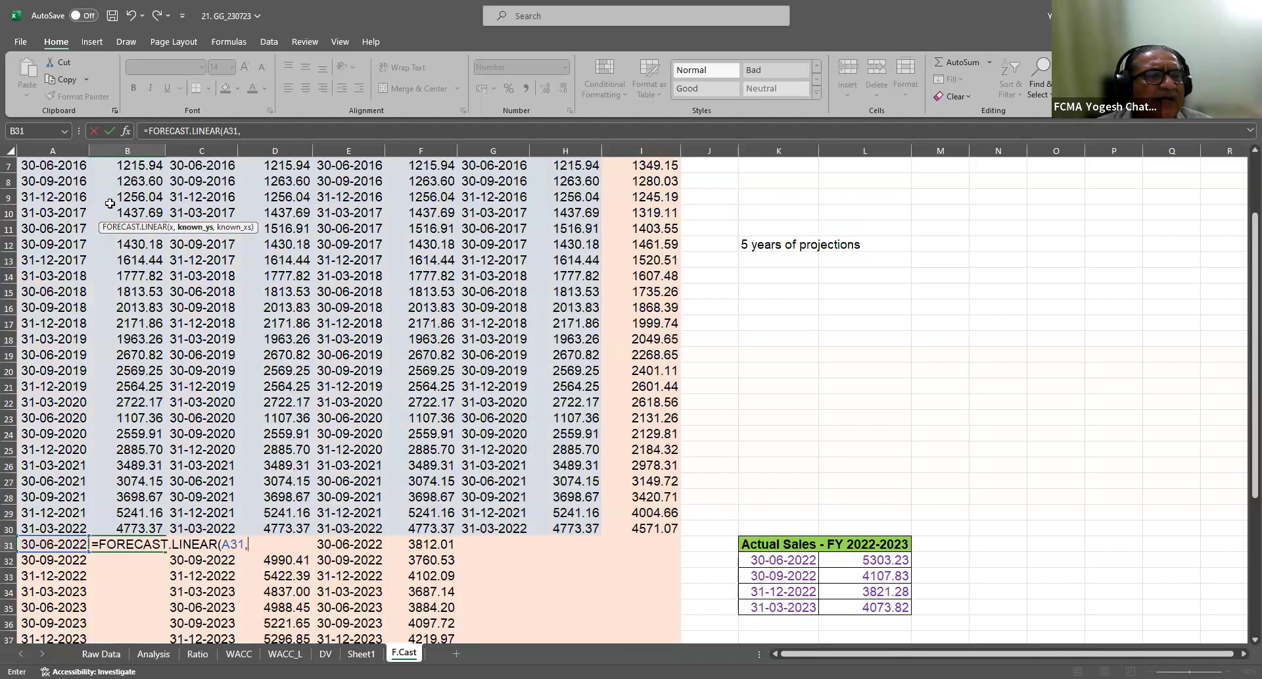
scroll(122, 202, up, 2)
click(122, 197)
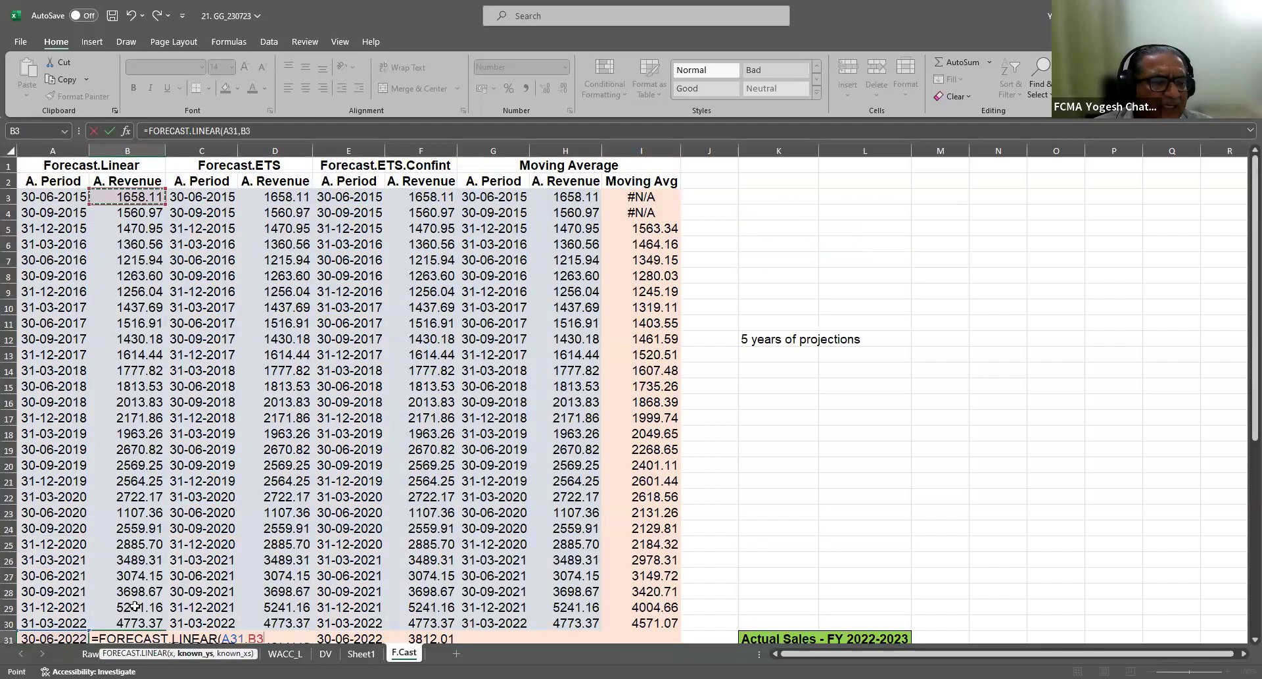
key(ctrl+shift+Down)
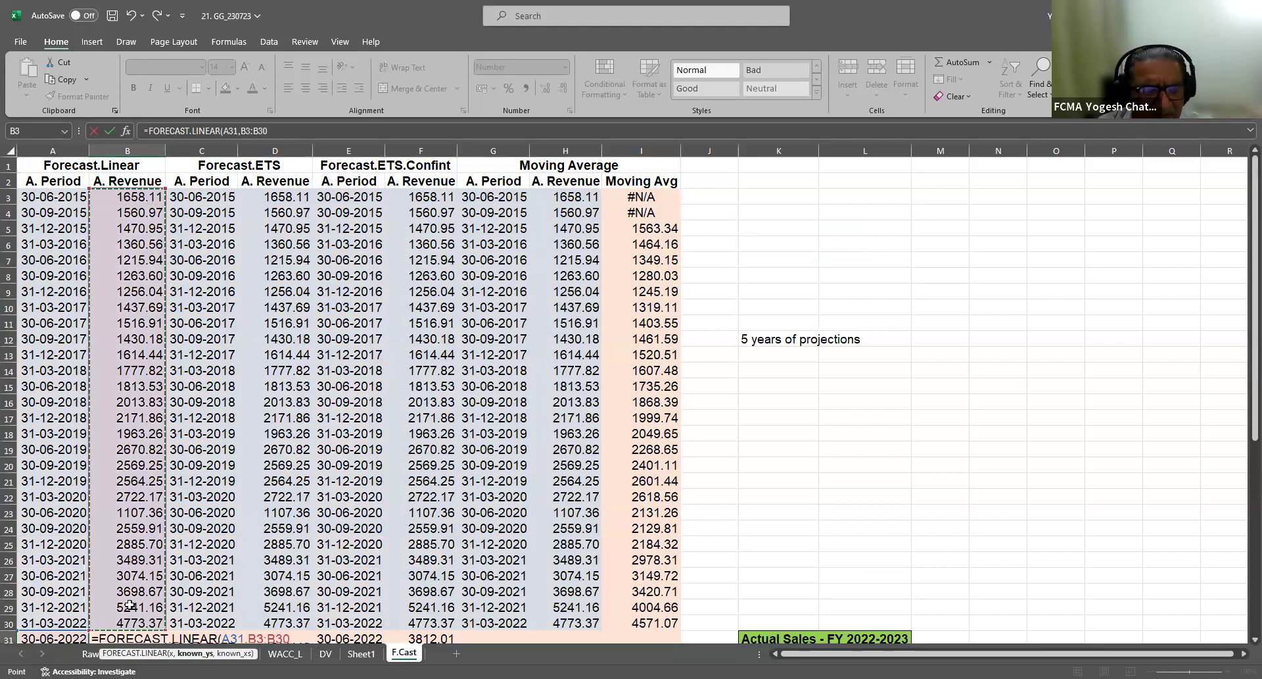
text(,)
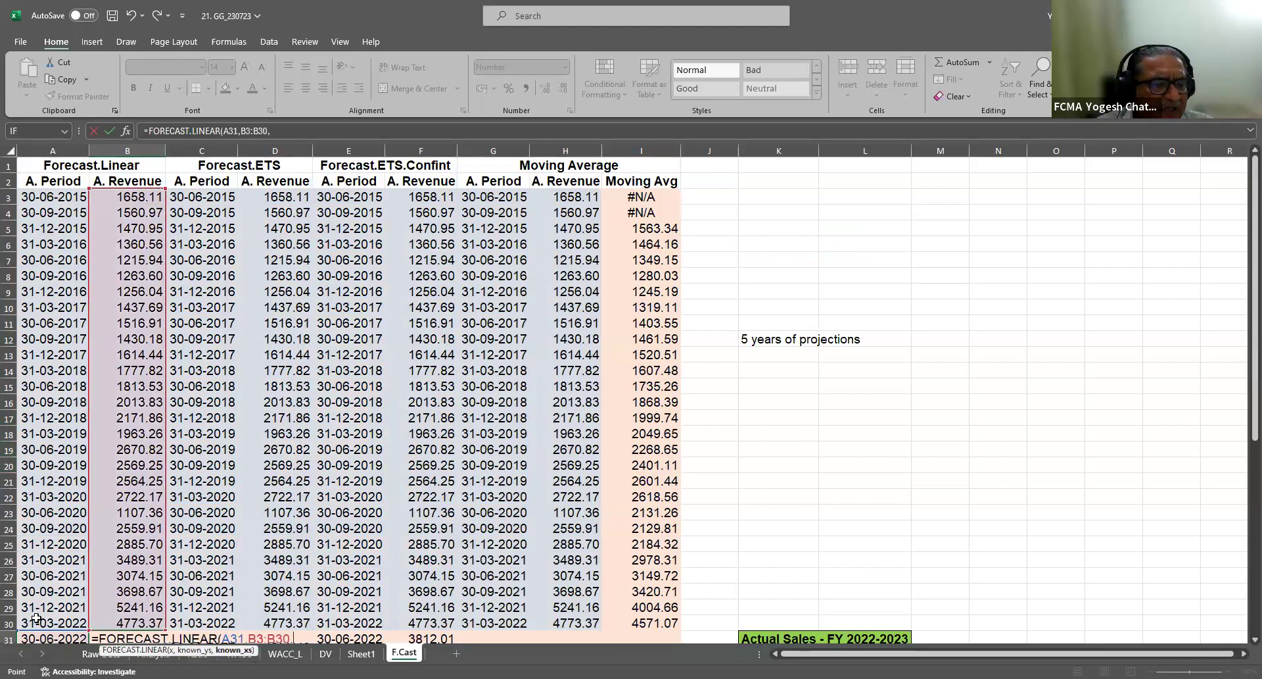
drag(49, 603, 50, 621)
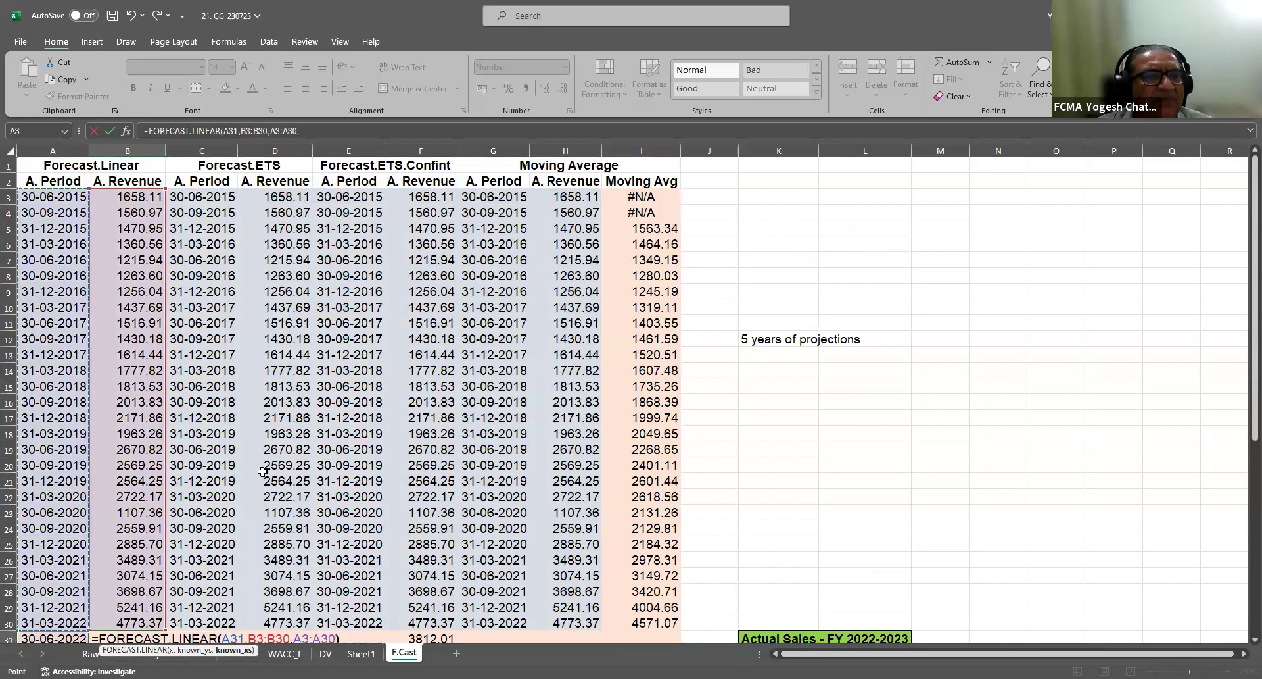
text())
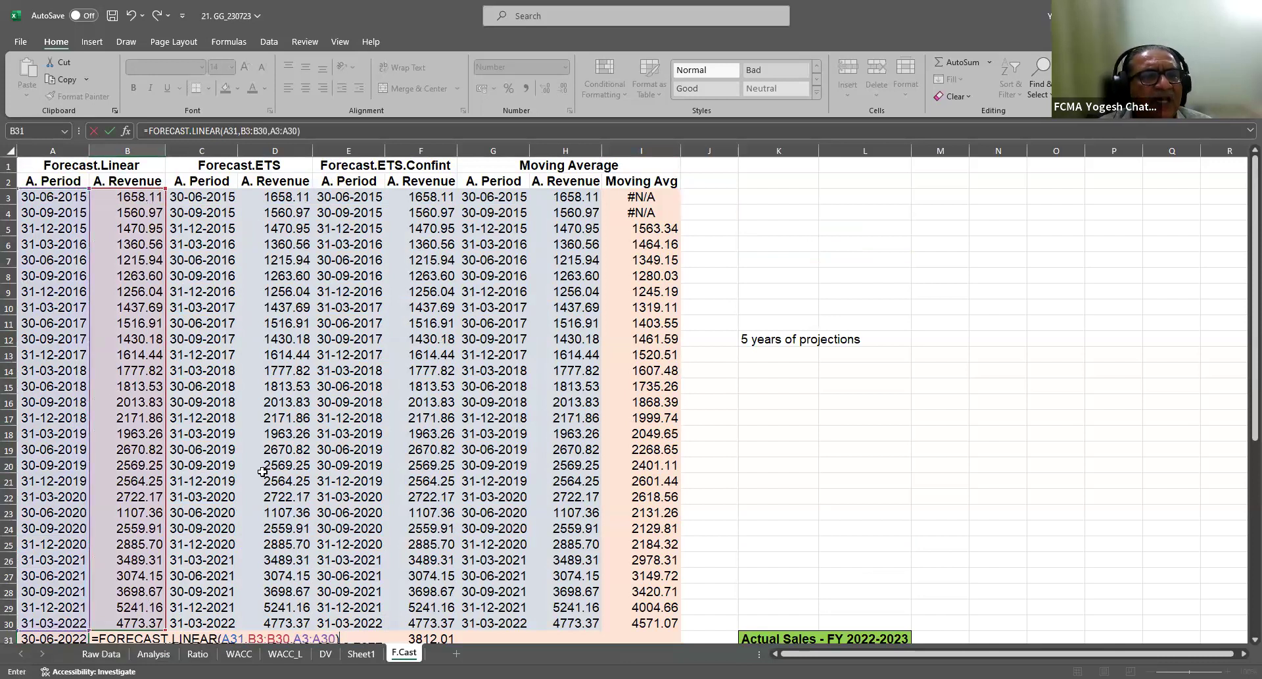
key(Return)
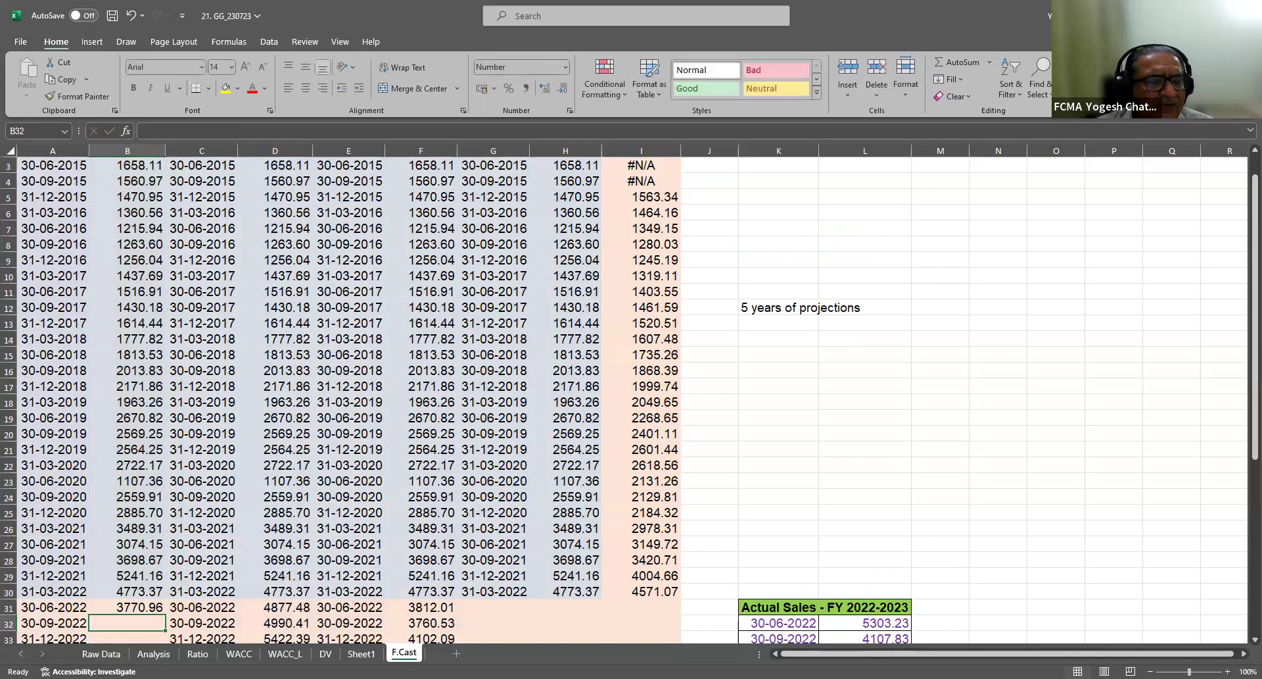
Fill the linear forecast formula from B31 down to B50, covering the quarters through 31-03-2027
scroll(182, 605, down, 5)
click(155, 371)
mouse_move(164, 379)
mouse_down()
mouse_move(163, 641)
mouse_move(157, 612)
mouse_up()
click(137, 311)
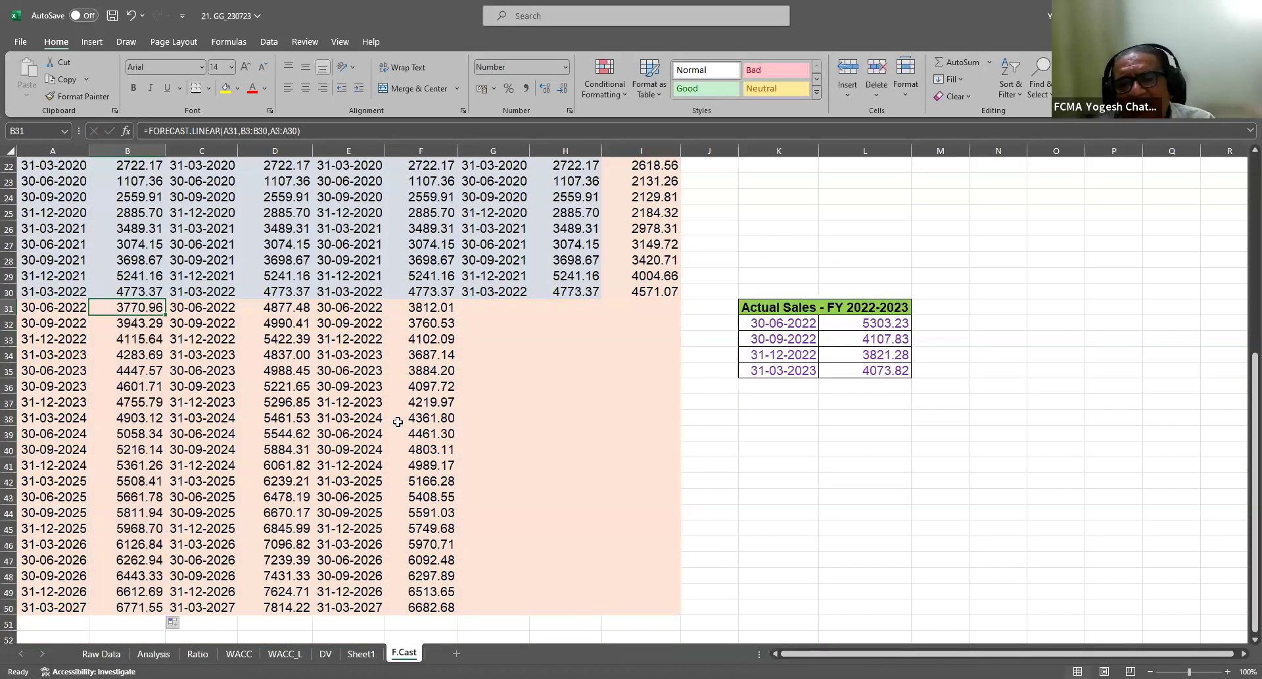
click(521, 431)
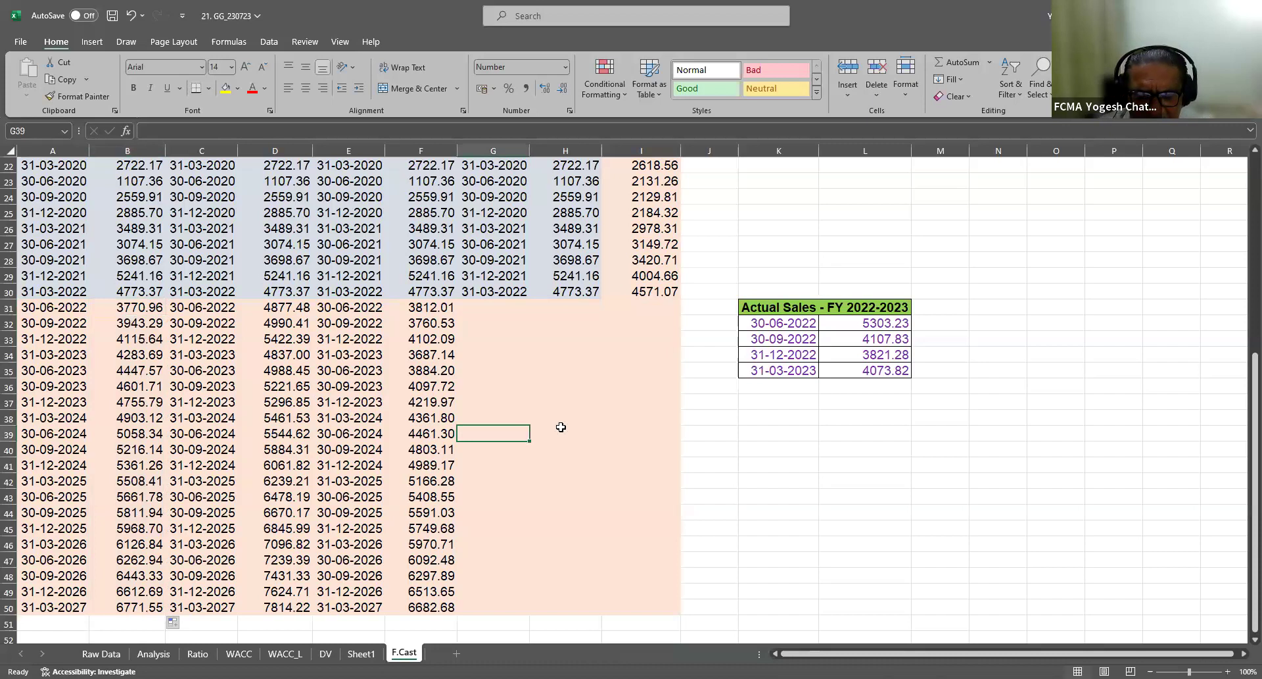
key(Down)
key(Down)
key(Down)
key(Down)
key(Down)
key(Down)
key(Down)
key(Down)
key(Down)
key(Down)
key(Down)
key(Down)
key(Down)
key(Down)
key(Down)
key(Down)
key(Down)
key(Down)
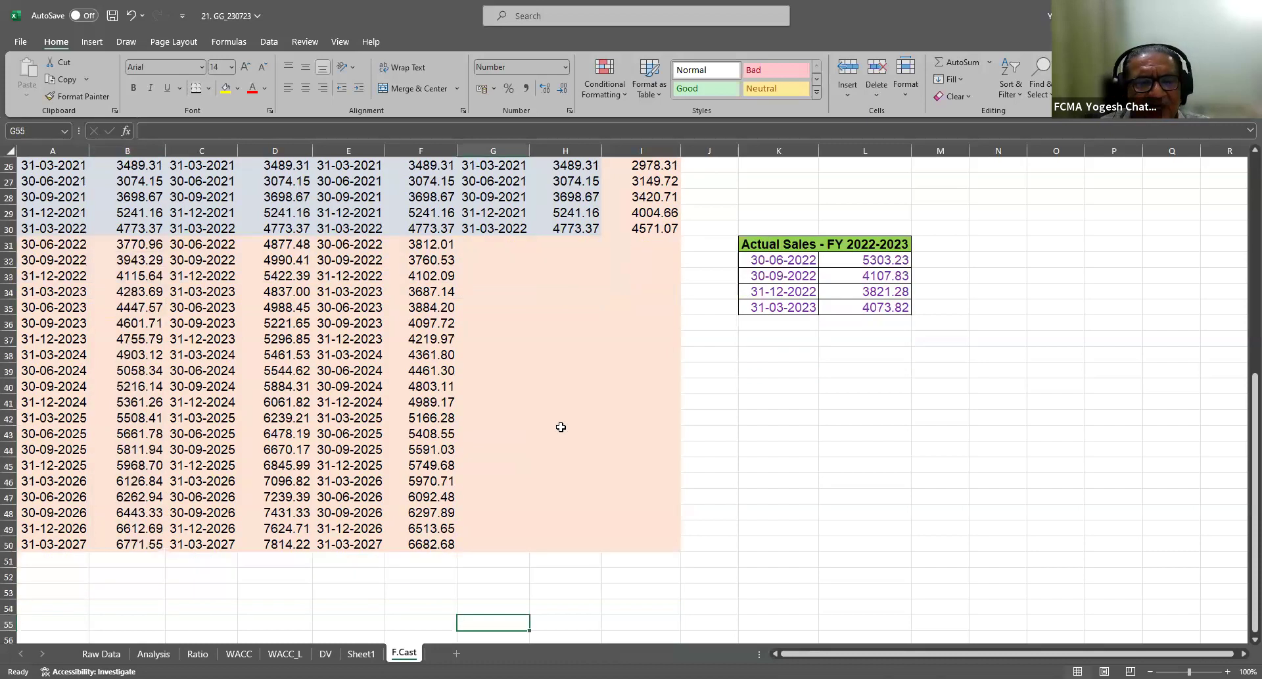
key(Up)
text(=)
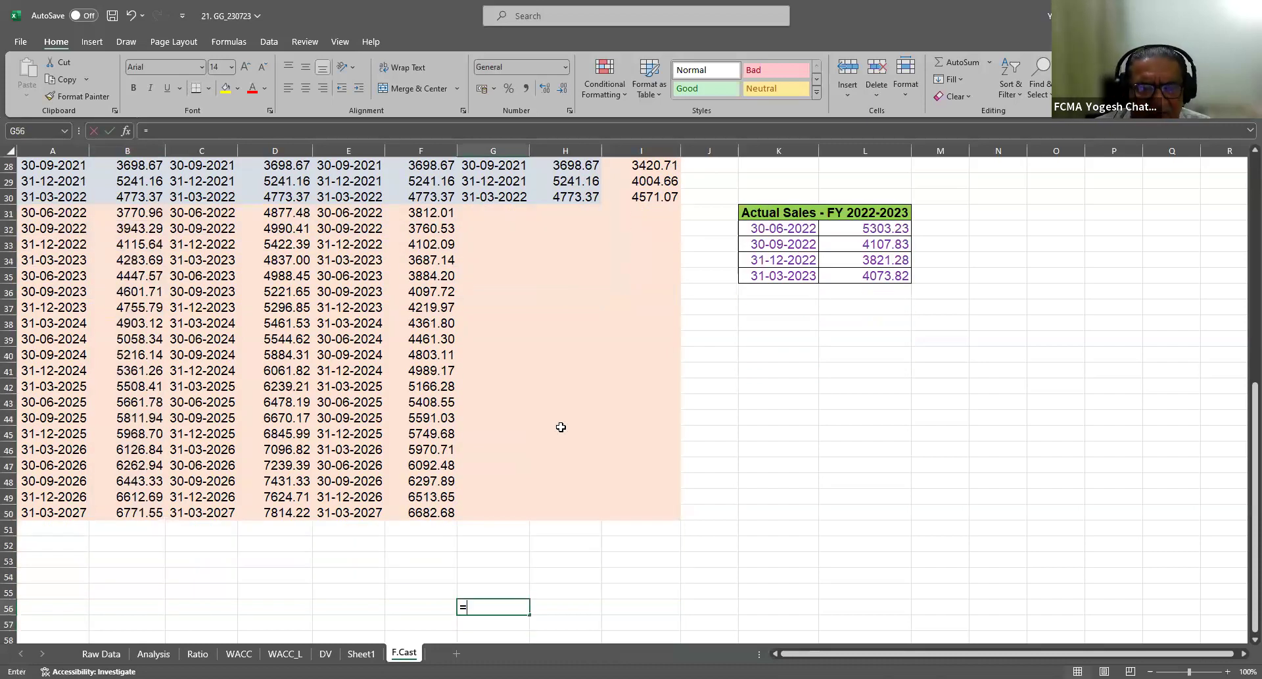
text(forecast)
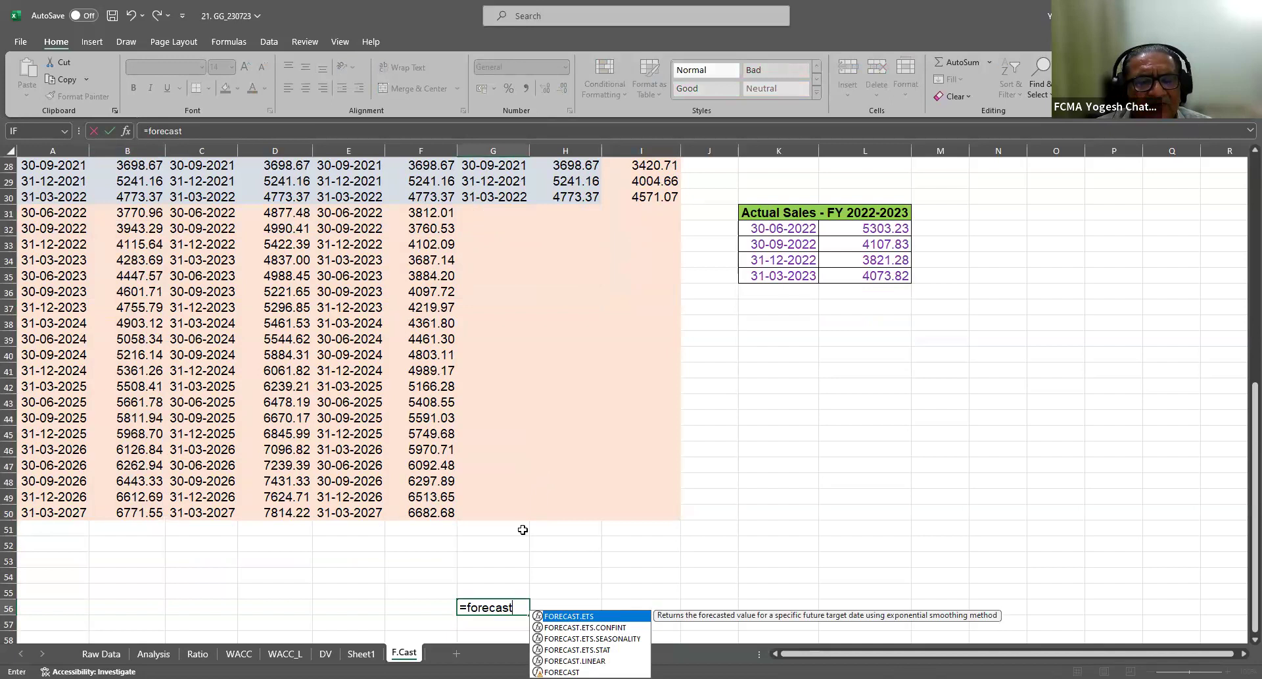
key(Escape)
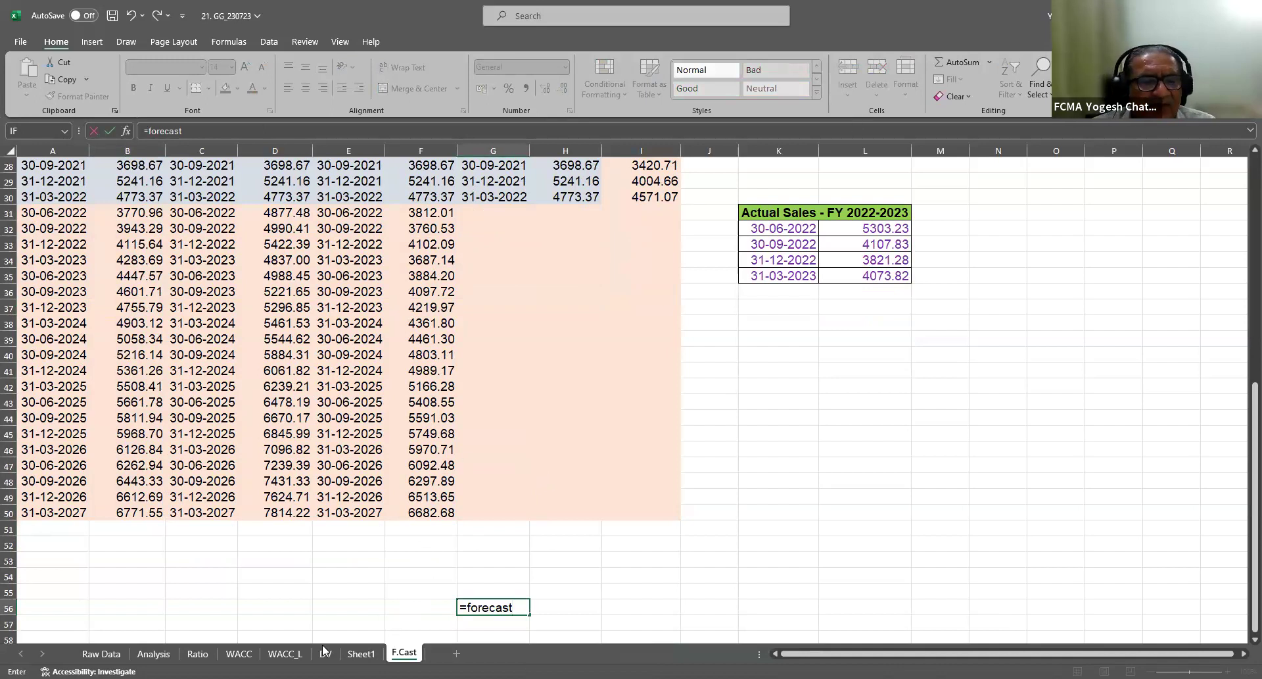
On the WACC_L sheet, enter the company name Gujarat Gas Limited in cell M18
click(275, 657)
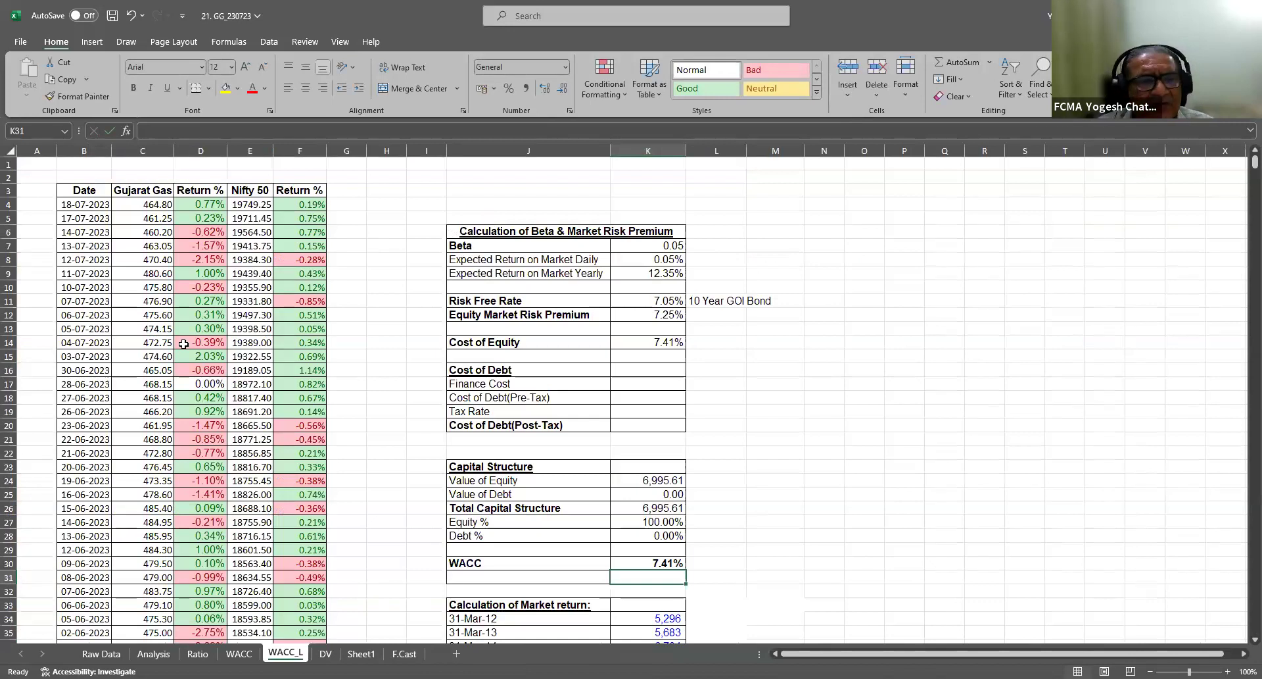
click(139, 204)
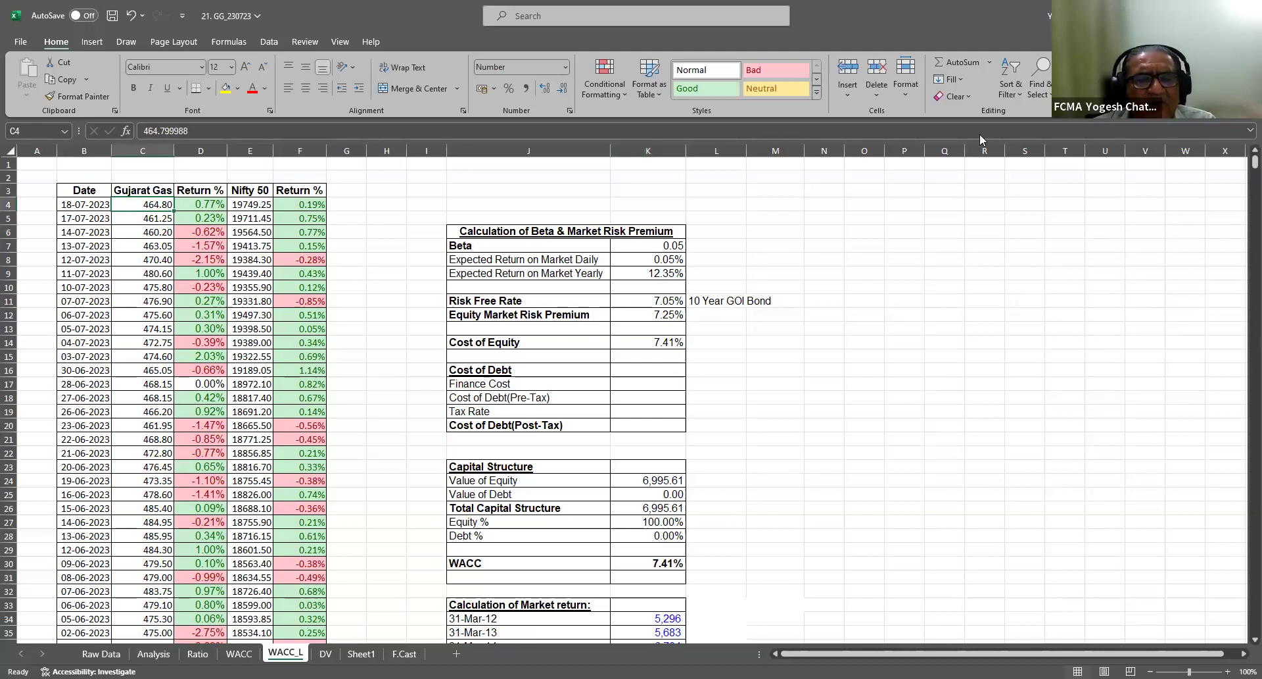
click(727, 396)
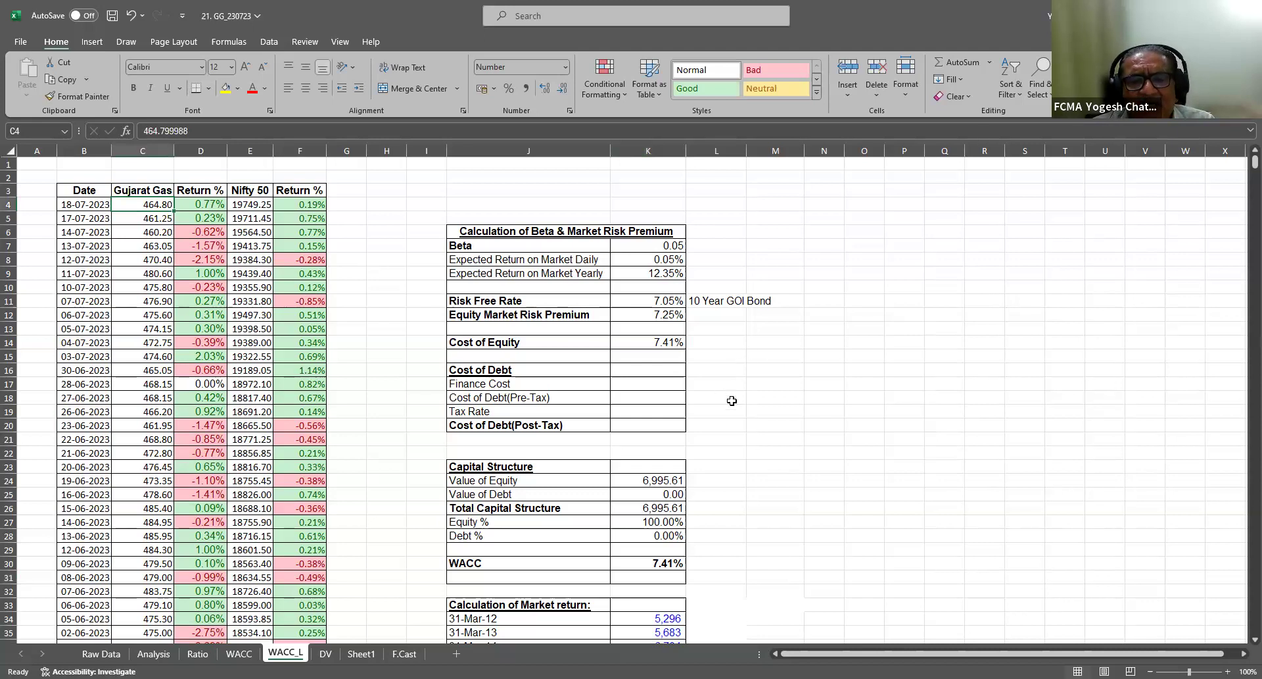
key(Right)
text(G)
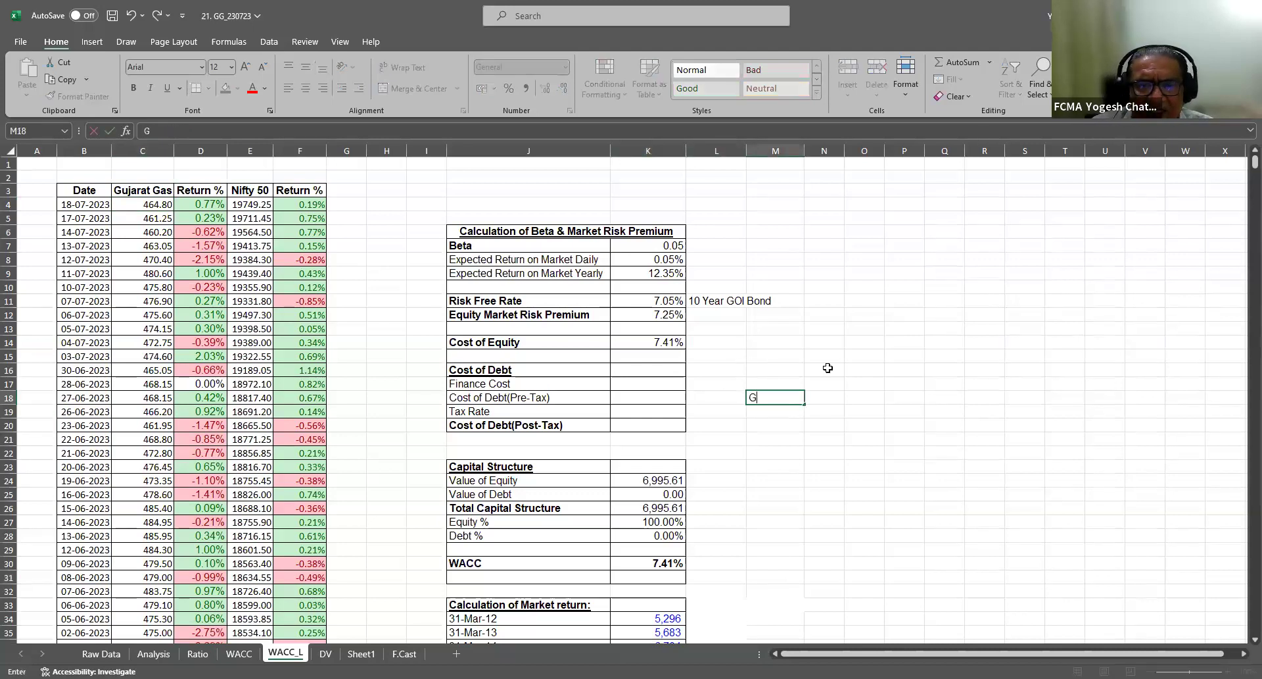
text(ujarat Gas Limited)
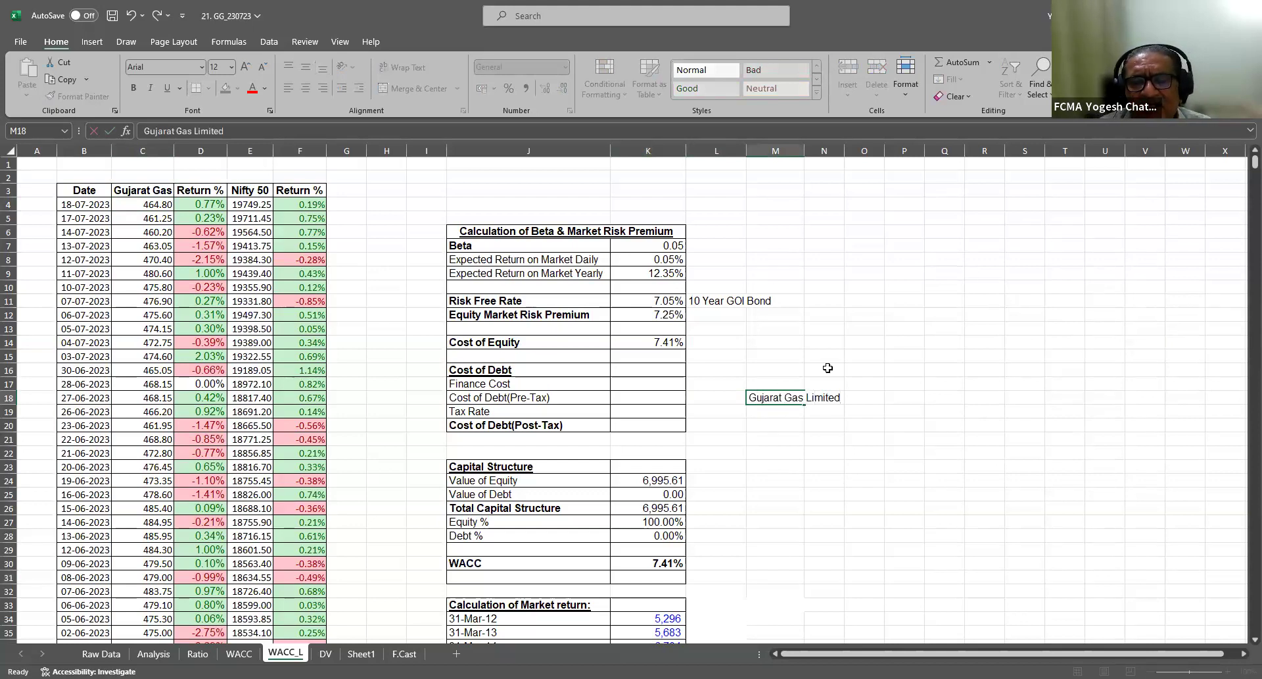
key(Return)
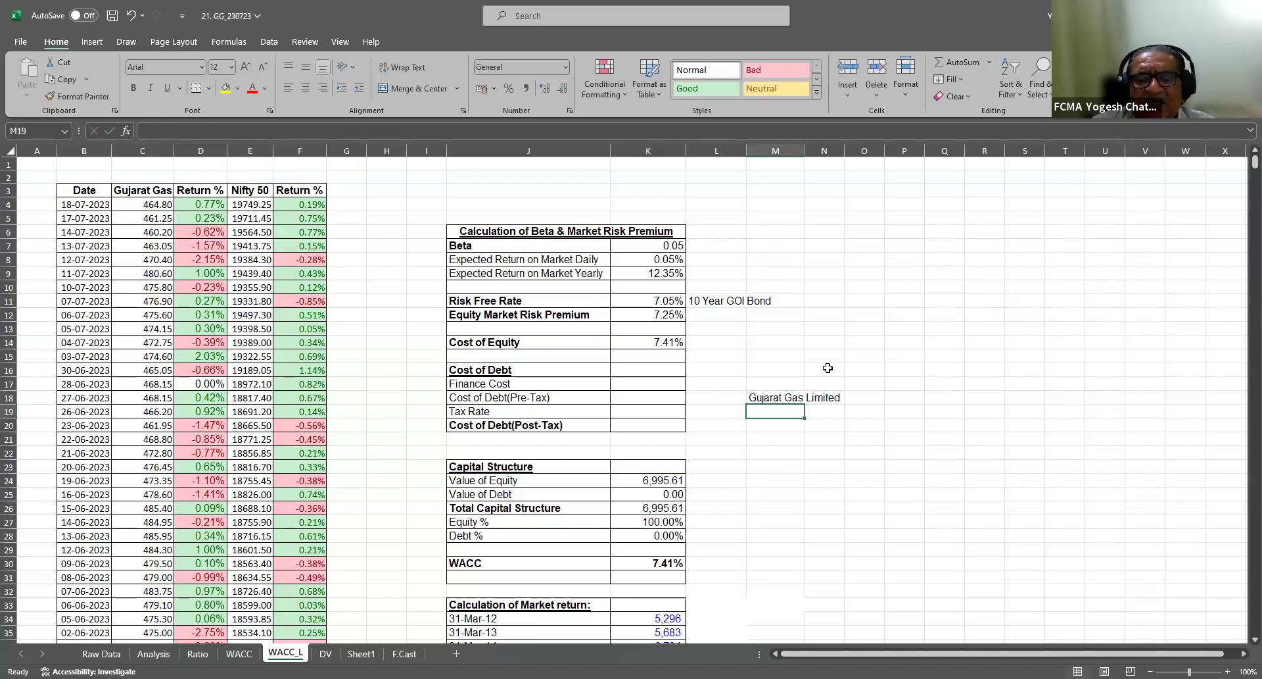
click(761, 396)
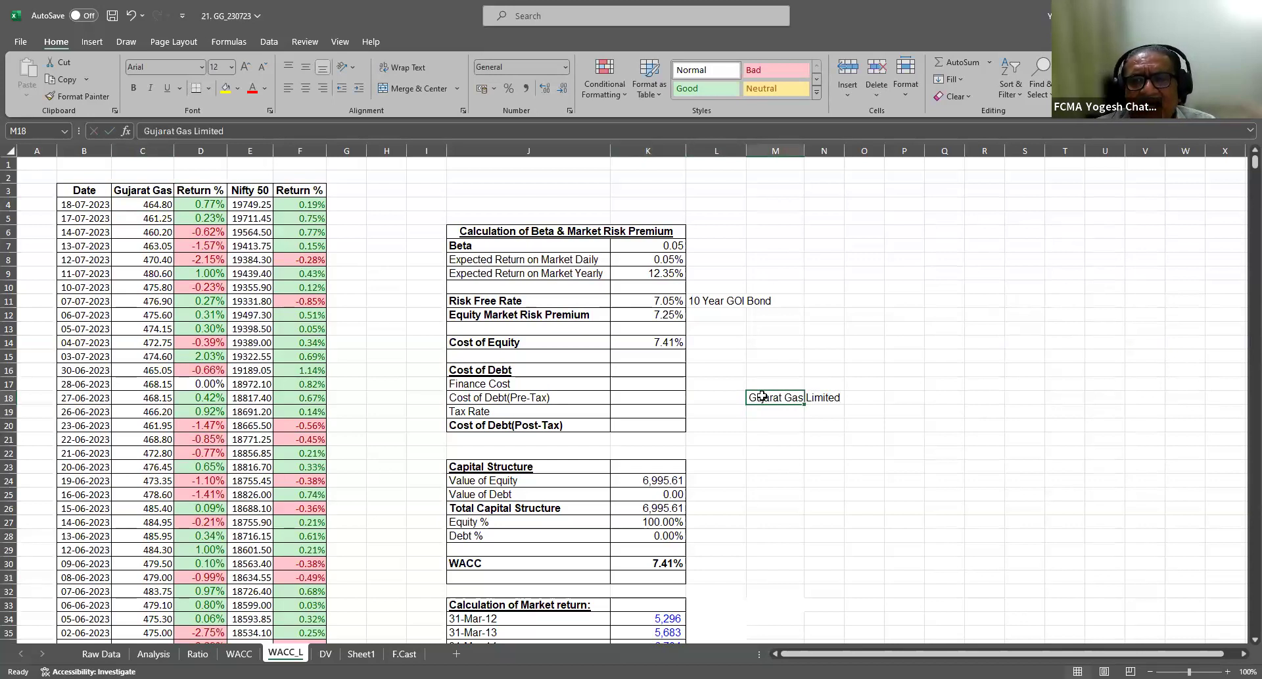
Examine the daily Gujarat Gas share price history from C4 down to its oldest entry in C1236
click(150, 204)
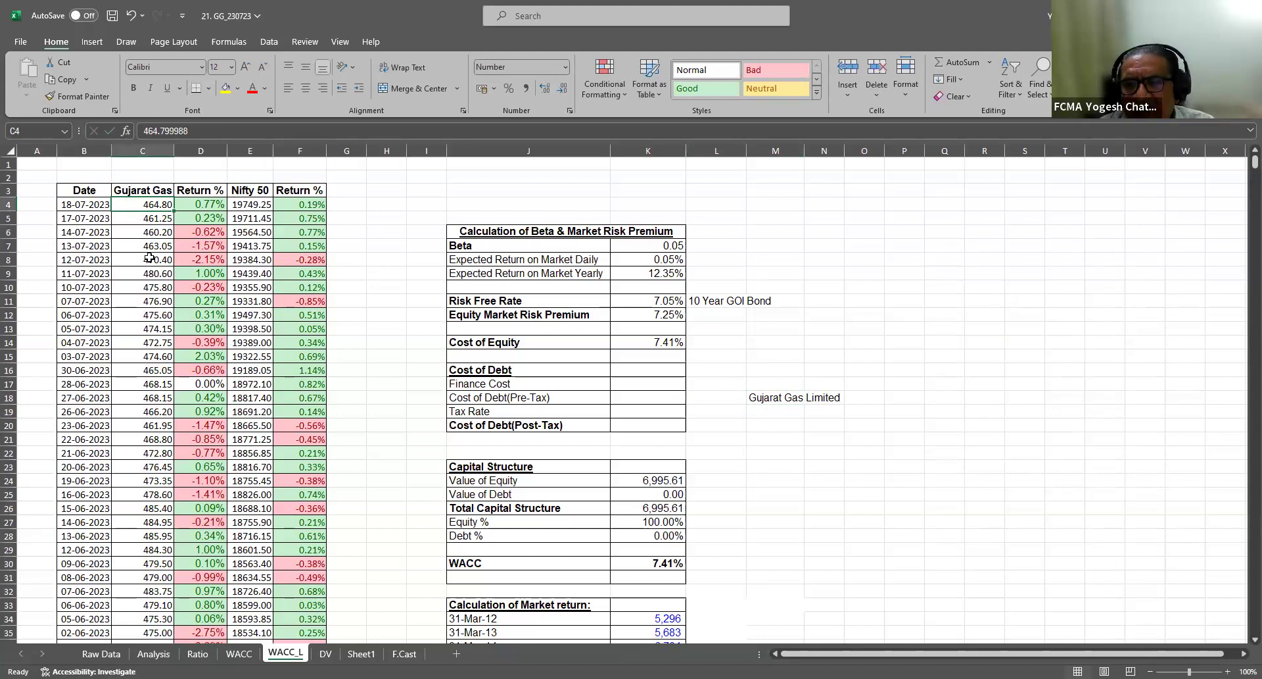
key(Page_Down)
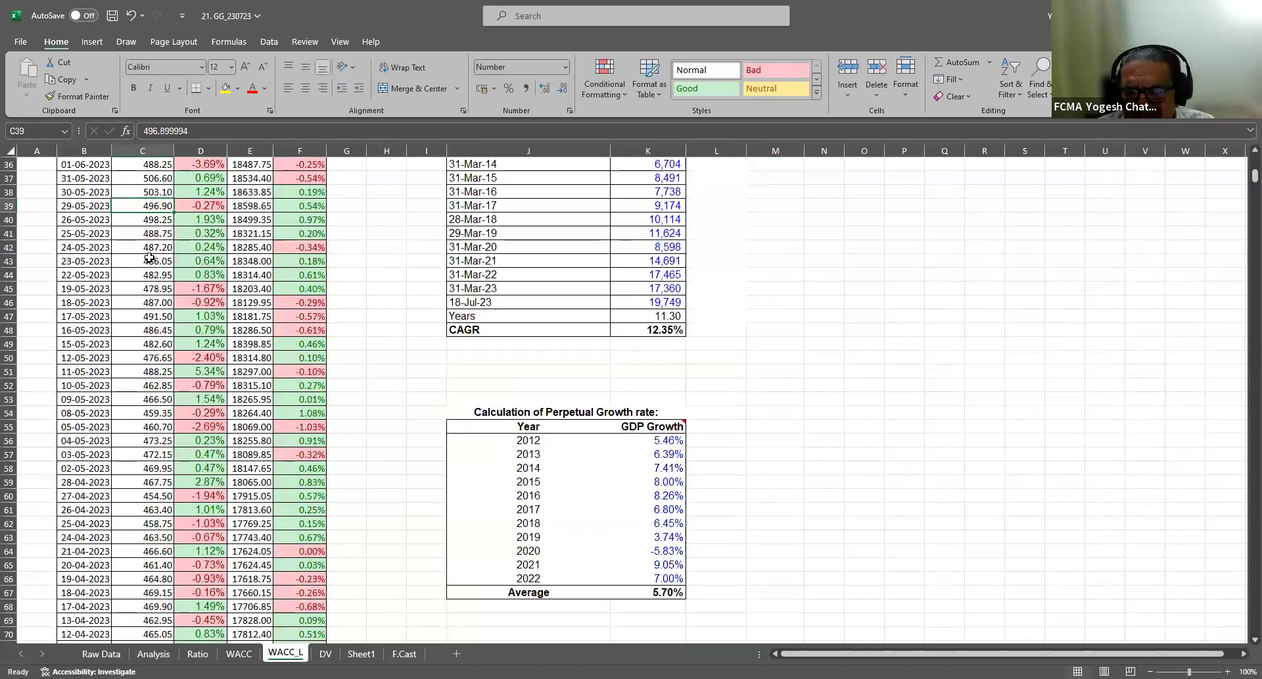
key(Page_Up)
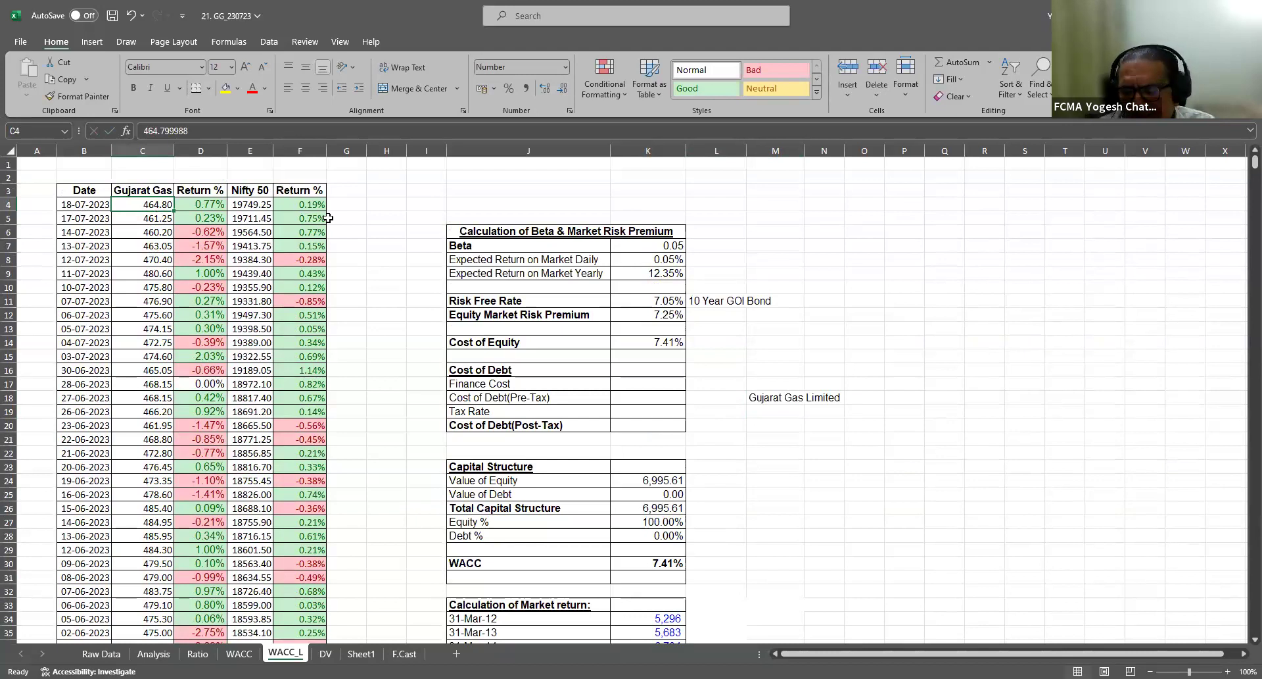
key(Page_Down)
key(Page_Down)
key(Page_Down)
key(Page_Down)
key(Page_Down)
key(Page_Down)
key(Page_Down)
key(Page_Down)
key(Page_Down)
key(Page_Down)
key(Page_Down)
key(Page_Down)
key(Page_Down)
key(Page_Down)
key(Page_Down)
key(Page_Down)
key(Page_Down)
key(Page_Down)
key(Page_Down)
key(Page_Down)
key(Page_Down)
key(Page_Down)
key(Page_Down)
key(Page_Down)
key(Page_Down)
key(Page_Down)
key(Page_Down)
key(Page_Down)
key(Page_Down)
key(Page_Down)
key(Page_Down)
key(Page_Down)
key(Page_Down)
key(Page_Down)
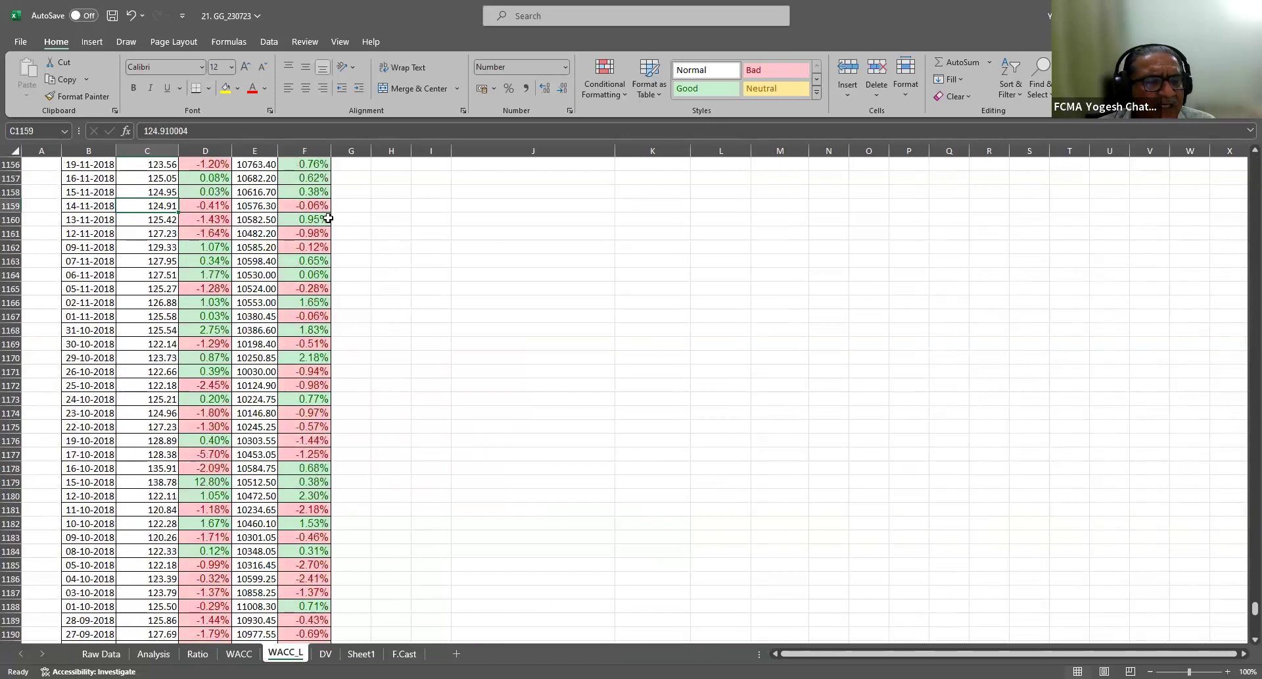
key(Page_Down)
key(Page_Down)
key(Page_Down)
key(Page_Up)
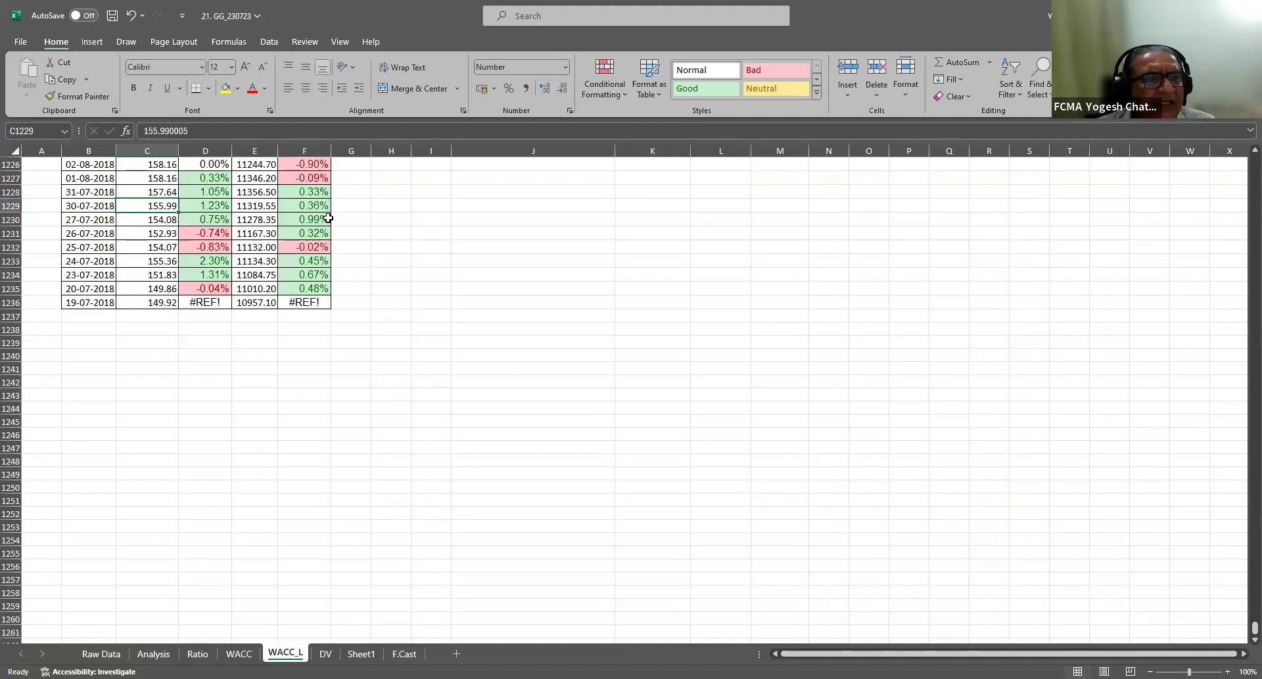
click(161, 297)
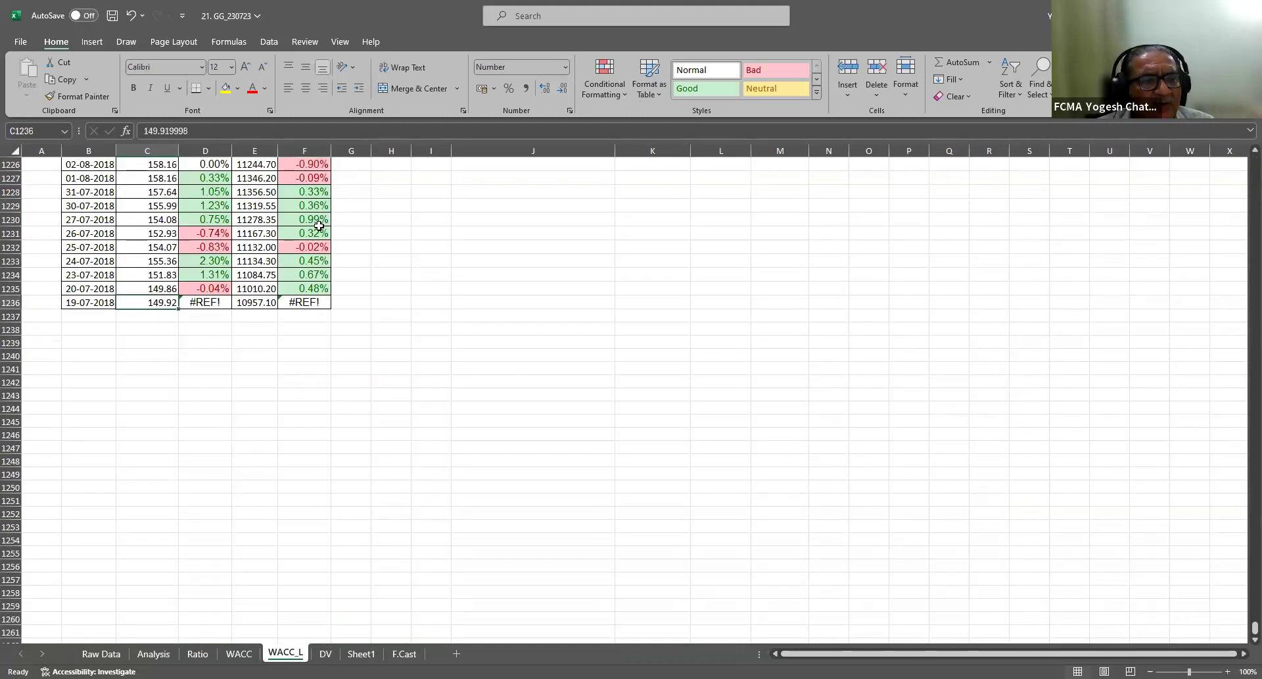
Return to the latest share price in C4 and examine the Nifty 50 values from E4 downward
key(Page_Up)
key(Page_Up)
key(Page_Up)
key(Page_Up)
key(Page_Up)
key(Page_Up)
key(Page_Up)
key(Page_Up)
key(Page_Up)
key(Page_Up)
key(Page_Up)
key(Page_Up)
key(Page_Up)
key(Page_Up)
key(Page_Up)
key(Page_Up)
key(Page_Up)
key(Page_Up)
key(Page_Up)
key(Page_Up)
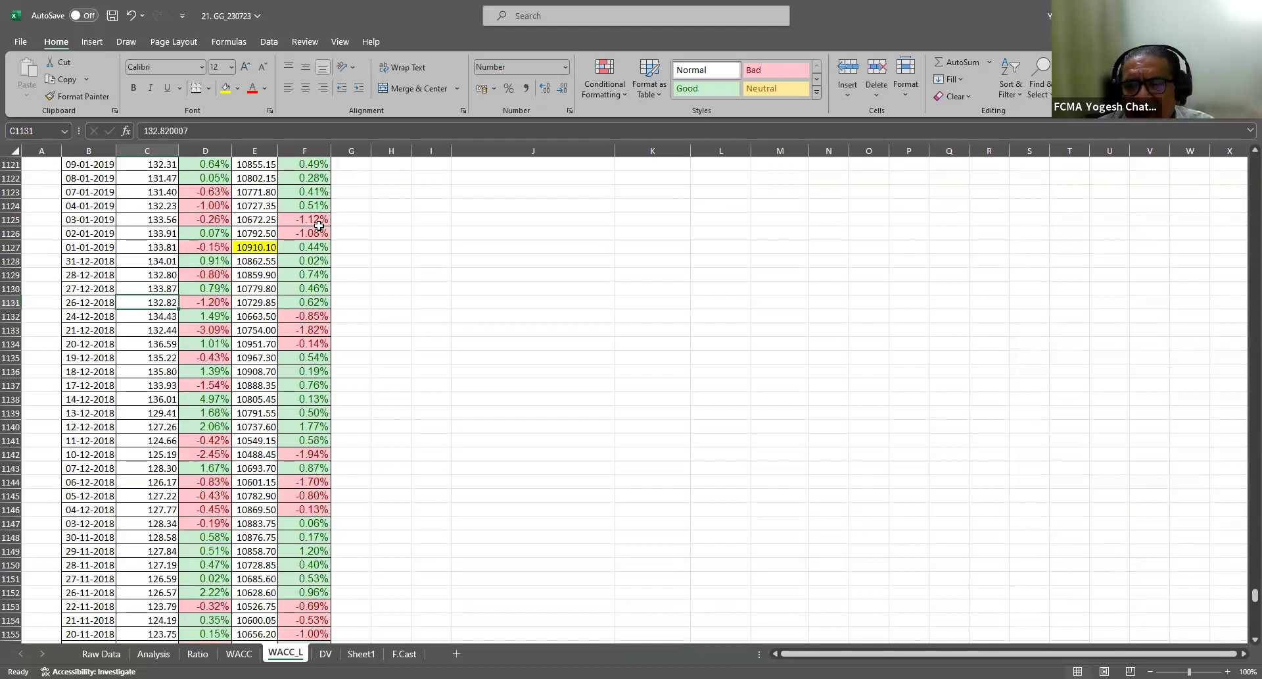
key(Page_Up)
key(Page_Up)
key(Page_Up)
key(Page_Up)
key(Page_Up)
key(Page_Up)
key(Page_Up)
key(Page_Up)
key(Page_Up)
key(Page_Up)
key(Page_Up)
key(Page_Up)
key(Page_Up)
key(Page_Up)
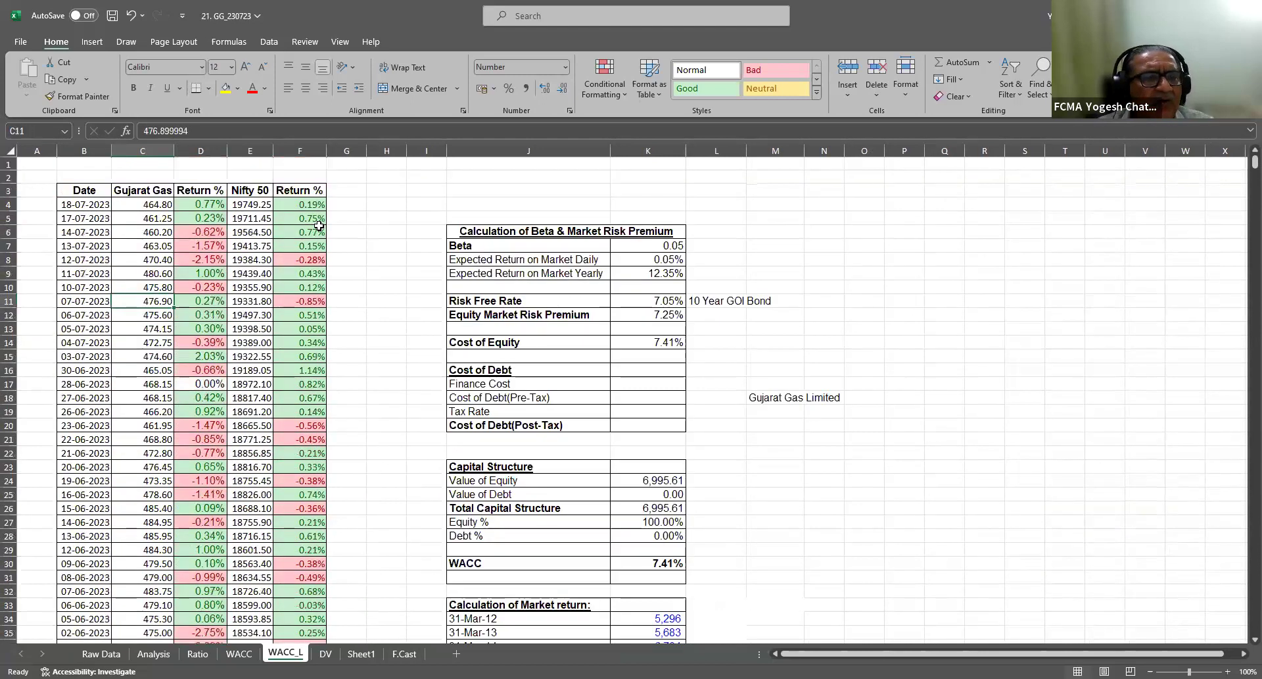
click(146, 201)
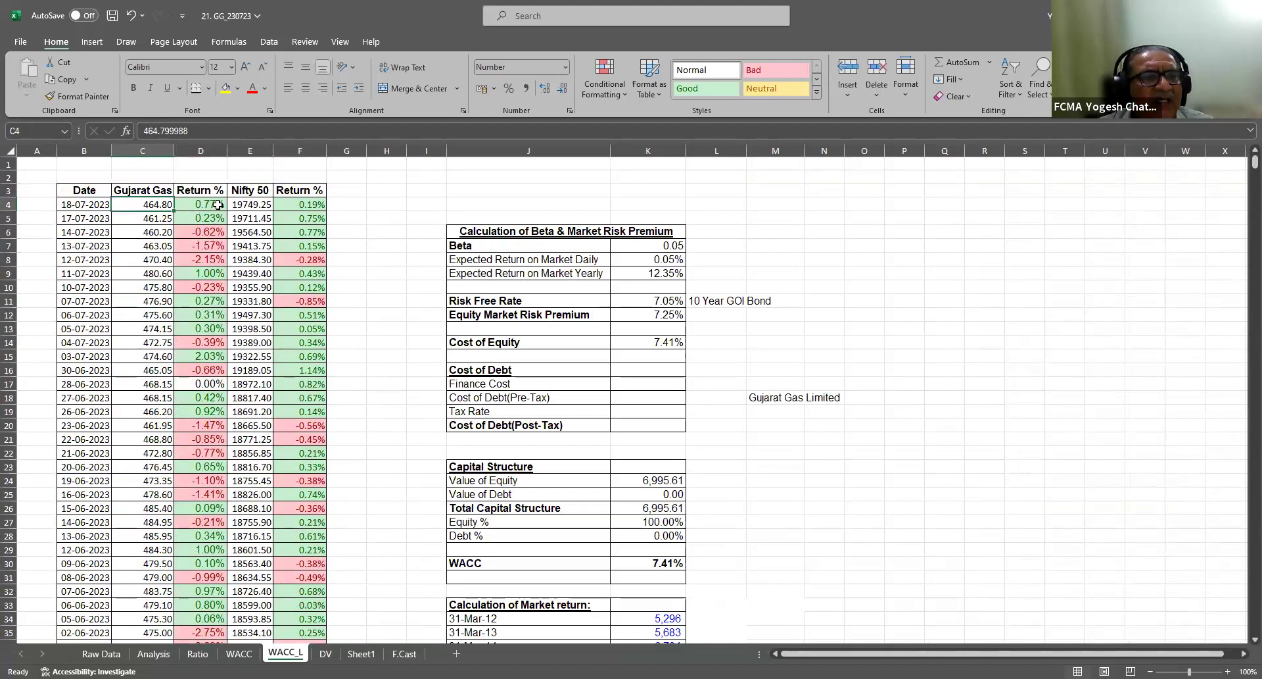
click(244, 204)
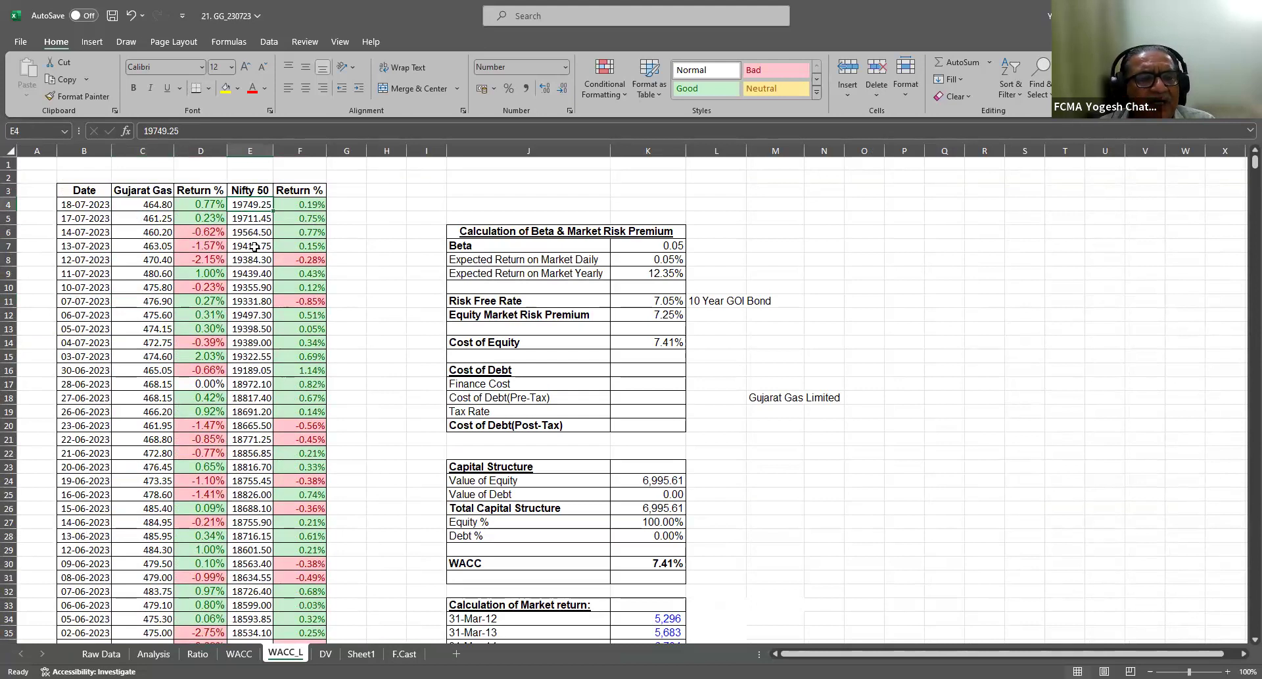
scroll(254, 247, down, 20)
scroll(255, 246, down, 13)
scroll(254, 246, up, 20)
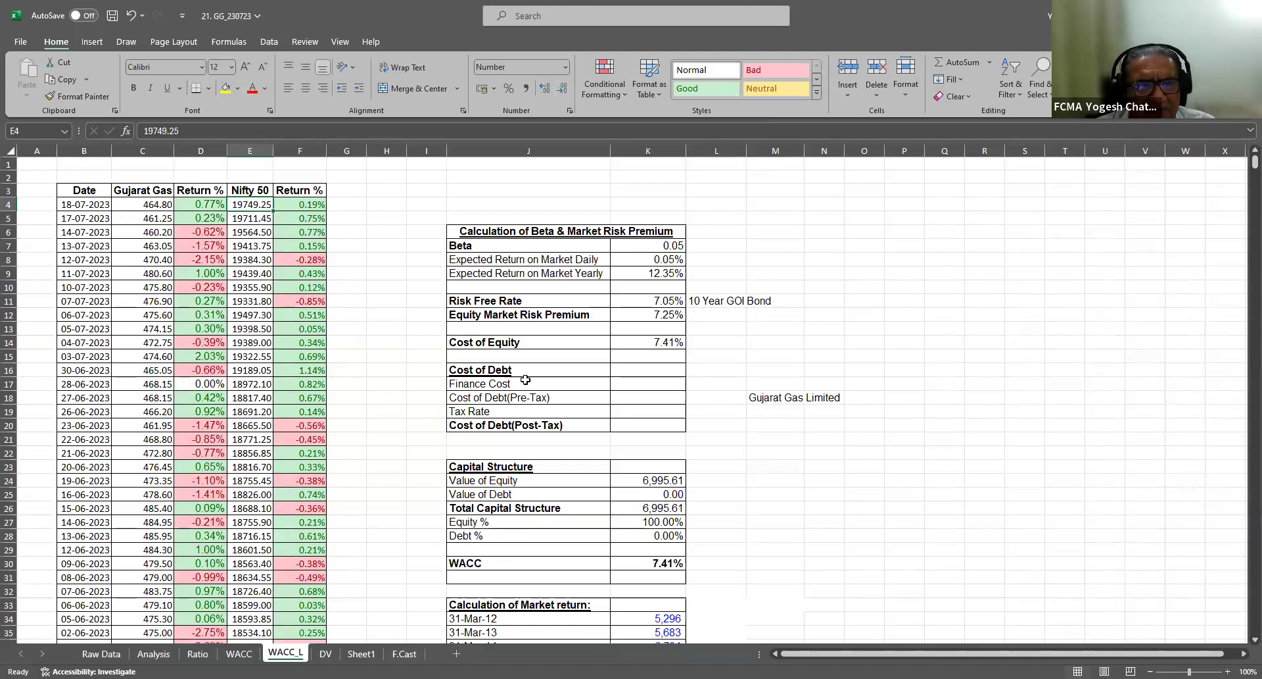
Add the note "Income Approach - DCF" in J70, below the perpetual growth rate table
scroll(639, 420, down, 9)
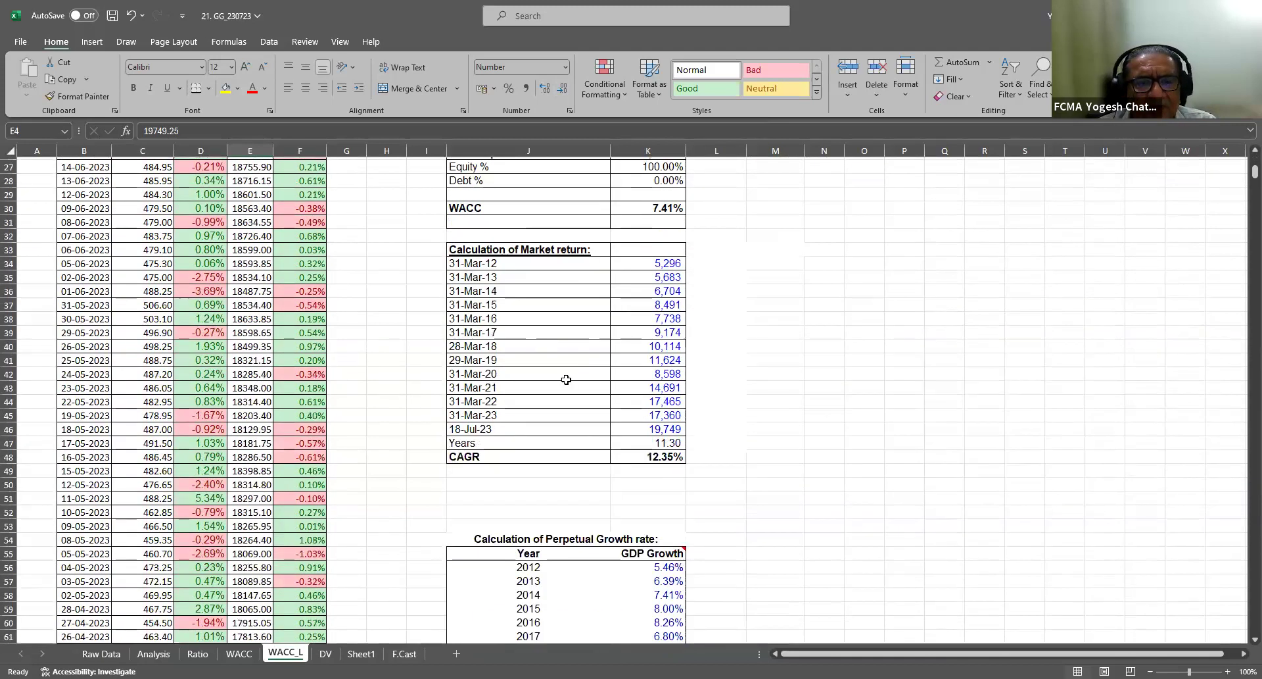
scroll(566, 379, down, 4)
click(566, 380)
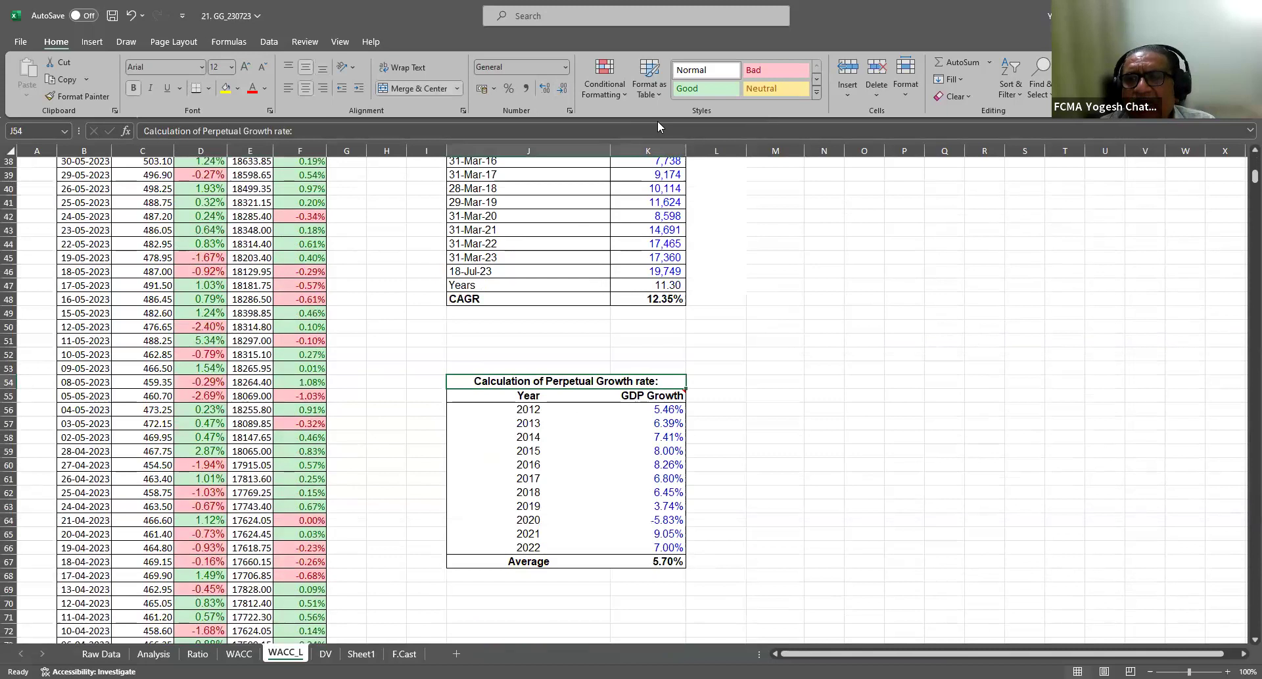
key(alt+Tab)
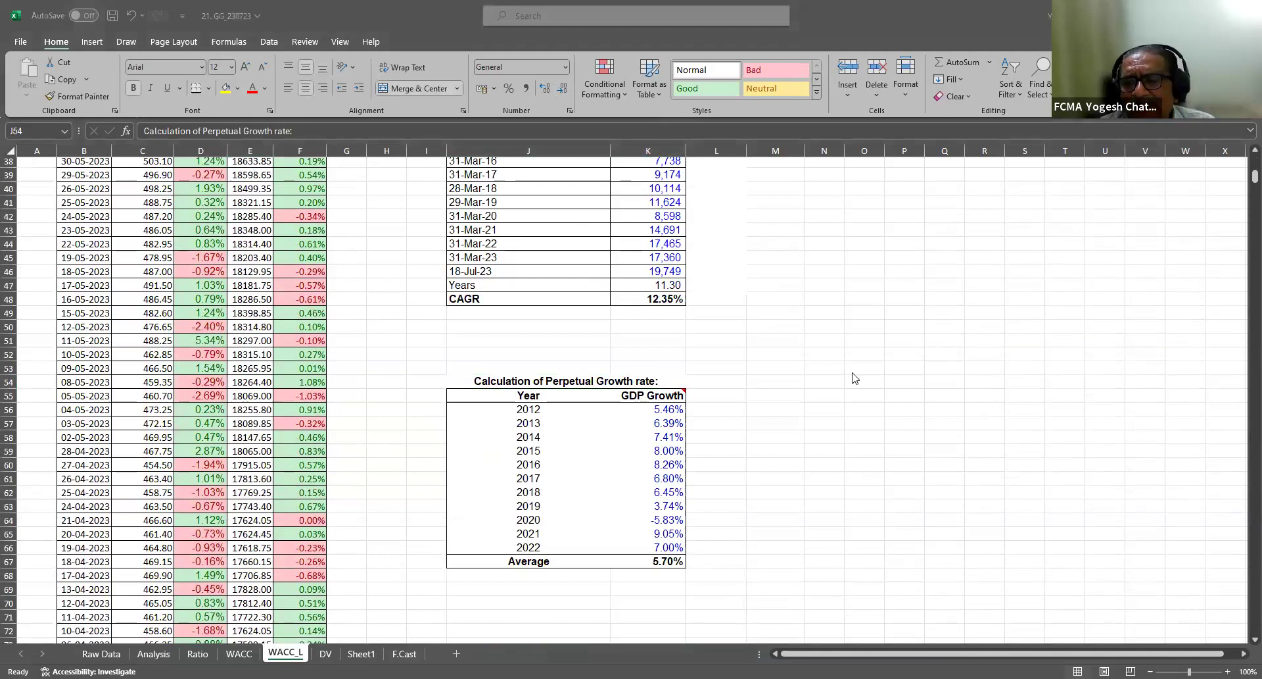
click(509, 601)
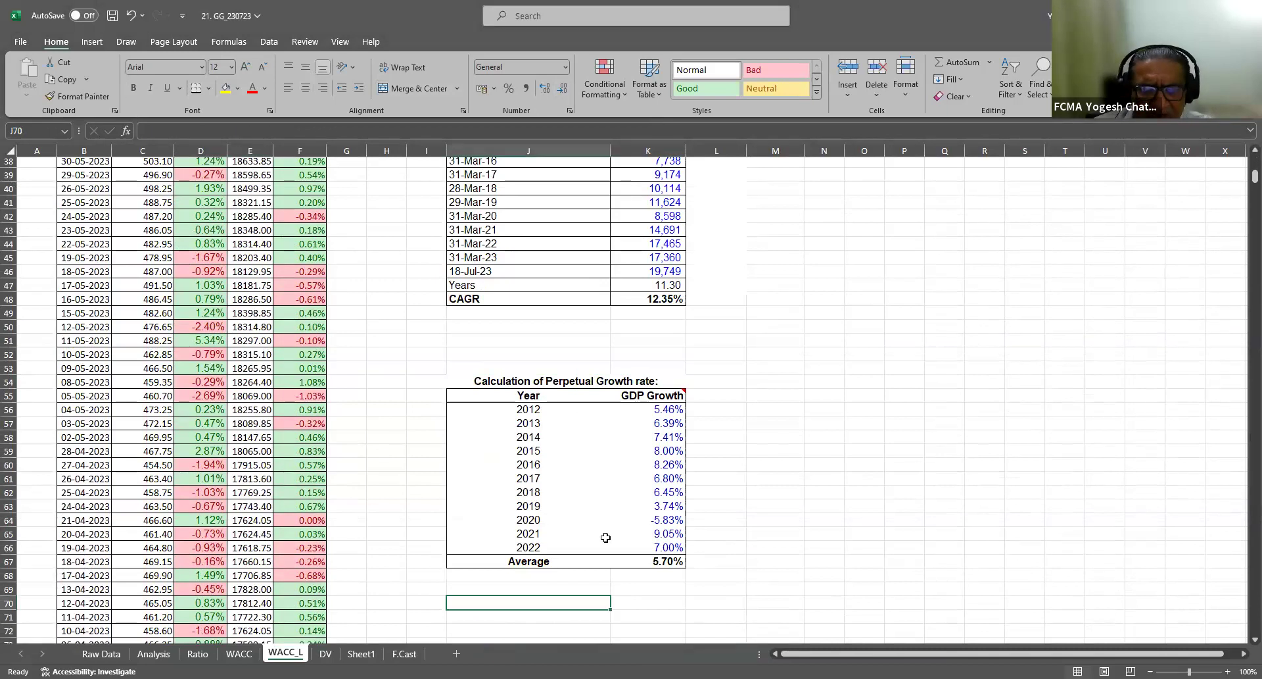
text(Income Approa)
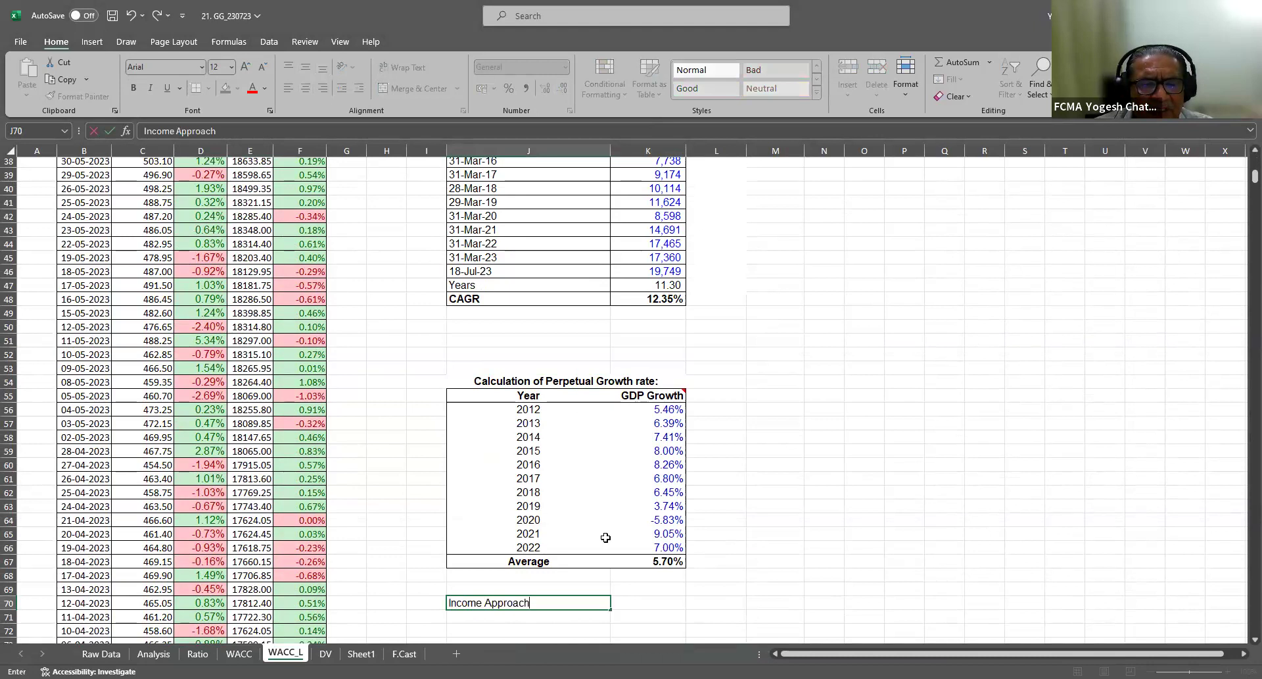
text(ch - DCF)
key(Return)
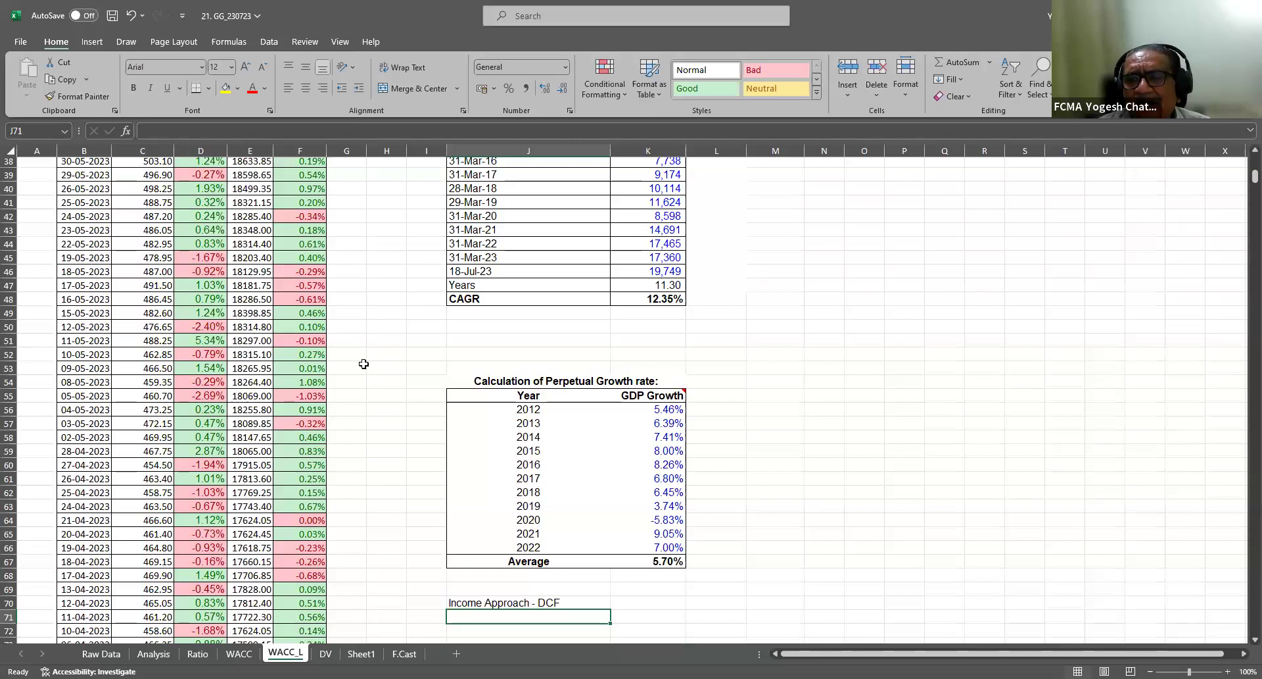
Check the Gujarat Gas return formula in D4 and enter the note "Compounded normalized return" in M22
scroll(364, 363, up, 12)
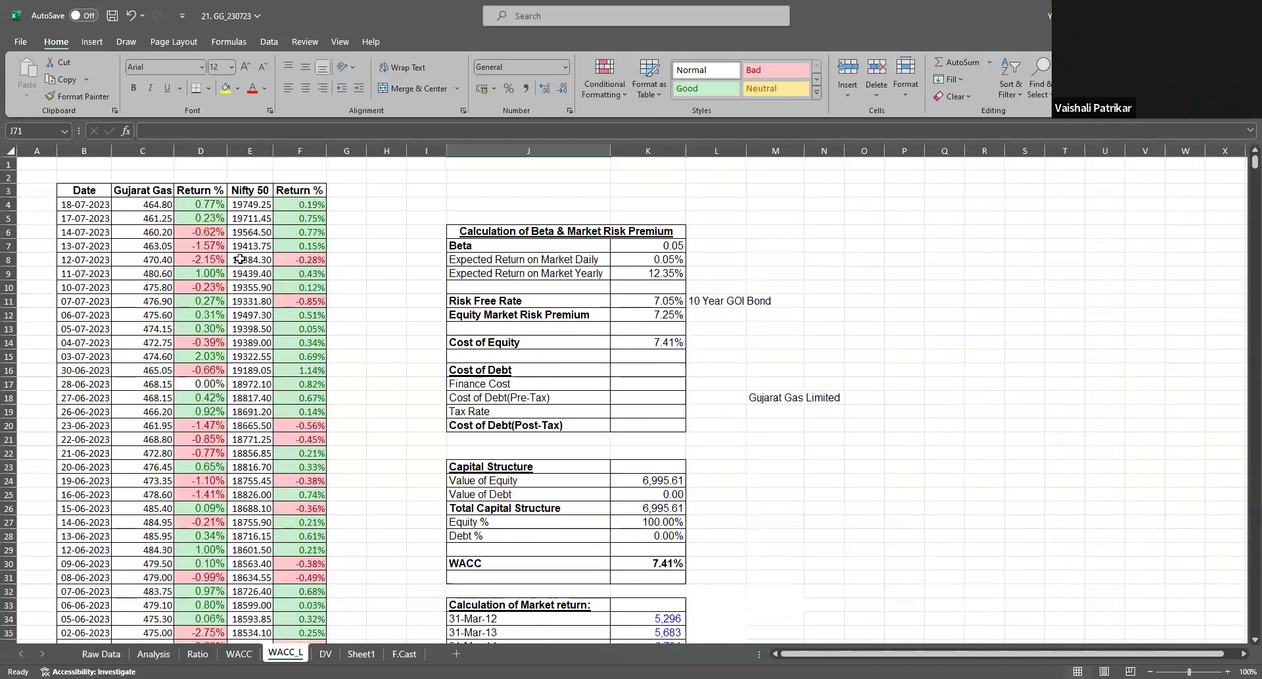
click(202, 206)
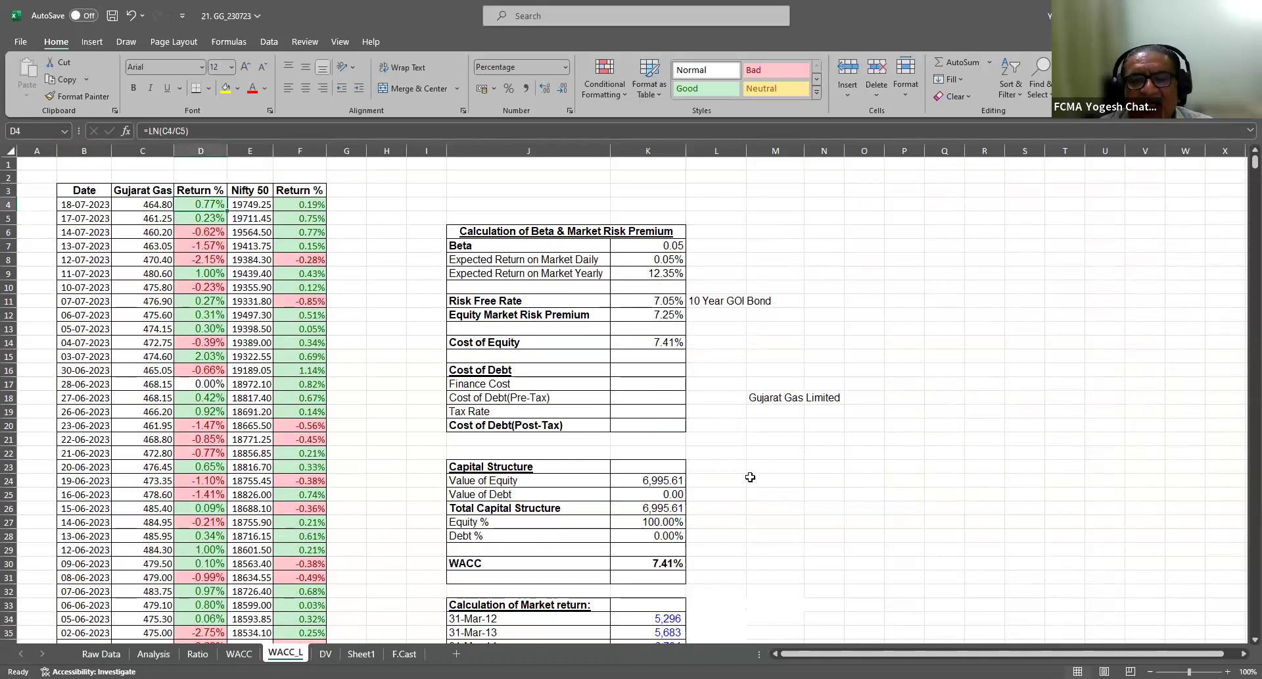
click(763, 455)
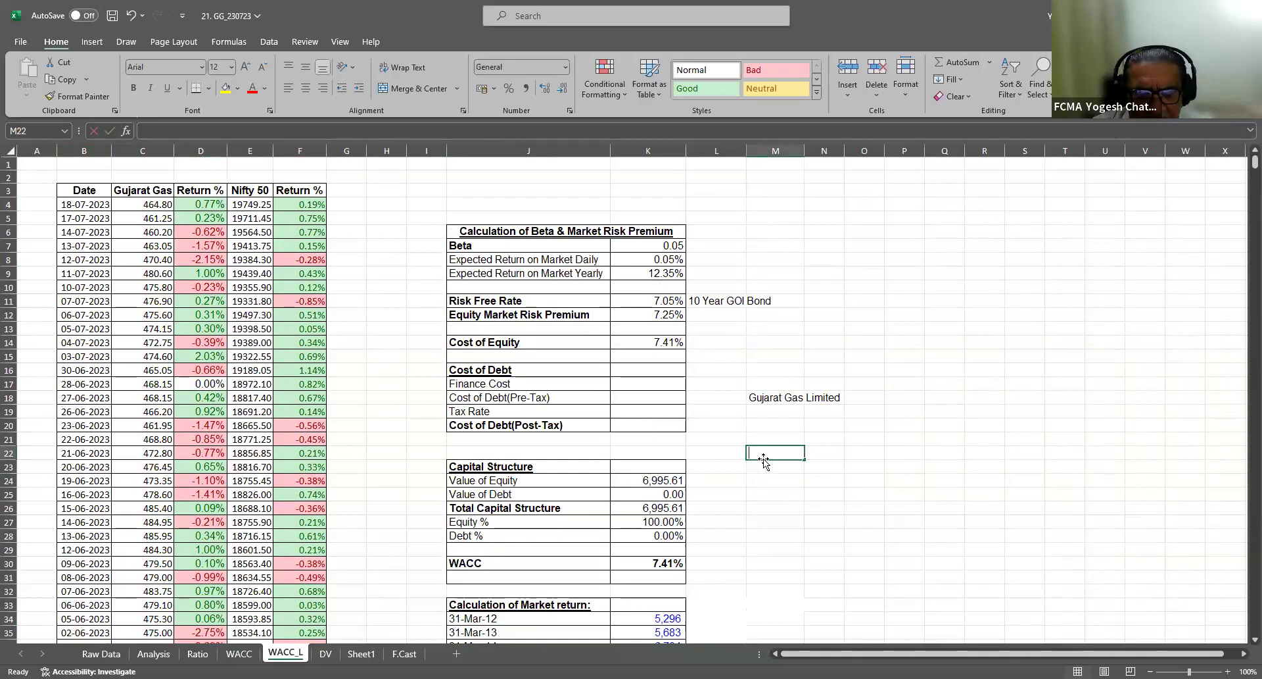
text(Compounded)
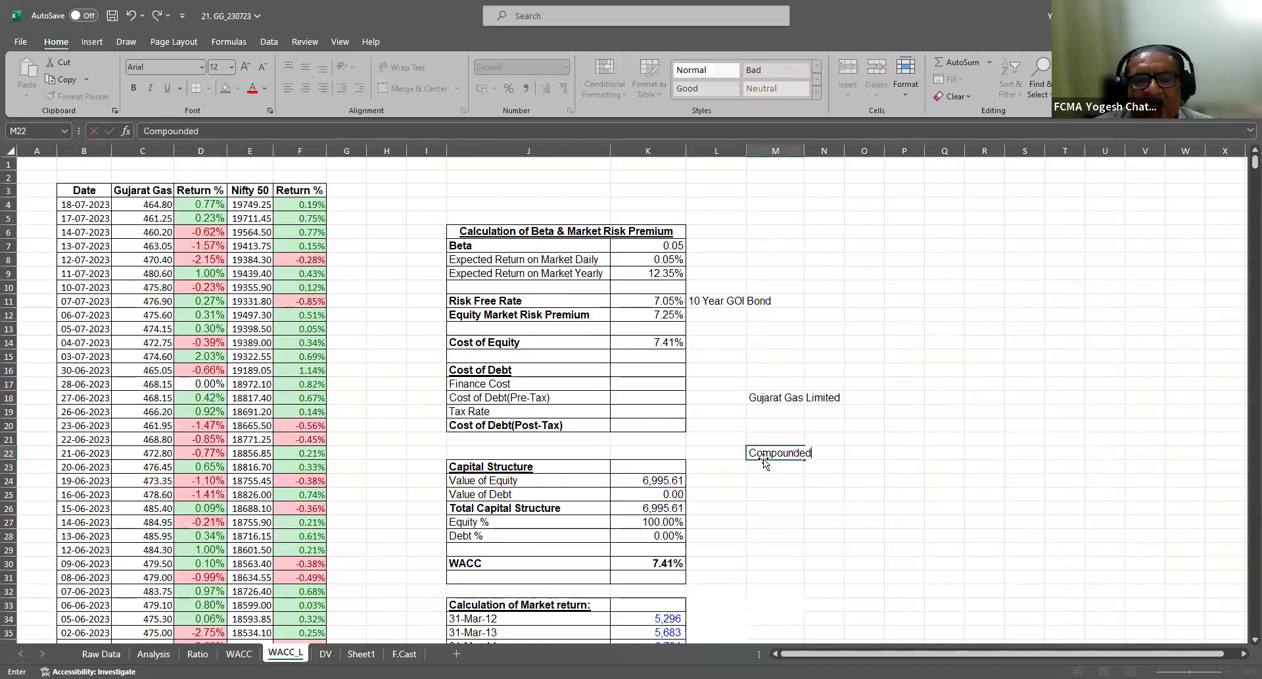
text( return)
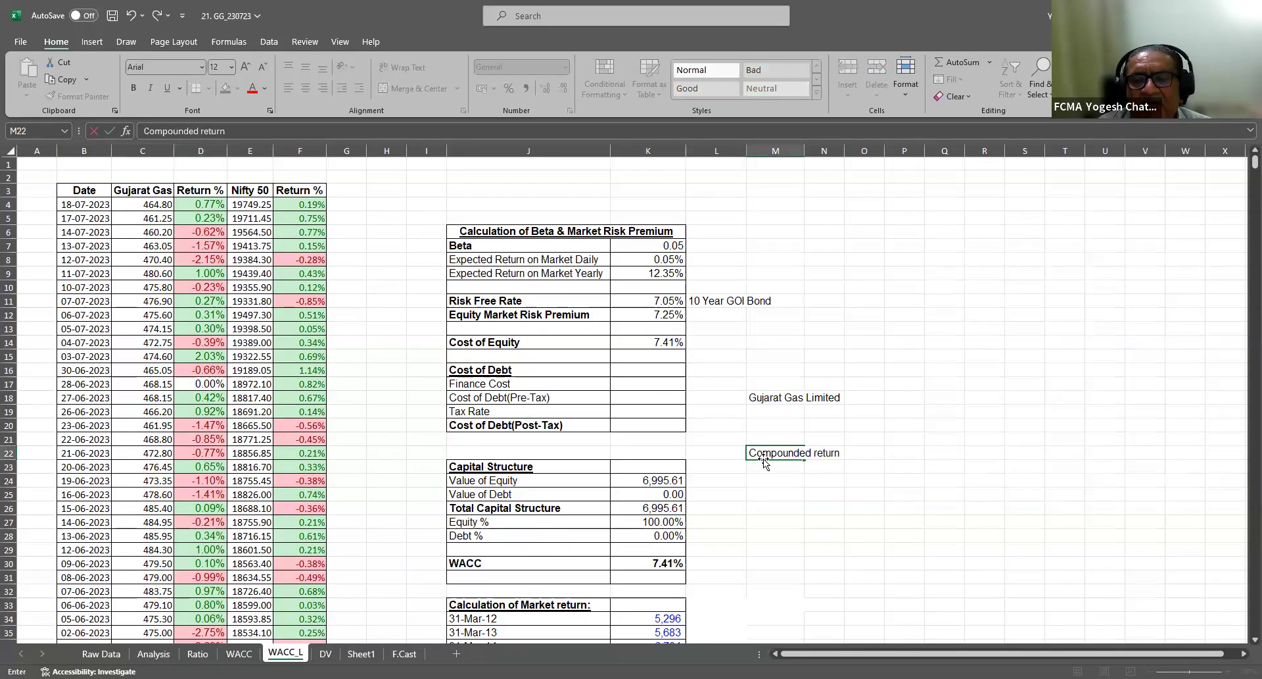
key(BackSpace)
key(BackSpace)
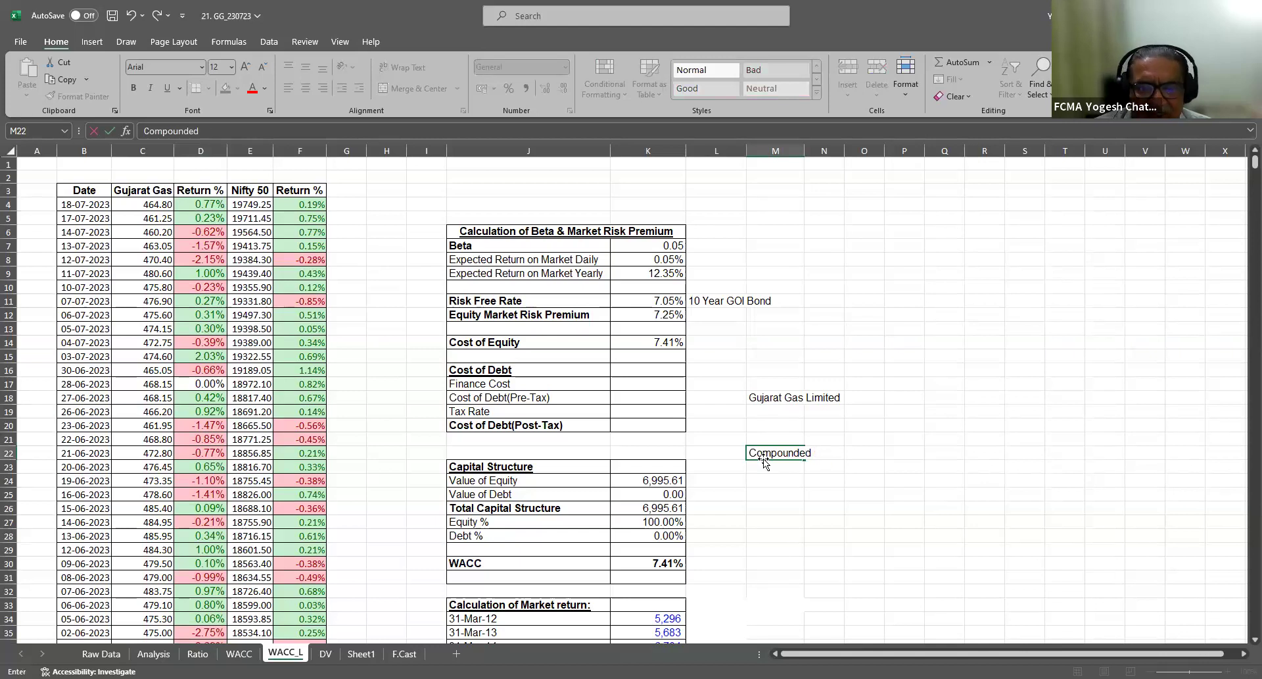
text(normalized return)
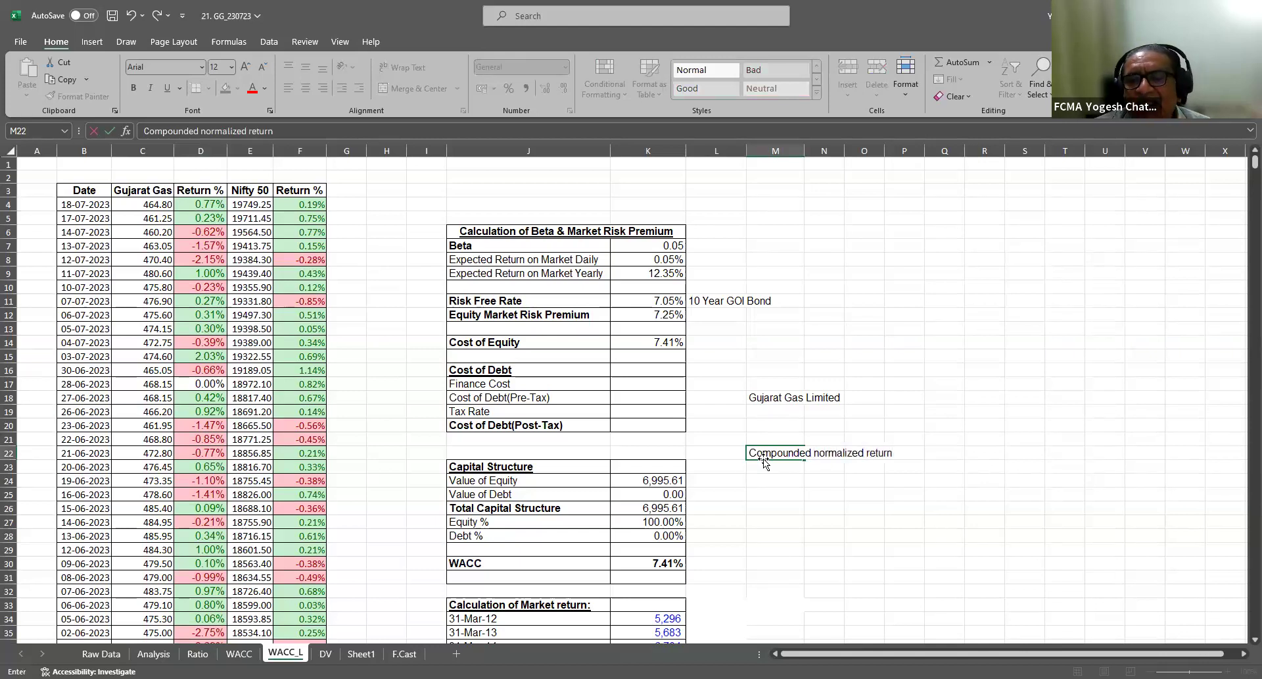
key(Return)
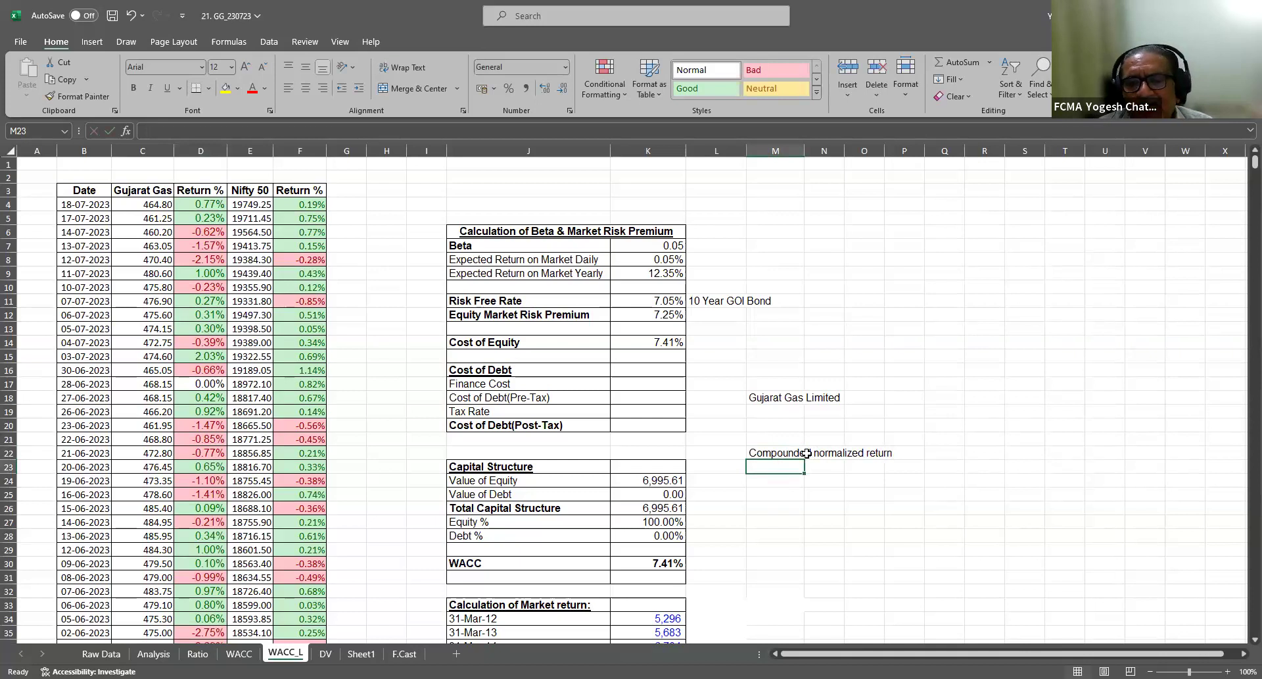
Enter the latest Gujarat Gas share price from C4, 464.8, in cell M25
click(764, 492)
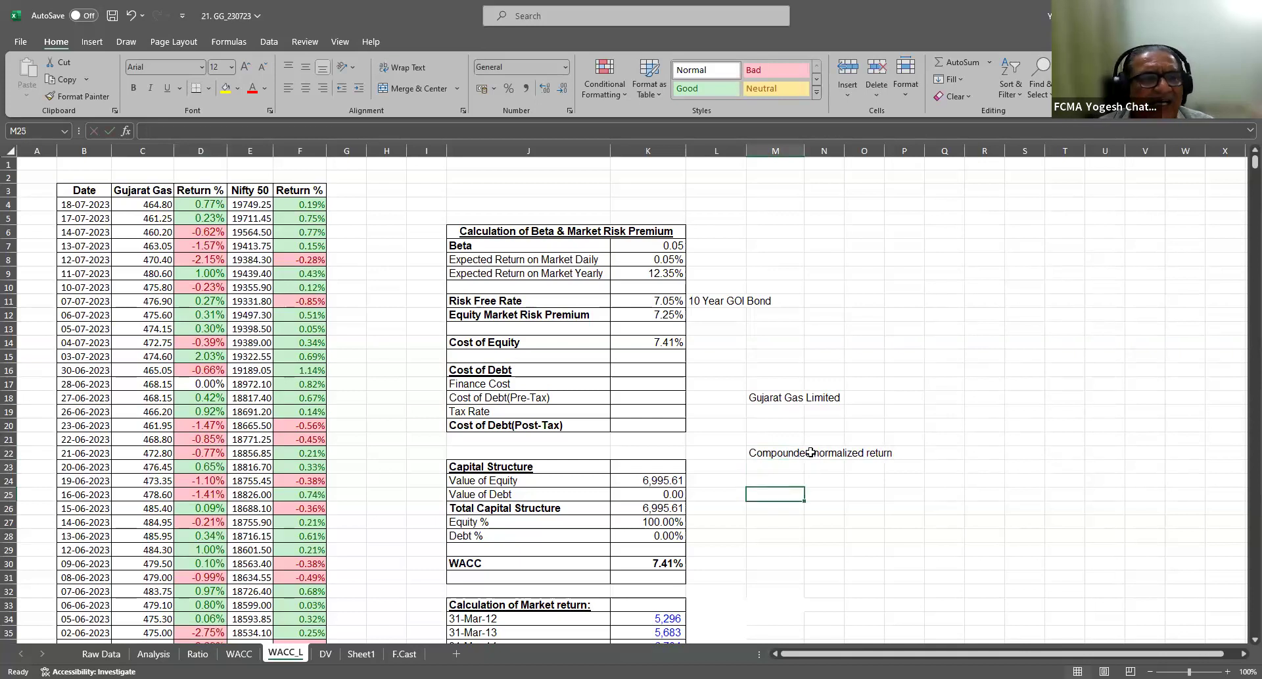
click(158, 207)
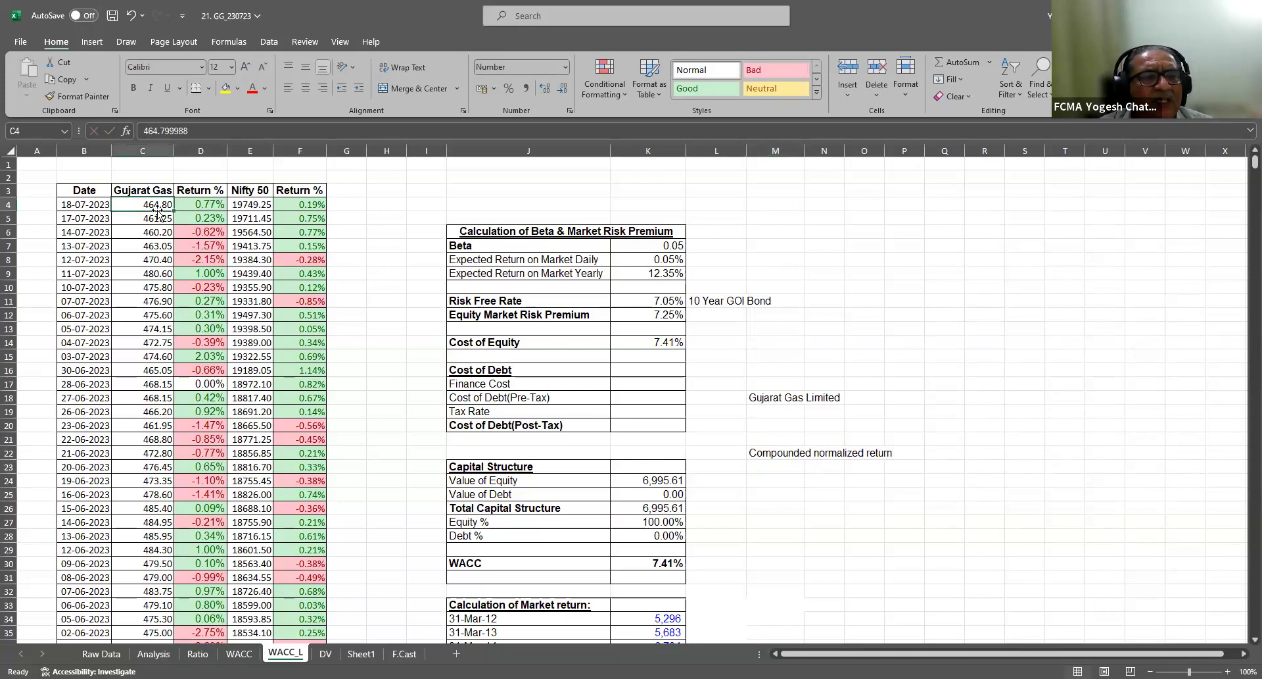
click(783, 494)
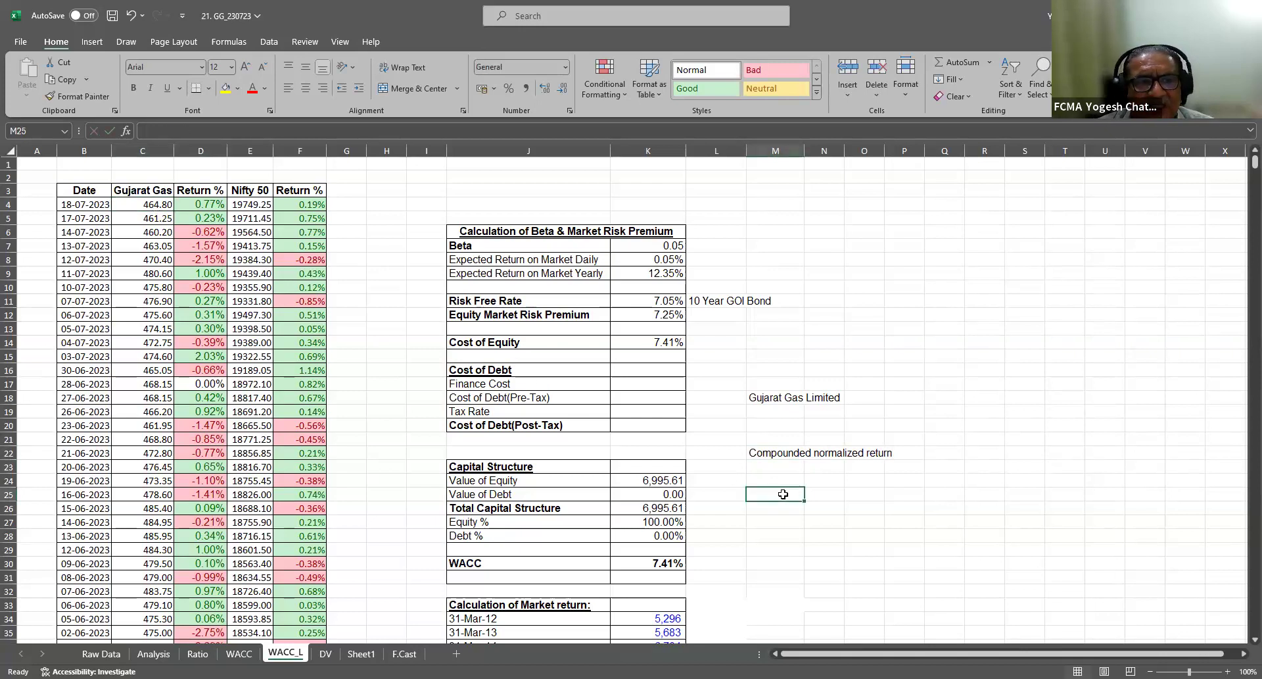
text(464.8)
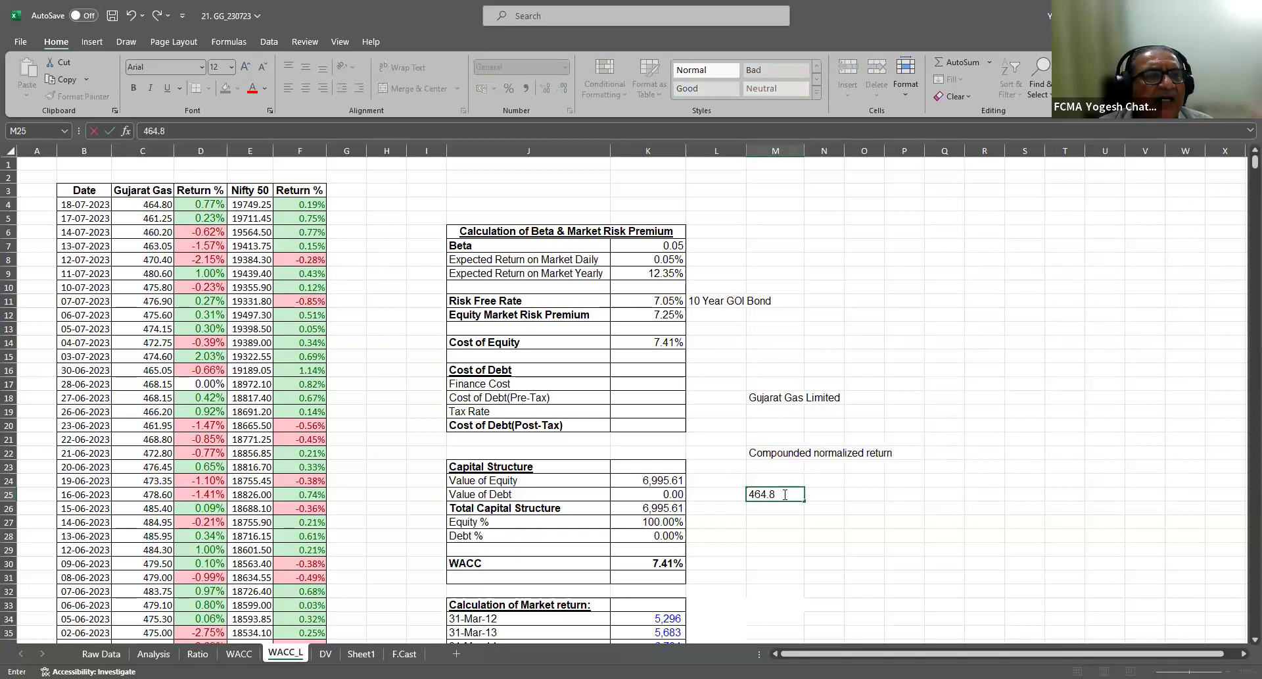
key(Return)
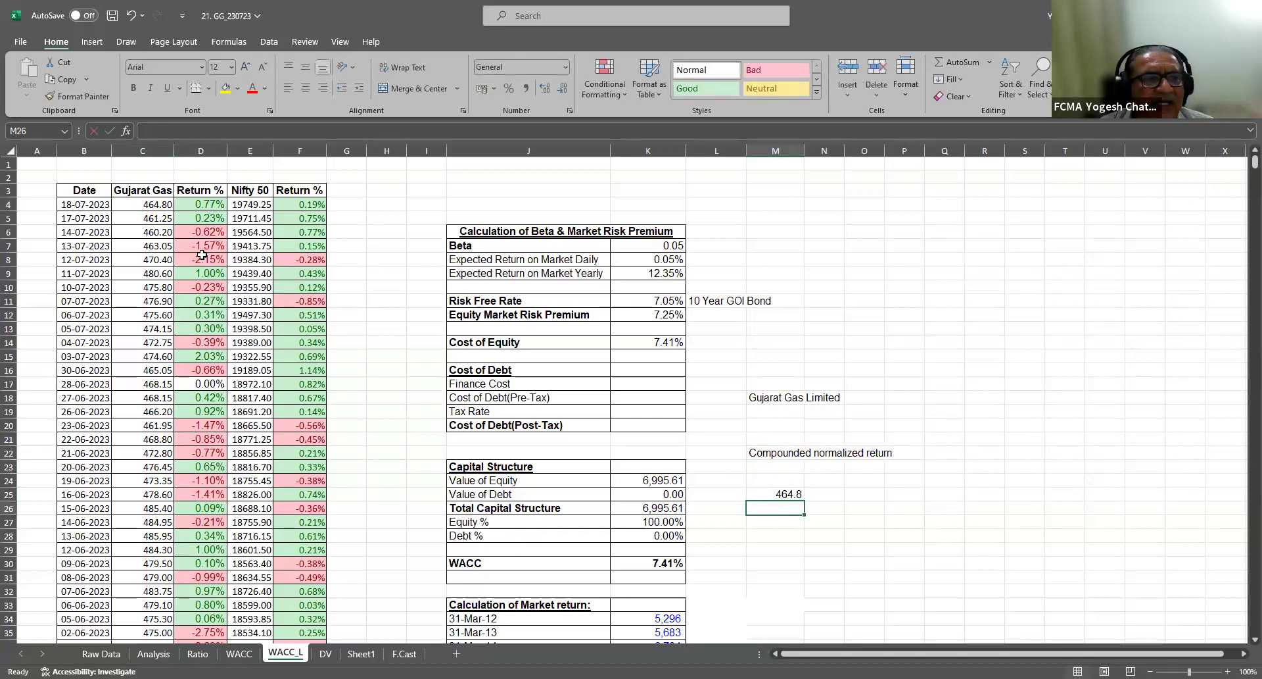
Enter the factor labels X, X1, X2, X3 and X4 across O25 to S25, beside the share price
click(92, 205)
click(146, 206)
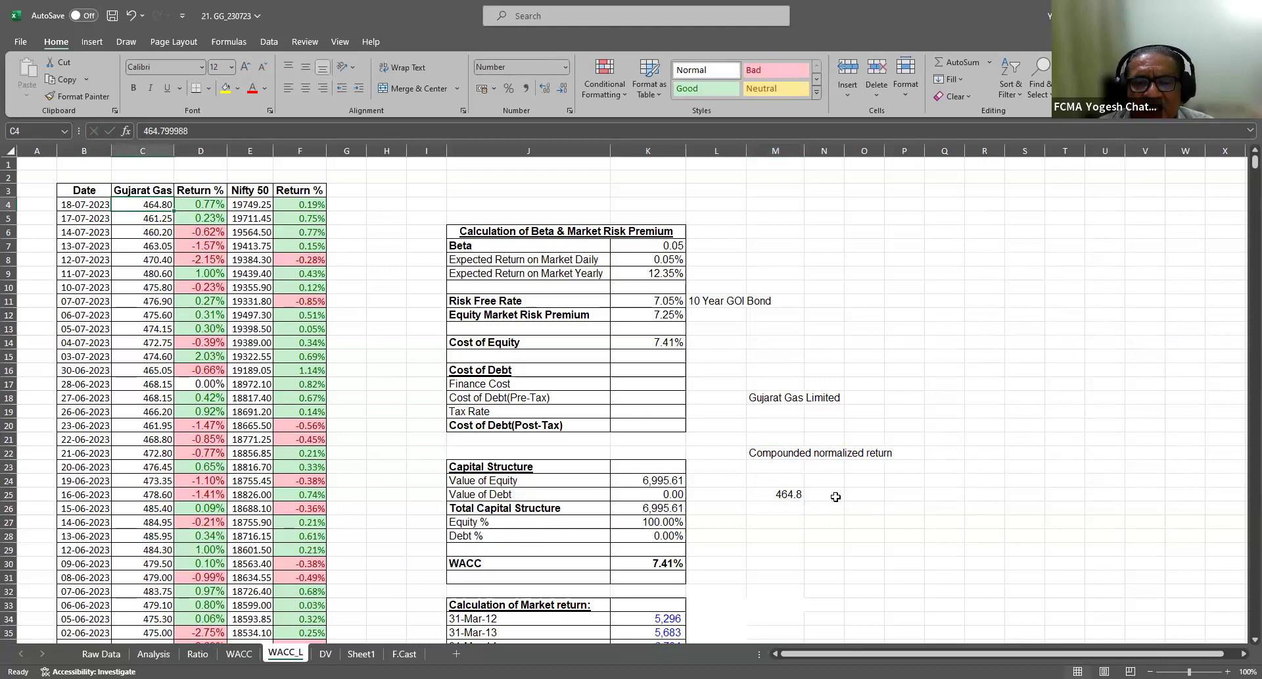
click(866, 495)
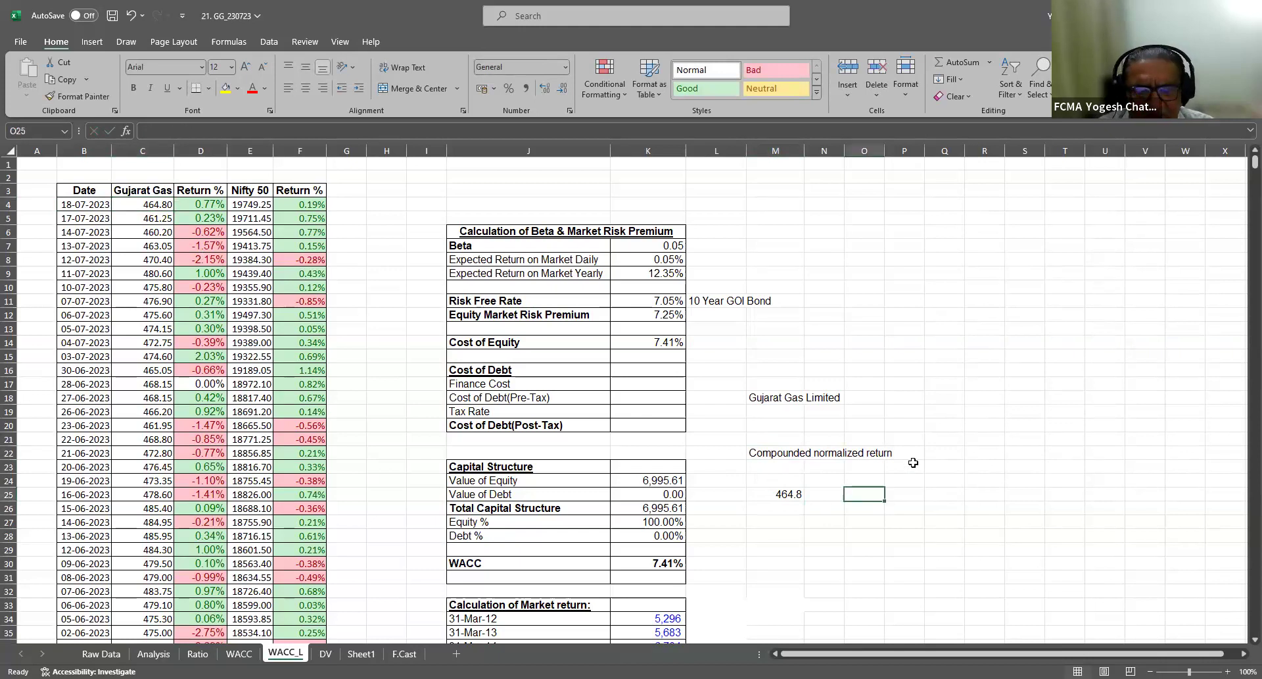
text(X)
key(Tab)
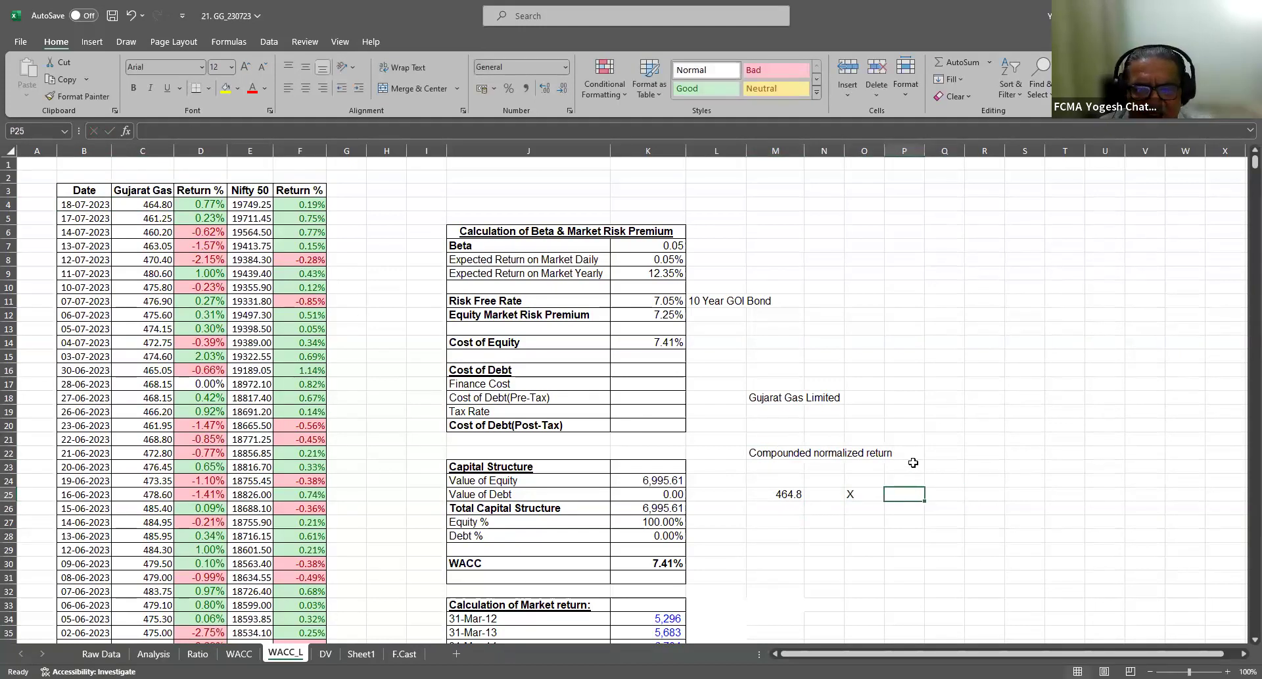
text(X1)
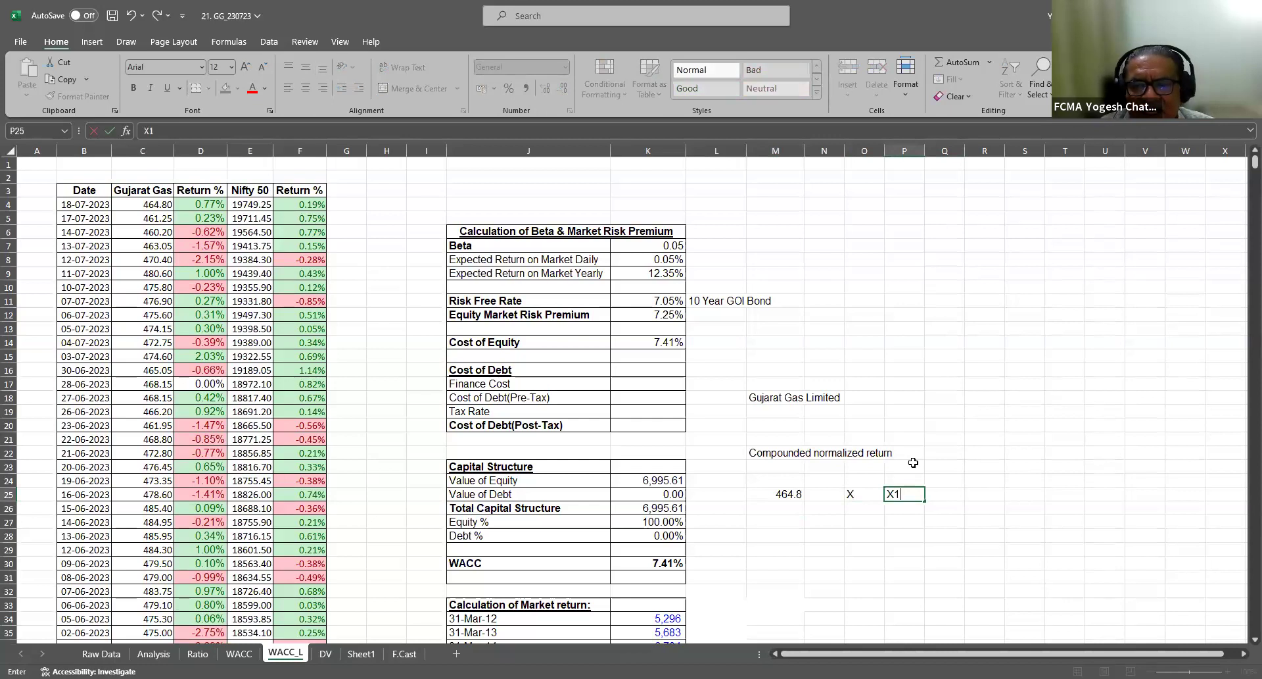
key(Tab)
text(X2)
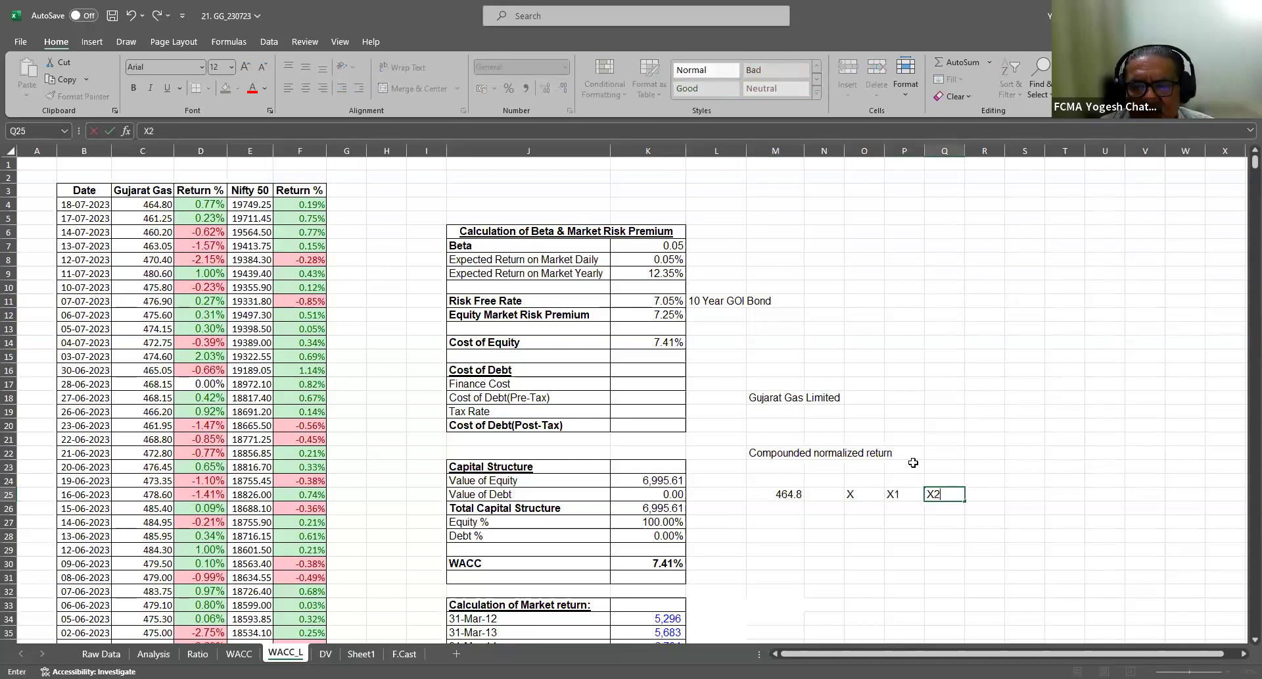
key(Tab)
text(X3)
key(Tab)
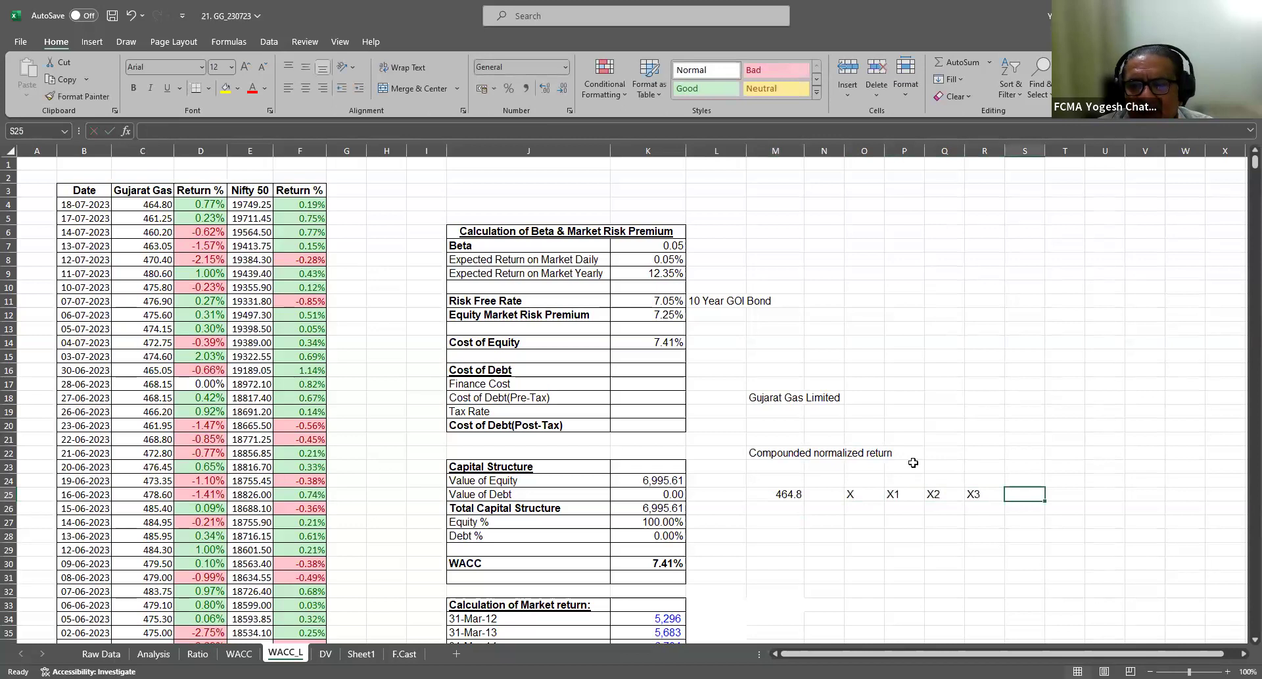
text(X4)
key(Tab)
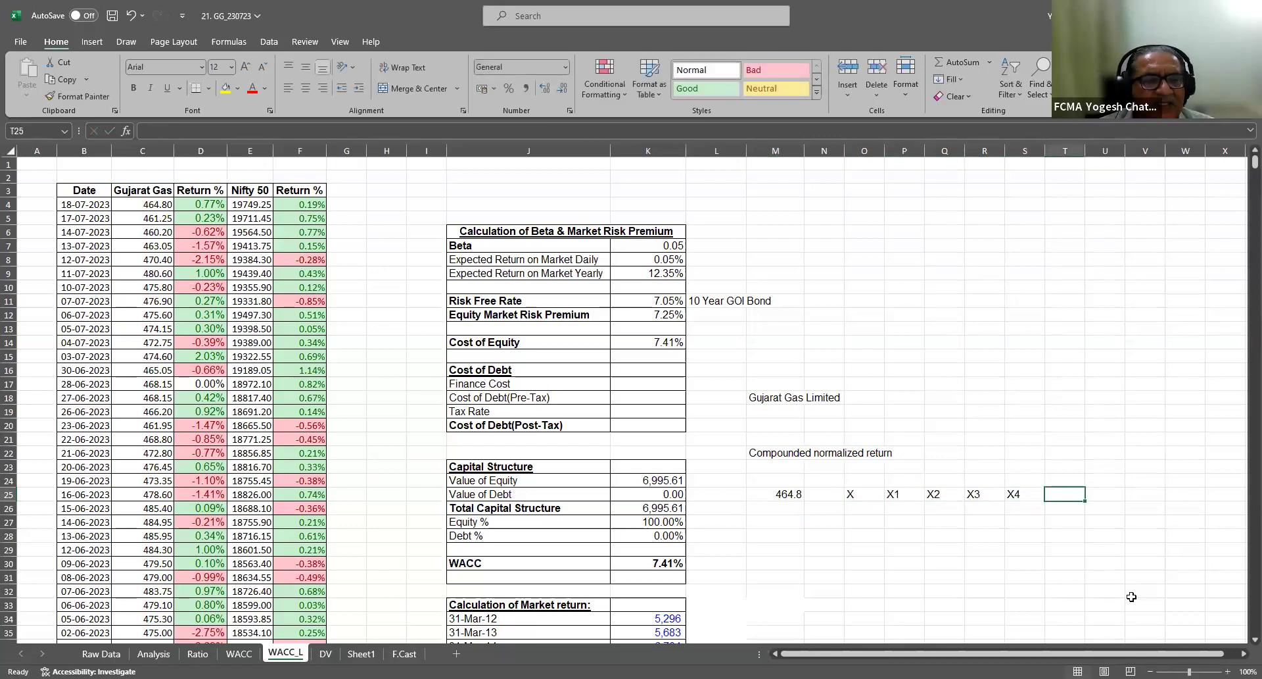
Make the share price in M25 bold and review the factor labels in O25:S25 and the note in M22
click(791, 494)
key(ctrl+b)
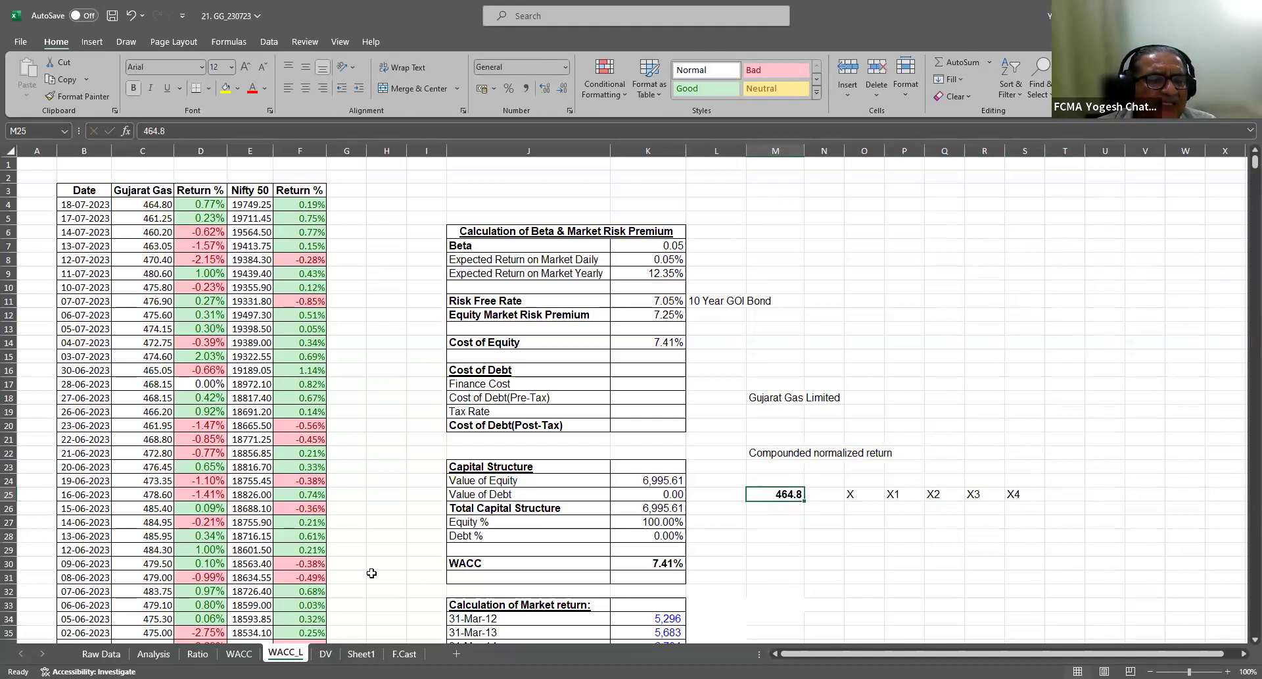
click(861, 494)
drag(913, 493, 997, 492)
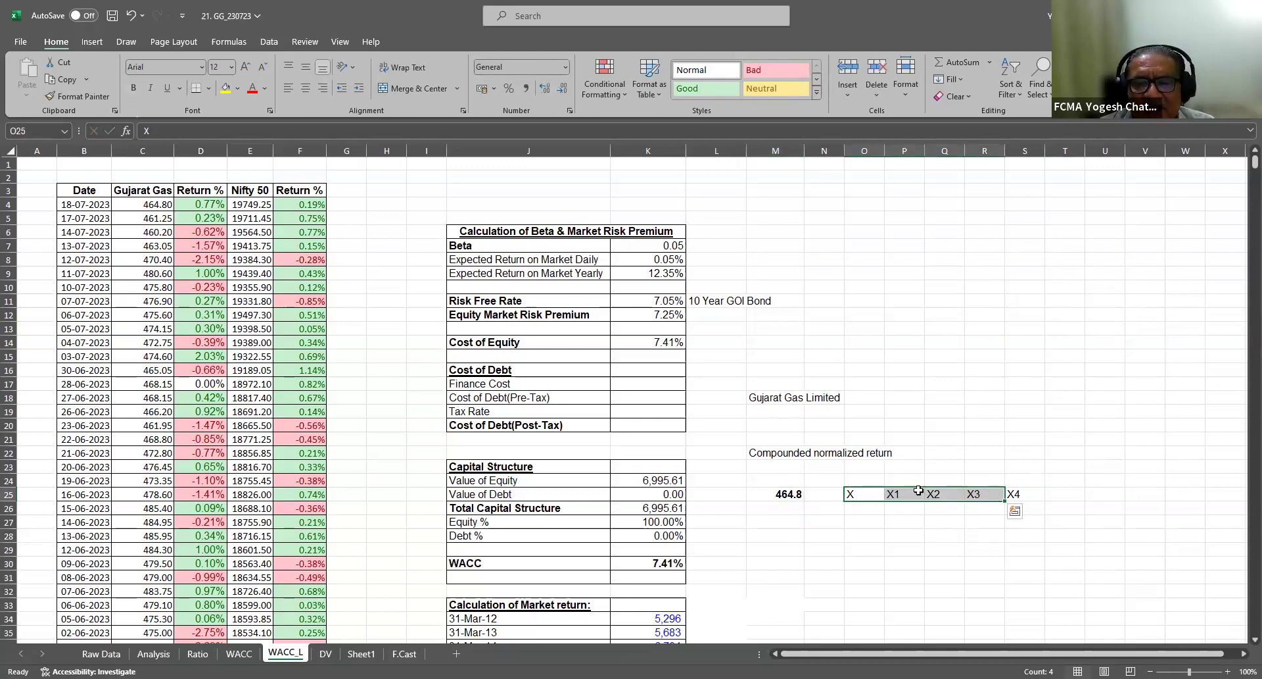
drag(855, 494, 1012, 493)
click(777, 453)
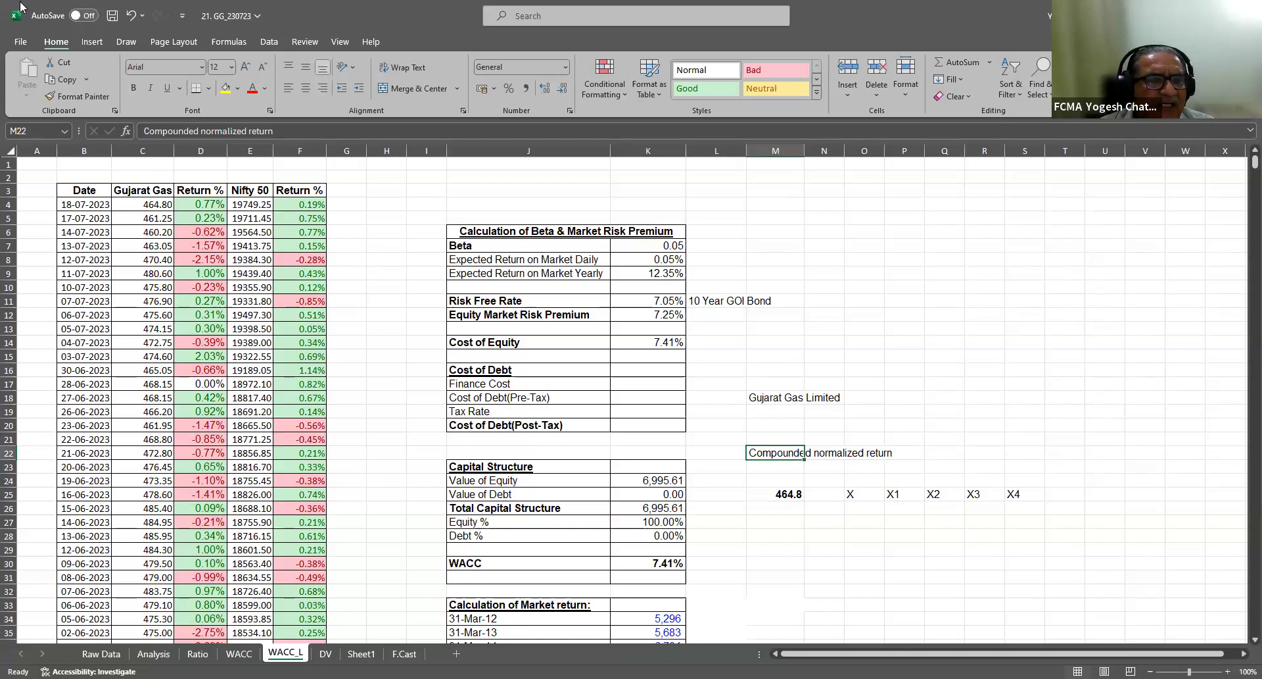
Review the Gujarat Gas price in C4 and its return formula in D4, and enter =ln in N6 to illustrate the natural logarithm function
click(145, 207)
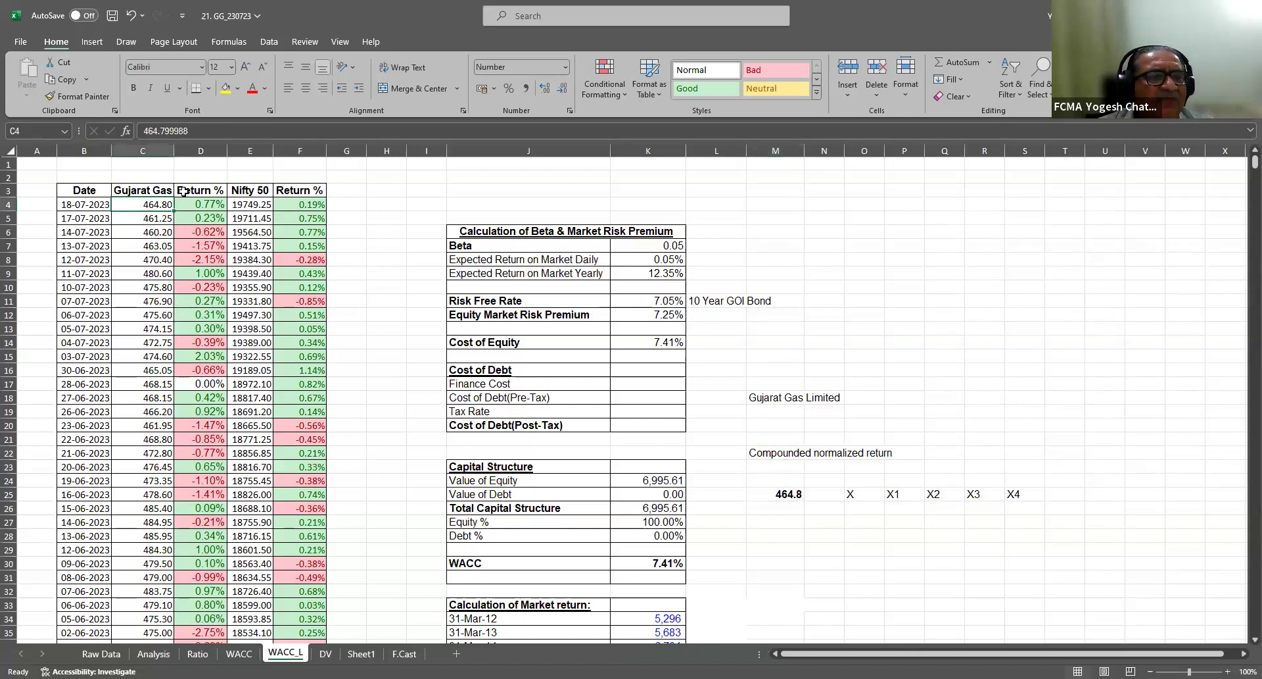
click(209, 204)
click(840, 231)
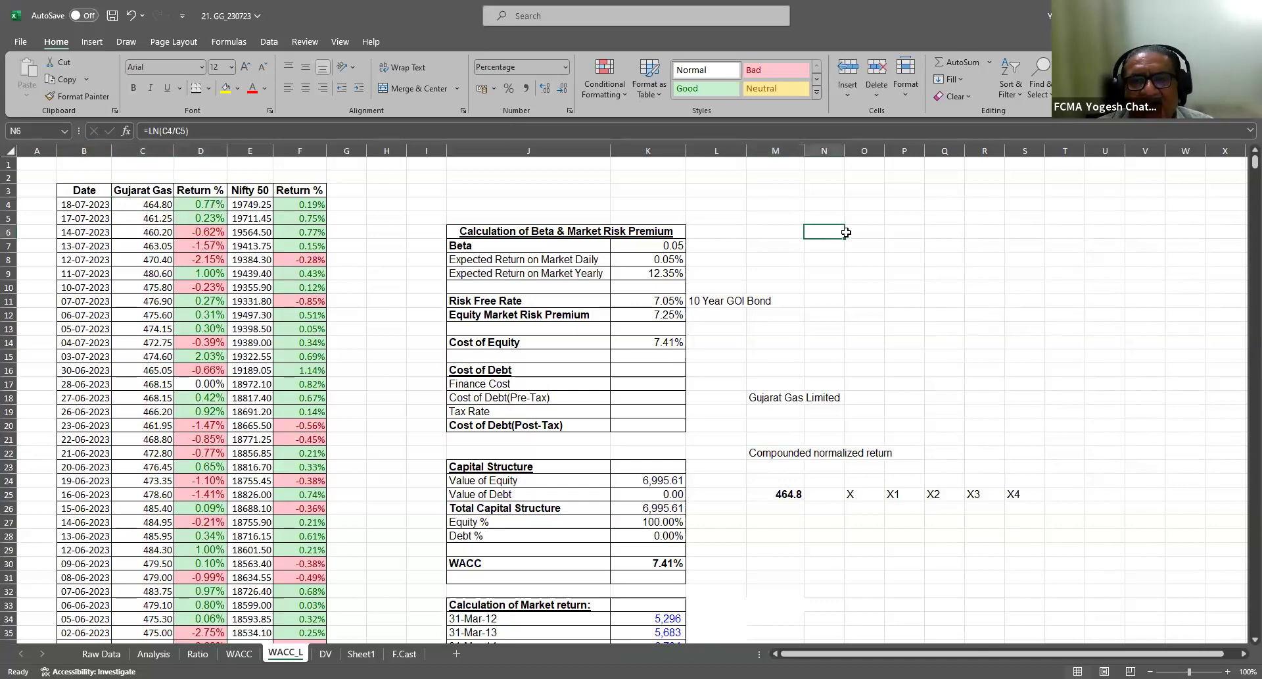
text(=ln)
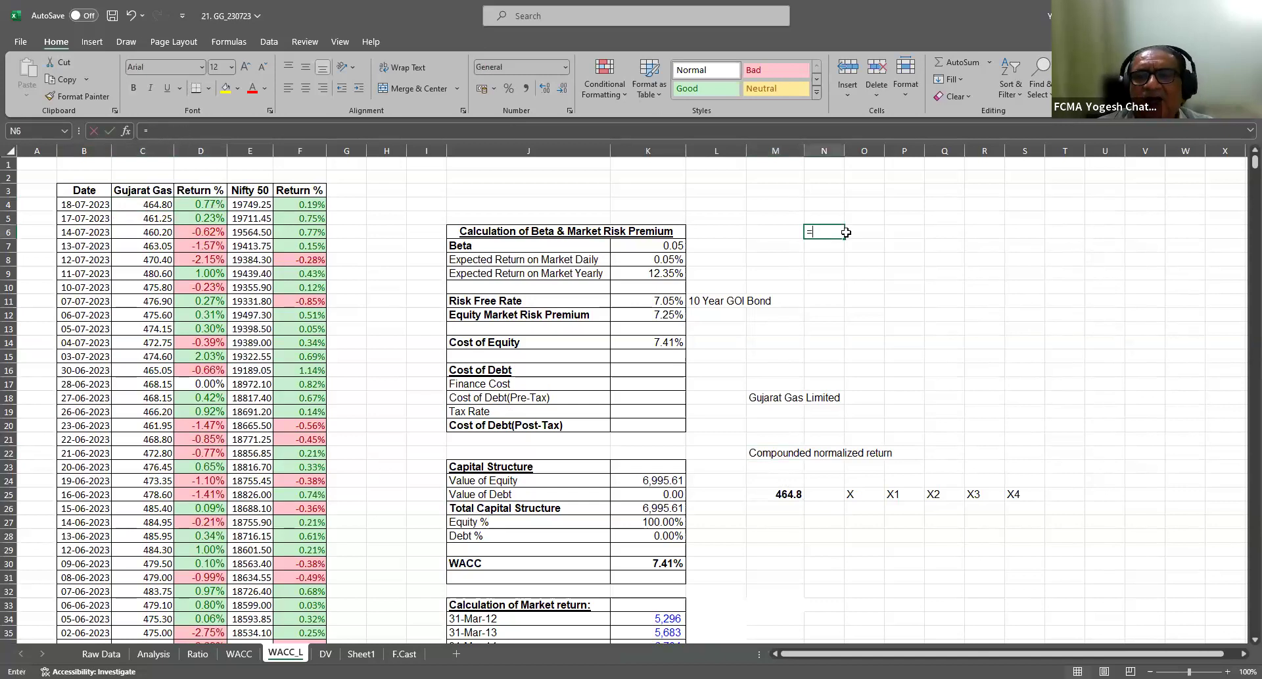
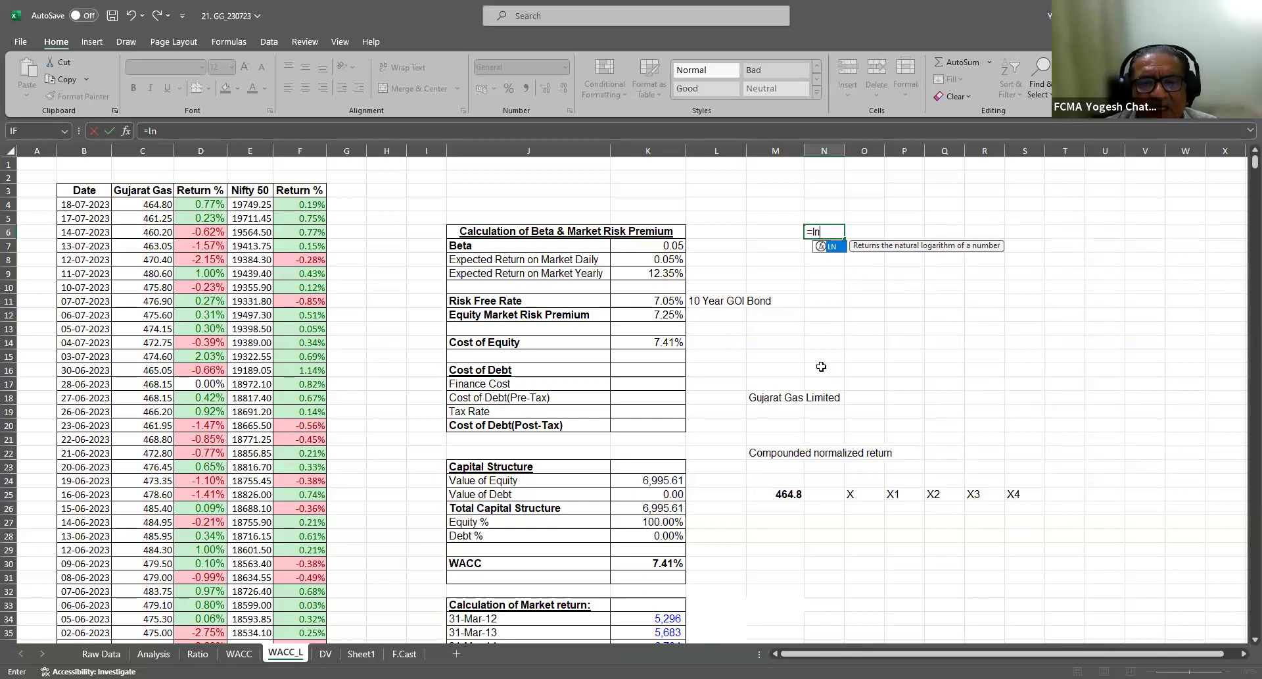
key(Escape)
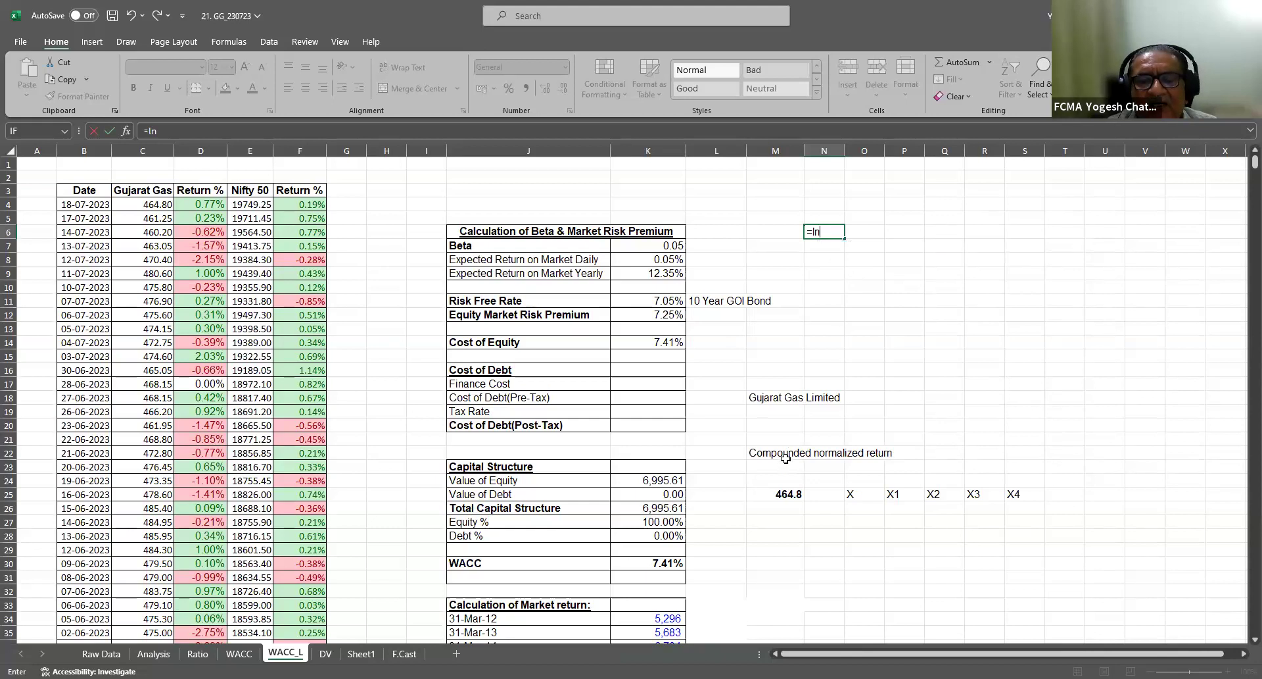
click(788, 453)
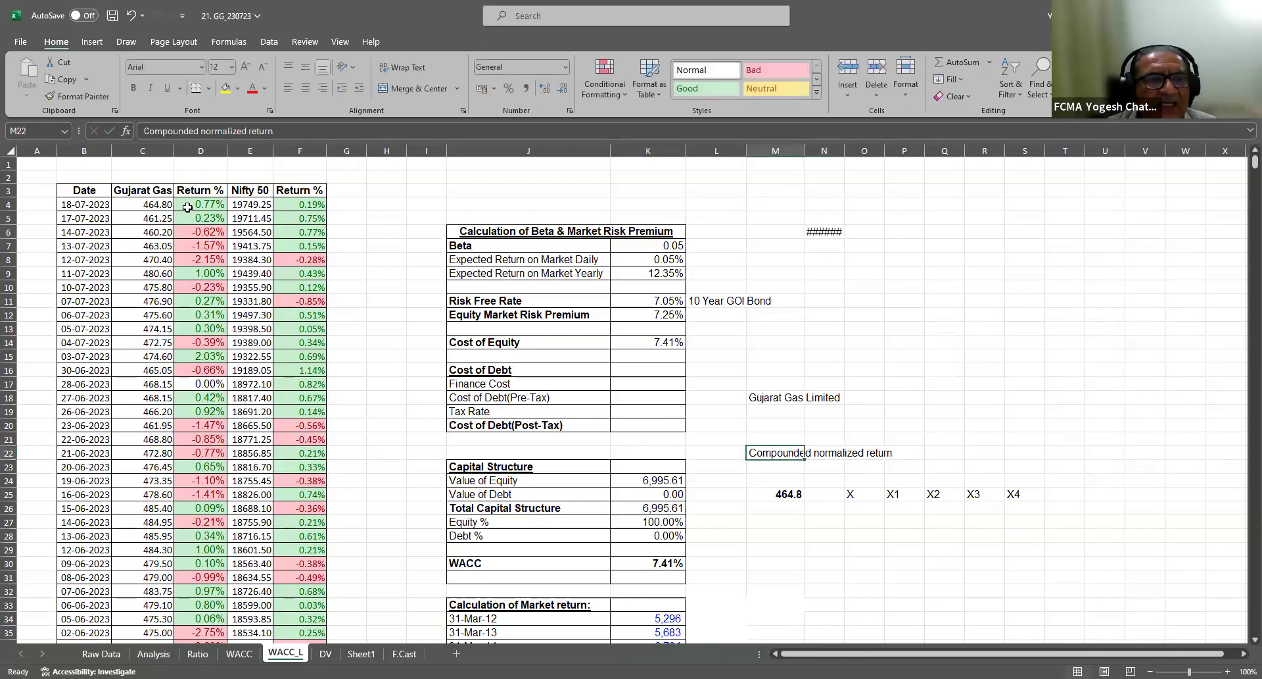
Review the natural-log return formulas for Gujarat Gas in D4 and Nifty 50 in F4
click(188, 207)
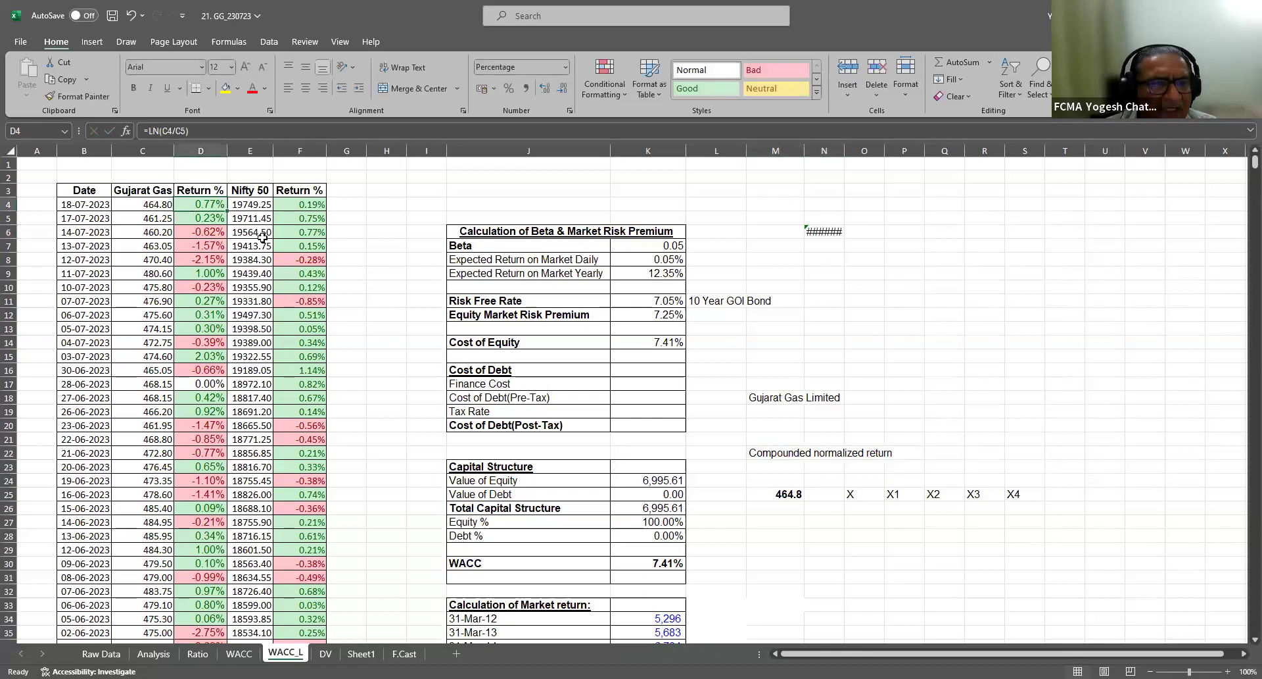
key(F2)
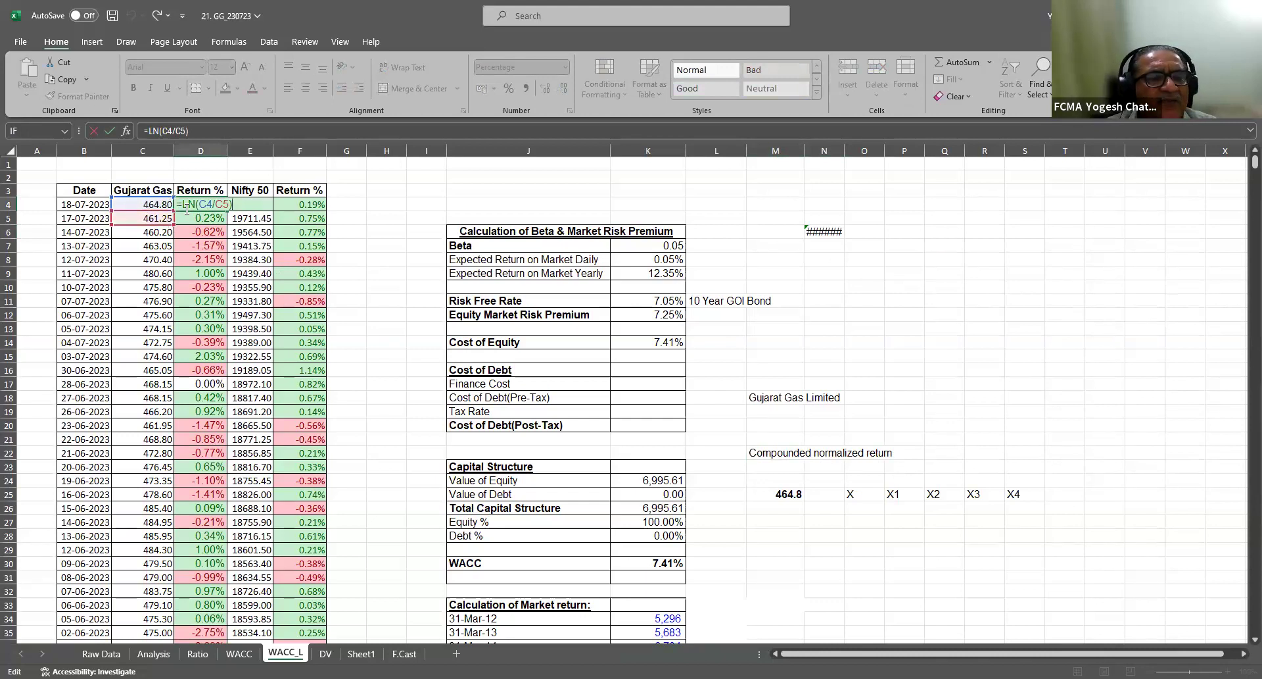
key(Return)
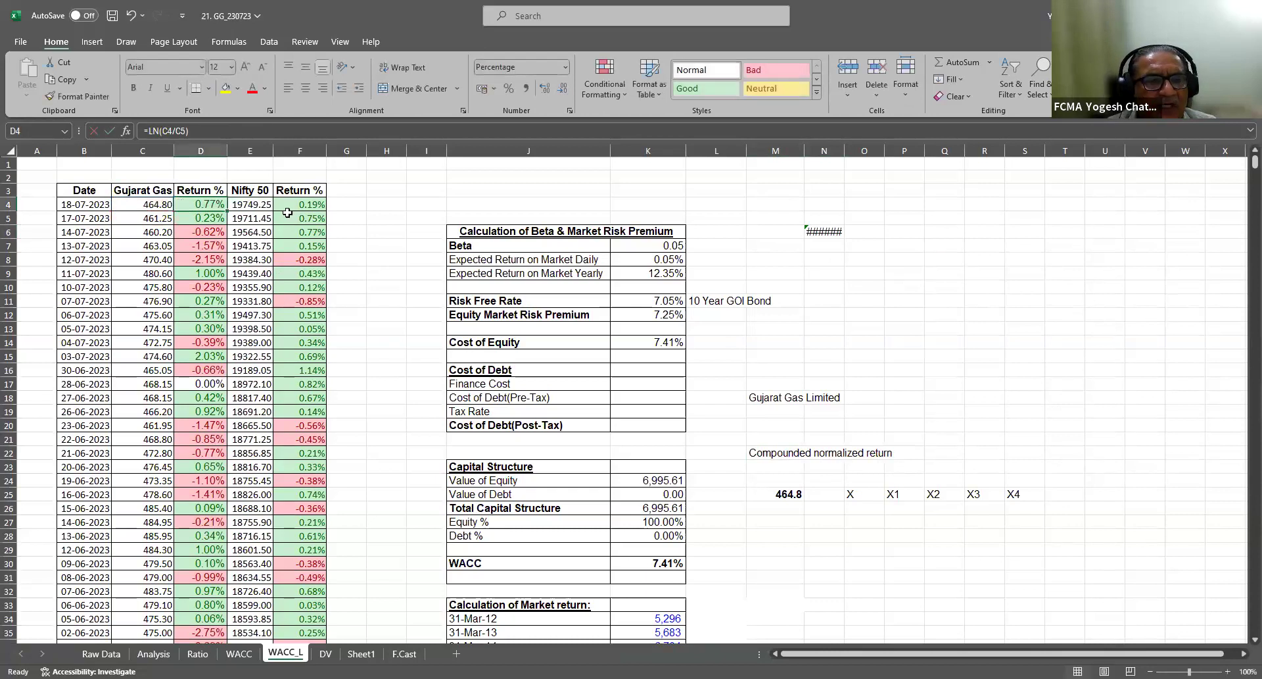
click(296, 206)
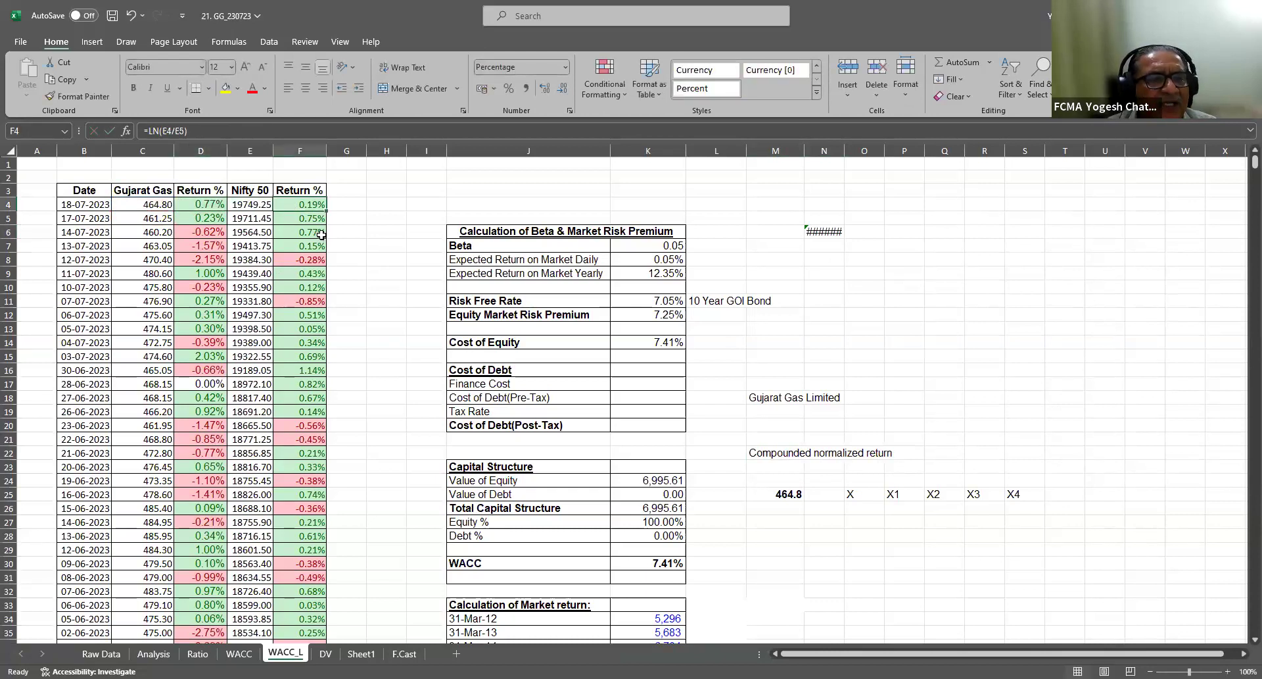
double_click(303, 205)
click(197, 204)
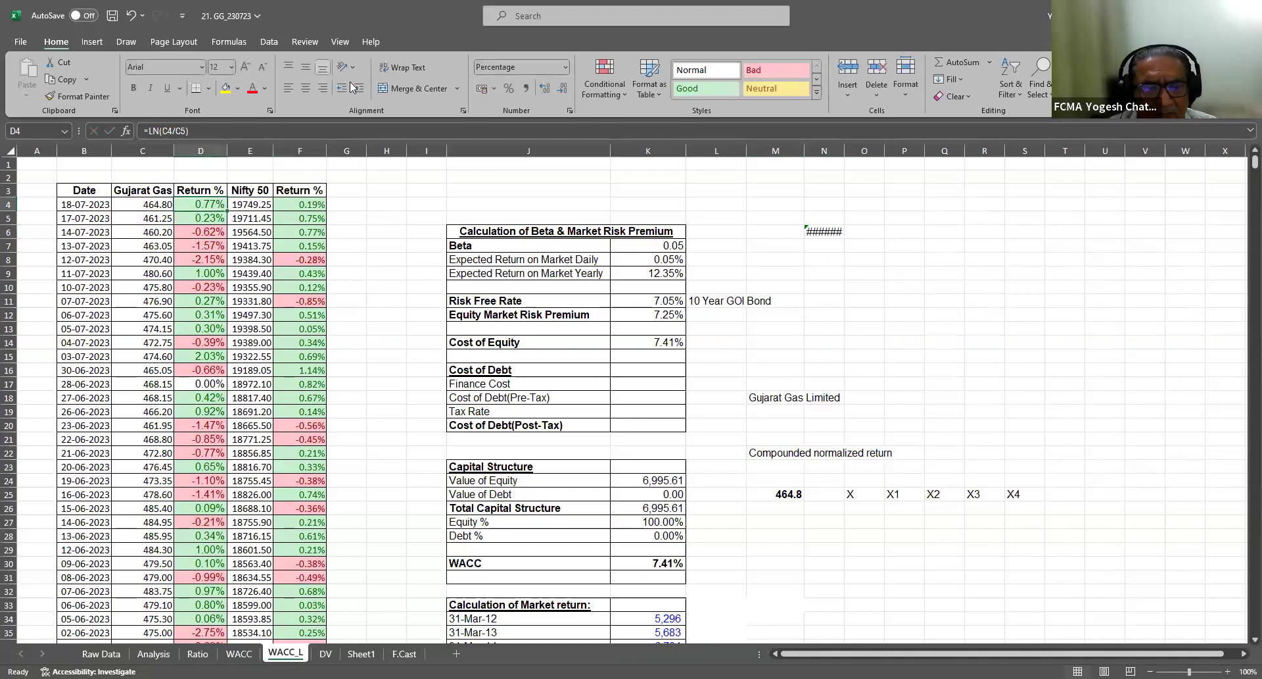
Extend the heading in J70 to read Income Approach - DCF Method and make it bold
scroll(687, 432, down, 14)
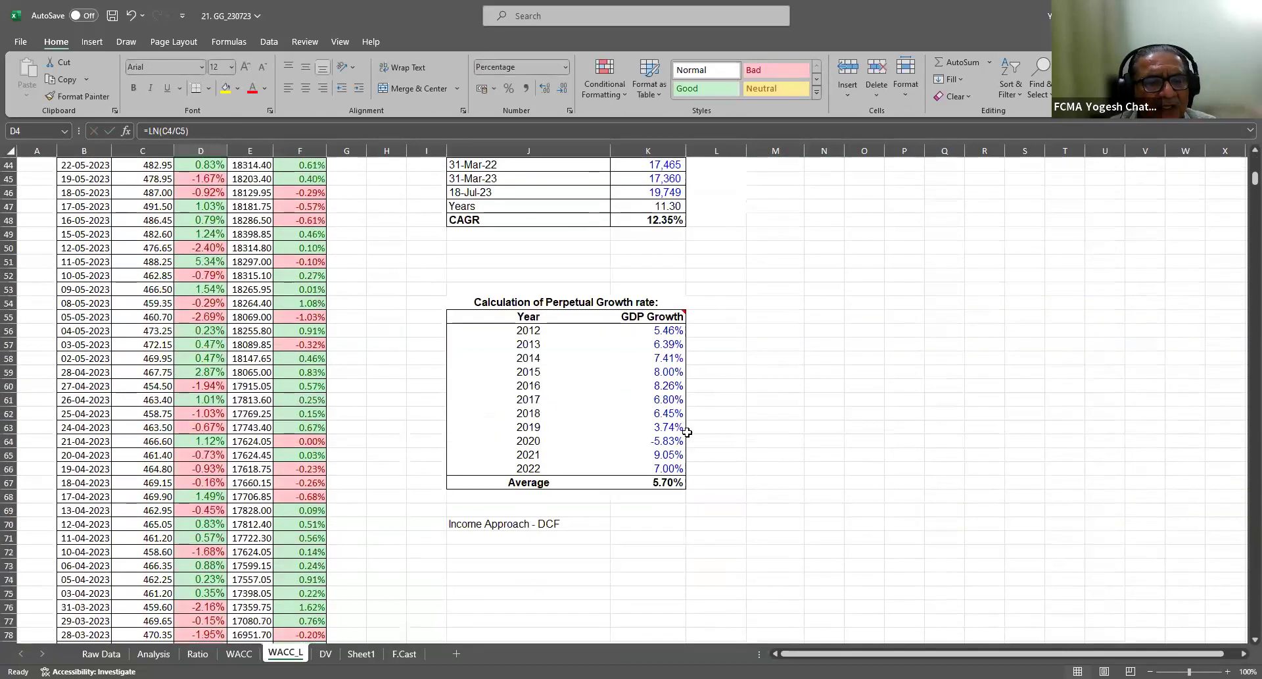
scroll(687, 432, down, 5)
click(572, 327)
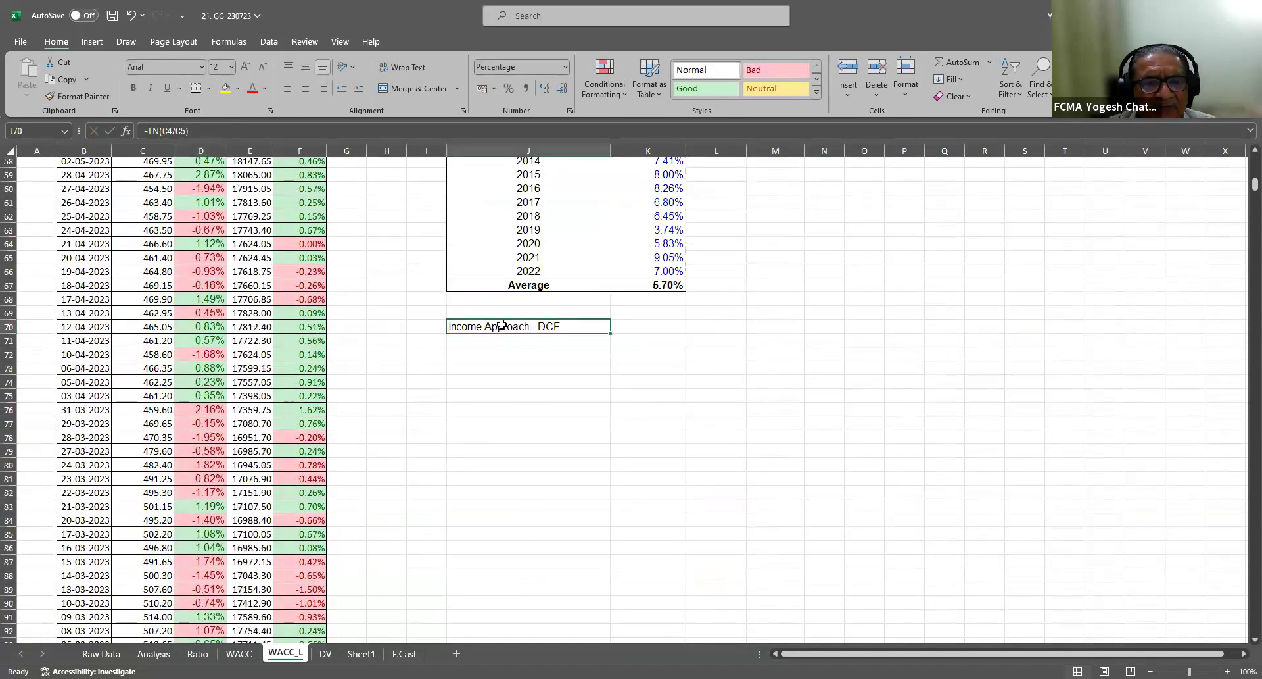
double_click(585, 322)
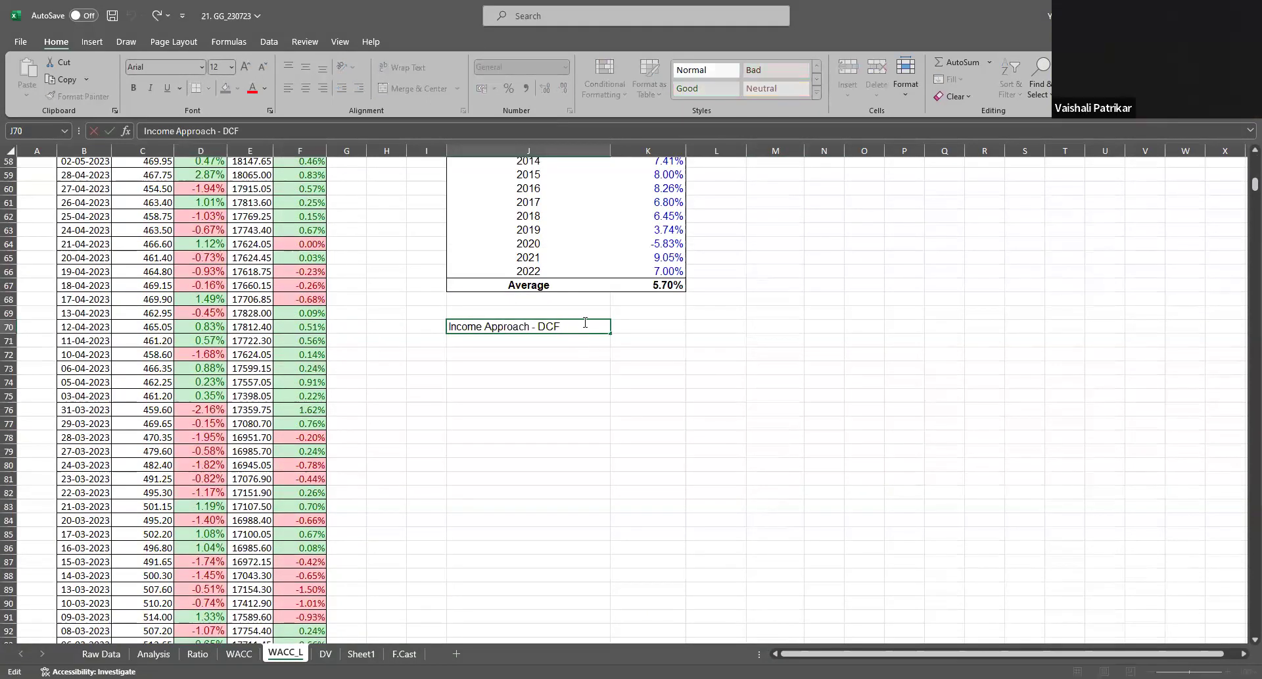
text(Method)
key(Return)
click(584, 322)
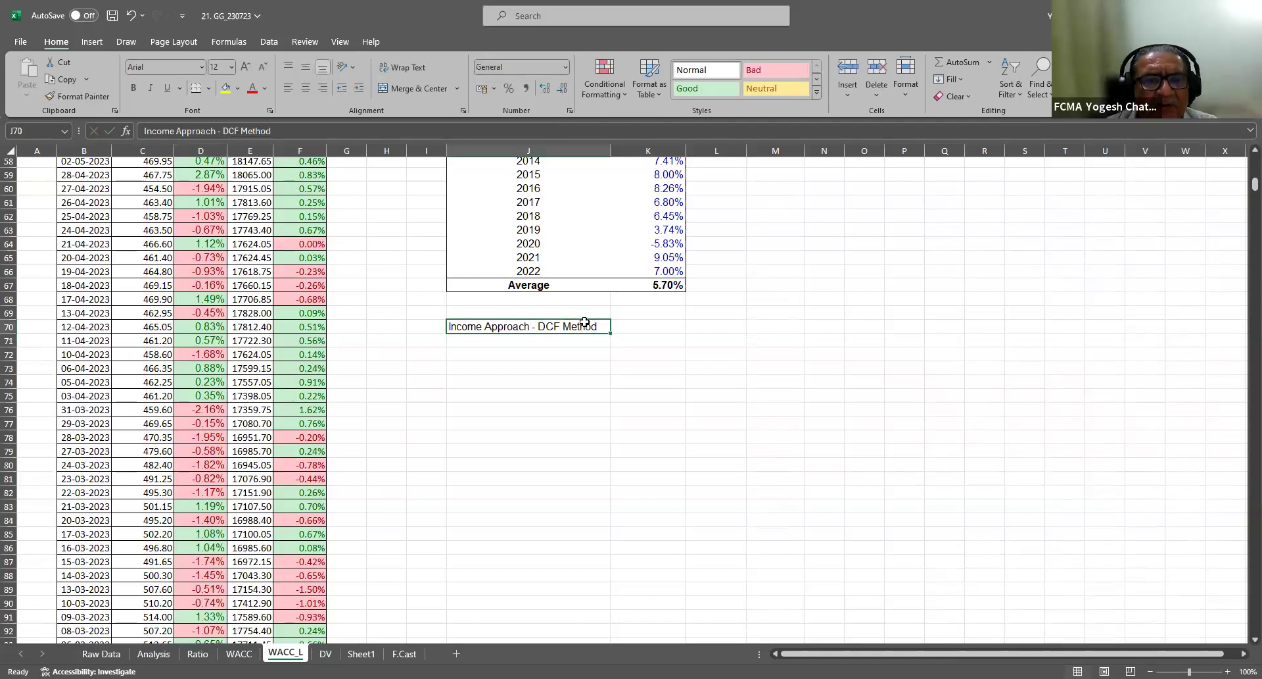
key(ctrl+b)
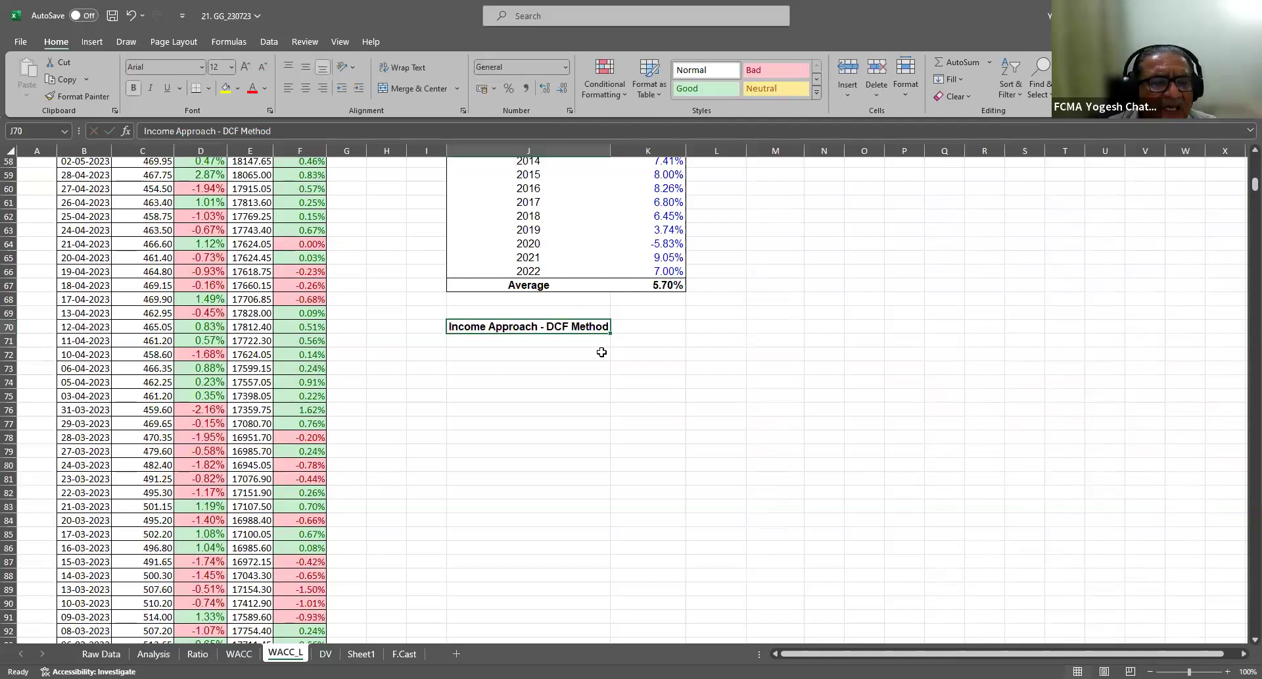
Enter the labels Explicit Period in J72 and Terminal Value in J73 under the DCF heading
click(484, 354)
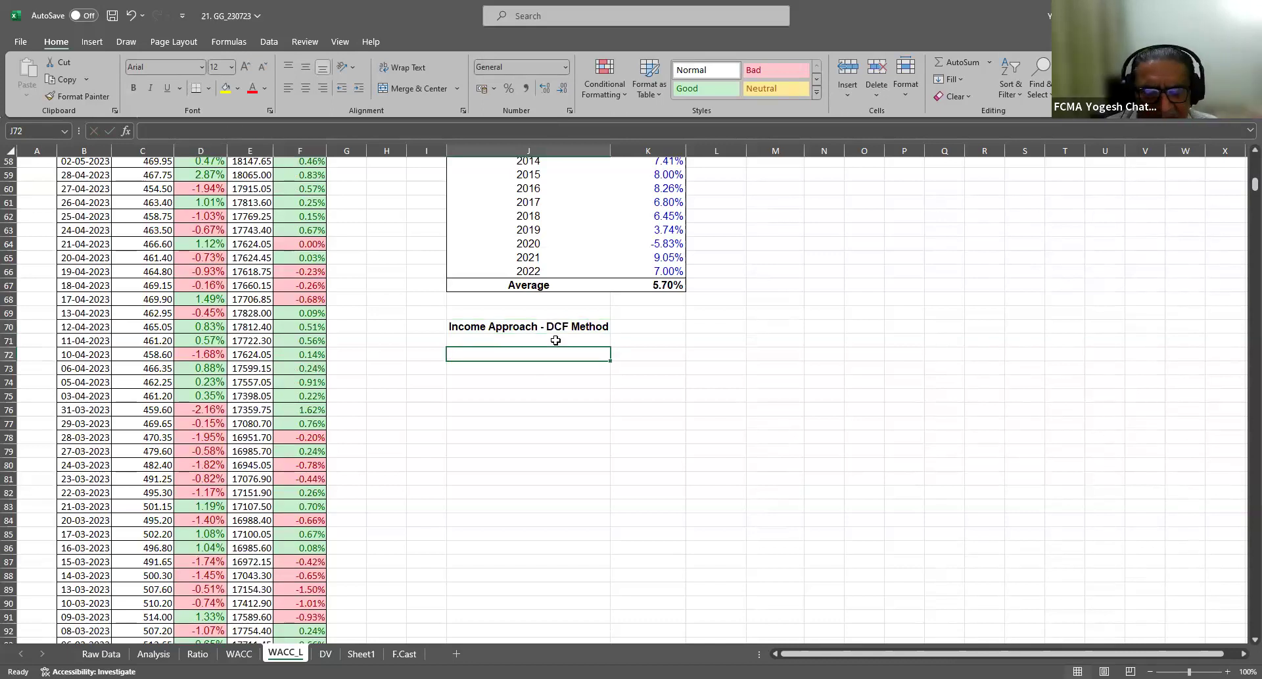
text(Explicit Period)
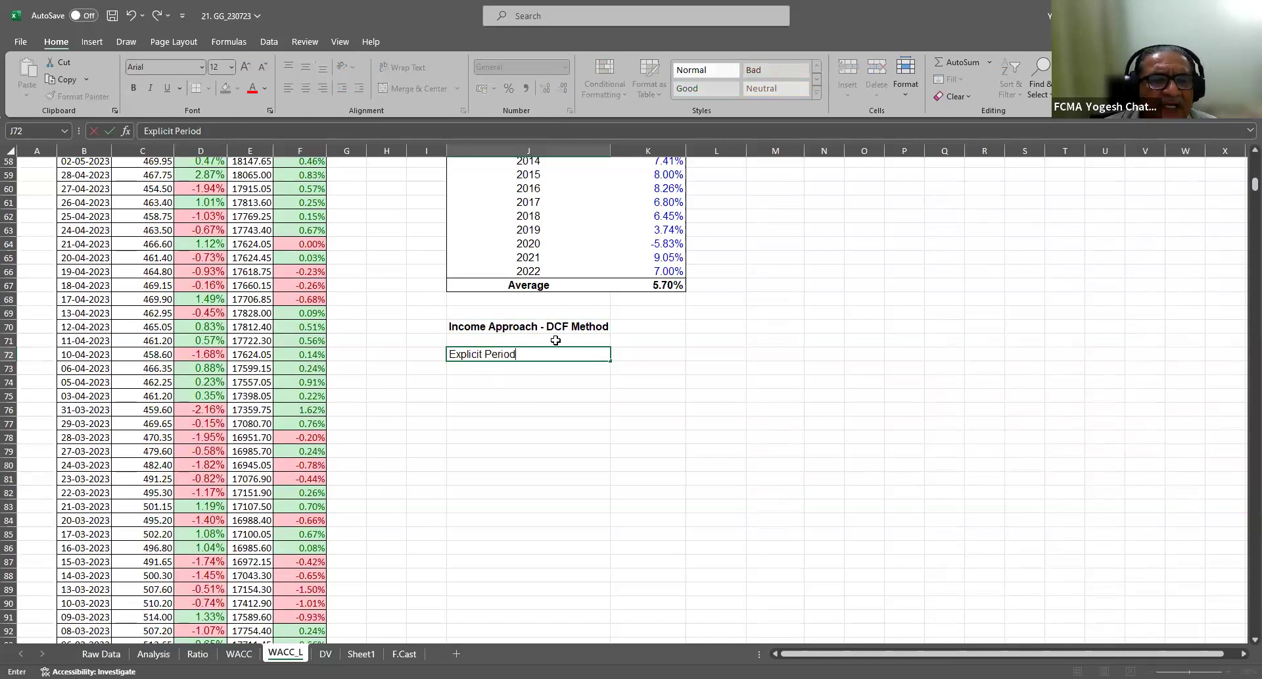
key(Return)
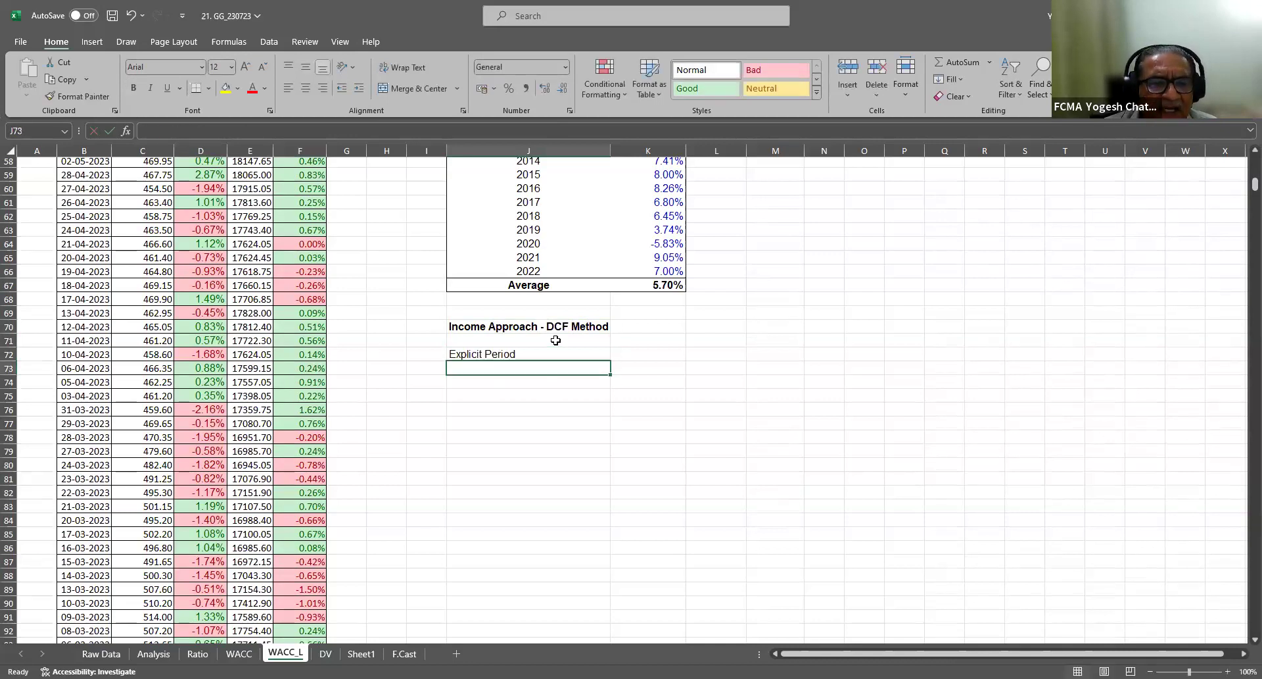
text(Te)
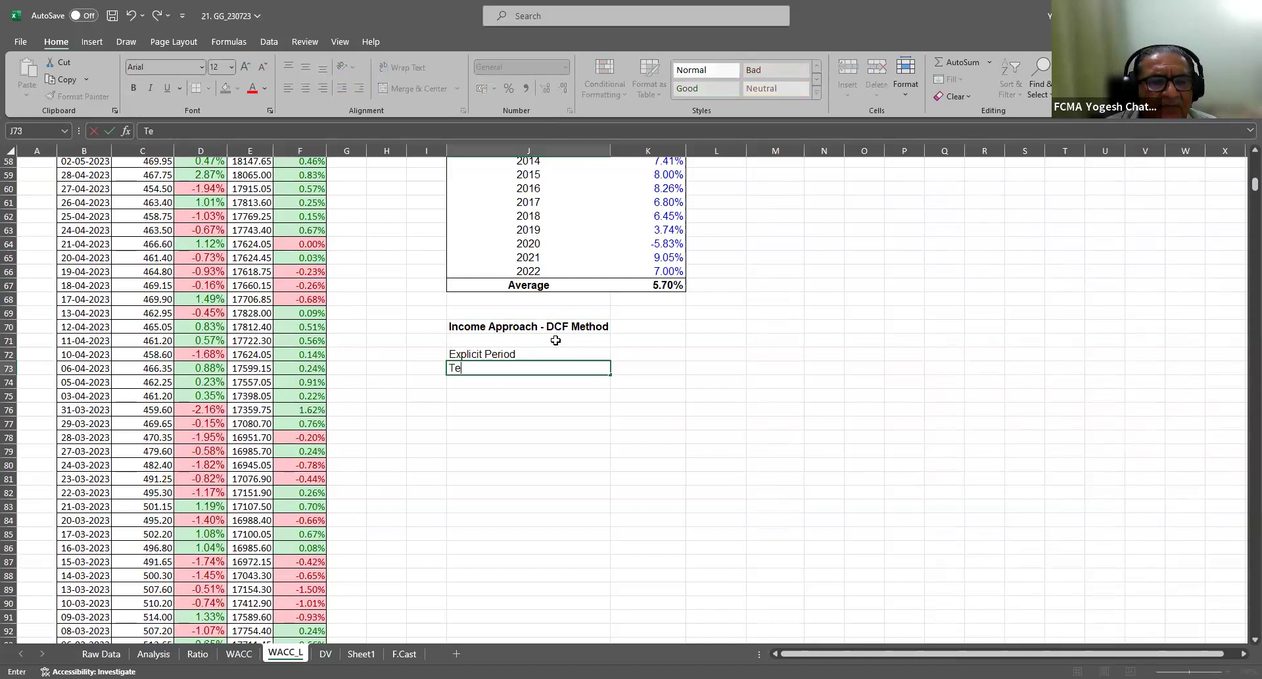
text(rminal Value)
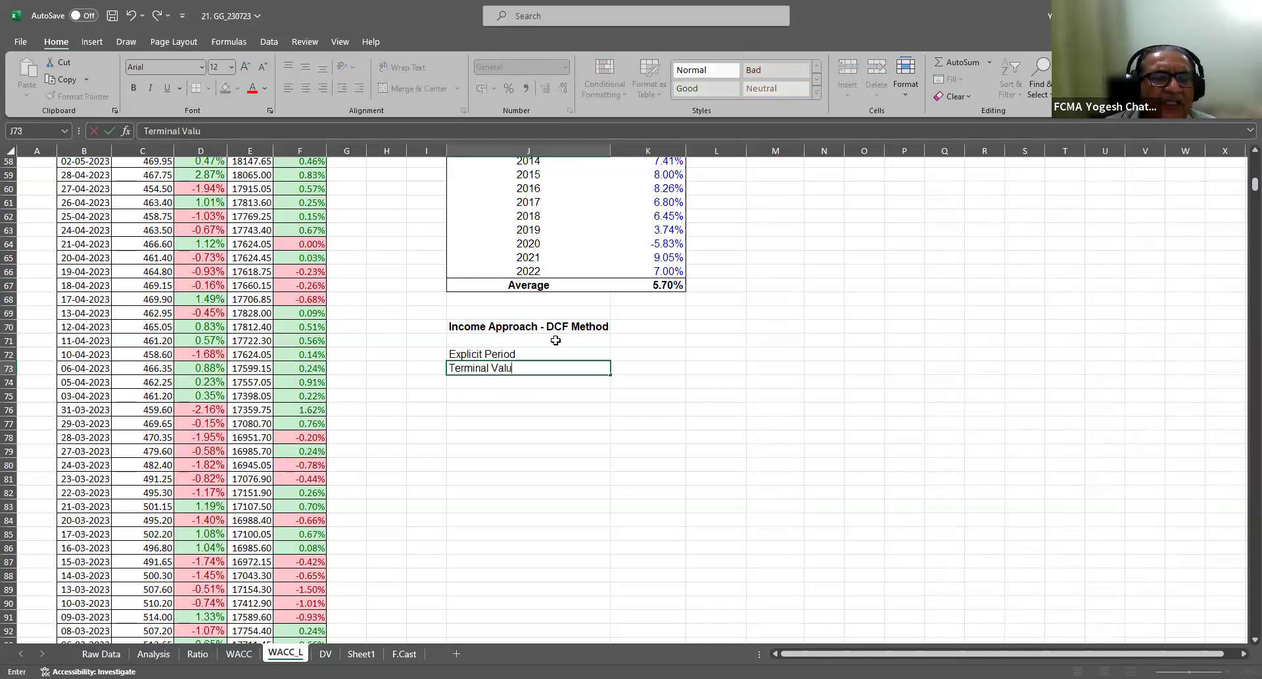
key(Return)
Make the Explicit Period and Terminal Value labels in J72:J73 bold
click(511, 357)
click(497, 366)
click(485, 352)
drag(485, 366, 487, 369)
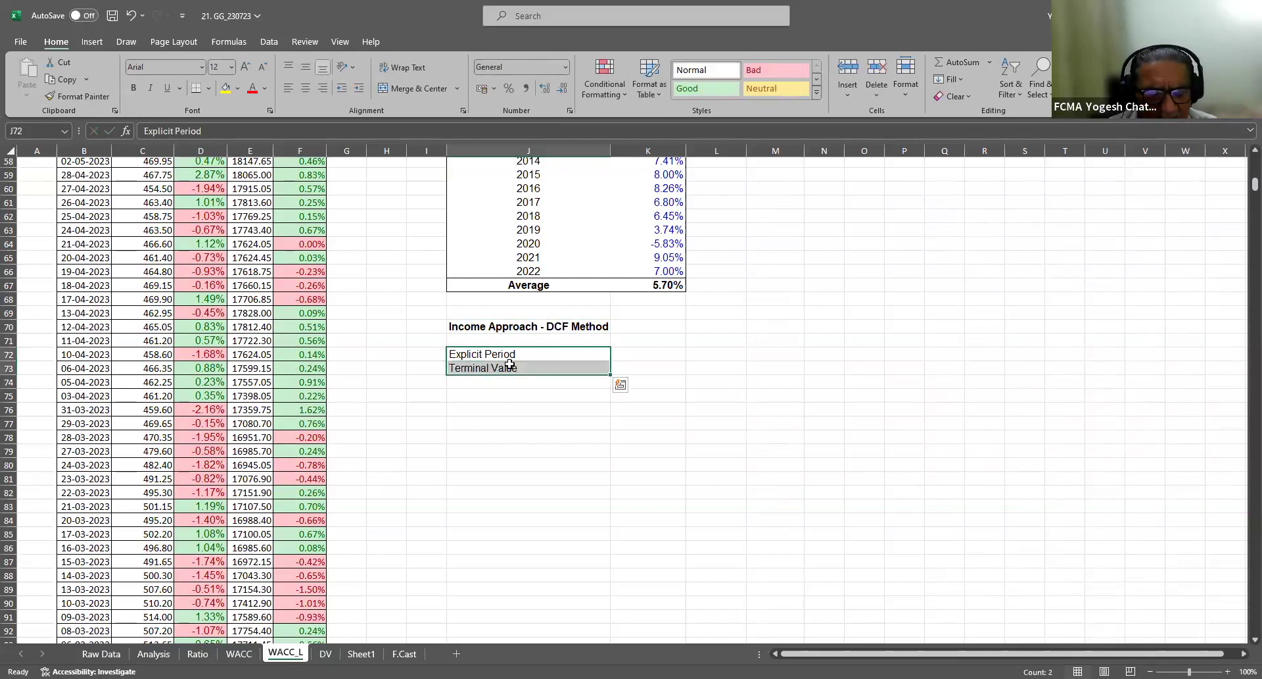
key(ctrl+b)
click(526, 328)
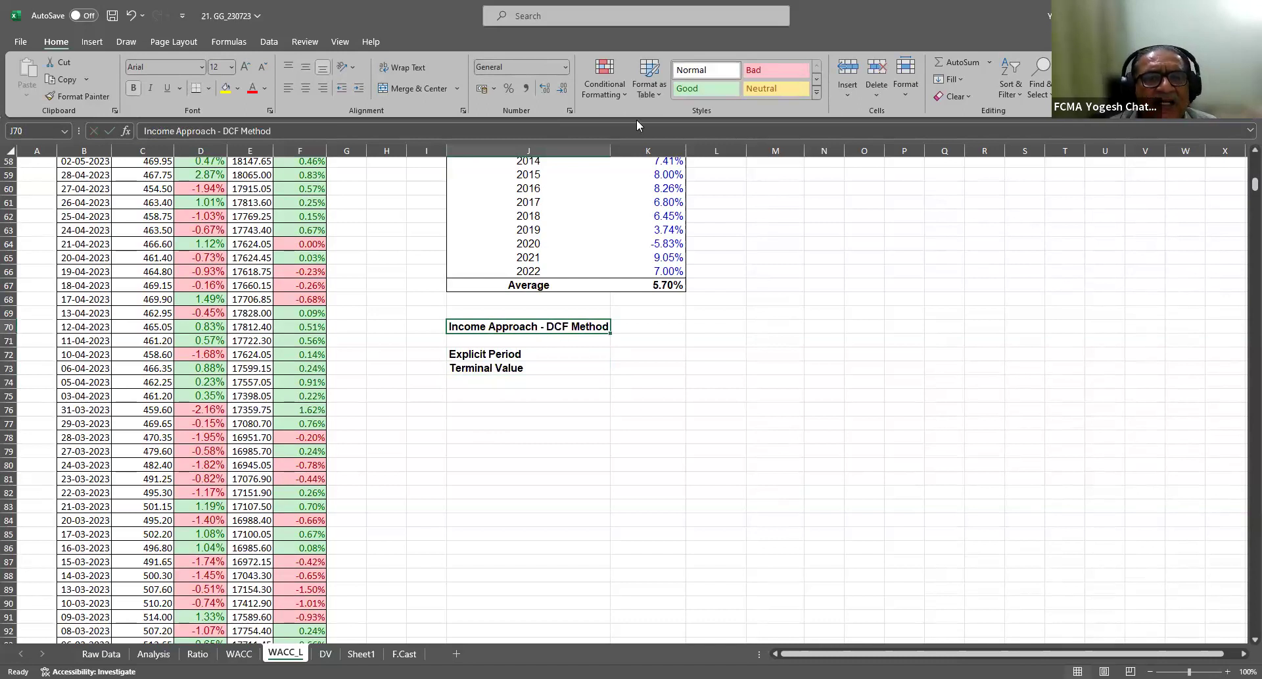
click(547, 305)
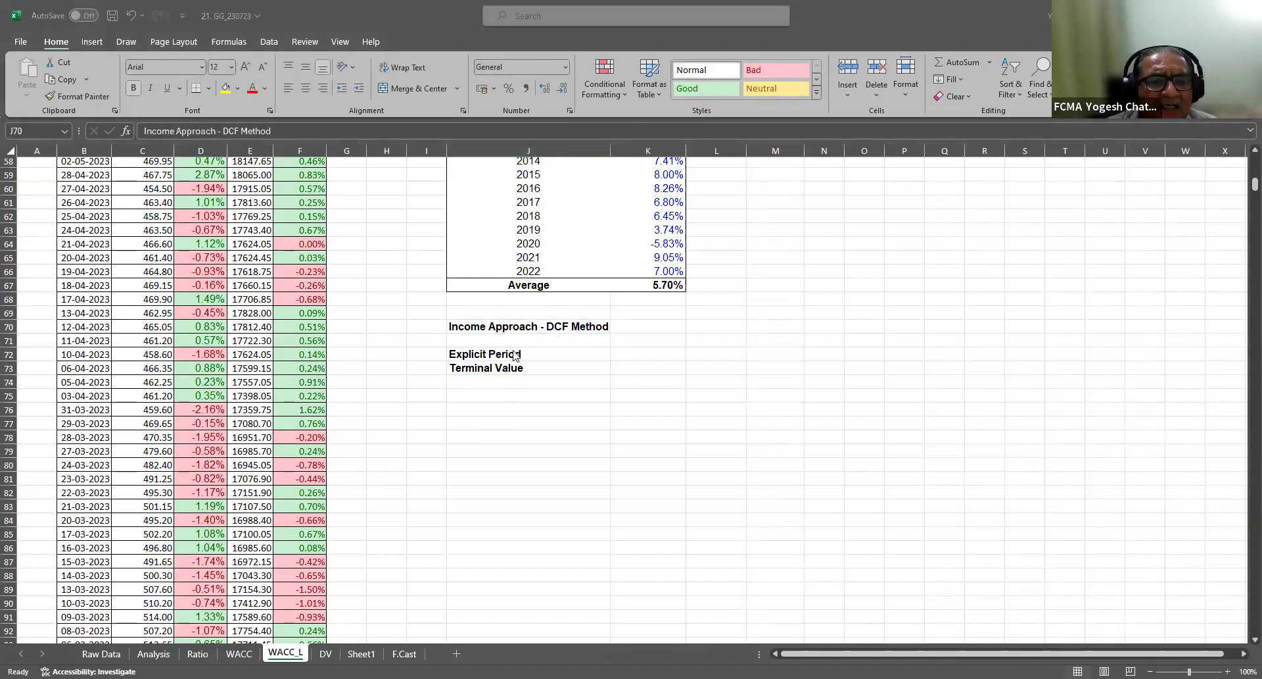
Enter 5 years in K72 as the length of the explicit period and make it bold
click(684, 352)
text(5)
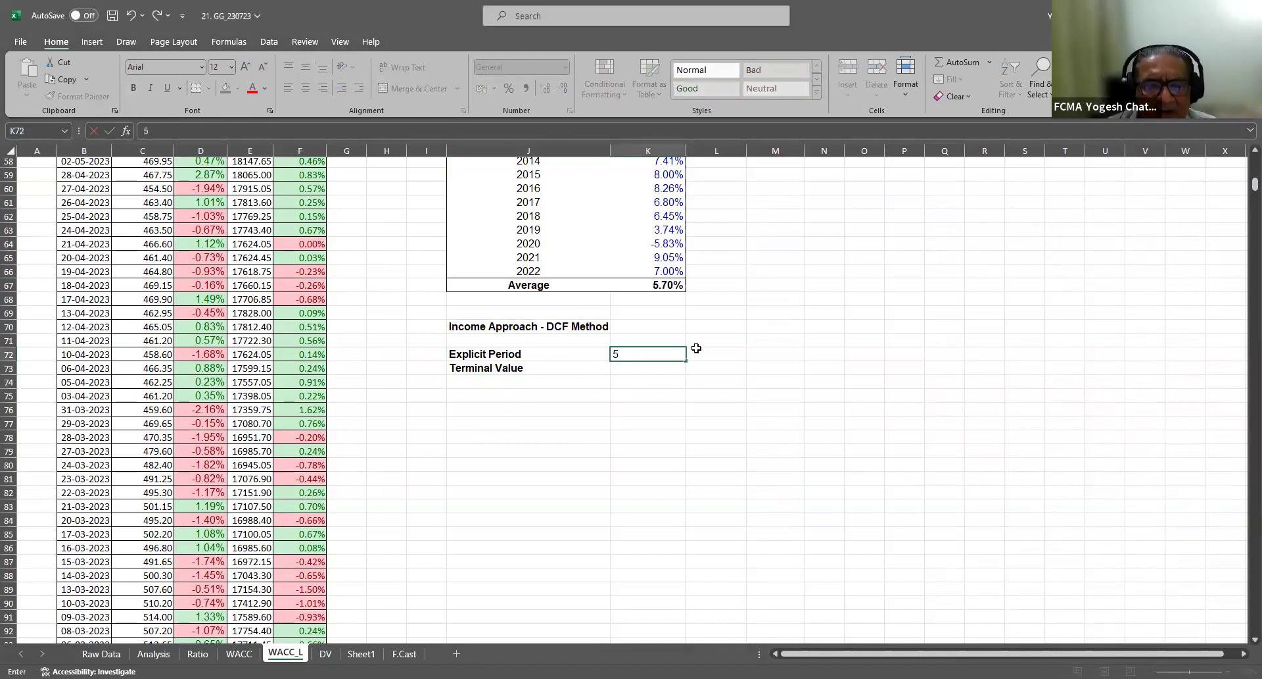
text( years)
key(Return)
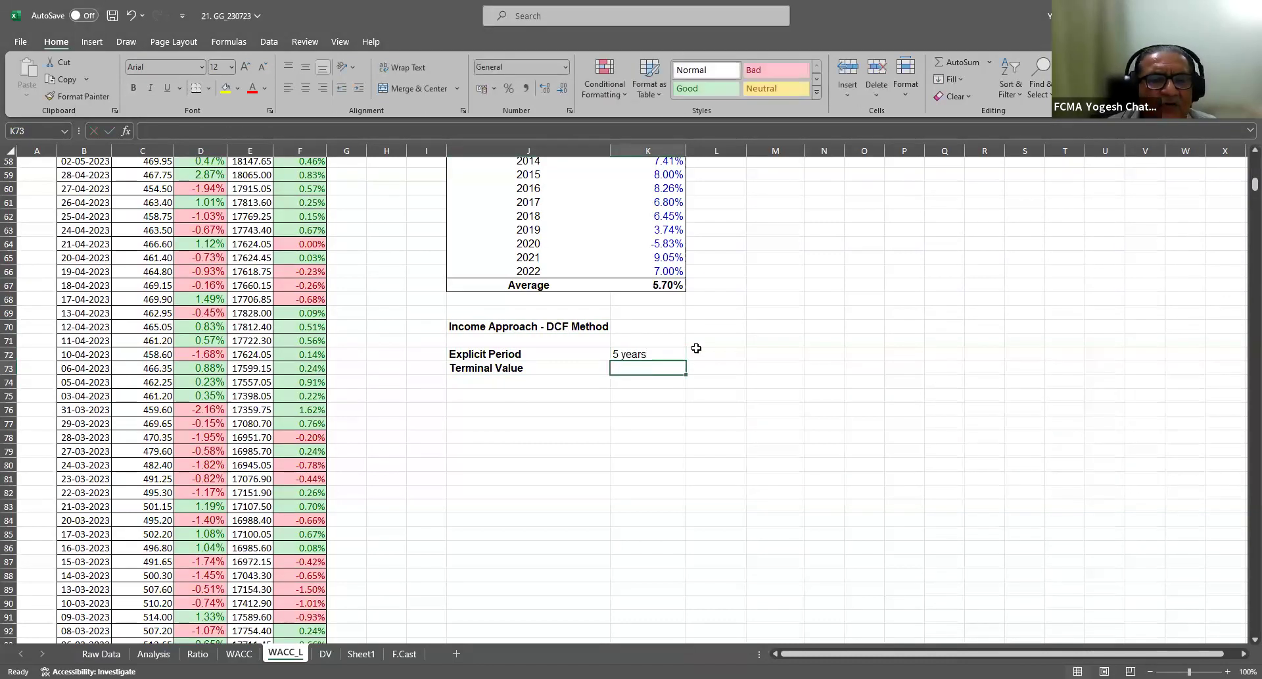
click(630, 355)
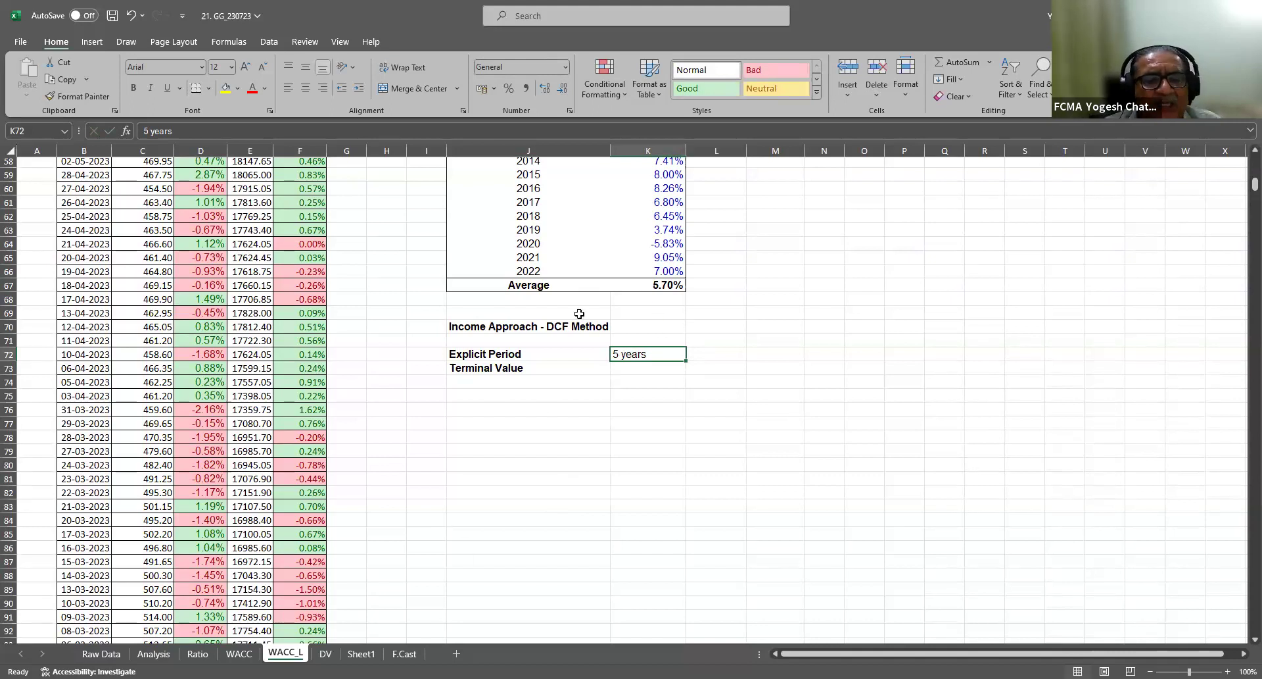
key(ctrl+b)
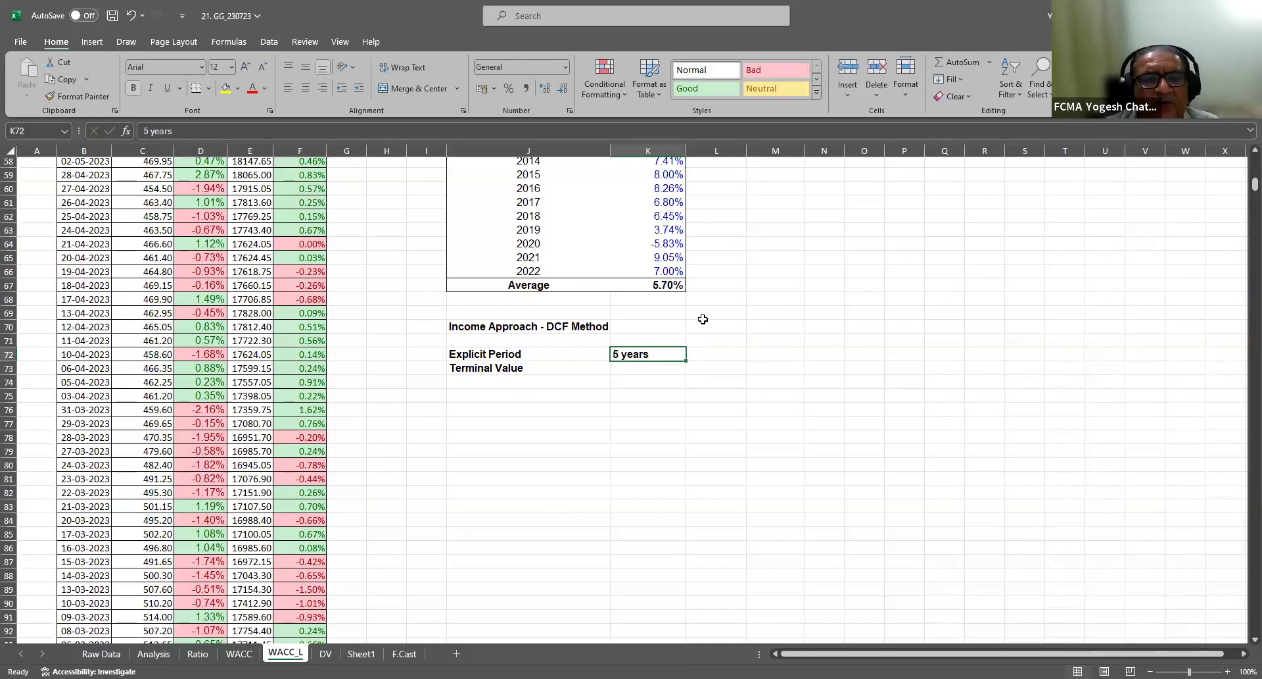
Enter the standards reference IFRS 13 or IND AS 113 in L72, beside the explicit period's length
click(722, 359)
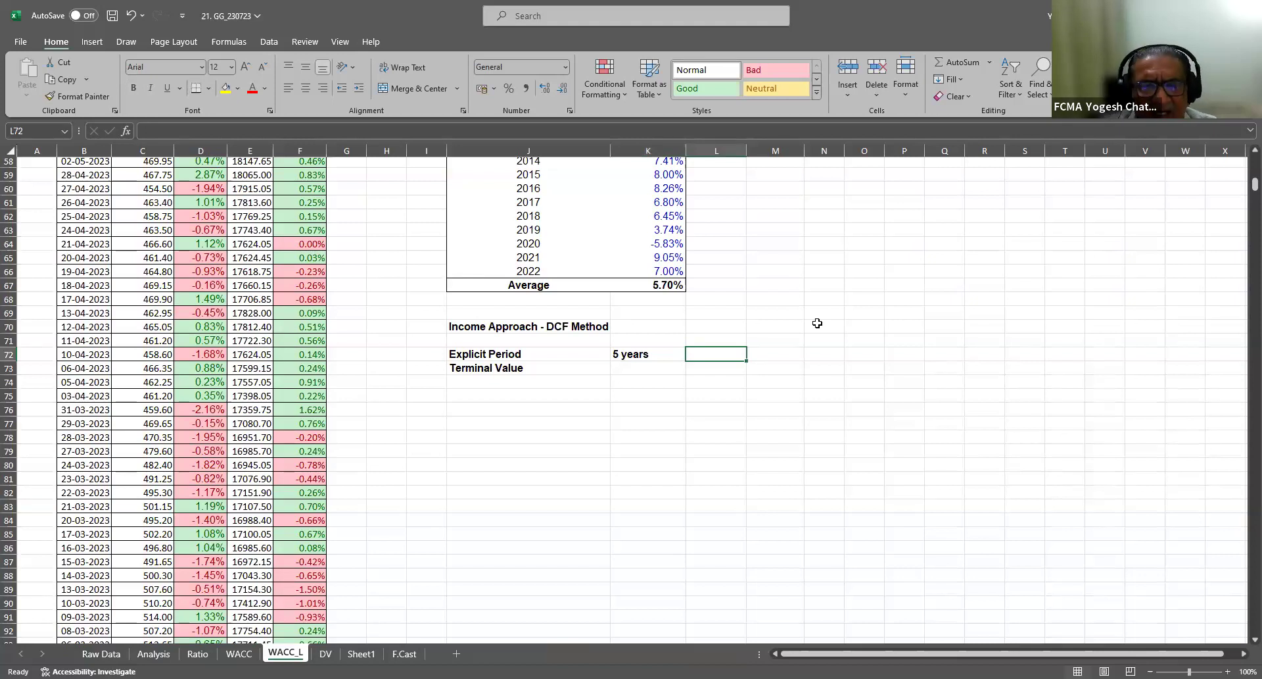
text(IFRS)
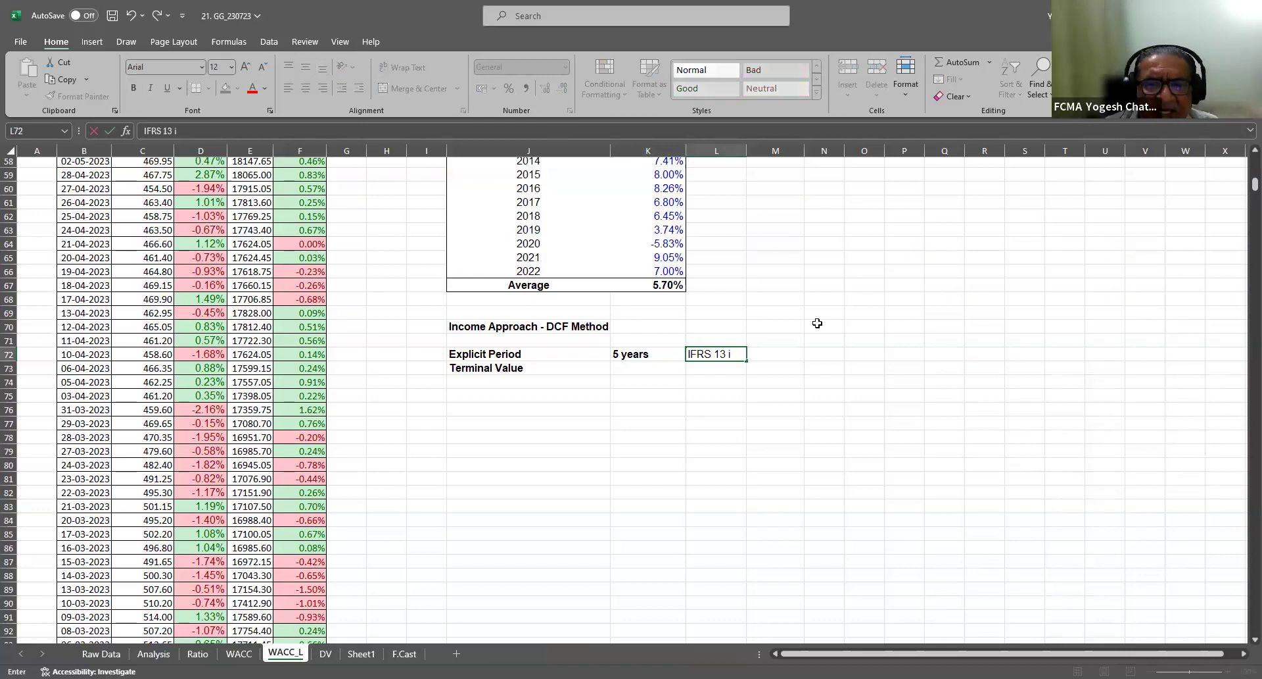
text( 13 or IND)
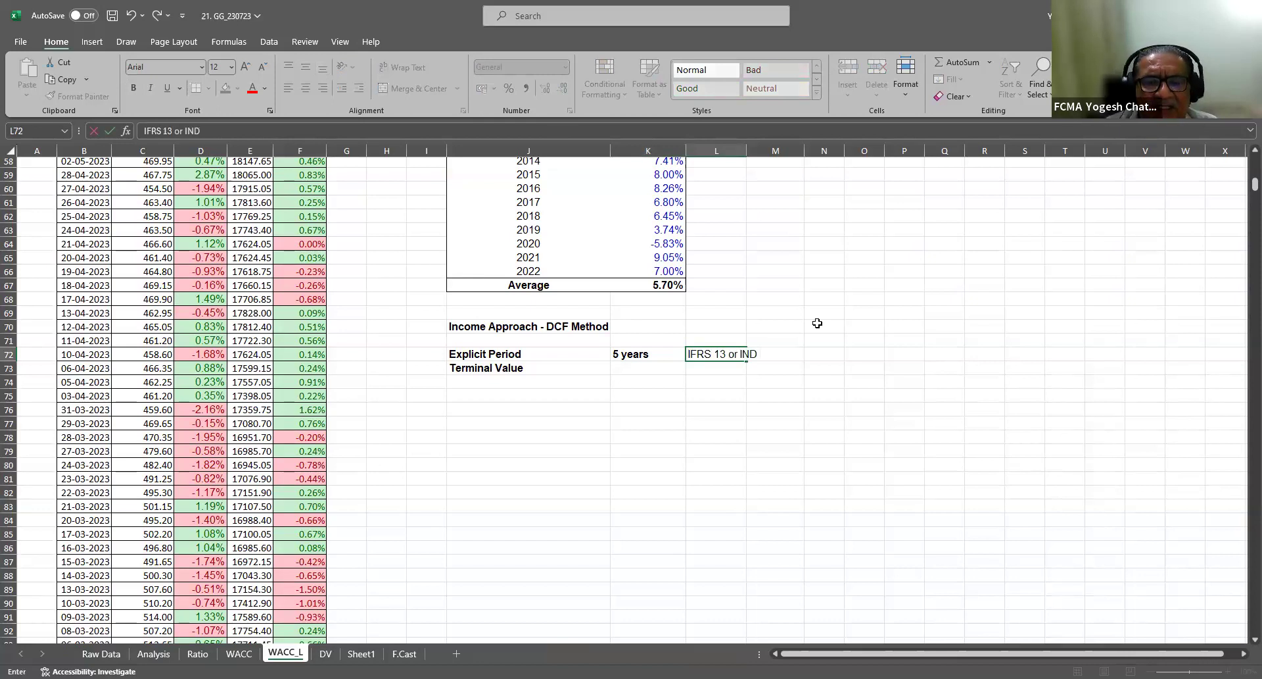
text( AS)
text( 13)
key(Return)
click(709, 352)
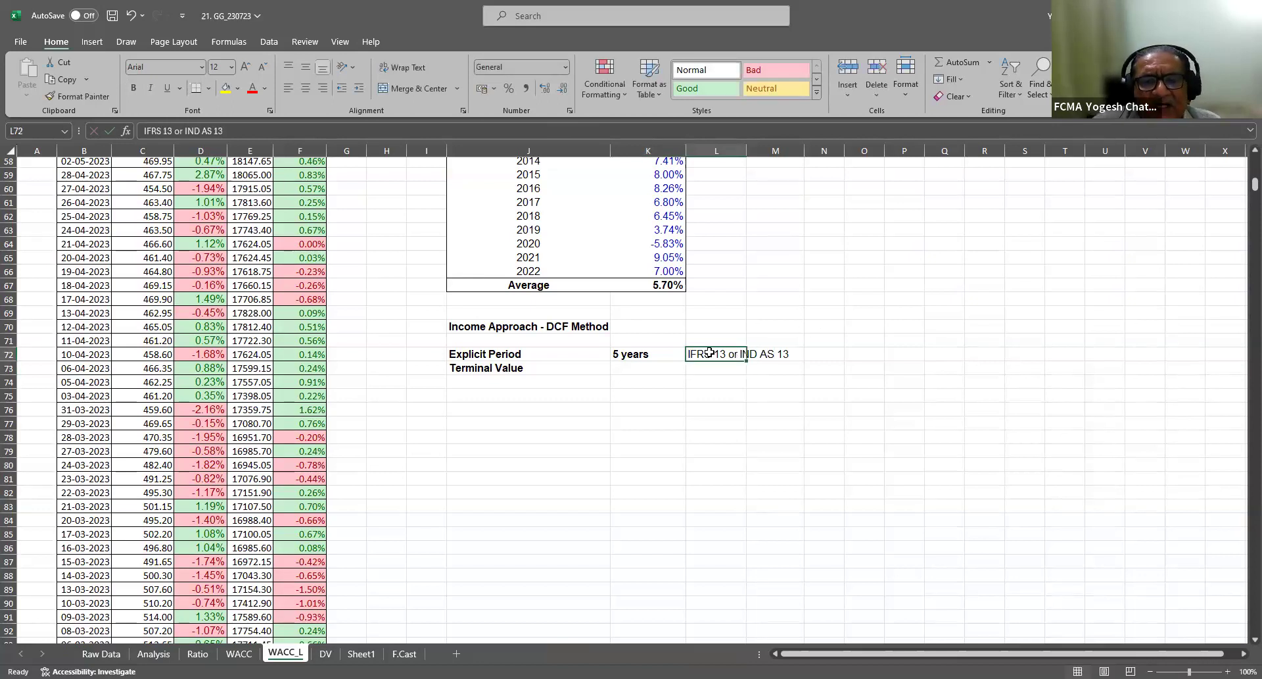
click(213, 132)
text(1)
key(Return)
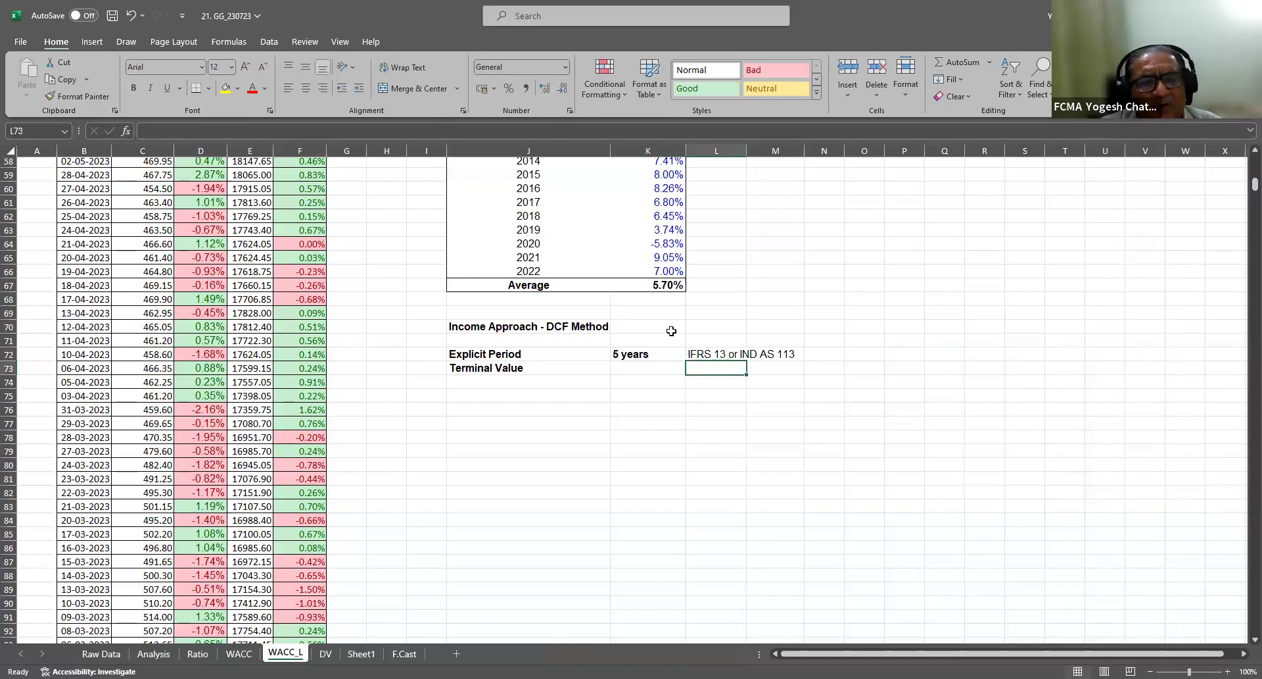
Enter 80%-85% in N73 as the terminal value's share
click(527, 353)
click(643, 354)
click(844, 354)
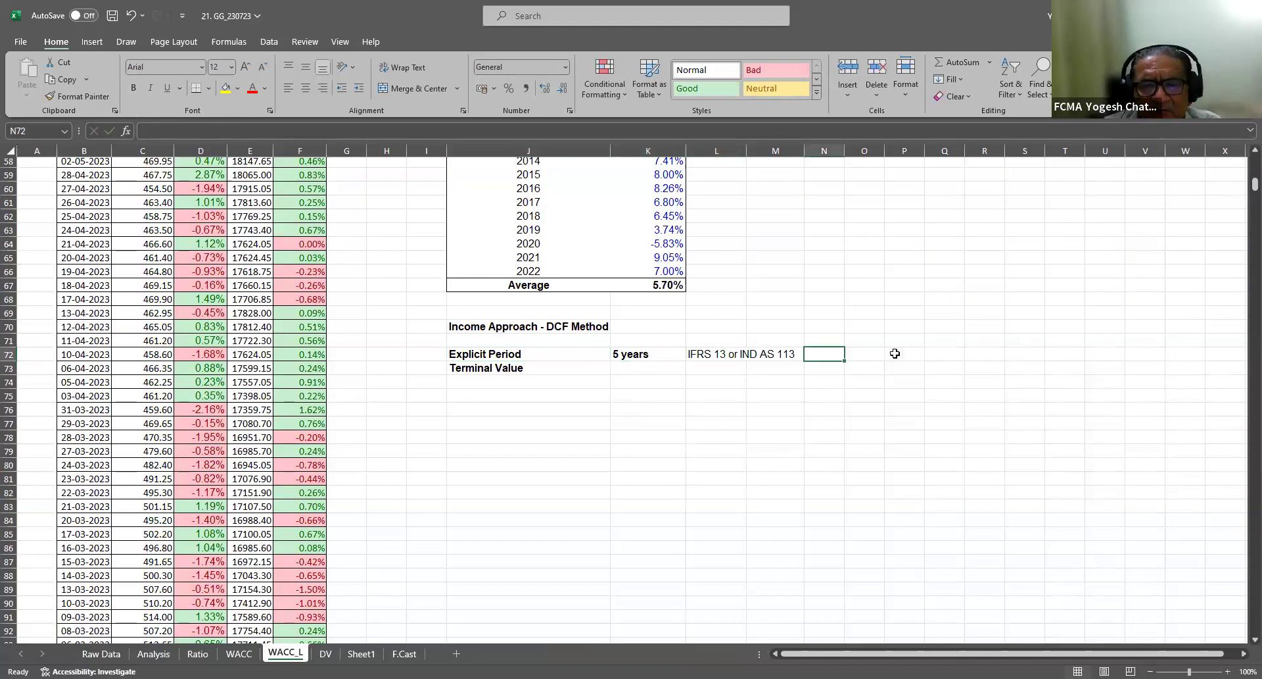
click(626, 371)
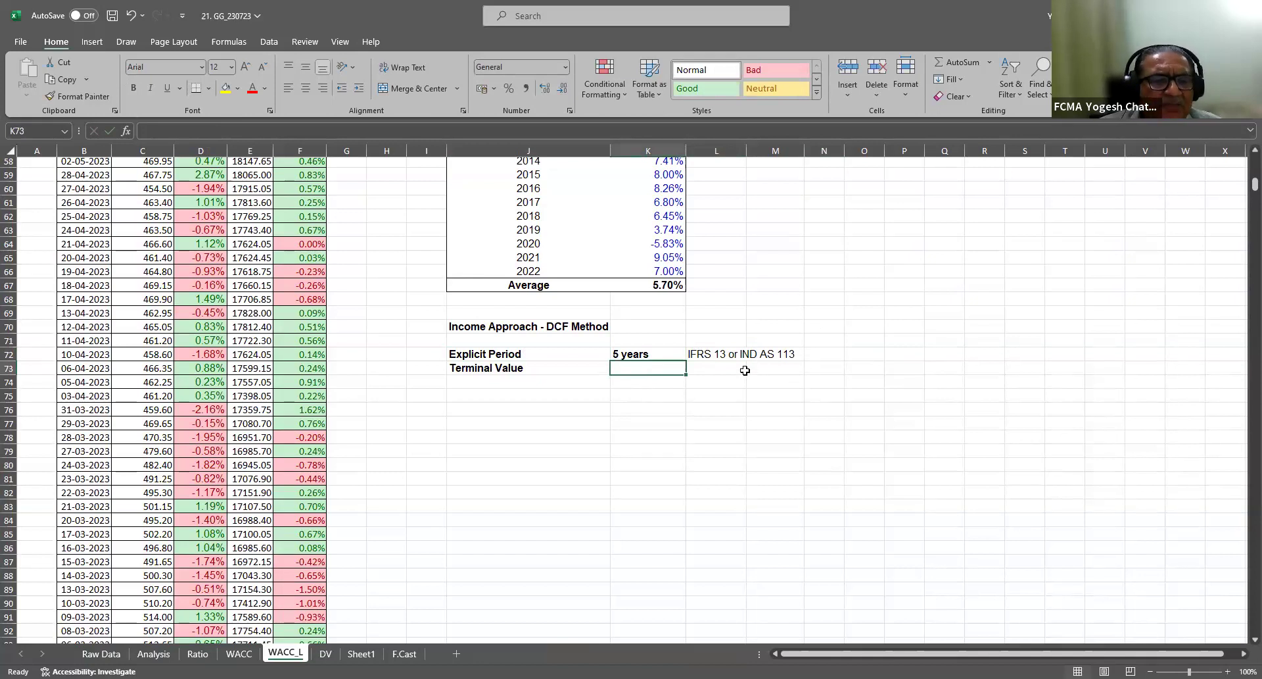
key(Right)
key(Right)
key(Right)
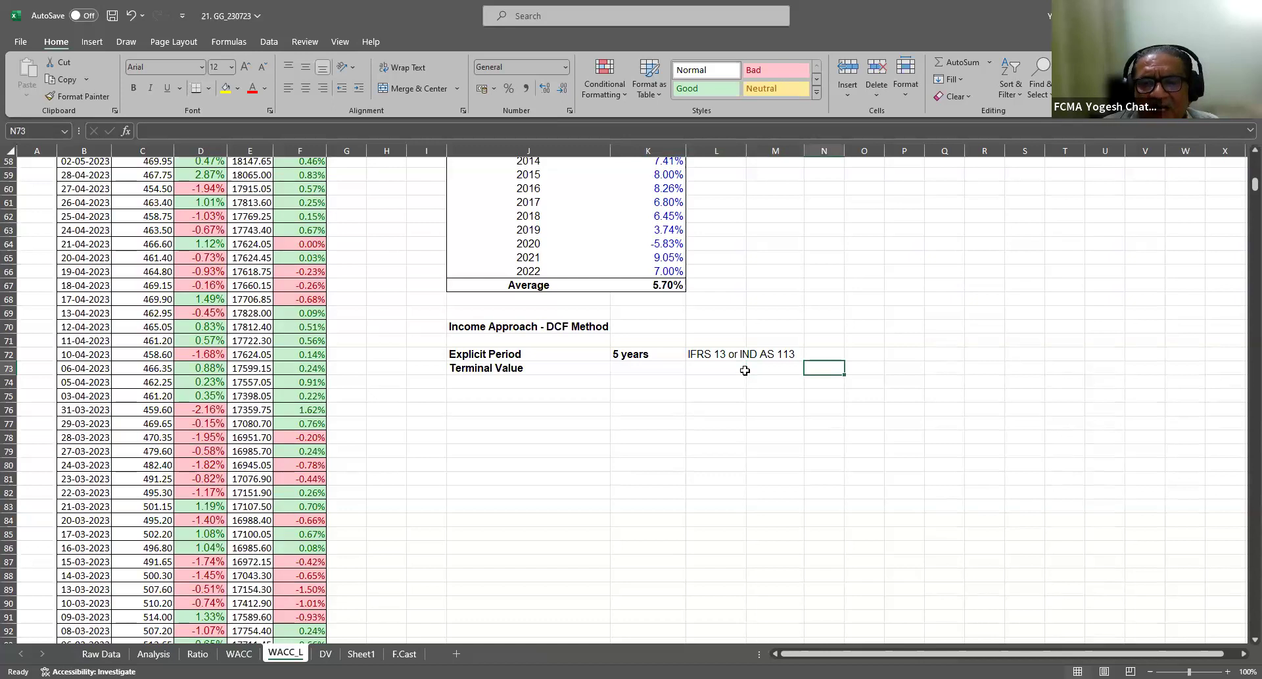
text(80%-85%)
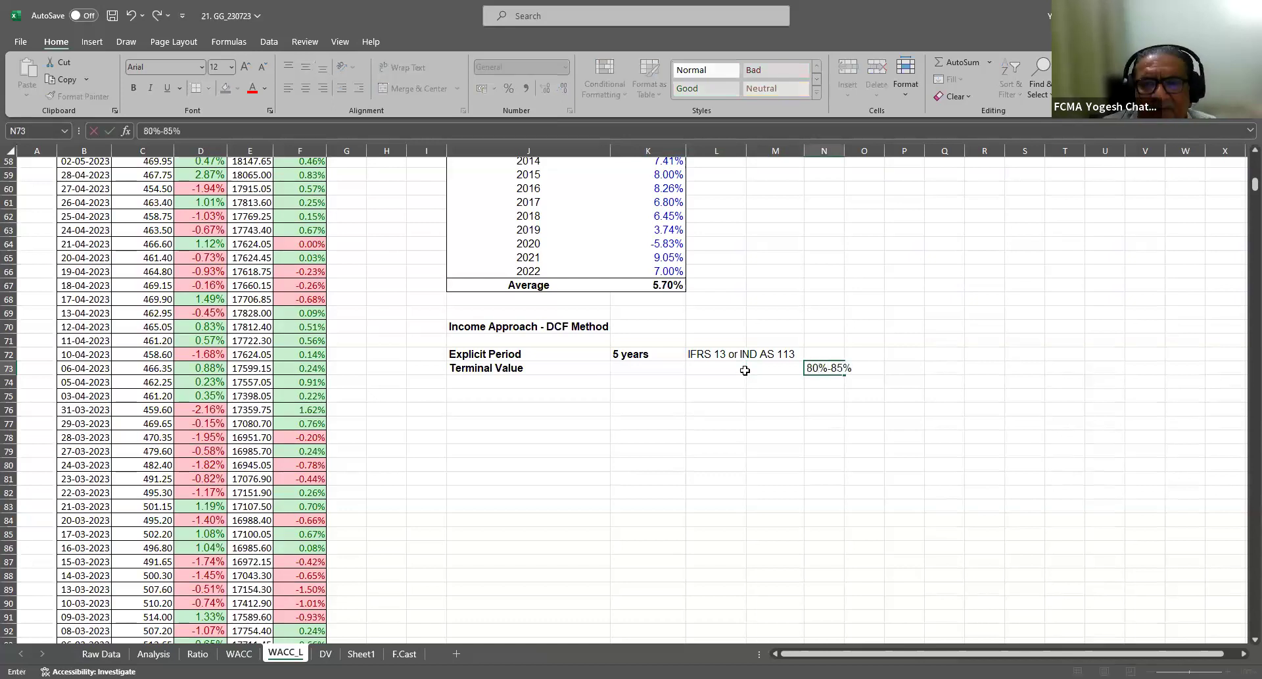
key(Return)
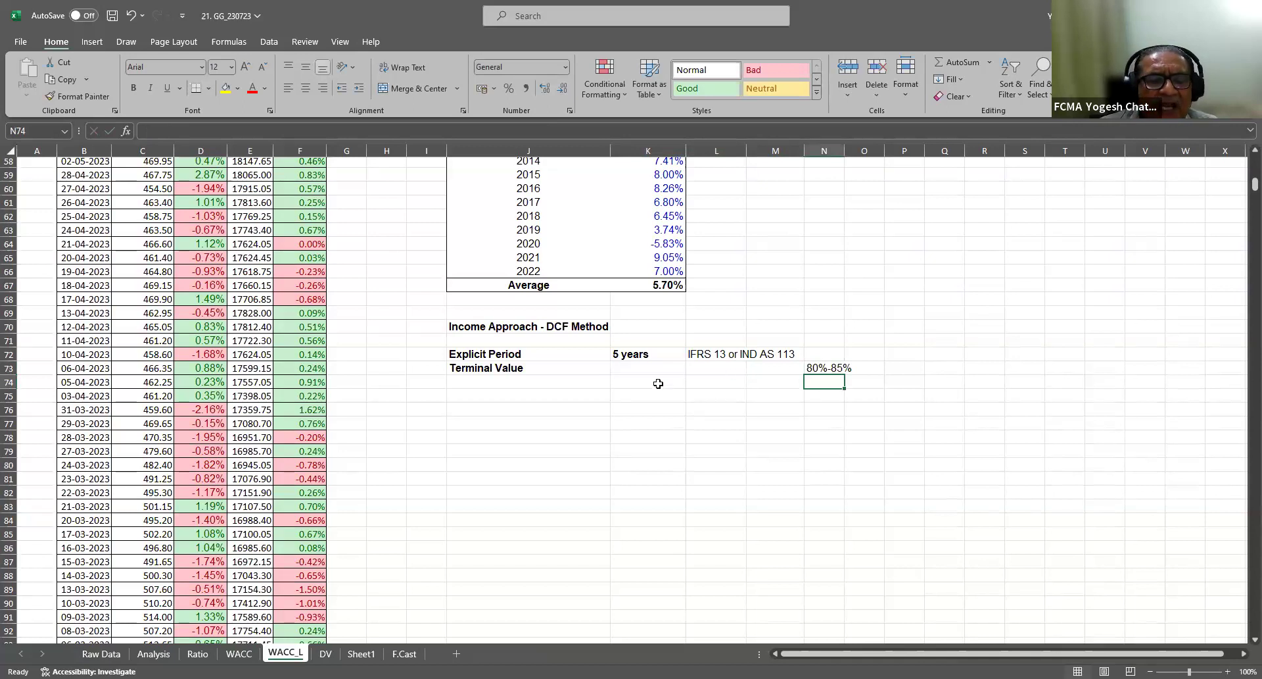
Make the terminal value's percentage range in N73 bold
click(835, 369)
click(514, 368)
click(817, 360)
click(826, 368)
key(ctrl+b)
Enter 15%-20% in N72 as the explicit period's share and make it bold
click(828, 354)
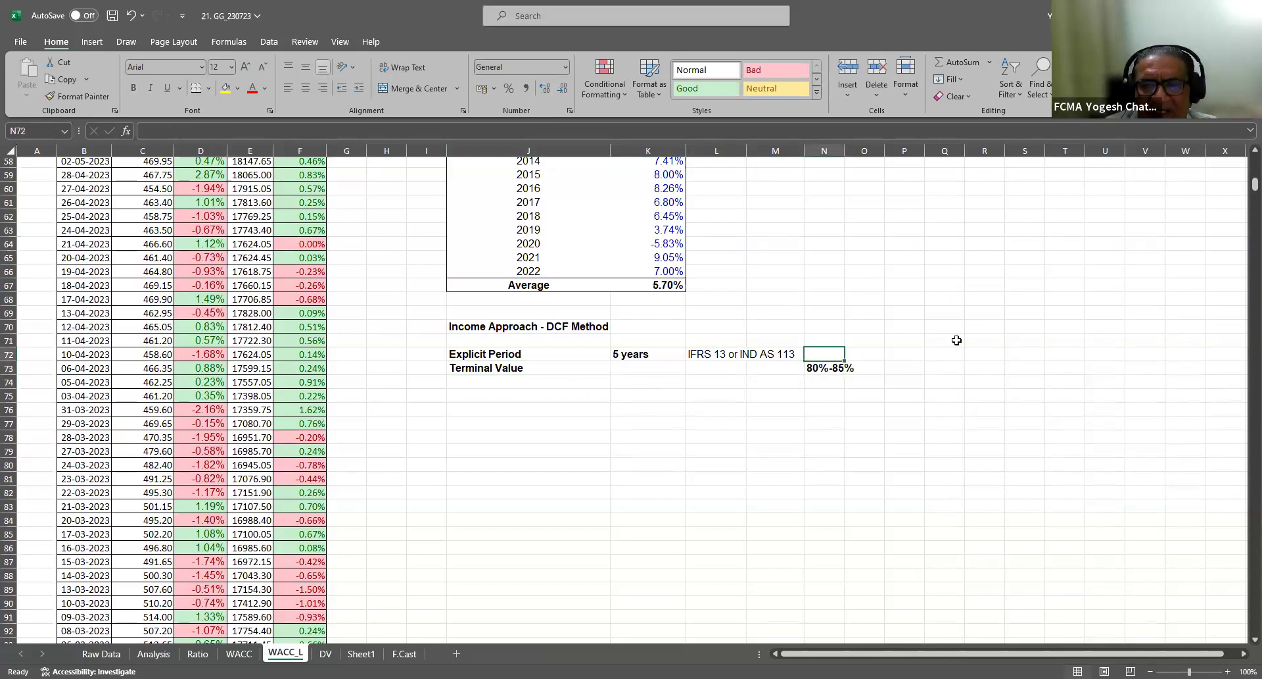
text(15%-20%)
key(Return)
click(816, 354)
key(ctrl+b)
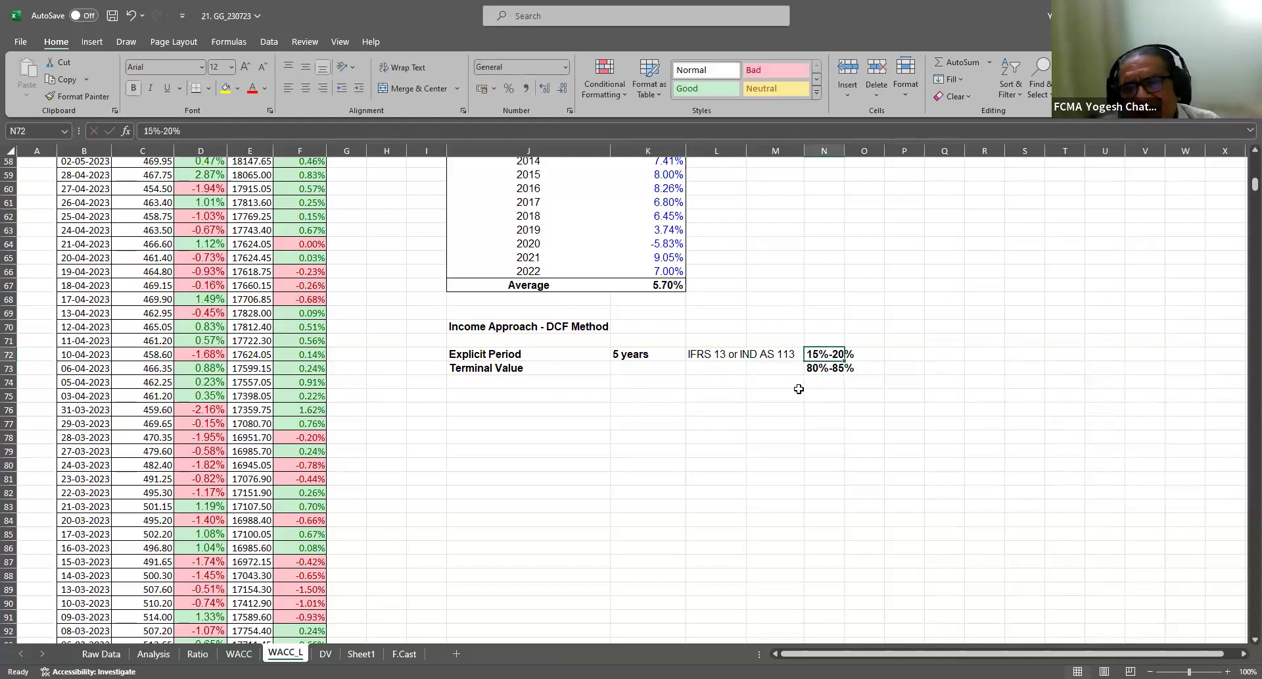
click(533, 370)
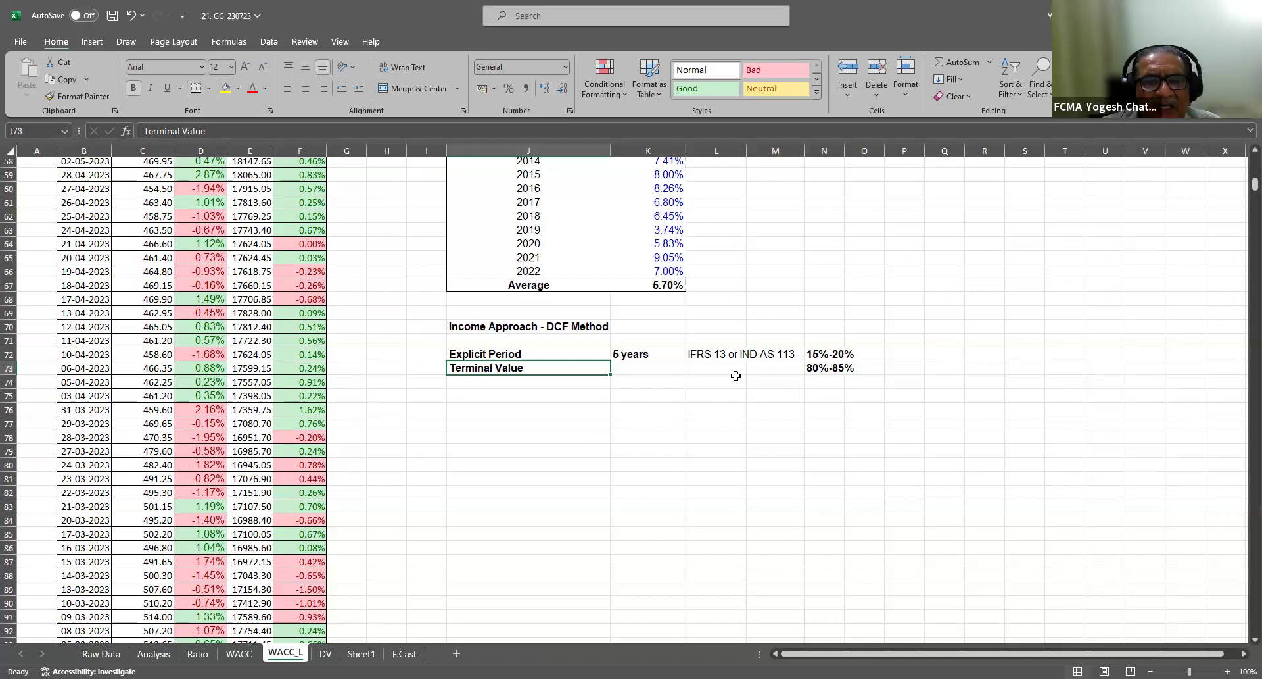
Enter Gordon Growth Perpetuity Model in J76 below the terminal value row and make it bold
click(490, 413)
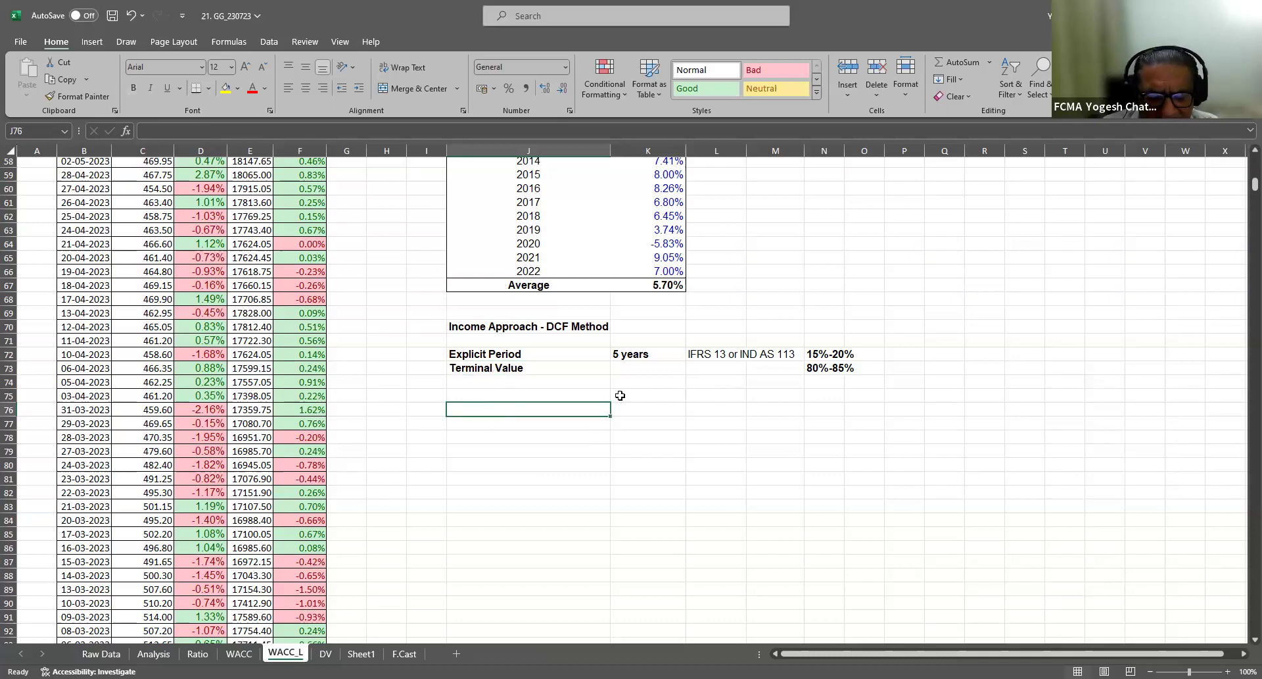
text(Gordo)
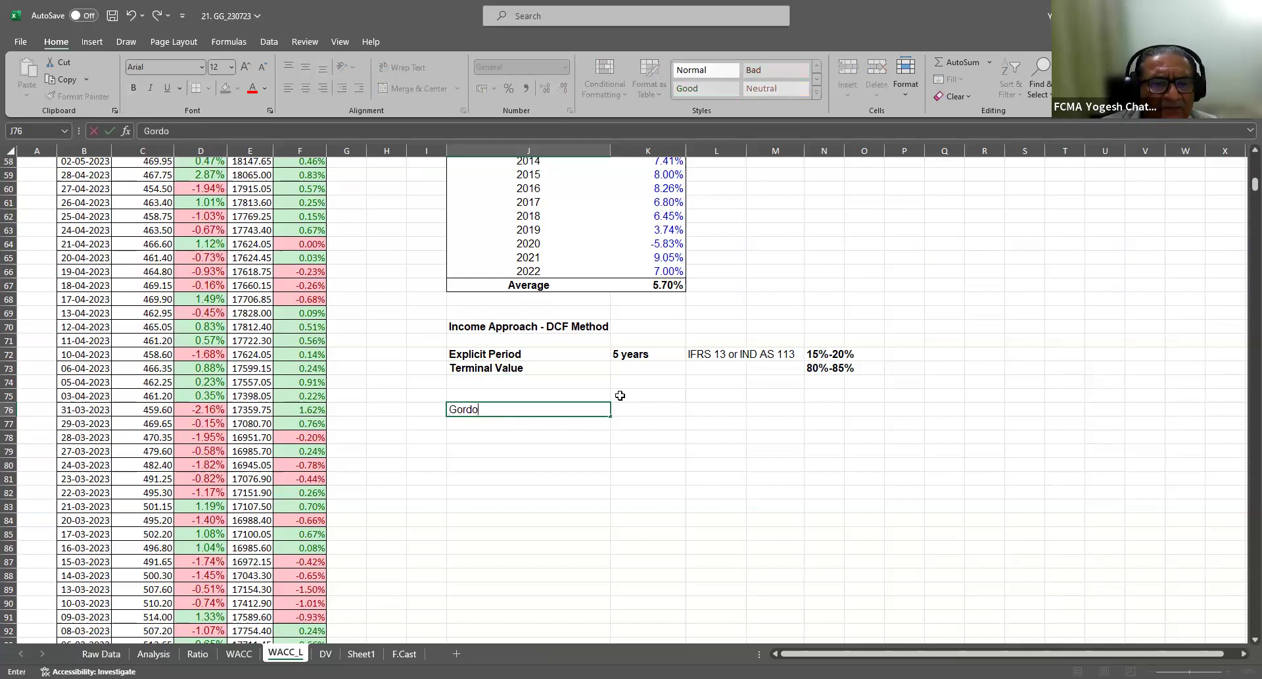
text(n Growth )
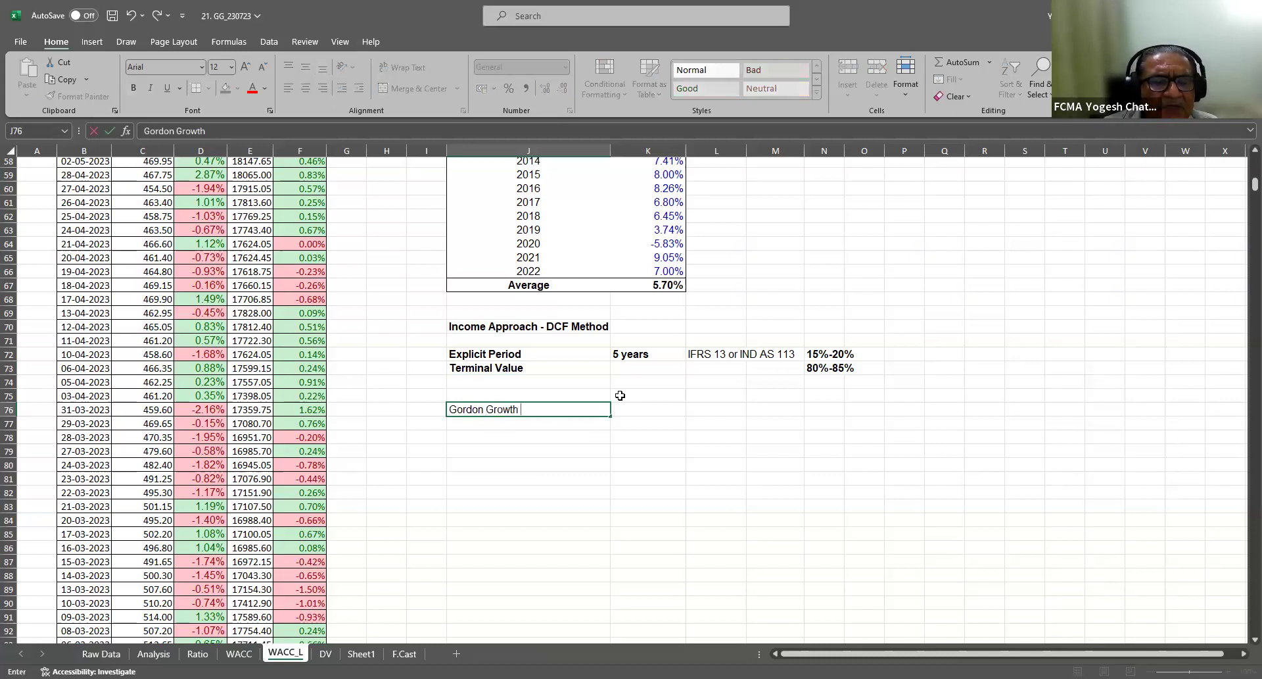
text(Perpetuity Model)
key(Return)
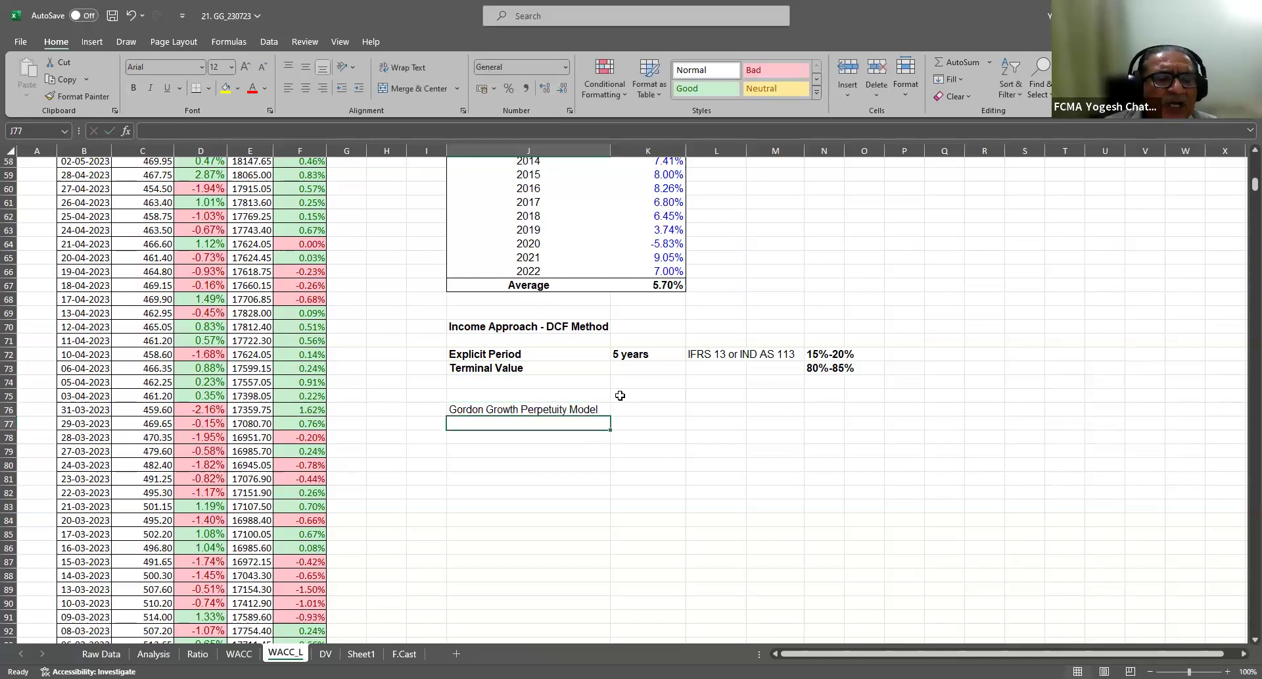
click(578, 409)
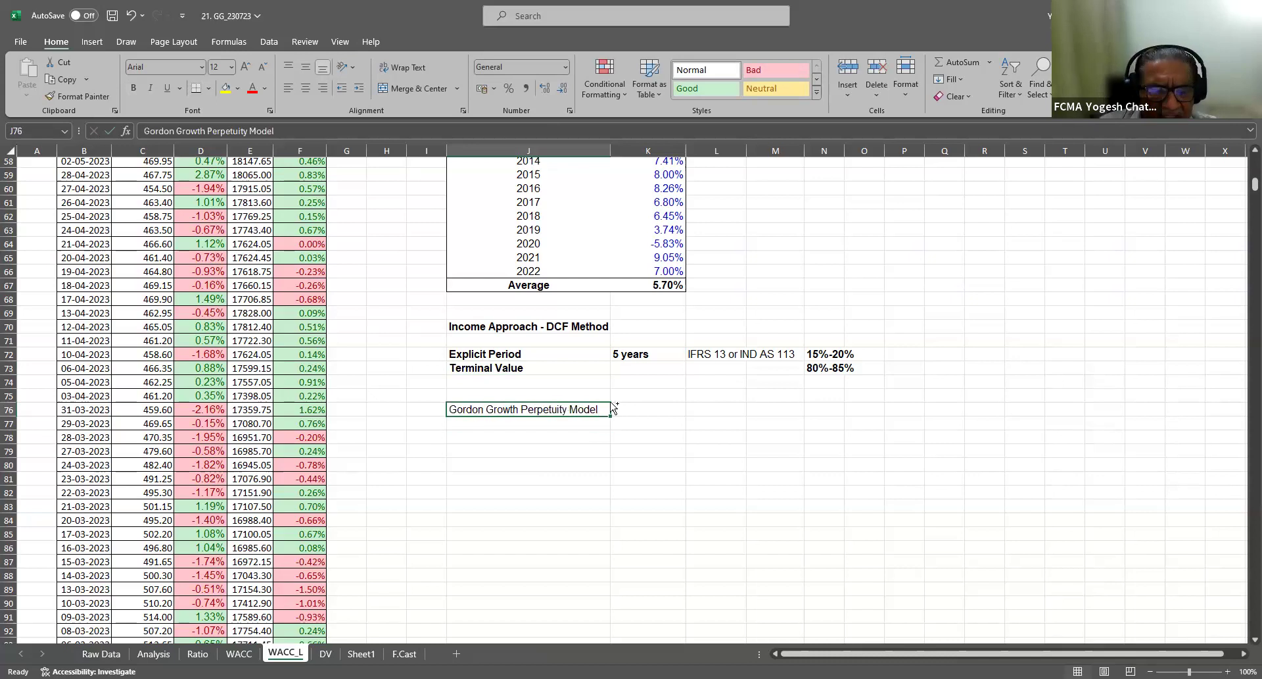
key(ctrl+b)
key(Return)
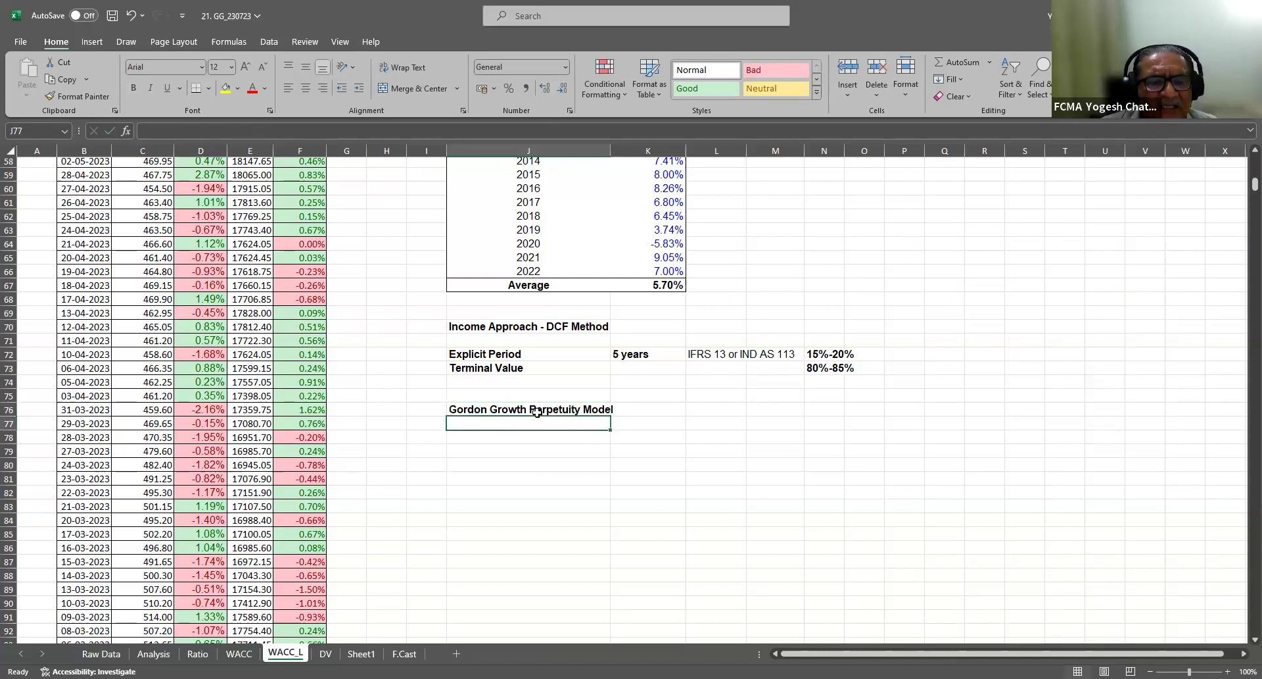
Enter Exit Multiples in J77 as the second terminal value method and make it bold
text(Exit Multiples)
key(Return)
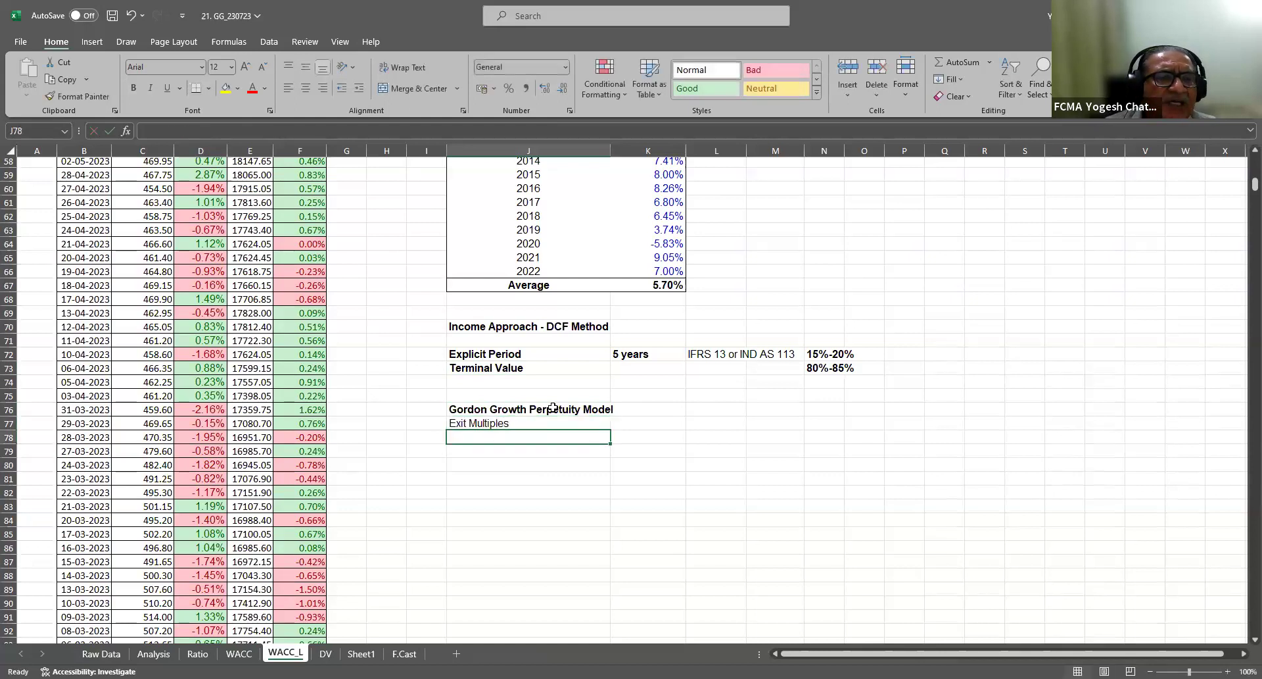
click(499, 424)
key(ctrl+b)
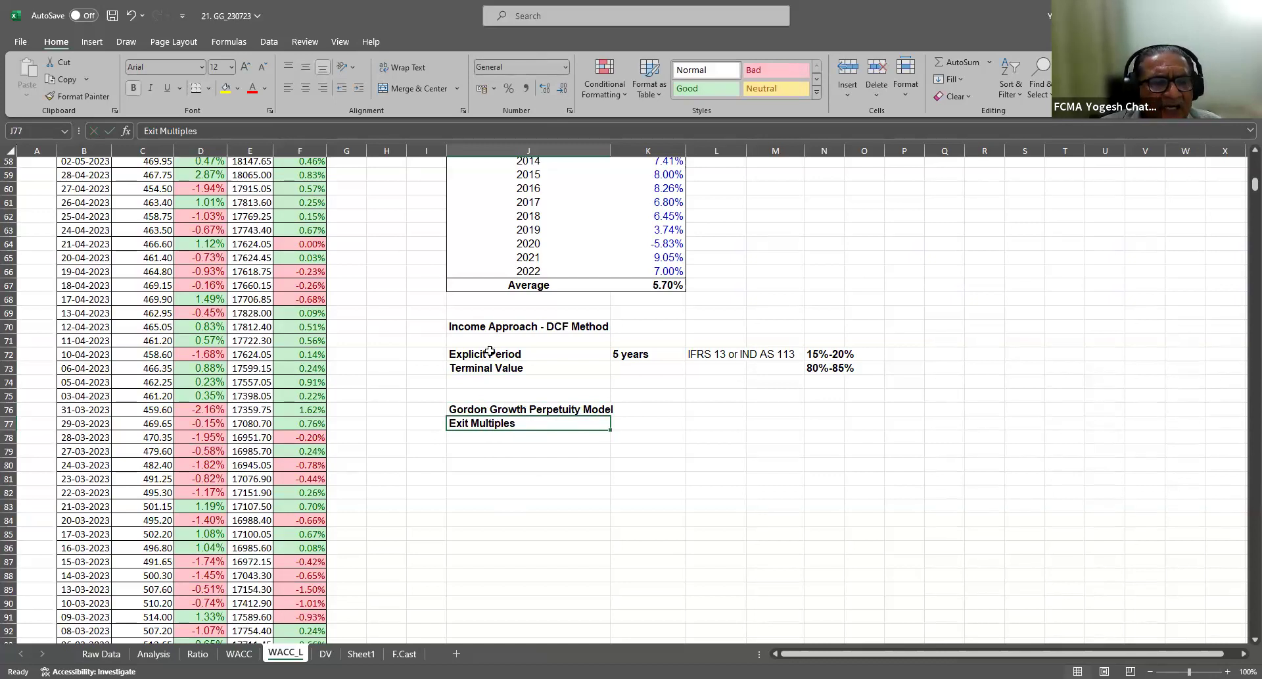
Enter Salvage value in J78 as the third terminal value method and make it bold
click(474, 438)
text(Sal)
key(BackSpace)
text(age )
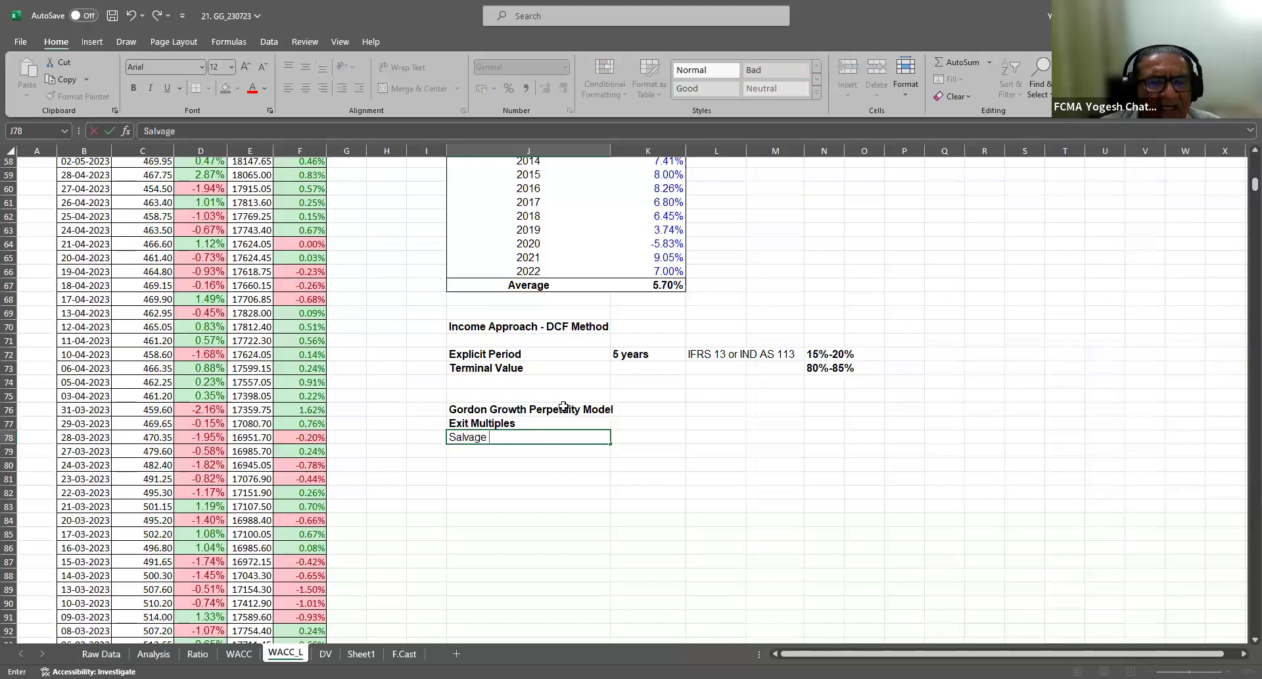
text(value)
key(Return)
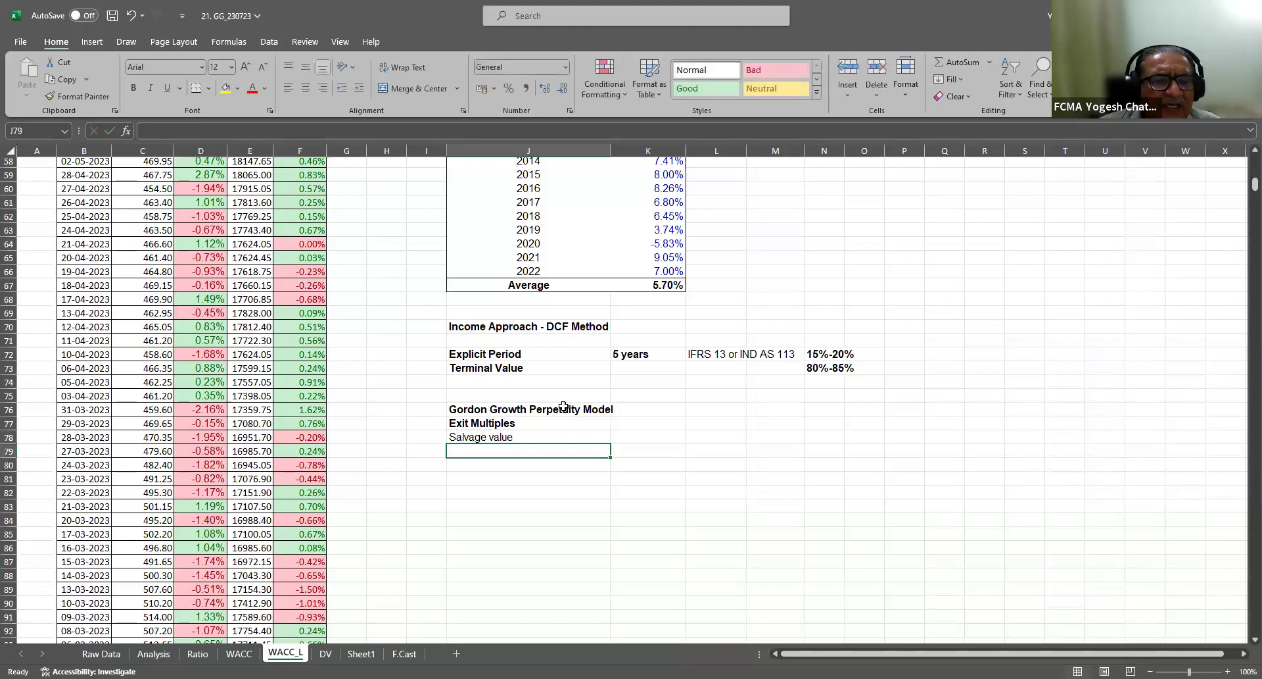
click(488, 437)
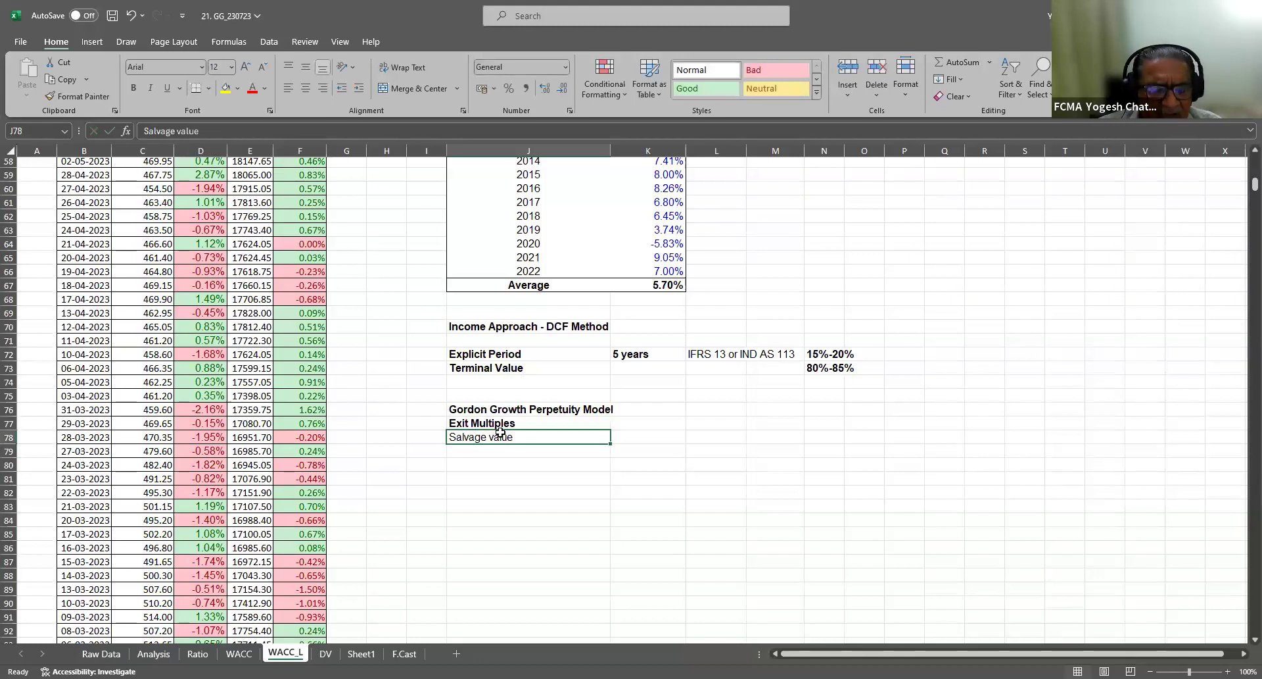
key(ctrl+b)
Enter the note Most widely used in L76 beside the Gordon Growth Perpetuity Model
click(499, 367)
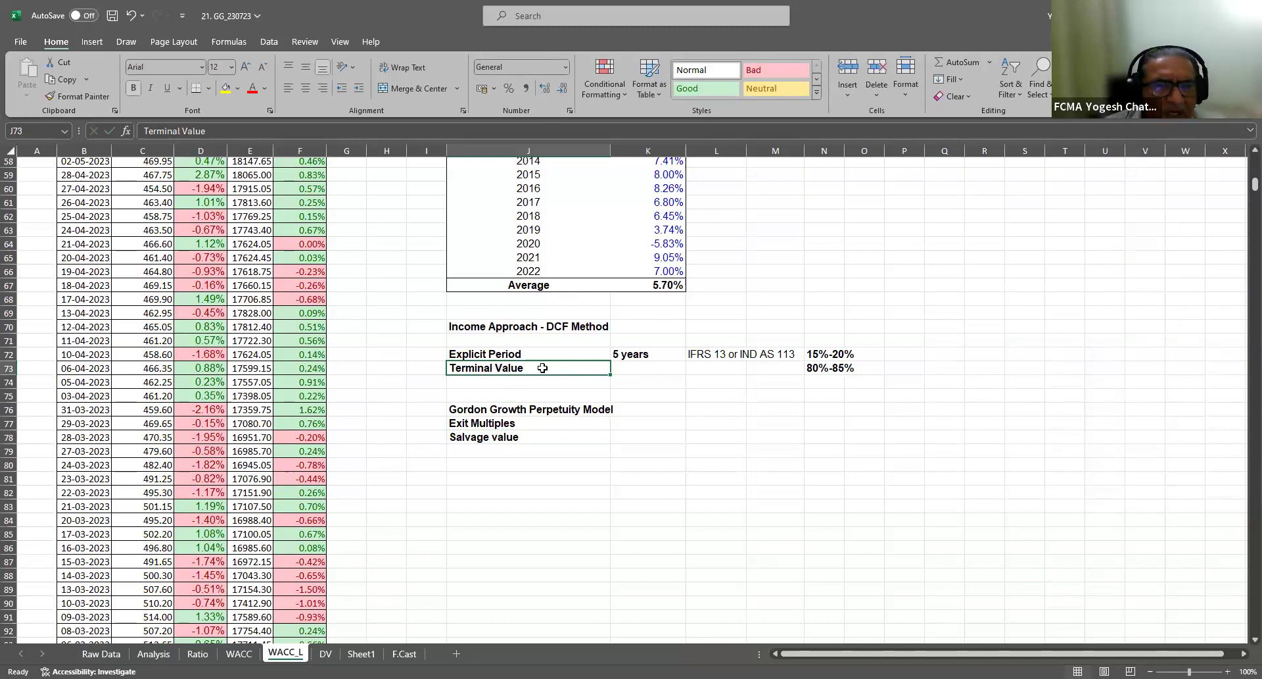
click(501, 413)
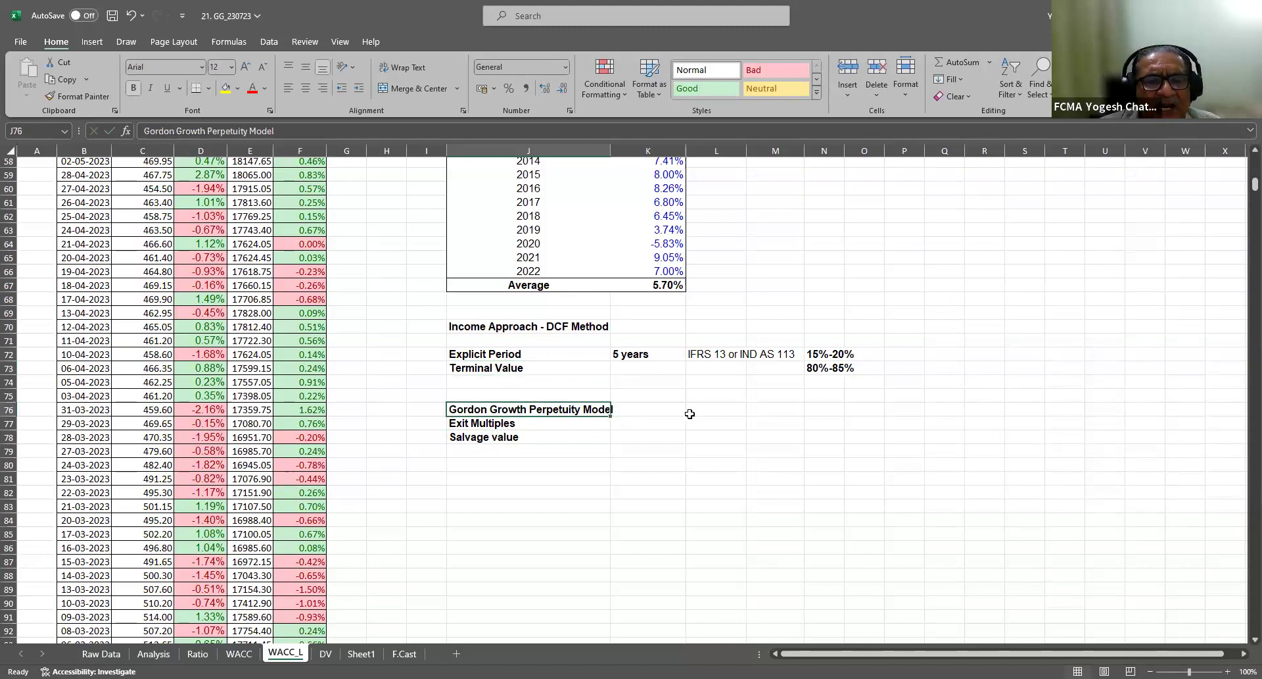
click(667, 409)
click(707, 413)
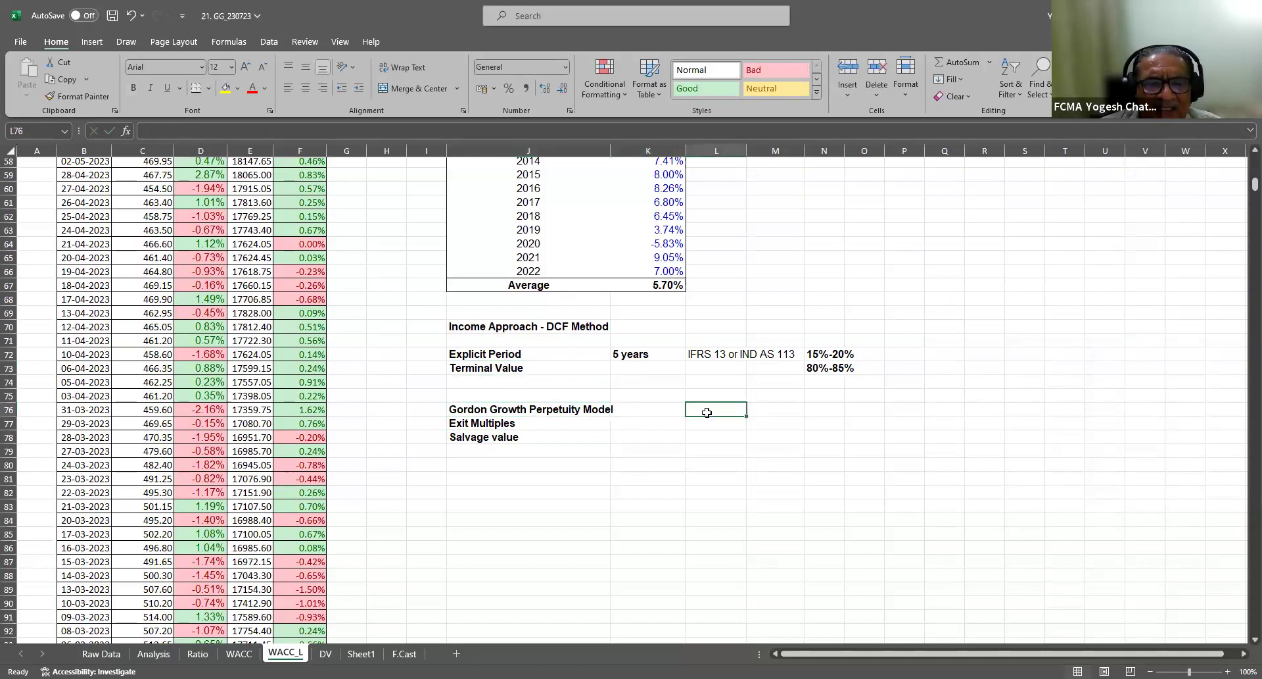
text(Most)
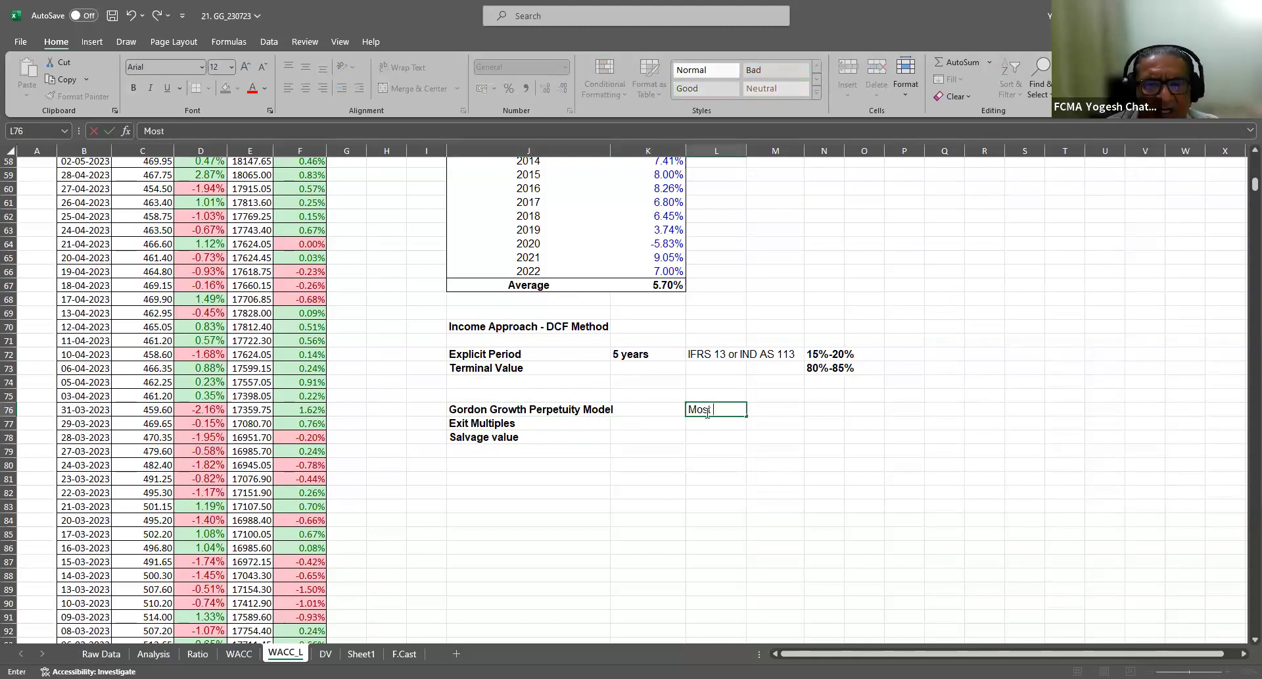
text( widely used)
key(Return)
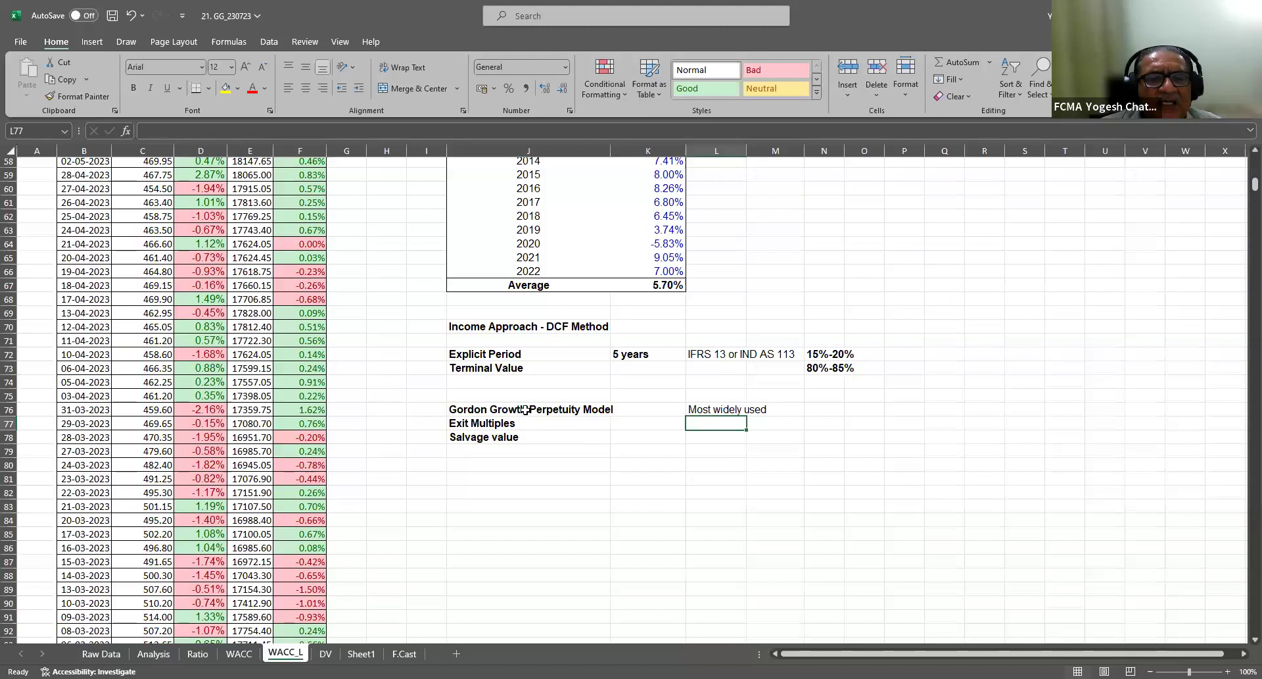
Enter the Gordon Growth assumption in N76: Company progress at stable rate of growth the period beyond explicit period
click(494, 405)
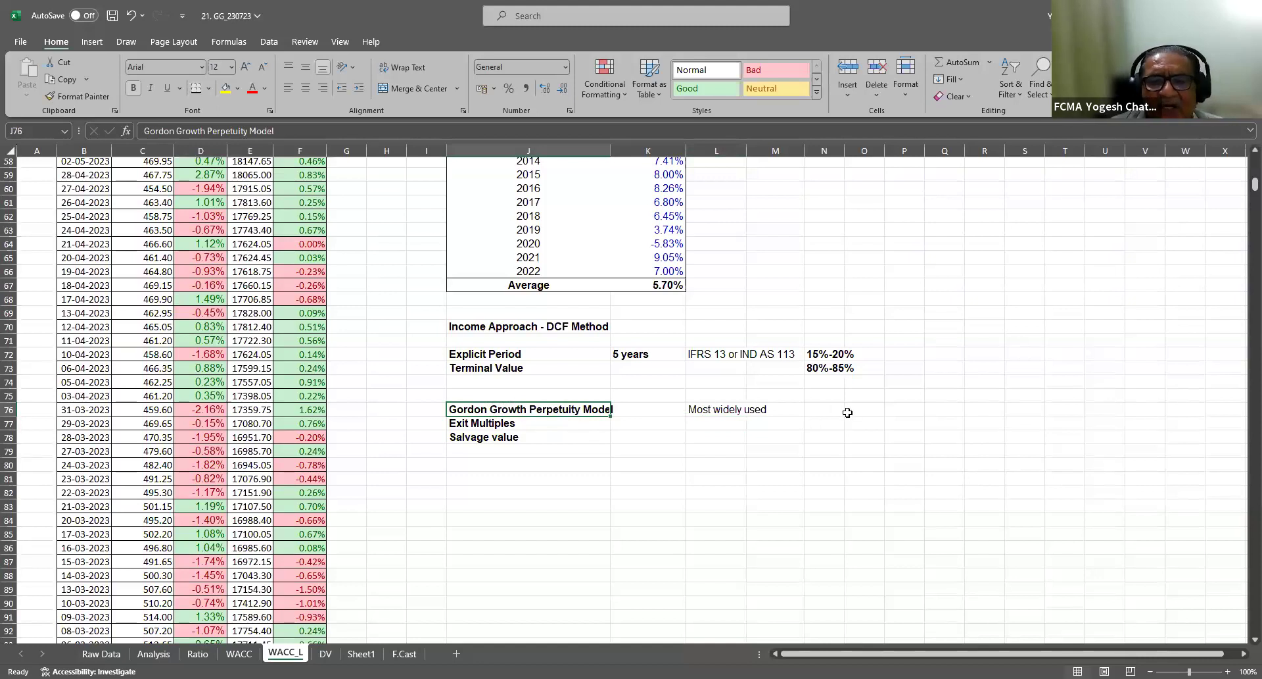
click(827, 409)
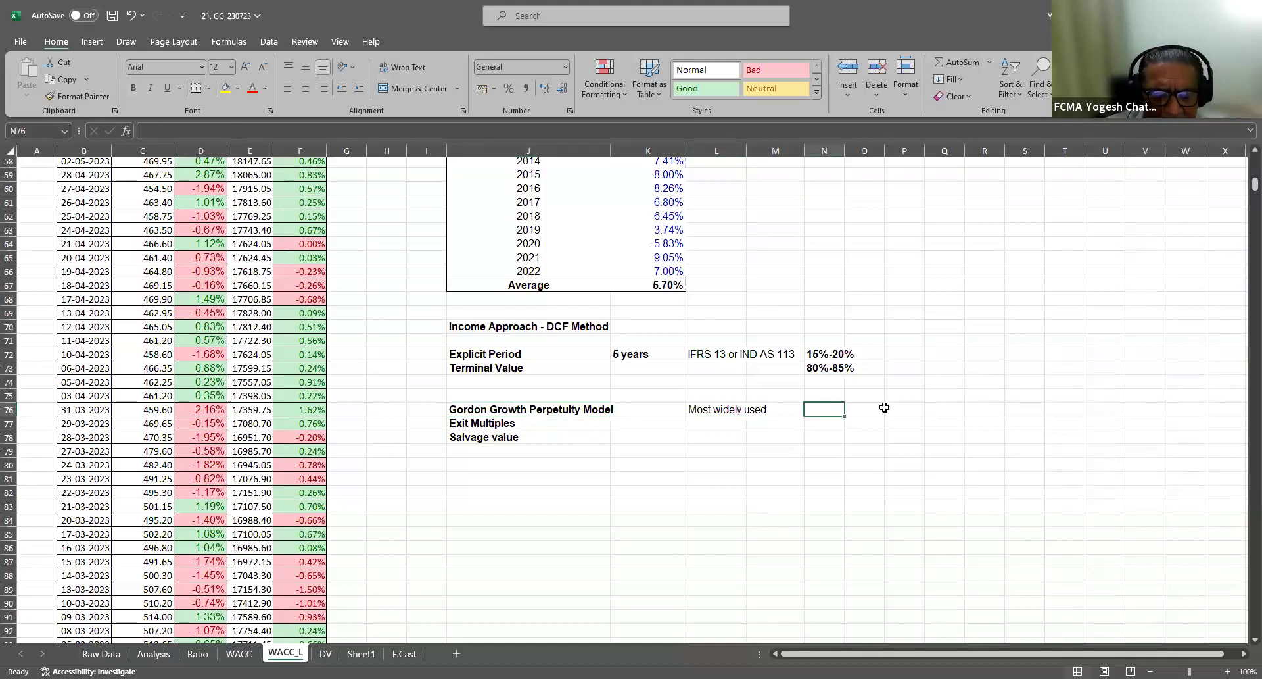
text(Company)
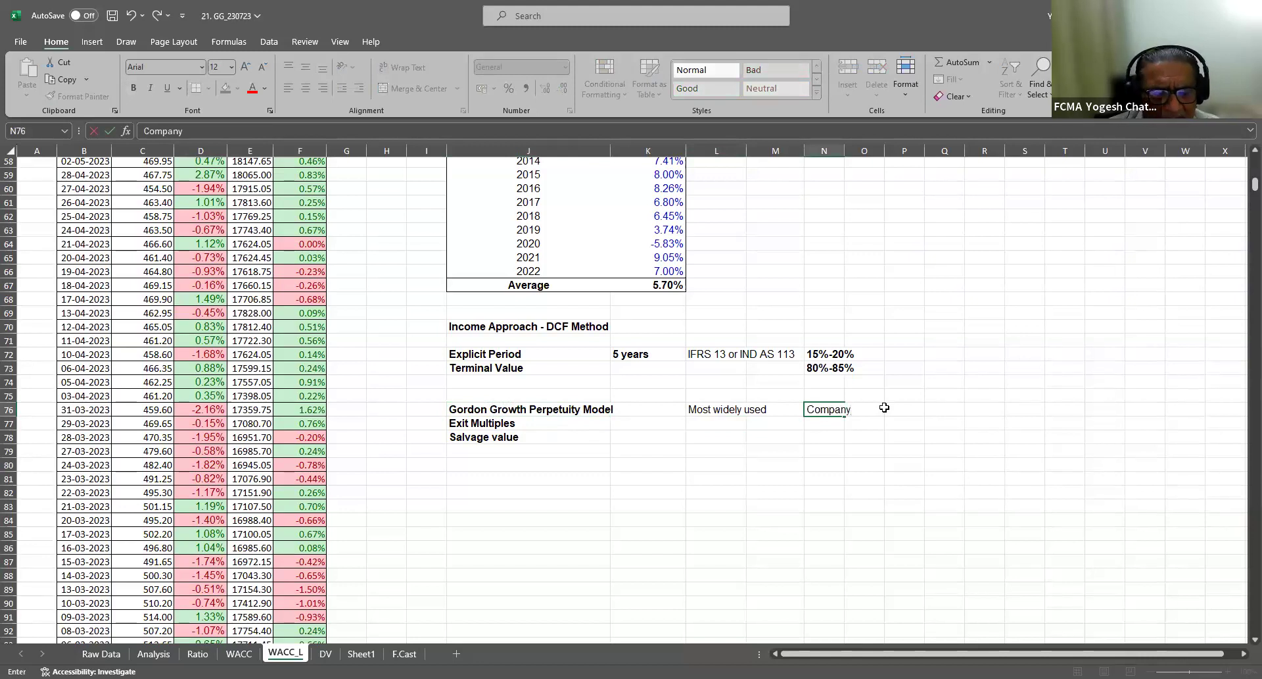
text( progress at sta)
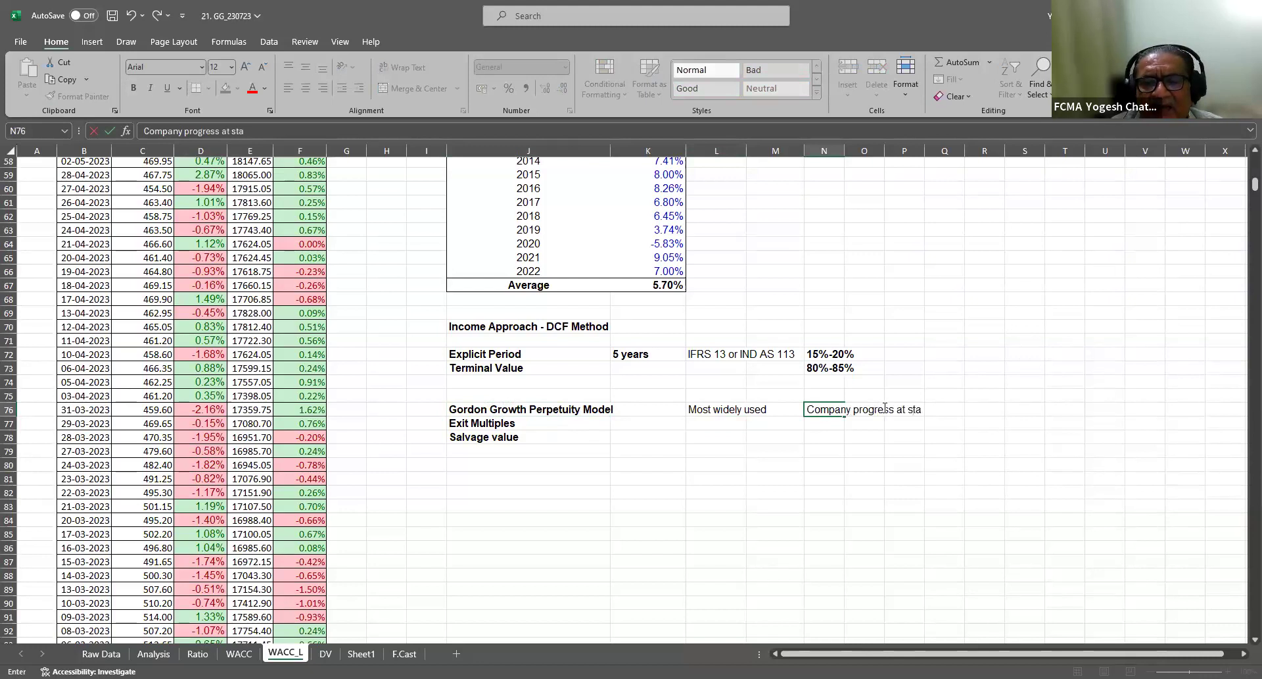
text(ble rate of g)
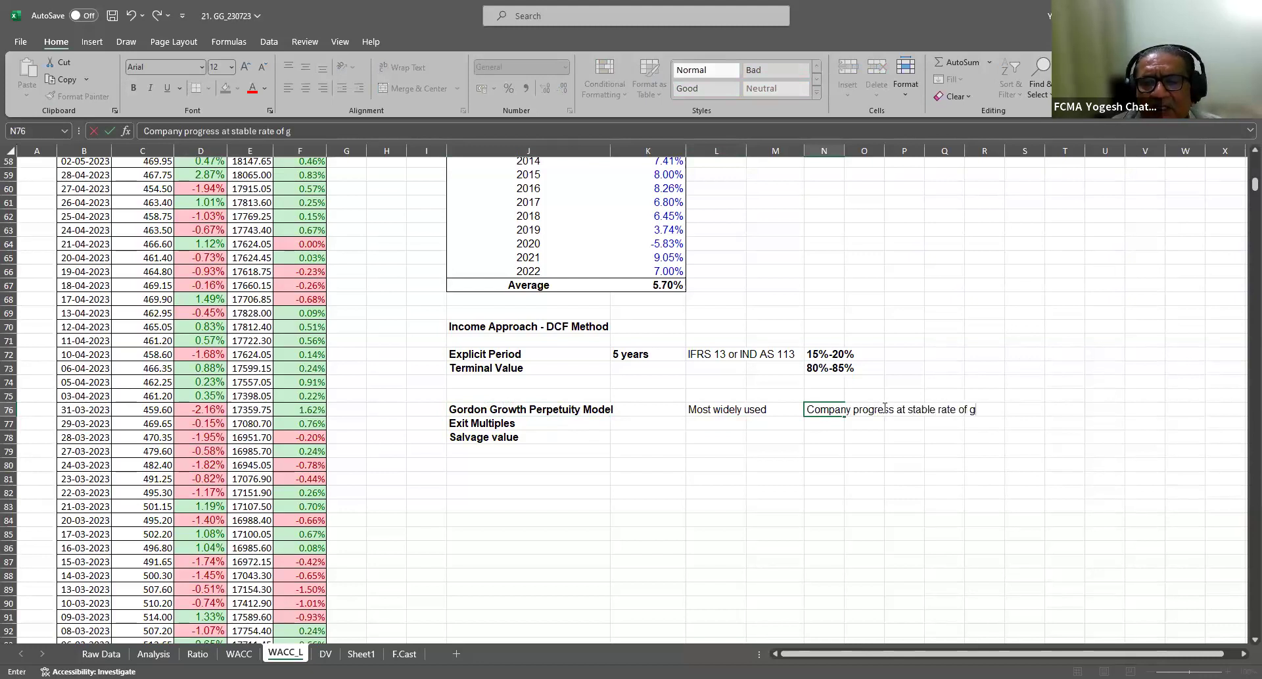
text(rowth the )
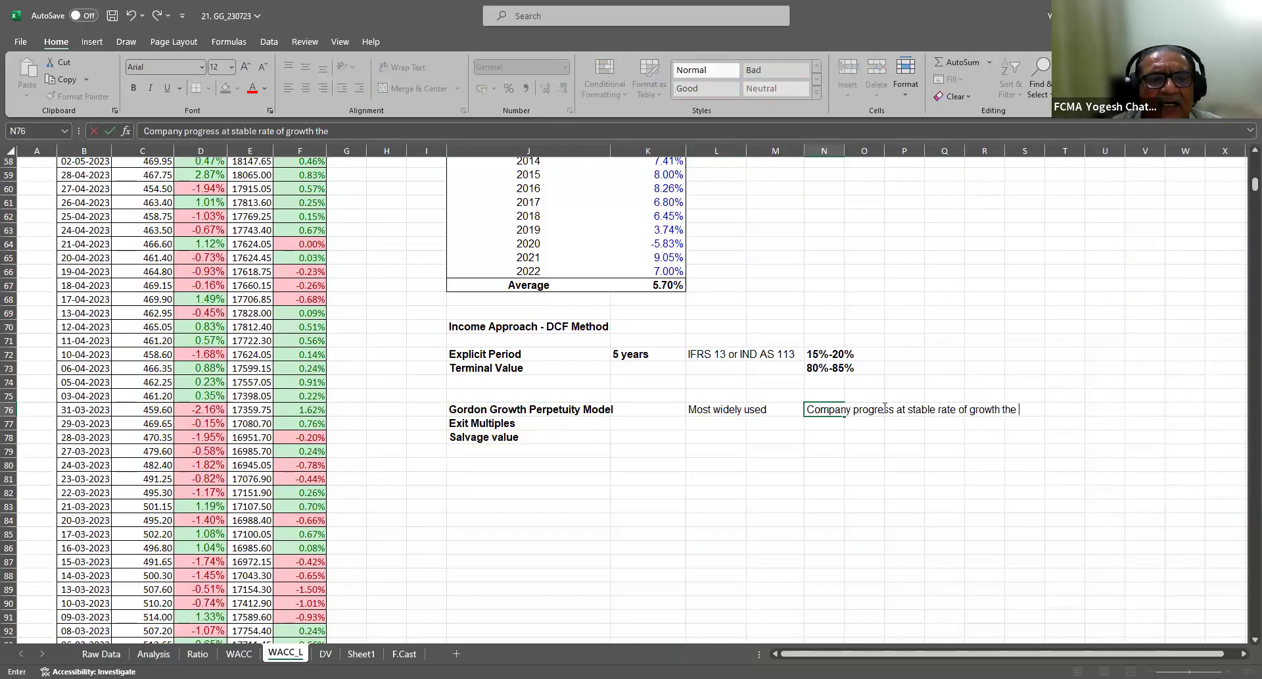
text(period beyond e)
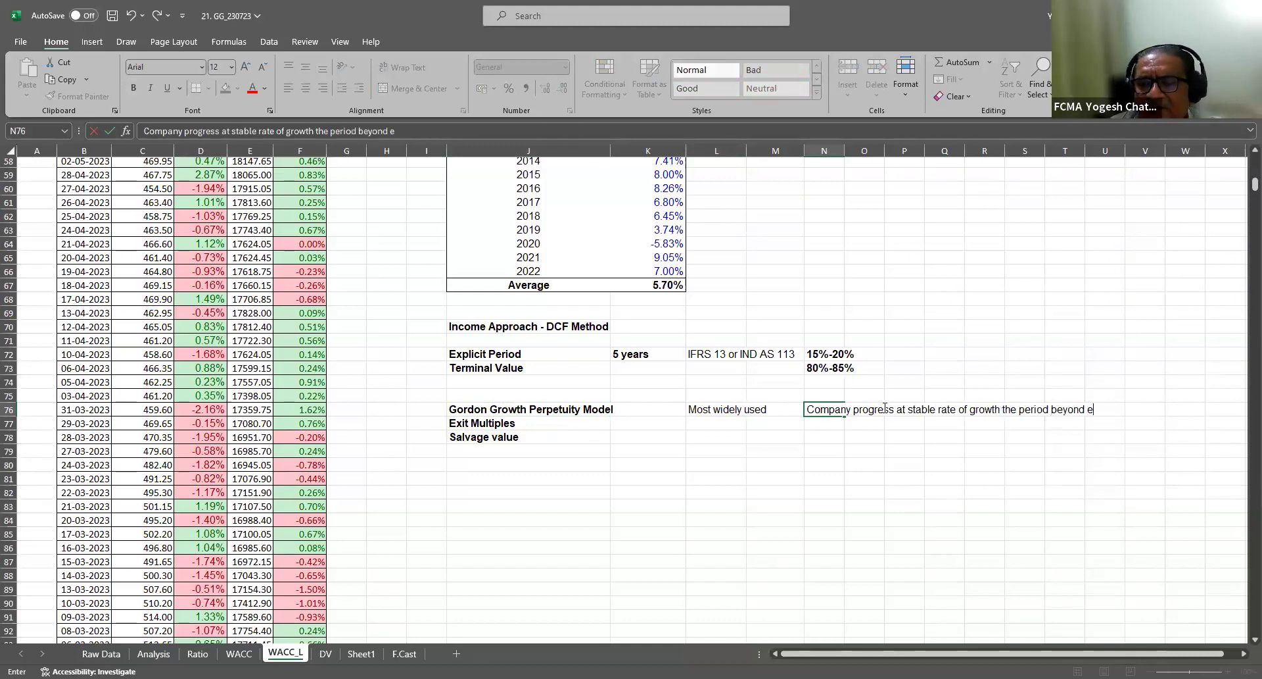
text(xplicit period)
key(Return)
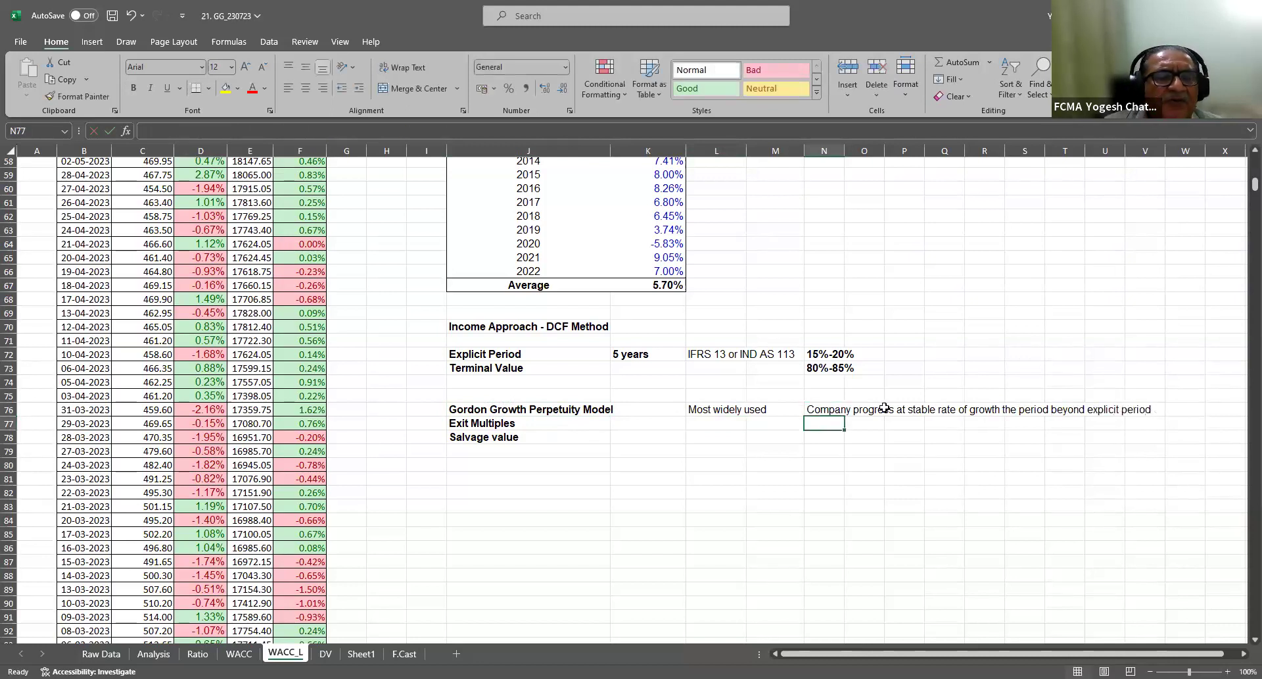
click(813, 410)
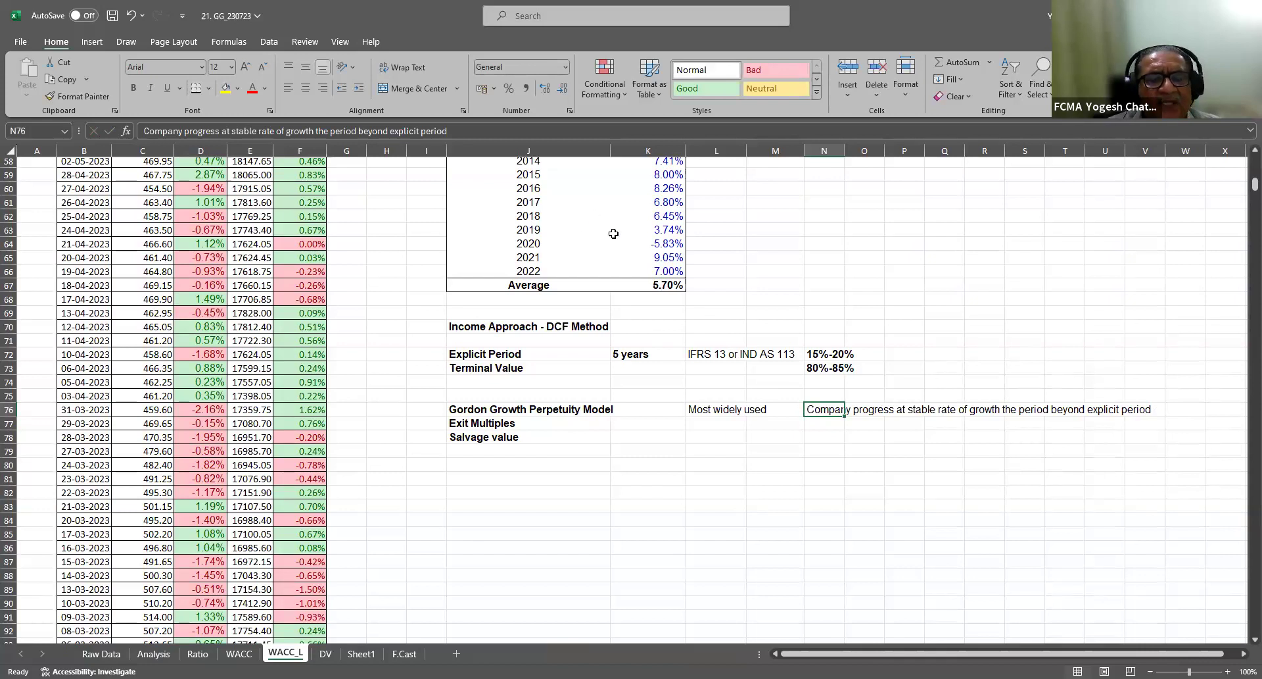
Enter in M56, beside the GDP growth table: Terminal Growth Rate cannot be more than the growth rate of economy
scroll(650, 269, up, 2)
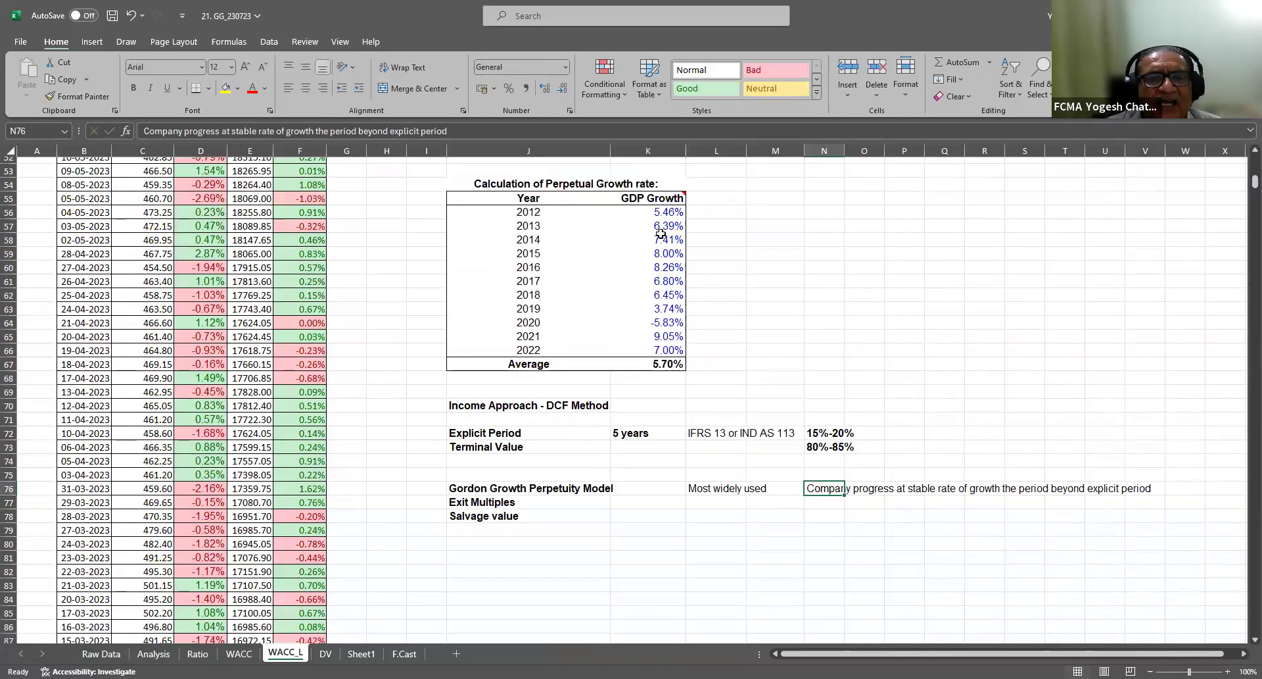
click(778, 209)
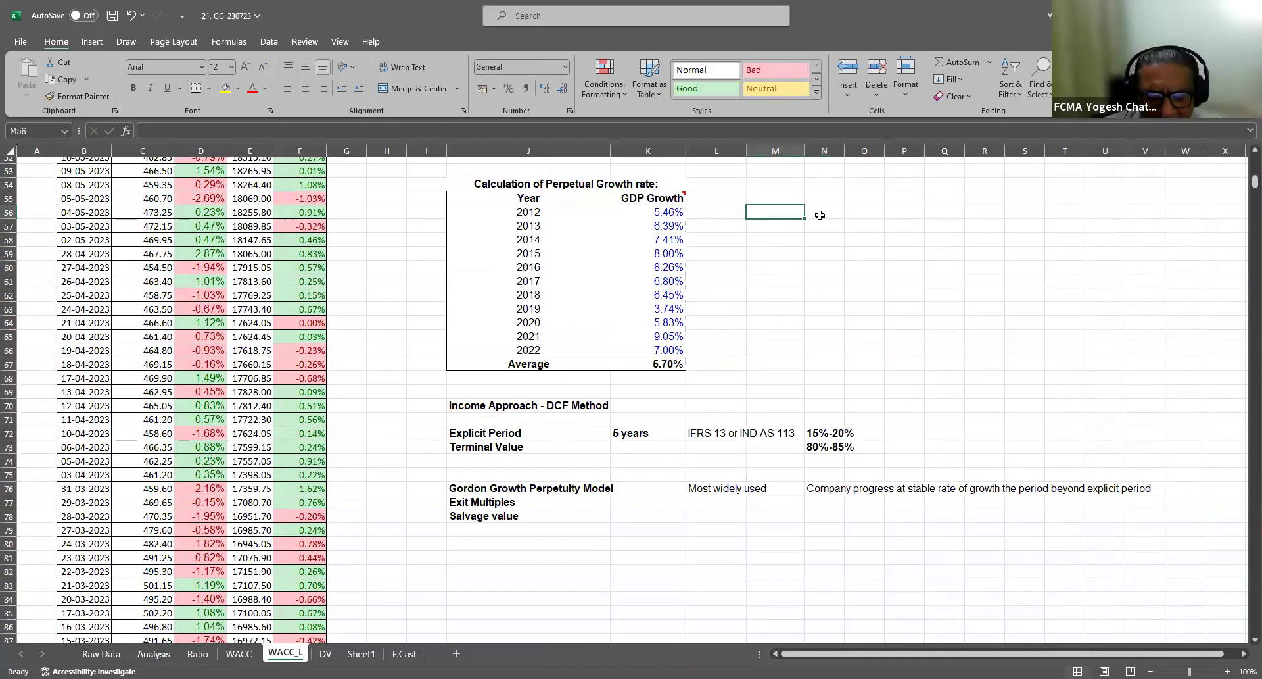
text(Term)
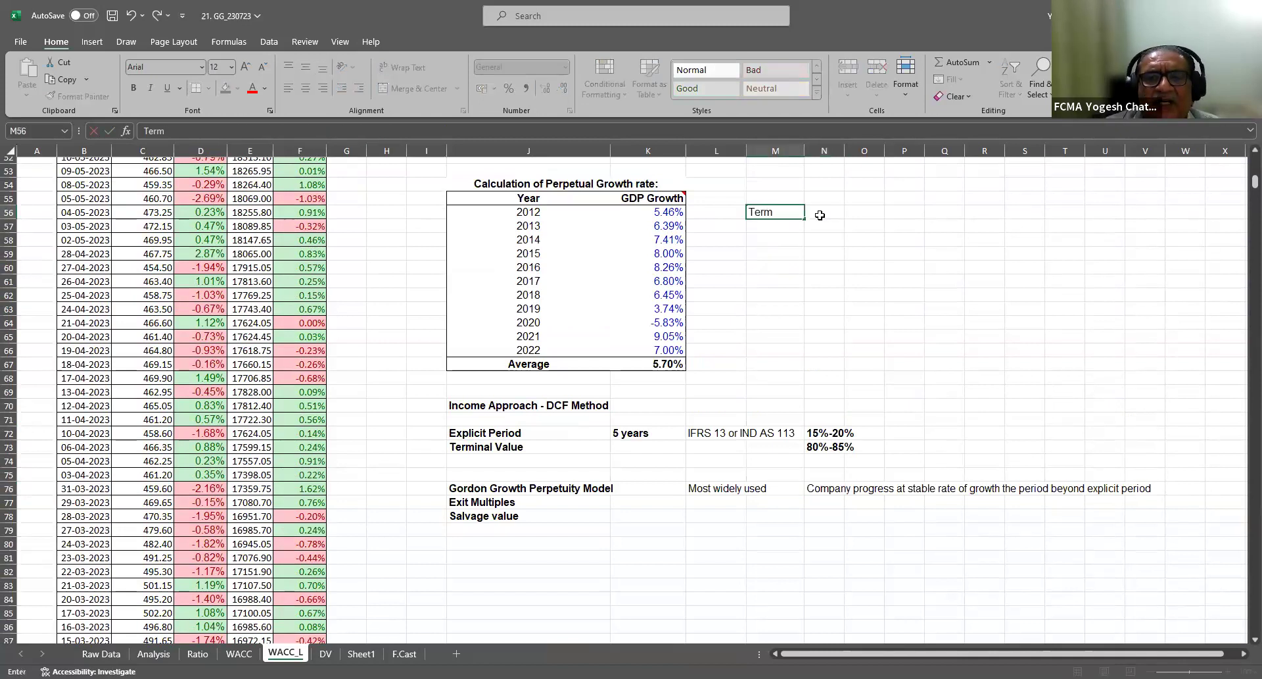
text(inal Groiw)
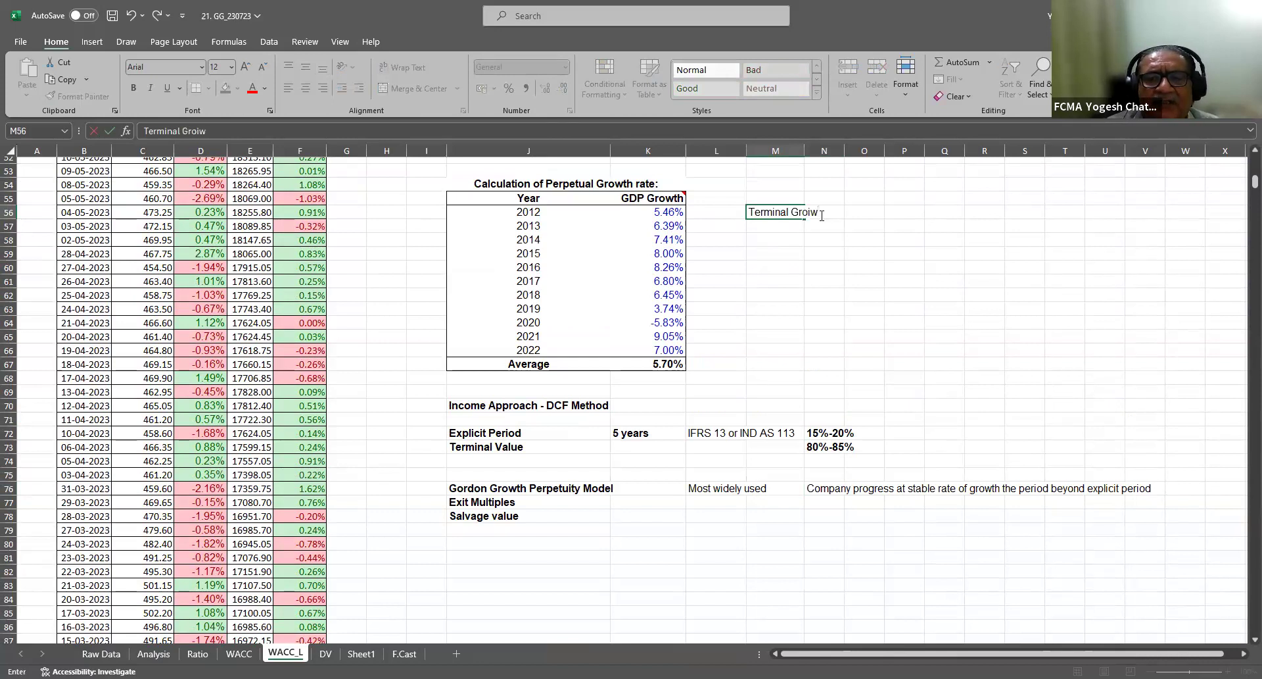
key(BackSpace)
key(BackSpace)
text(wth R)
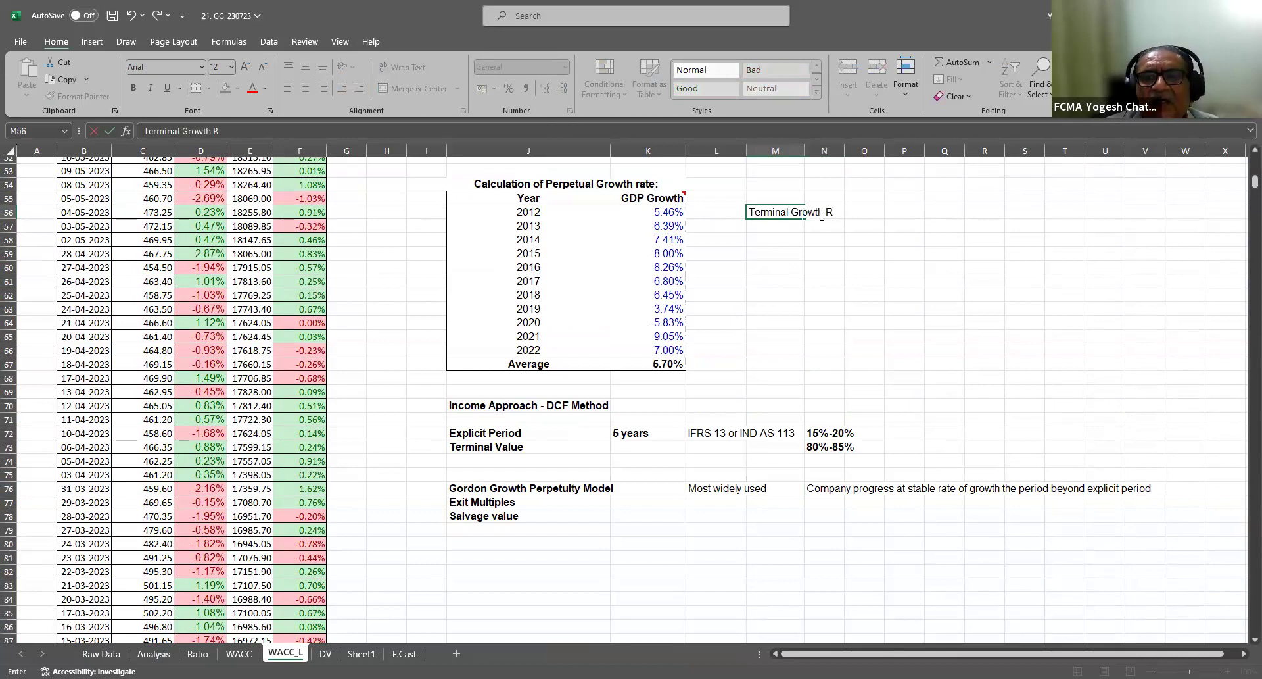
text(ate cannot be )
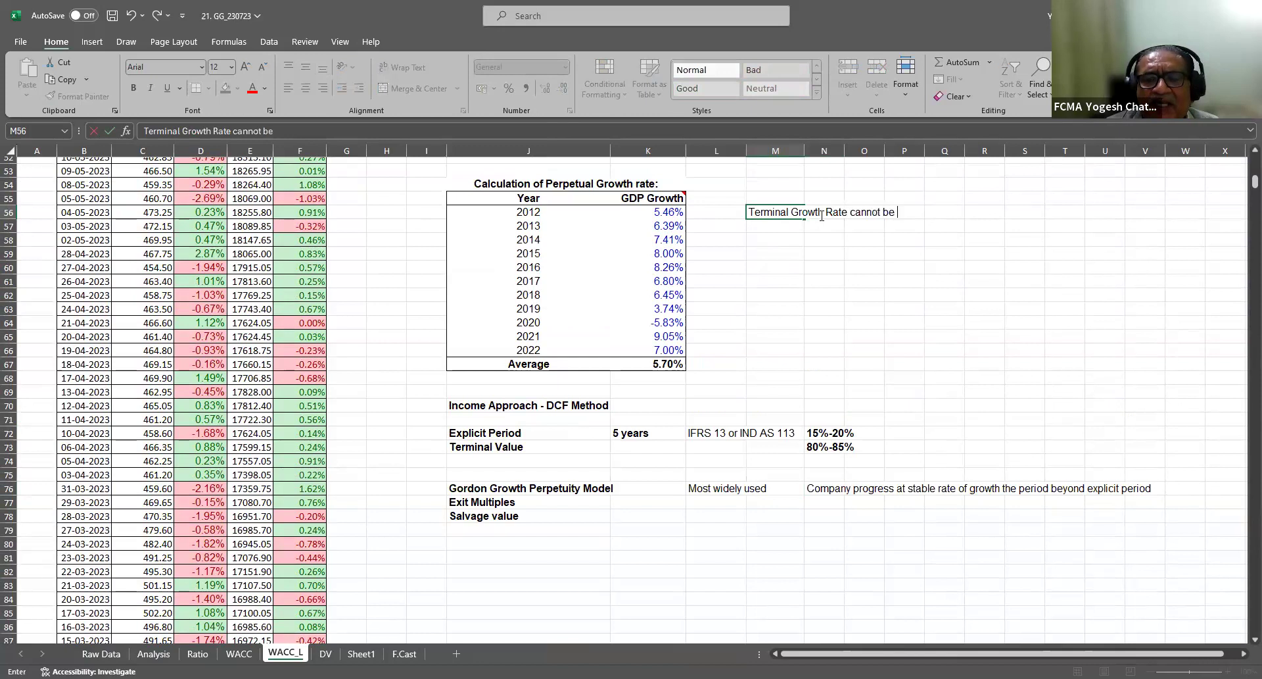
text(more than)
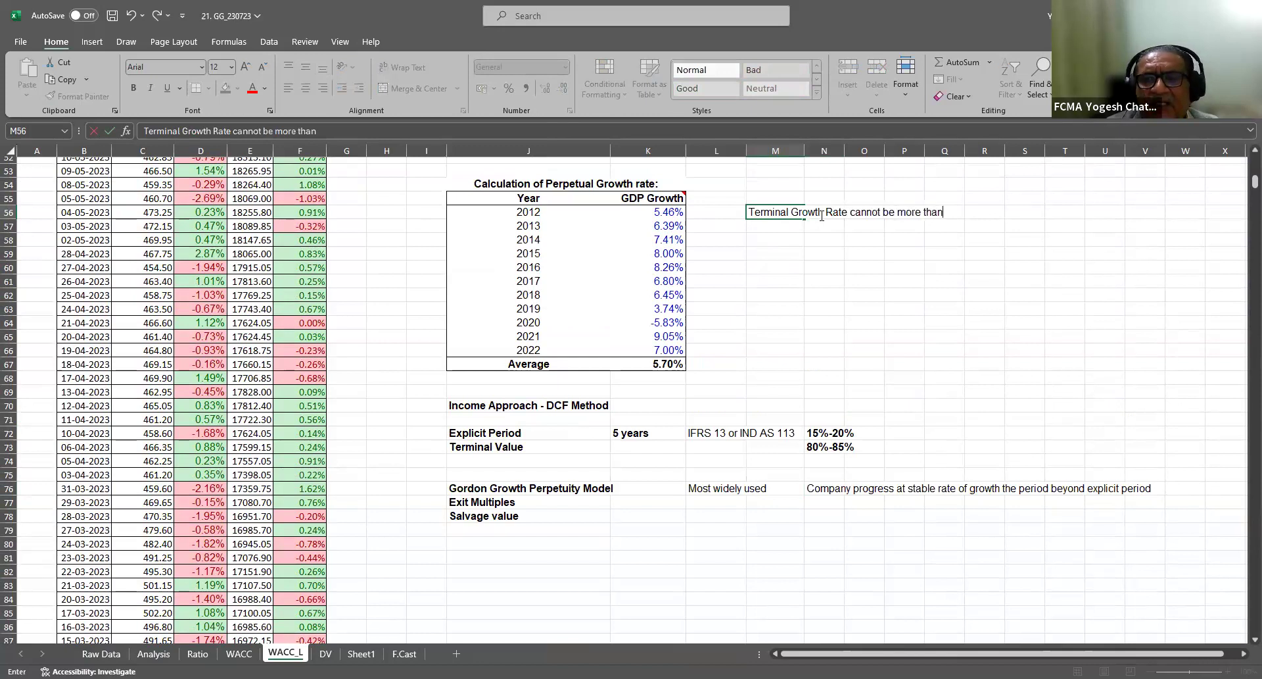
text( the growth)
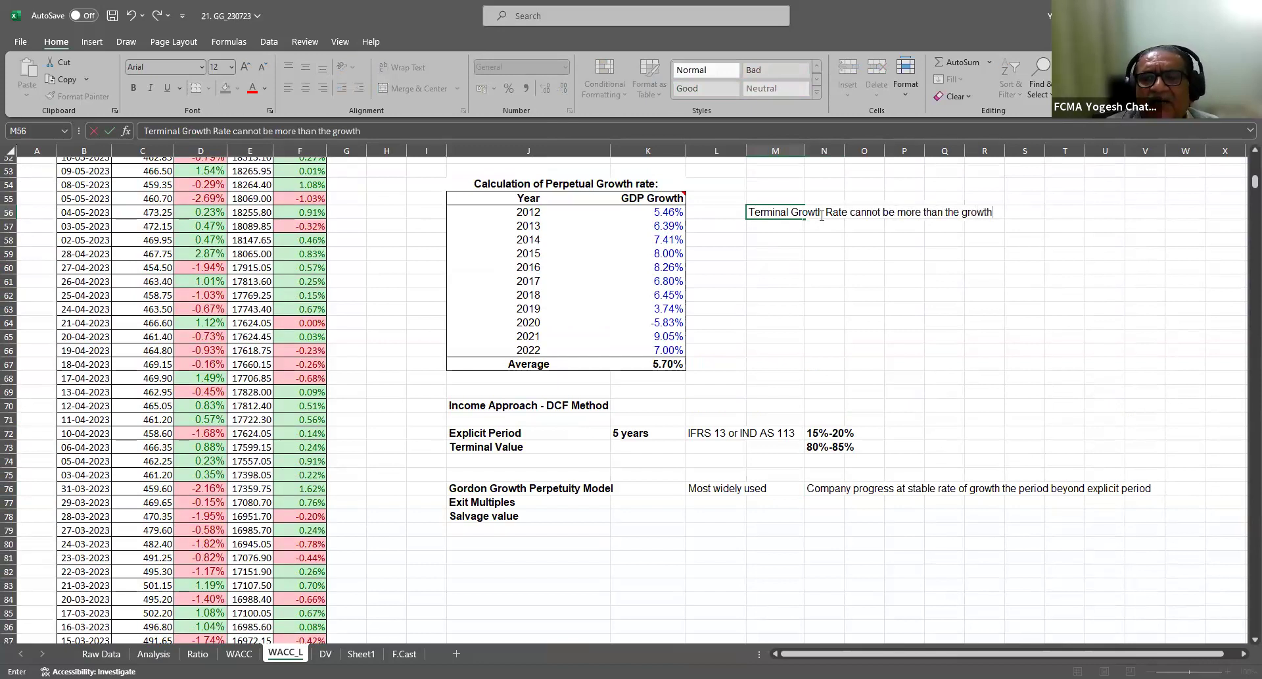
text( rate of economy)
key(Return)
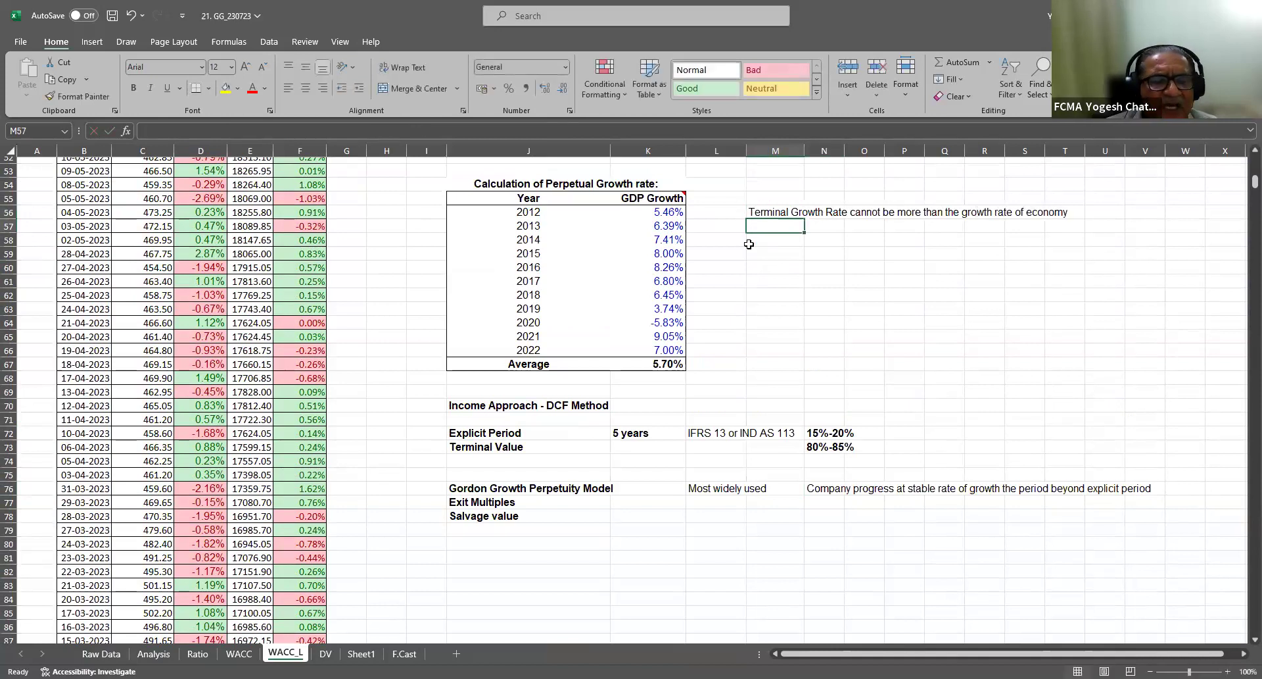
click(769, 214)
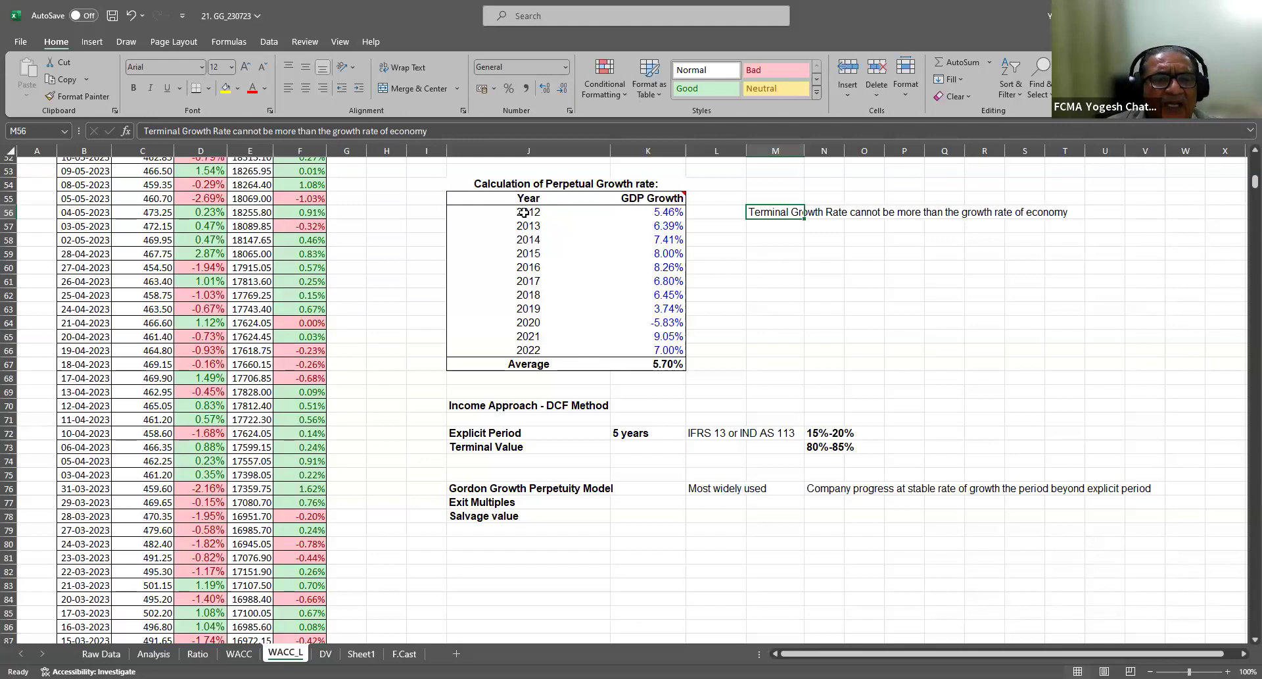
Enter the source note World Bank in M54, beside the perpetual growth rate heading
click(643, 213)
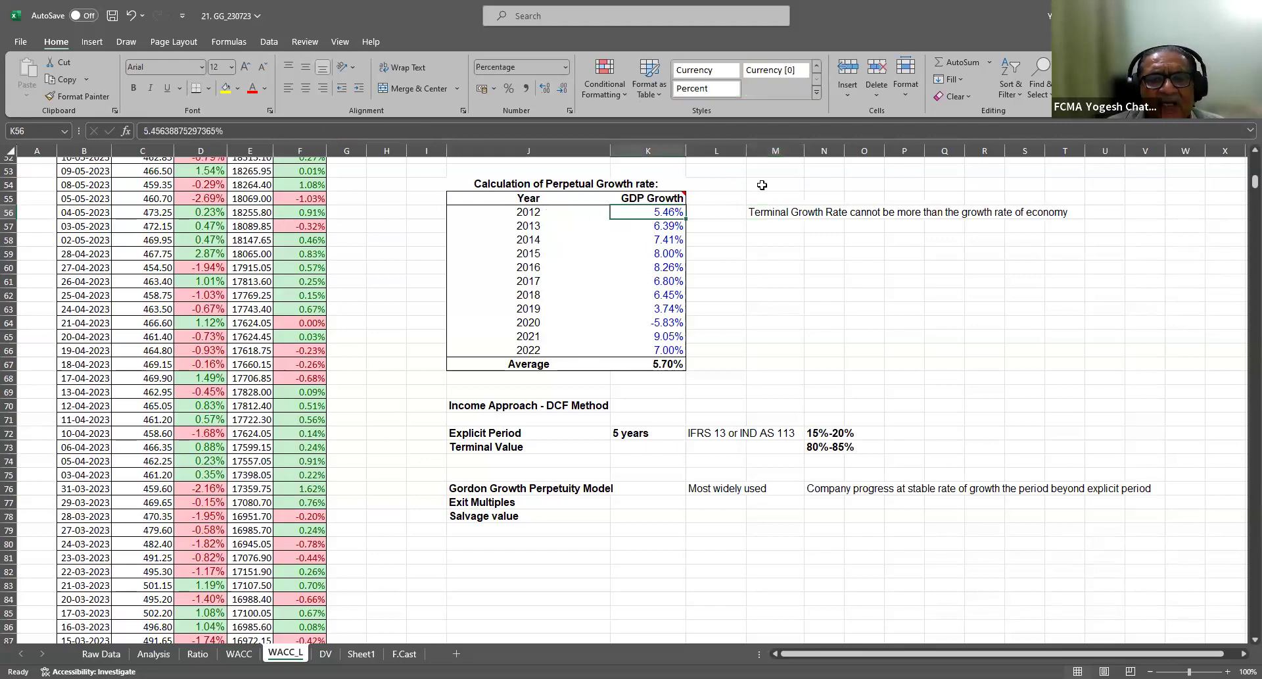
click(764, 185)
text(Wor)
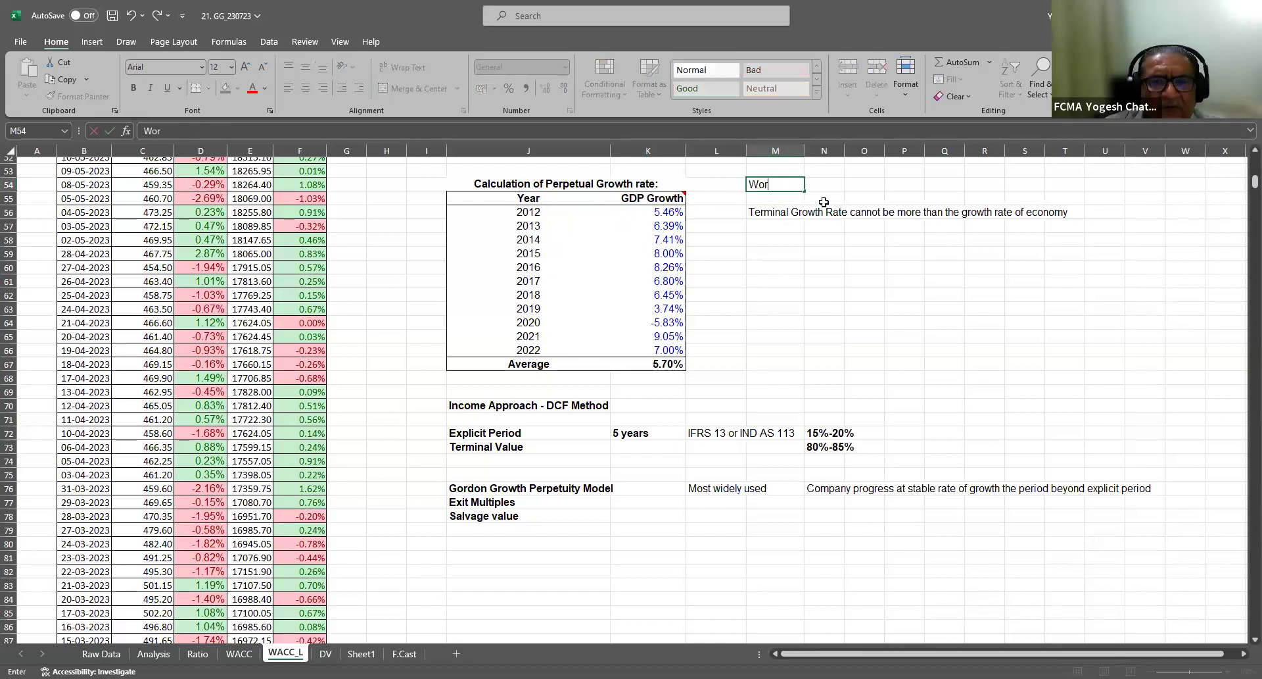
text(ld Bank)
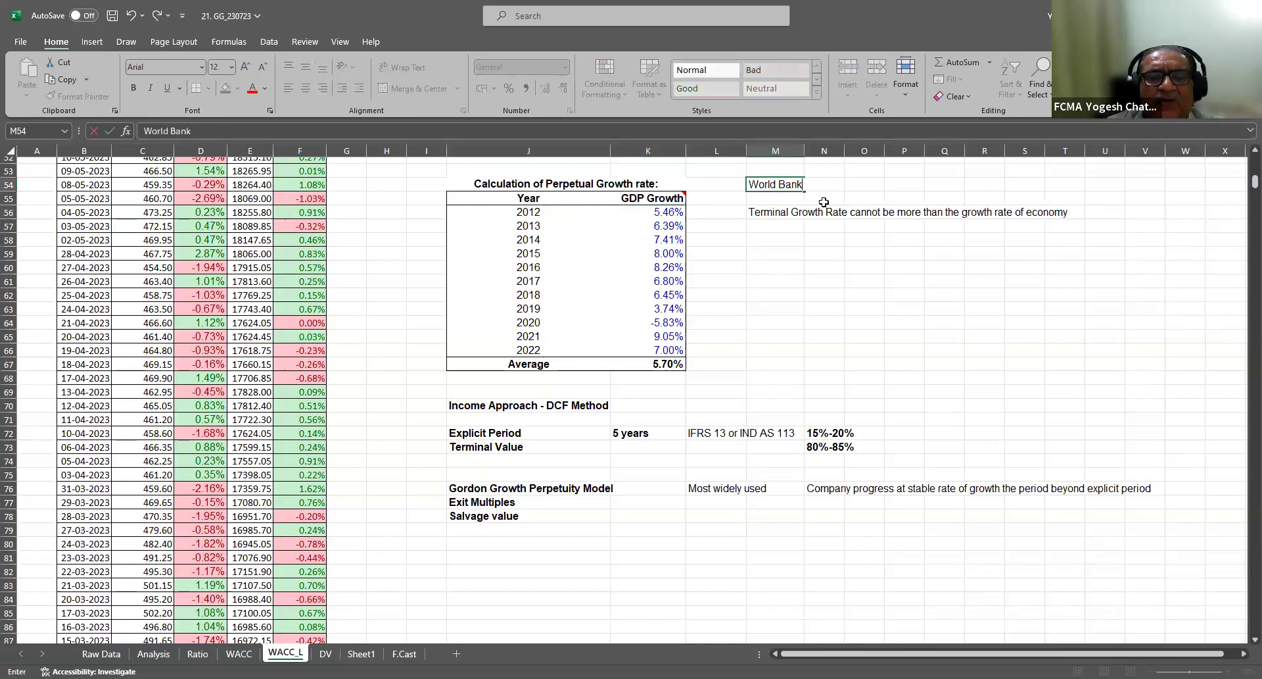
key(Return)
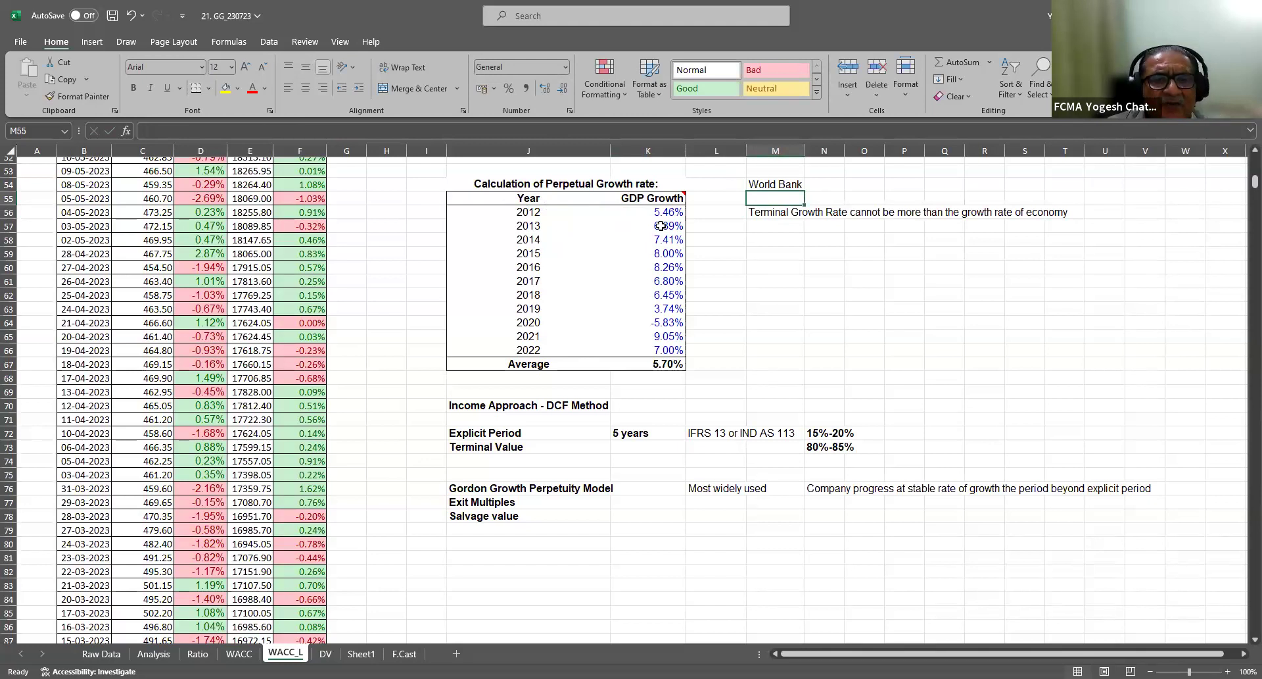
Review the yearly GDP growth figures and color the average in K67 red
drag(660, 213, 676, 349)
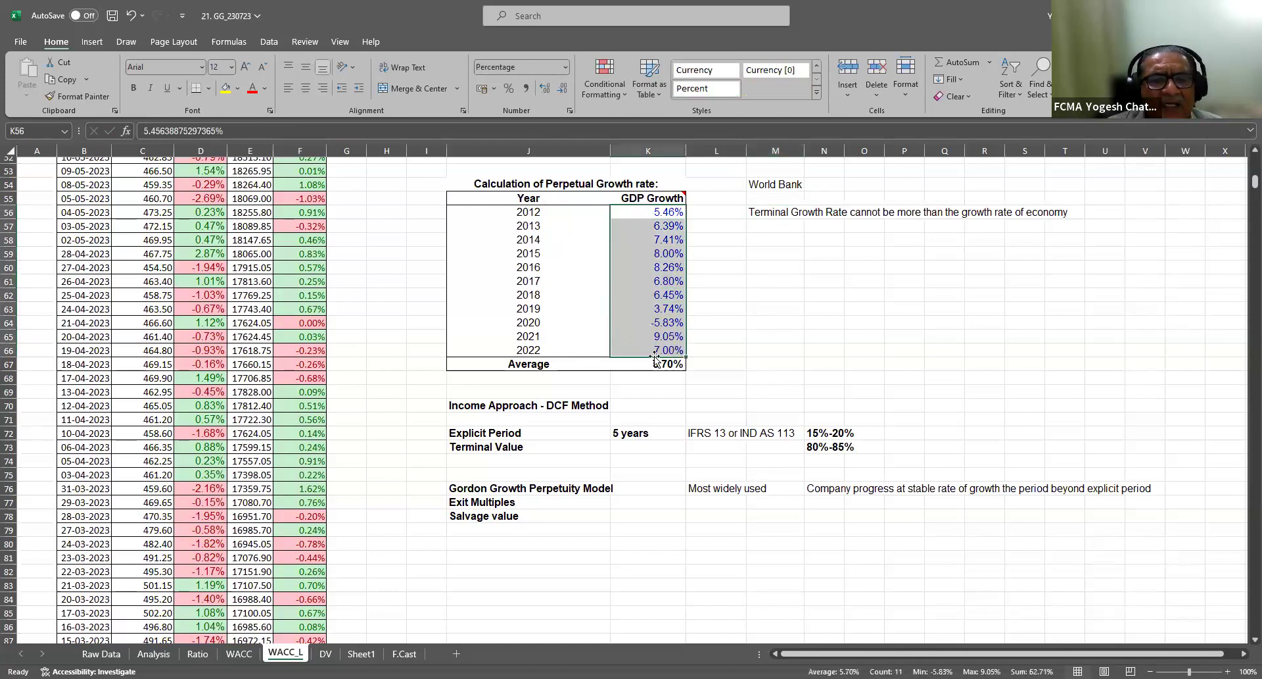
click(532, 212)
key(ctrl+Down)
drag(656, 213, 670, 343)
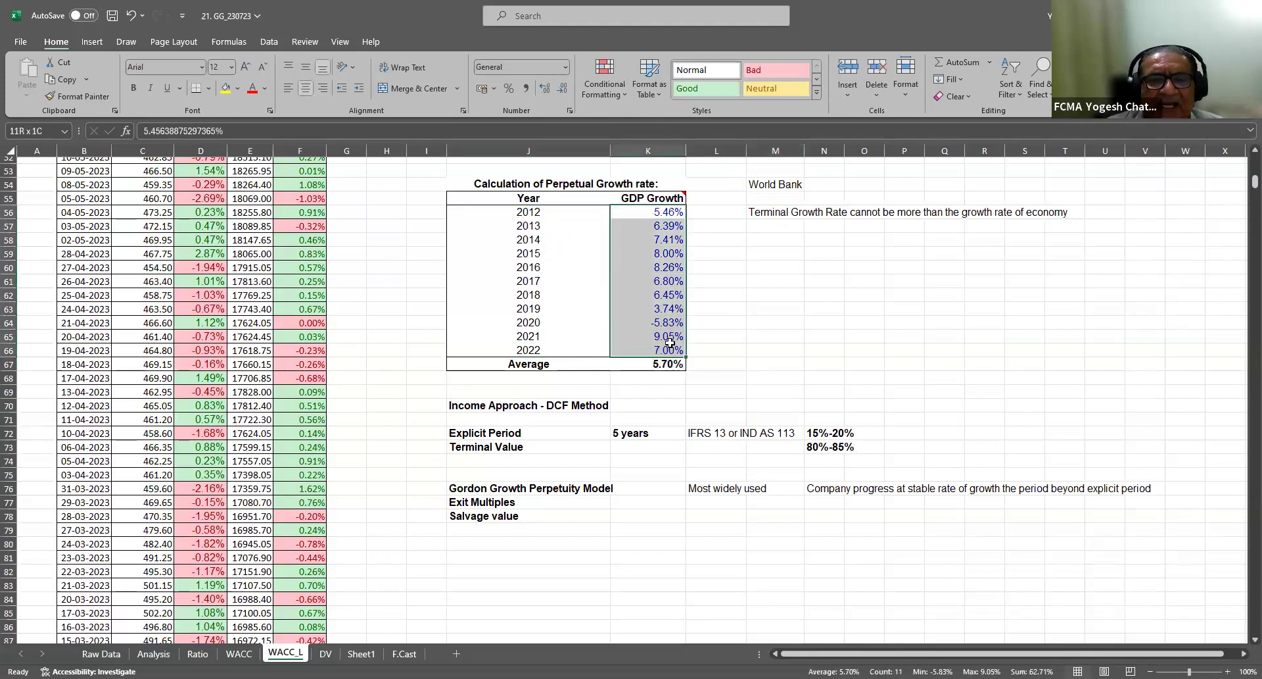
click(668, 363)
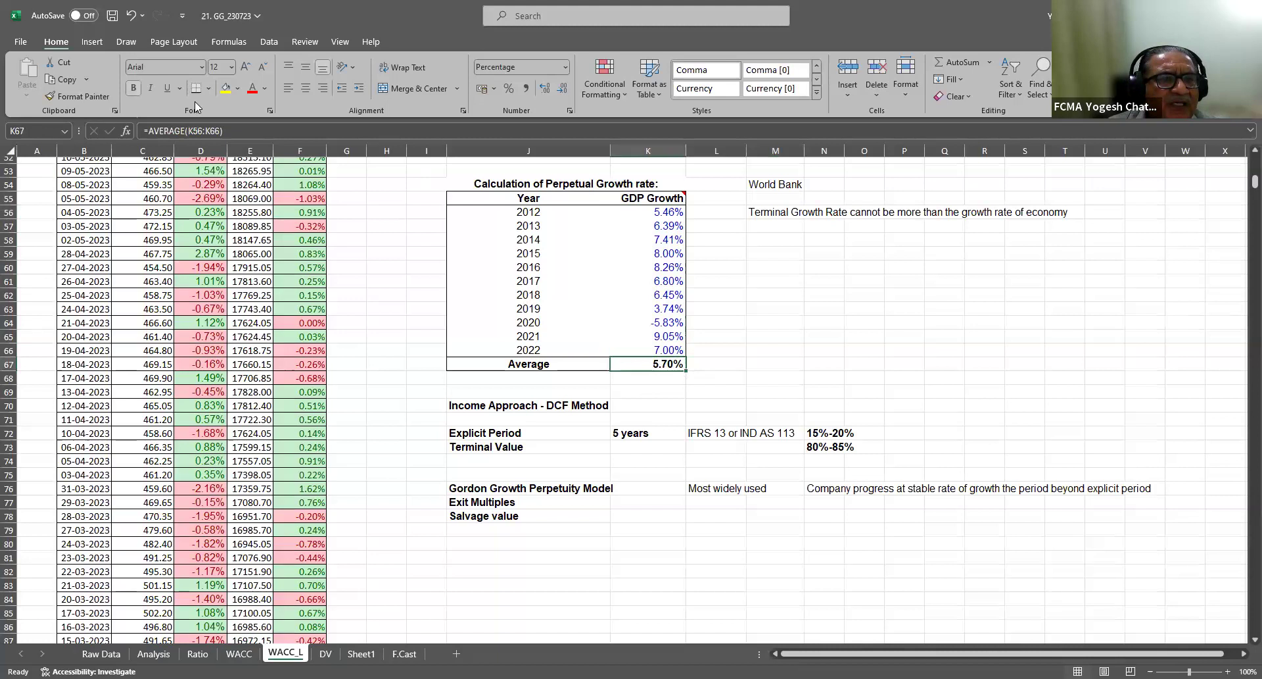
click(254, 92)
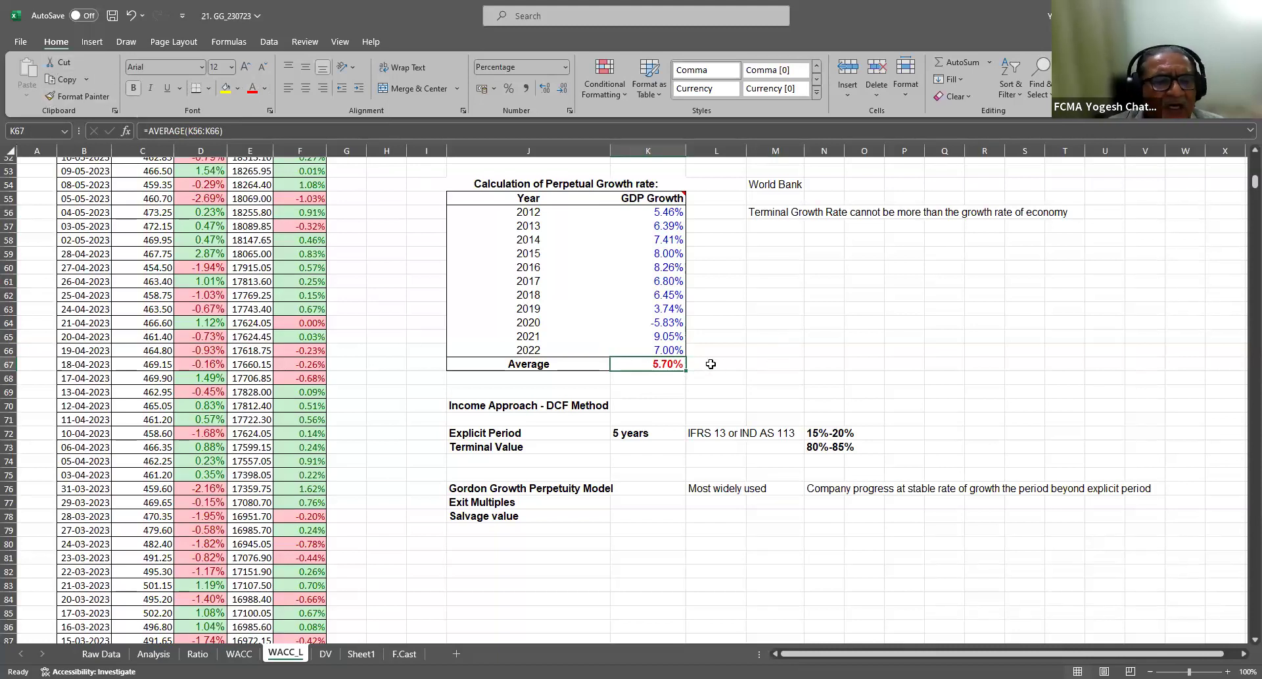
Enter 4% in L67 beside the average GDP growth and format it bold and red
click(720, 363)
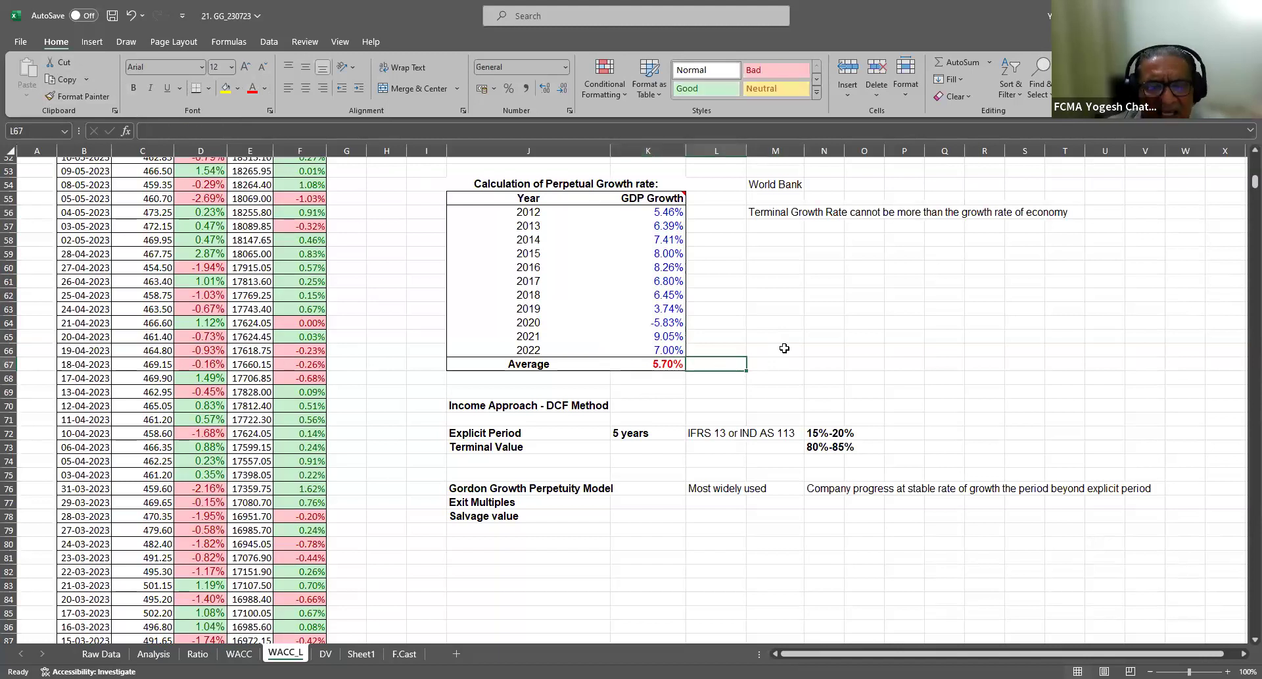
text(4%)
key(Return)
click(734, 362)
key(ctrl+b)
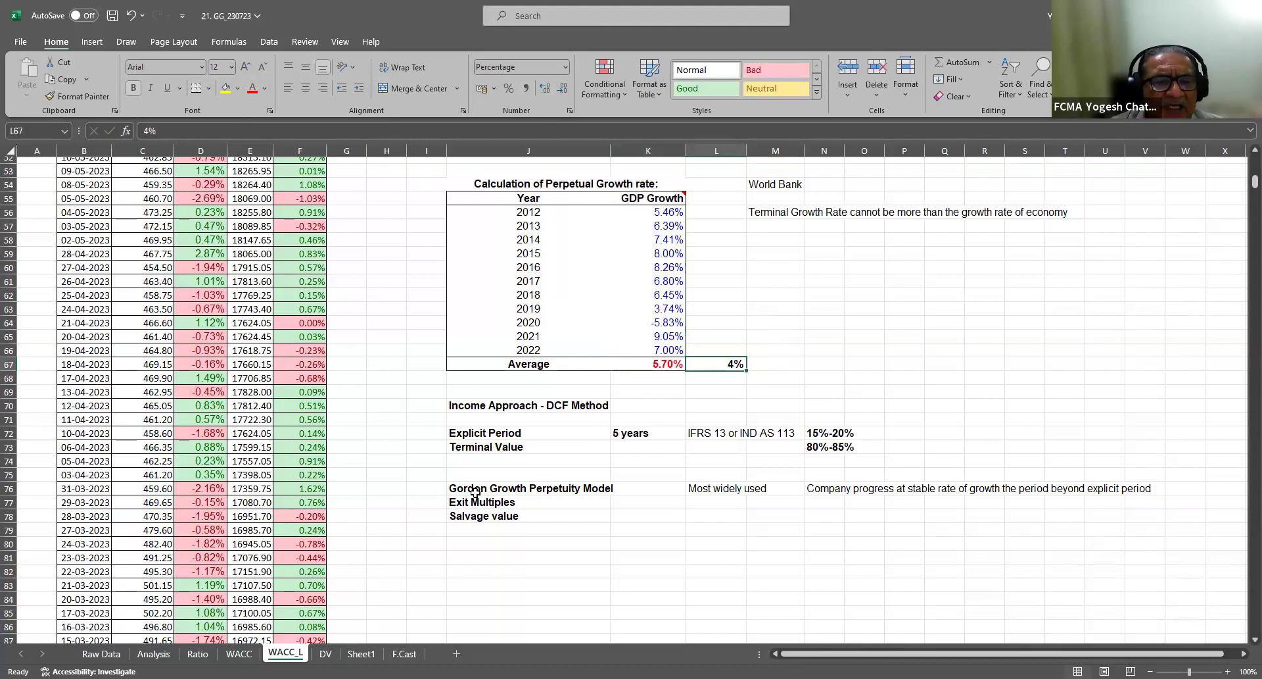
click(492, 406)
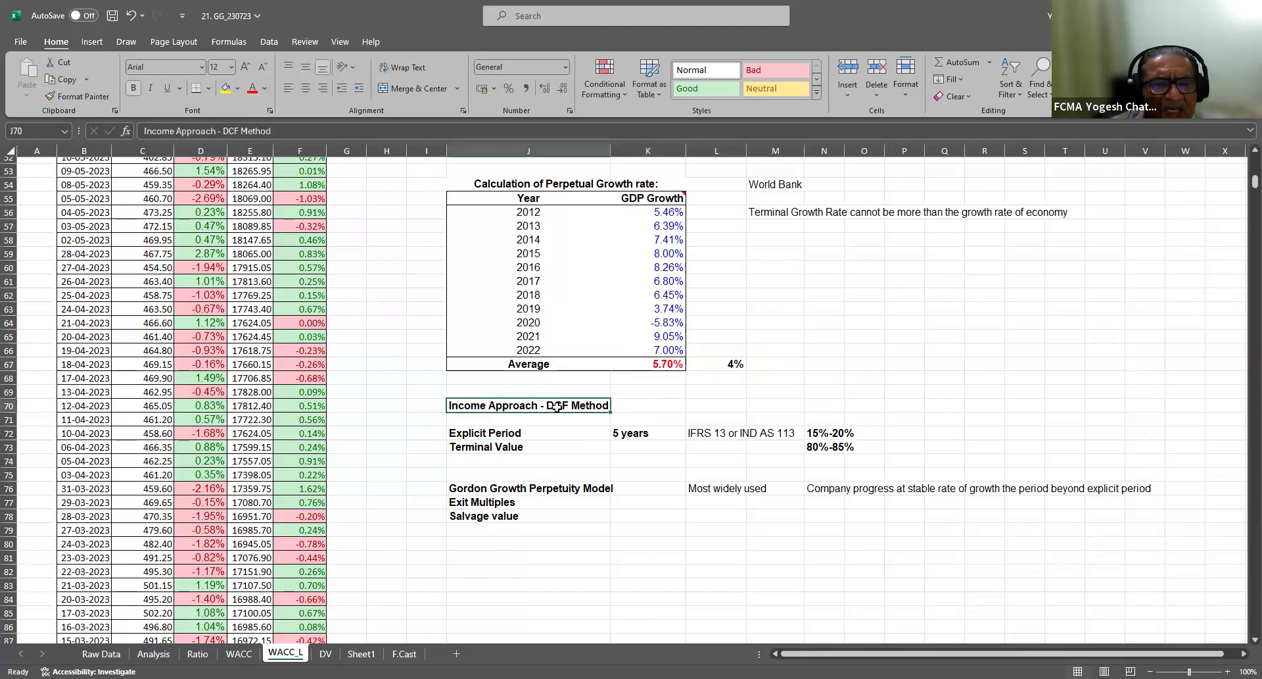
click(731, 360)
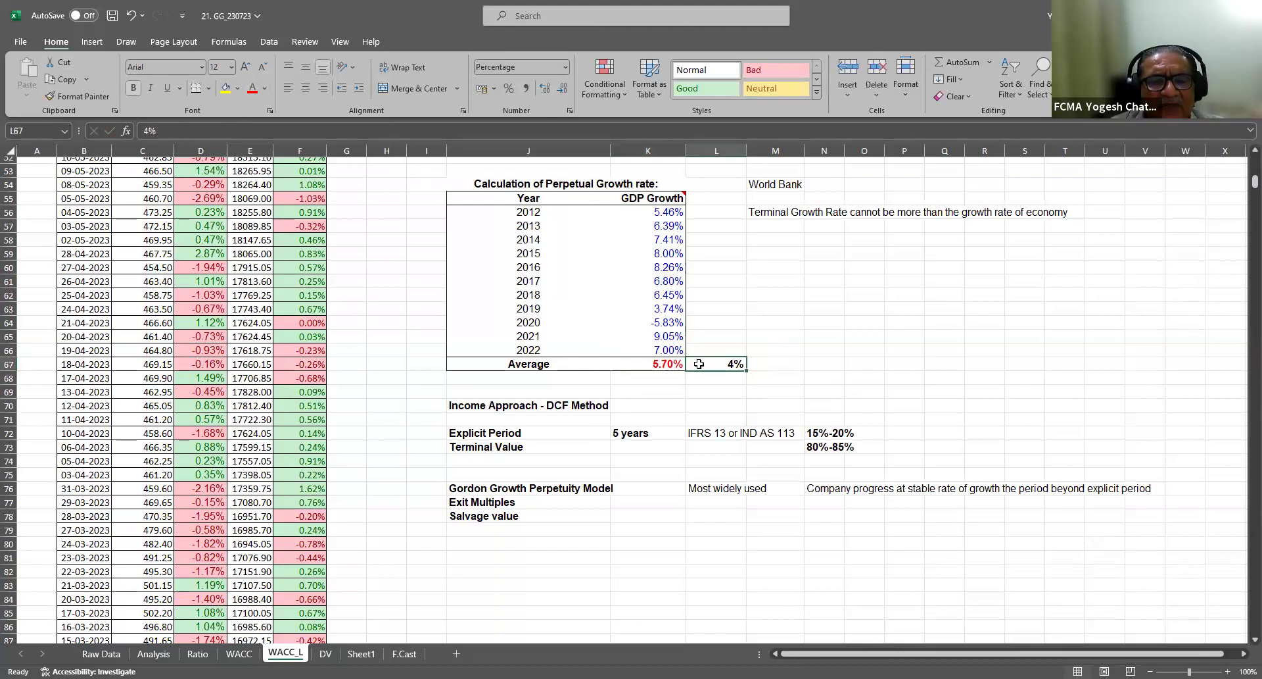
click(253, 90)
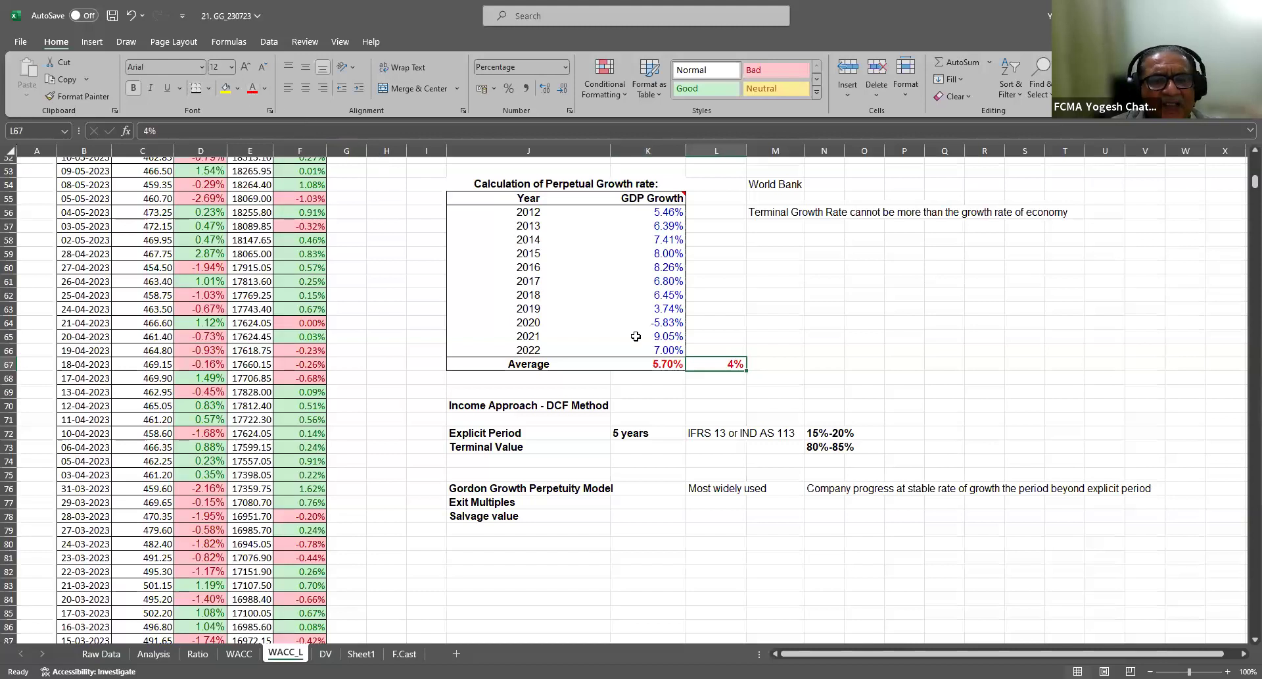
Enter the heading Cost of Equity in M36, beside the market return table, and make it bold
scroll(661, 352, up, 7)
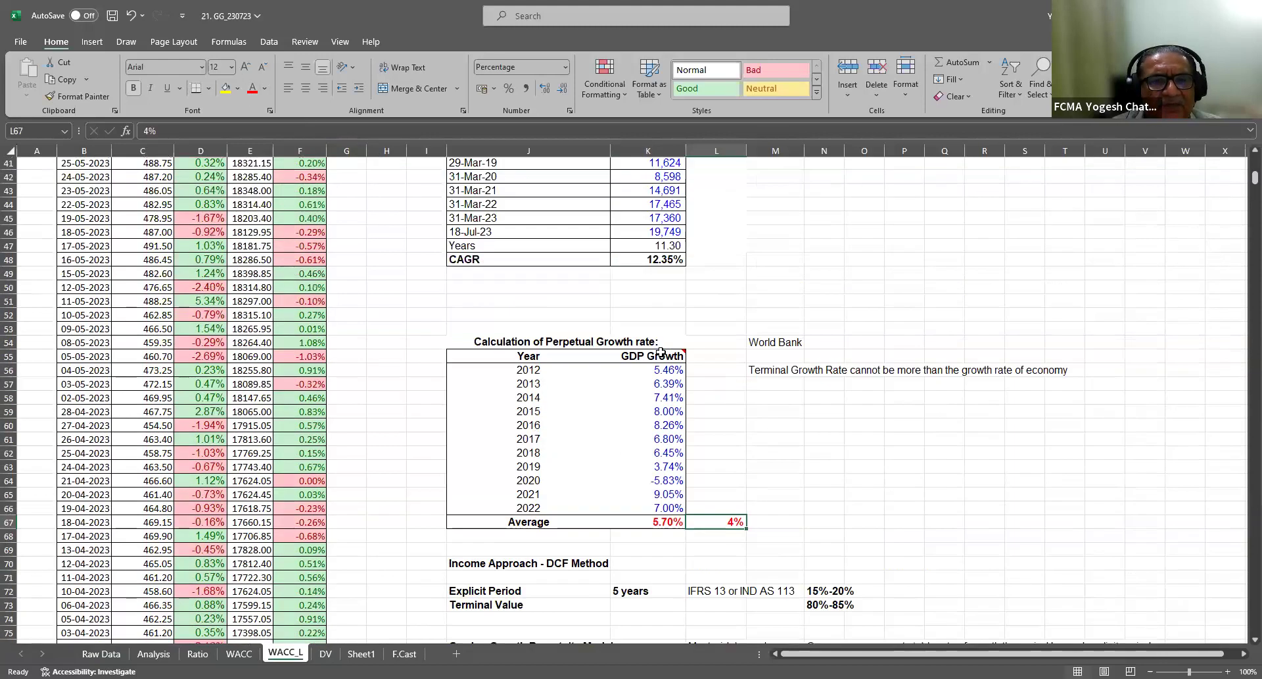
scroll(661, 351, up, 2)
click(779, 291)
text(Cos)
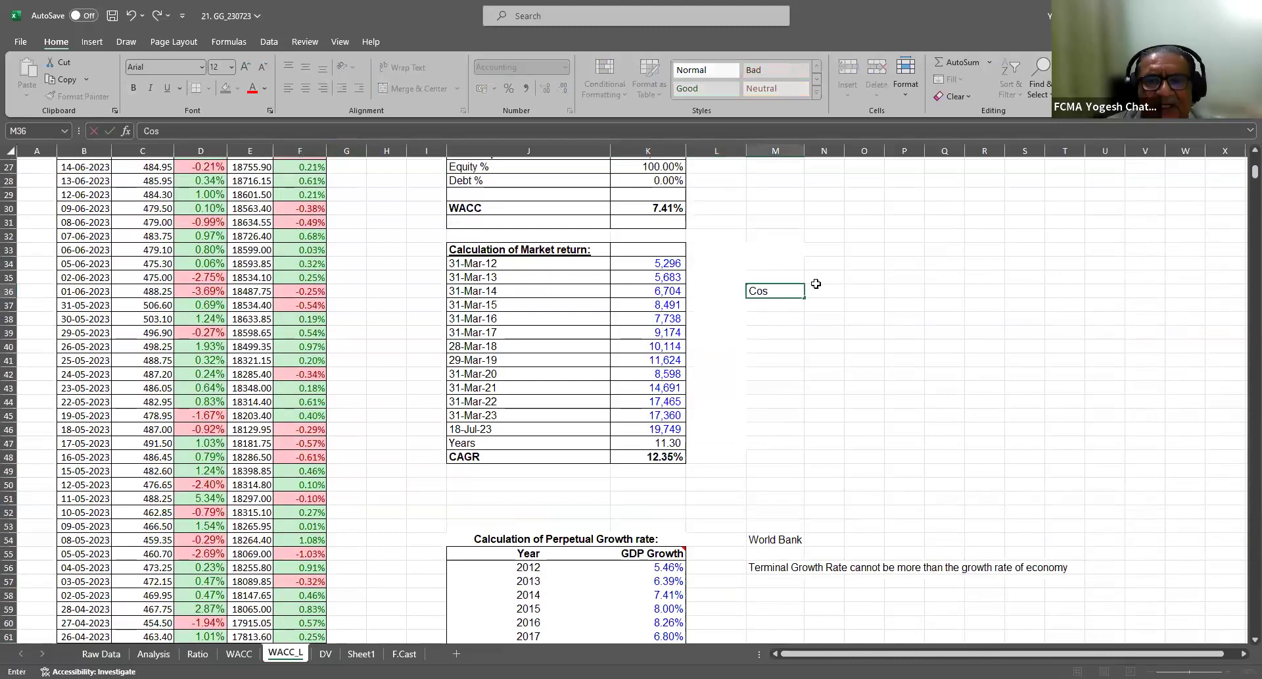
text(t of Equity)
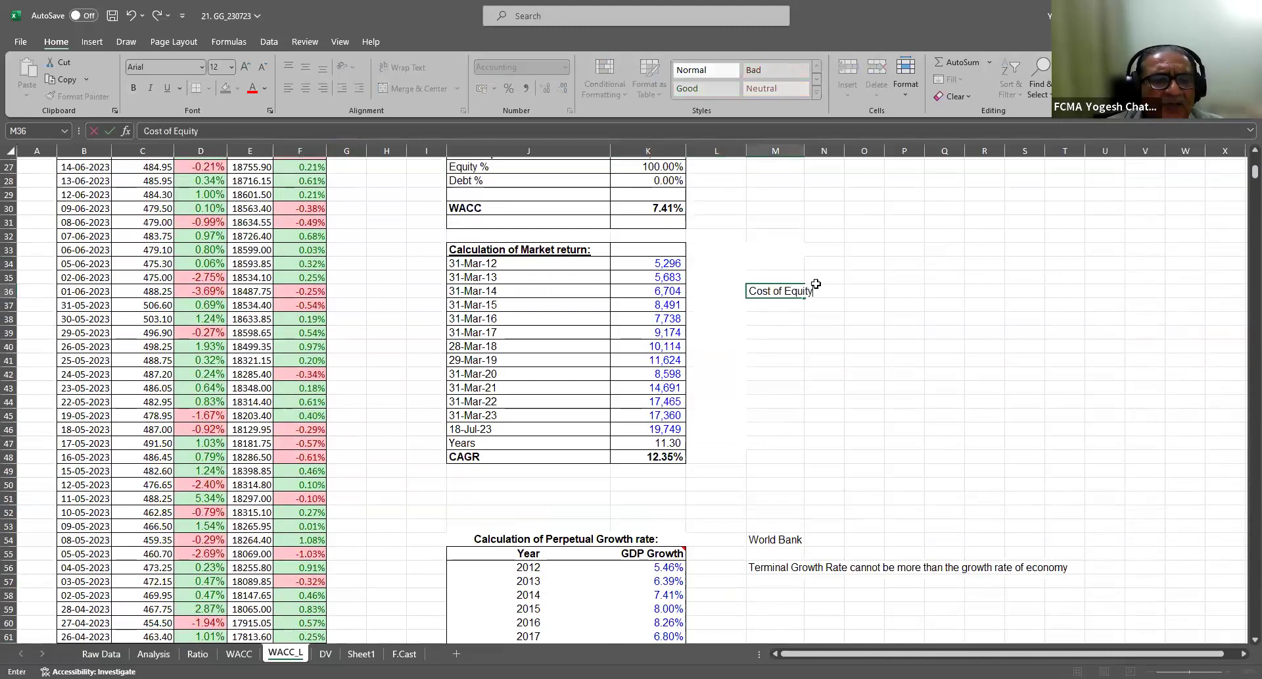
key(Return)
key(Up)
key(ctrl+b)
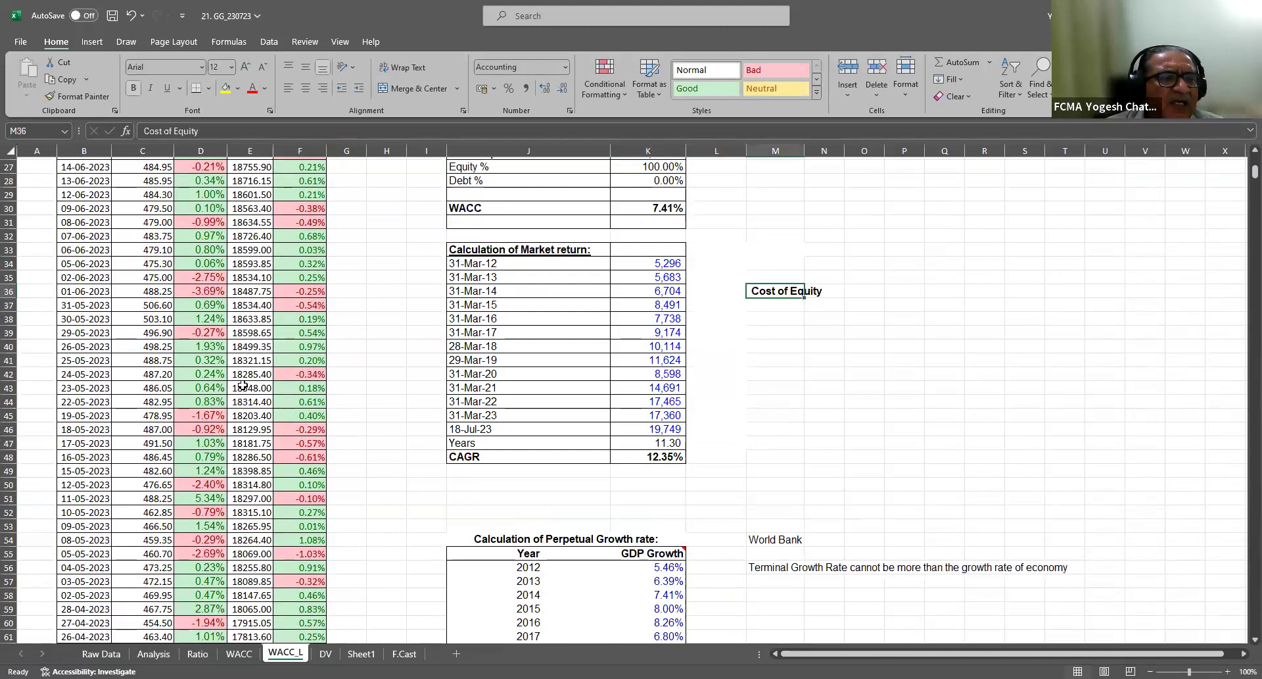
Enter CAPM in M37 as the first method under the Cost of Equity heading
click(800, 307)
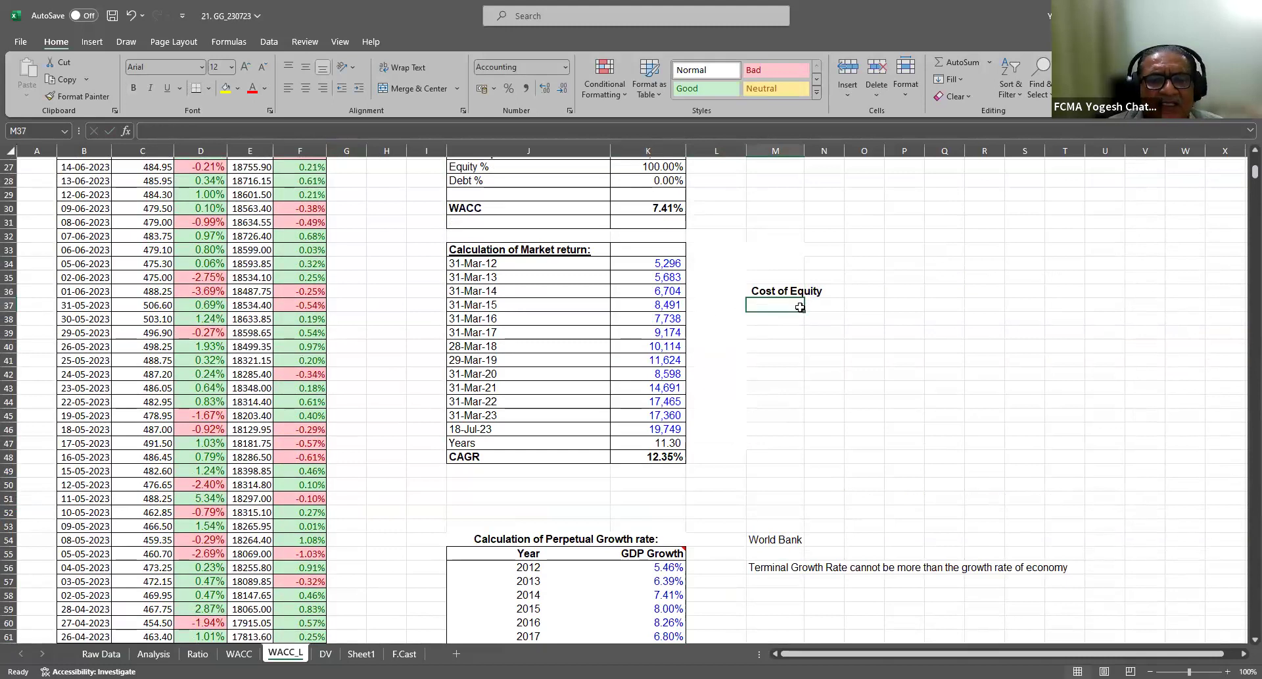
text(CAPM)
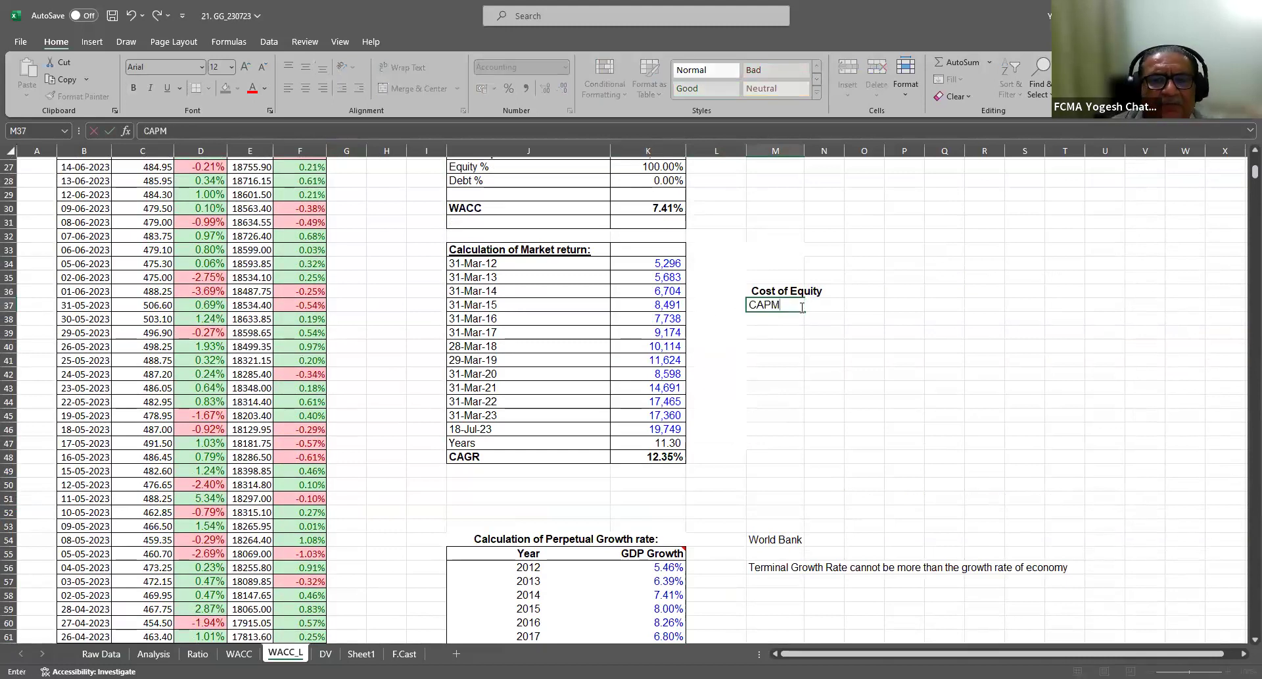
key(Return)
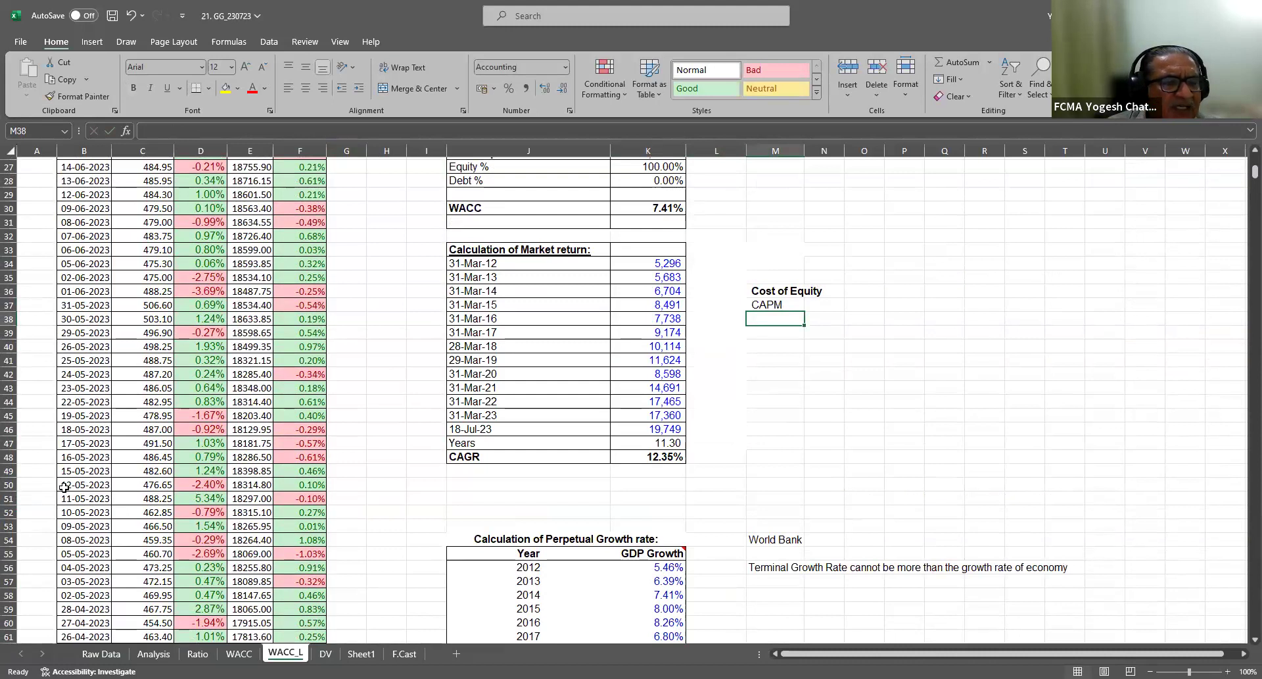
click(760, 304)
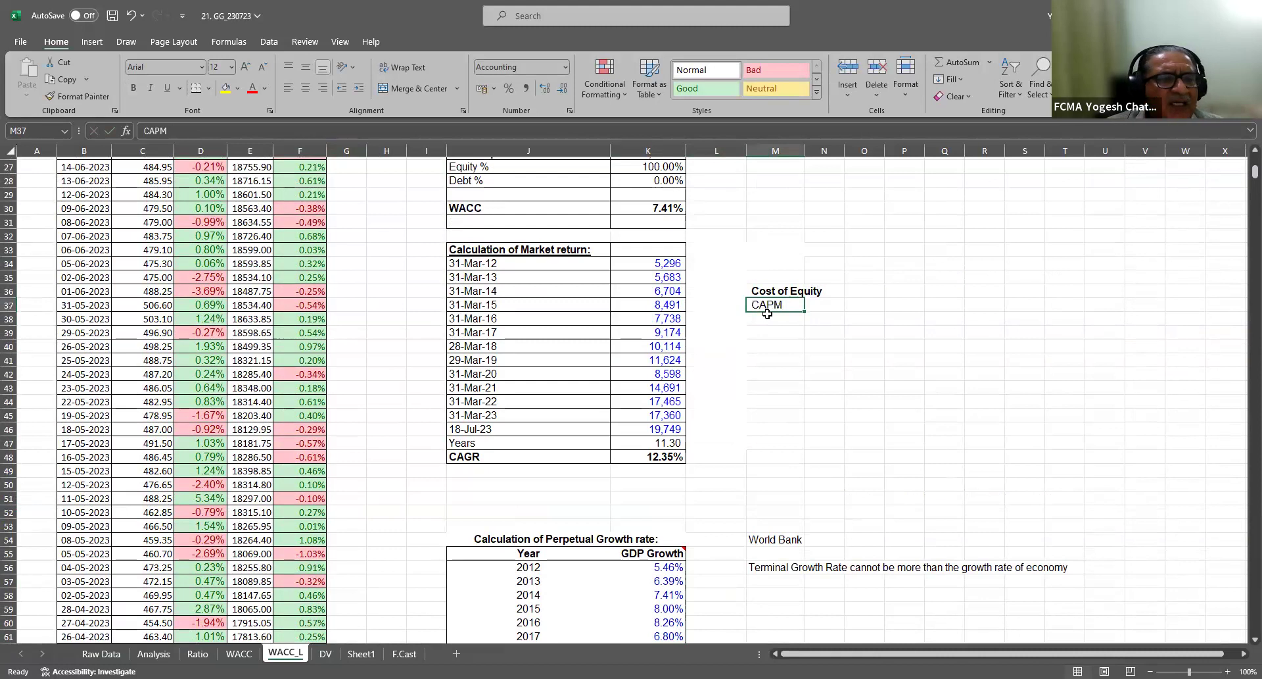
Enter Build-up Rate in M38 as the second cost of equity method
click(767, 317)
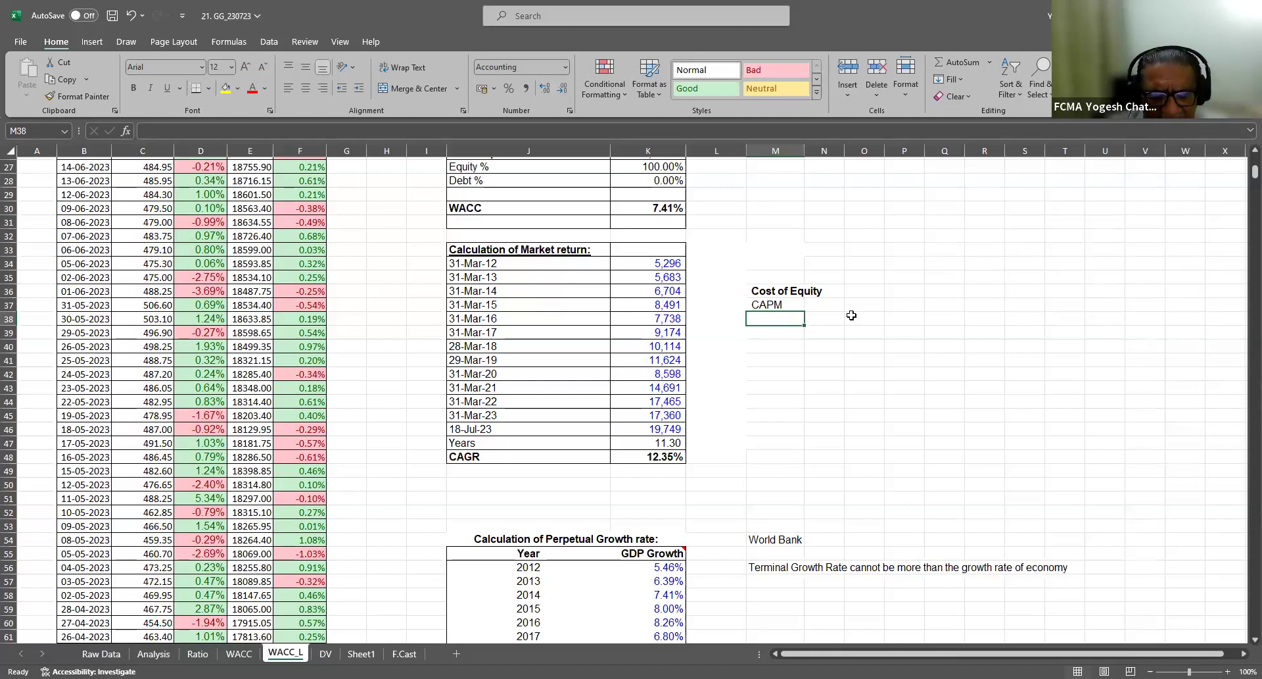
text(Build )
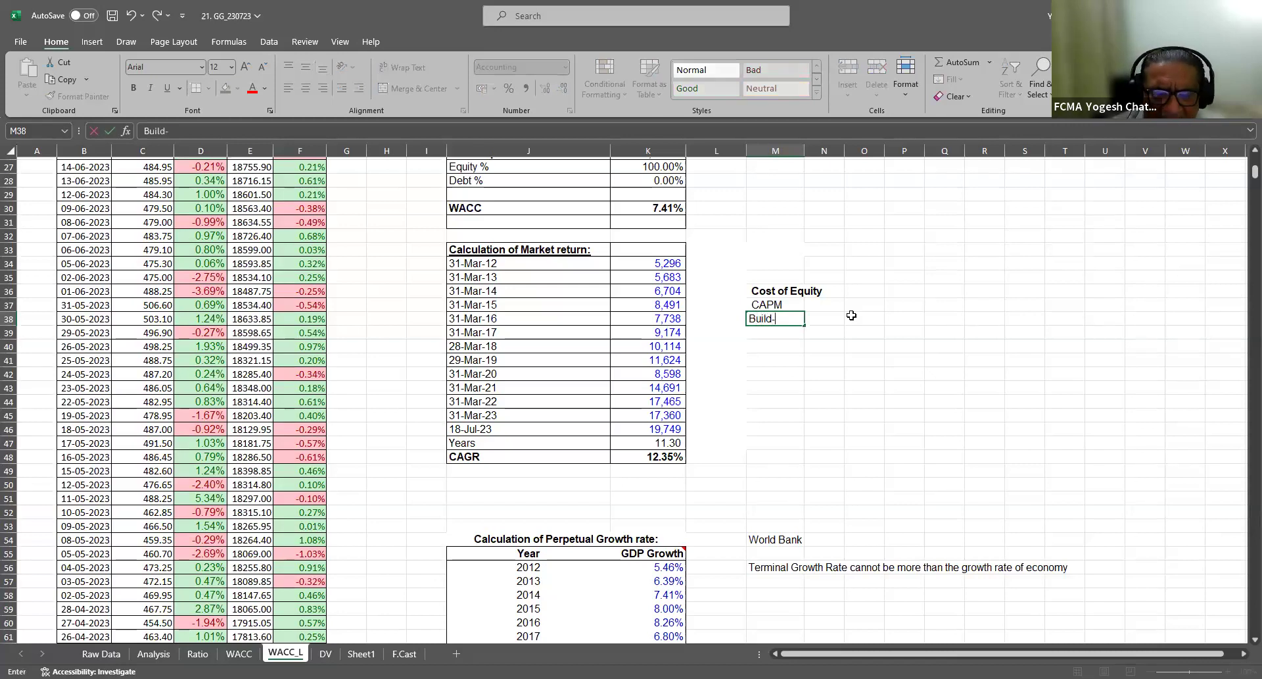
text(-up Rate)
key(Return)
click(784, 320)
click(859, 313)
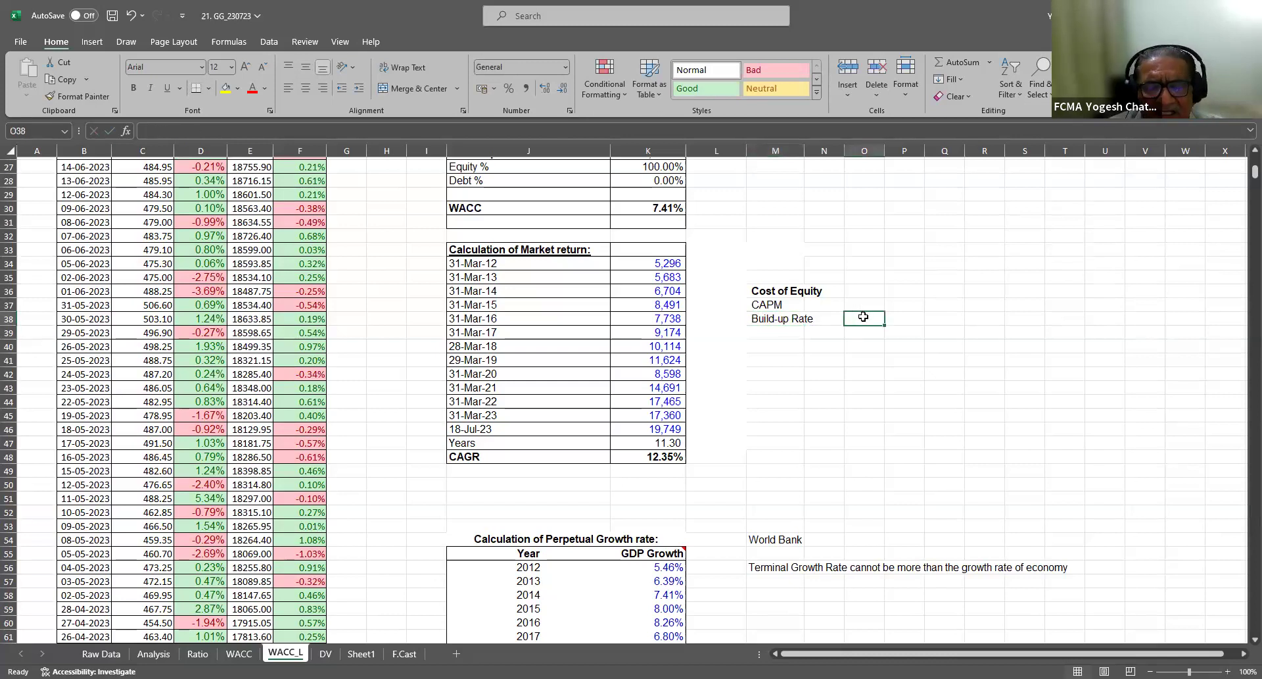
Enter Hurdle Rate in M39 as the third cost of equity method
click(774, 318)
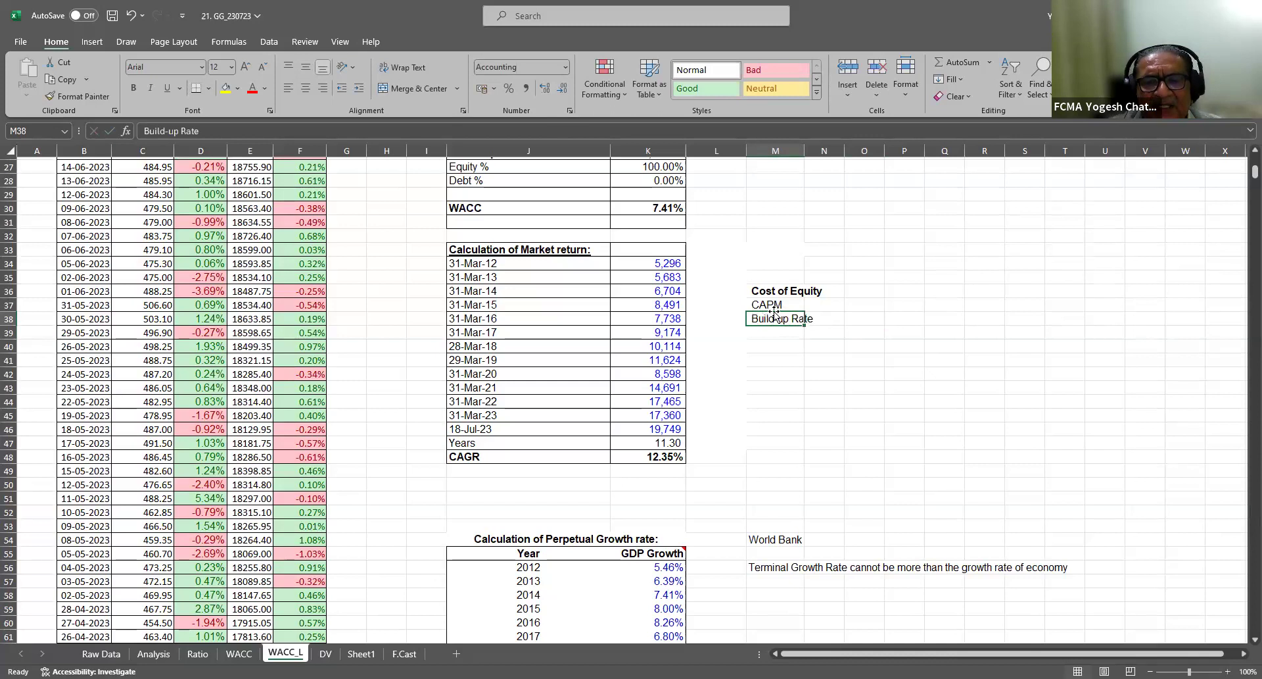
click(763, 331)
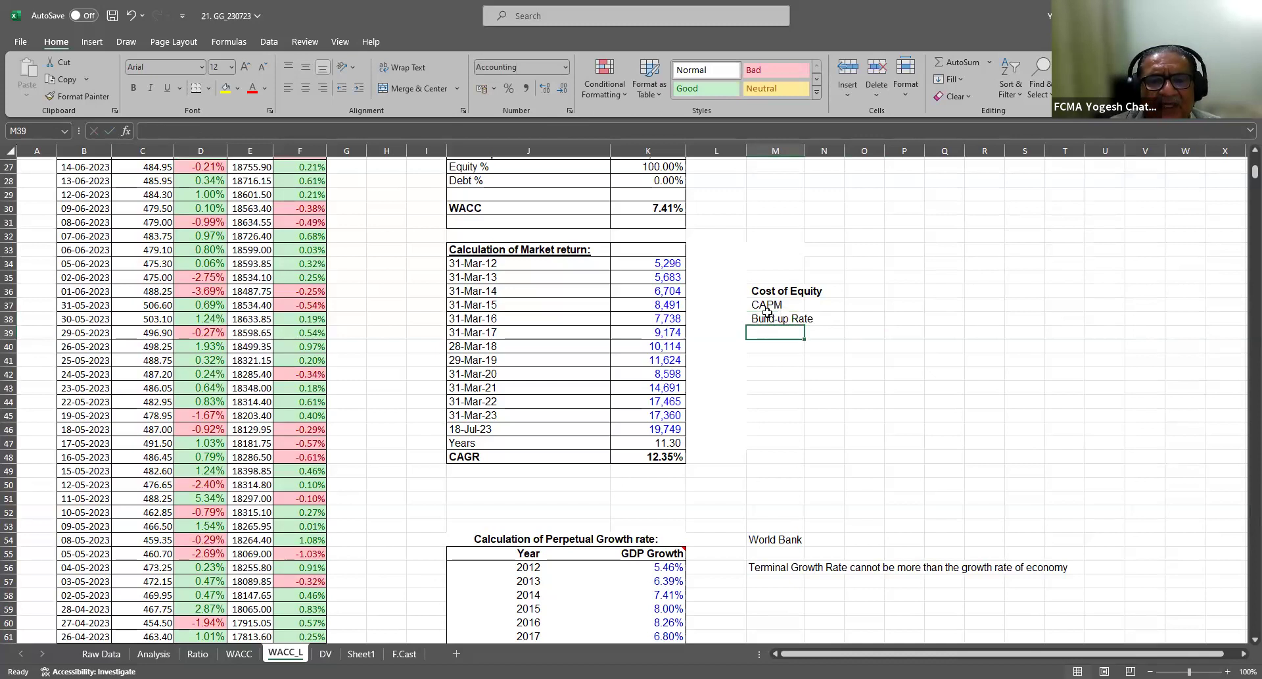
click(767, 318)
click(776, 333)
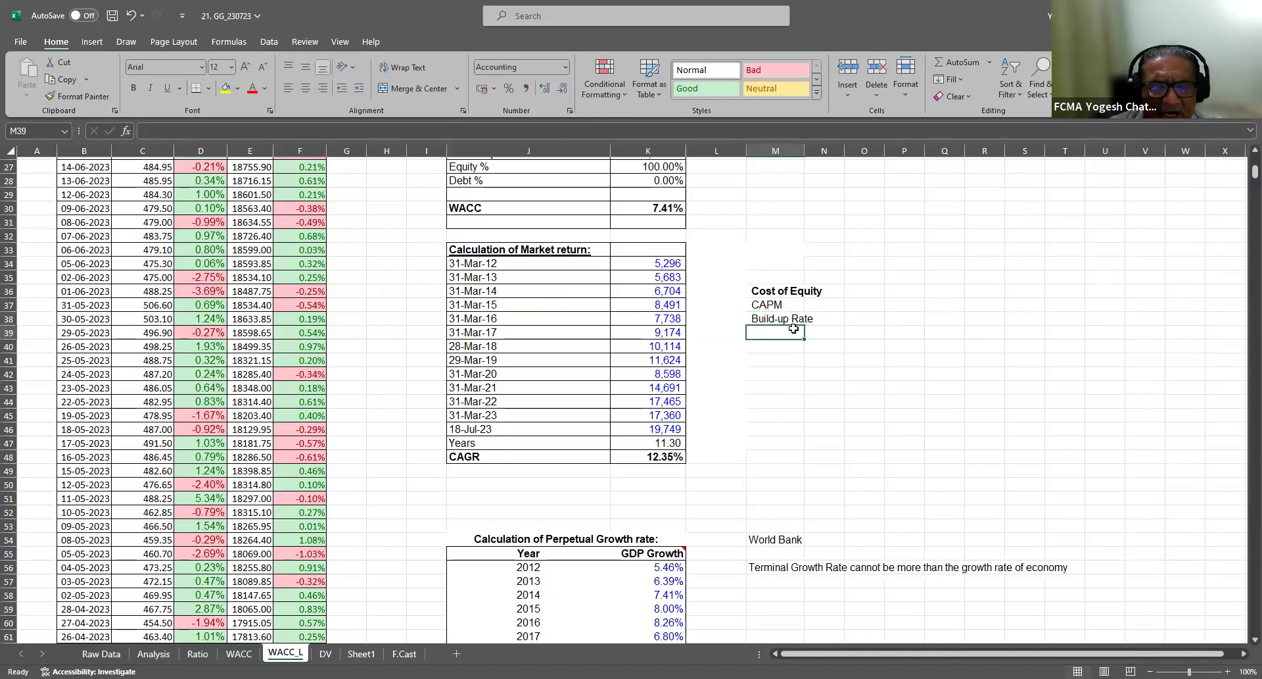
text(Hurdle )
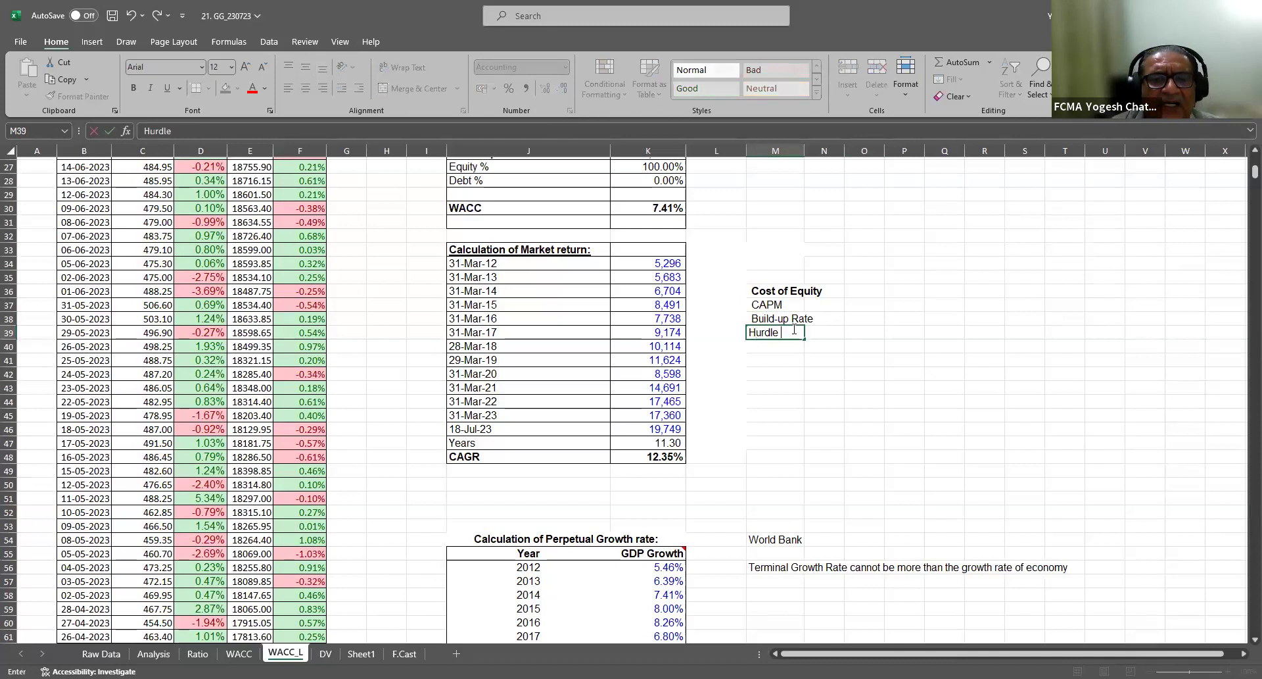
text(Rate)
key(Return)
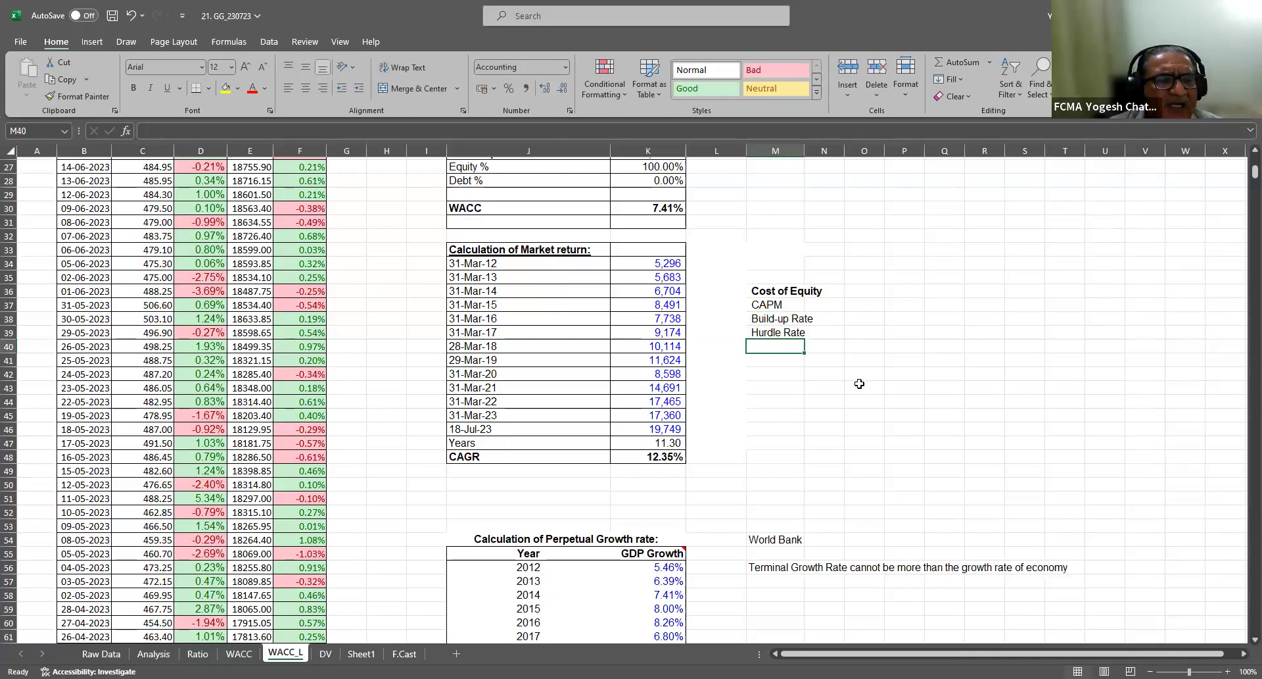
click(761, 332)
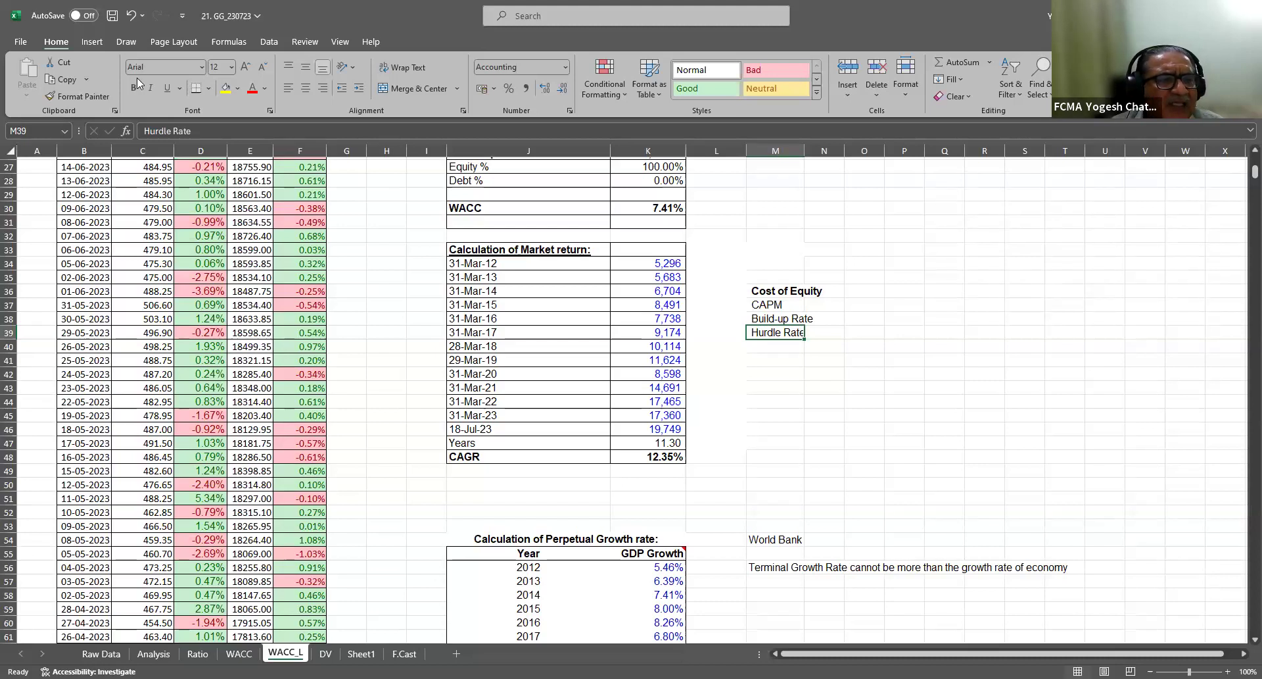
click(762, 304)
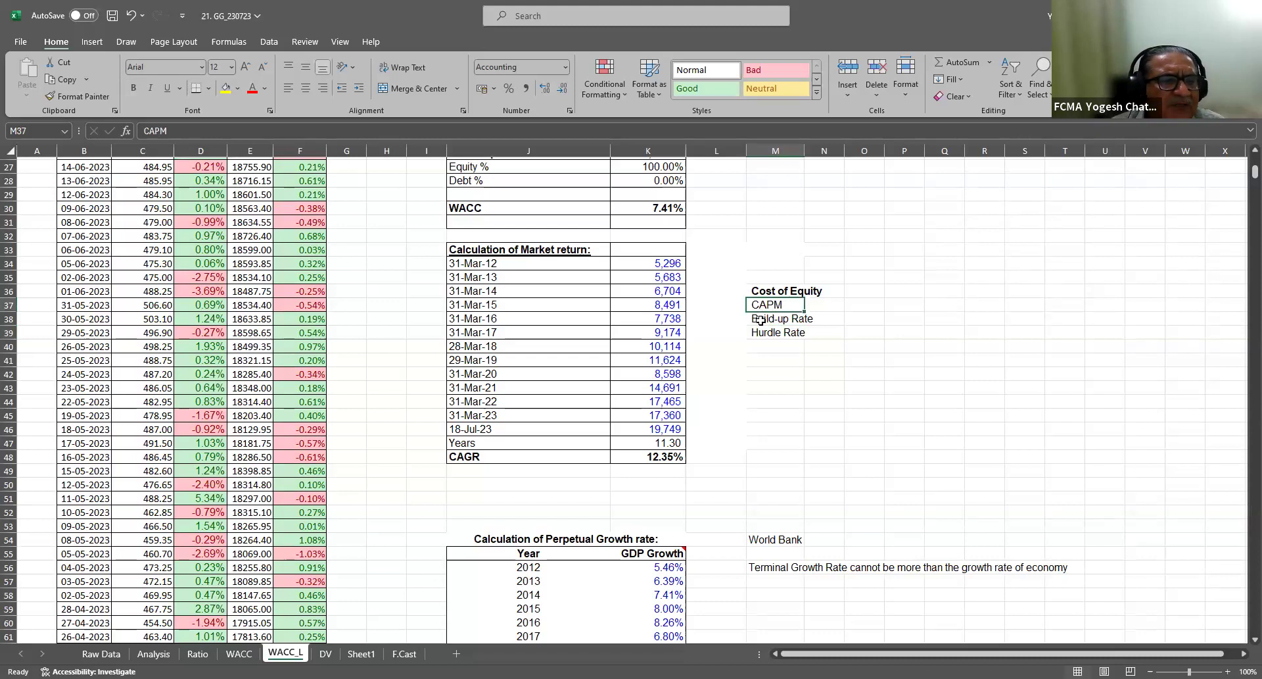
key(Down)
key(Down)
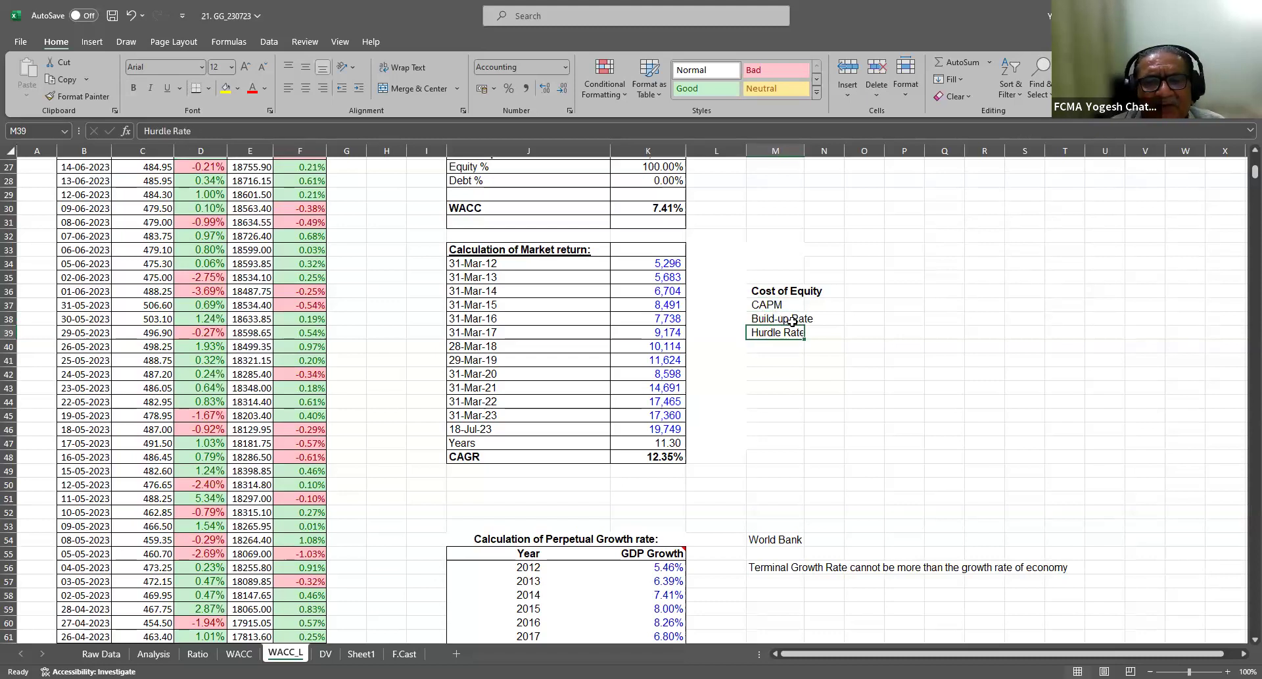
click(766, 306)
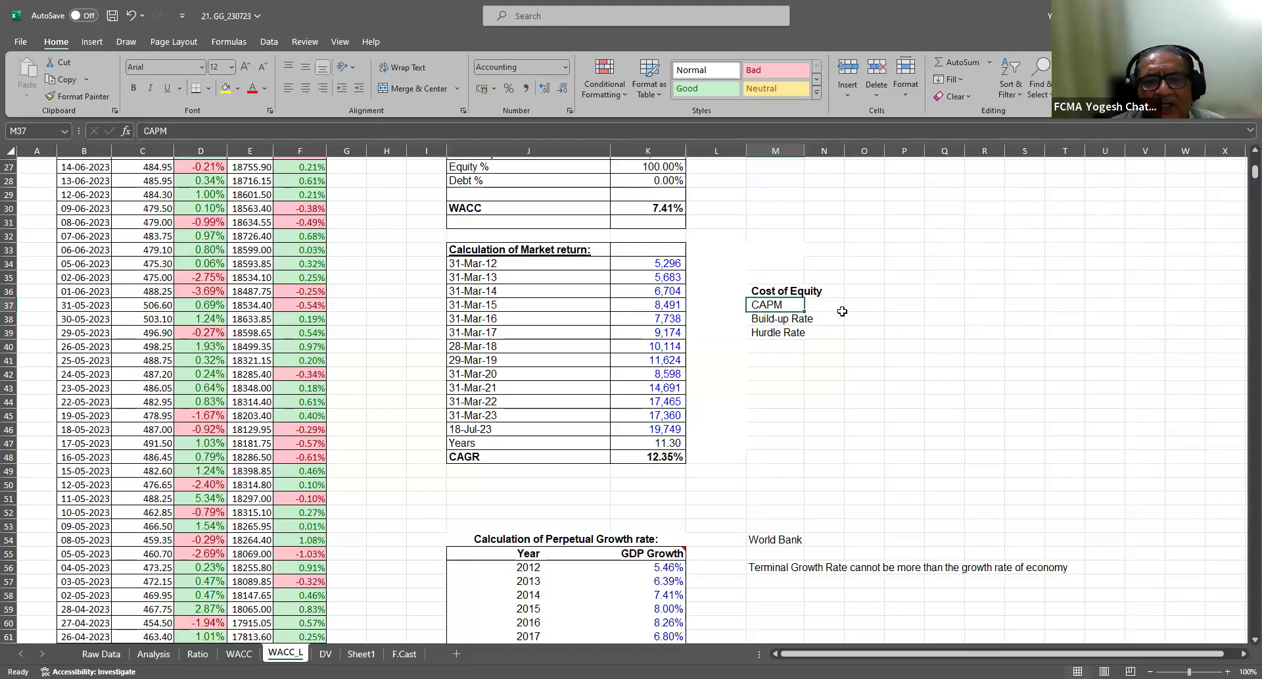
Enter the formula text RfR + (Beta X ERP) in O37, beside CAPM
click(865, 304)
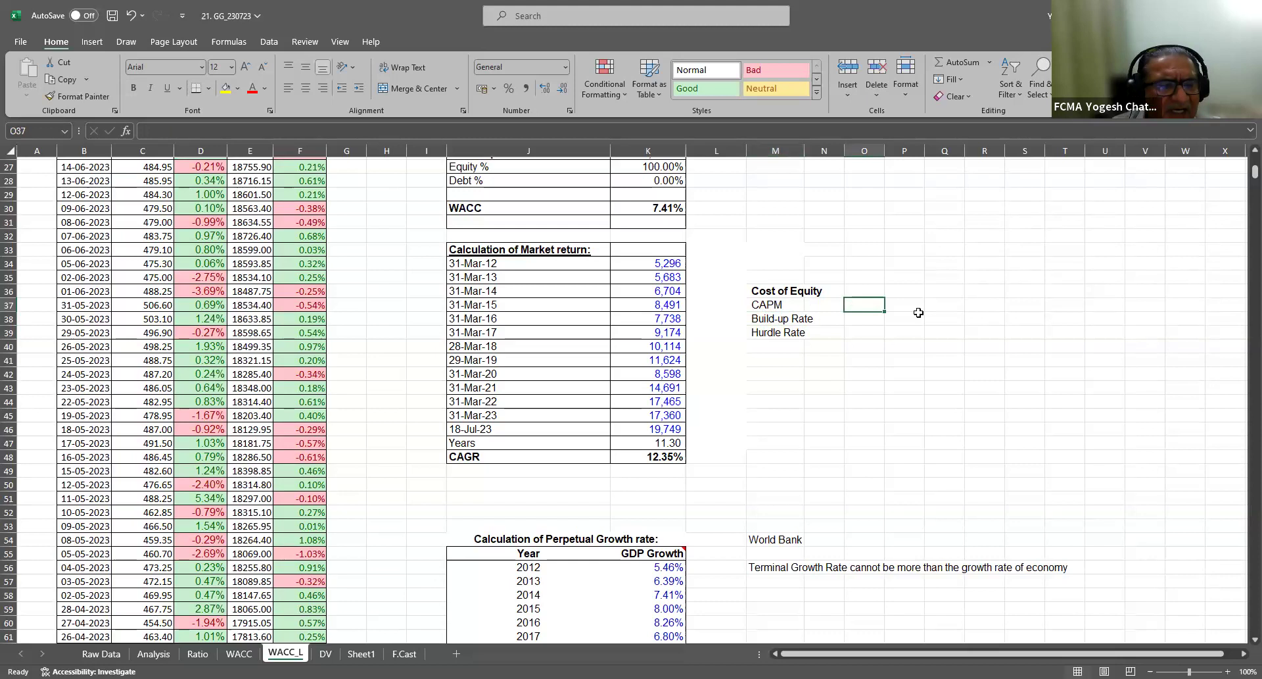
text(RfR + (Beta X ER)
key(BackSpace)
key(BackSpace)
key(BackSpace)
key(BackSpace)
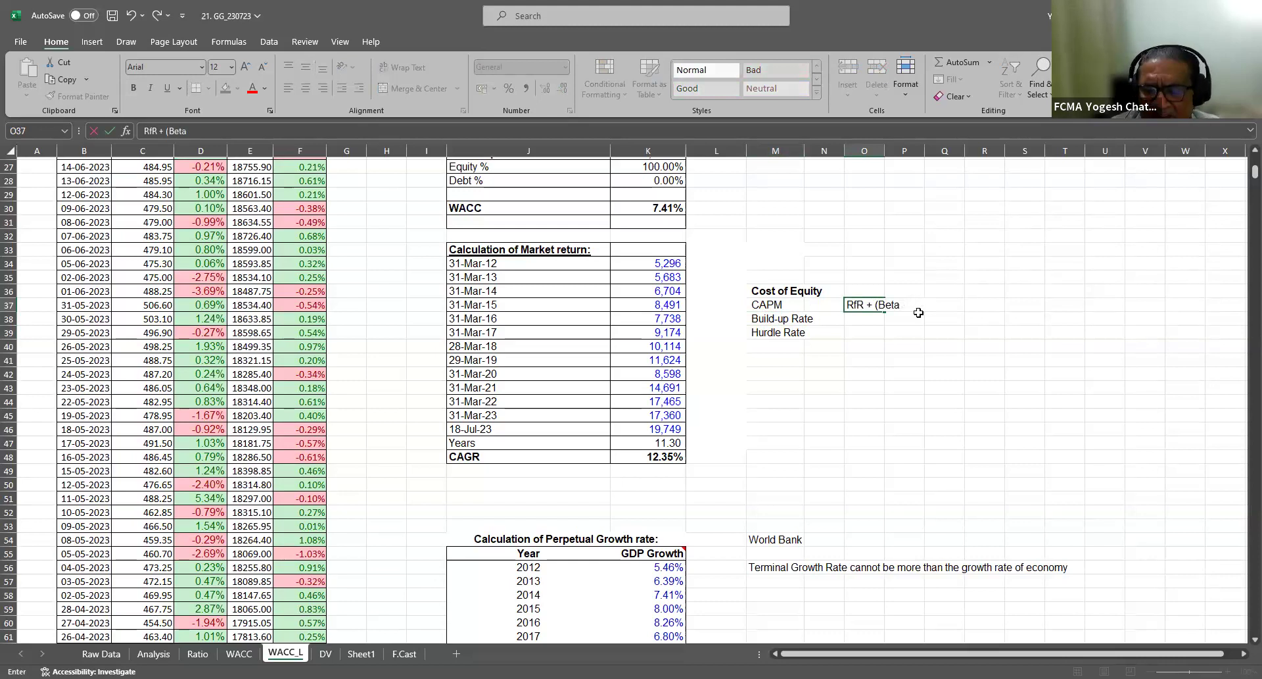
text(X ERP)
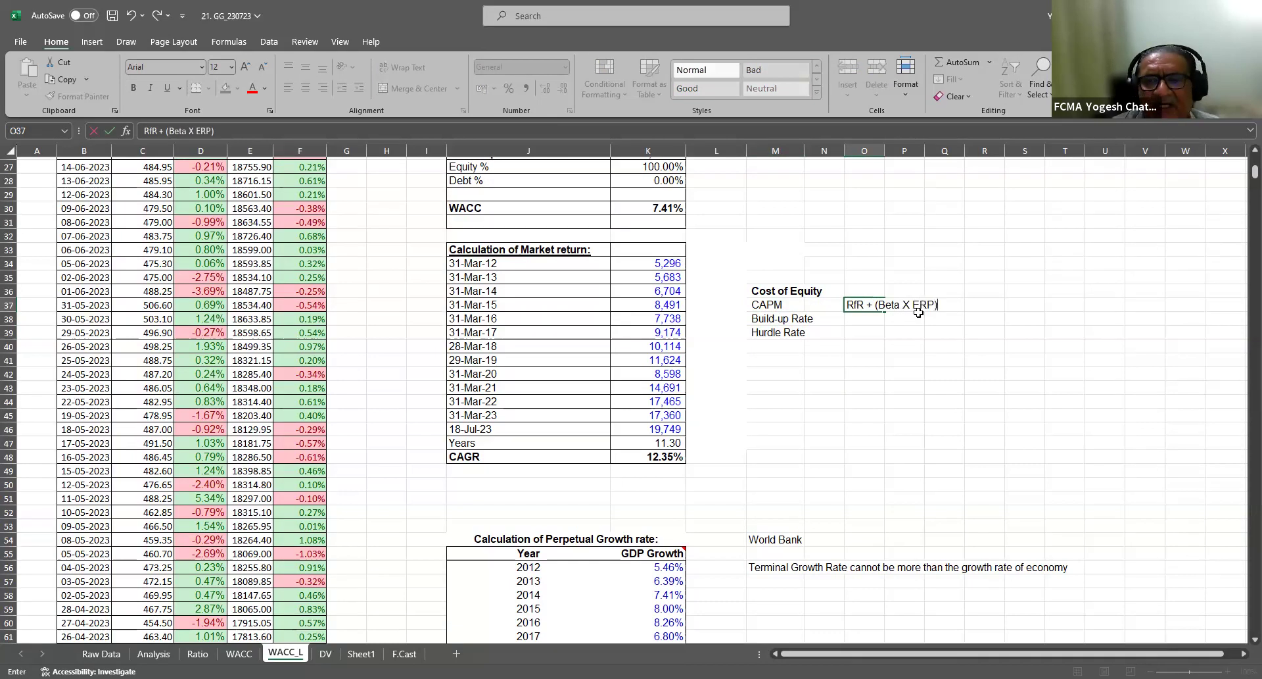
key(Return)
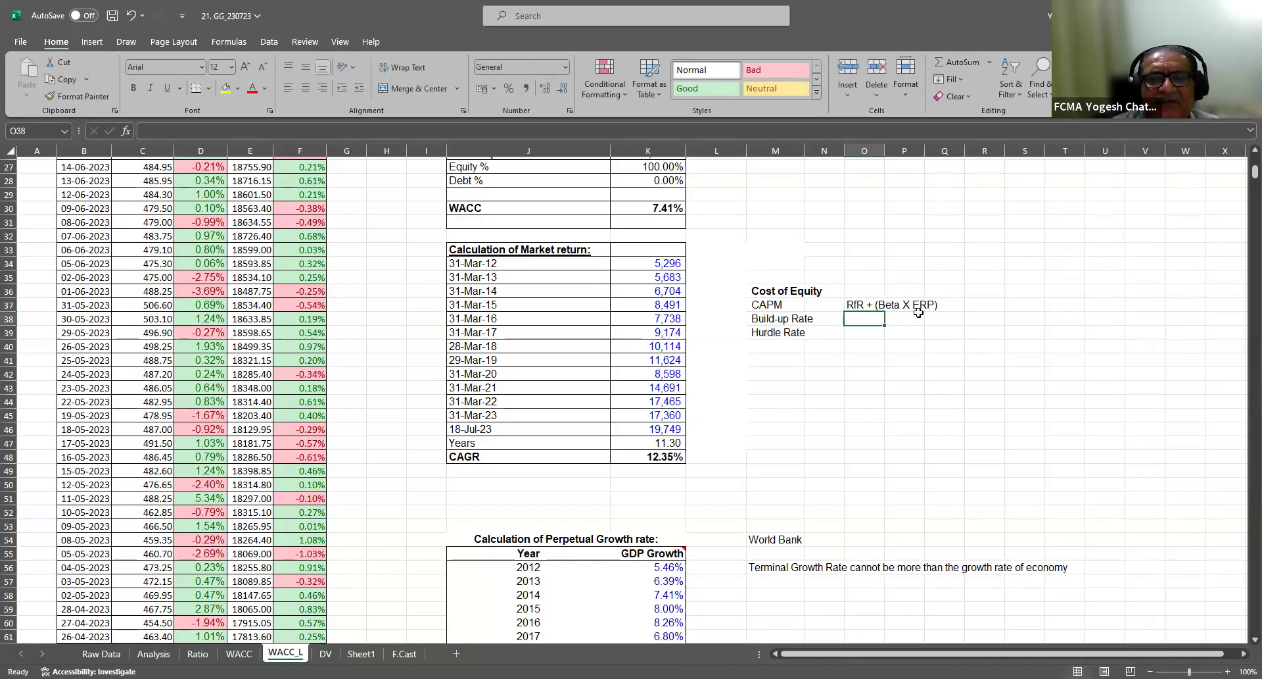
click(856, 304)
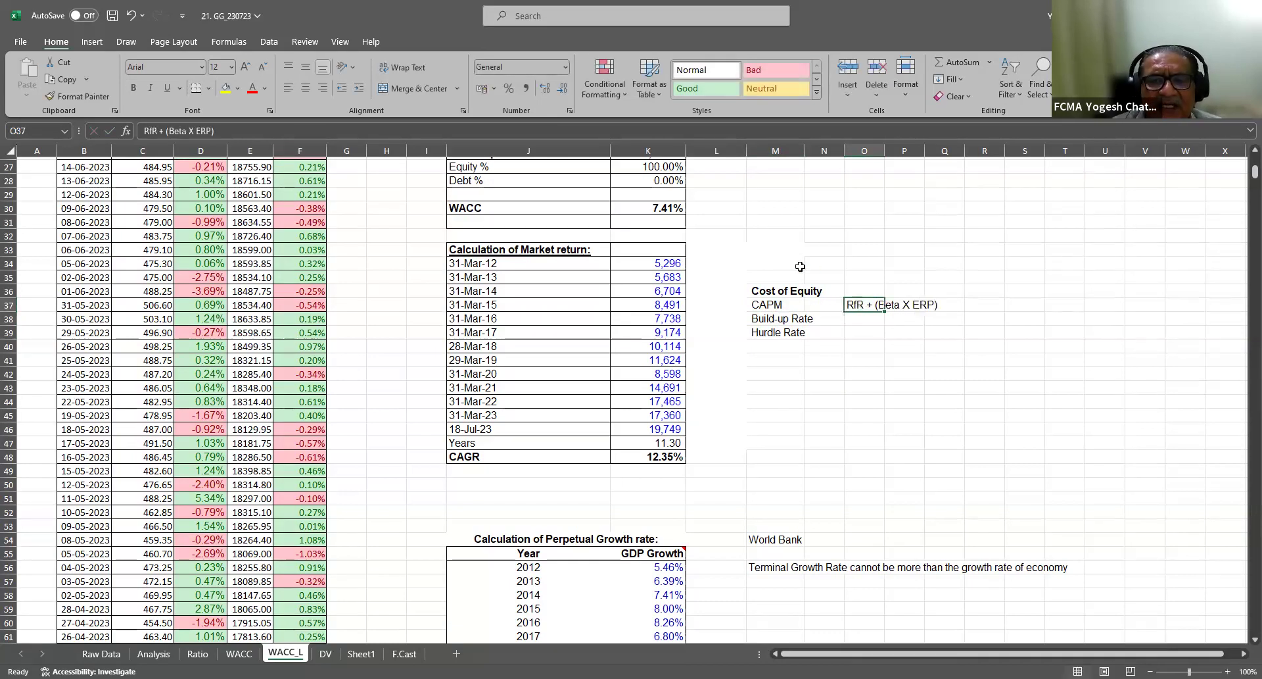
Enter Gsec Rate in N34 above the Cost of Equity block, with its source RBI or CCA in P34
click(827, 263)
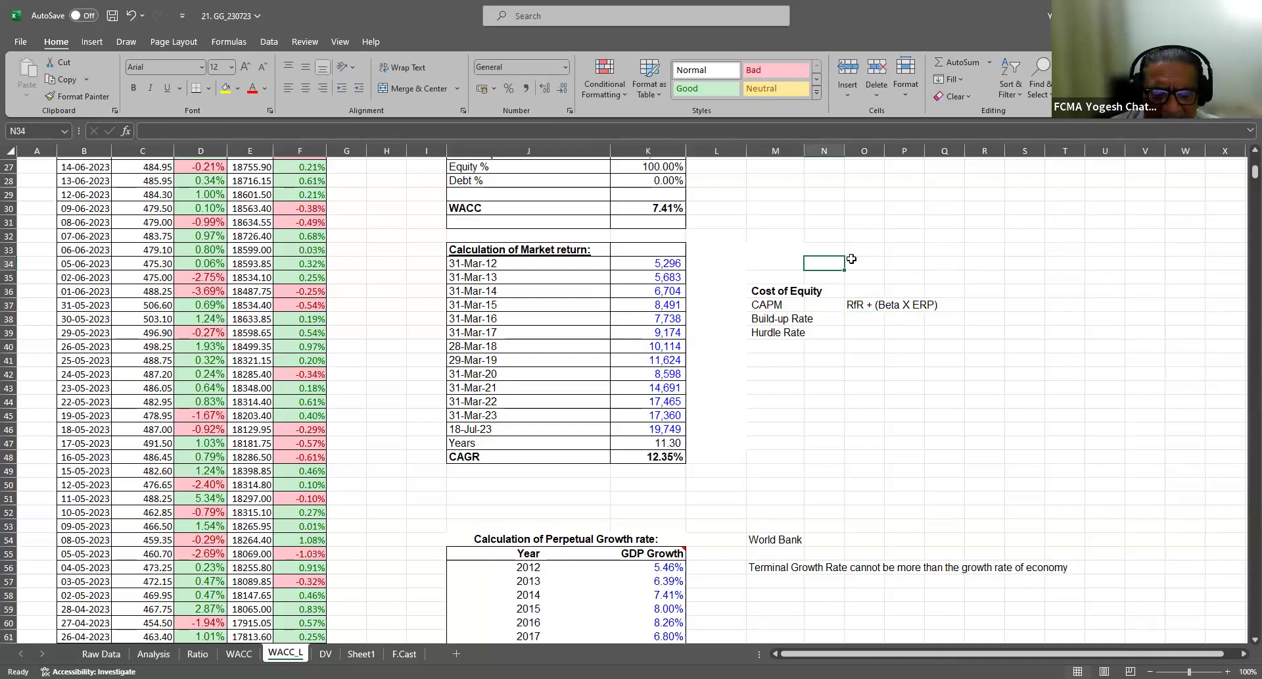
text(GSec Rate)
key(Return)
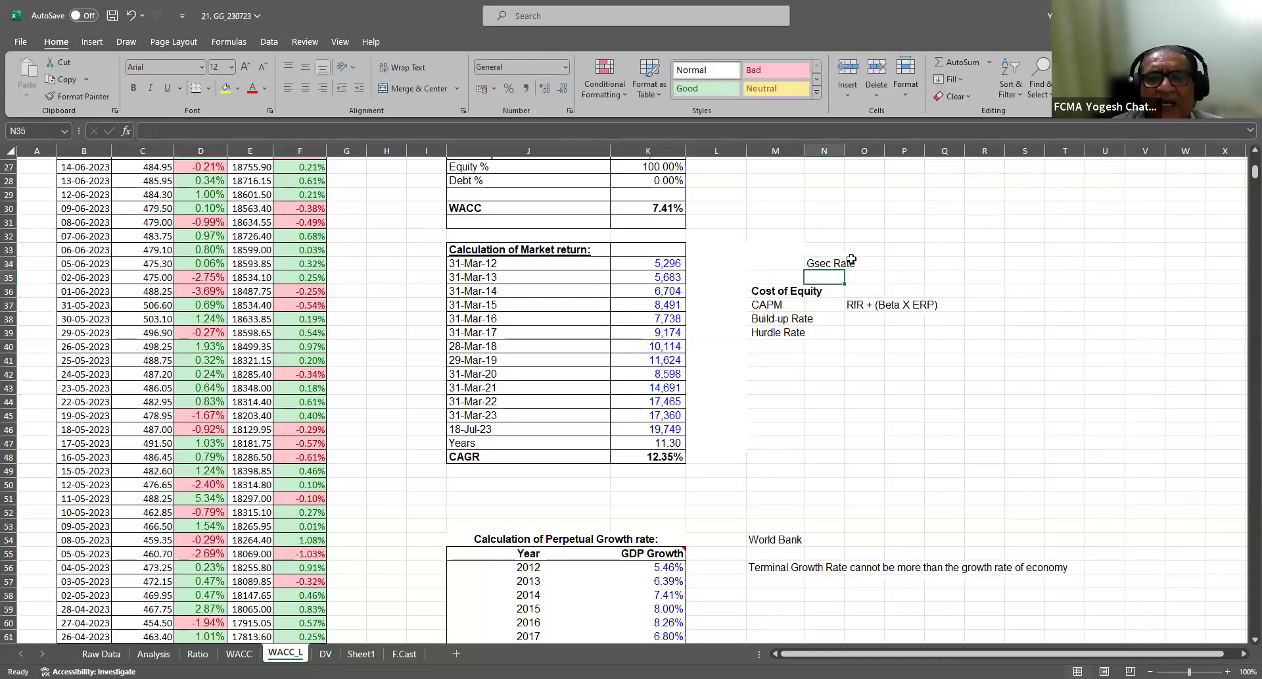
click(902, 262)
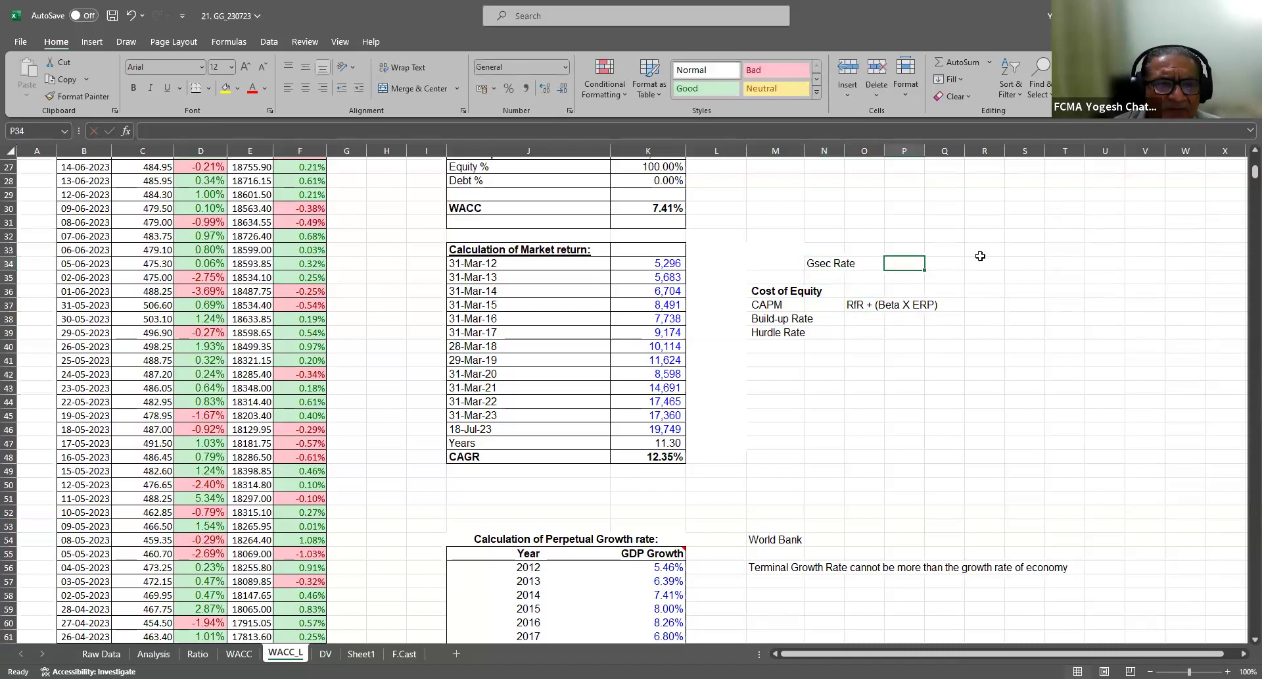
text(RBI)
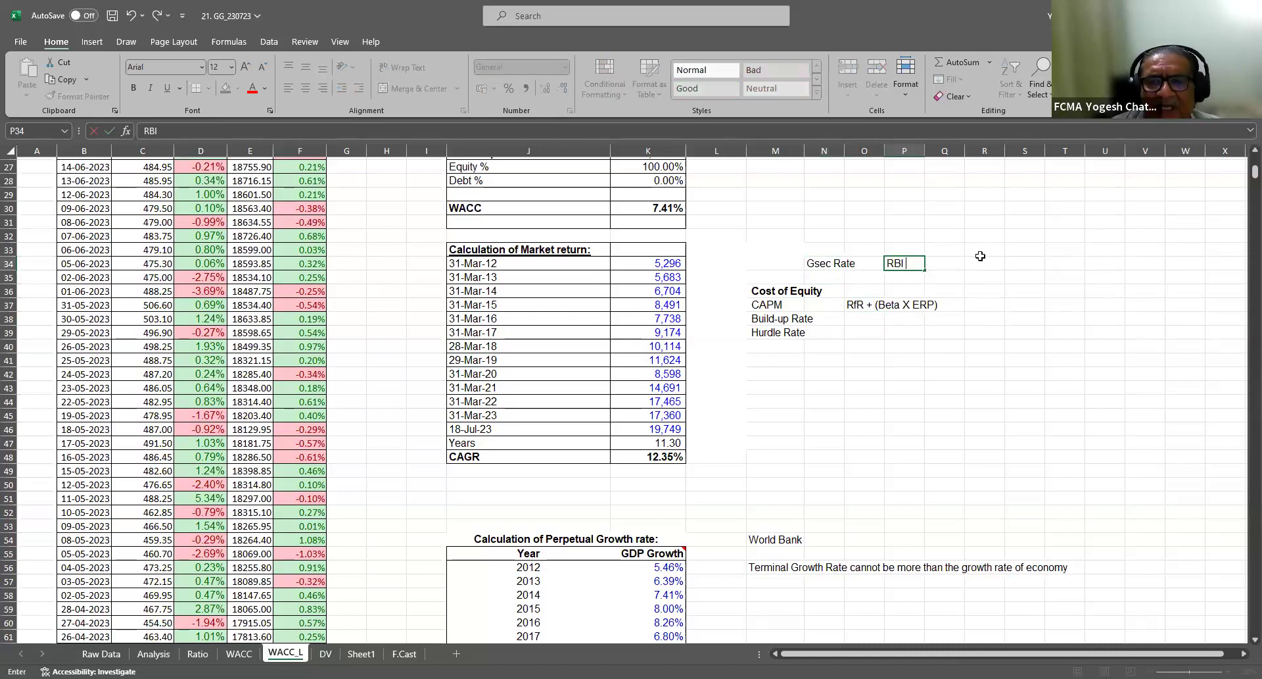
text( or CCA)
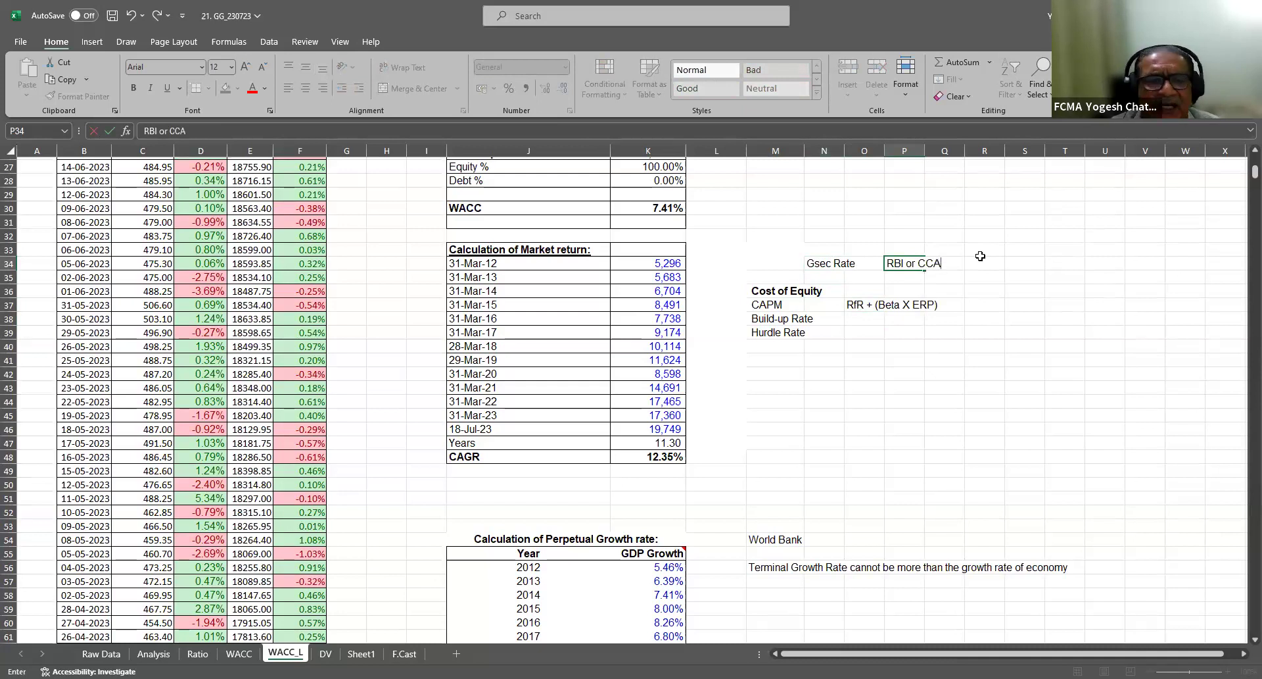
key(Return)
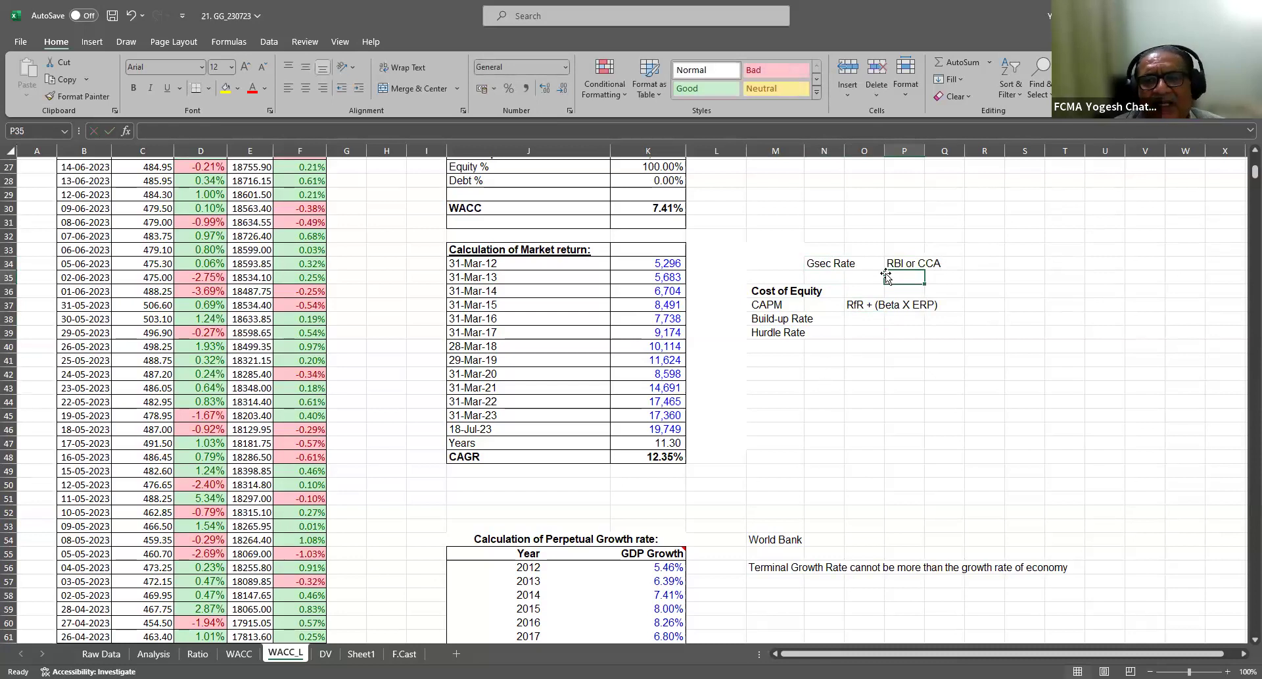
click(839, 266)
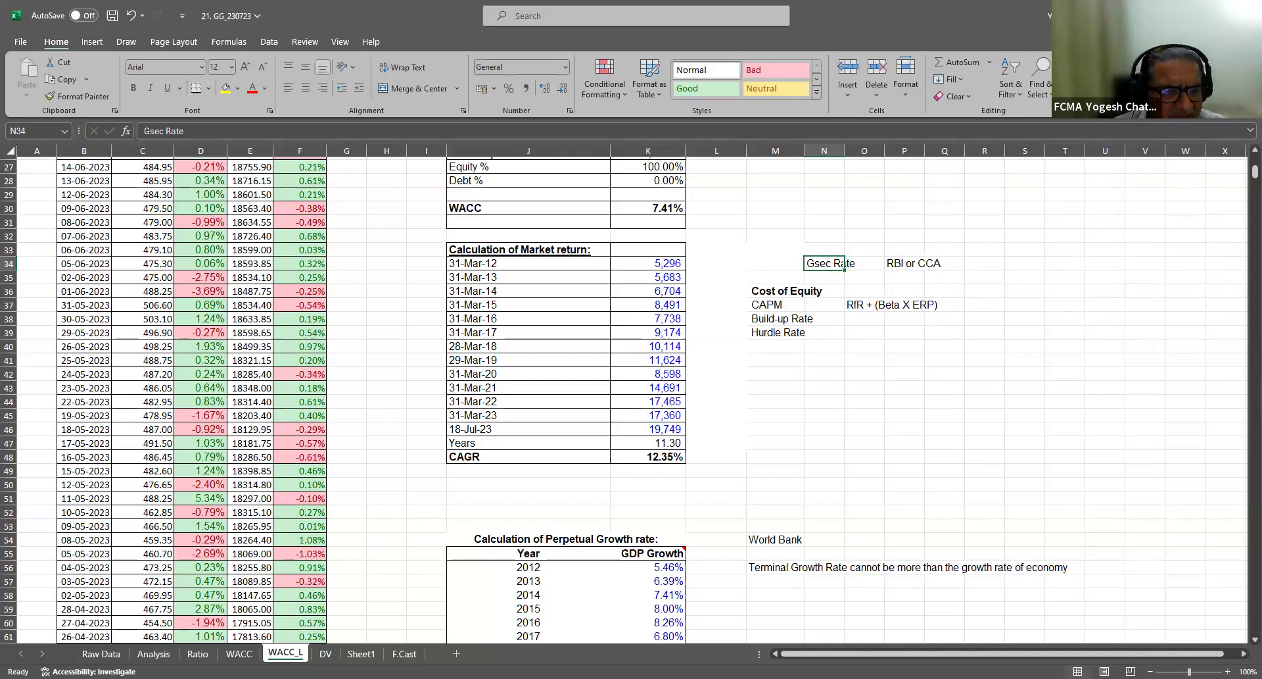
Enter Retail investors in N32 and RBI Direct in Q32, above the Gsec Rate note
click(816, 240)
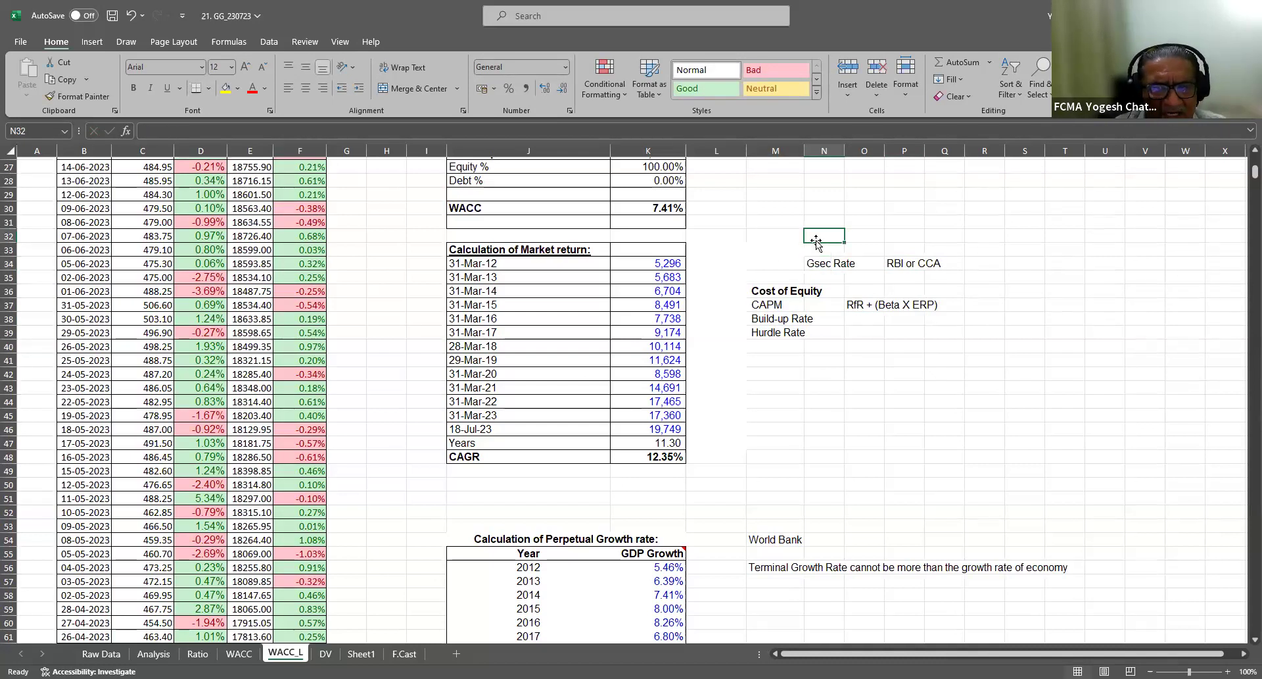
text(RR)
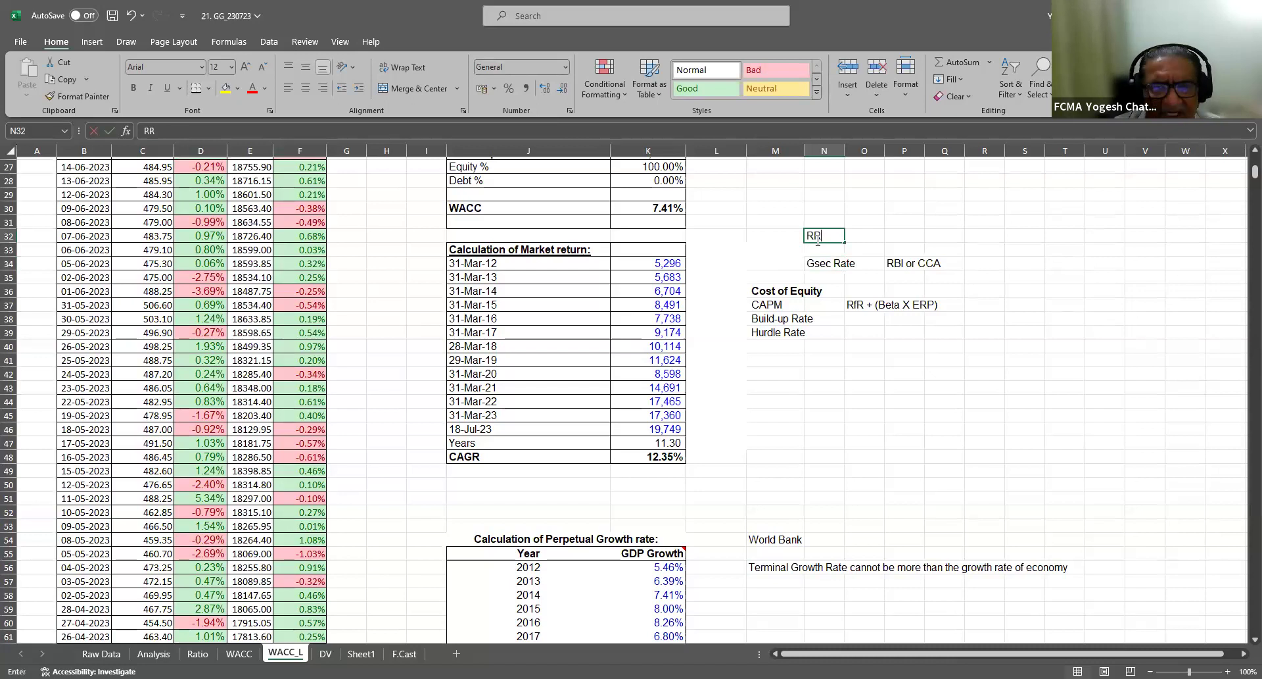
text(tail investors)
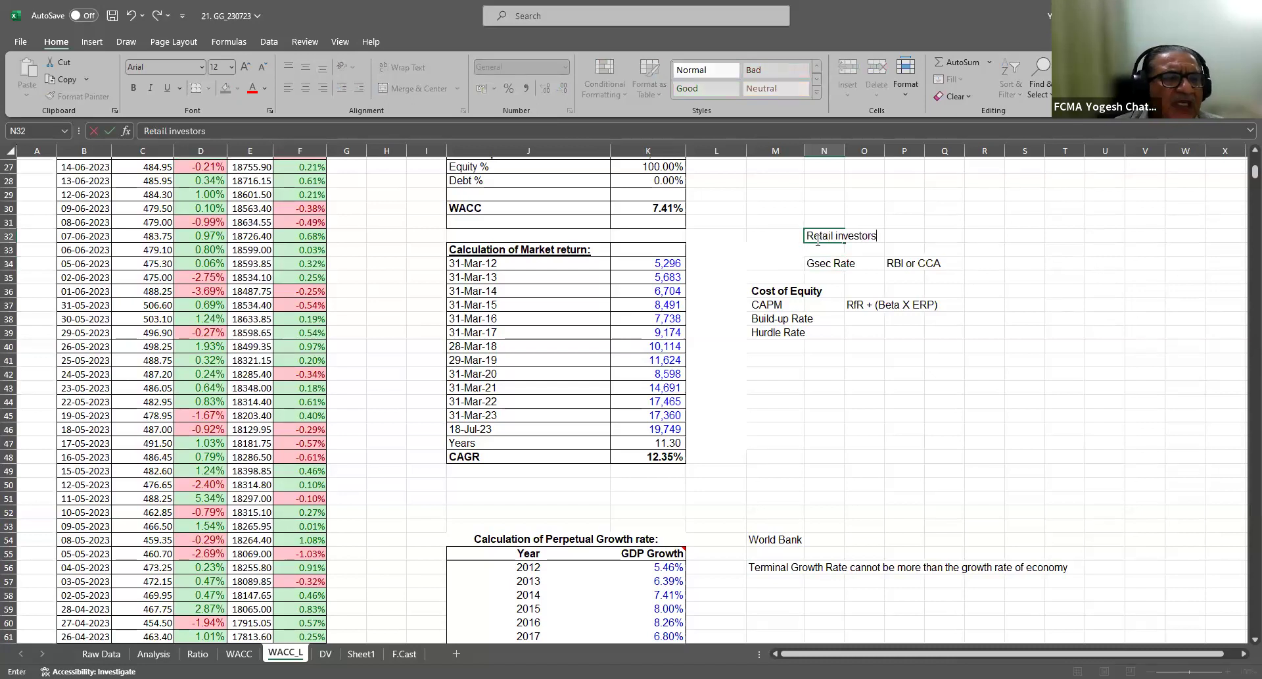
key(Return)
click(816, 235)
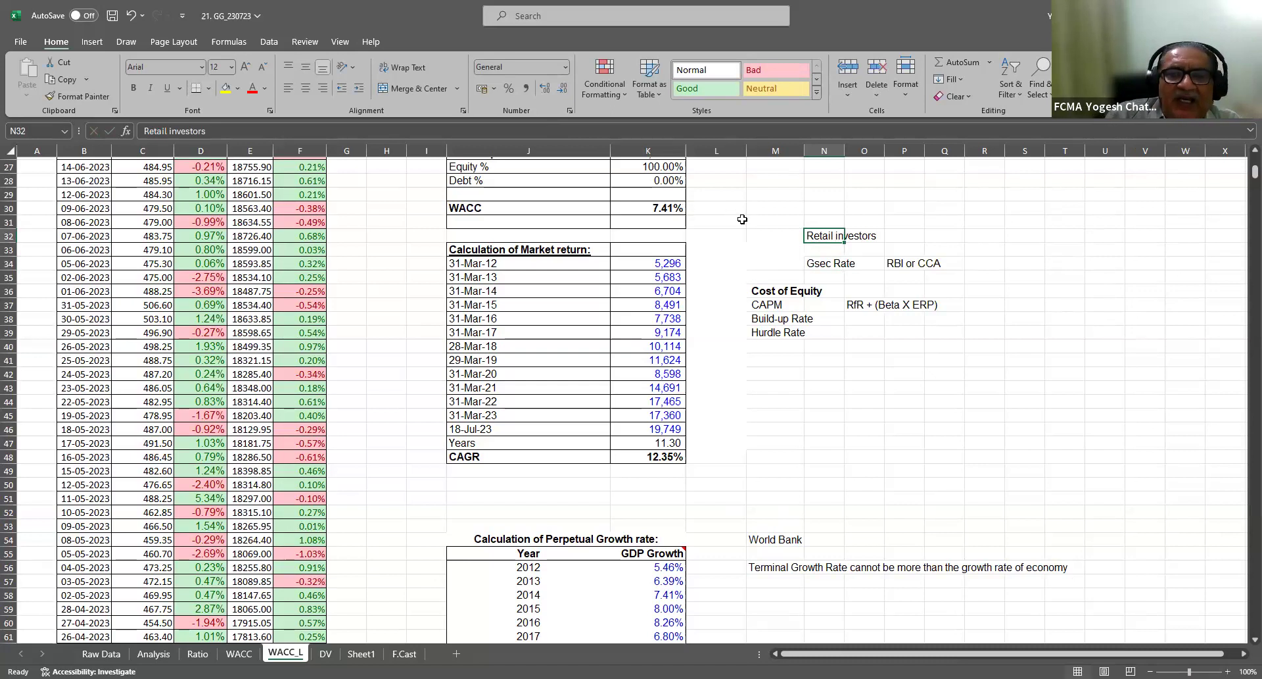
click(932, 234)
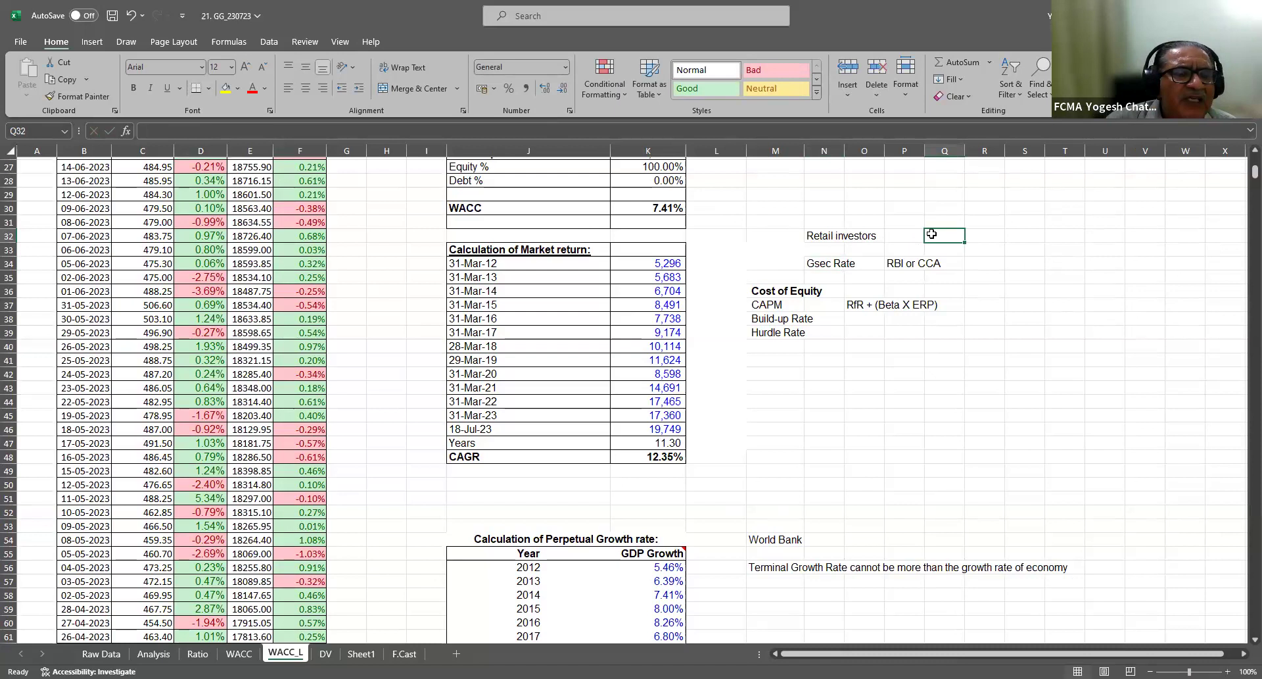
text(RBI Direc)
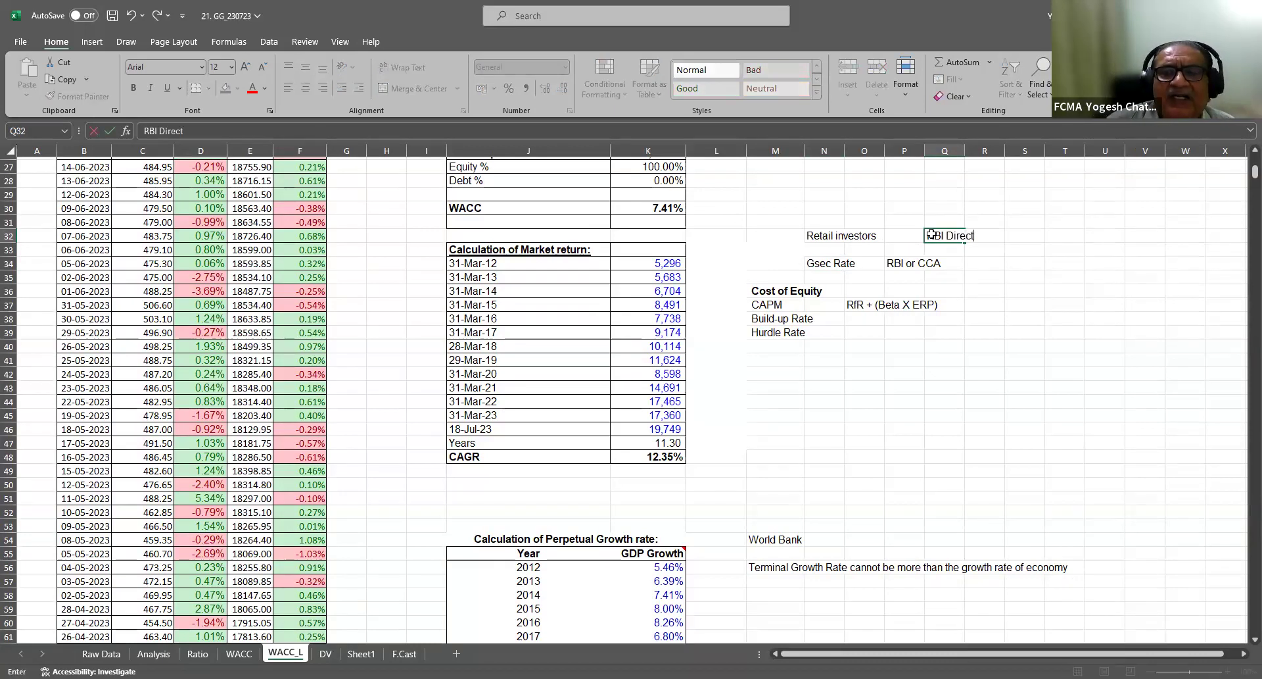
text(t)
key(ctrl+Return)
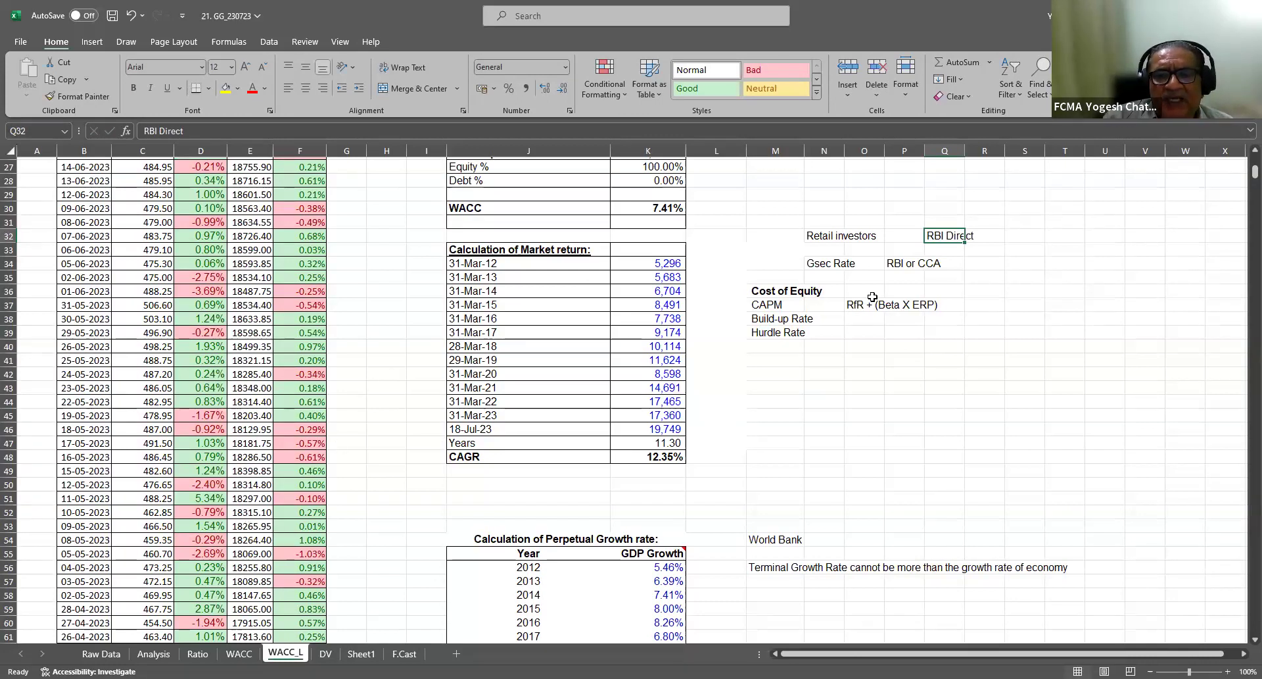
click(855, 306)
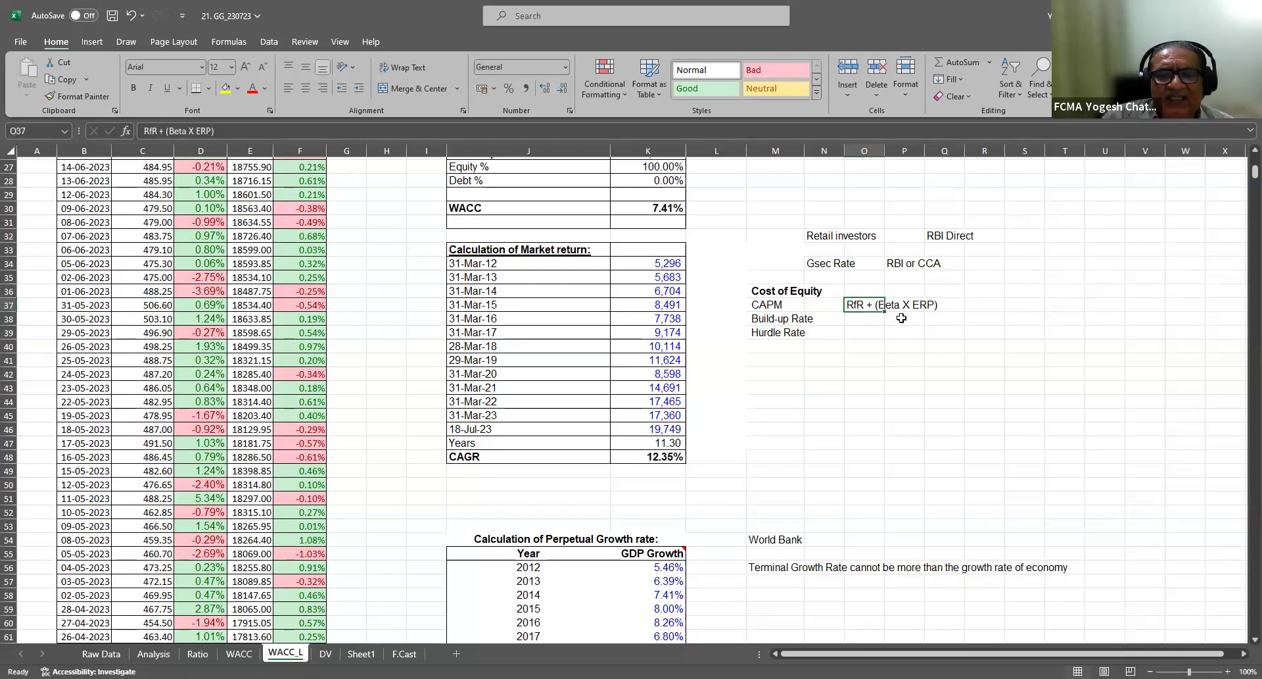
List Systematic Risk in M41 and Unsystematic Risk in M42, below the cost of equity methods
click(796, 357)
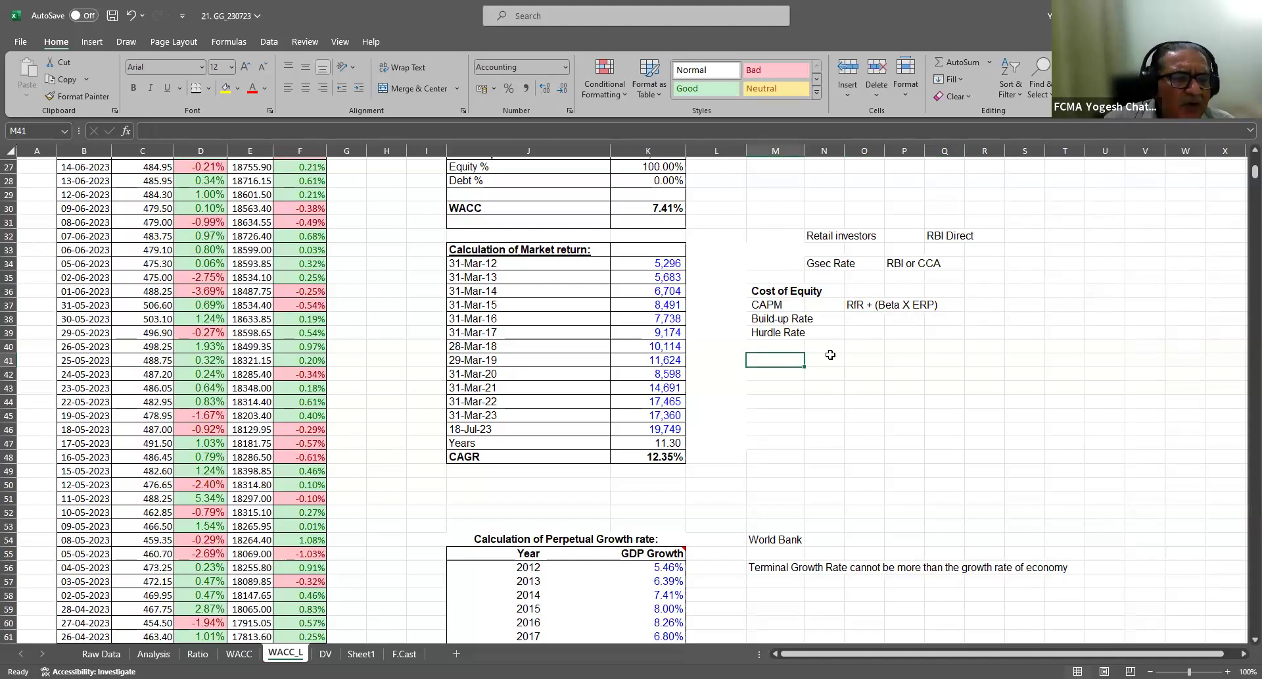
text(Syste)
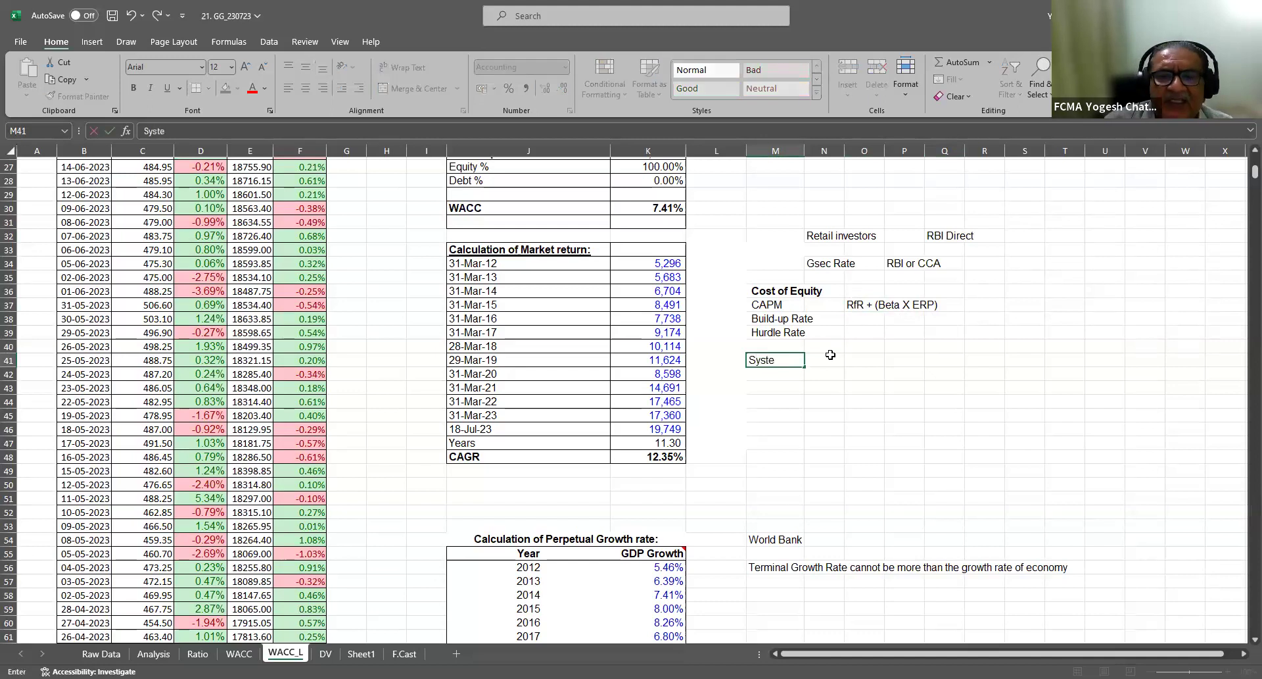
text(matic Risk)
key(Return)
text(Unsystematic Ris)
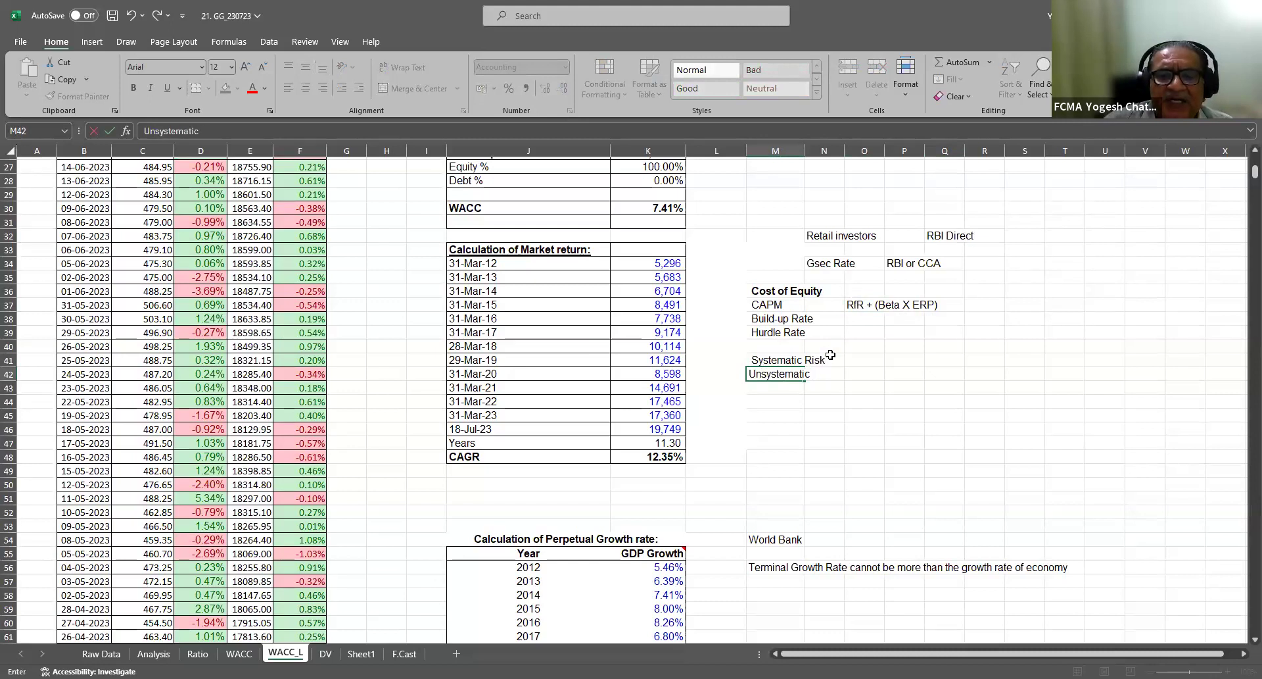
key(Return)
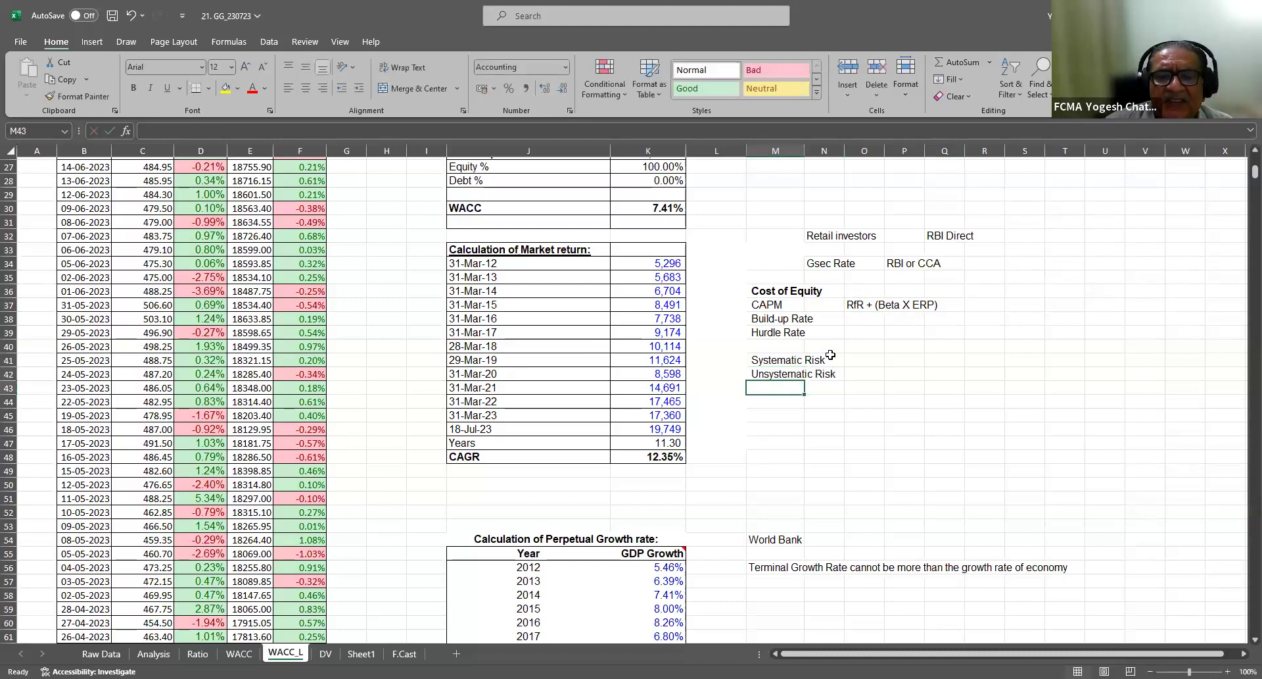
Describe Systematic Risk with Market Place in P41 and Beta in R41
click(911, 359)
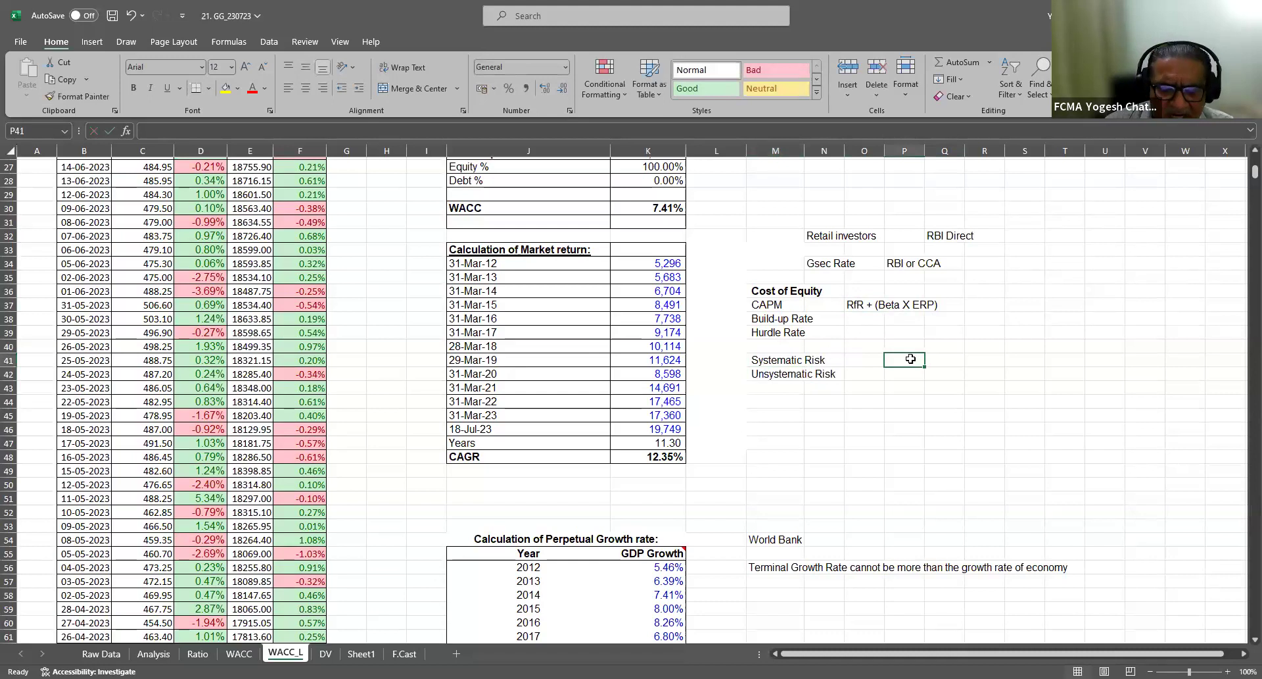
text(Market Place)
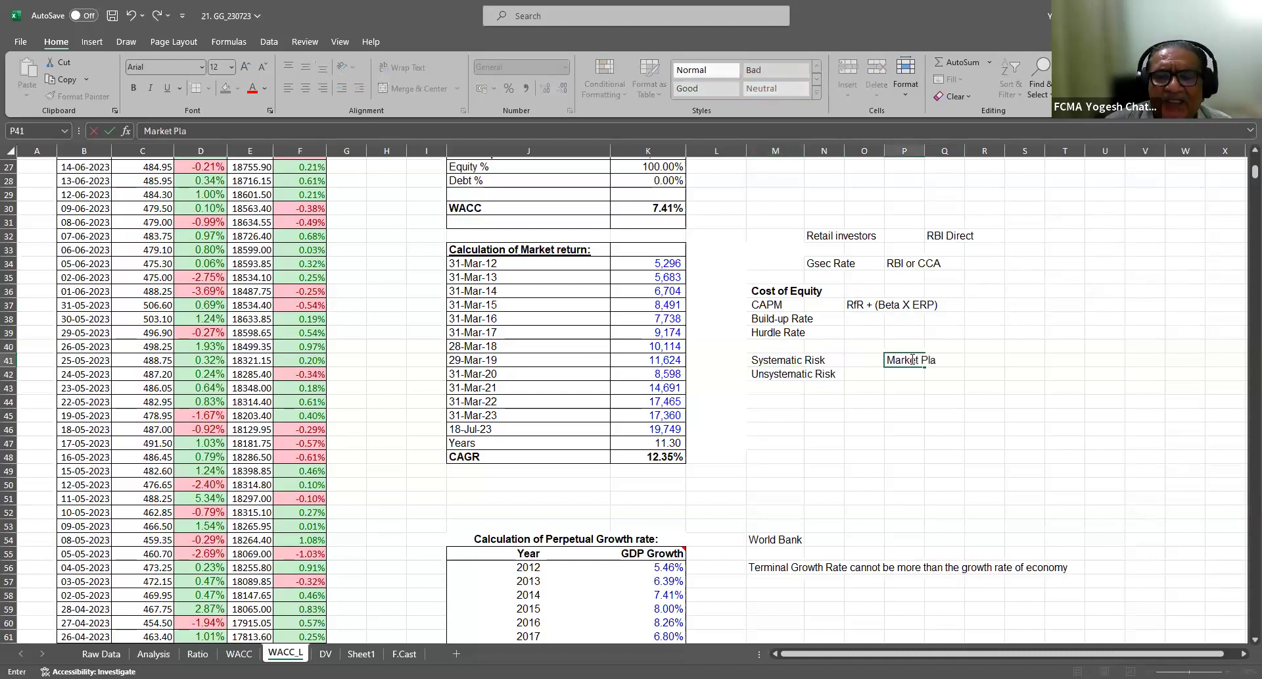
key(Tab)
key(Tab)
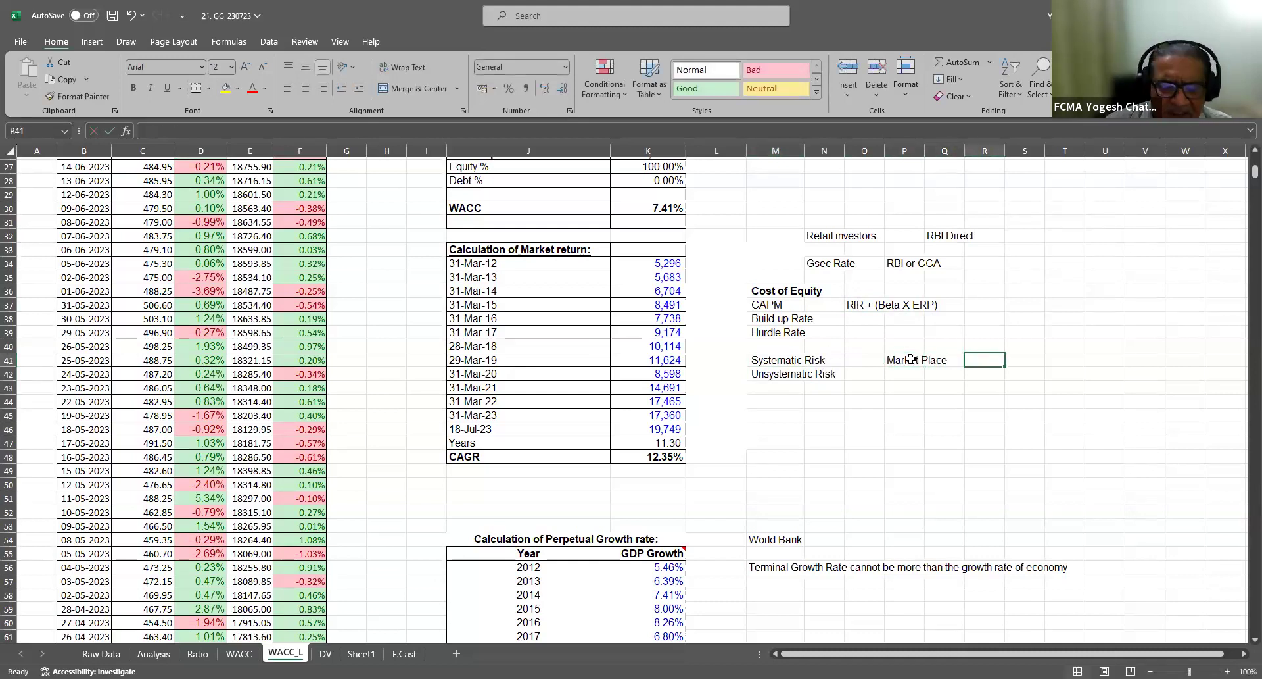
text(Beta)
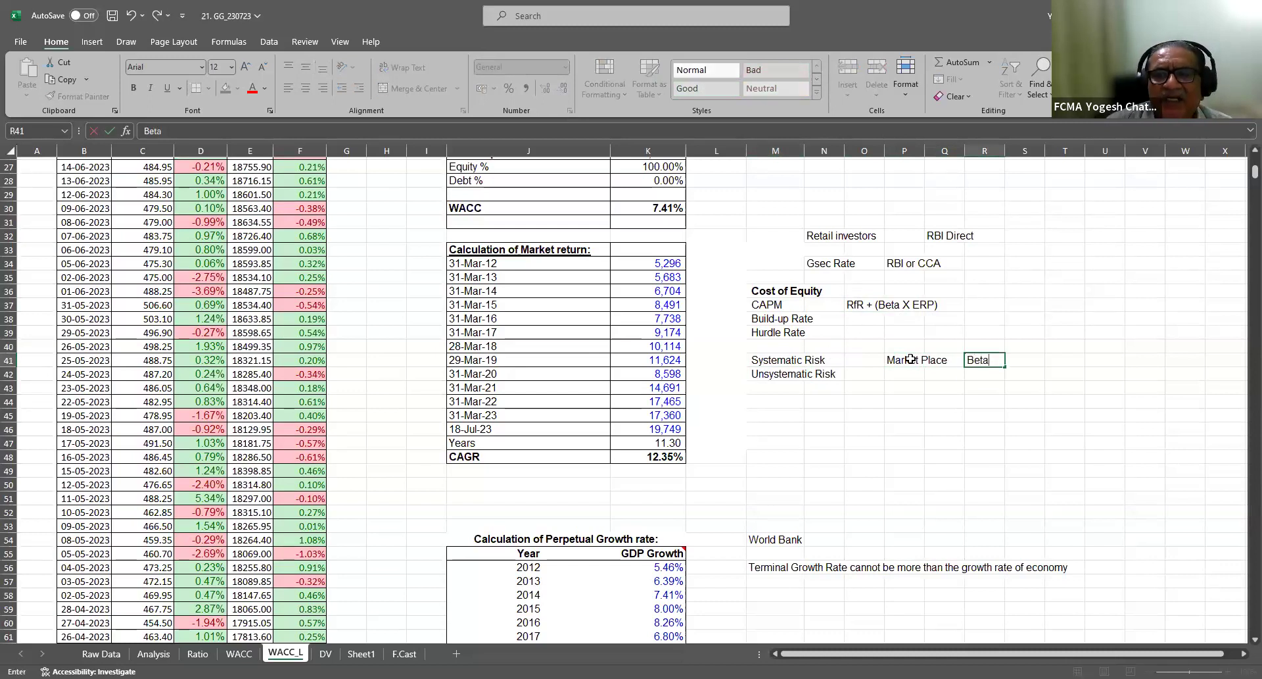
key(Return)
Describe Unsystematic Risk with Co Specific in P42 and Alpha in R42
click(909, 372)
text(Co)
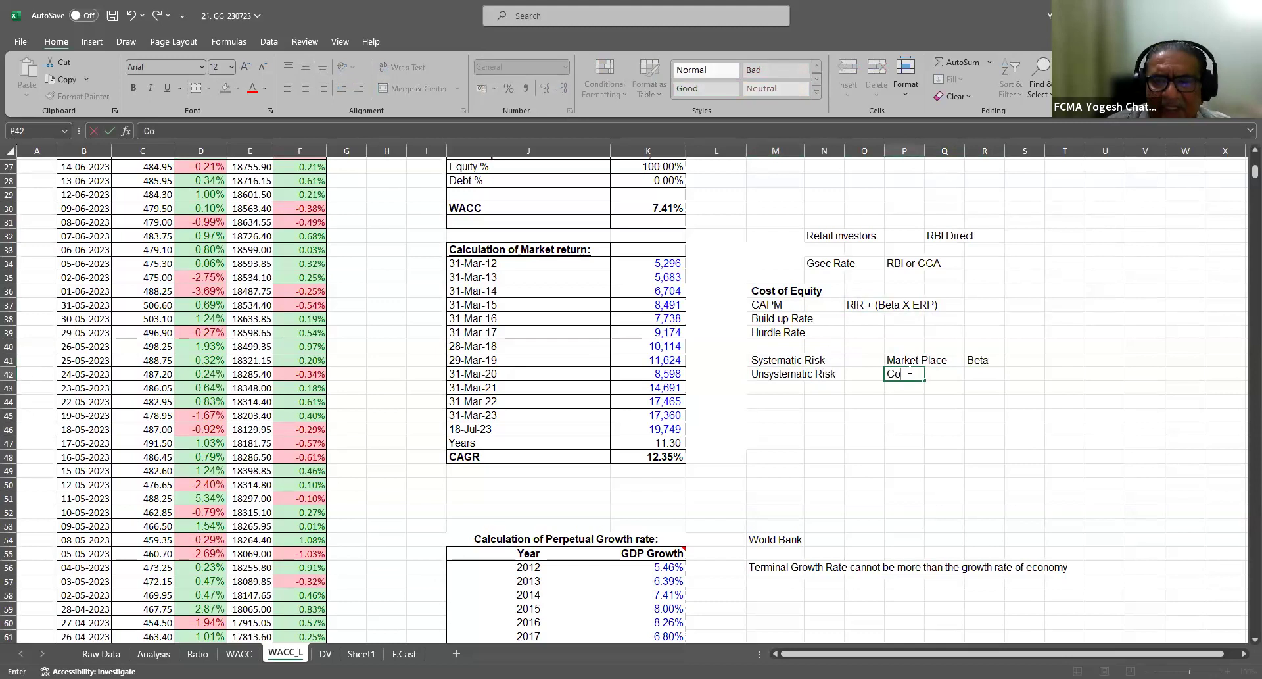
text( Specific)
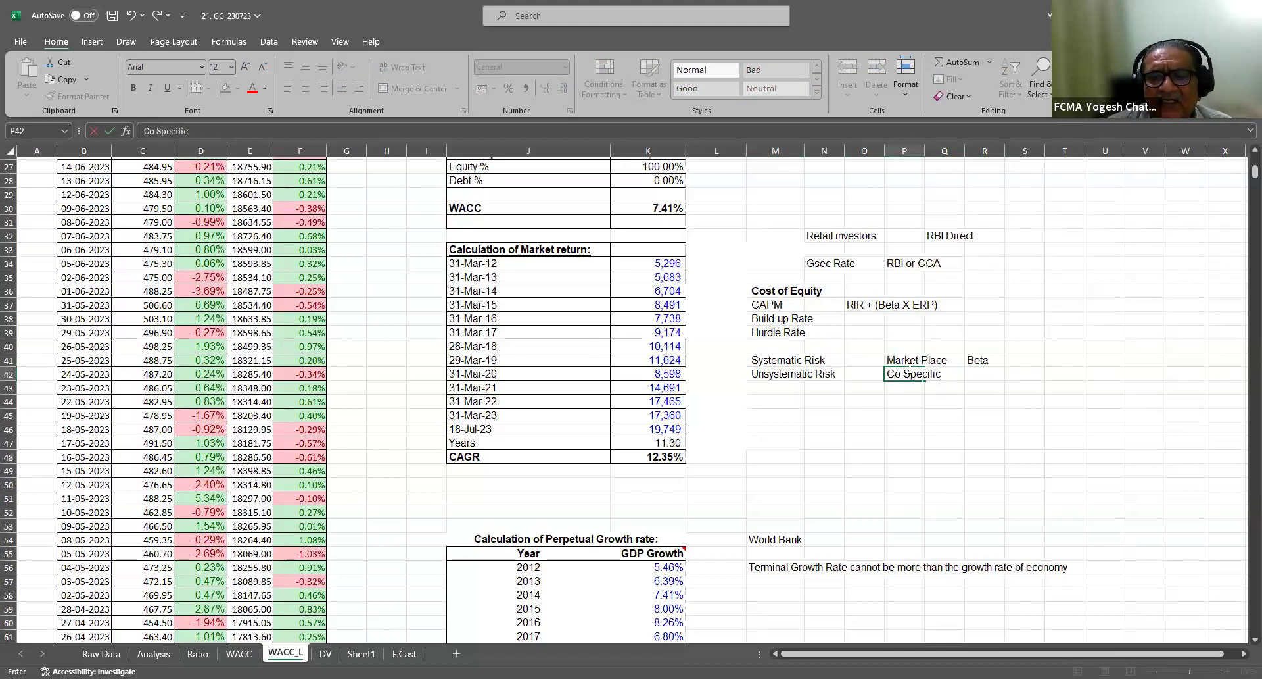
key(Tab)
key(Tab)
text(A)
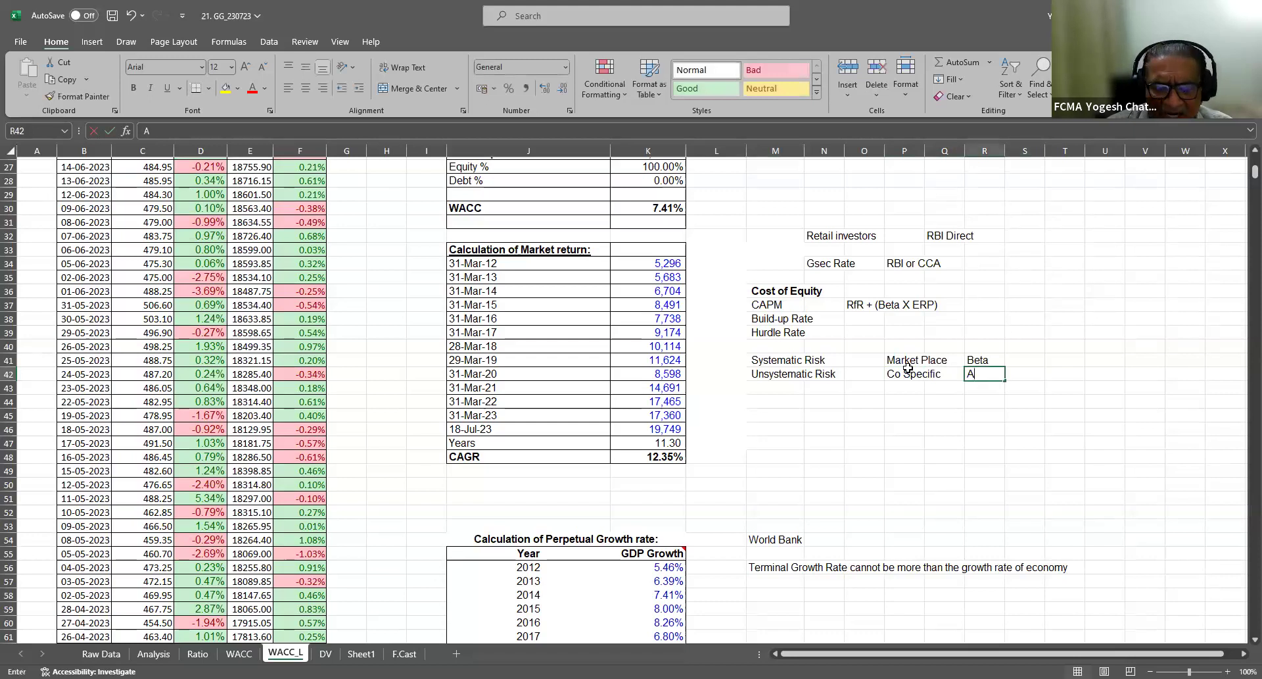
text(lpha)
key(Return)
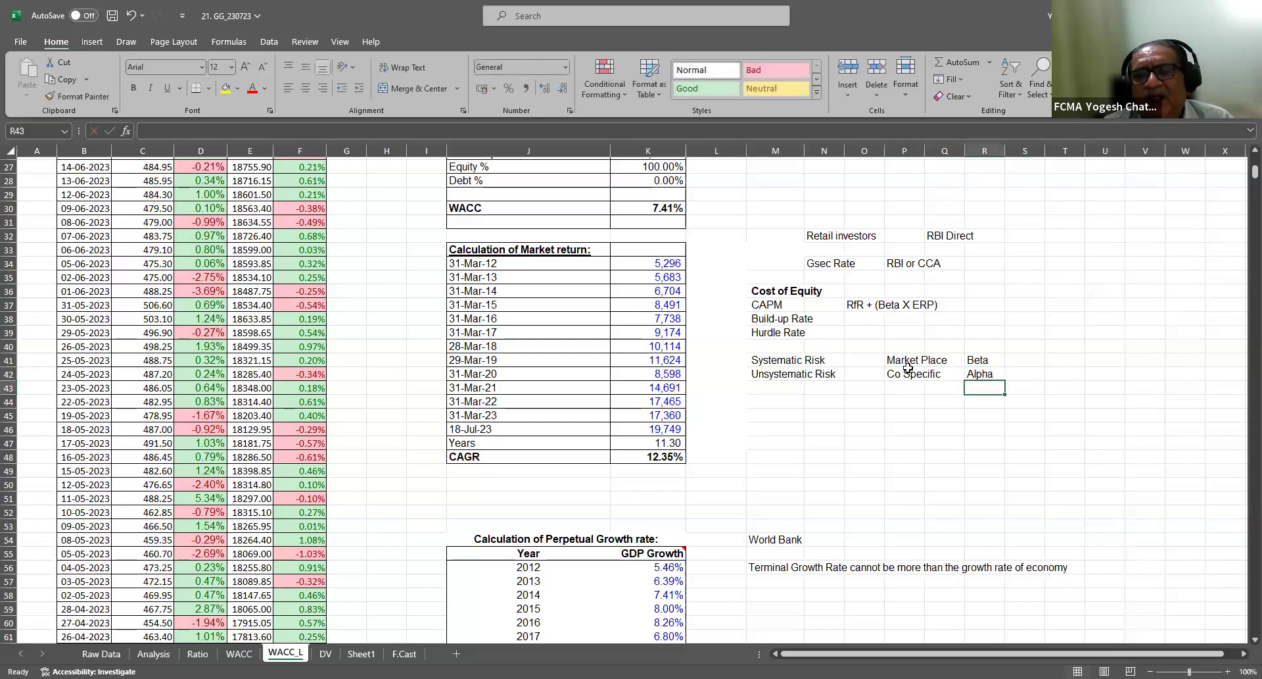
Enter the label Discount Rate in M44, below the two risk types
click(782, 400)
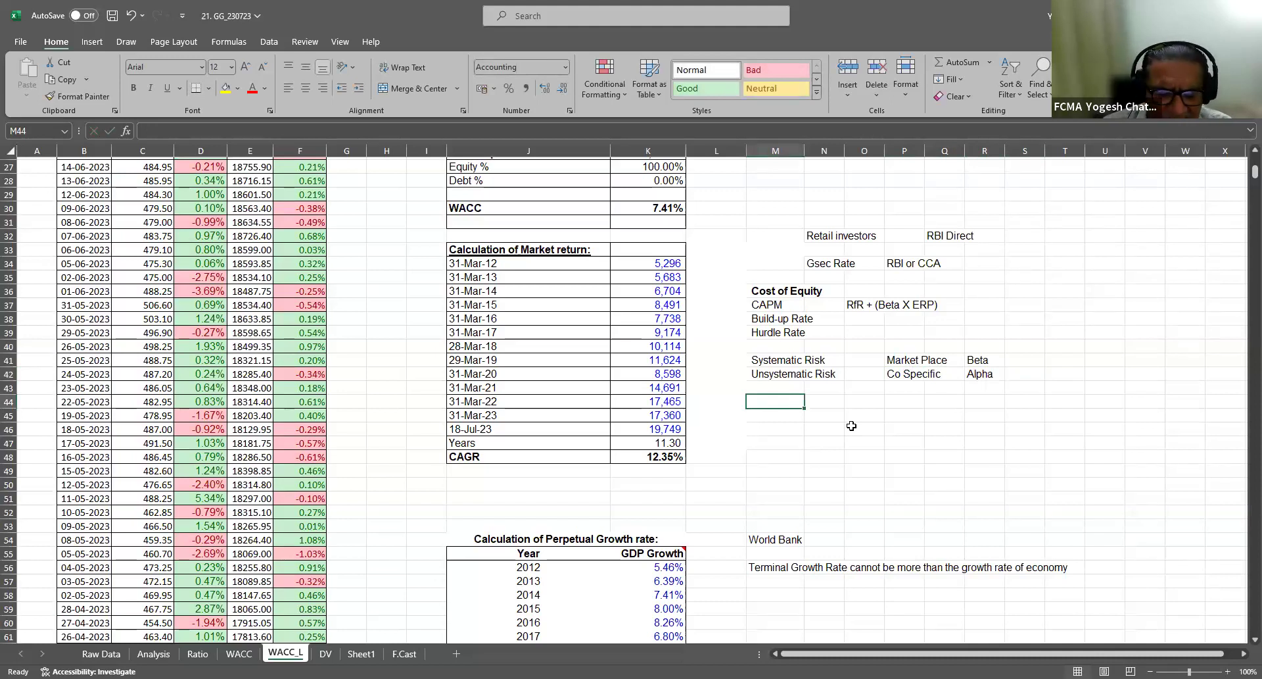
text(Discount Rate)
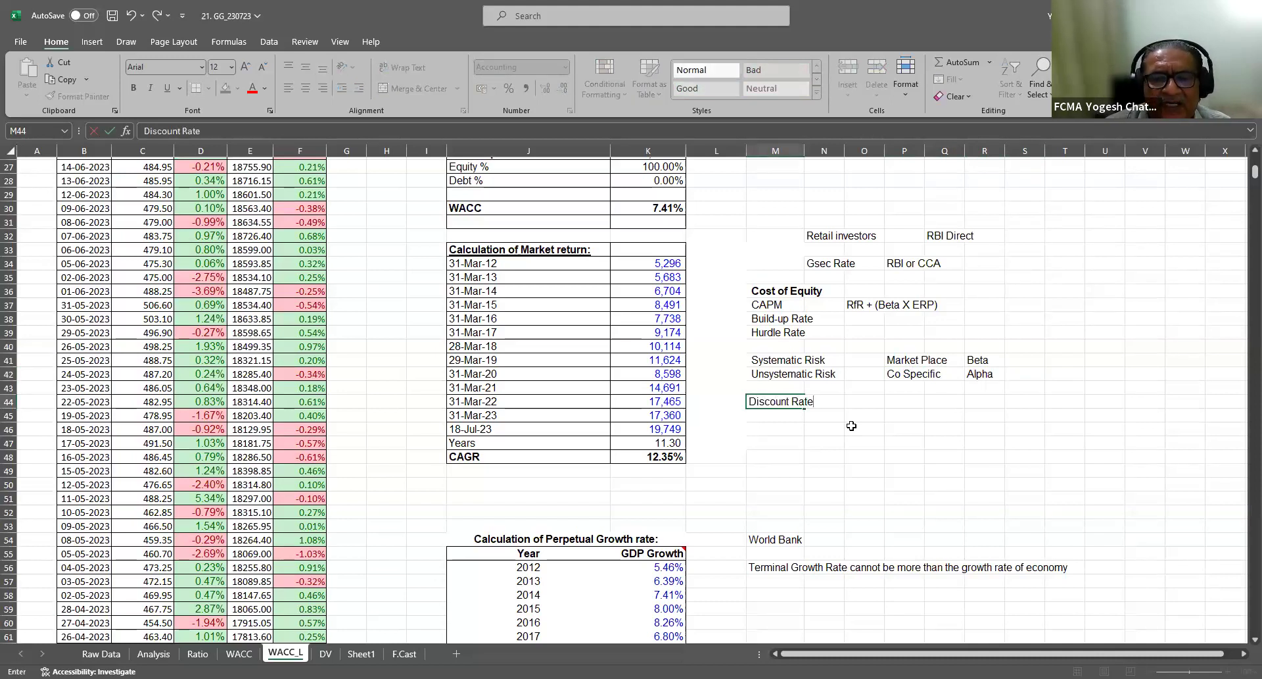
key(Return)
click(756, 399)
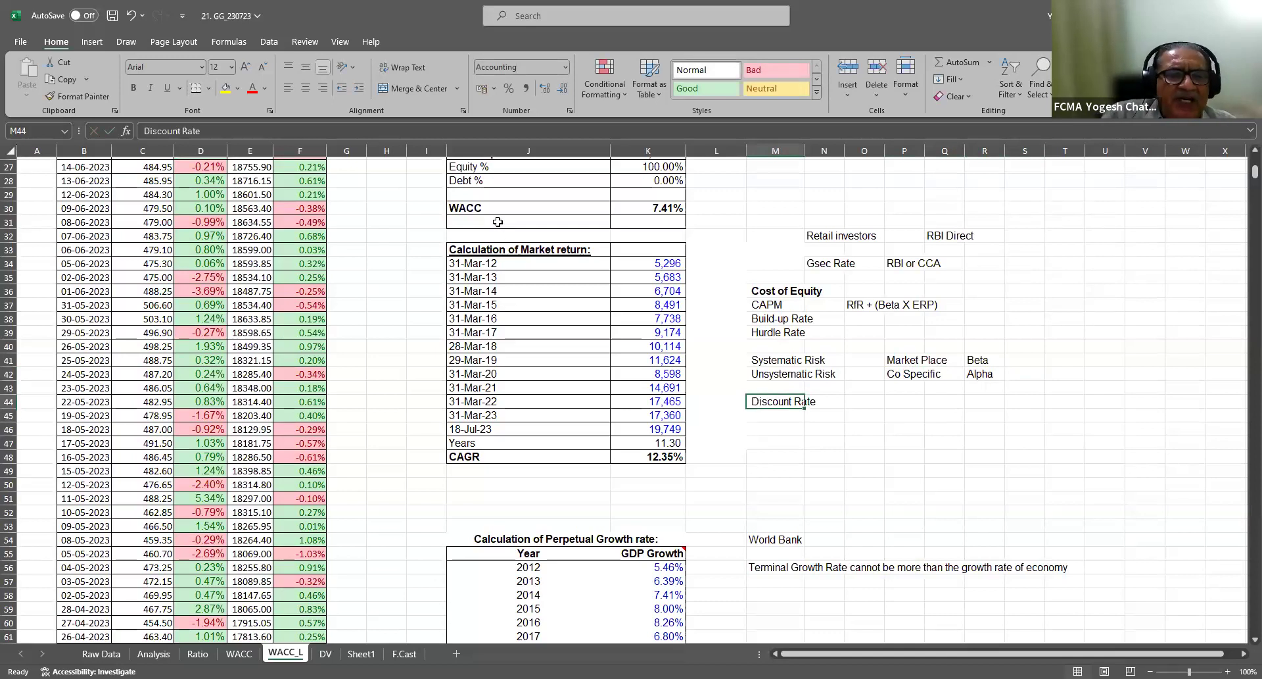
click(798, 363)
drag(798, 363, 982, 374)
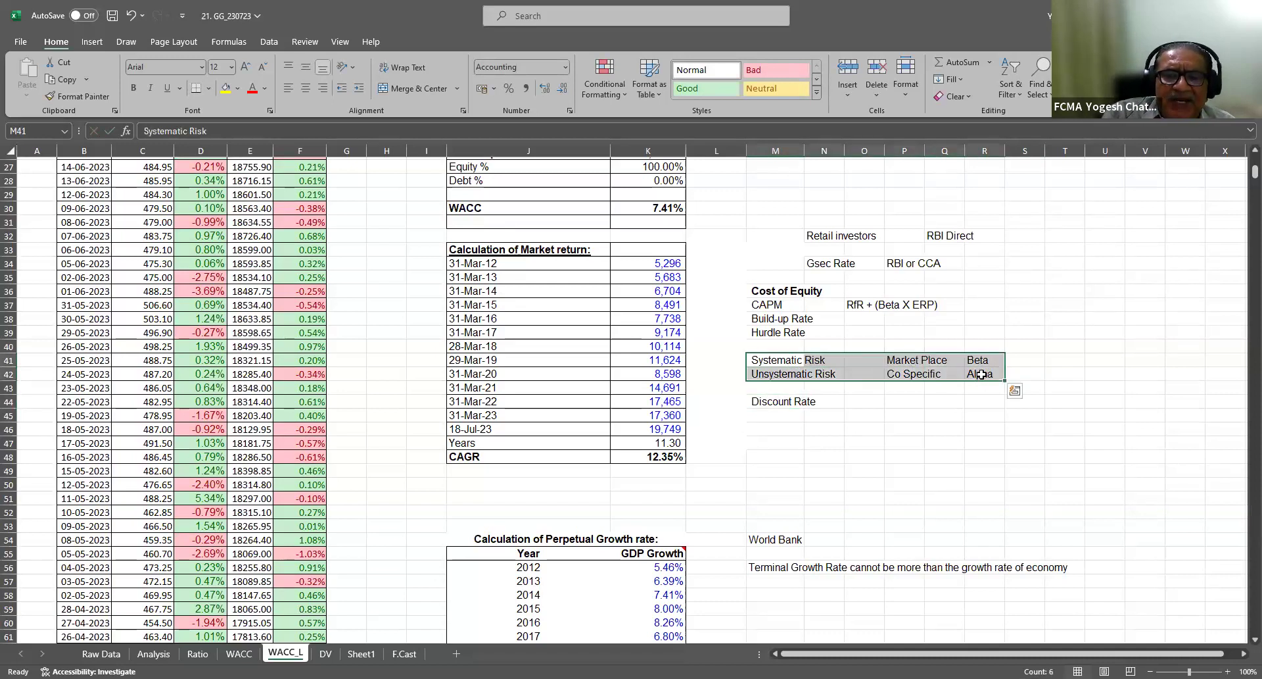
click(912, 363)
click(798, 363)
click(1038, 360)
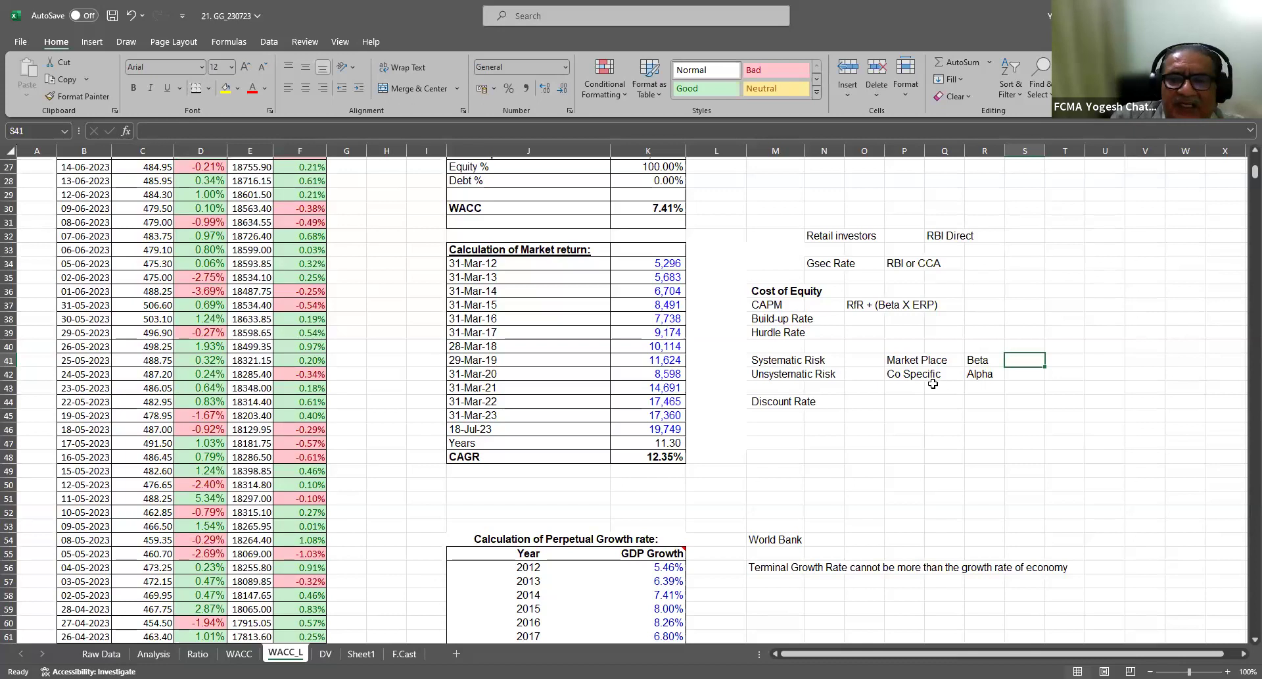
click(806, 374)
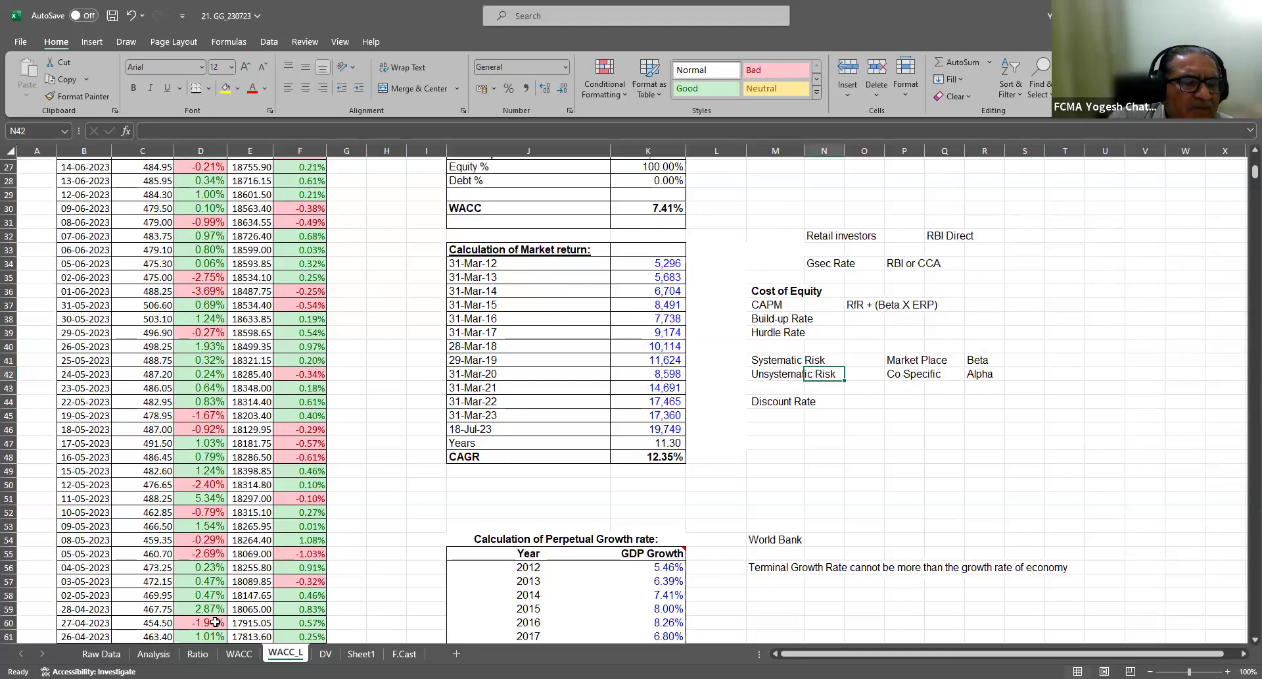
Enter the heading Warren Buffet in M28, above the retail investors note
click(778, 182)
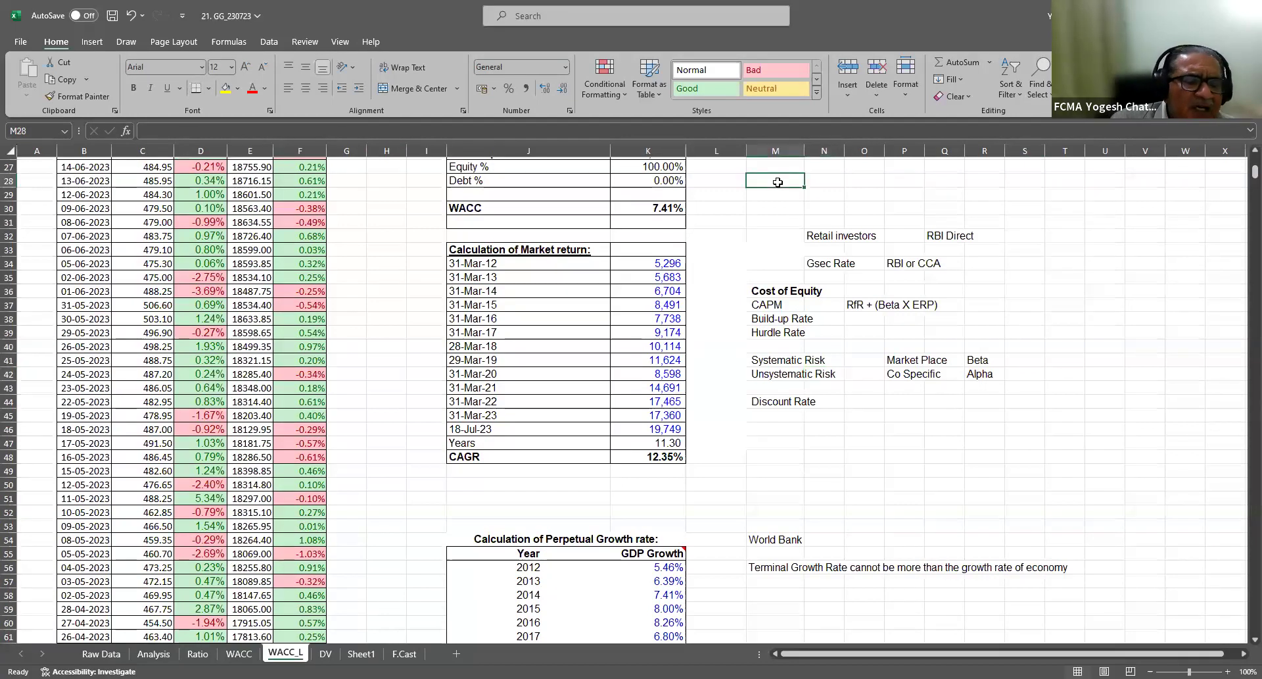
text(Warre)
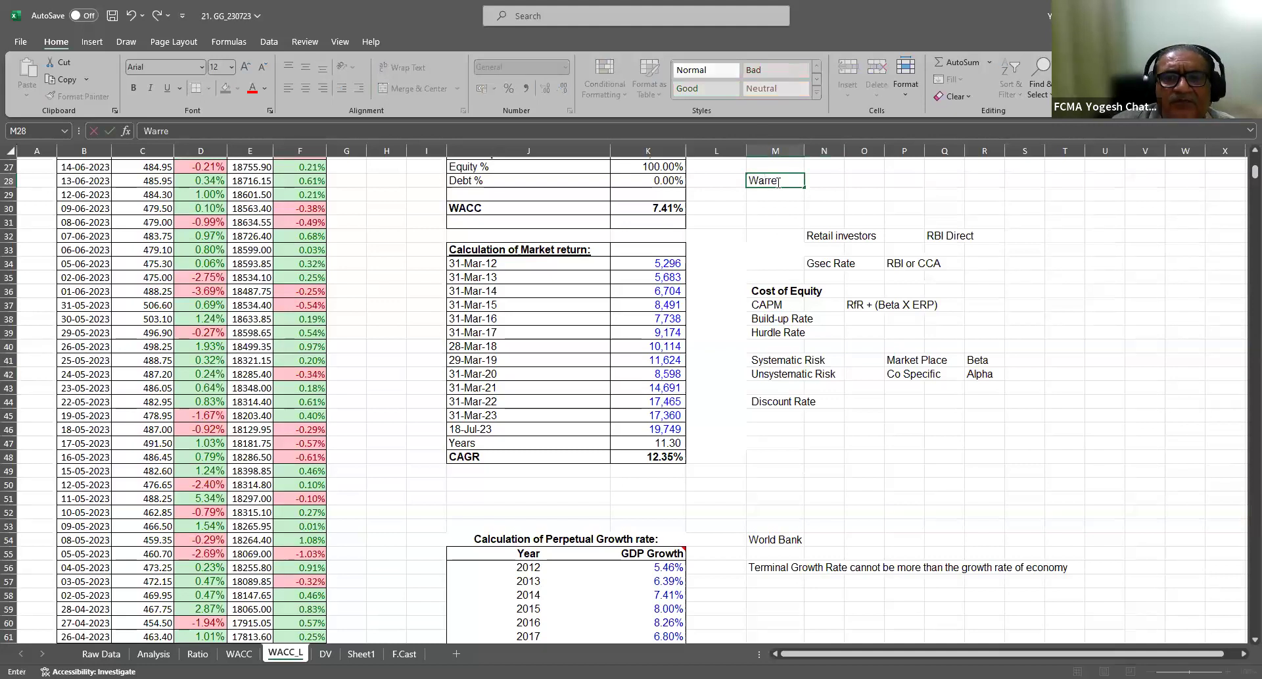
text(n Buffet)
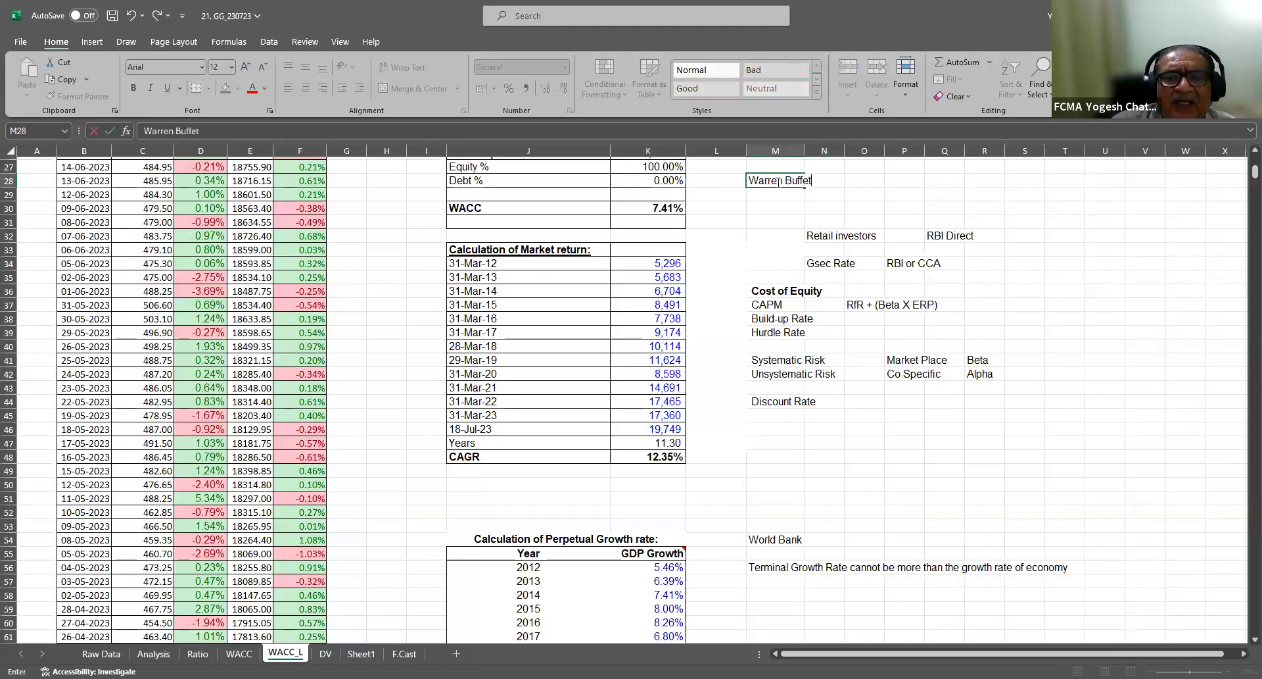
key(Return)
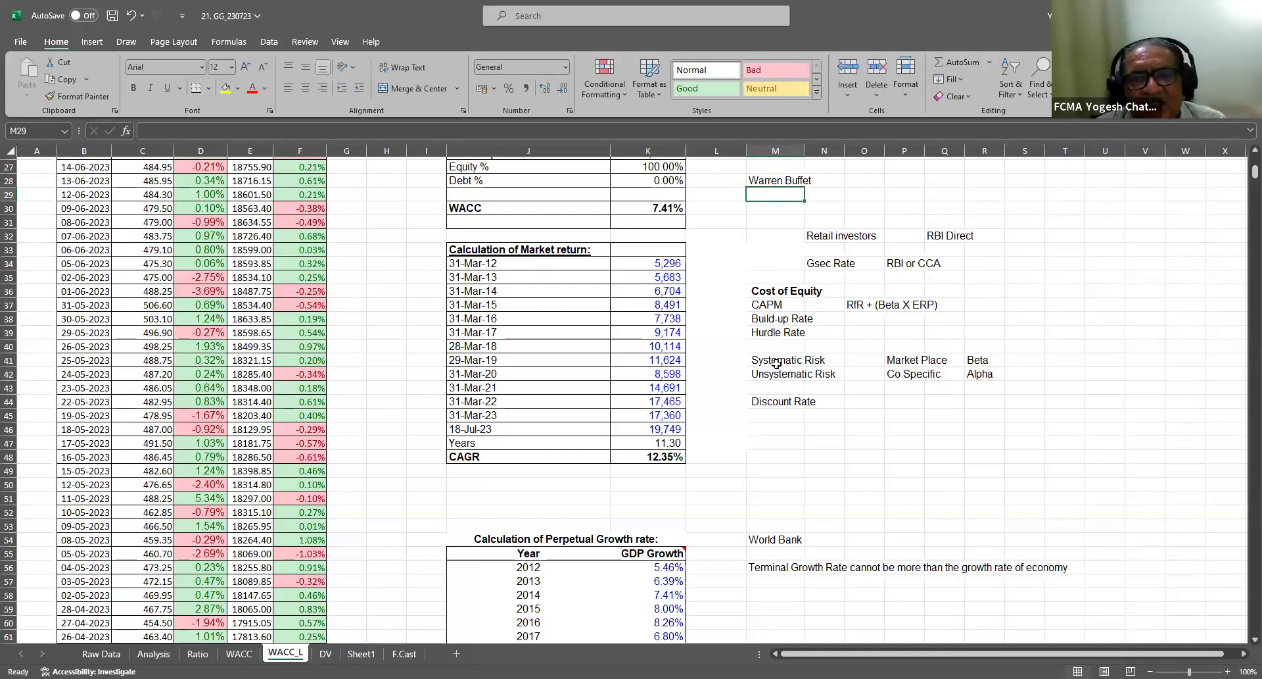
click(769, 182)
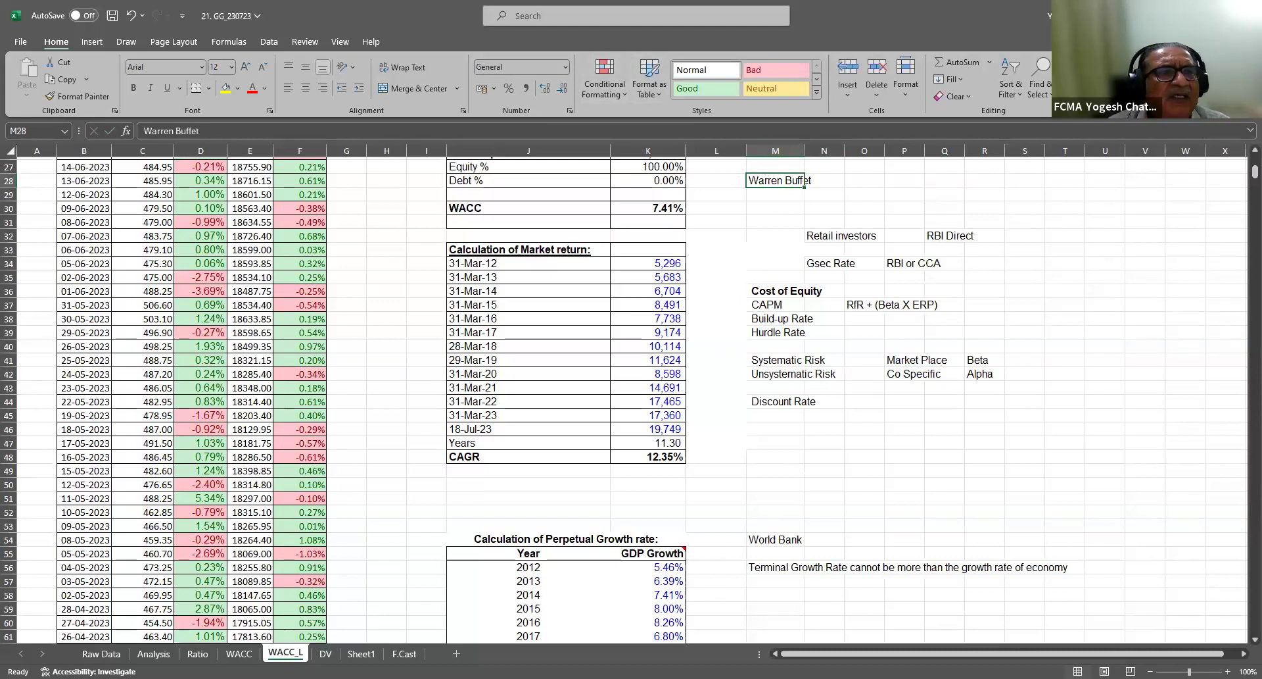
Switch to the Berkshire Hathaway site in the browser and open the 2022 letter from Warren Buffett's Letters to Berkshire Shareholders
key(alt+Tab)
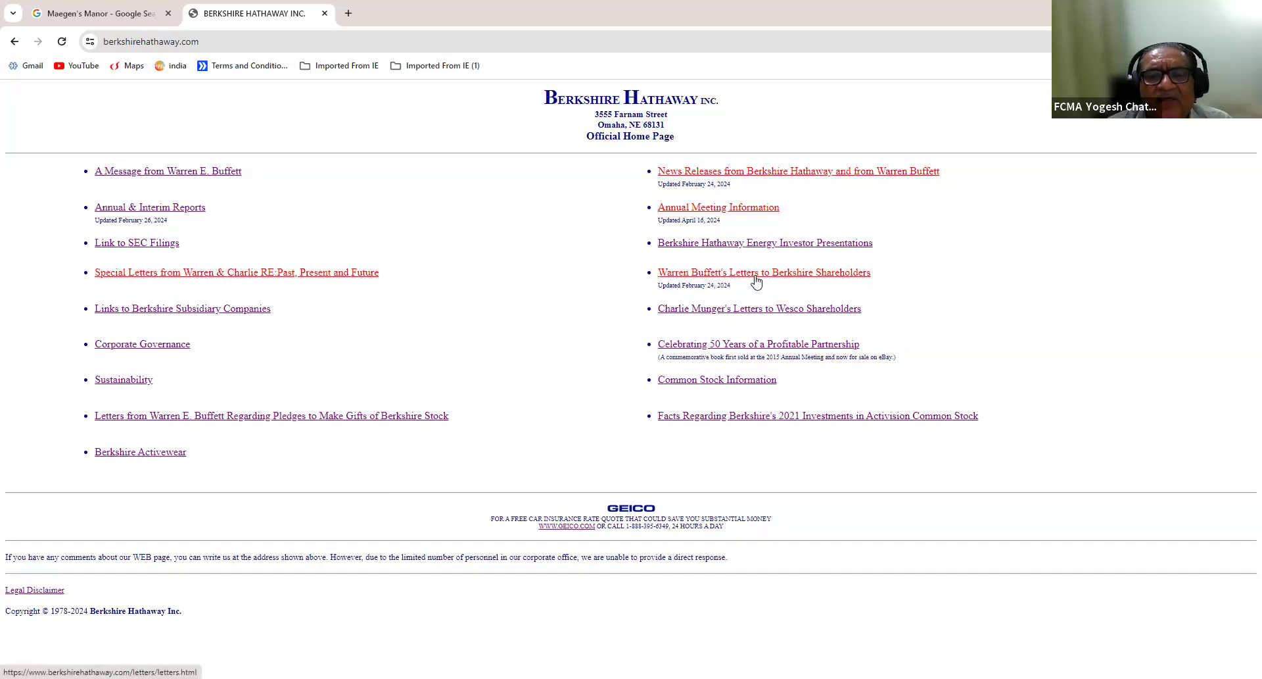
click(815, 273)
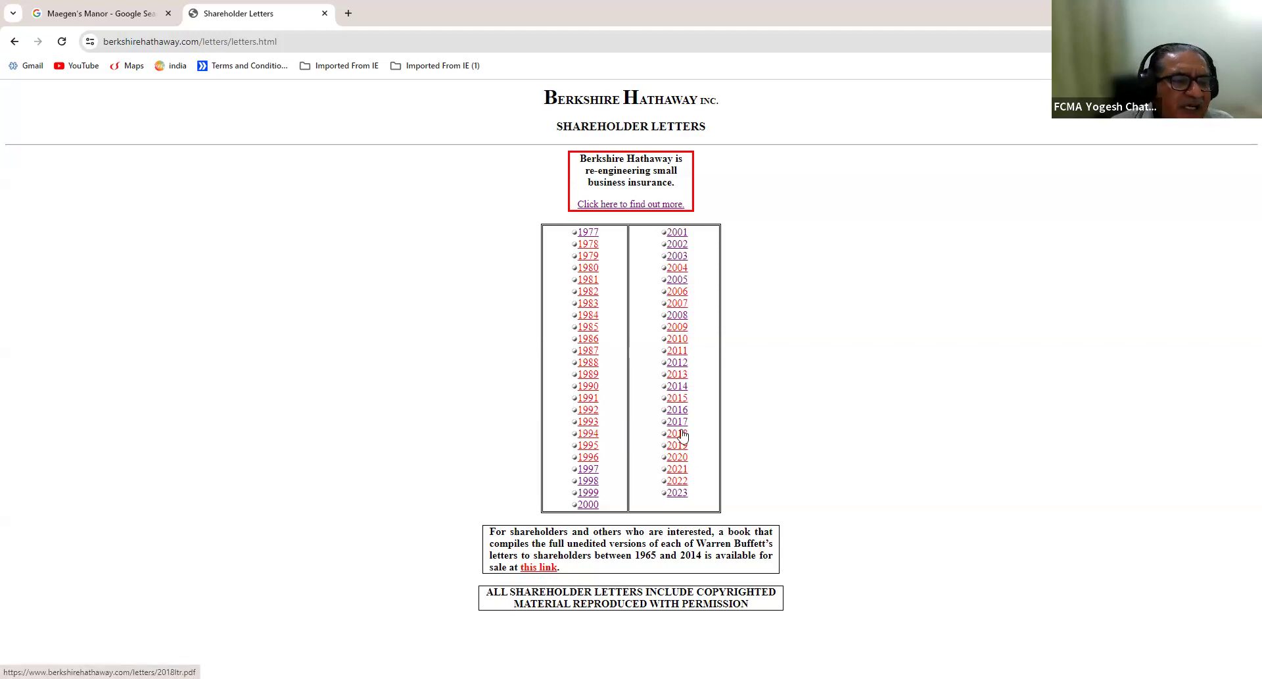
click(676, 480)
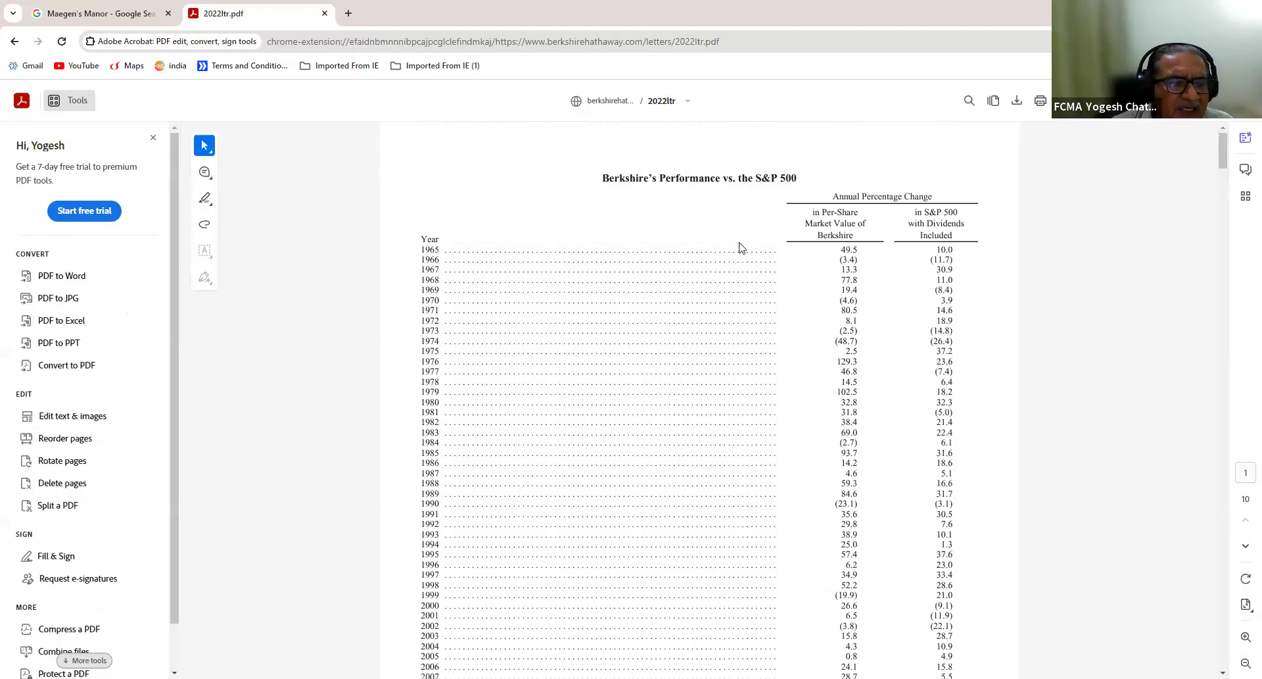
Examine the Berkshire versus S&P 500 performance table and skim the 2022 shareholder letter through to its signature page
scroll(741, 247, down, 3)
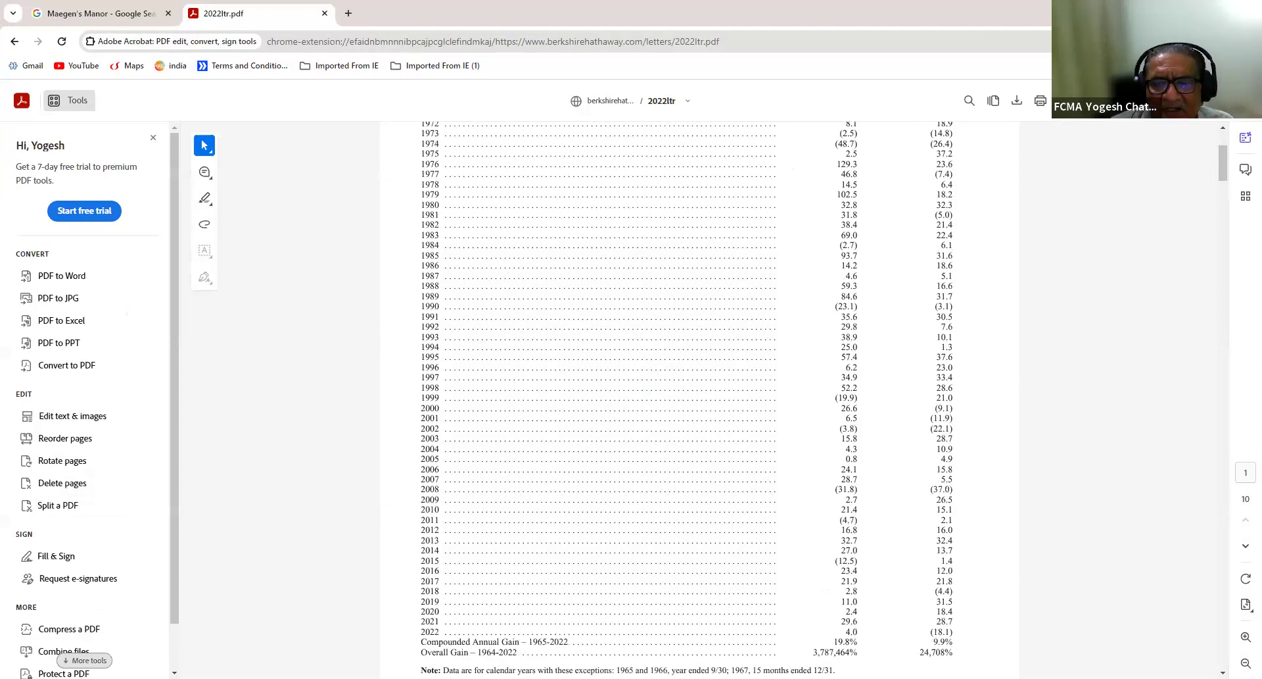
scroll(572, 388, down, 1)
scroll(569, 384, up, 4)
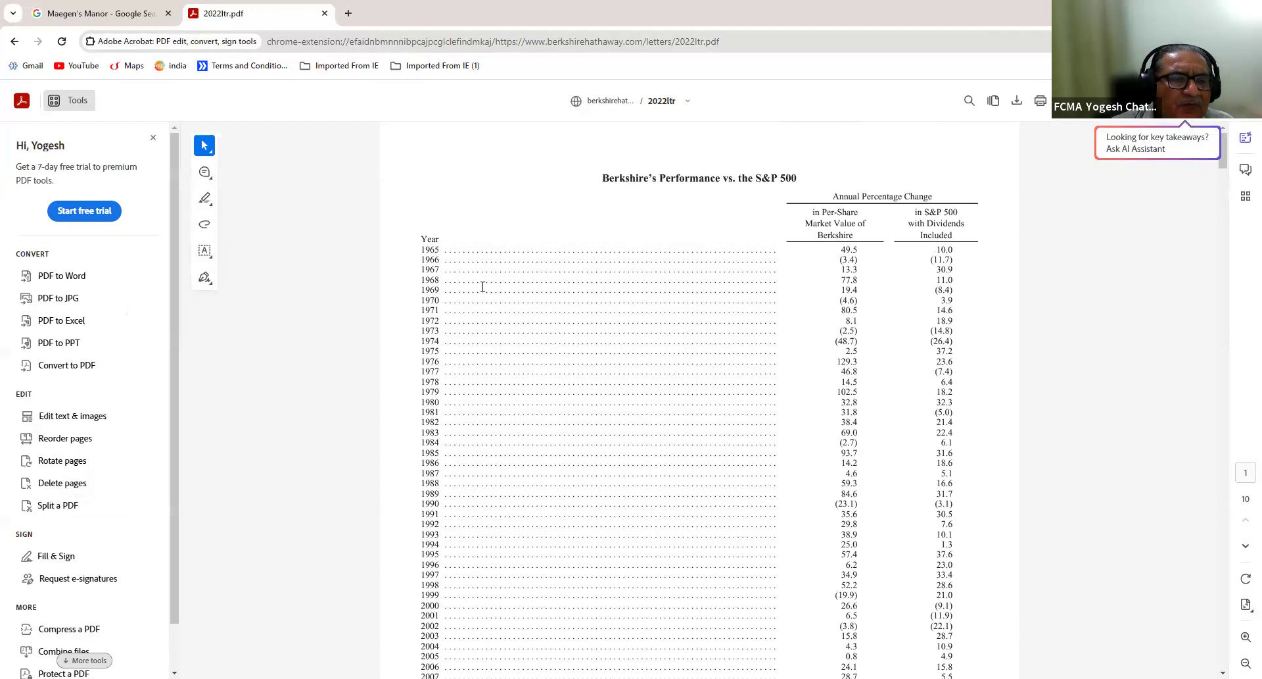
scroll(482, 287, down, 6)
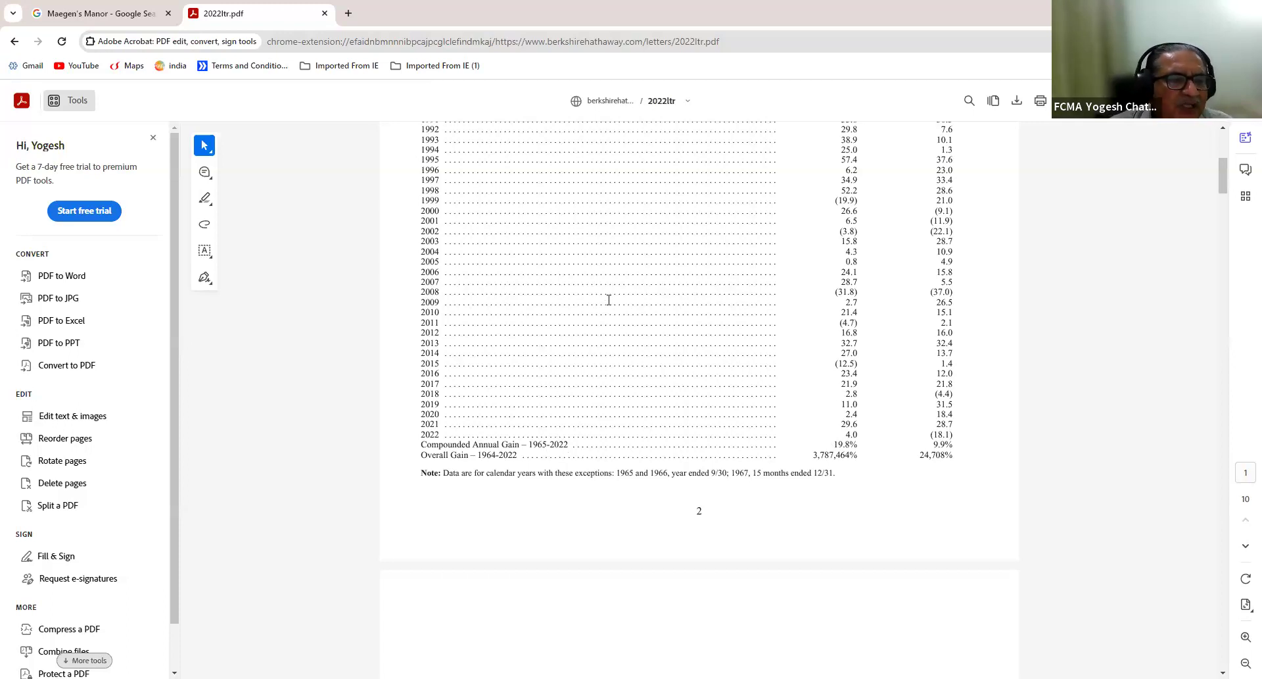
scroll(609, 300, down, 10)
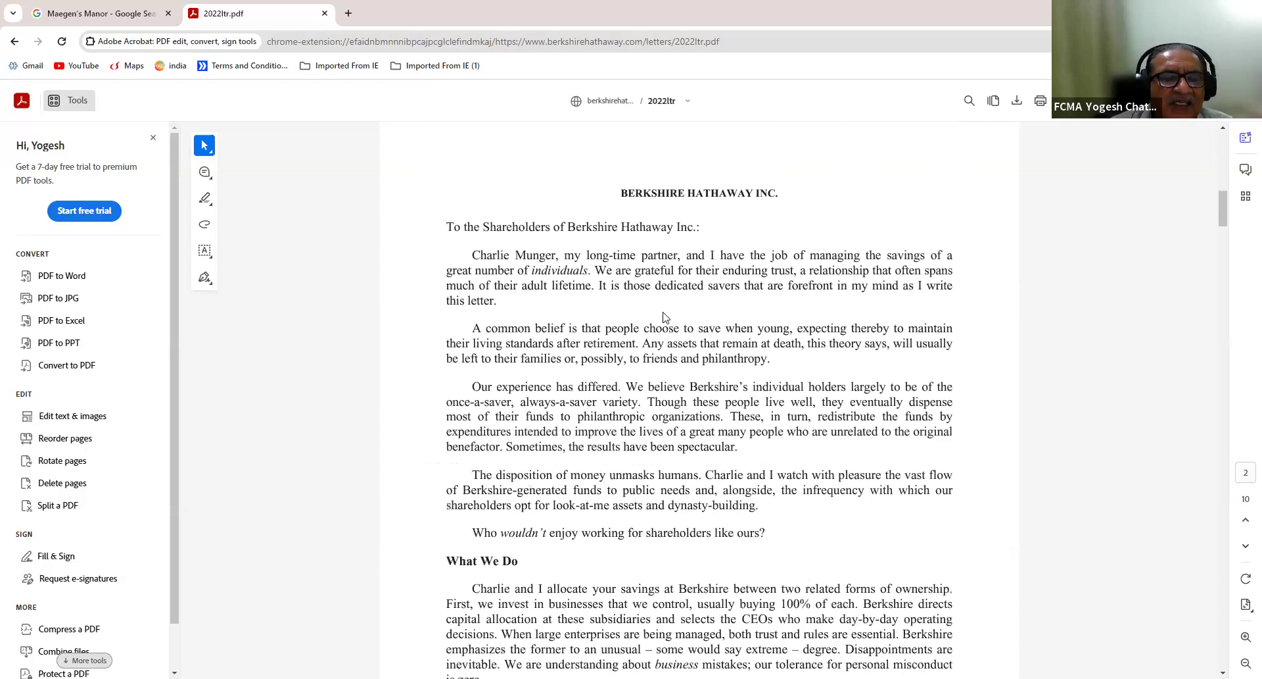
scroll(668, 317, down, 4)
scroll(636, 334, up, 5)
scroll(637, 334, down, 15)
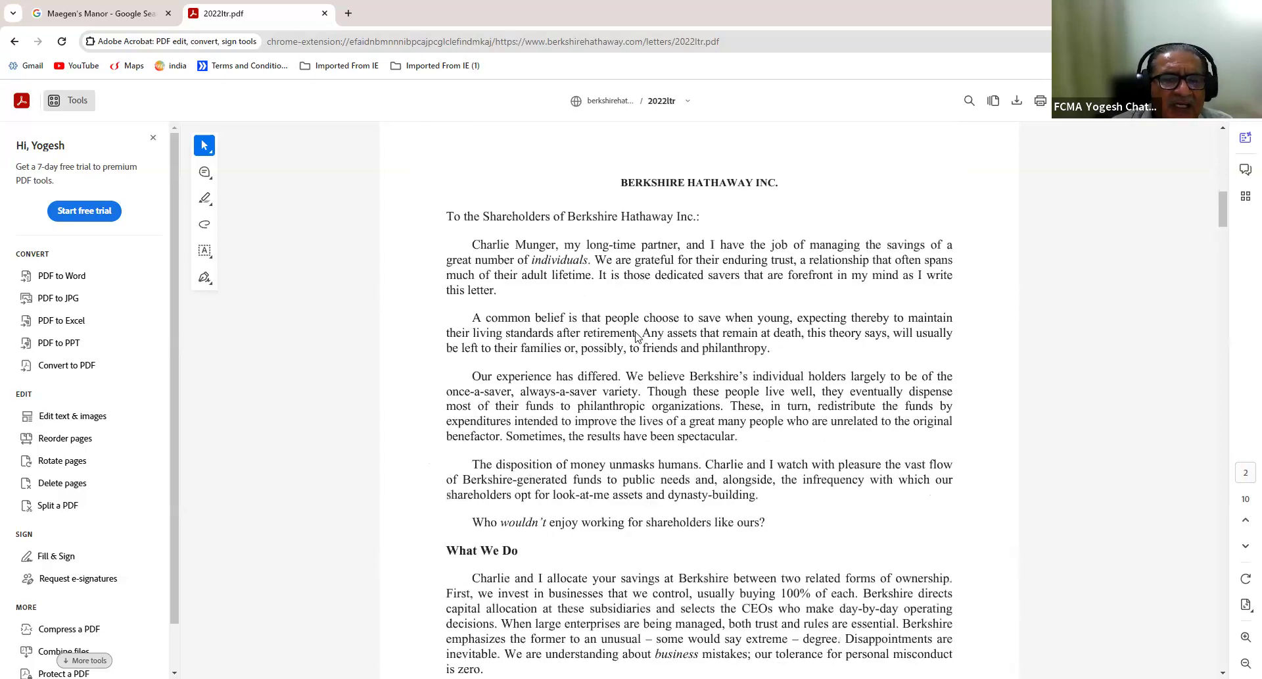
scroll(636, 337, down, 15)
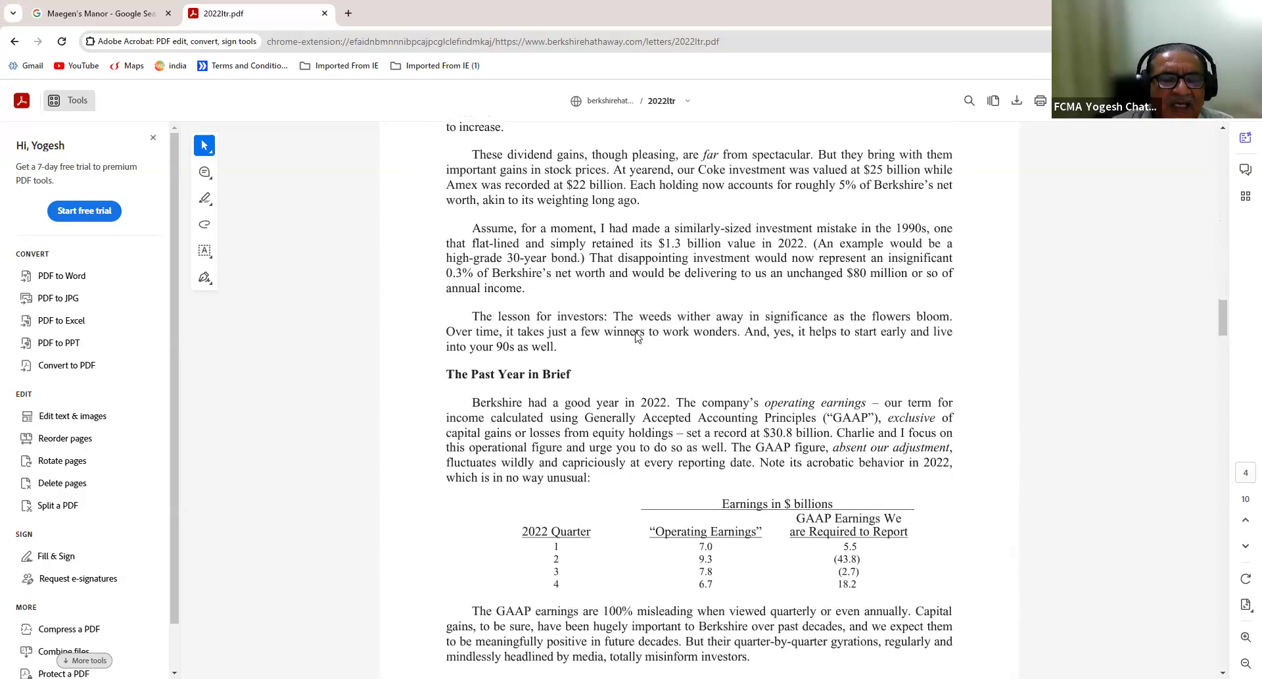
scroll(637, 337, down, 8)
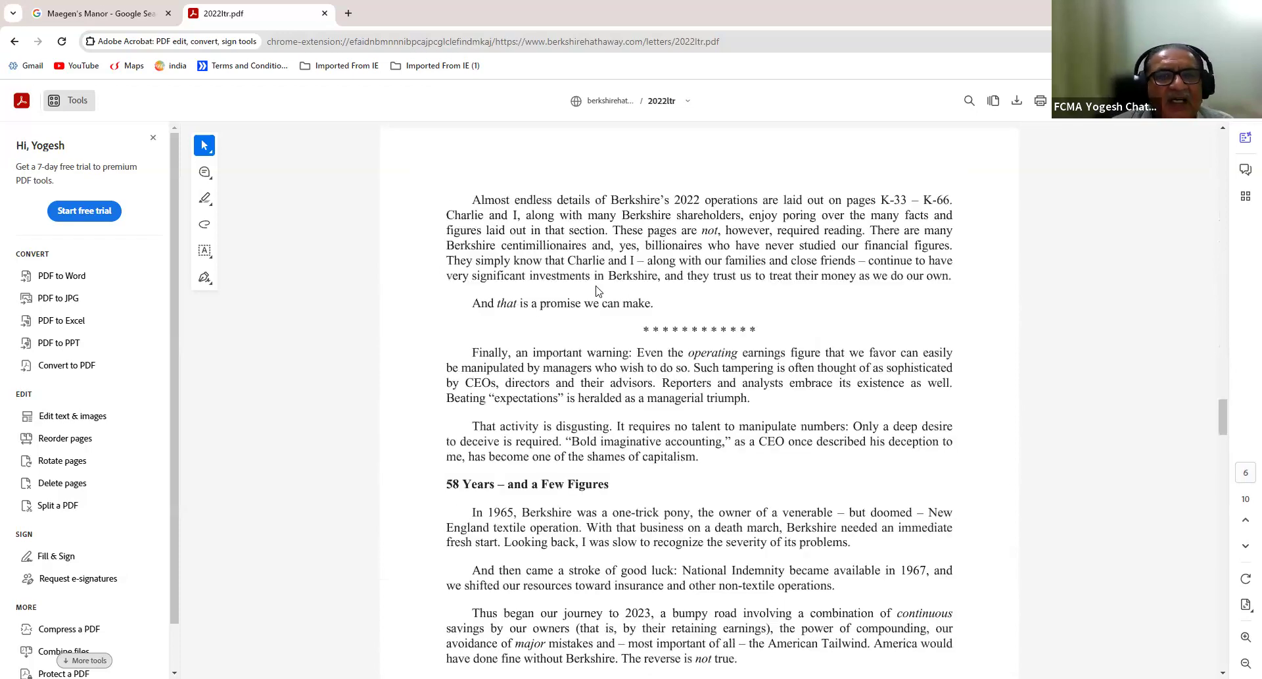
scroll(629, 307, down, 4)
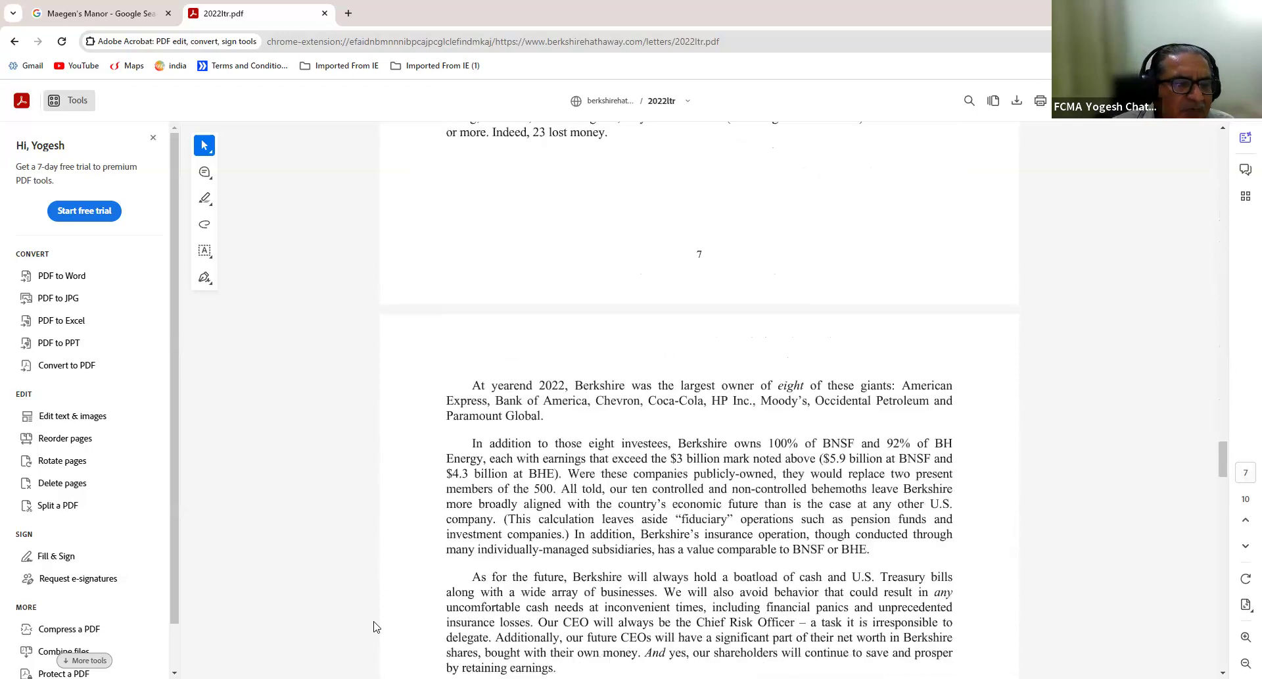
scroll(626, 402, down, 8)
scroll(626, 402, down, 10)
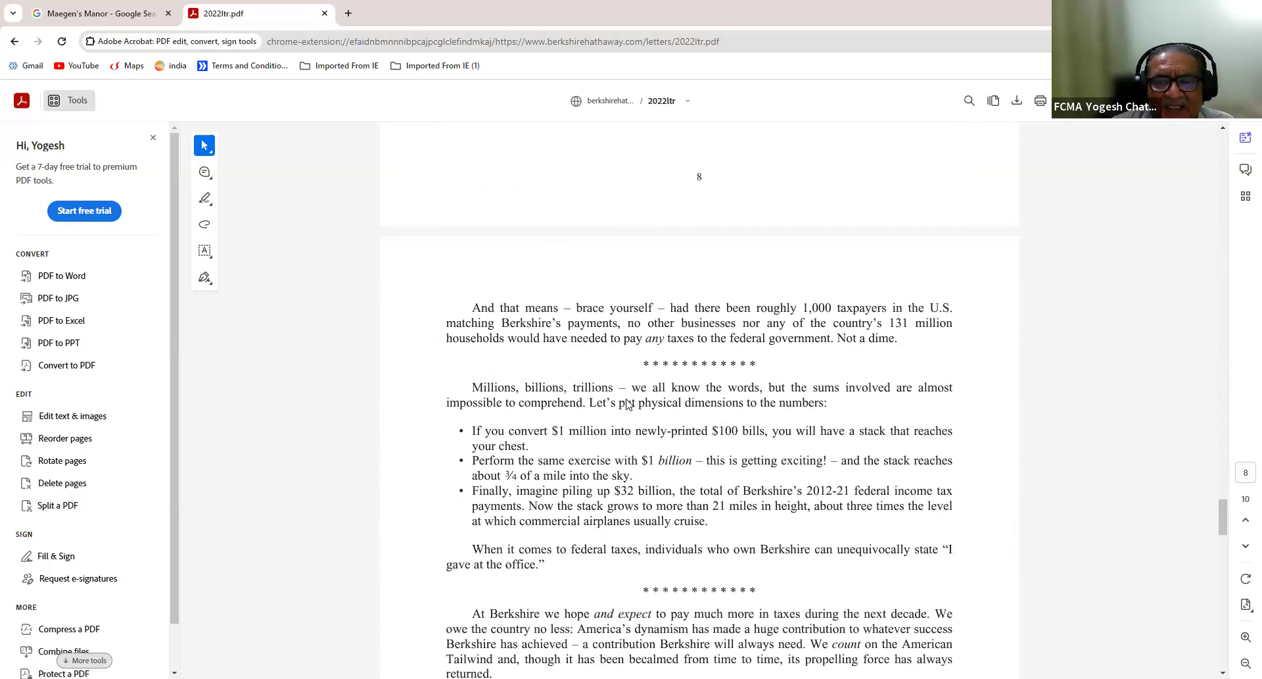
scroll(627, 402, down, 10)
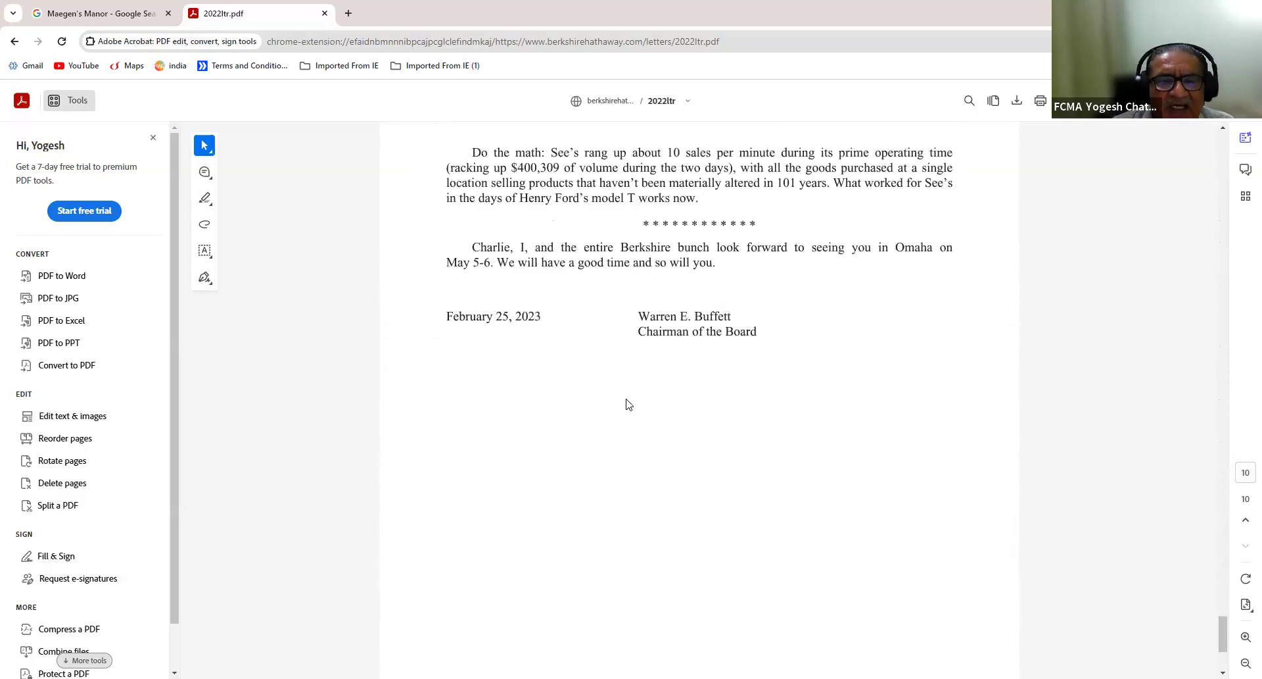
scroll(627, 402, up, 6)
scroll(627, 403, up, 18)
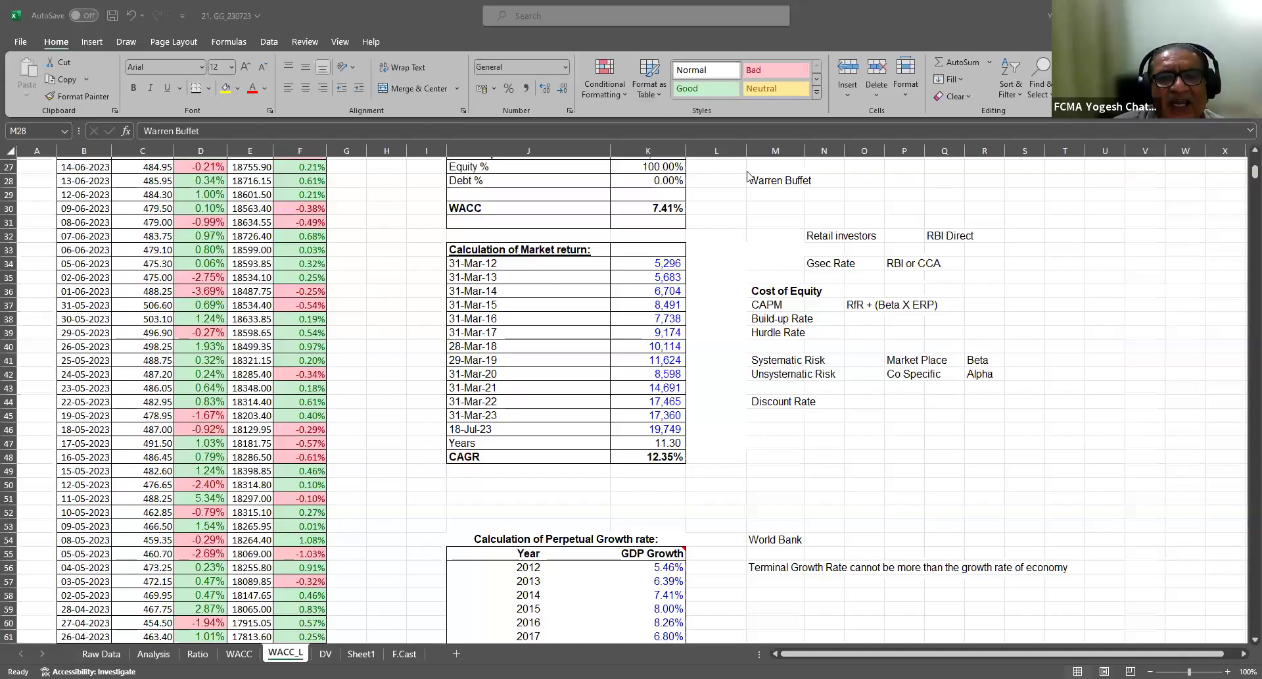
Back in the Excel workbook, enter "Financial numbers are beginning of valuation exercise and not end of it" in M29
key(Return)
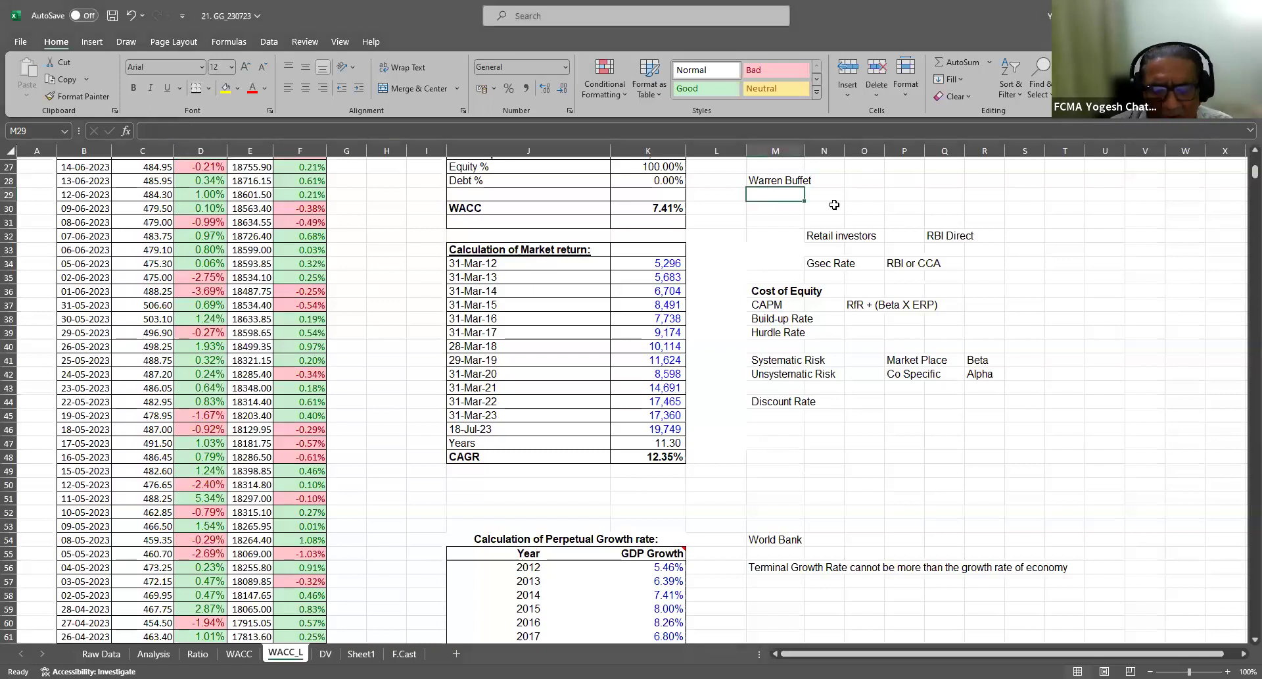
text(Fina)
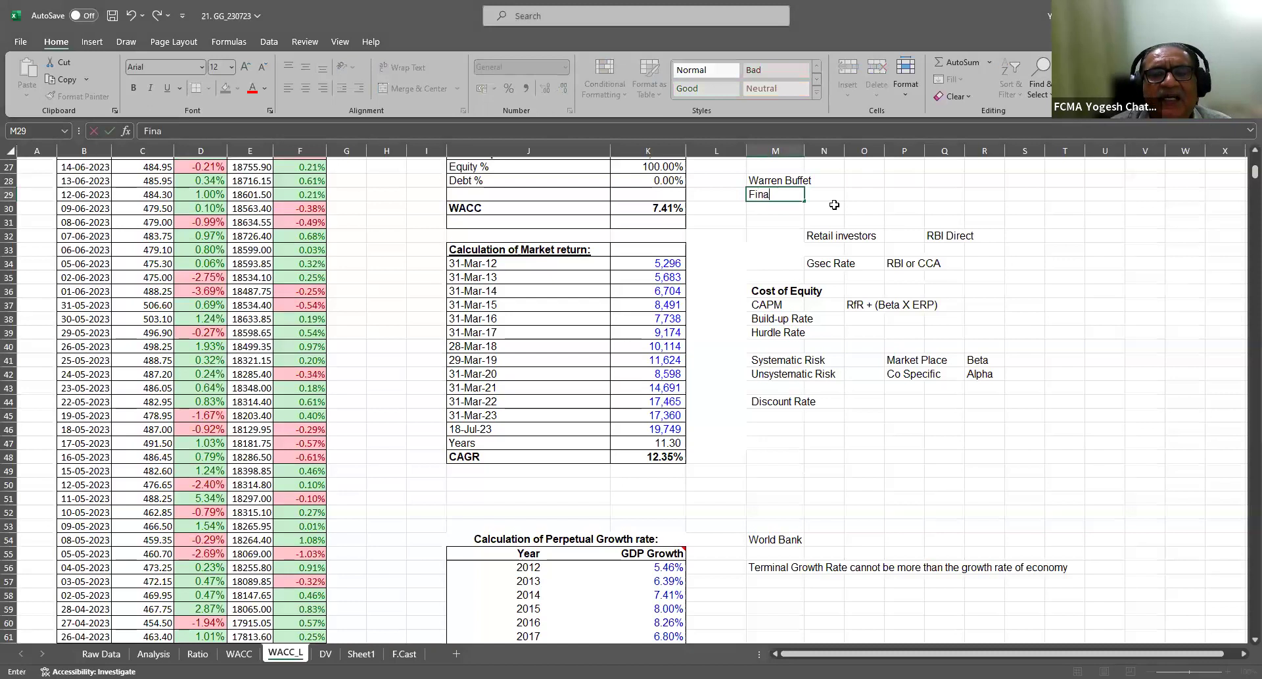
text(ncial num)
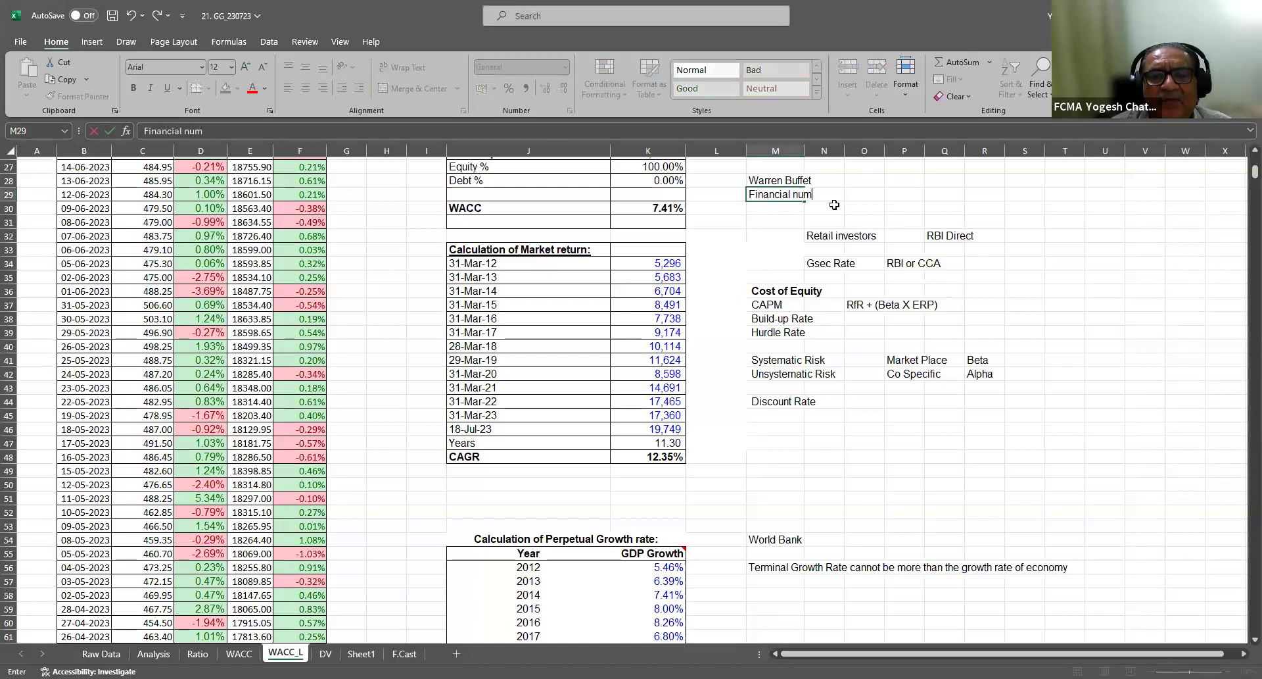
text(bers are b)
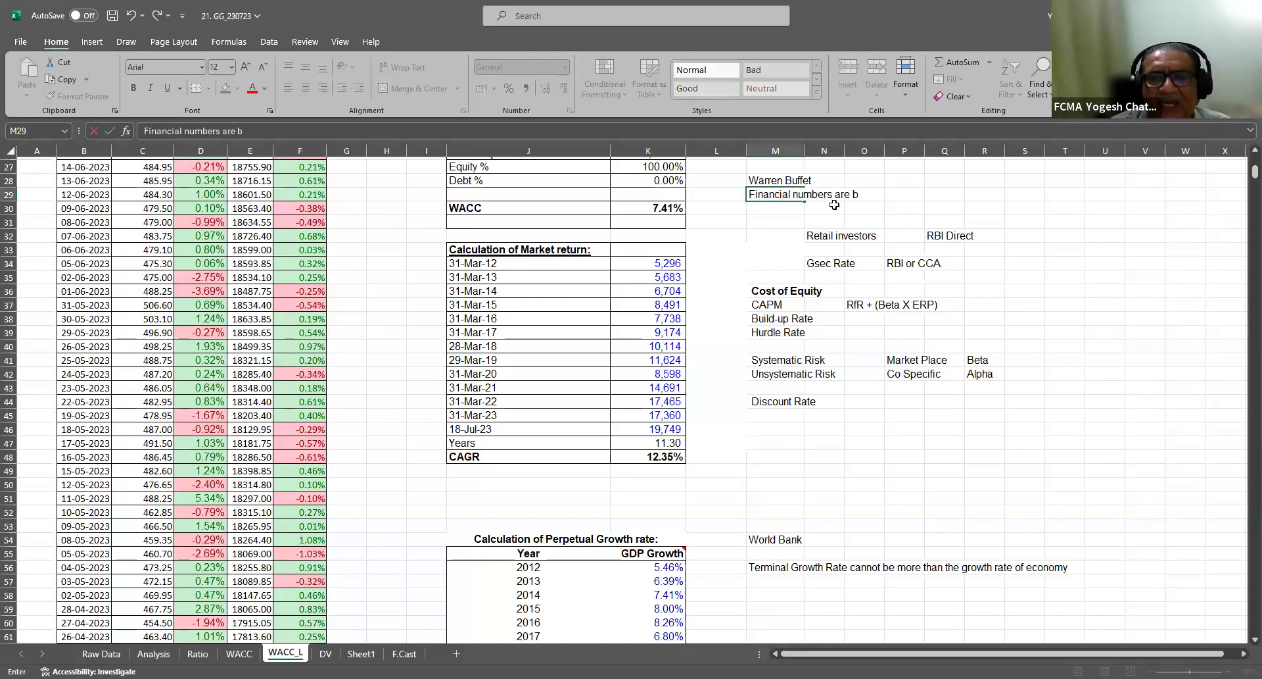
text(eginning of valuation exer)
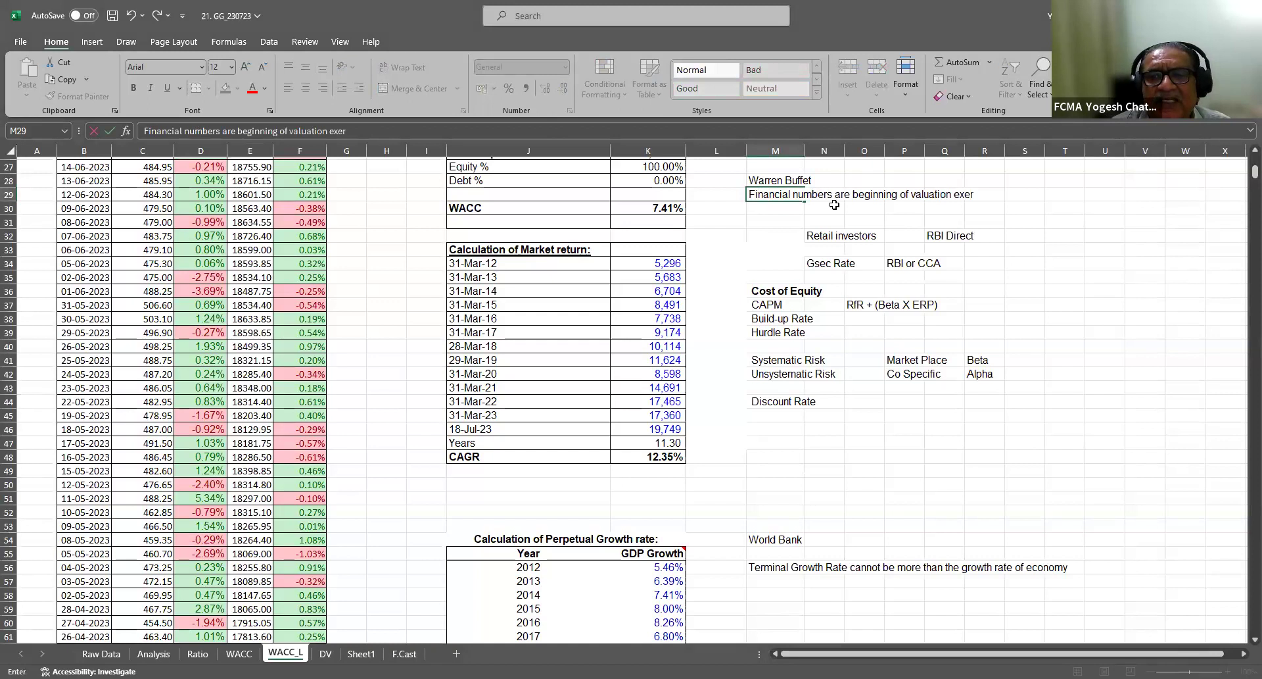
text(cise and not)
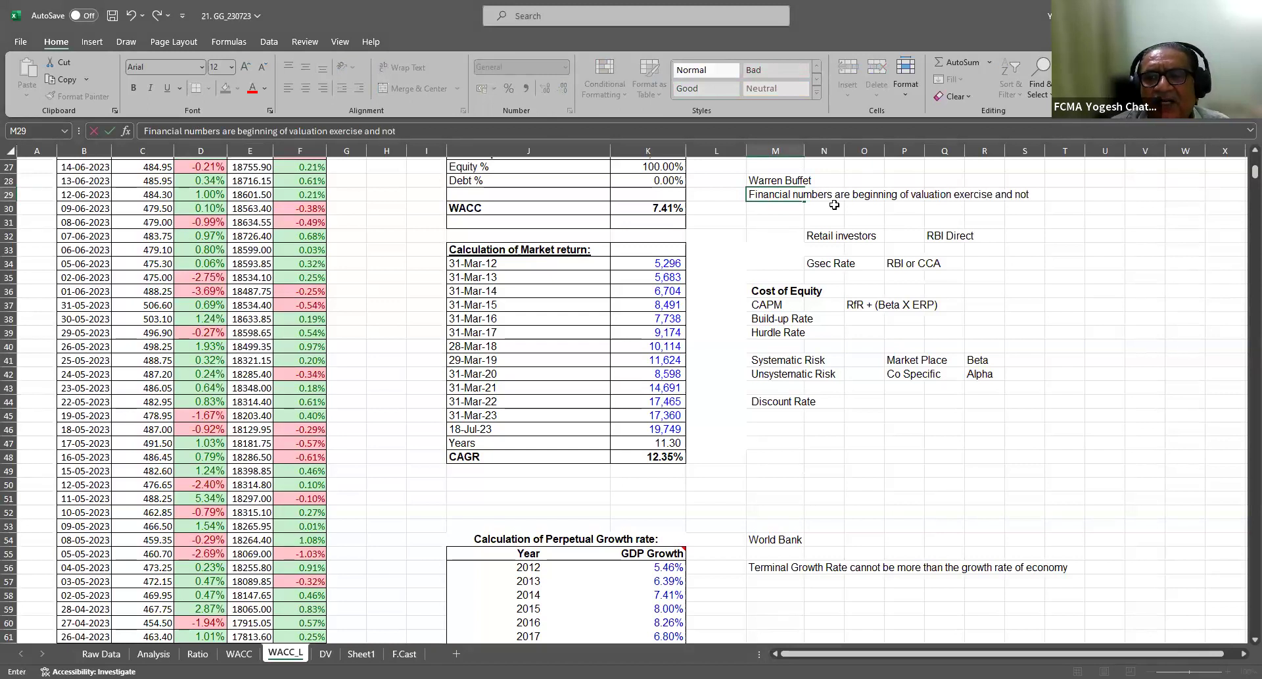
text( end of it)
key(Return)
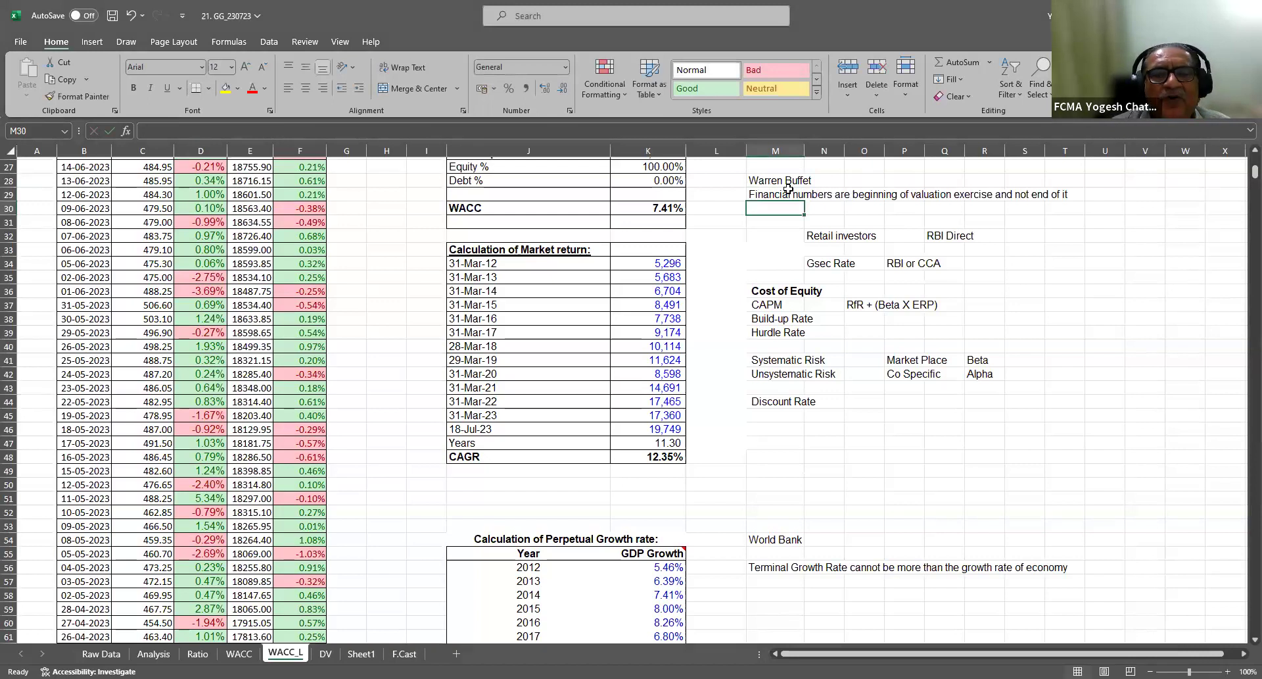
click(766, 194)
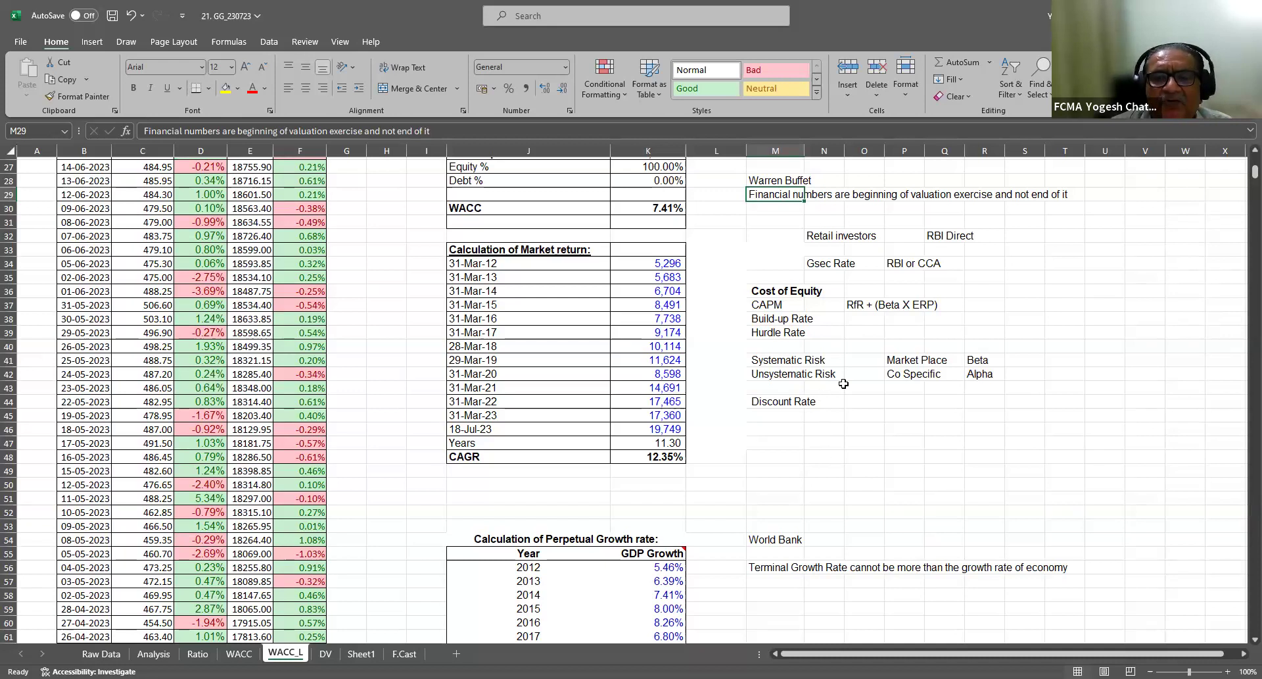
List Qunatitative Factors in N47 and Qualitative Factors in N48, below the Discount Rate label
click(826, 446)
text(Qunatit)
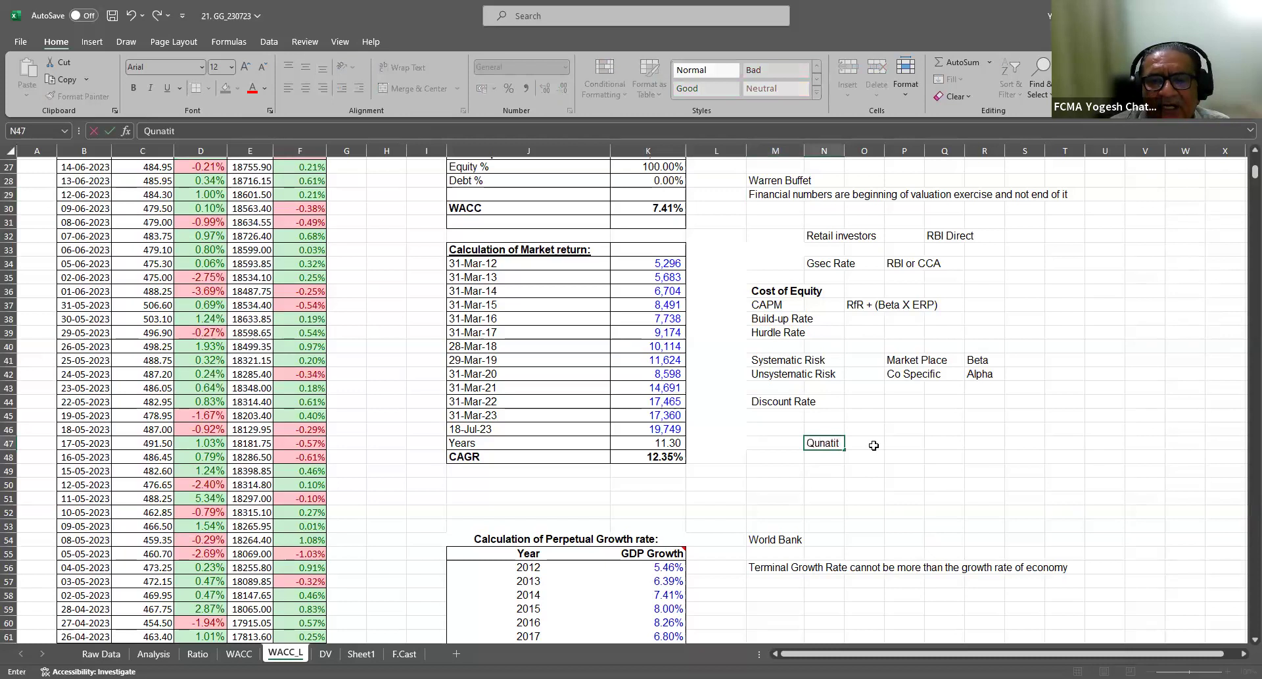
text(ative)
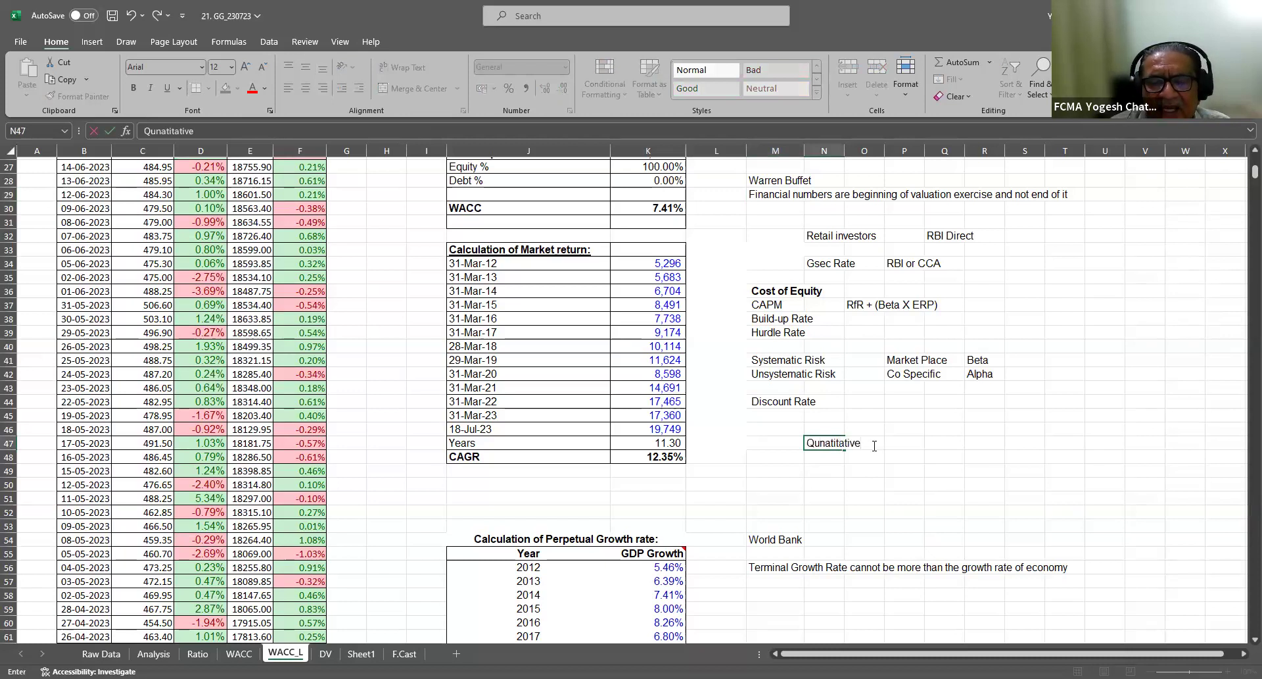
text( Factors)
key(Return)
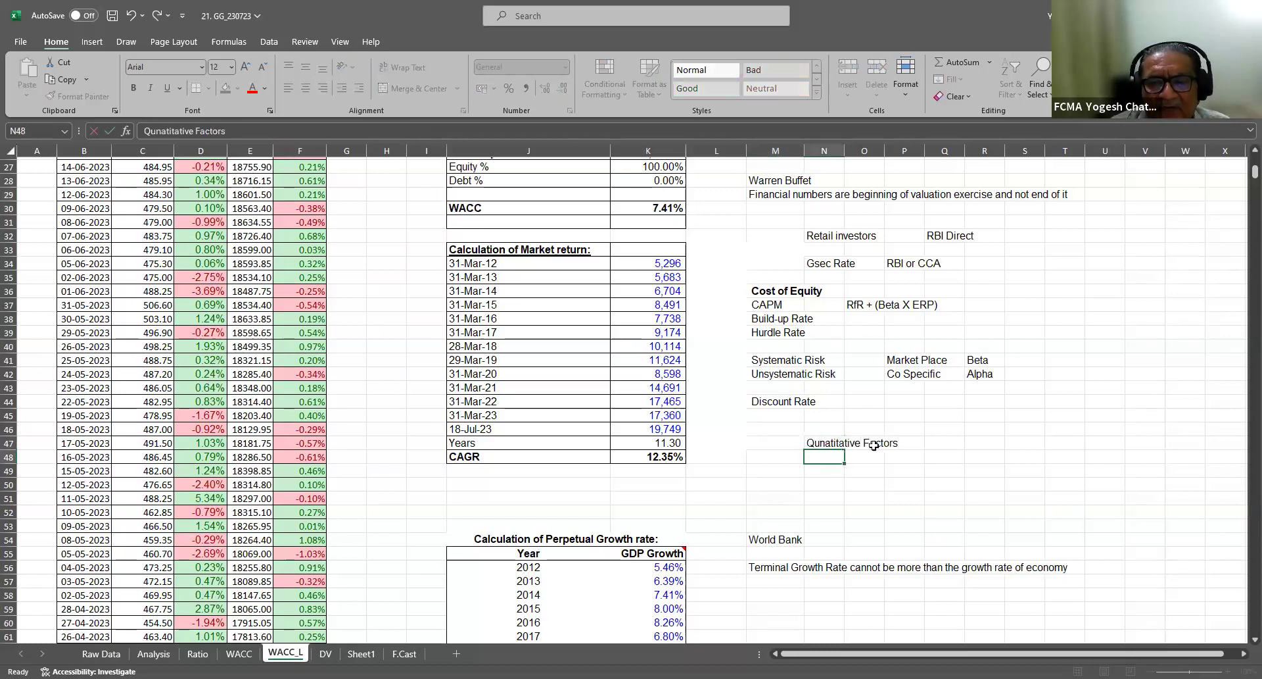
text(Qualitative Factors)
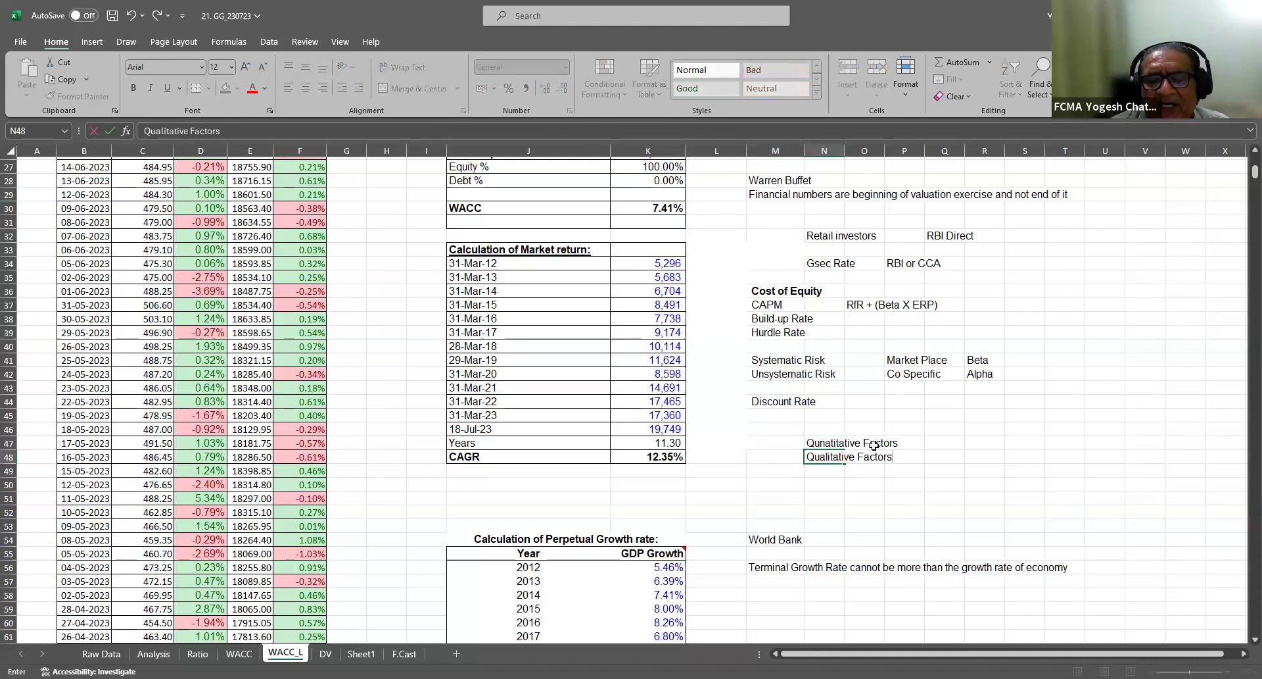
key(Return)
click(835, 442)
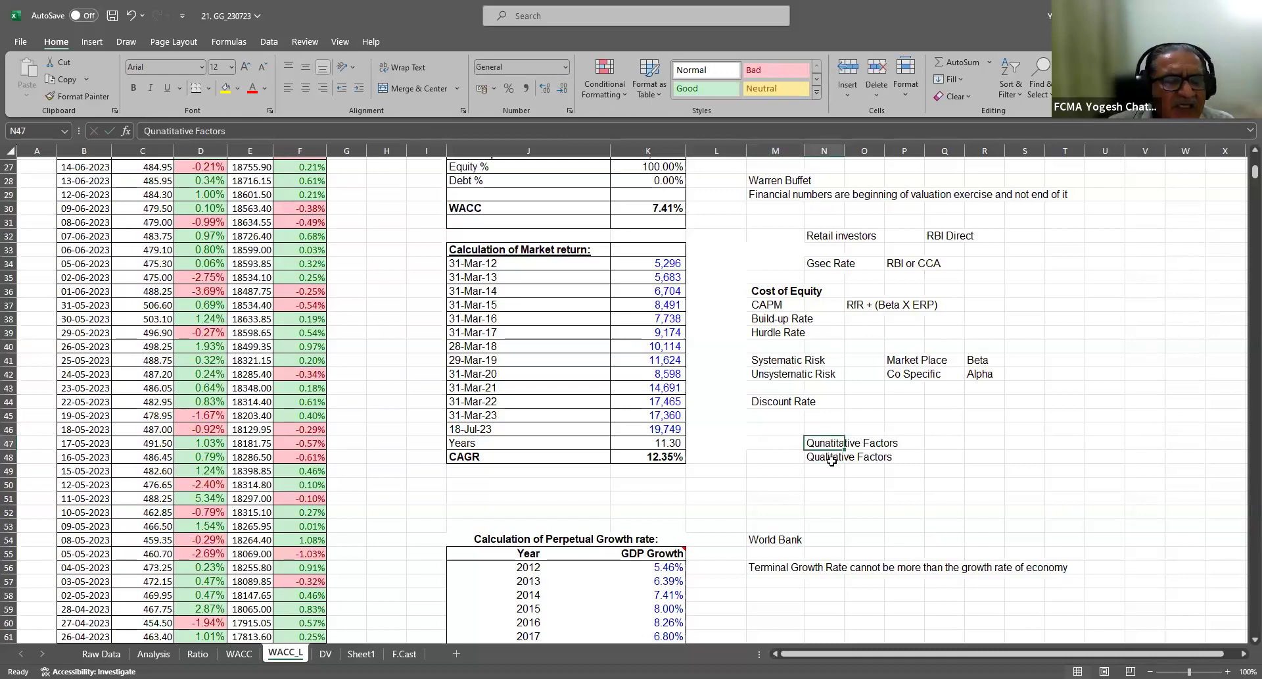
Format the Alpha label in R42, beside Co Specific, as bold red text
click(830, 461)
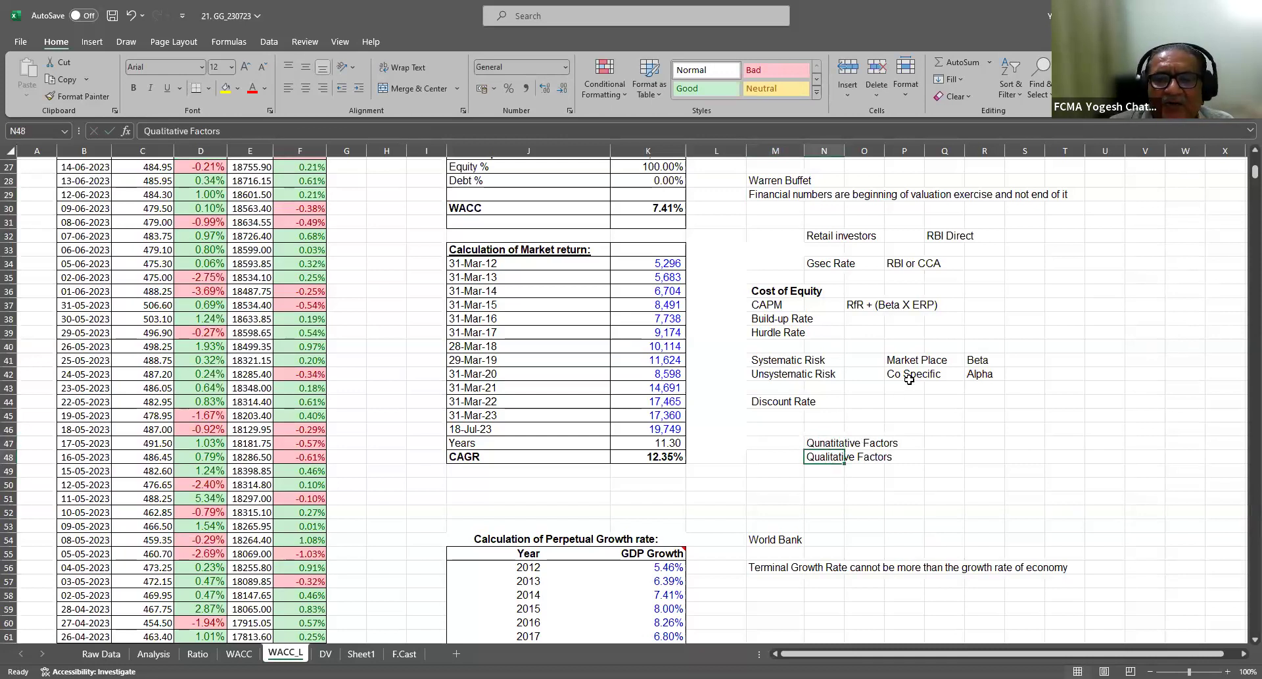
click(981, 373)
key(ctrl+b)
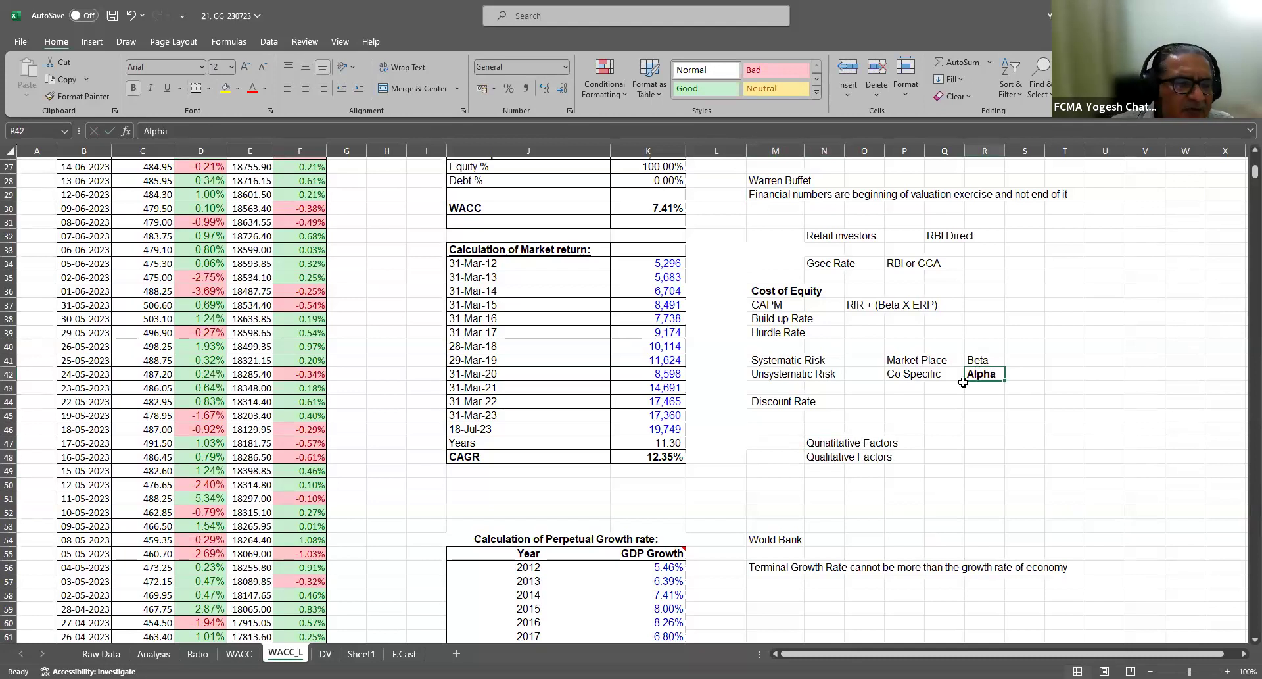
click(253, 88)
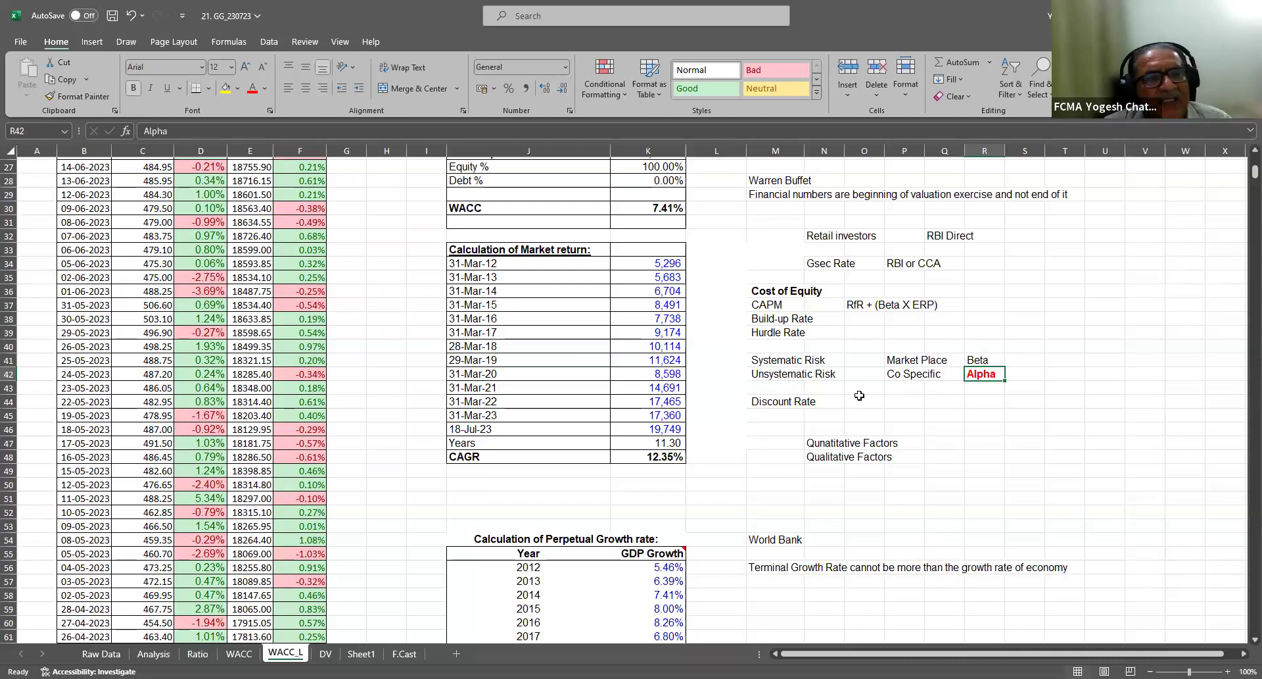
click(973, 360)
click(976, 374)
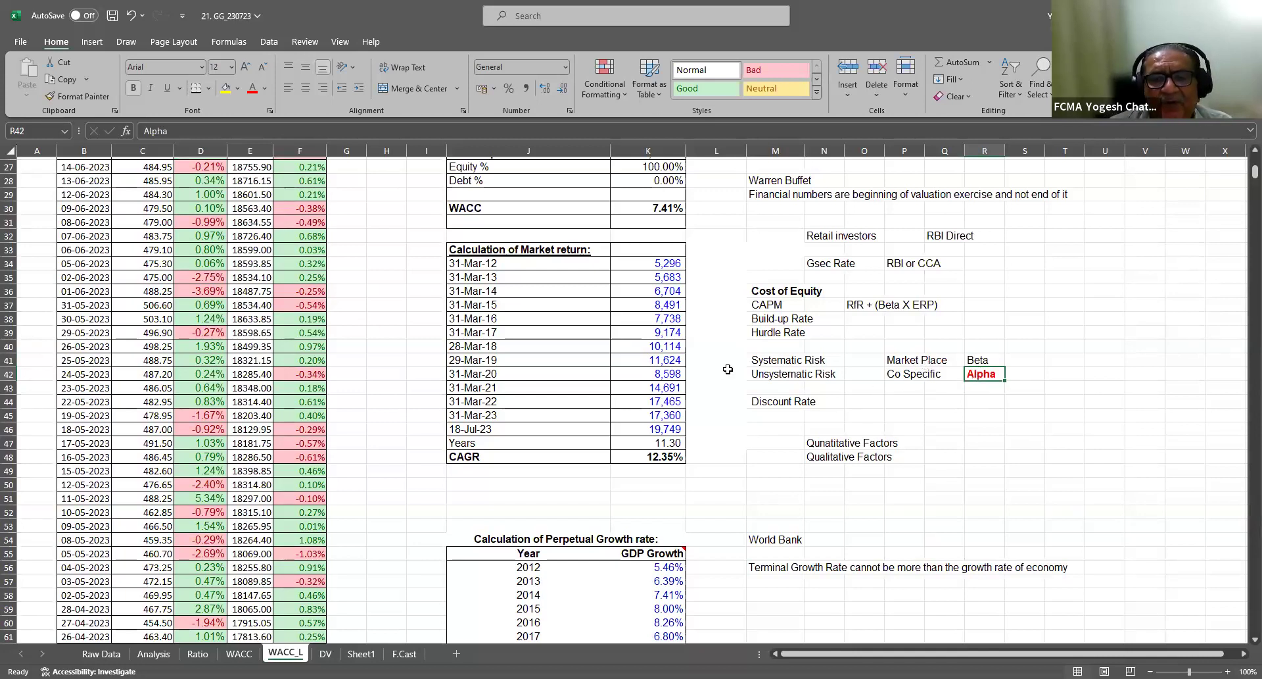
Enter the equity risk premium formula note "ERP = MR - Rfr" in Q44, on the Discount Rate row
click(868, 306)
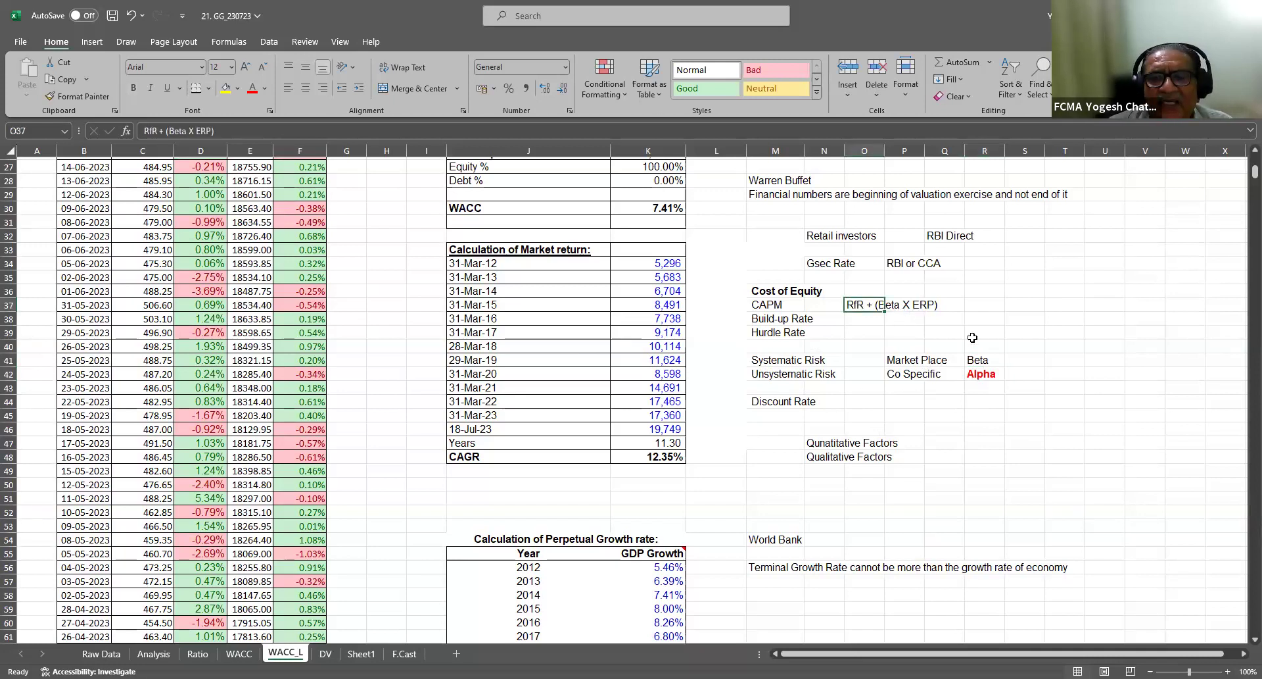
click(942, 401)
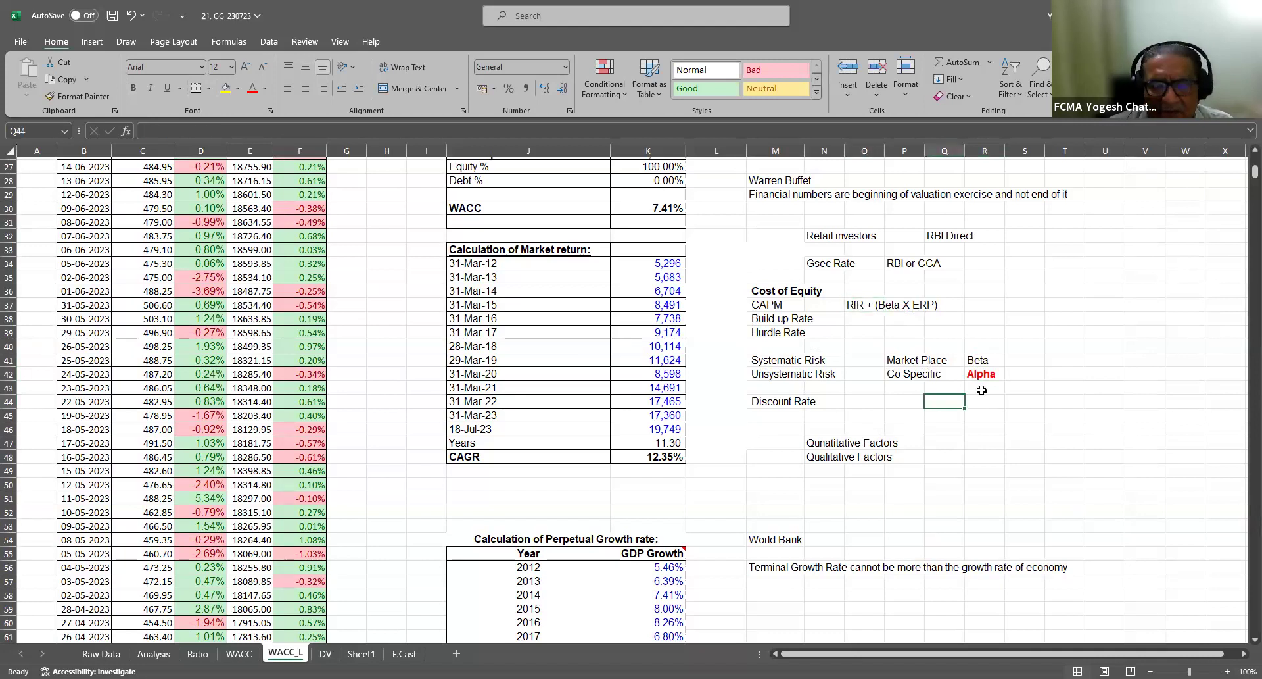
text(ERP -)
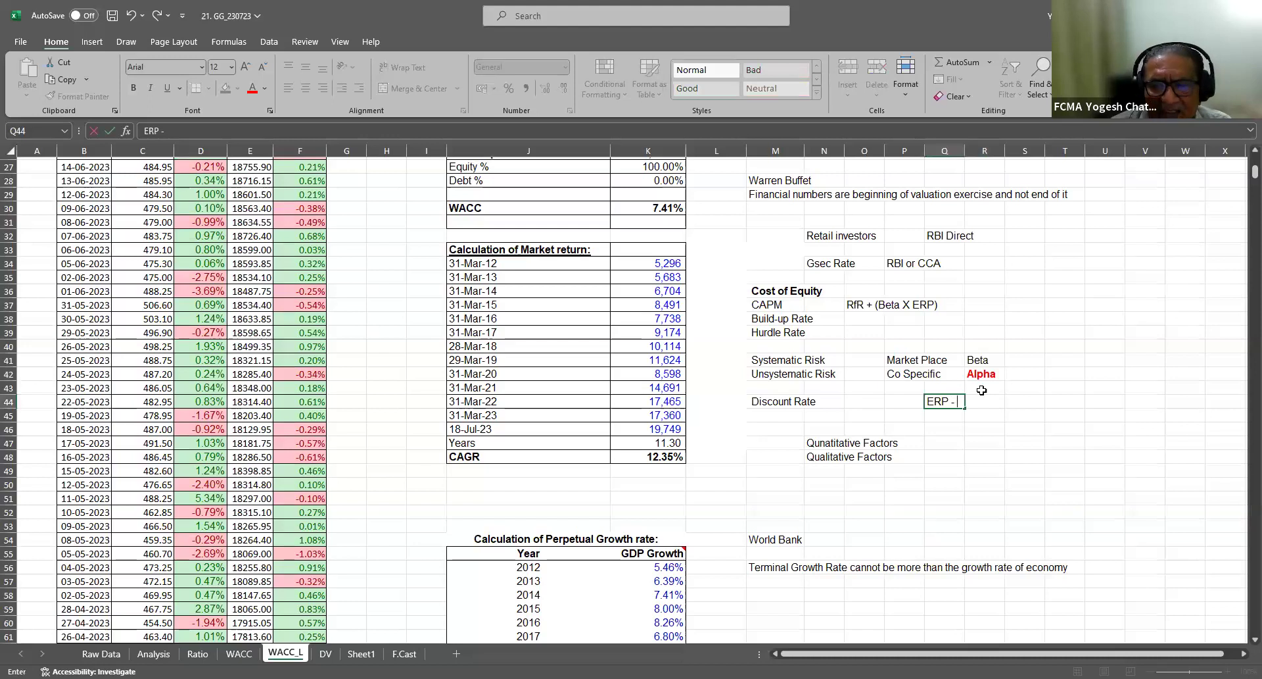
key(BackSpace)
text(= MR )
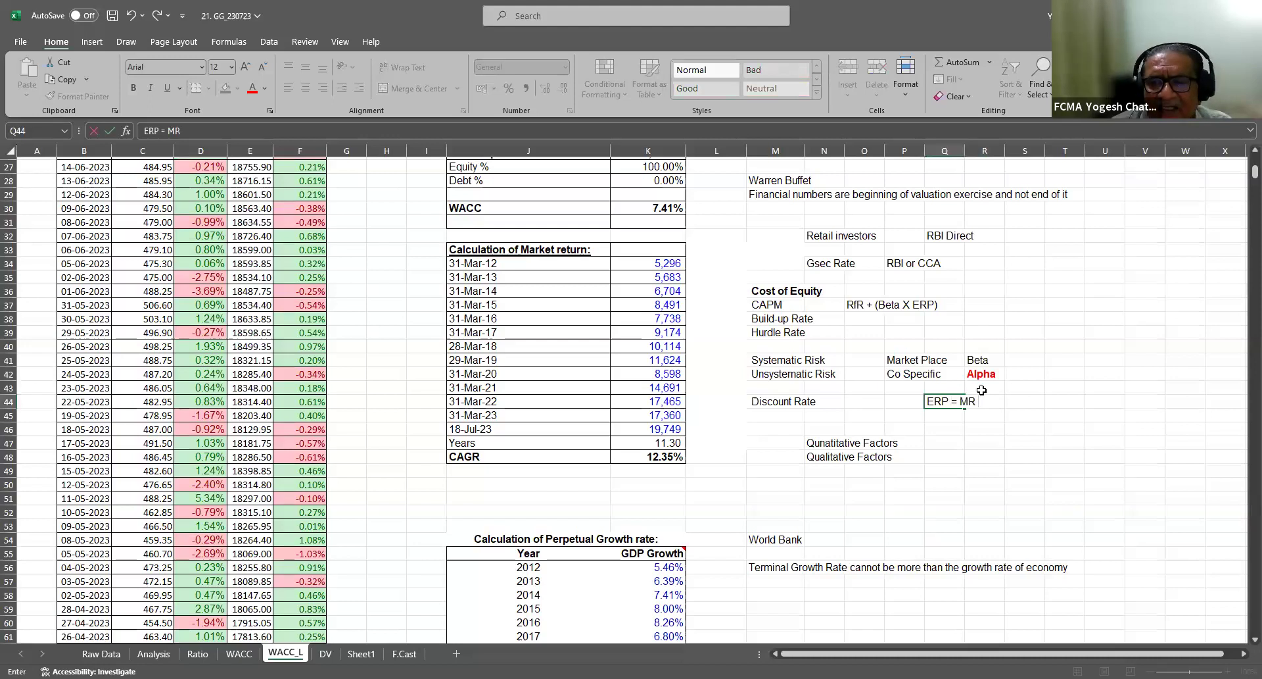
text(- Rf)
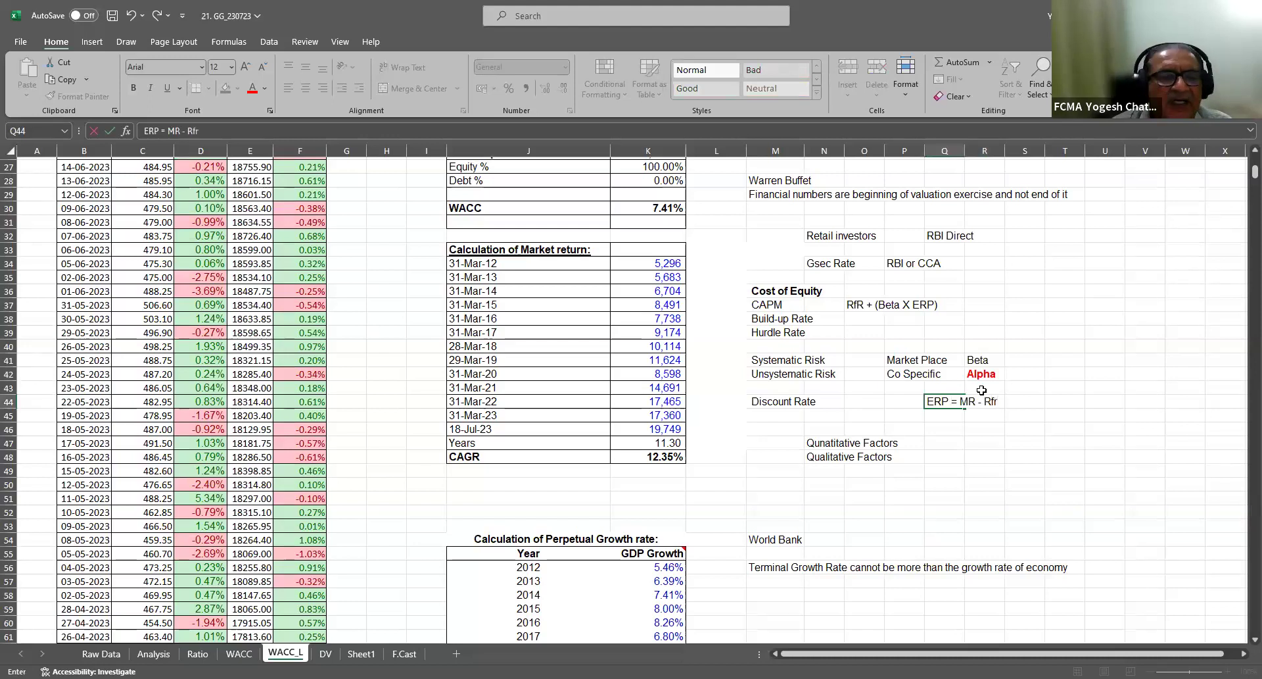
text(r)
key(Return)
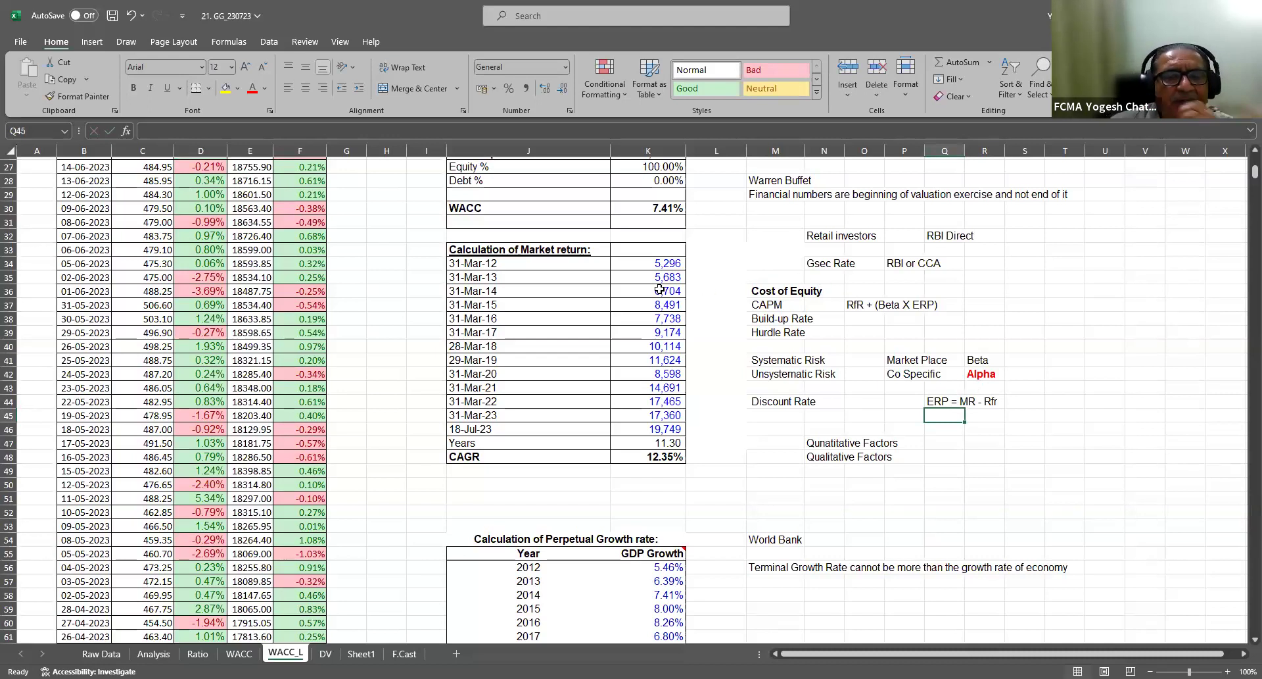
click(965, 399)
Label the index values in the market return table by entering "Niftry50" in L33
drag(667, 263, 665, 431)
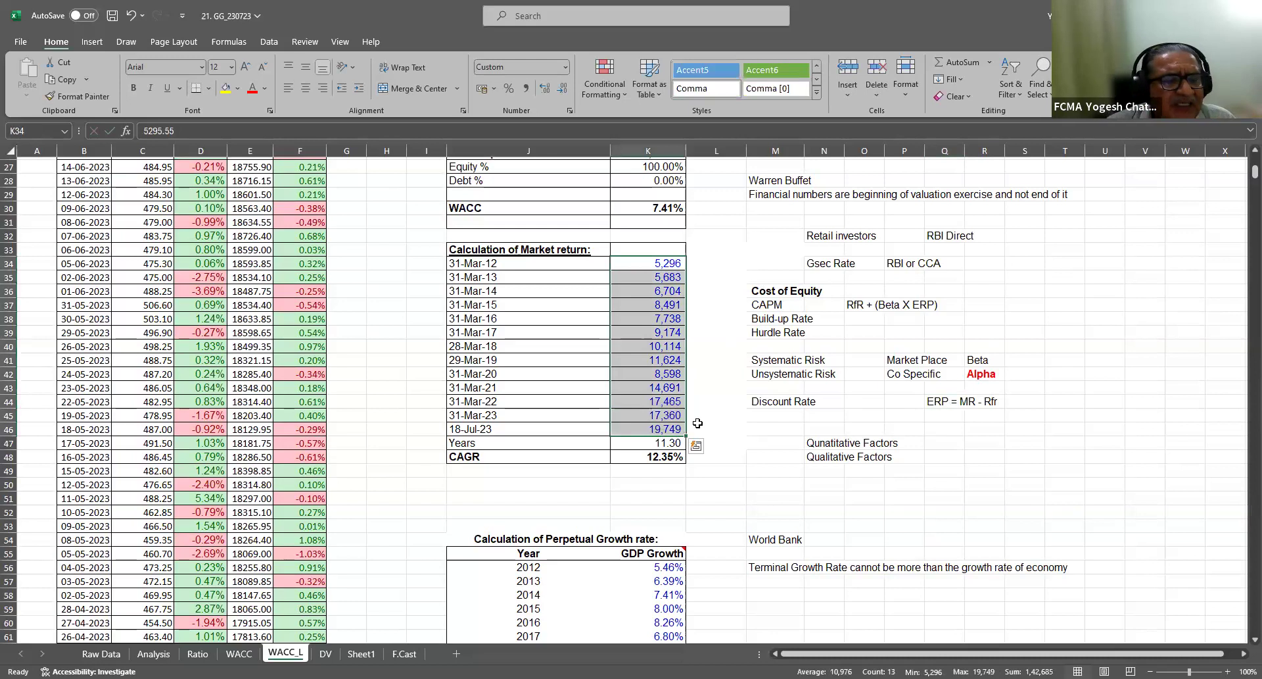
click(724, 246)
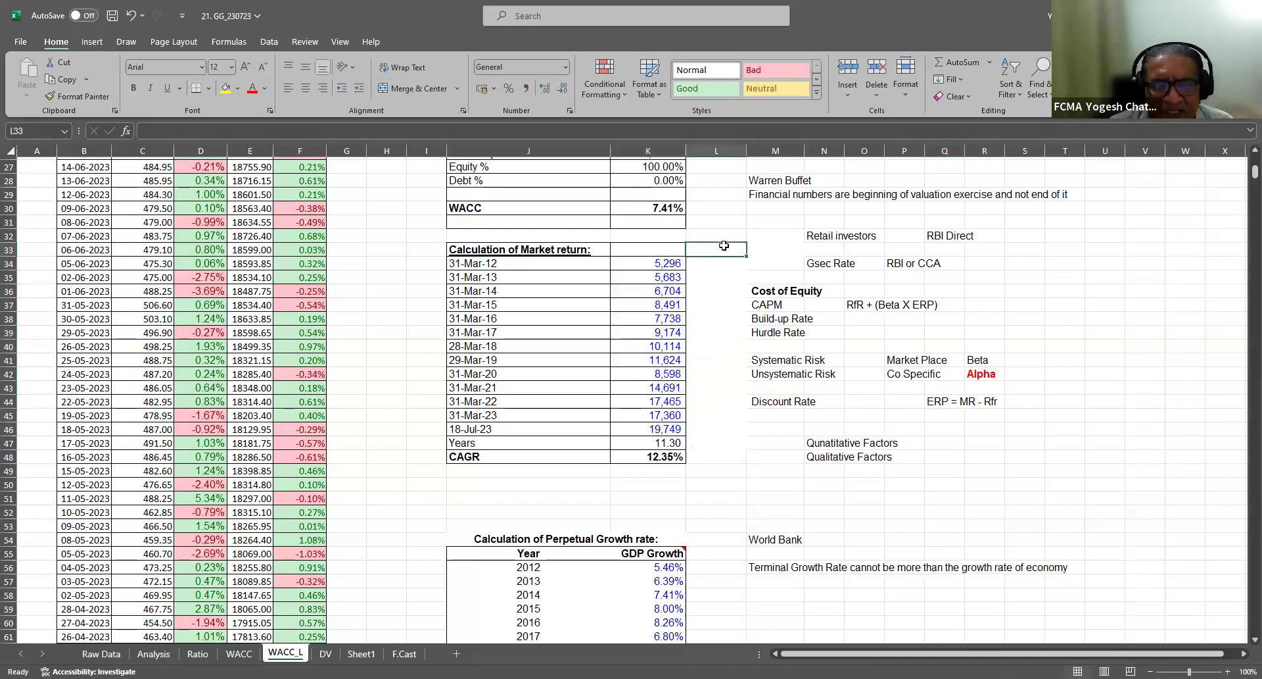
text(Niftry)
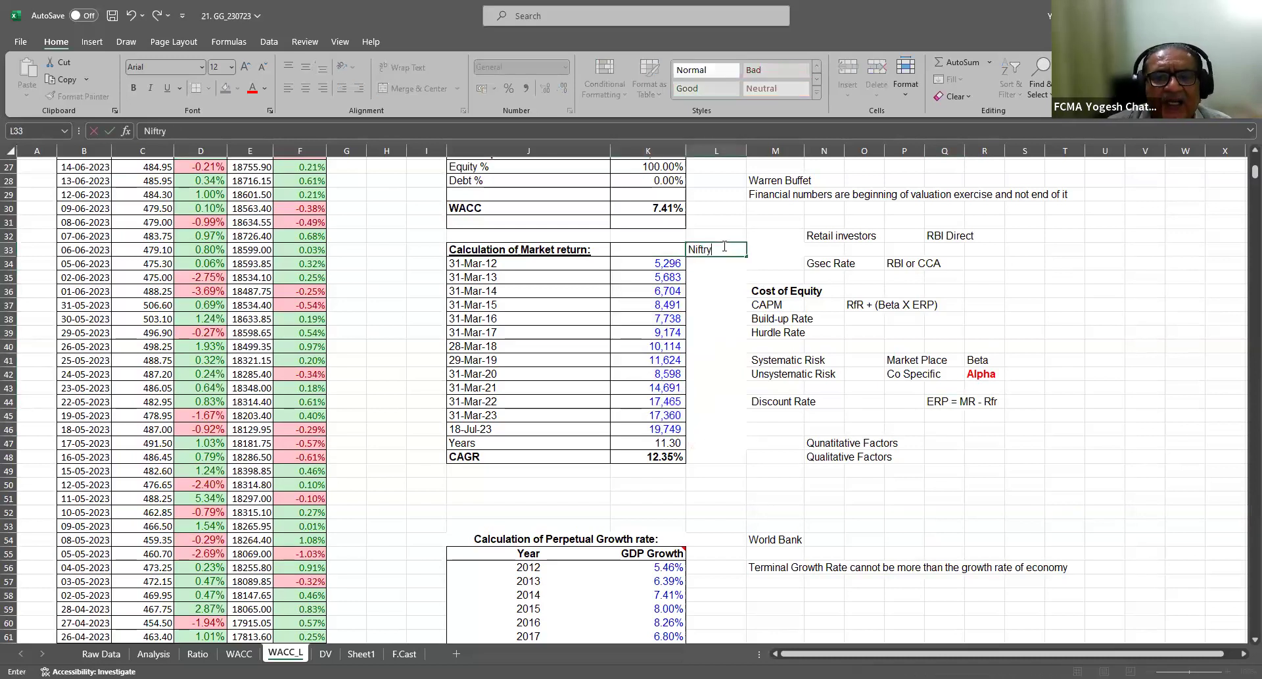
key(Return)
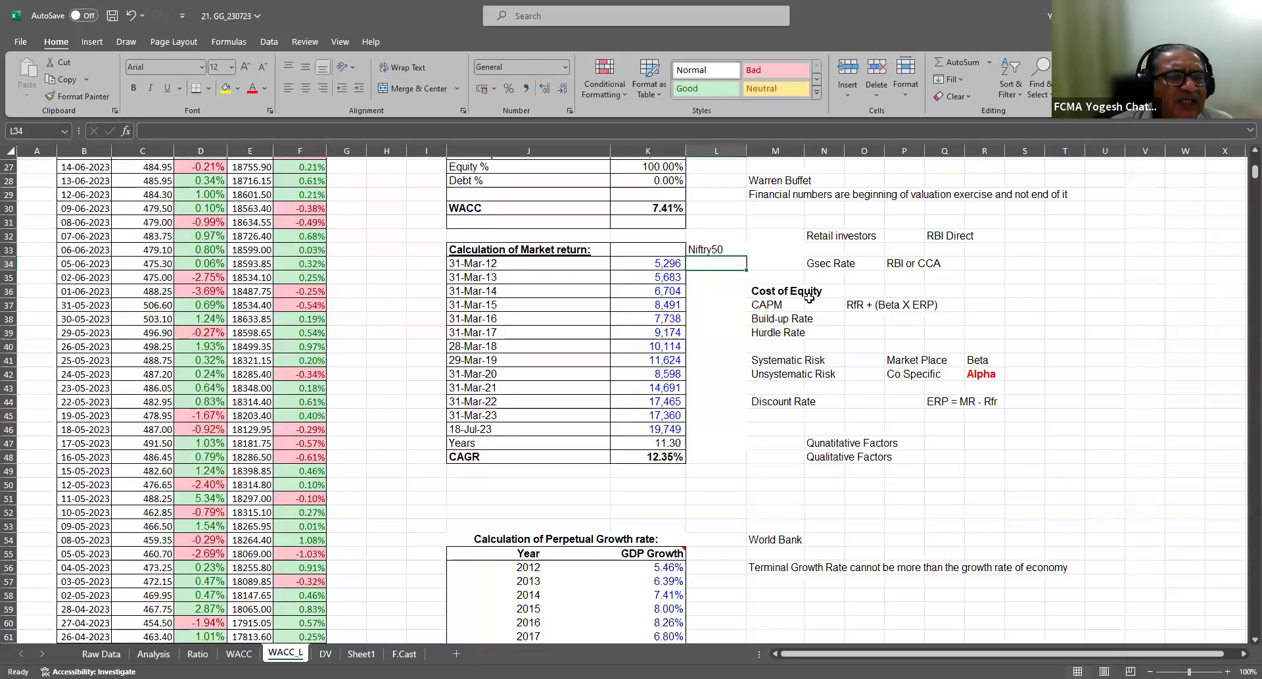
Examine the index values from 31-Mar-12 to 18-Jul-23 and the CAGR formula in the Calculation of Market return table
click(716, 250)
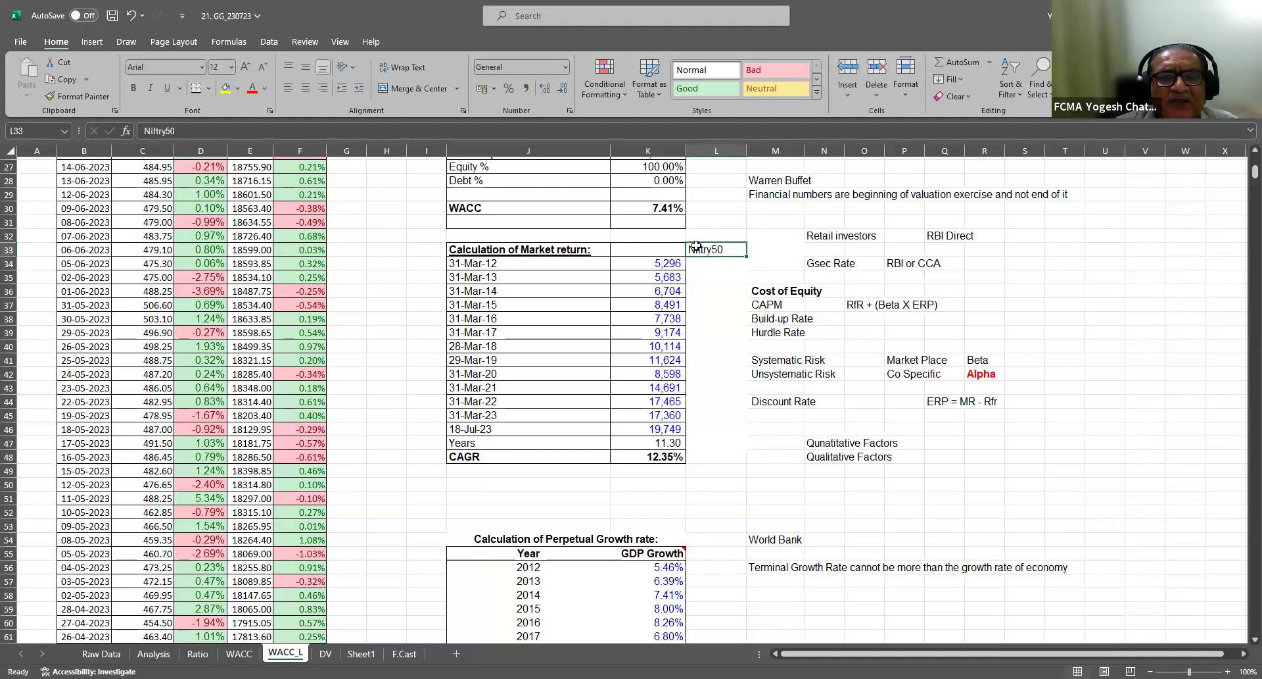
drag(664, 262, 667, 429)
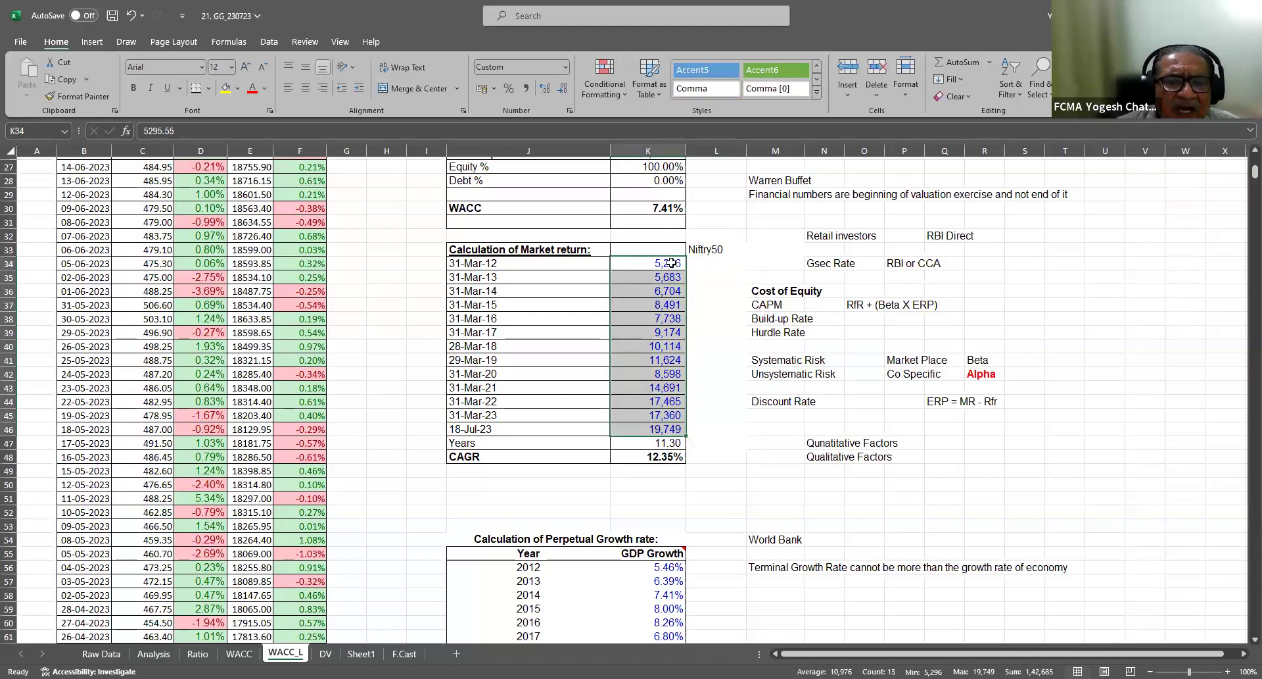
click(488, 267)
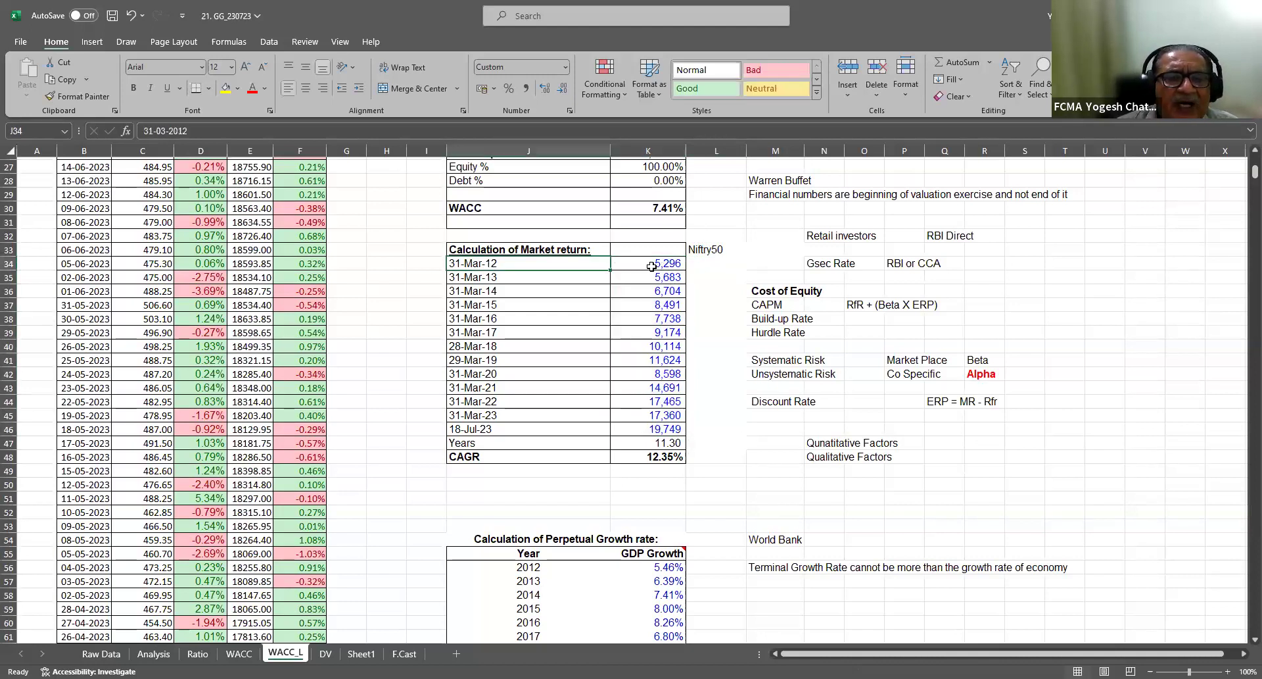
click(649, 266)
click(486, 434)
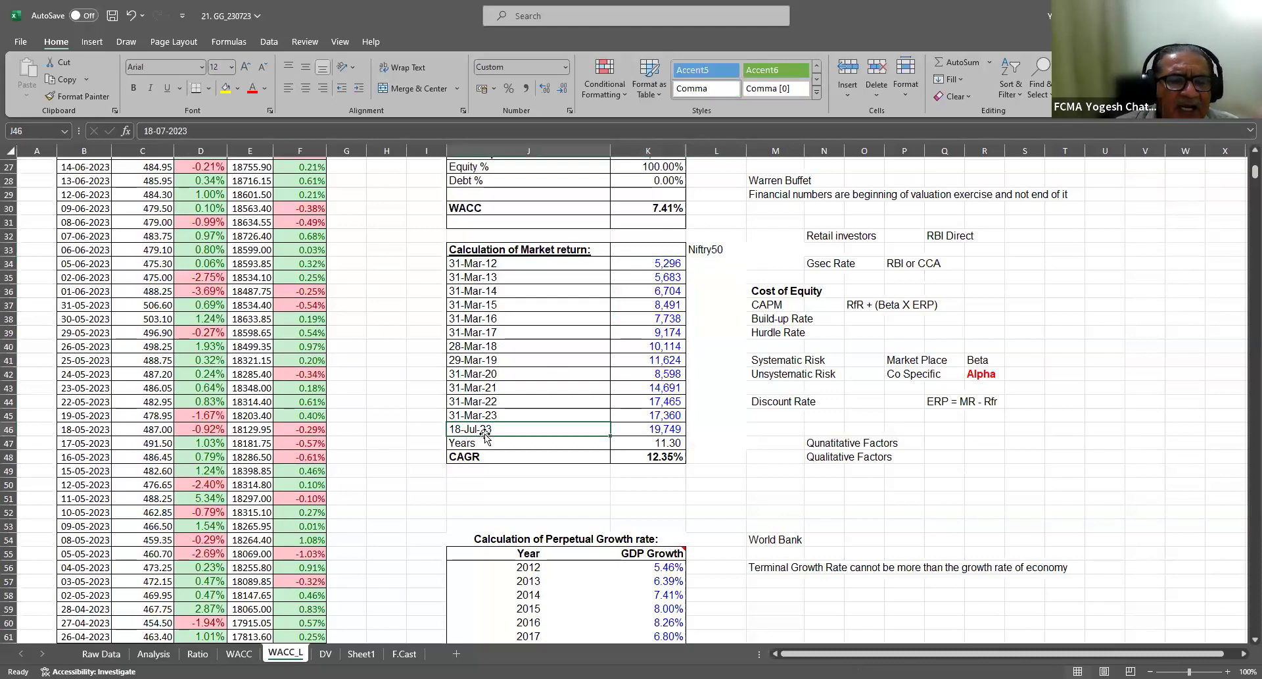
key(Right)
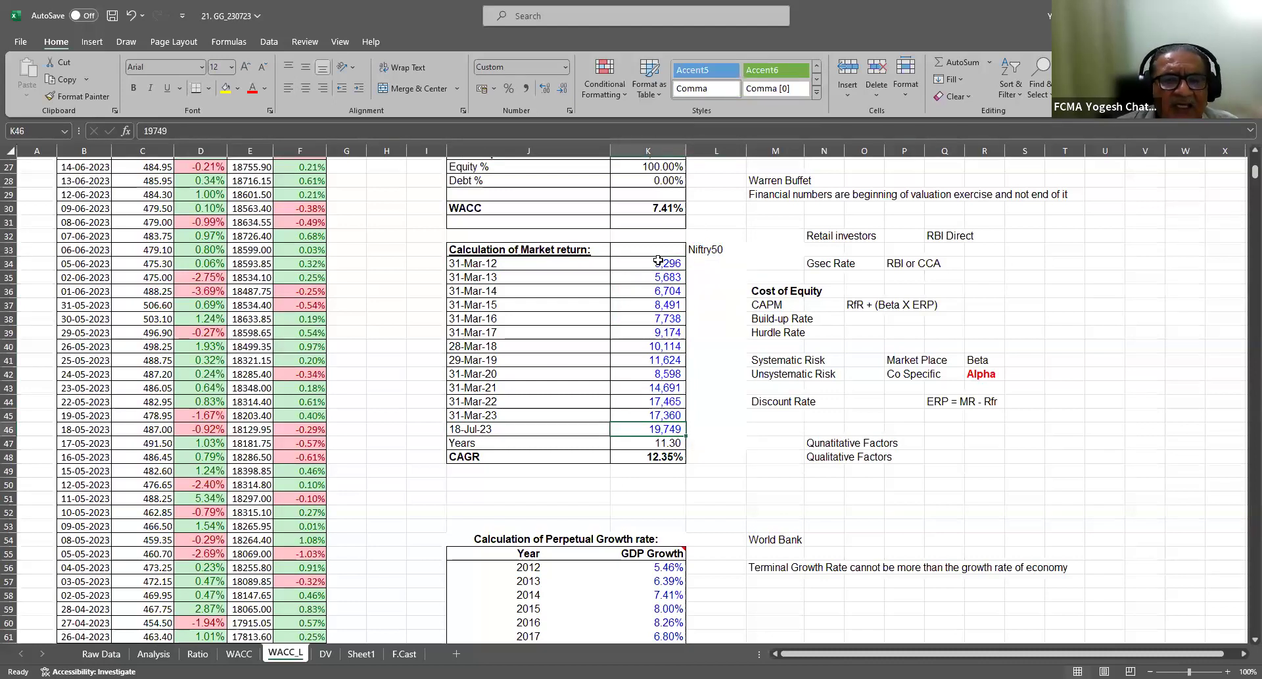
drag(651, 265, 653, 411)
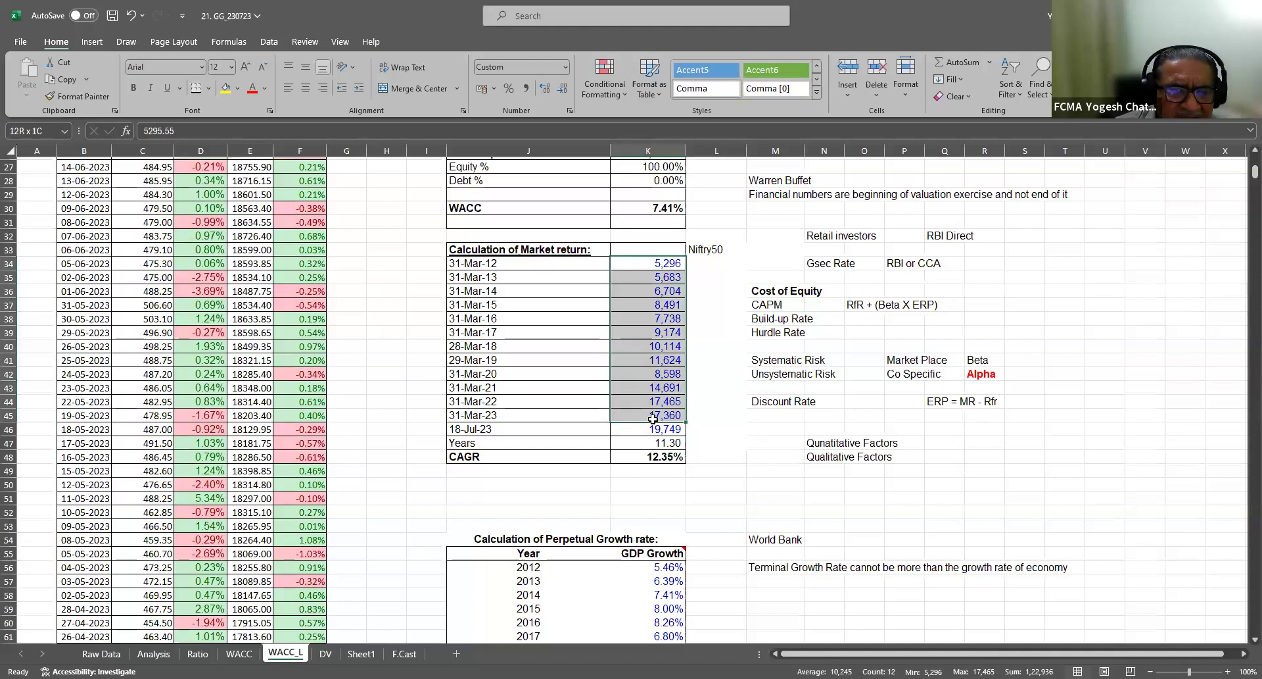
click(690, 253)
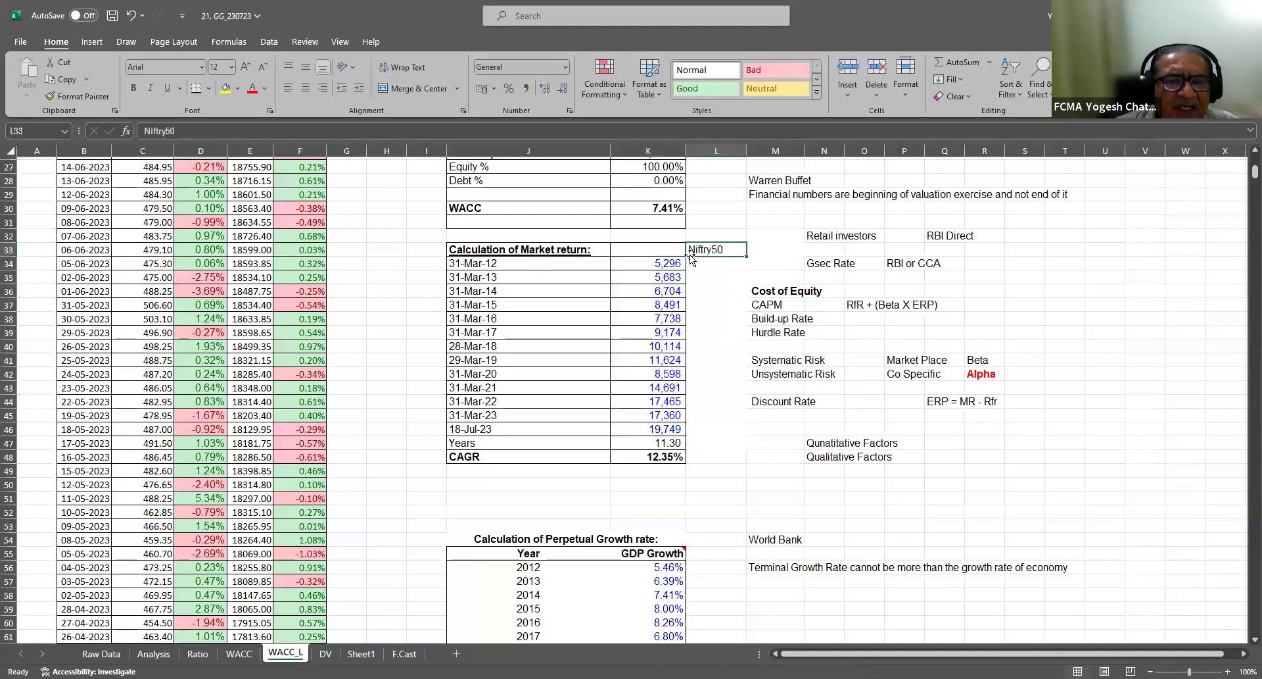
click(651, 261)
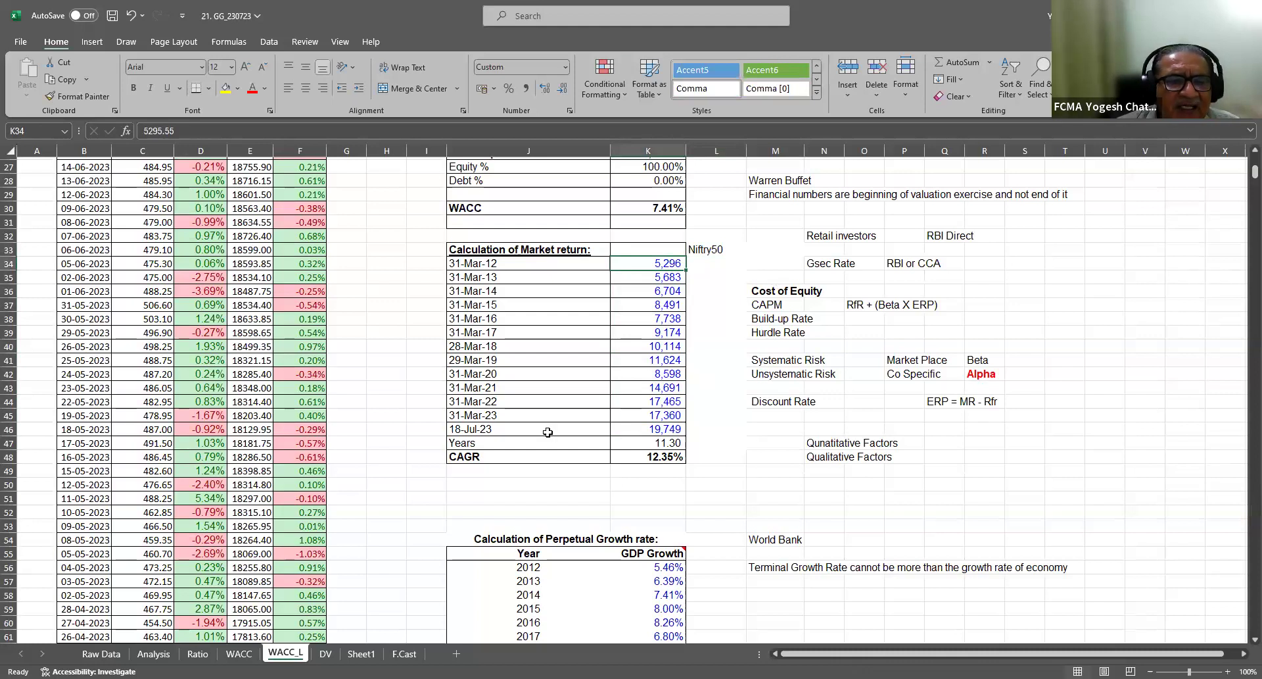
click(681, 432)
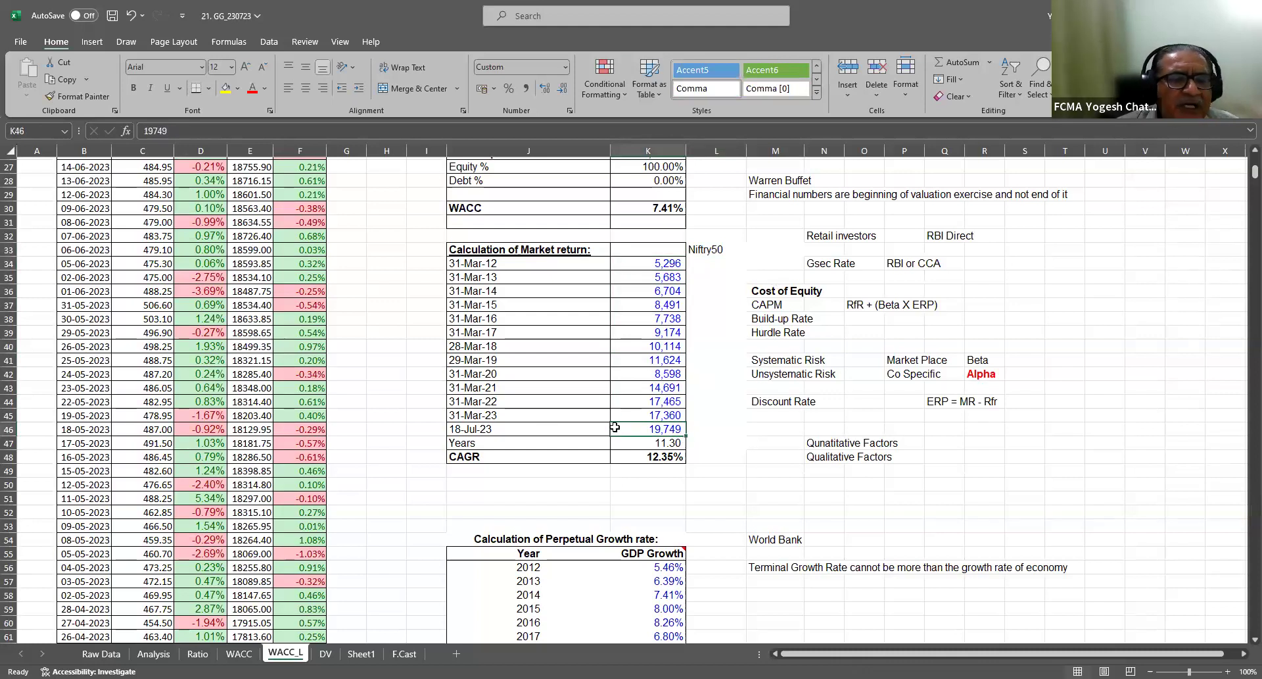
click(494, 429)
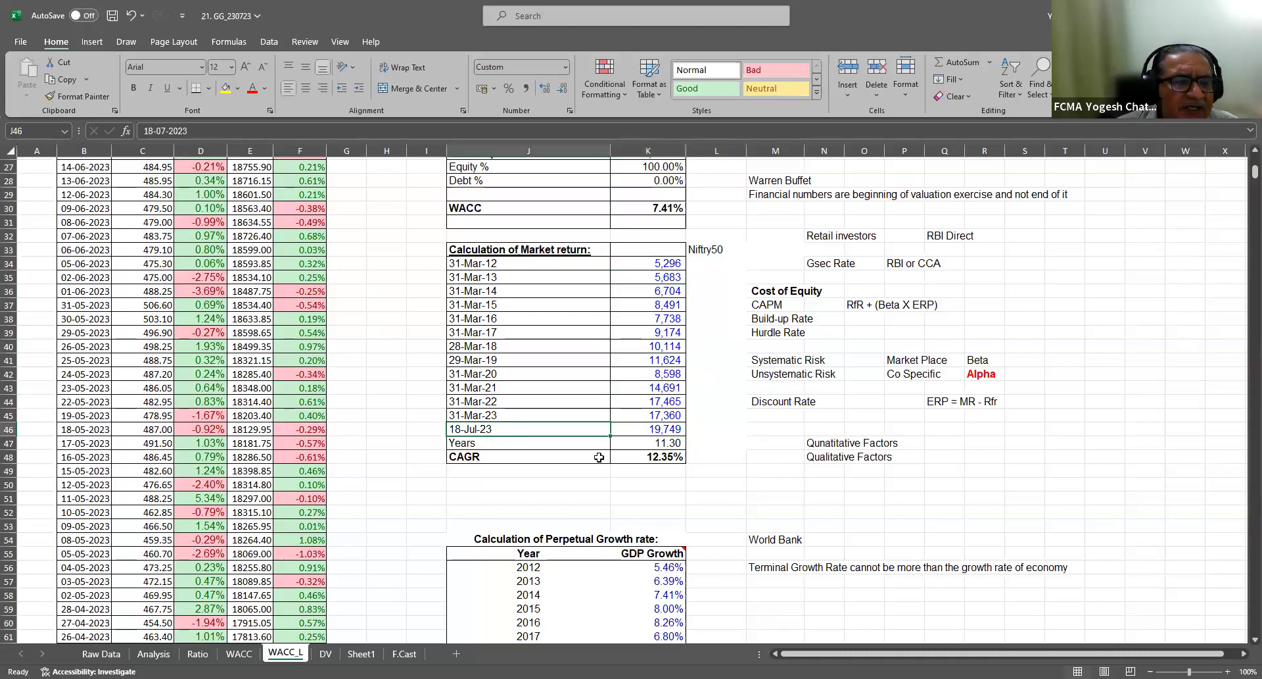
click(671, 428)
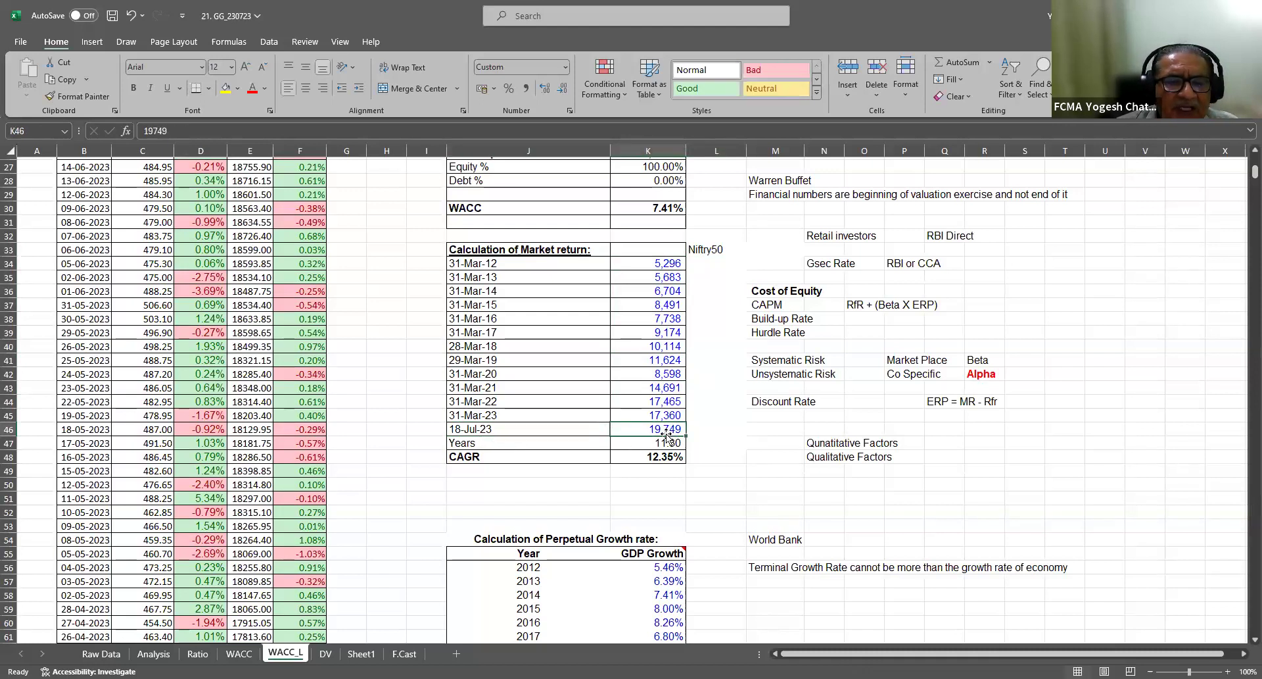
click(653, 456)
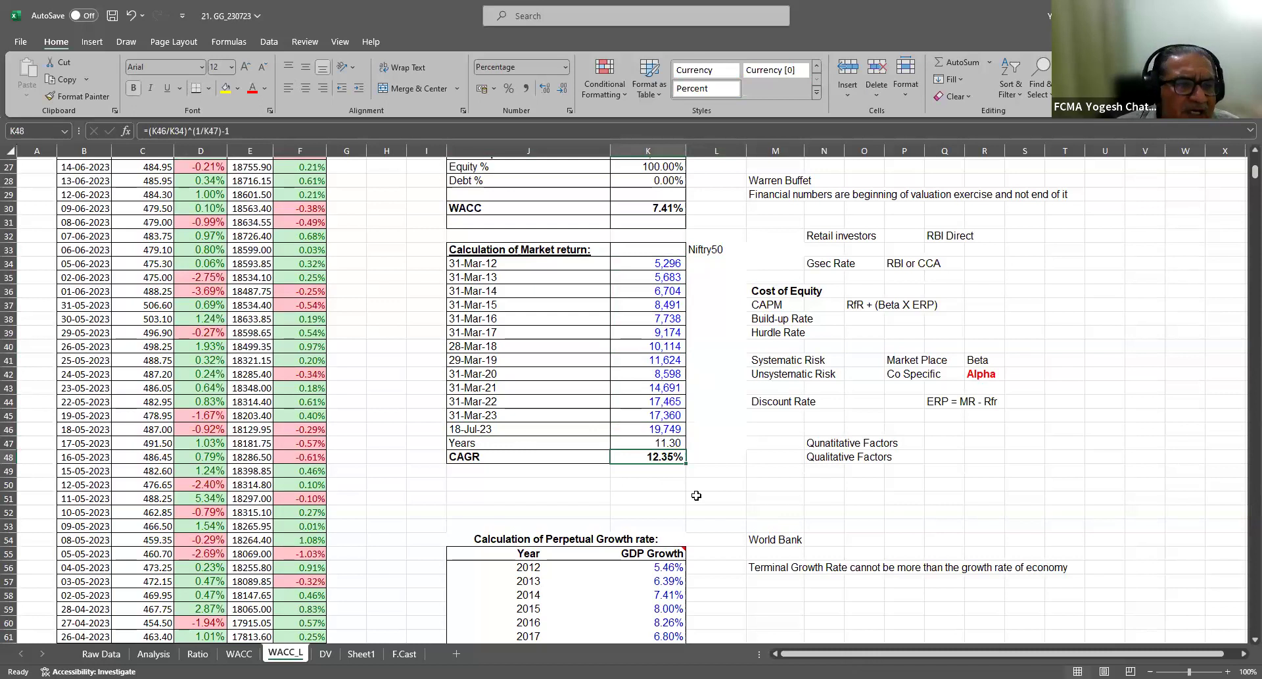
click(483, 251)
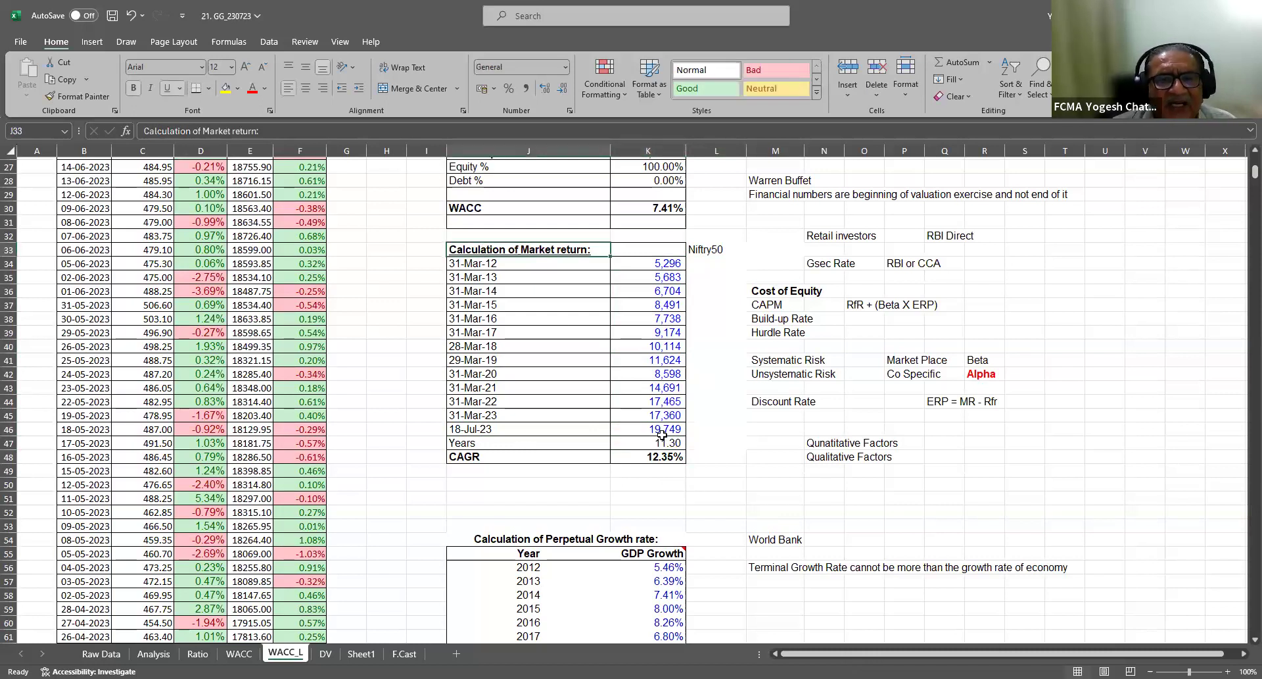
scroll(663, 434, up, 3)
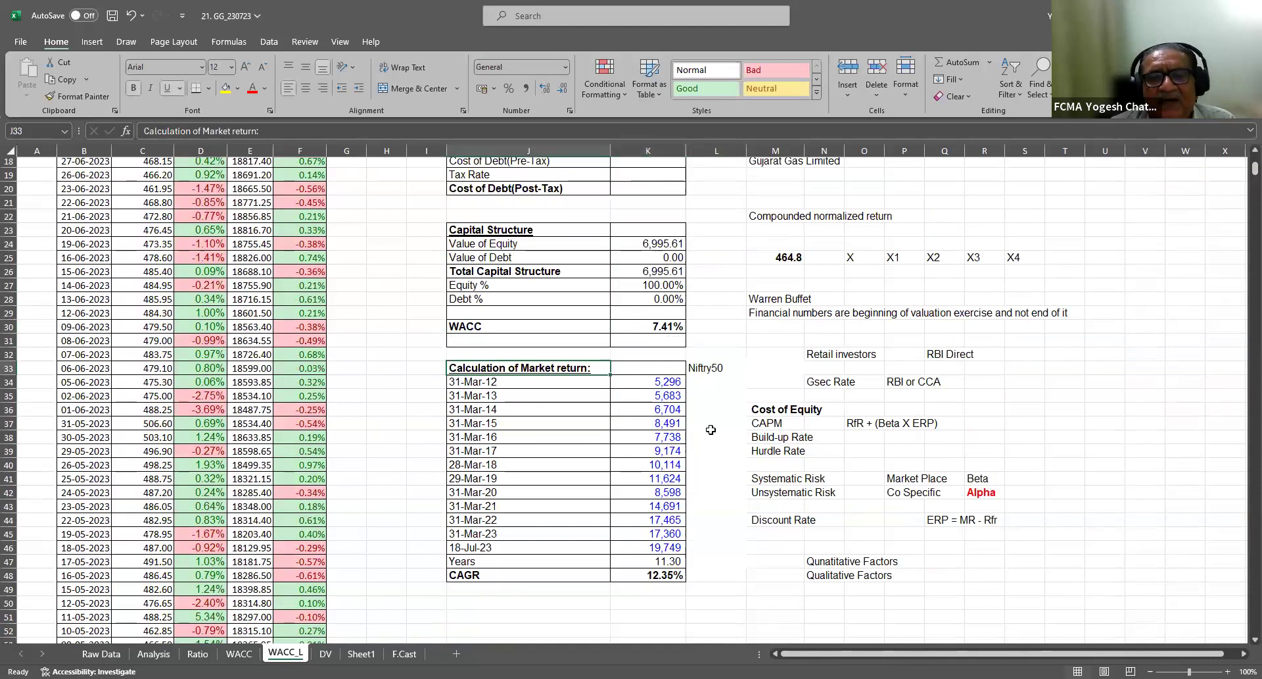
click(658, 576)
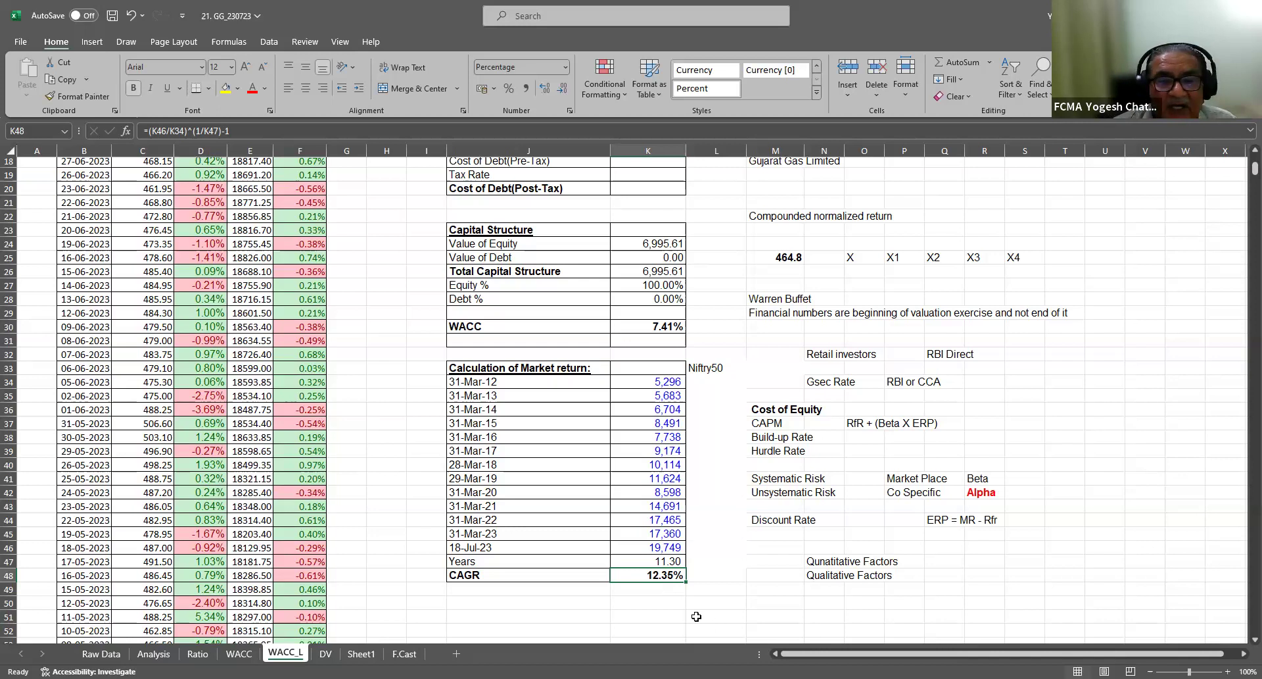
Enter 19% in K49, directly below the market return CAGR, and make it bold
click(653, 590)
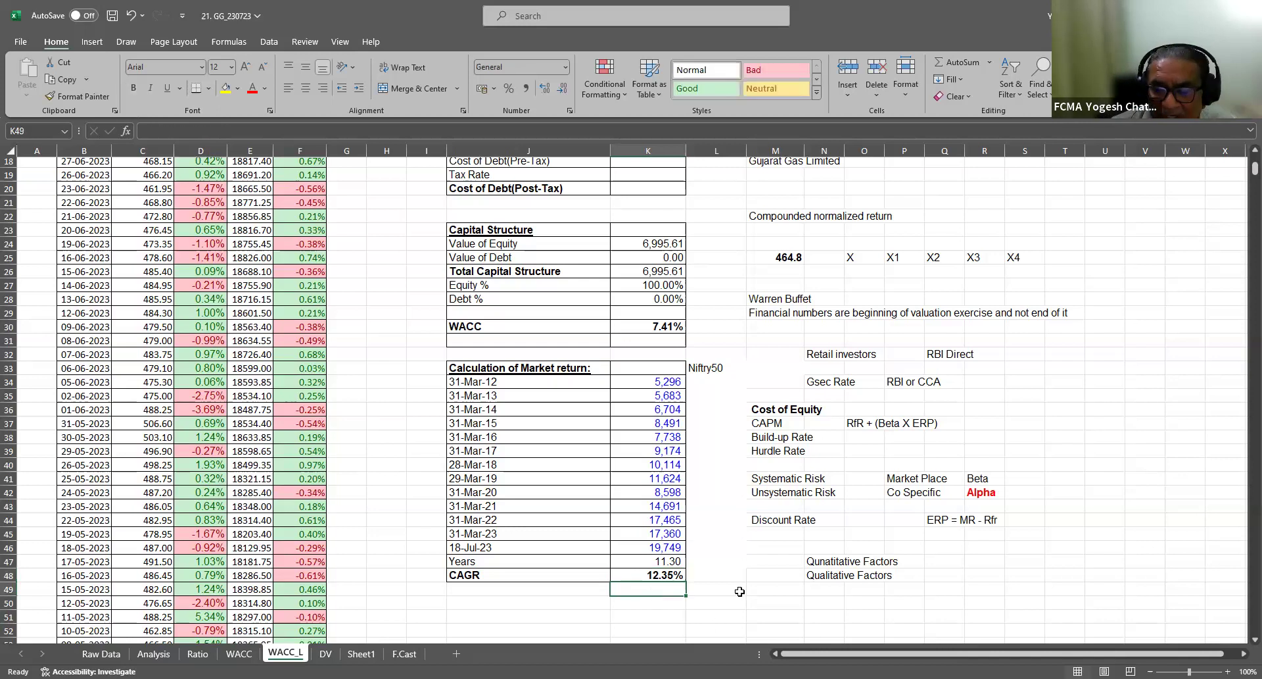
text(19%)
key(Return)
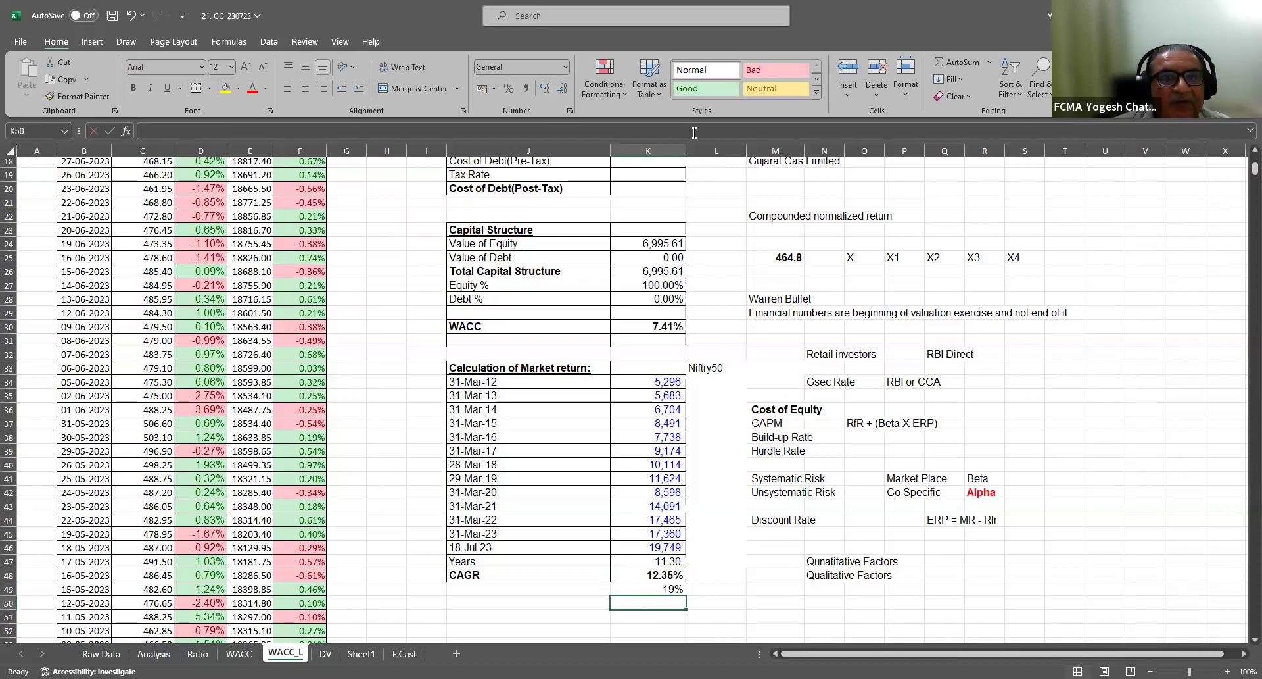
click(690, 83)
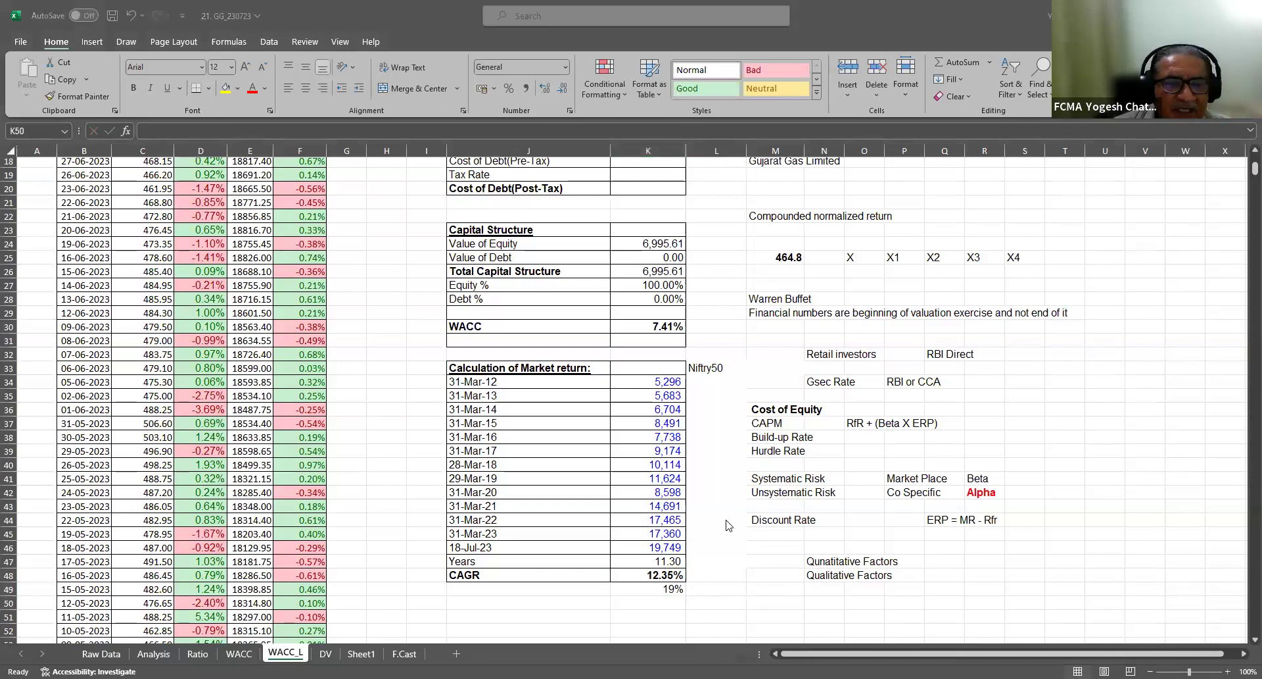
click(656, 589)
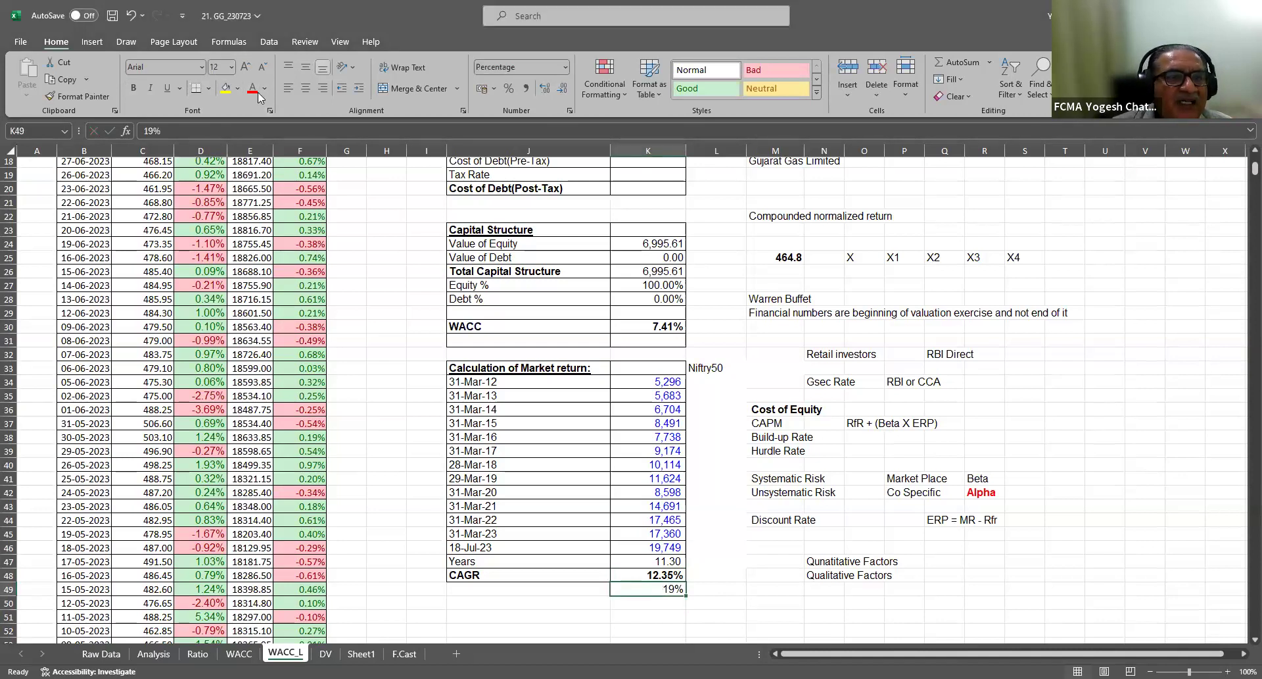
click(133, 88)
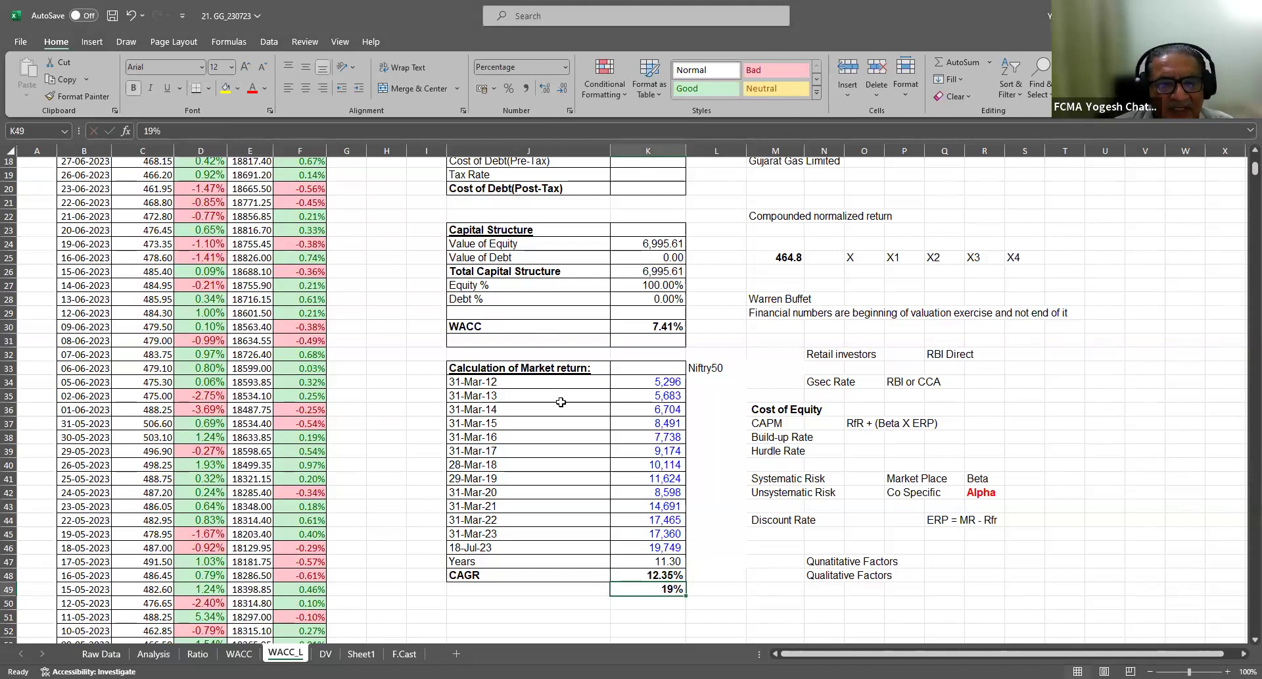
drag(632, 383, 644, 549)
click(645, 576)
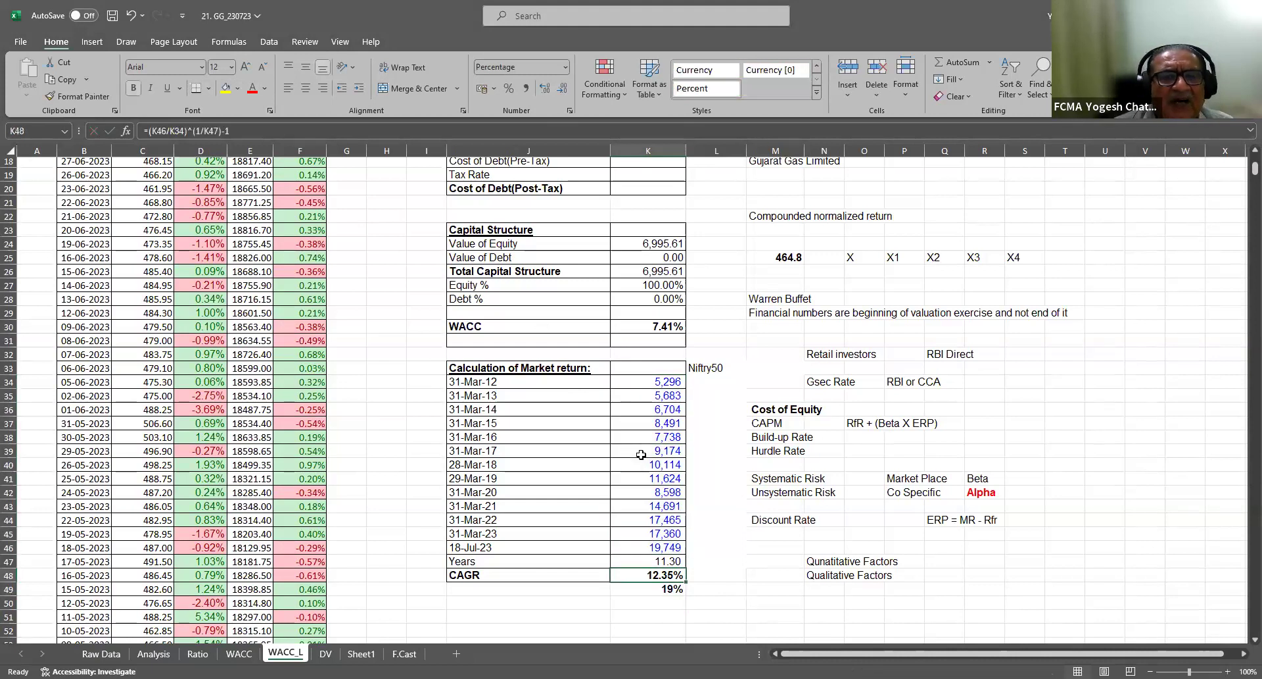
Inspect the SLOPE formula behind the Beta value in K7
scroll(641, 455, up, 5)
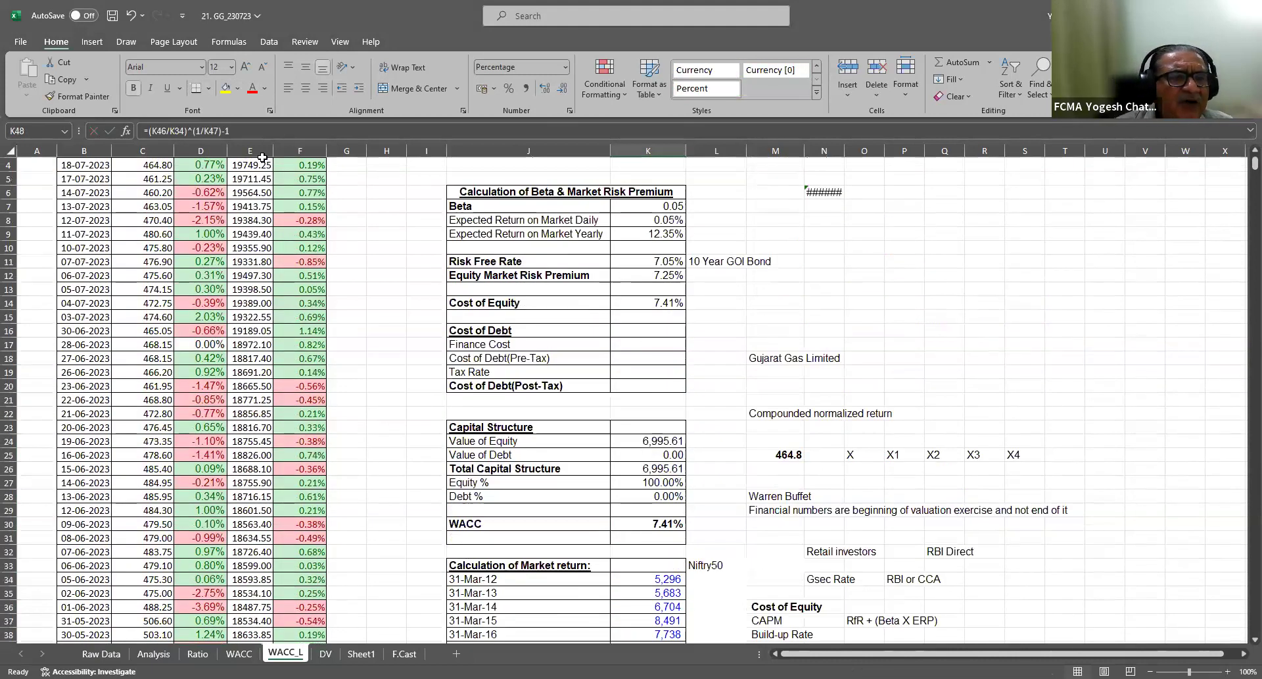
scroll(677, 251, up, 1)
click(664, 247)
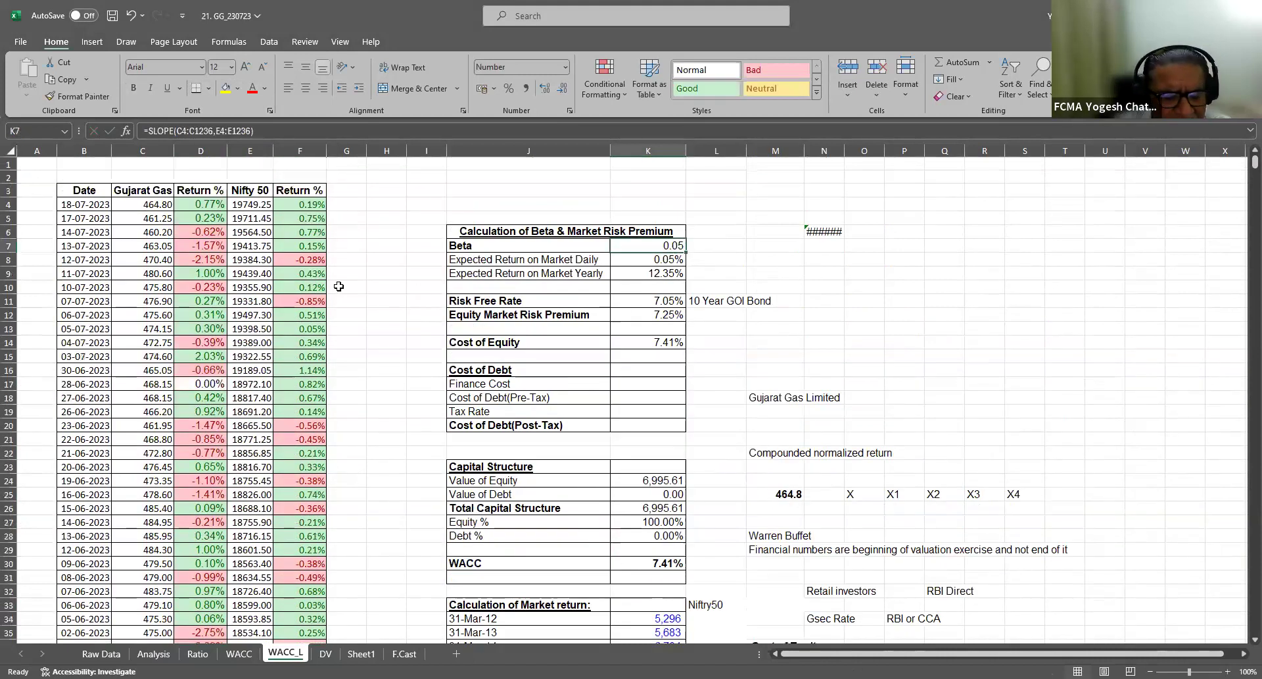
key(F2)
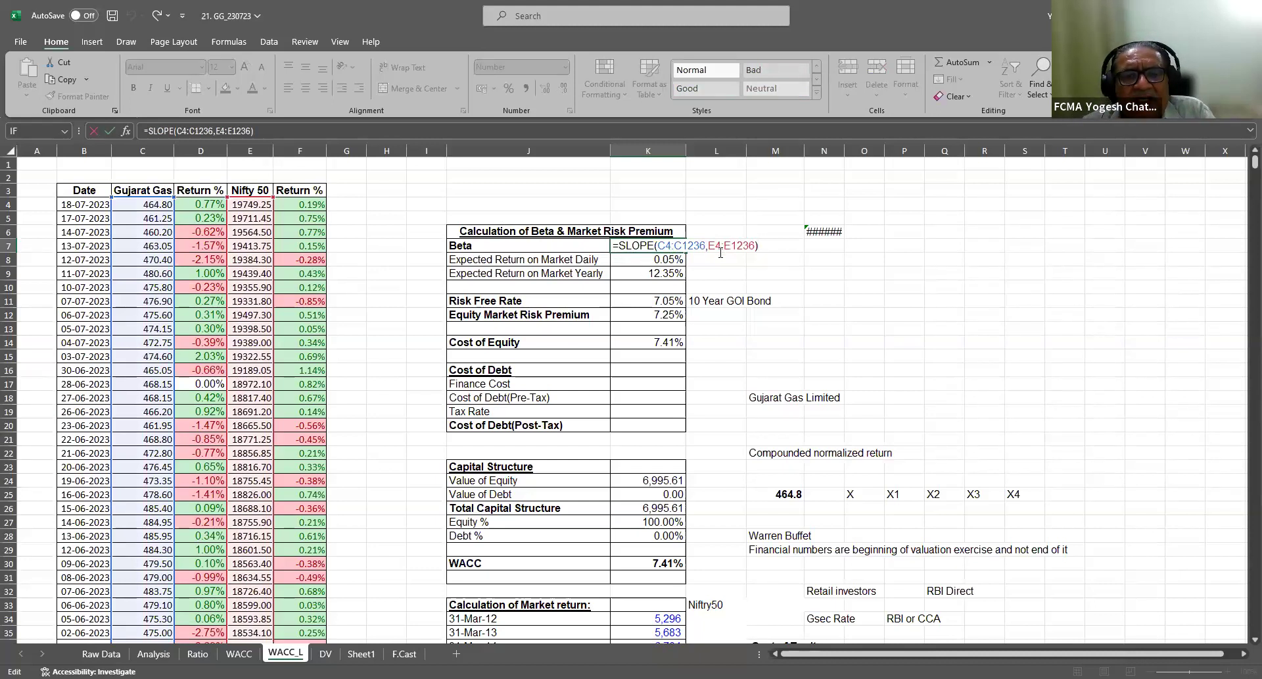
Try to start a SLOPE formula in N9, beside the Beta and market risk premium table
click(833, 271)
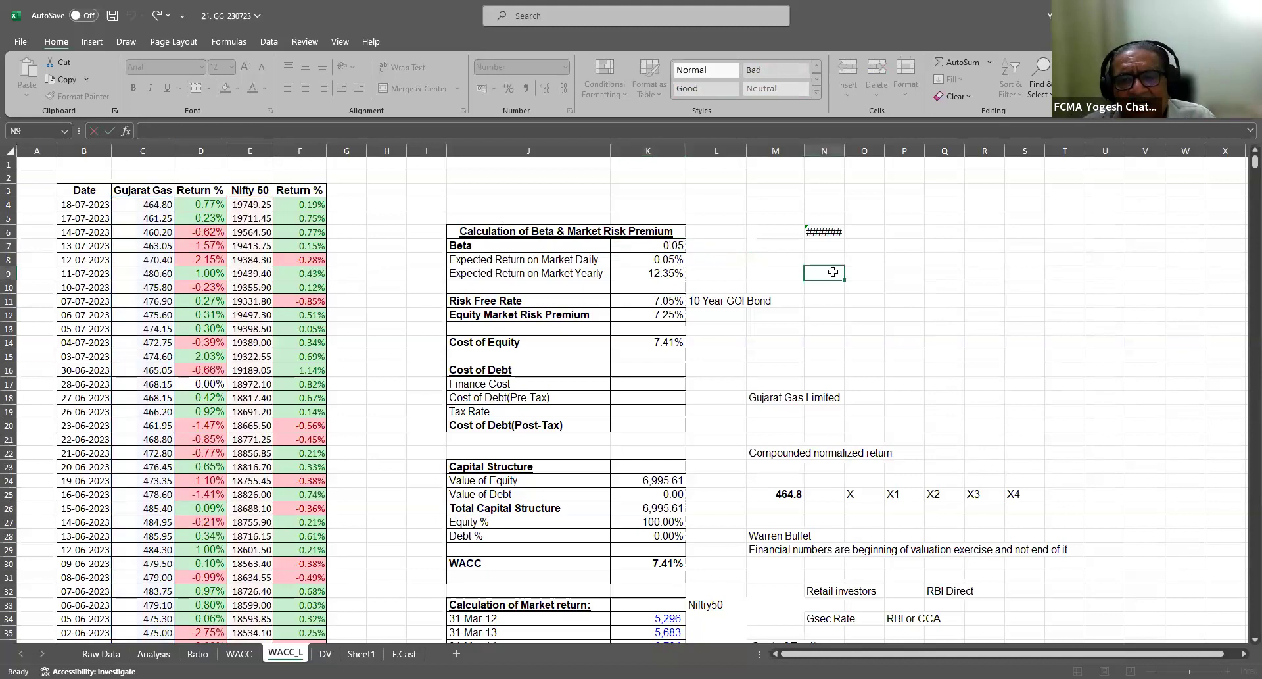
text(=)
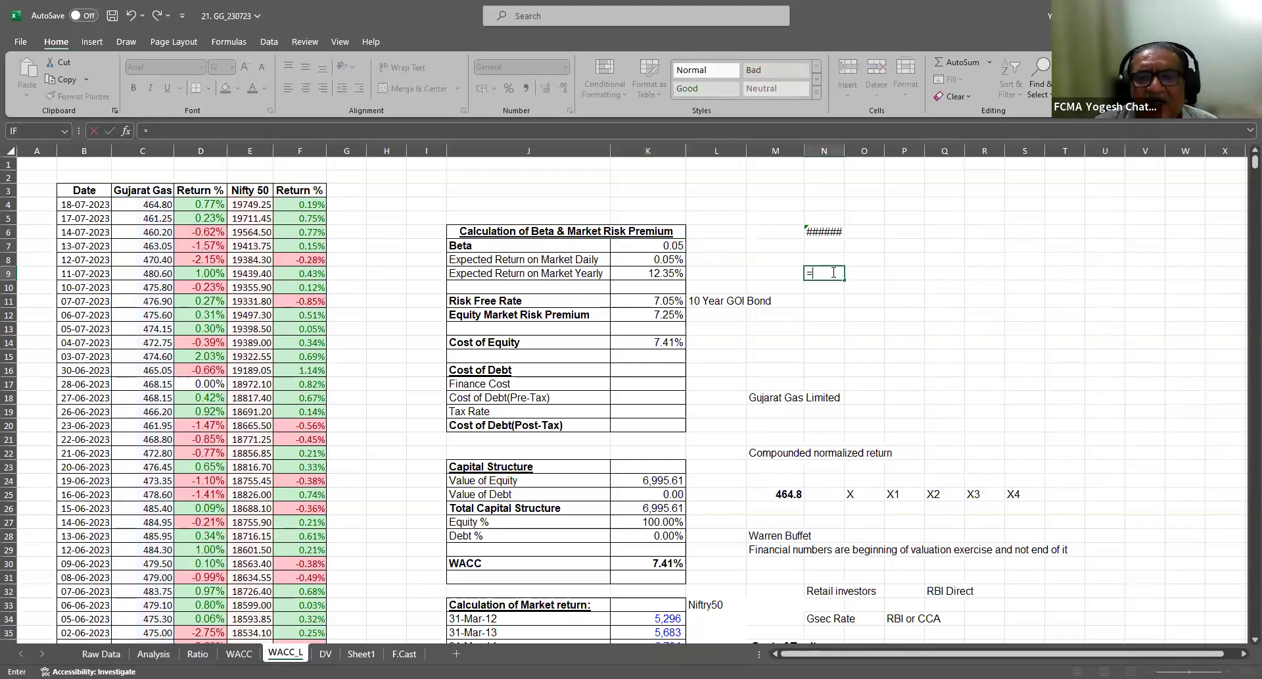
text(slop)
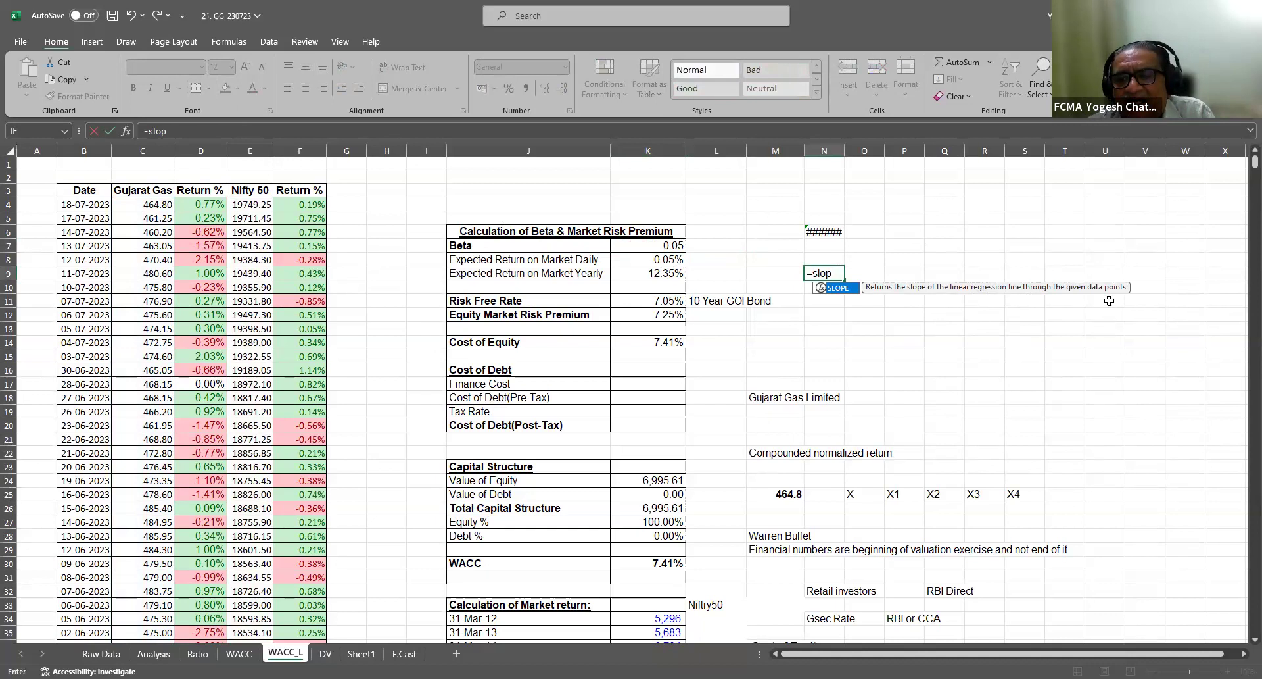
Examine the Gujarat Gas and Nifty 50 price ranges that the Beta formula references in columns C and E
click(652, 249)
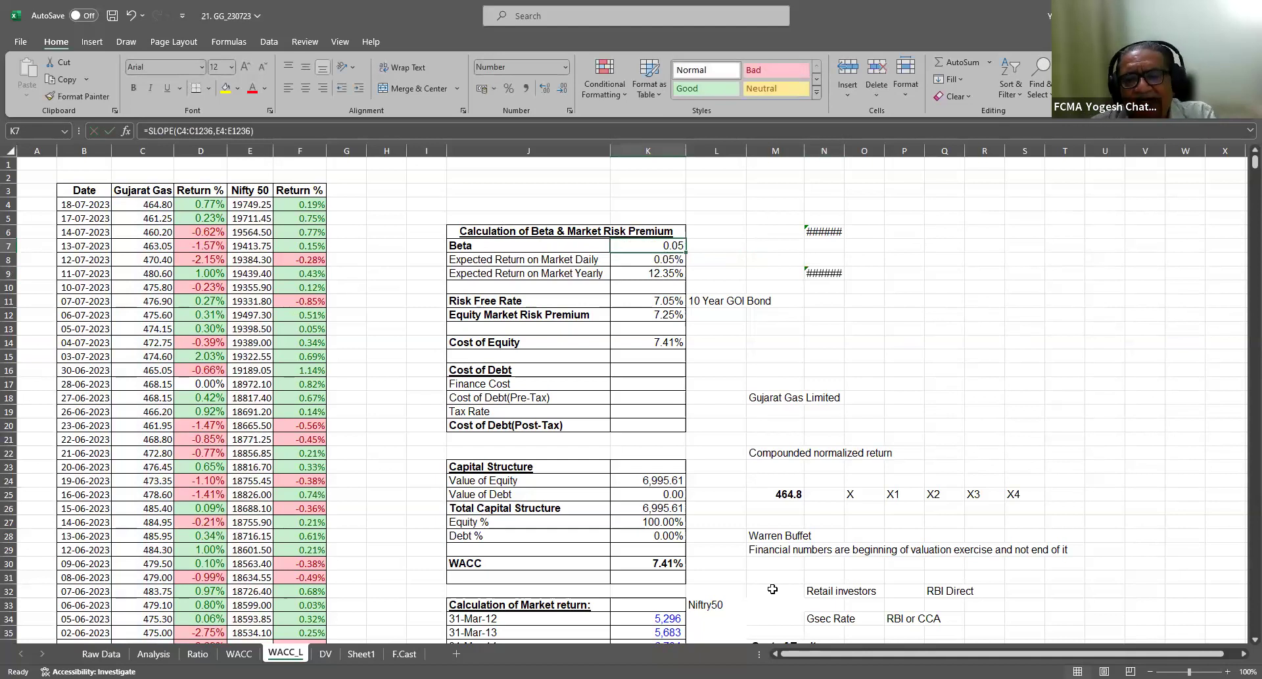
key(F2)
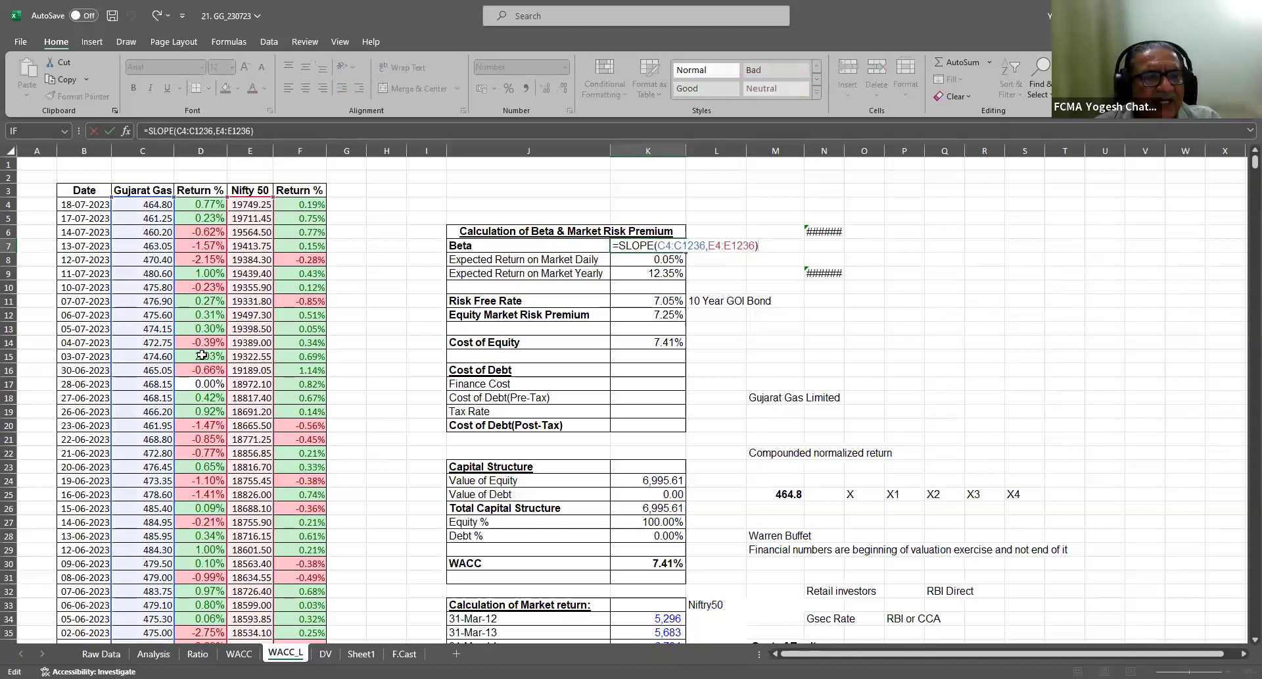
scroll(202, 353, down, 11)
scroll(202, 354, down, 14)
scroll(202, 355, up, 6)
scroll(202, 355, up, 20)
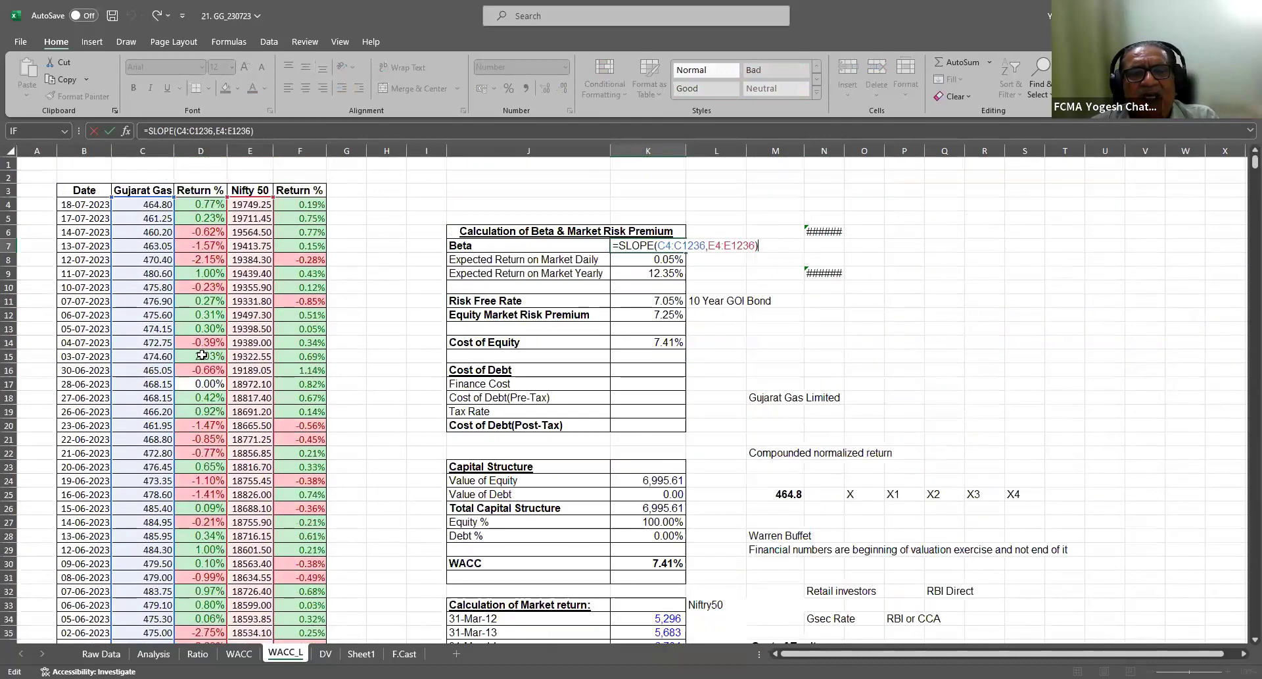
key(Escape)
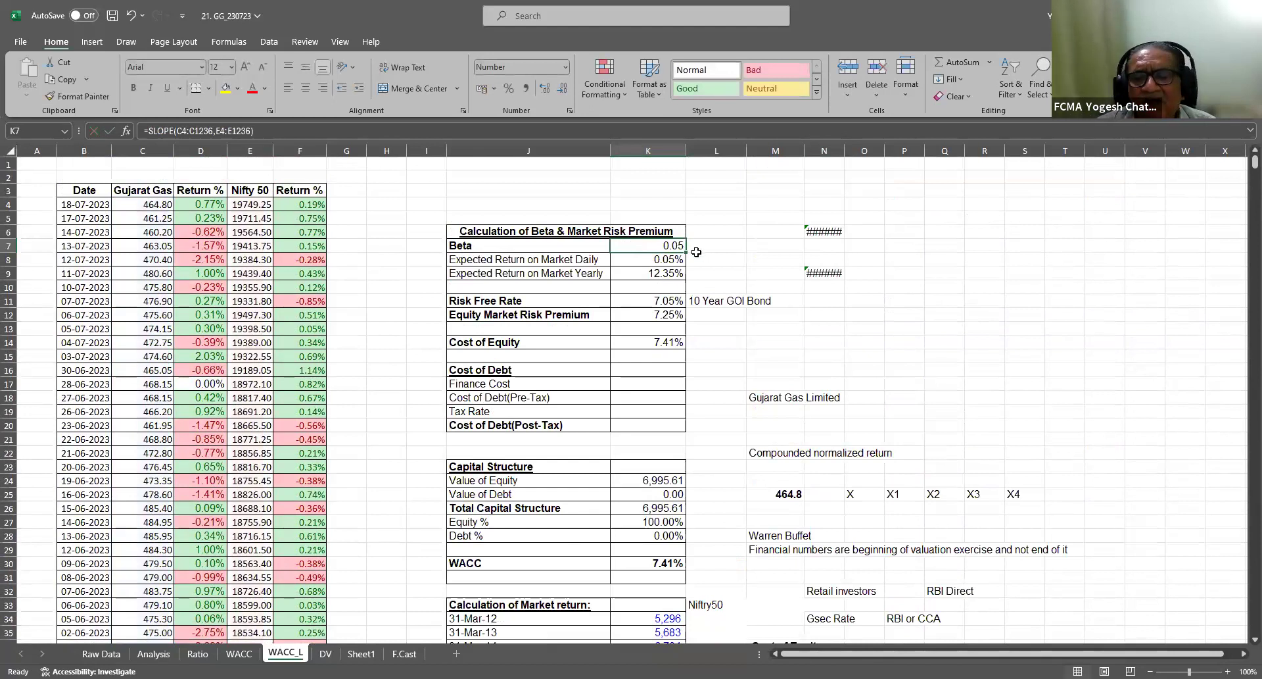
Clear the stray formula entries from N6 and N9, keeping the original width of column N
double_click(846, 143)
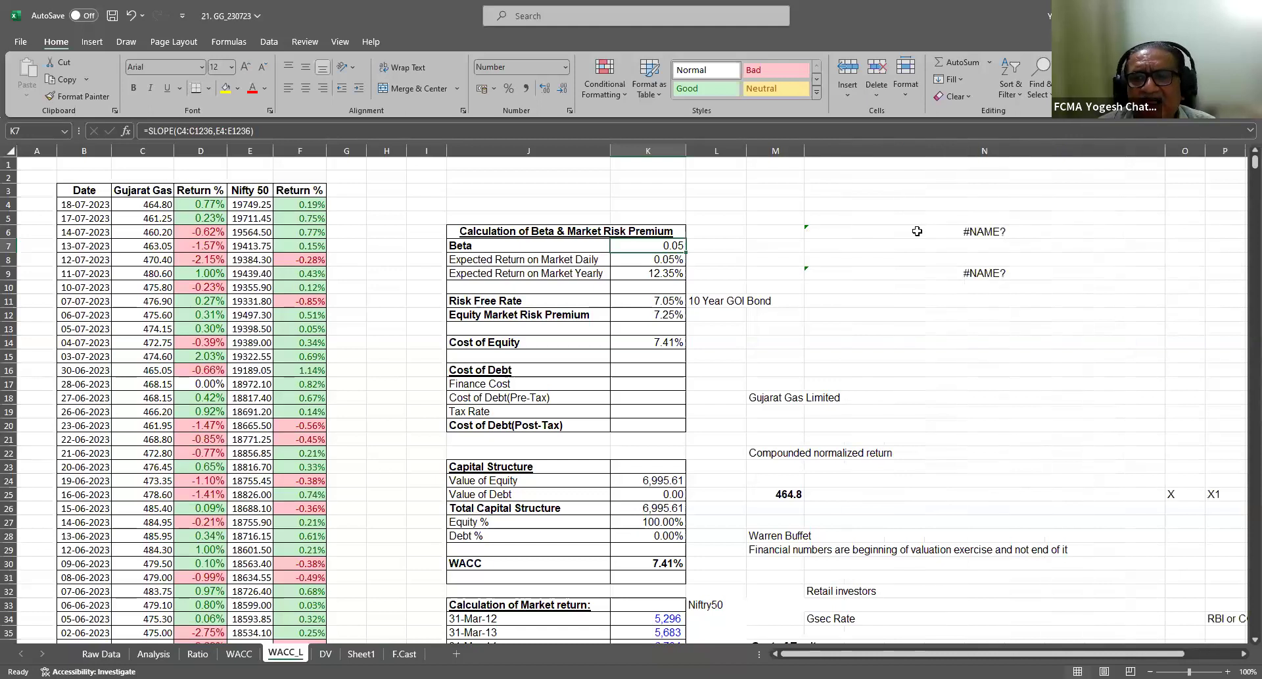
drag(917, 231, 918, 273)
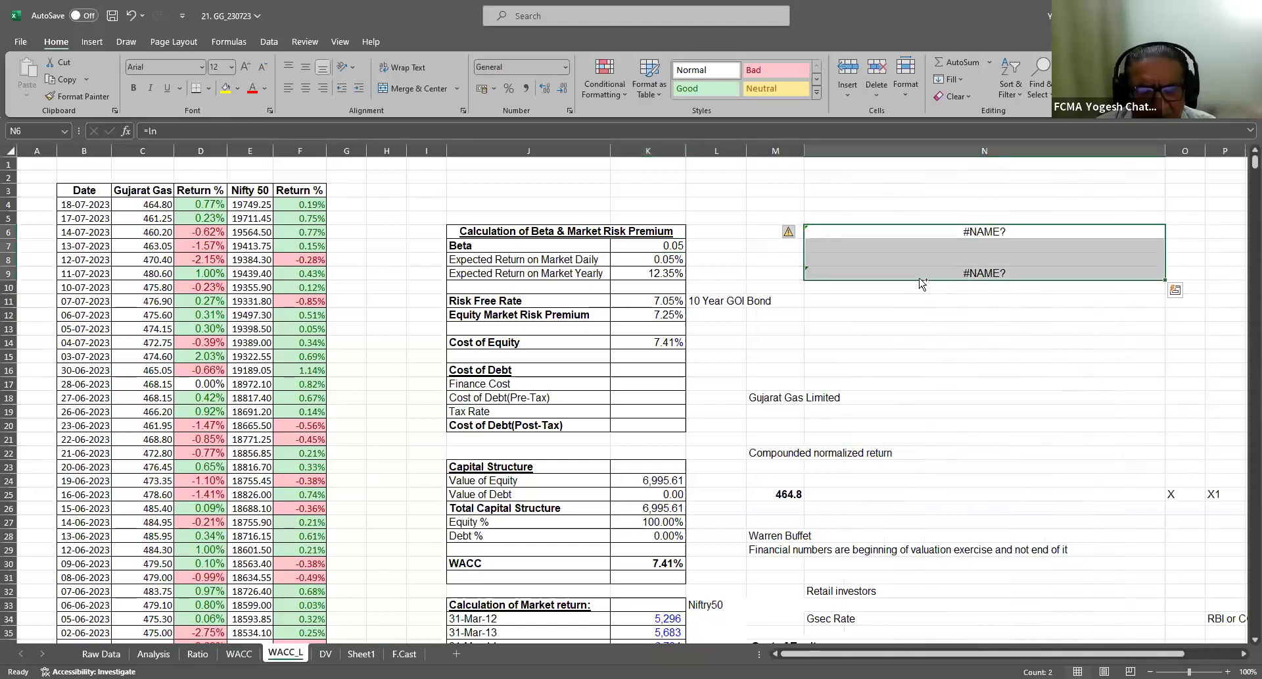
key(ctrl+z)
click(833, 229)
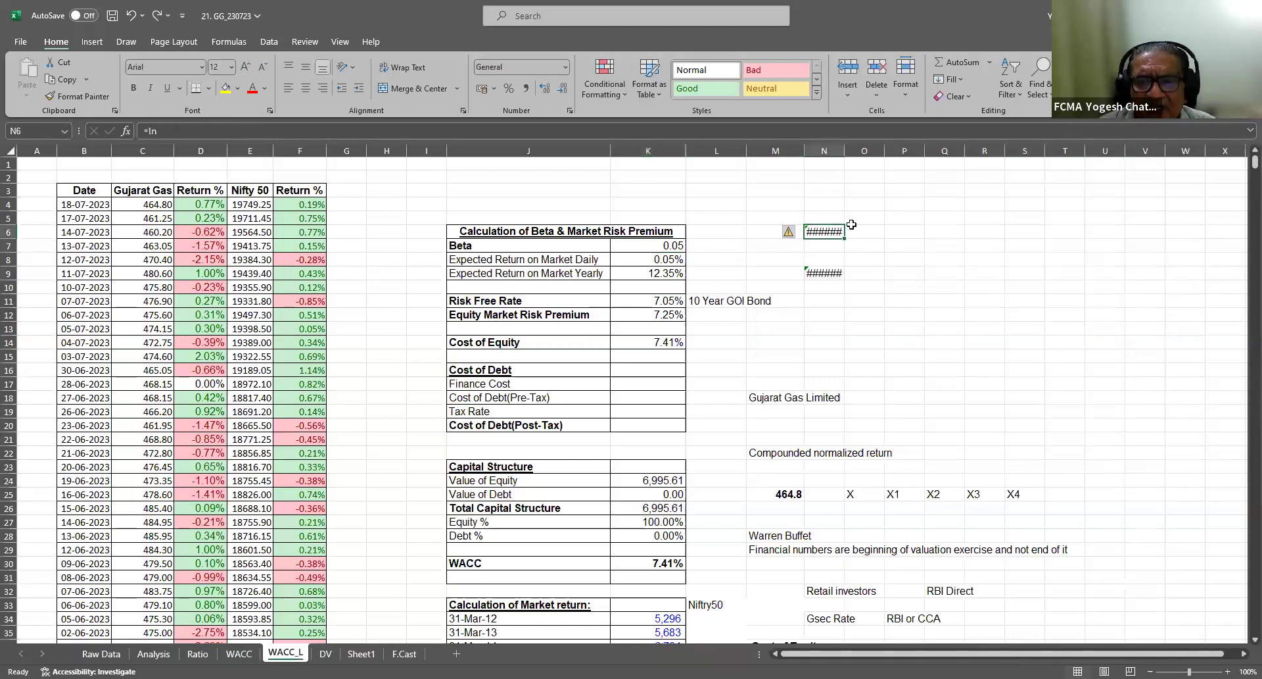
click(823, 273)
key(Delete)
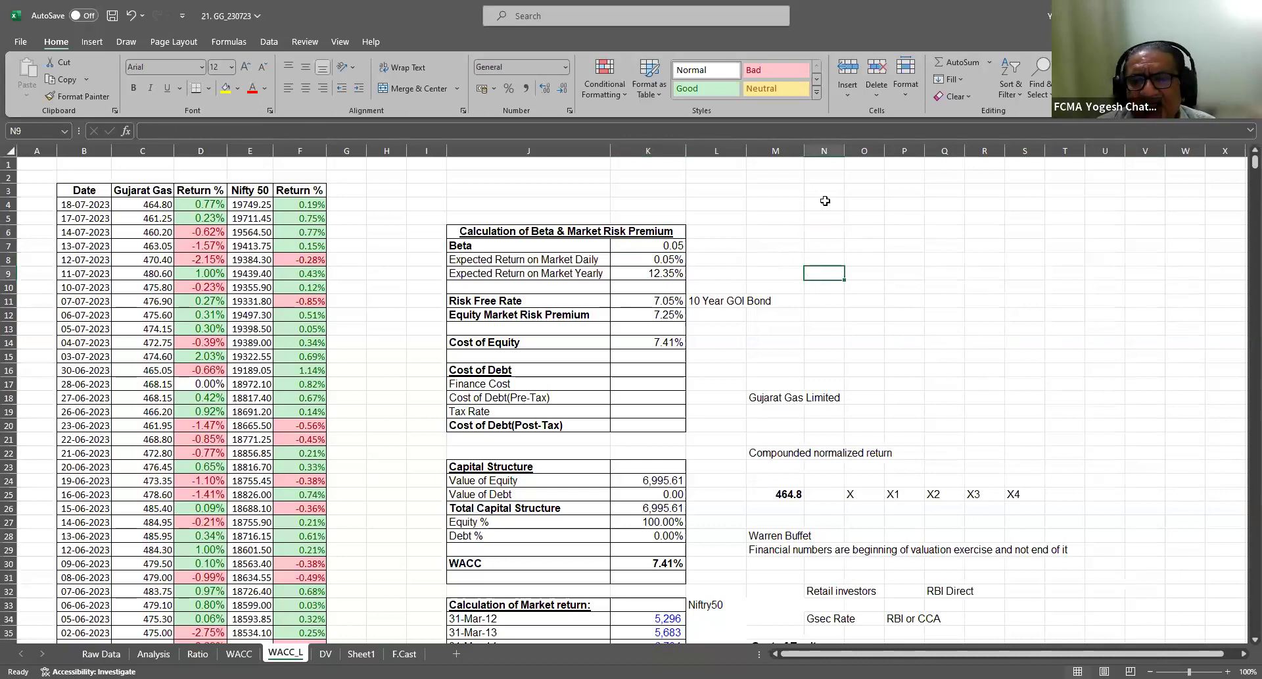
Enter the label "Market Return" in N6 and the value 1 in P6
click(819, 232)
text(M)
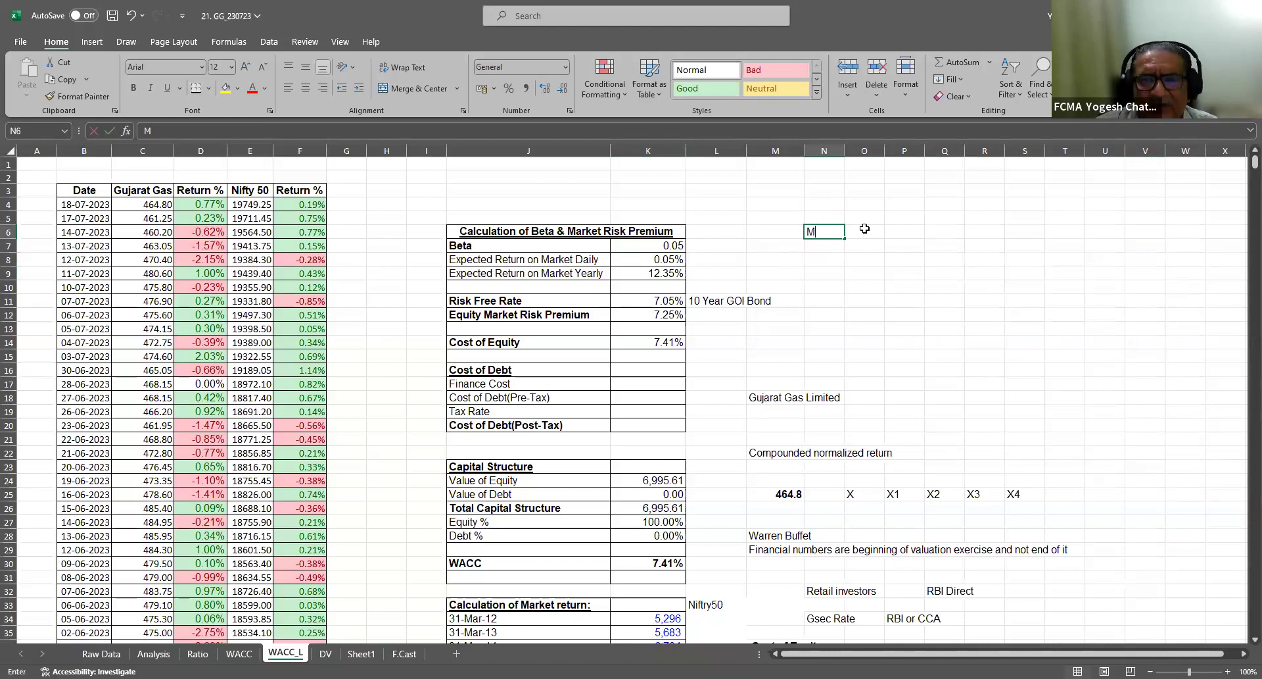
text(sar)
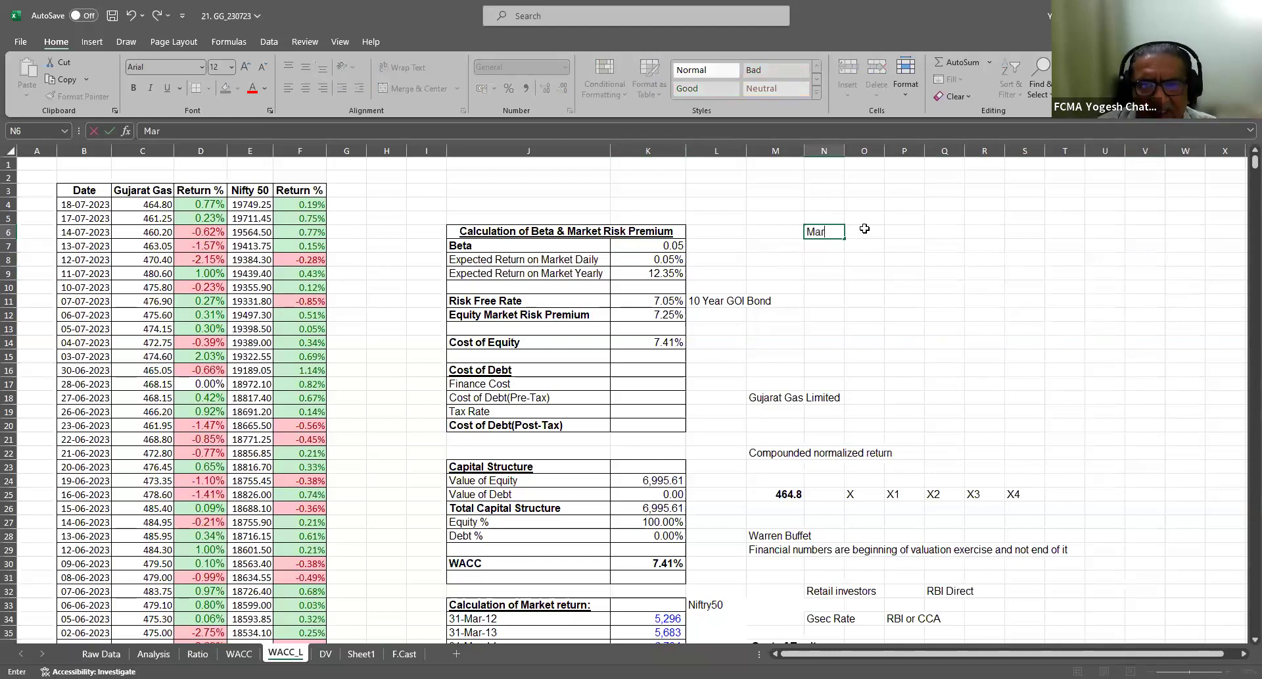
text(ket Return)
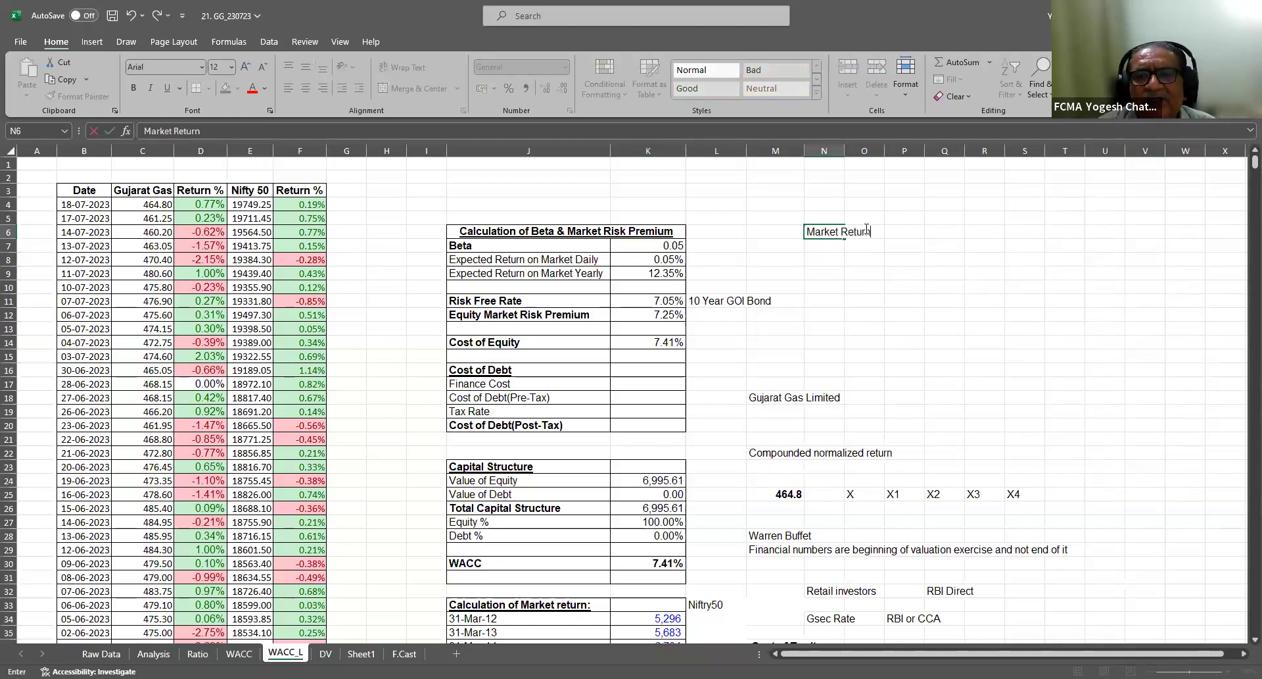
click(866, 230)
key(Right)
text(1)
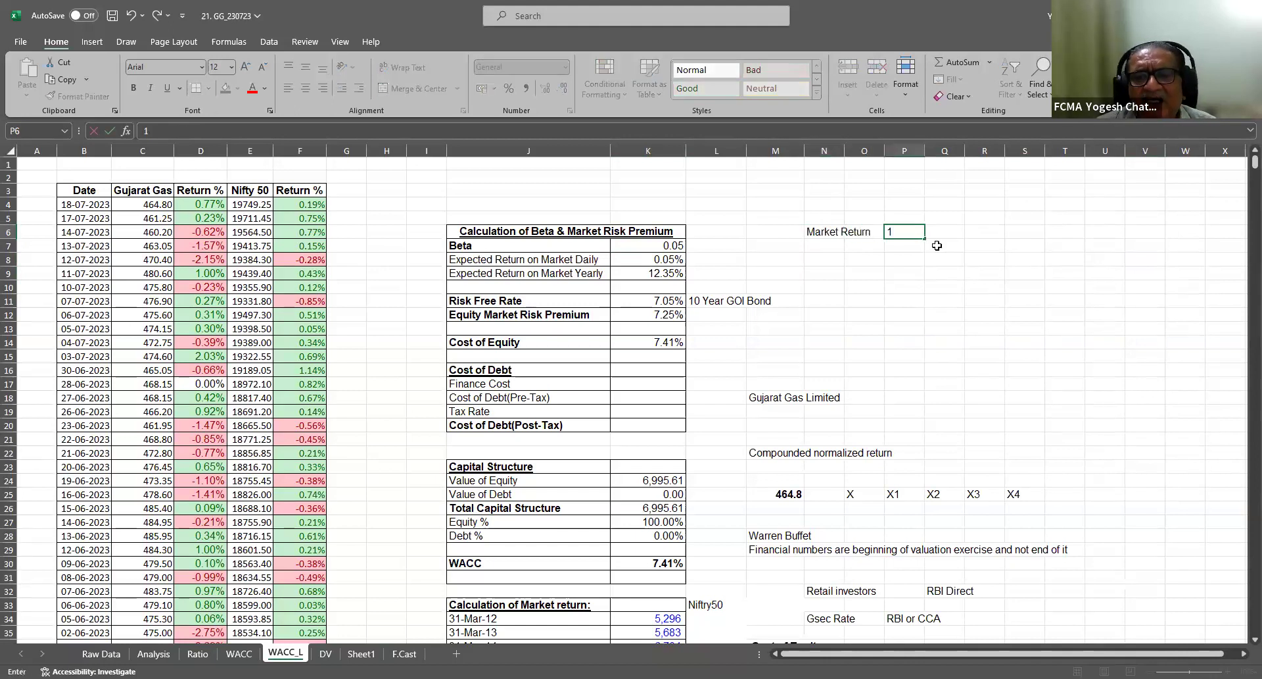
click(848, 260)
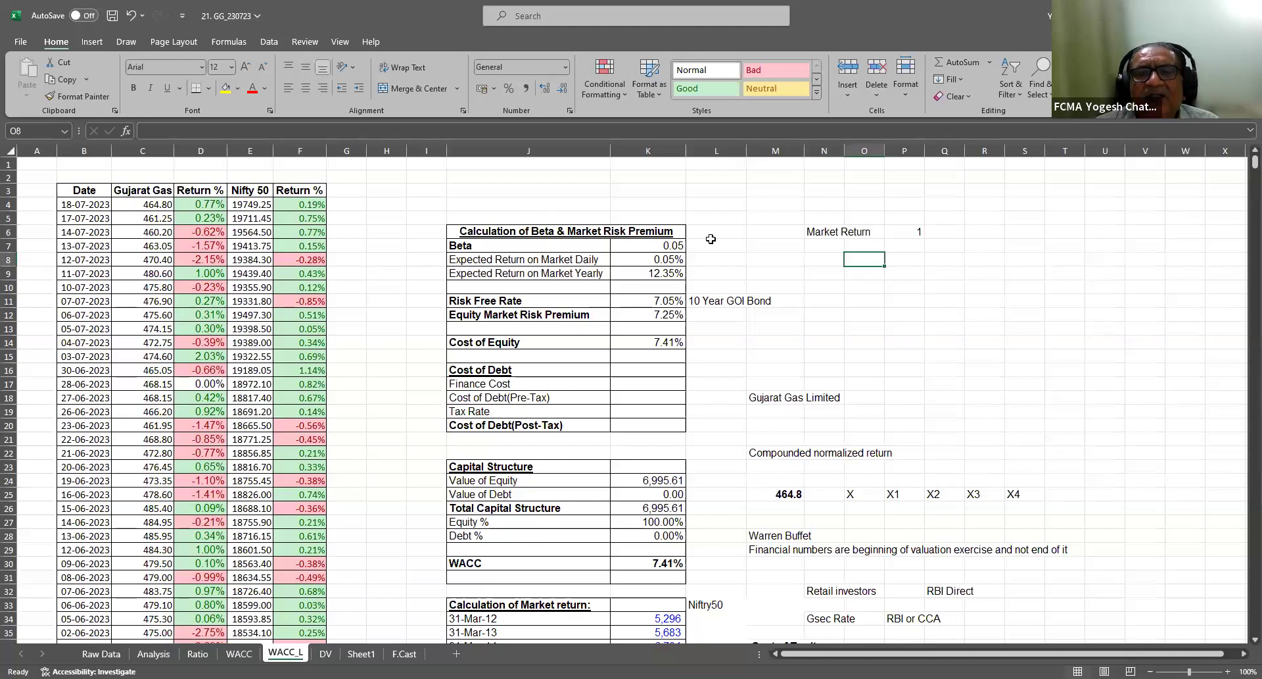
click(825, 232)
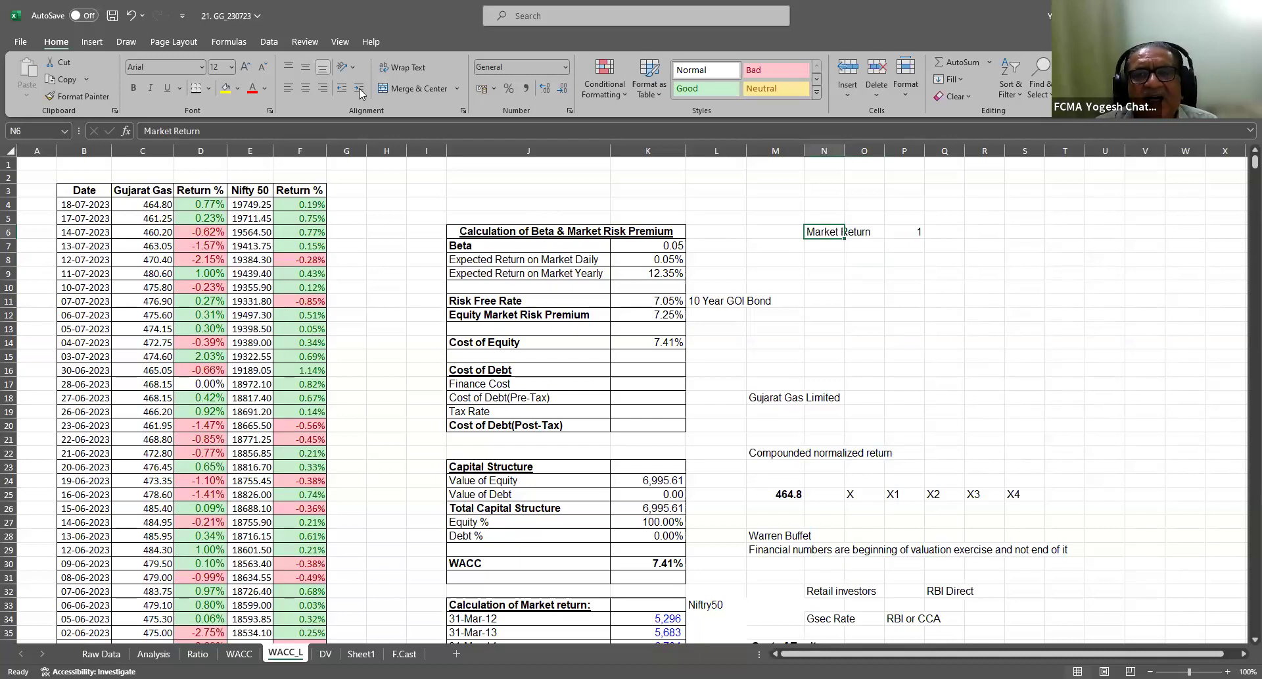
click(905, 235)
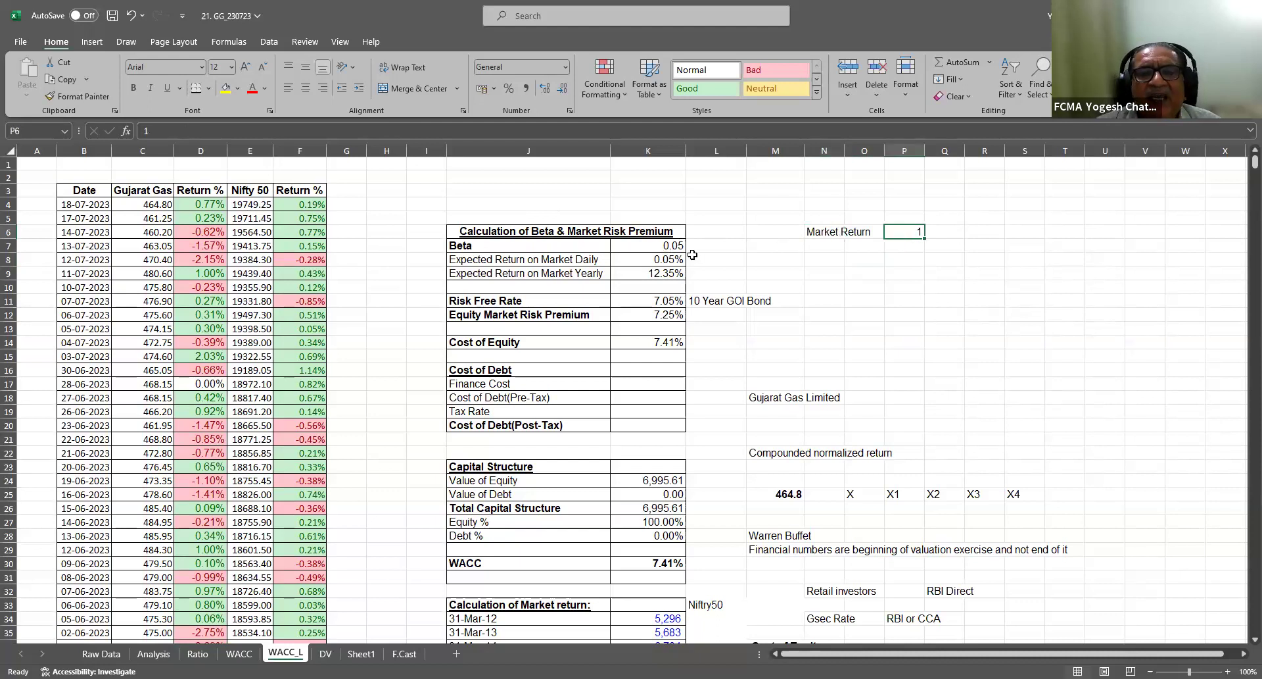
click(827, 251)
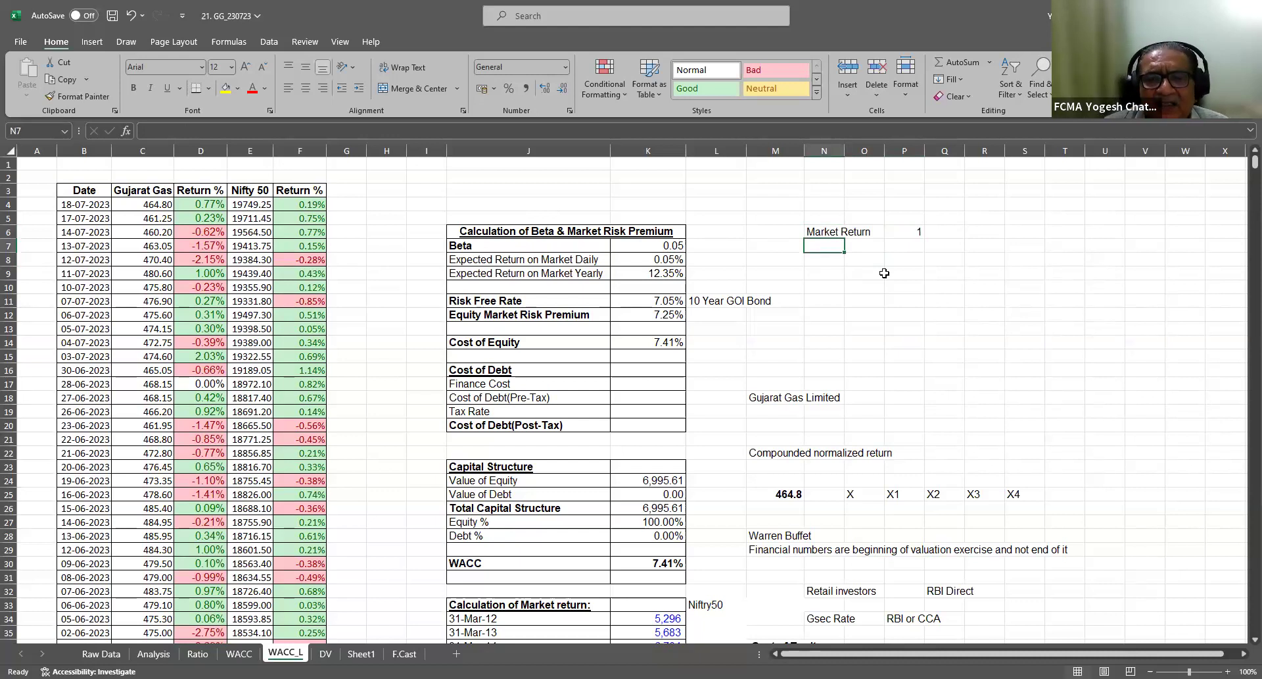
click(817, 232)
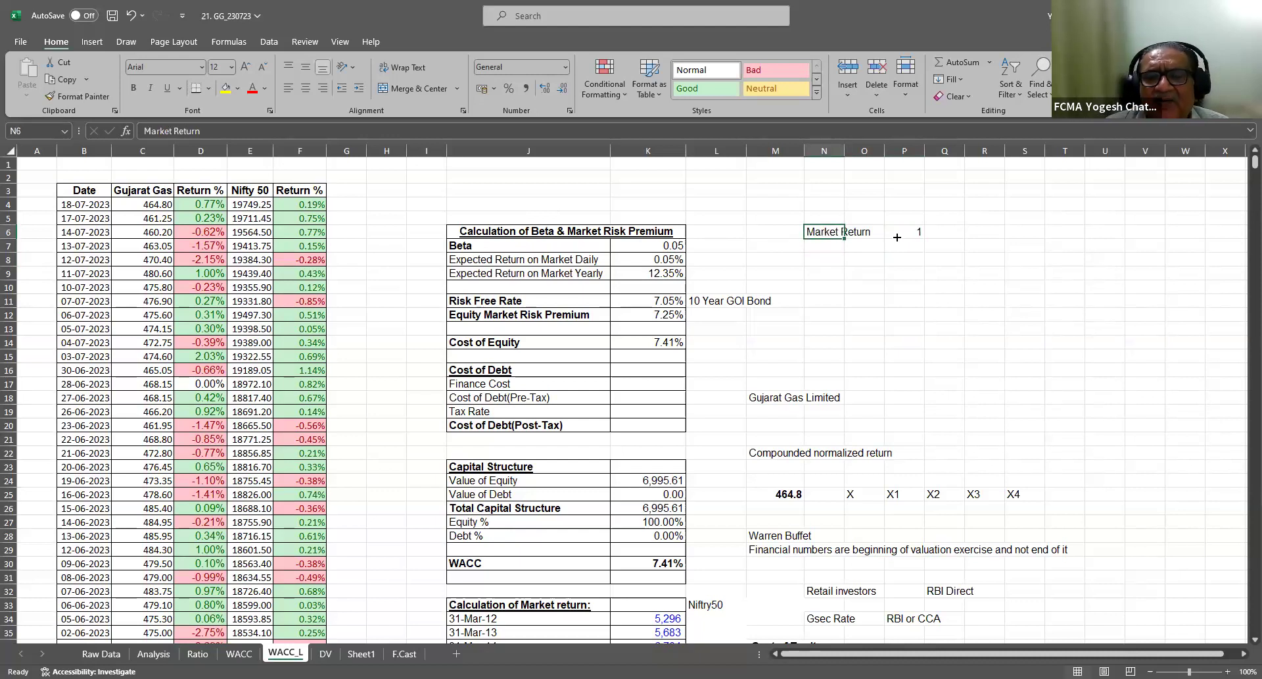
Enter the note "Volatility in price of a security < 1" in N7, directly below the Market Return label
click(896, 232)
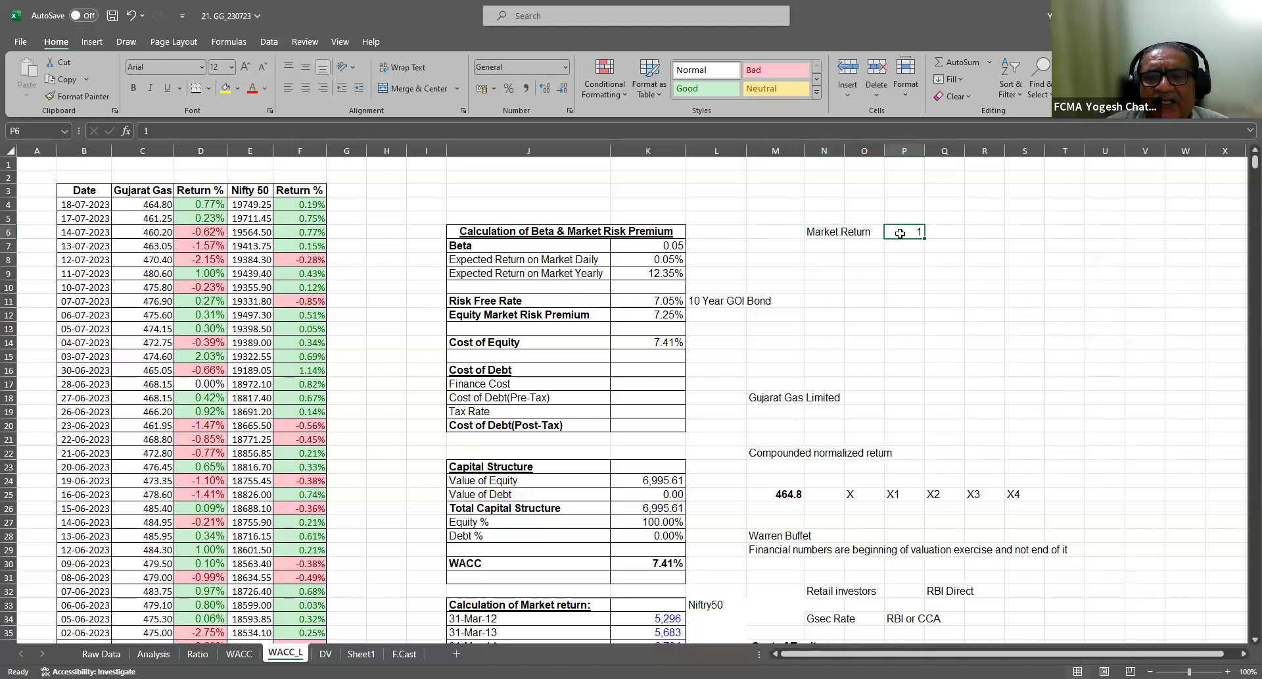
click(830, 245)
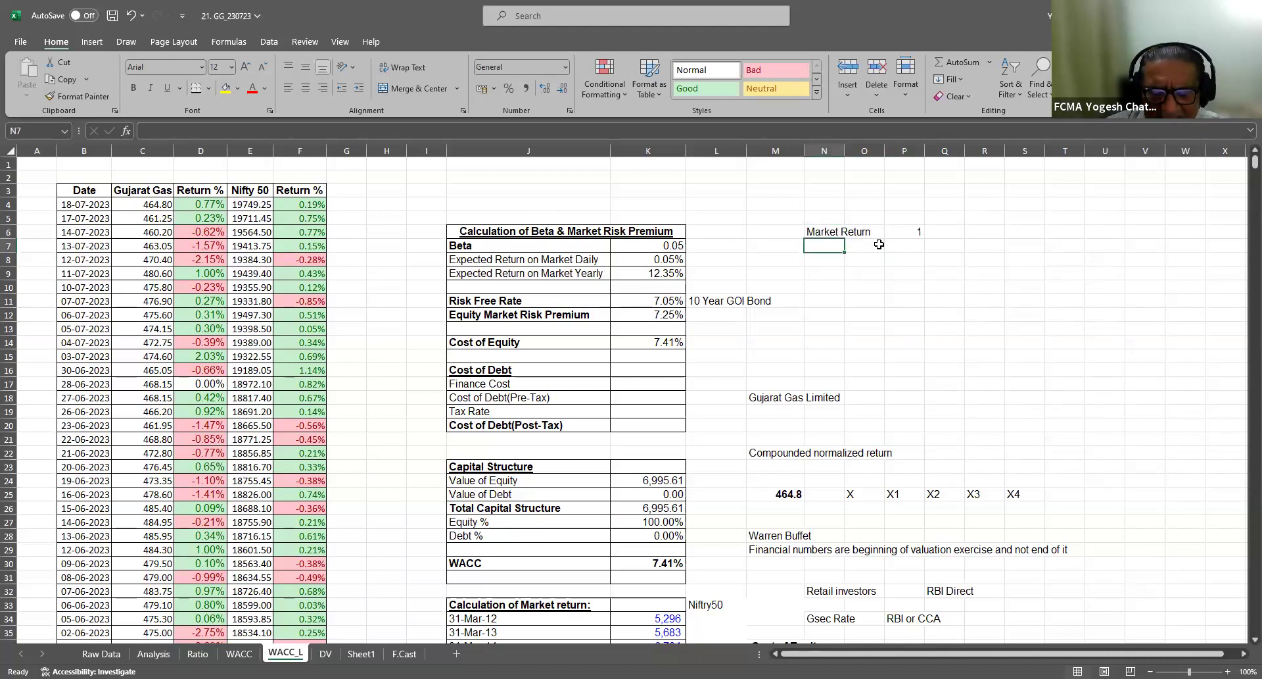
text(Vola)
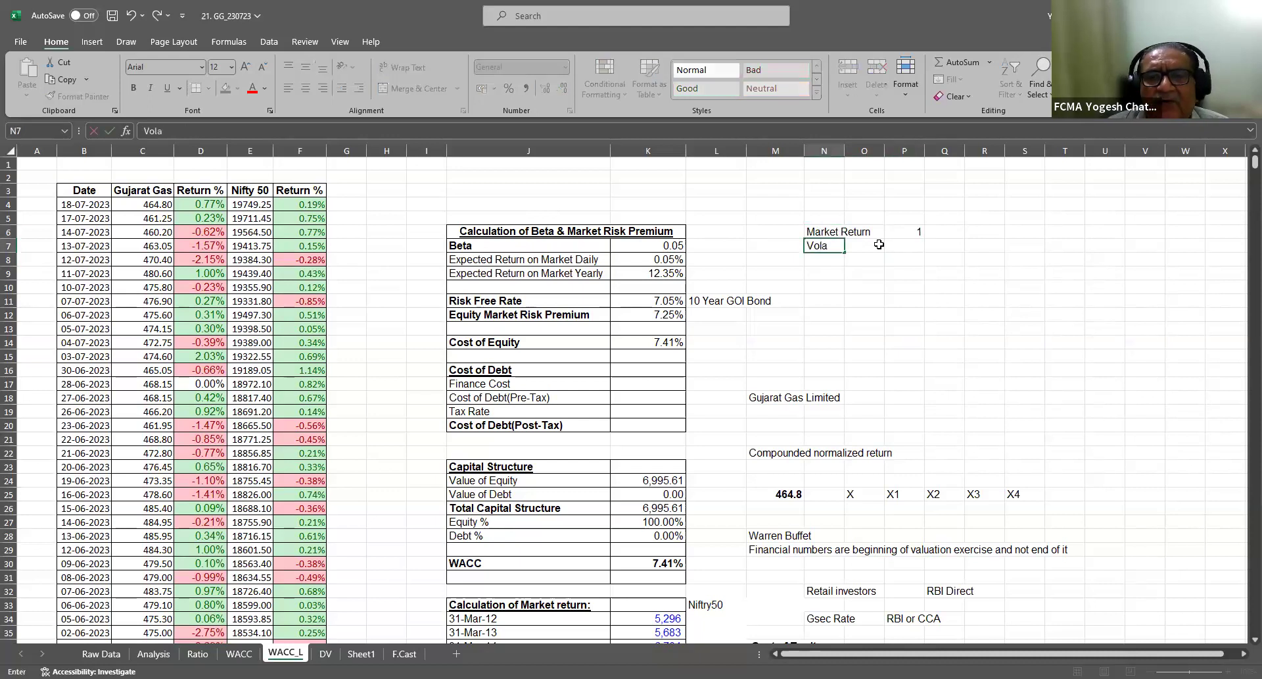
text(tility)
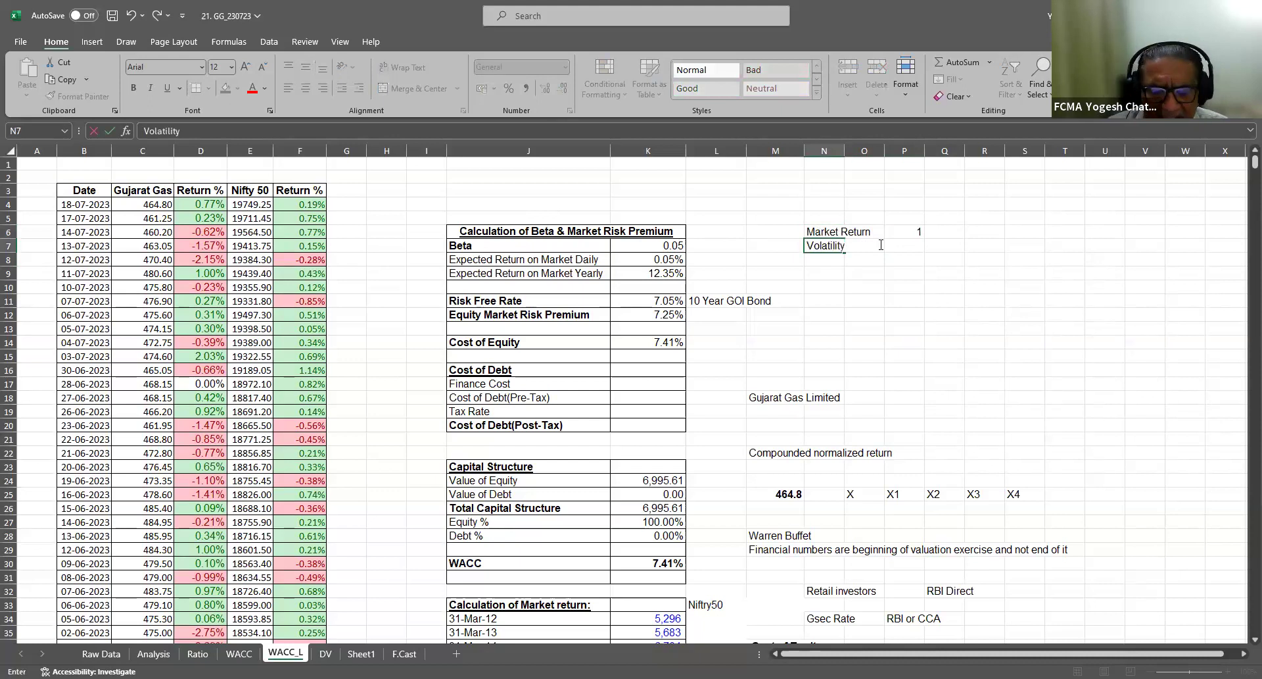
text( in price of)
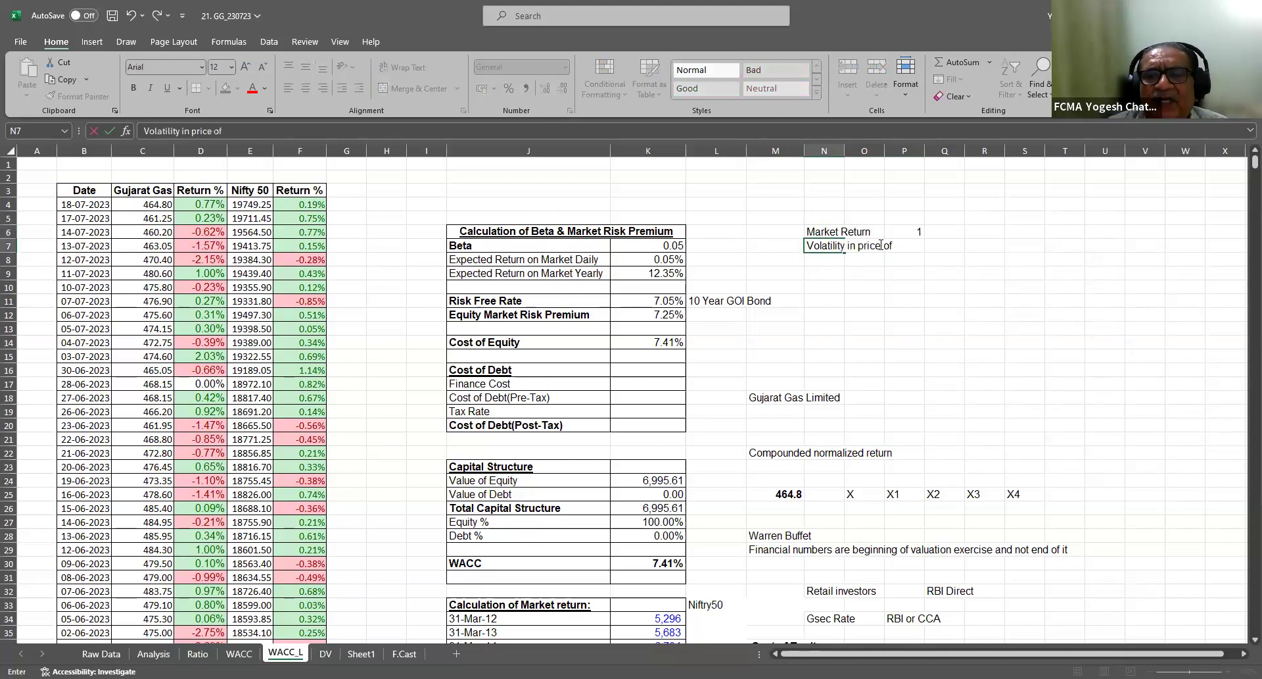
text( a security >)
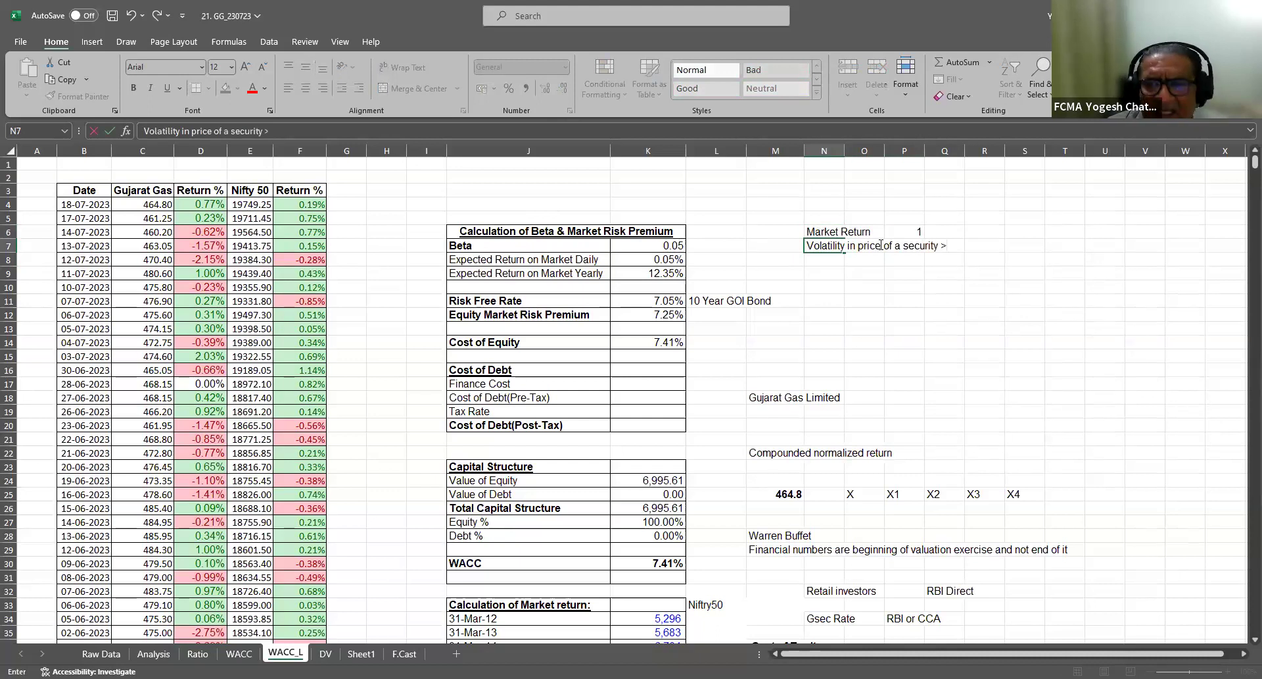
key(BackSpace)
key(BackSpace)
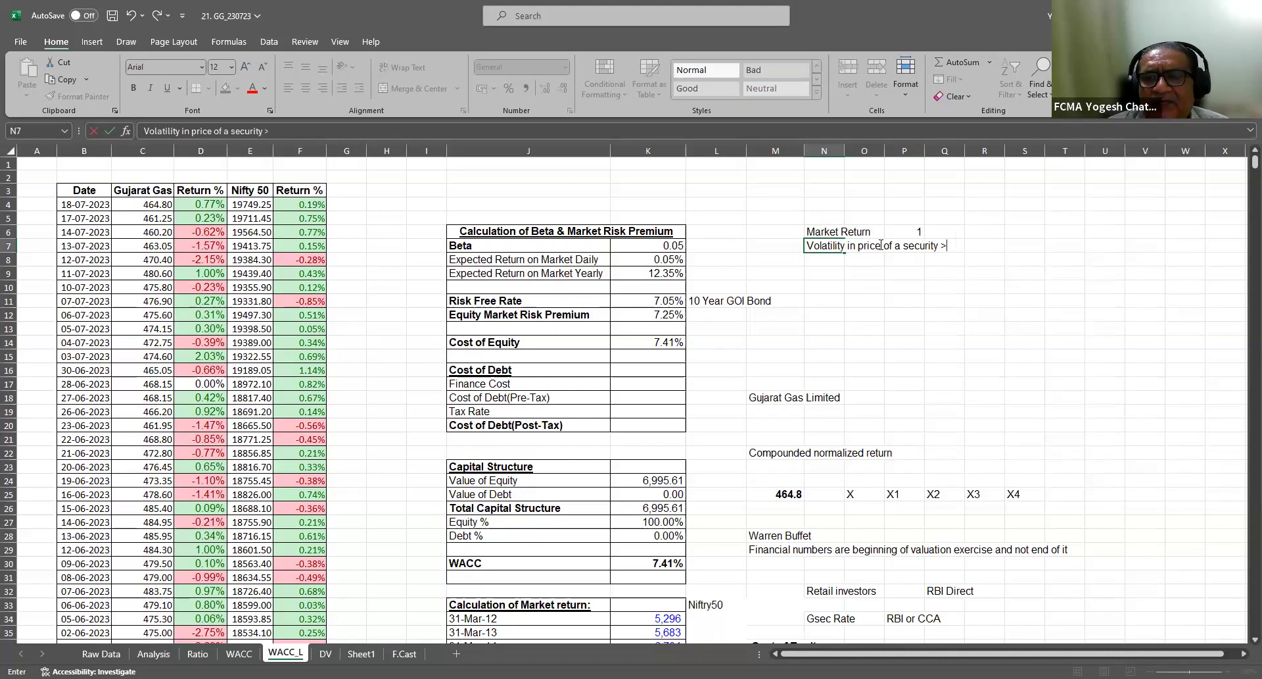
text(< 1)
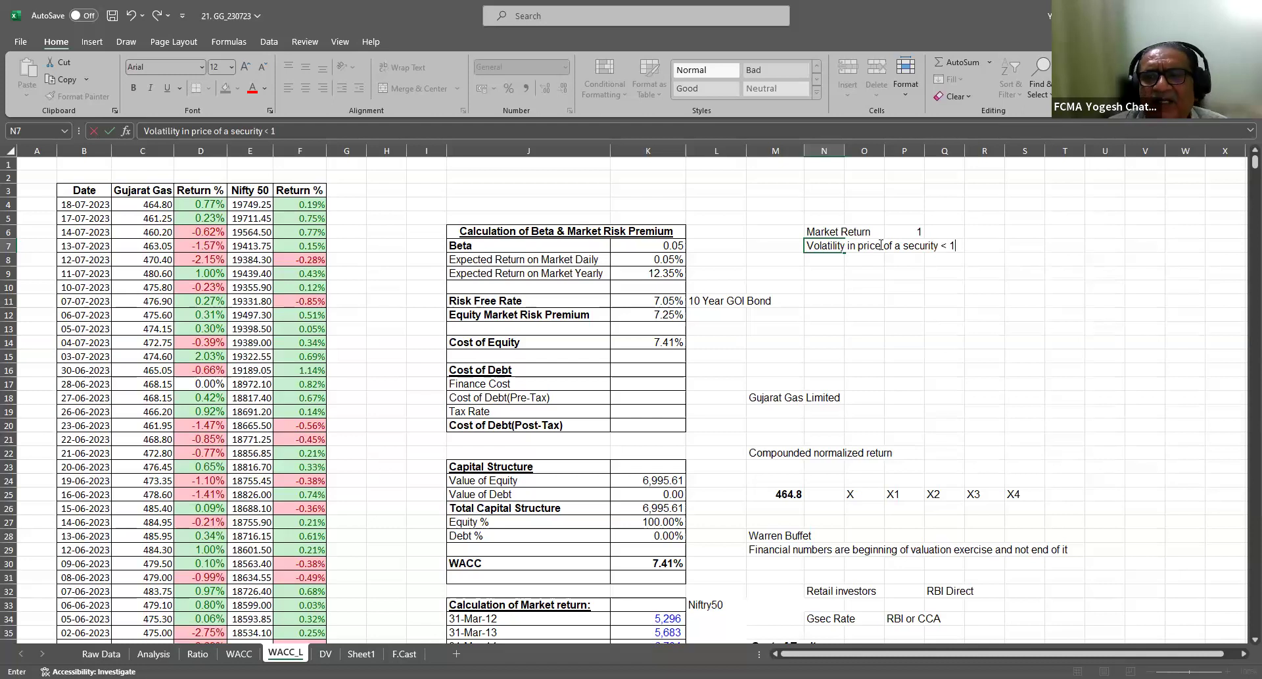
click(879, 245)
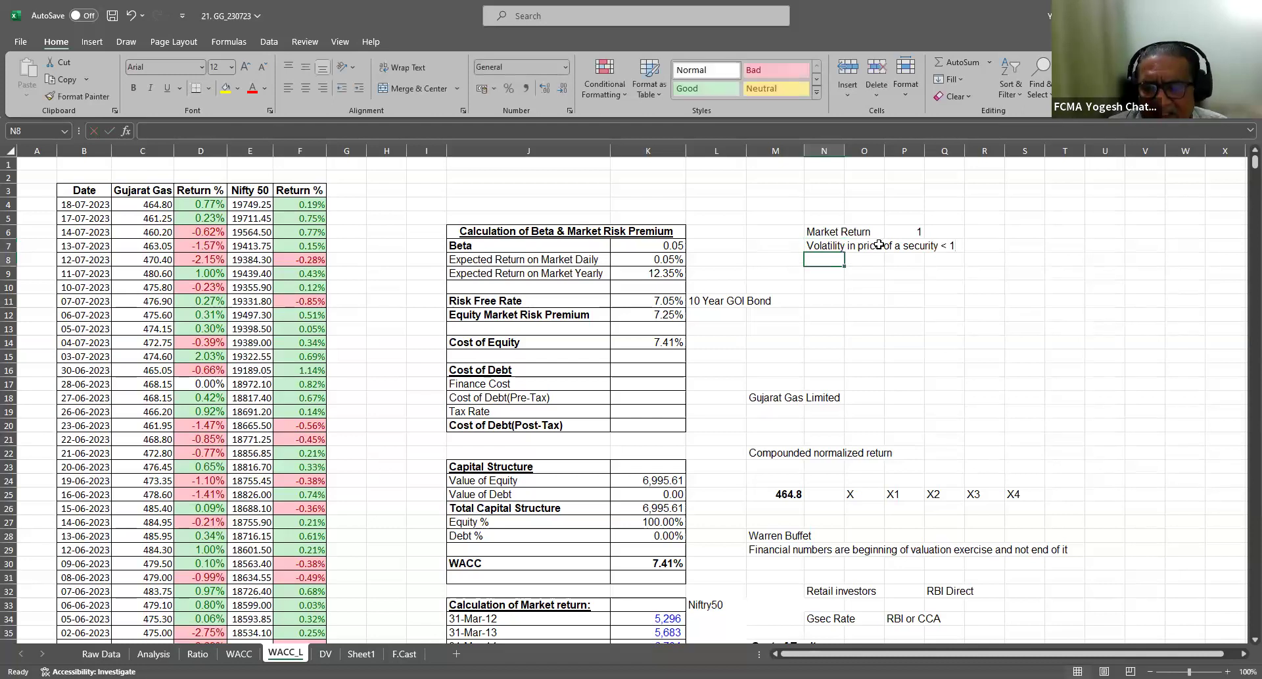
Add the remark "Less volatile" in R7, beside the security volatility note
key(Right)
key(Right)
key(Right)
text(Less volativ)
key(Return)
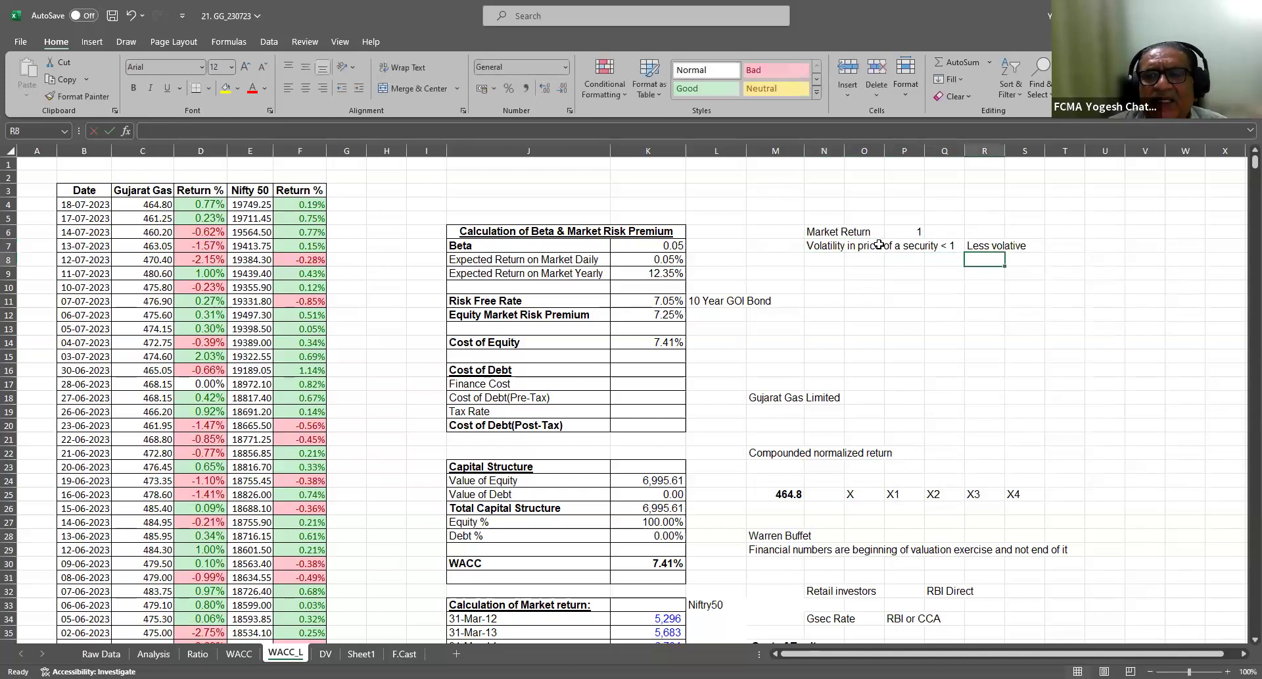
click(985, 247)
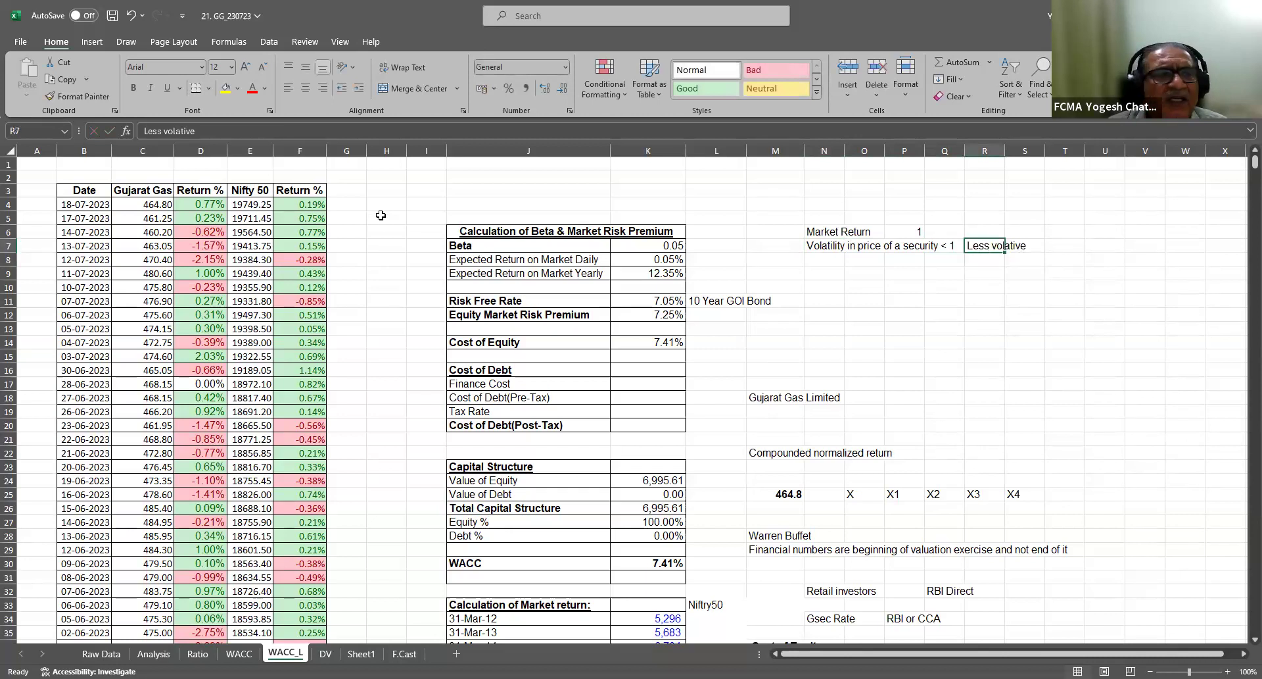
drag(196, 131, 166, 132)
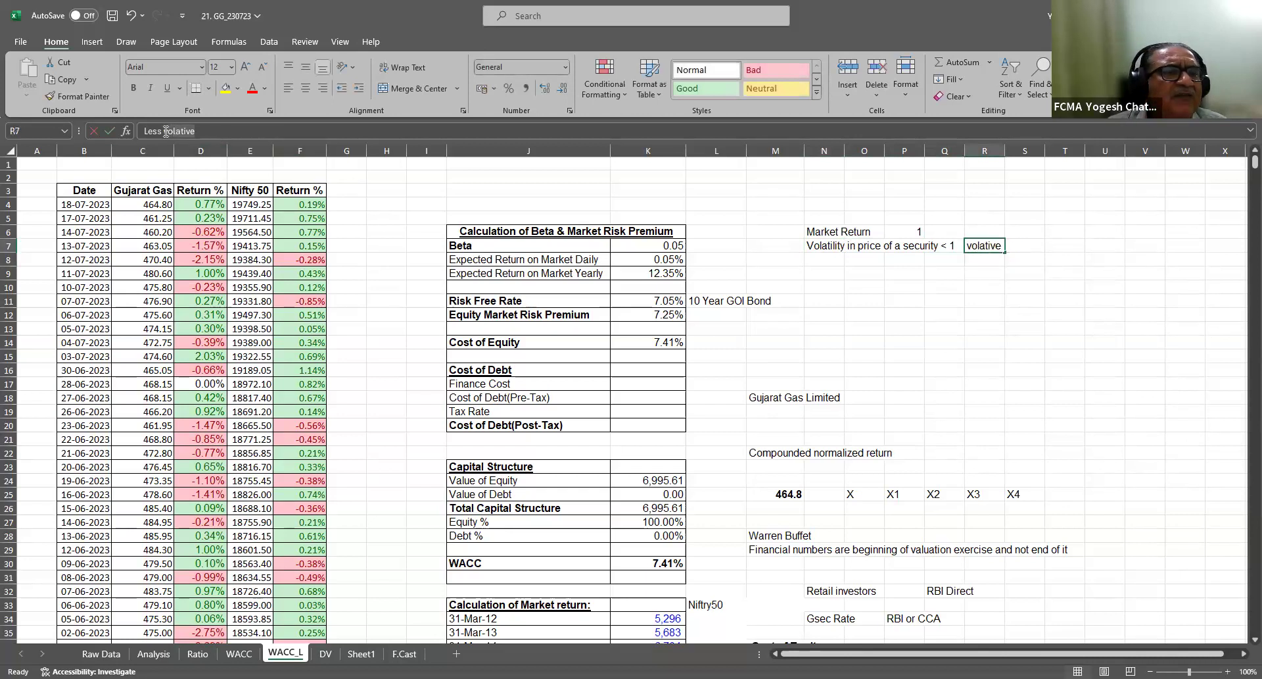
text(olatile)
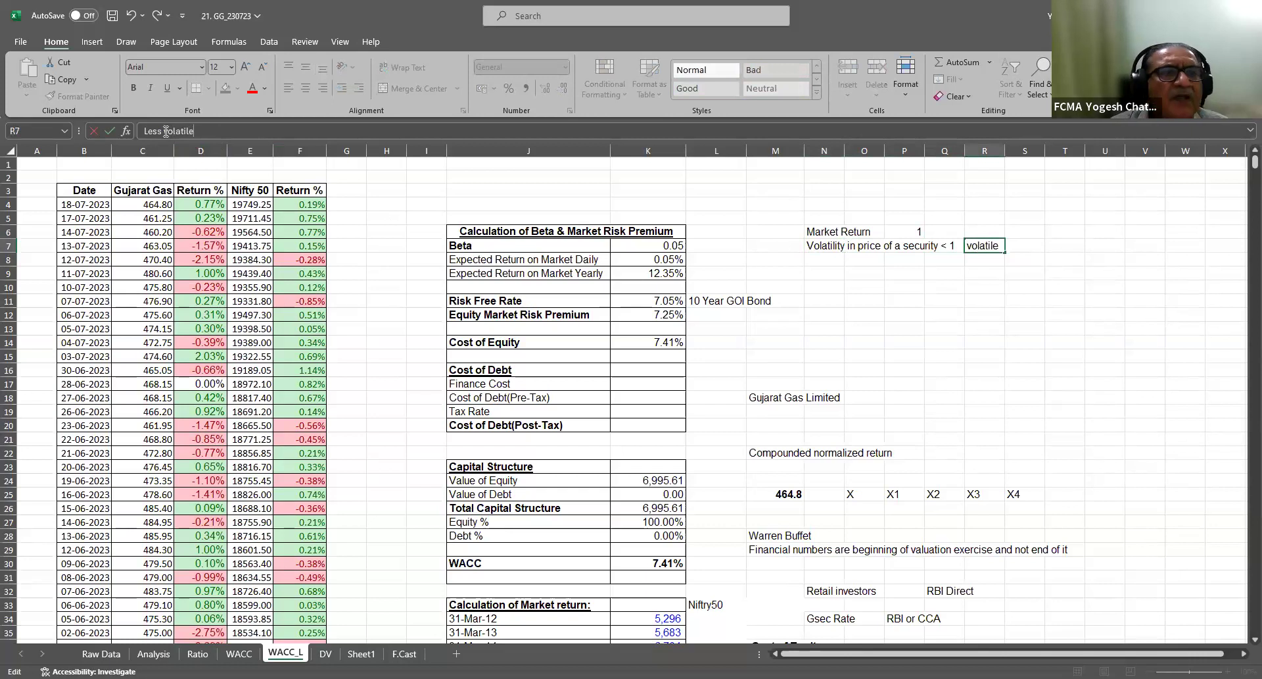
key(Return)
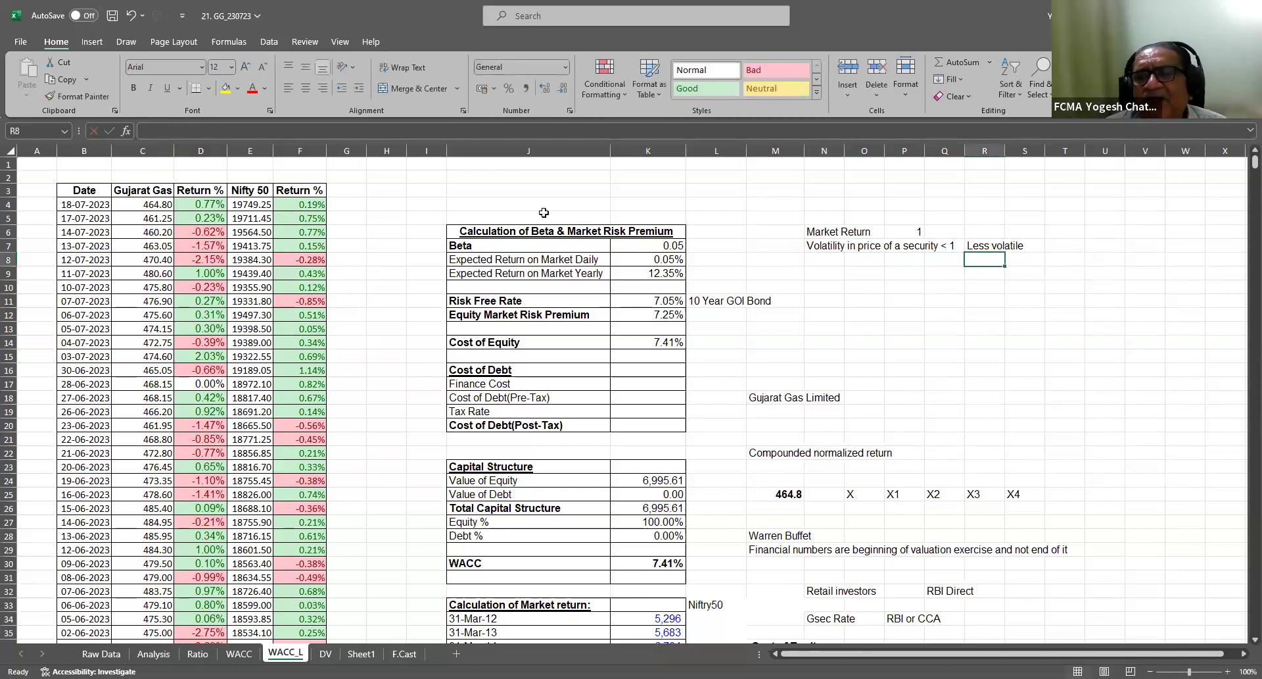
Inspect the Beta formula, the first Gujarat Gas and Nifty 50 prices, and the Cost of Equity formula
click(649, 249)
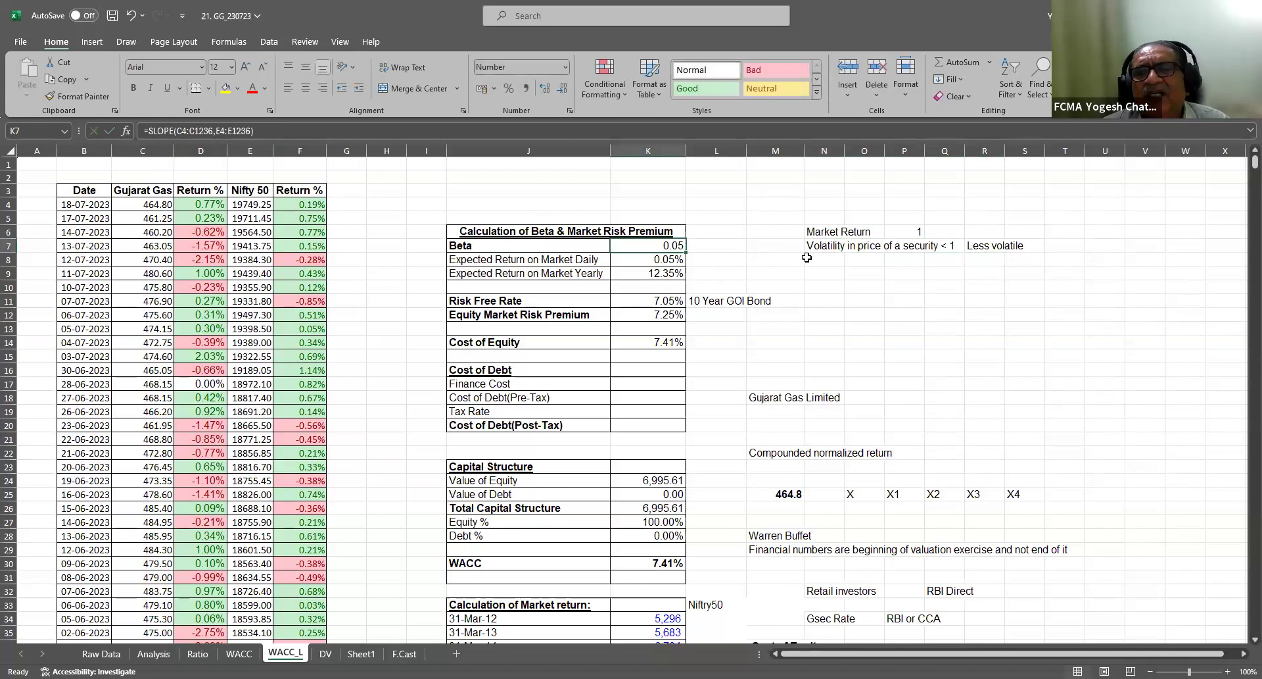
click(150, 206)
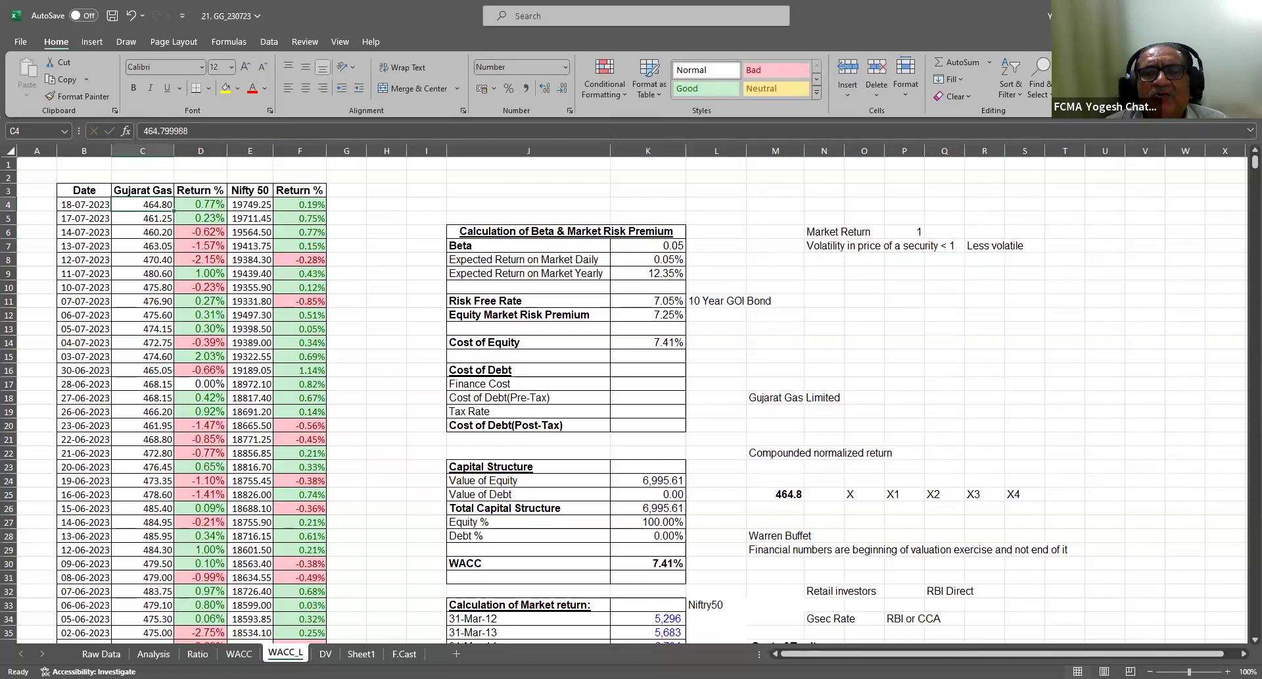
click(256, 208)
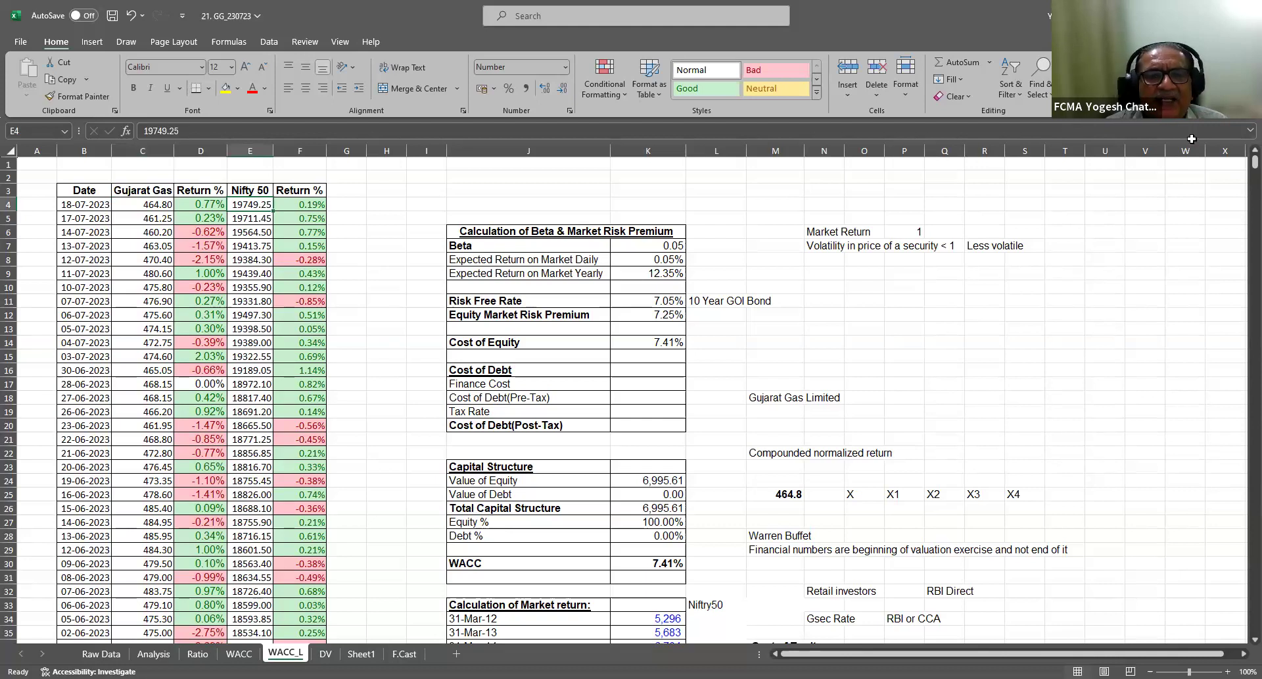
click(661, 247)
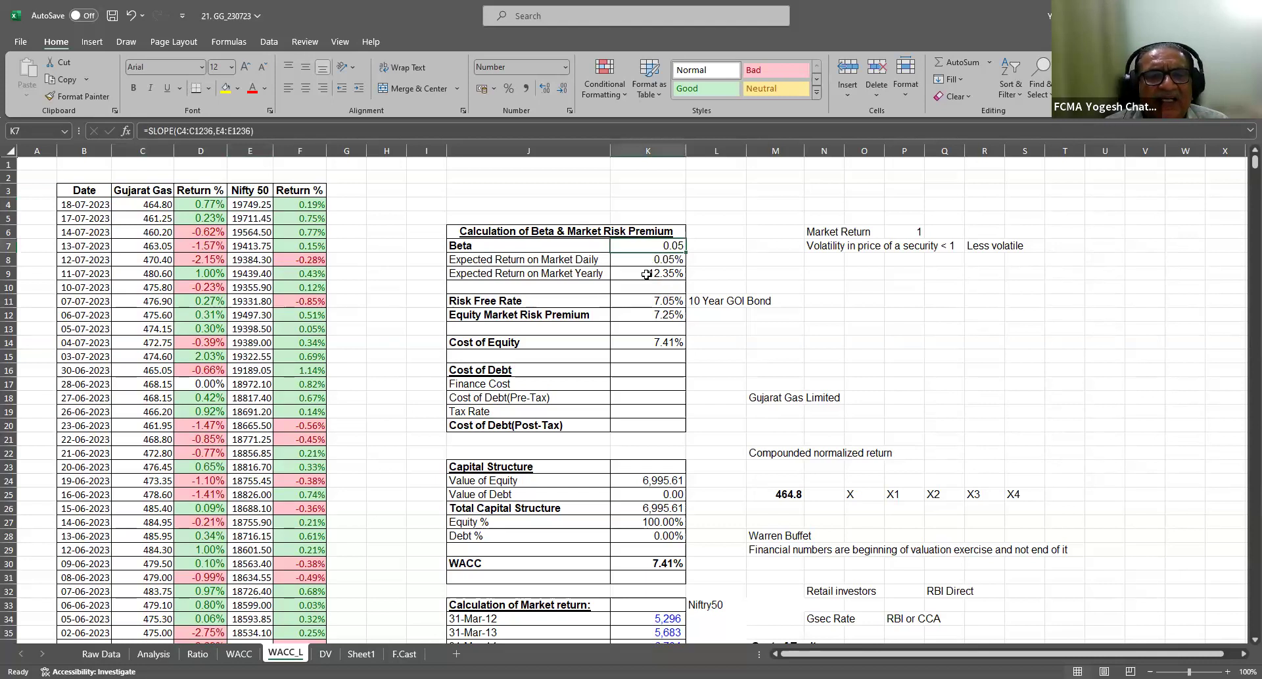
click(658, 342)
key(F2)
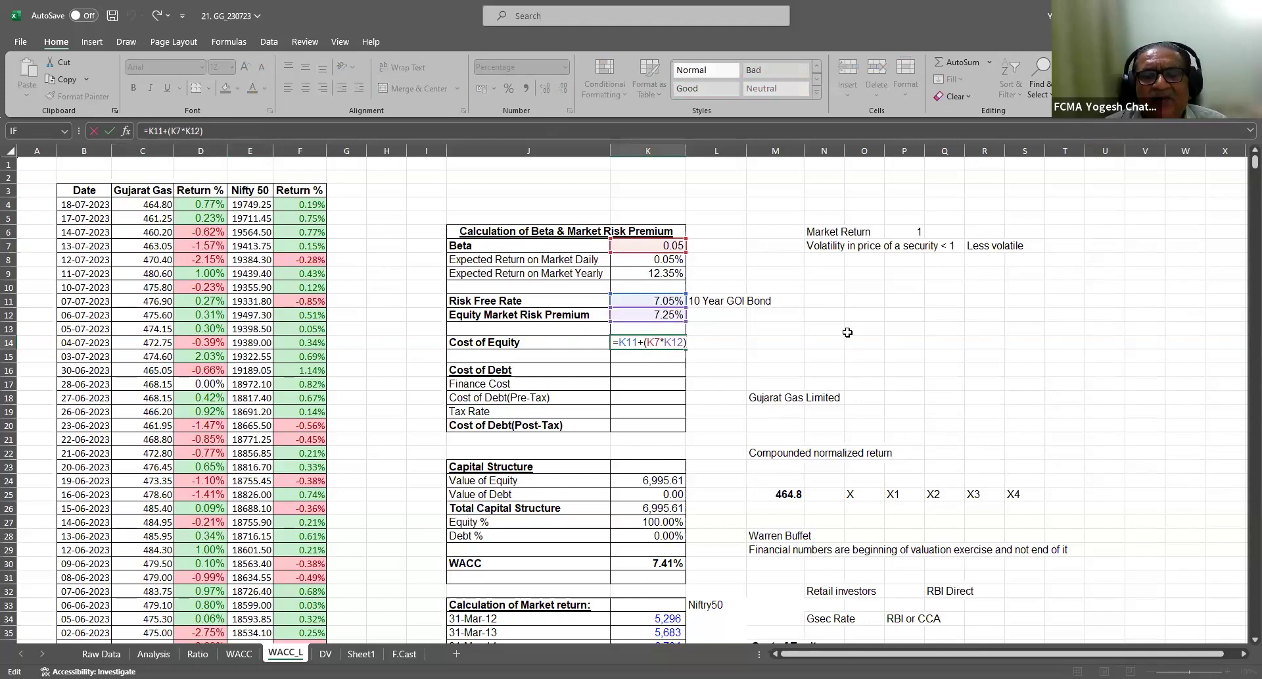
click(792, 318)
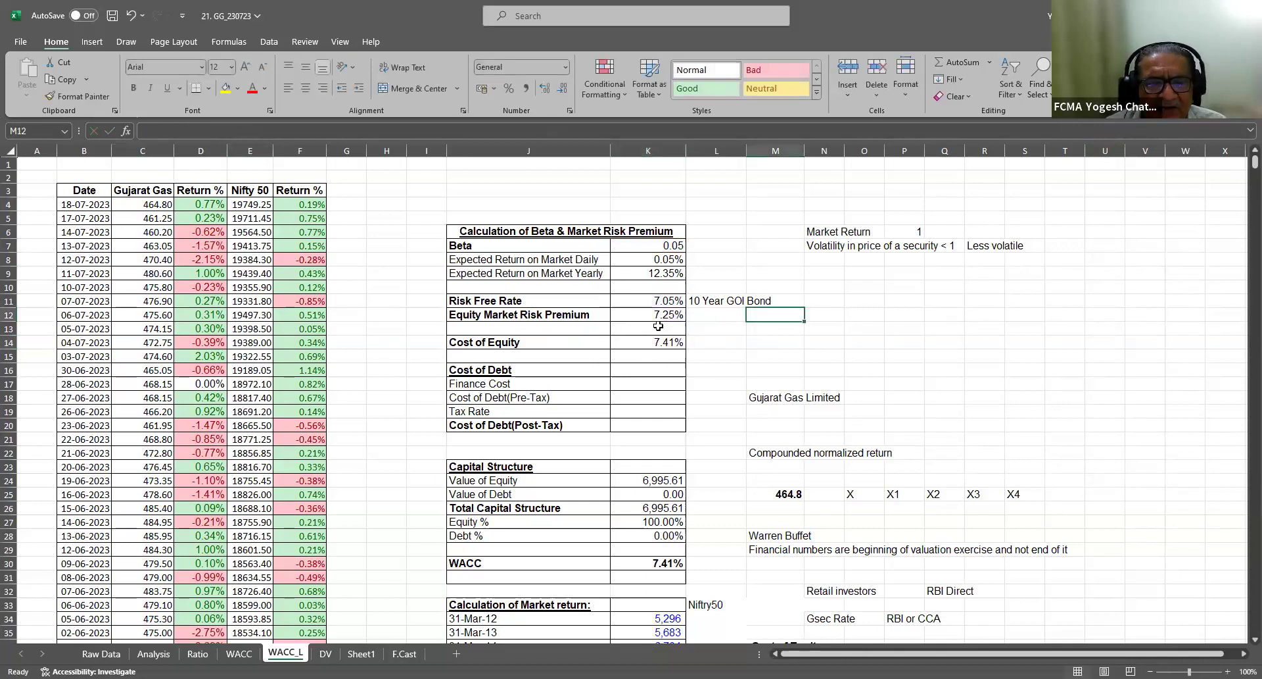
Look over the rest of the WACC_L sheet and the common-size and inflation-adjusted tables on the Analysis sheet
scroll(659, 326, down, 15)
scroll(658, 382, down, 5)
scroll(659, 382, up, 12)
scroll(658, 382, up, 8)
click(153, 653)
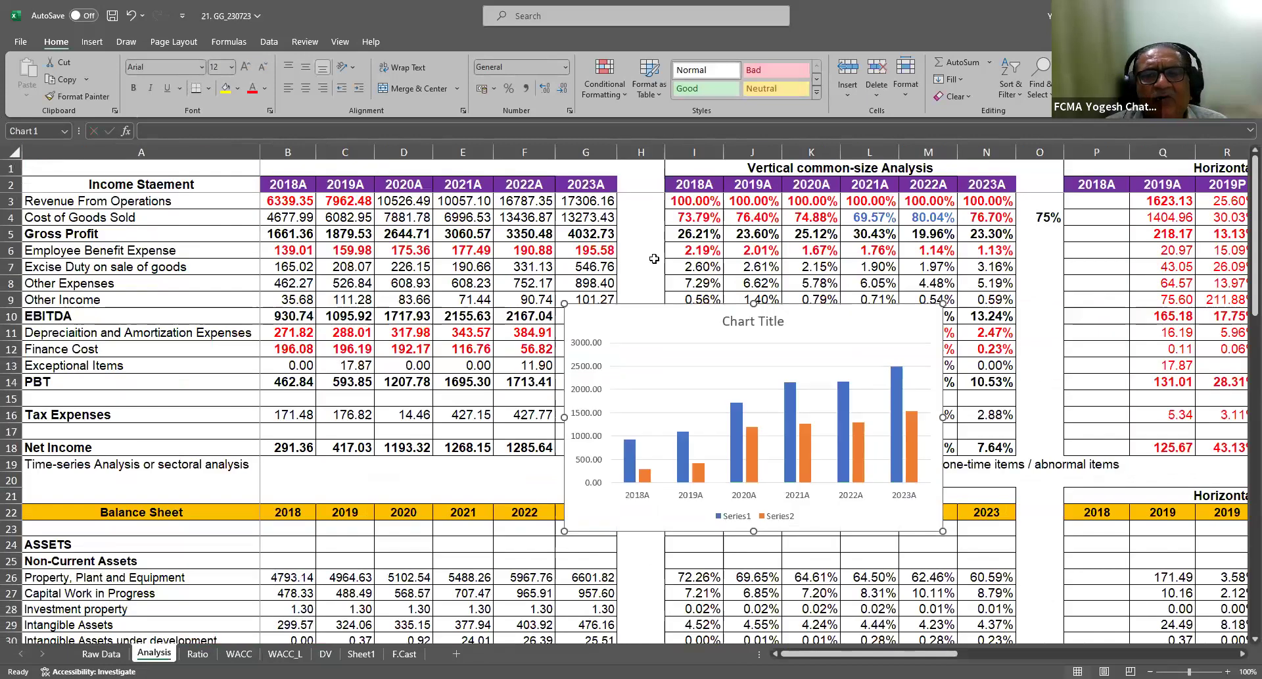
key(Delete)
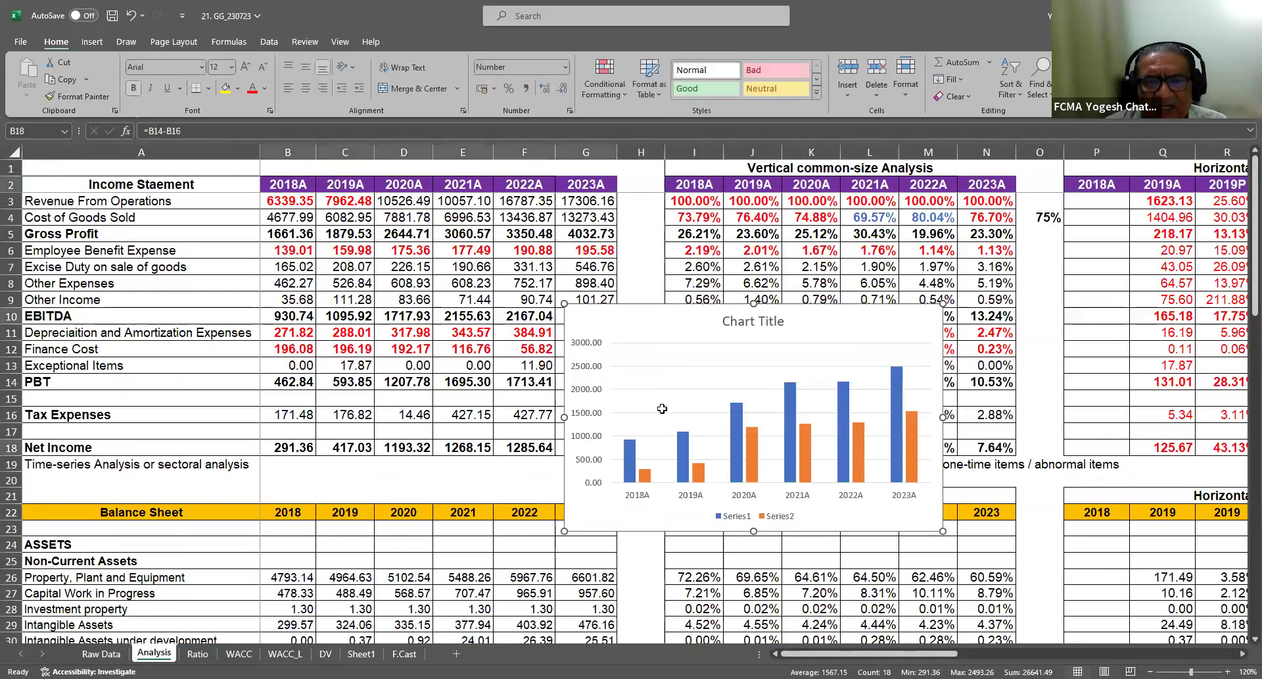
click(795, 169)
drag(868, 653, 1147, 653)
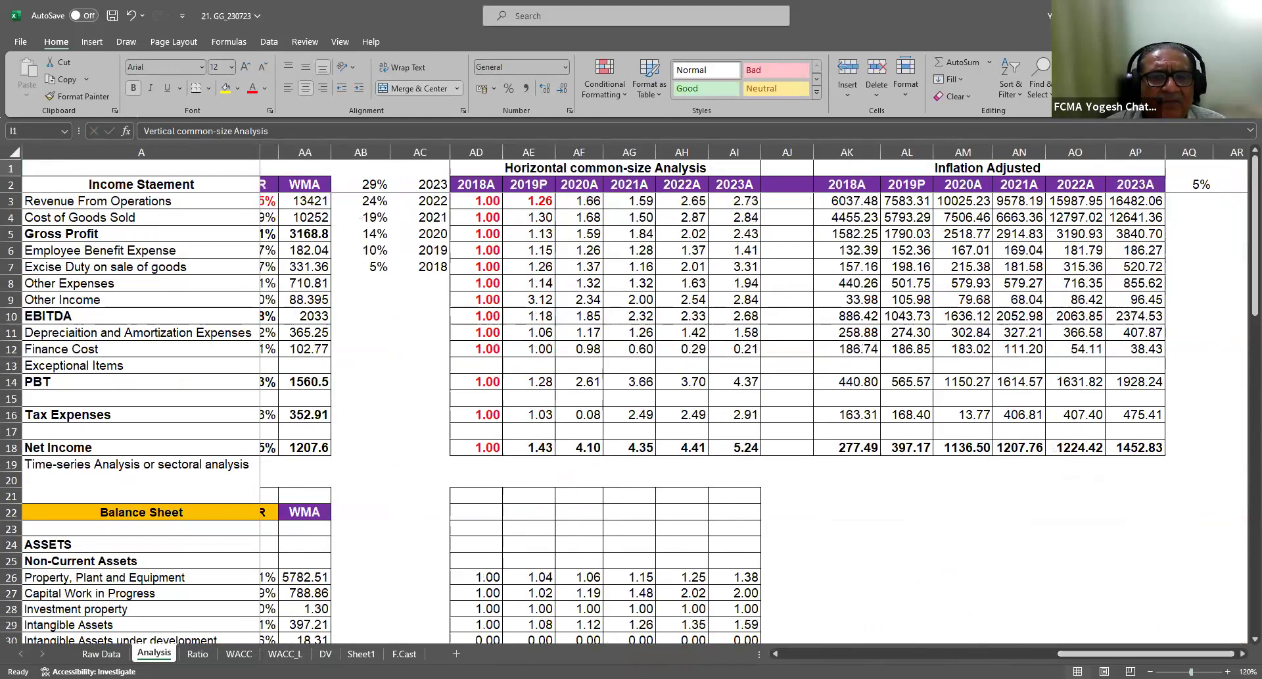
Review the ratio tables on the Ratio sheet and the charts on the DV sheet
click(197, 653)
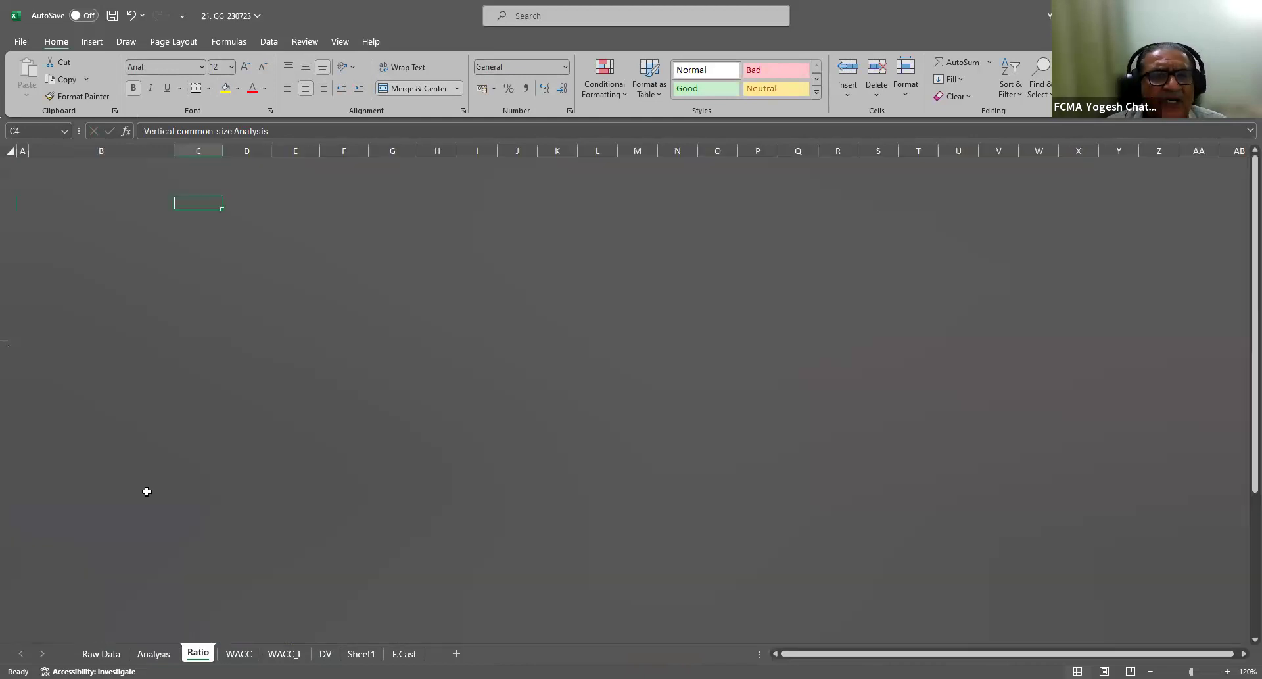
scroll(145, 482, down, 13)
scroll(145, 482, up, 7)
scroll(145, 482, up, 6)
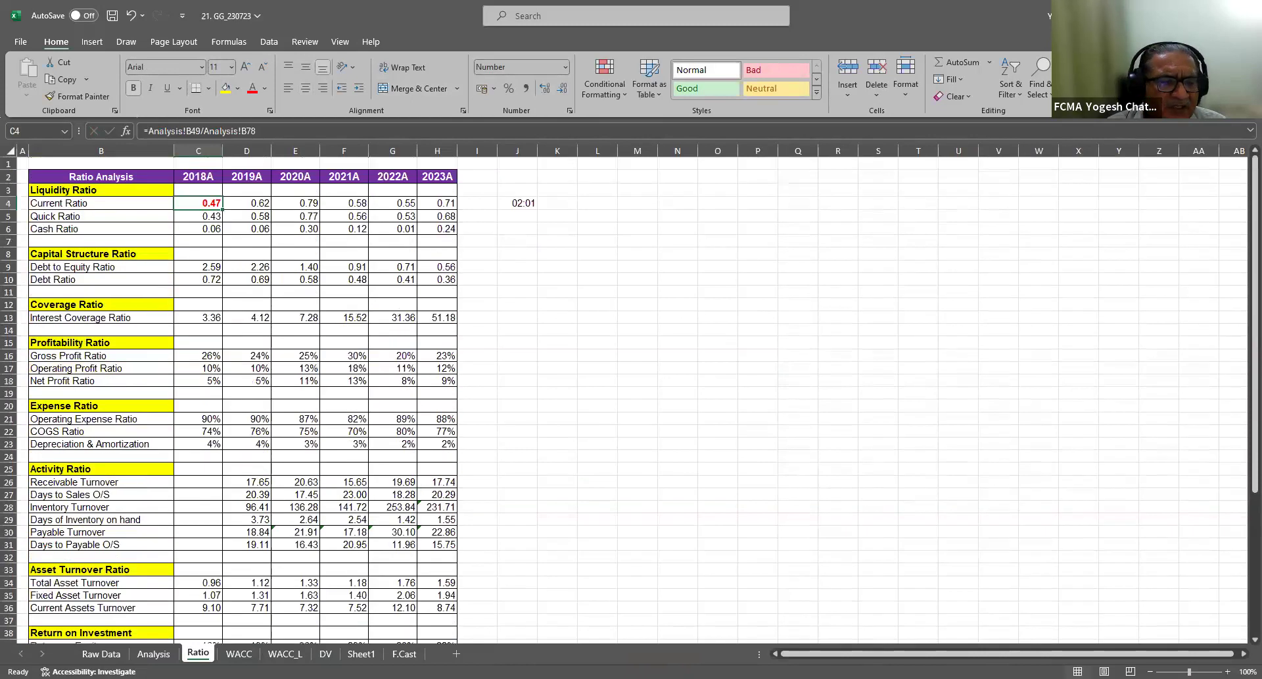
key(ctrl+Page_Down)
key(ctrl+Page_Down)
key(ctrl+Page_Down)
scroll(185, 452, up, 6)
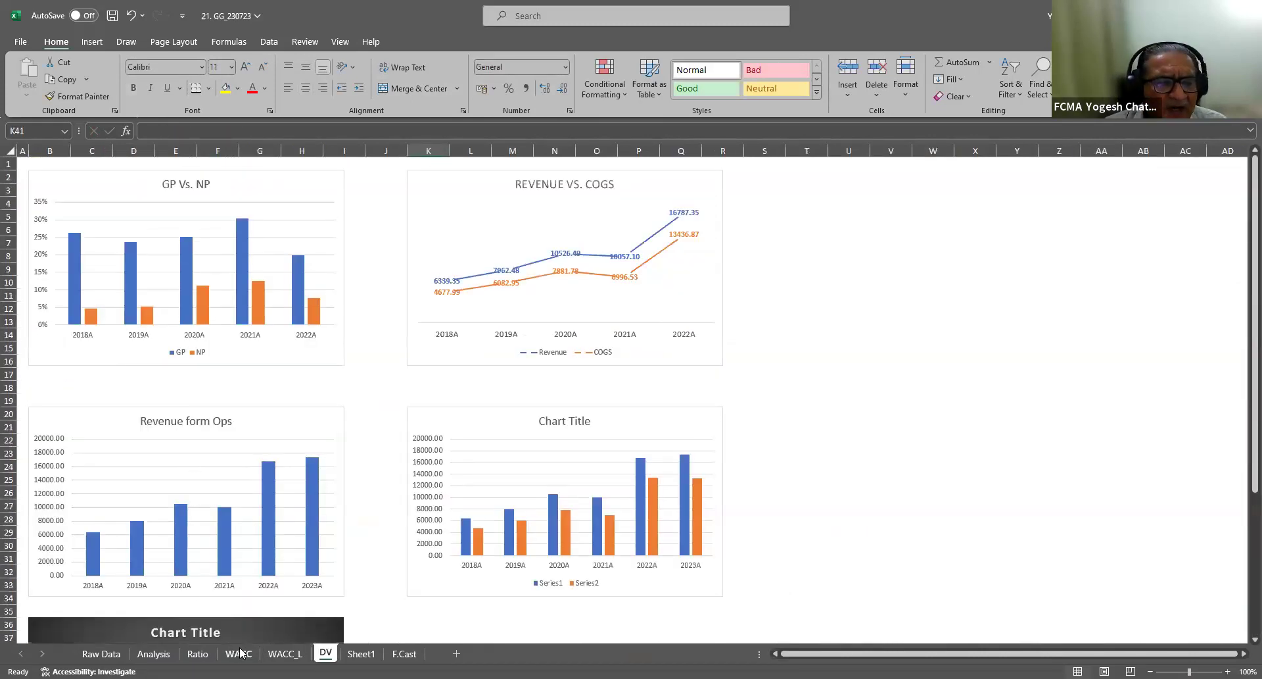
Review the beta, cost of equity, market return and perpetual growth calculations on the WACC sheet
key(ctrl+Page_Up)
key(ctrl+Page_Up)
scroll(230, 416, up, 6)
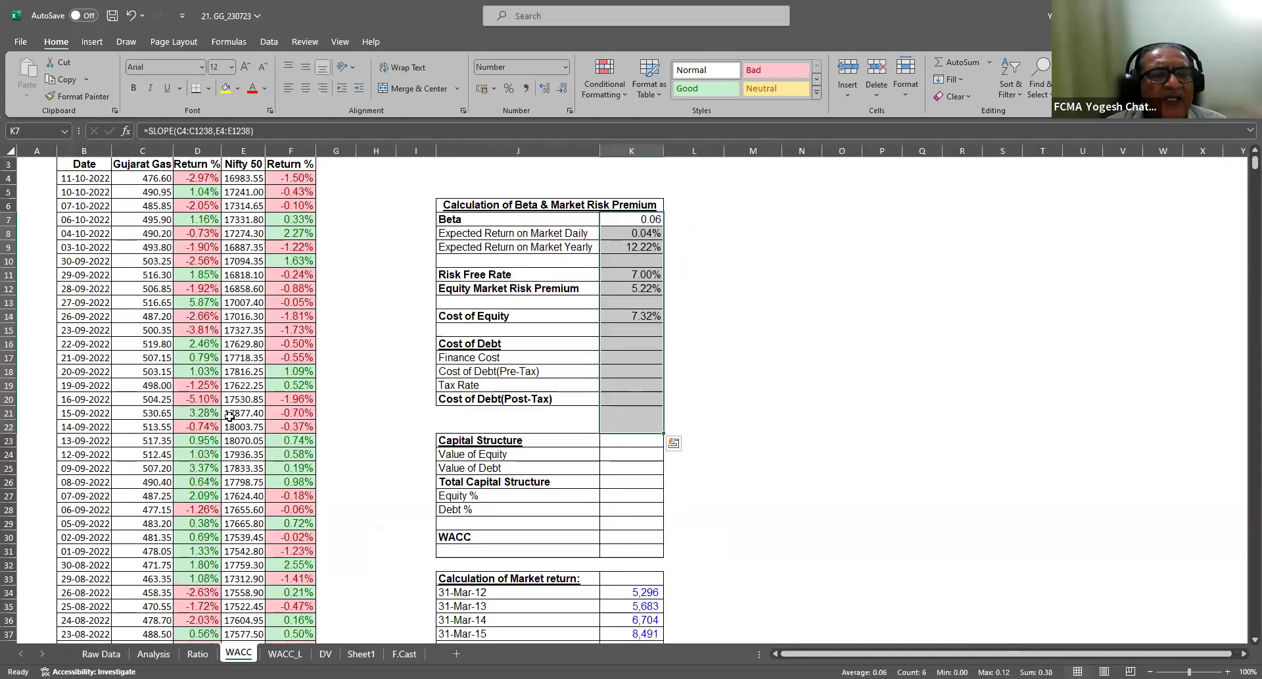
scroll(229, 416, down, 20)
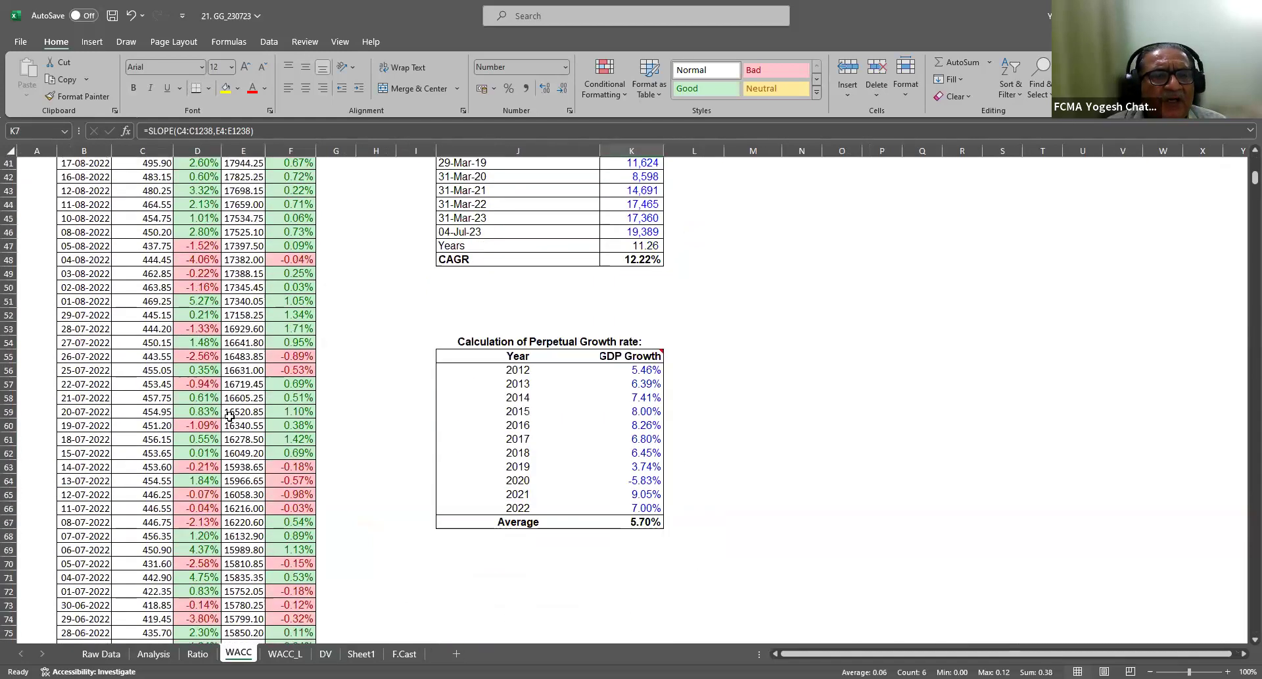
Review the sales projections on the F.Cast sheet and the forecast table and confidence-bound chart on Sheet1
click(397, 654)
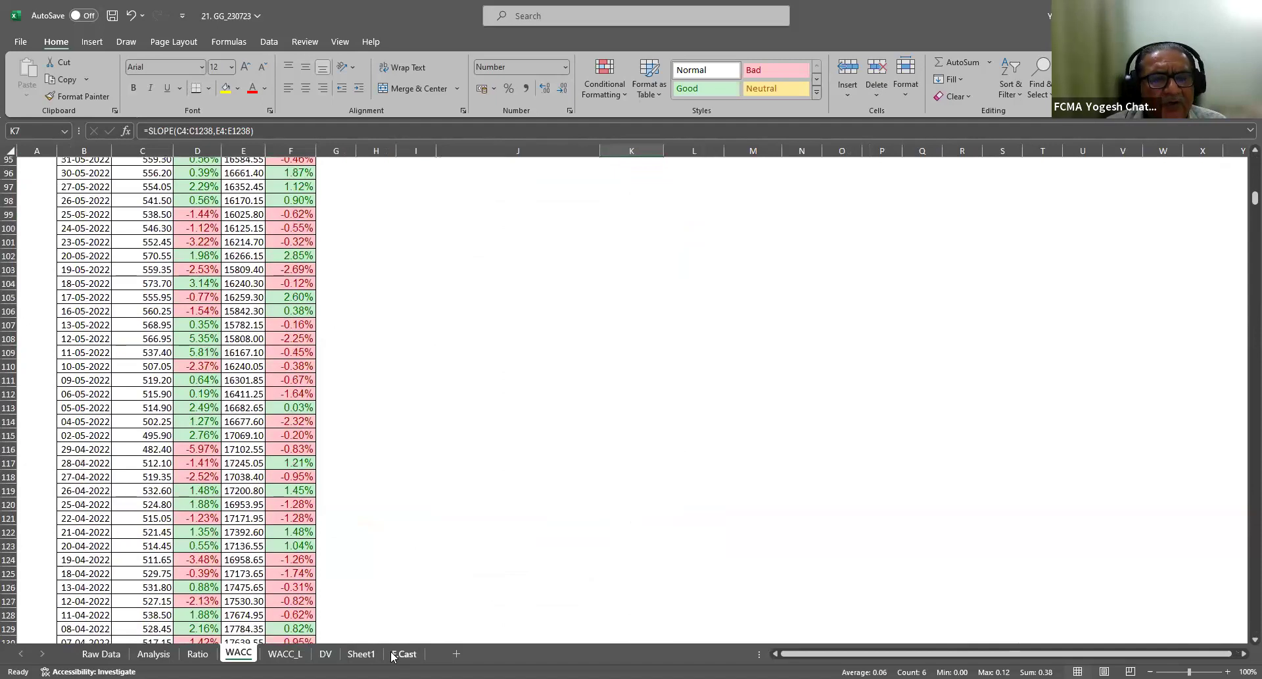
scroll(395, 604, up, 9)
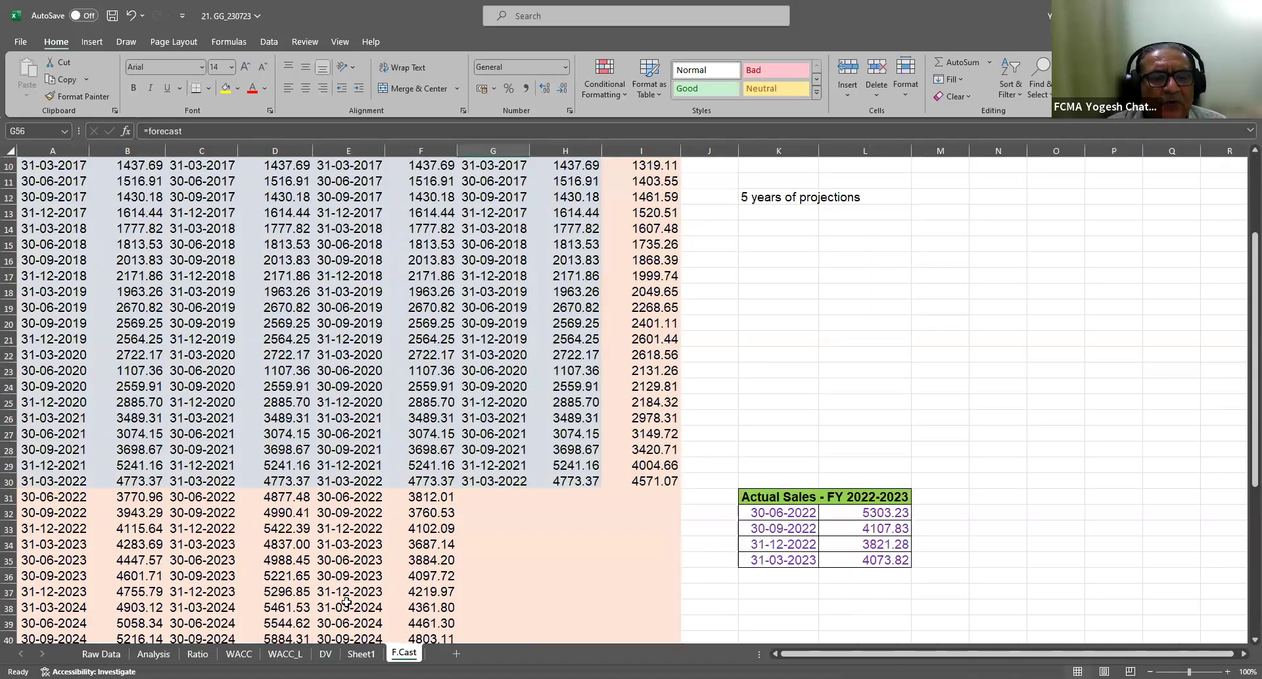
click(361, 652)
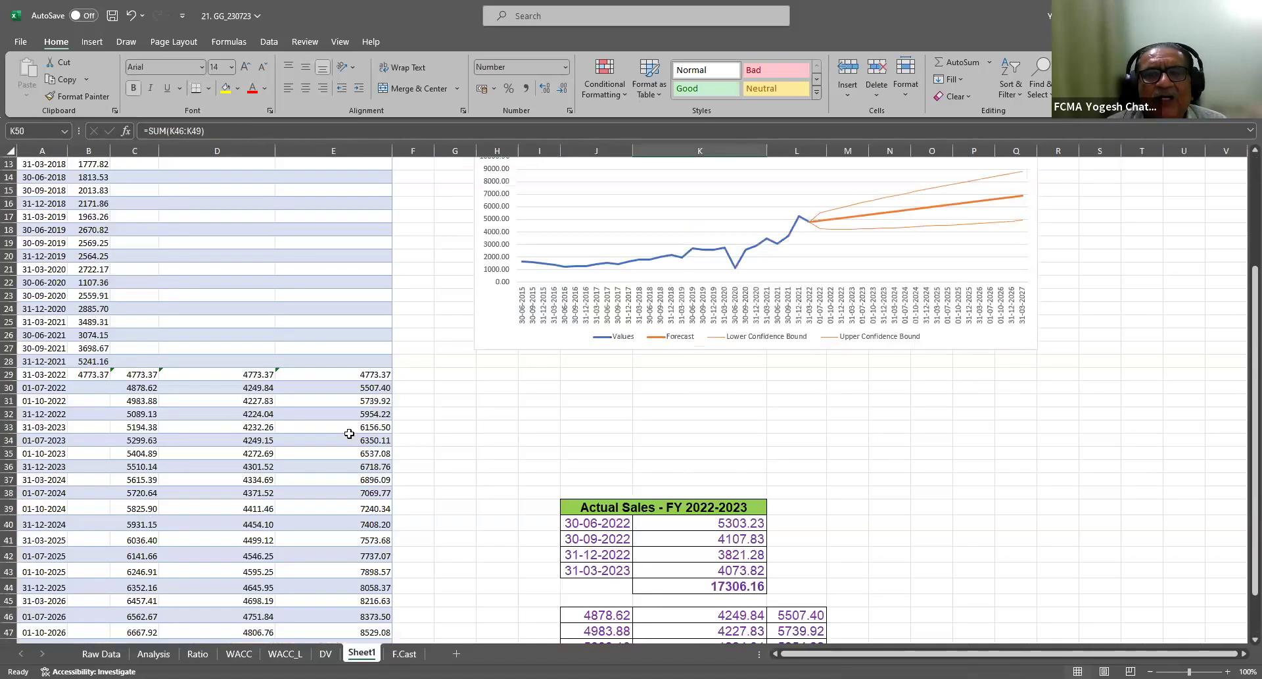
scroll(349, 433, up, 4)
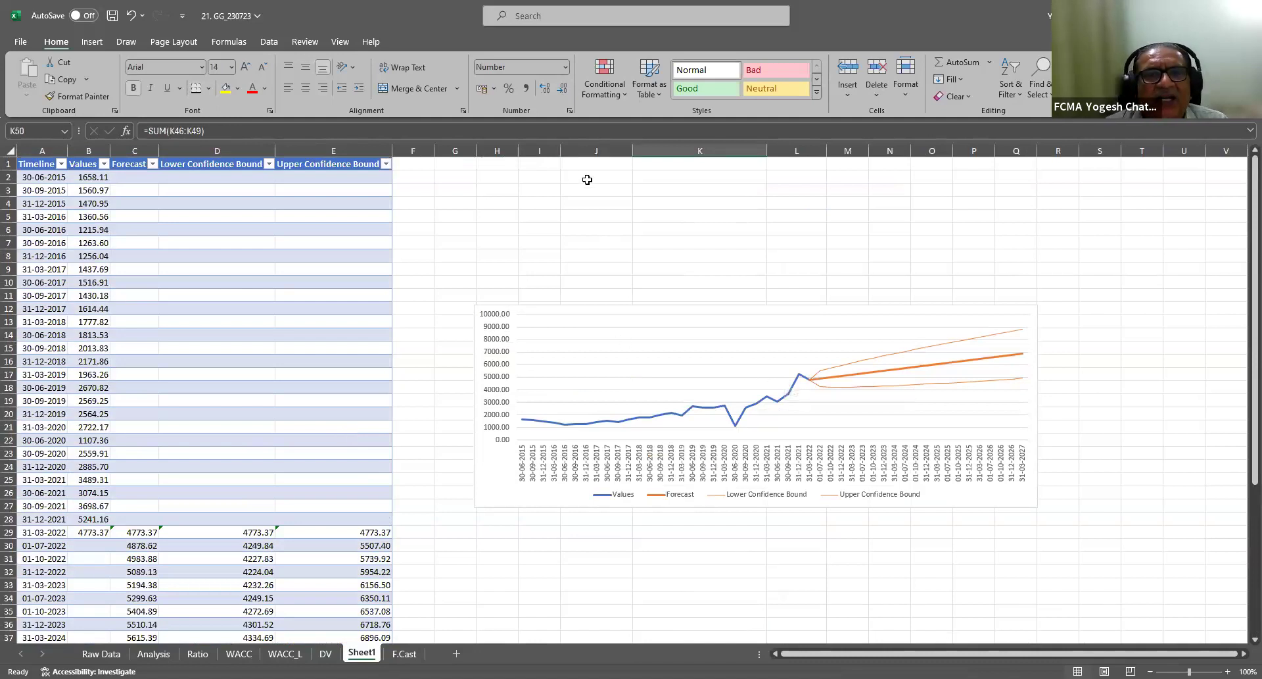
click(464, 247)
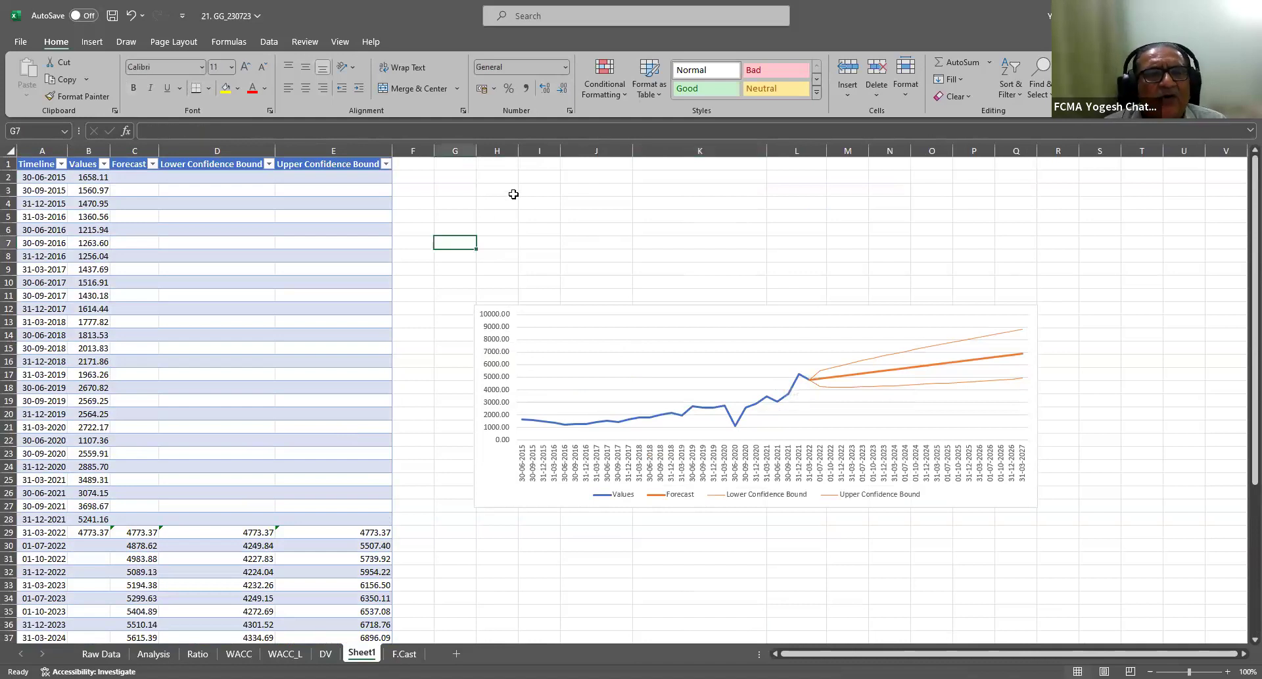
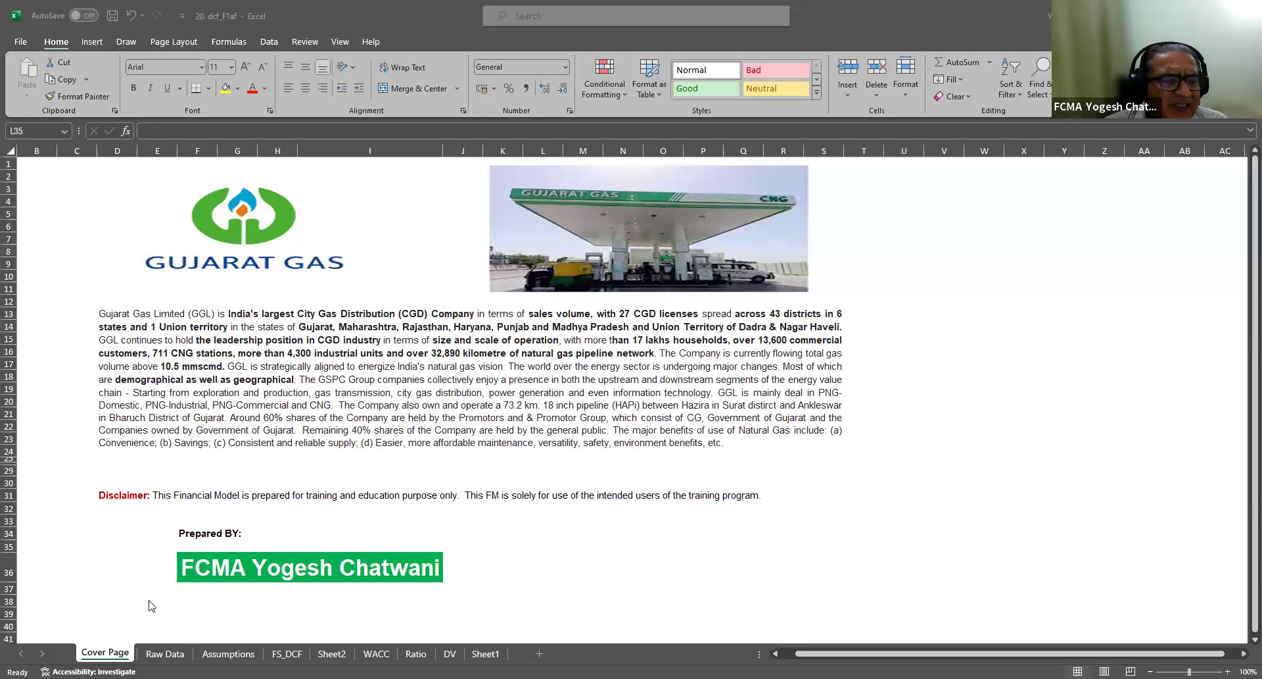
Show the Cover Page of the 20. dcf_F1af workbook with the Gujarat Gas company profile
click(244, 319)
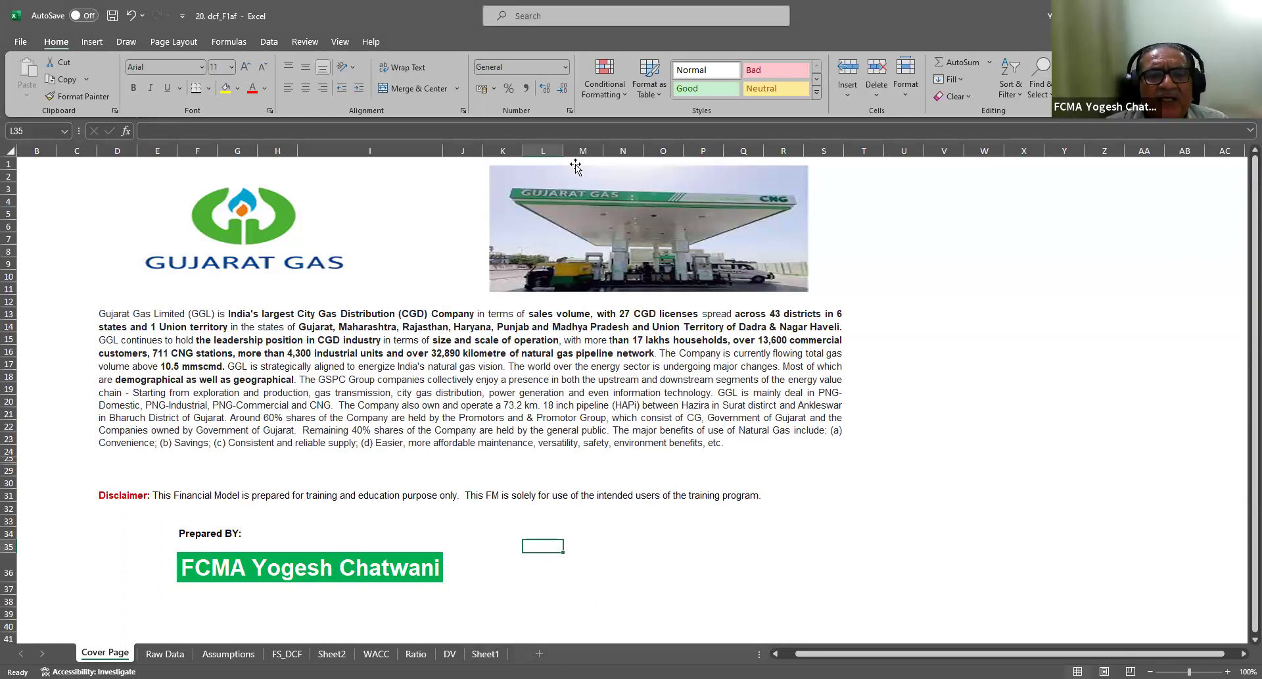
Review the company profile on the Cover Page and the income statement on the Raw Data sheet
key(alt+Tab)
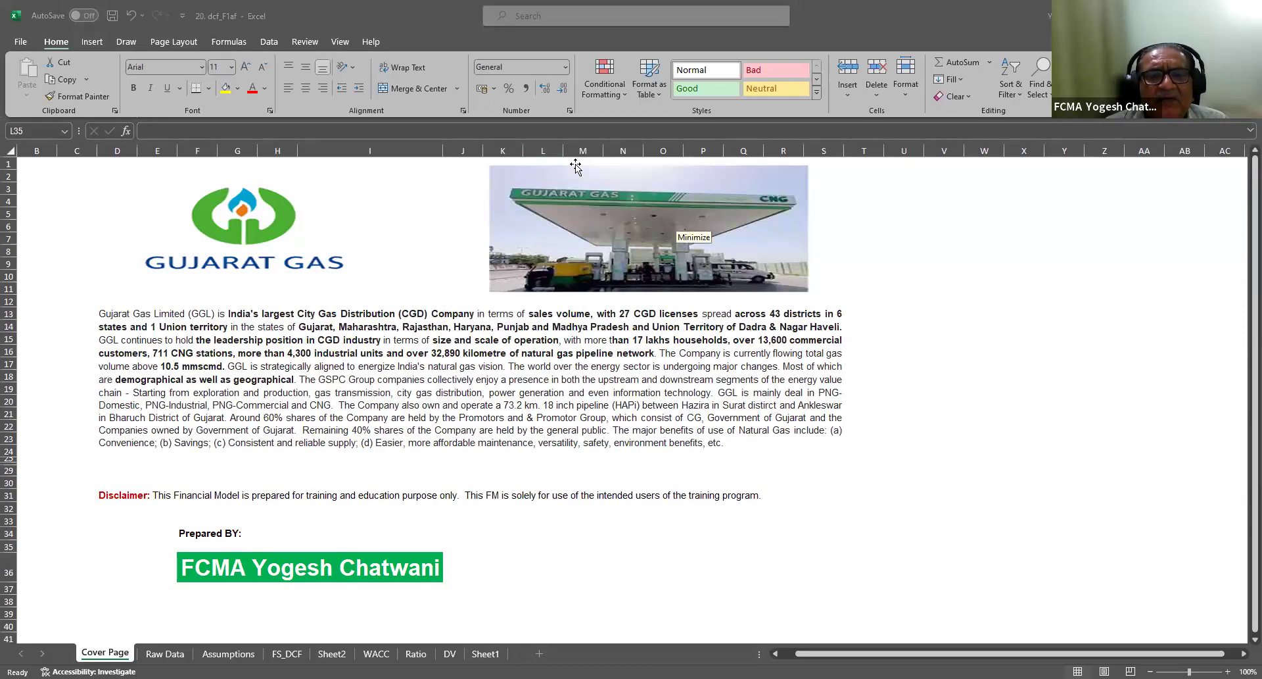
click(290, 343)
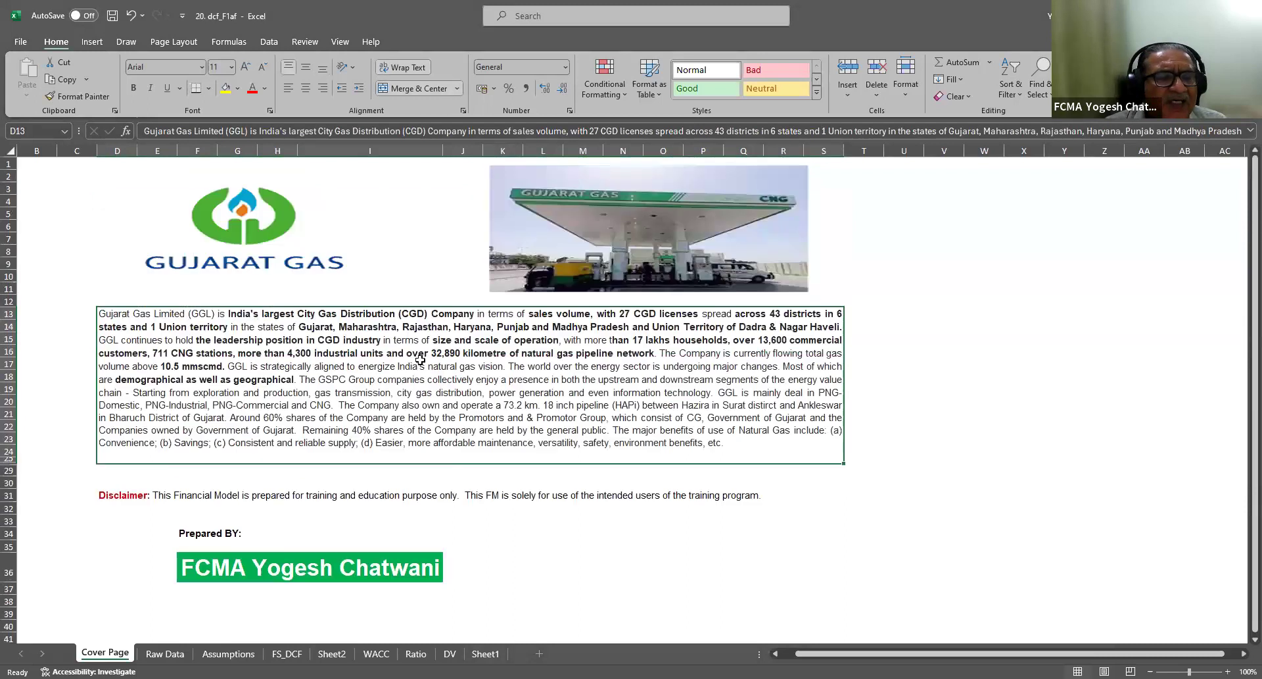
click(164, 653)
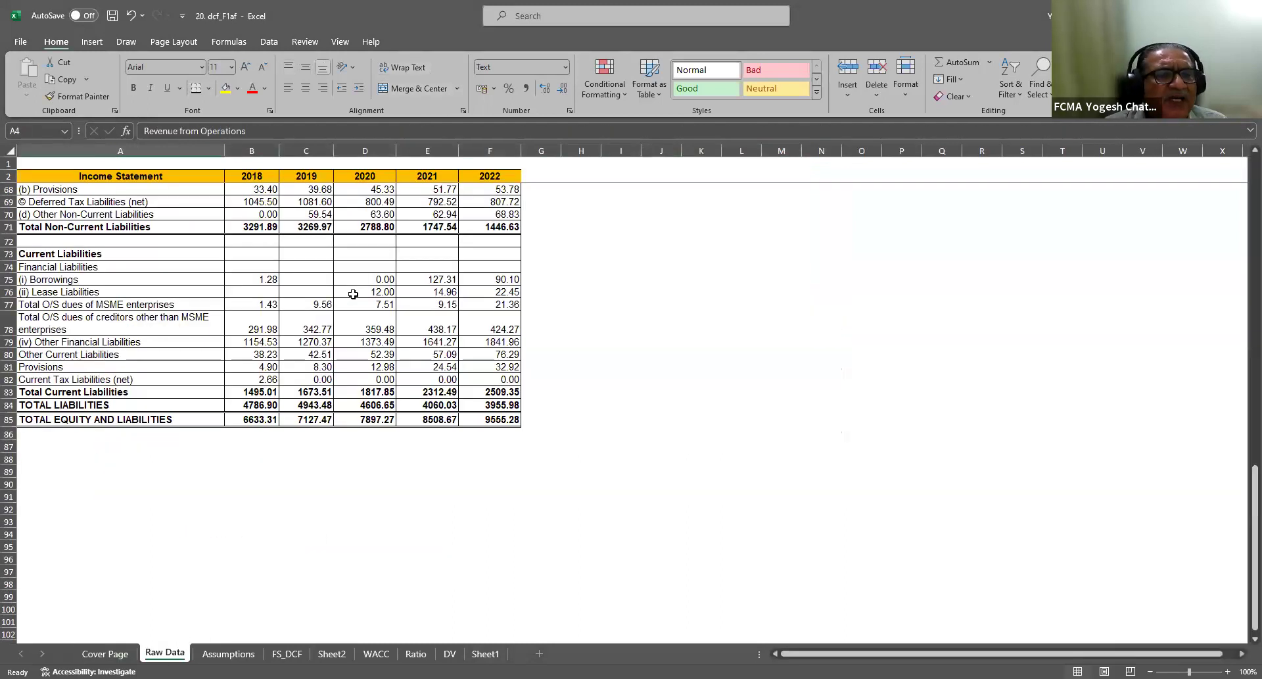
scroll(353, 294, up, 20)
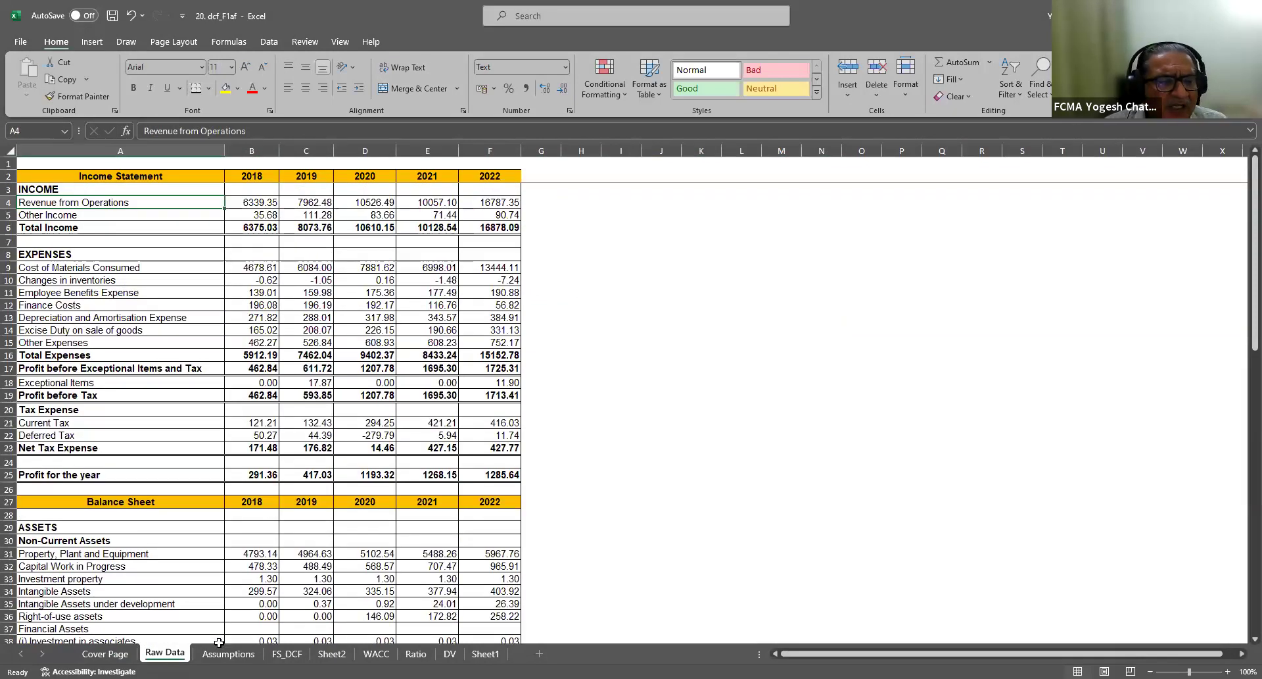
On the Assumptions sheet, enter the notes "Based on the quarterly sales of the co" in O6 and "Based on product-wise" in O7
click(224, 653)
scroll(299, 321, up, 8)
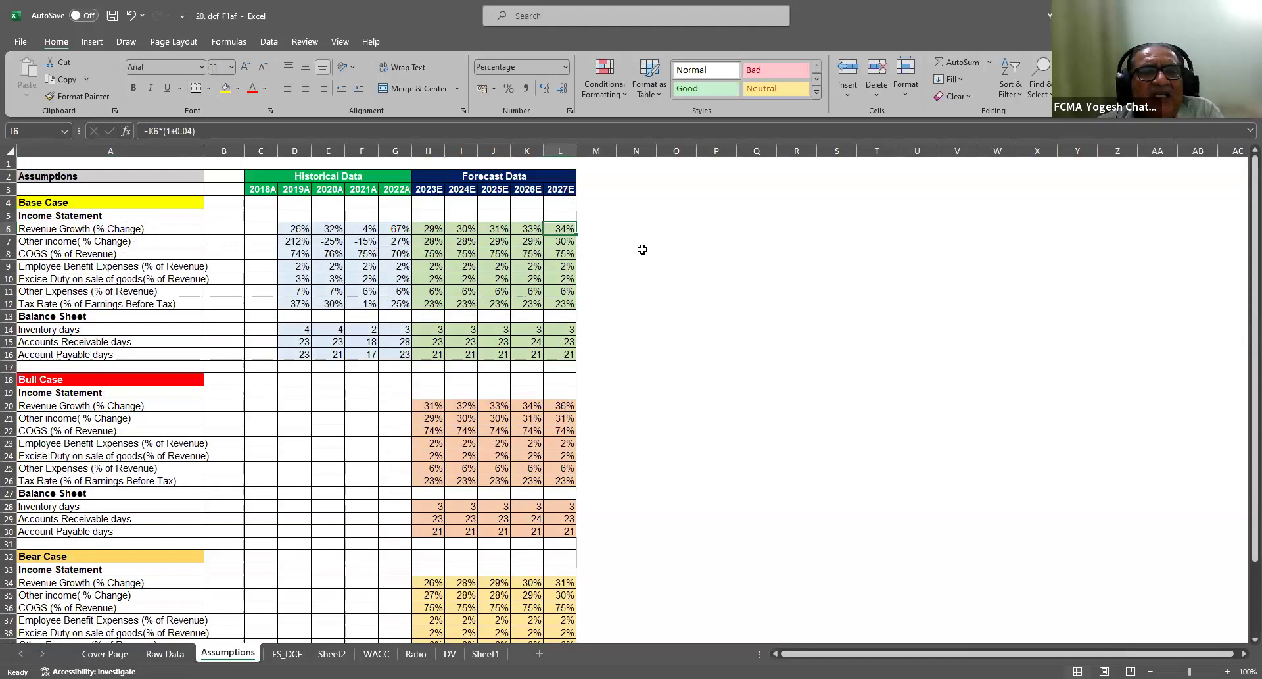
click(682, 230)
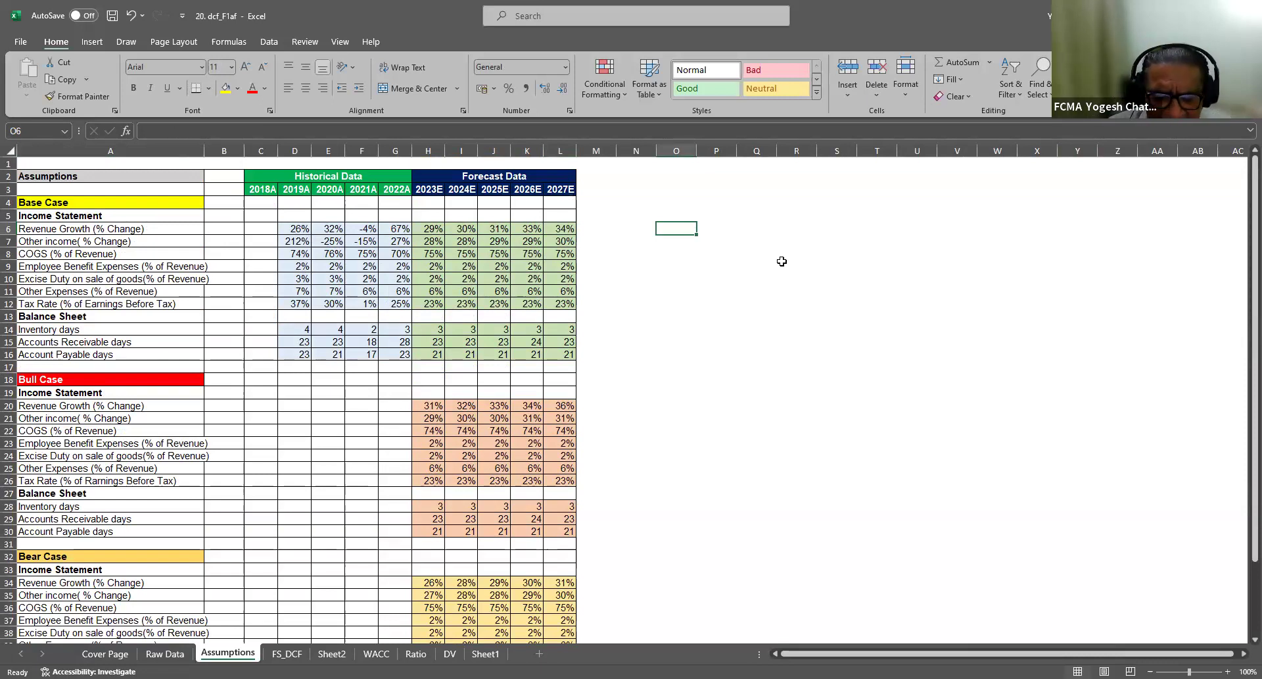
text(Based on the quarterly sales of the co)
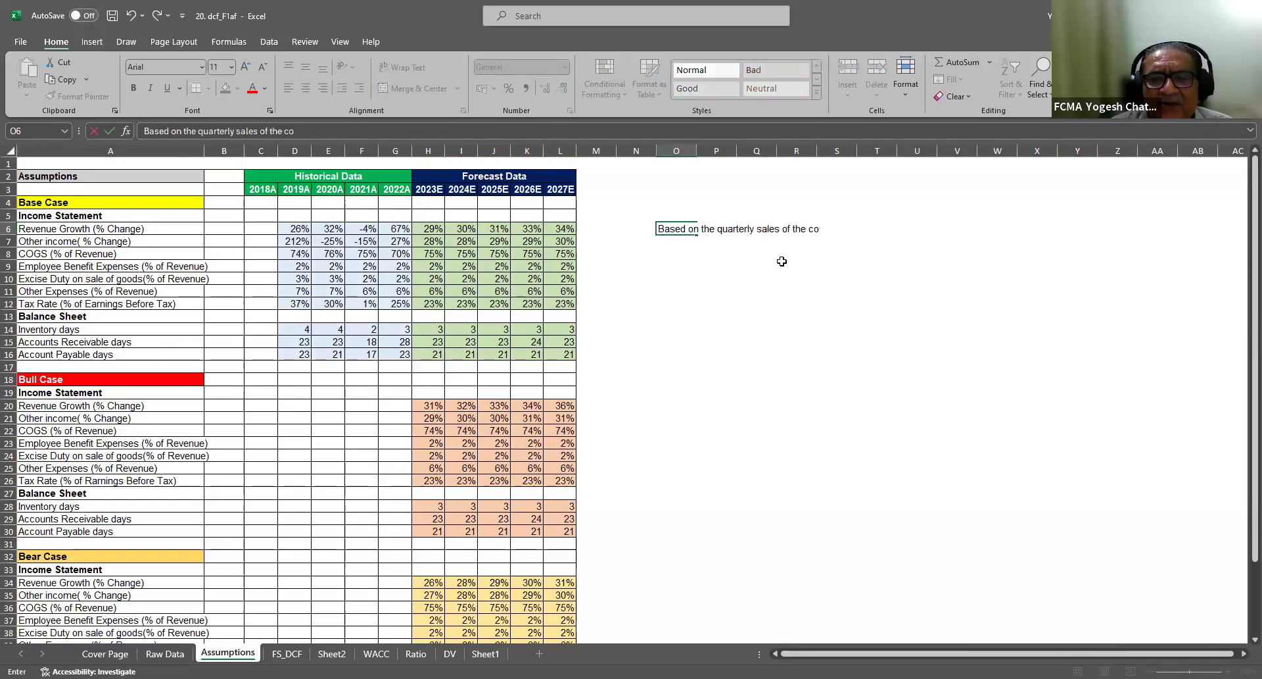
key(Return)
text(Based on )
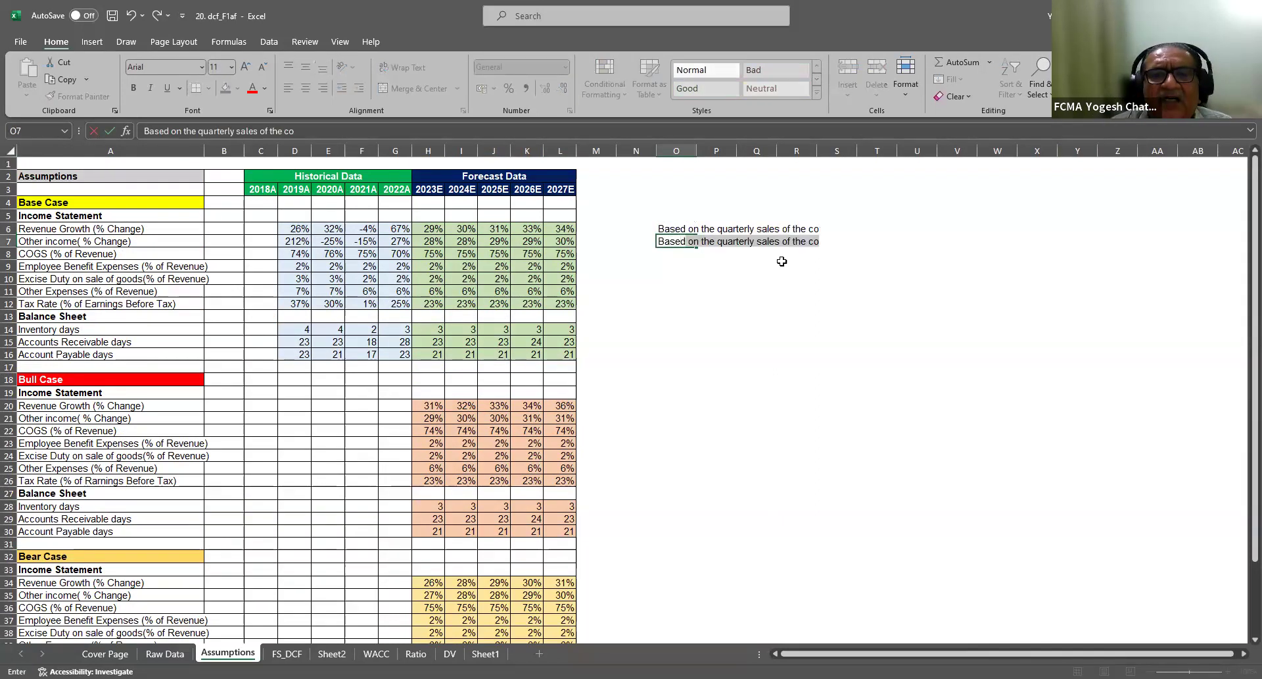
text(prod)
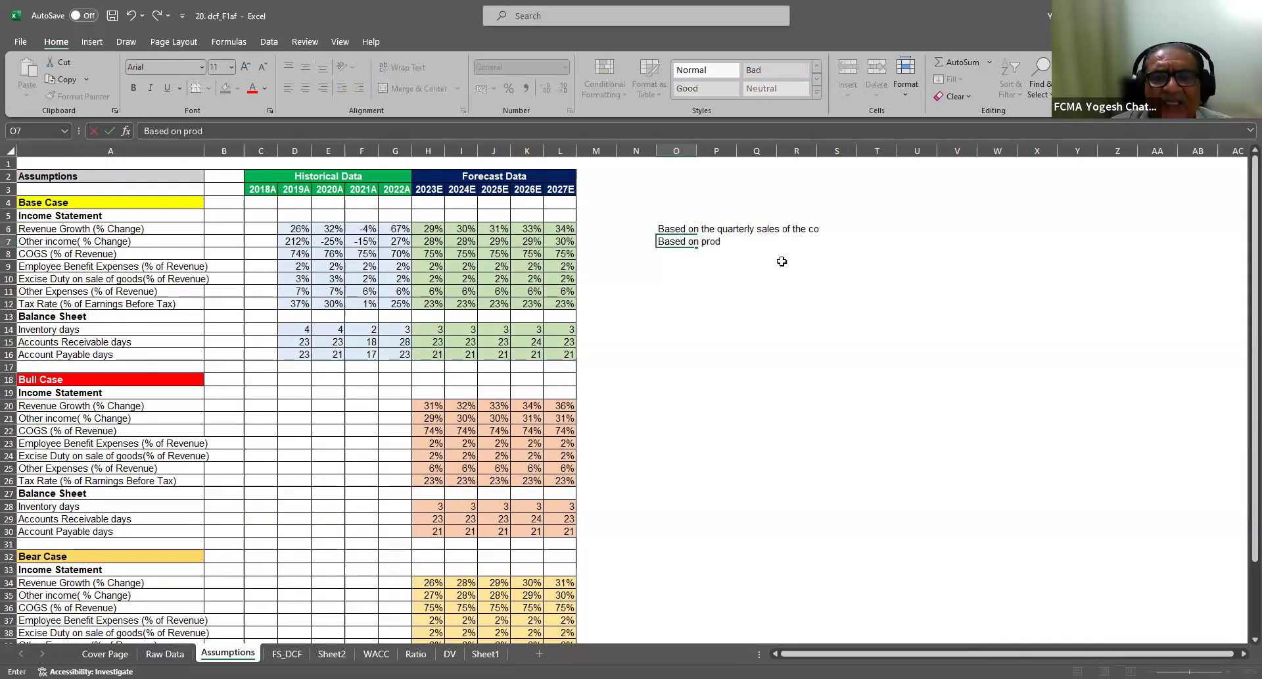
text(uct-wise)
key(Return)
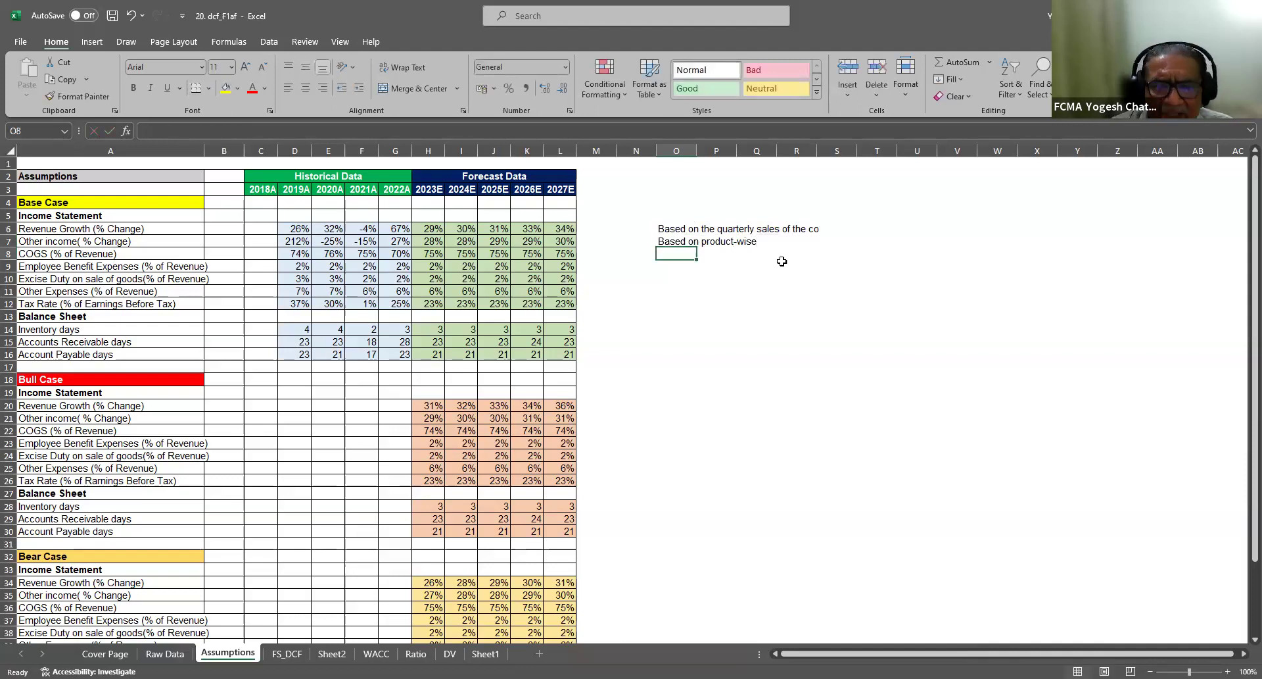
Add the notes "Based on region-wise" in O8 and "Based seasonality" in O9
text(Based o)
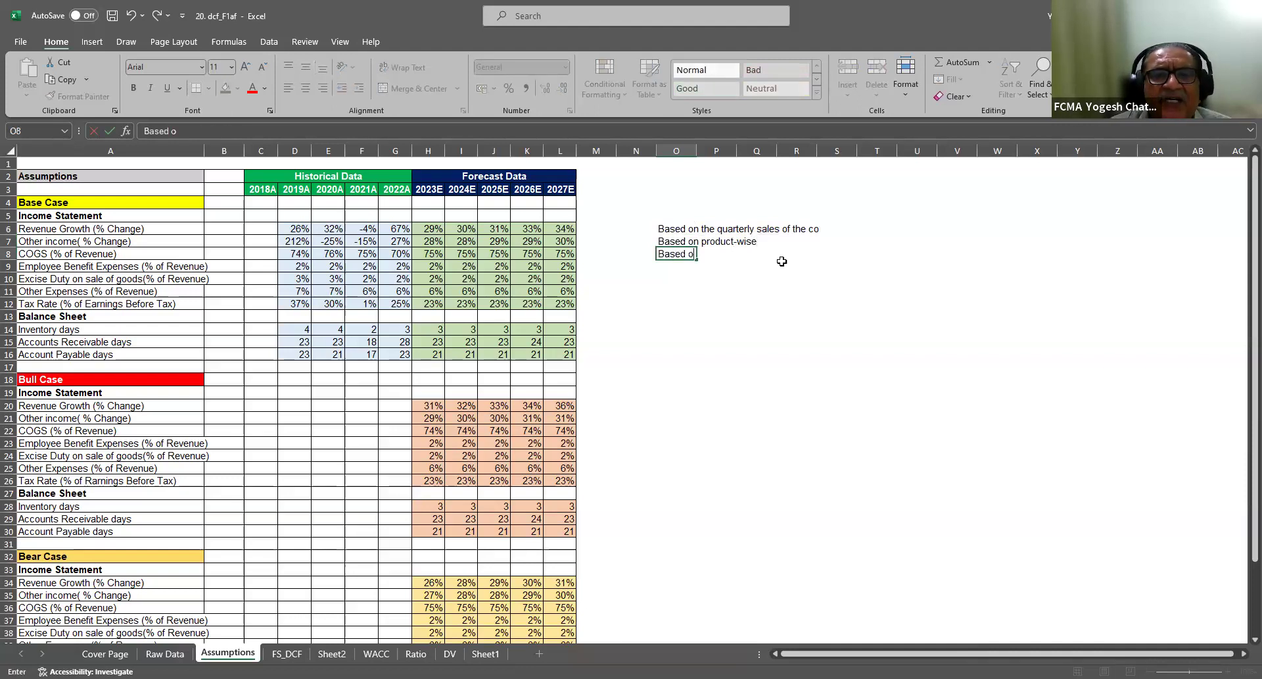
text(n region-wise)
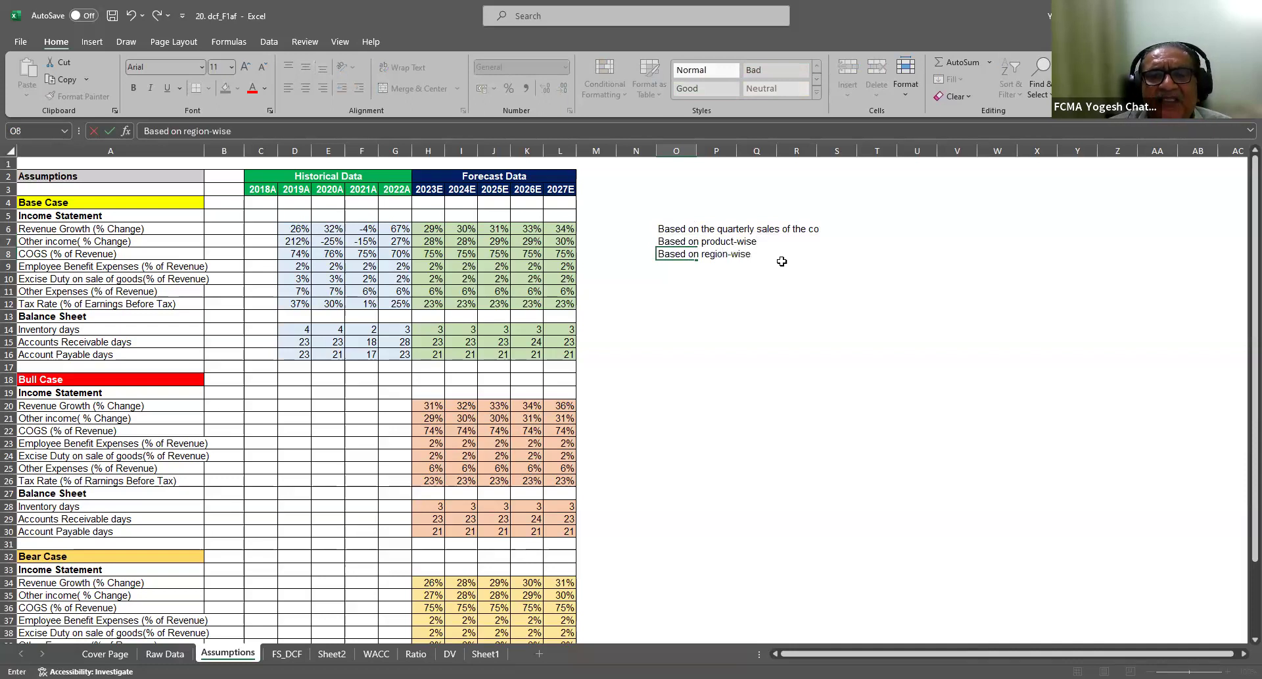
key(Return)
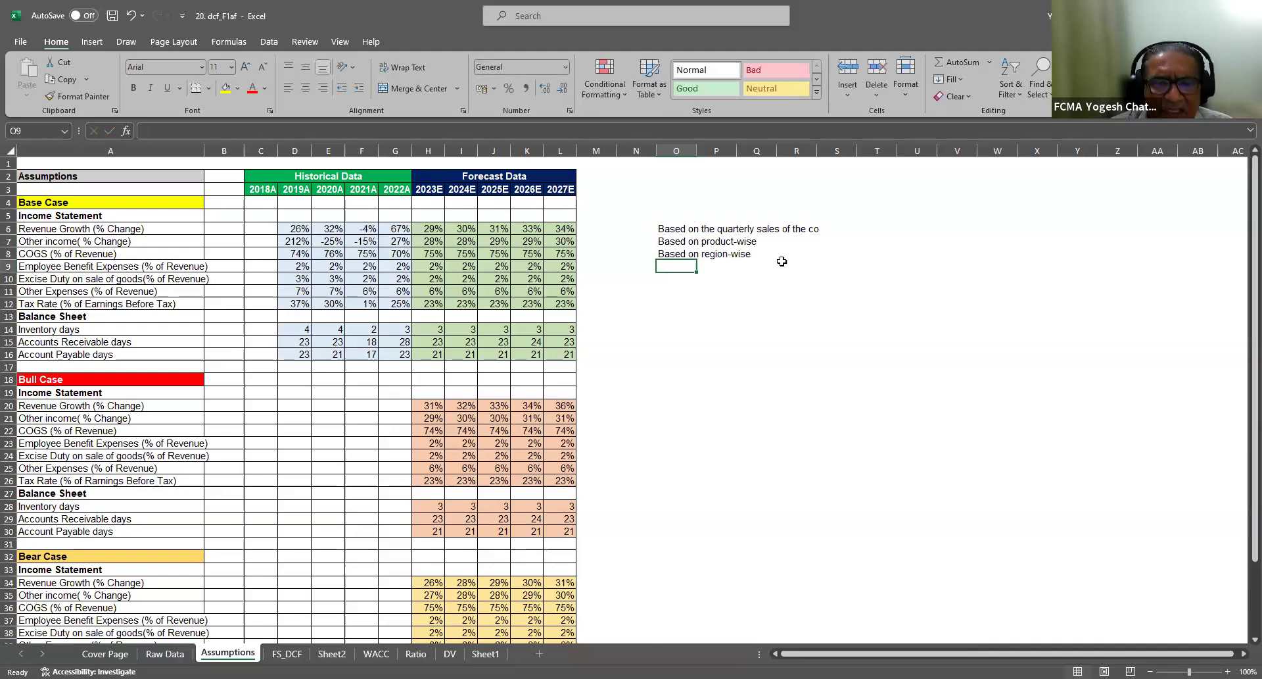
text(Based seasona)
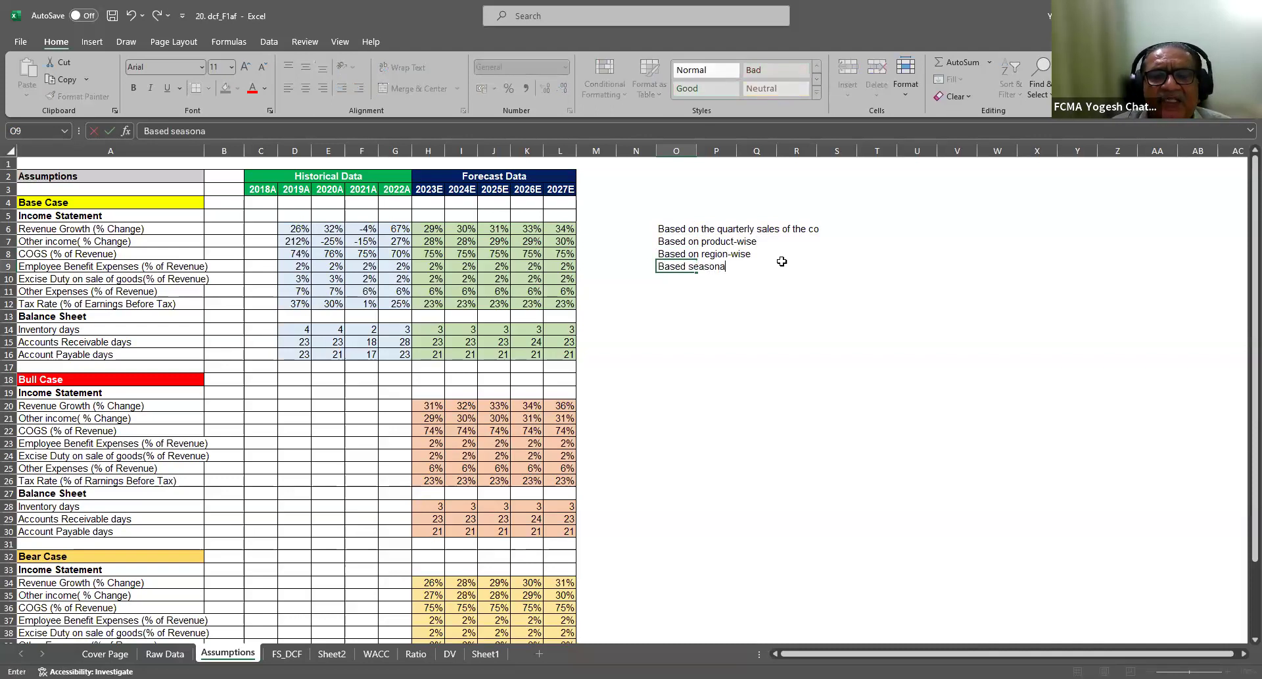
text(lity)
key(Return)
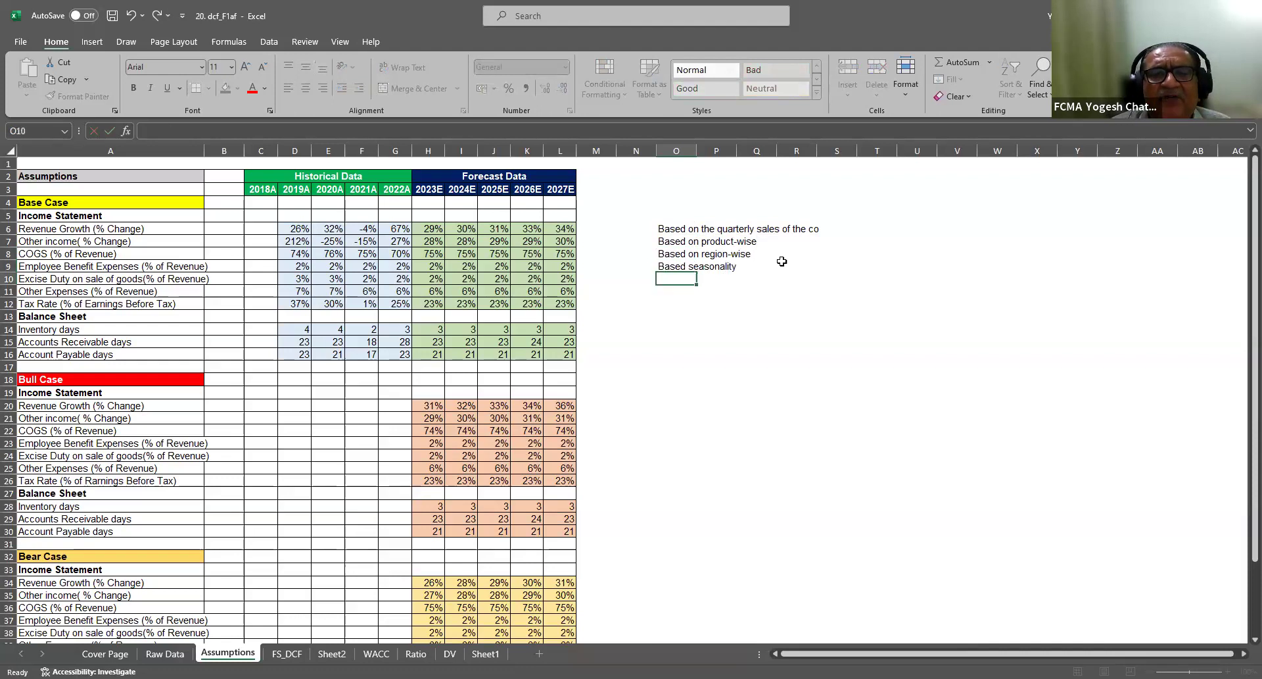
Enter 5% in T6 beside the note about the company's quarterly sales
click(695, 230)
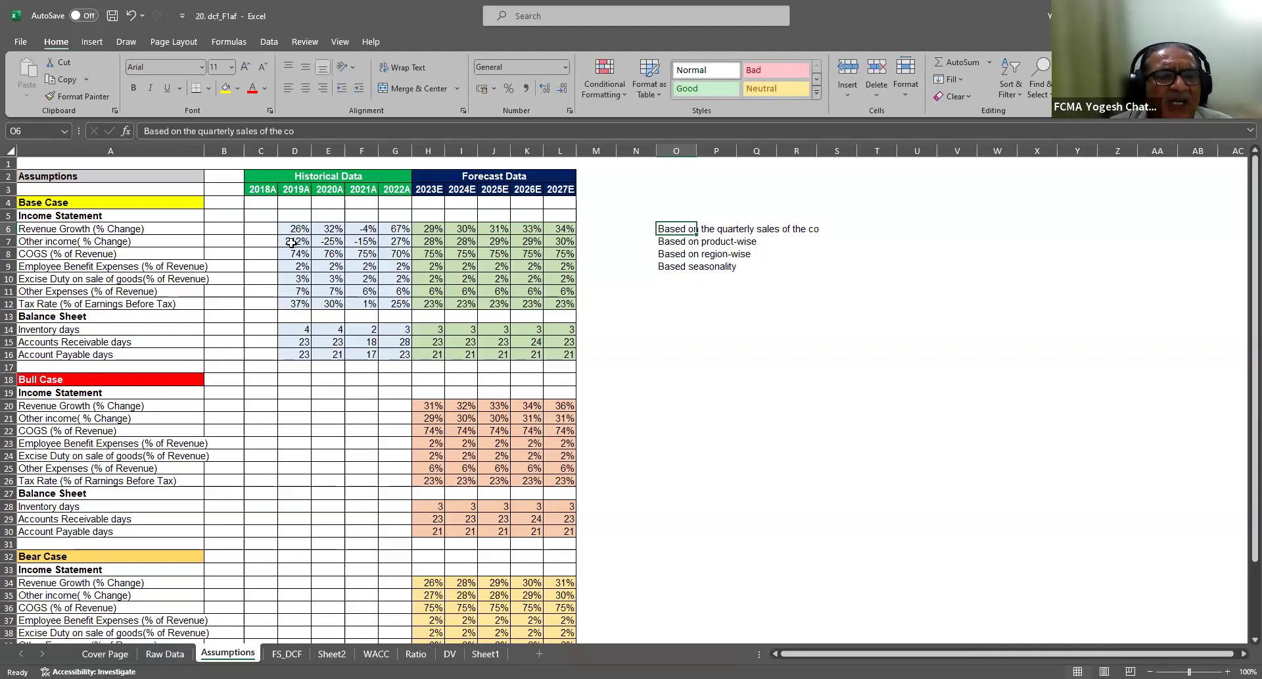
click(883, 235)
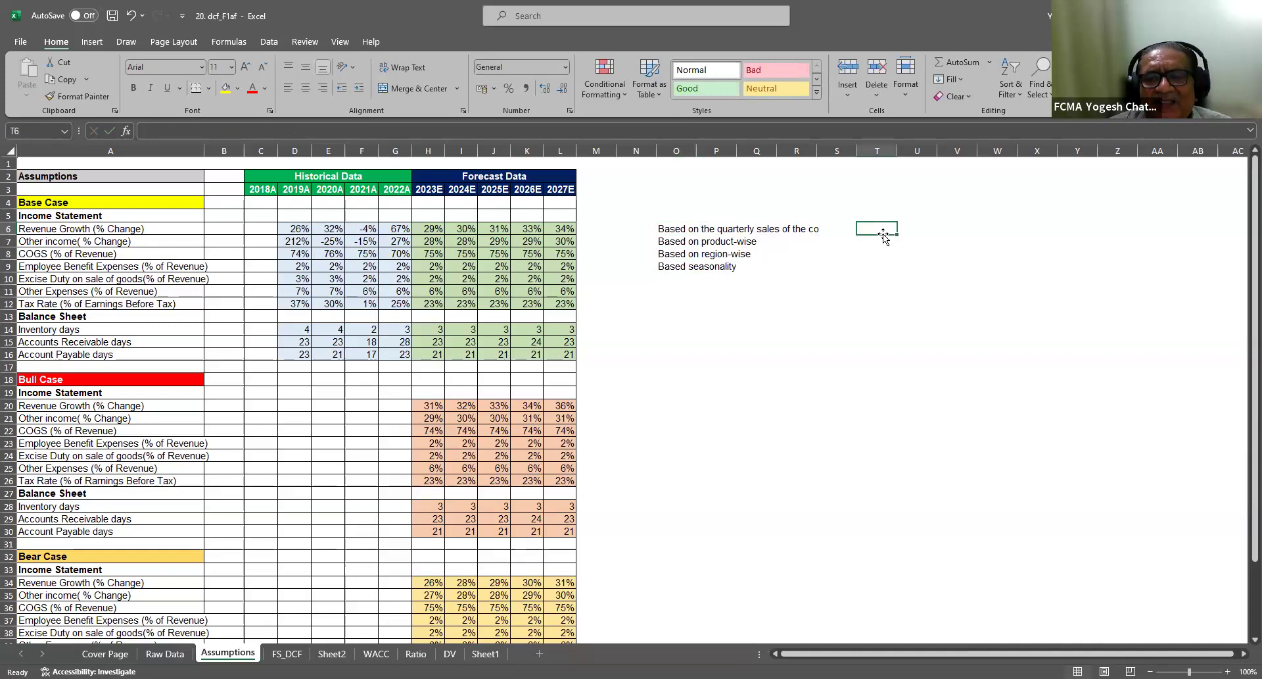
text(5%)
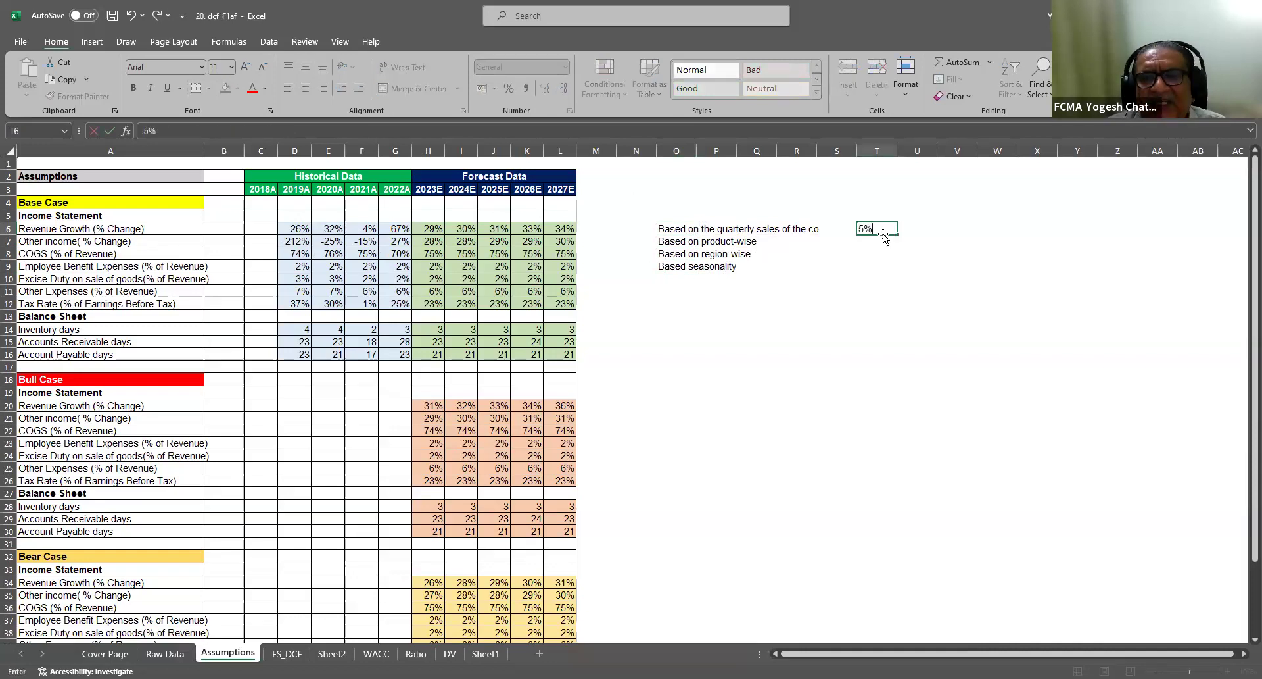
key(Return)
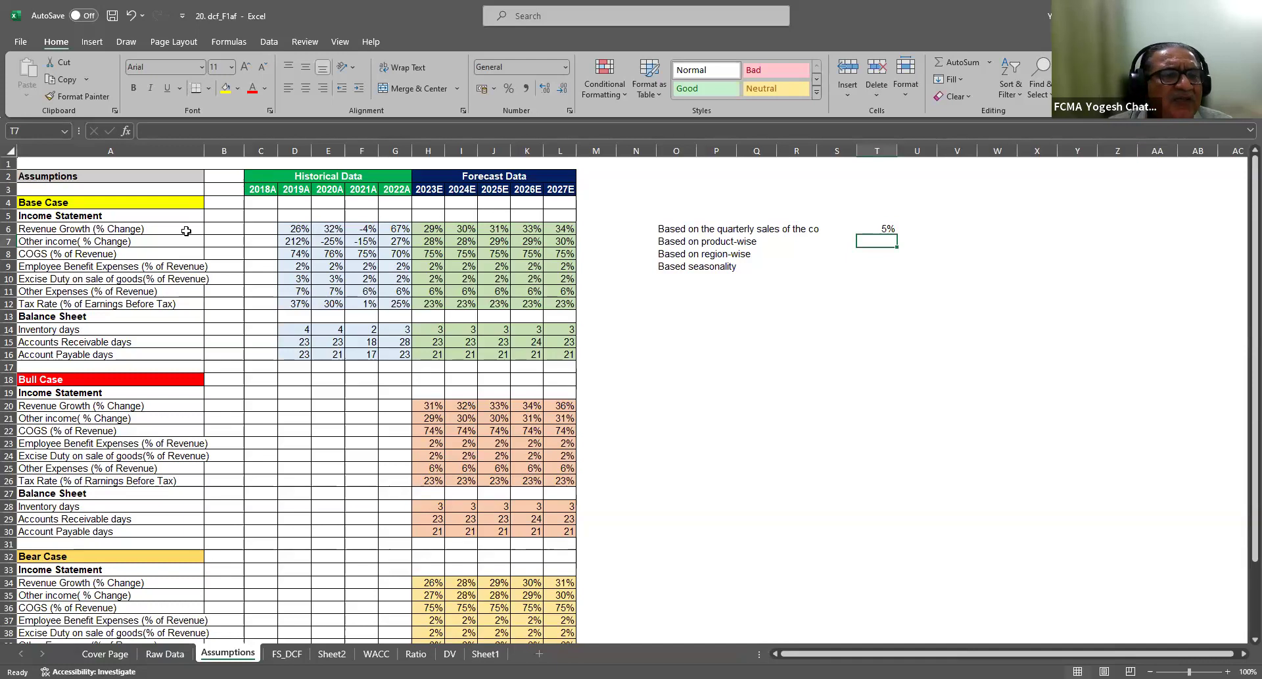
Examine the 2019A revenue growth formula and the Base Case, Bull Case and Bear Case assumption blocks
click(290, 233)
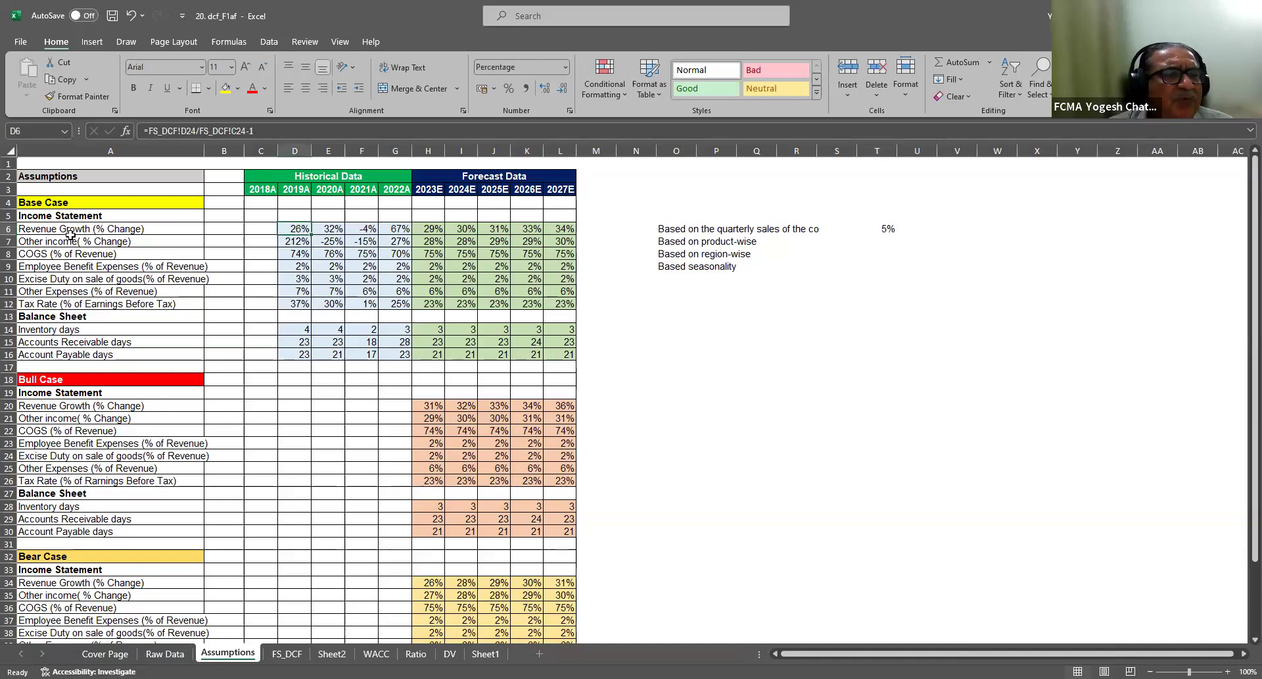
click(28, 210)
click(47, 200)
click(70, 380)
scroll(70, 380, down, 4)
click(49, 406)
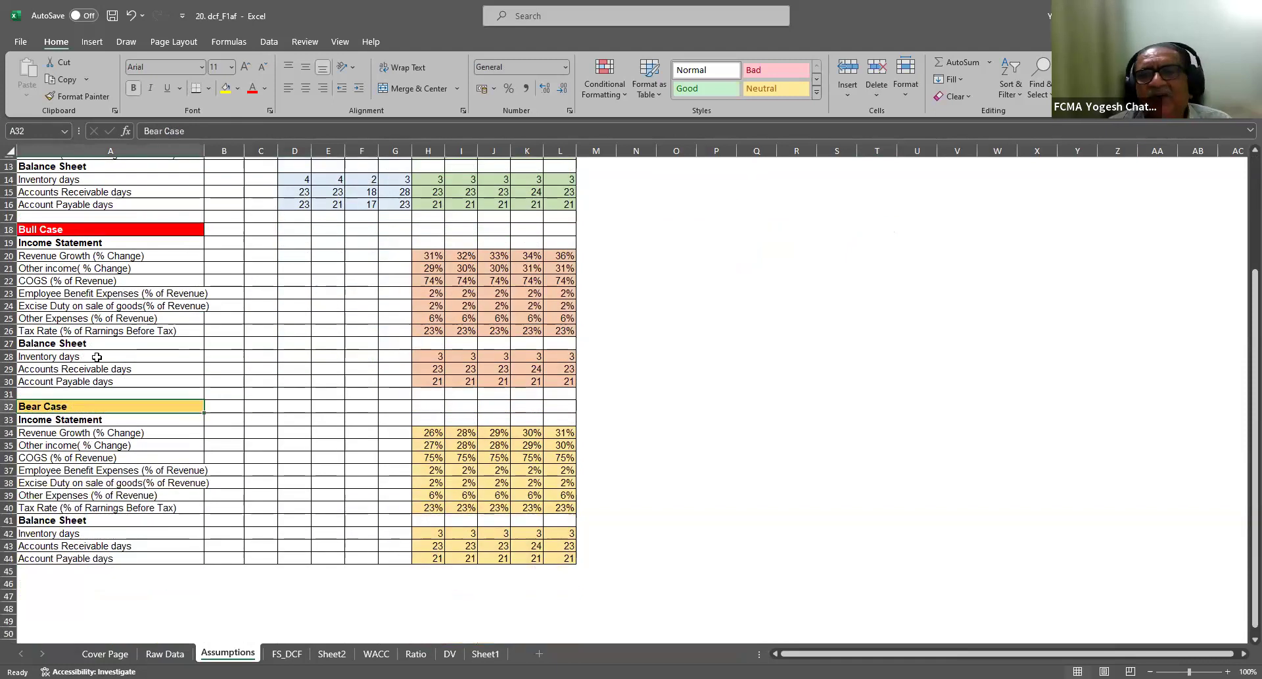
scroll(96, 356, up, 4)
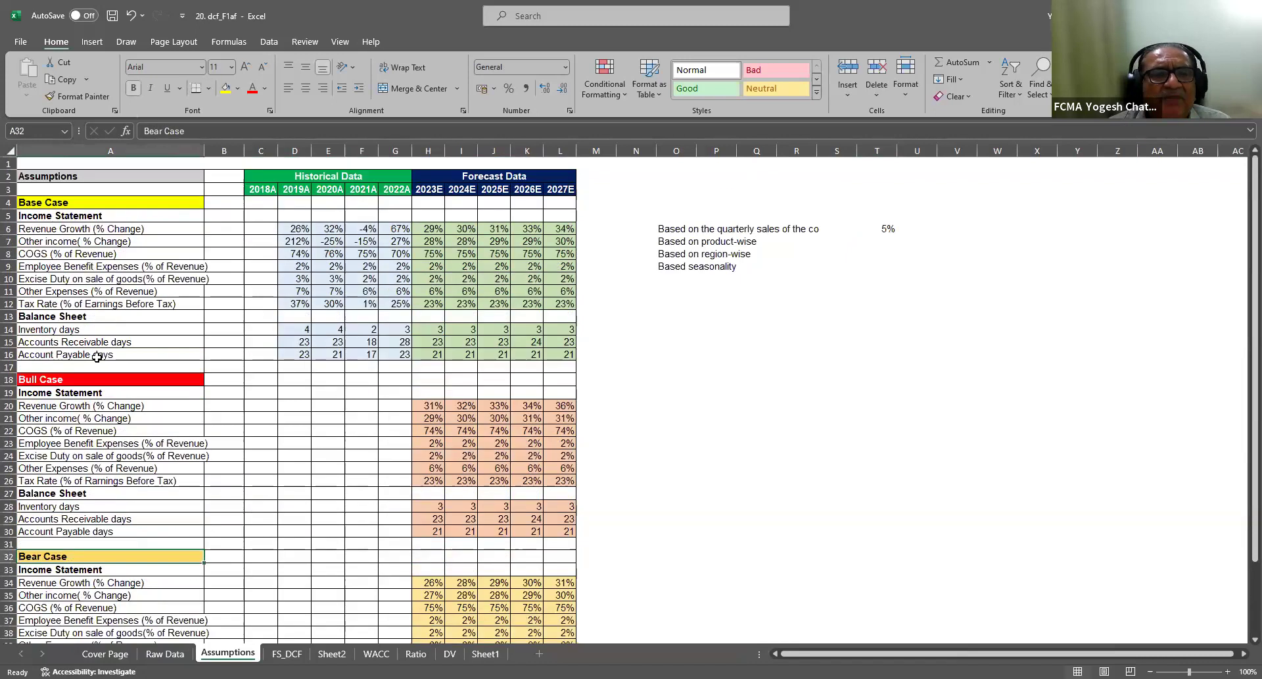
click(58, 203)
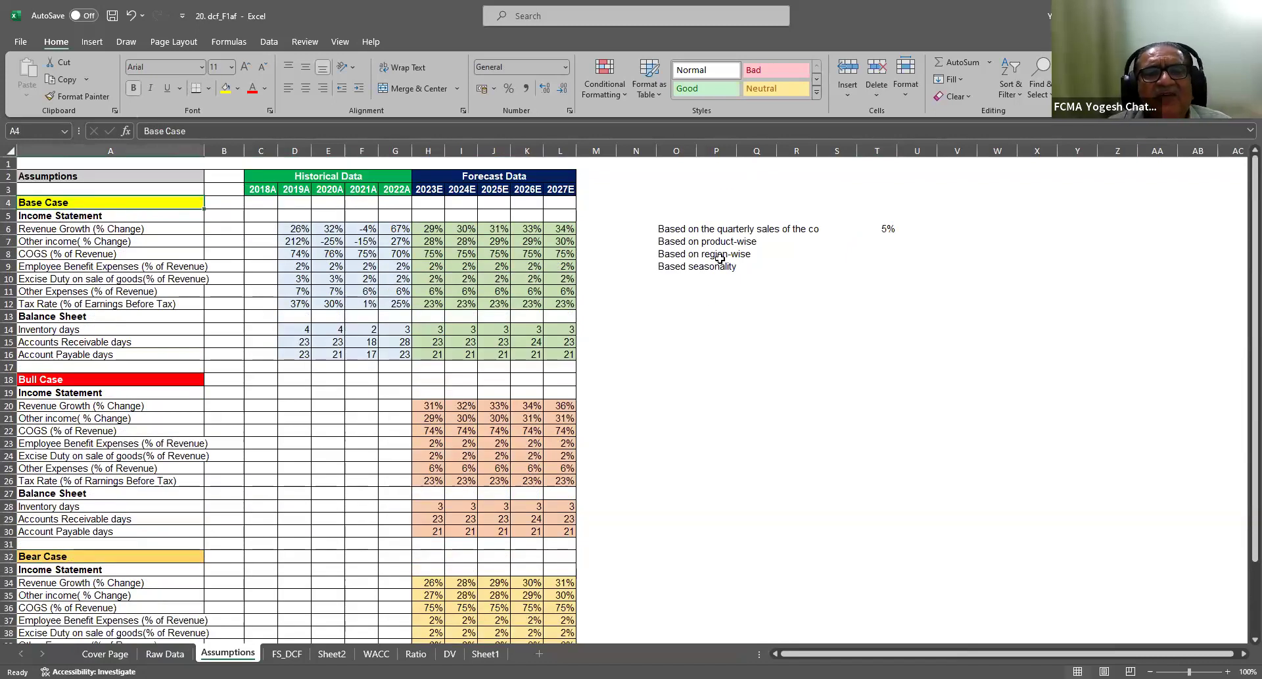
Enter the notes "Scenario Analysis" in P12 and "Senstivity Analysis" in P13
click(703, 305)
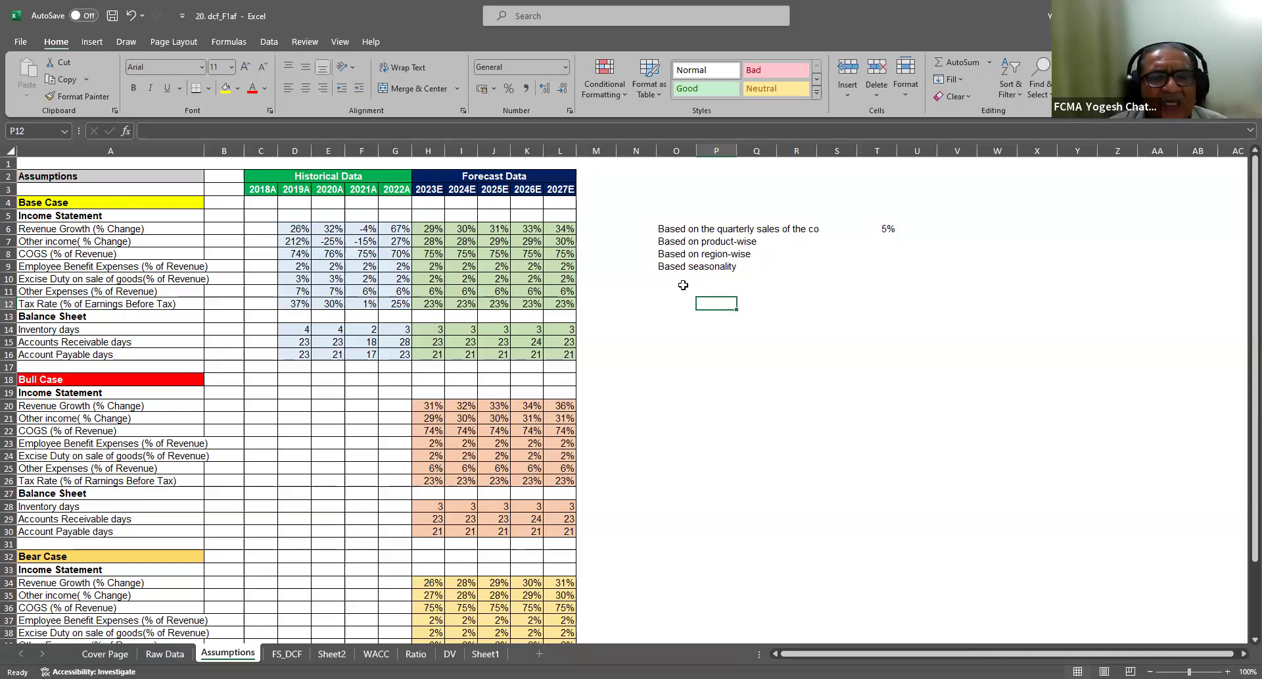
text(Scenario Analysis)
key(Return)
text(Senstivity Ana)
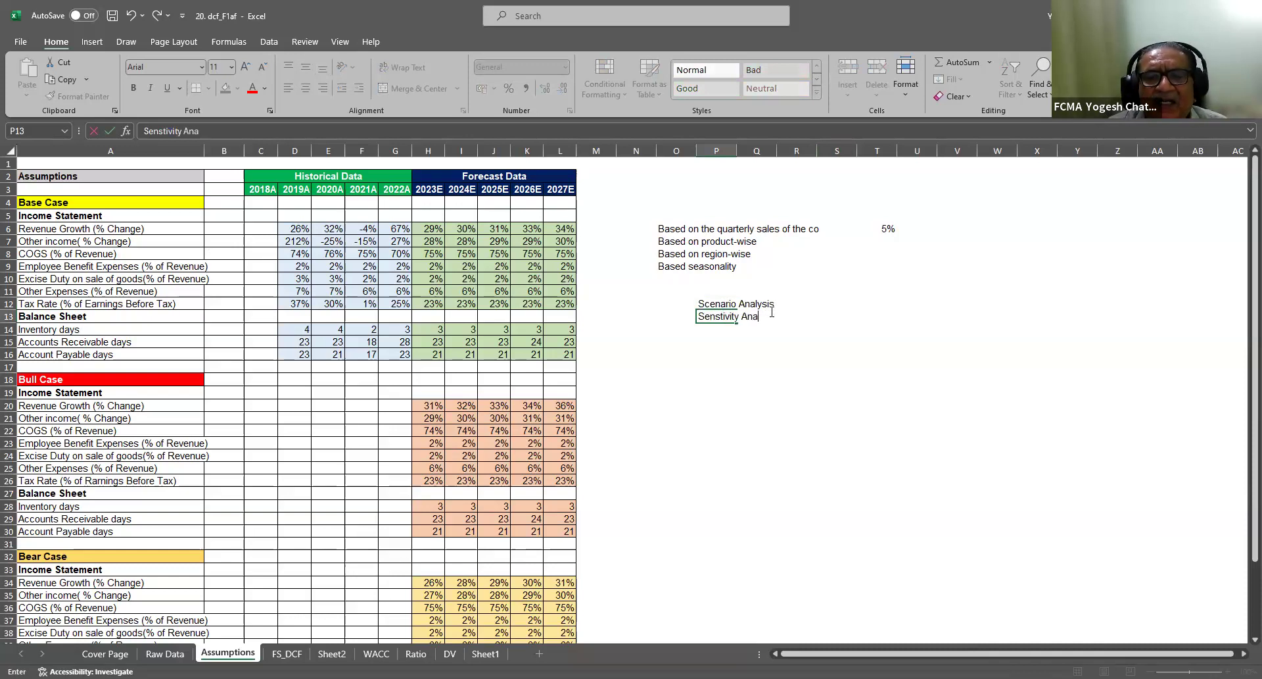
text(lysis)
key(Return)
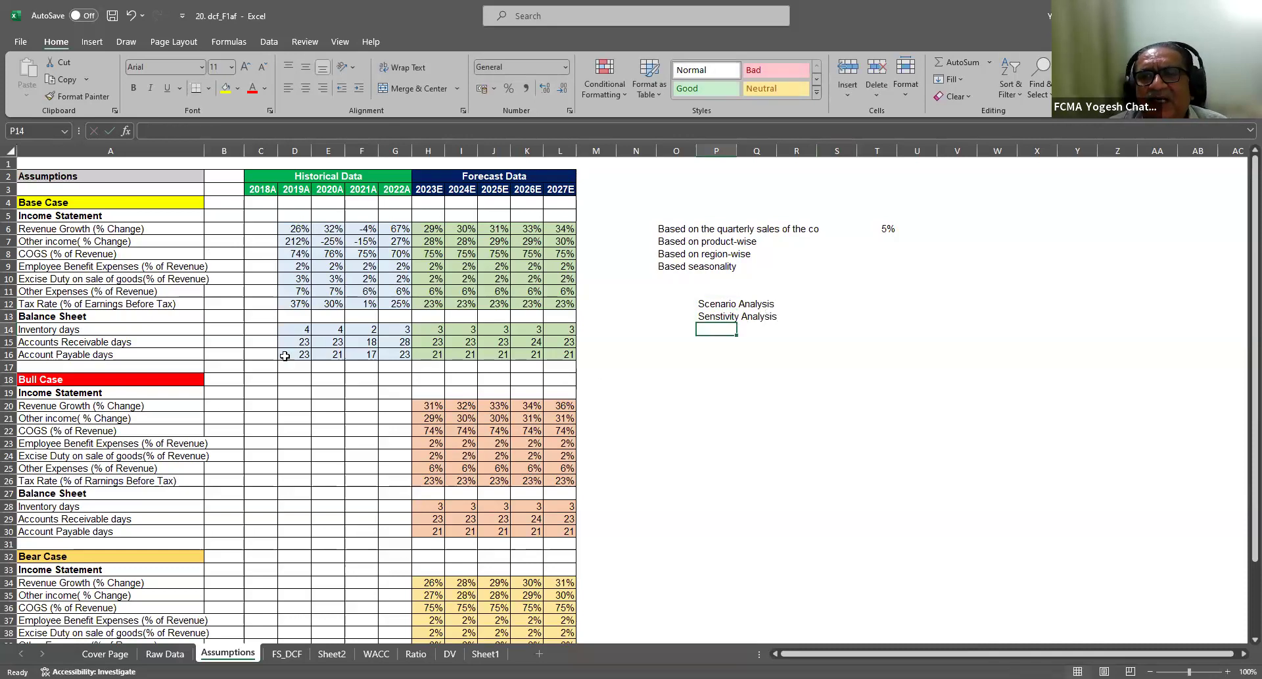
Review the three case headings and the Base Case income statement assumptions from revenue growth through tax rate
click(41, 203)
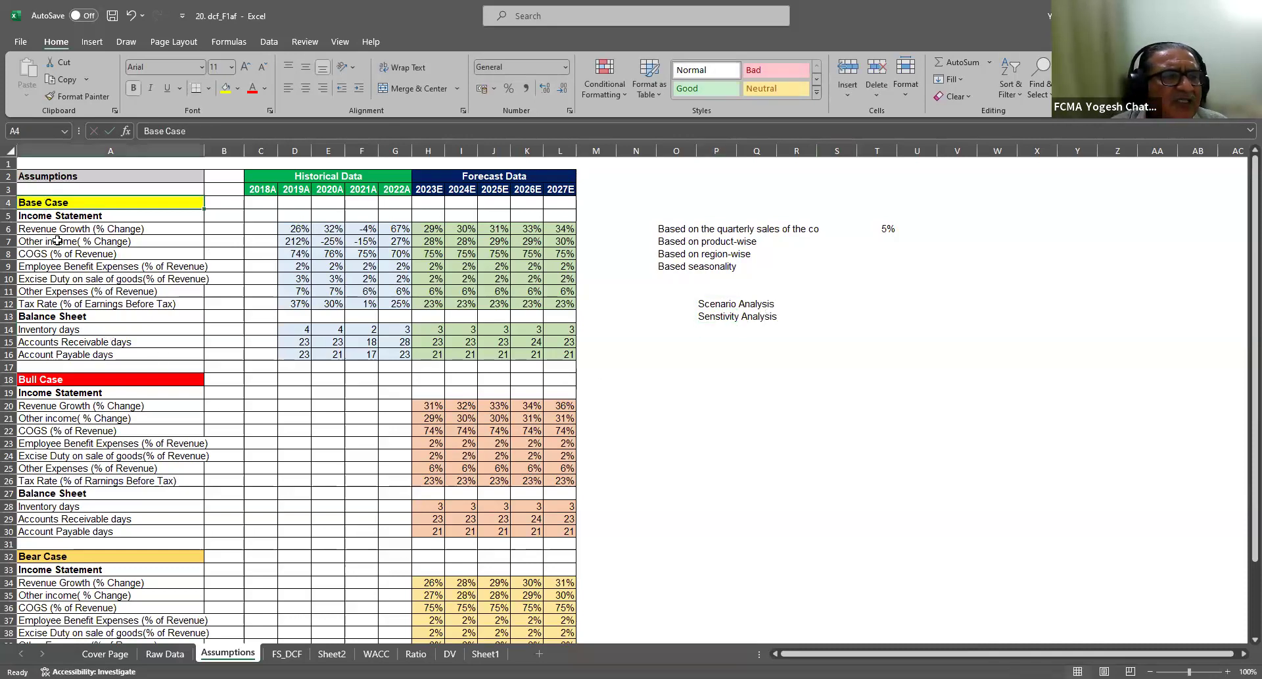
click(61, 385)
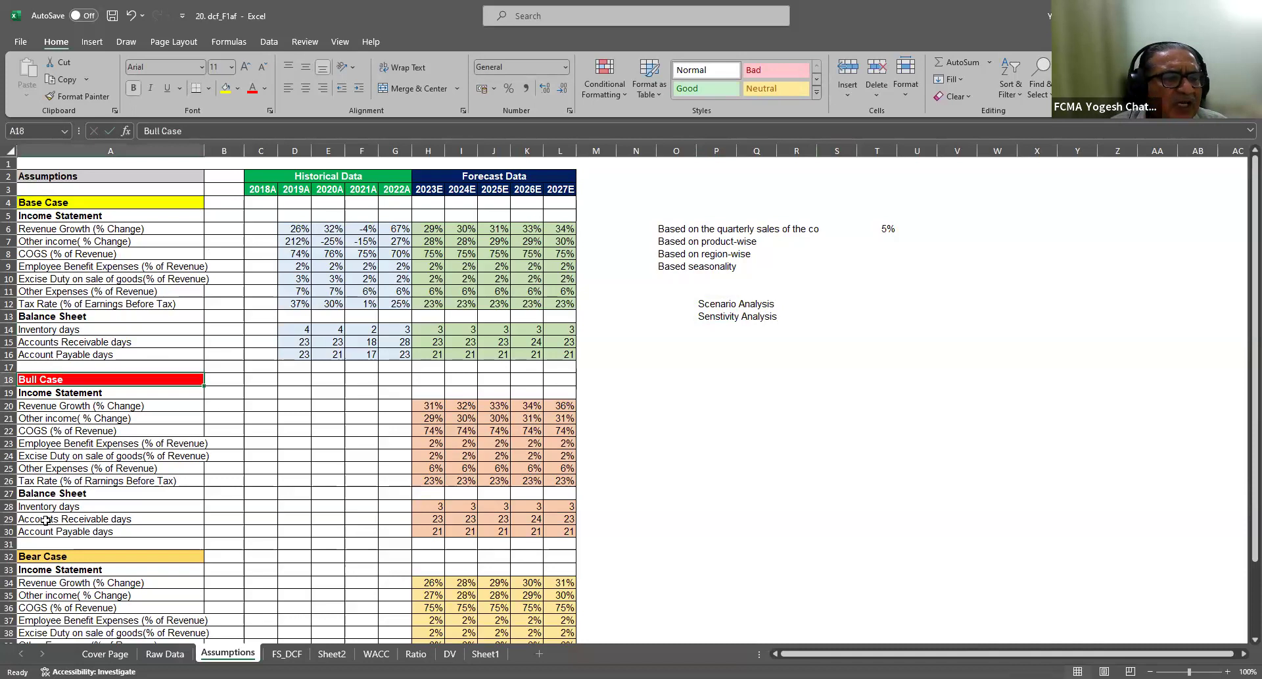
click(31, 557)
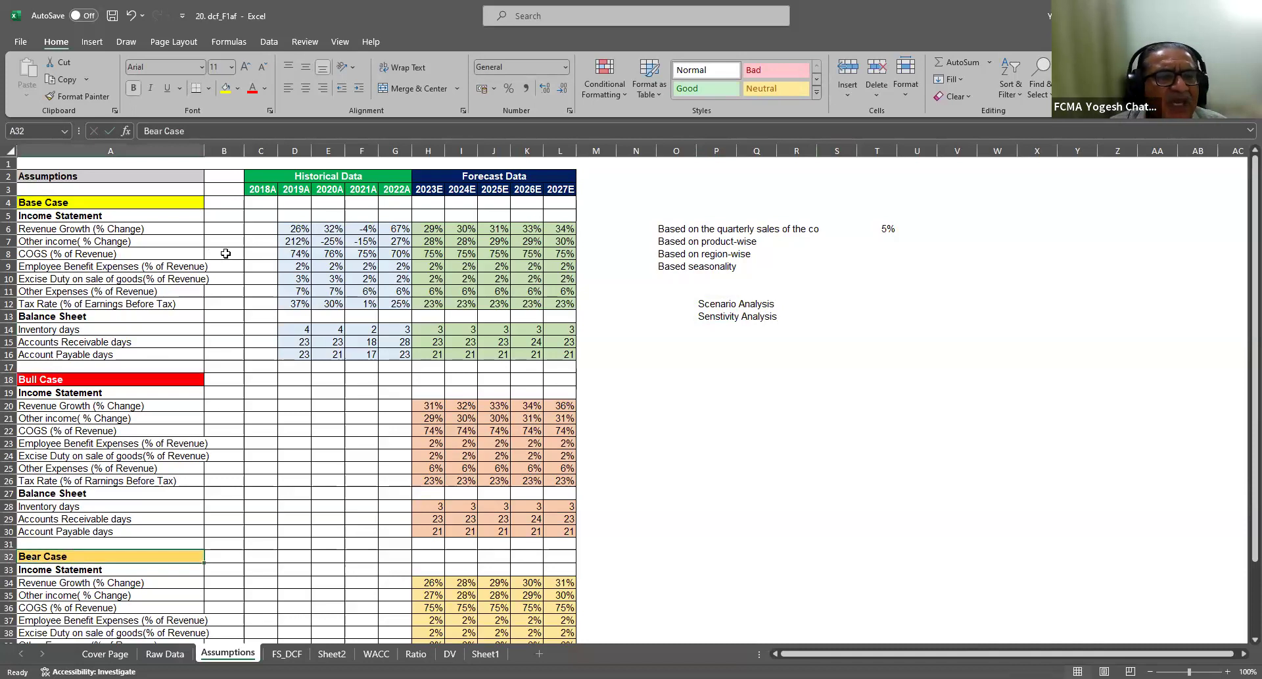
click(91, 229)
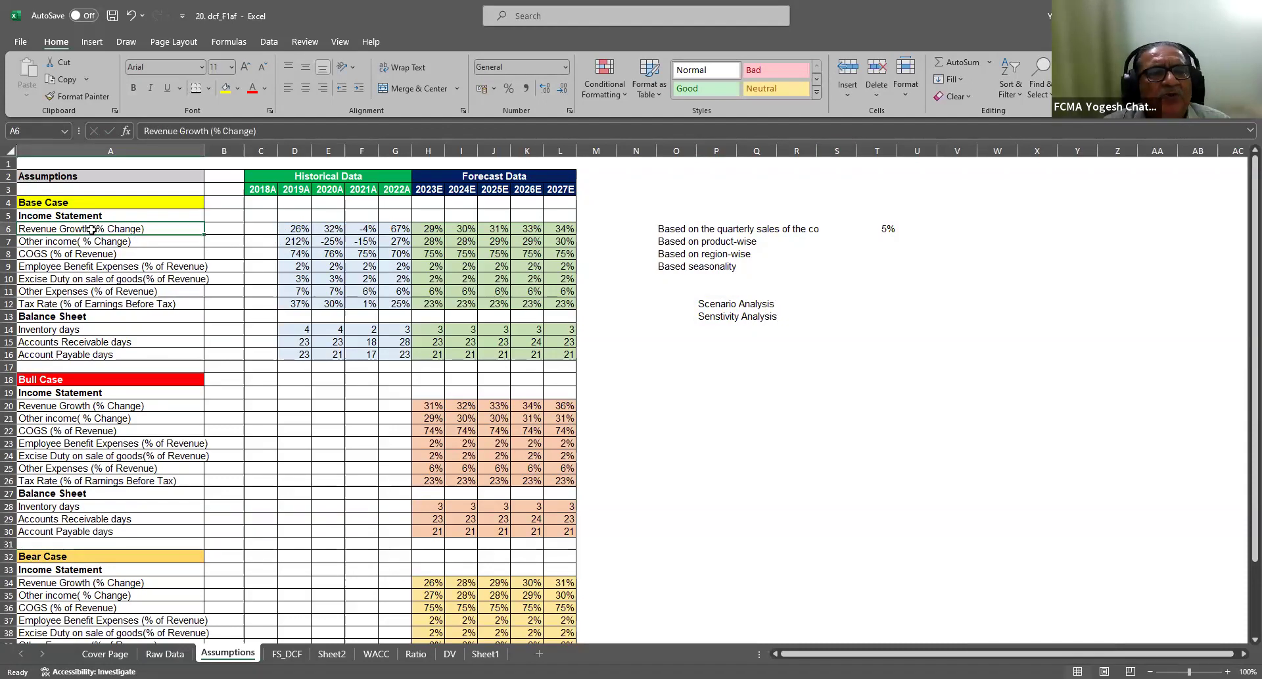
key(Down)
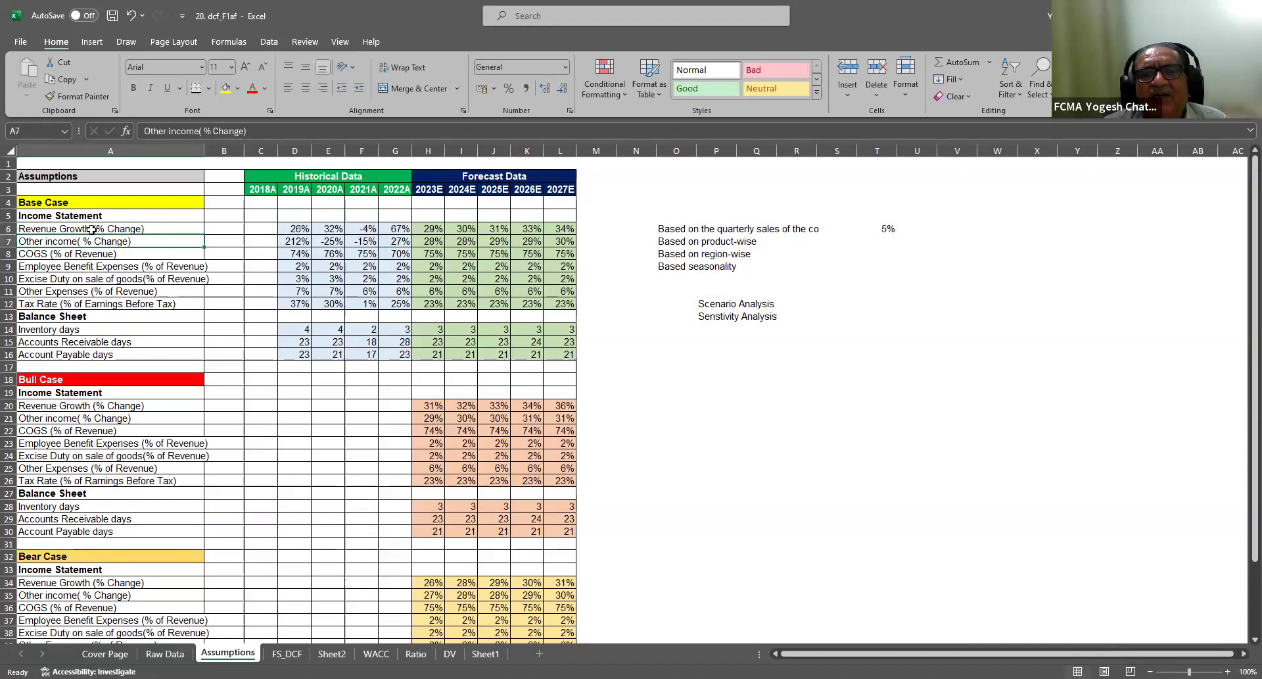
key(Down)
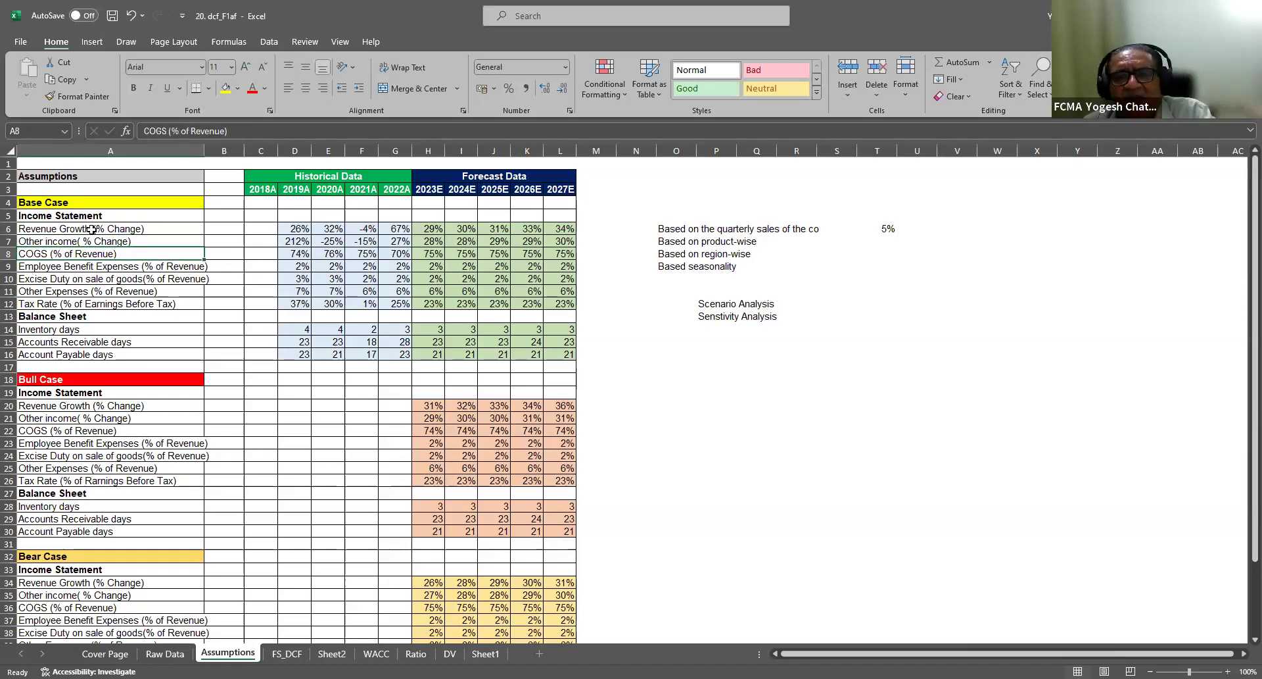
key(Down)
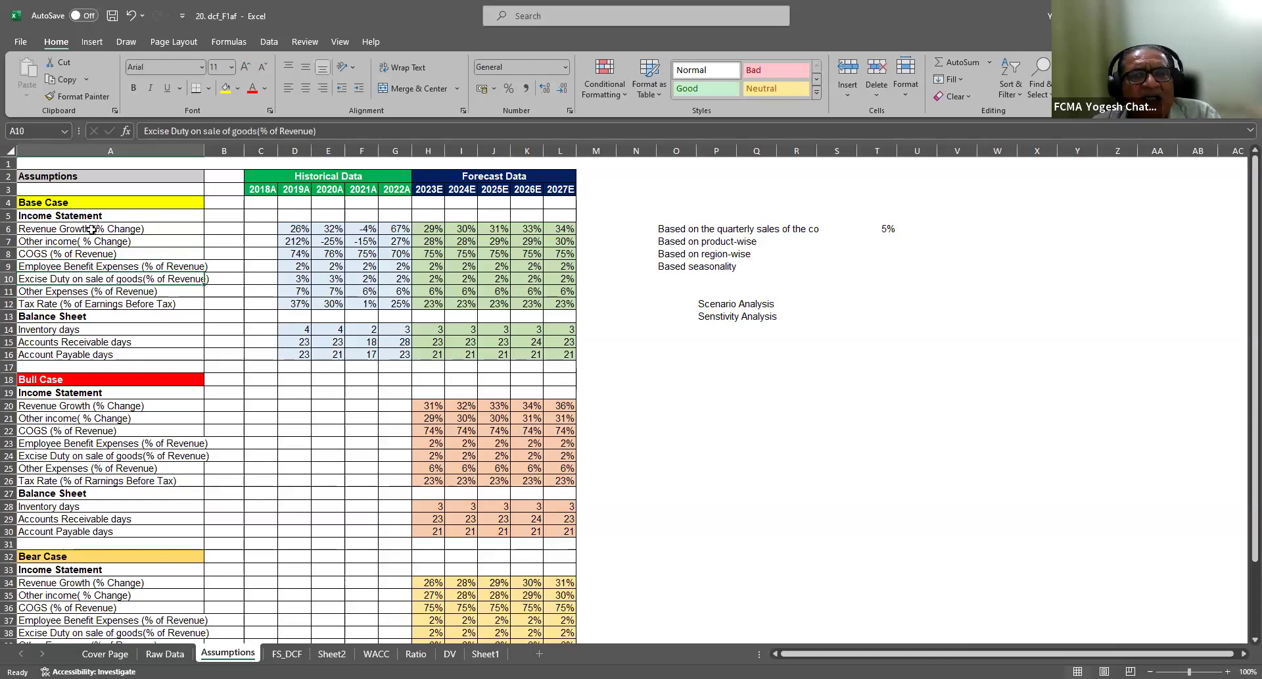
key(Down)
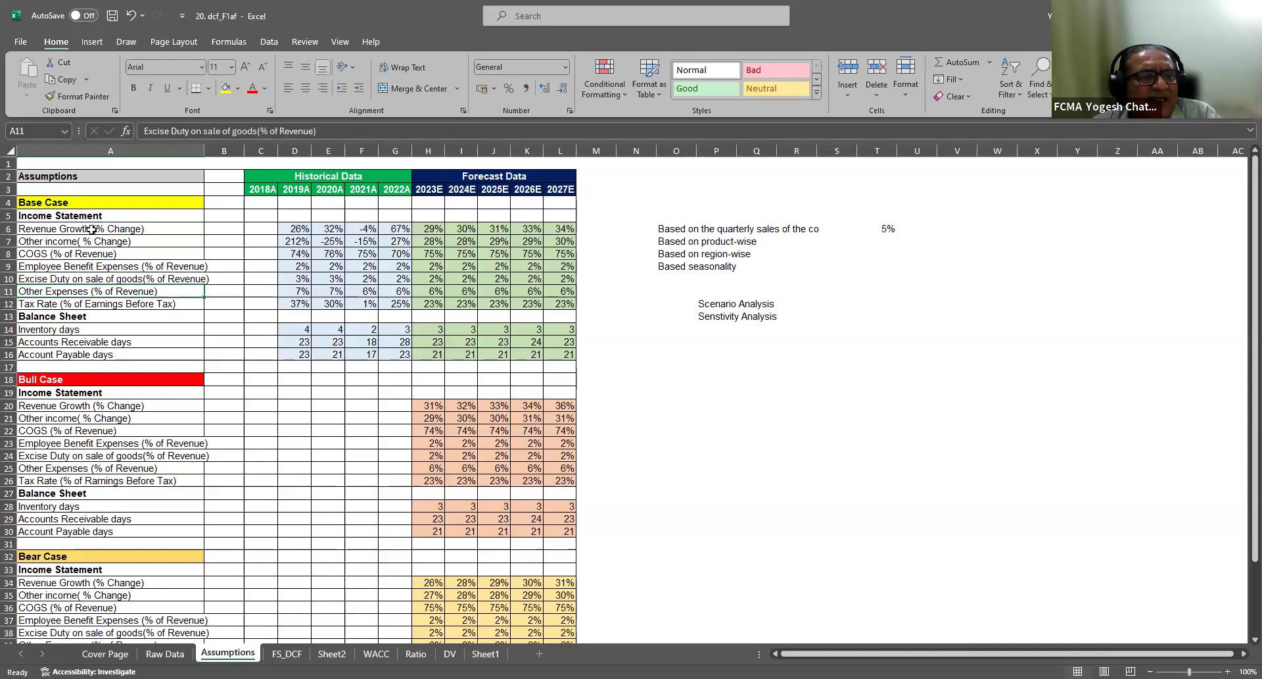
click(80, 305)
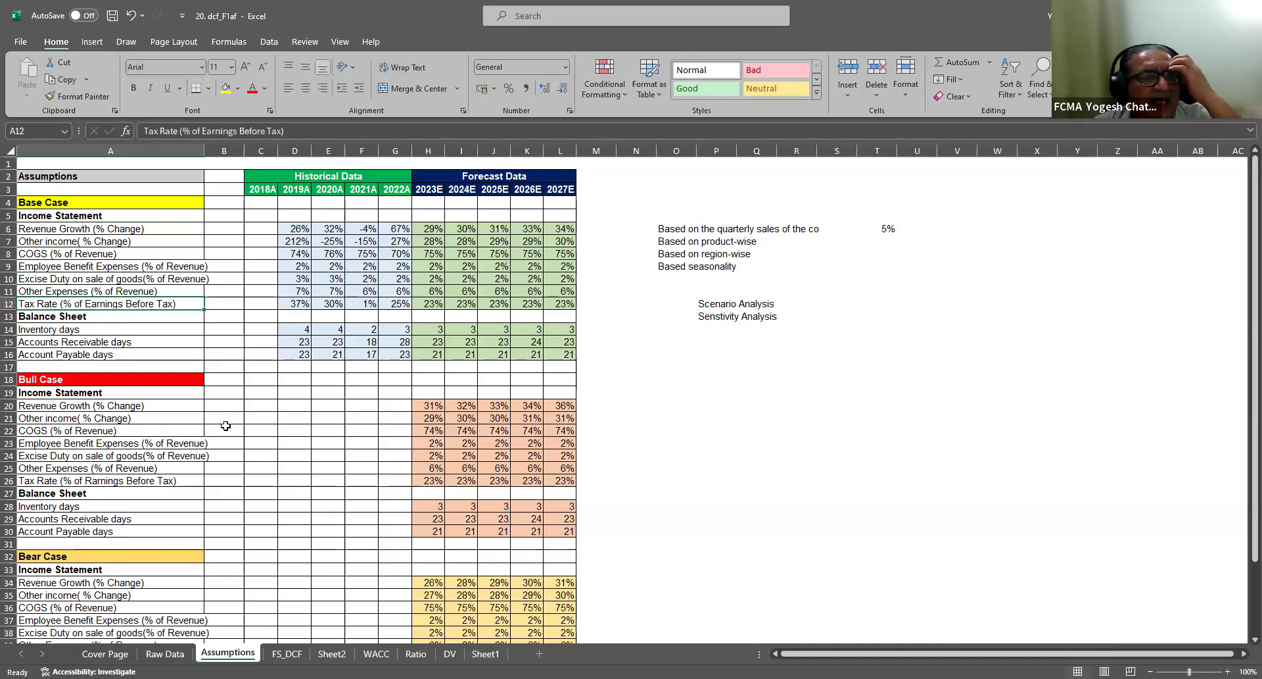
Review the Base Case inventory, receivable and payable days, and examine the Bull Case revenue growth and Bear Case other income formulas
click(65, 332)
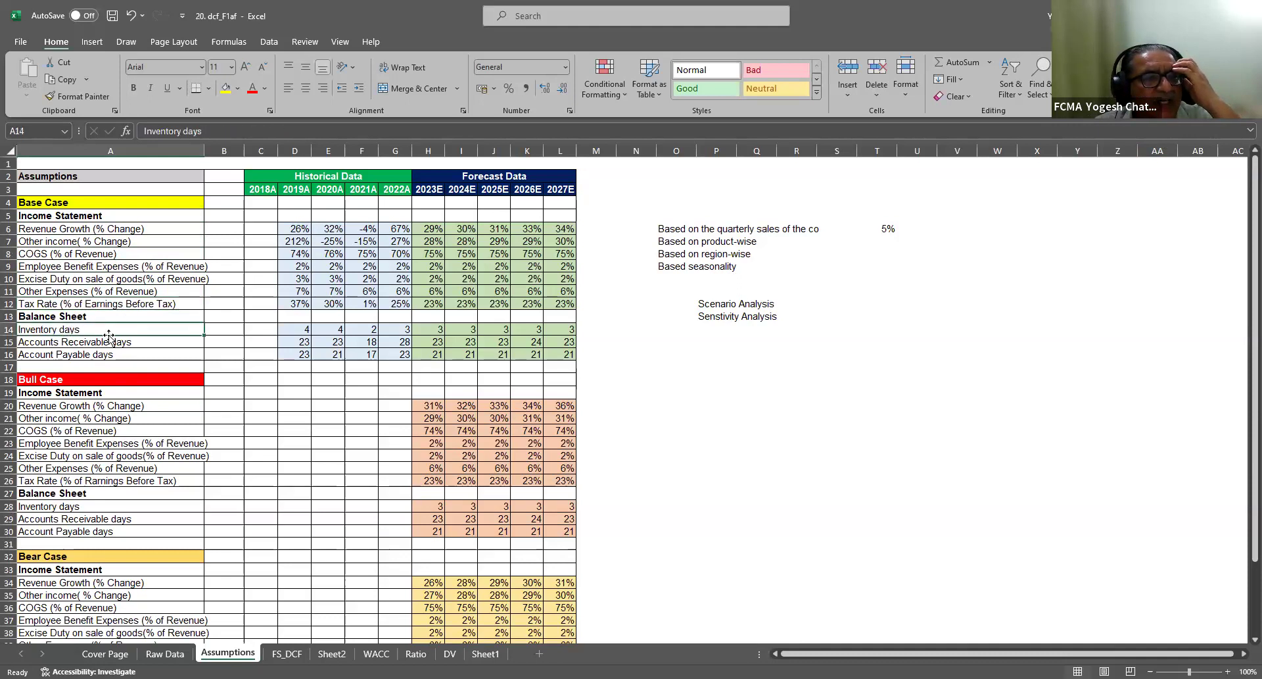
click(99, 342)
click(98, 357)
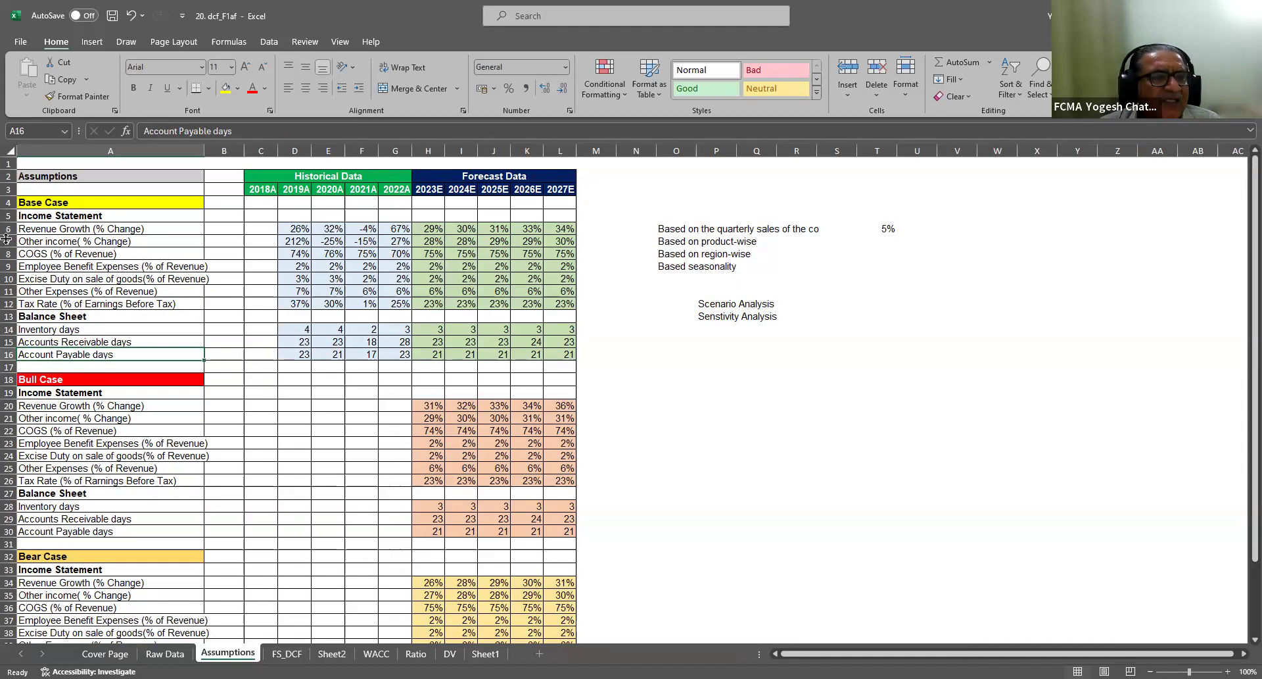
click(46, 379)
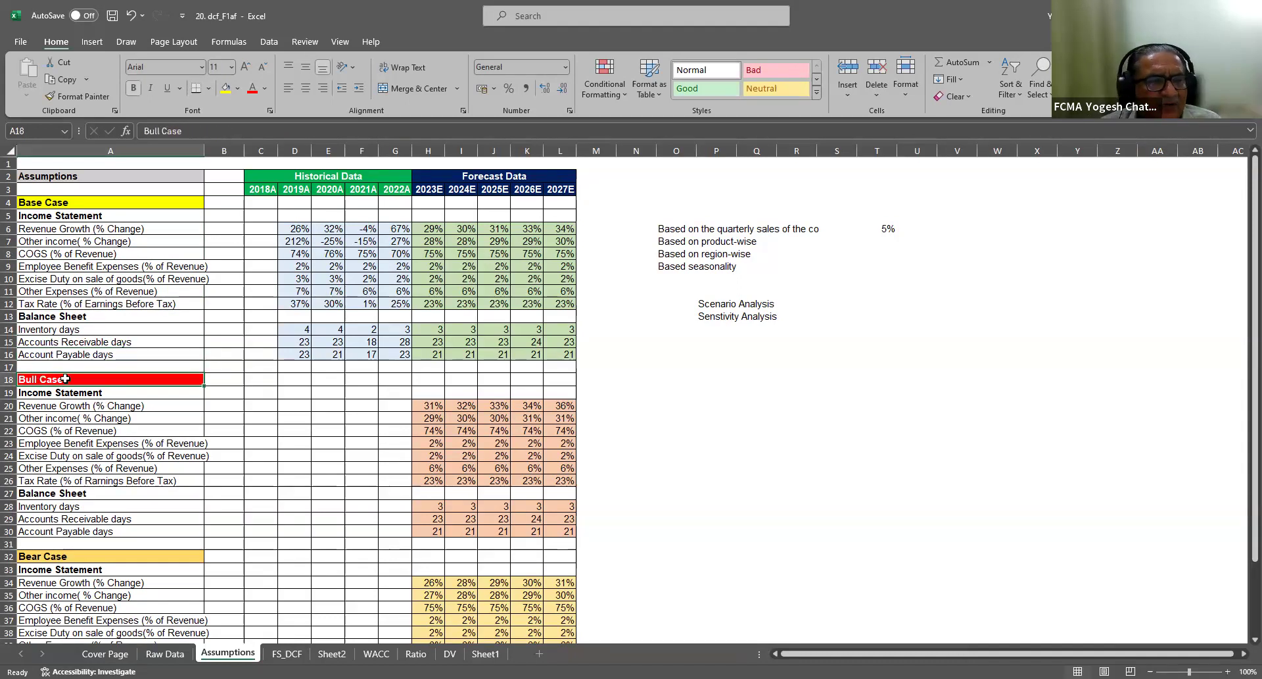
click(448, 406)
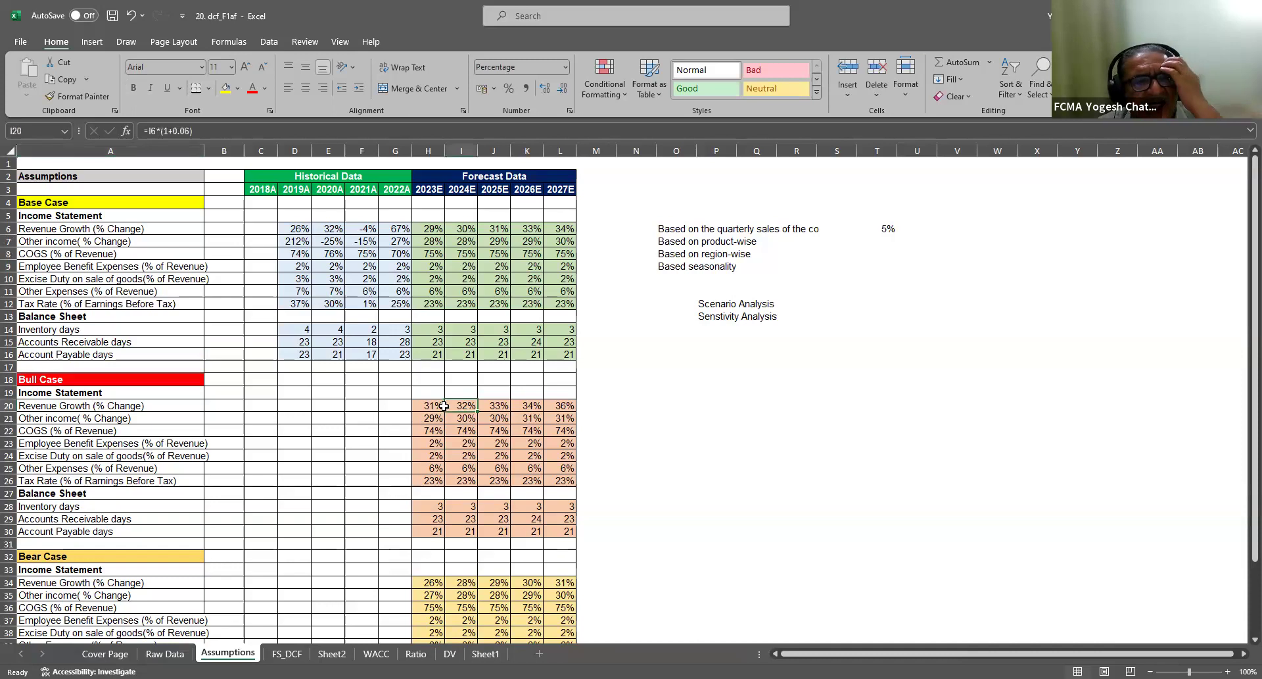
click(295, 233)
scroll(537, 403, down, 3)
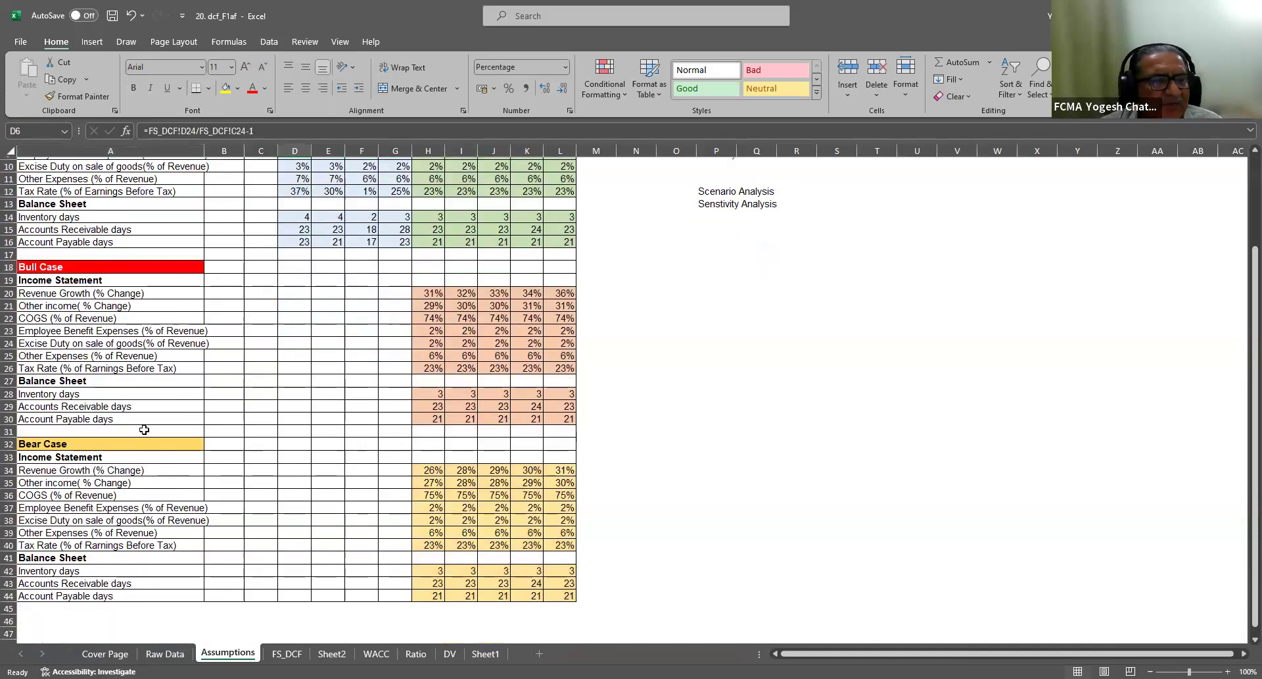
click(430, 482)
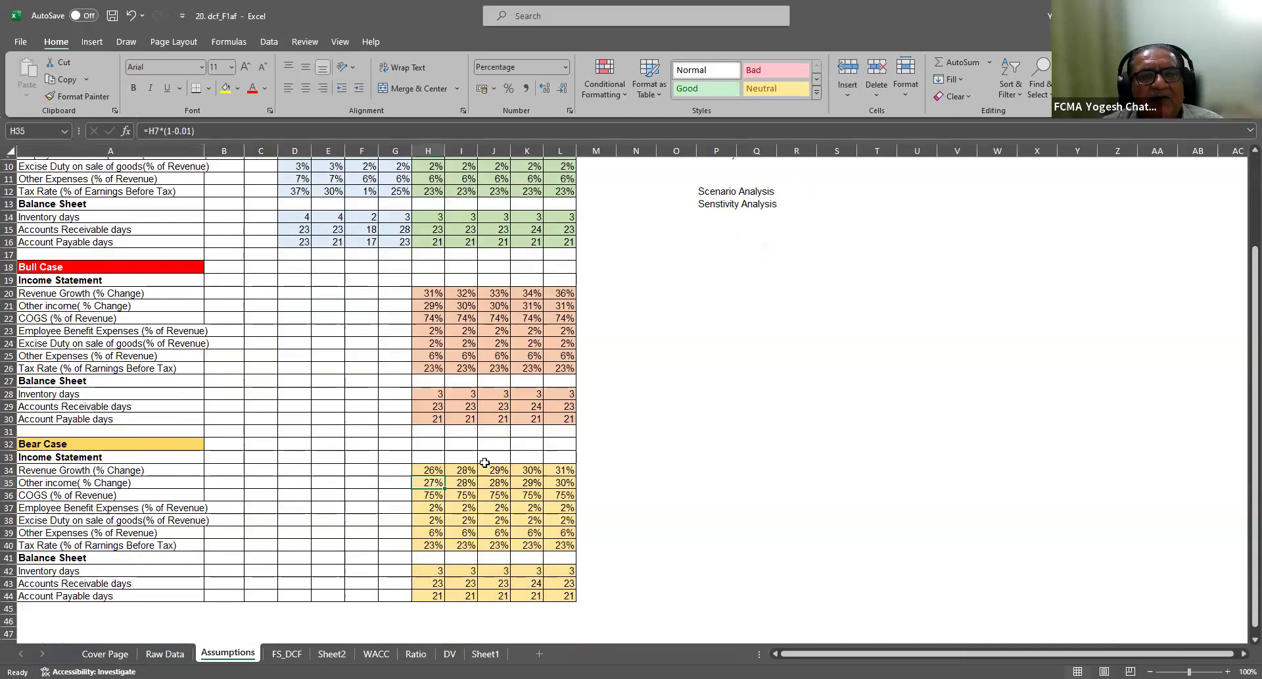
scroll(485, 462, up, 3)
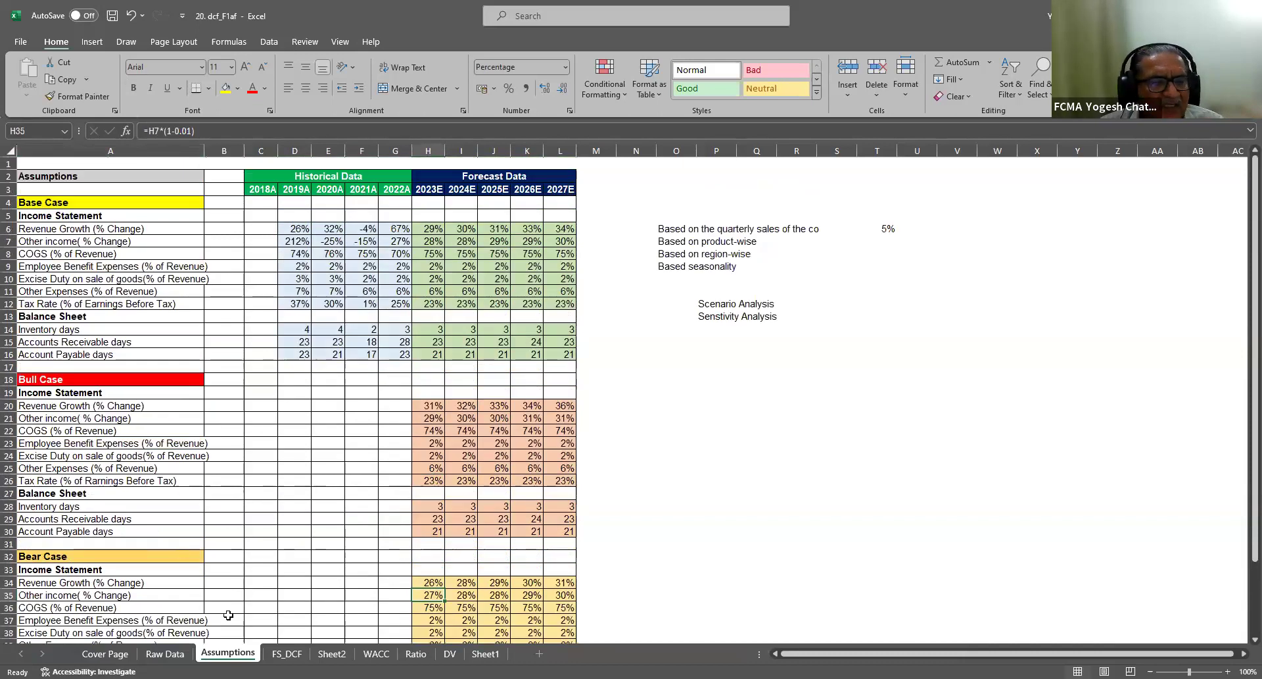
On the FS_DCF sheet, freeze the rows above the Income Statement heading in row 9
click(287, 653)
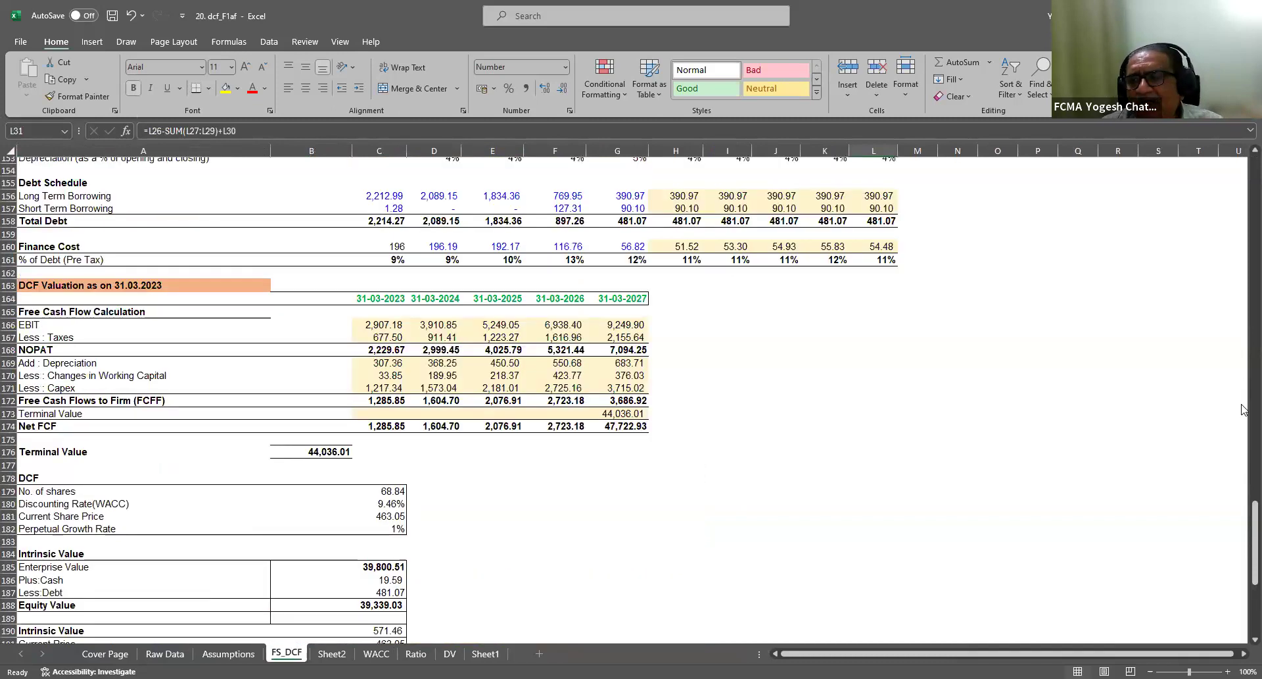
drag(1255, 543, 1255, 190)
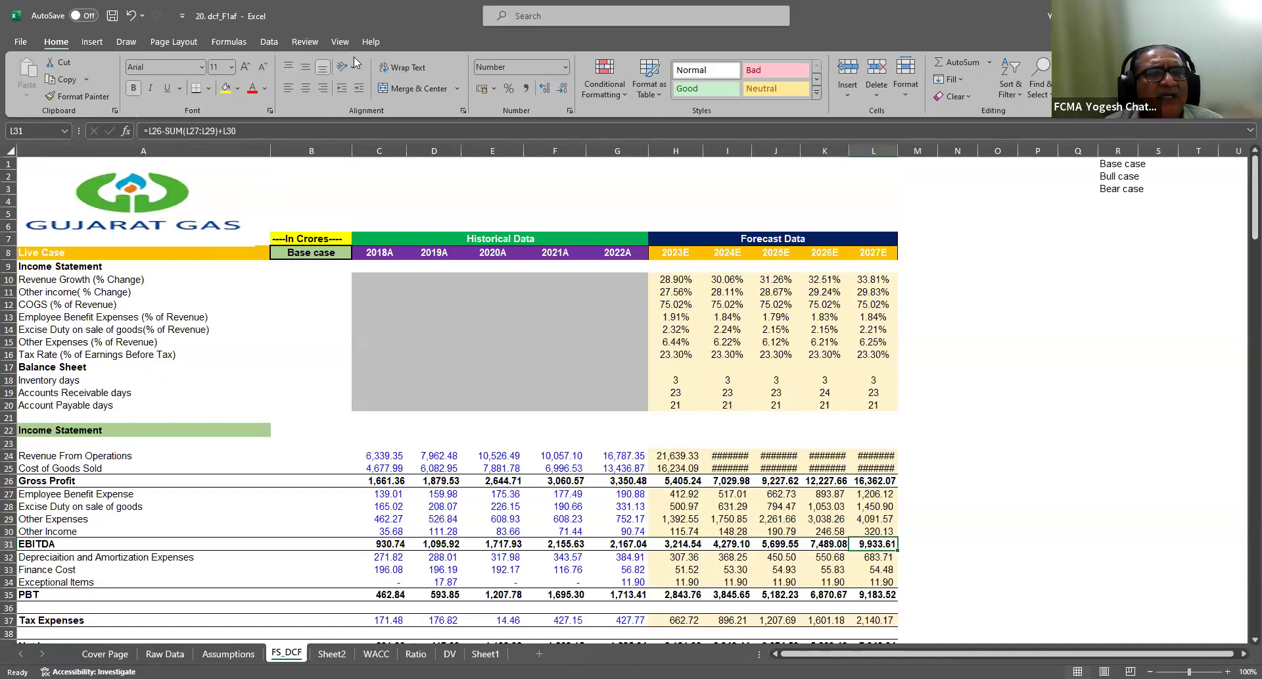
click(340, 42)
click(205, 268)
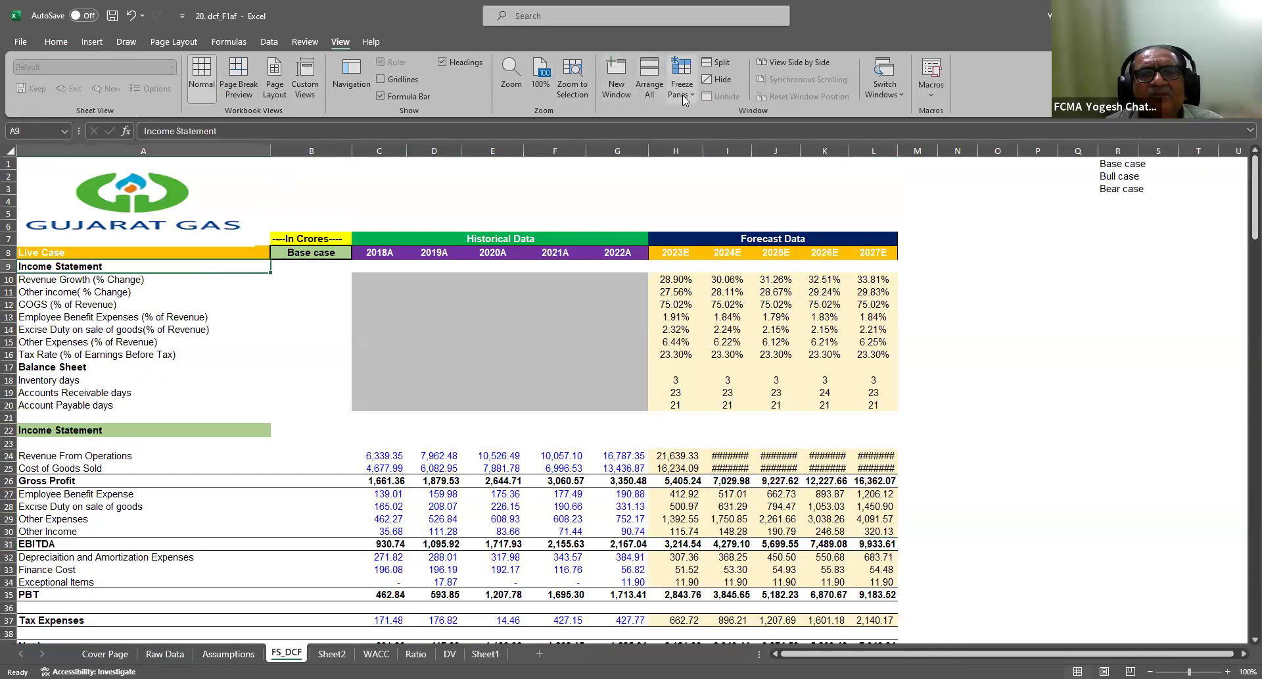
Select the live-case forecast assumptions in H10:L17 and autofit the widths of columns I, J and L
click(341, 253)
drag(675, 279, 860, 367)
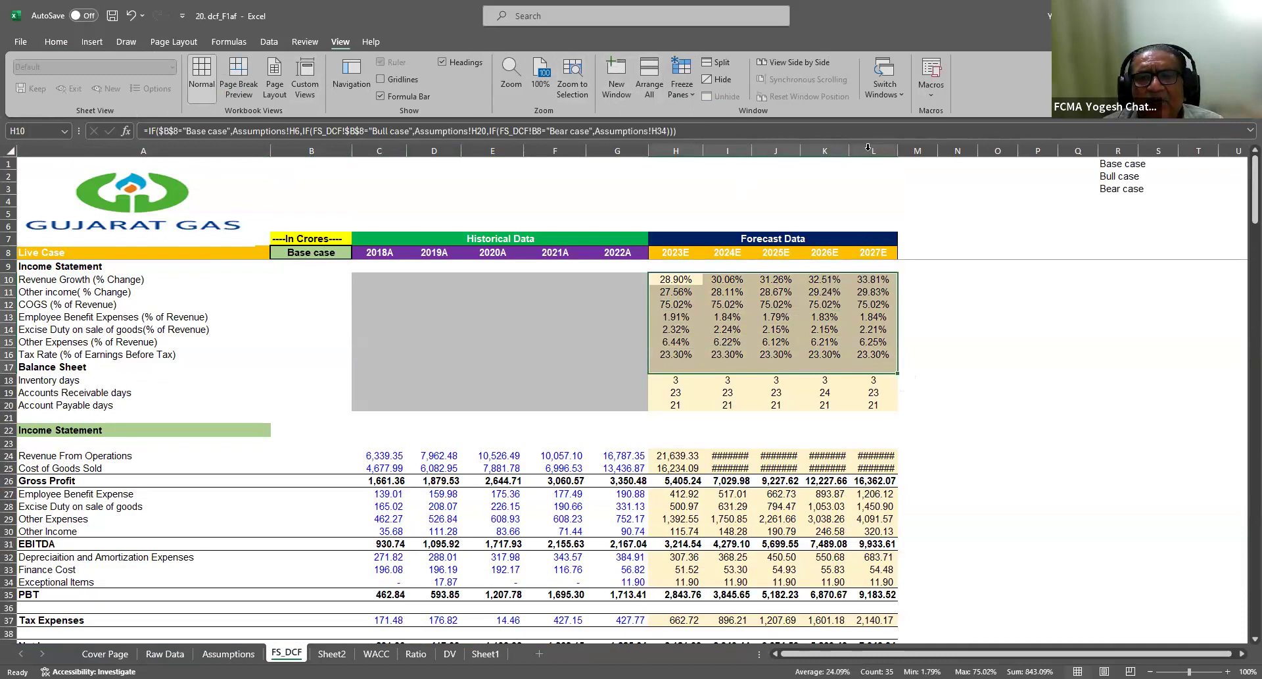
double_click(754, 148)
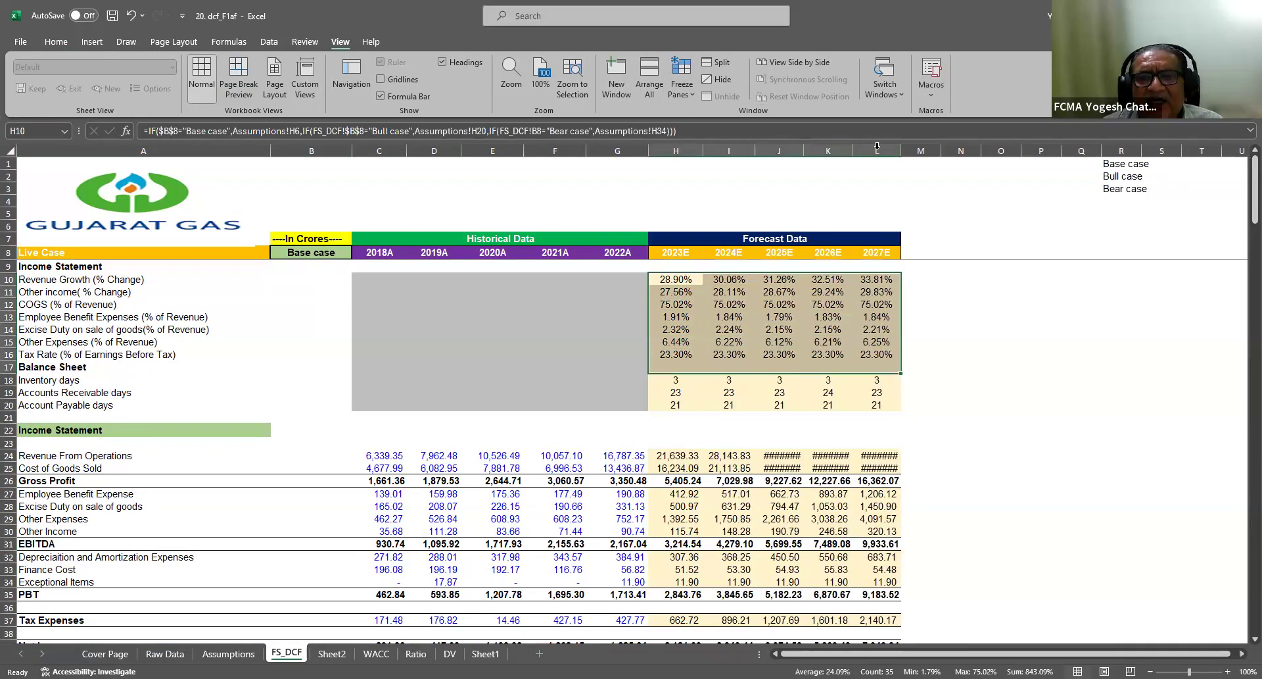
double_click(803, 149)
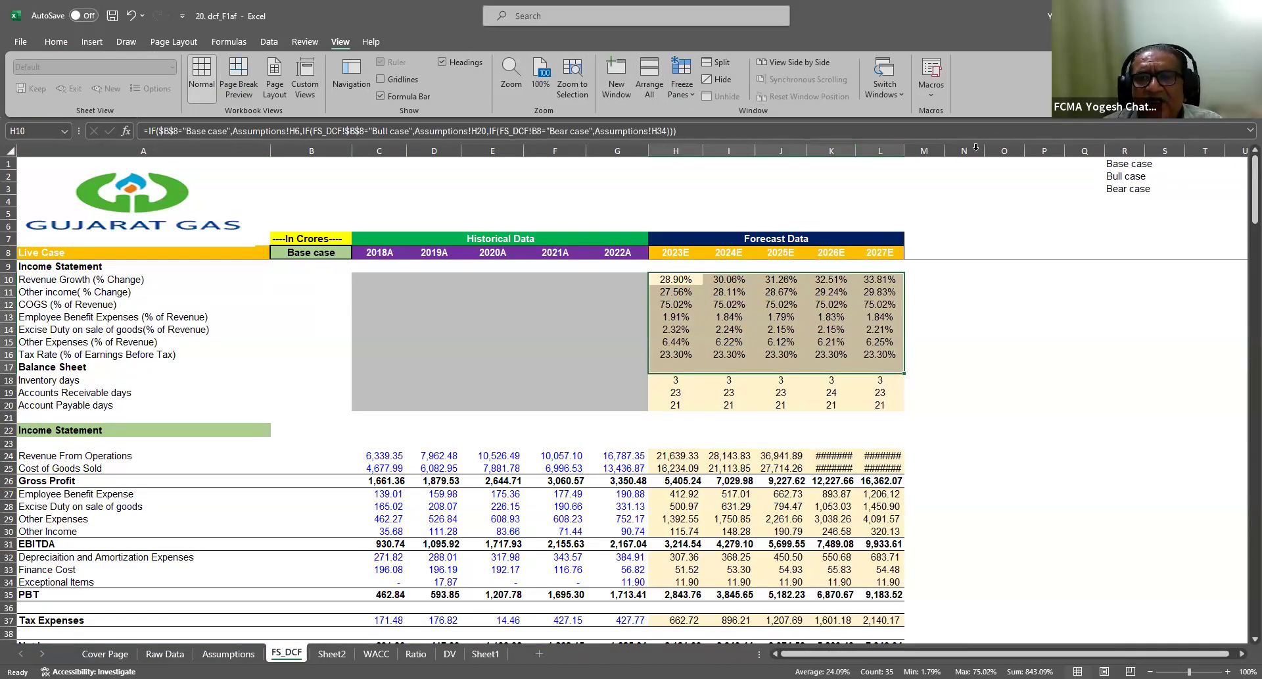
double_click(905, 149)
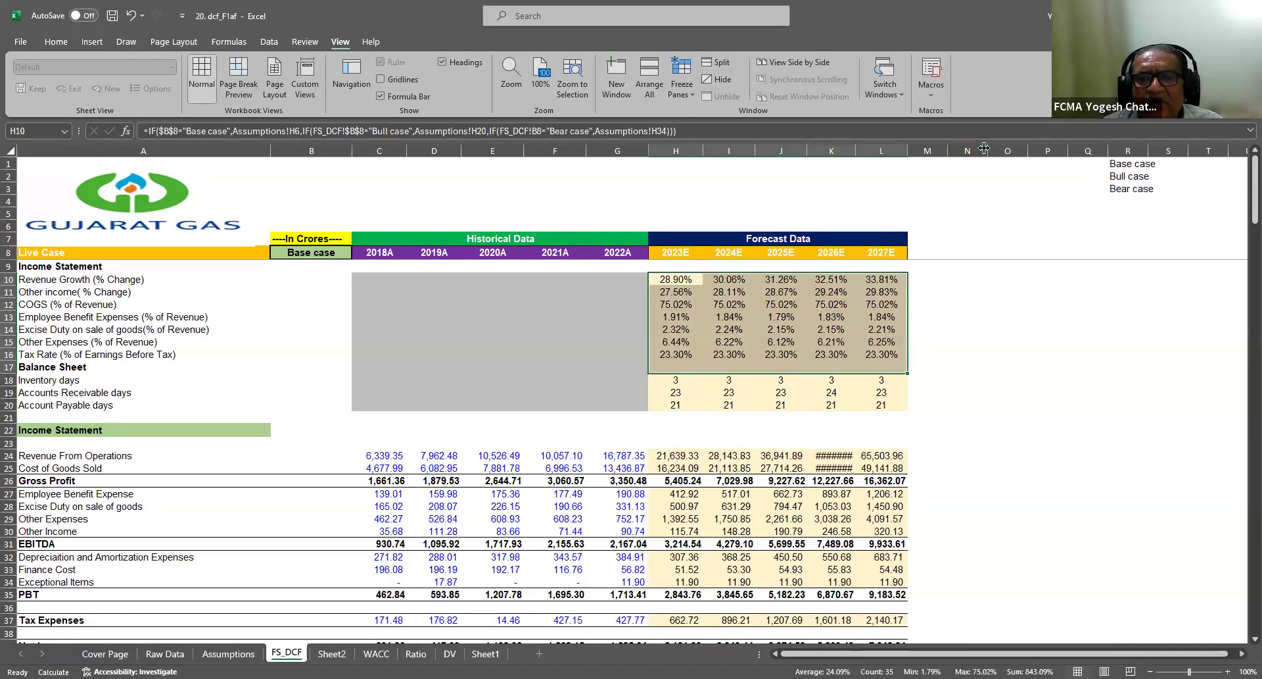
Switch the live case in B8 to Bull case and Bear case, returning it to Base case
click(310, 257)
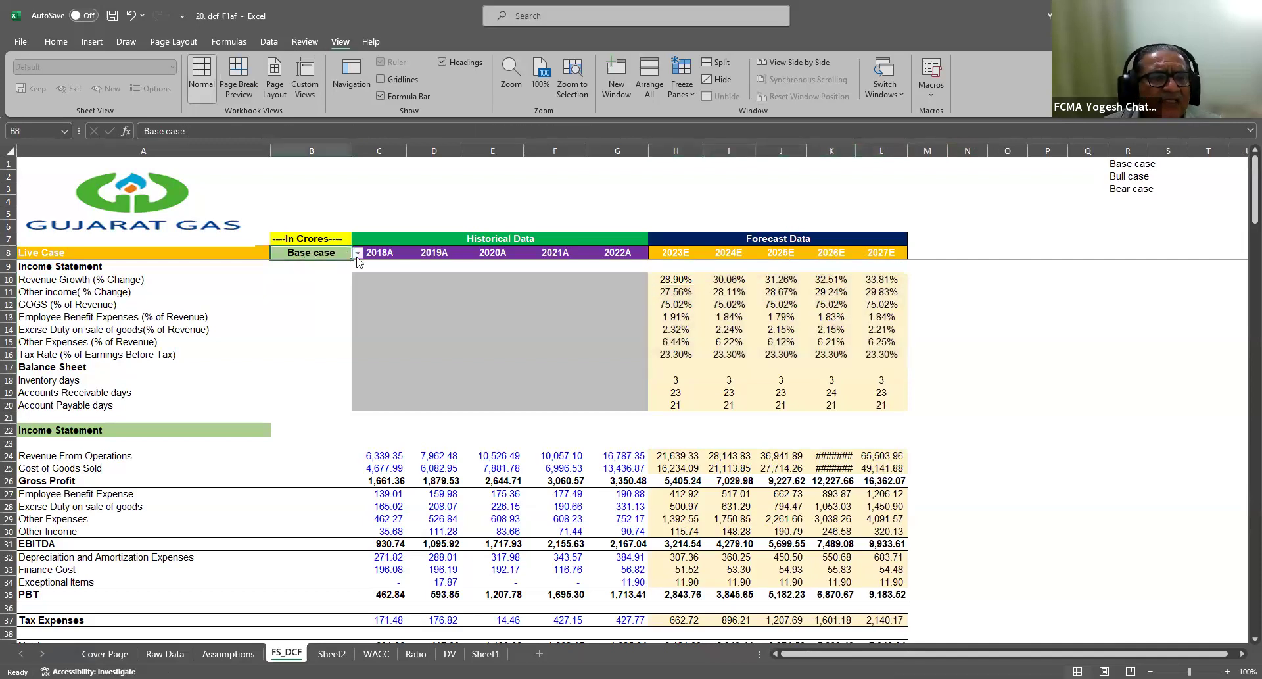
click(357, 255)
click(306, 279)
click(359, 252)
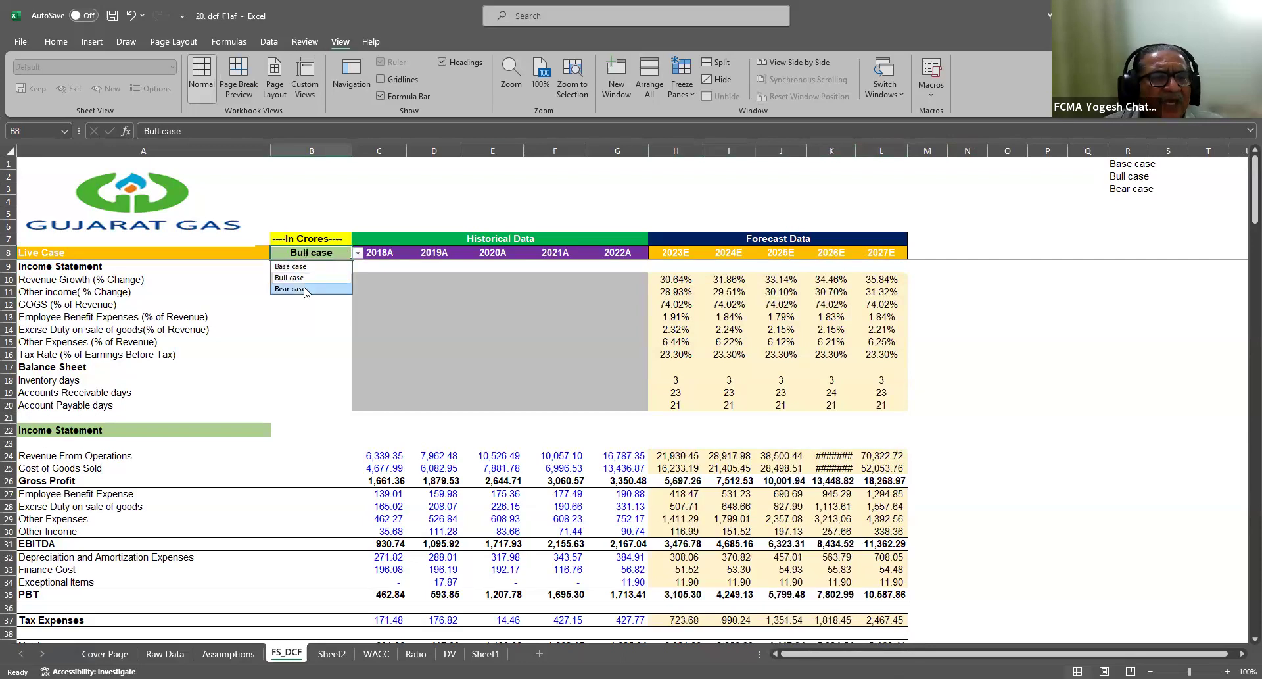
click(306, 289)
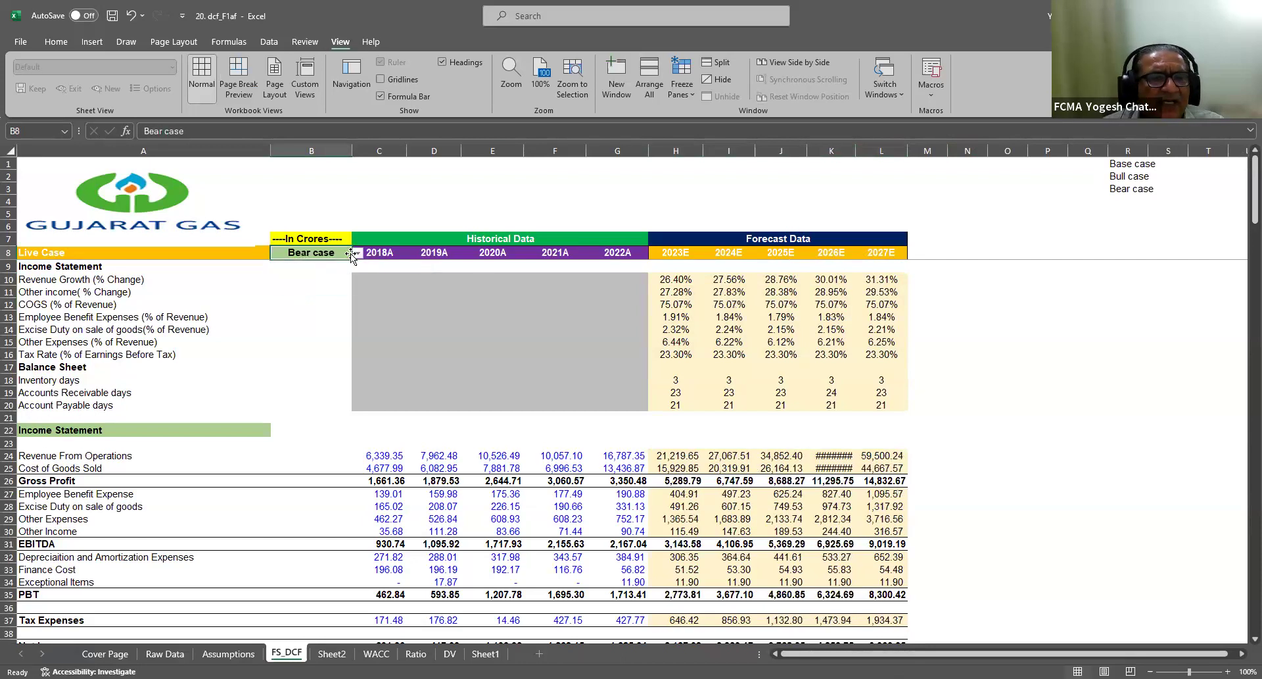
click(359, 253)
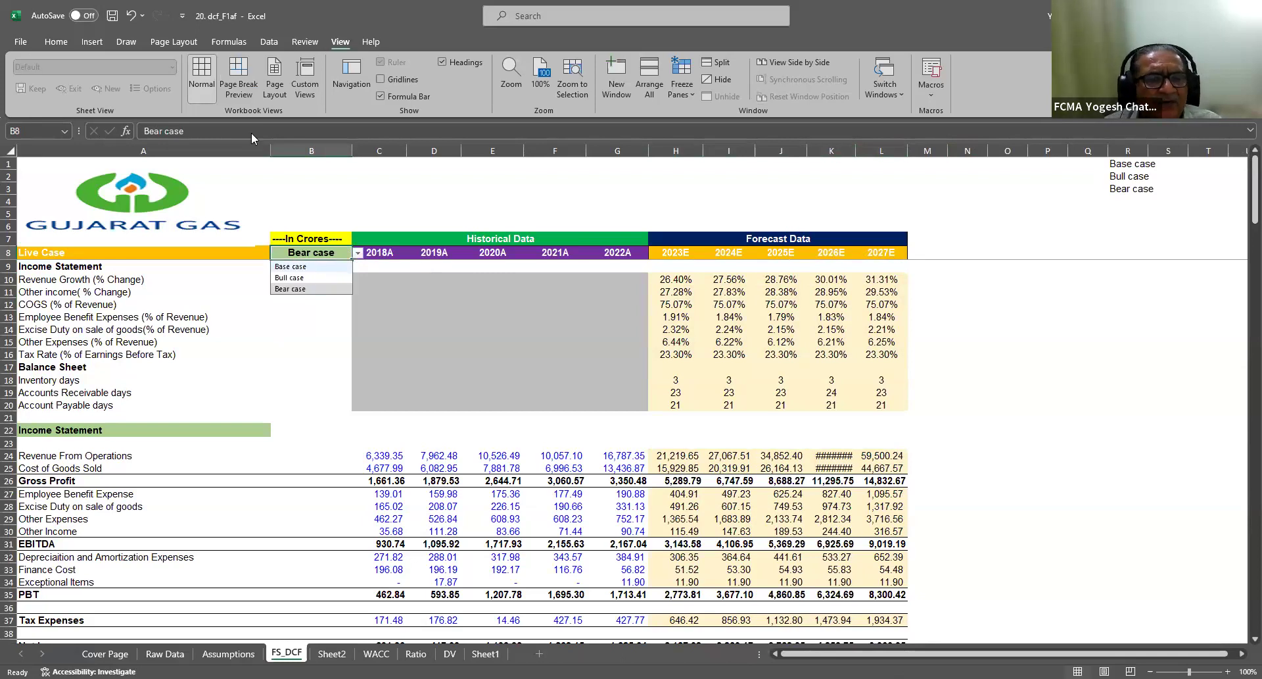
Check the Assumptions sheet and examine the FS_DCF formula in H10 that picks 2023E revenue growth by the live case in B8
click(228, 653)
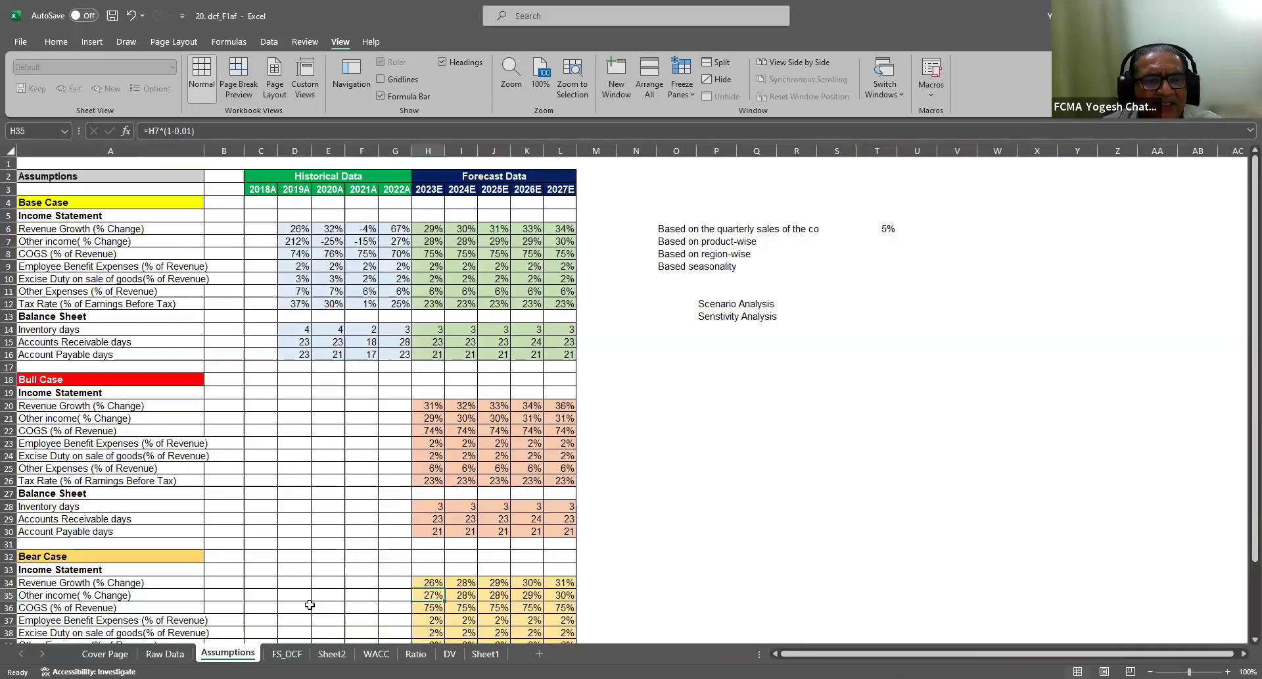
click(286, 653)
click(684, 279)
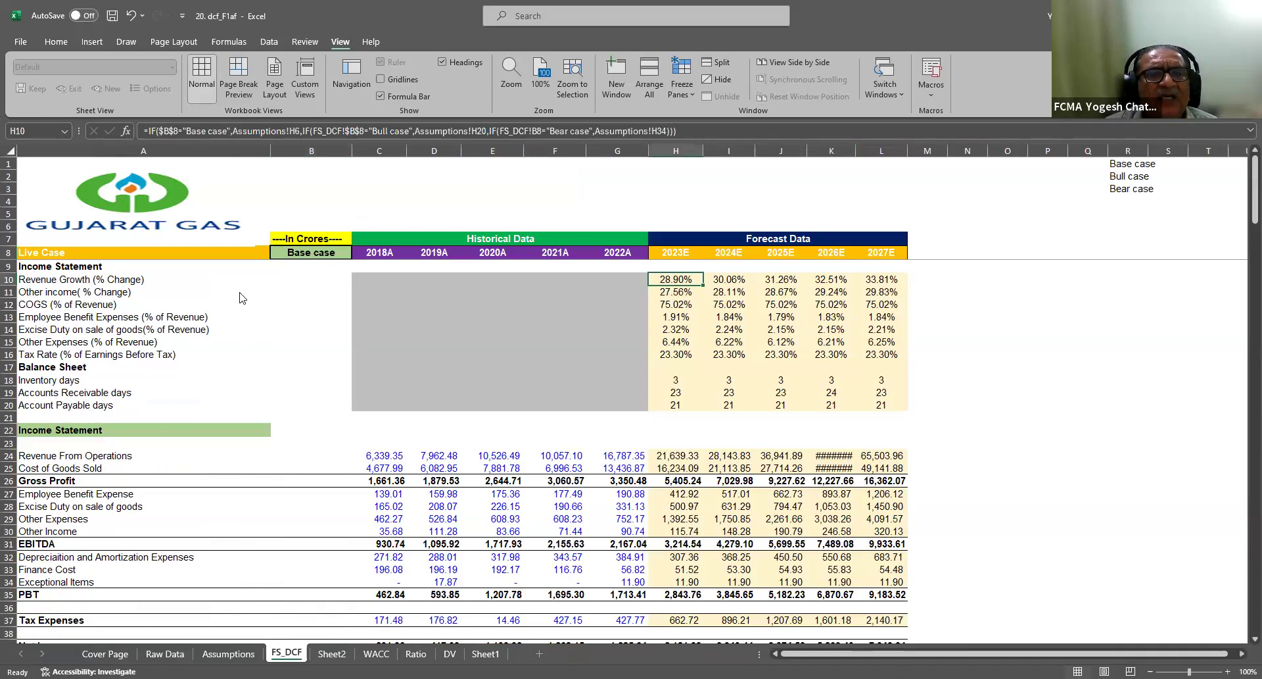
key(alt+Tab)
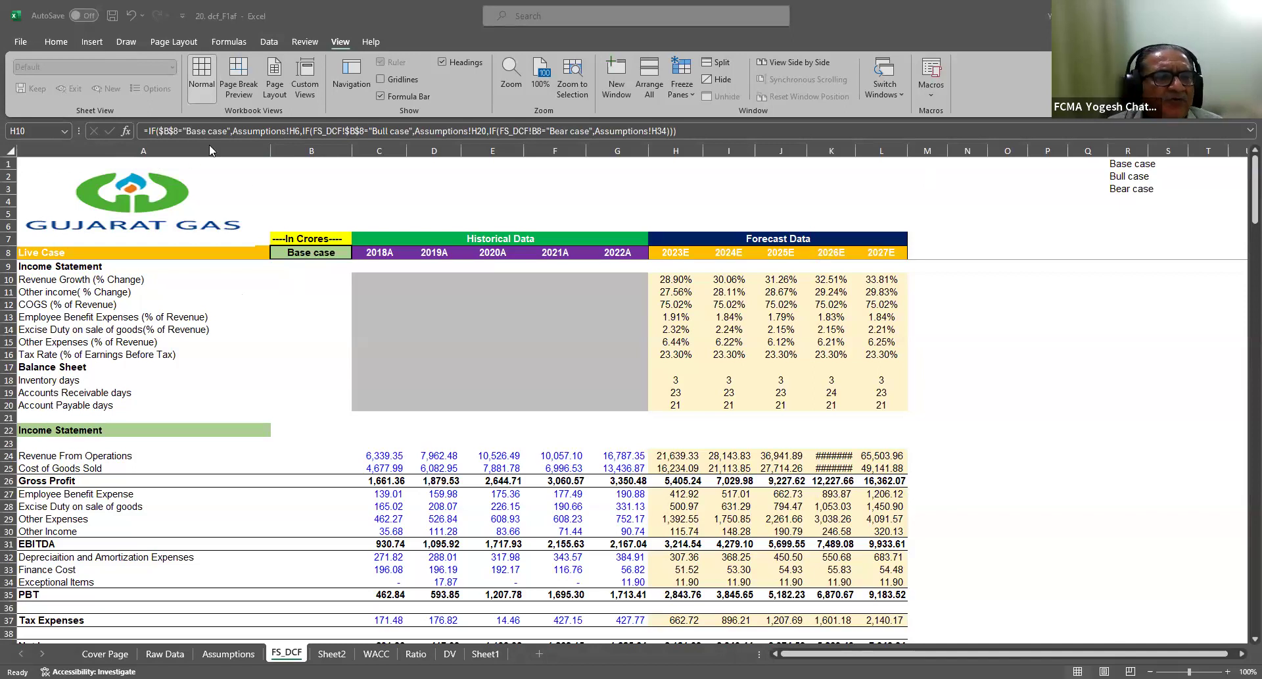
click(677, 283)
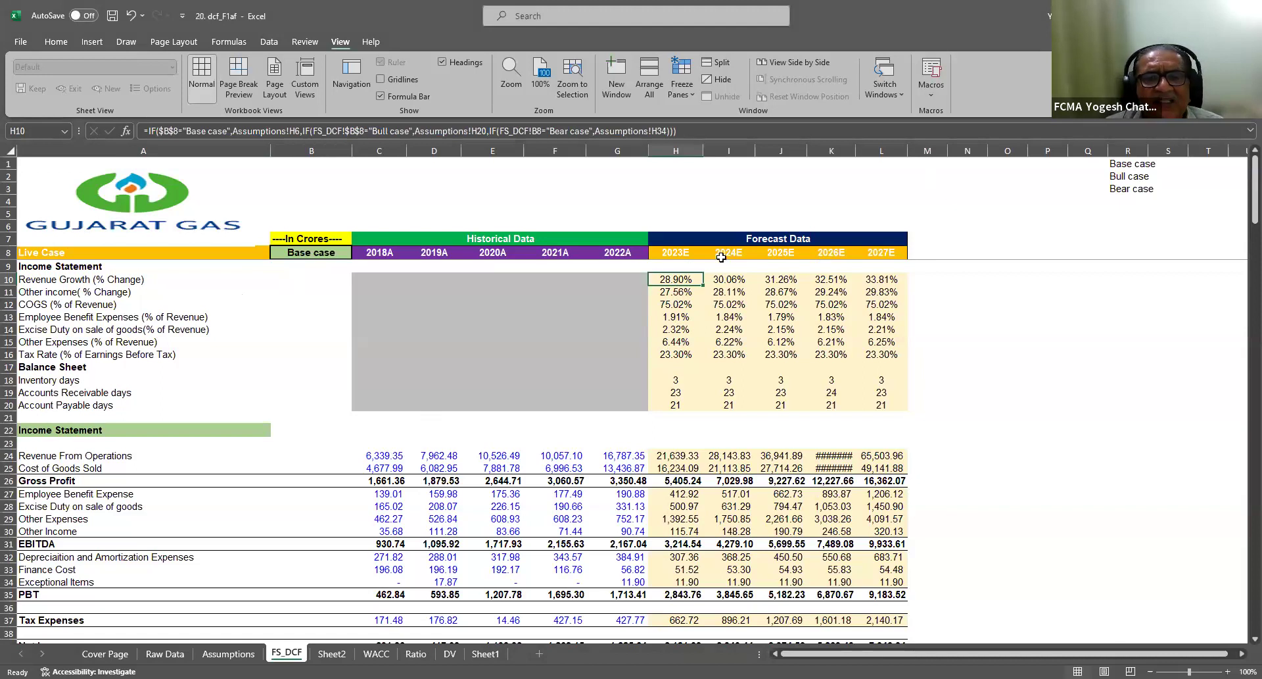
click(311, 252)
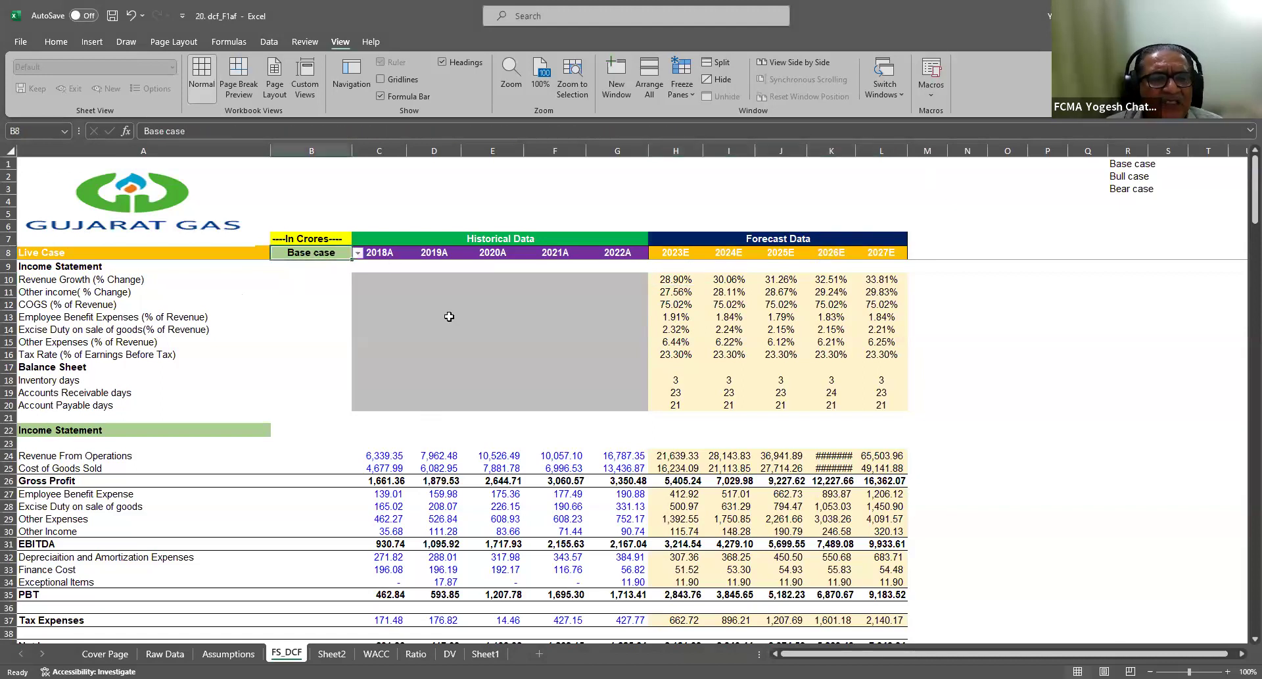
Autofit column K so the 2026E revenue and cost of goods sold figures fit
scroll(449, 316, down, 3)
drag(385, 355, 623, 449)
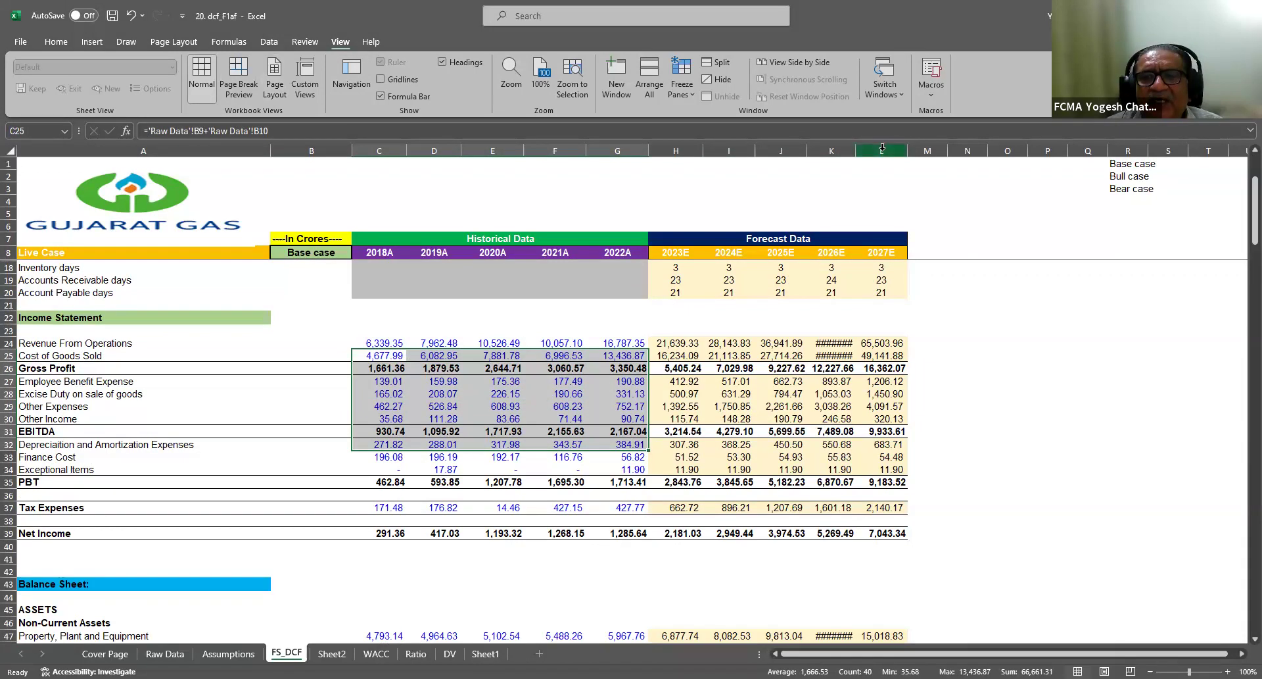
double_click(858, 150)
Review the historical and forecast income statement figures and the balance sheet's non-current assets on FS_DCF
drag(379, 342, 559, 457)
drag(607, 488, 629, 506)
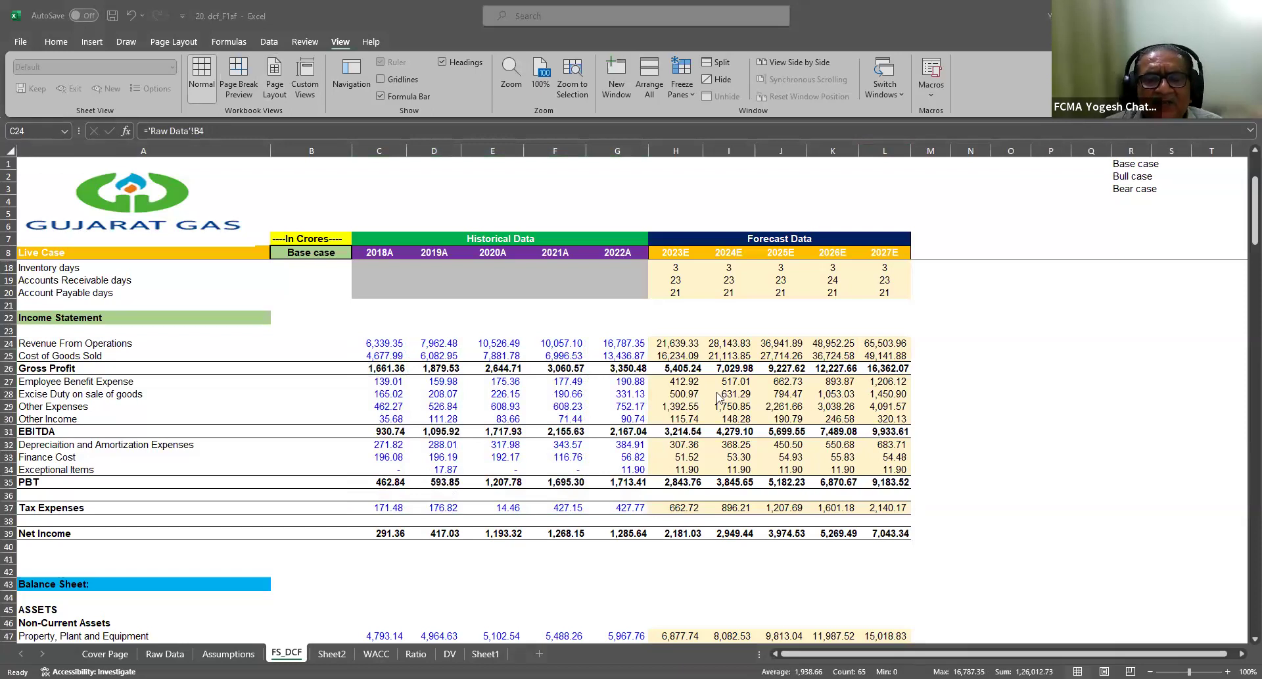
drag(680, 348, 878, 503)
scroll(353, 505, down, 5)
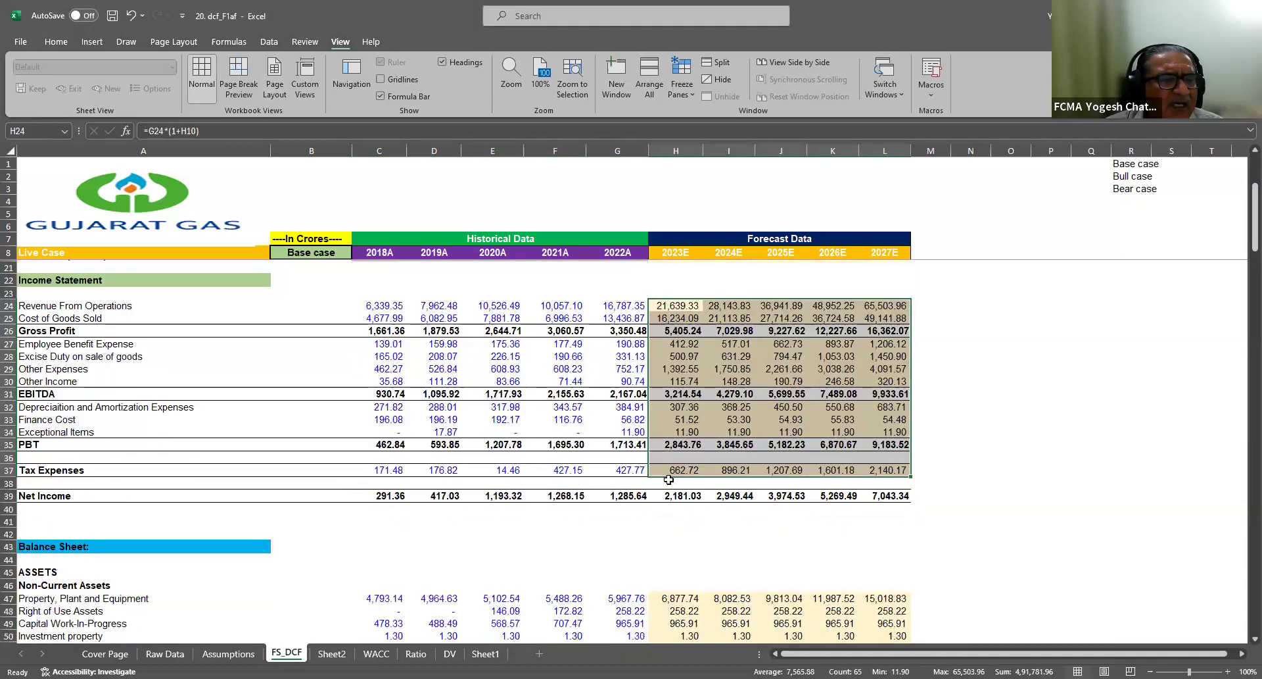
scroll(546, 303, down, 5)
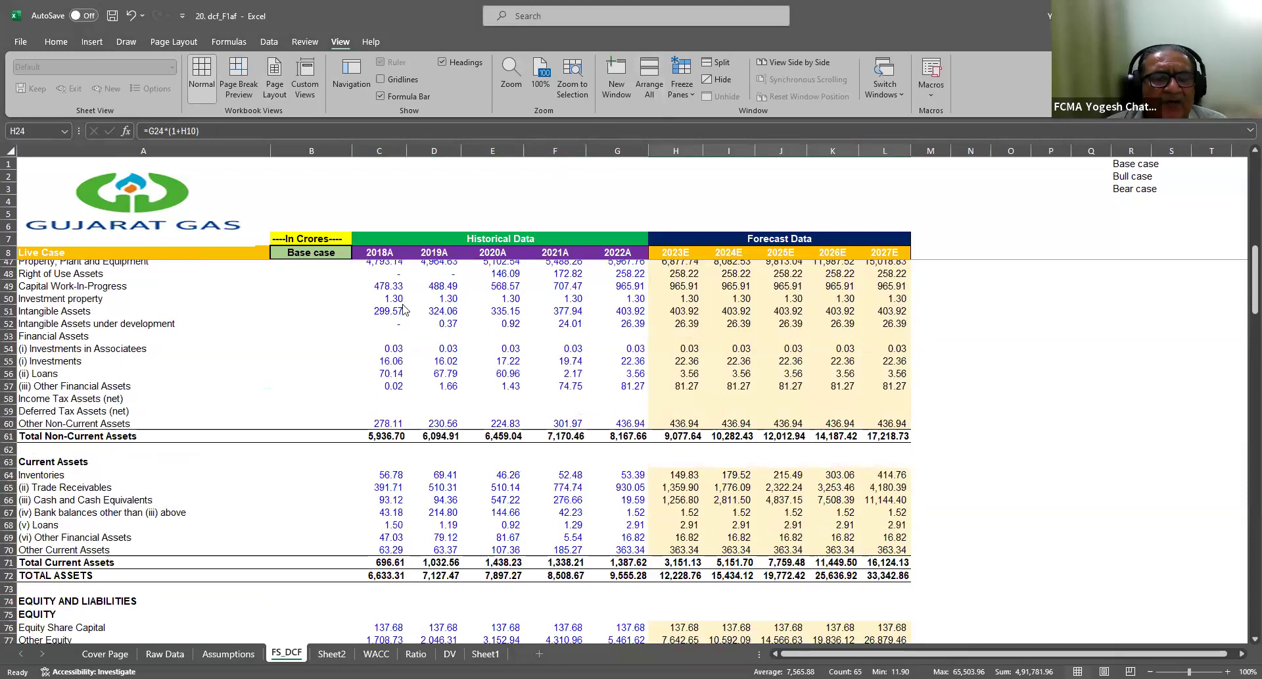
scroll(403, 310, up, 3)
drag(375, 378, 579, 386)
drag(687, 373, 894, 536)
scroll(662, 442, down, 7)
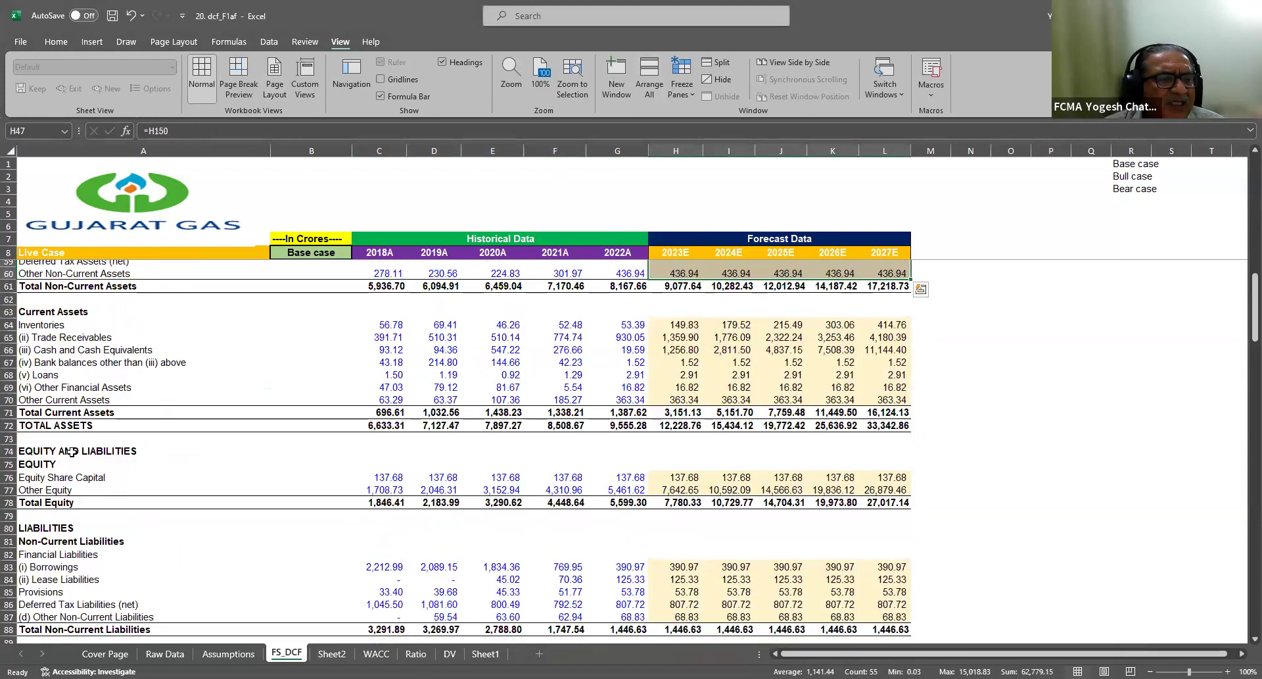
Look through the Equity and Liabilities section and the Cash Flow Statement on FS_DCF
click(71, 452)
scroll(66, 473, down, 4)
click(50, 505)
scroll(145, 480, down, 3)
click(51, 604)
scroll(129, 417, down, 7)
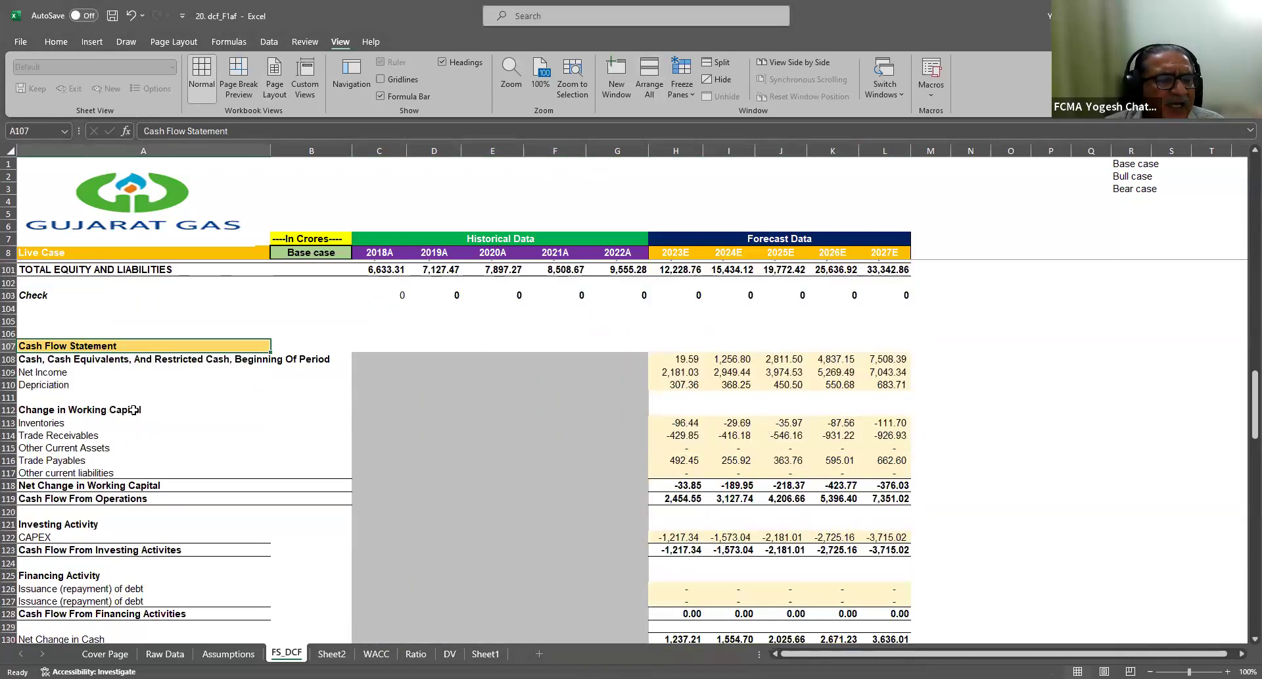
Review the supporting schedules for working capital and PP&E, including capital expenditure and depreciation percentages, down to the Debt Schedule
scroll(133, 410, down, 7)
click(48, 436)
click(46, 465)
scroll(88, 454, down, 3)
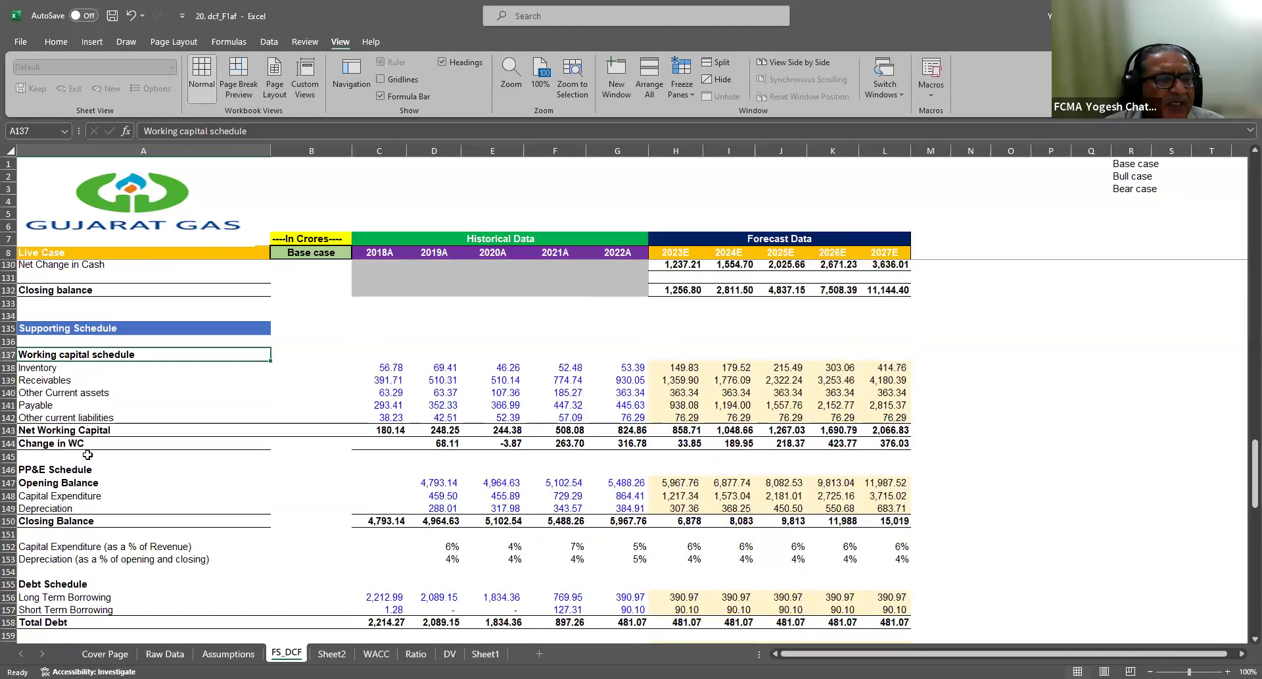
click(52, 445)
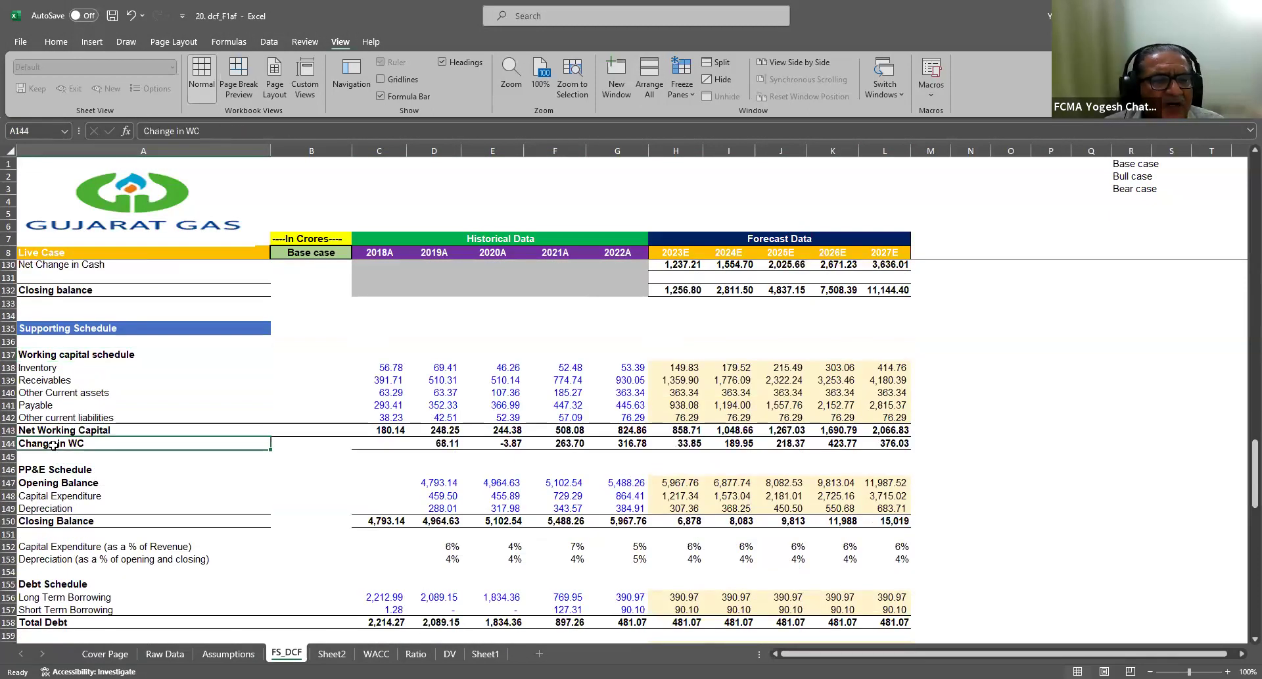
click(58, 471)
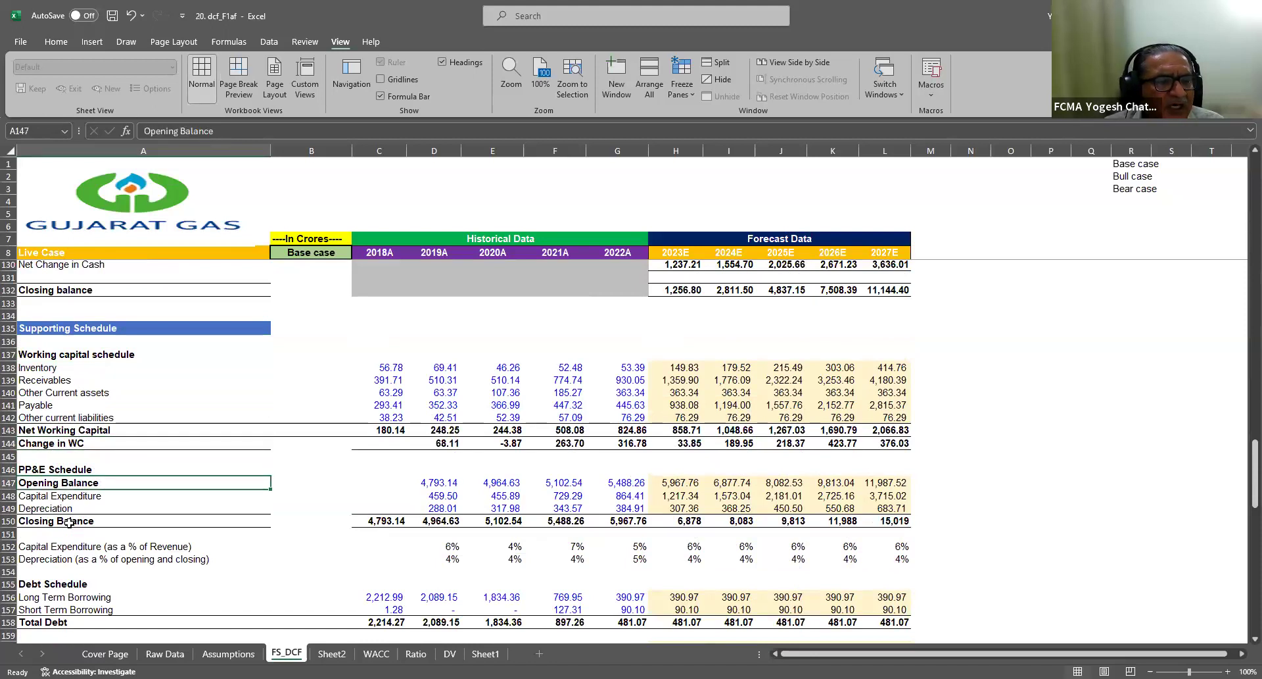
click(59, 507)
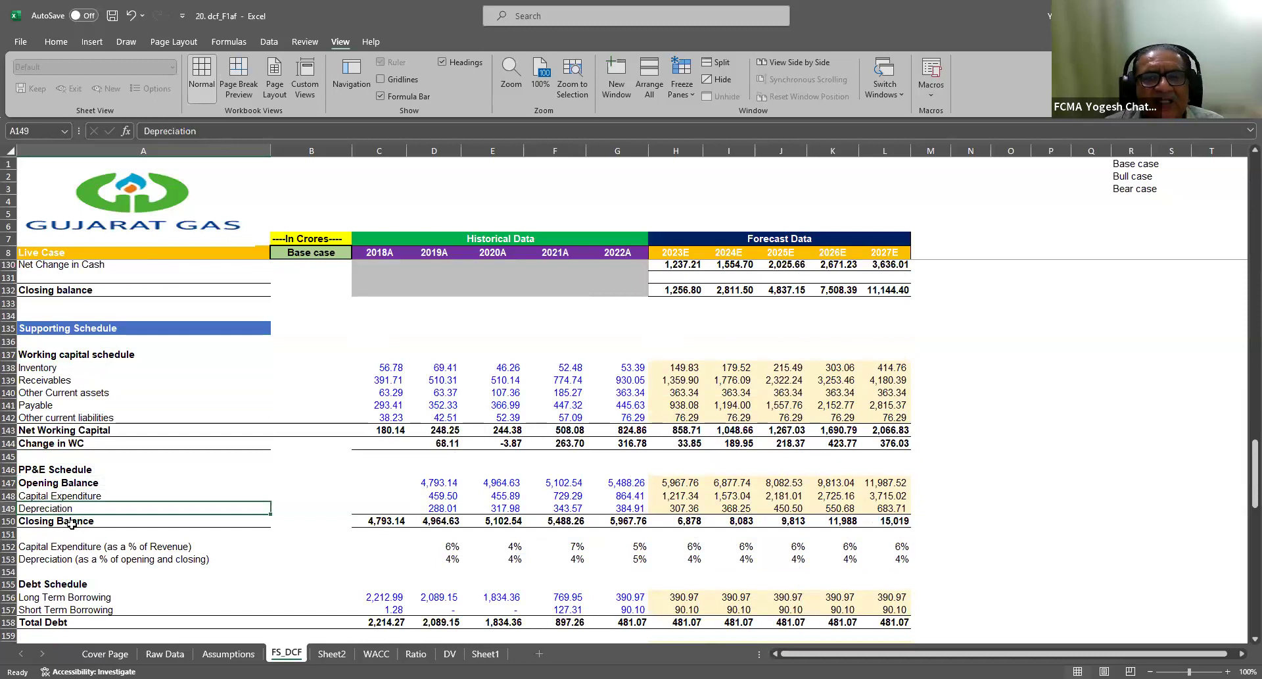
scroll(72, 523, down, 2)
click(56, 473)
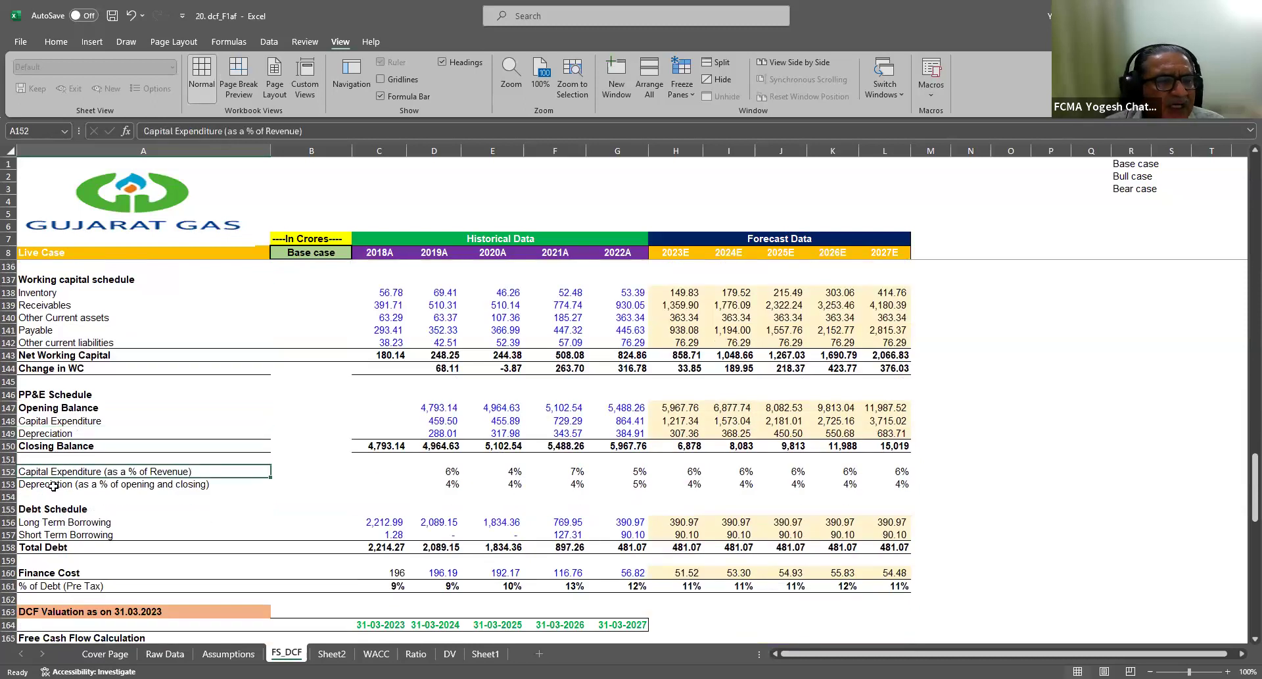
click(53, 486)
scroll(76, 460, down, 3)
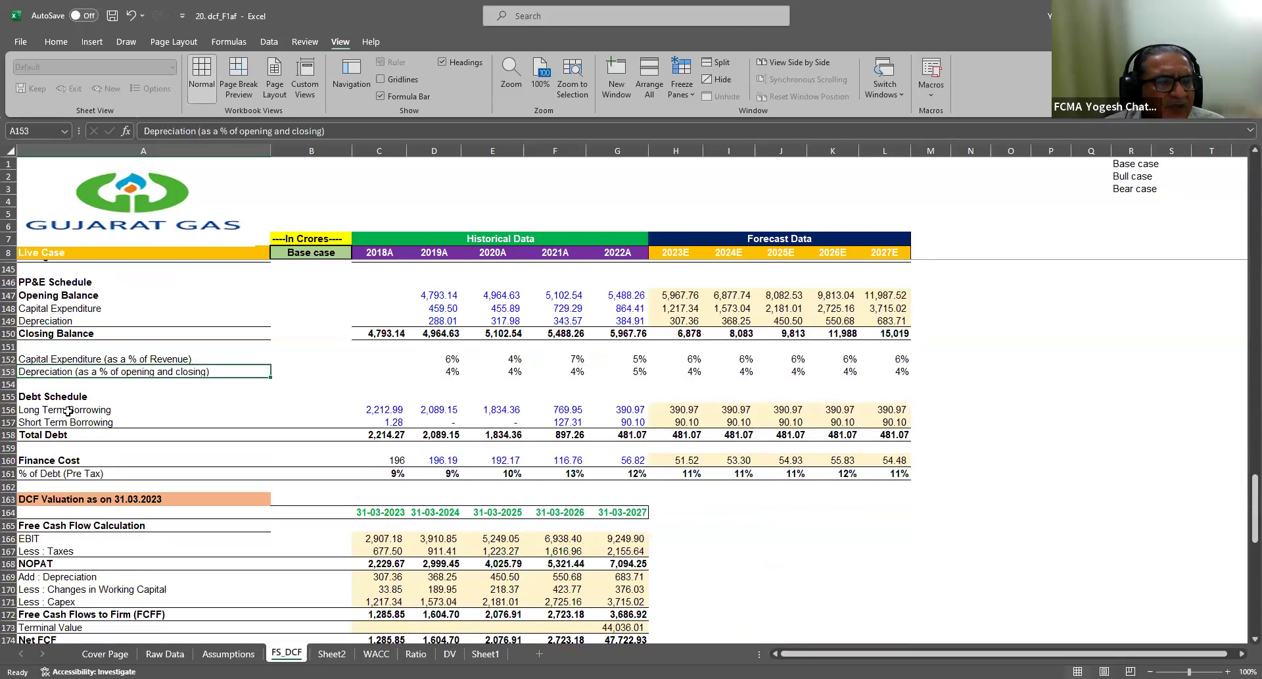
Review the Debt Schedule's long-term and short-term borrowing rows and the pre-tax finance cost as a percentage of debt
click(54, 397)
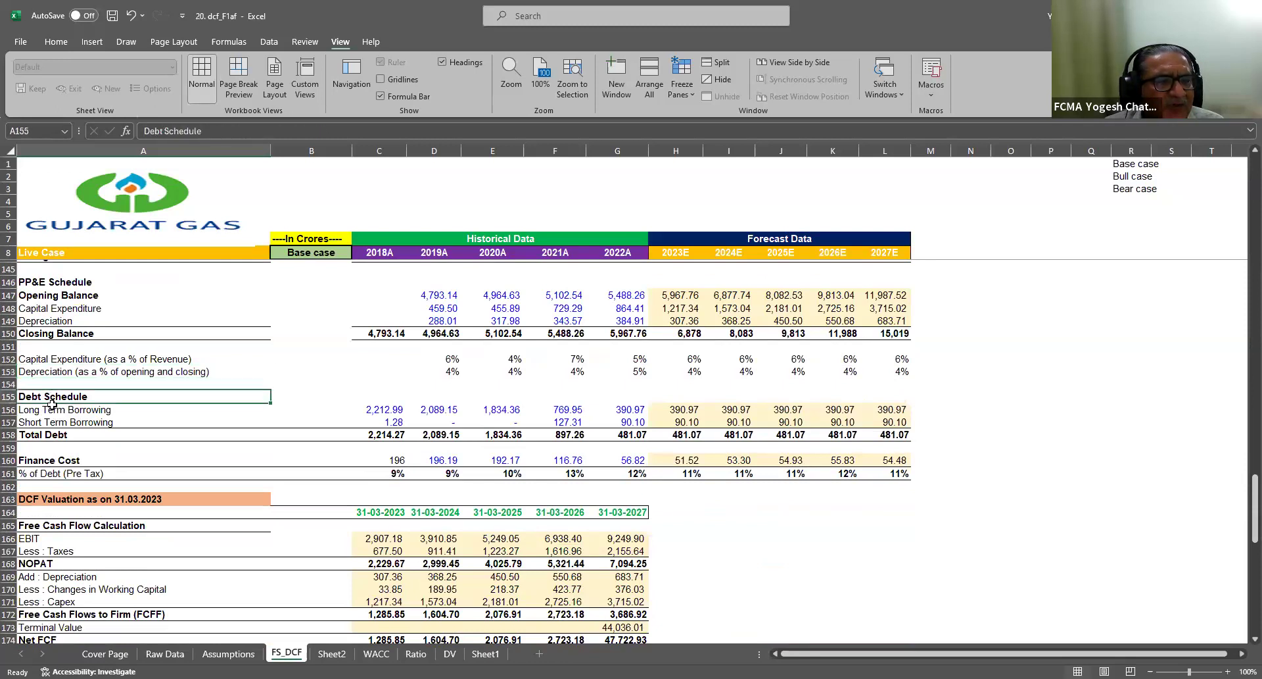
click(53, 409)
click(54, 423)
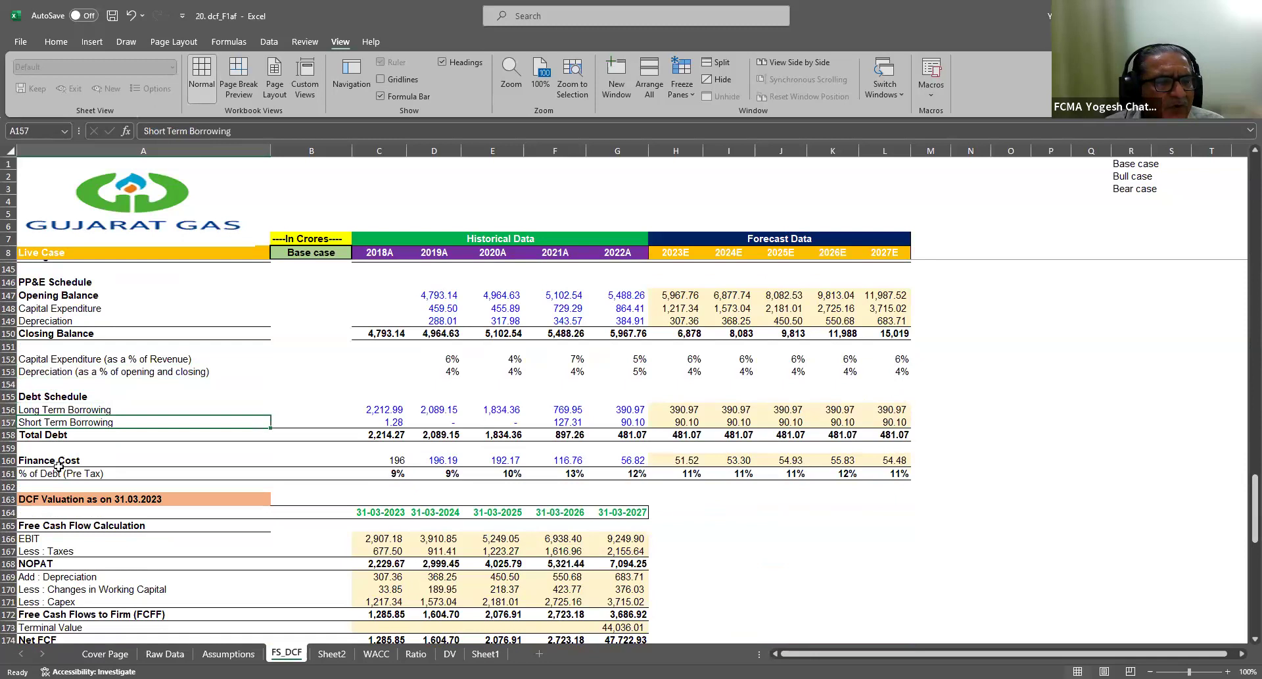
click(61, 473)
Examine the first-year EBIT formula and the DCF inputs for perpetual growth rate, number of shares, discounting rate and current share price
scroll(317, 388, down, 4)
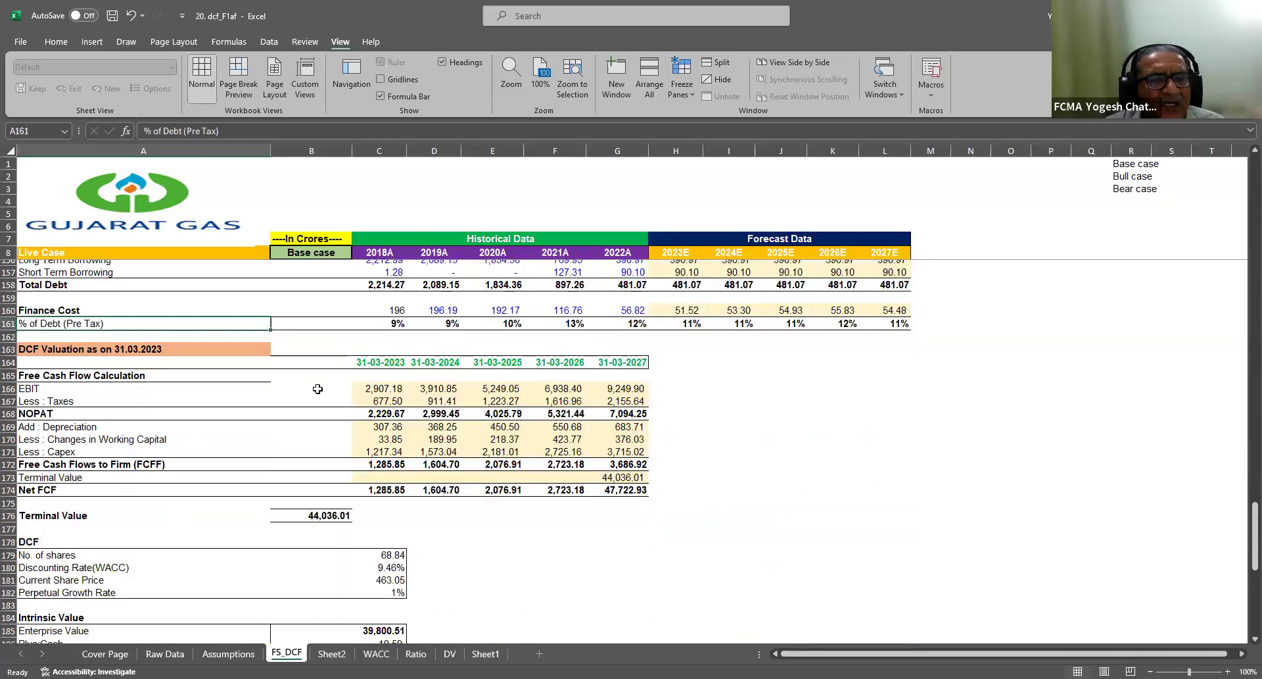
click(382, 389)
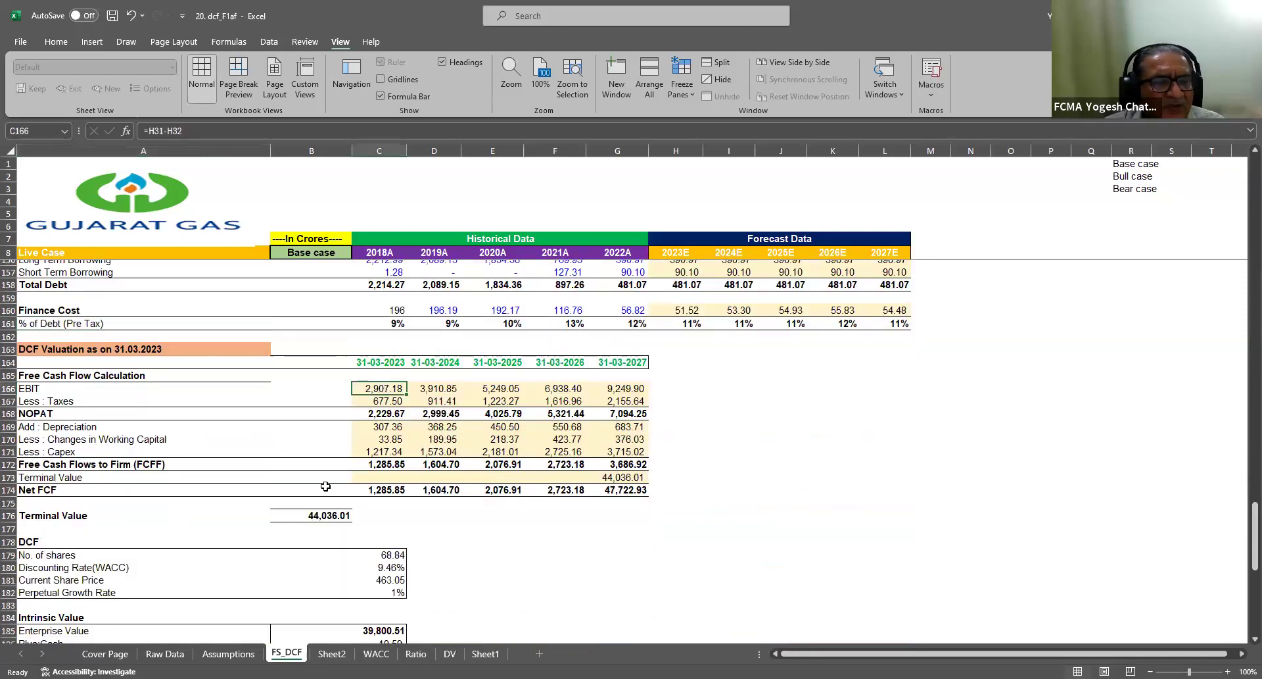
scroll(326, 486, down, 2)
click(387, 517)
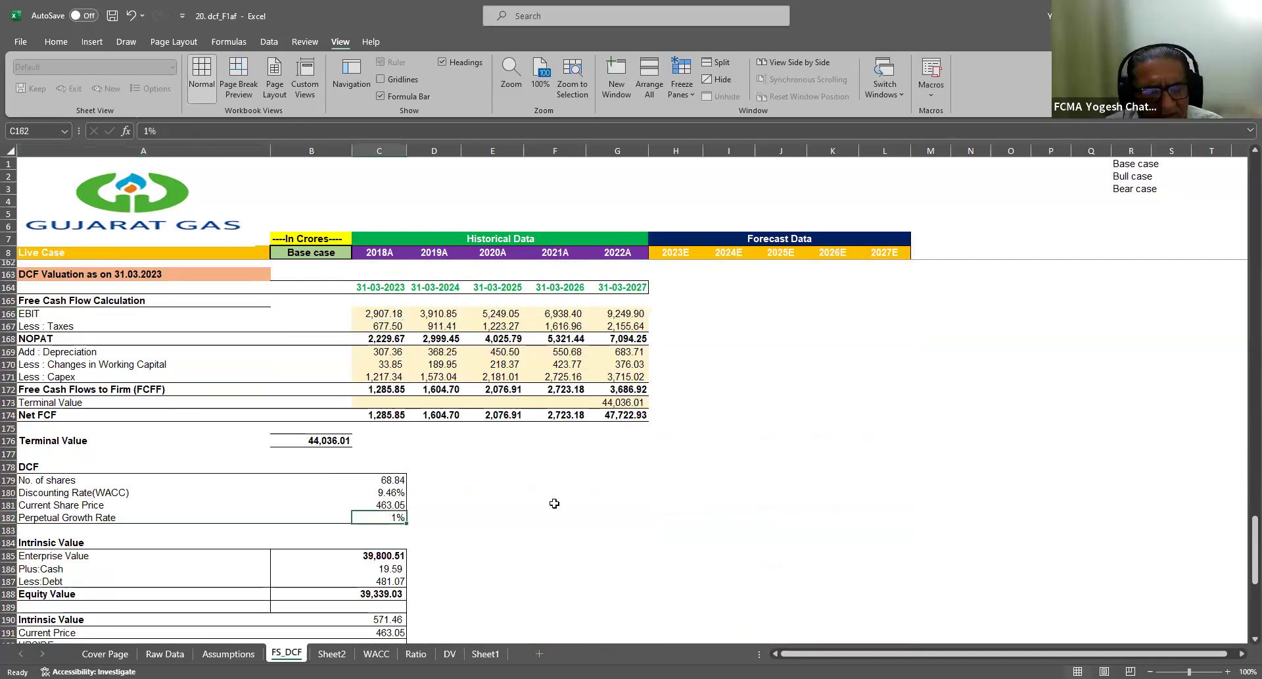
key(F2)
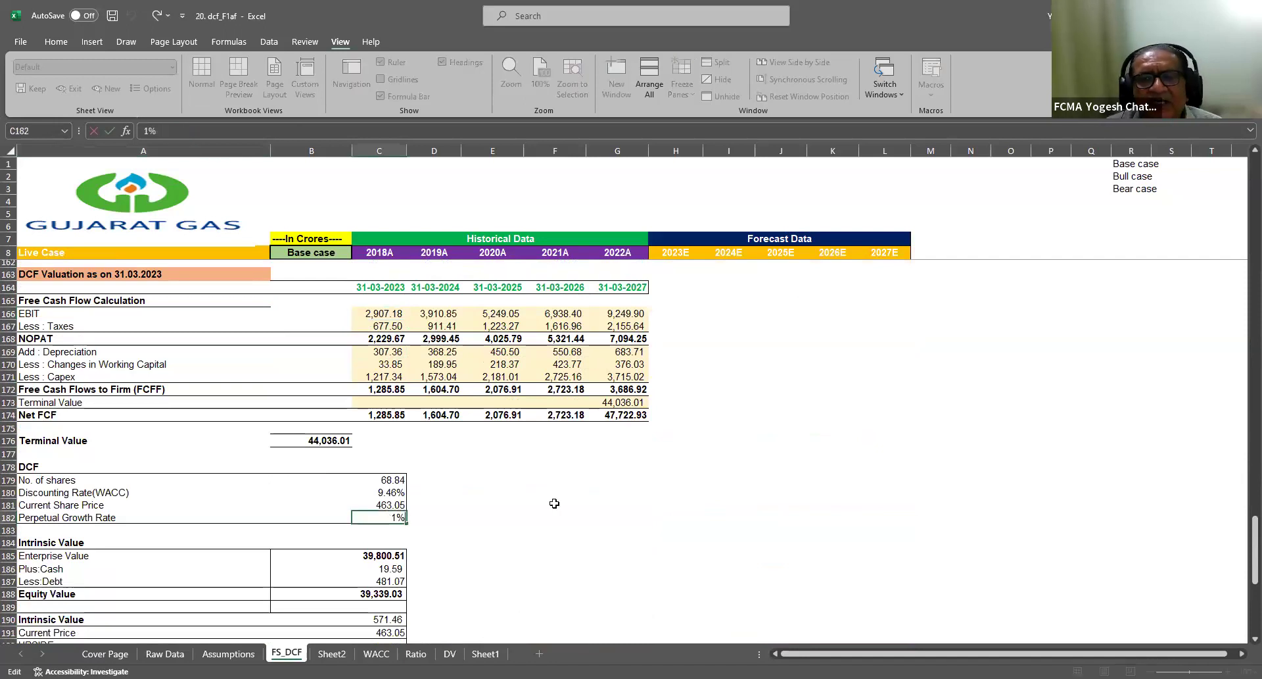
key(Escape)
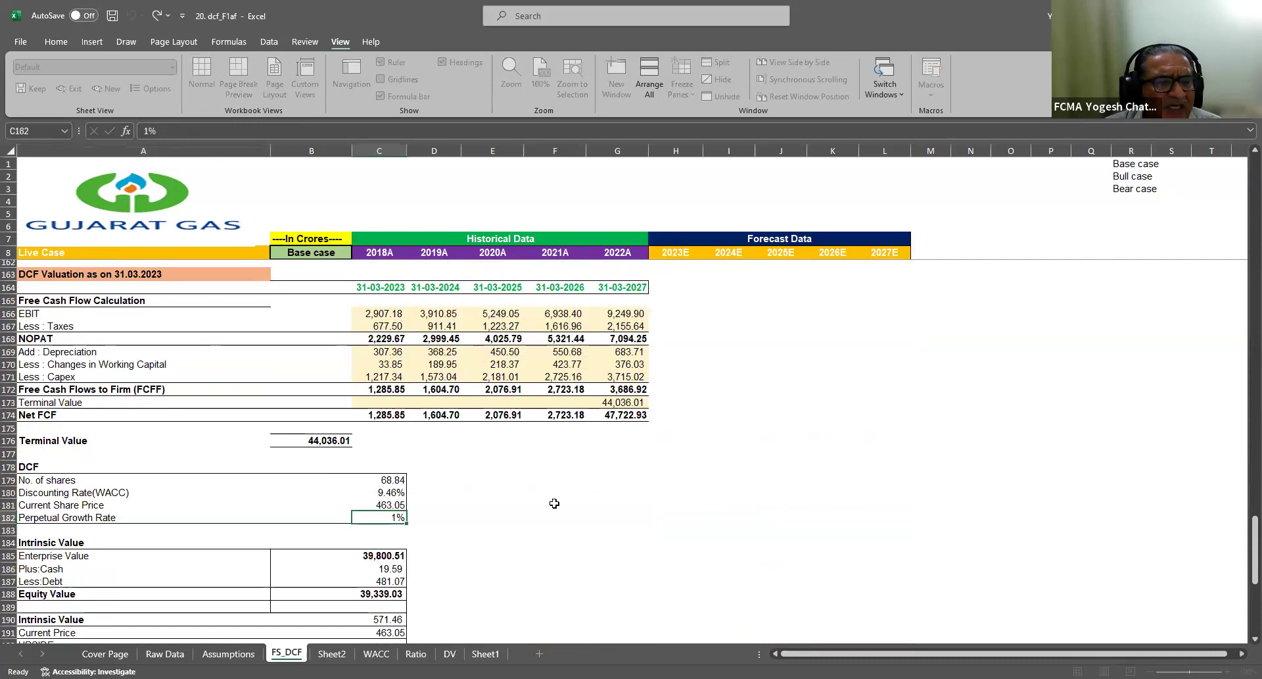
click(385, 479)
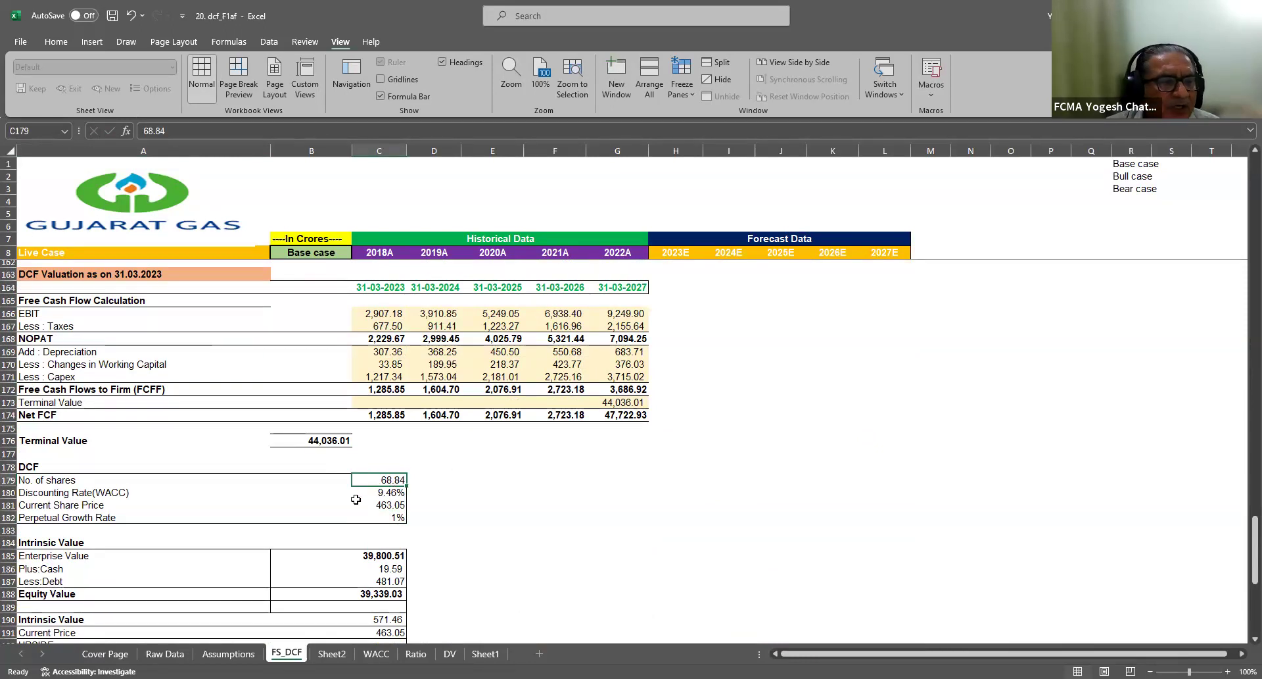
click(388, 500)
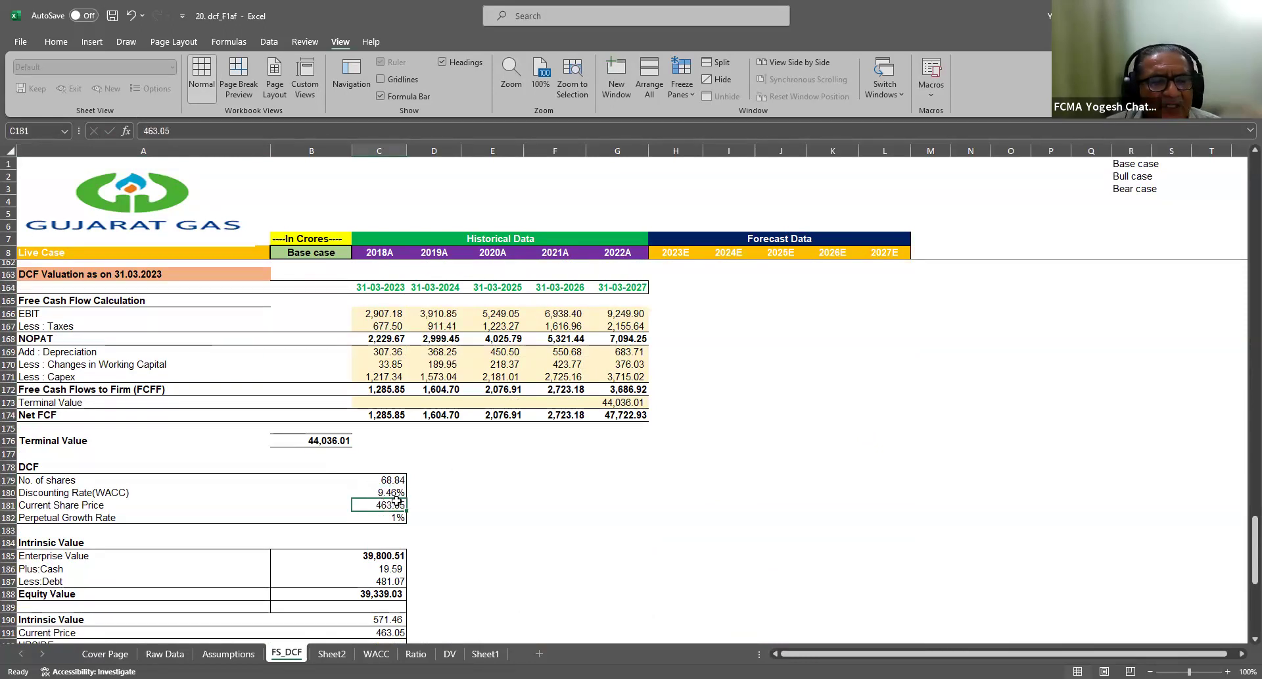
click(393, 492)
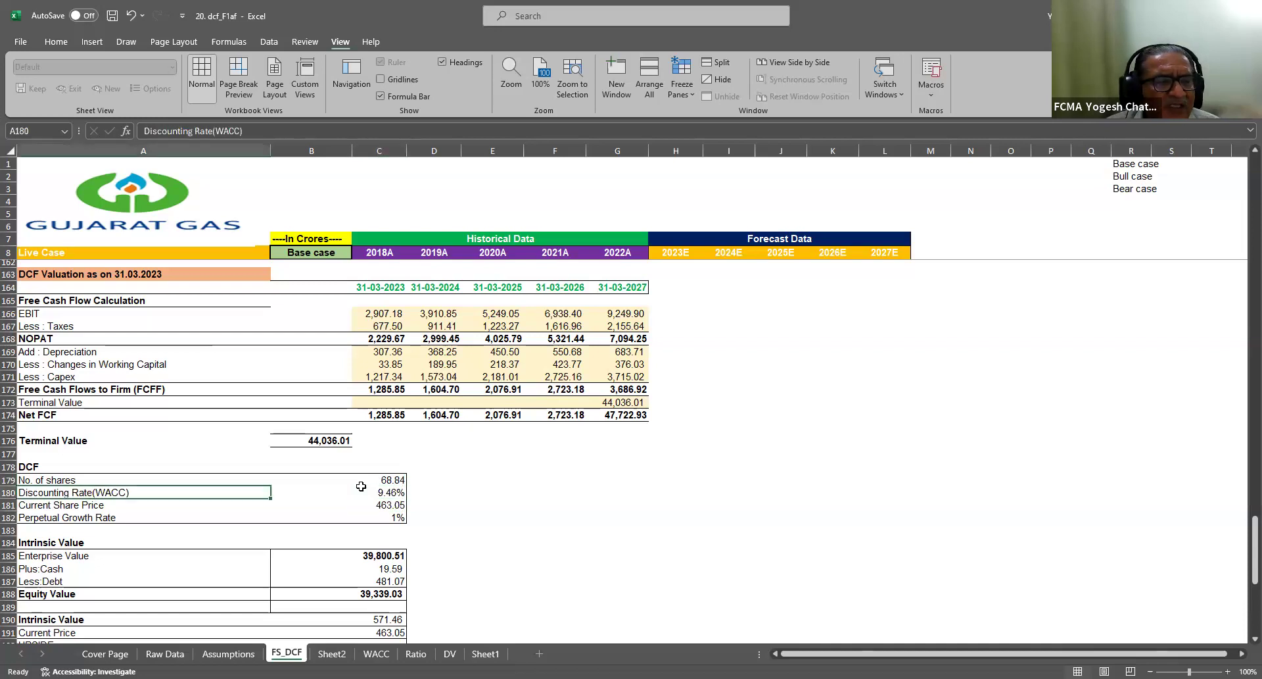
click(391, 506)
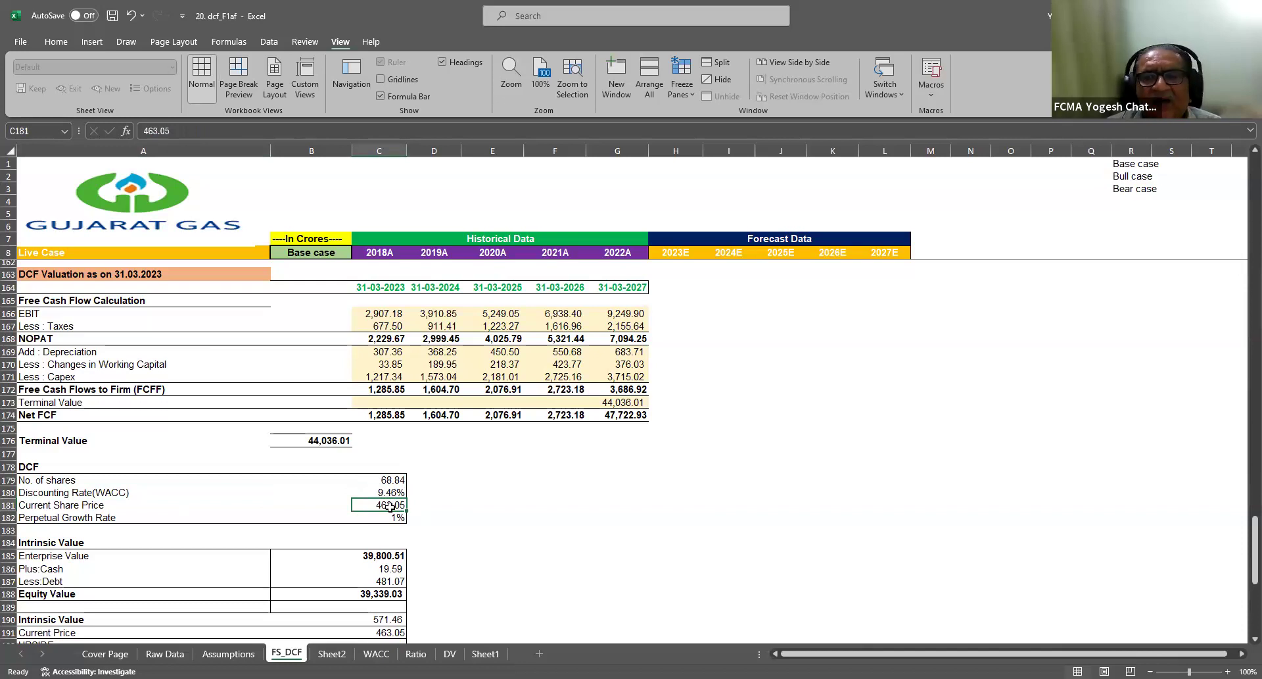
Review the Free Cash Flow Calculation and highlight the Free Cash Flows to Firm for all five forecast dates
scroll(390, 506, down, 4)
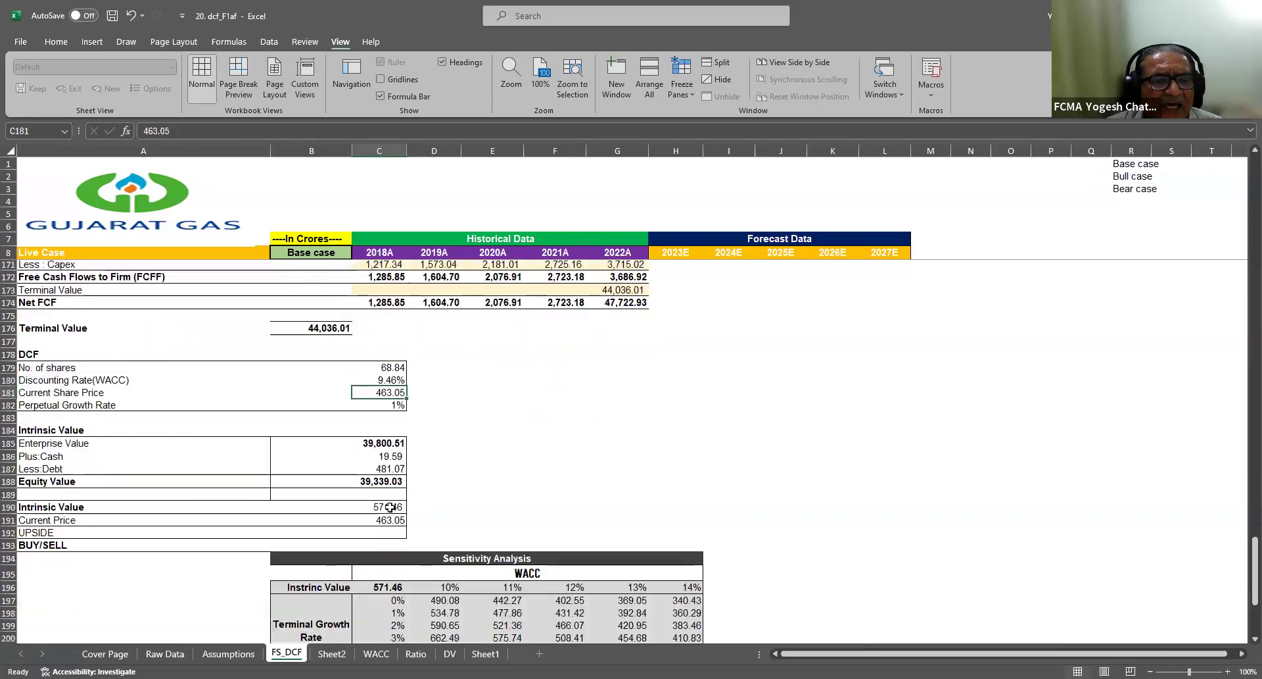
scroll(390, 506, up, 3)
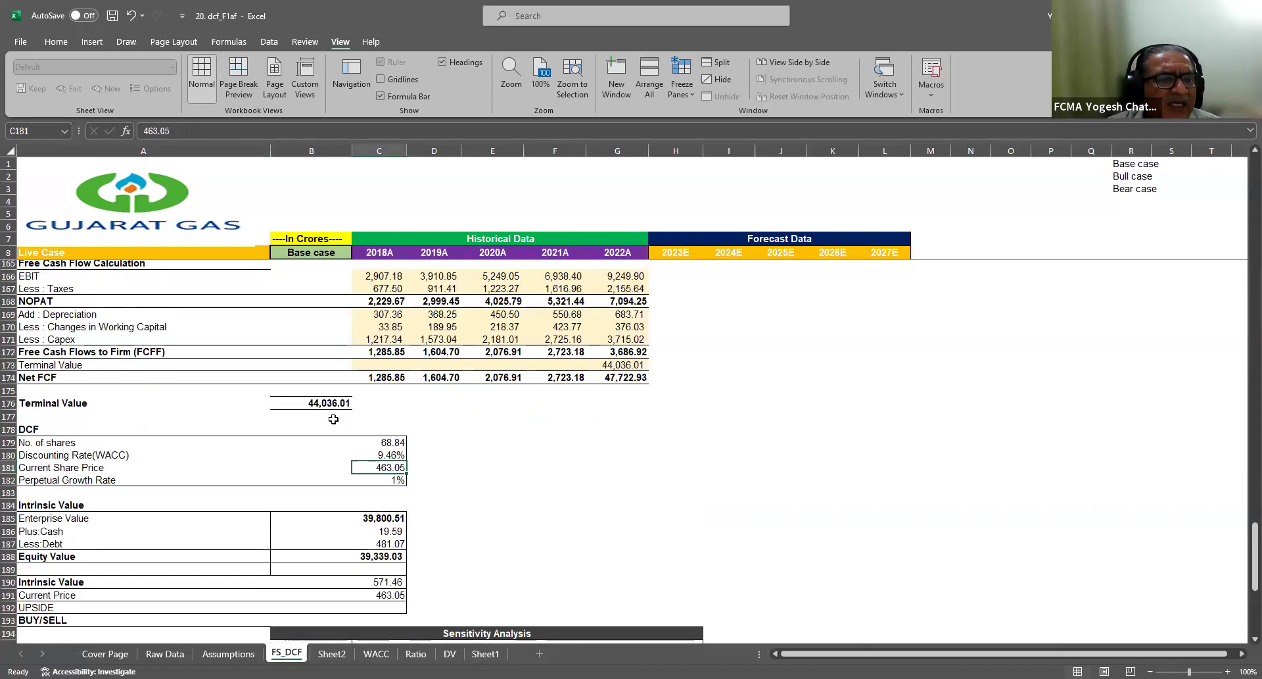
scroll(381, 434, up, 4)
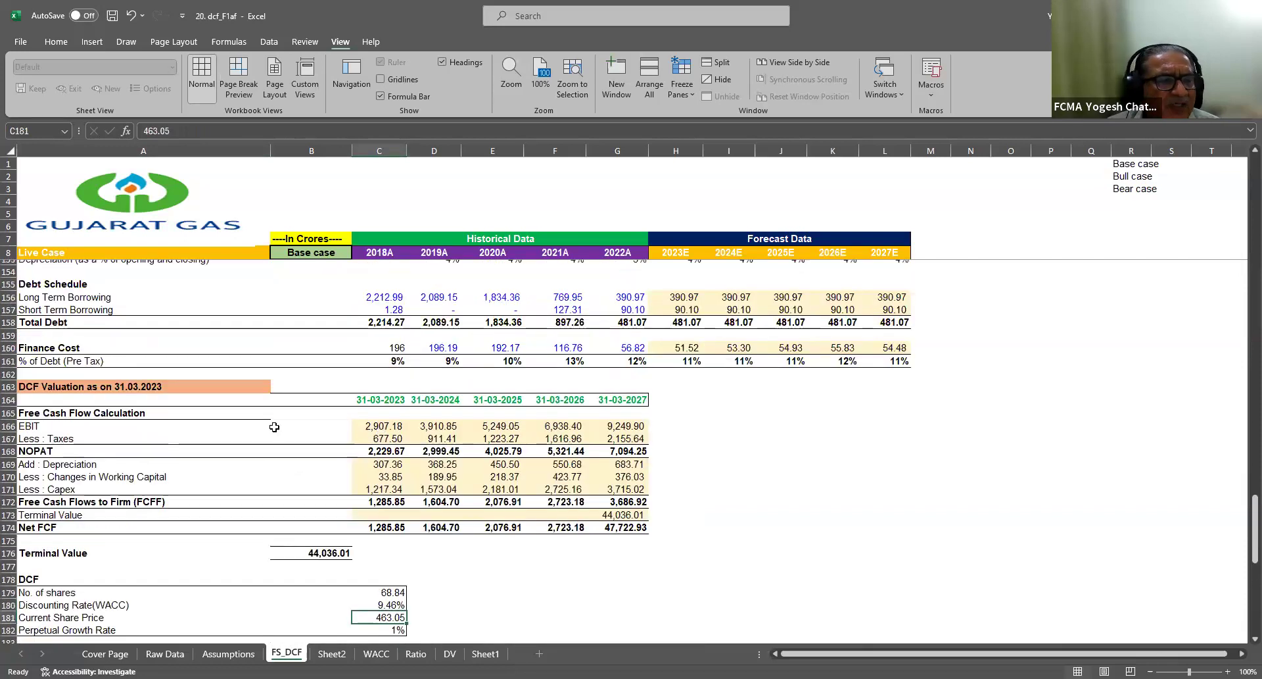
click(77, 413)
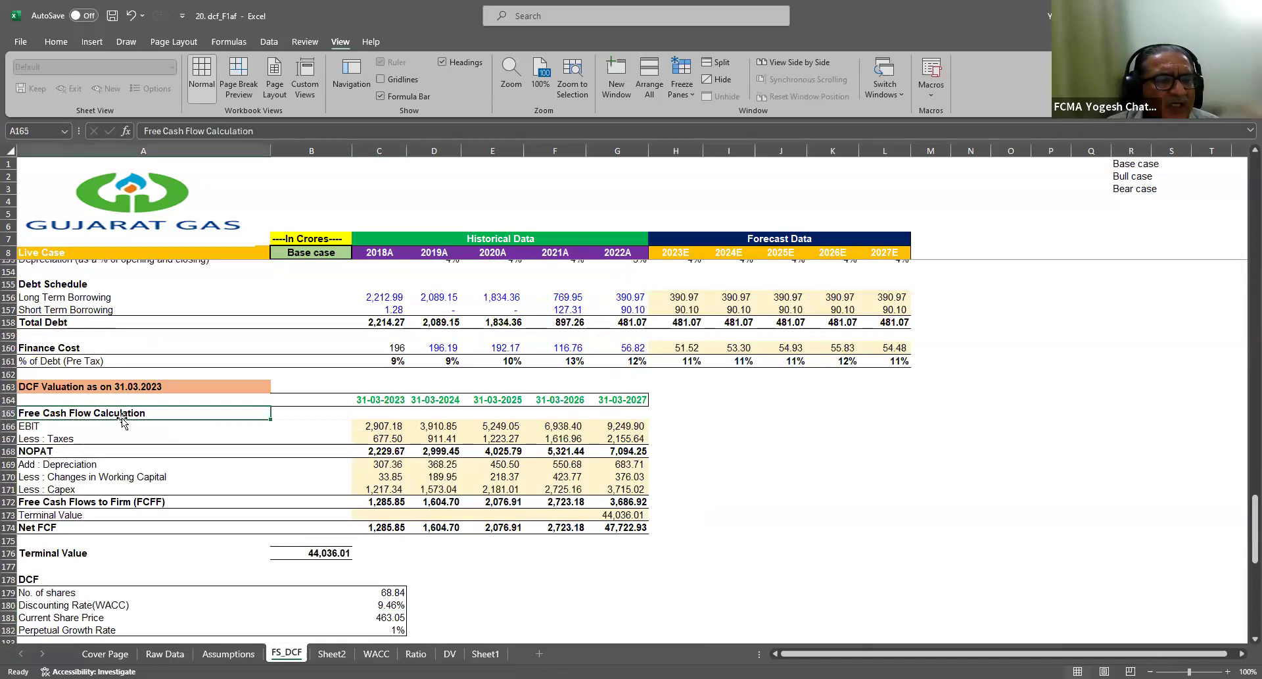
click(95, 502)
drag(371, 502, 625, 502)
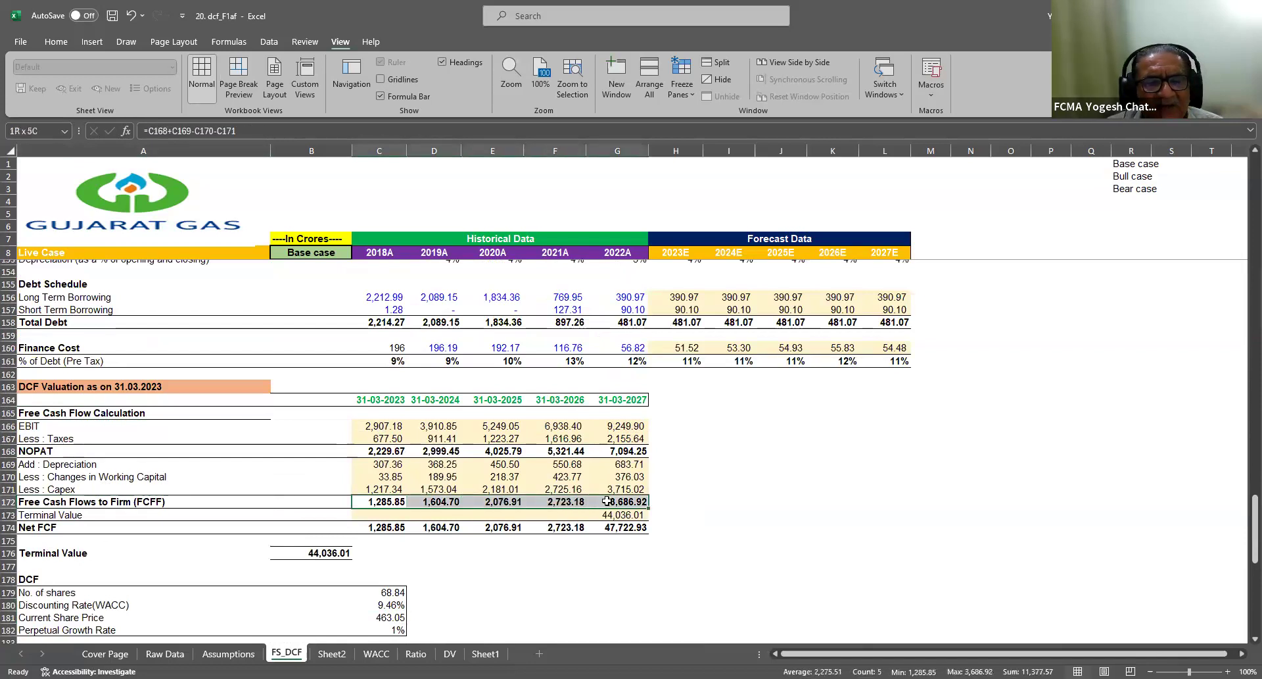
Inspect the Terminal Value formula in B176 with its free cash flow, WACC and growth rate references
click(320, 551)
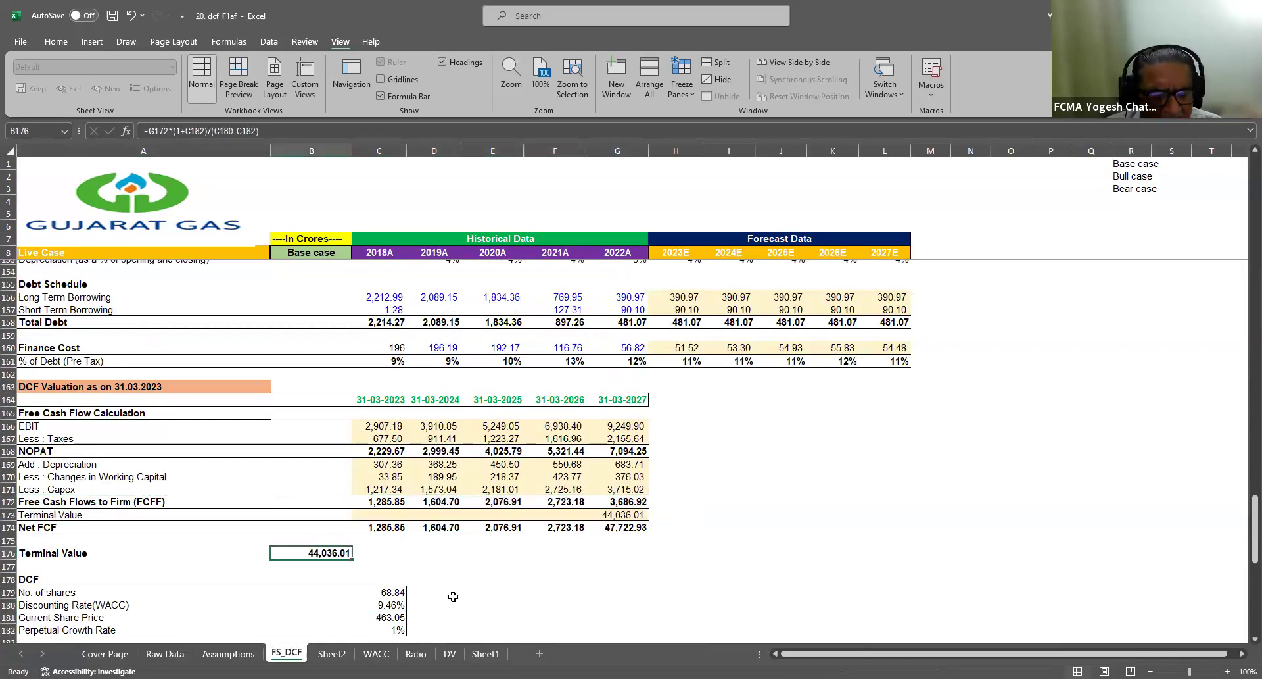
key(F2)
scroll(453, 596, down, 4)
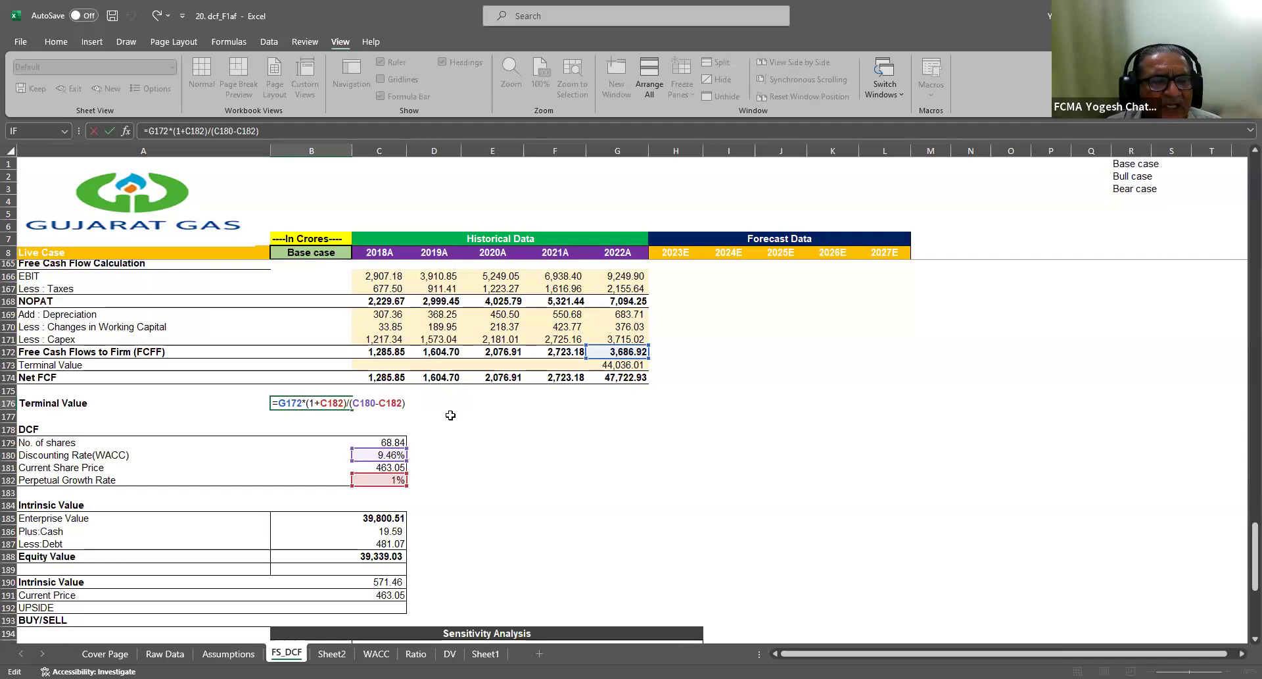
key(ctrl+Return)
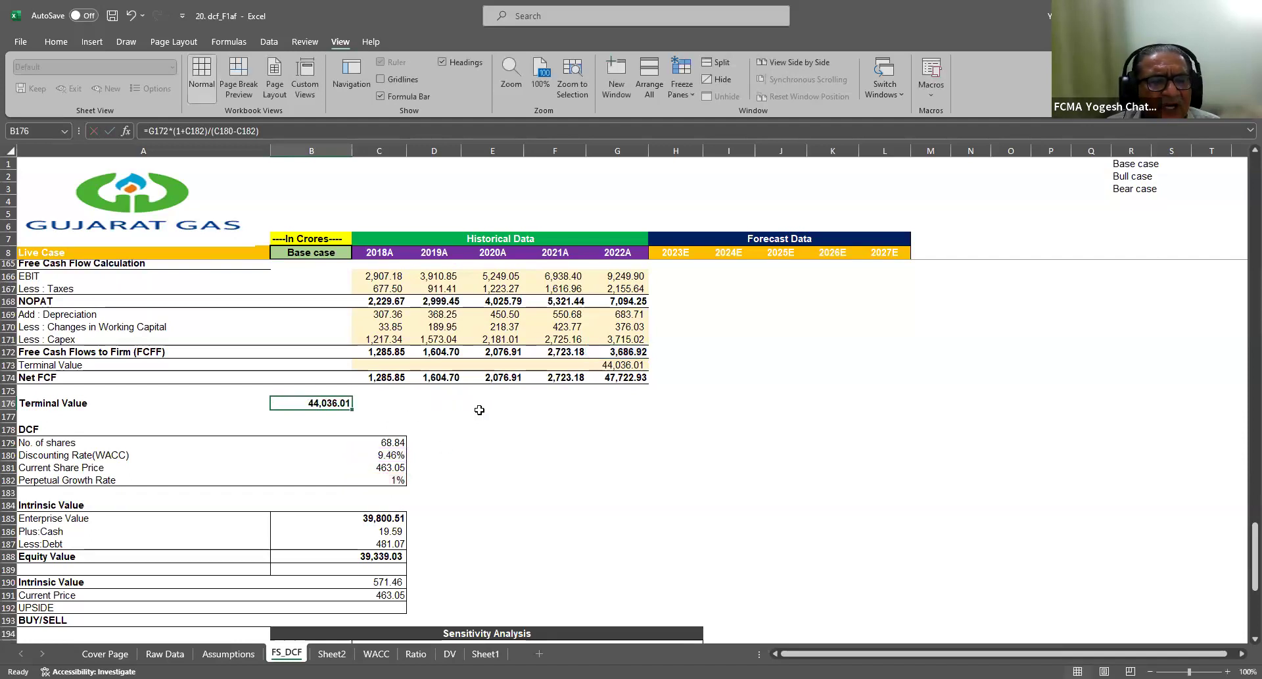
Inspect the Enterprise Value's XNPV formula in C185 with its discount rate, net cash flow and date references
click(380, 517)
key(F2)
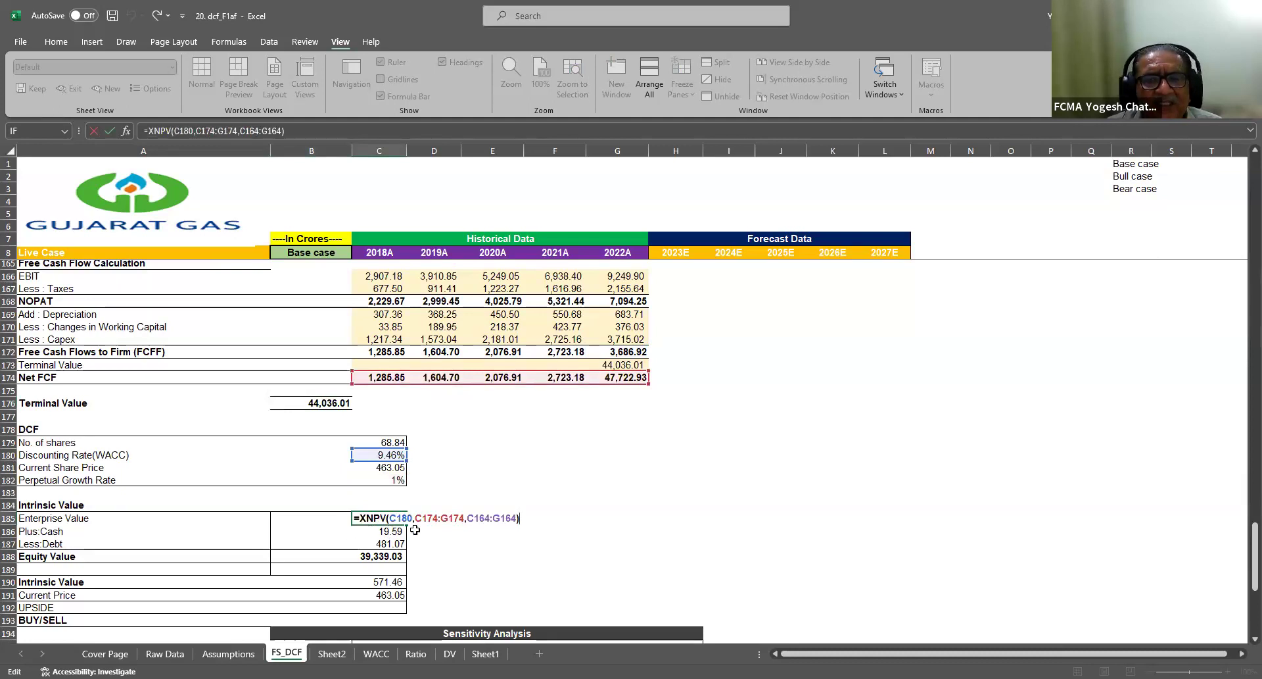
key(Return)
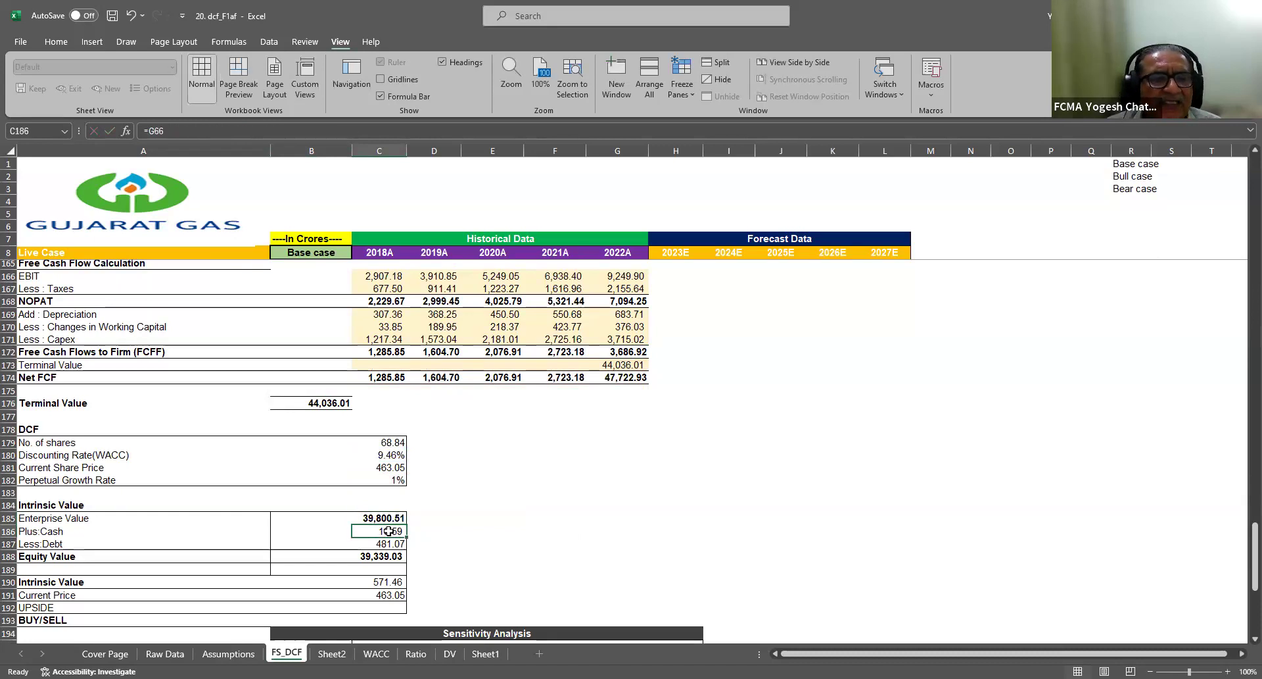
Check the source of the debt deduction and the Equity Value formula in C188
click(384, 546)
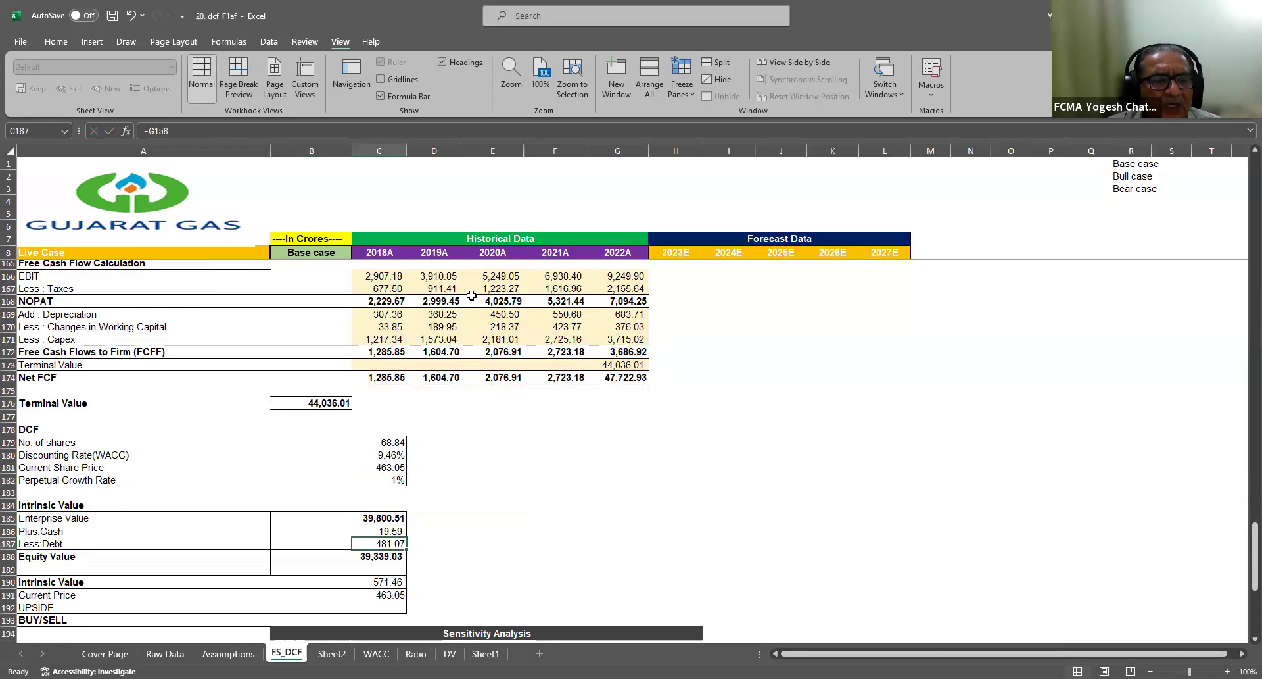
click(391, 557)
key(F2)
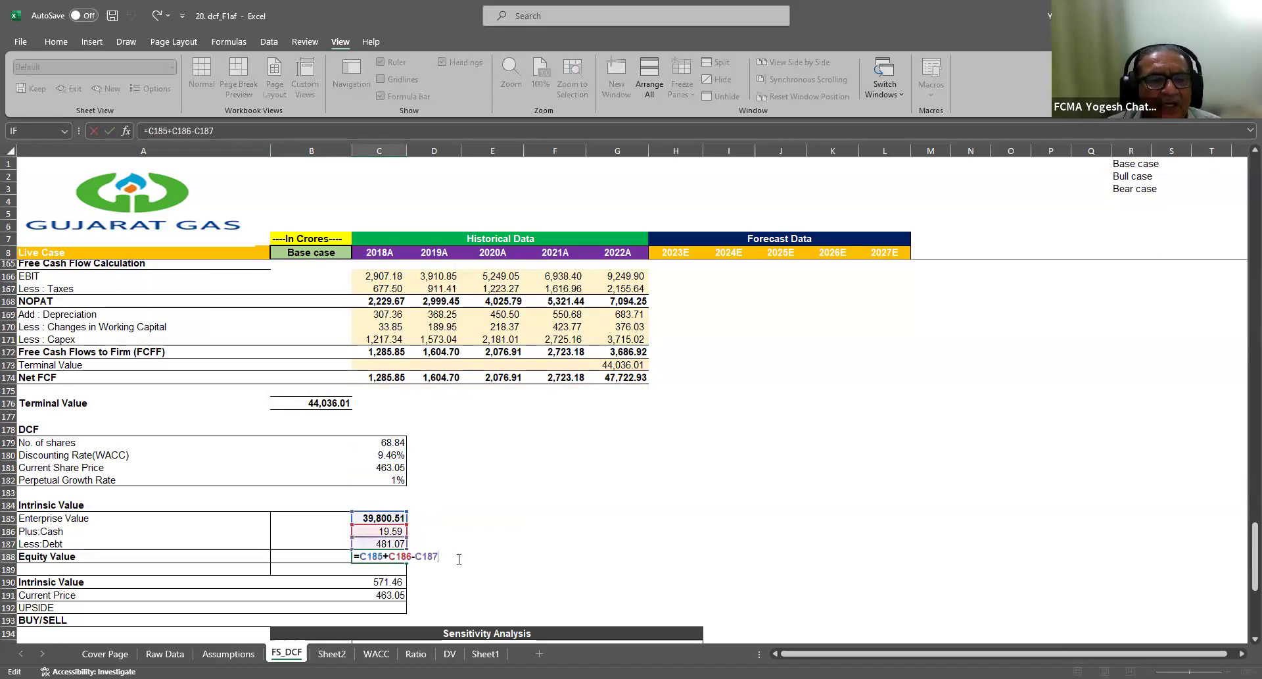
key(Escape)
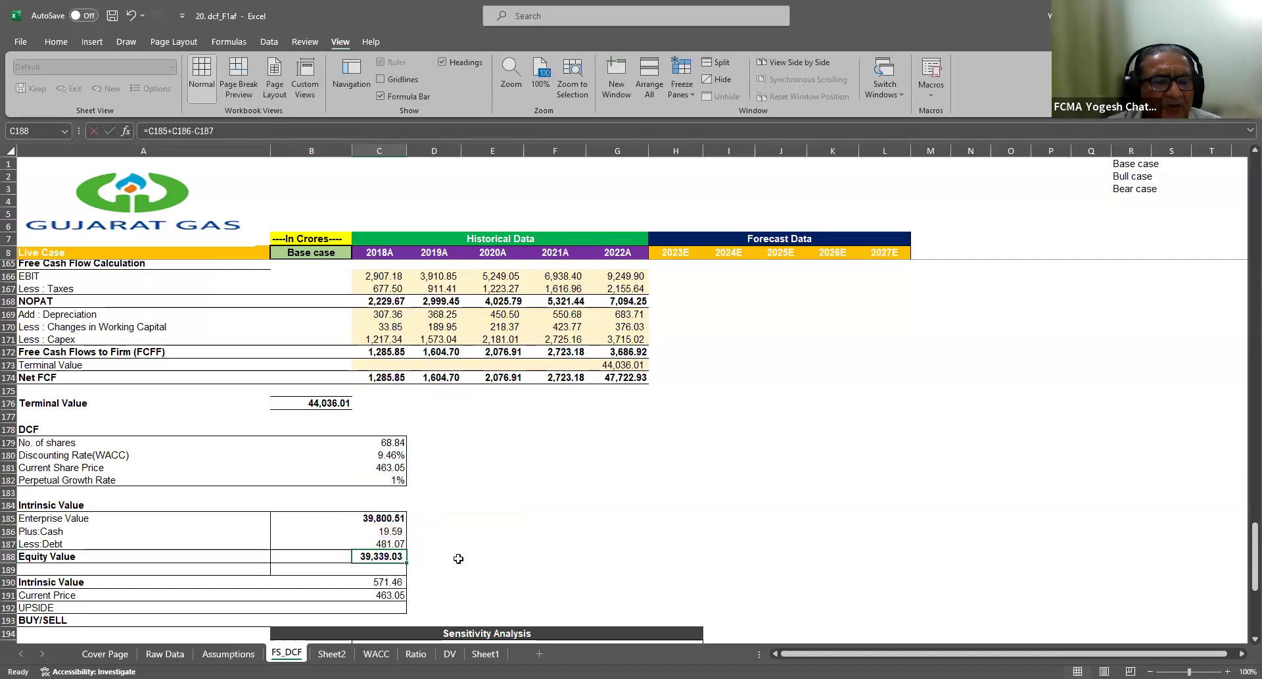
Check the per-share Intrinsic Value formula in C190 and format the cell in bold red
scroll(459, 559, down, 1)
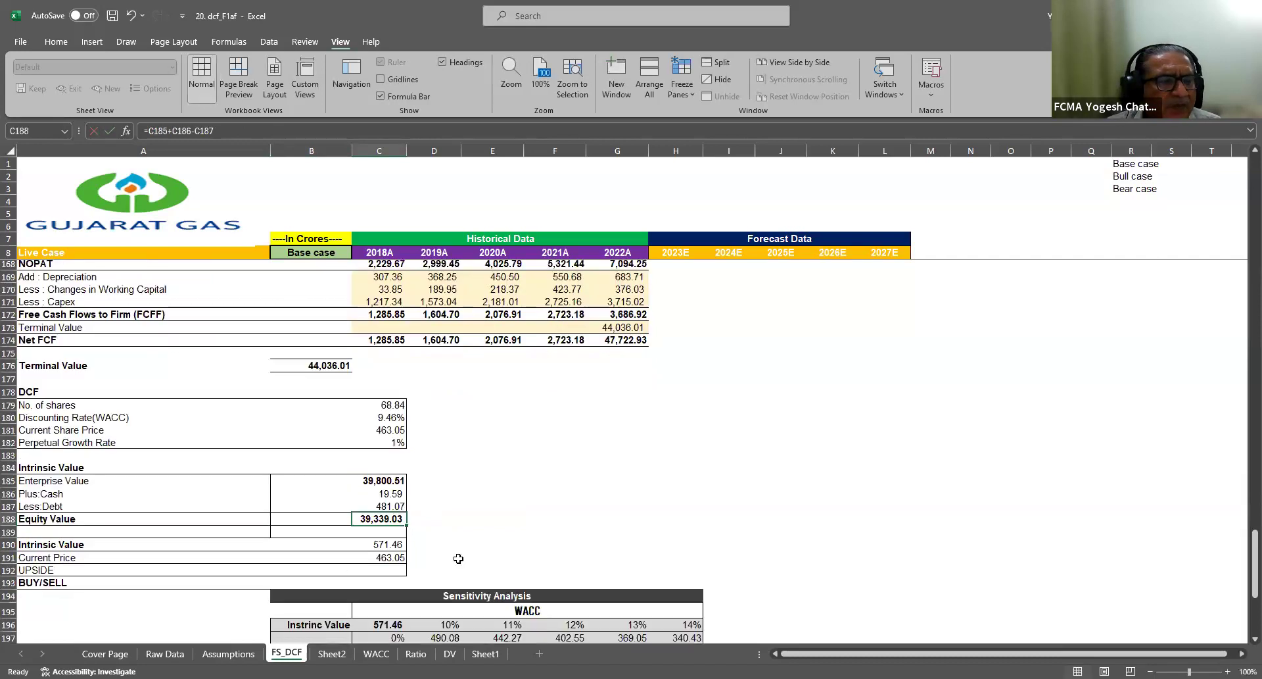
click(382, 541)
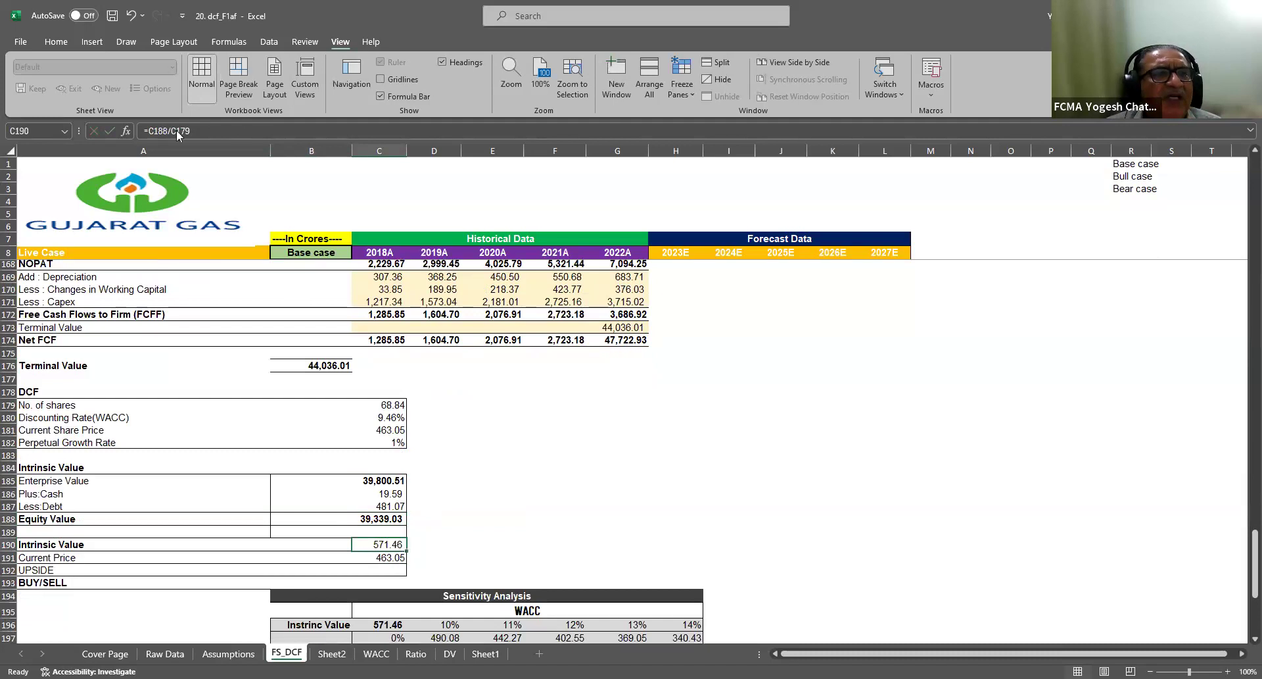
click(52, 42)
click(252, 88)
key(F2)
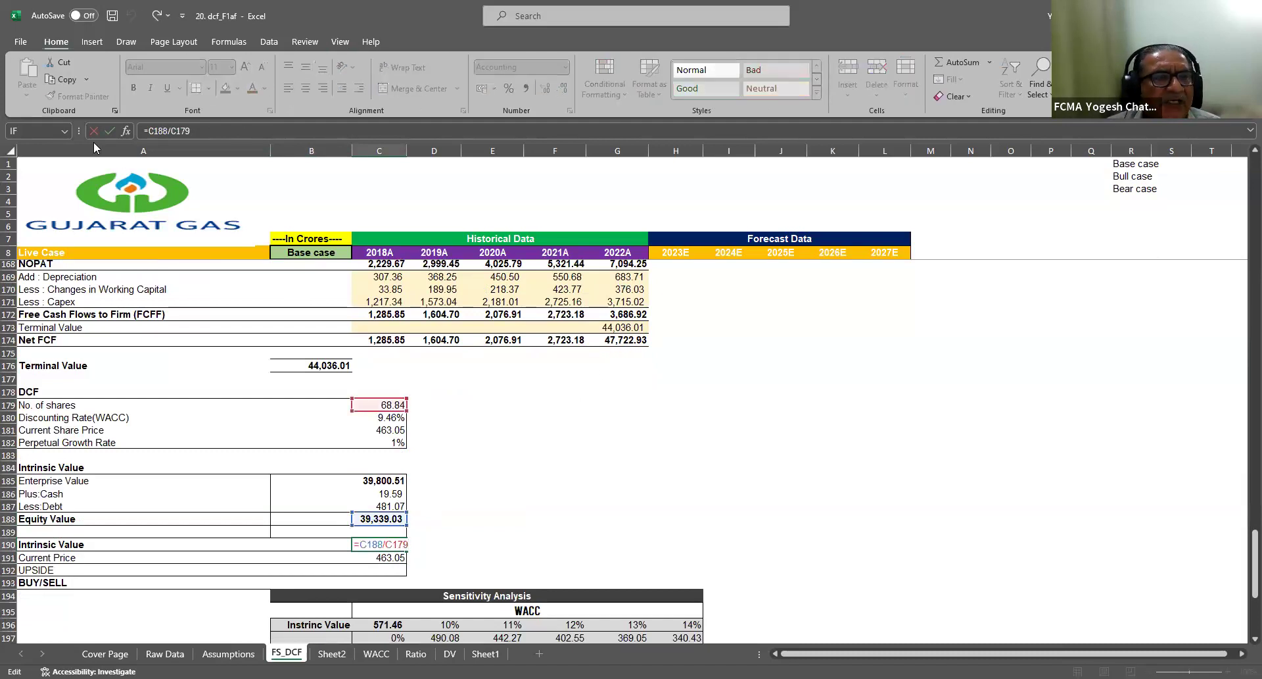
key(Escape)
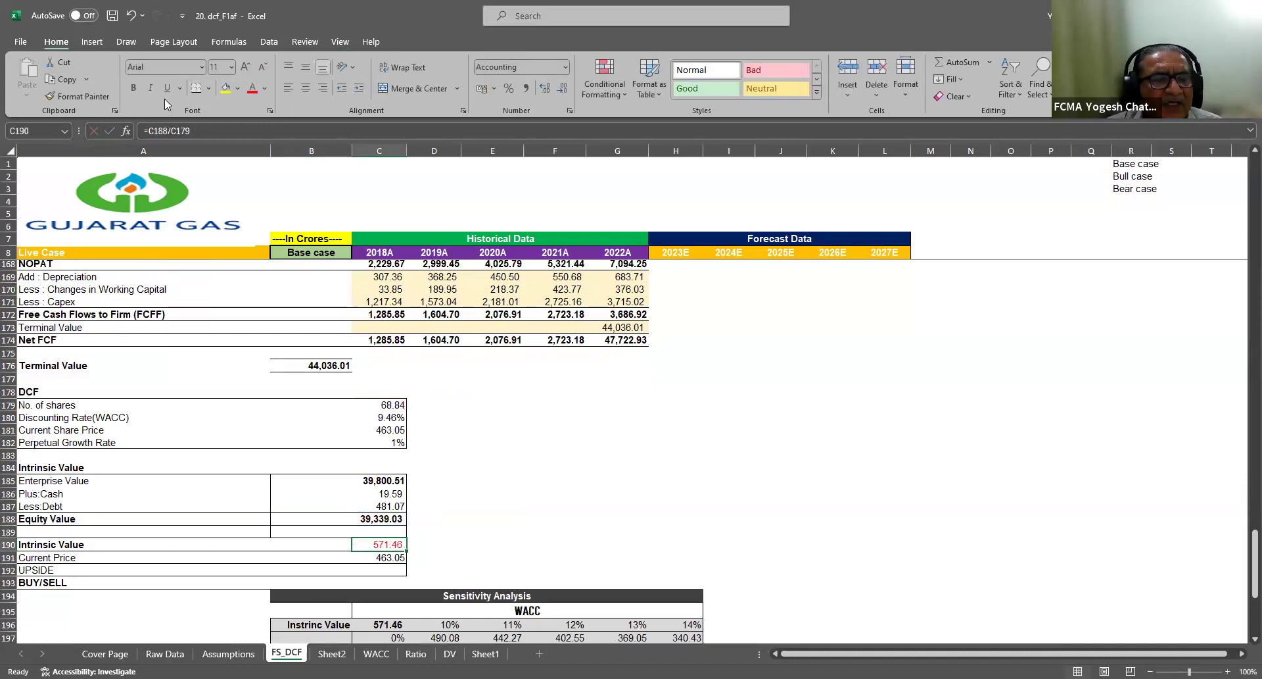
click(134, 88)
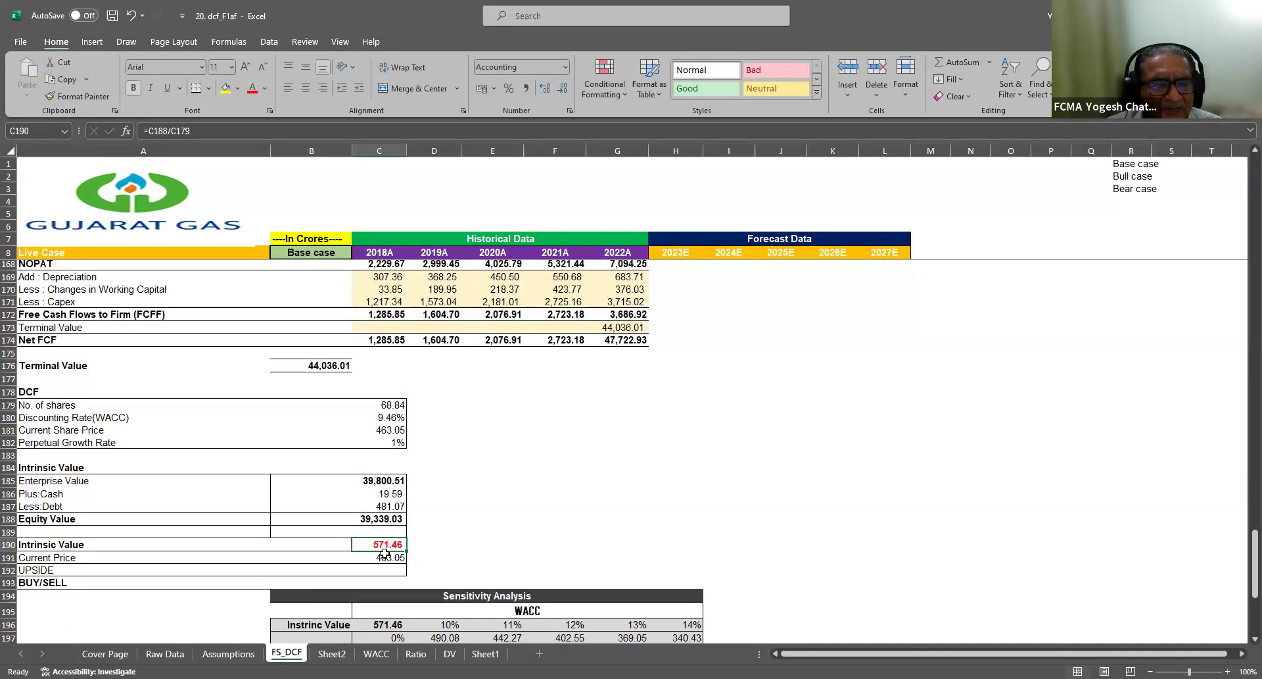
Label the Intrinsic Value figure with "Per Share" in D190
click(436, 546)
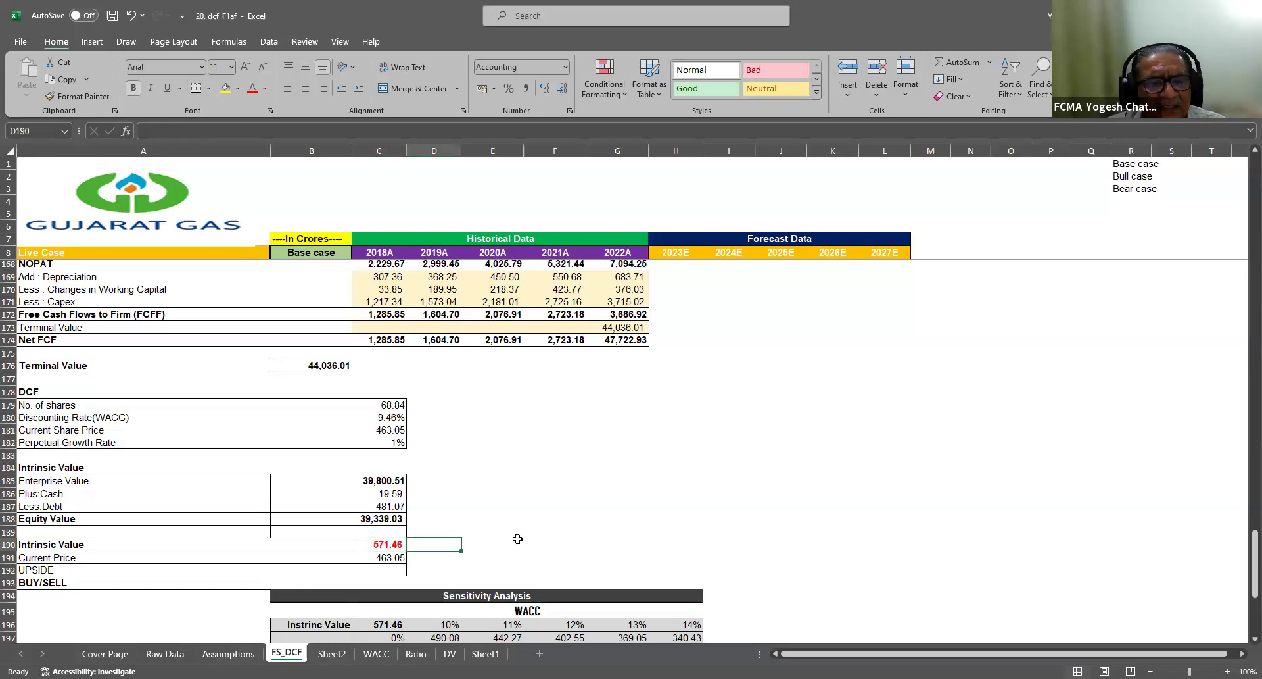
text(Per Share)
key(Return)
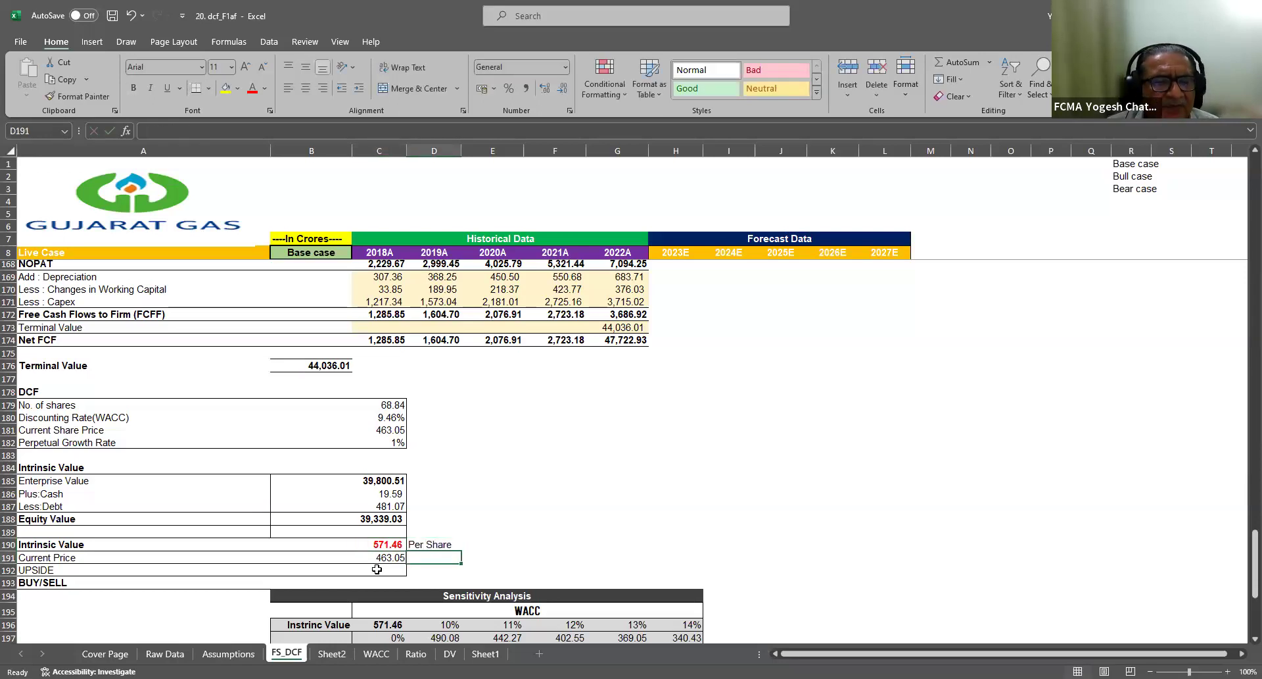
Format the Current Price figure in C191 in bold red
click(380, 561)
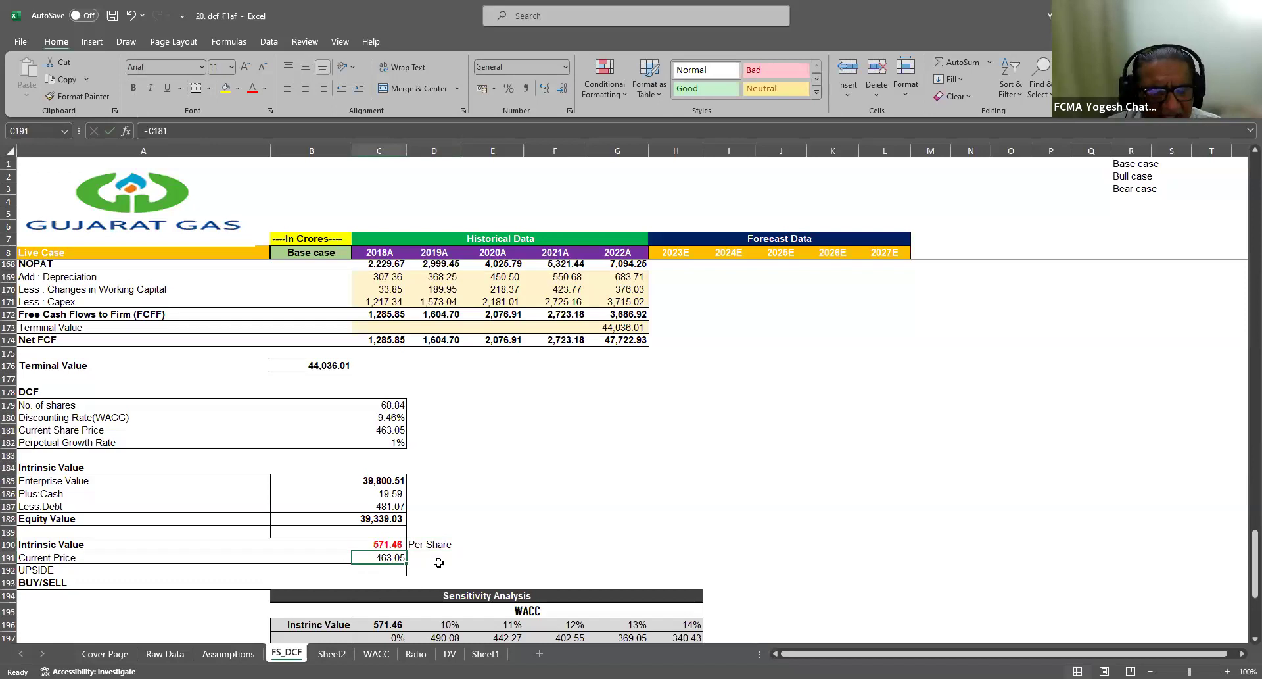
key(ctrl+b)
click(252, 90)
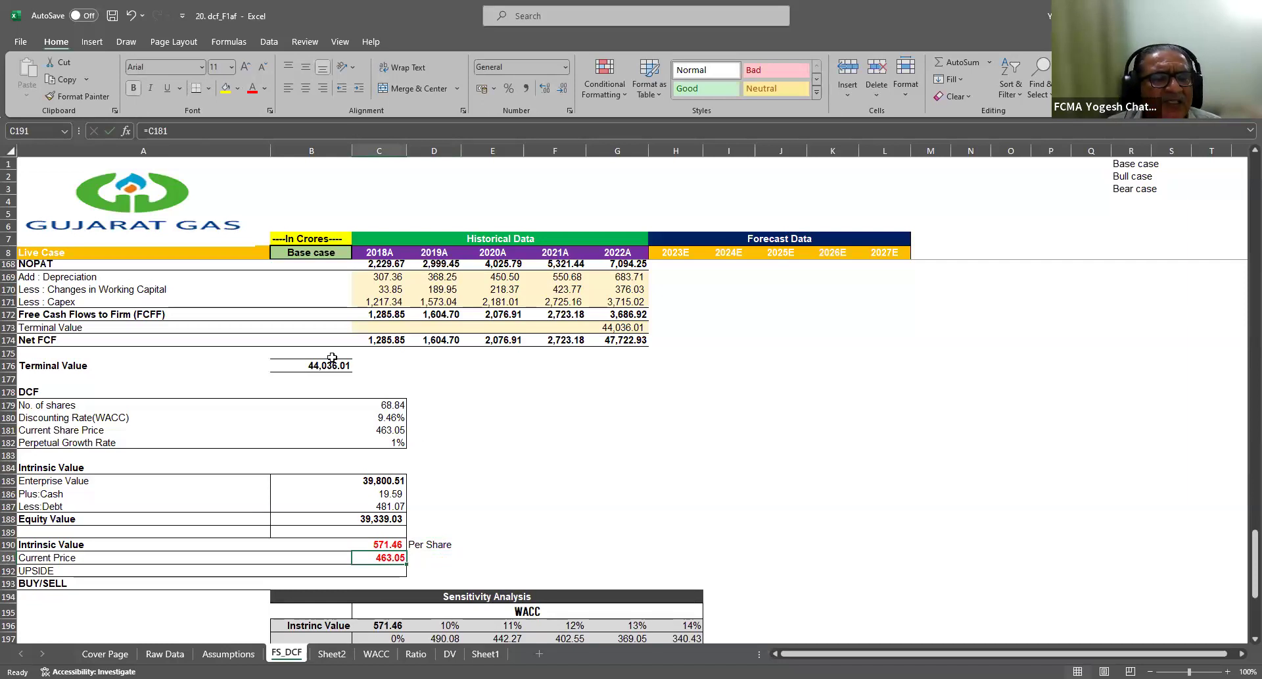
Switch the live case to Bear case, Bull case and back to Base case to compare the per-share Intrinsic Value
click(340, 254)
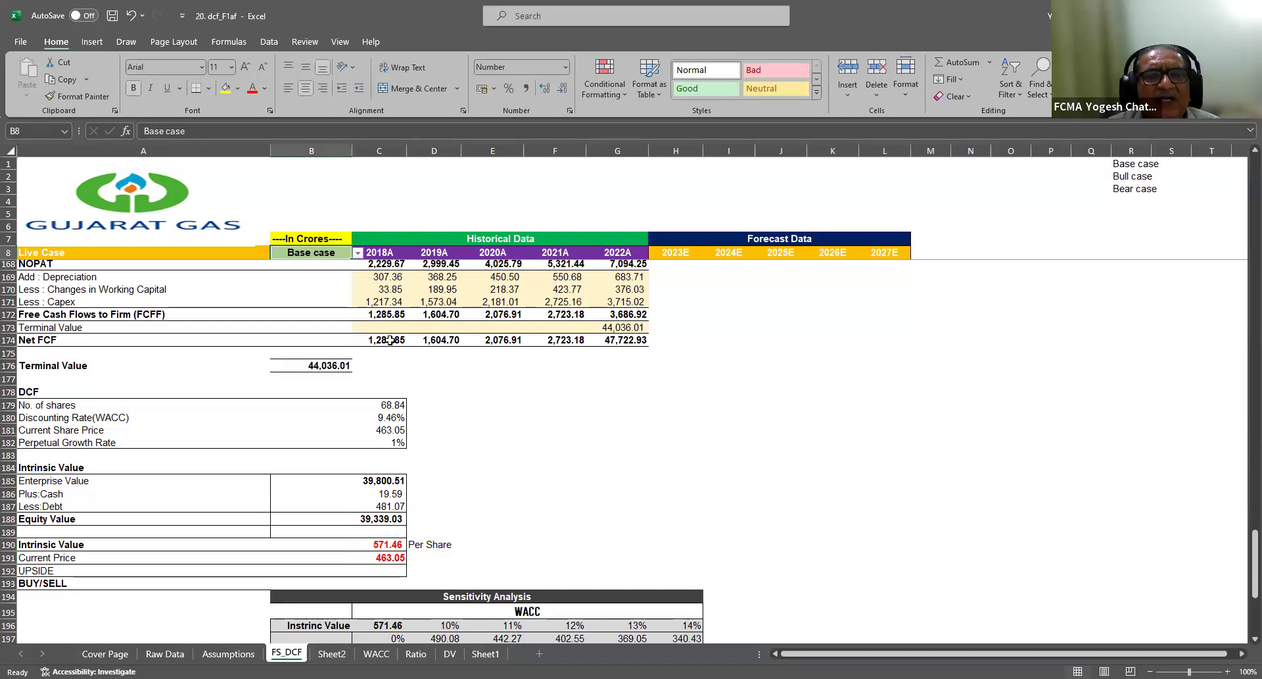
click(357, 253)
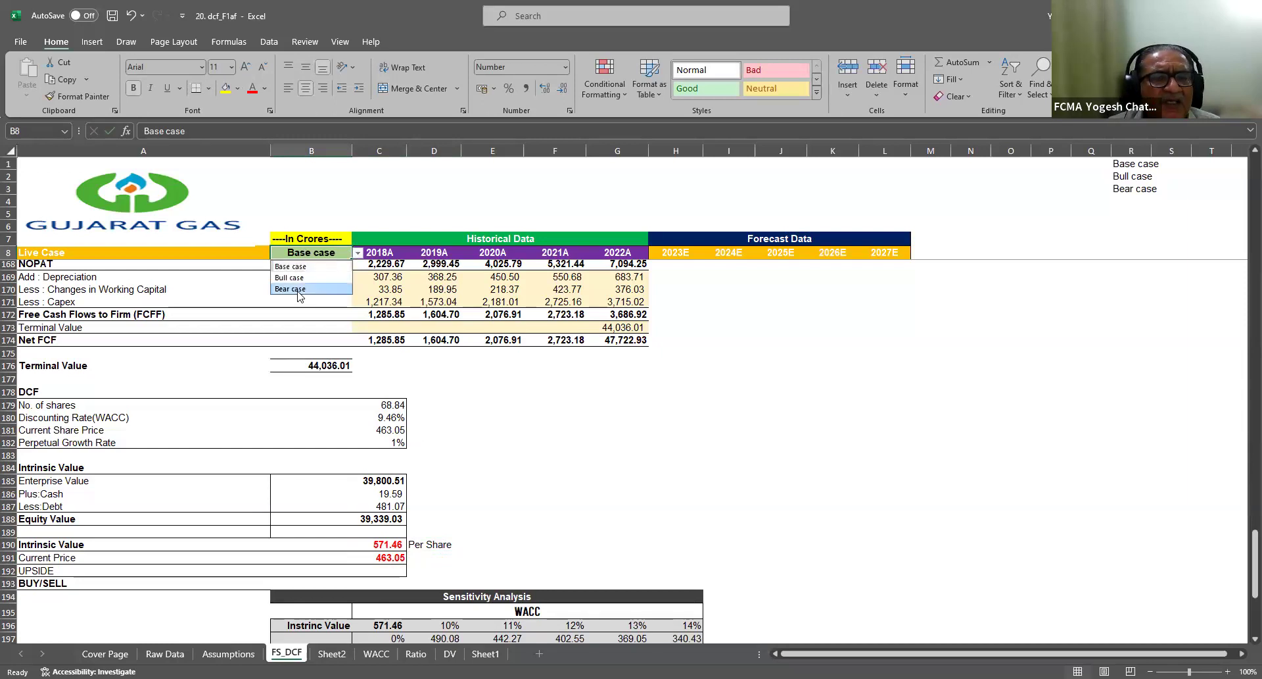
key(Return)
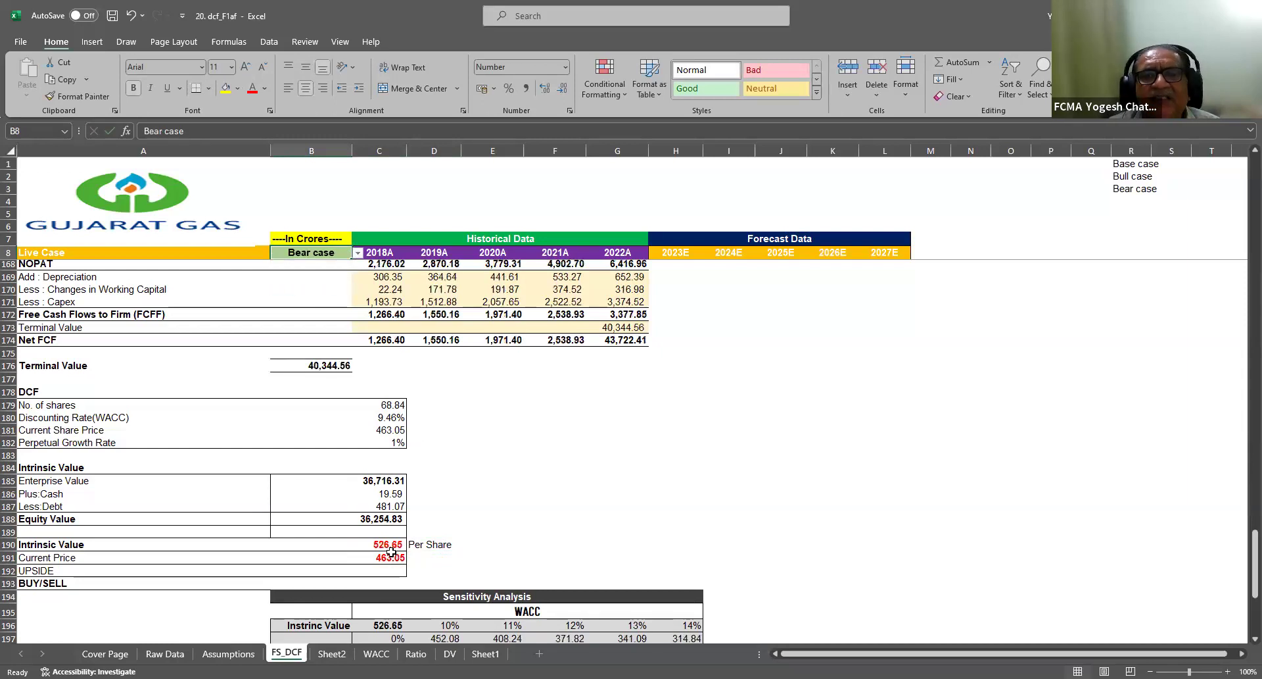
click(359, 254)
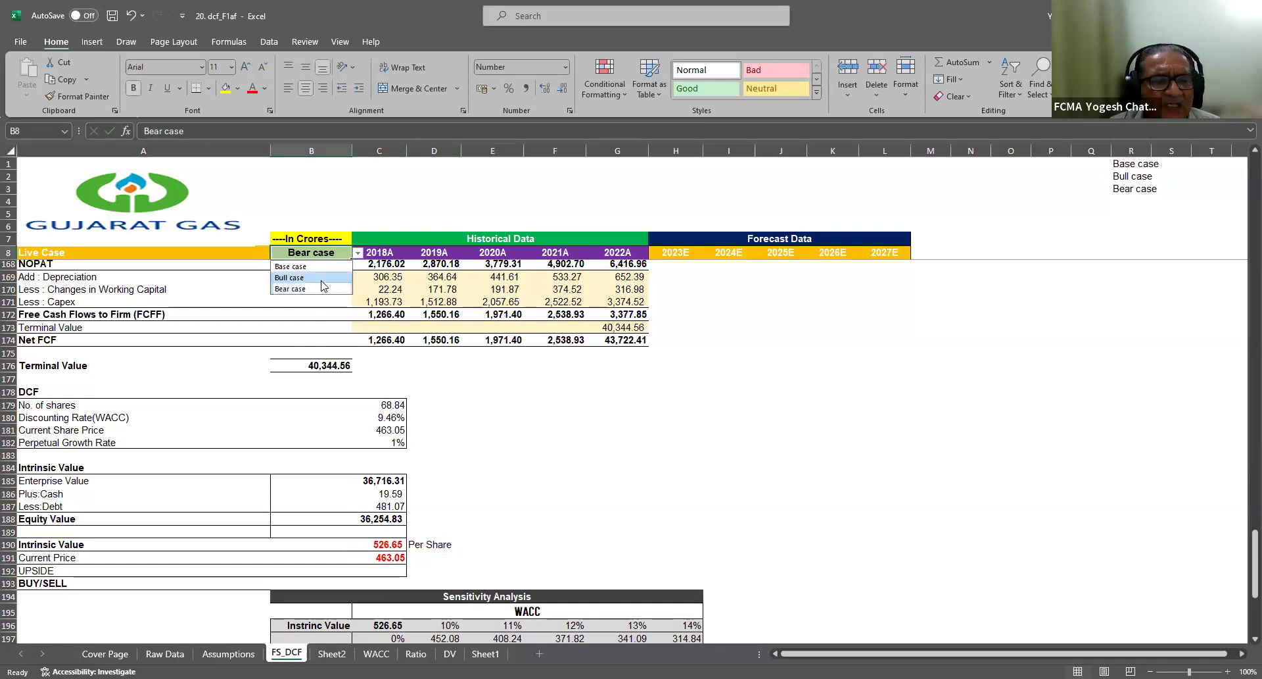
key(Return)
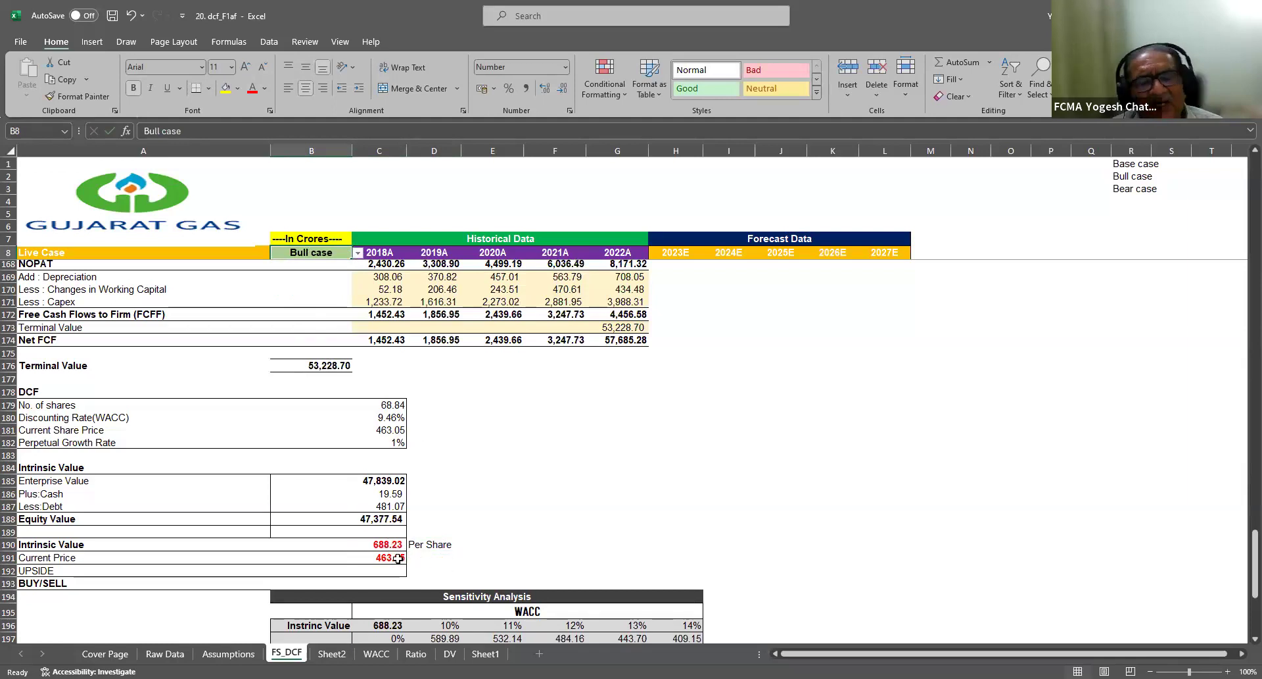
click(358, 253)
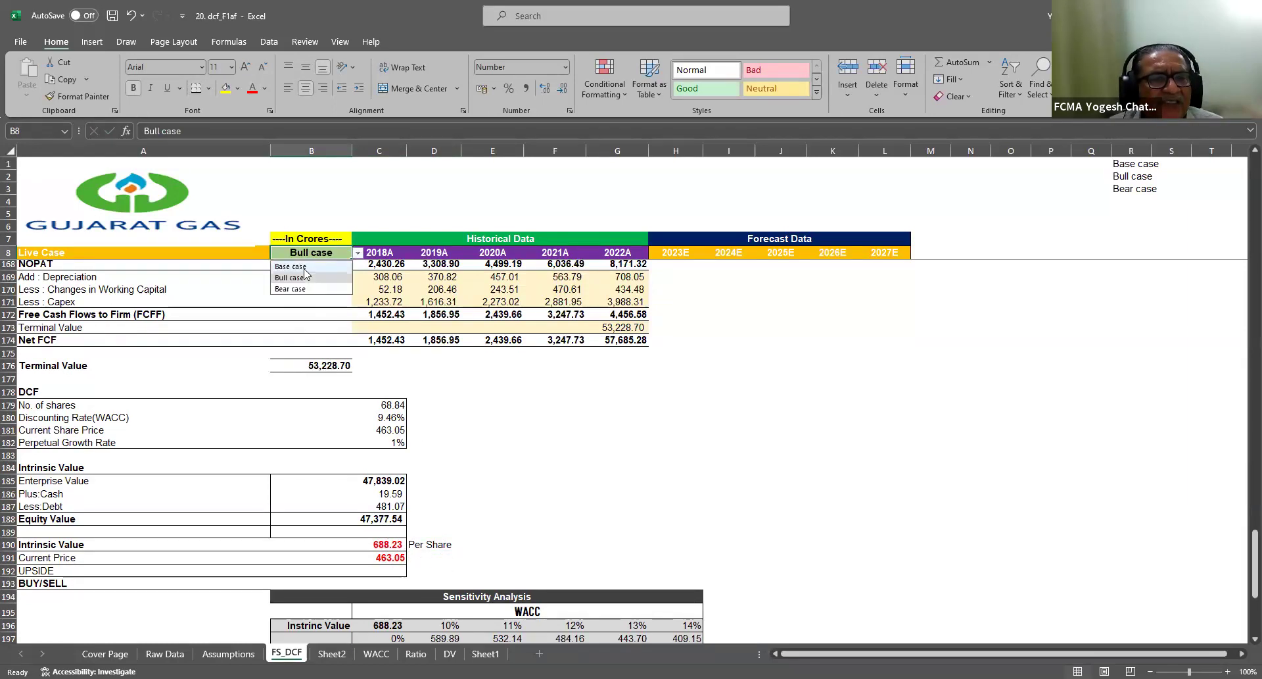
key(Up)
key(Return)
Add the note "Multiple Variables" in J192, beside the Sensitivity Analysis section
click(381, 553)
scroll(406, 521, down, 2)
click(452, 524)
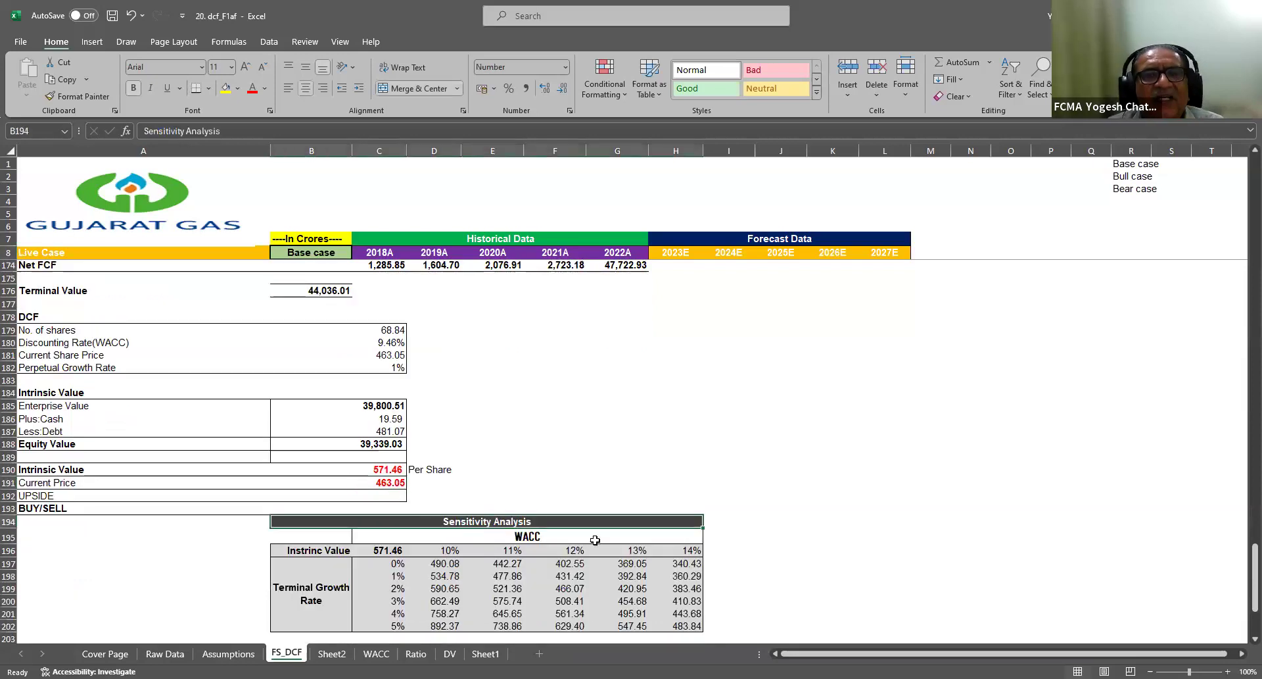
scroll(596, 540, down, 3)
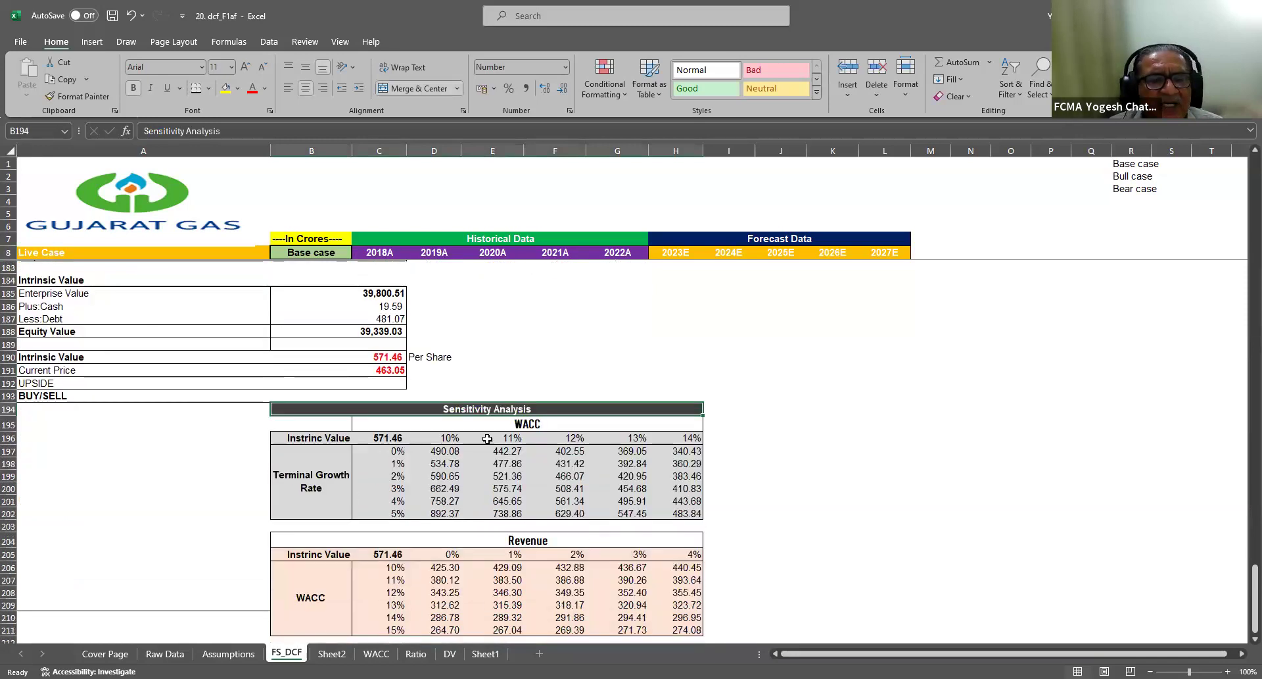
click(802, 382)
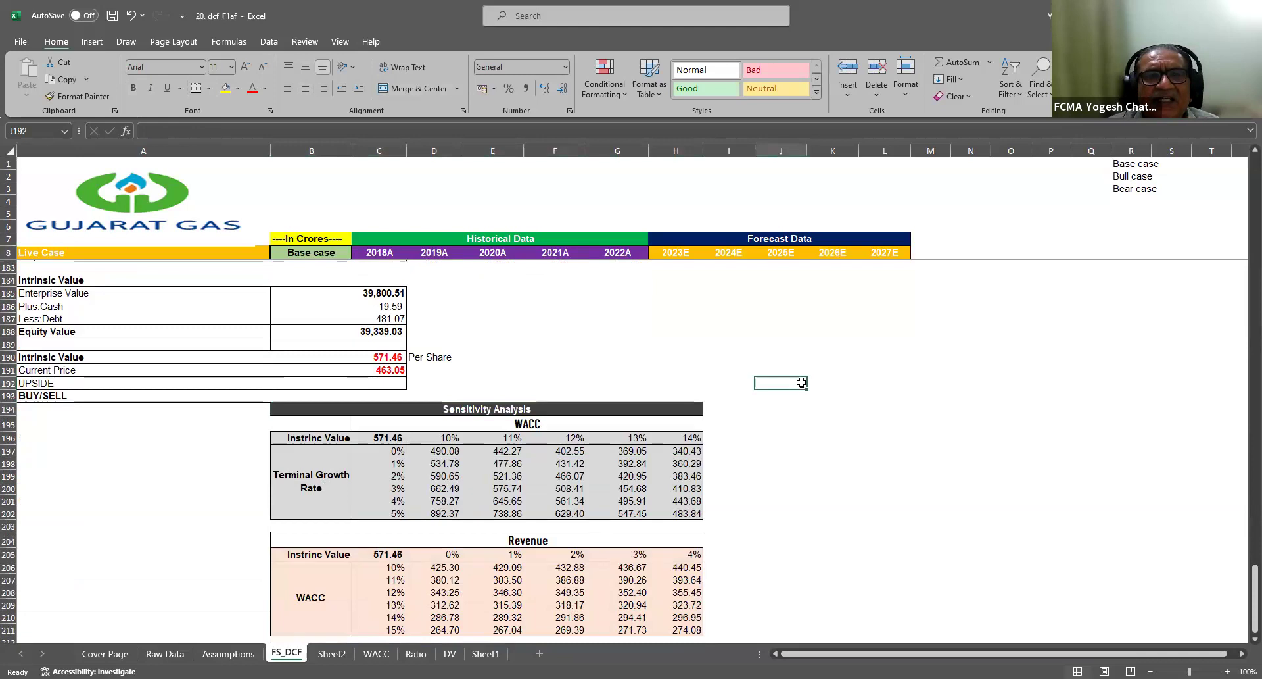
text(M)
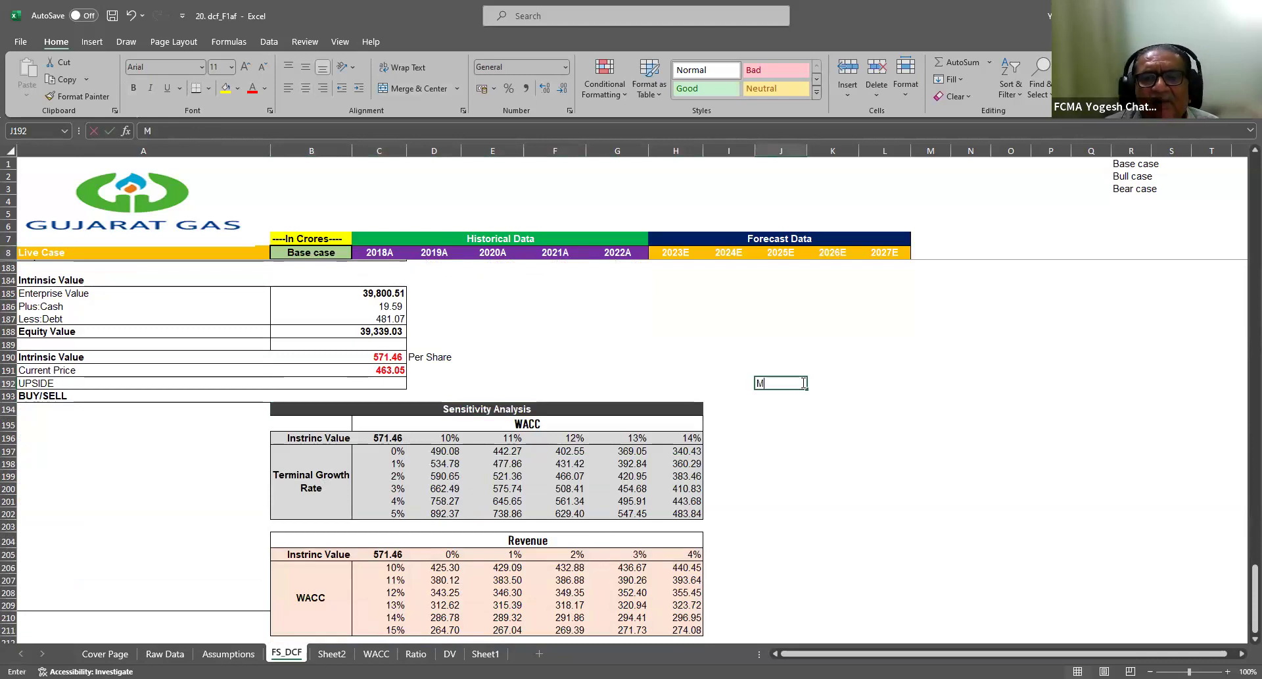
text(ultiple Variables)
key(Return)
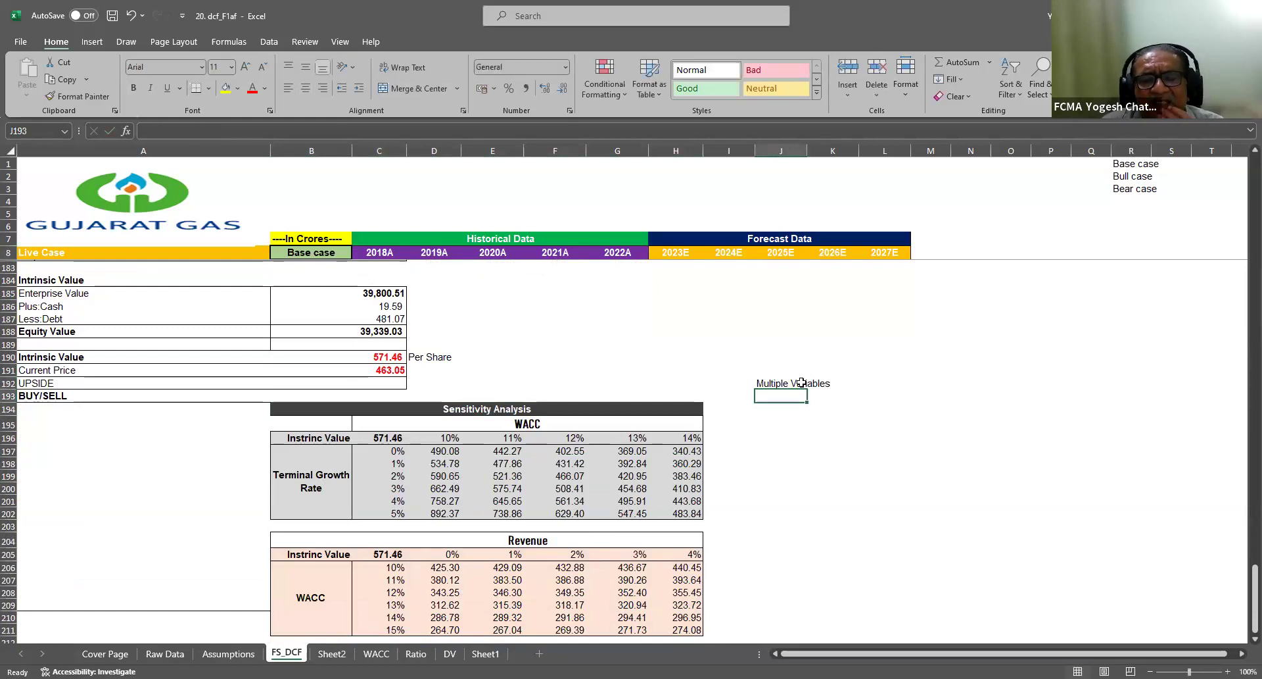
click(779, 386)
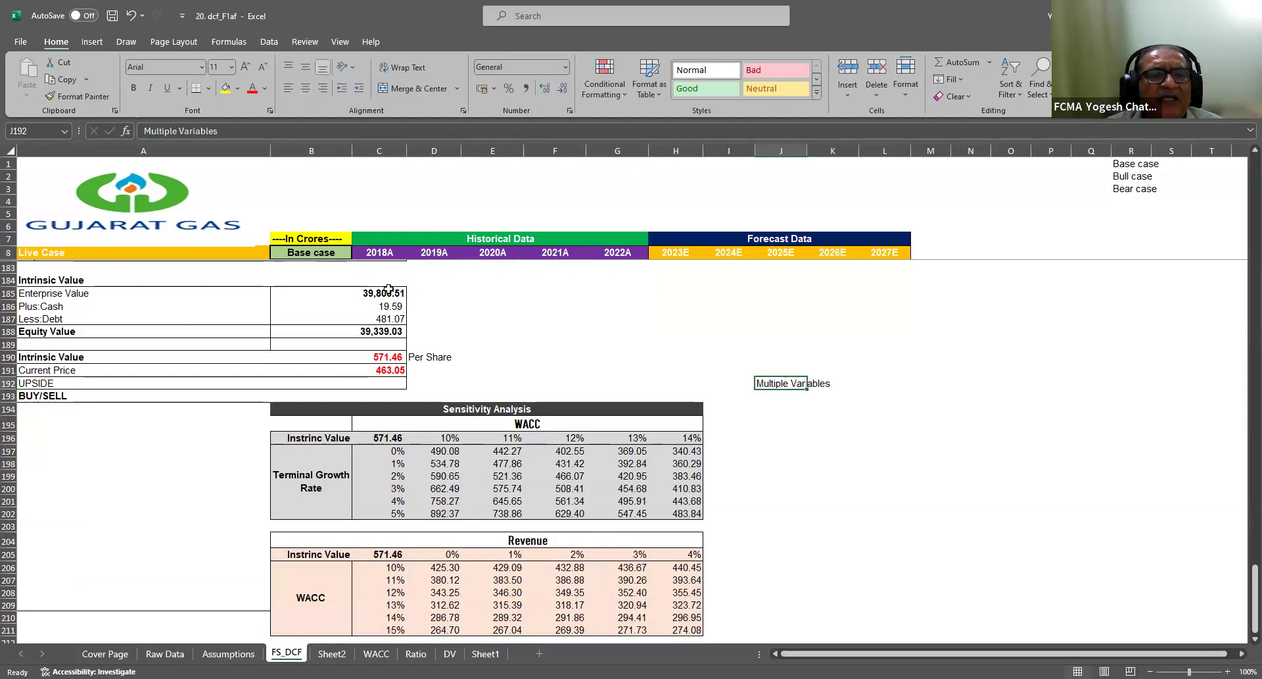
Trace the sensitivity table's WACC and Terminal Growth Rate variables back to their input cells C180 and C182
click(494, 424)
click(485, 405)
click(515, 424)
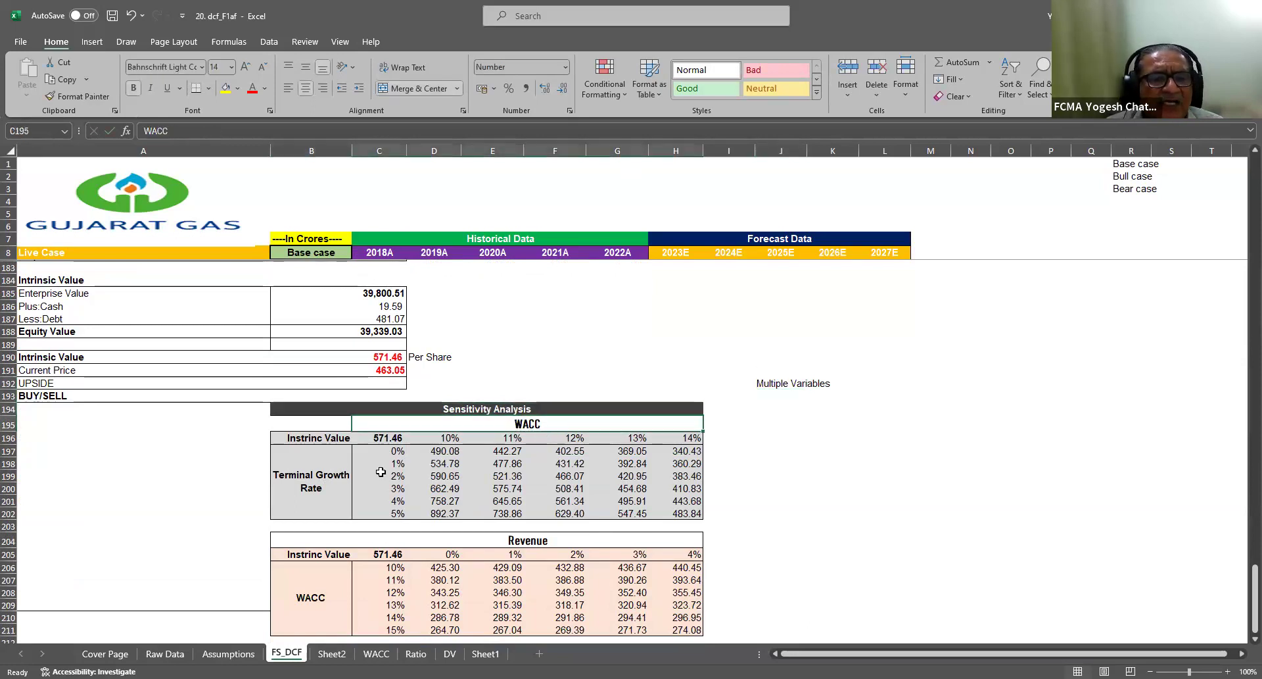
click(320, 487)
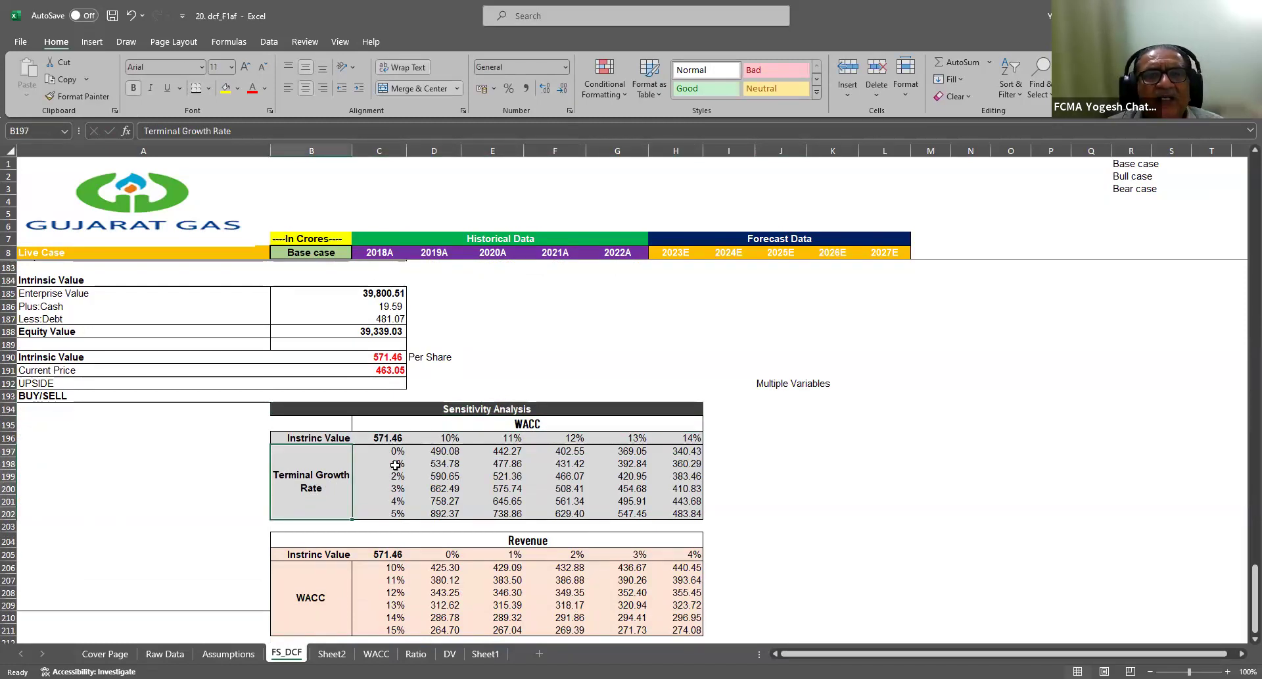
scroll(393, 333, up, 3)
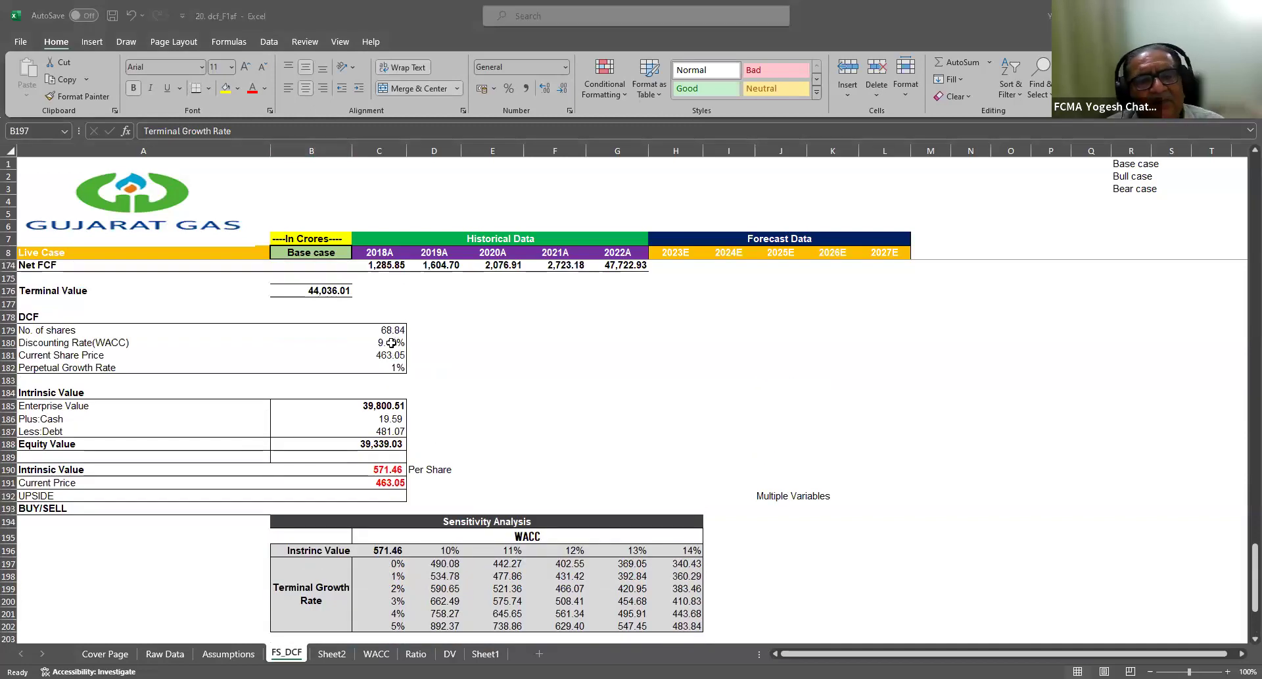
click(393, 344)
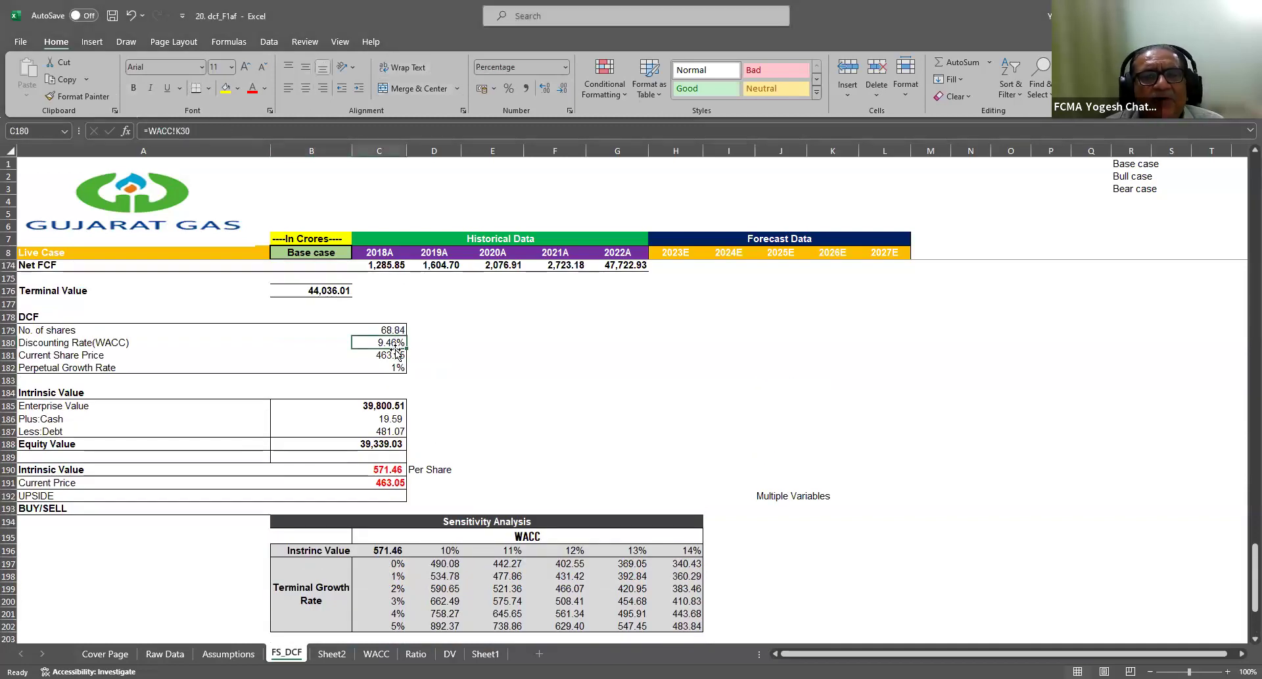
click(391, 368)
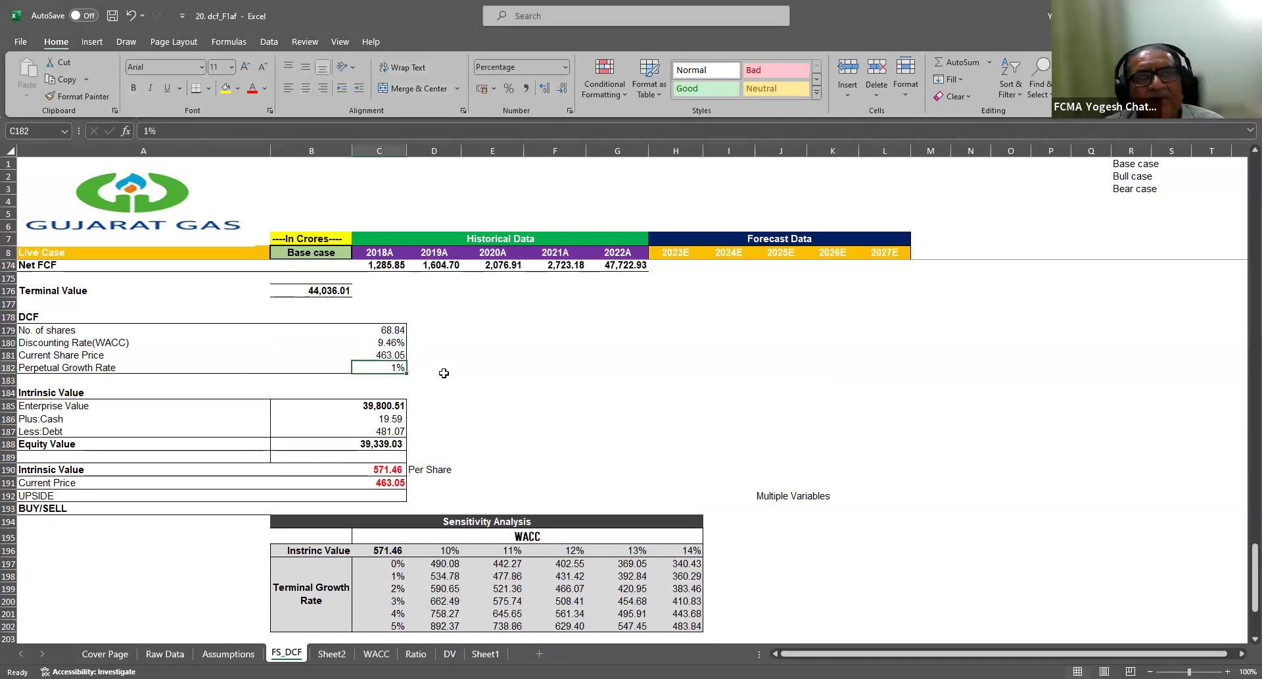
scroll(423, 386, down, 3)
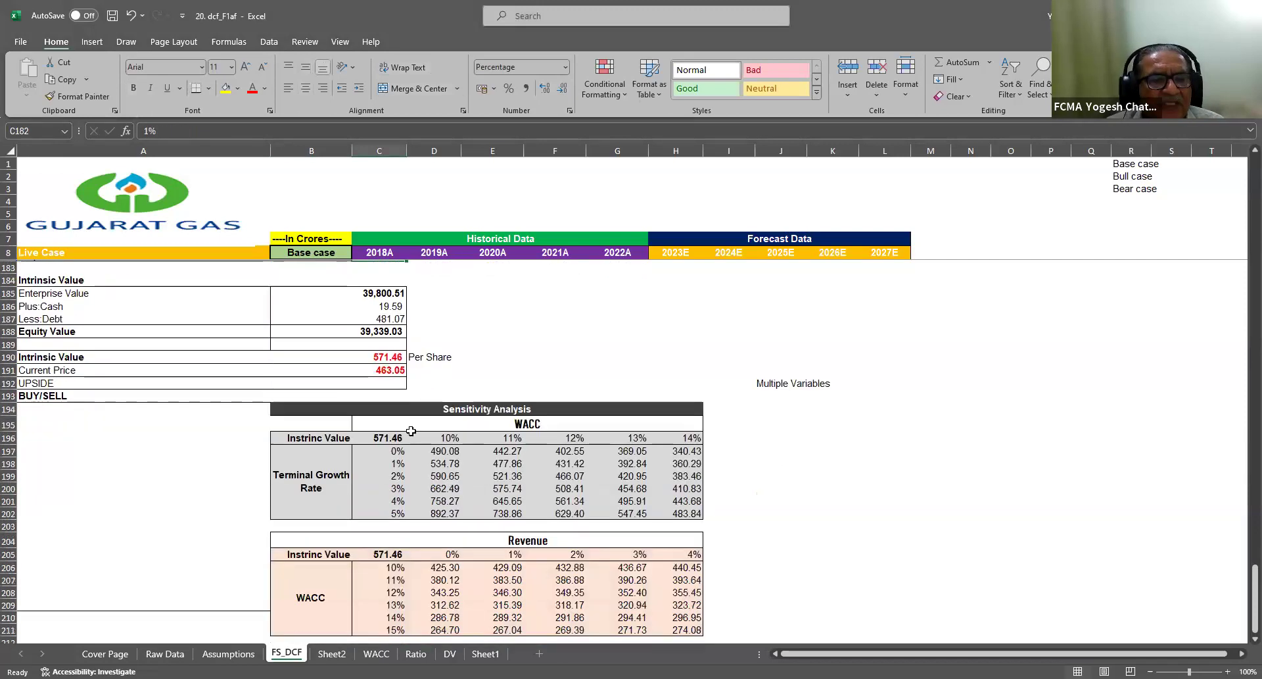
Examine the sensitivity table's WACC values in D196:H196, growth rates in C197:C202 and result block D197:H202
click(494, 428)
click(445, 439)
drag(444, 440, 684, 435)
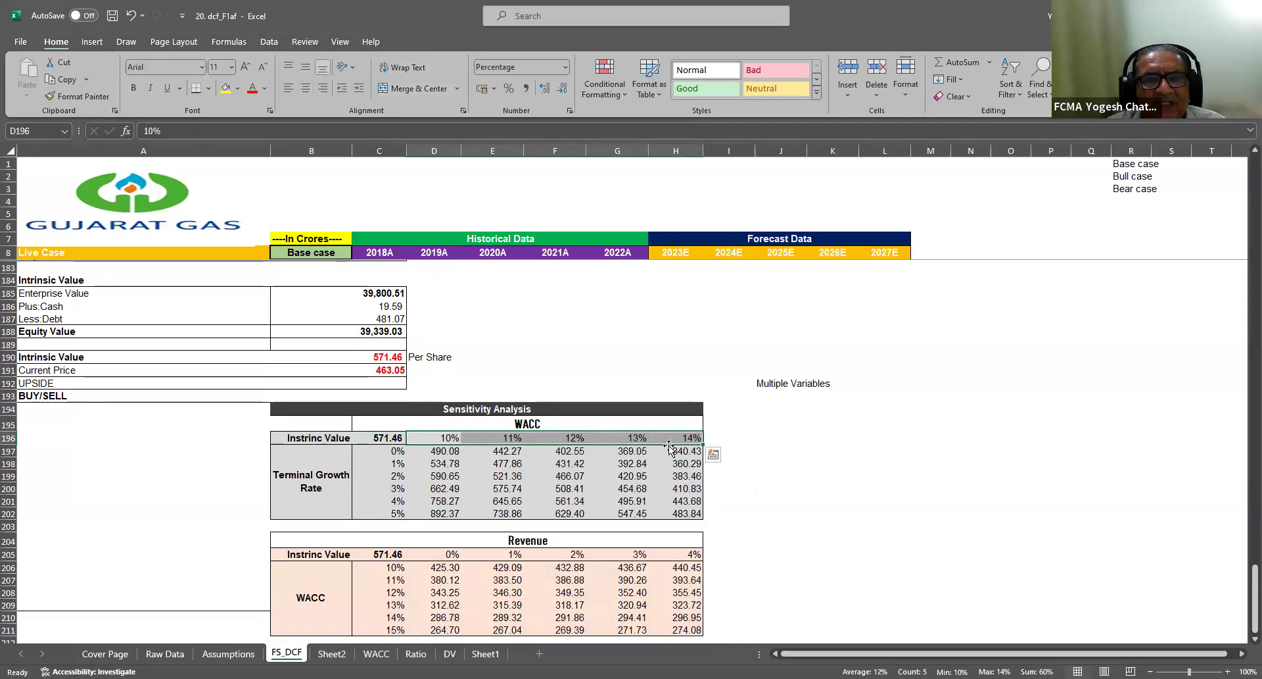
click(394, 450)
drag(397, 484, 396, 513)
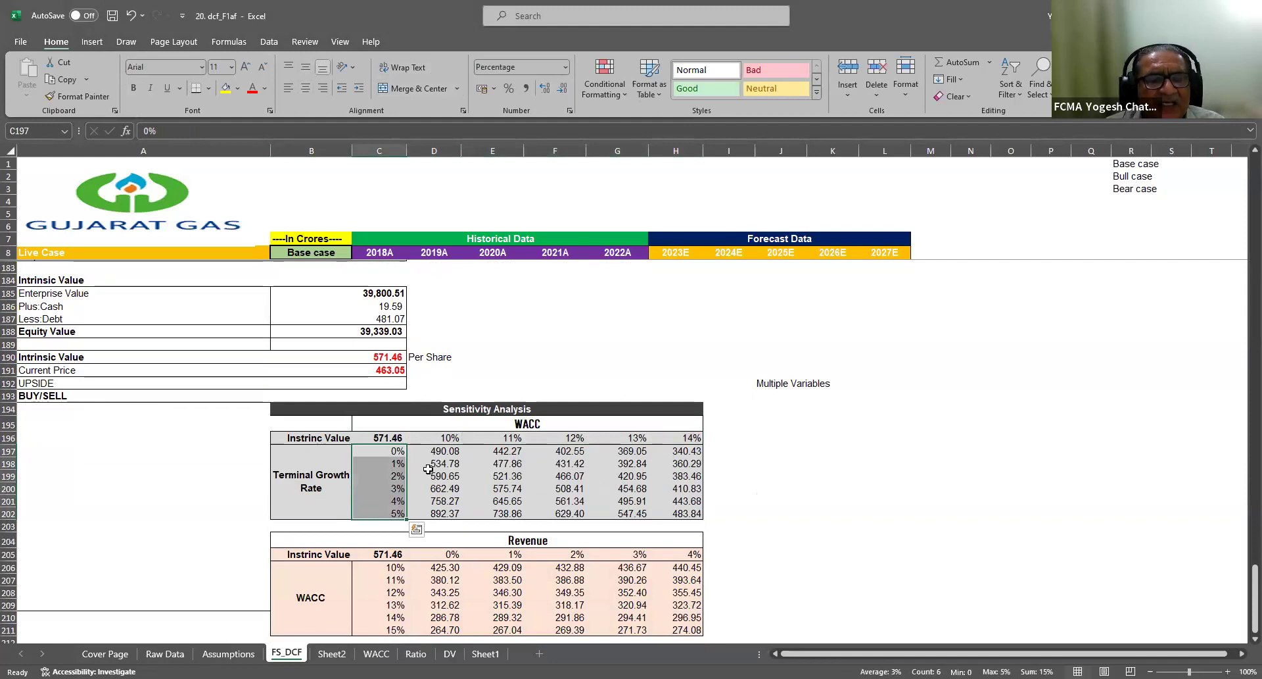
drag(434, 451, 442, 463)
drag(556, 479, 691, 510)
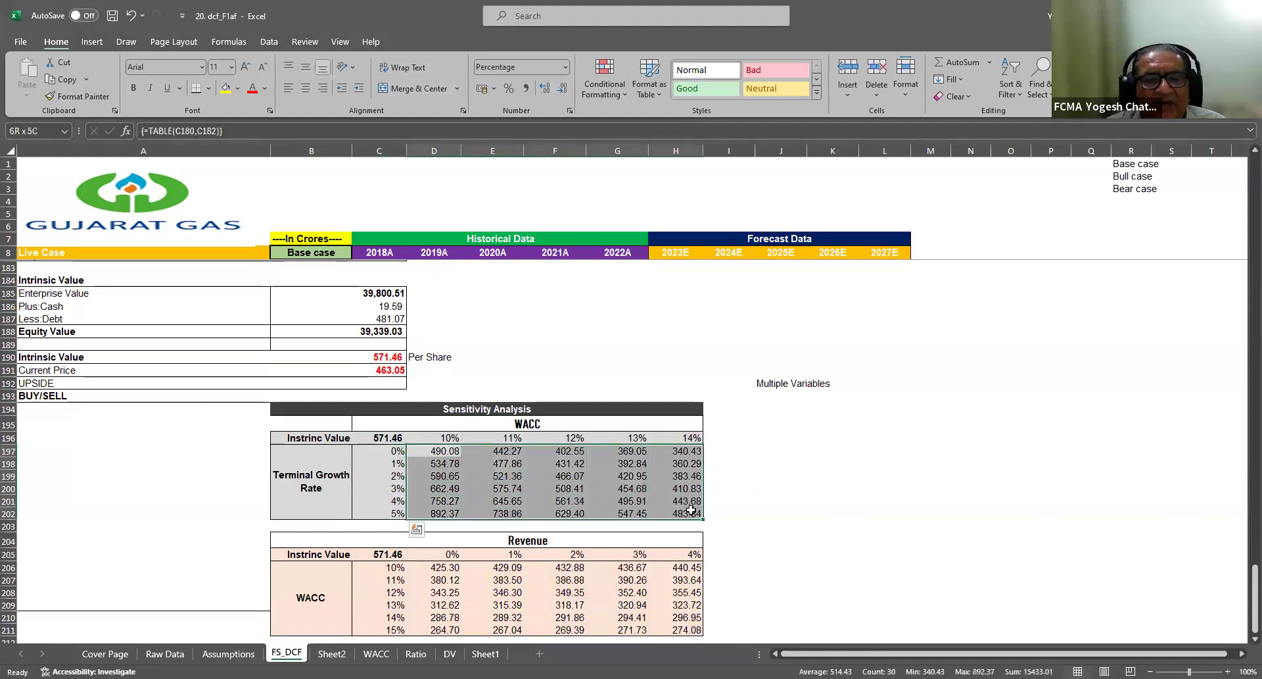
Check the formula in corner cell C196 that links the sensitivity table to the Intrinsic Value
click(393, 437)
key(F2)
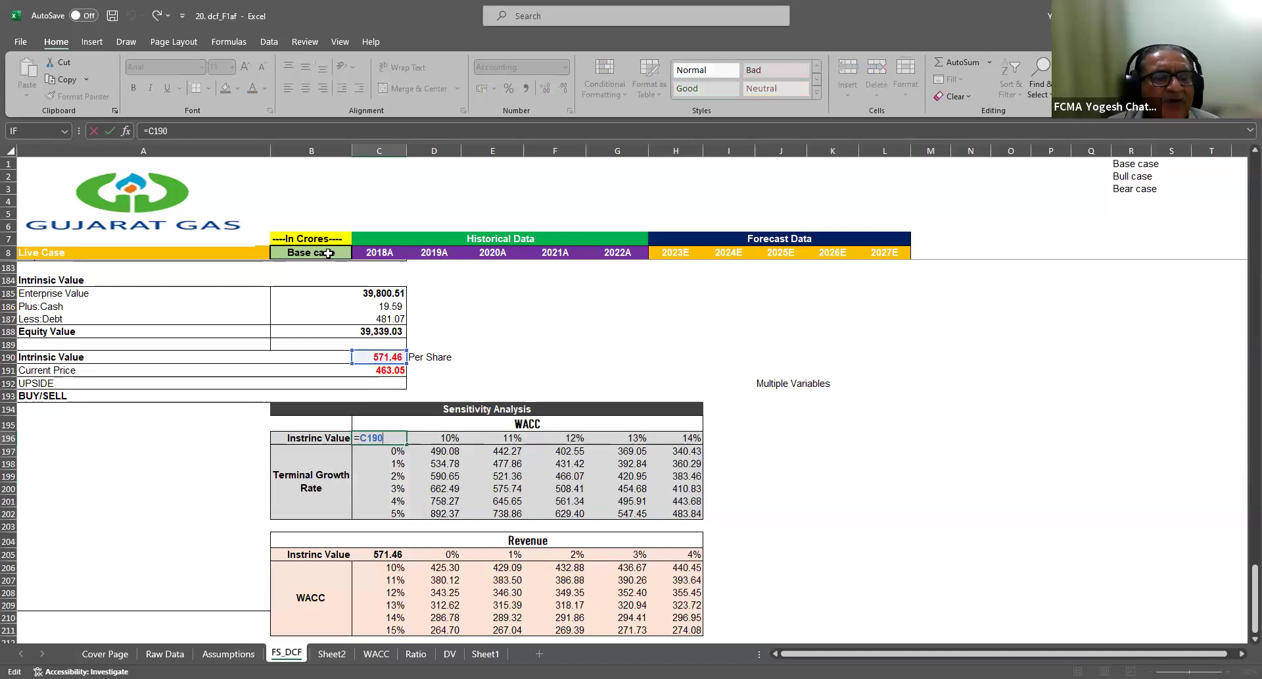
key(Escape)
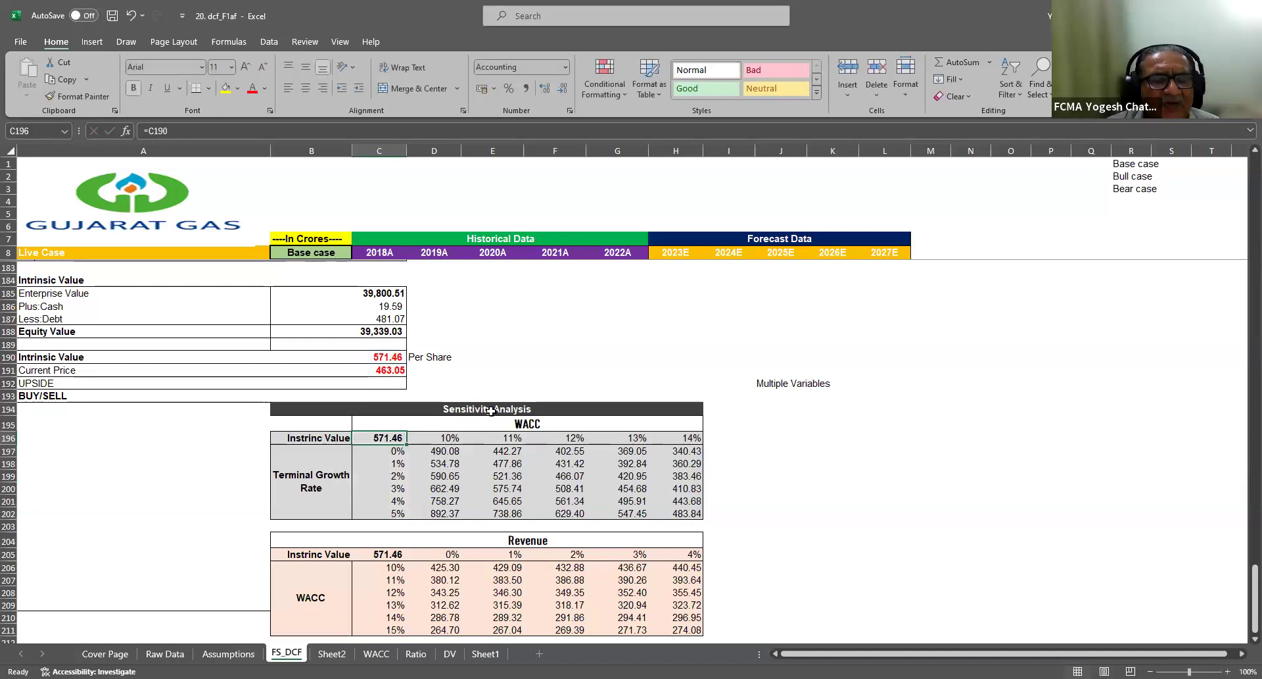
Open the What-If Data Table settings for C197:H202, review the WACC and growth rate input cells, and cancel without changes
drag(370, 449, 665, 514)
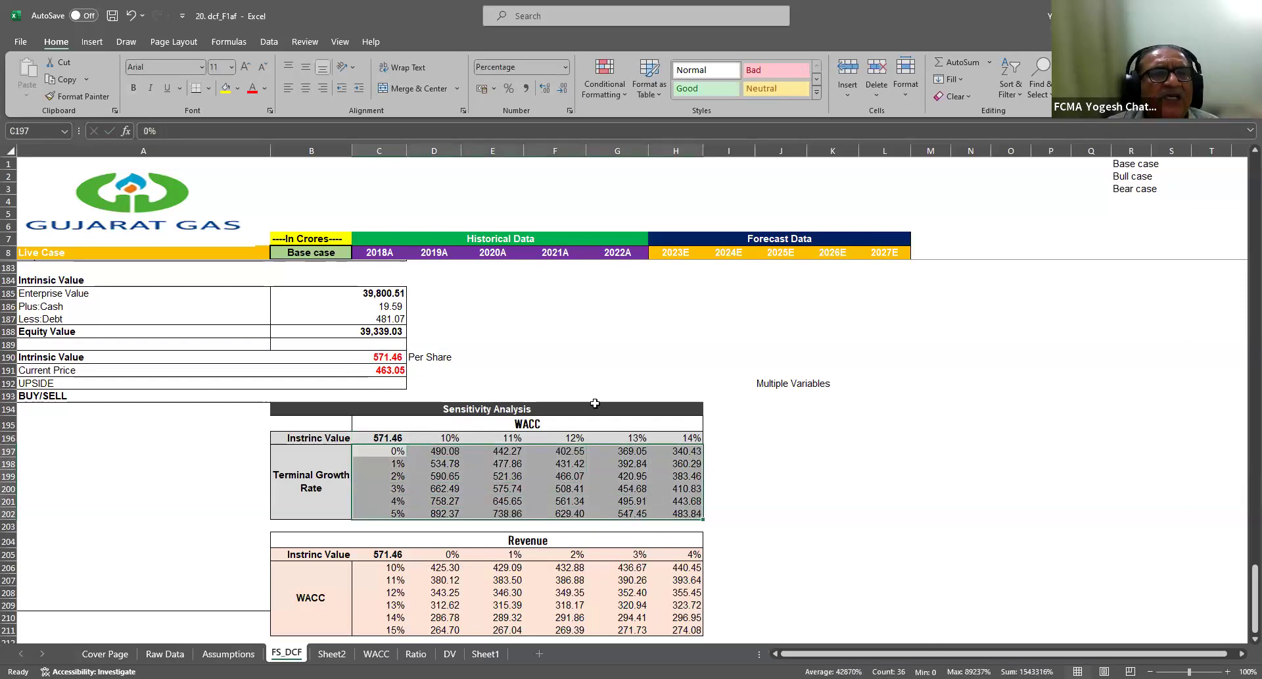
click(269, 42)
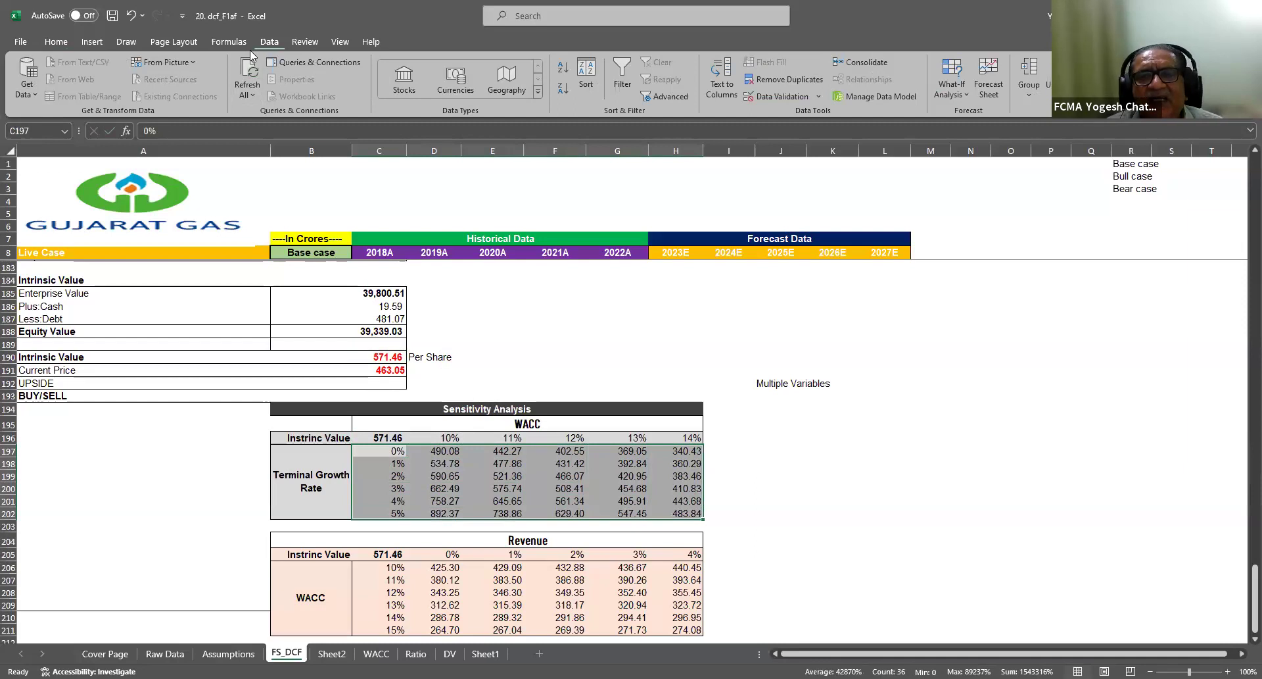
click(959, 94)
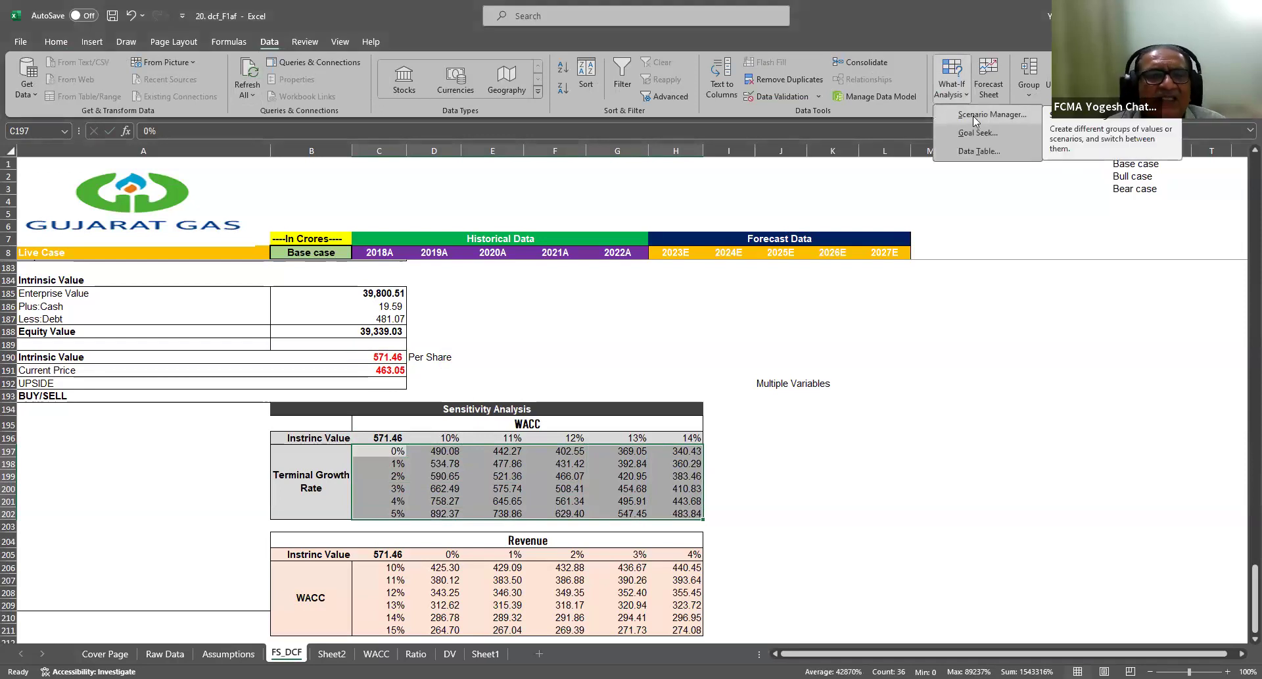
click(991, 153)
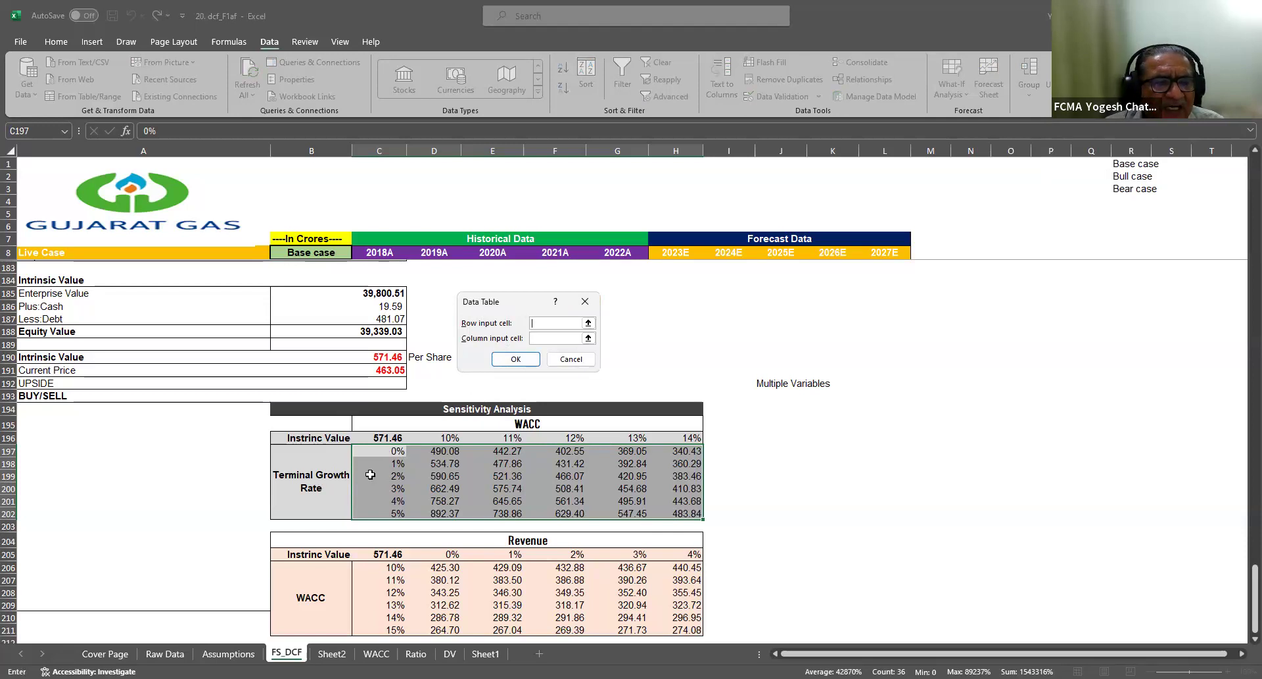
scroll(380, 373, up, 3)
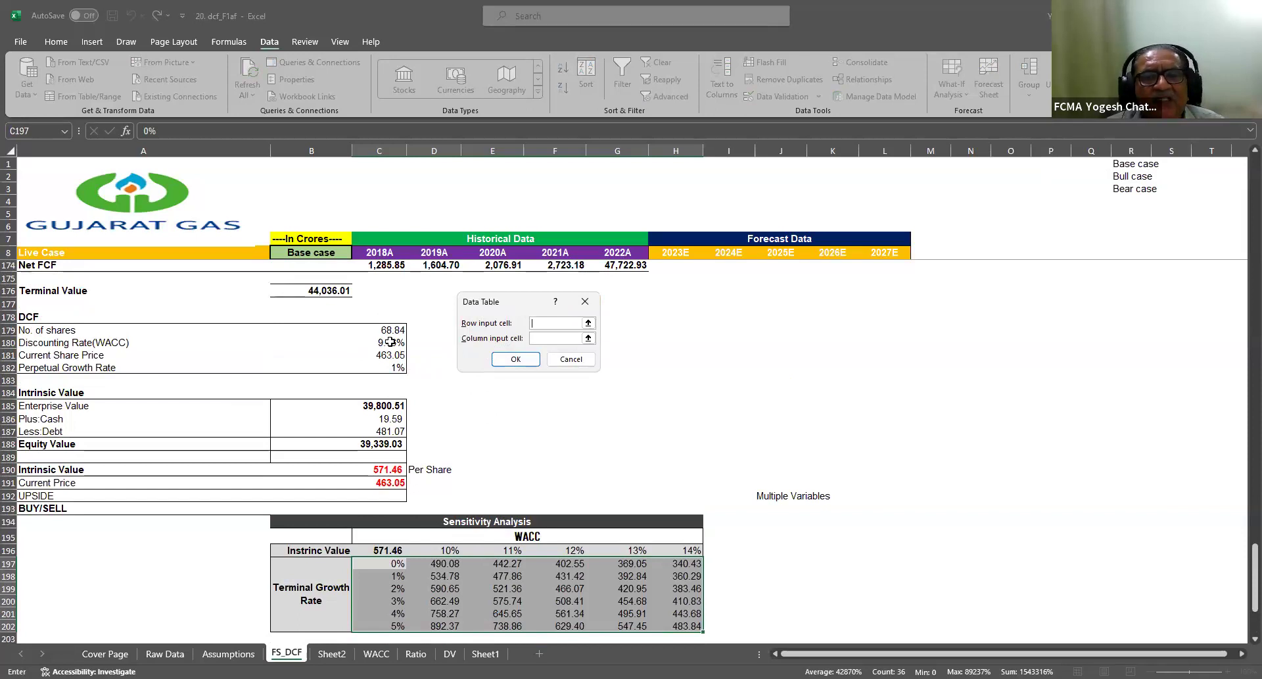
scroll(395, 344, down, 3)
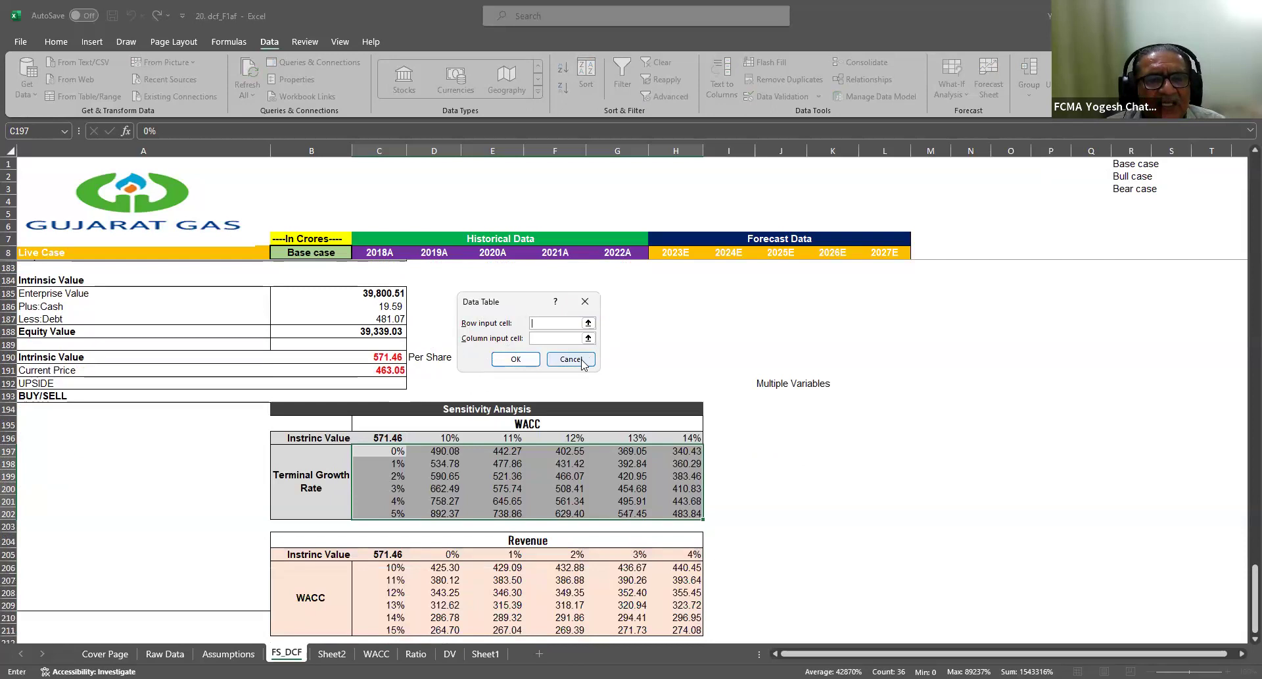
key(Escape)
Examine the TABLE formula and intrinsic values in D197:H202, for 0% growth and for the higher growth rates
drag(432, 449, 684, 513)
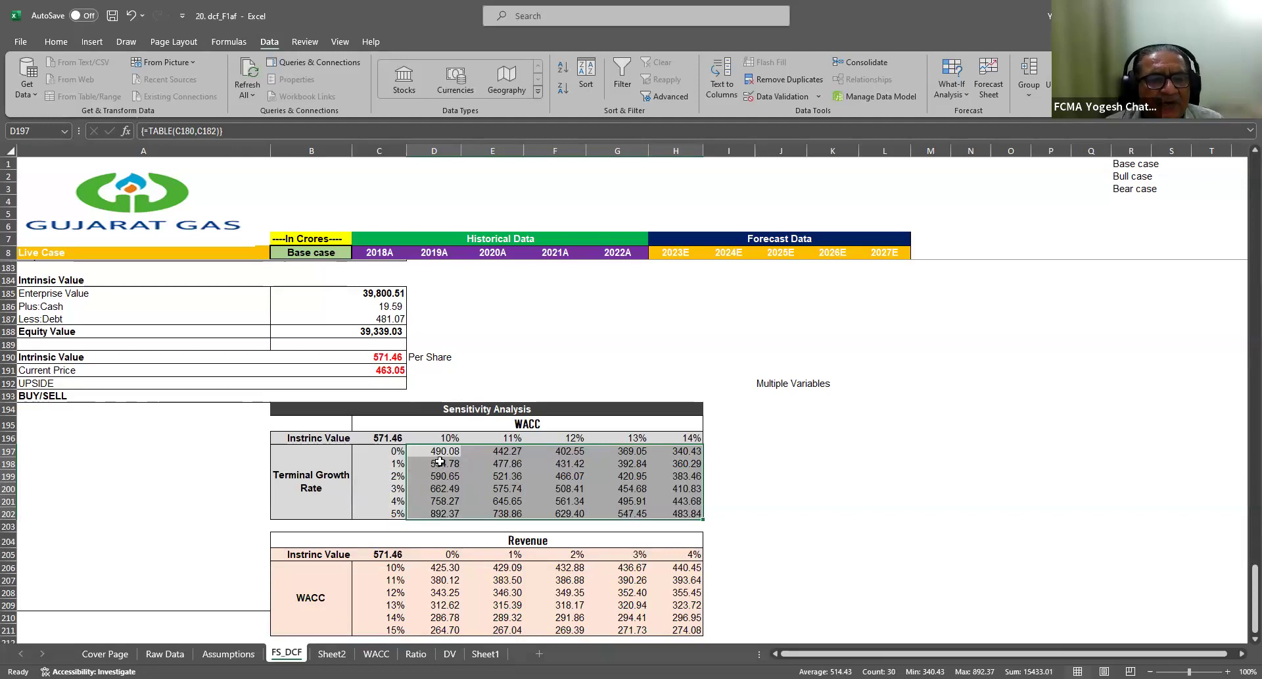
drag(445, 452, 671, 453)
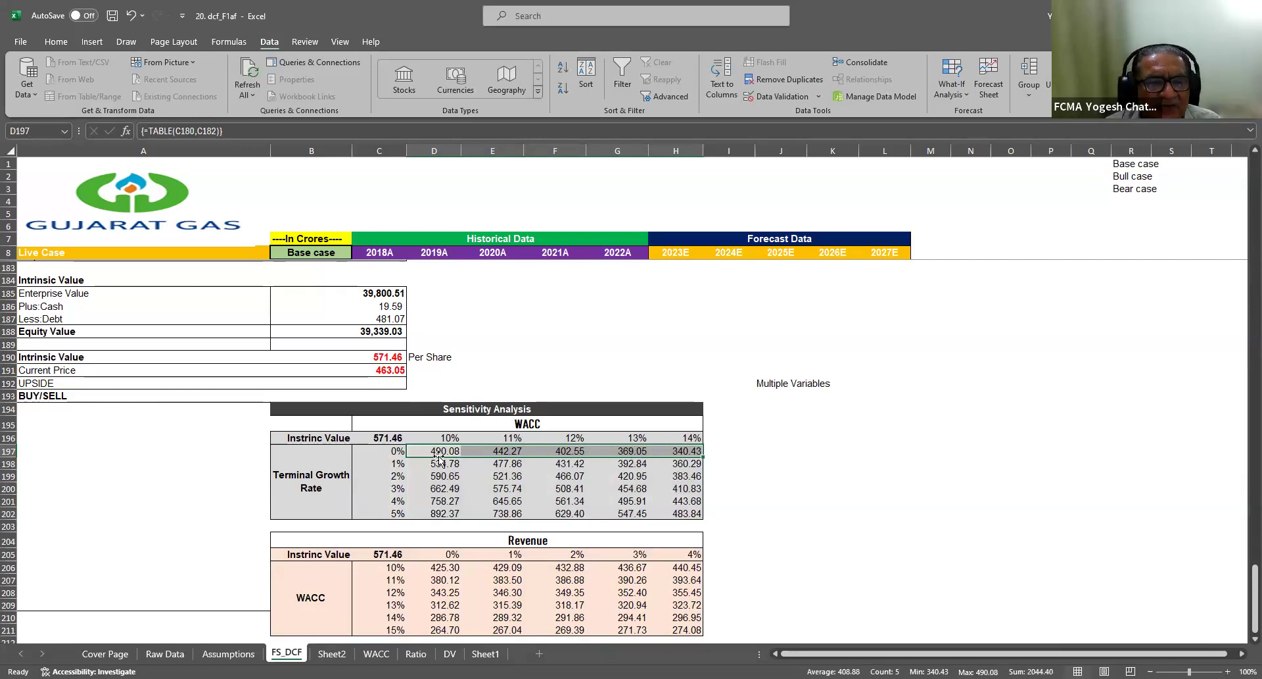
drag(457, 464, 691, 515)
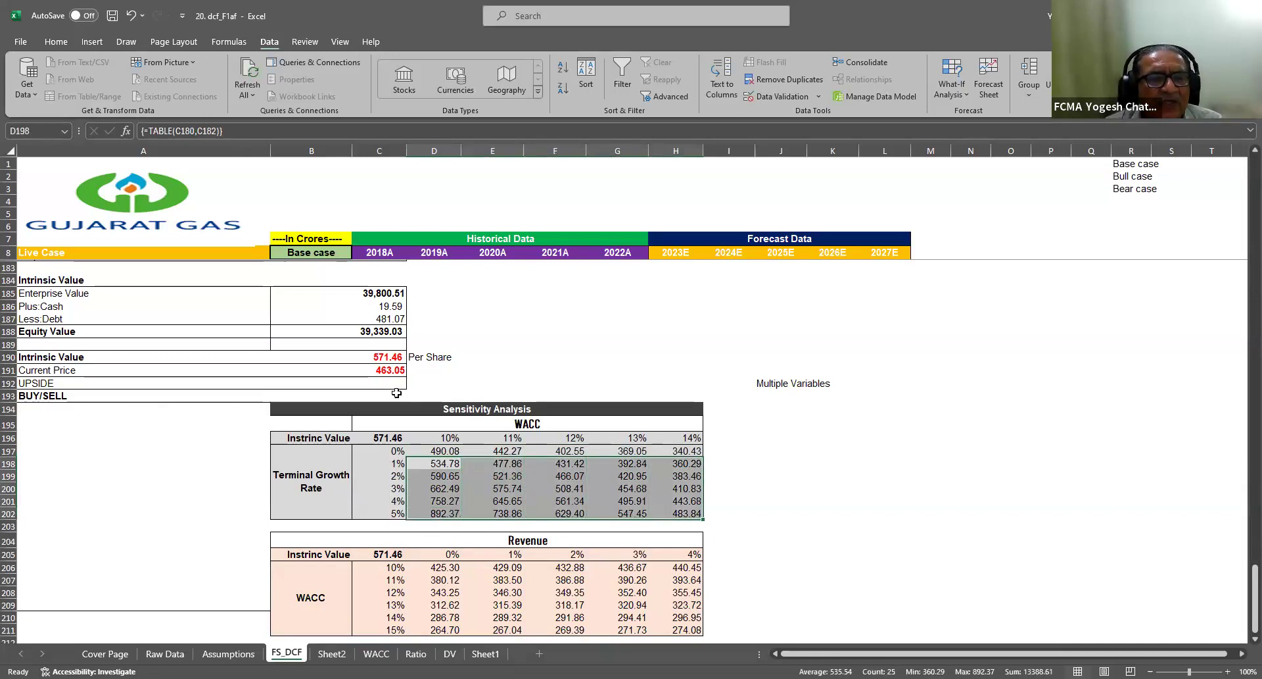
Compare the sensitivity results with the Current Price in C191 and color the 2% growth, 12% WACC value in F199 red
click(386, 372)
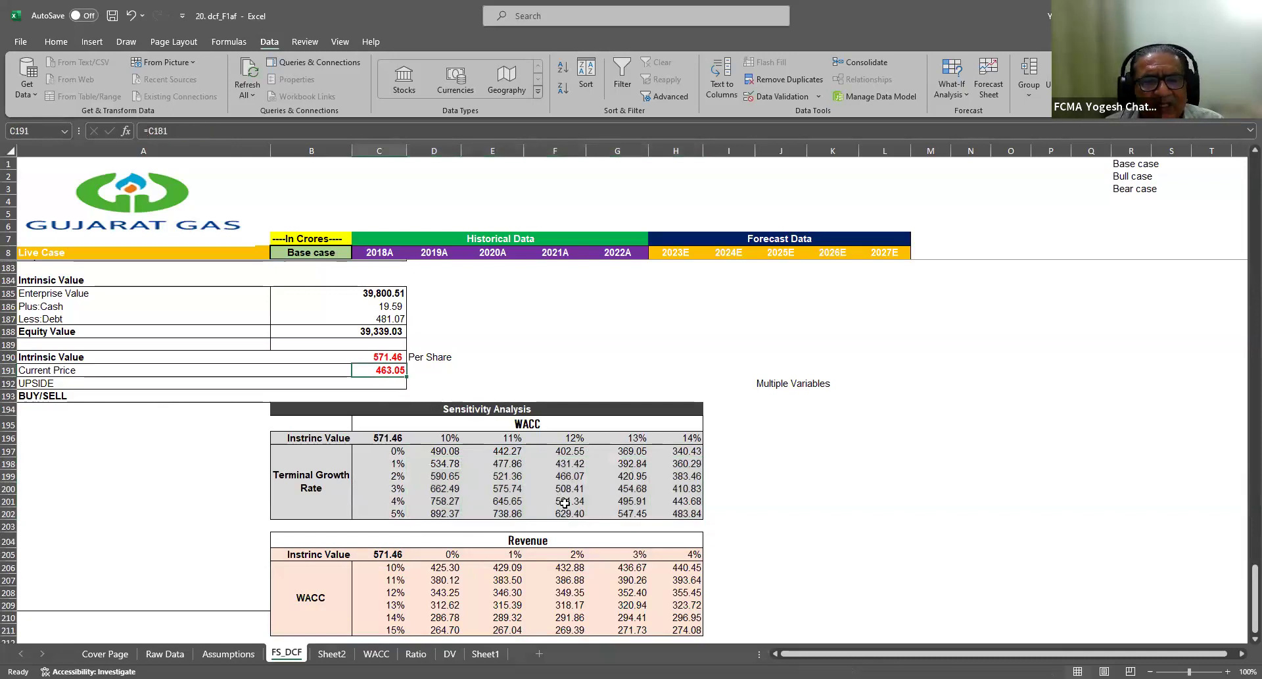
click(571, 475)
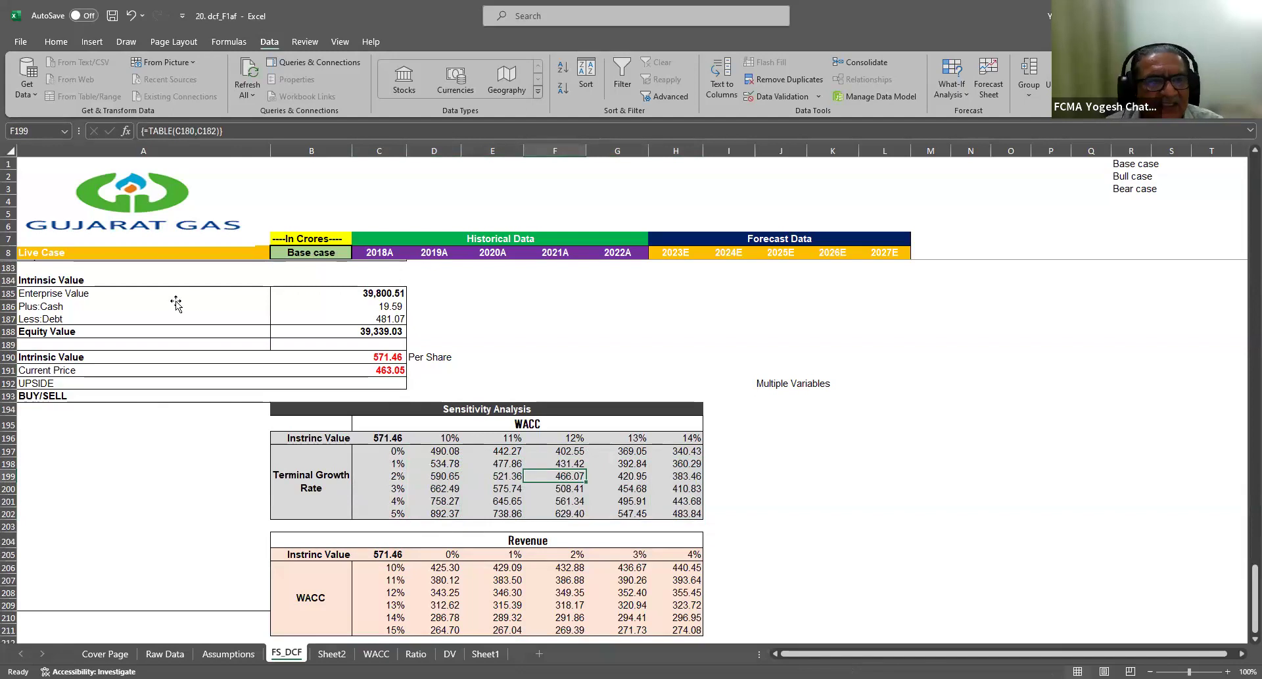
click(55, 43)
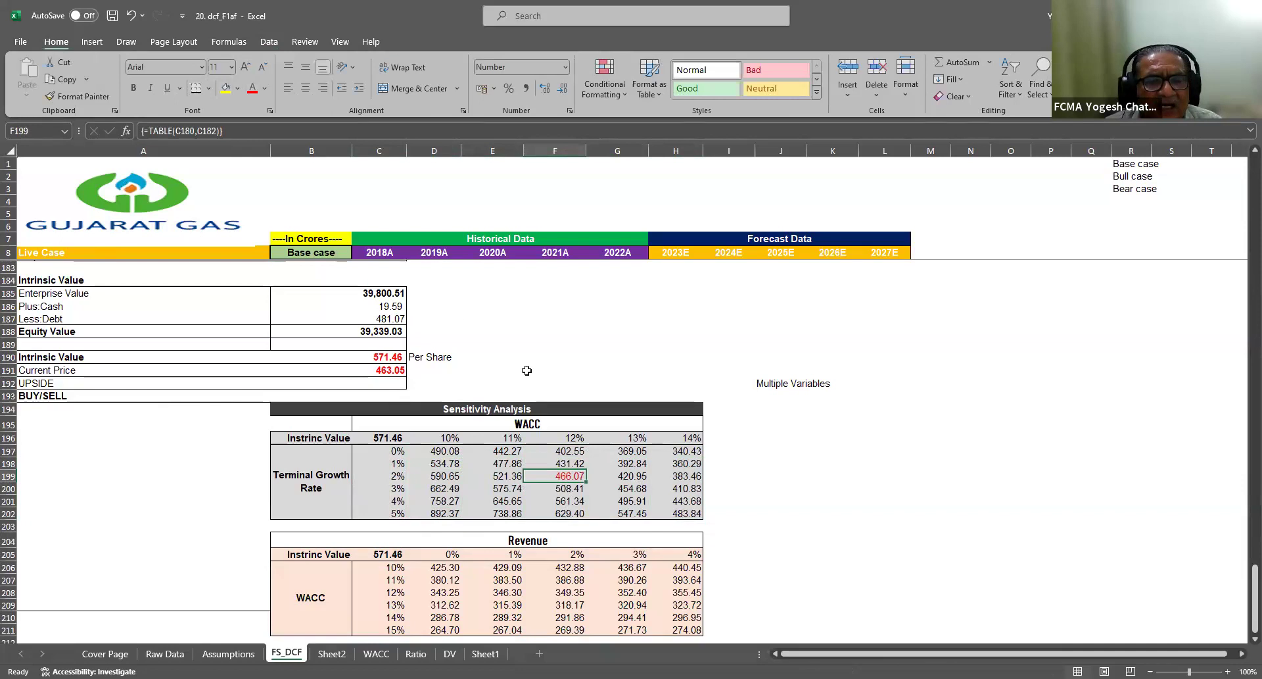
Bold the value in F199 and check its matching growth rate in C199 and WACC in F196
key(ctrl+b)
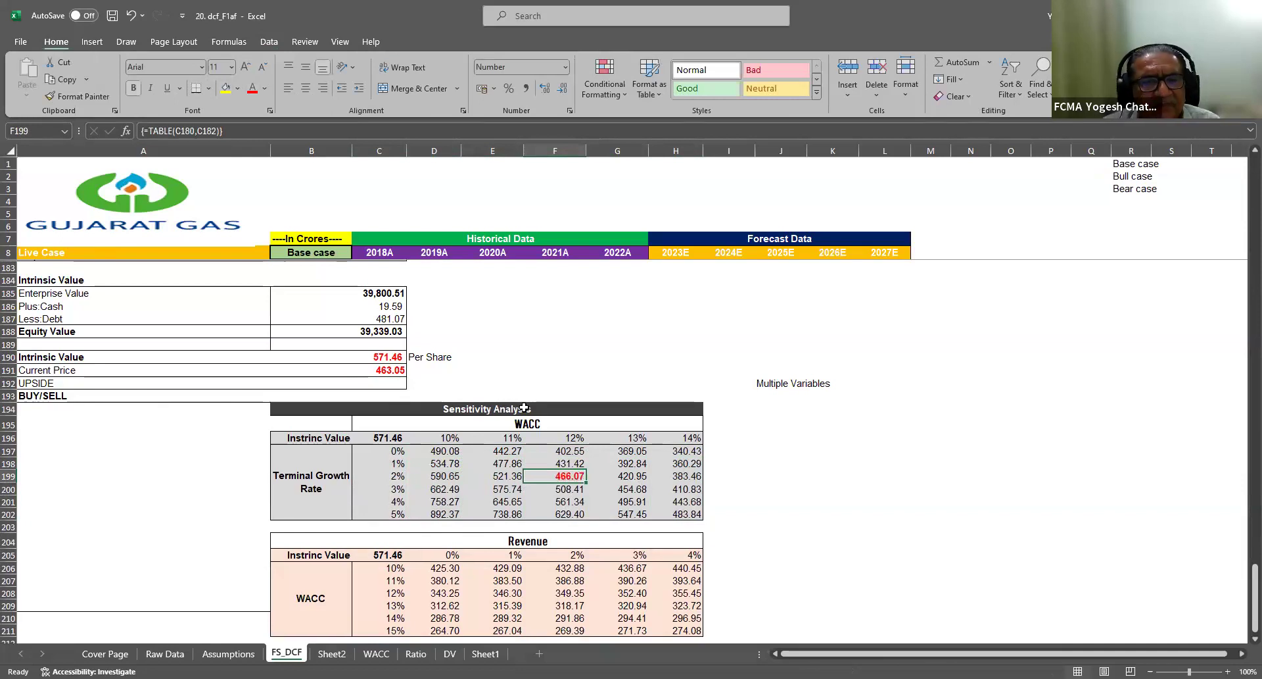
click(389, 475)
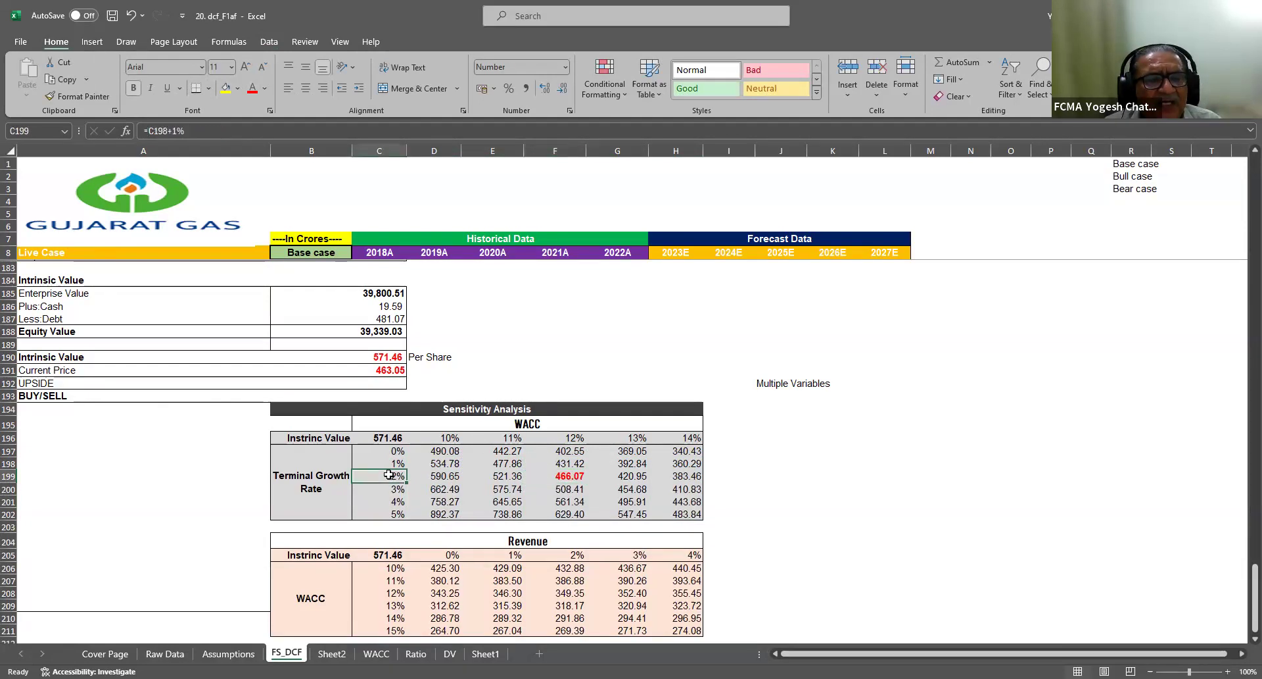
click(569, 476)
click(578, 435)
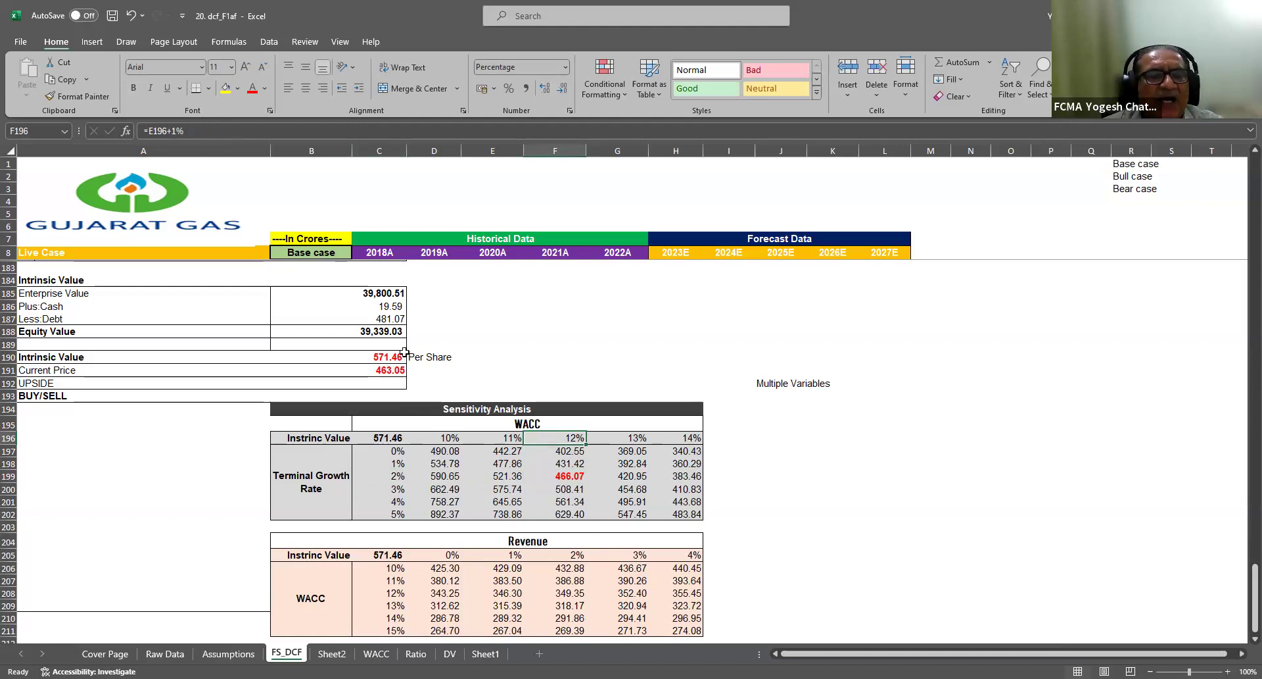
Set the Perpetual Growth Rate in C182 to 2% and the Discounting Rate (WACC) in C180 to 12%
scroll(399, 361, up, 3)
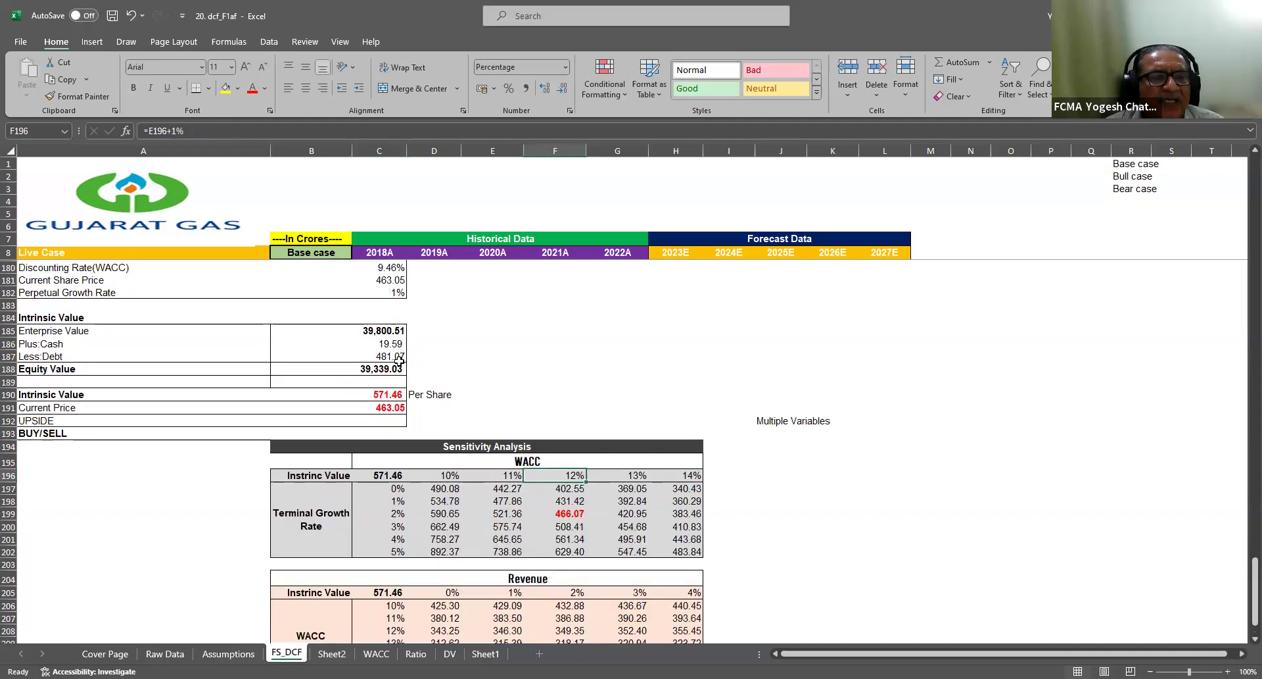
click(399, 366)
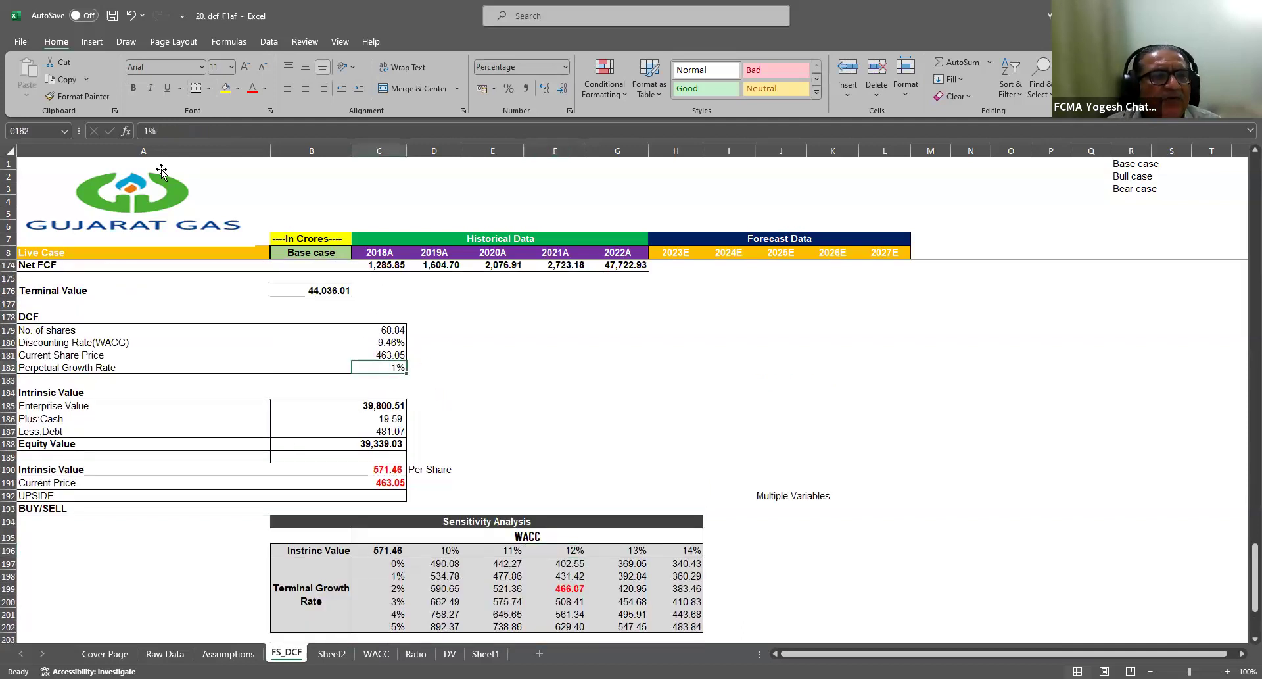
click(150, 130)
key(BackSpace)
text(2)
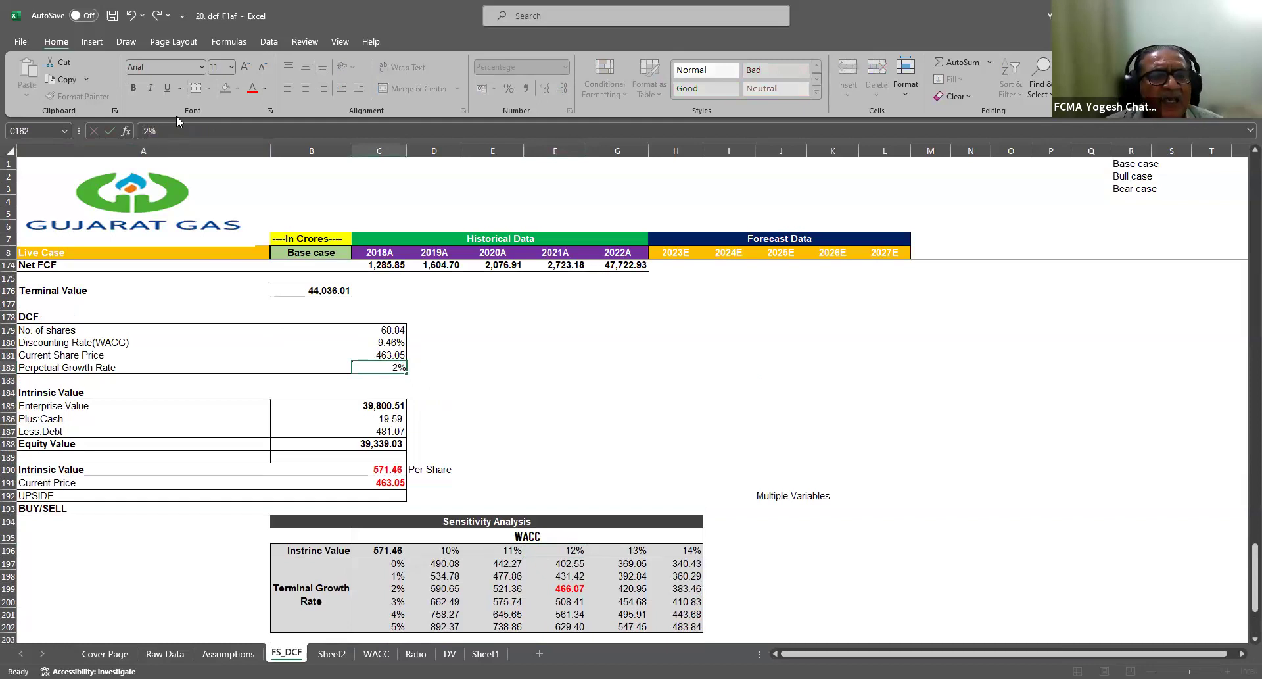
key(Return)
click(369, 342)
text(12)
key(Return)
Compare the recalculated Intrinsic Value in C190 with the Current Price and with the growth rate and WACC sensitivity table
click(390, 469)
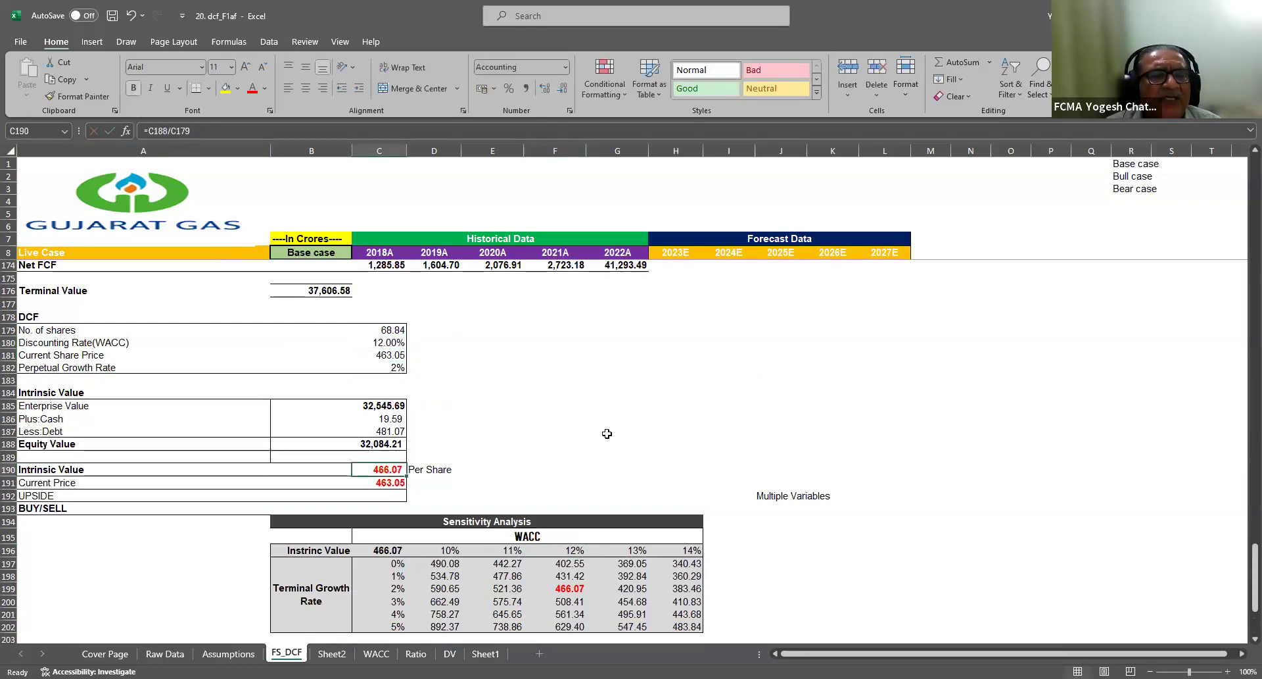
click(393, 492)
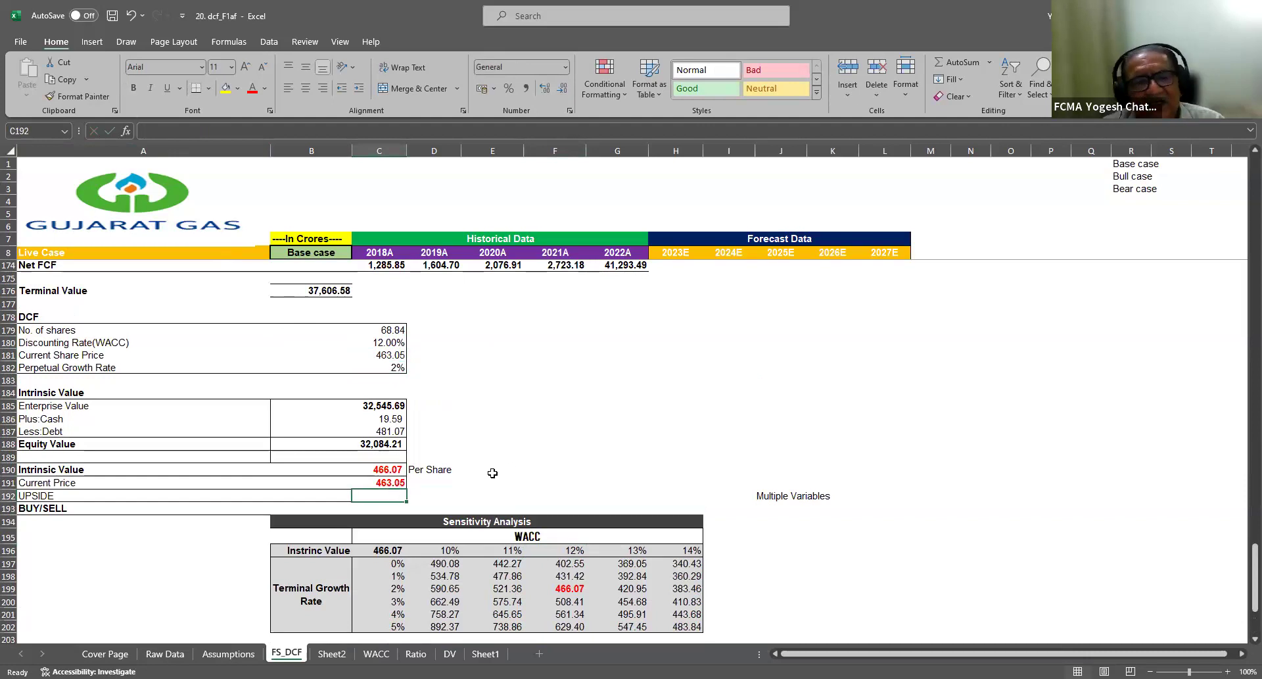
drag(382, 471, 381, 483)
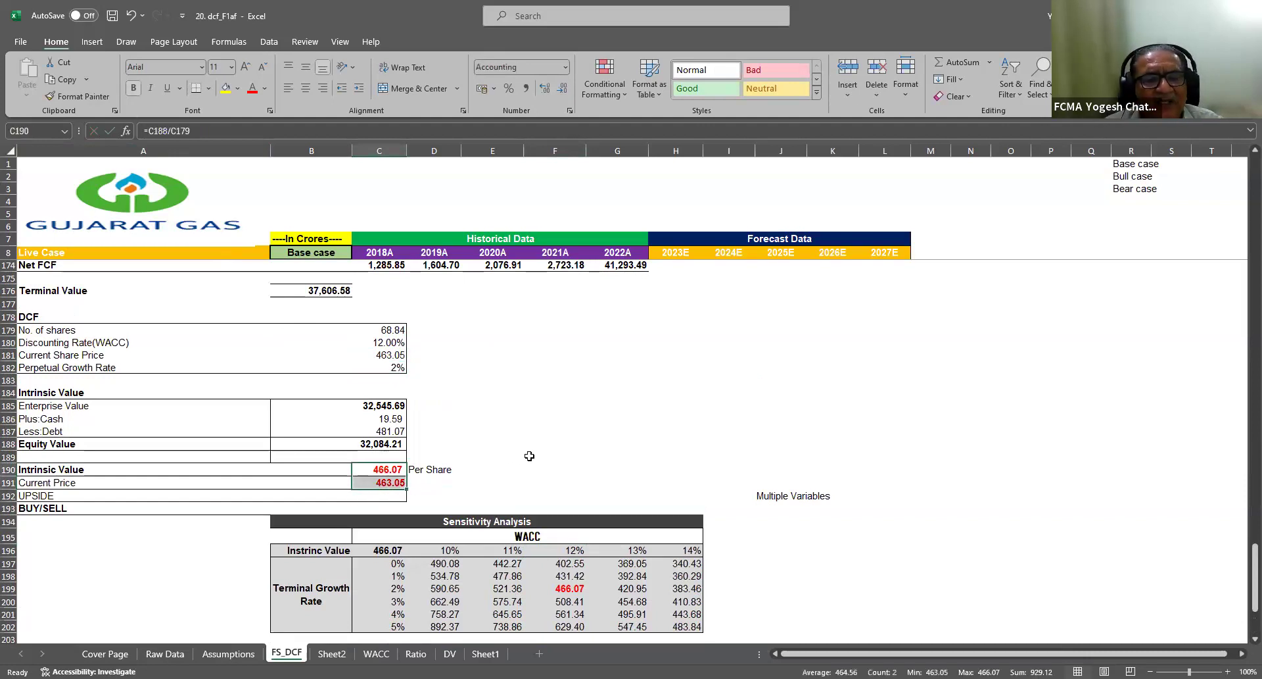
scroll(527, 456, down, 4)
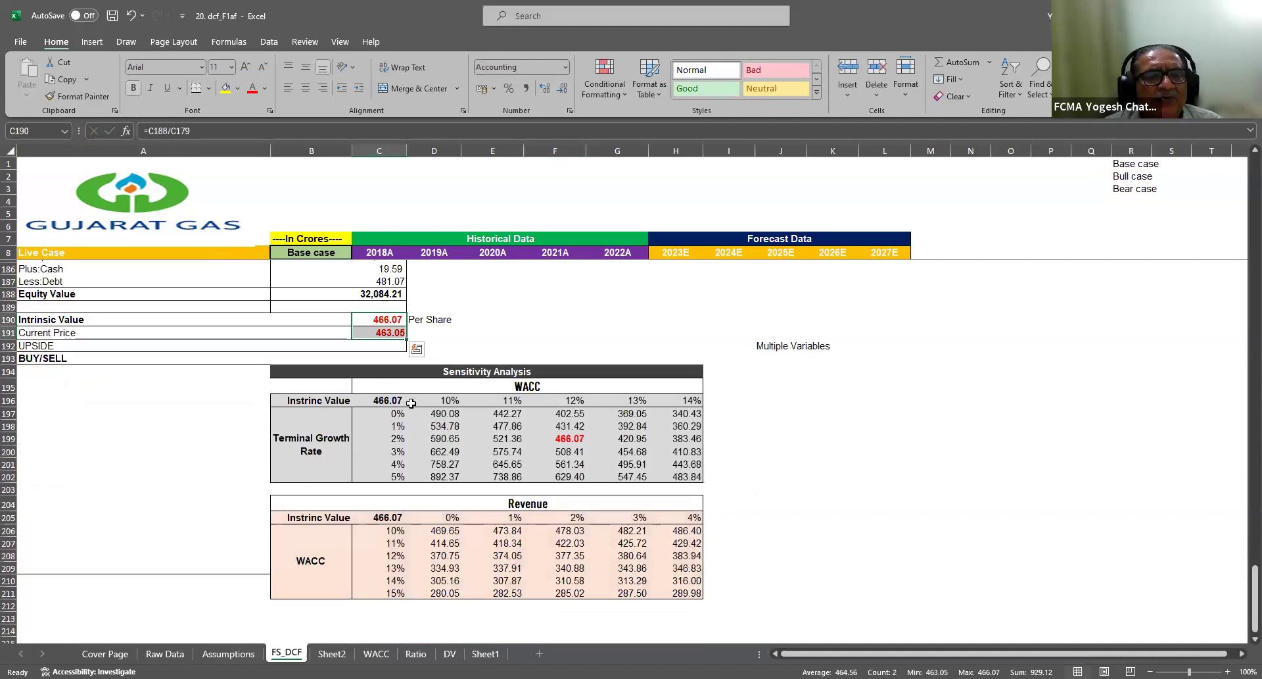
click(441, 364)
click(443, 372)
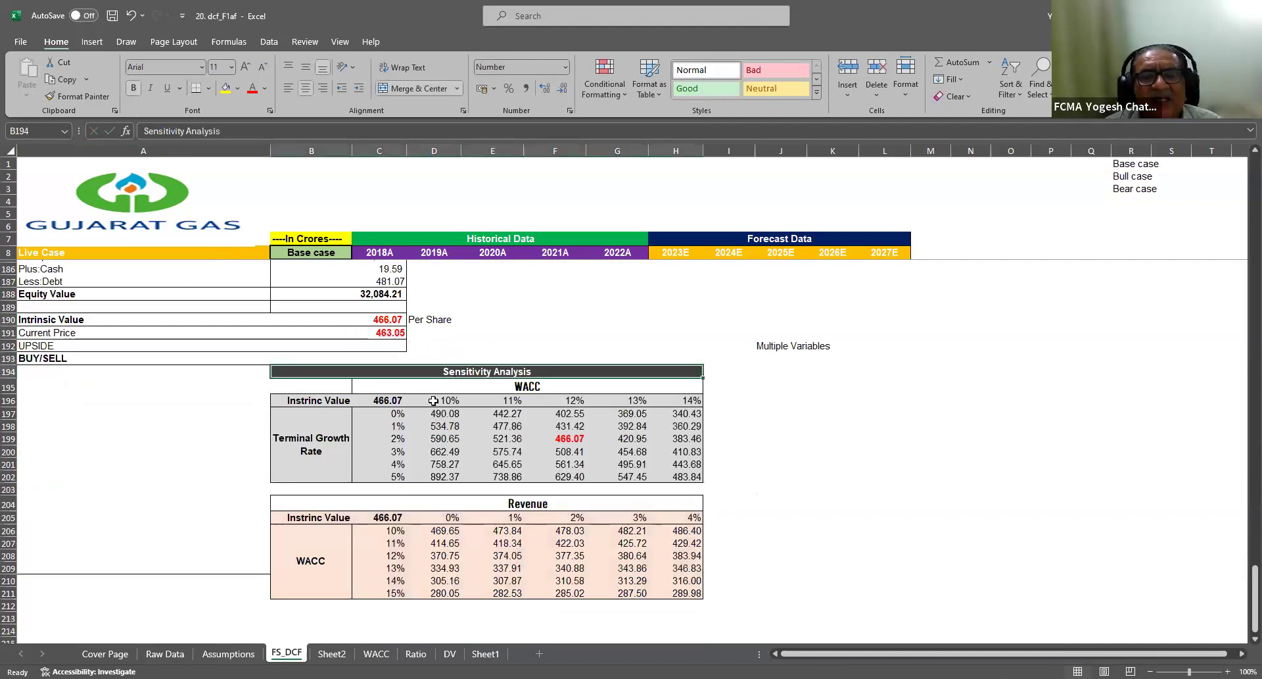
drag(397, 413, 664, 463)
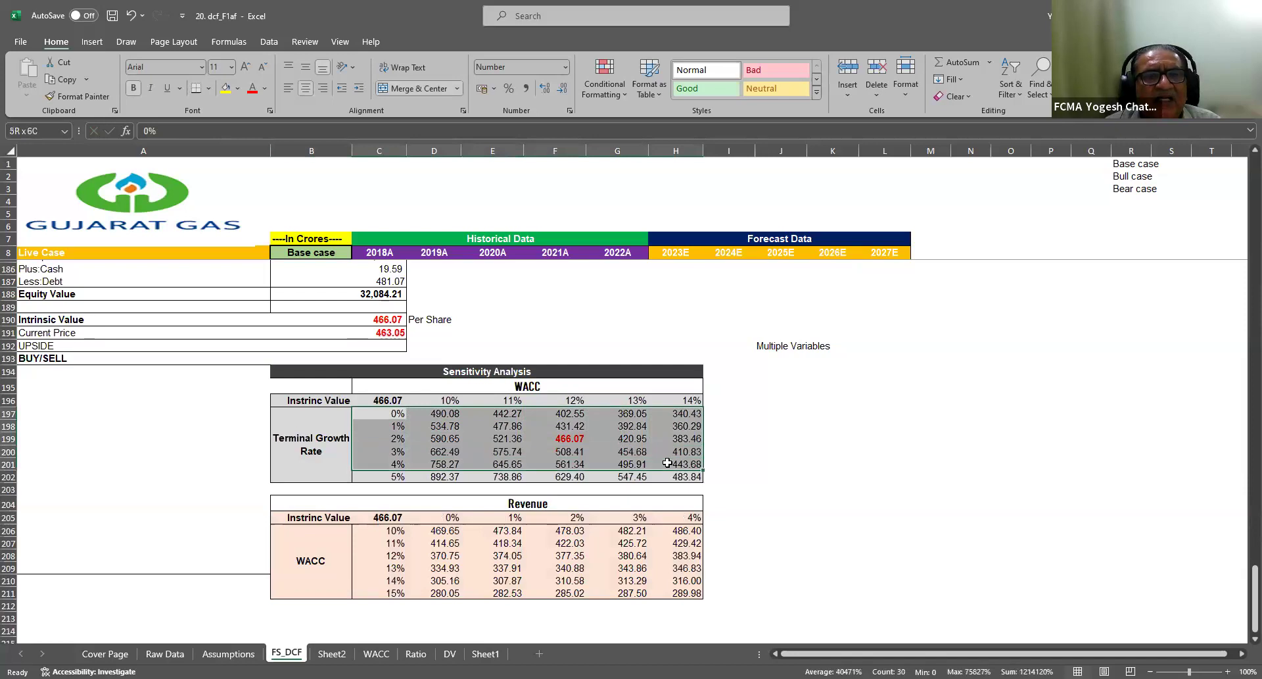
Examine the second sensitivity table's Revenue and WACC variables, then look back over the free cash flow and supporting schedules
click(523, 501)
click(328, 559)
click(515, 503)
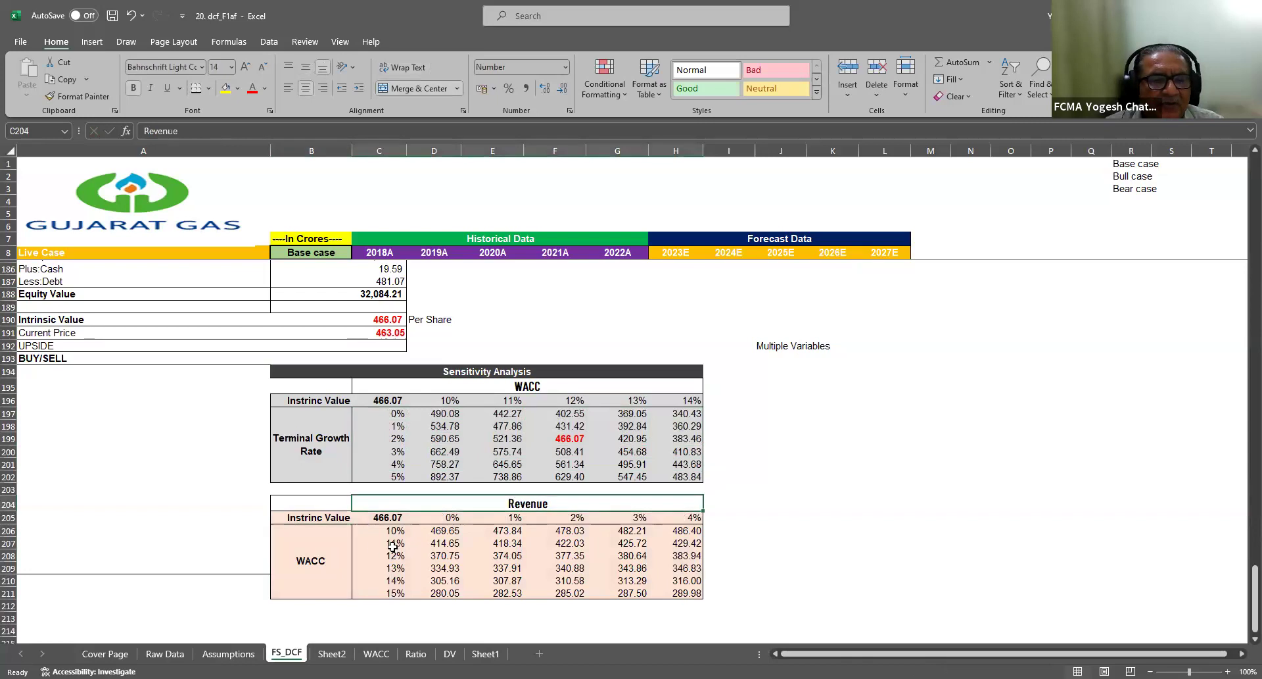
click(337, 551)
click(505, 503)
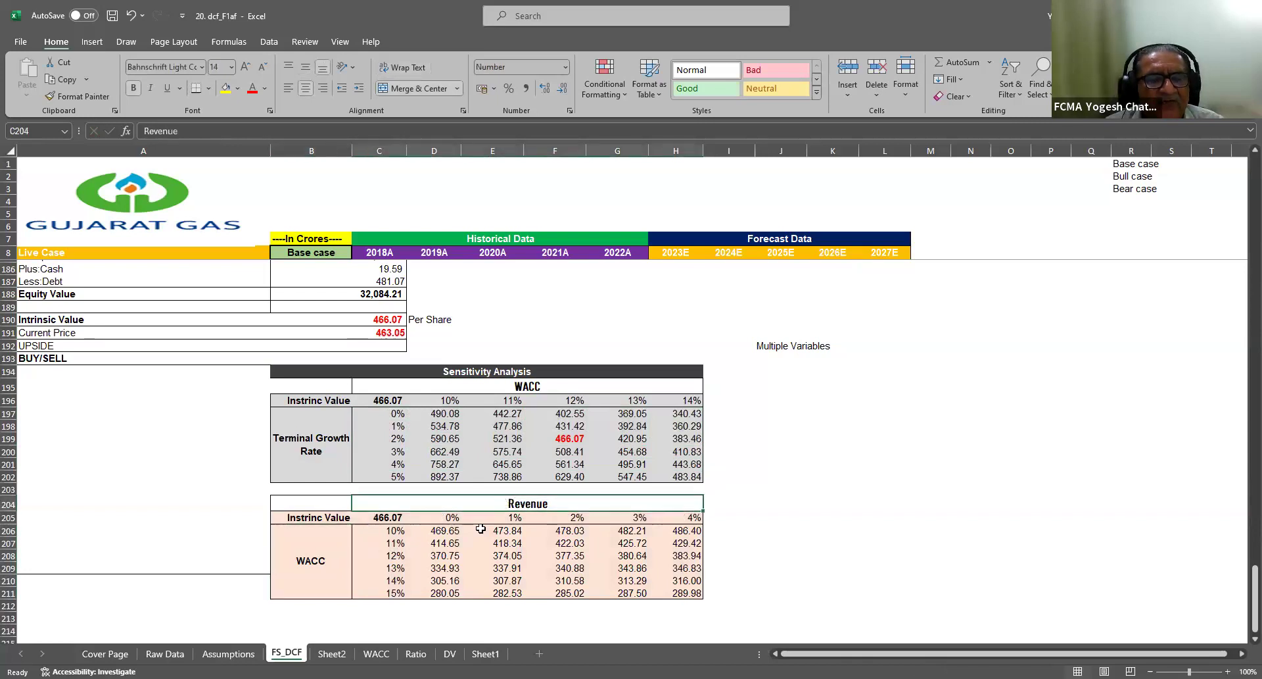
click(328, 562)
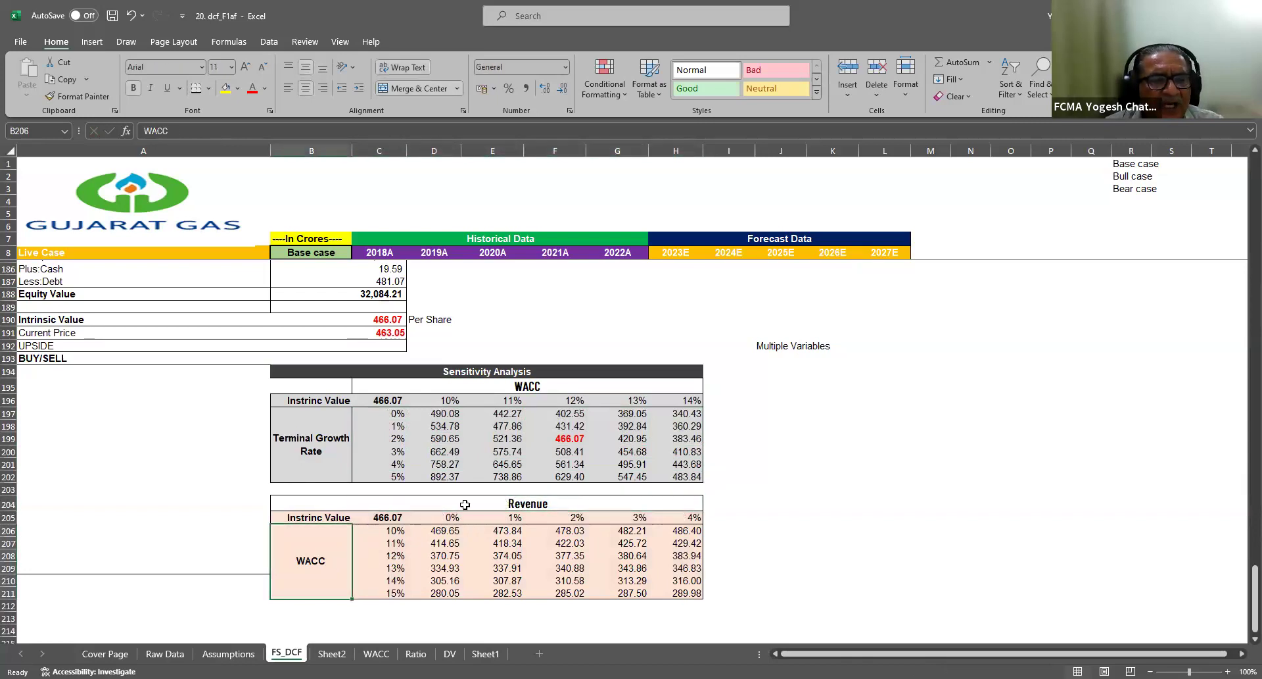
click(503, 500)
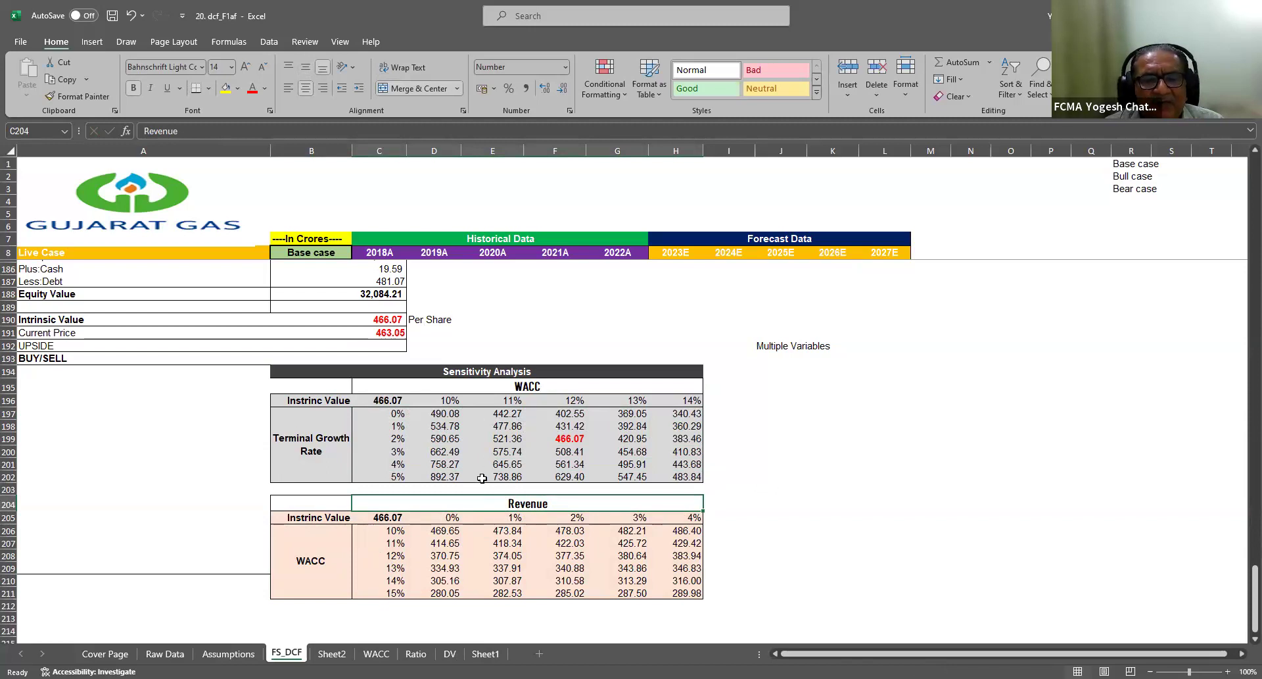
scroll(482, 478, up, 15)
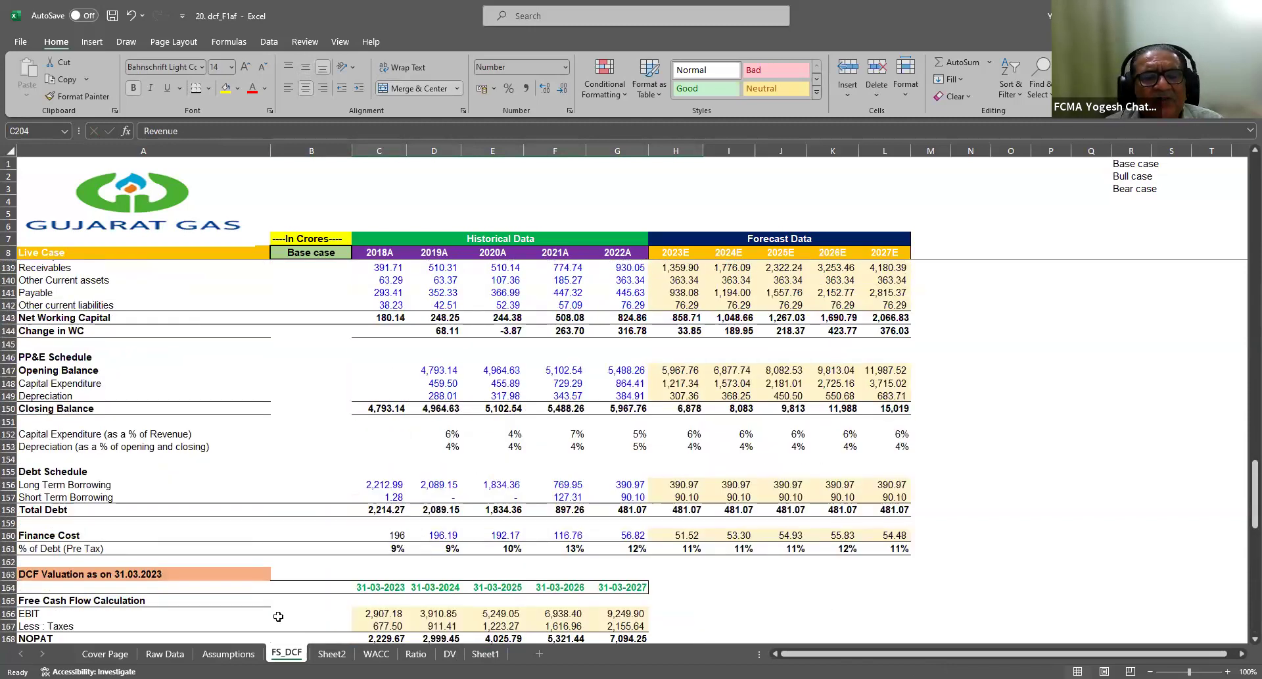
scroll(278, 616, up, 6)
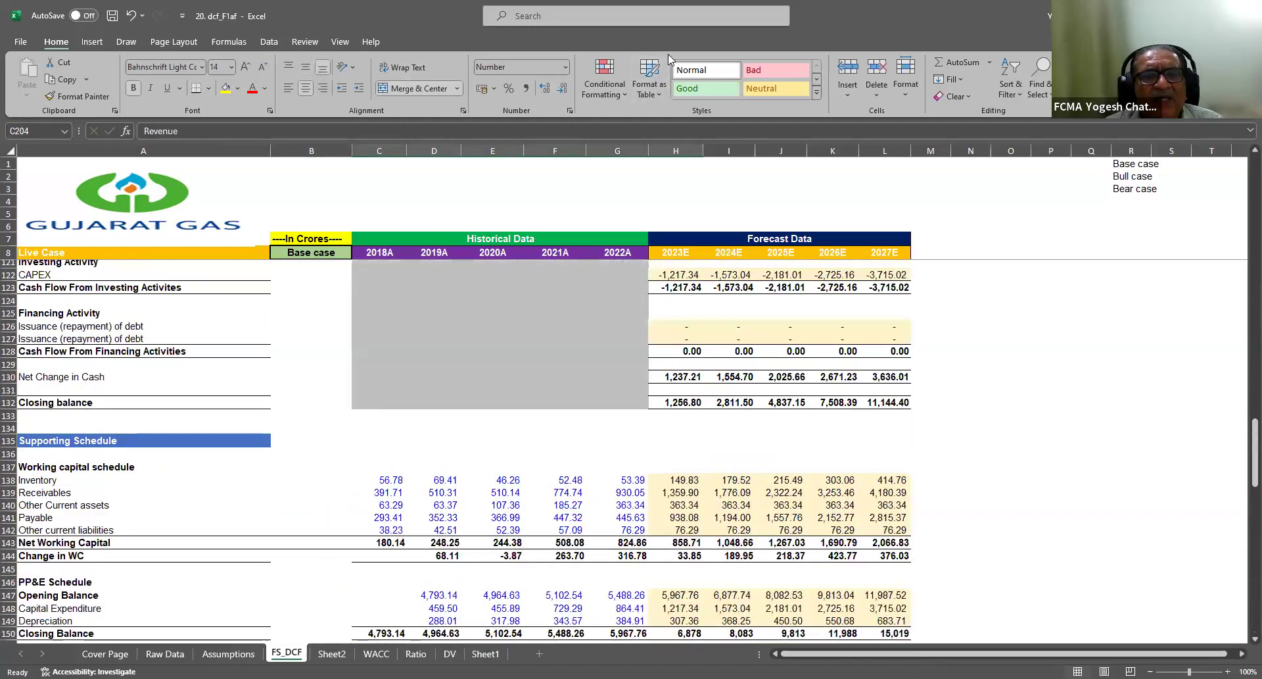
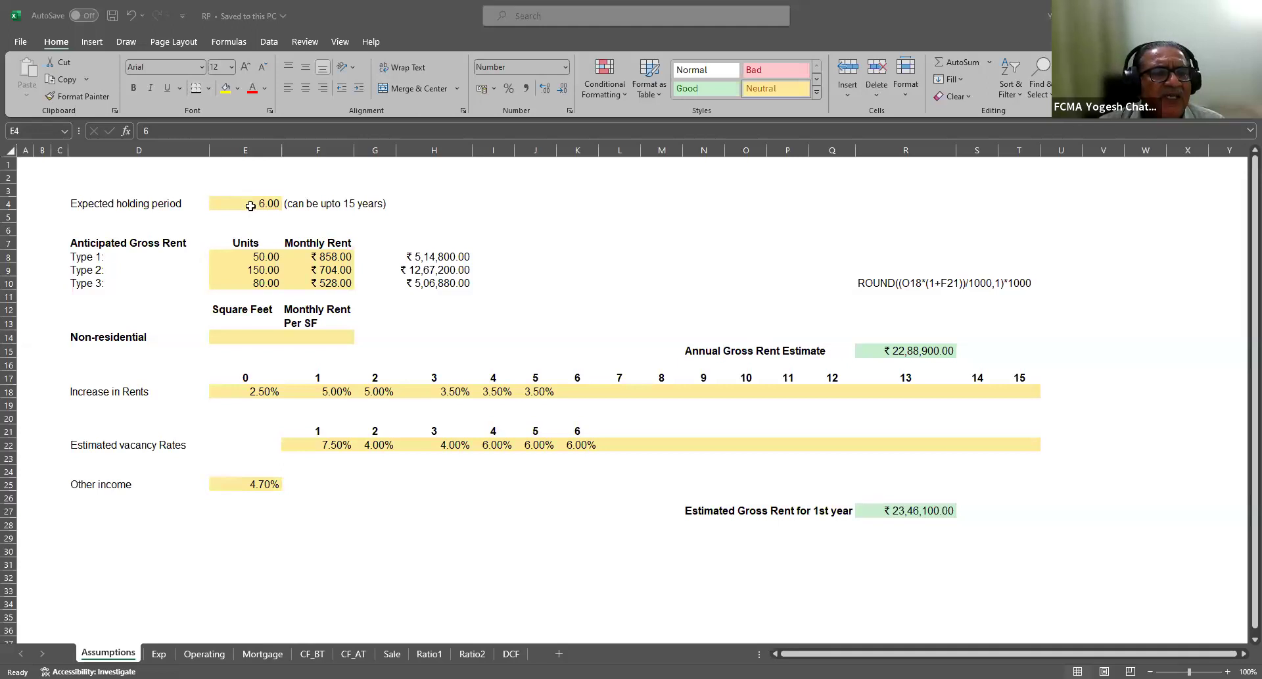
List the valuation approaches Market, Income and Cost in M31:M33 of the RP workbook's Assumptions sheet
click(246, 204)
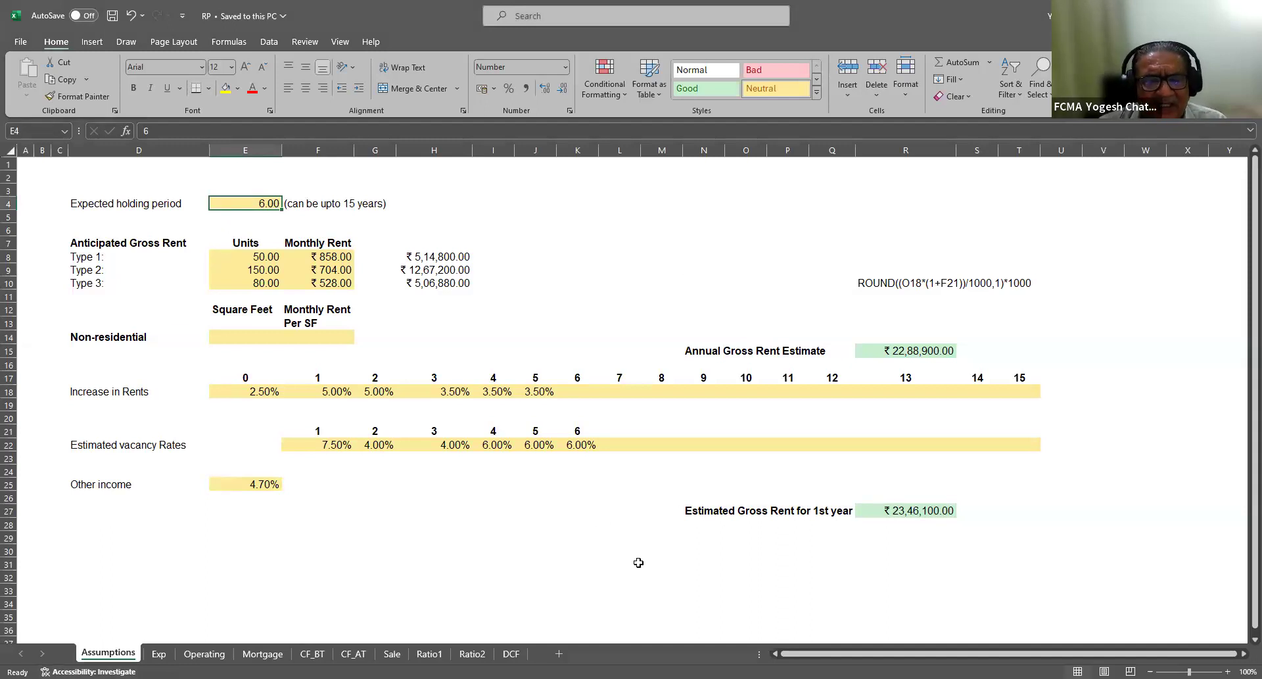
click(655, 562)
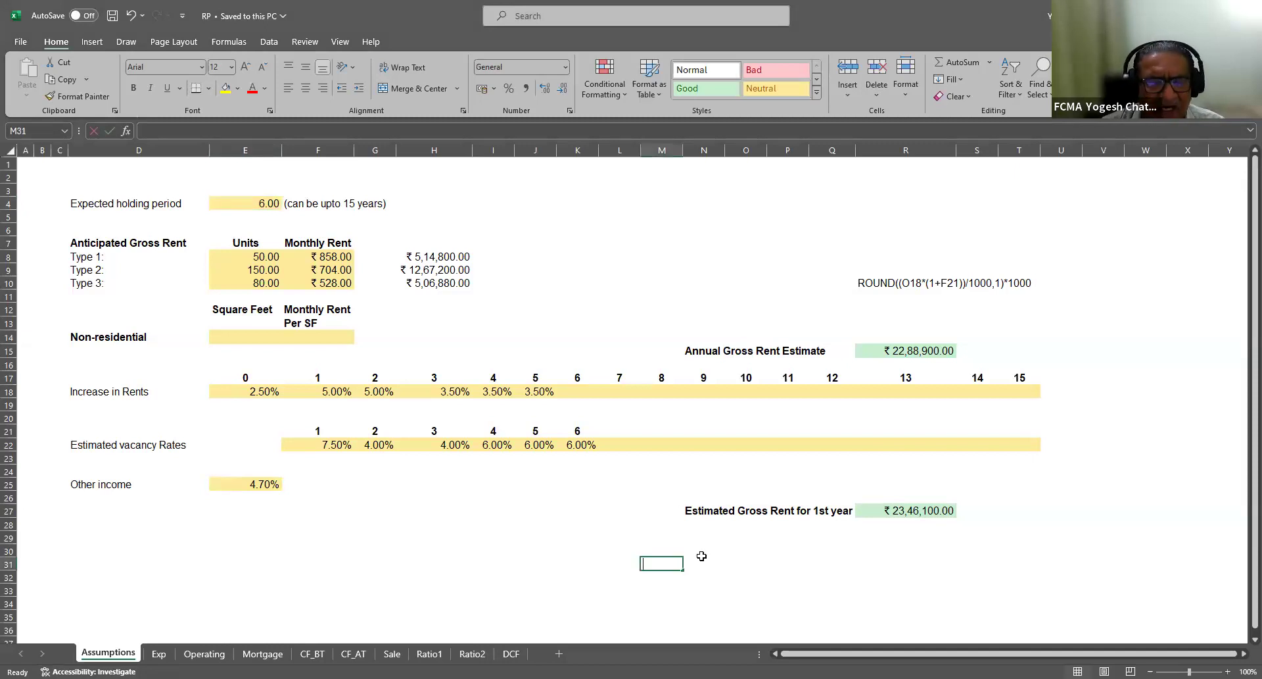
text(Market)
key(Return)
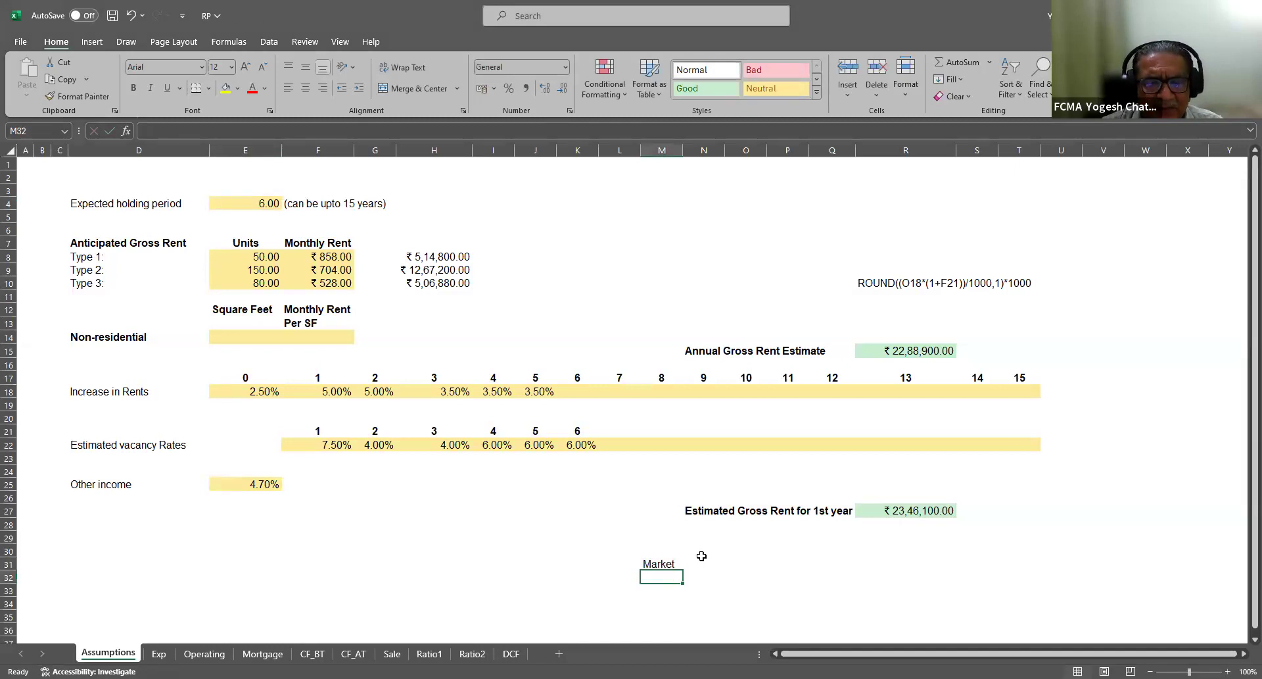
text(Income)
key(Return)
text(Cost)
key(Return)
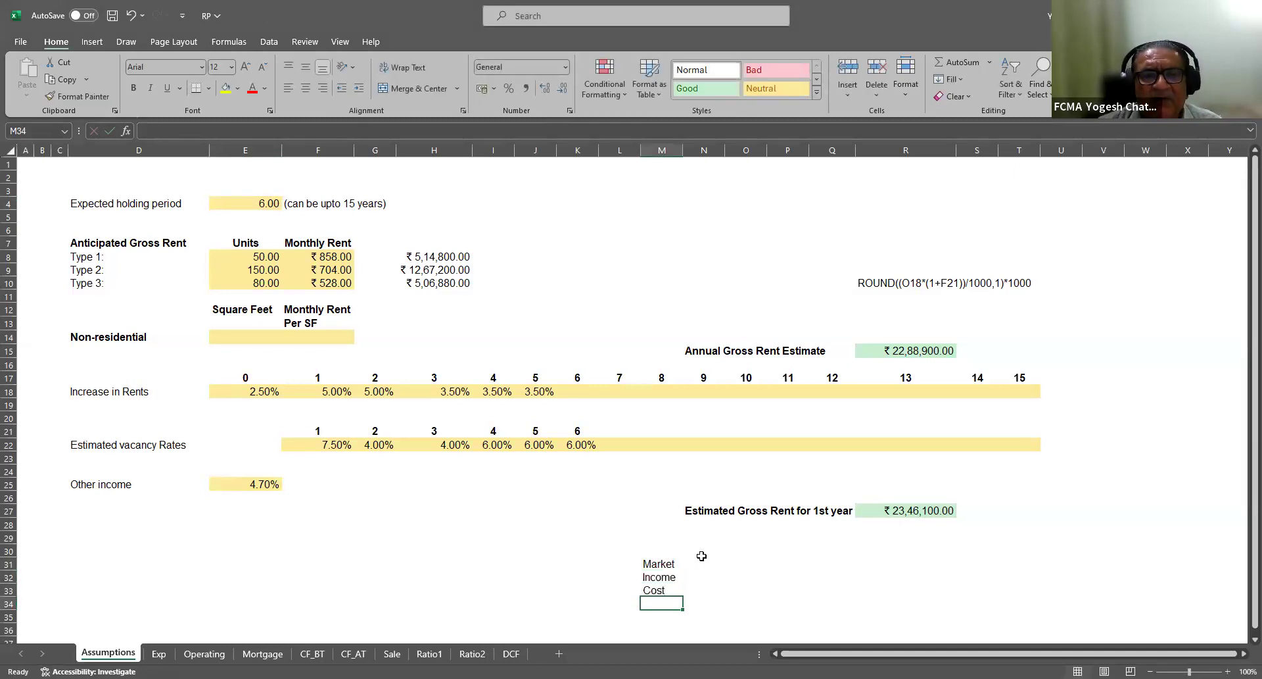
click(702, 562)
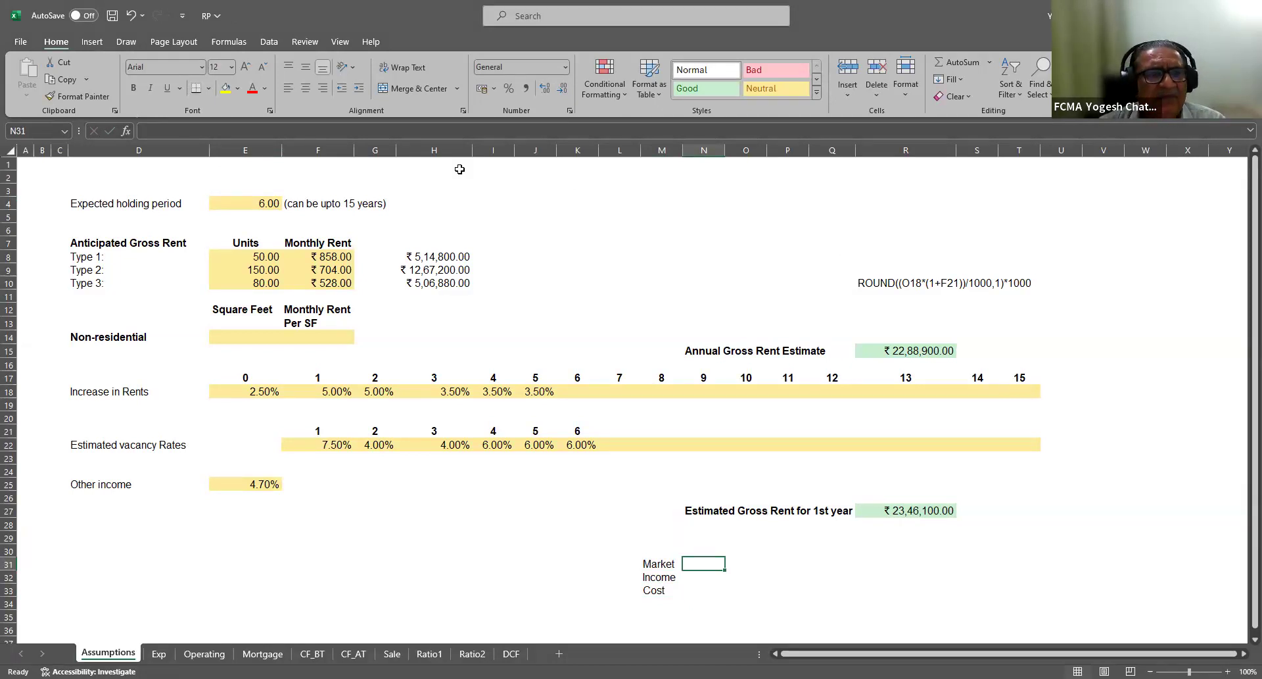
Review the Expected holding period and the number of units for rental Types 1, 2 and 3
click(252, 205)
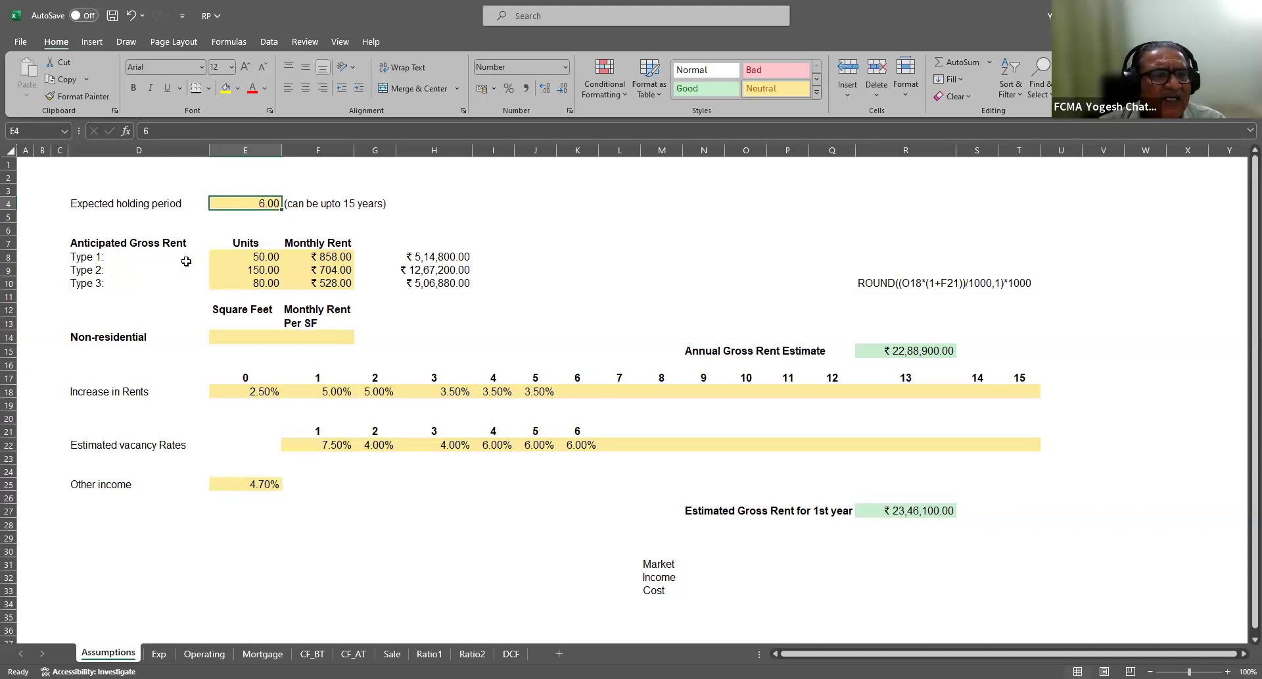
click(244, 246)
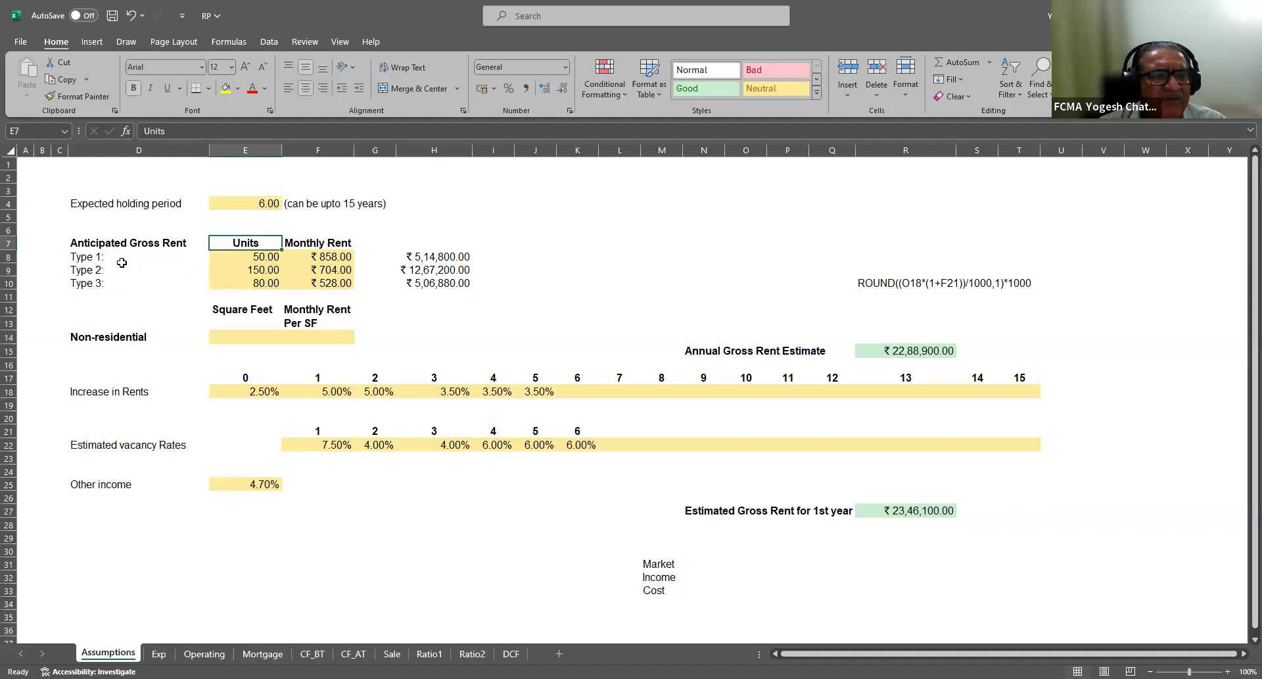
drag(129, 260, 112, 284)
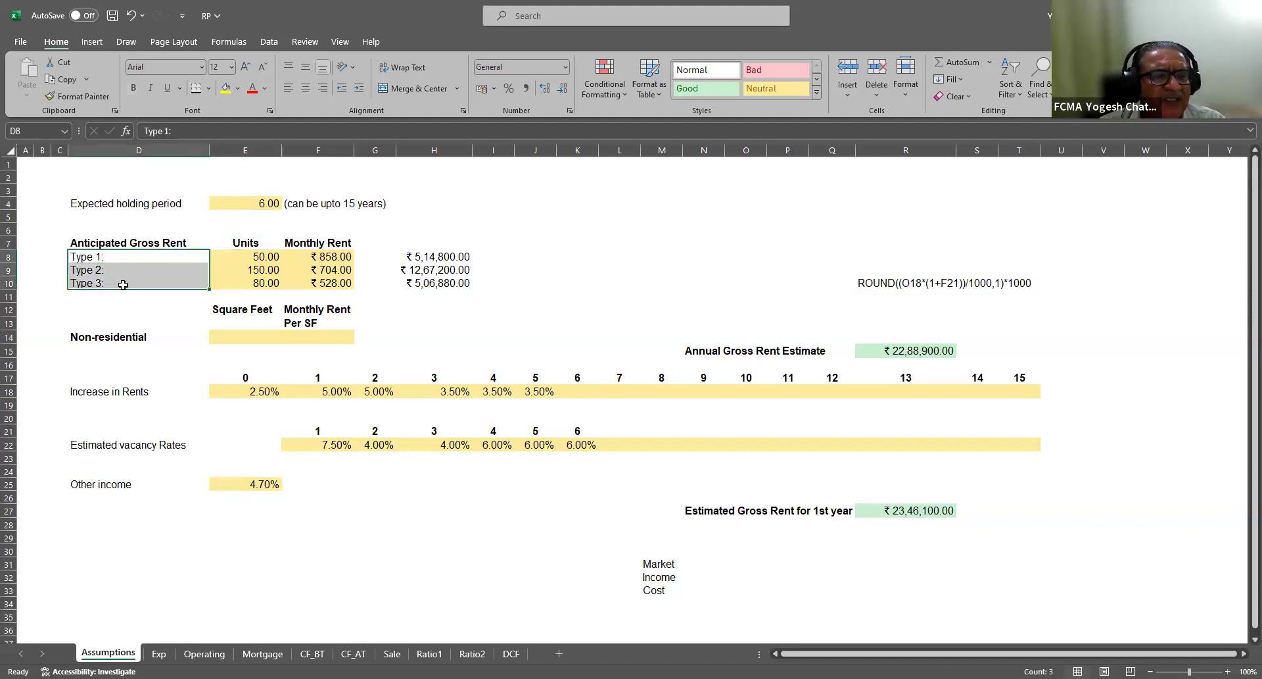
click(261, 259)
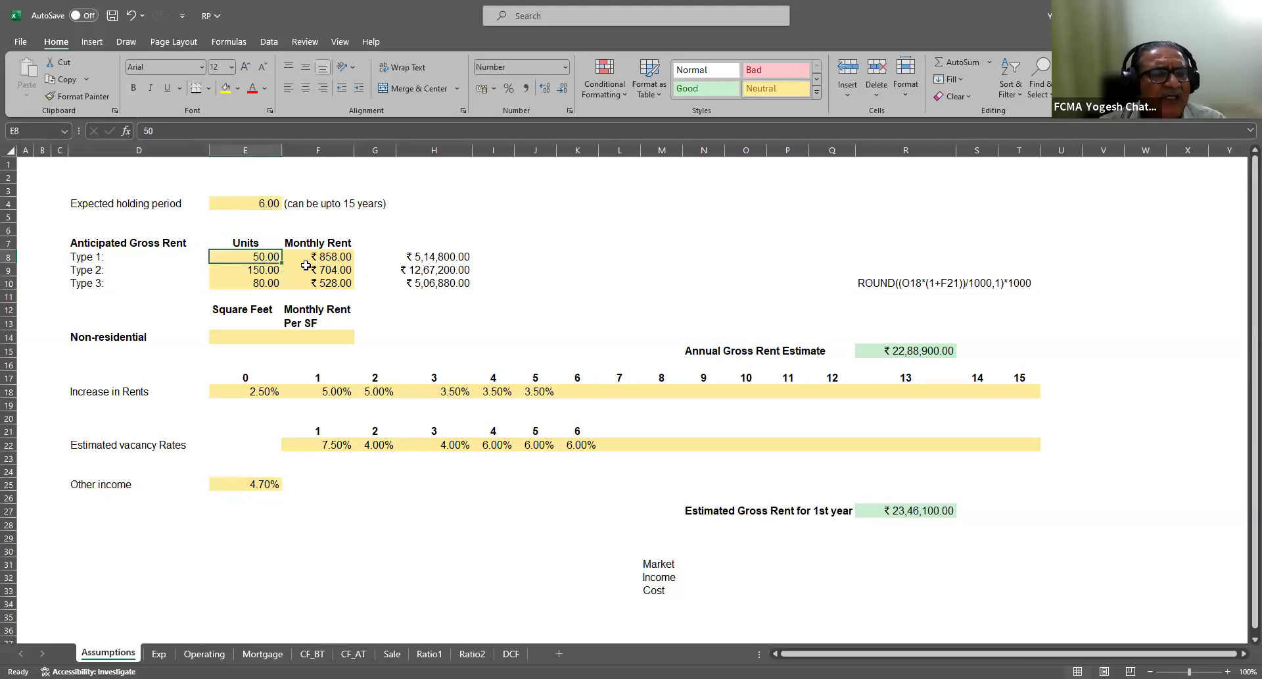
key(Down)
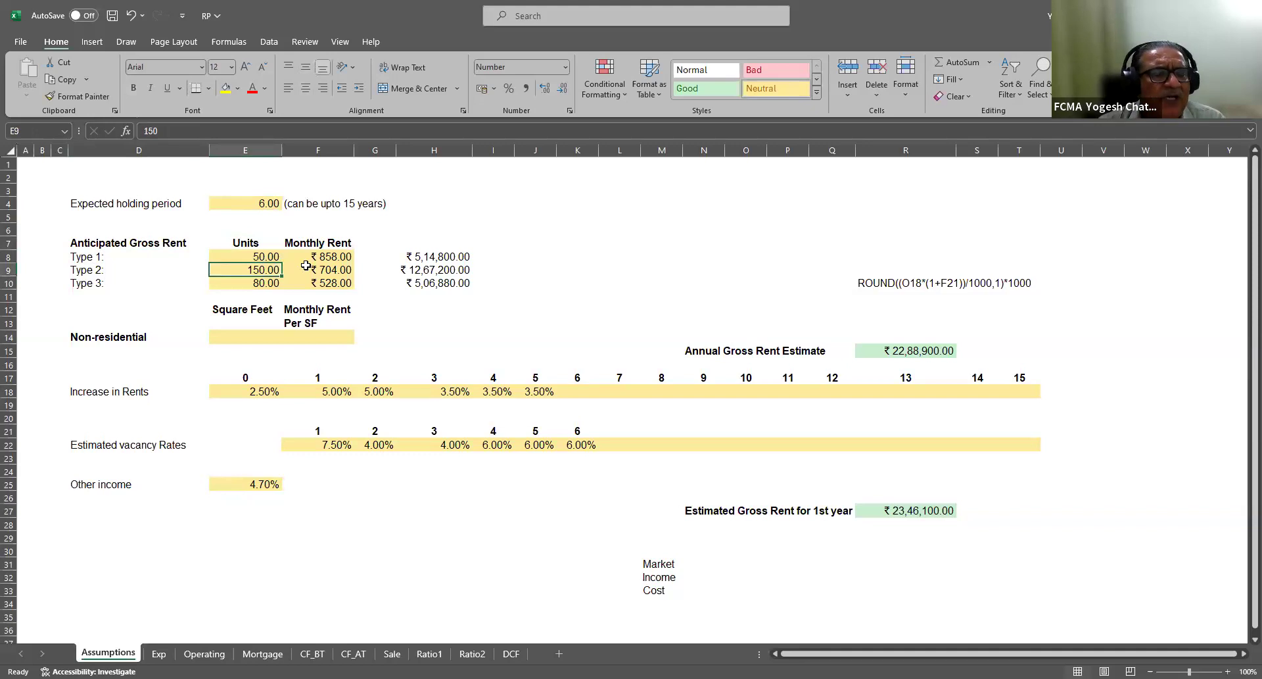
key(Down)
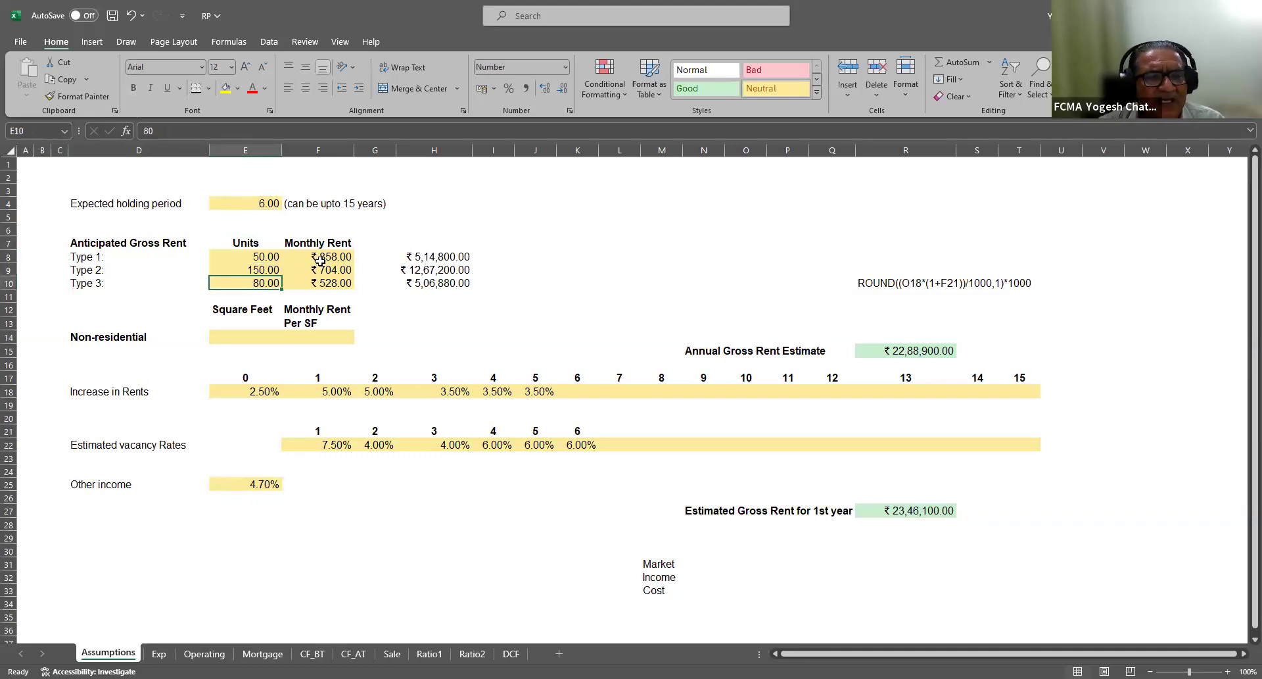
Review the Monthly Rent values for Types 1, 2 and 3 in F8:F10
drag(319, 259, 329, 284)
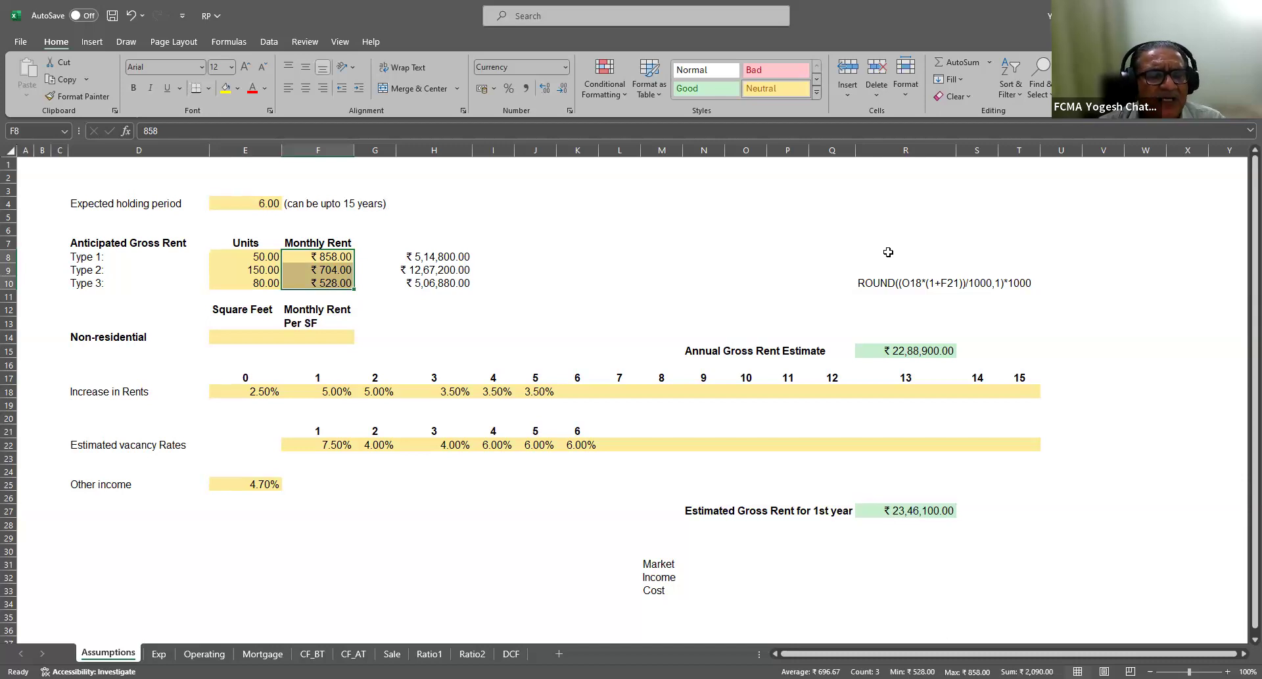
click(326, 256)
drag(327, 256, 331, 277)
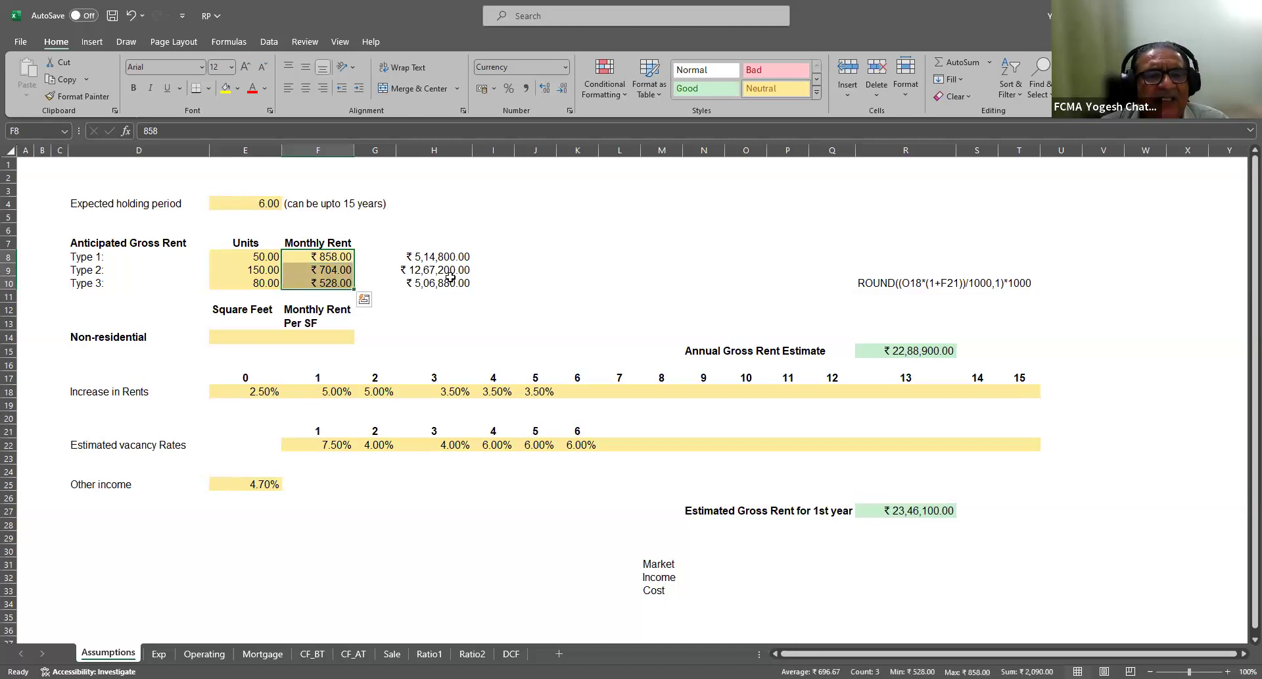
click(335, 258)
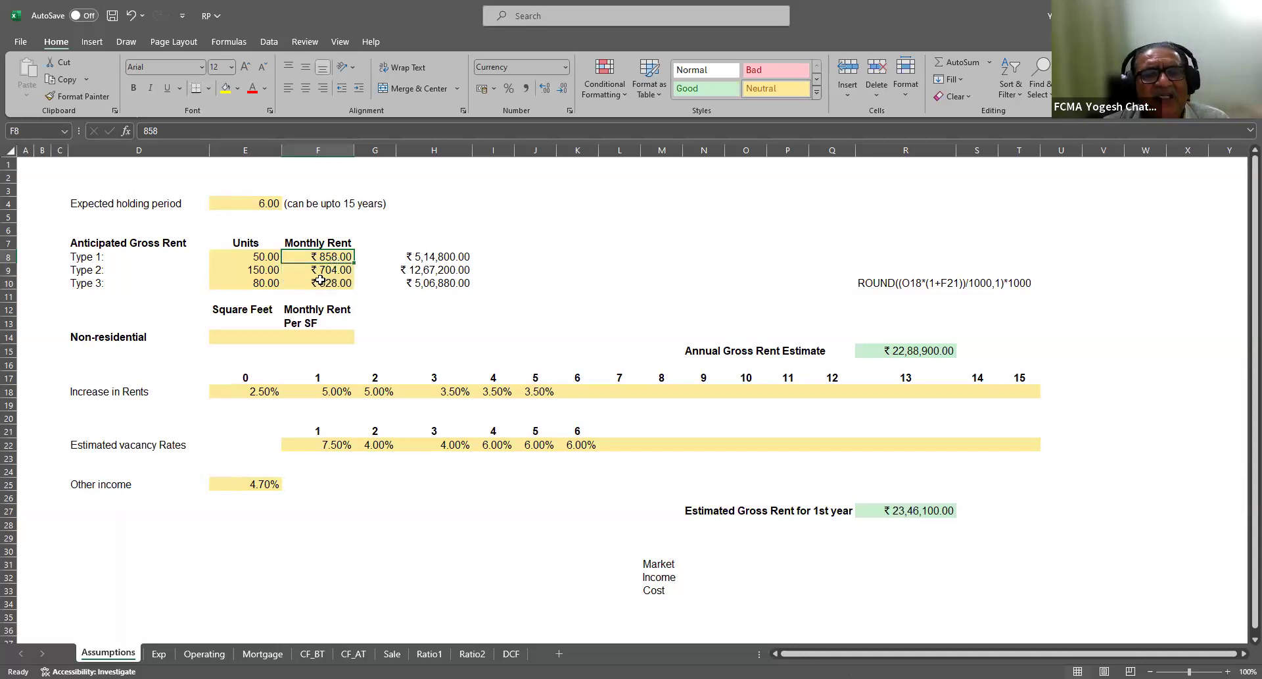
click(343, 272)
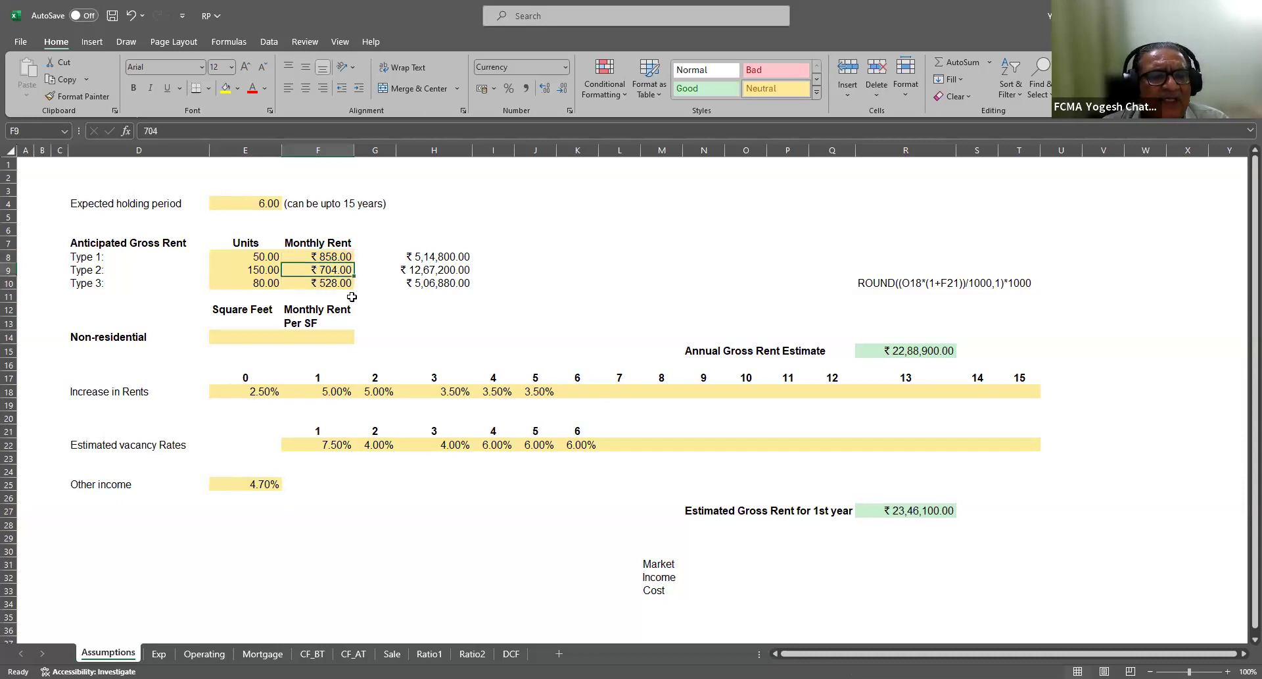
click(341, 284)
Check the Non-residential row and its Square Feet input in E14
click(259, 332)
click(136, 337)
click(238, 336)
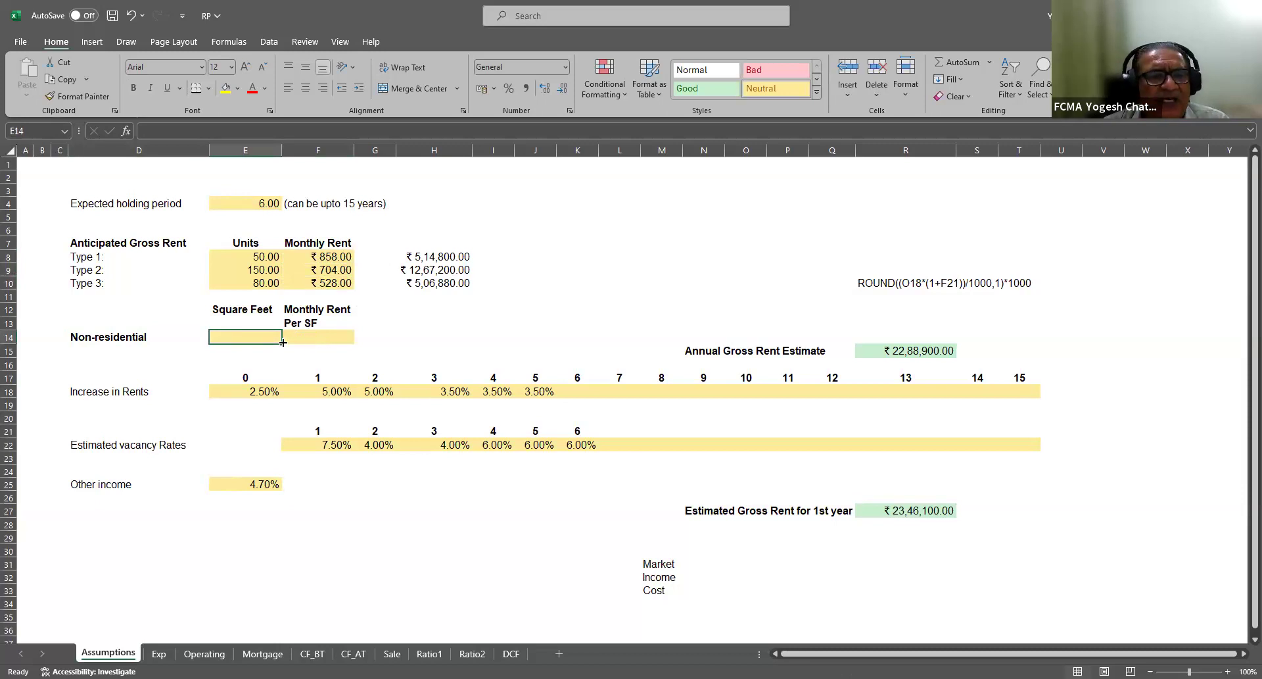
Review the Non-residential inputs in E14:F14 and the Increase in Rents rates for years 0 to 5
drag(259, 338, 324, 337)
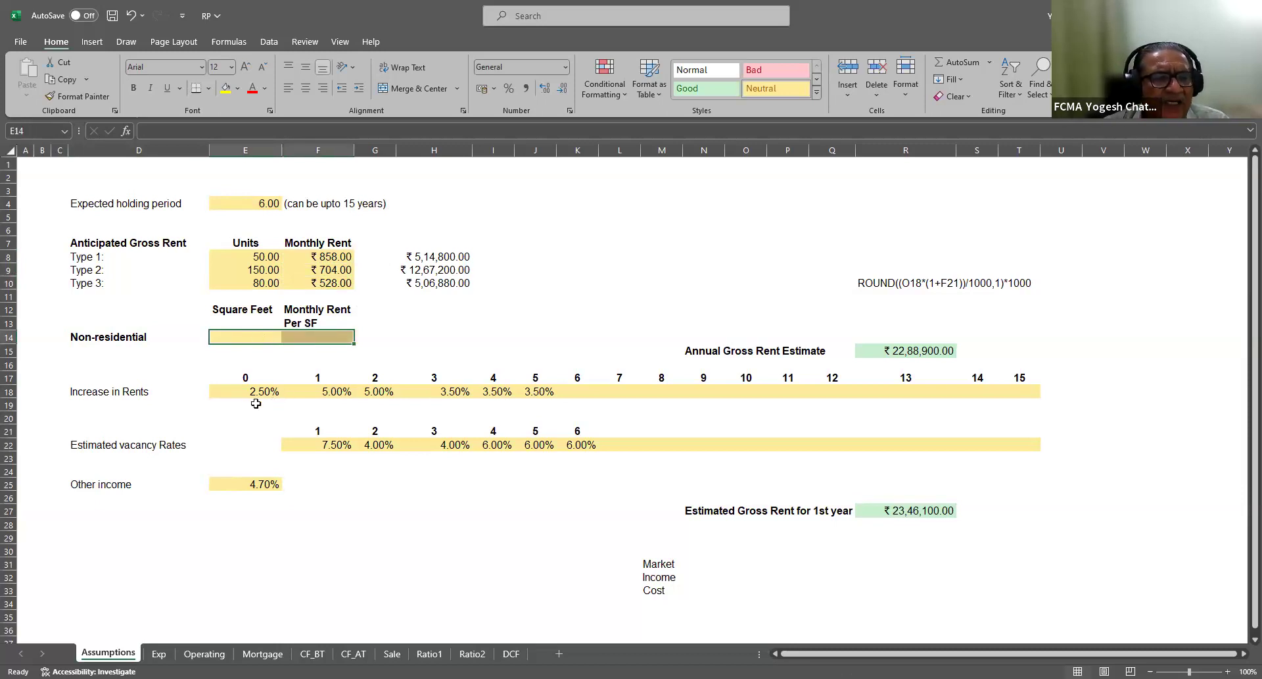
click(135, 392)
drag(268, 391, 550, 395)
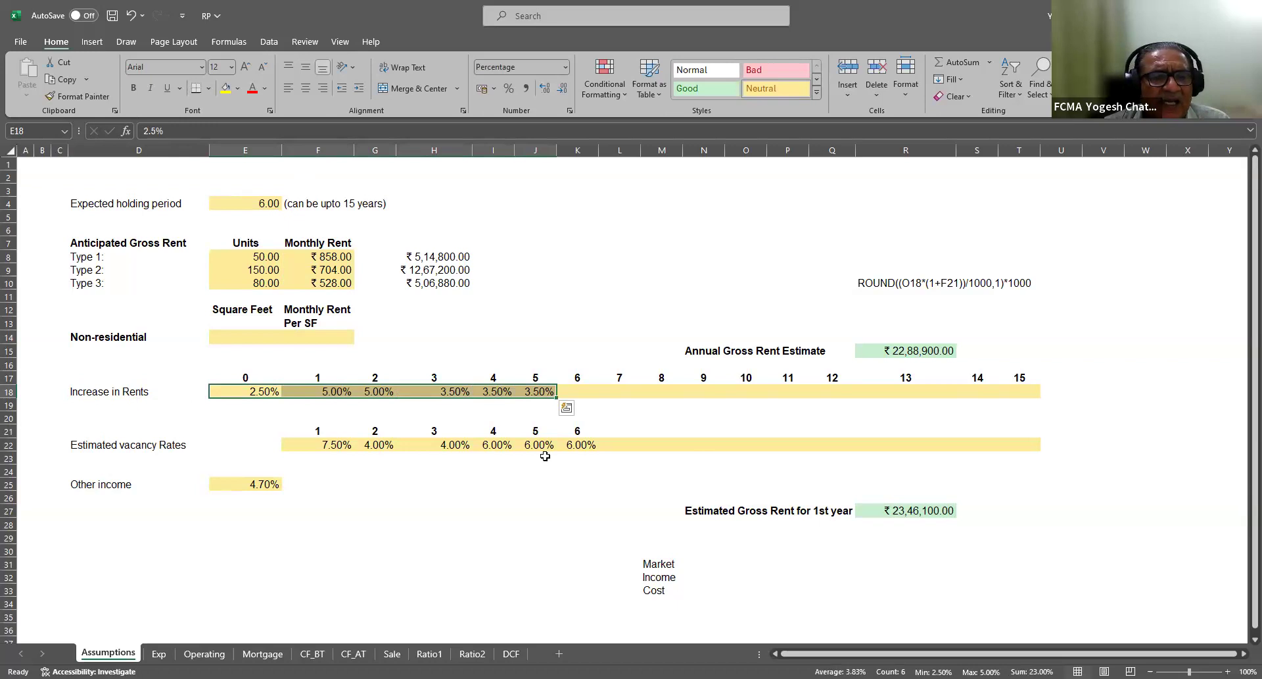
Review the Estimated vacancy Rates for years 1 to 6, along with the Other income and Expected holding period inputs
drag(307, 445, 579, 445)
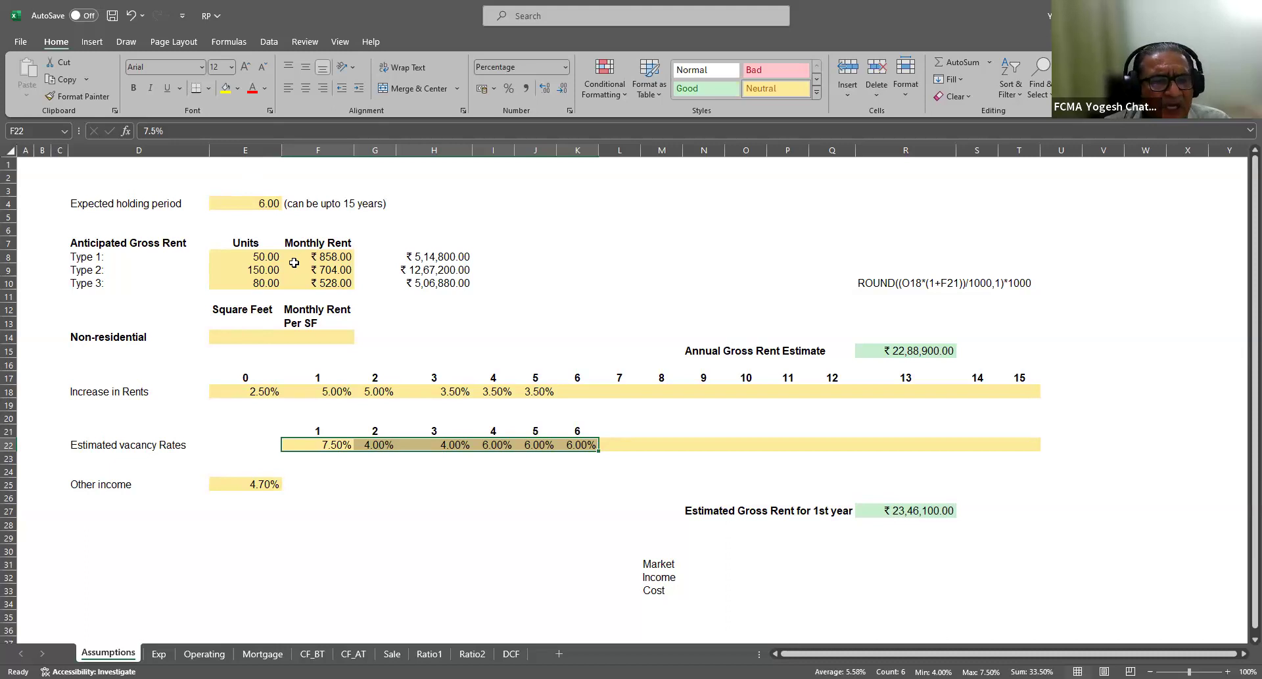
click(252, 487)
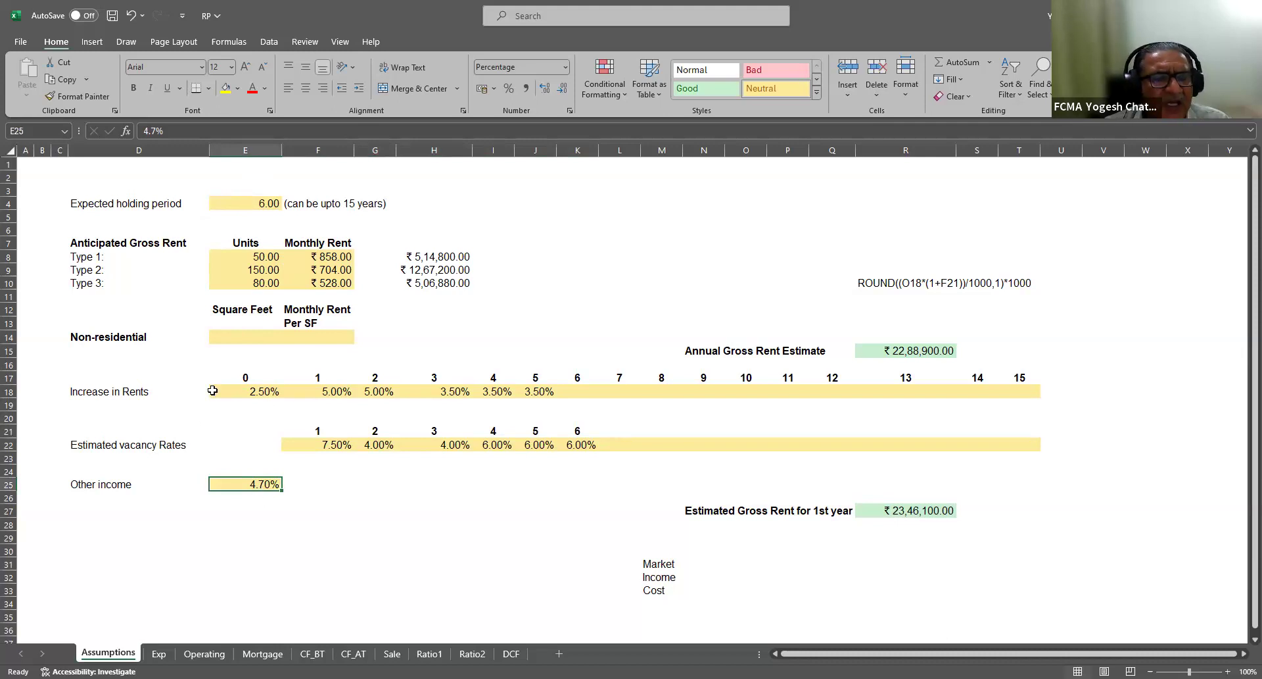
click(277, 205)
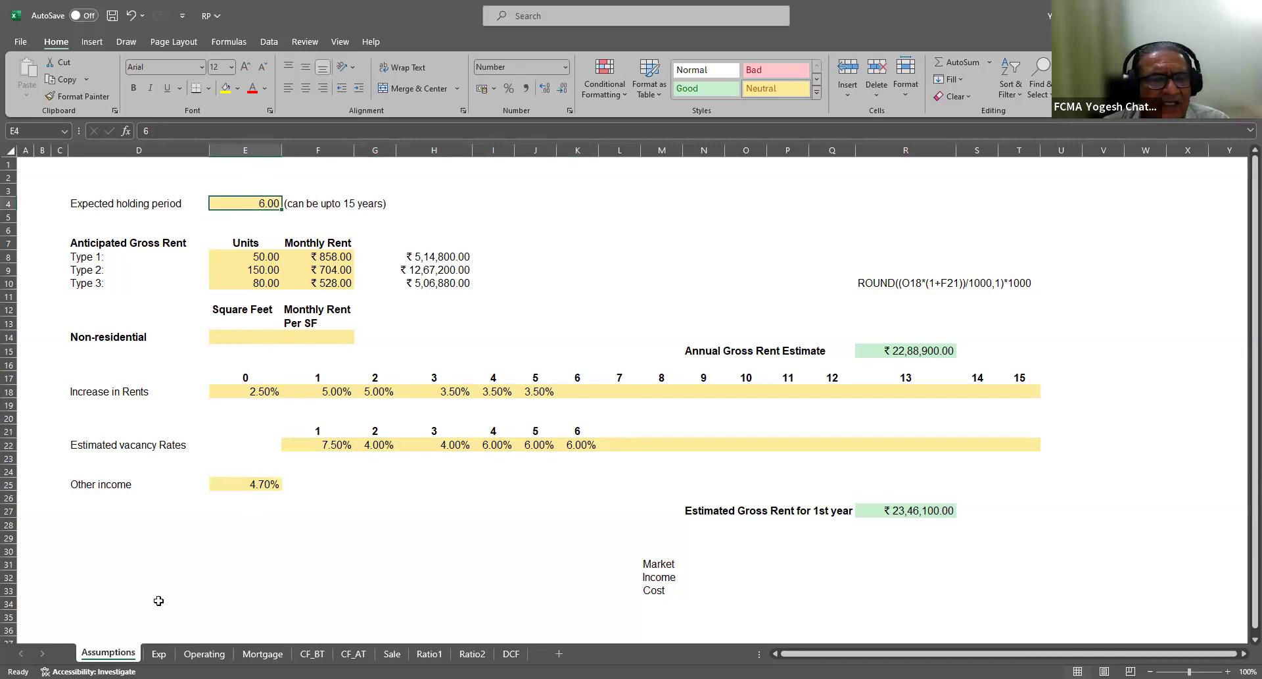
Check the Annual Operating Expense Increase and Management Fee (% of EGI) inputs on the Exp sheet
click(159, 653)
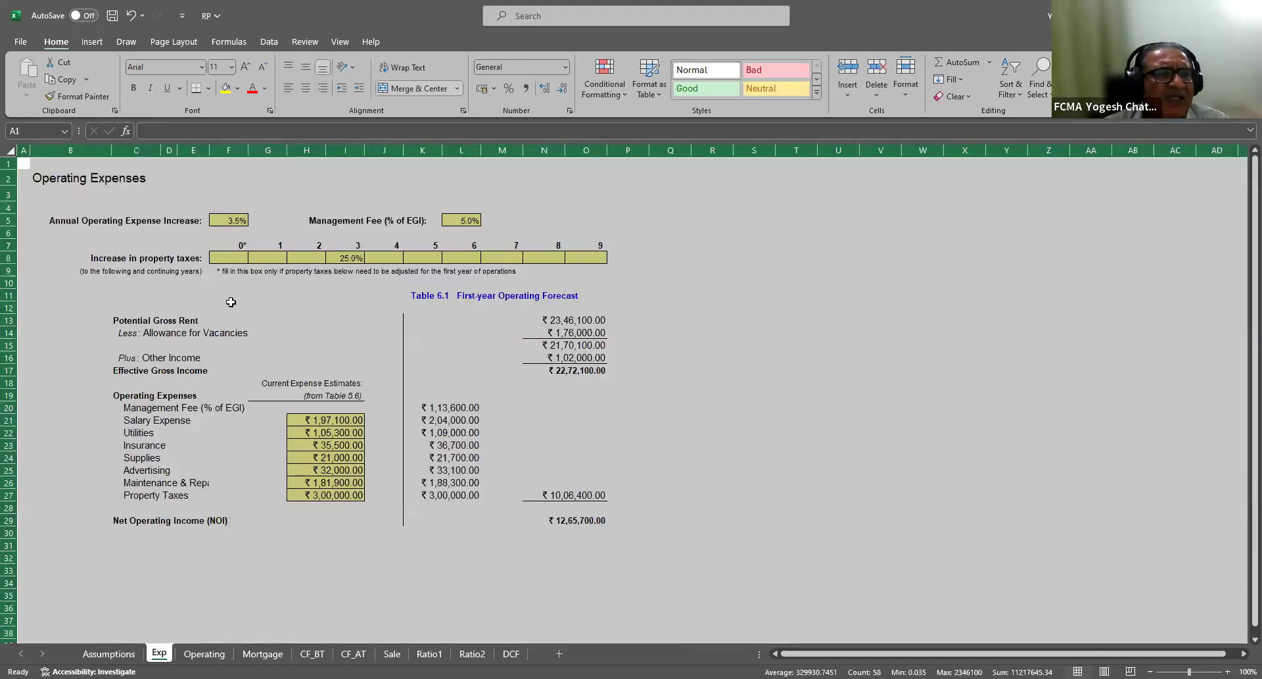
click(228, 214)
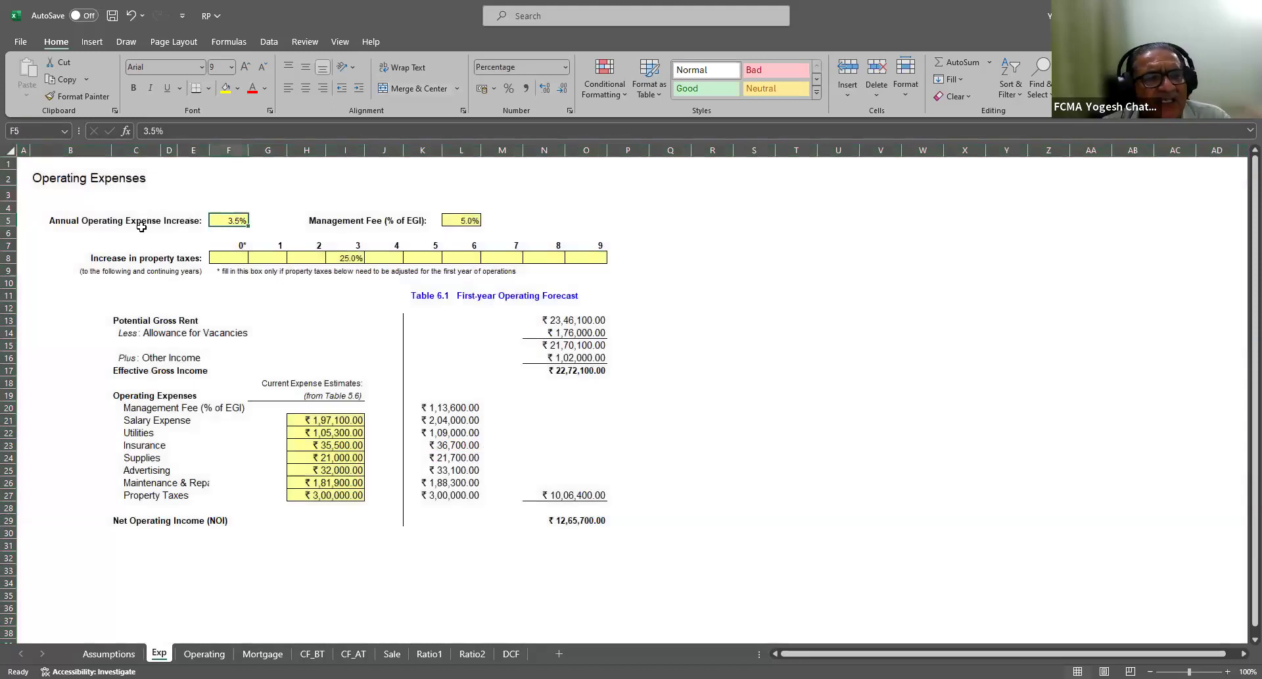
click(113, 182)
click(89, 219)
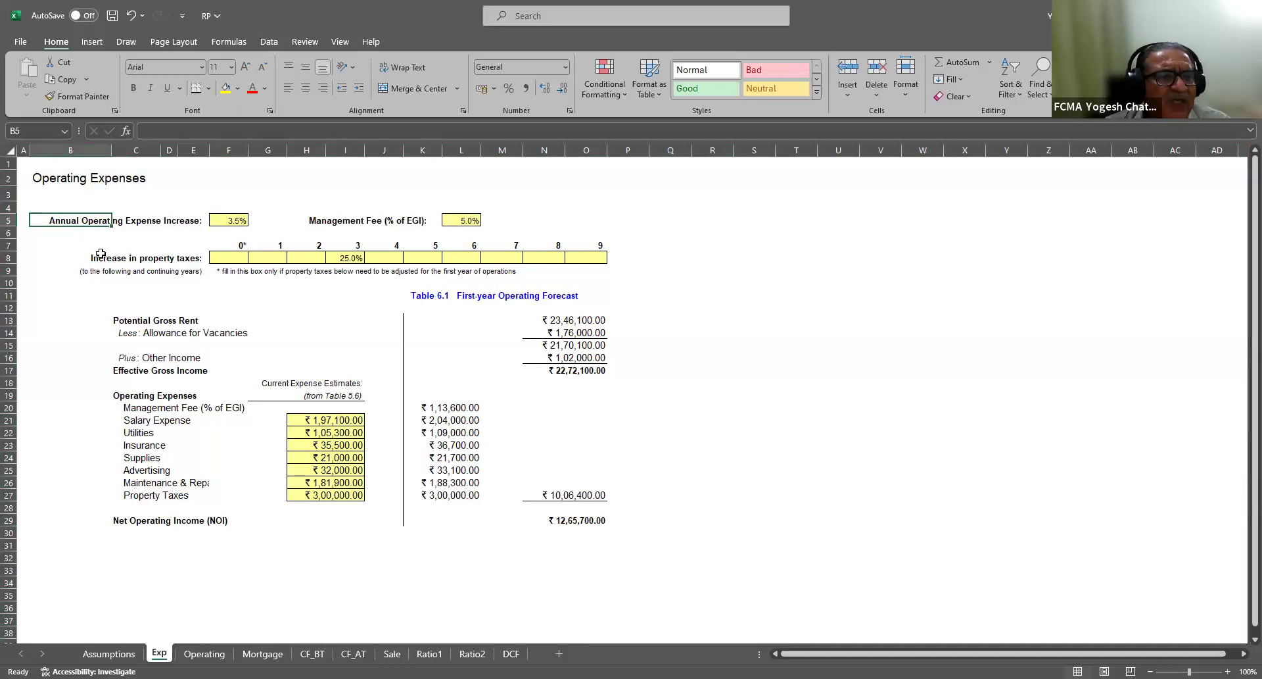
click(235, 220)
click(320, 219)
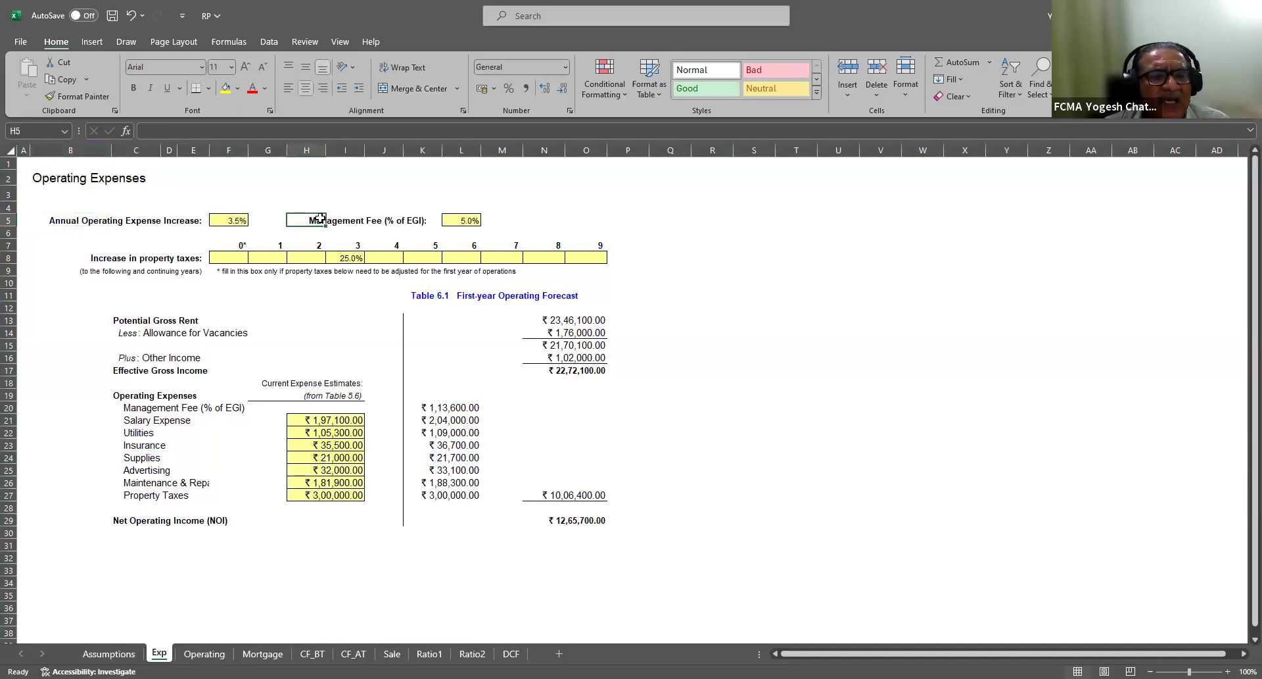
click(457, 220)
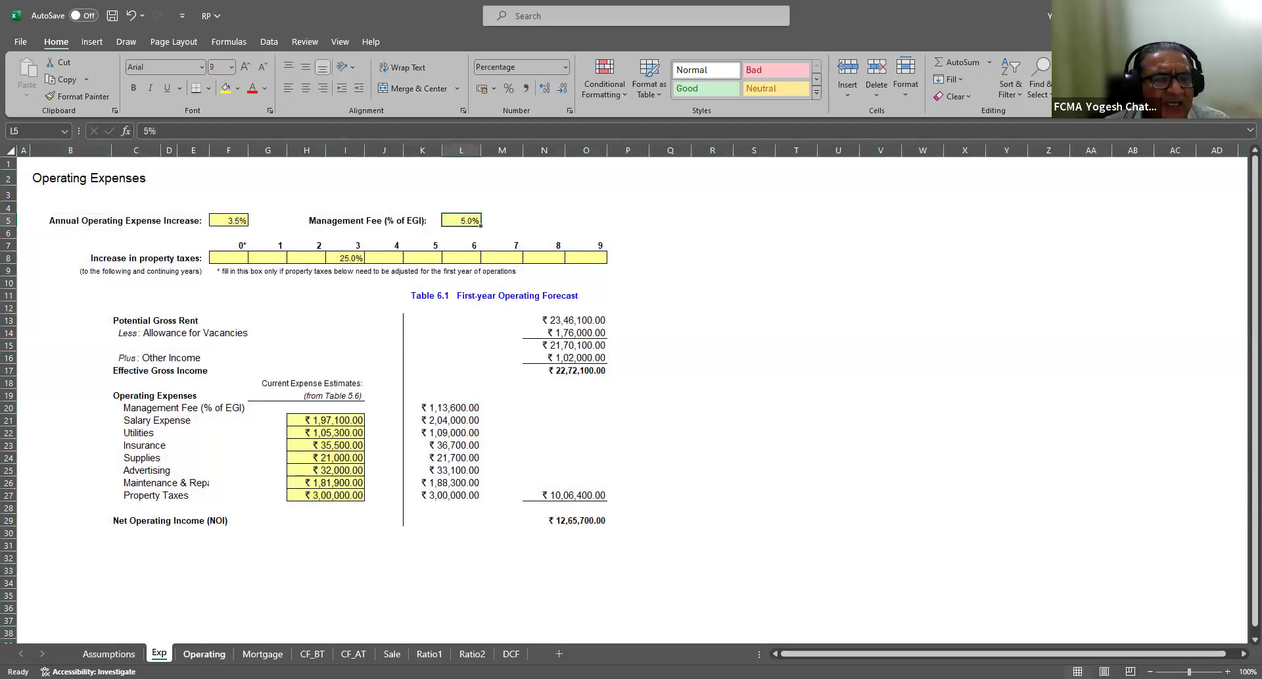
Glance at the Operating sheet's forecast, then examine the Increase in property taxes row on the Exp sheet, especially year 3
click(204, 653)
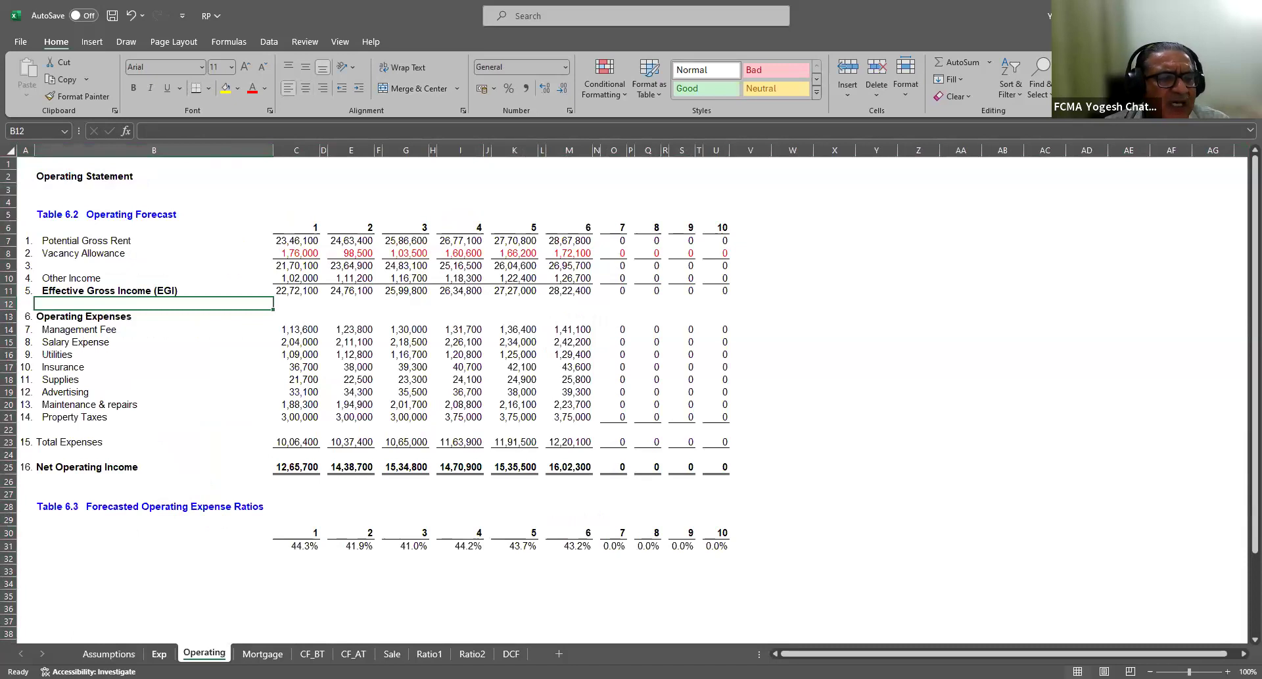
key(ctrl+Page_Up)
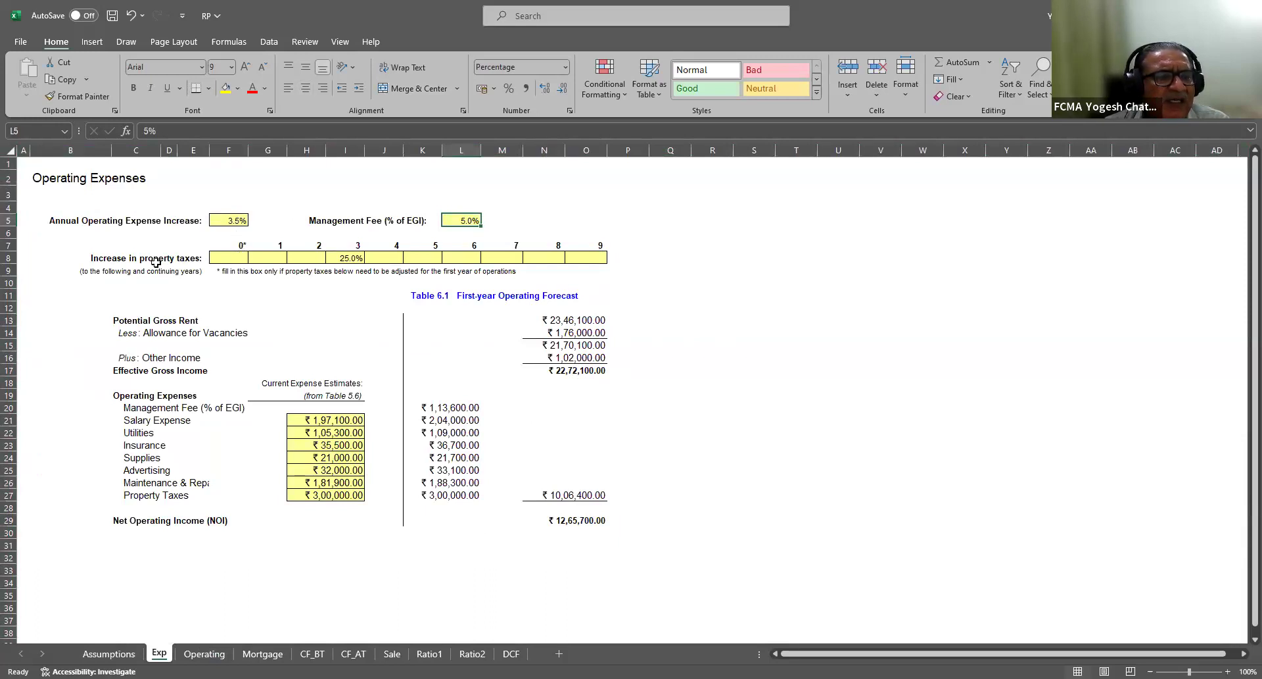
click(342, 259)
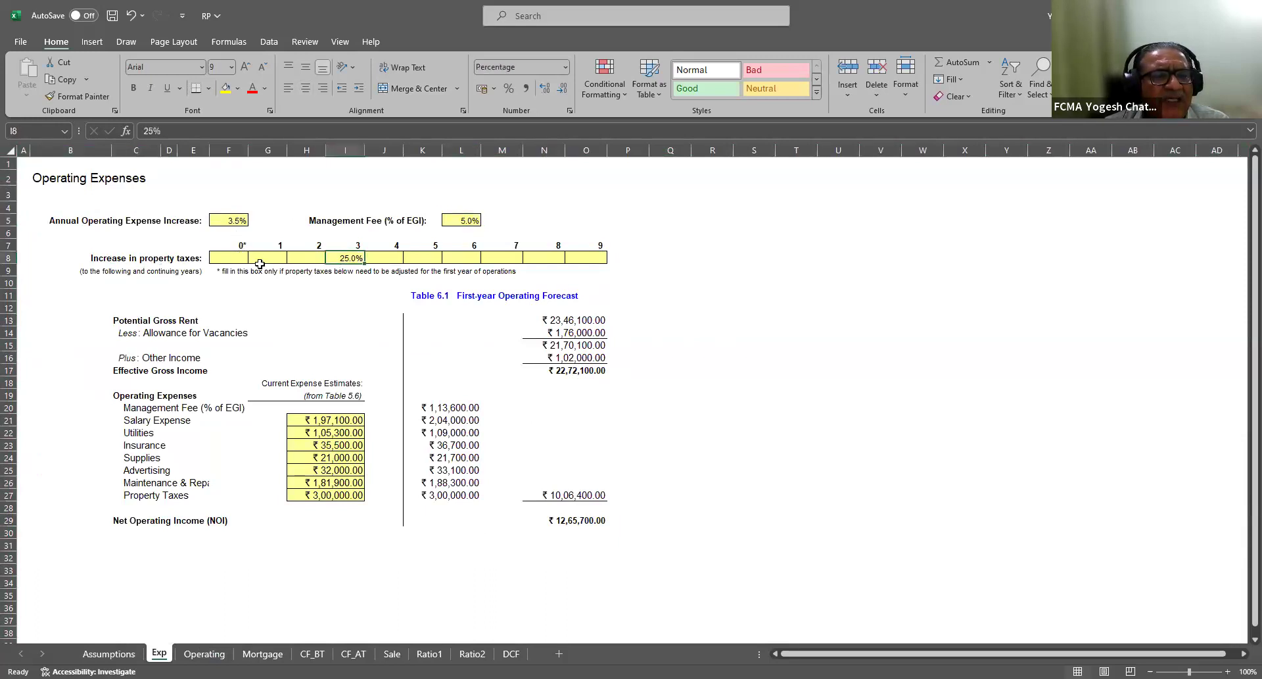
drag(229, 258, 601, 252)
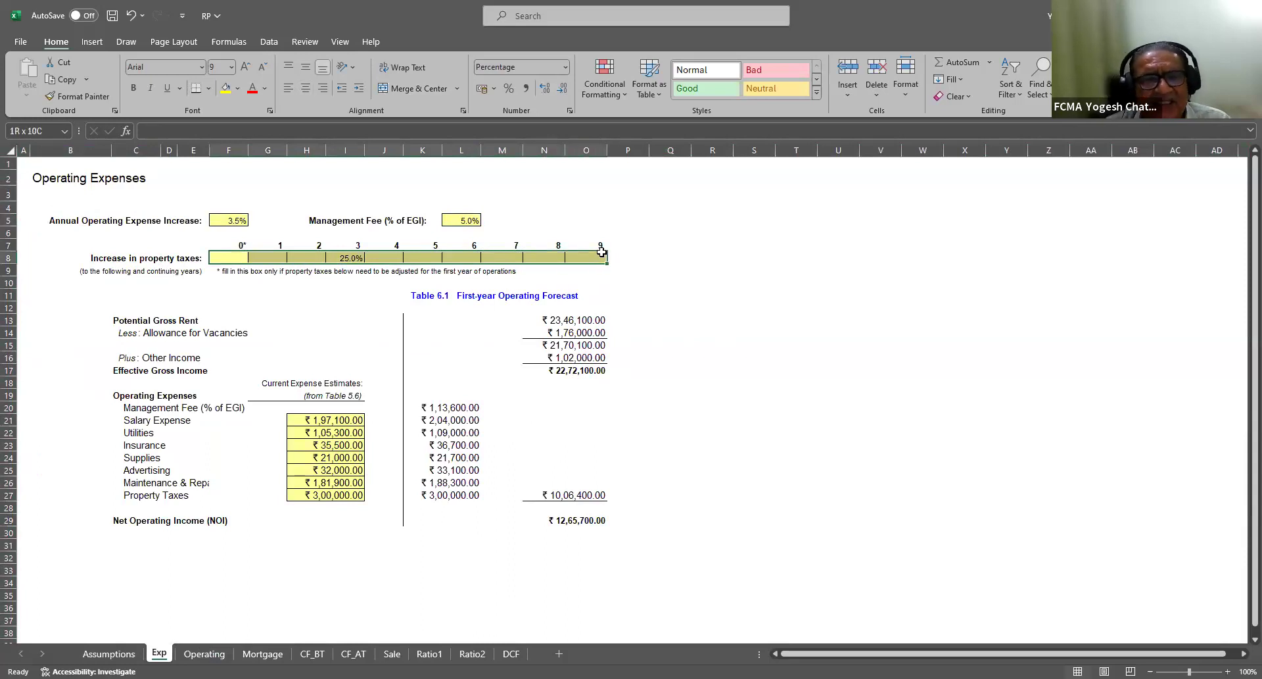
click(342, 259)
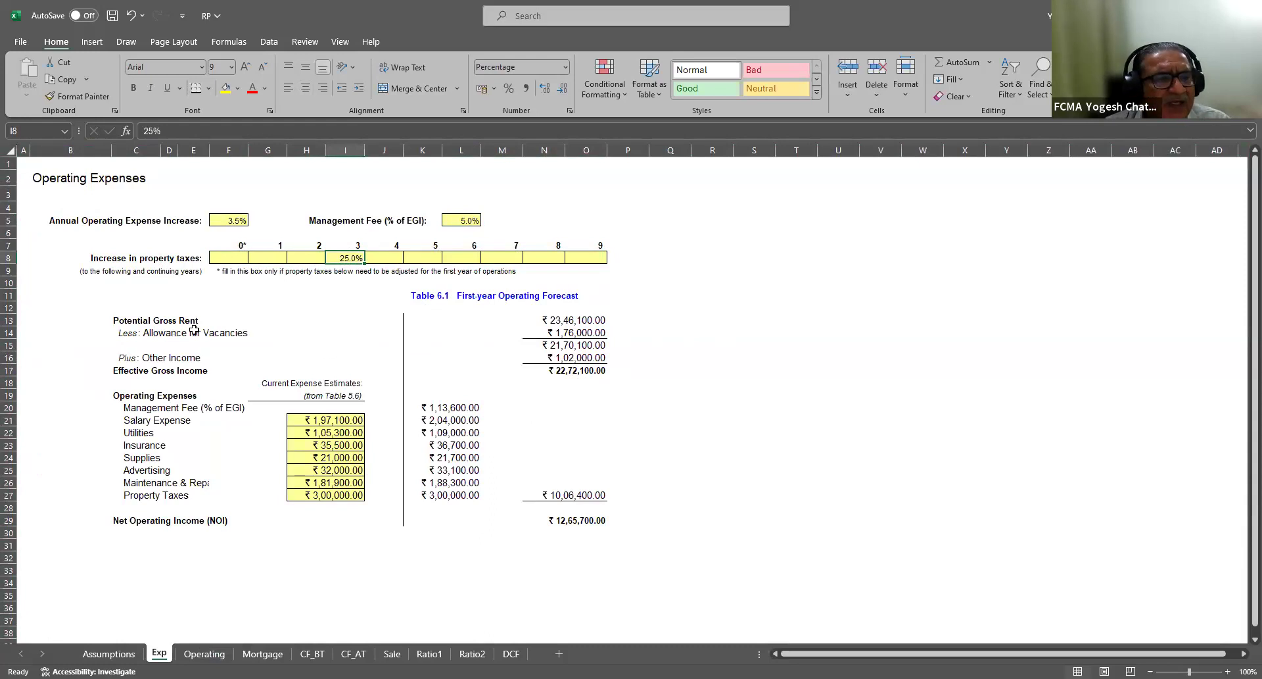
Trace Potential Gross Rent in N13 of the Exp sheet back to the formula in R27 of the Assumptions sheet
click(547, 320)
key(F2)
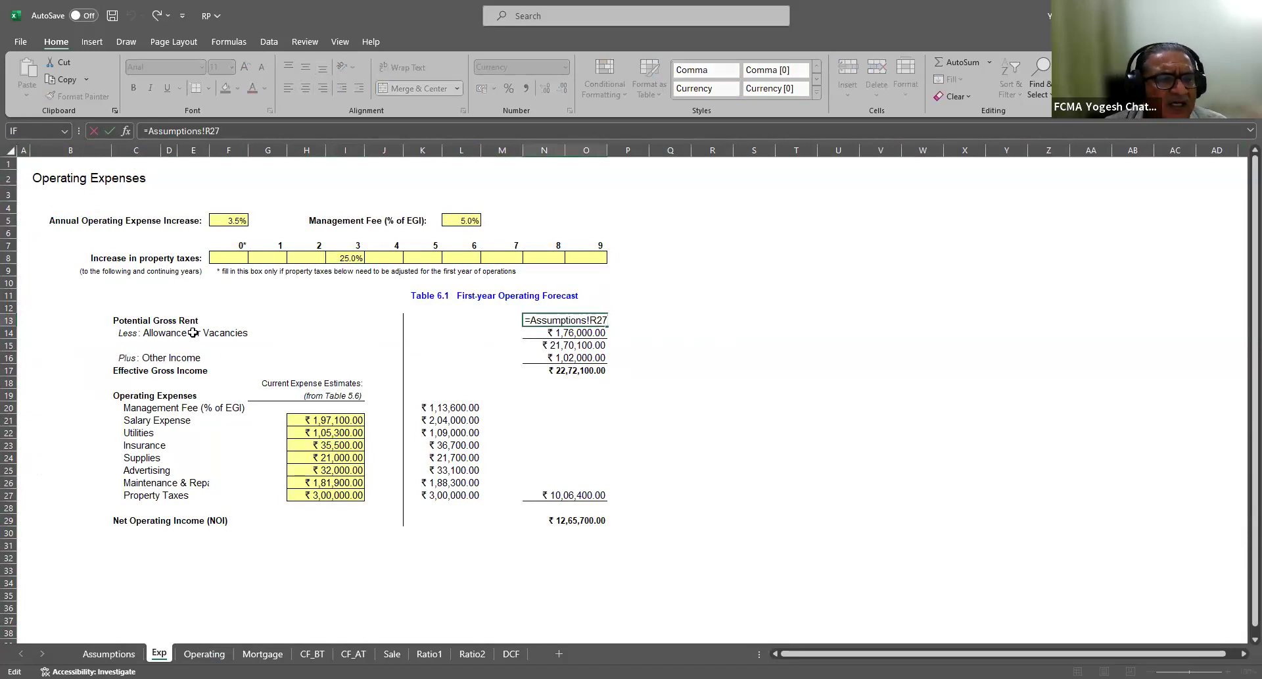
key(Escape)
click(106, 653)
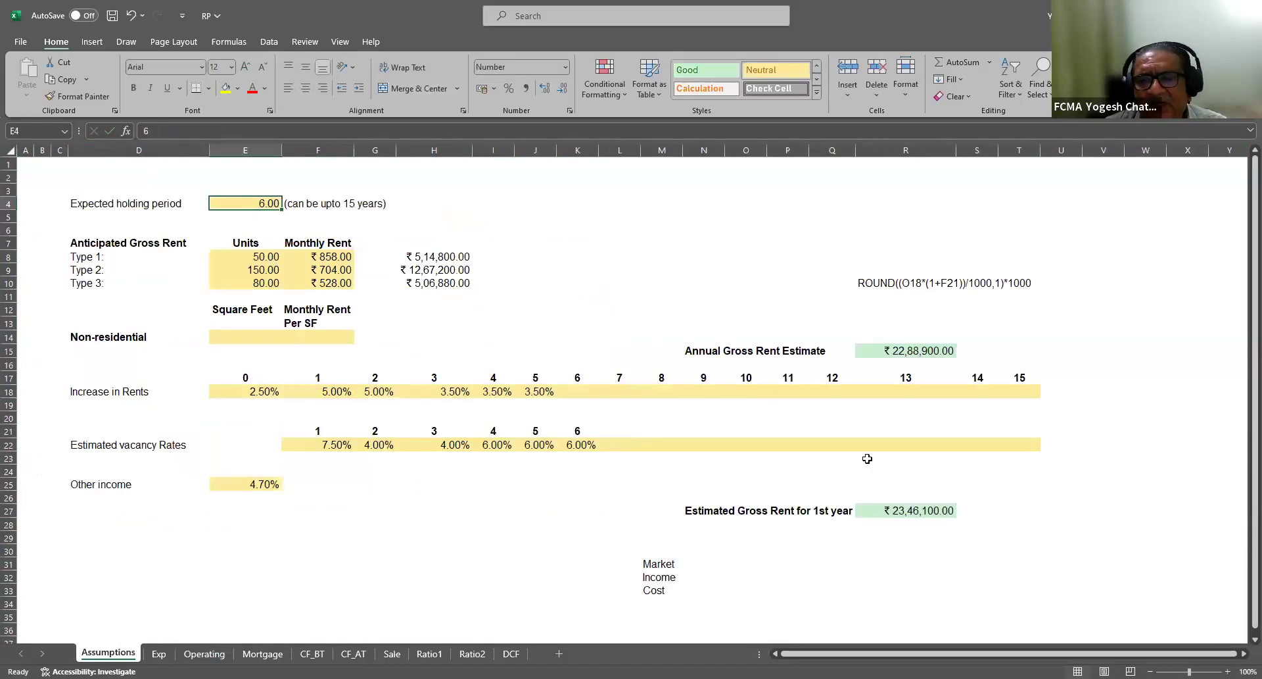
click(909, 514)
key(F2)
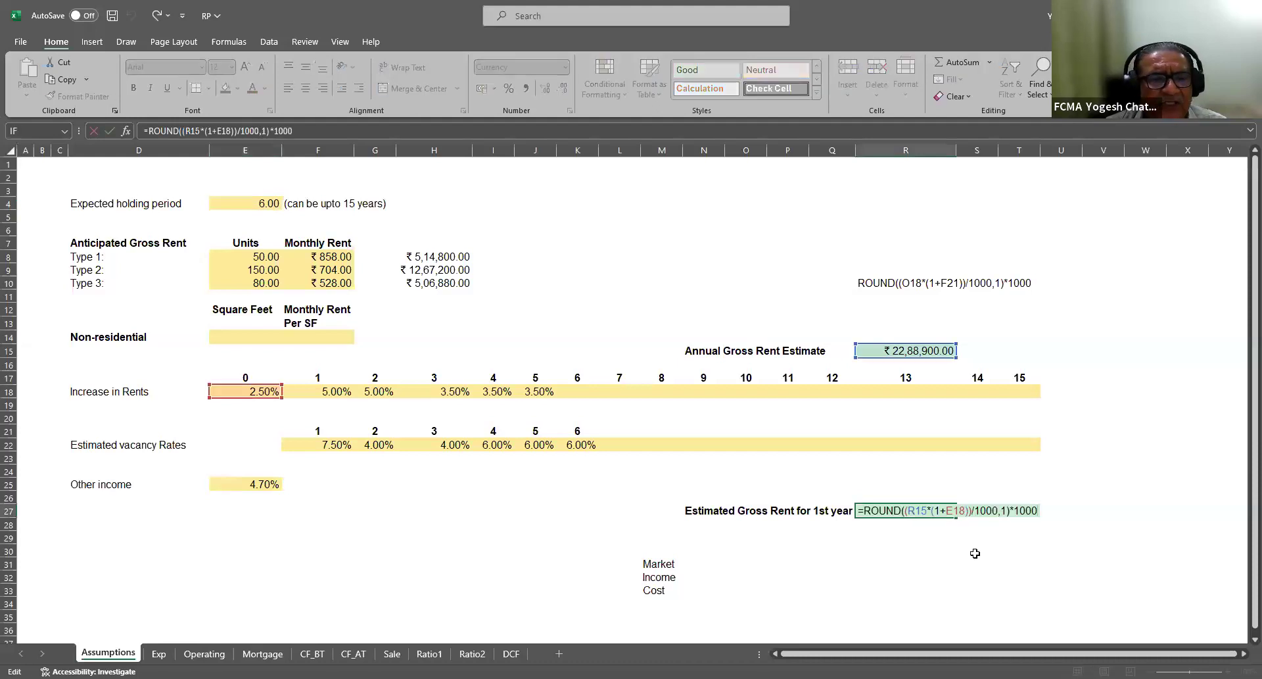
Inspect the Annual Gross Rent Estimate formula in R15 and the unit and rent cells it references
click(906, 350)
key(F2)
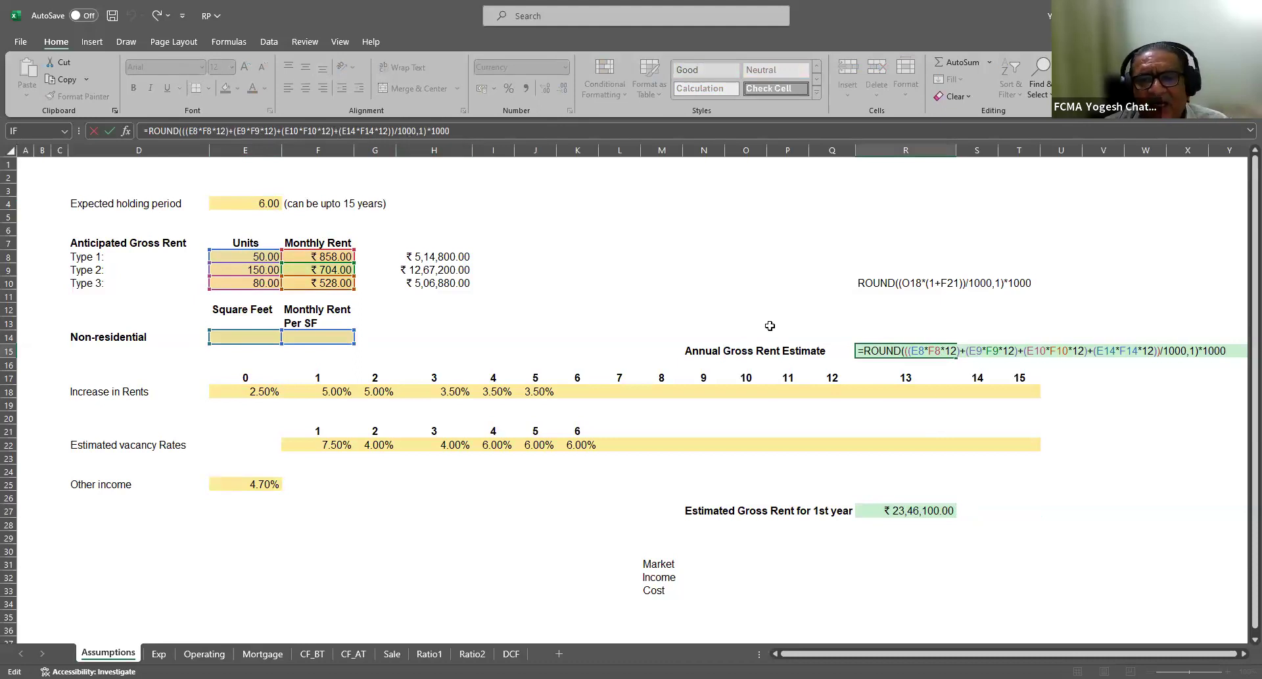
key(ctrl+Return)
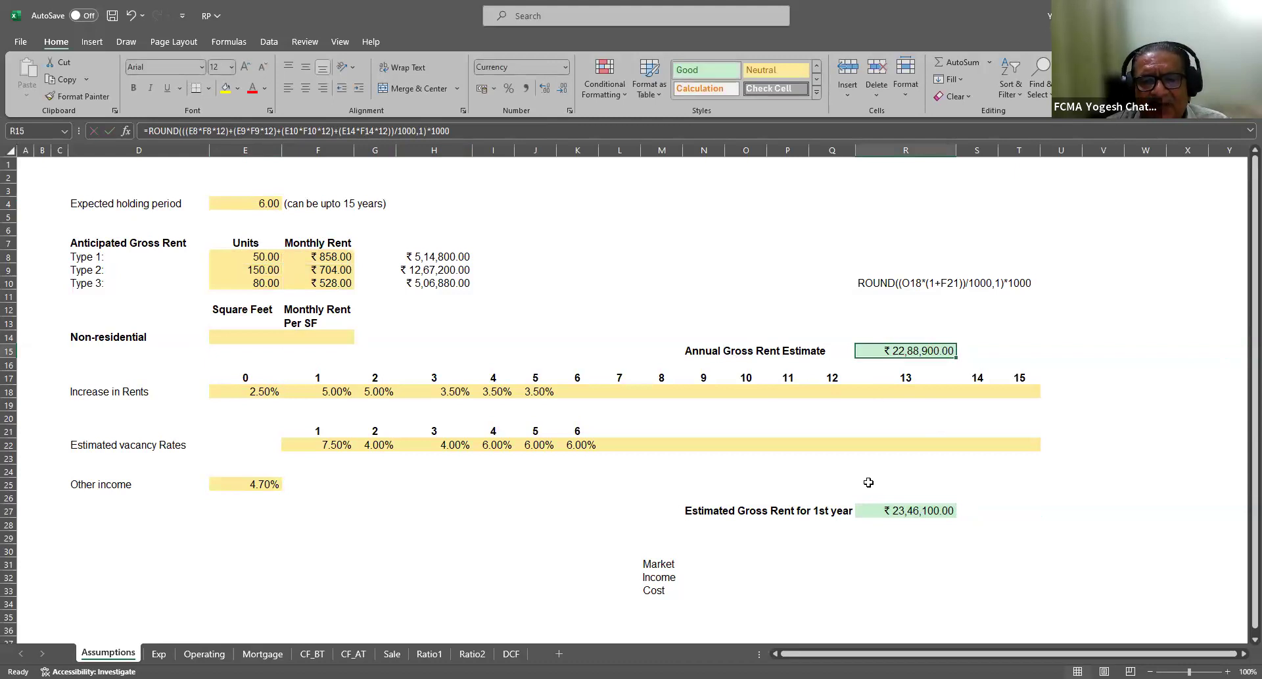
Re-examine the Estimated Gross Rent for 1st year formula in R27 and the Exp sheet's Potential Gross Rent link to it
click(885, 510)
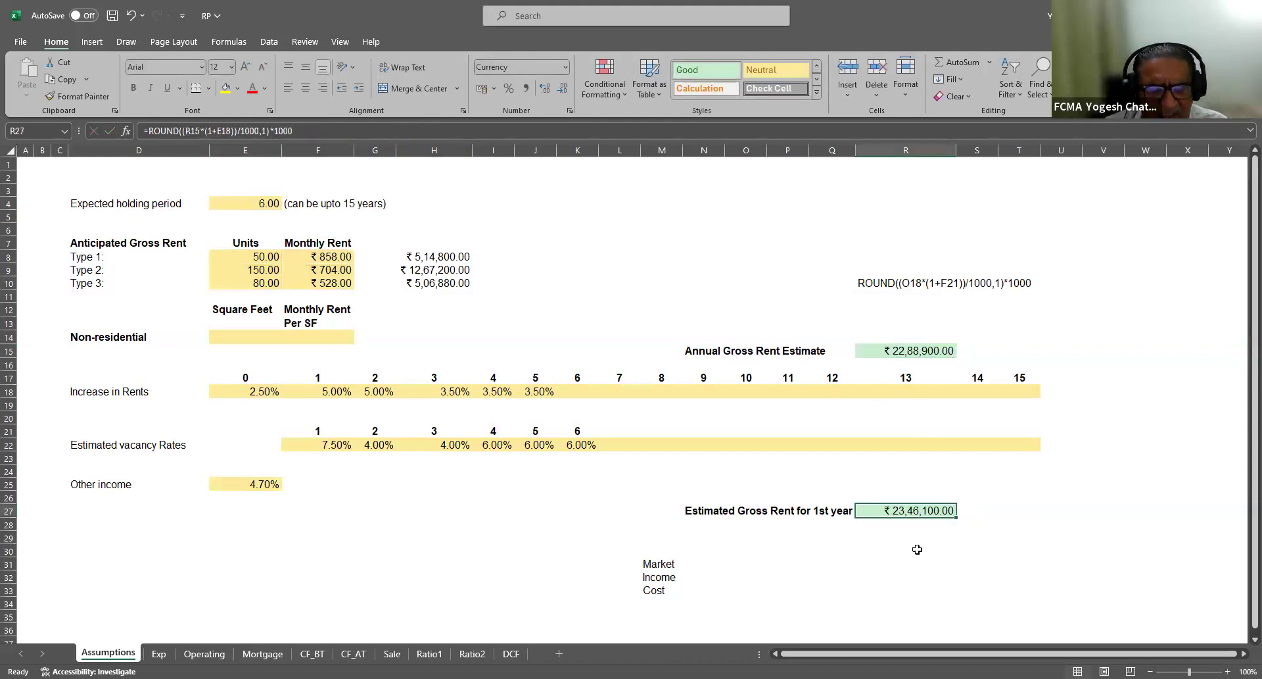
key(F2)
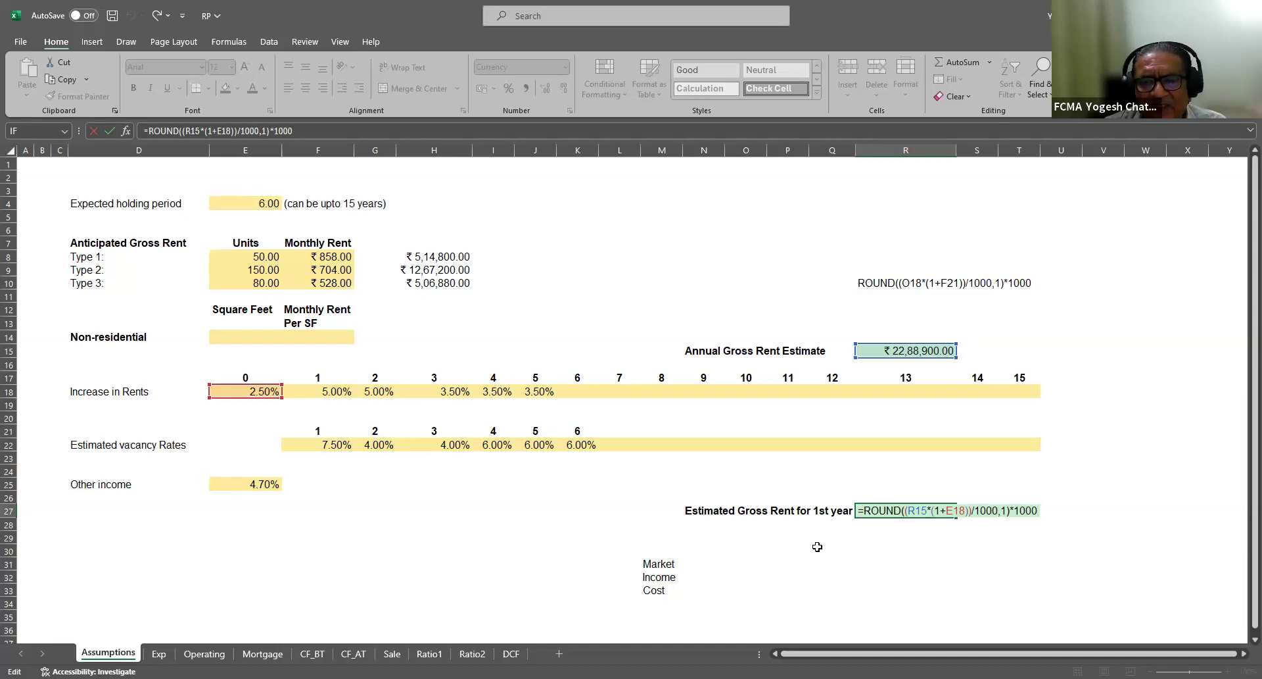
key(ctrl+Return)
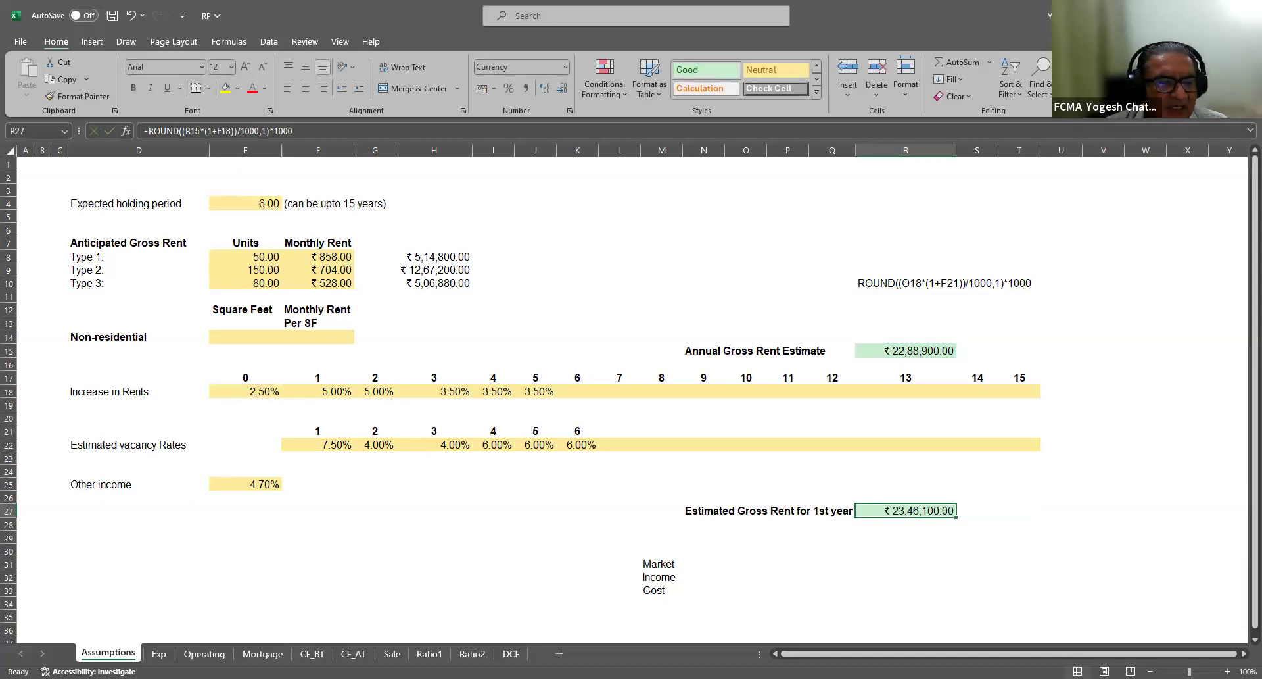
click(159, 653)
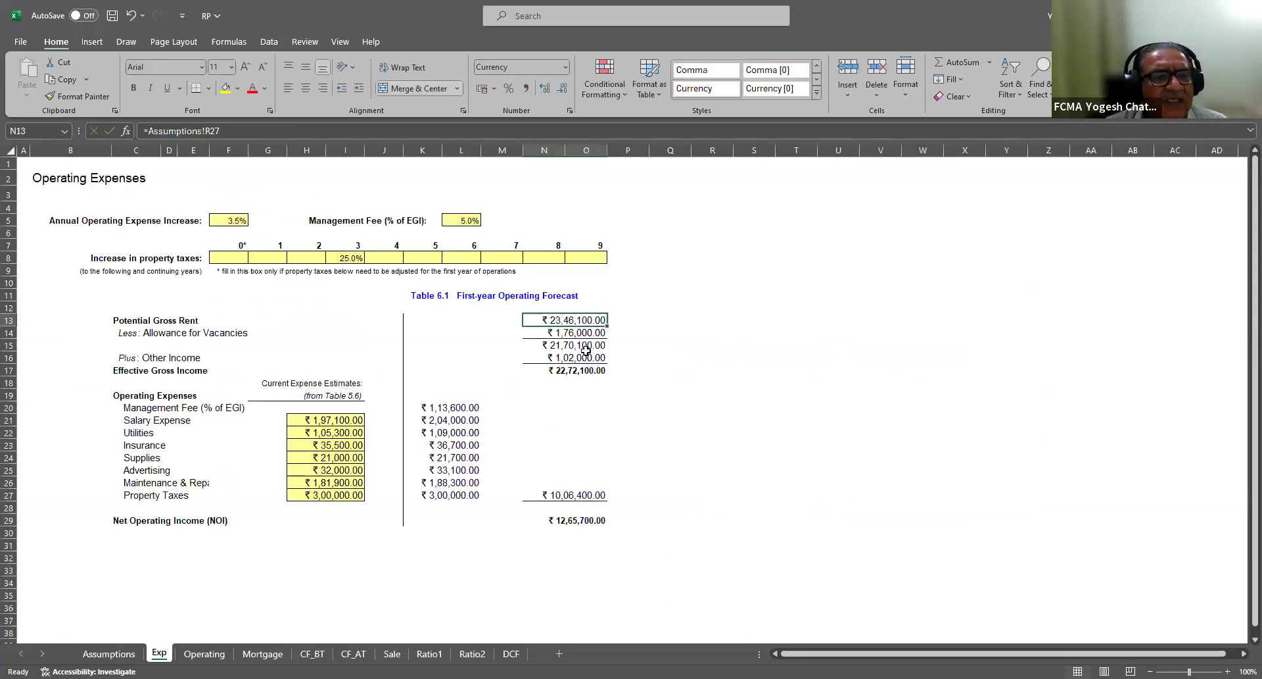
key(F2)
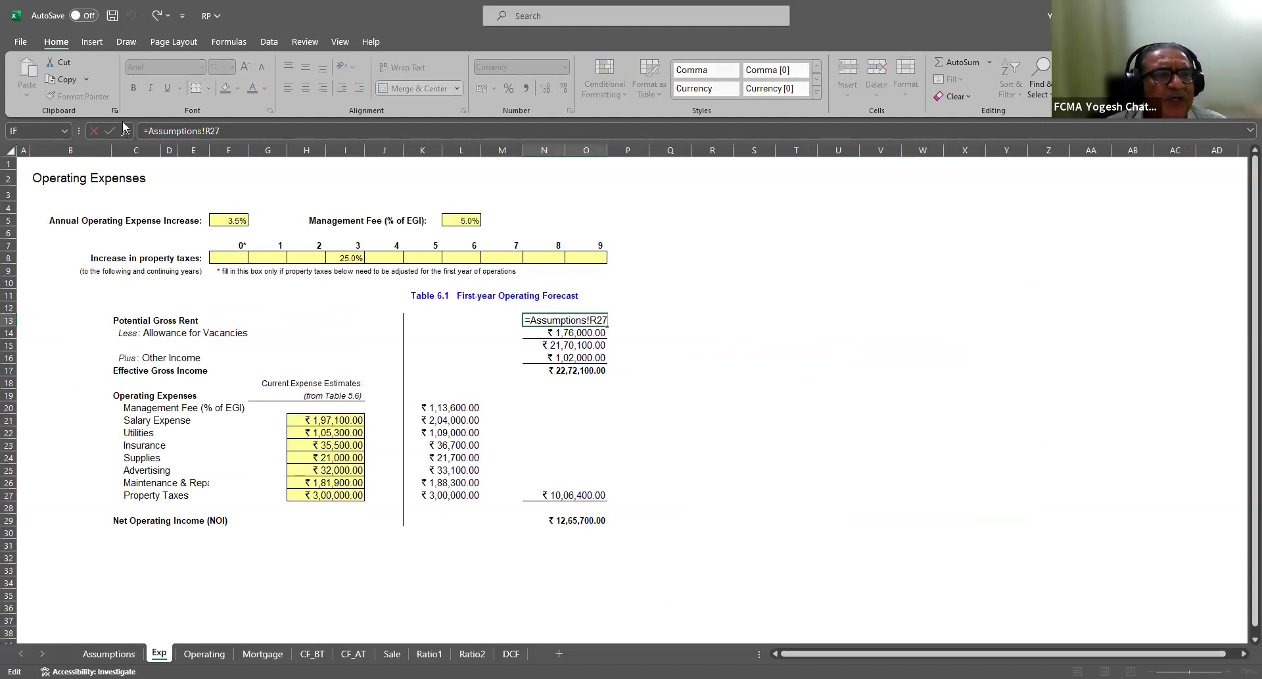
key(ctrl+Return)
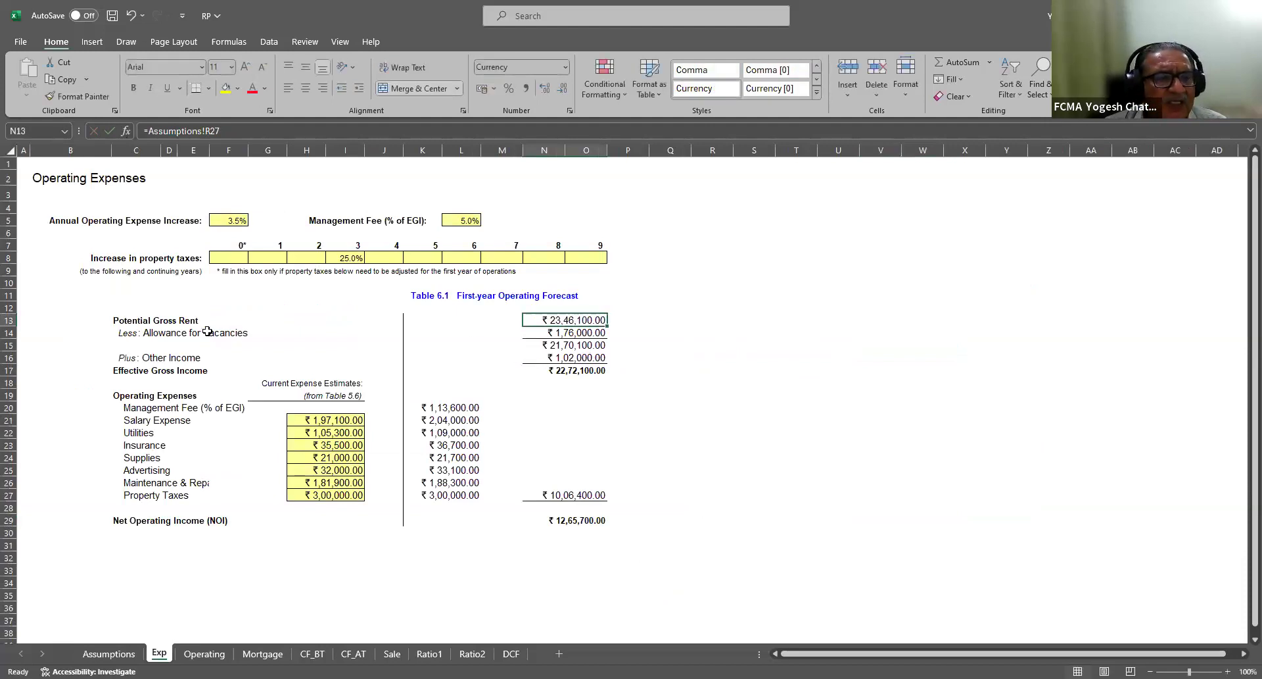
Inspect the Allowance for Vacancies formula in N14 and check the year 1 vacancy rate it uses on the Assumptions sheet
click(545, 334)
key(F2)
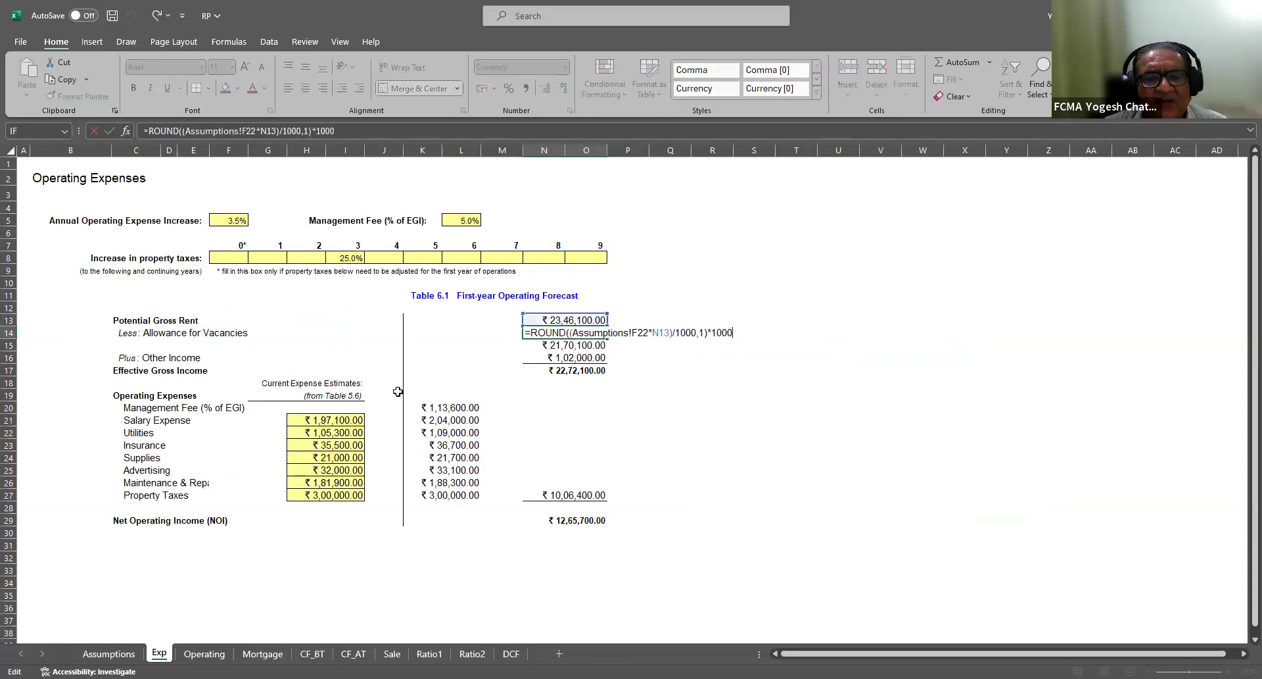
key(ctrl+Return)
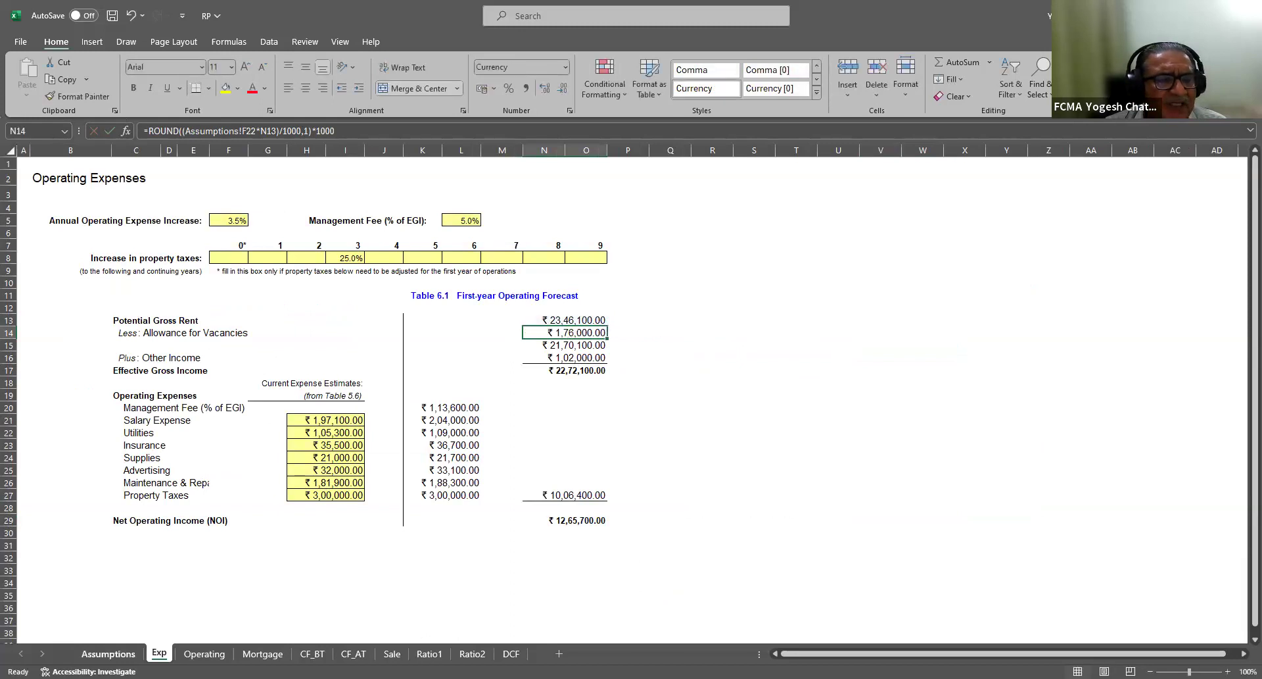
click(127, 652)
click(338, 445)
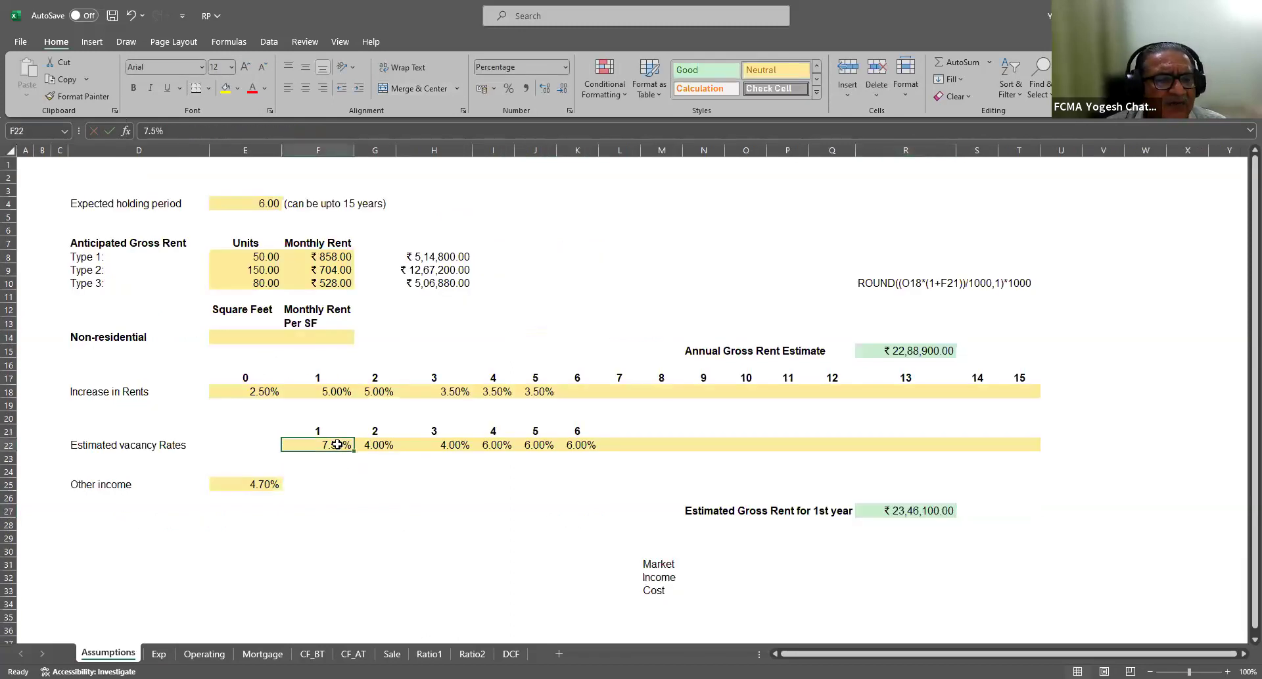
click(158, 653)
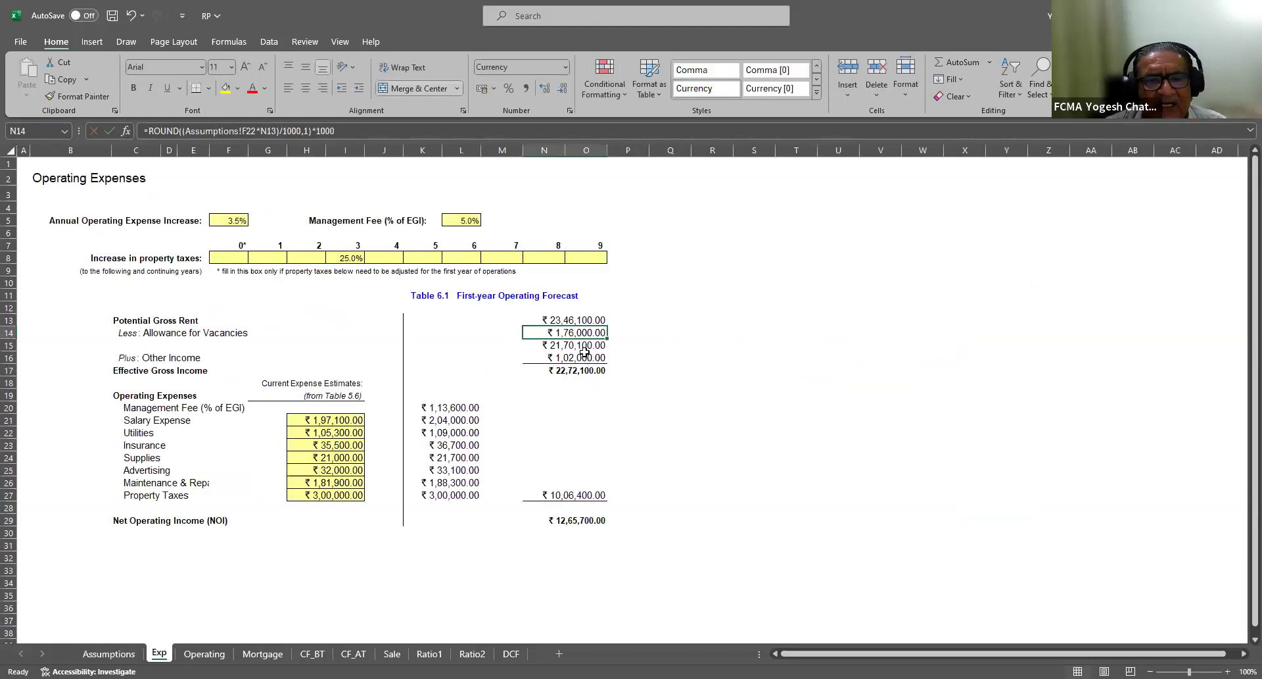
Inspect the N15 formula that subtracts the vacancy allowance from Potential Gross Rent
click(581, 345)
key(F2)
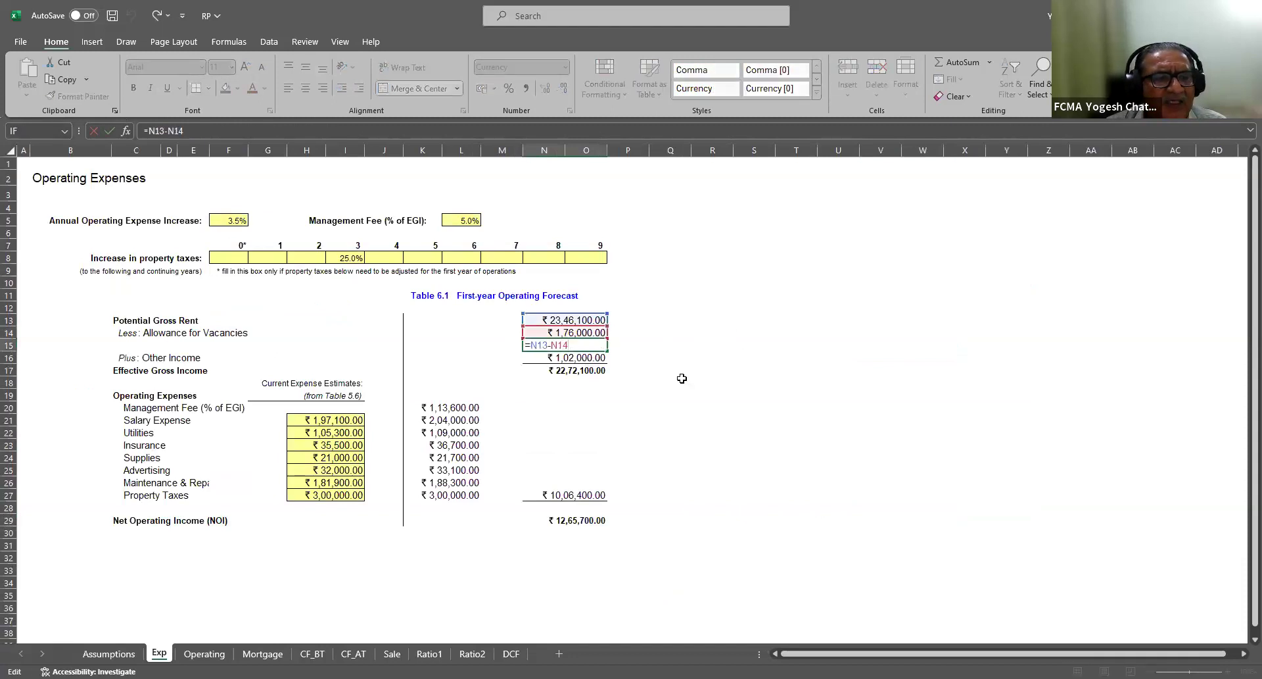
key(Escape)
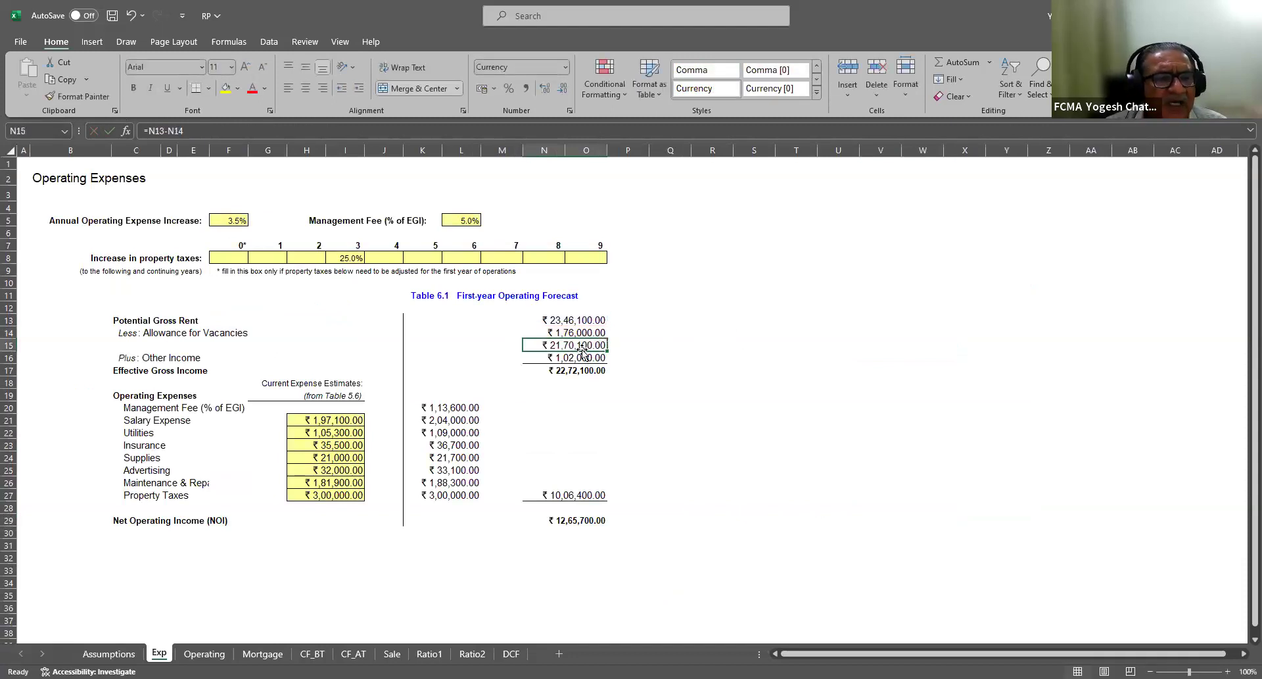
Inspect the Other Income formula in N16 and check the Other income rate it references in E25 of the Assumptions sheet
click(578, 358)
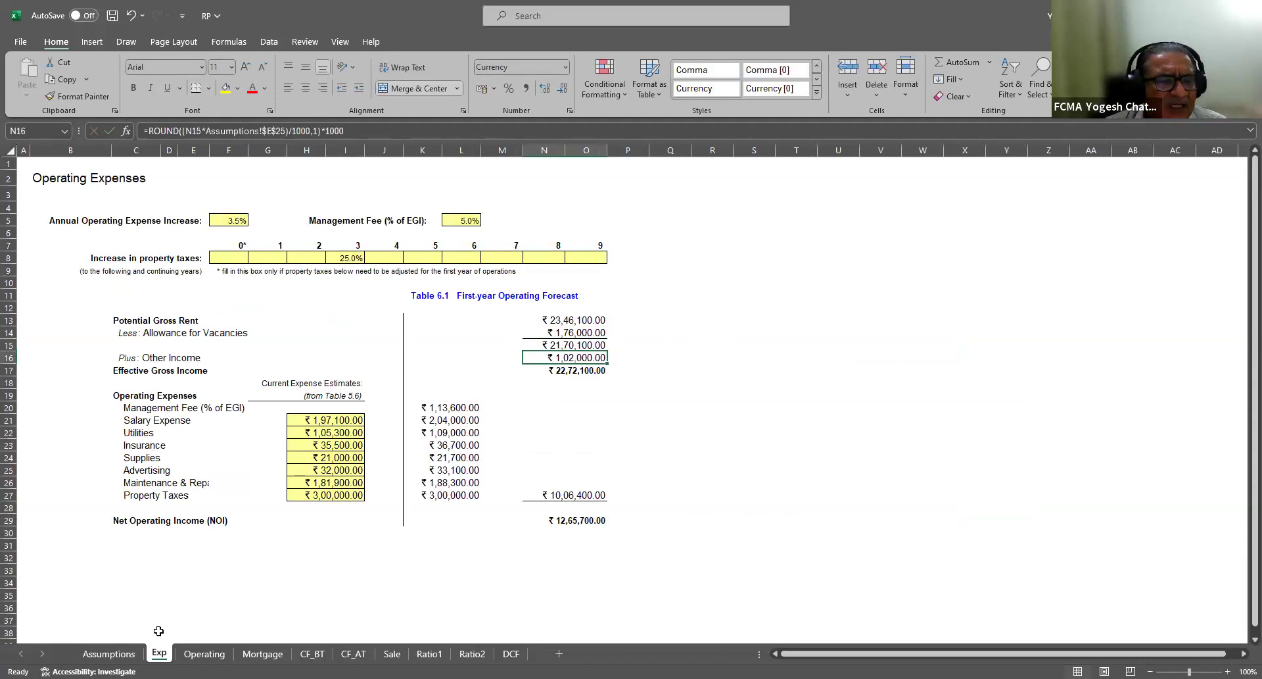
click(109, 652)
click(255, 484)
click(159, 653)
double_click(541, 359)
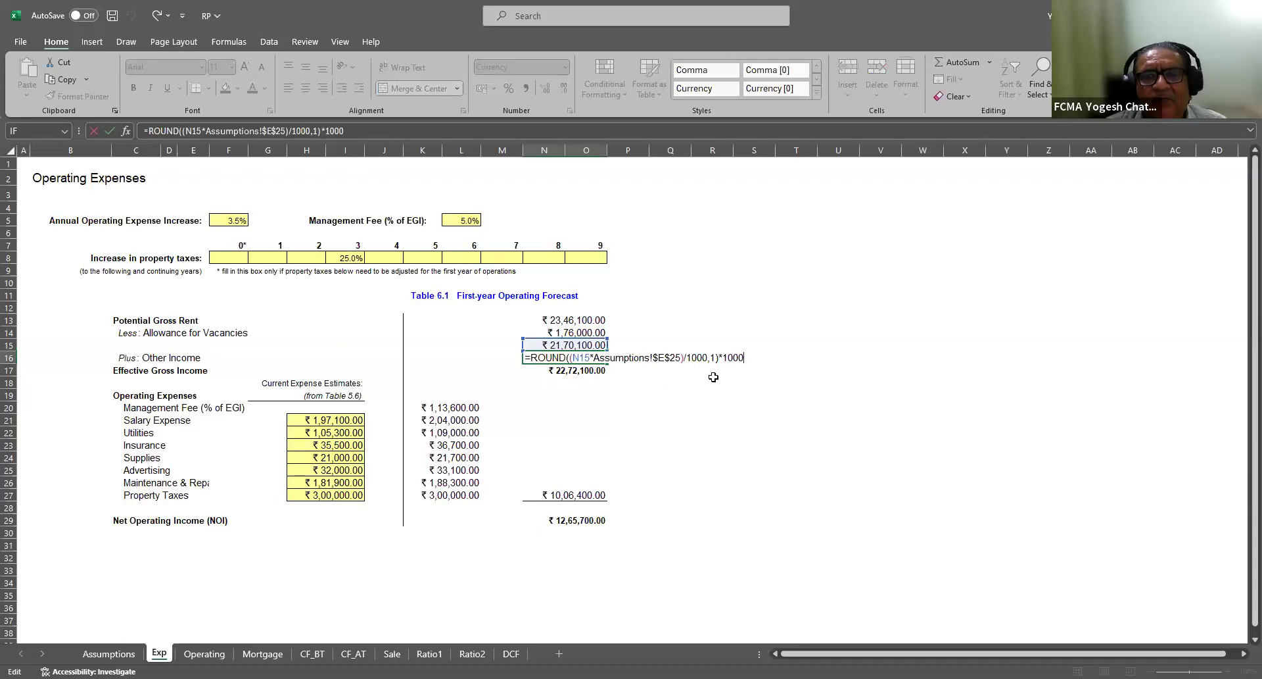
key(Escape)
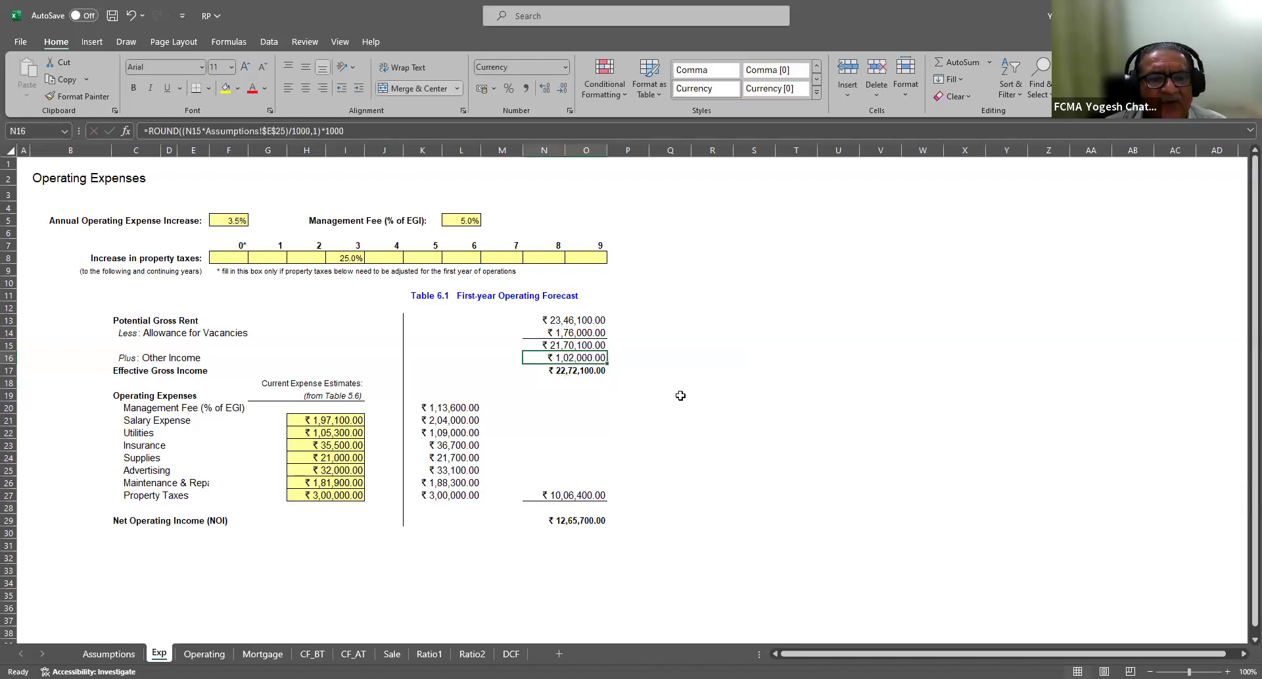
Inspect the Effective Gross Income formula in N17 and go through the operating expense items from Management Fee to Property Taxes
click(583, 371)
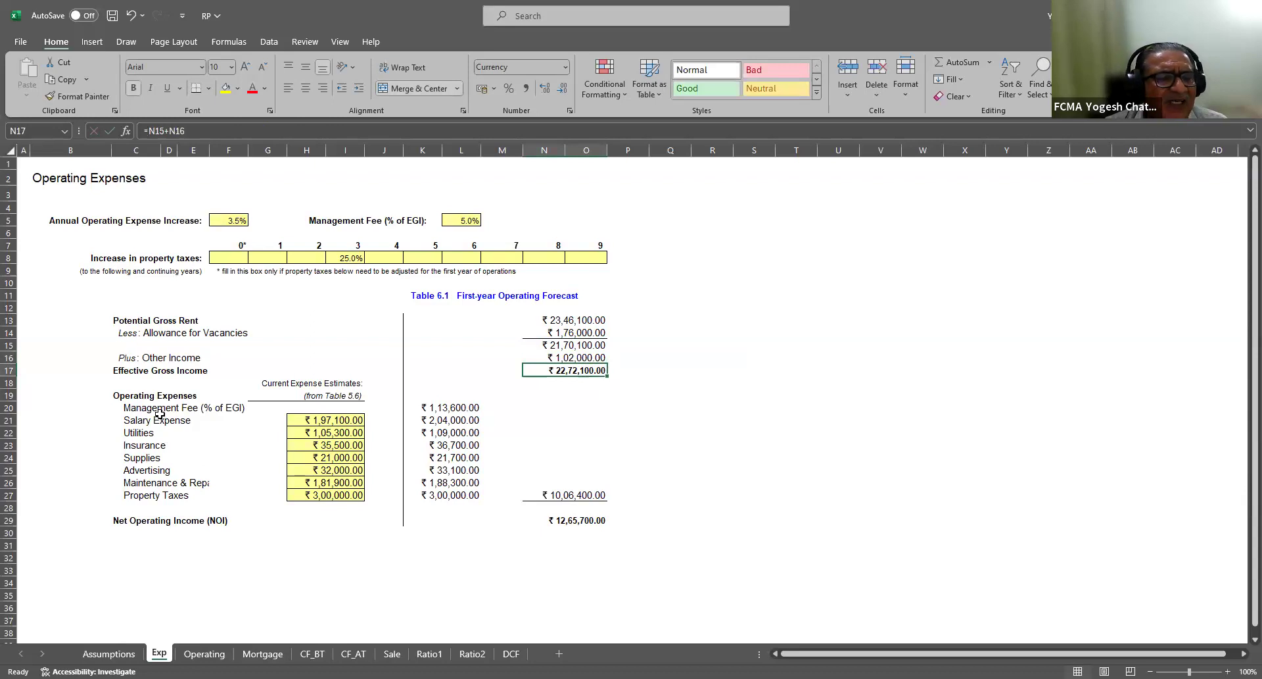
drag(158, 410, 207, 494)
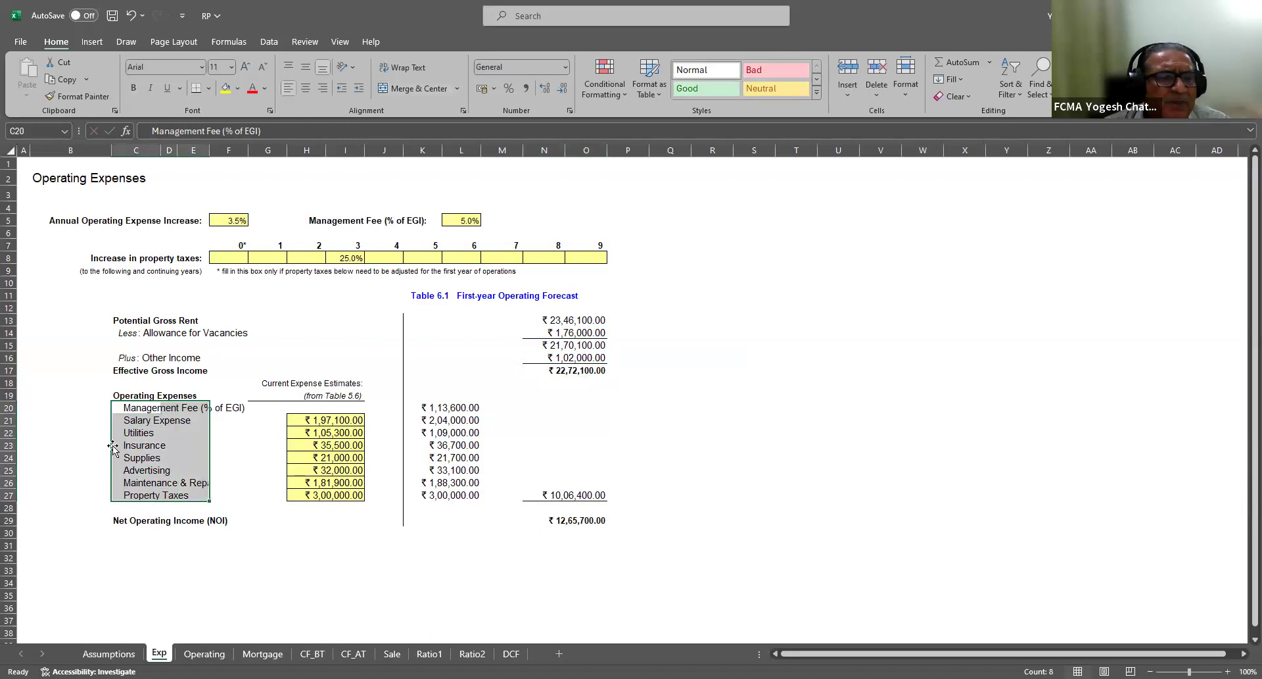
click(153, 409)
click(148, 422)
click(148, 433)
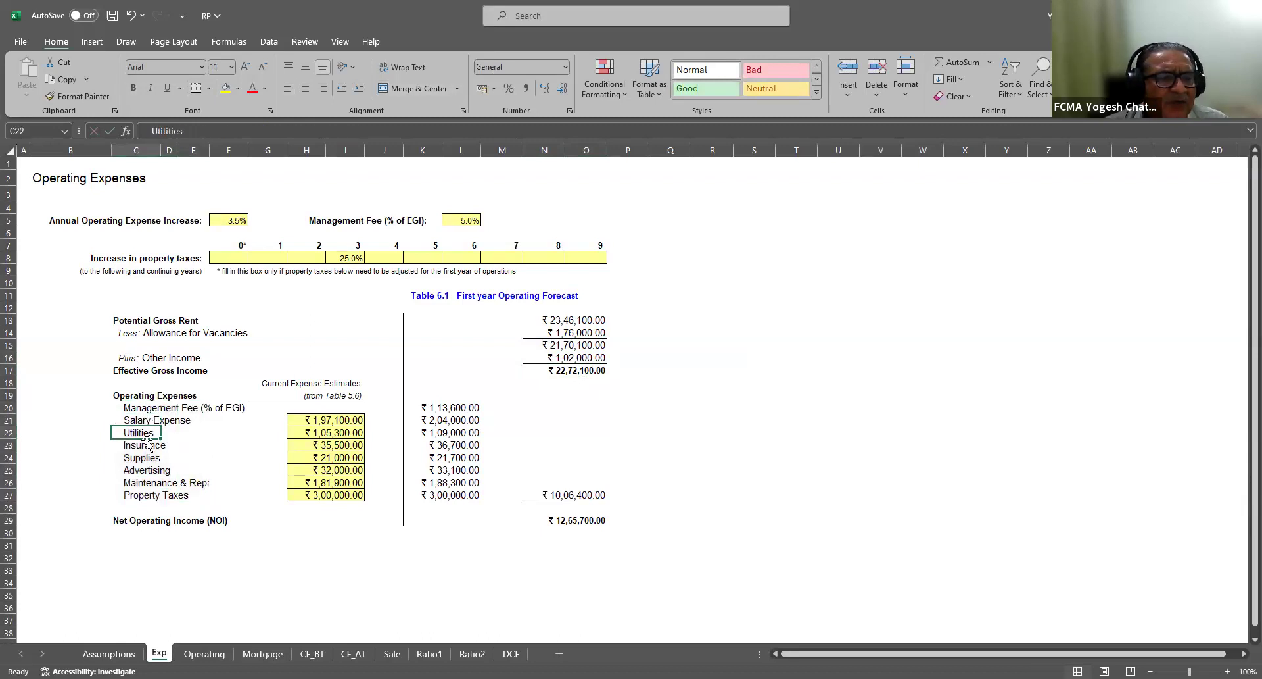
click(147, 445)
click(148, 458)
click(153, 472)
click(158, 484)
click(160, 499)
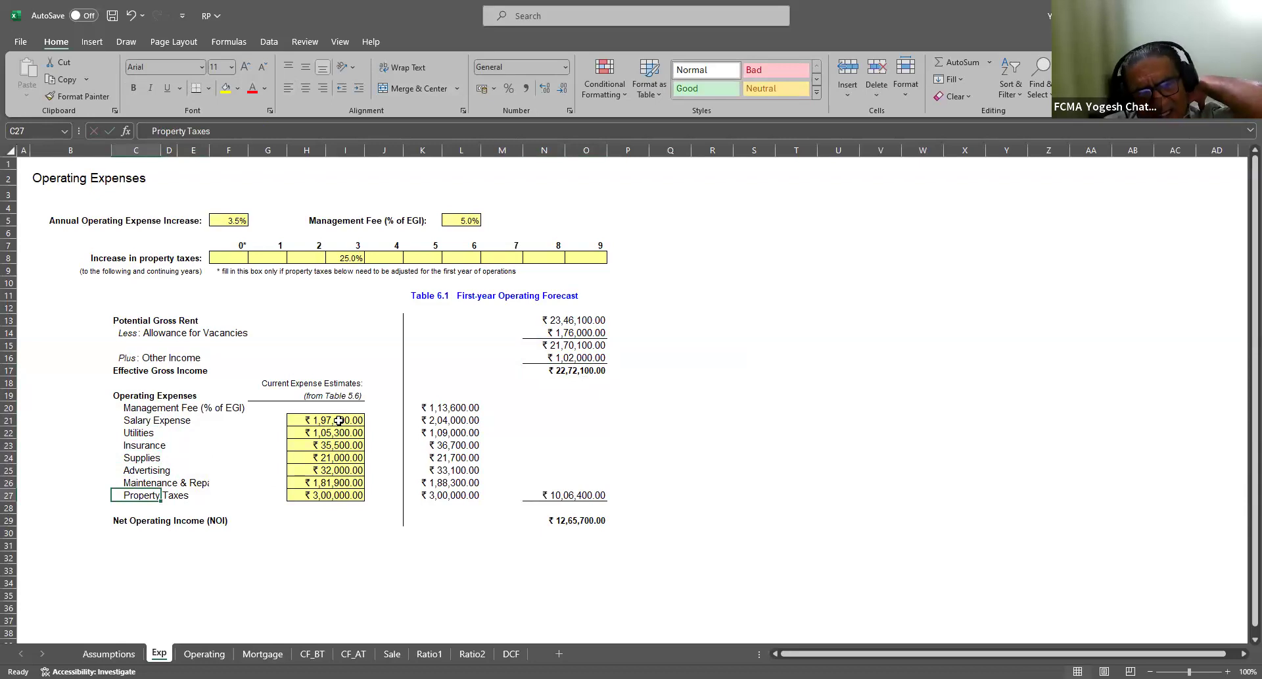
Review the property tax increase row and the Current Expense Estimates in H21:H27 of the Exp sheet
click(256, 256)
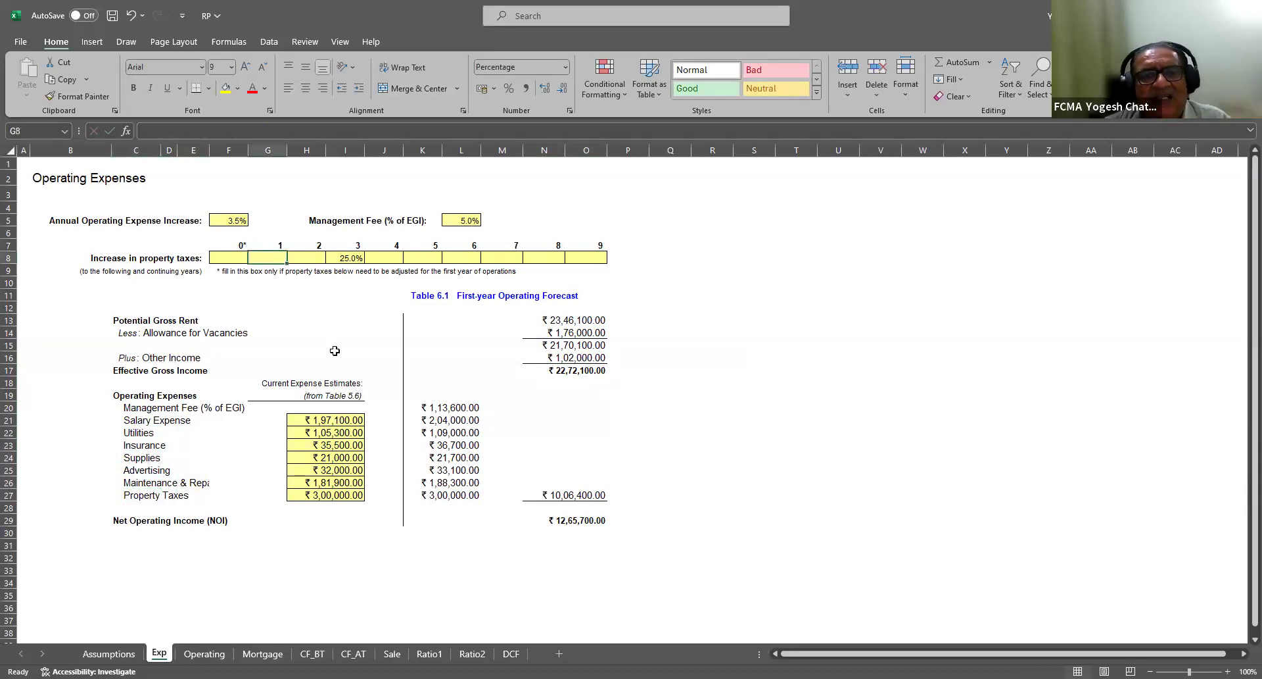
click(356, 421)
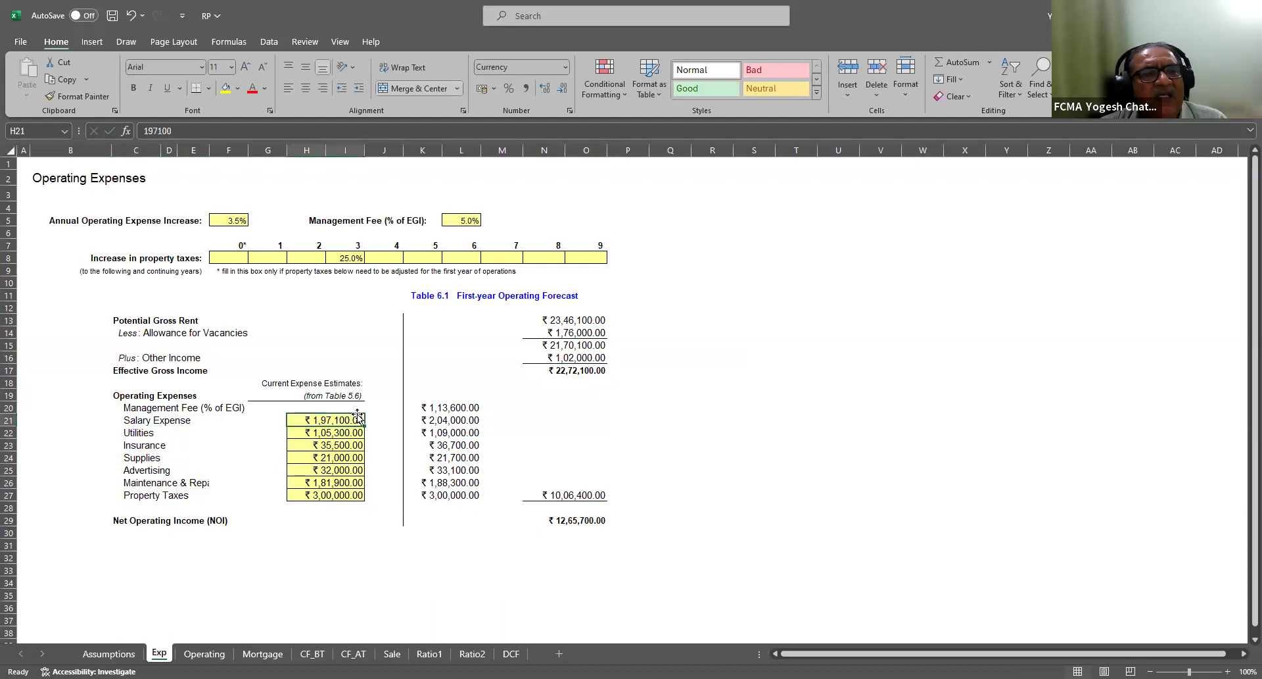
click(325, 436)
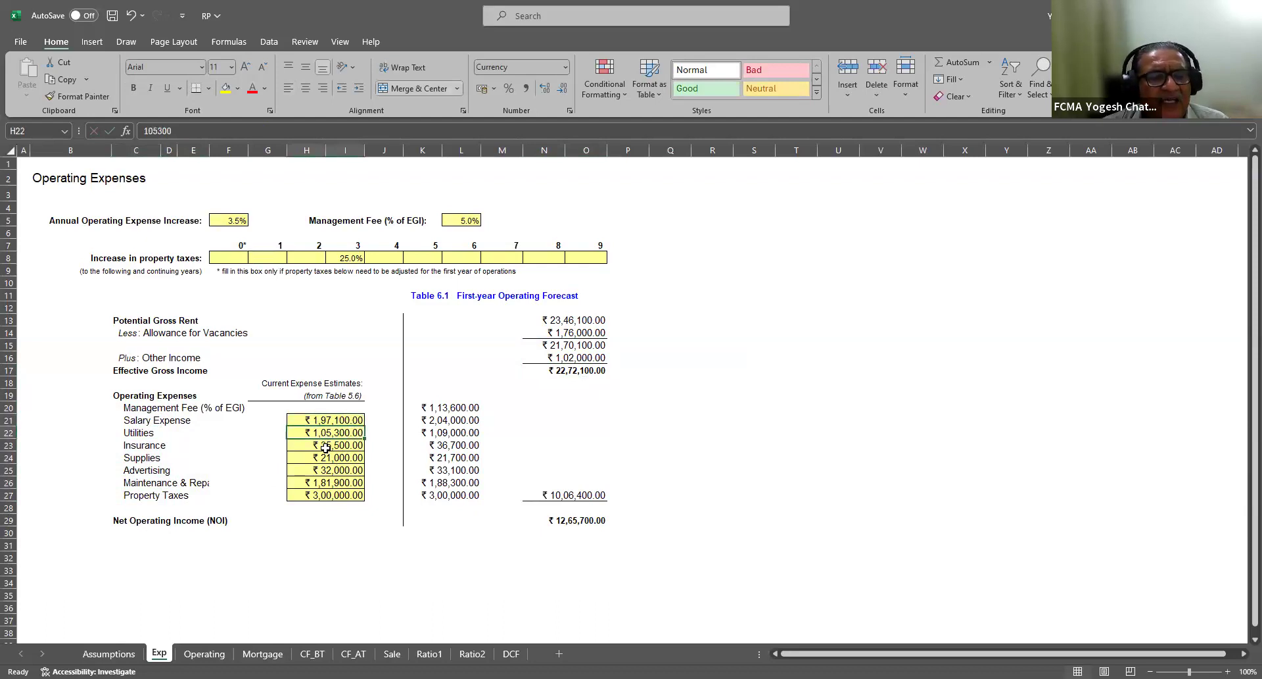
click(326, 447)
click(327, 469)
click(328, 482)
click(332, 497)
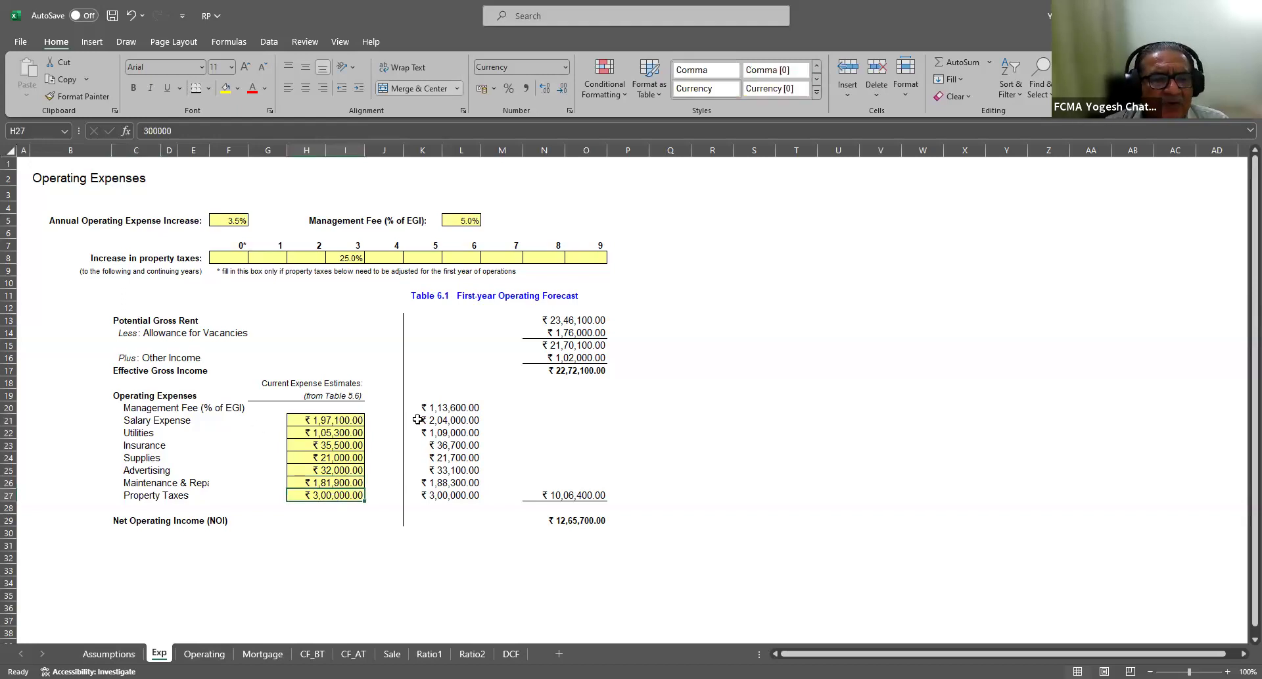
Inspect the Management Fee formula in K20 and the fee rate and Effective Gross Income cells it references
click(443, 409)
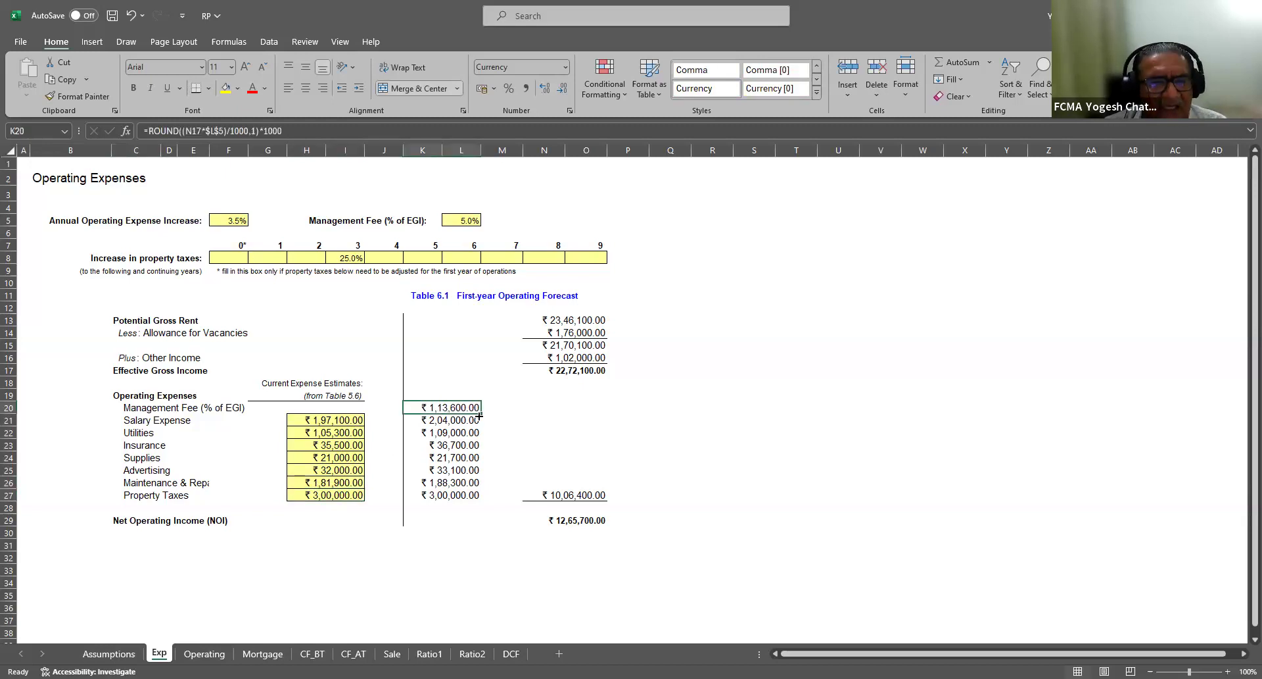
double_click(481, 409)
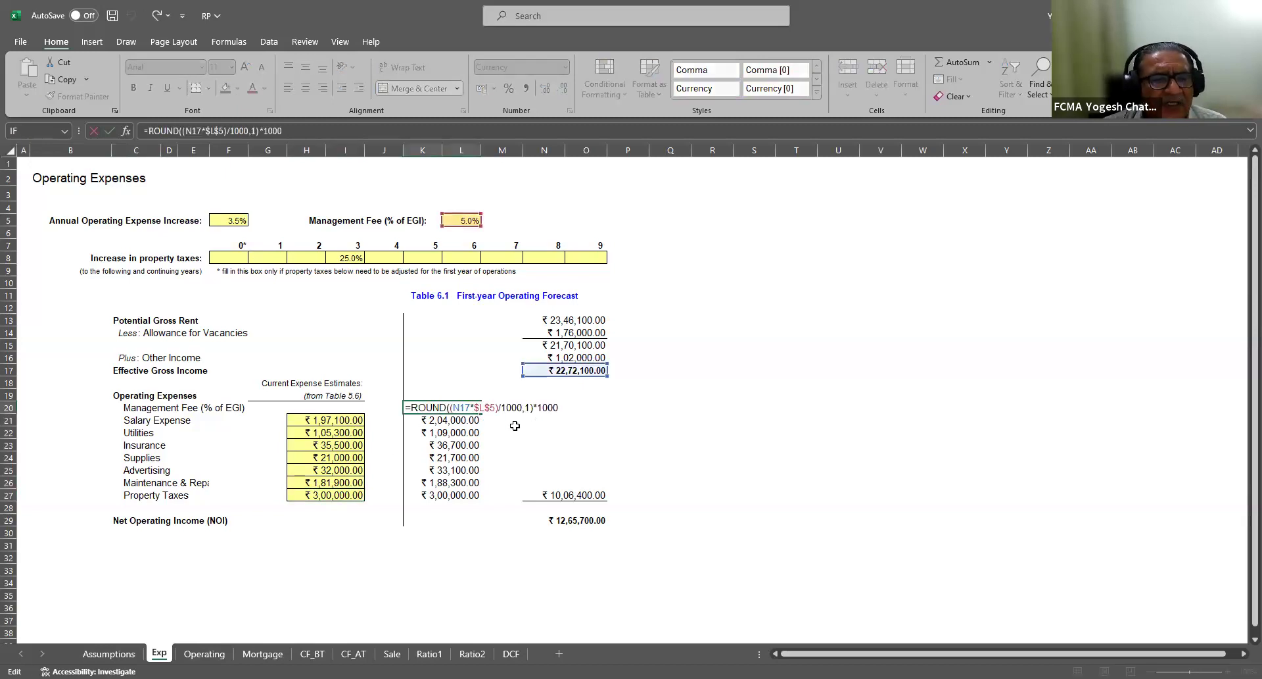
key(Escape)
Inspect the Salary Expense formula in K21 and compare the Utilities, Insurance and Supplies forecasts with their current estimates
double_click(450, 419)
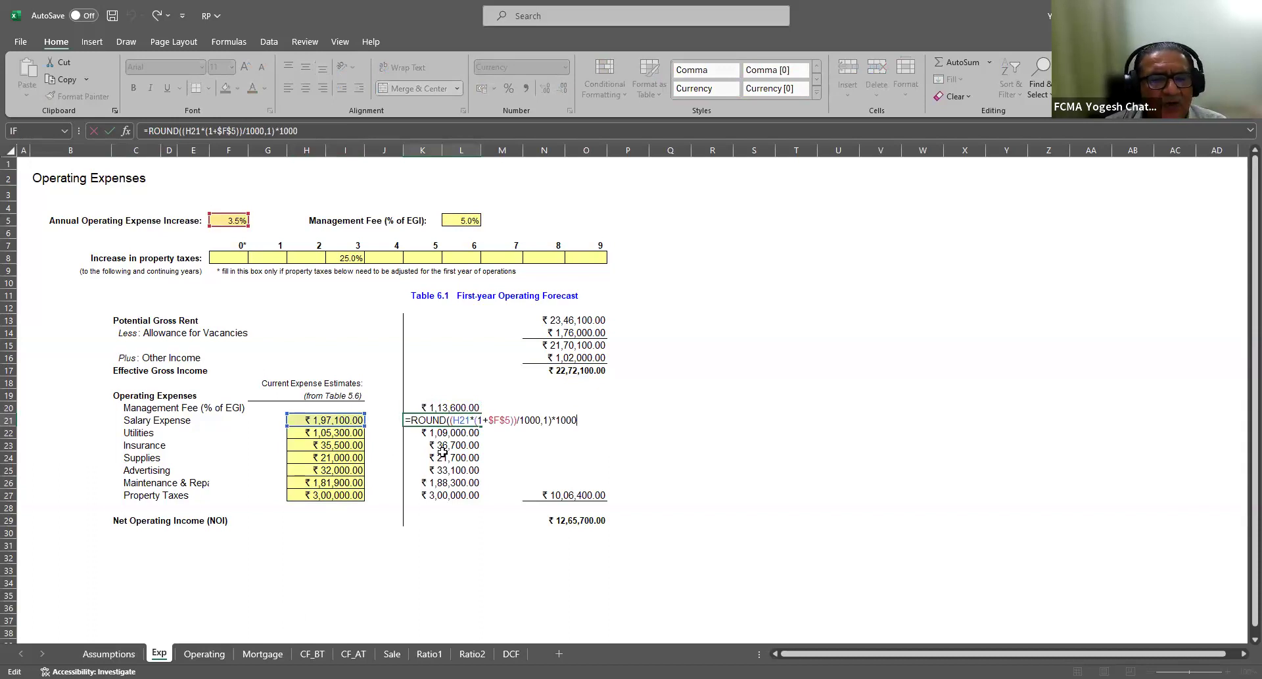
key(Return)
drag(446, 440, 444, 459)
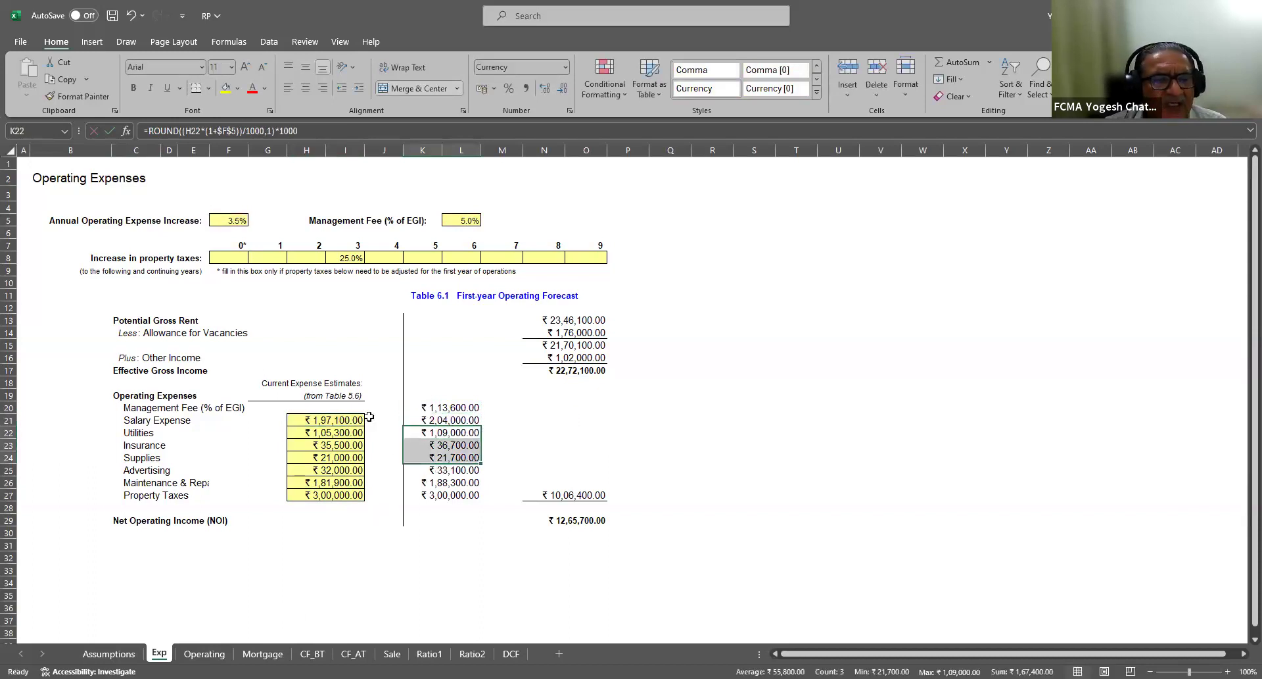
click(346, 425)
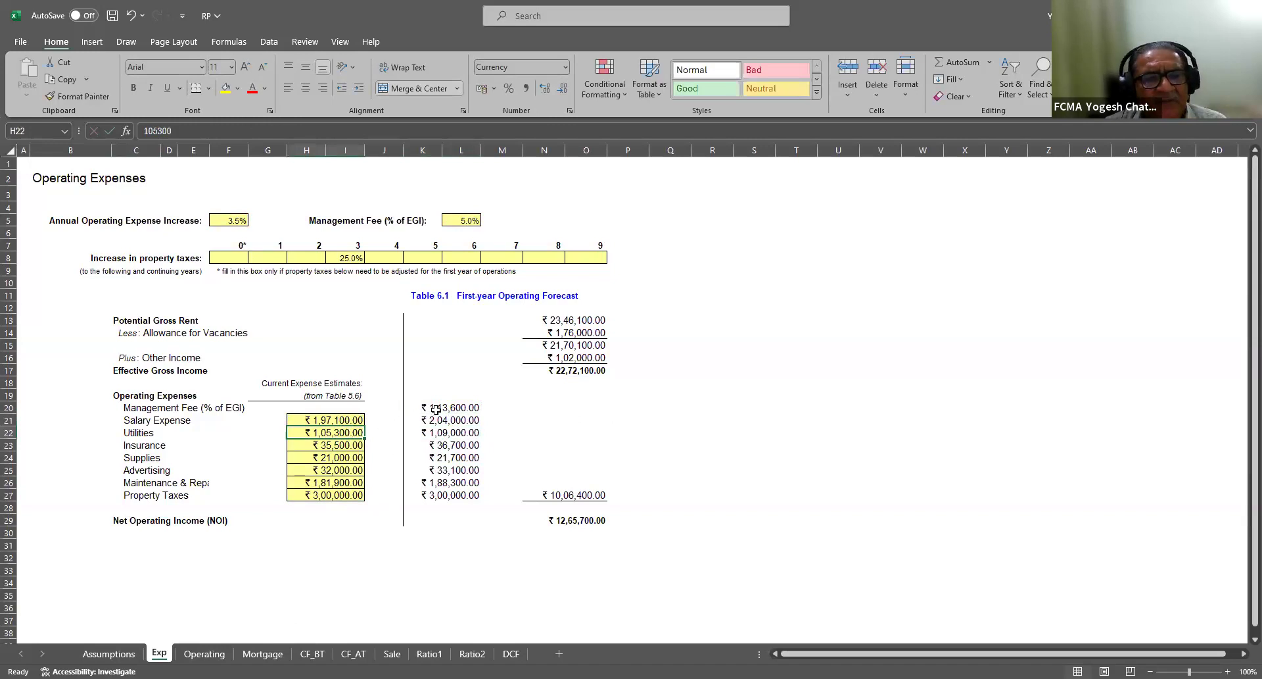
click(436, 407)
Open the Operating sheet and examine the Potential Gross Rent row of Table 6.2 from year 1 to year 6
click(206, 653)
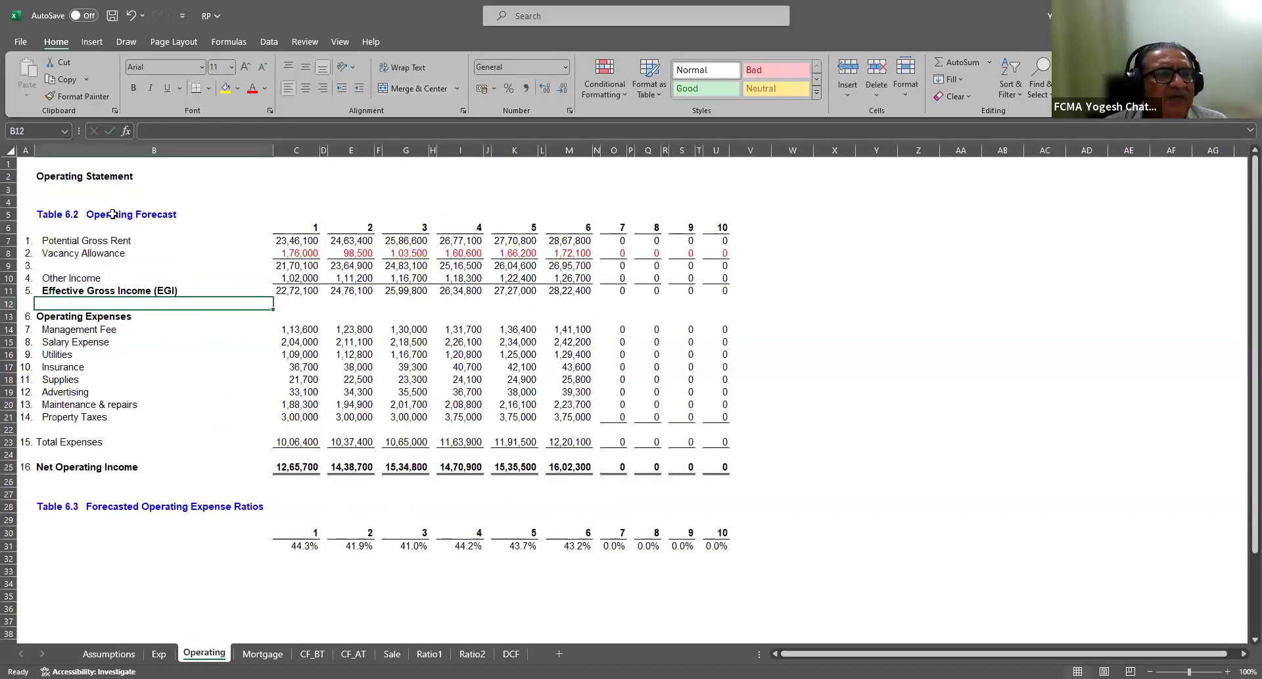
click(112, 214)
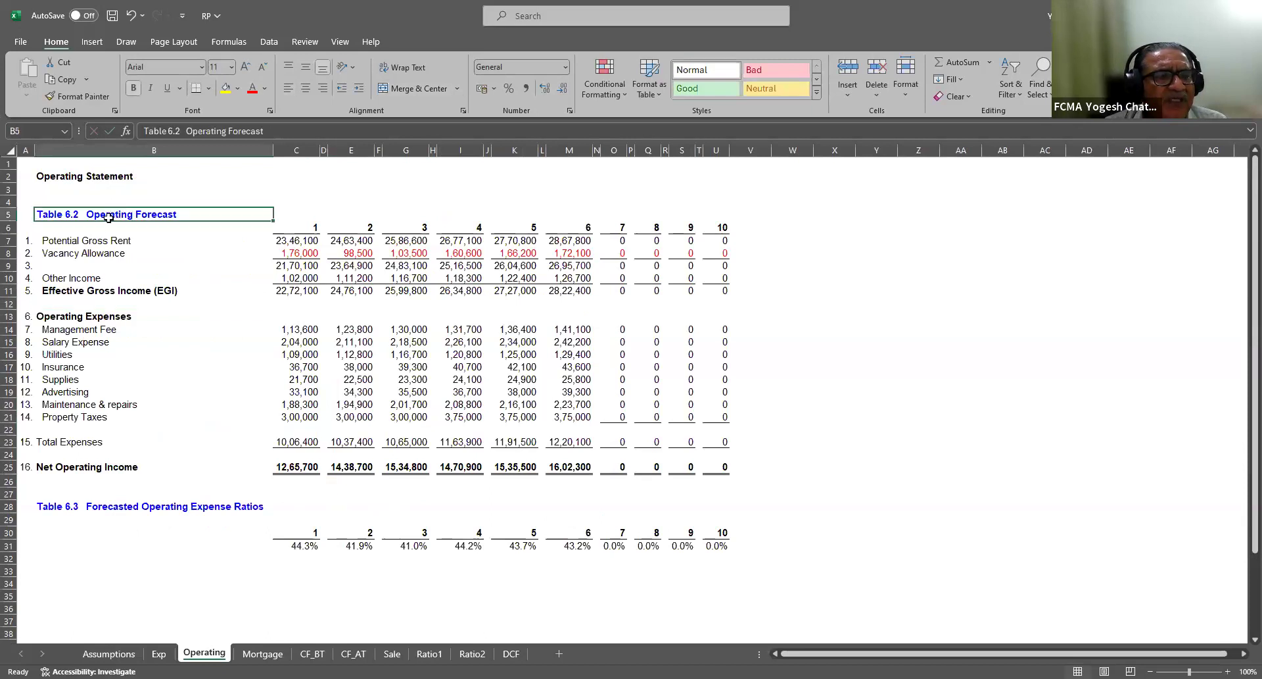
click(293, 244)
key(Right)
key(Right)
key(Right)
key(Right)
key(Right)
key(Right)
key(Right)
key(Right)
key(Right)
key(Right)
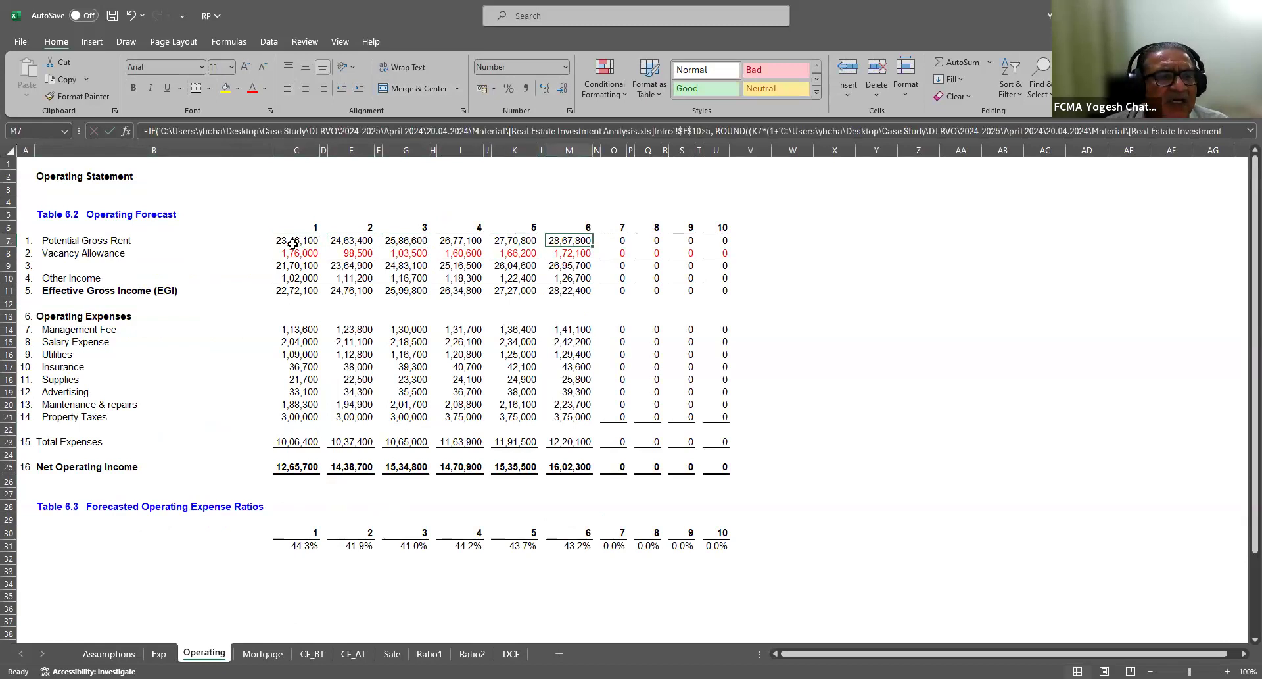
Check the year 6 income rows down to Effective Gross Income and trace the Vacancy Allowance row back to year 1
key(Down)
key(Down)
key(Down)
key(Down)
key(Up)
key(Up)
key(Up)
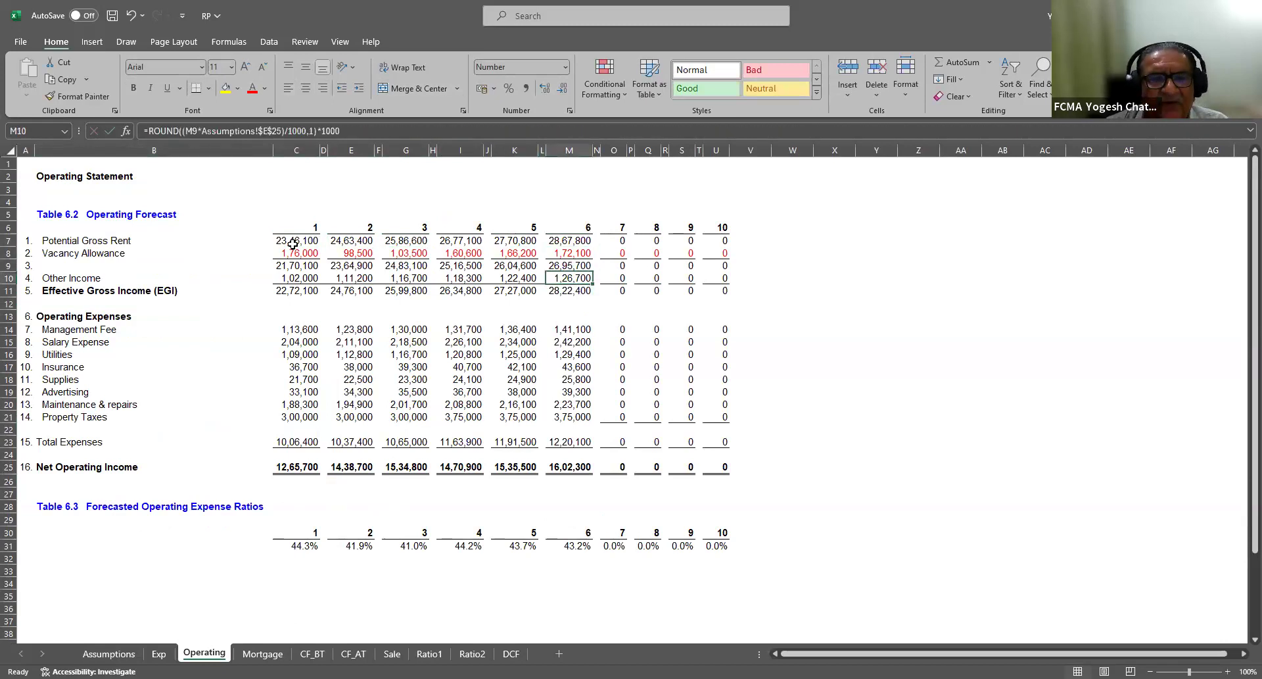
key(Left)
key(Left)
key(Left)
key(Left)
key(Left)
key(Left)
key(Left)
key(Left)
key(Left)
key(Left)
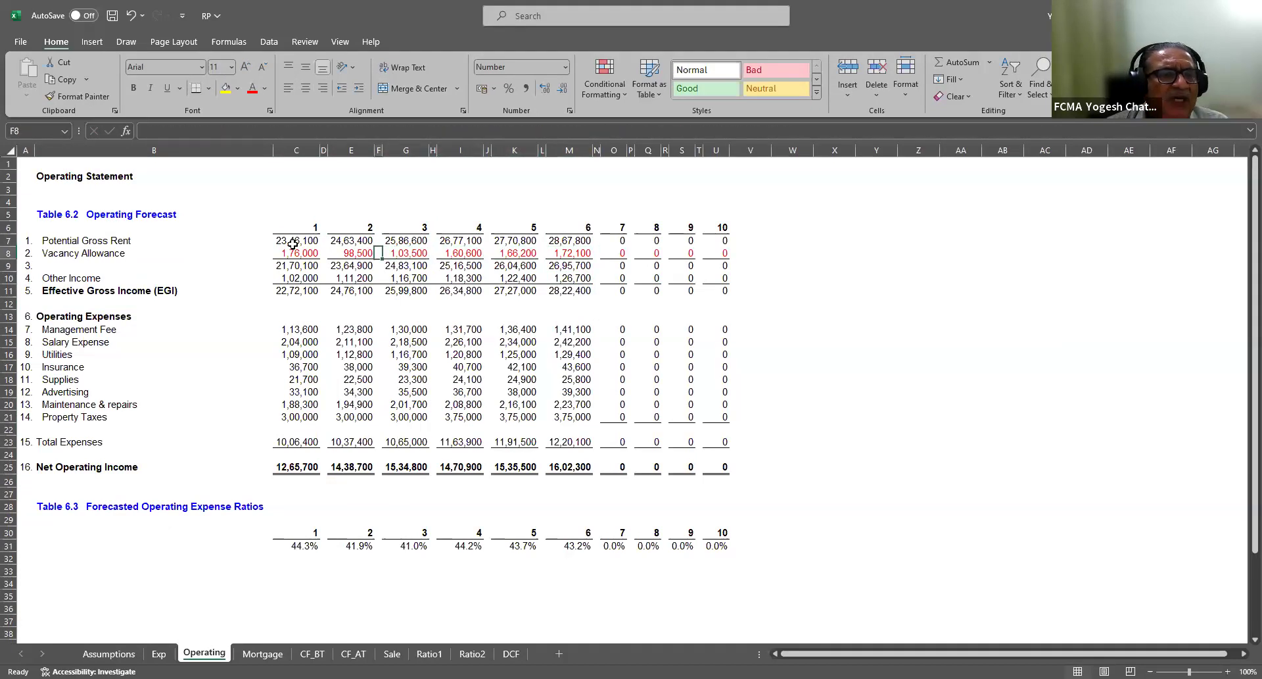
Inspect the year 1 formulas for rent net of vacancies in C9, Other Income in C10 and Effective Gross Income in C11
key(Down)
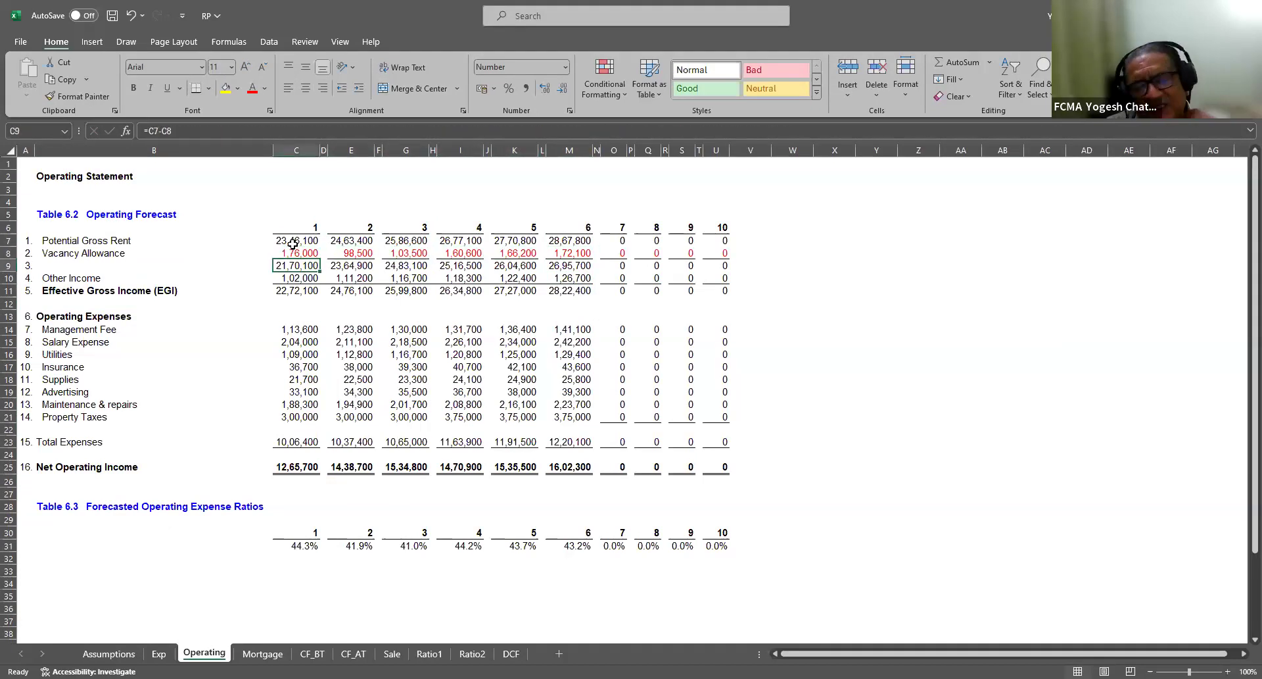
key(Down)
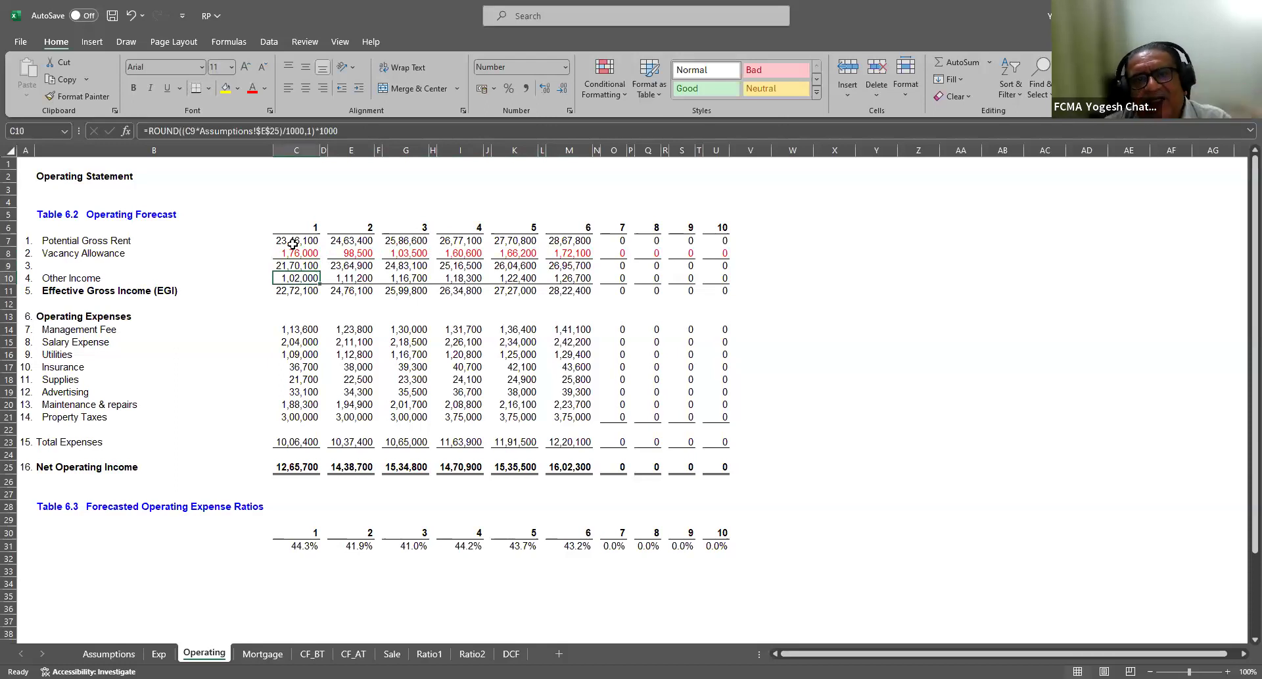
key(Down)
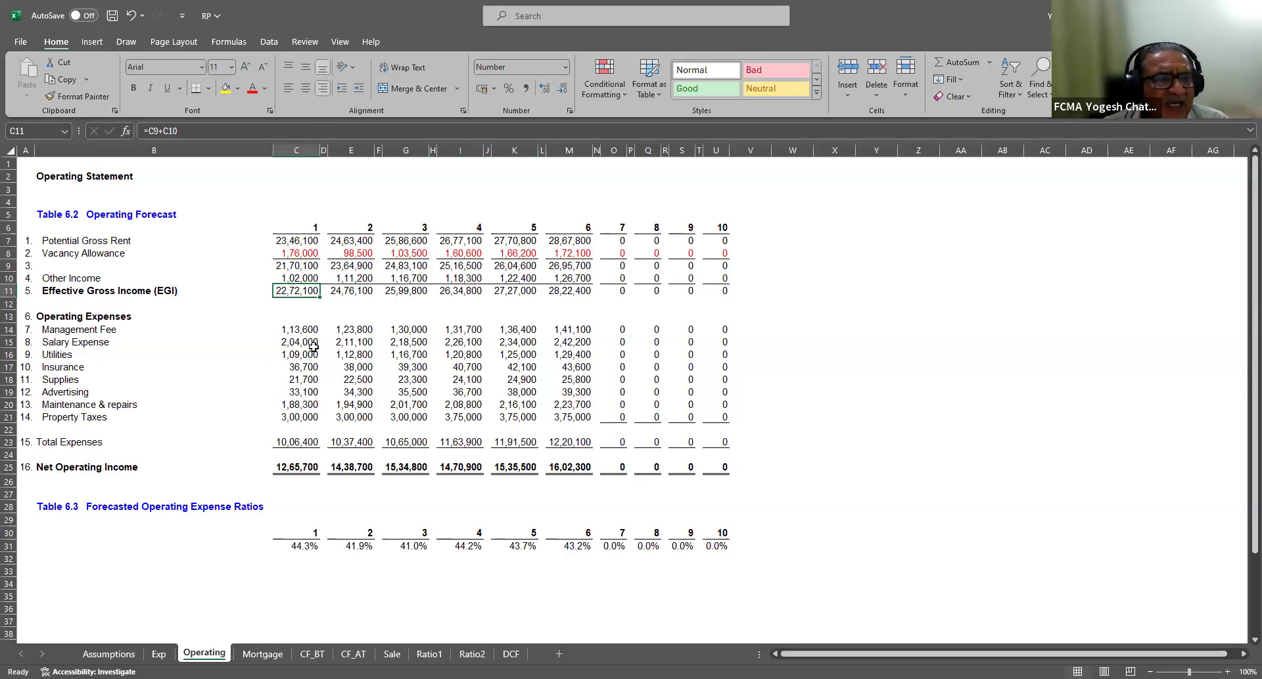
Review the operating expense forecast for years 1 to 6, checking the Management Fee, Salary Expense and Property Taxes formulas
drag(293, 328, 574, 421)
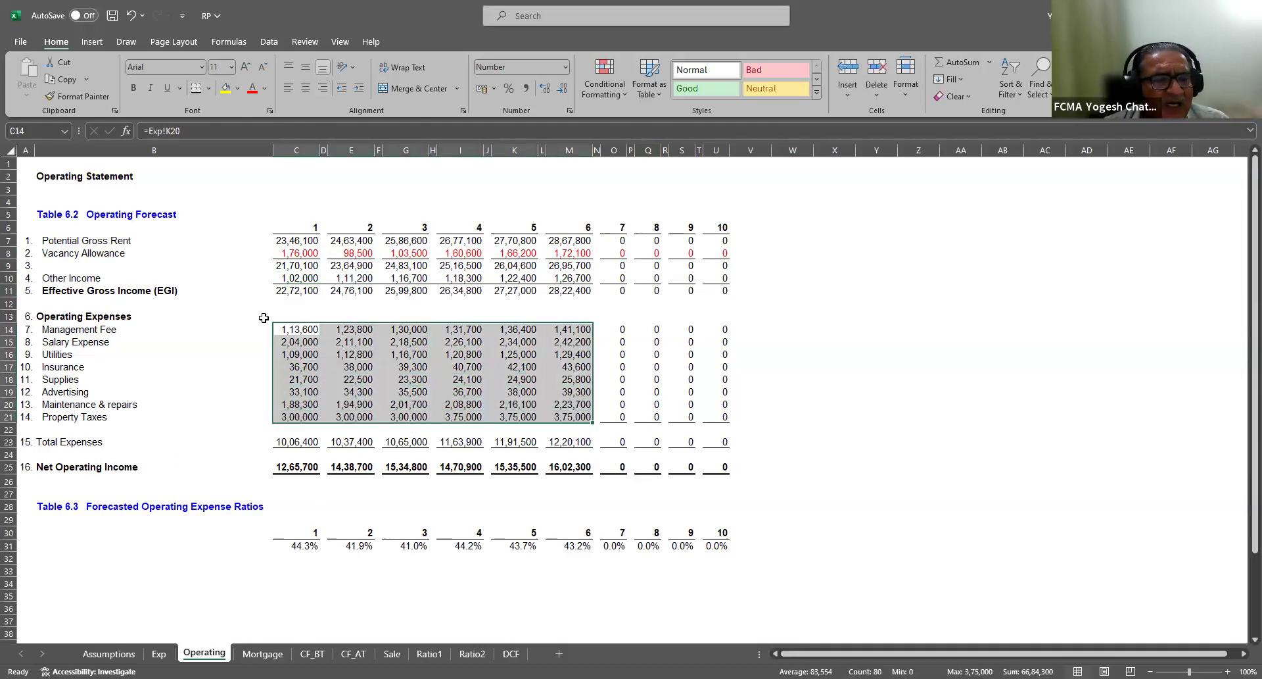
click(353, 329)
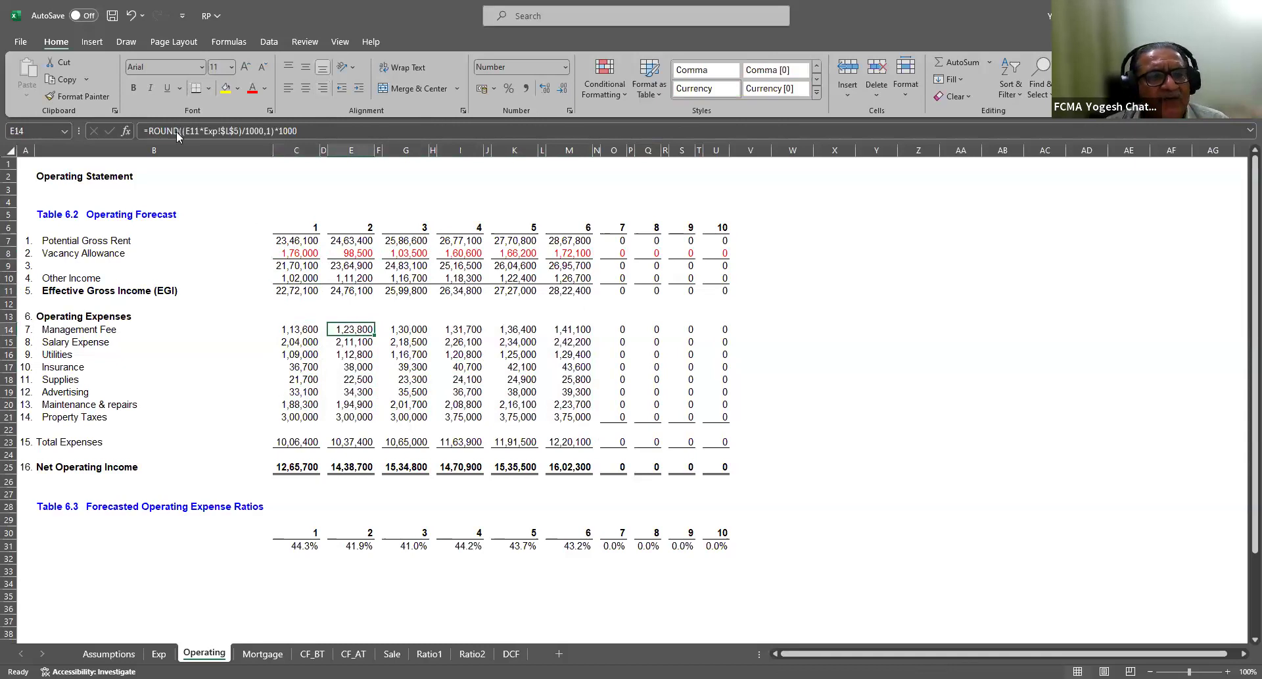
click(405, 329)
click(519, 329)
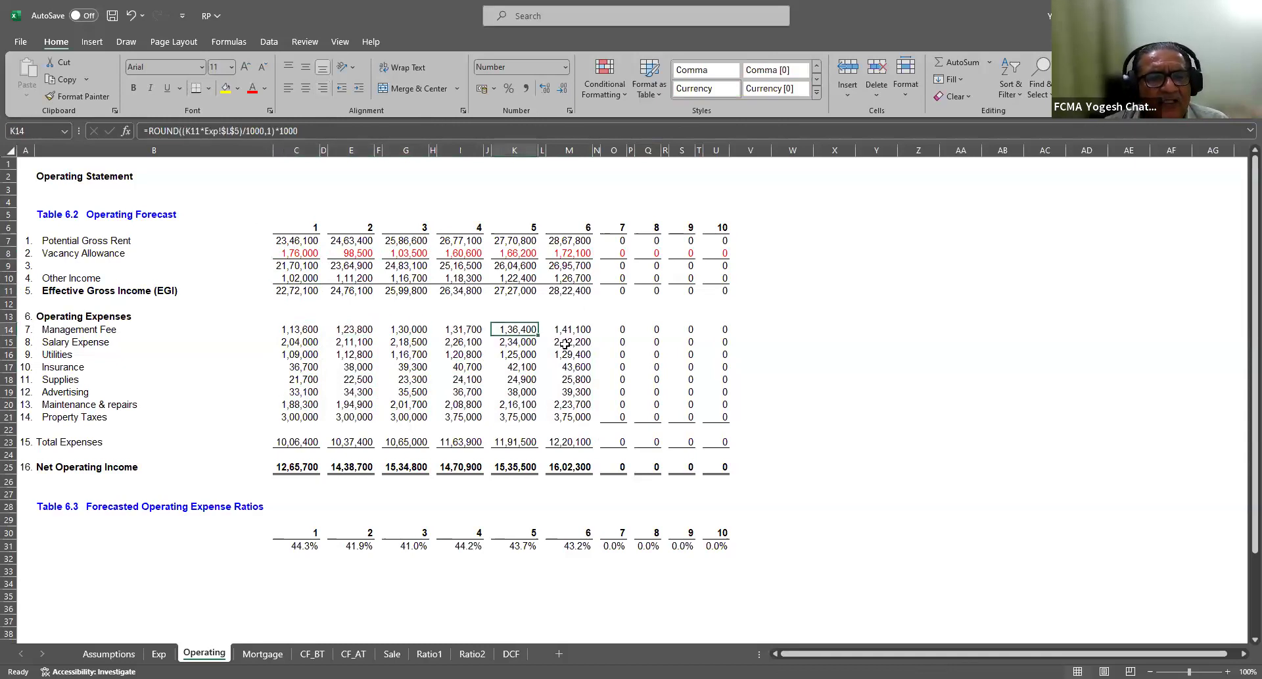
click(521, 417)
click(524, 341)
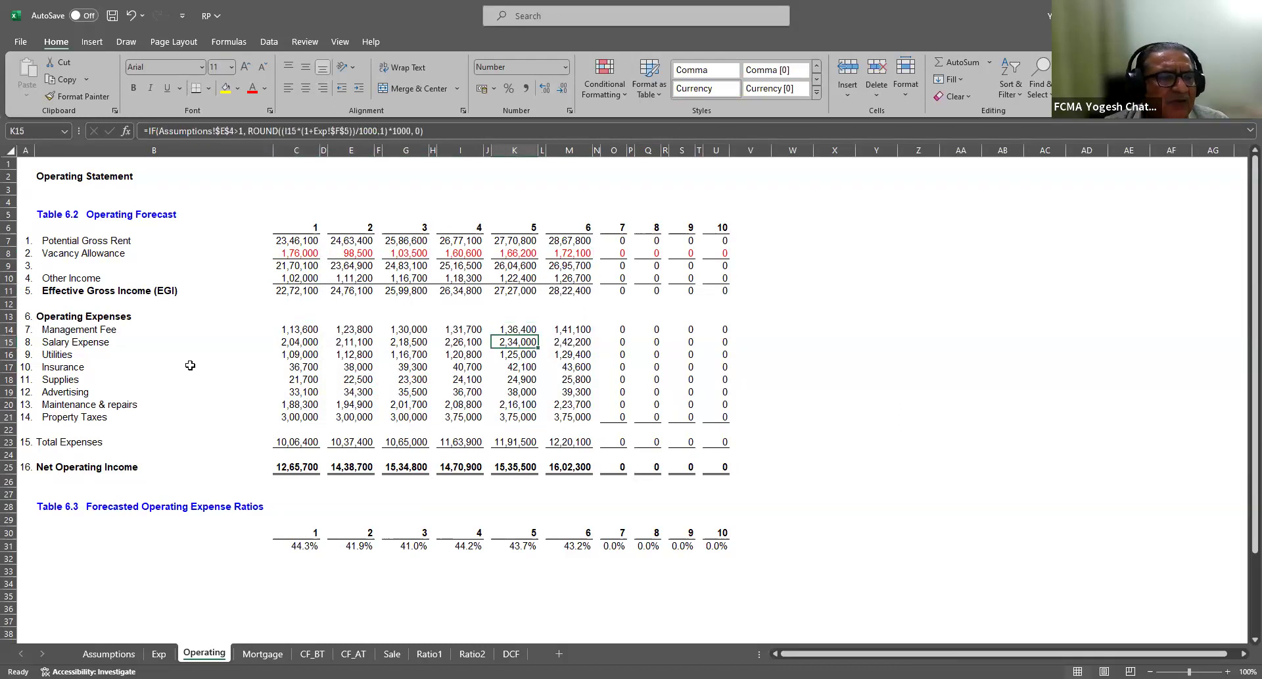
drag(282, 329, 579, 404)
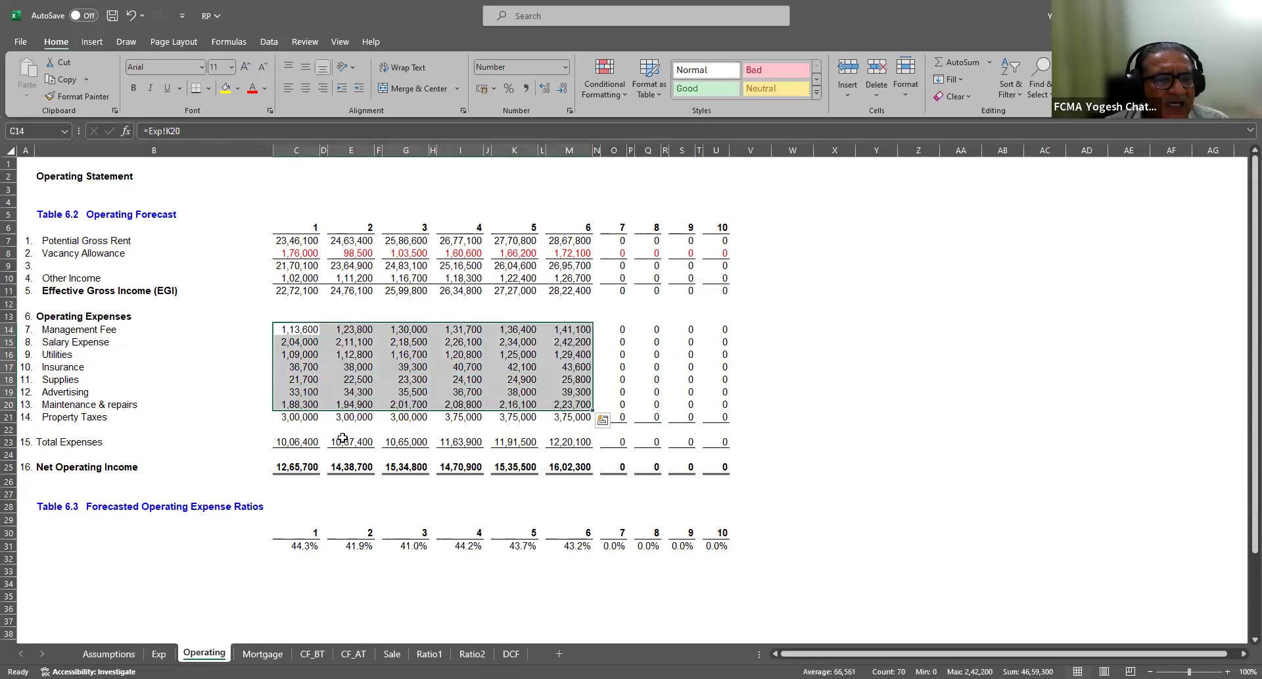
Inspect the Total Expenses row and the Net Operating Income formula in C25, then review Net Operating Income across years 1 to 6
click(299, 439)
drag(300, 440, 542, 443)
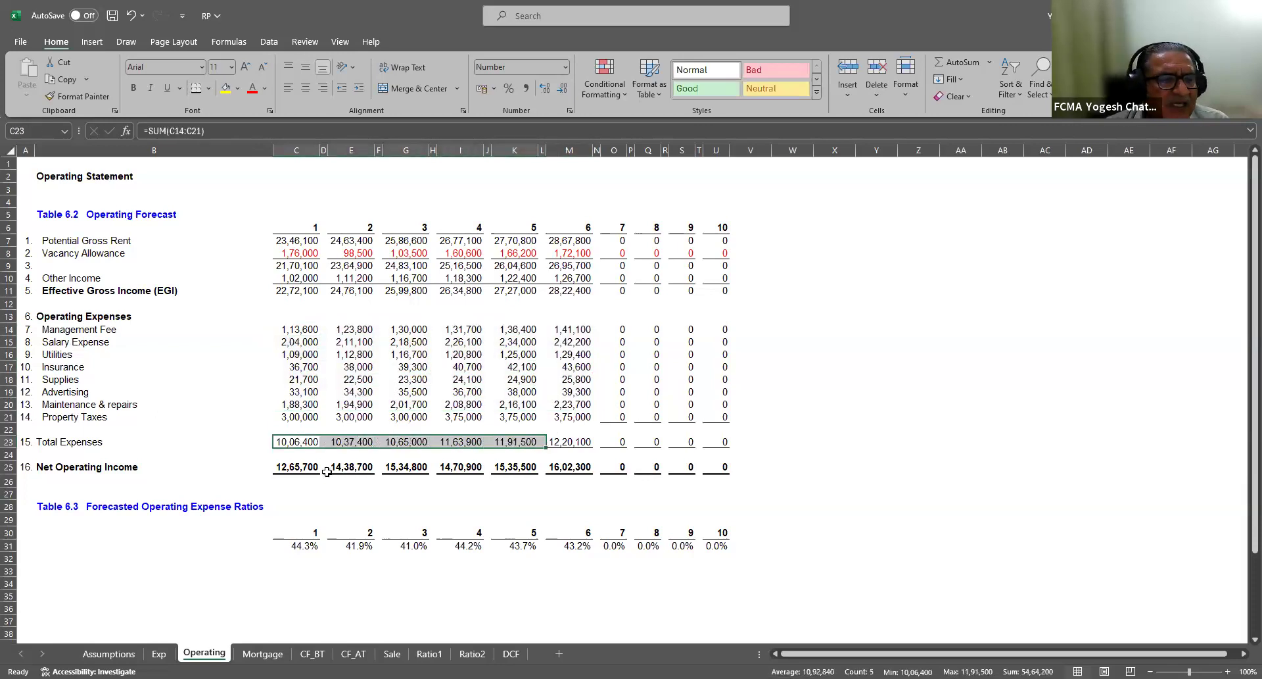
click(297, 467)
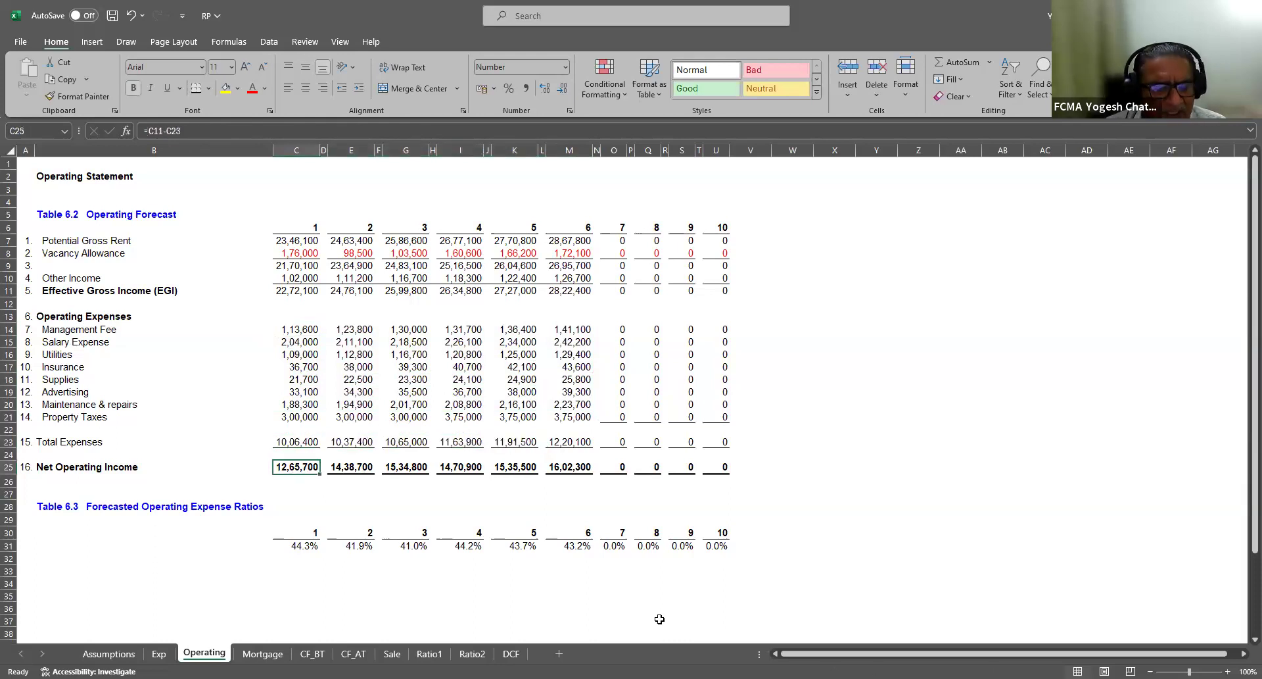
key(F2)
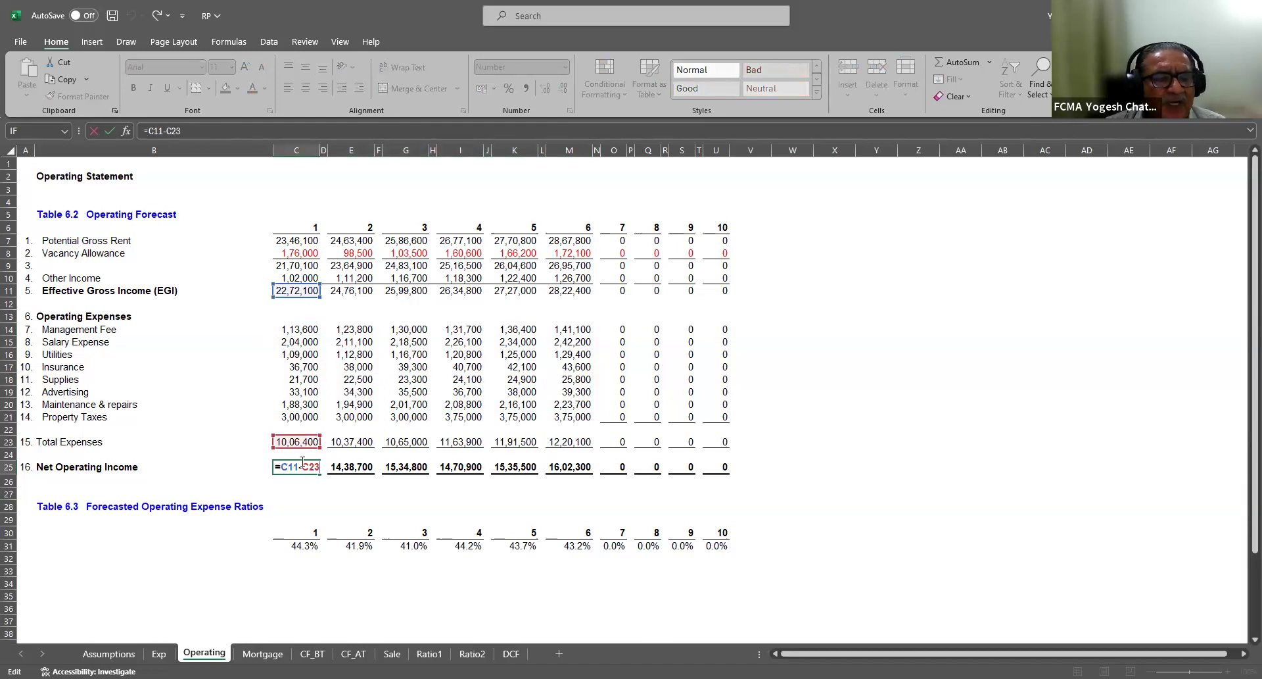
key(Escape)
drag(302, 464, 562, 466)
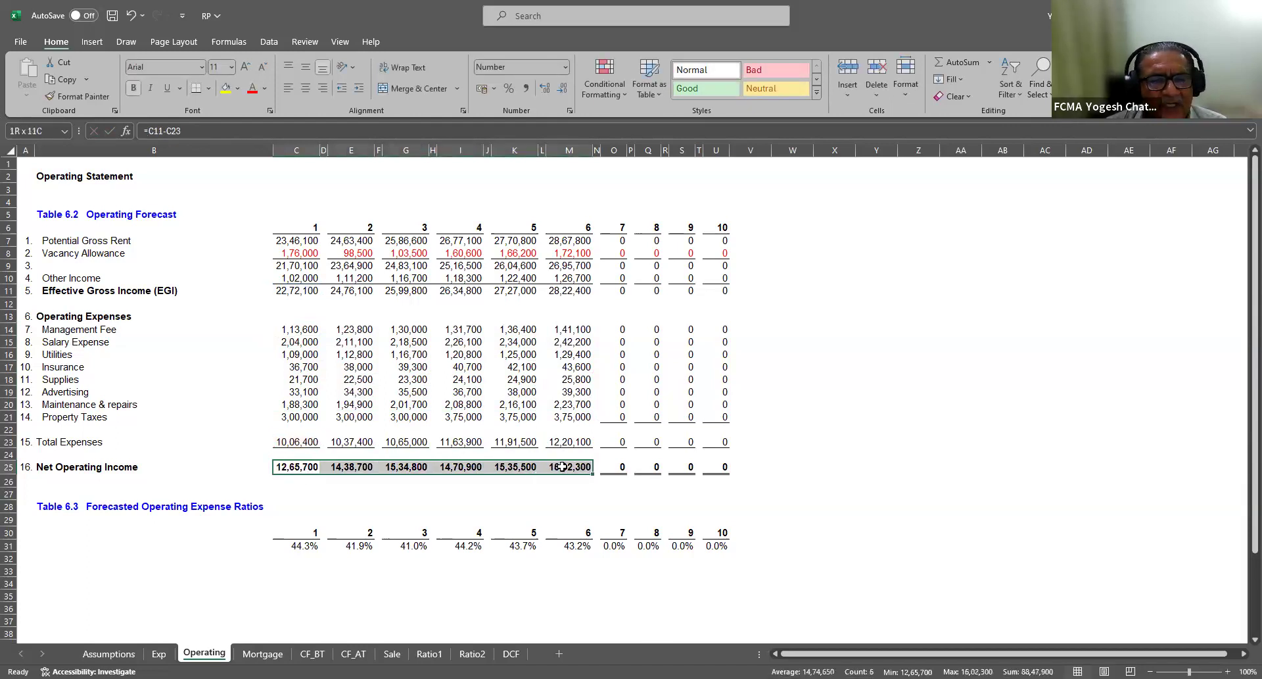
Inspect the year 1 operating expense ratio formula in C31 of Table 6.3 and the cells it references
click(297, 546)
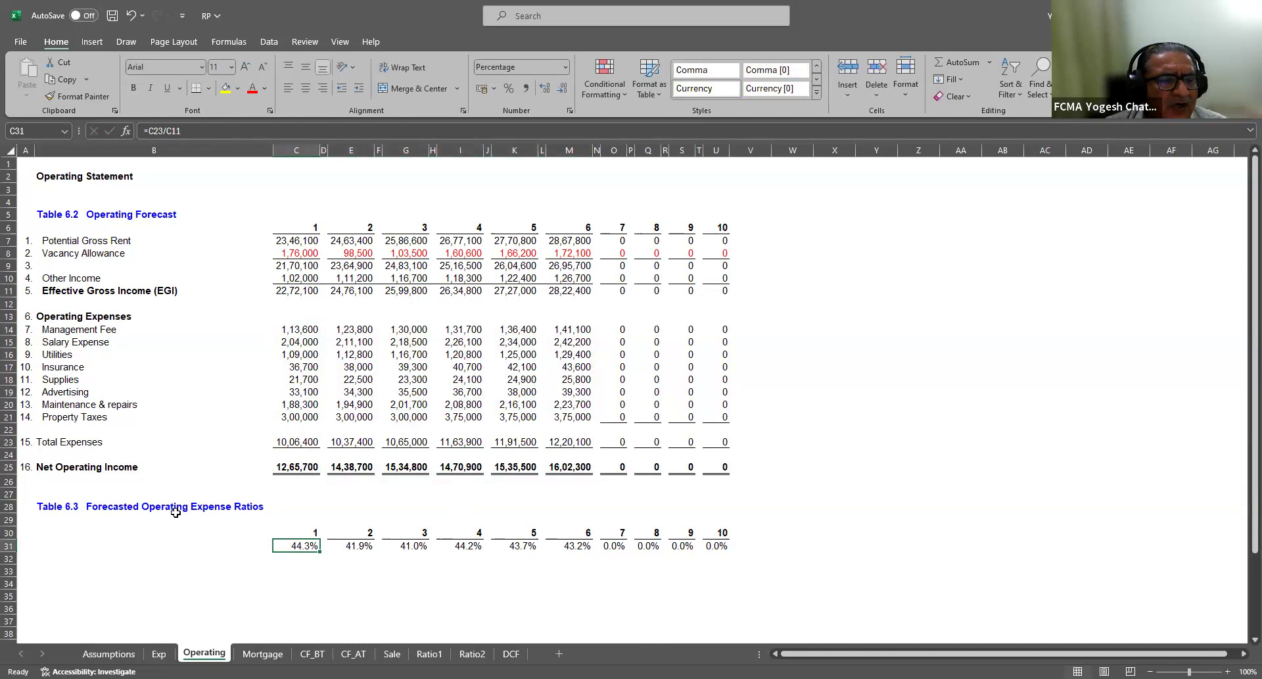
key(F2)
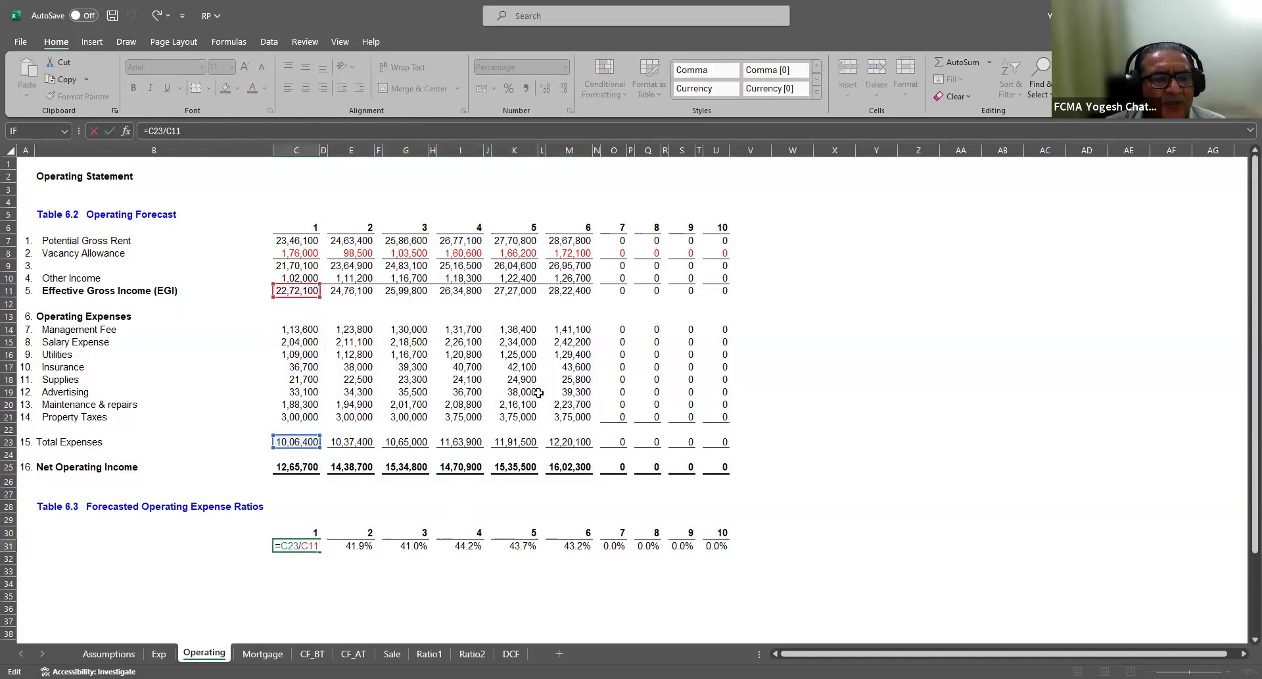
key(ctrl+Return)
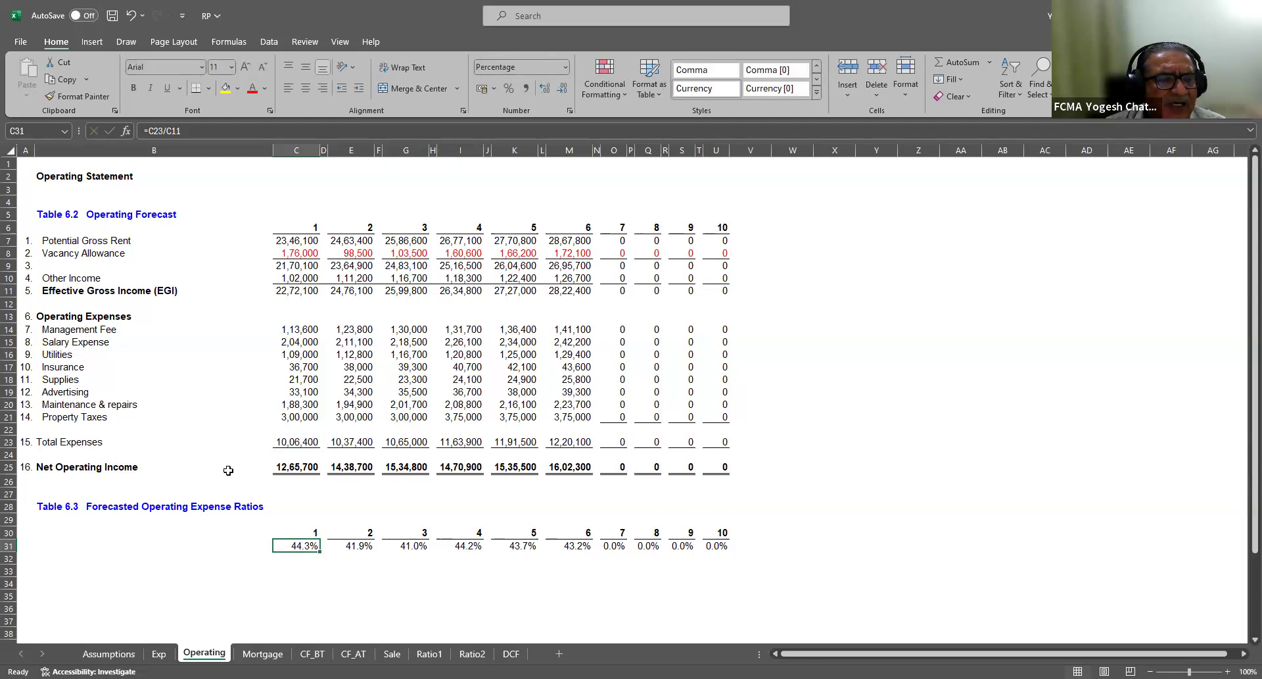
Compare the year 1 Net Operating Income formula in C25 with the operating expense ratio formula in C31
double_click(294, 469)
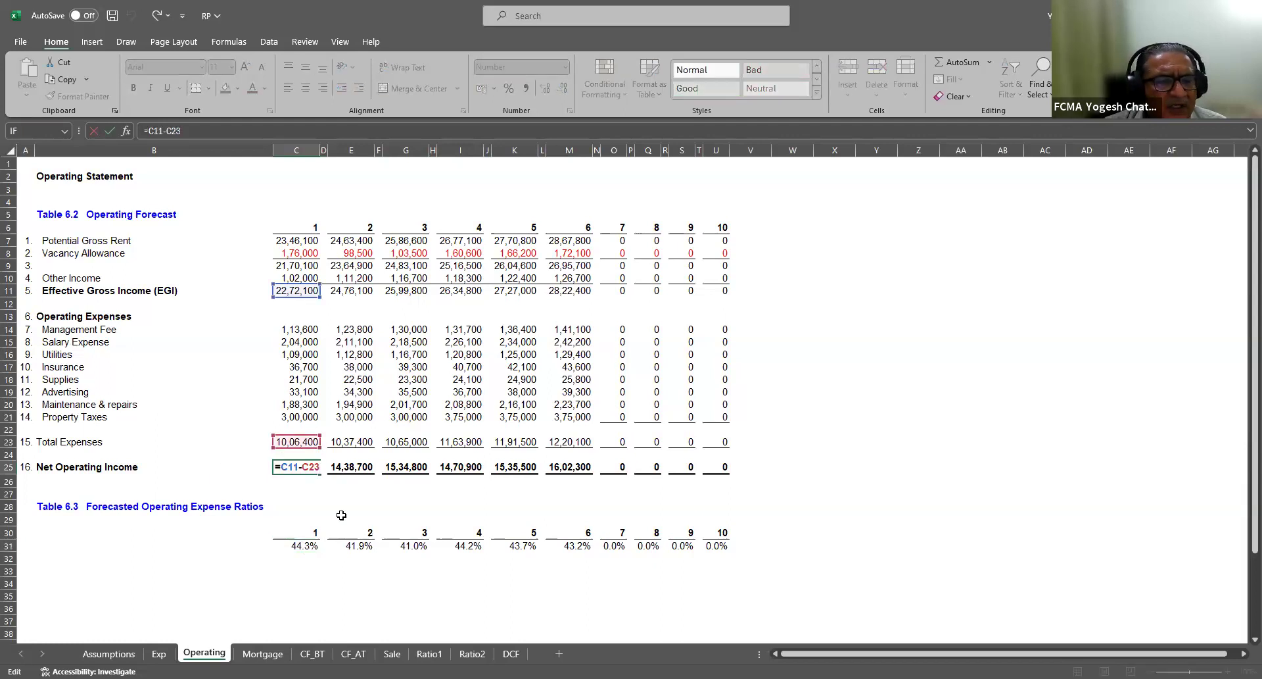
key(Escape)
double_click(307, 546)
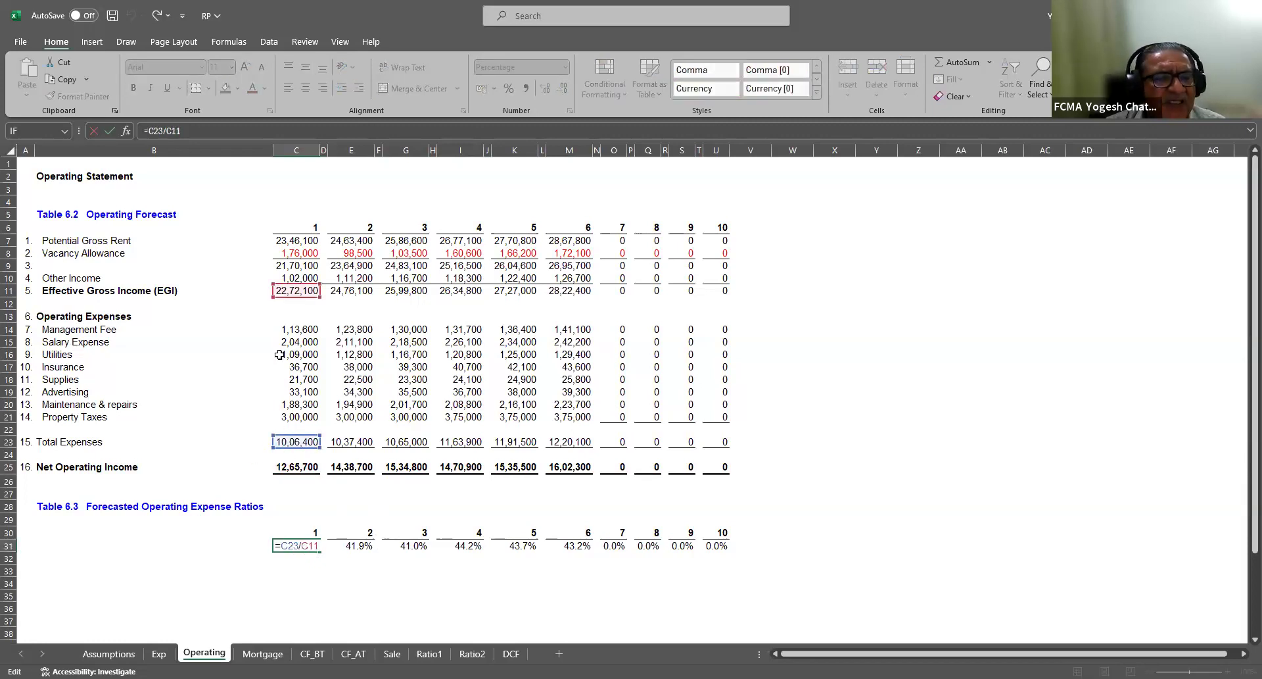
Format the year 1 to 6 operating expense ratios in row 31 of Table 6.3 as bold red text
key(Escape)
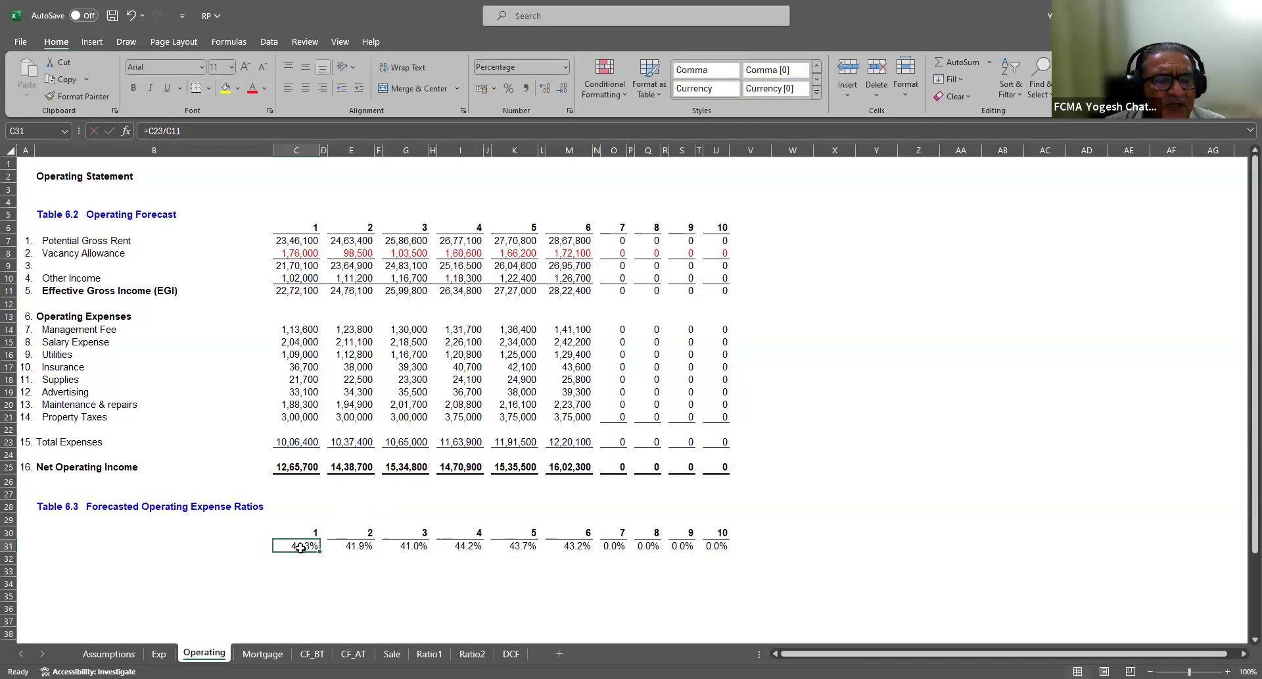
click(293, 293)
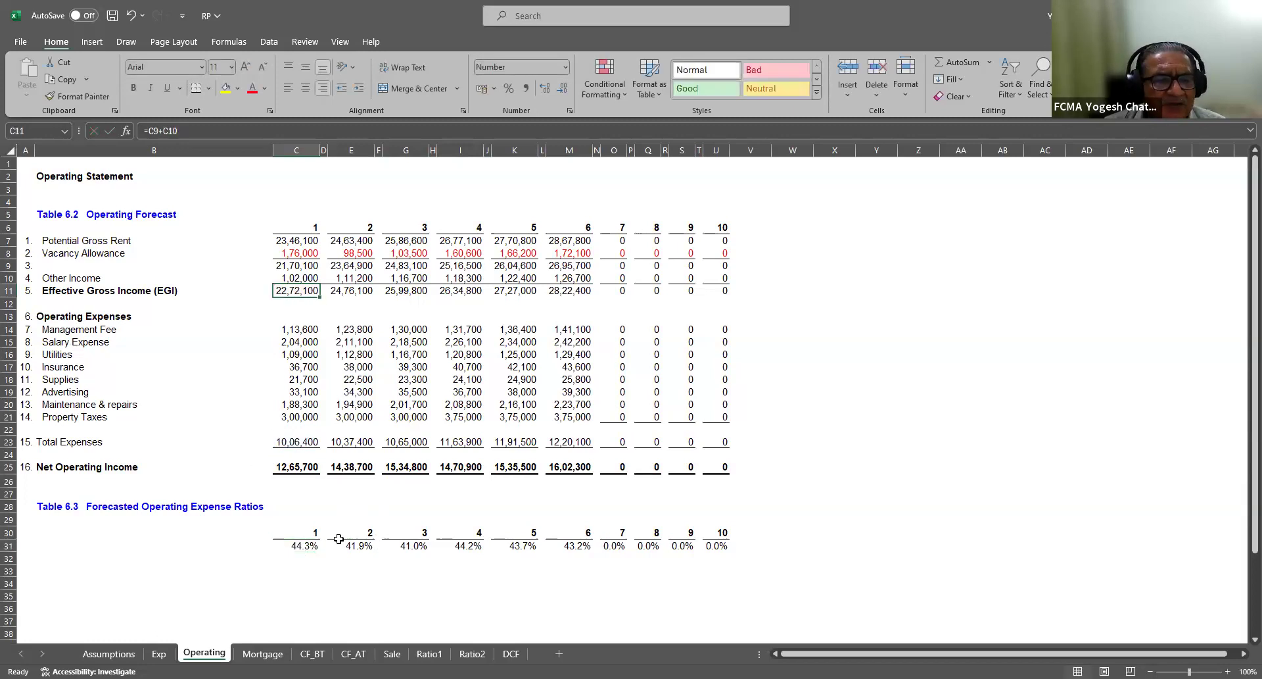
click(315, 544)
drag(395, 545, 569, 548)
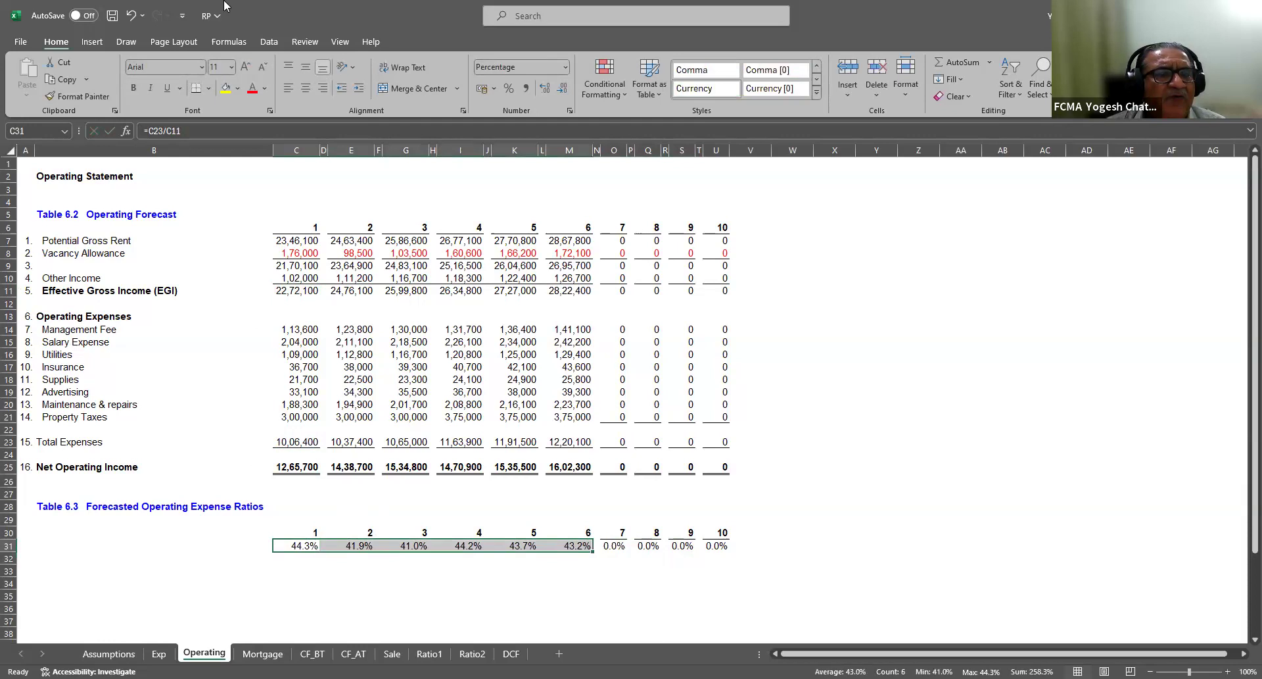
click(252, 94)
key(ctrl+b)
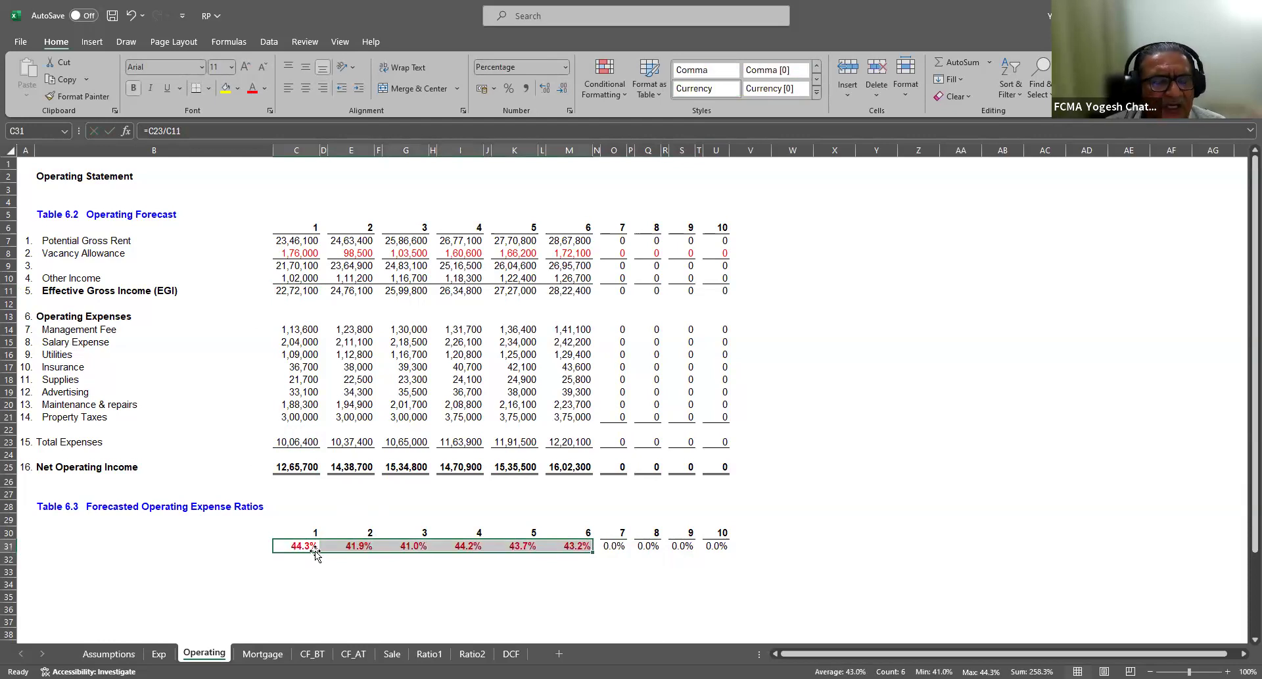
drag(315, 552, 549, 544)
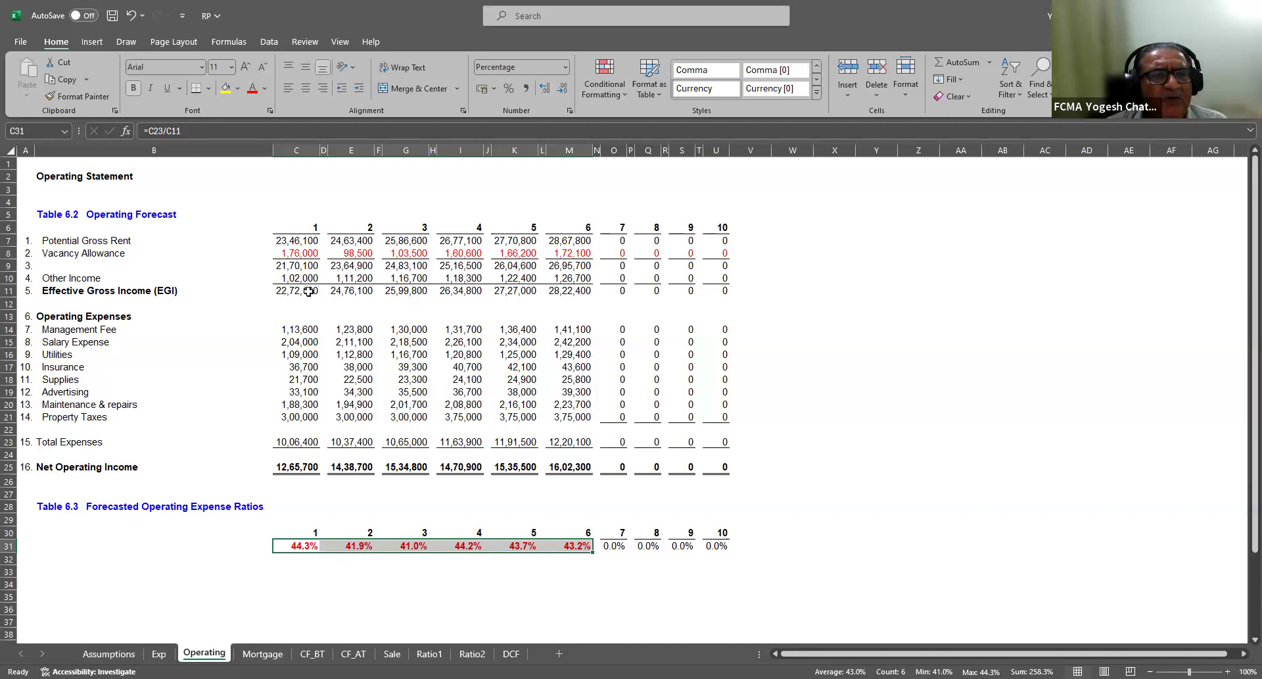
drag(303, 548, 561, 543)
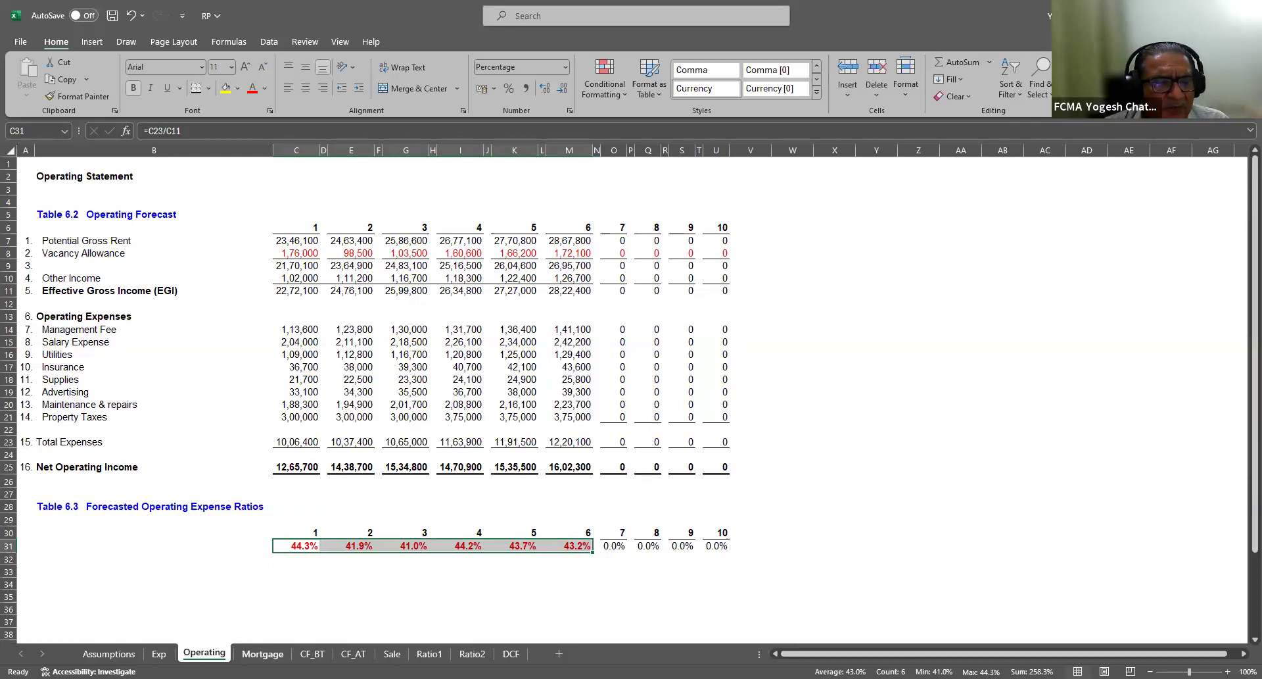
Review the mortgage amount, term, interest rate and amortization inputs in C7 to C10 of the Mortgage sheet
click(258, 654)
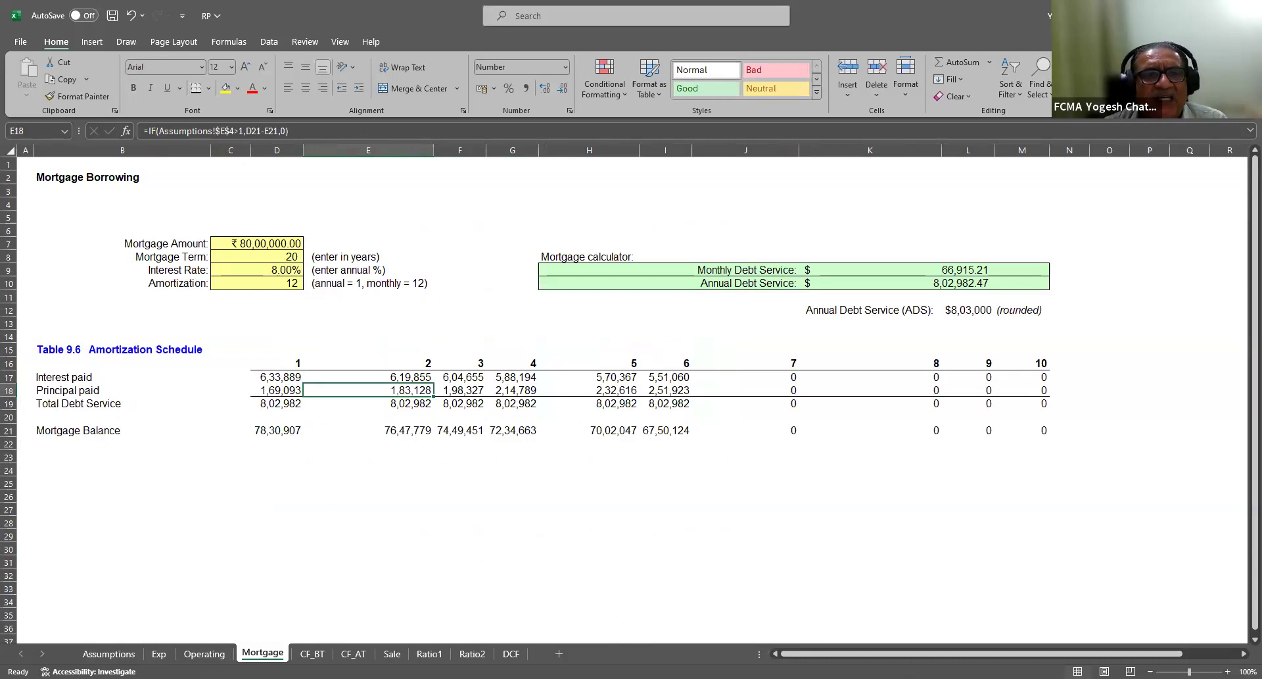
click(247, 245)
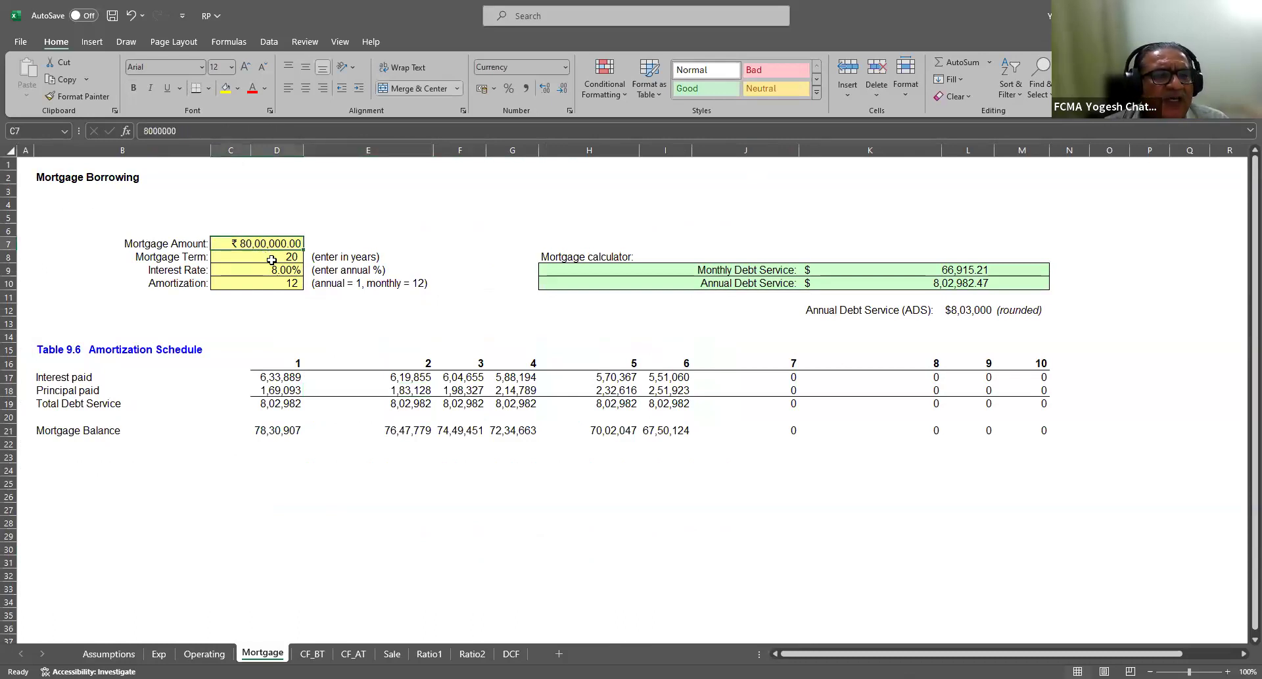
click(271, 260)
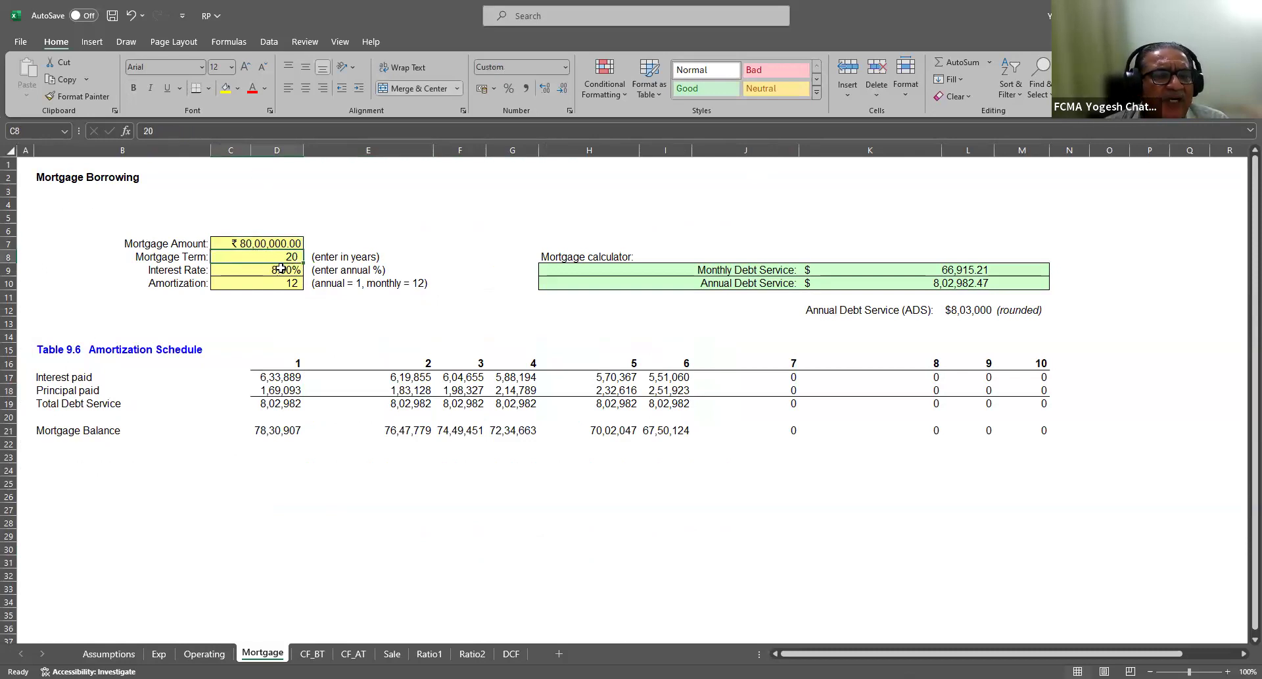
click(253, 270)
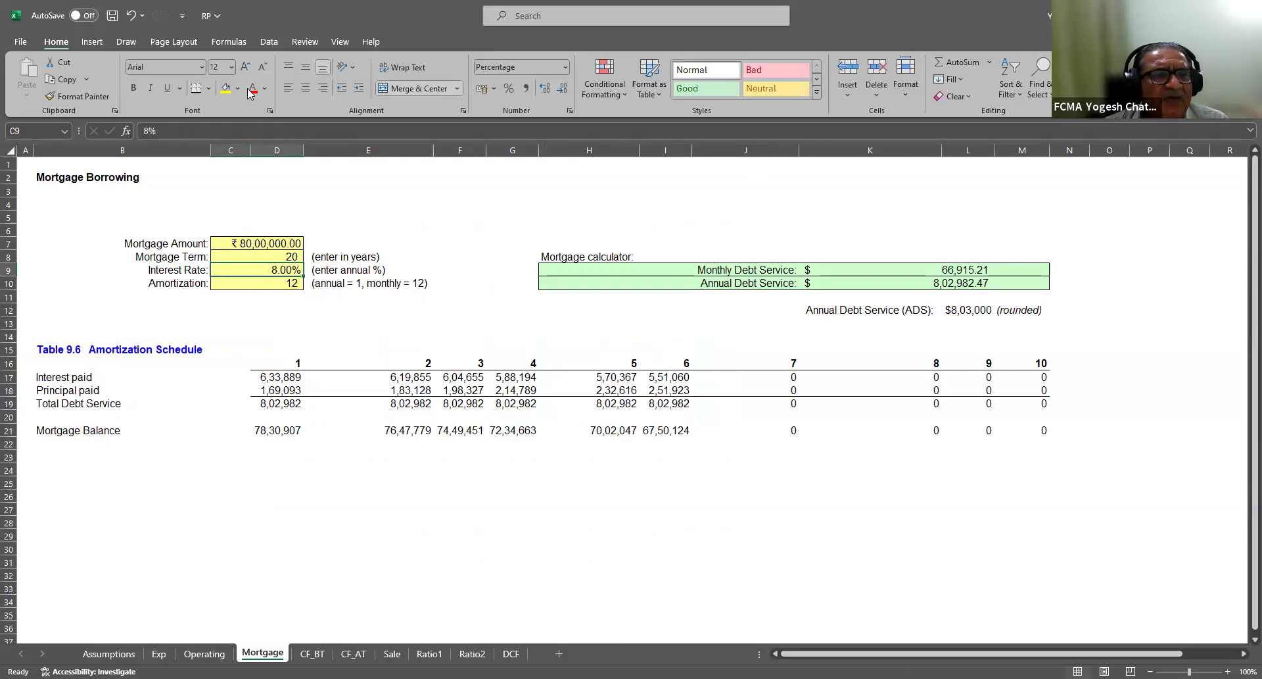
click(286, 289)
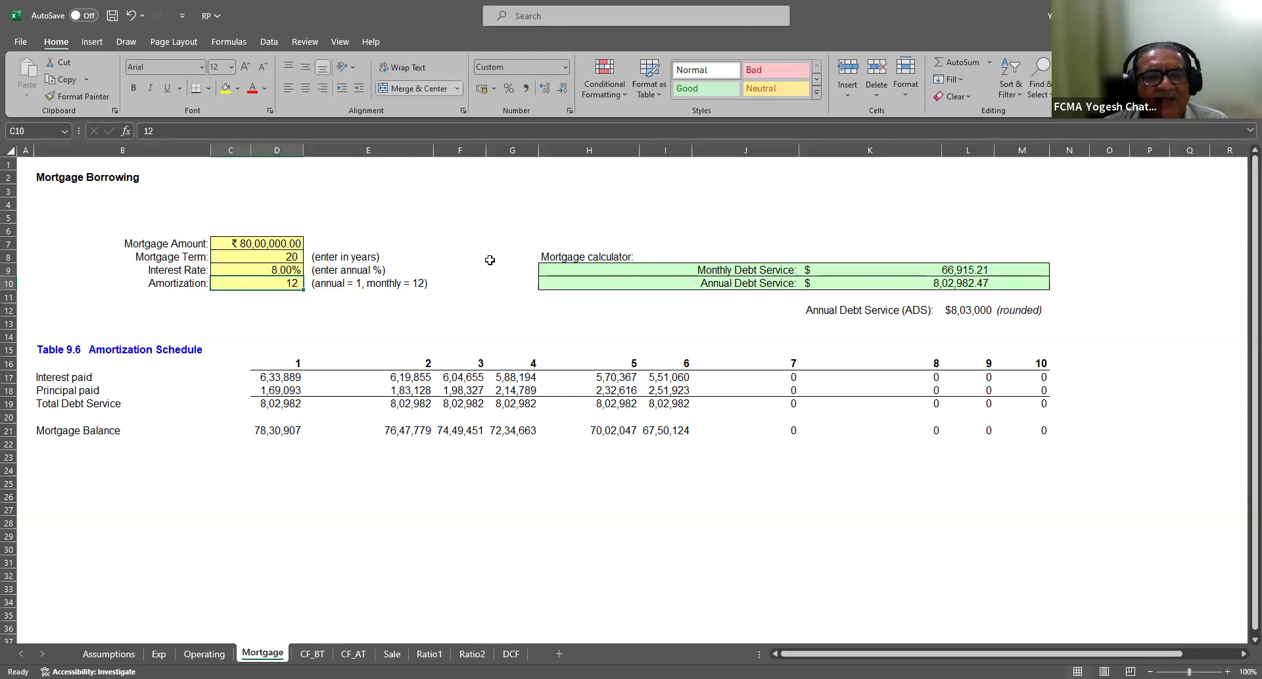
Inspect the Monthly Debt Service PMT formula in K9 and the mortgage input cells it references
click(922, 273)
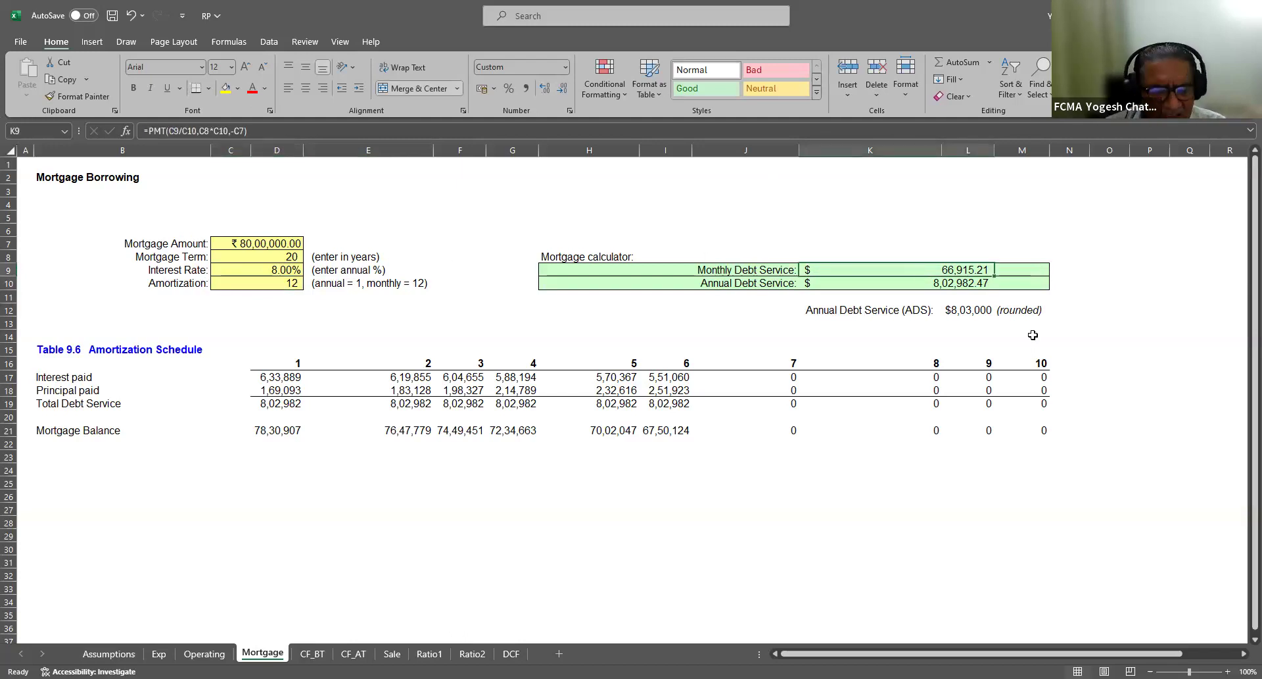
key(F2)
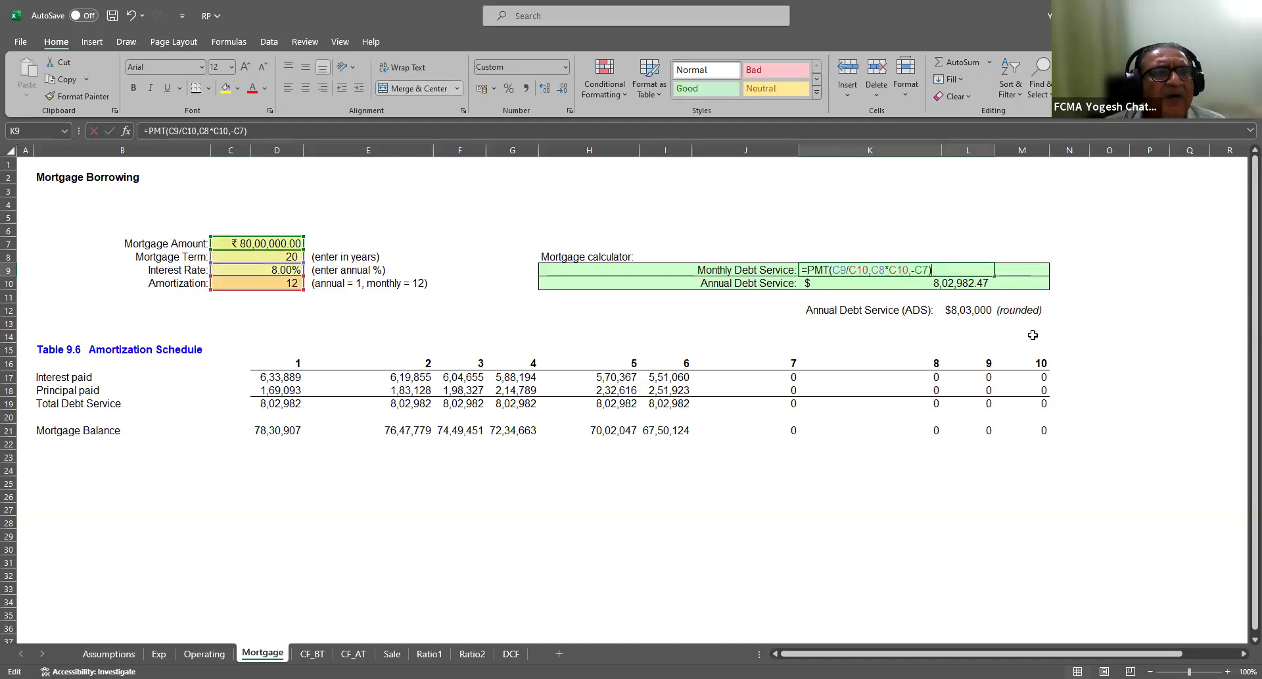
key(Escape)
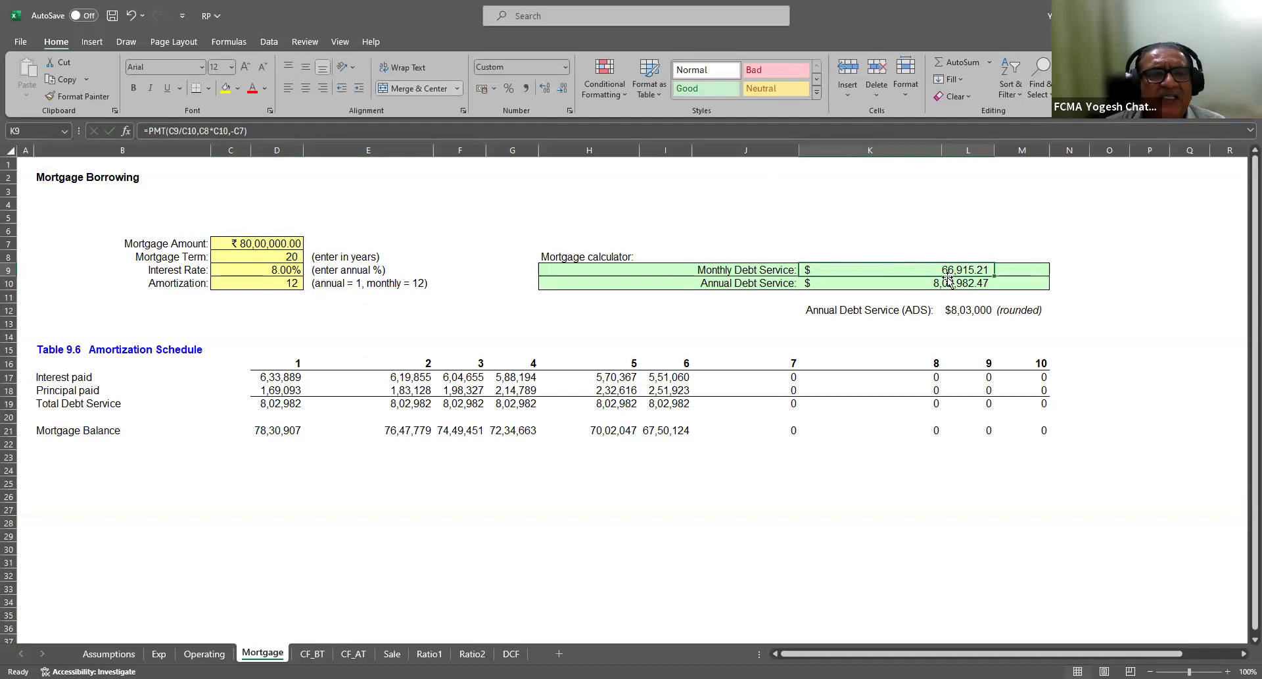
key(F2)
Enter the labels "present value (PV)" in H3 and "PMT (Payment)" in H4 above the mortgage calculator
click(550, 204)
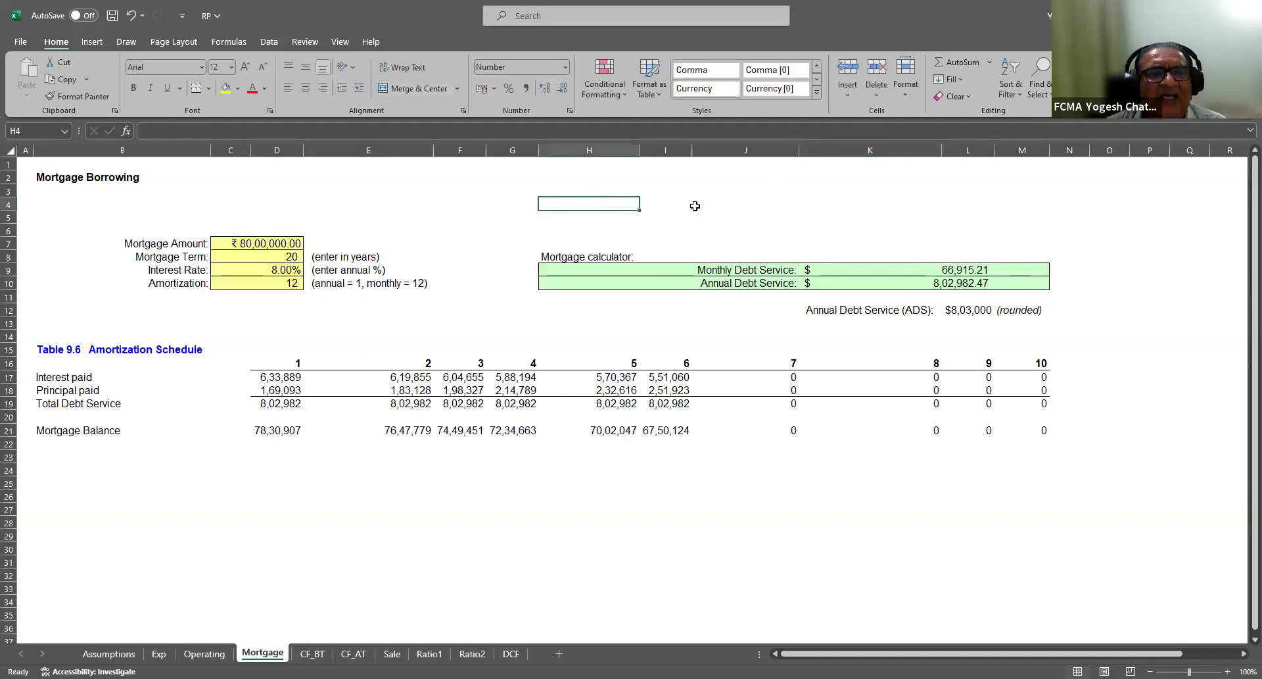
key(Up)
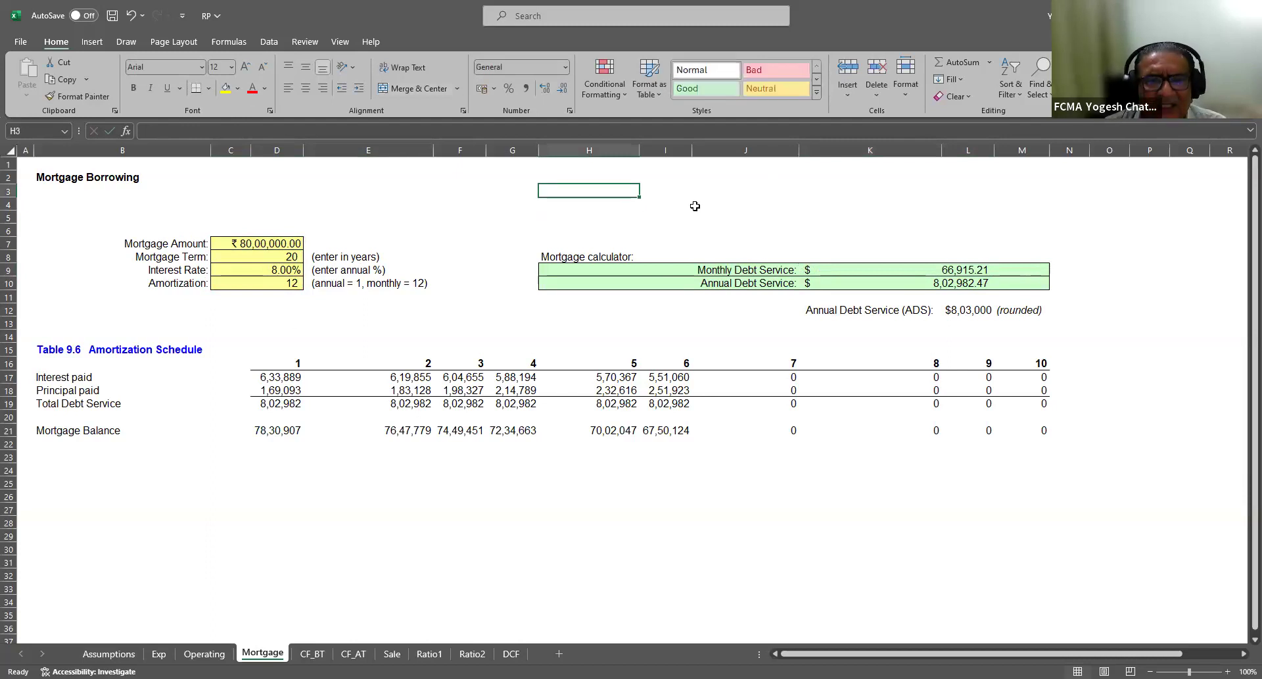
text(p)
text(v)
text(resent valu)
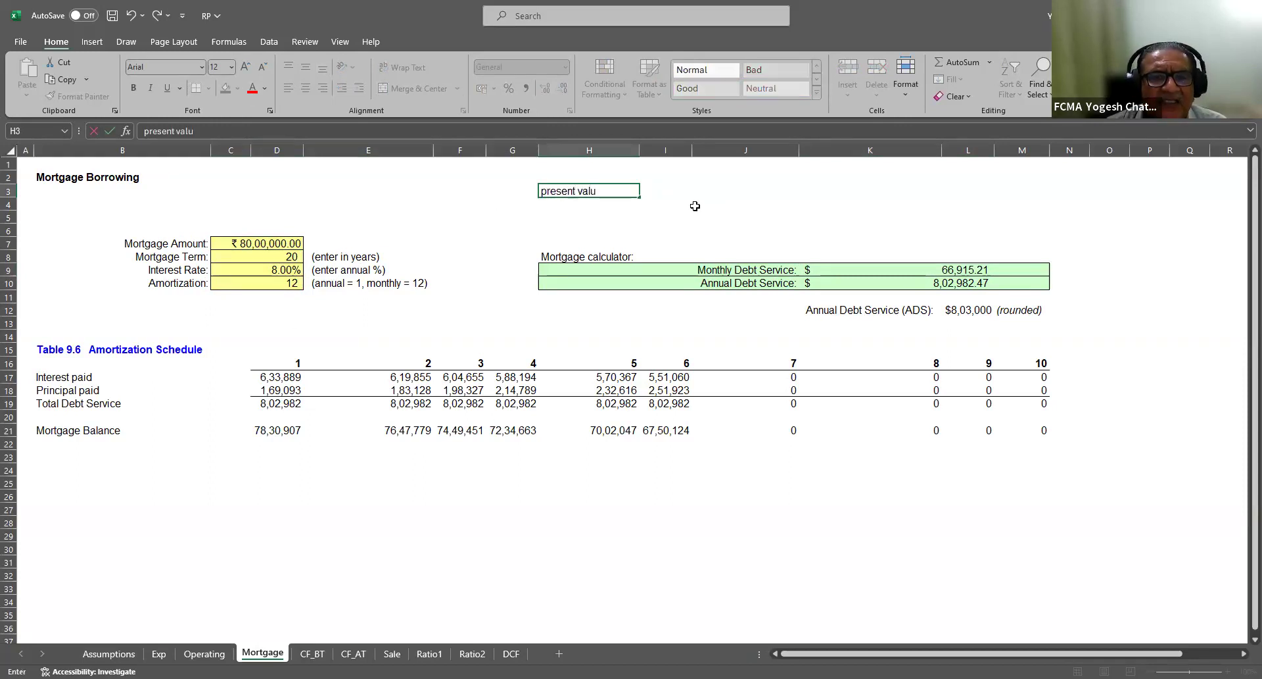
text(e (PV))
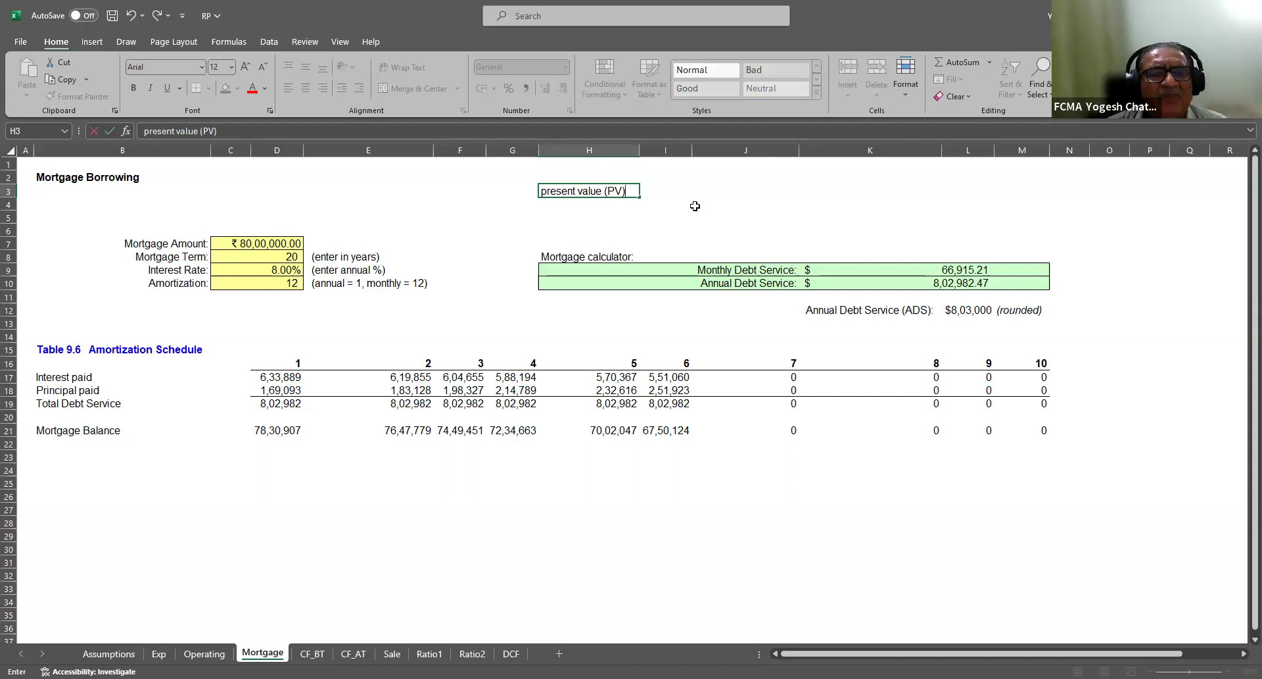
key(Return)
text(PMT)
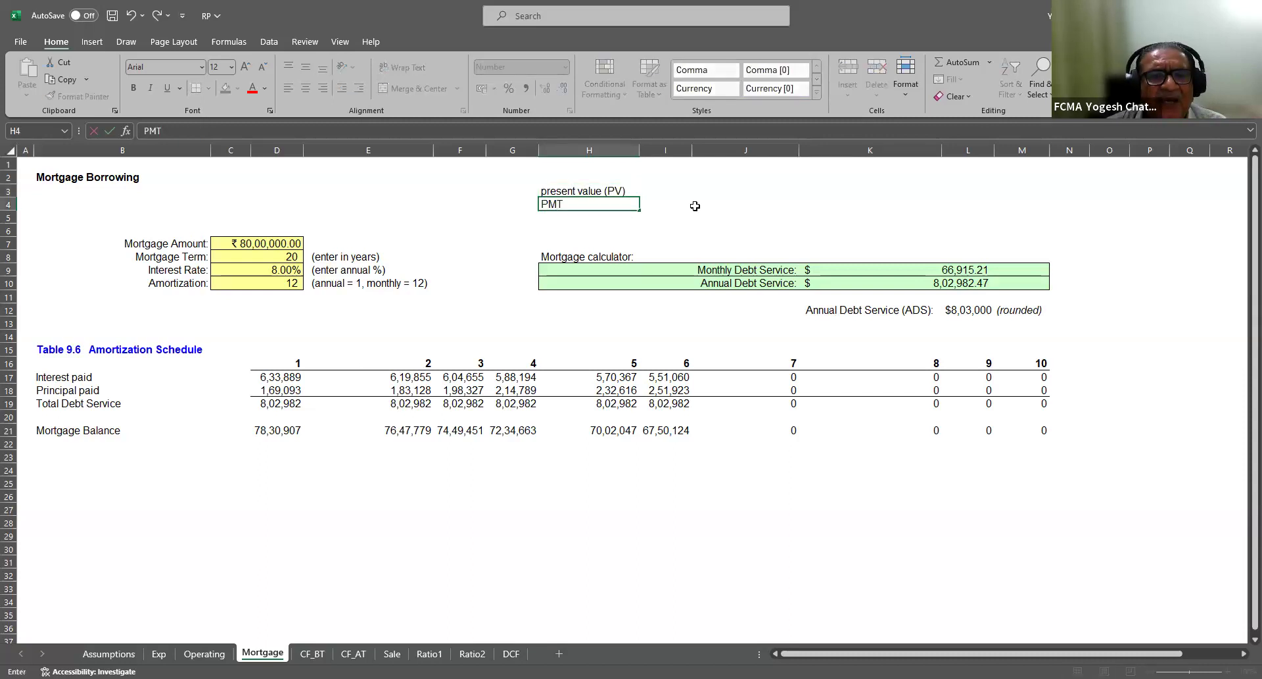
text( (Payment)
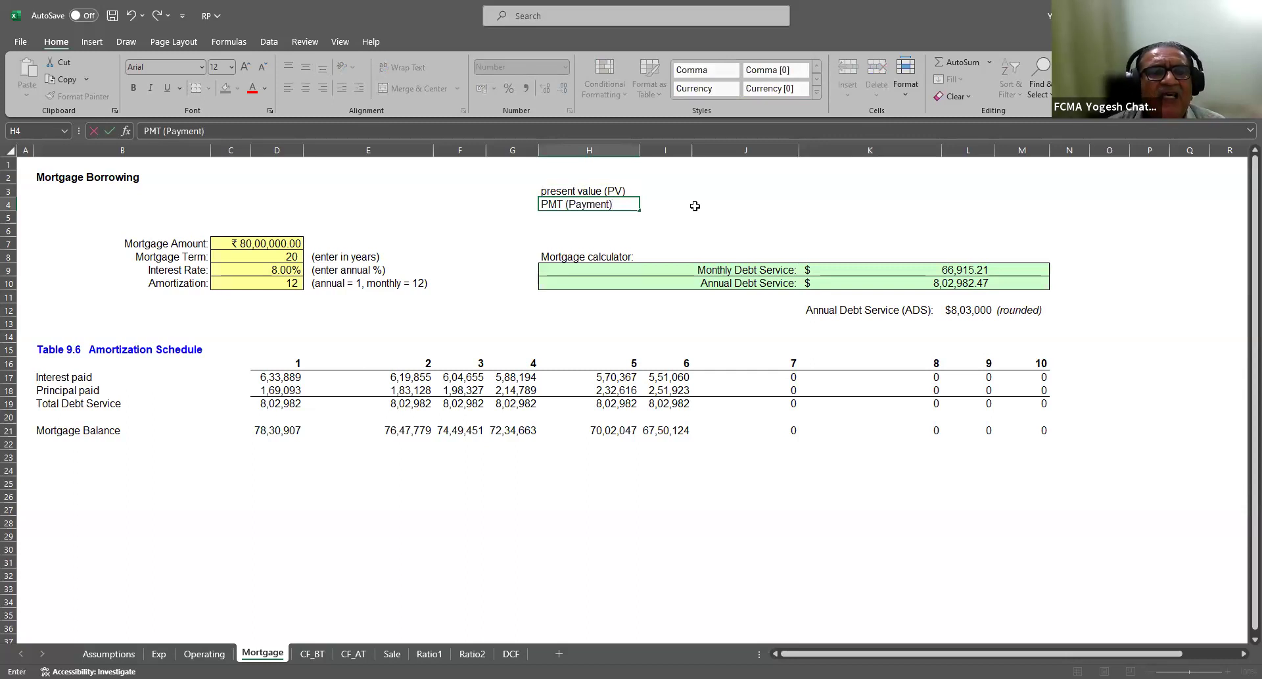
key(Return)
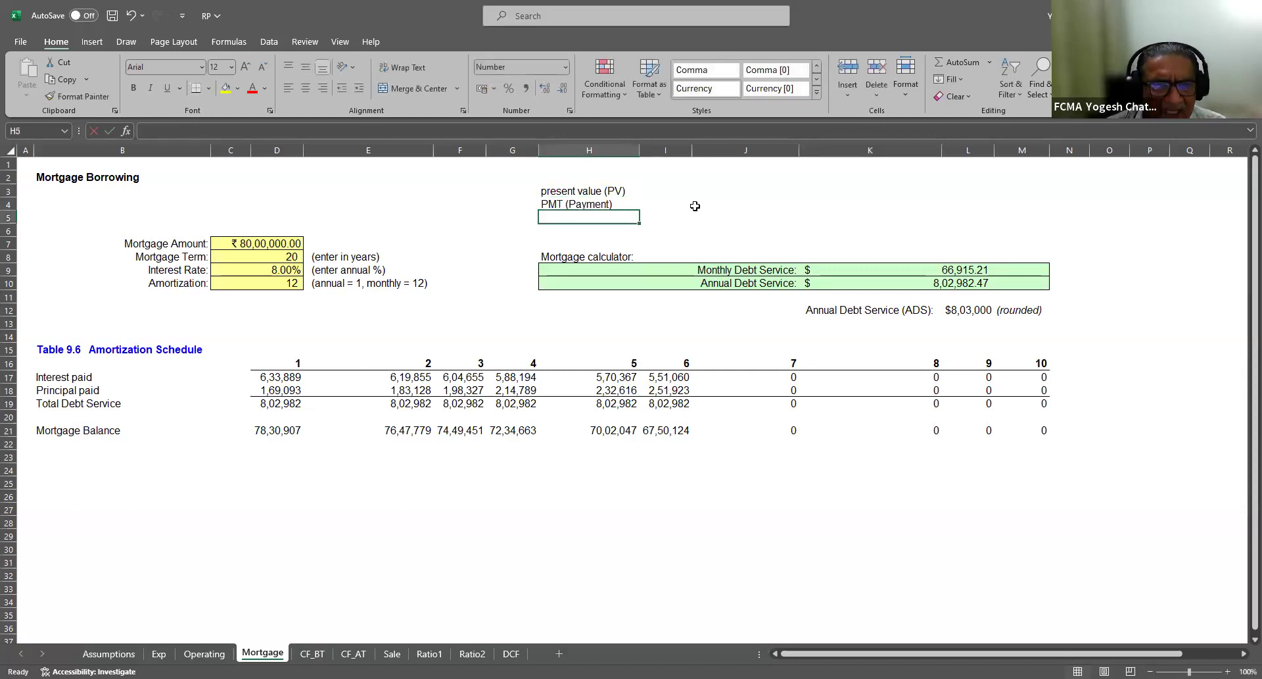
Add the labels "Future Value (FV)" in H5 and "Rate (RoI)" in H6 below the payment label
text(Future )
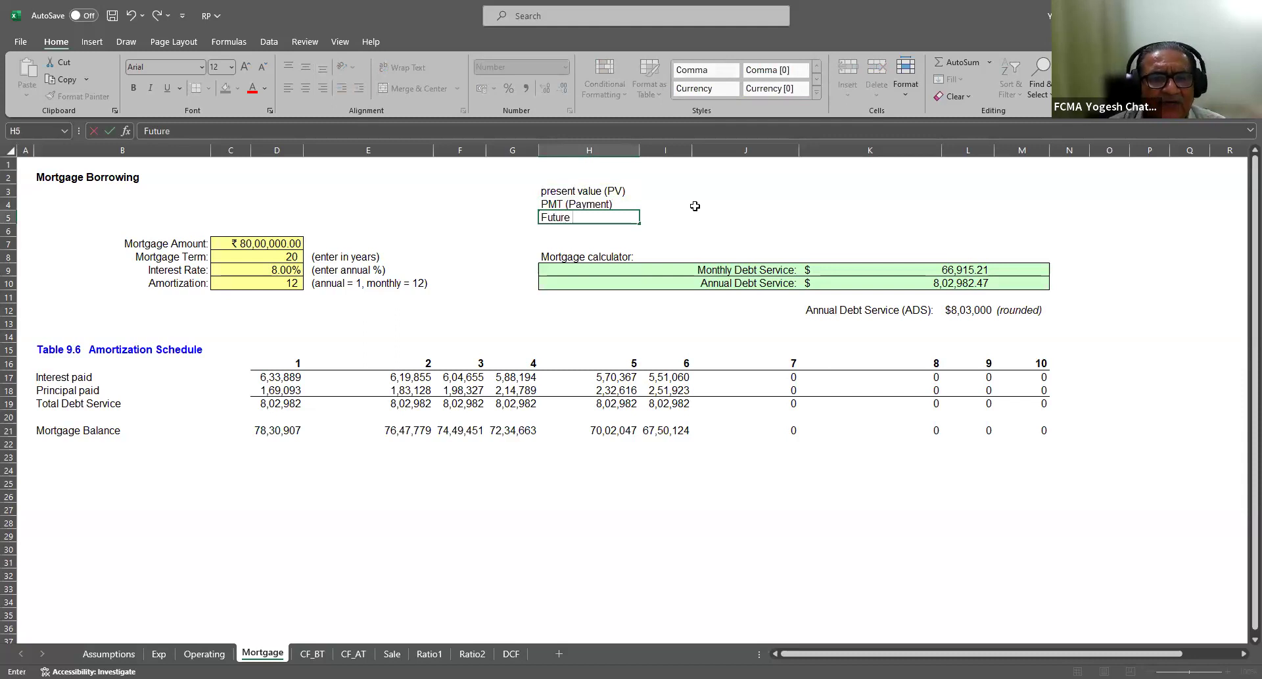
text(Value (FV))
key(Return)
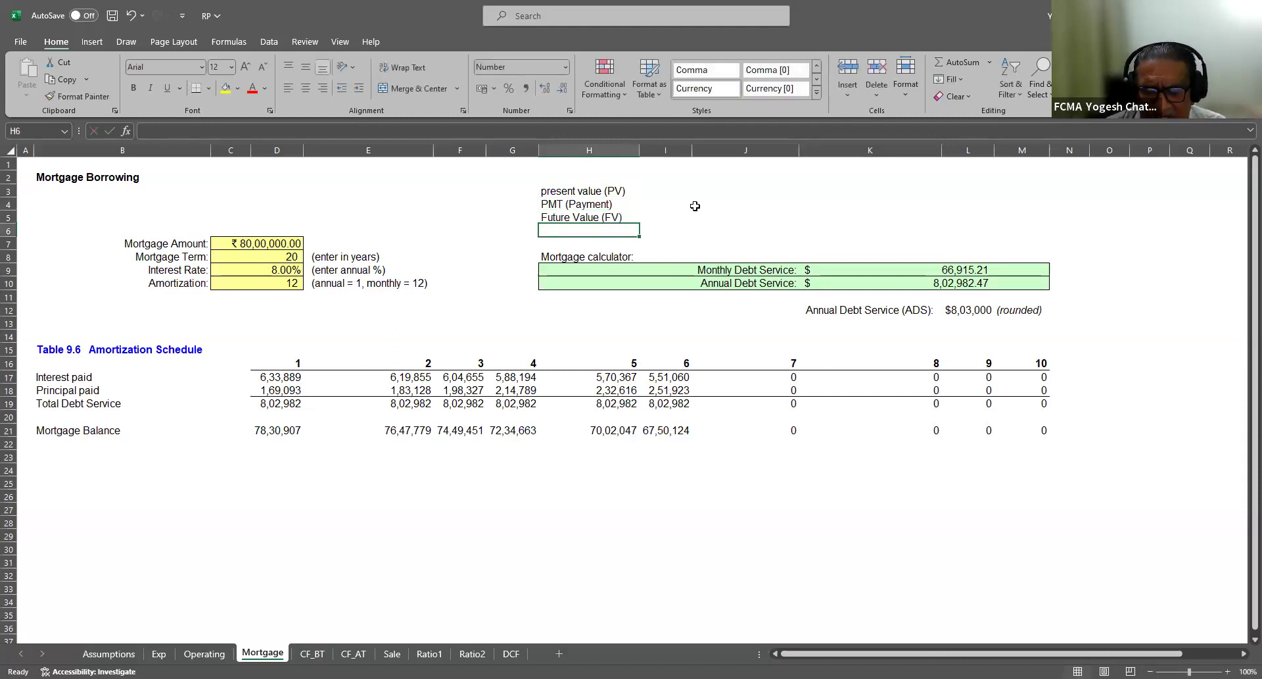
text(=i)
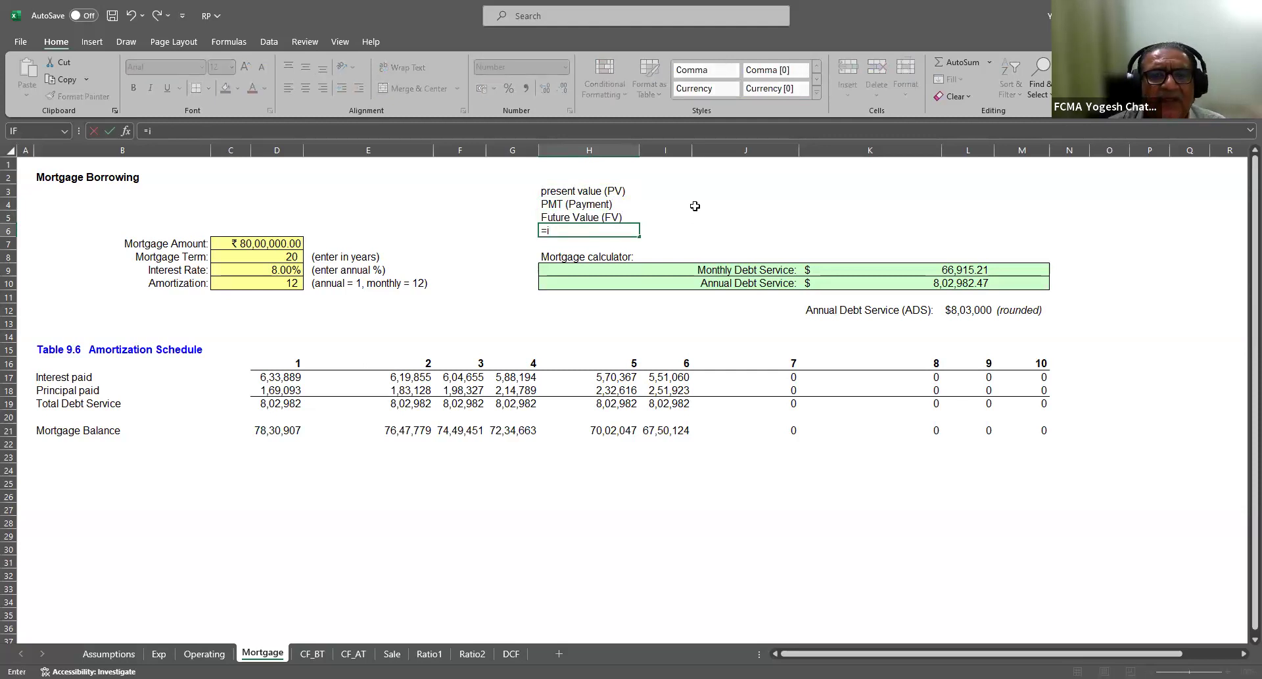
key(BackSpace)
key(BackSpace)
text(Rate)
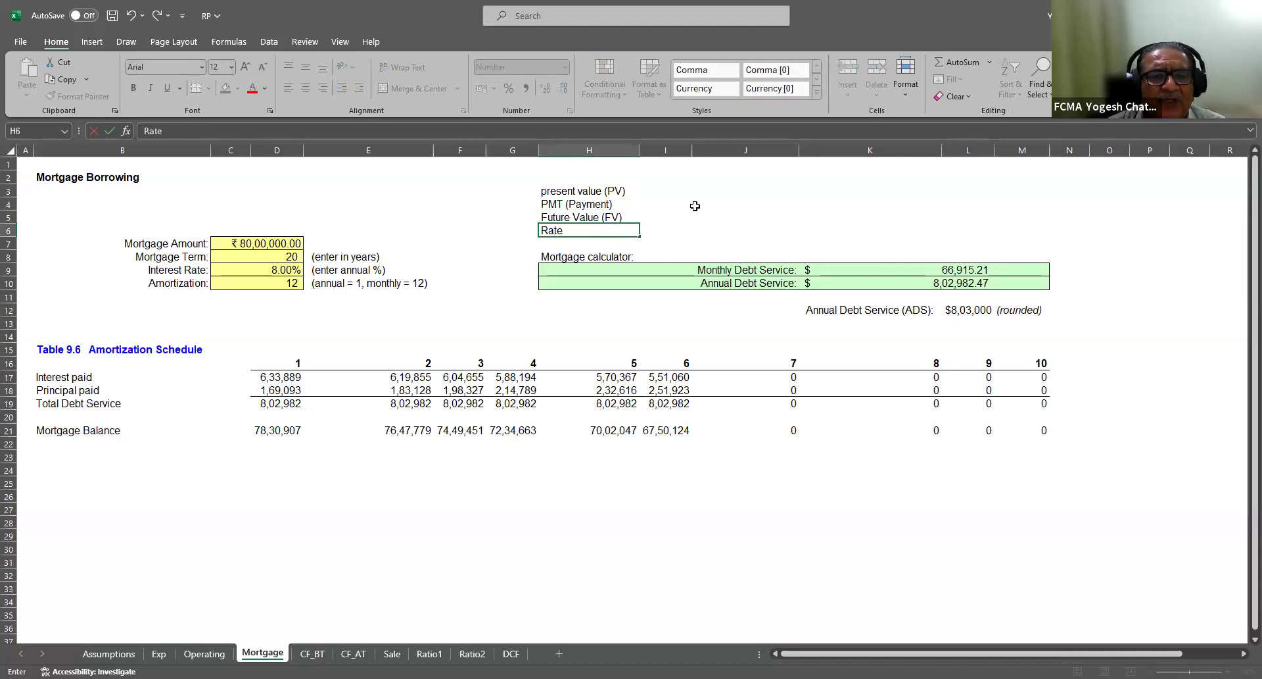
text( (RoI))
key(Return)
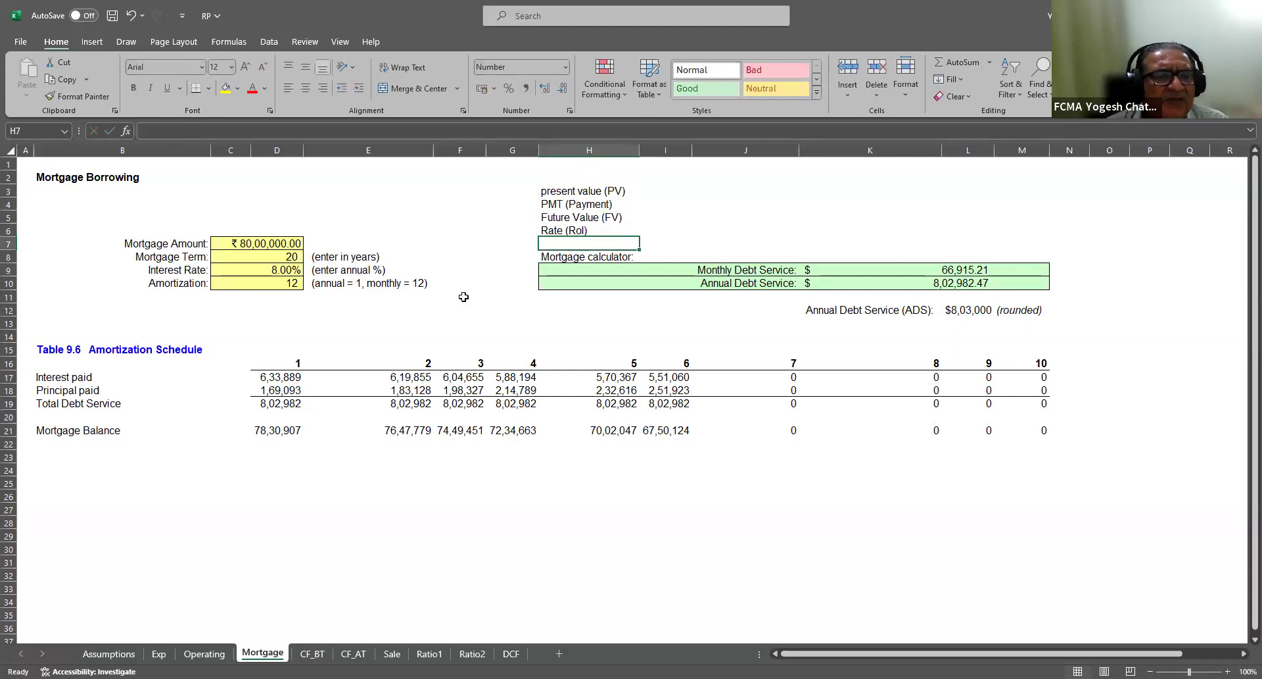
Start a PMT formula in K6 with the interest rate in C9 as the rate argument
click(910, 271)
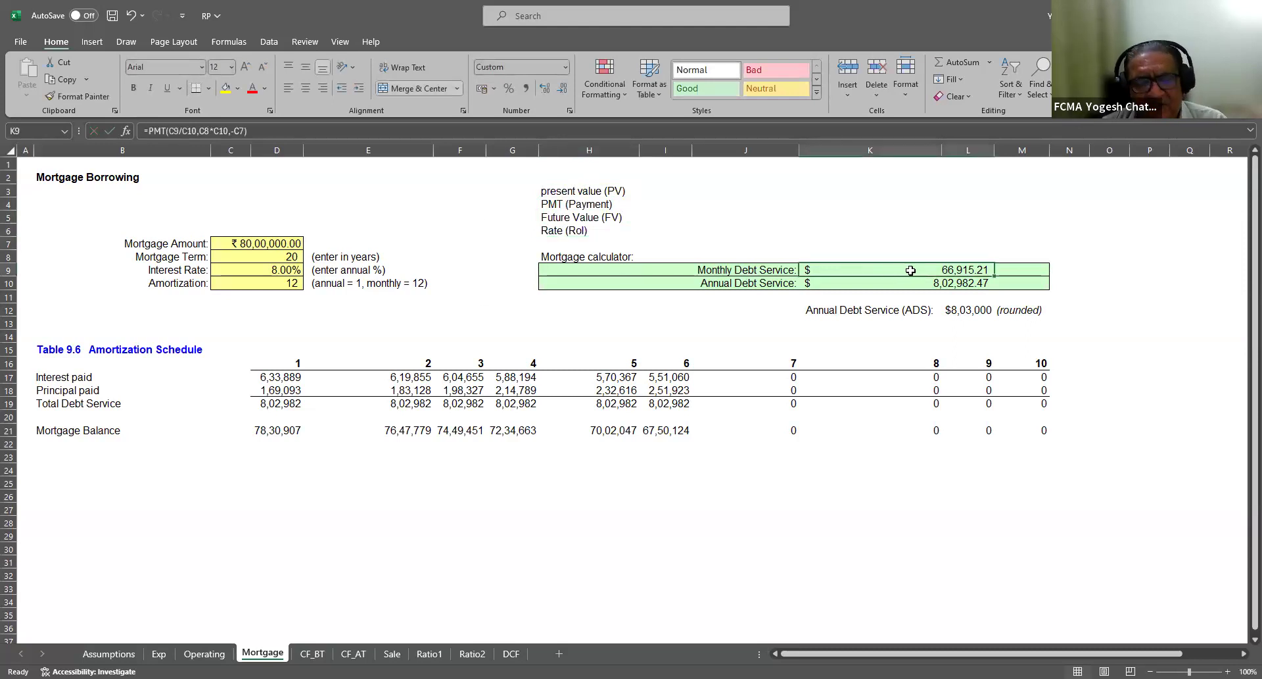
click(887, 232)
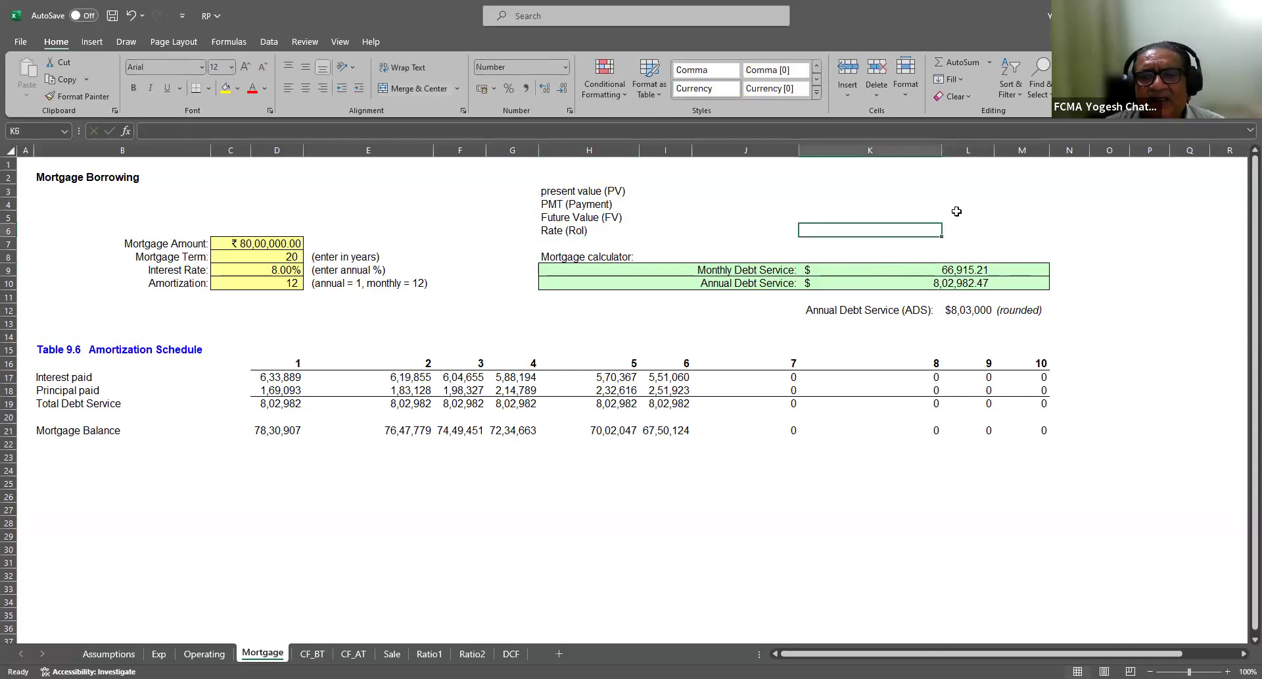
text(=)
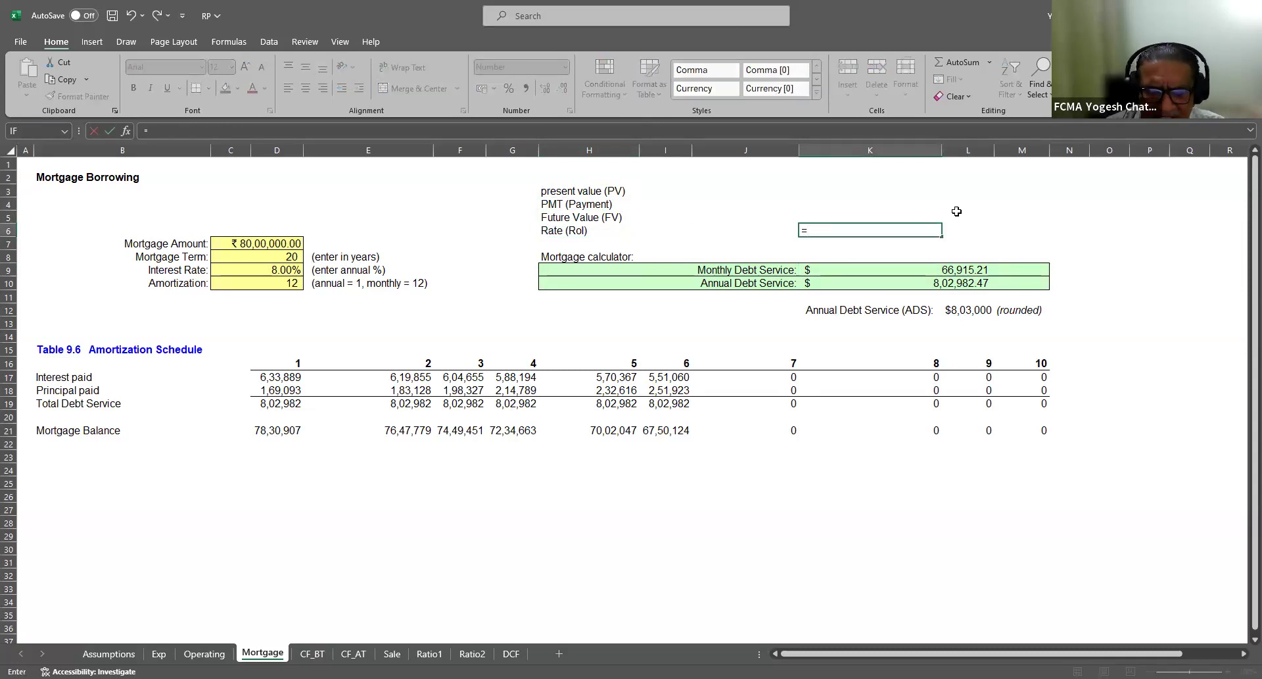
text(pmt)
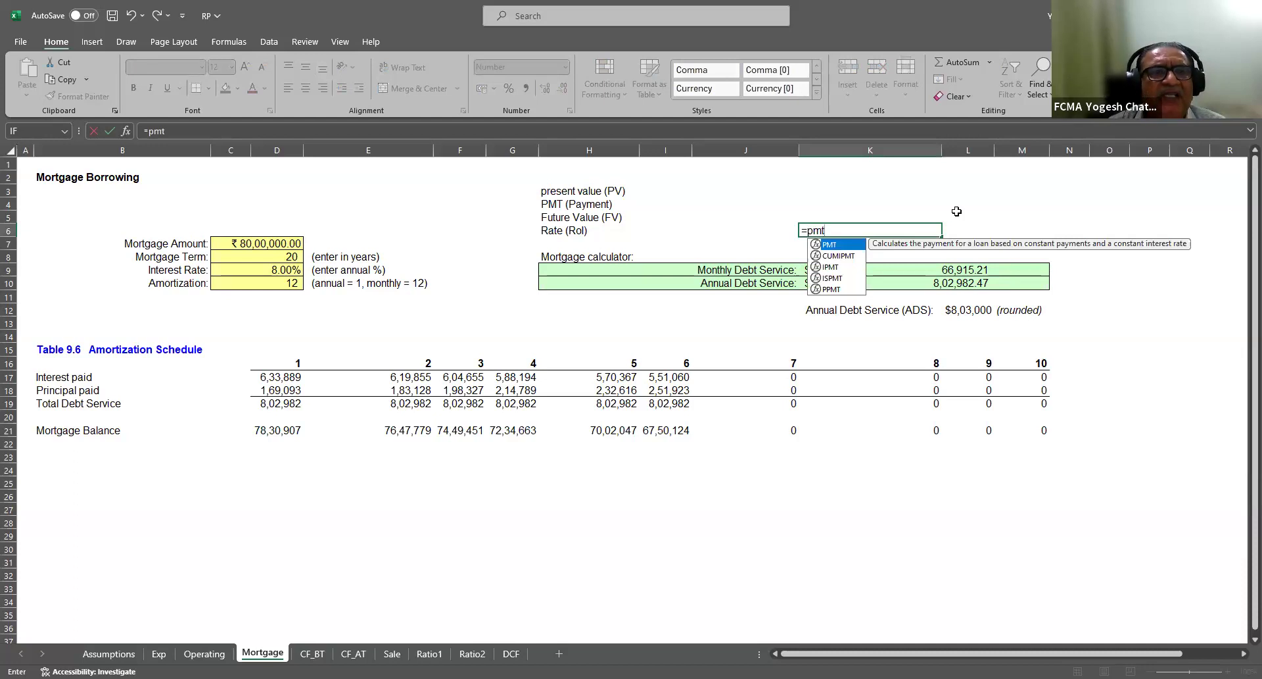
text(()
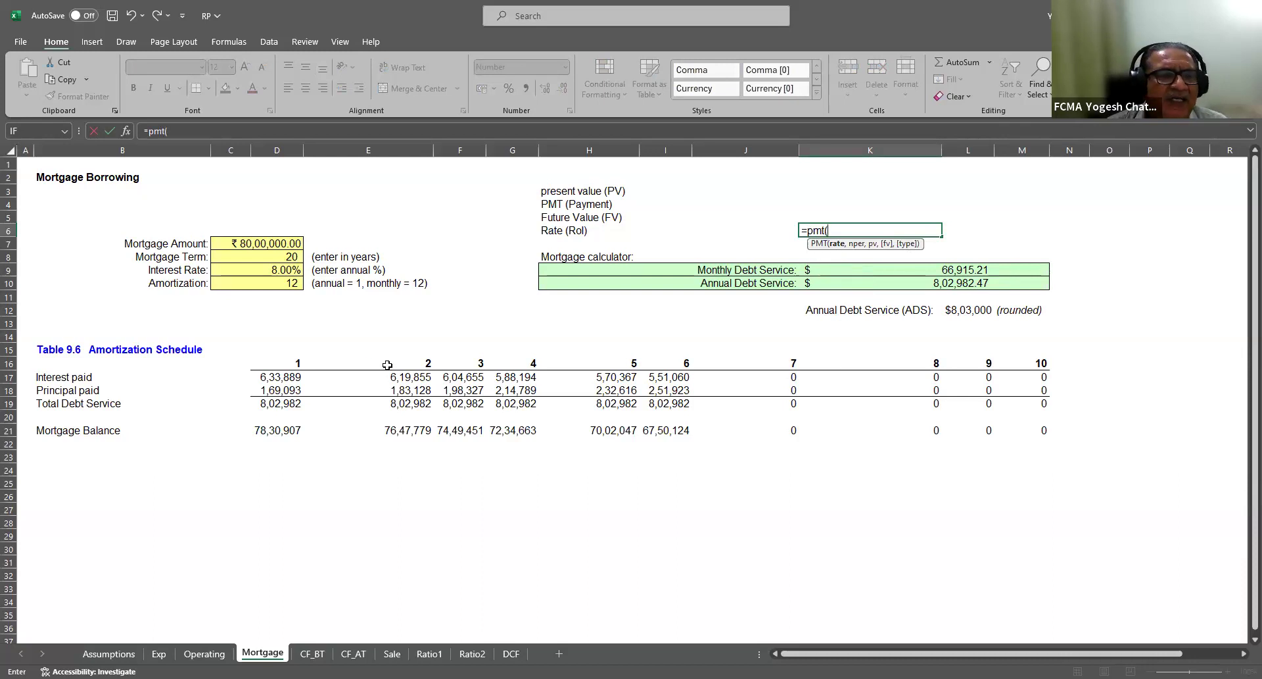
click(281, 269)
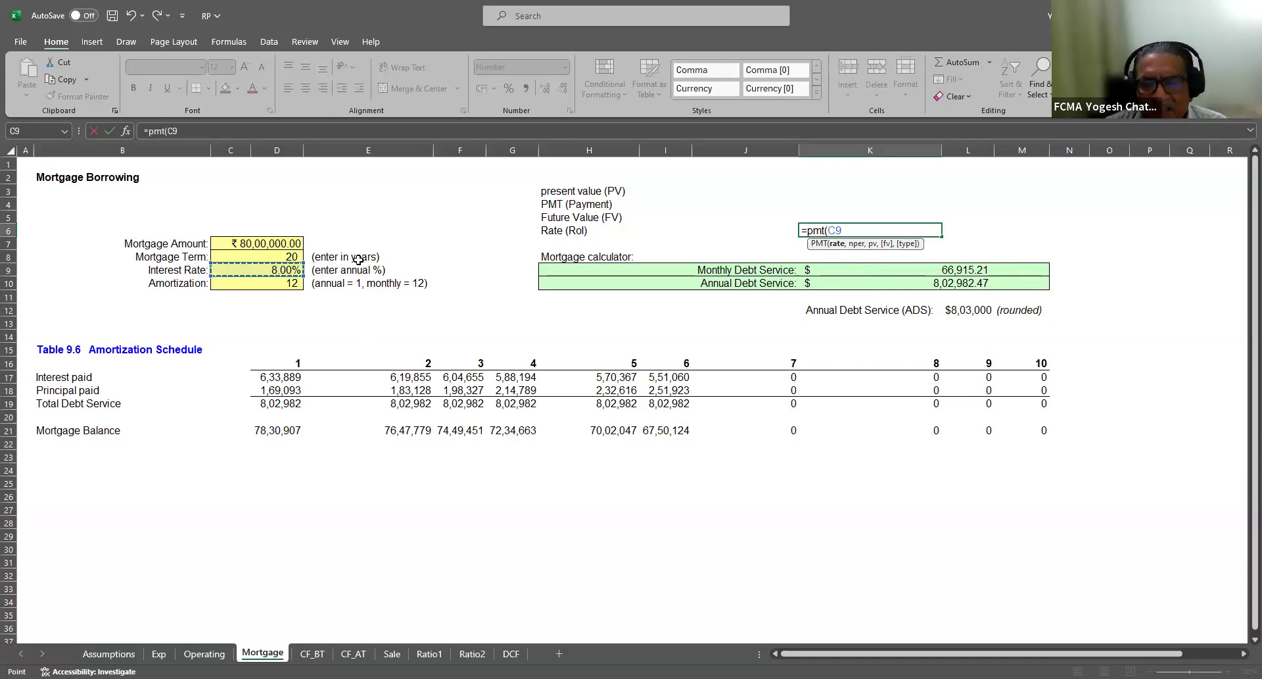
text(,)
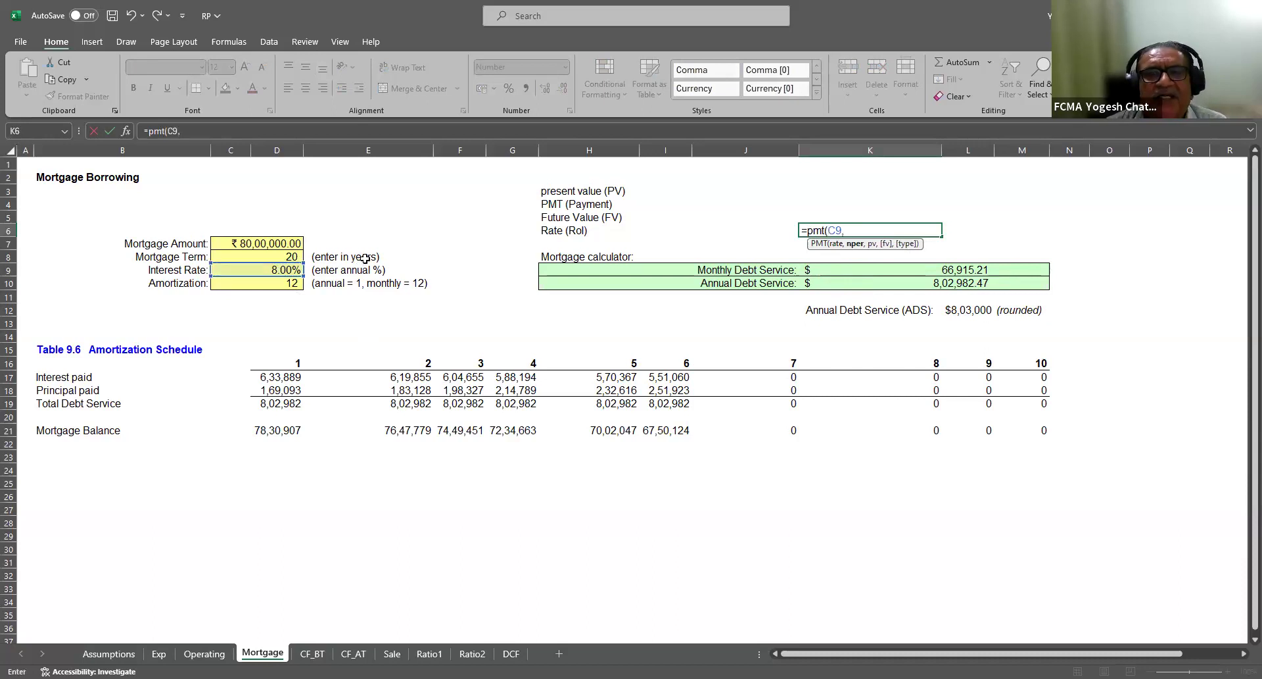
Complete the K6 PMT formula with (C8*C10) as the number of periods and -C7 as the present value
click(290, 258)
text(*)
click(282, 283)
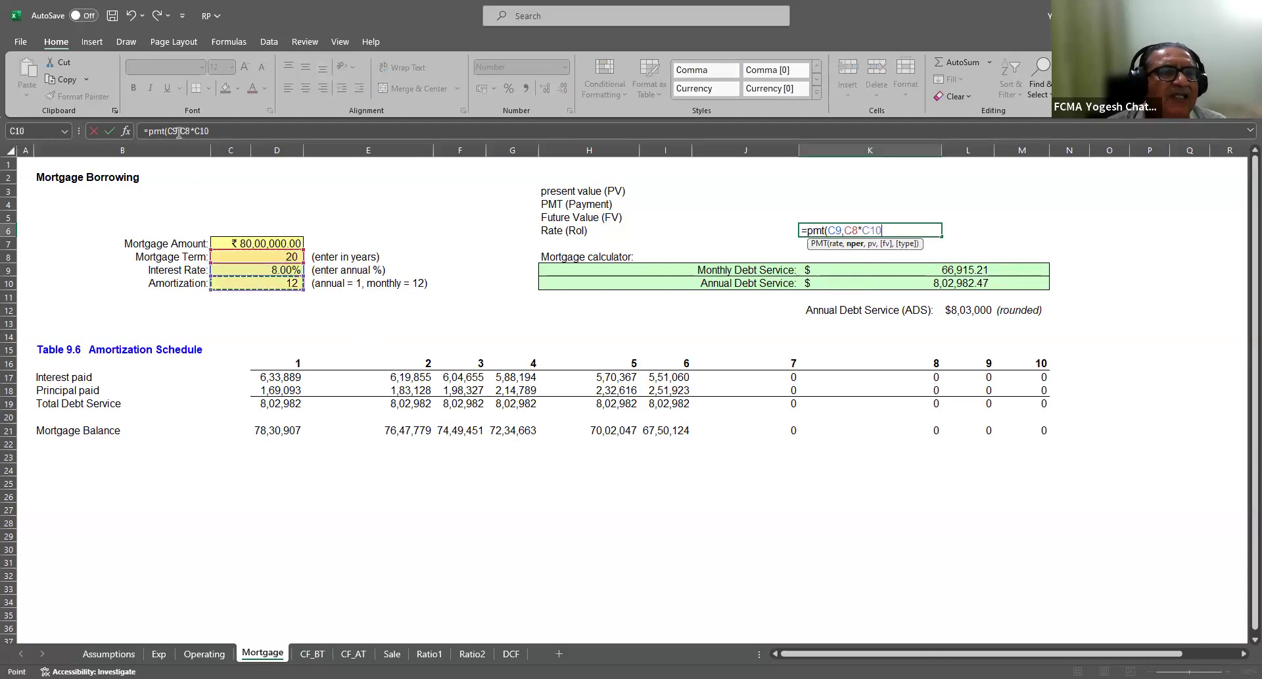
click(180, 131)
text(()
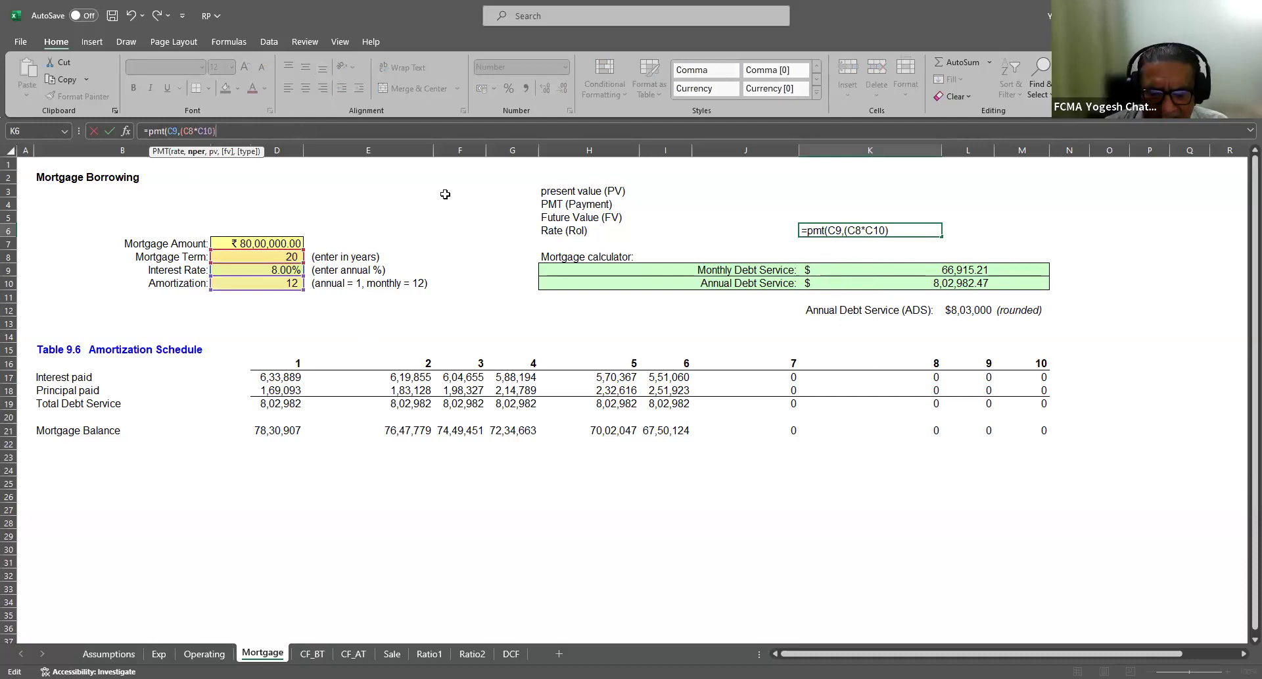
text(,-)
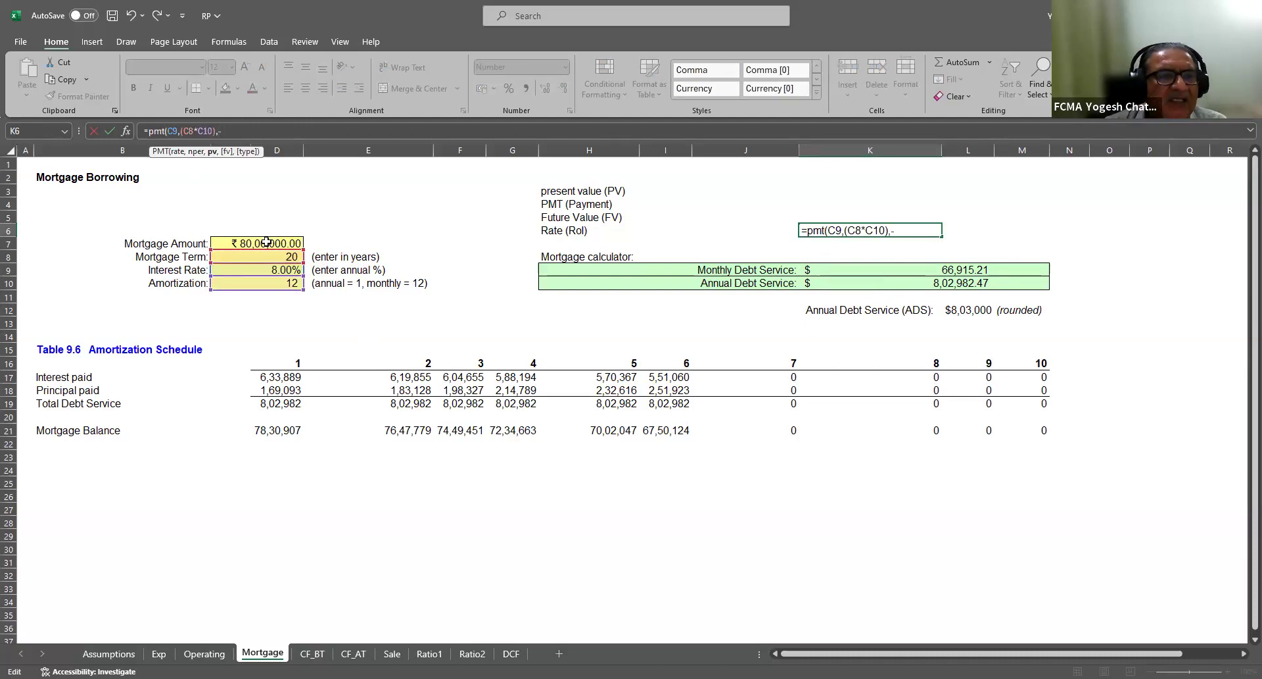
click(267, 242)
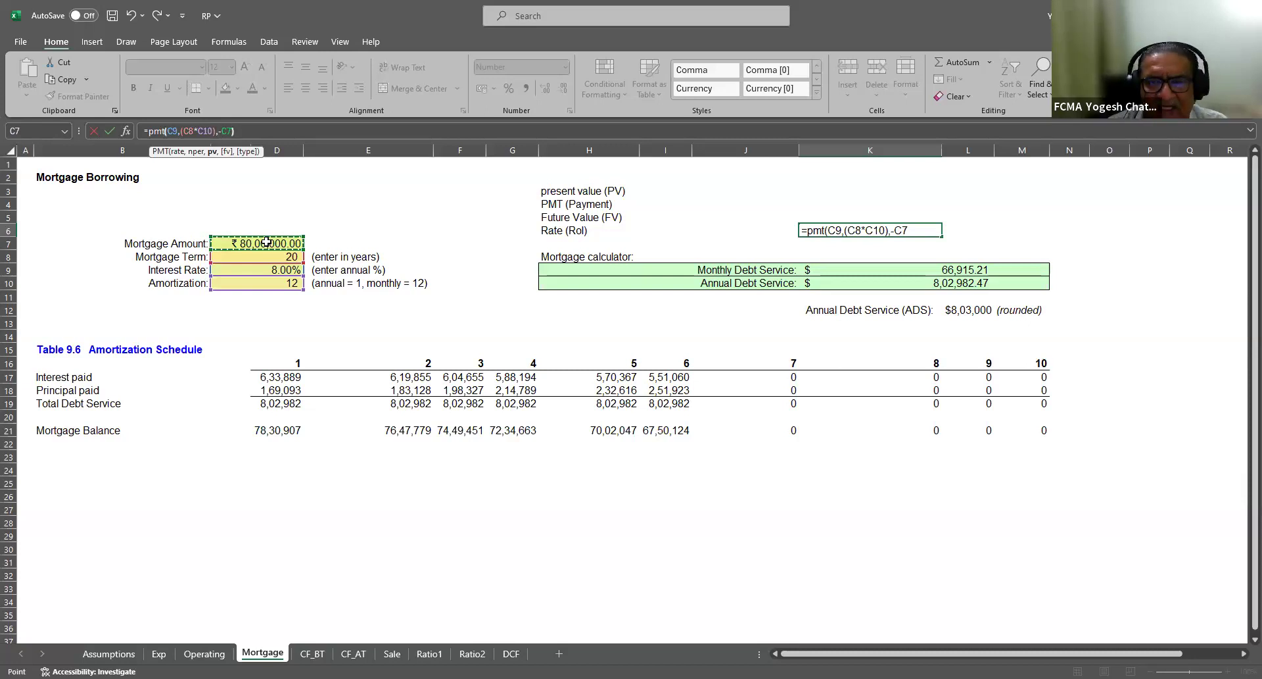
key(Return)
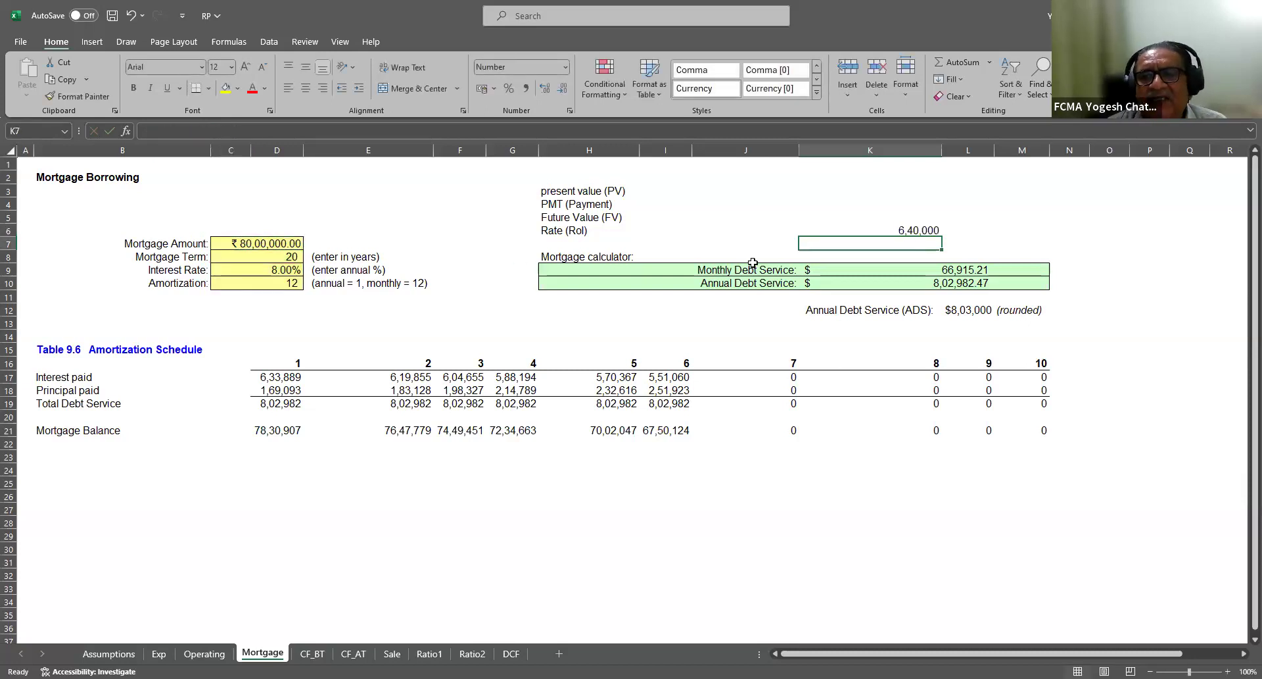
Compare K6 with the K9 formula and change its rate to monthly, giving =PMT((C9/12),(C8*C10),-C7)
click(857, 229)
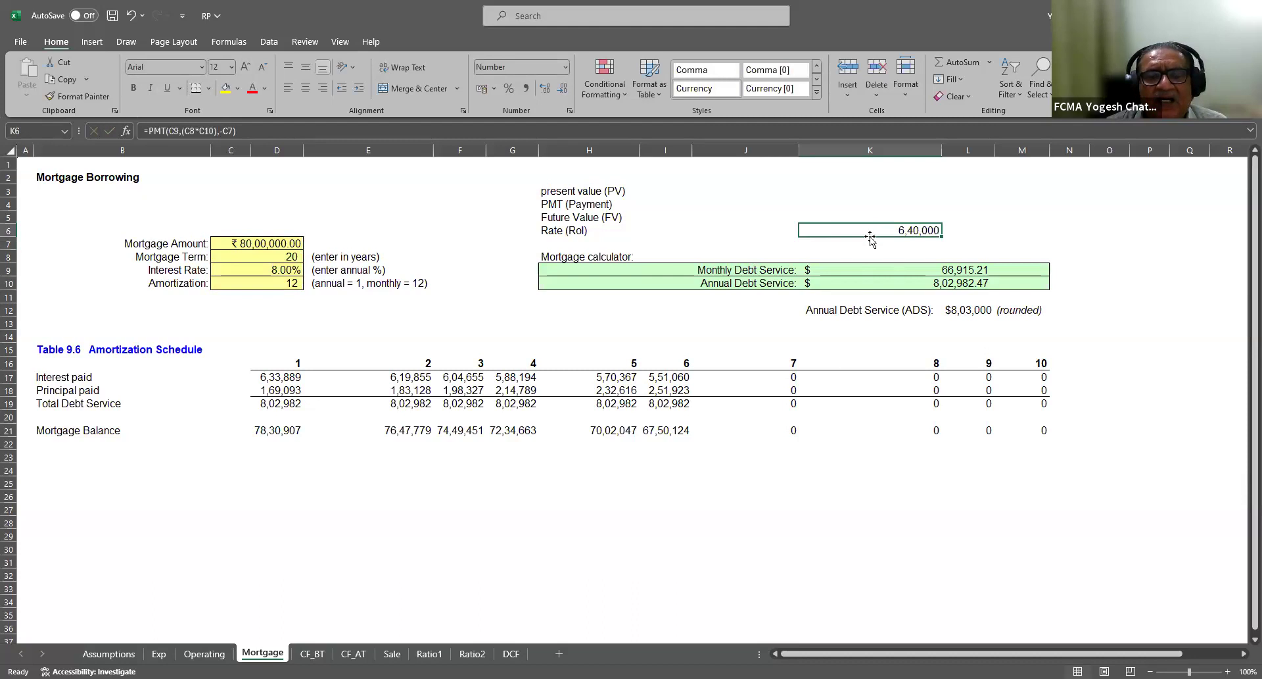
click(915, 274)
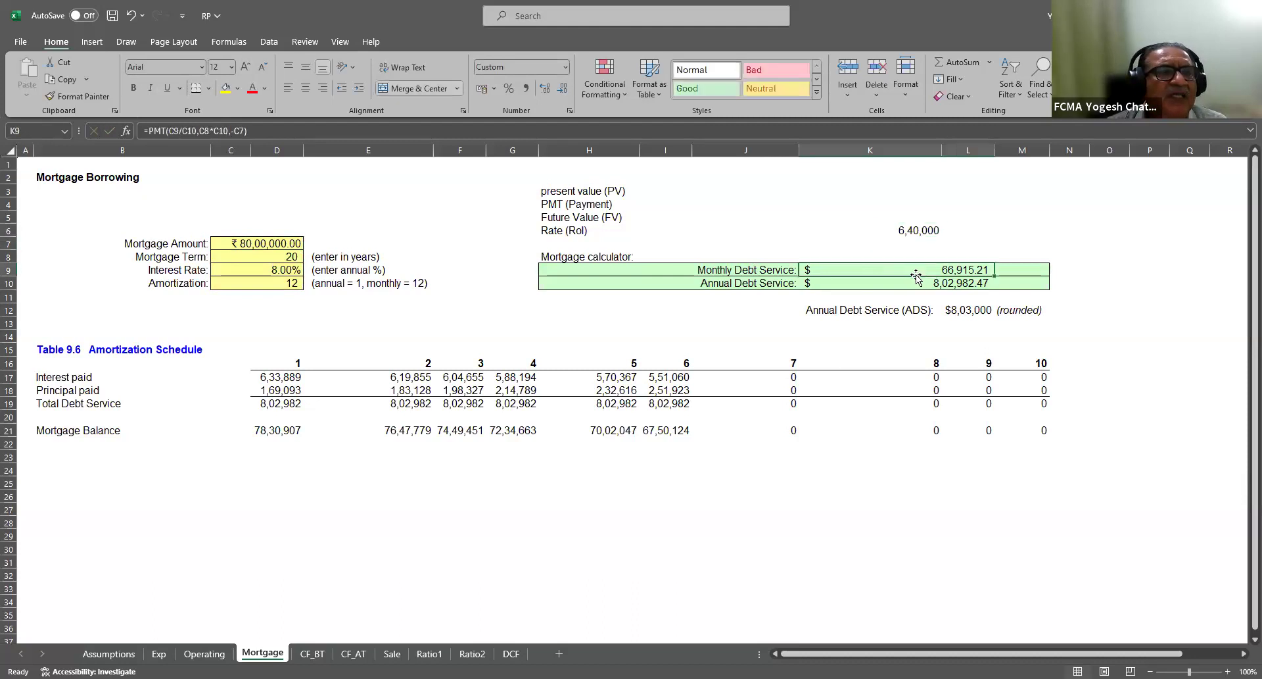
click(893, 228)
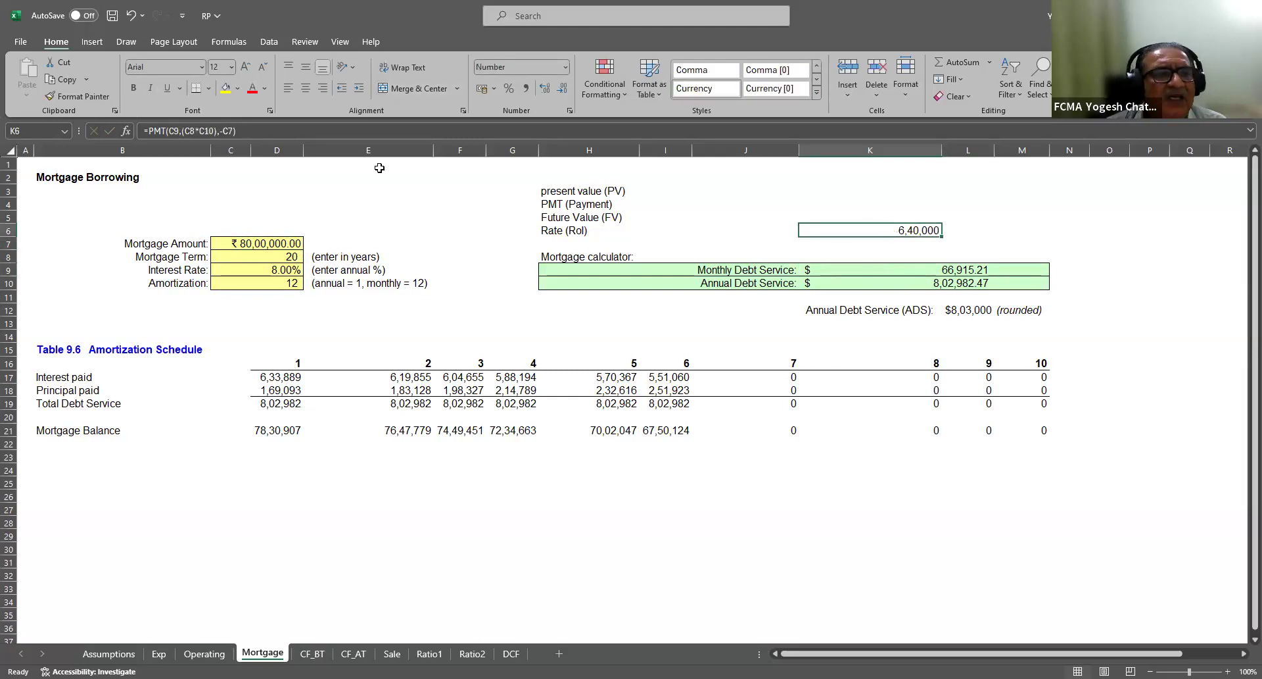
click(173, 132)
text(()
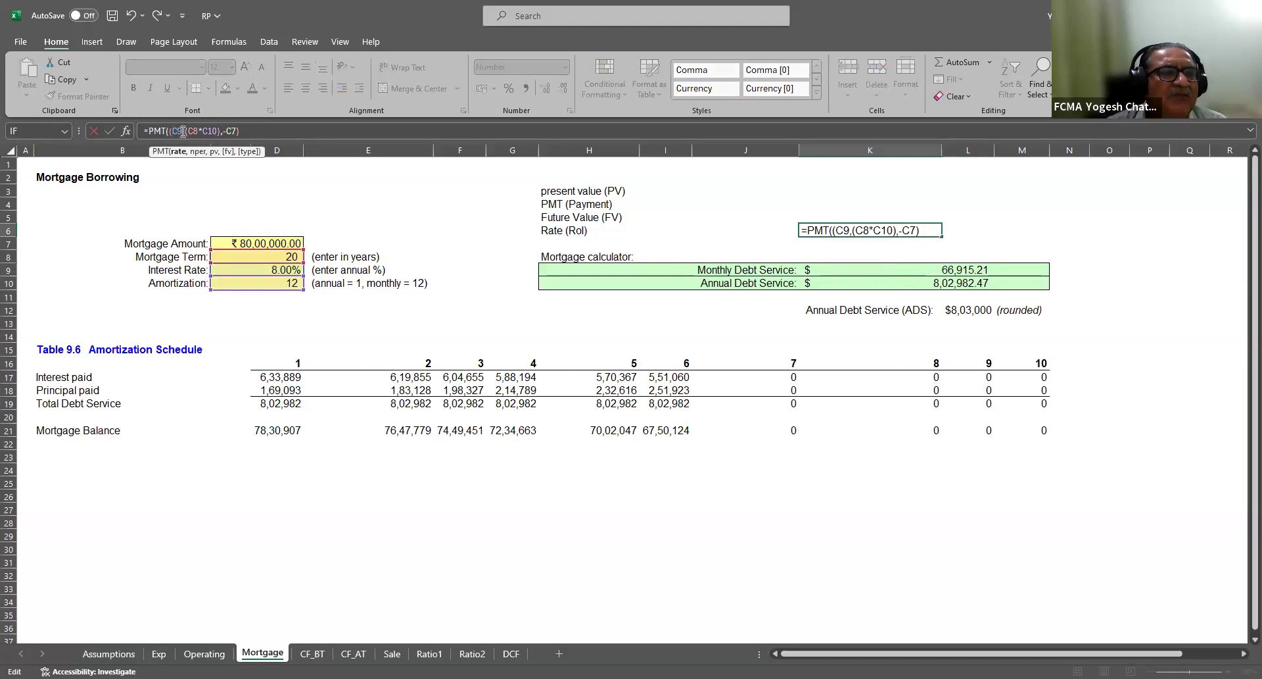
text(/12))
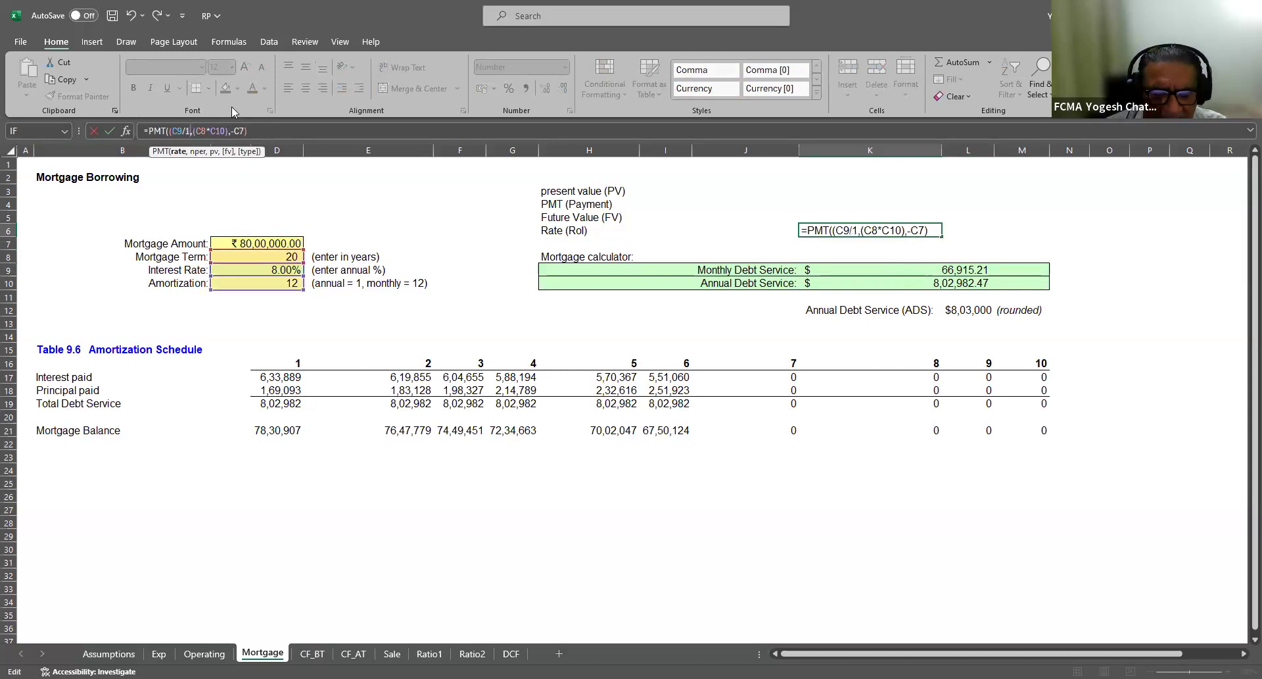
text(,)
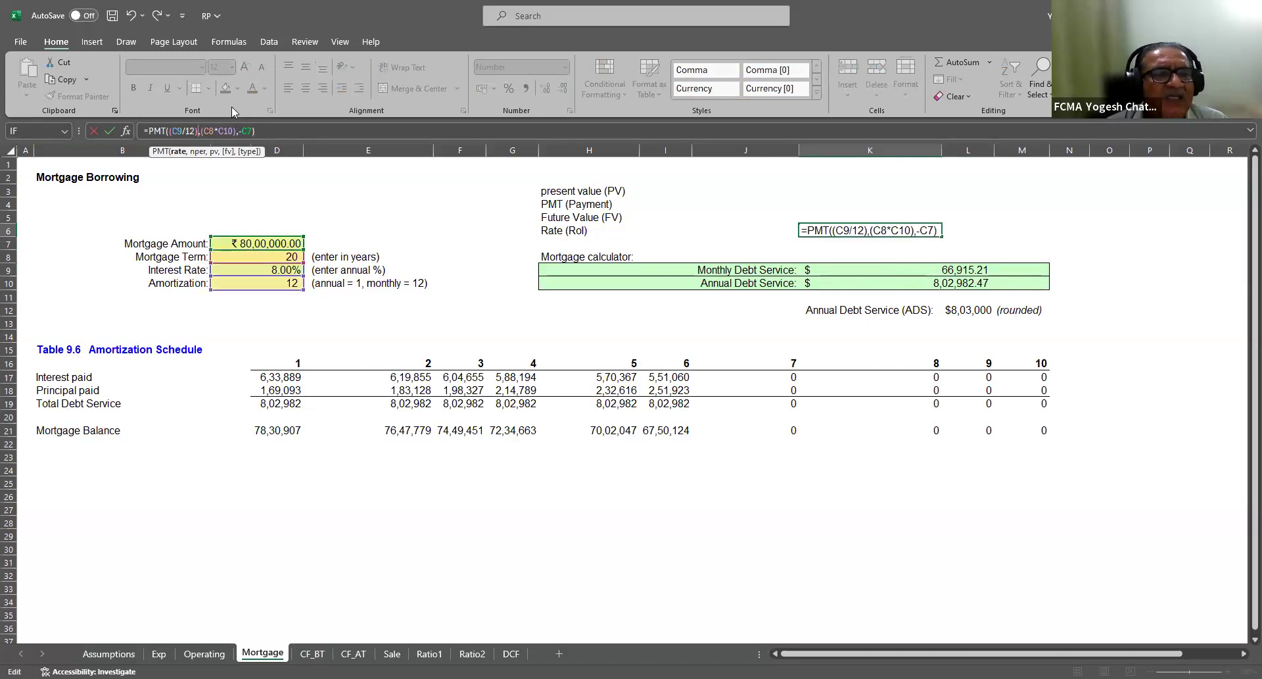
key(Return)
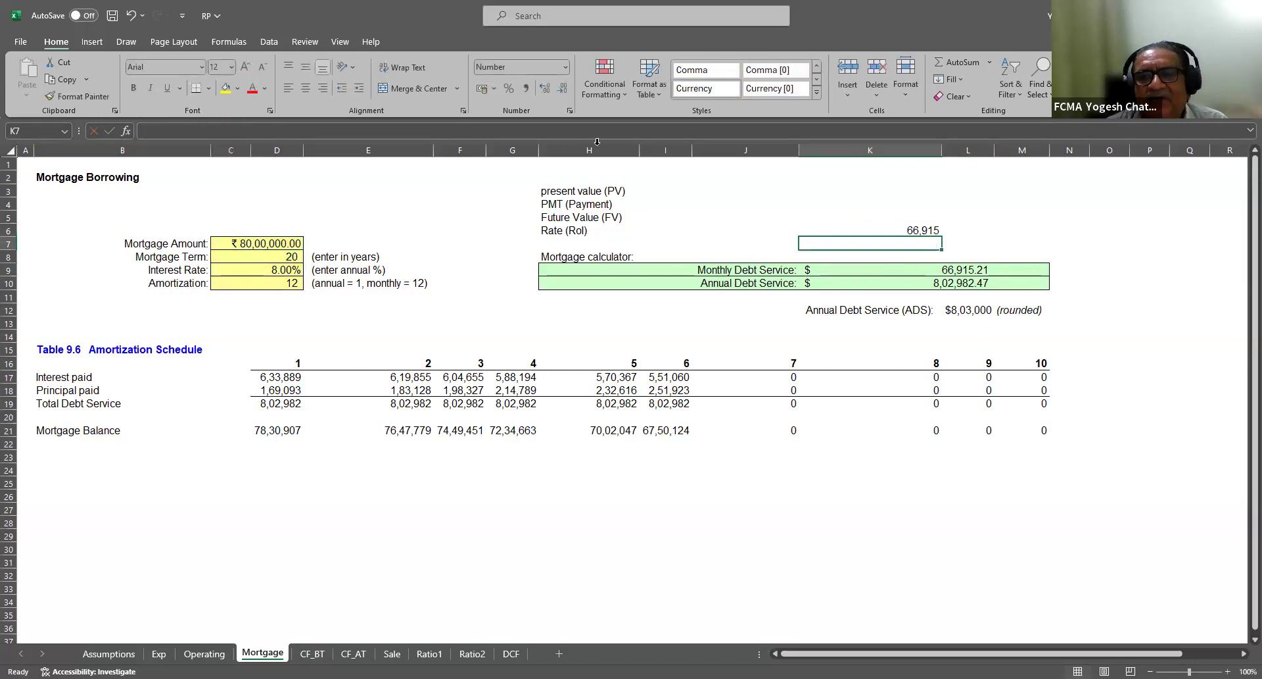
Label the K6 payment result by entering "EMI" in L6
click(918, 230)
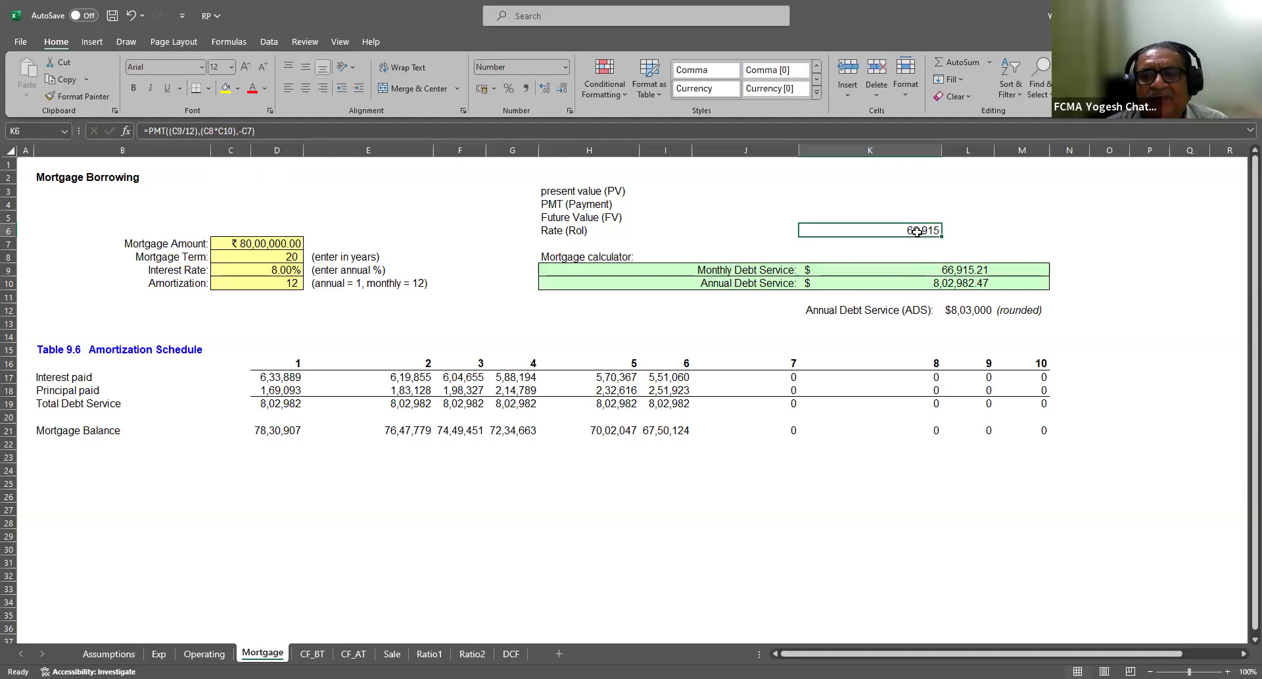
click(974, 227)
text(EMI)
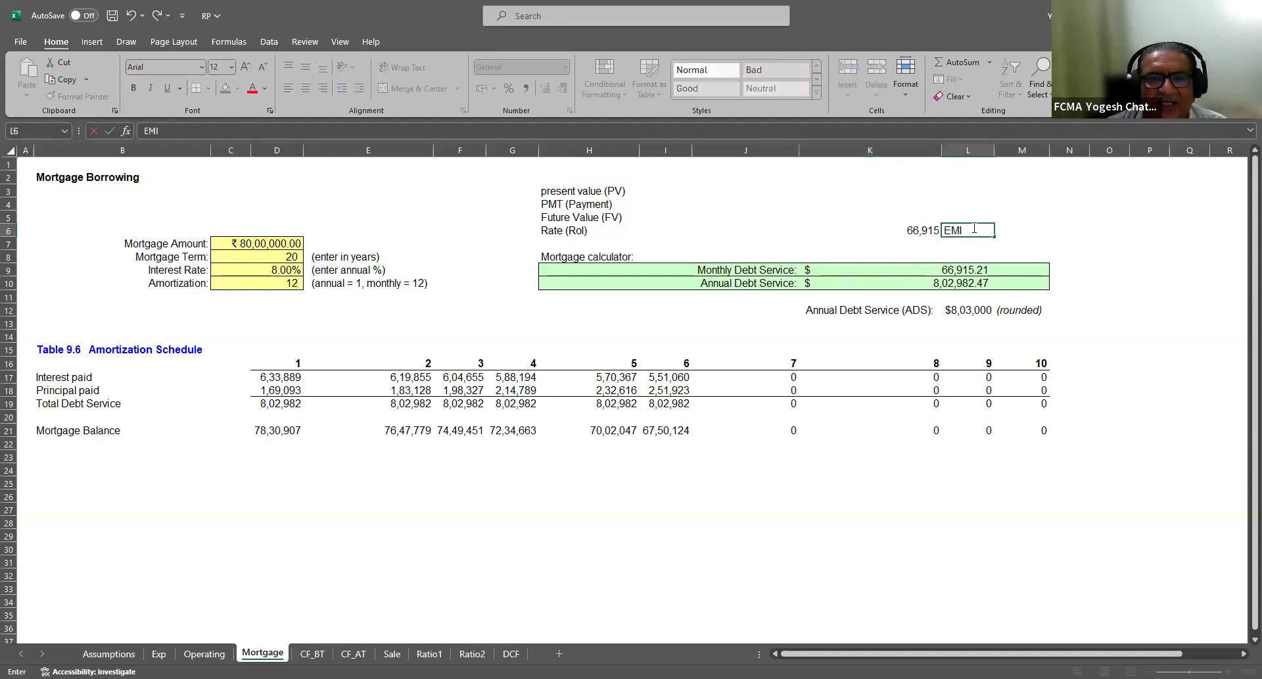
key(Return)
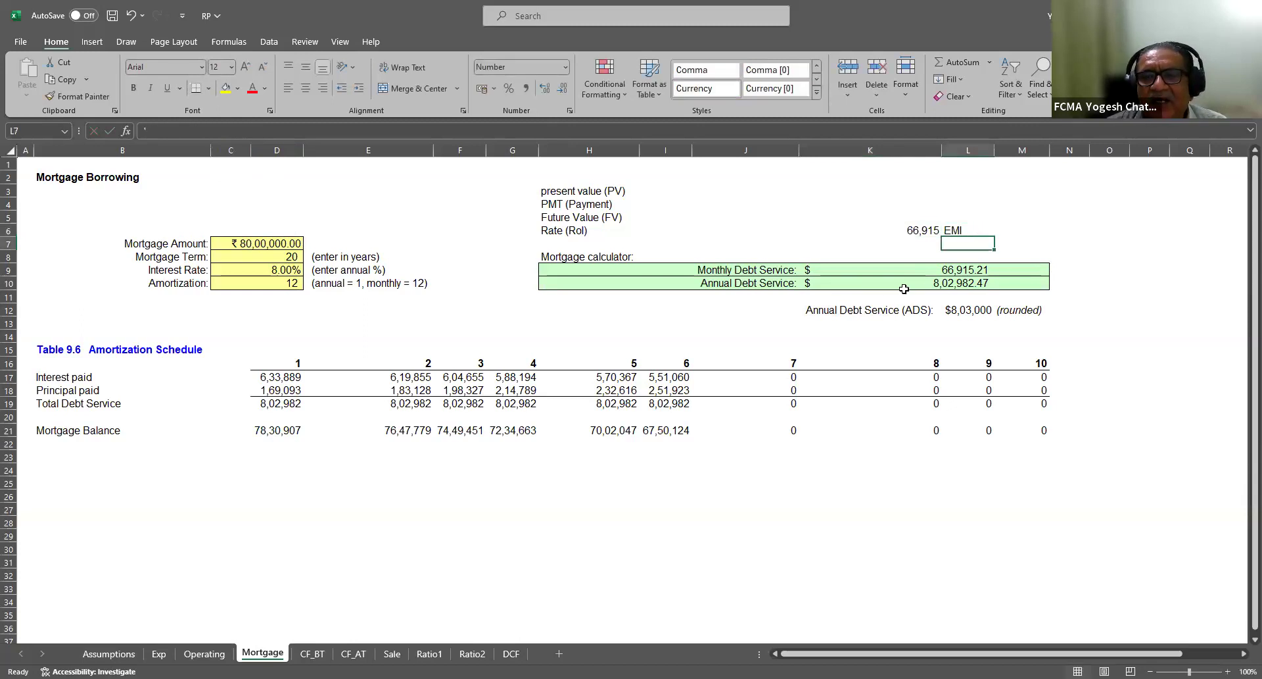
Inspect the Annual Debt Service formula in K10 and the cells it references
click(929, 286)
key(F2)
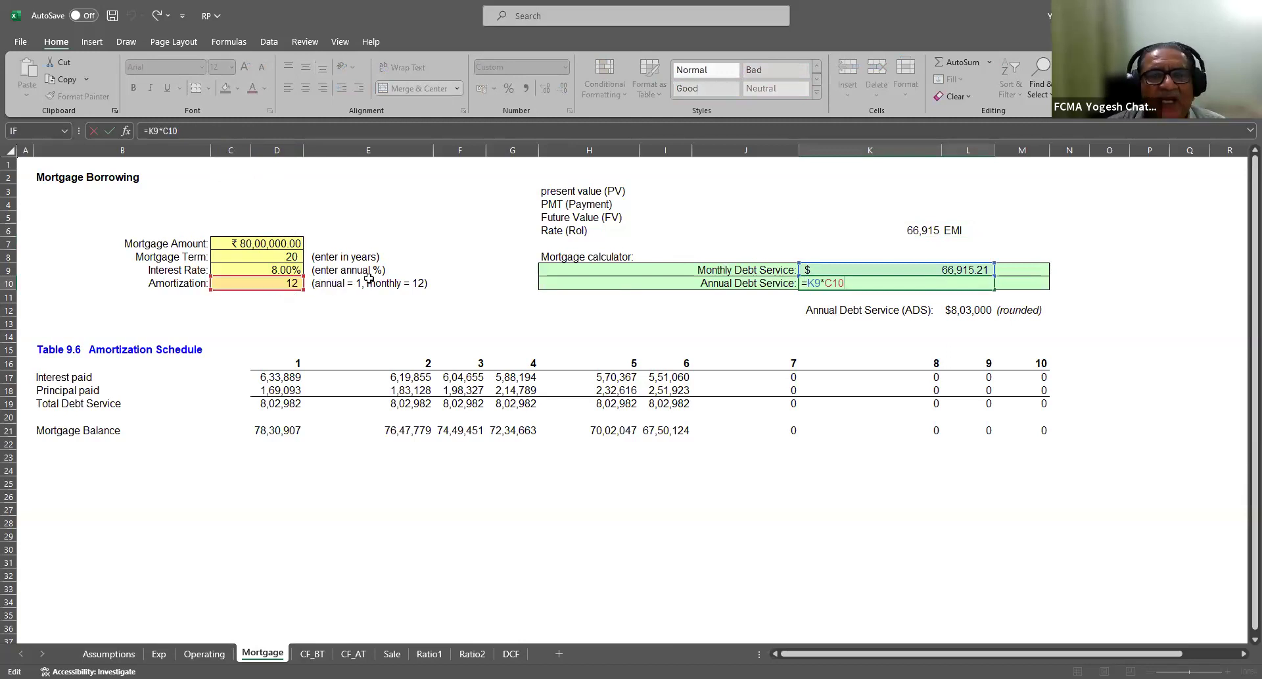
key(Escape)
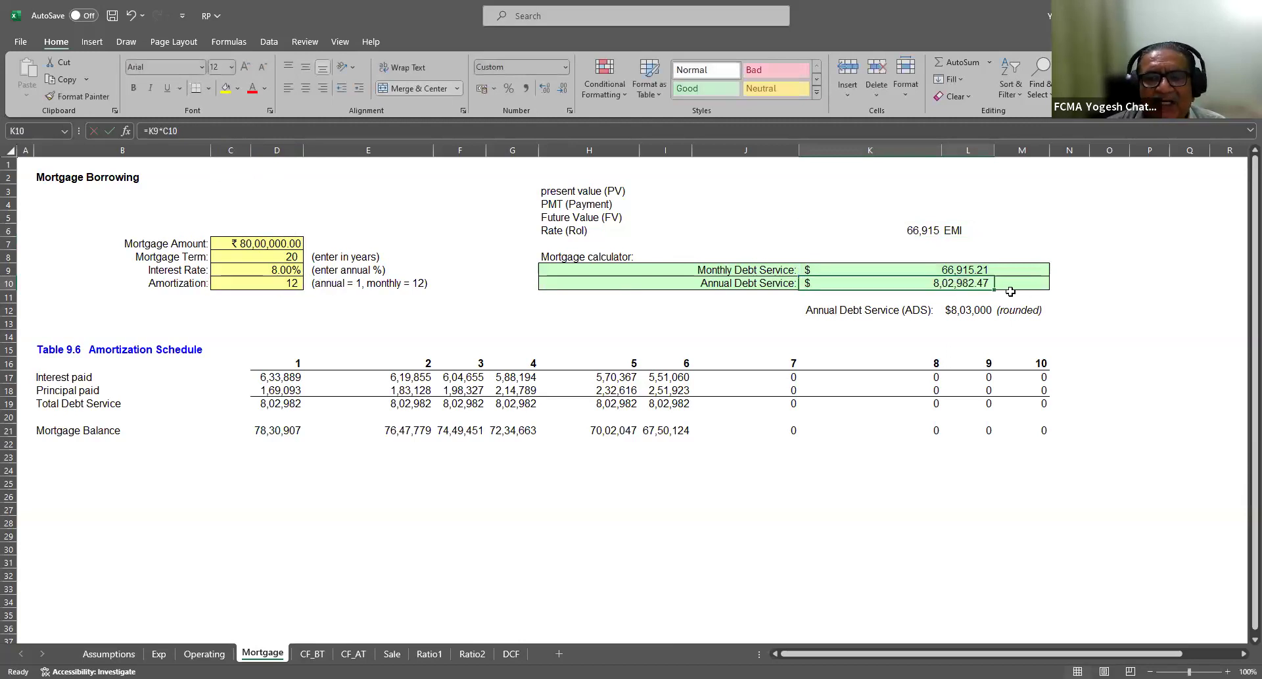
Inspect the year 1 formulas for interest paid, principal paid and total debt service in D17 to D19
click(282, 378)
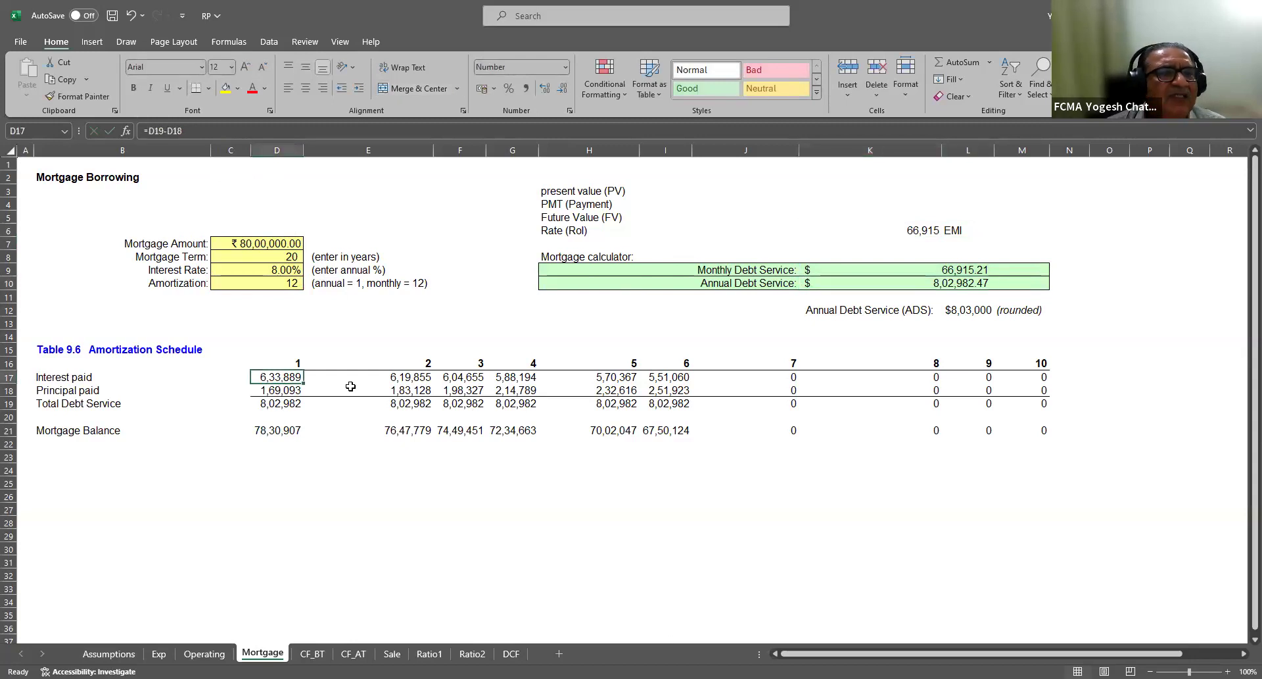
key(F2)
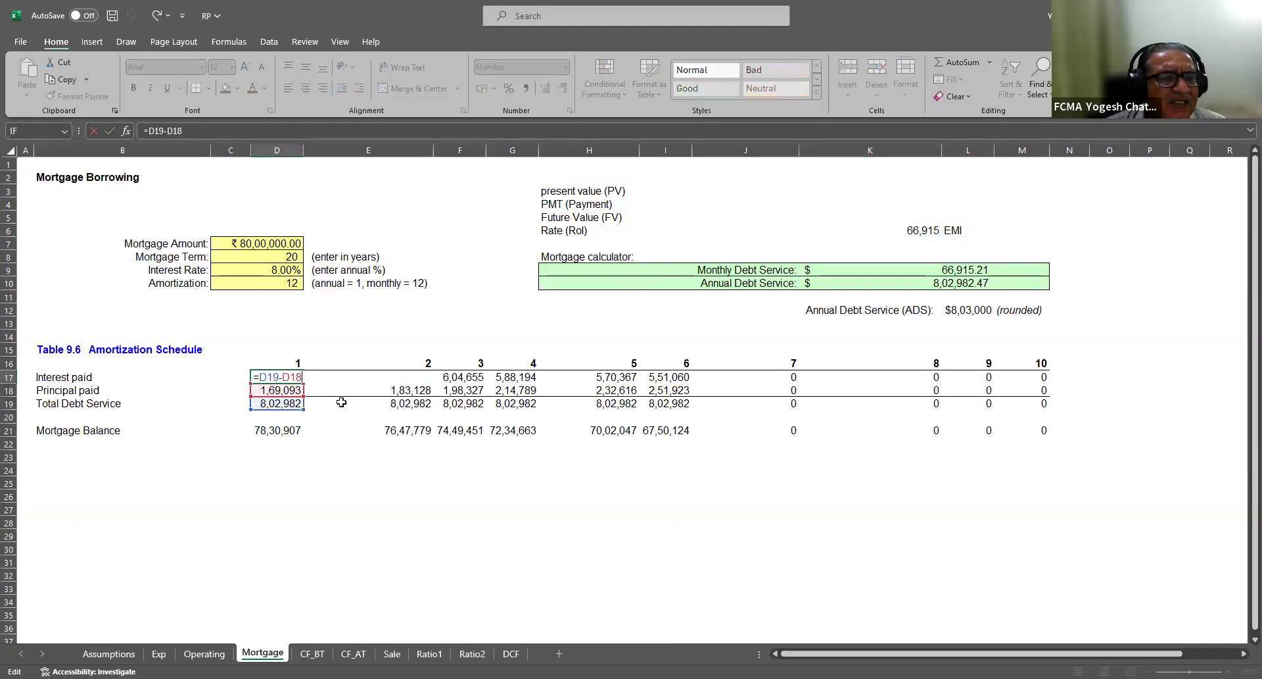
key(Escape)
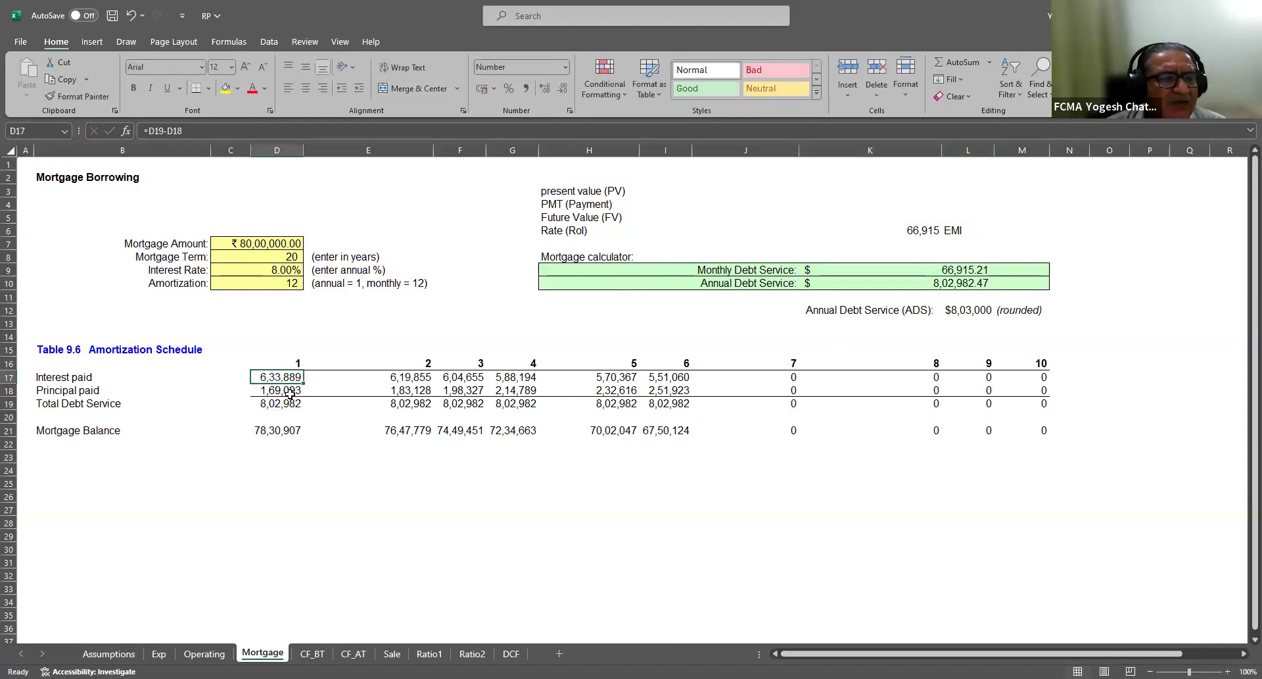
key(Down)
key(F2)
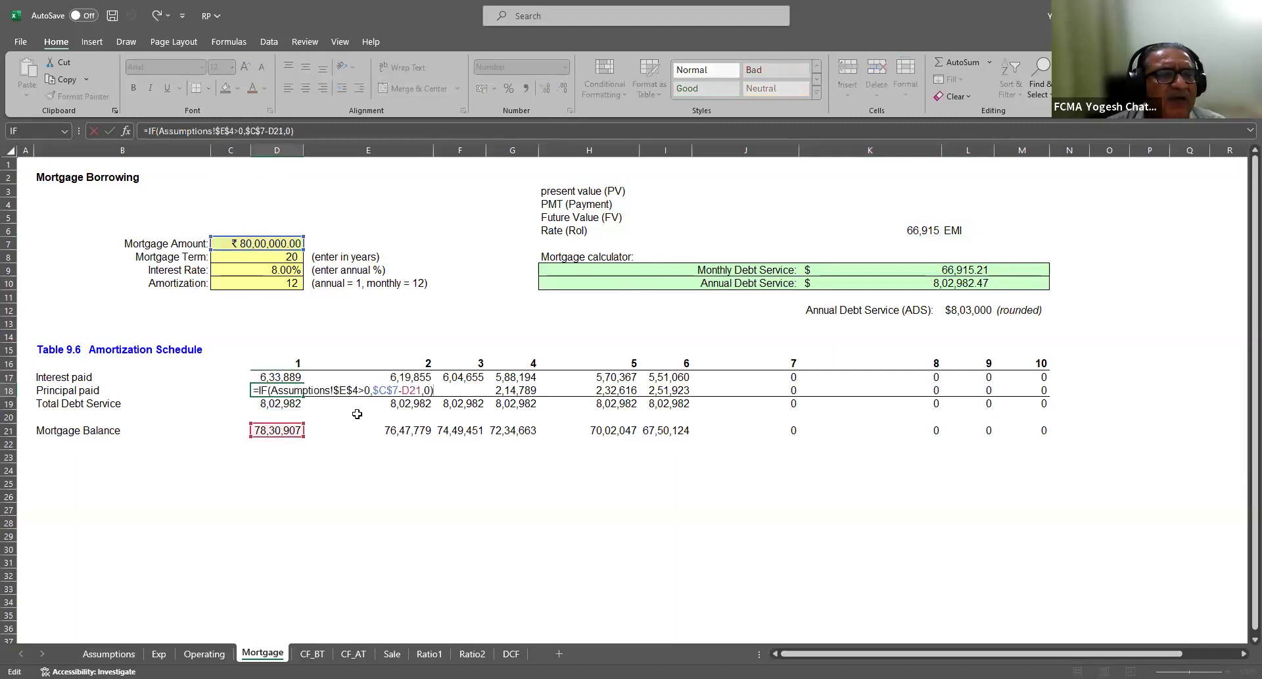
key(Escape)
click(287, 404)
key(F2)
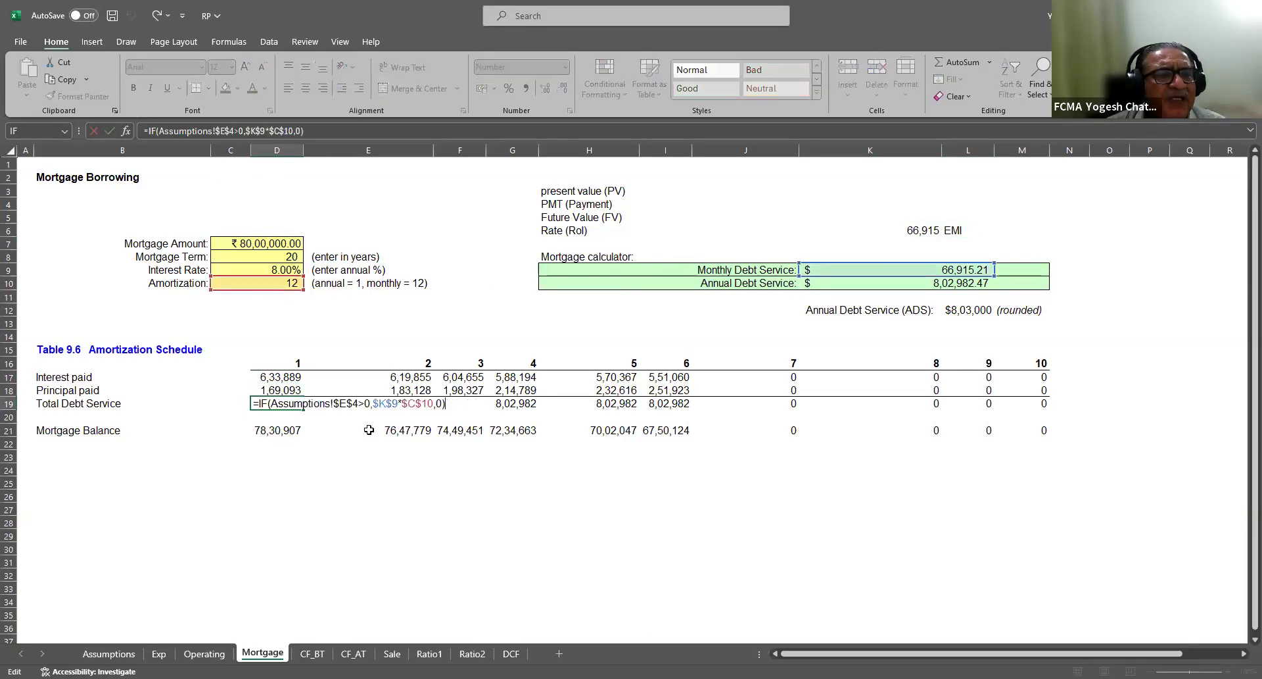
key(Escape)
Examine the PV-based Mortgage Balance formula in D21 and its counterparts for years 2 to 5 in row 21
click(289, 431)
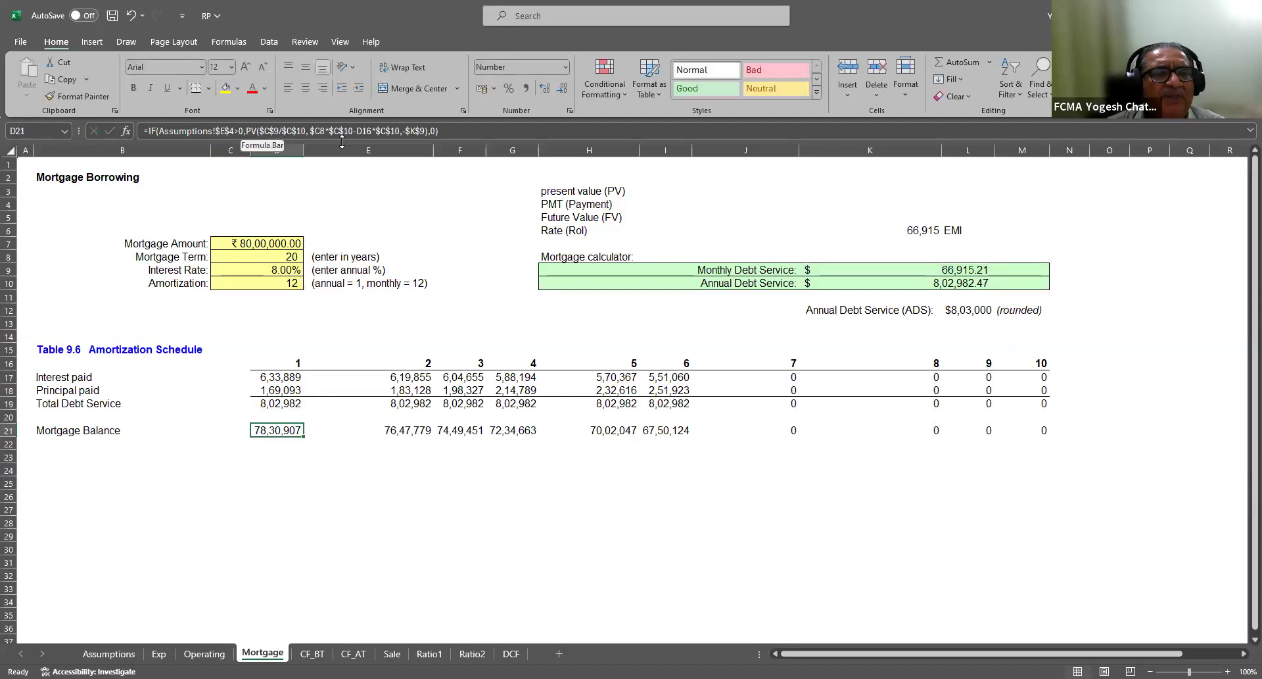
key(F2)
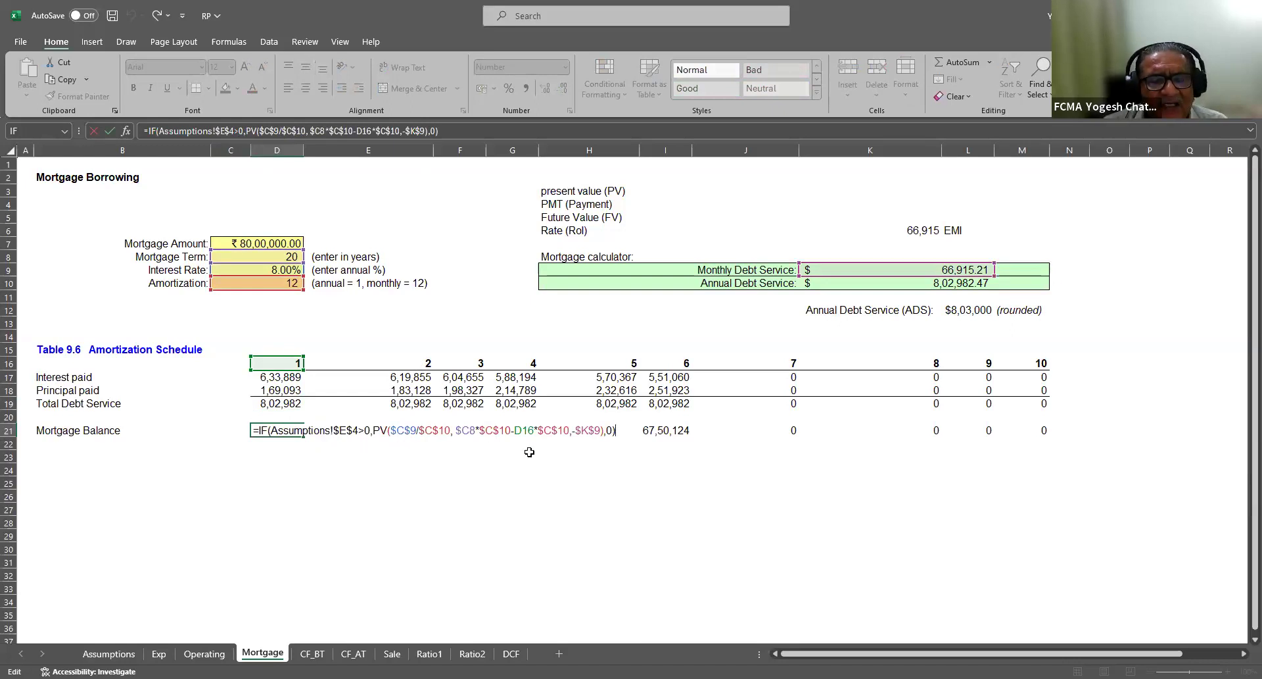
key(ctrl+Return)
click(396, 432)
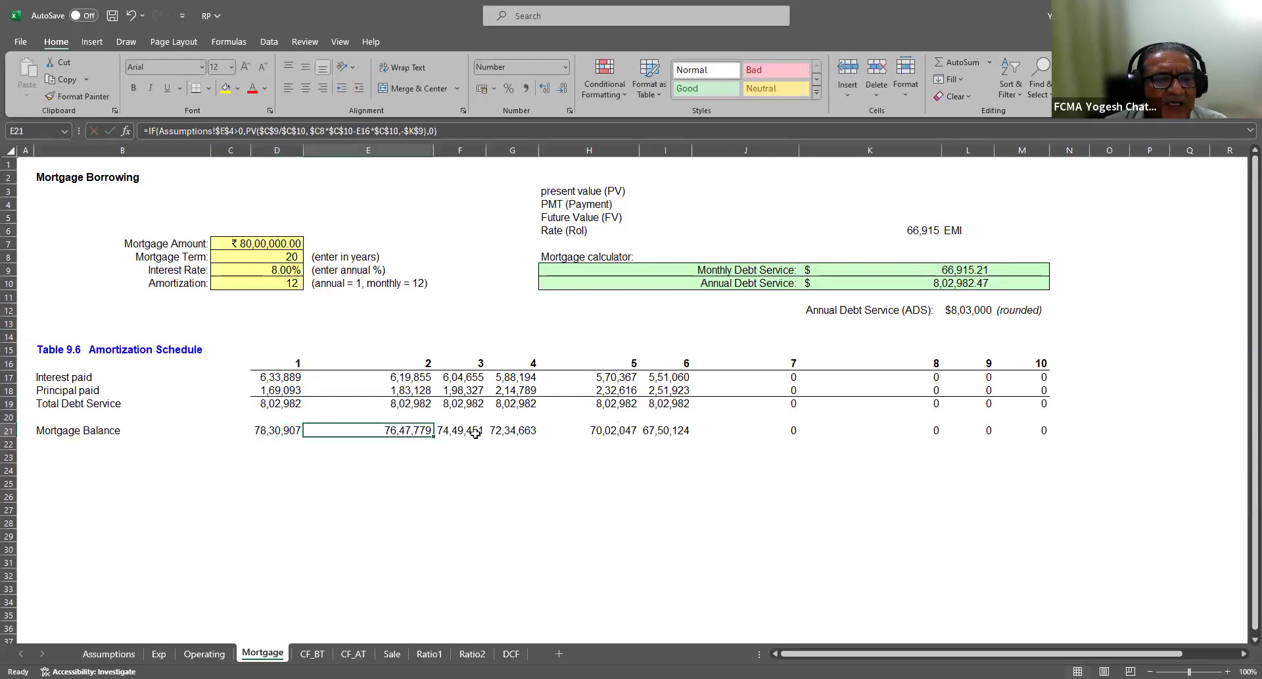
click(466, 431)
click(521, 432)
click(585, 431)
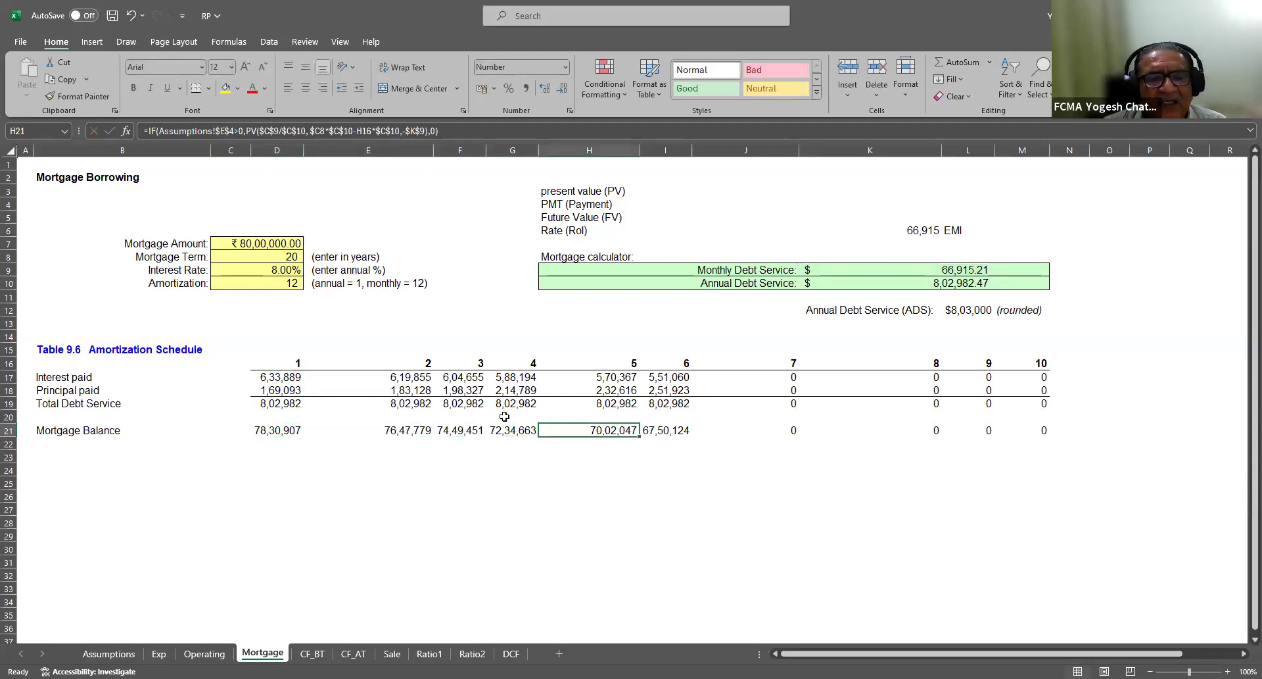
Review the Interest paid, Principal paid and Total Debt Service rows of the amortization schedule
click(89, 377)
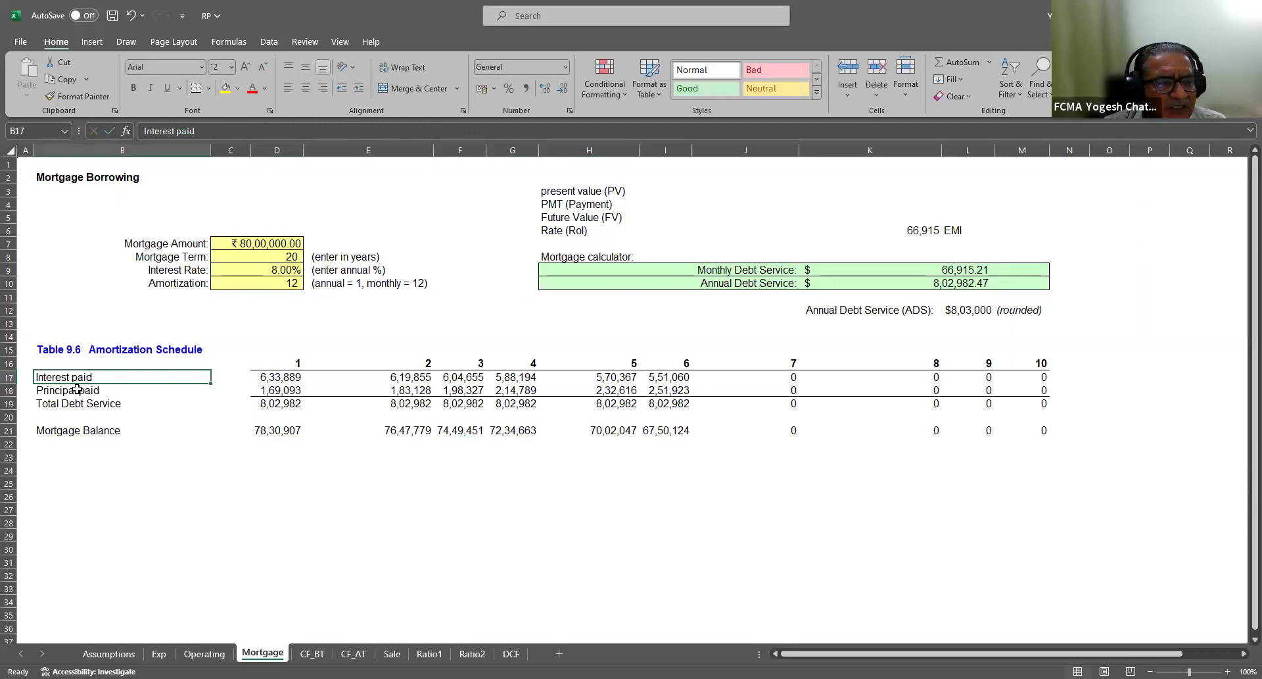
click(77, 389)
click(87, 404)
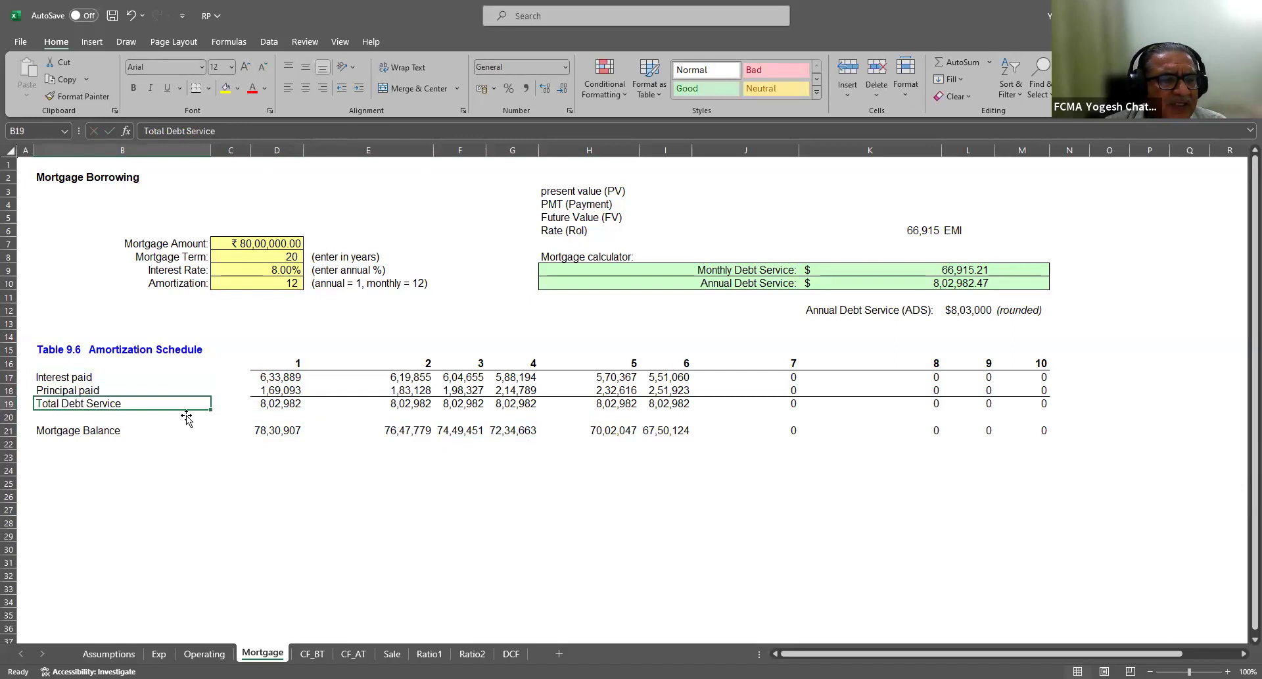
Inspect the year 1 interest and principal figures, the mortgage amount, and the Mortgage Balance formula in D21 with its referenced cells
drag(280, 379, 280, 389)
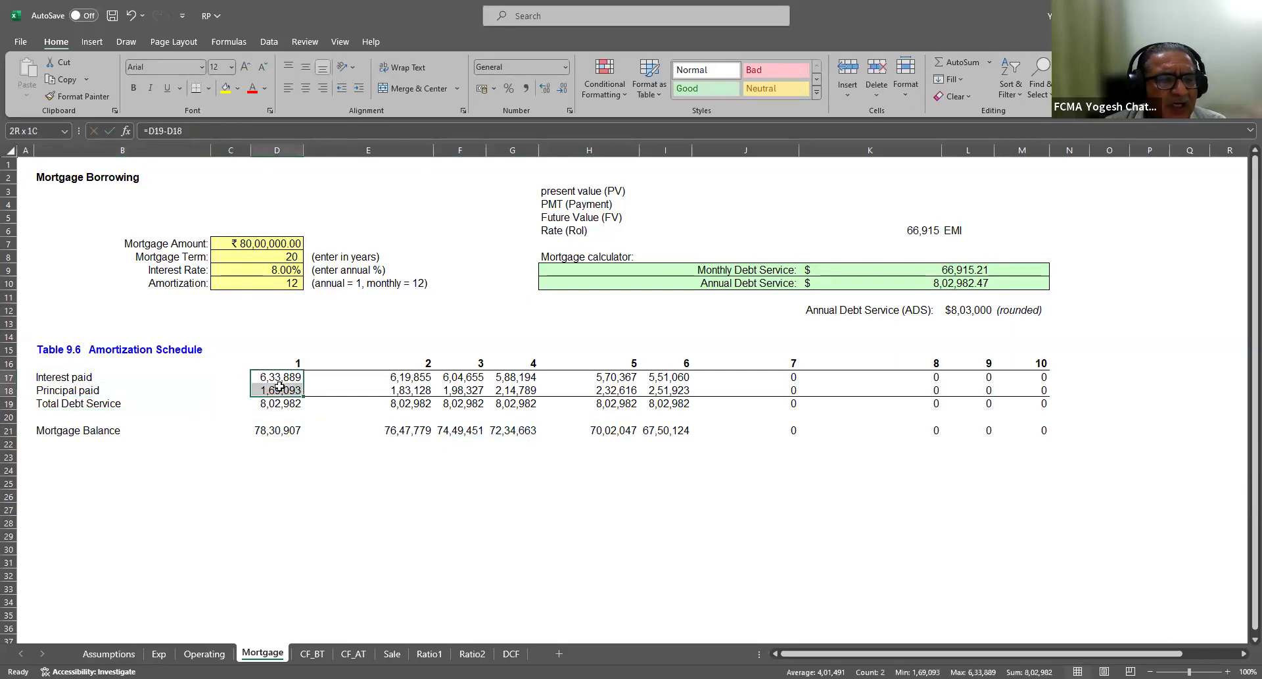
click(135, 427)
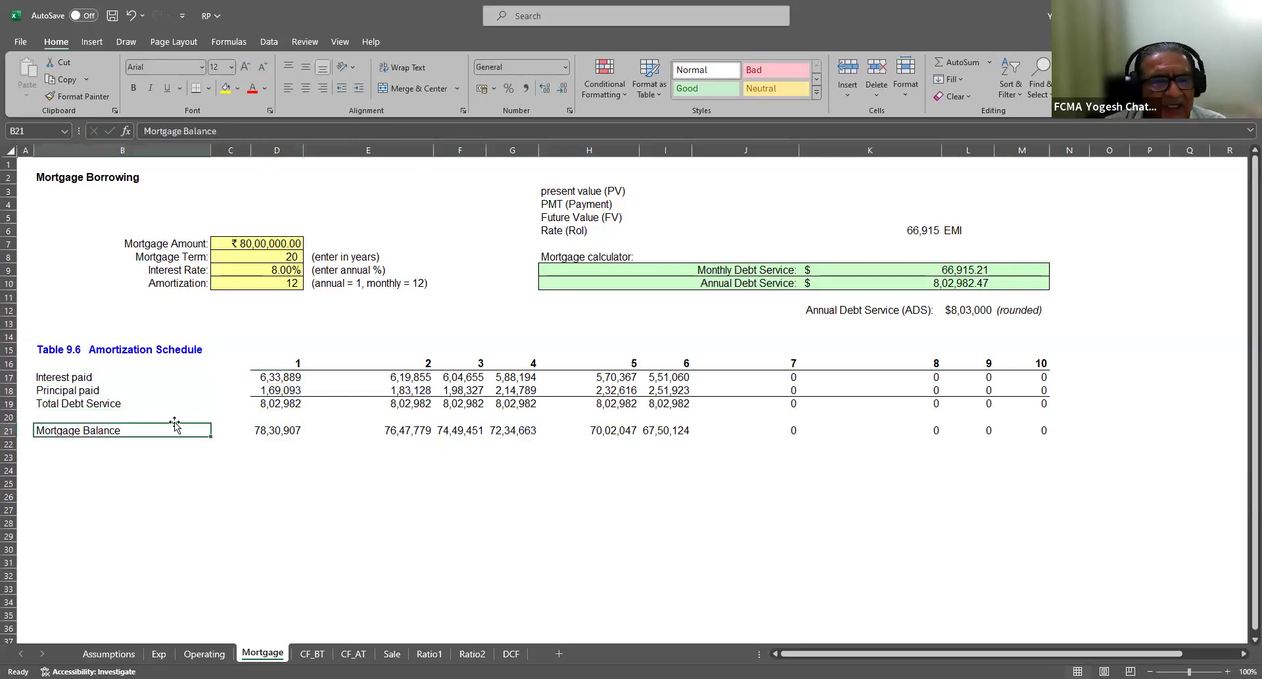
click(259, 426)
click(251, 243)
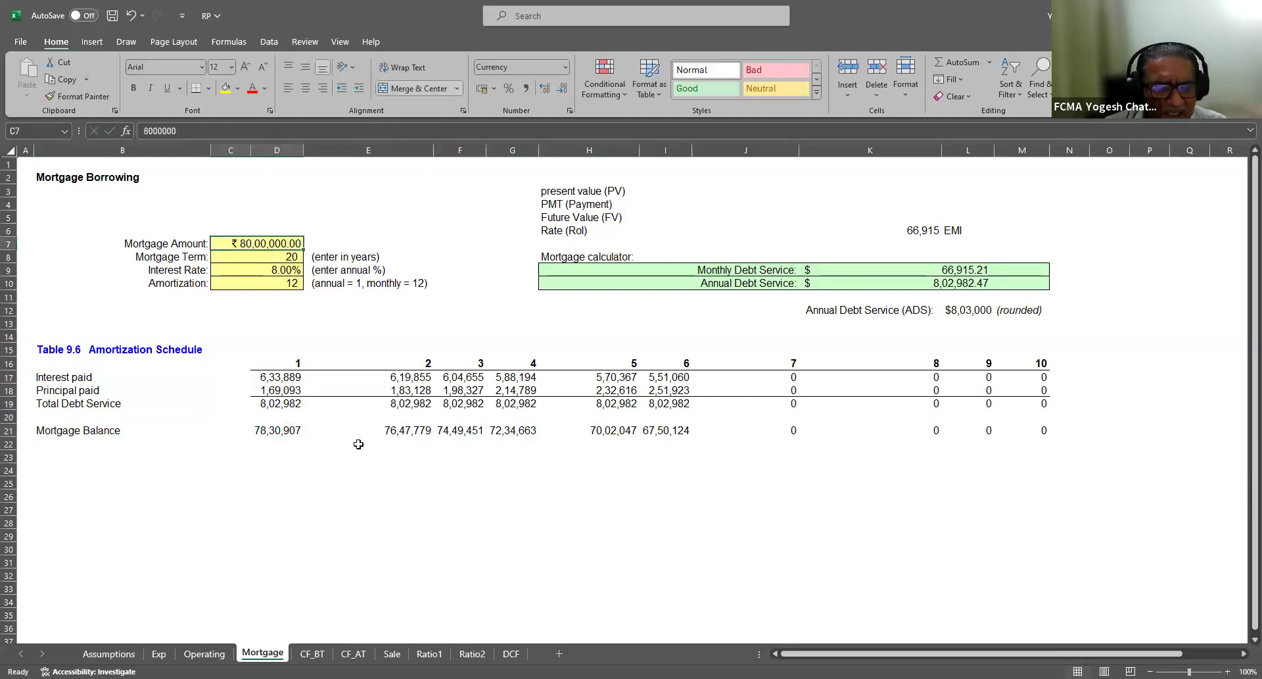
double_click(293, 430)
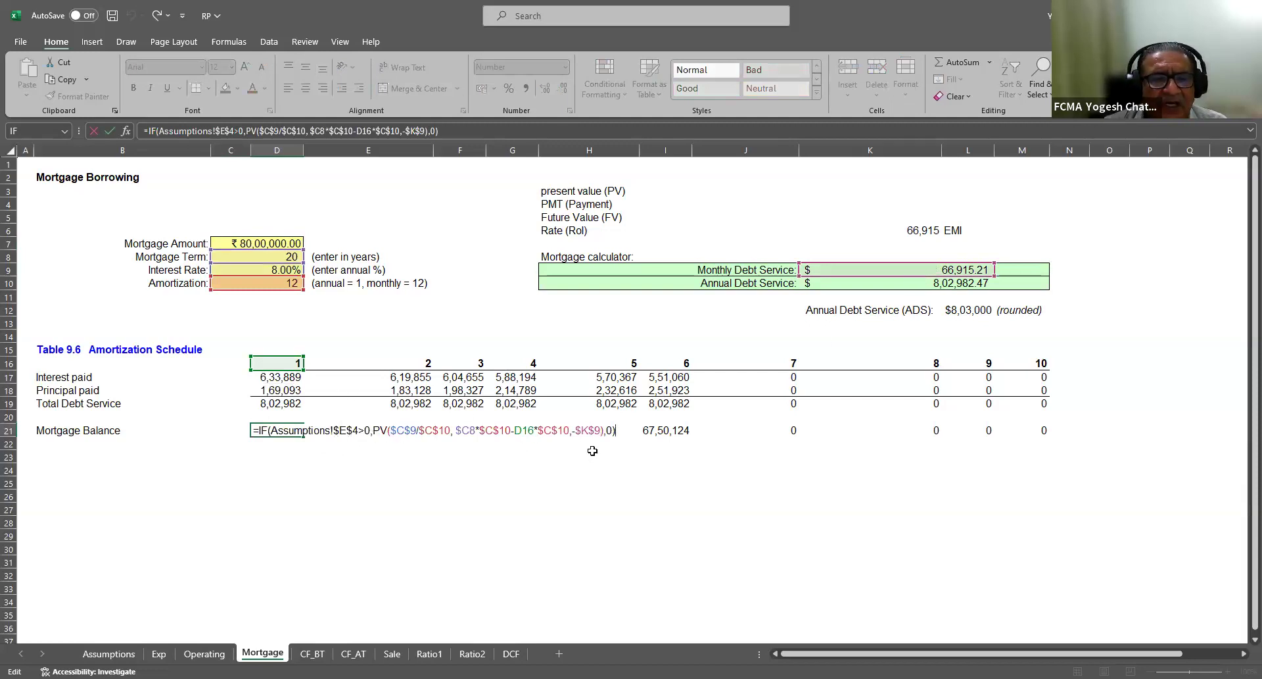
key(ctrl+Return)
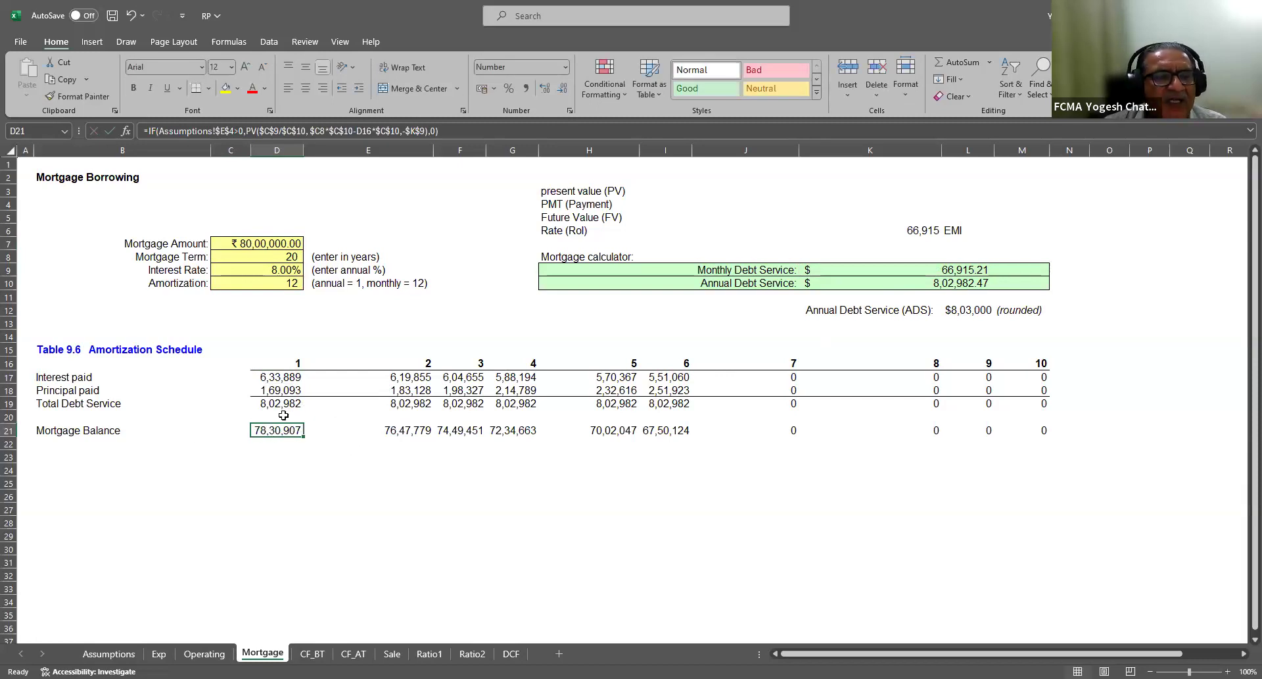
Review year 1 on the CF_BT sheet, from Potential Gross Rent through operating expenses and Debt Service to Before-Tax Cash Flow
click(308, 652)
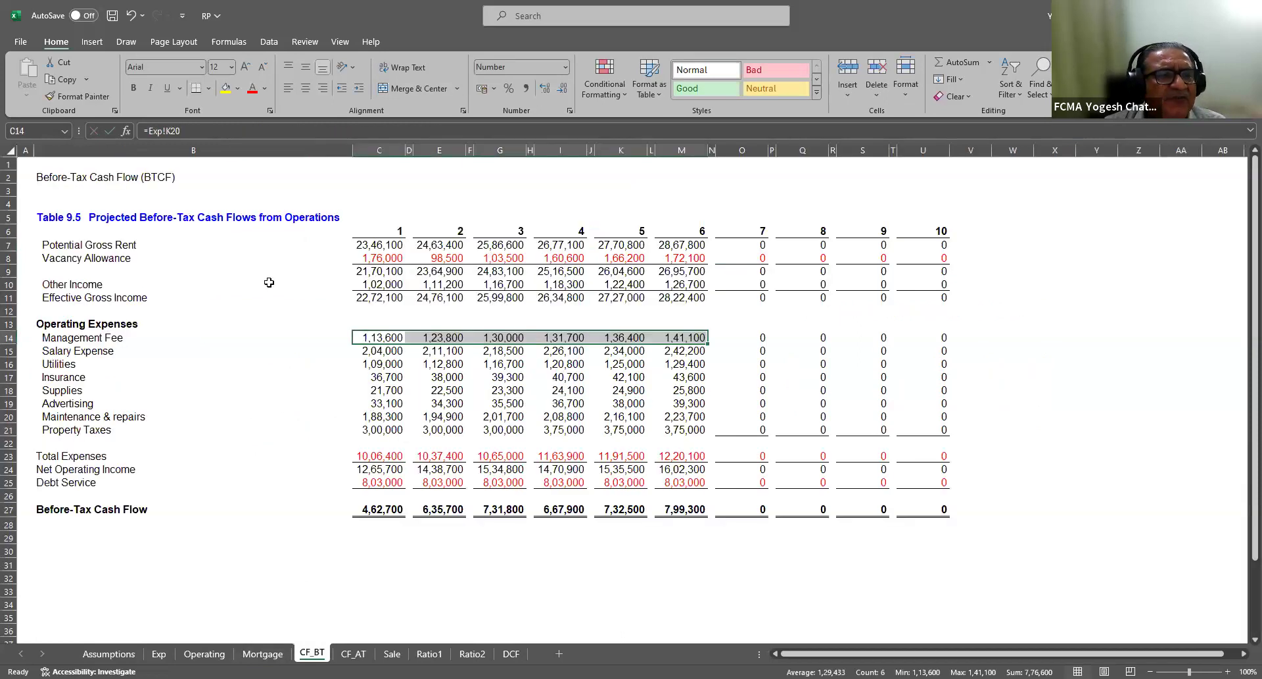
click(389, 245)
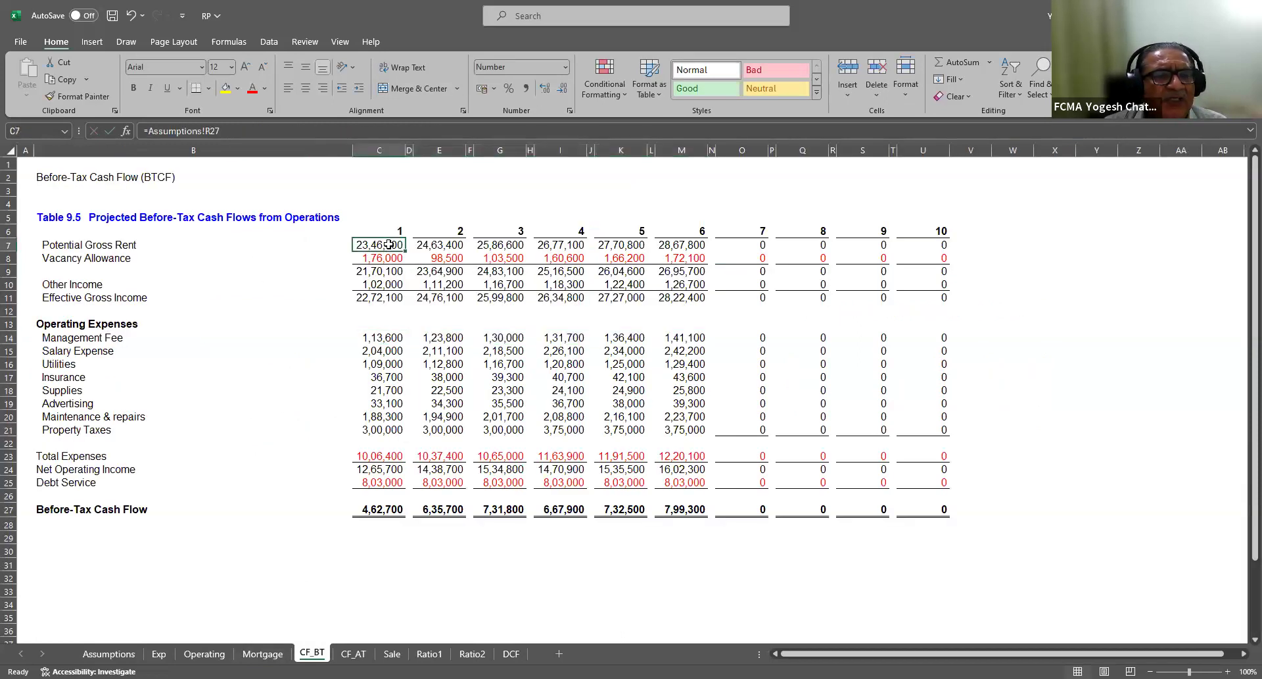
click(375, 259)
click(377, 293)
drag(376, 336, 395, 437)
click(379, 471)
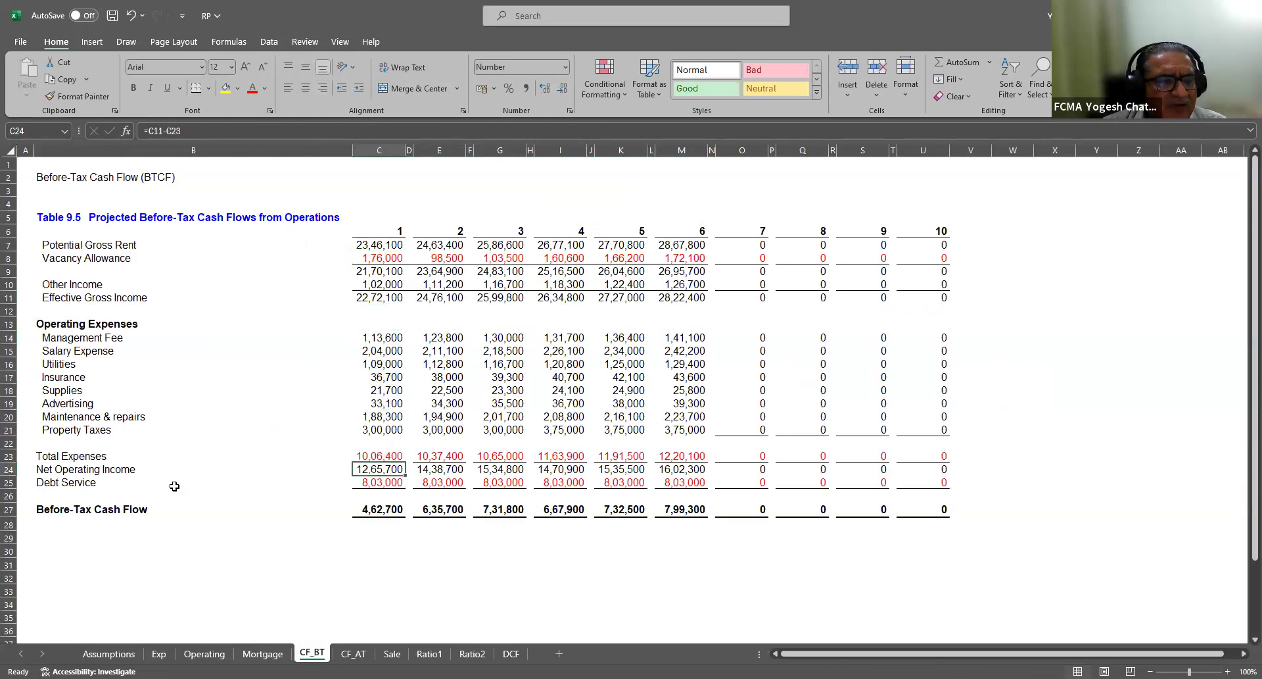
click(374, 487)
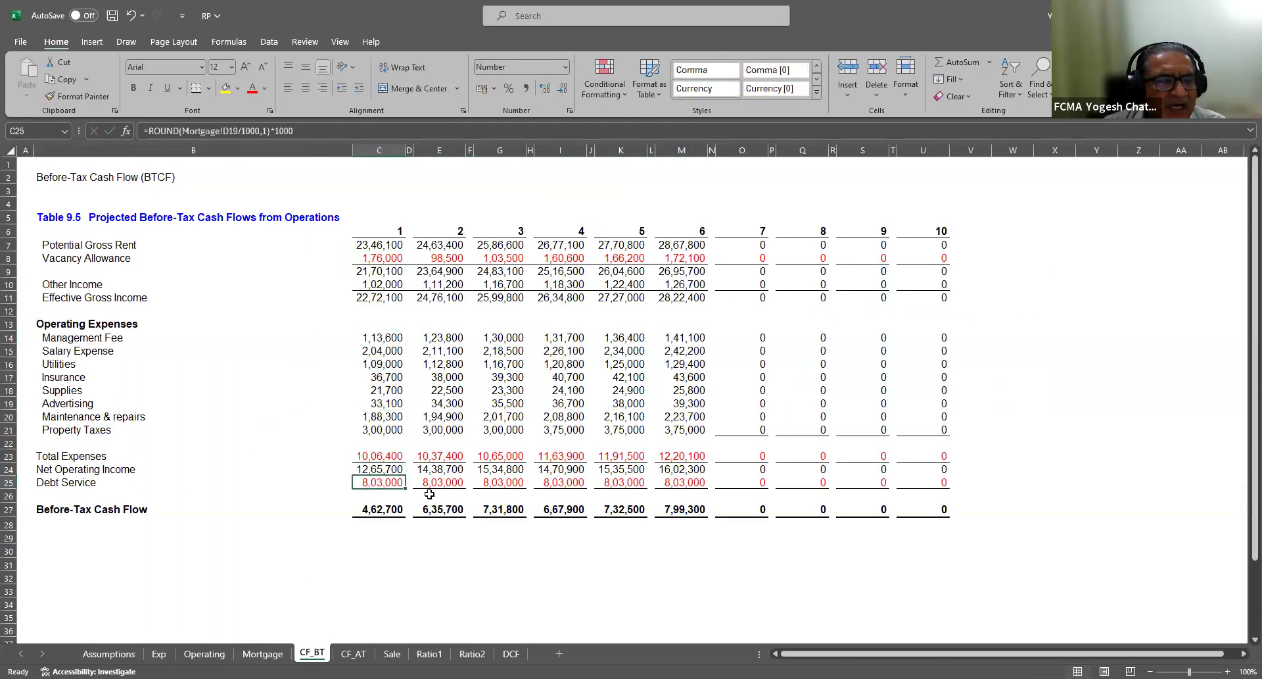
click(384, 511)
click(126, 514)
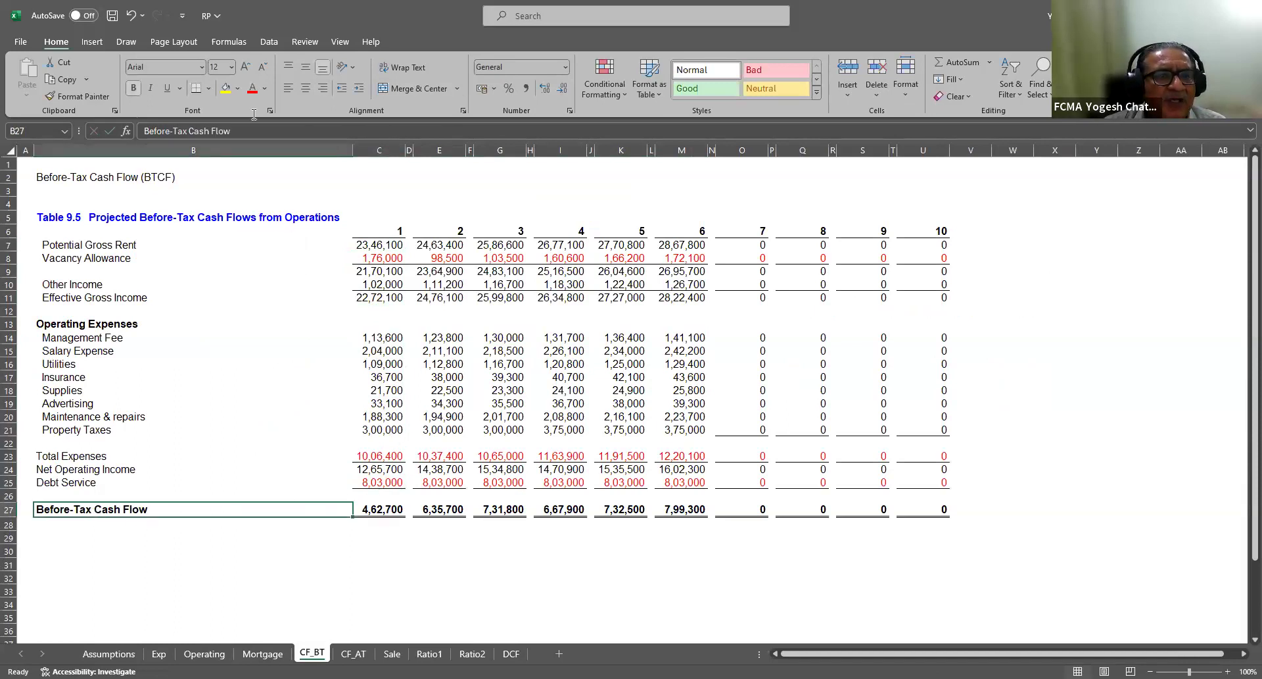
Examine the marginal tax rate, depreciable basis and cost recovery period inputs on the CF_AT sheet
click(353, 654)
scroll(142, 248, up, 1)
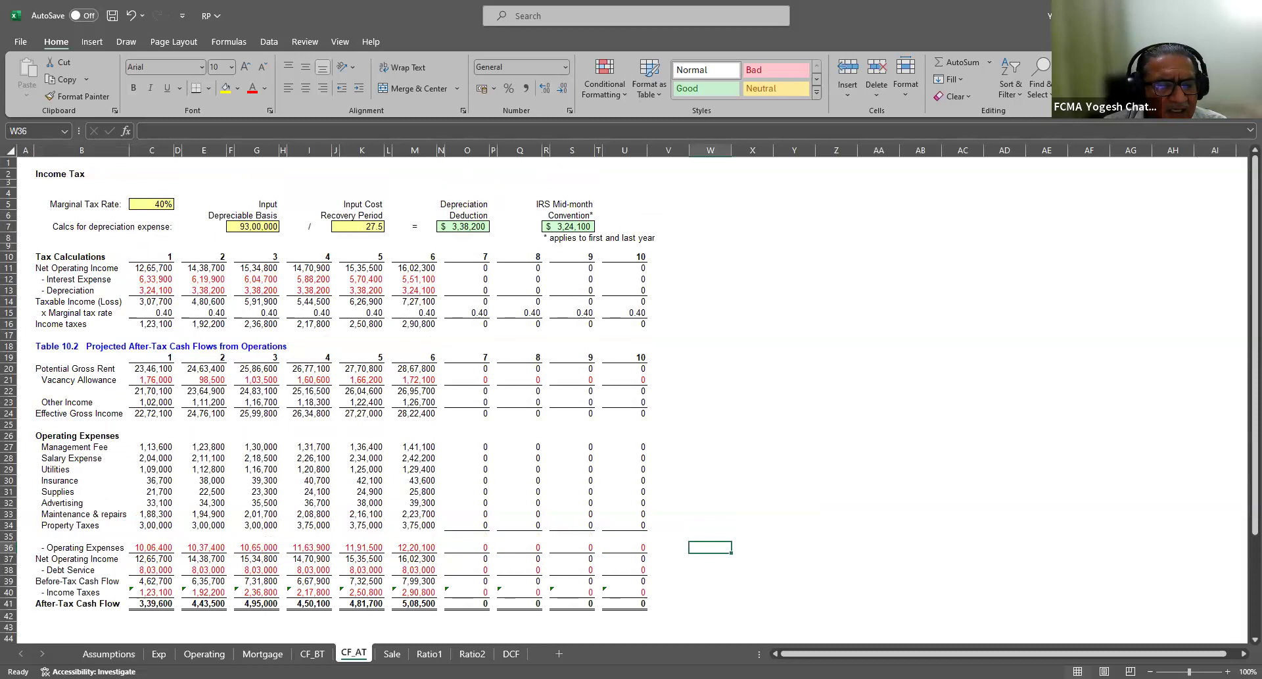
click(156, 204)
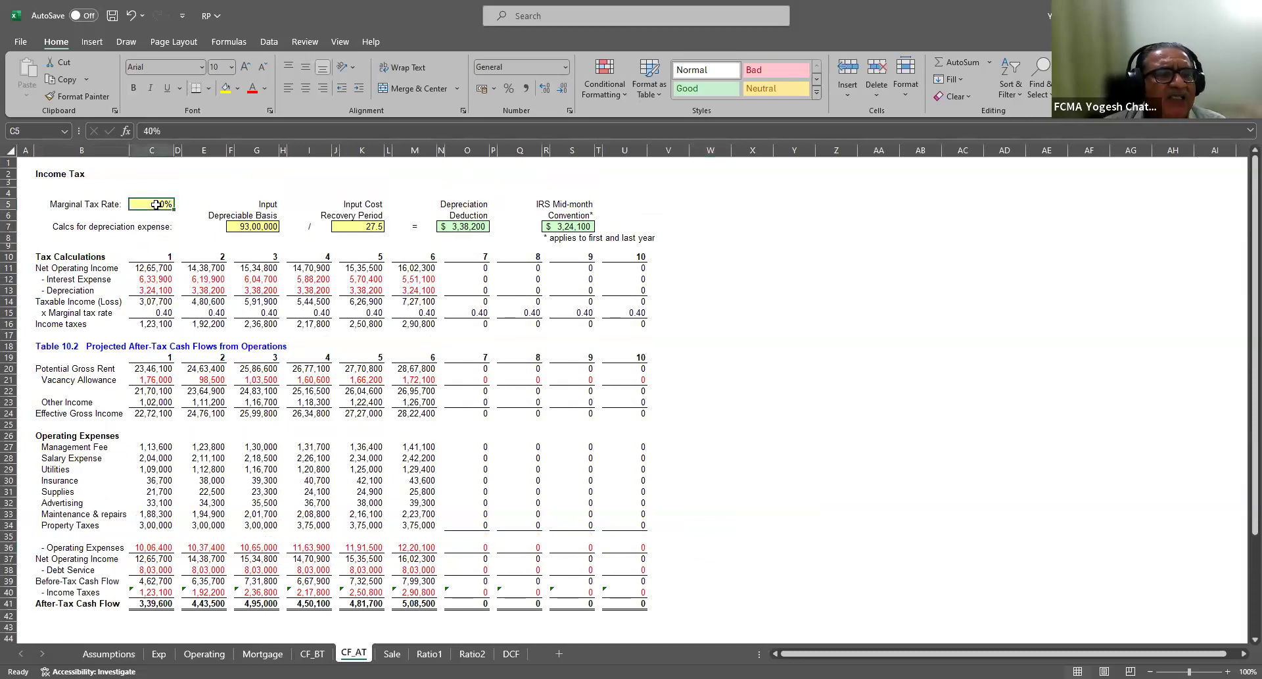
click(242, 227)
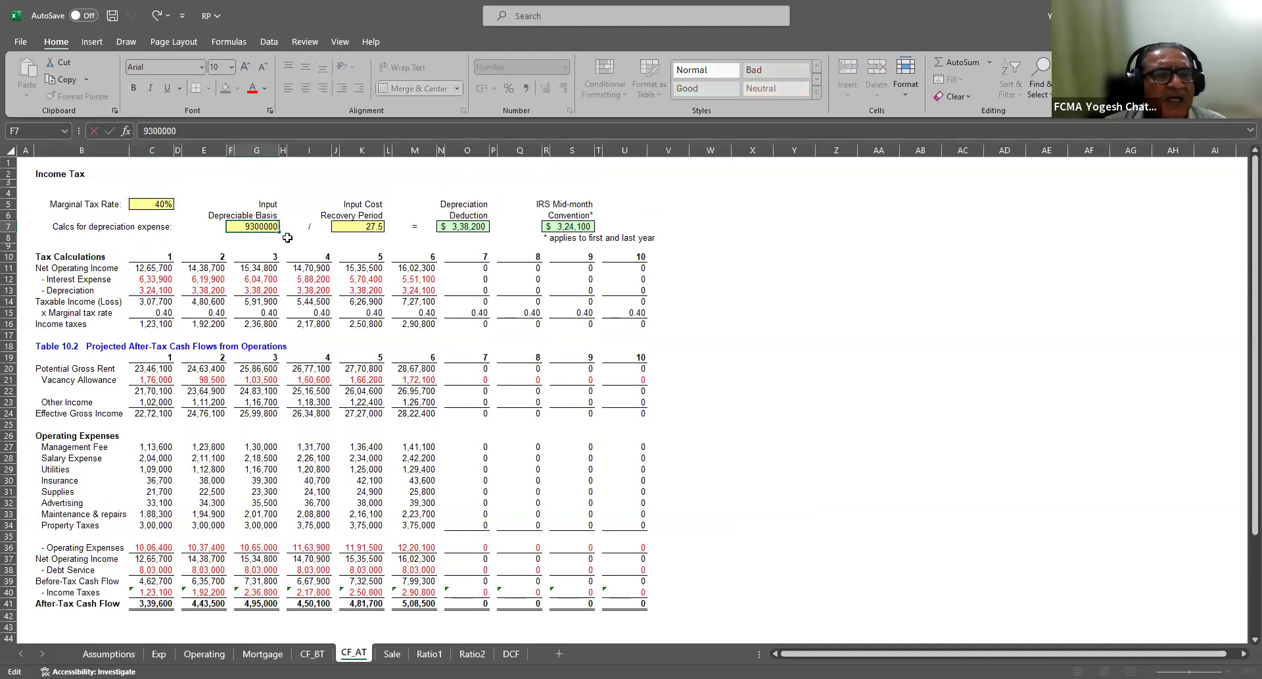
click(373, 226)
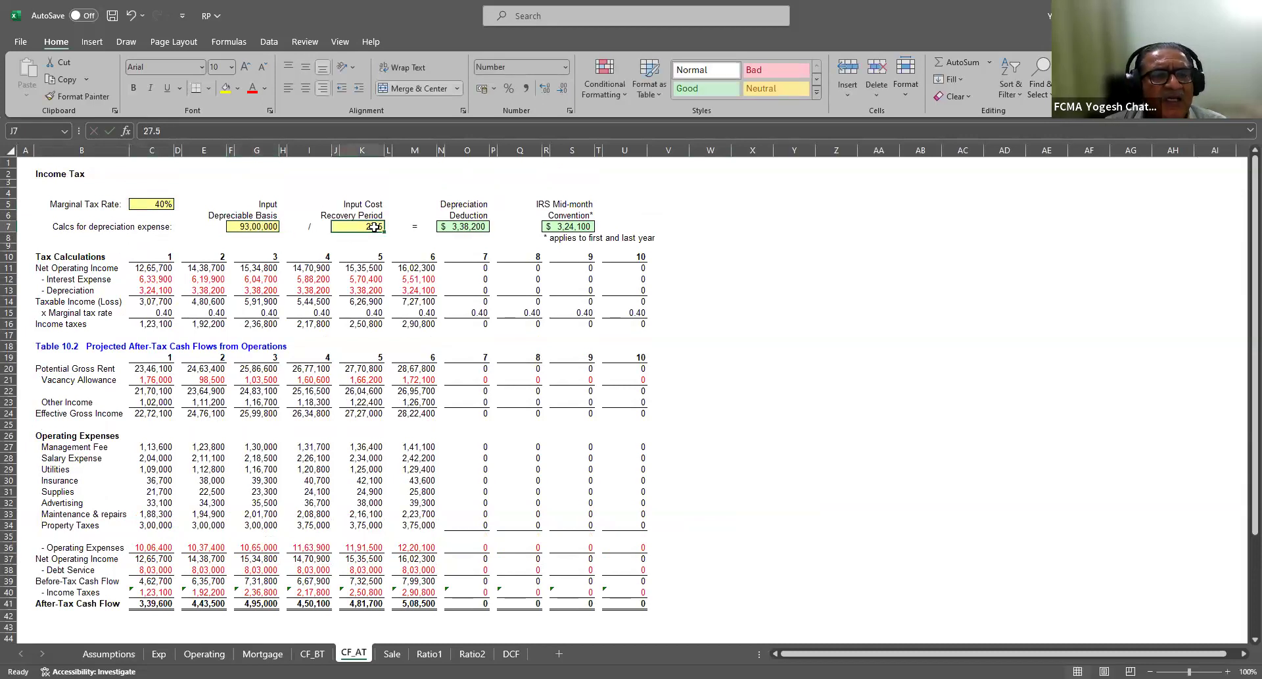
key(F2)
key(Escape)
Inspect the Depreciation Deduction formula in N7 and trace it to the depreciable basis and recovery period
click(457, 228)
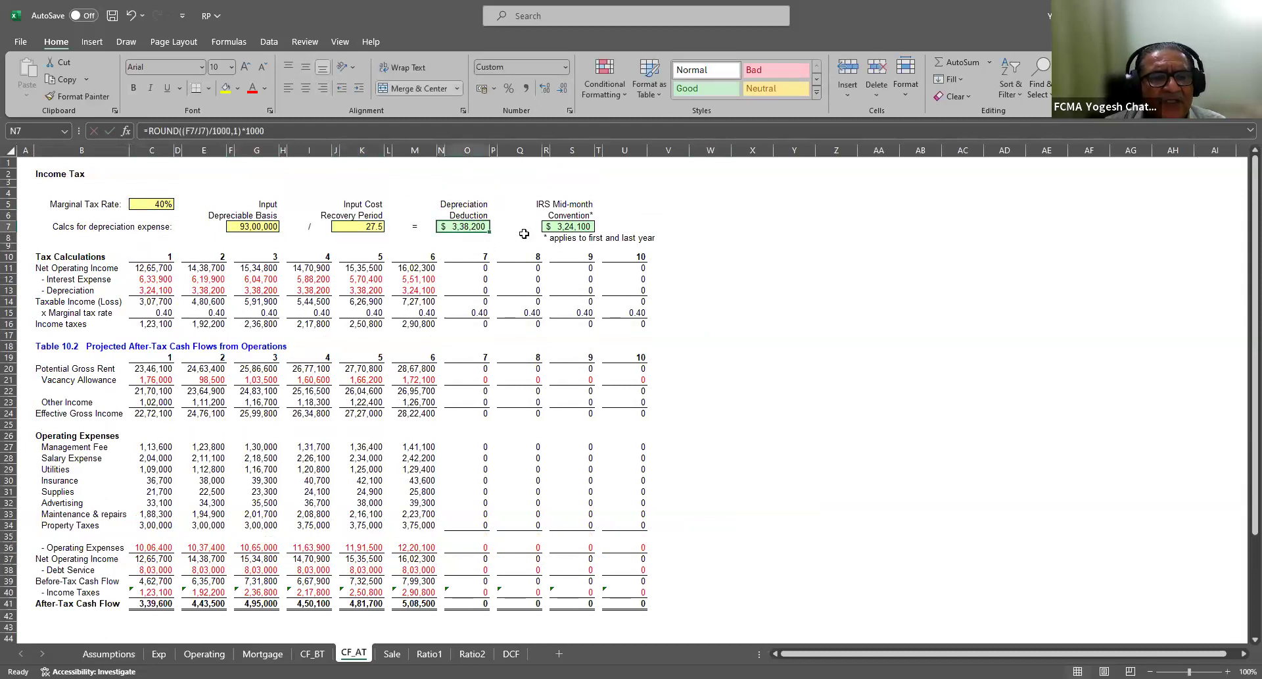
key(F2)
key(Escape)
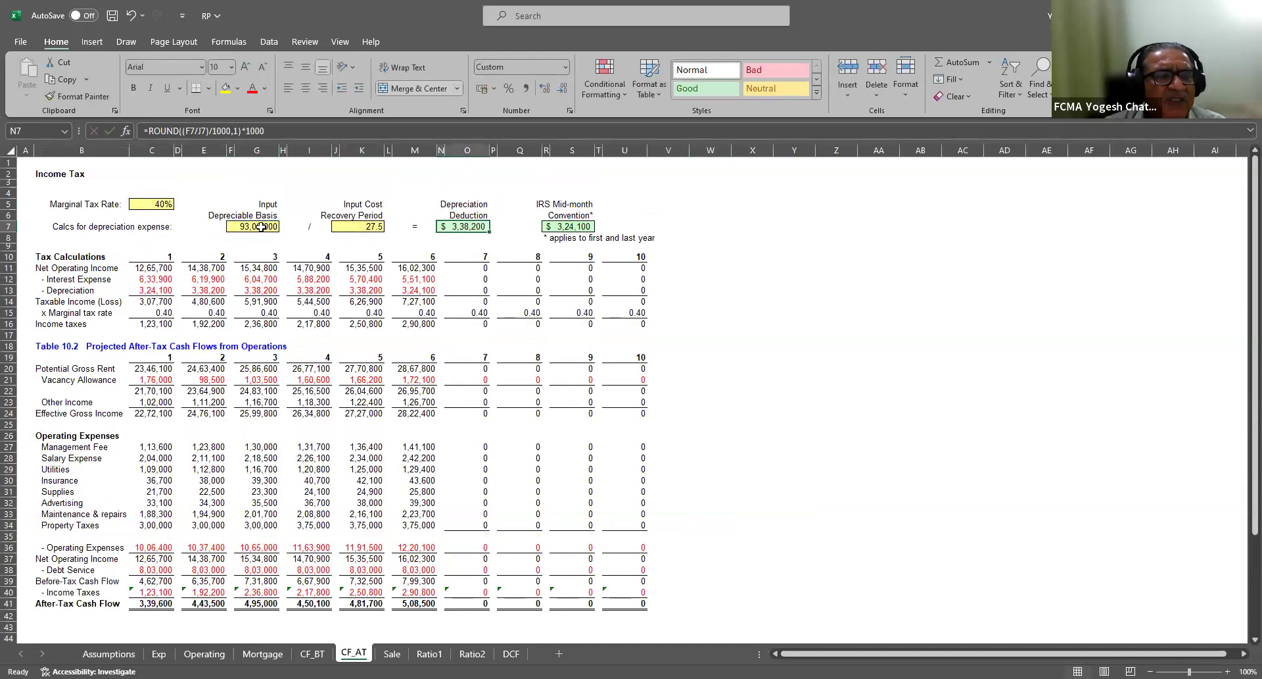
click(369, 226)
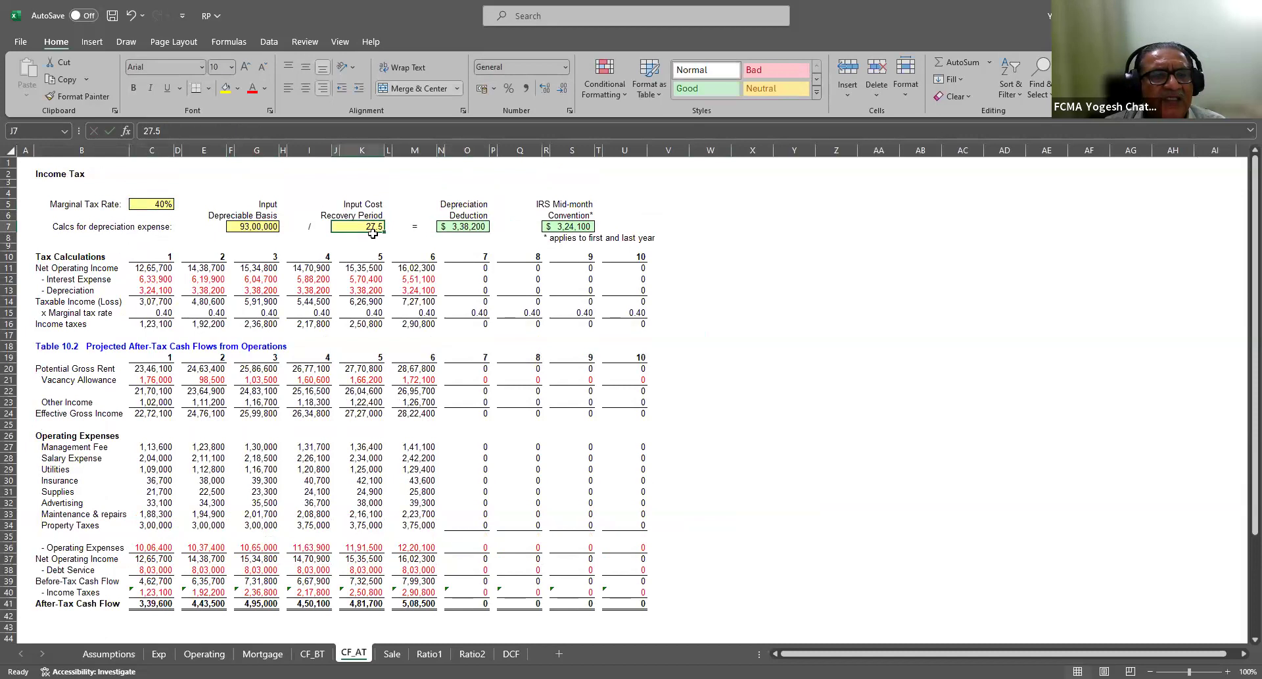
click(453, 225)
key(F2)
key(Escape)
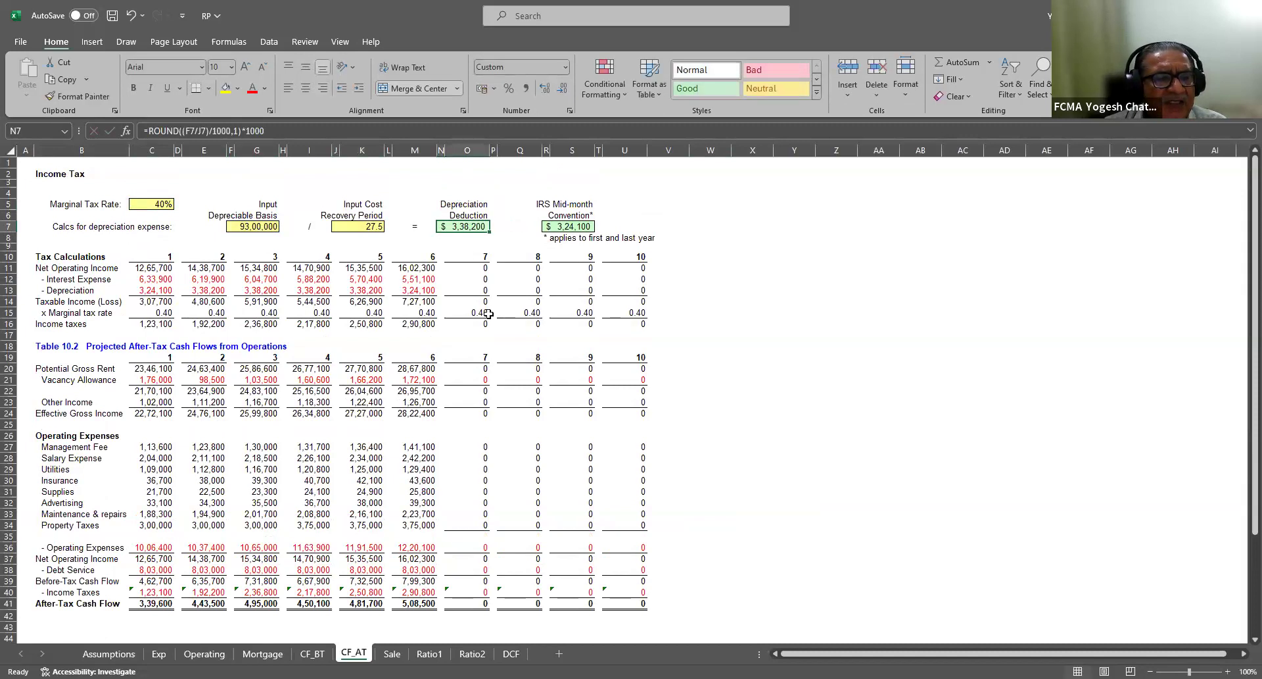
Review the Net Operating Income and Interest Expense rows of the tax calculations and the projected after-tax cash flows table
click(87, 271)
click(82, 281)
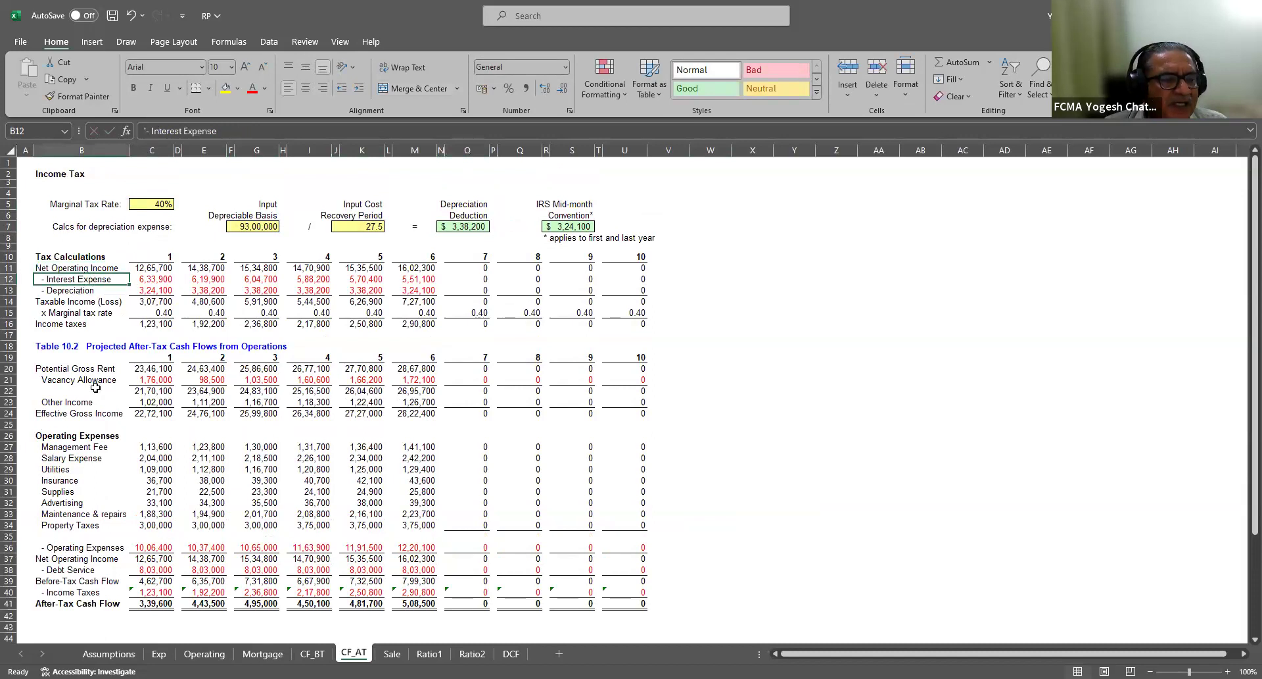
scroll(95, 387, down, 2)
scroll(124, 348, up, 2)
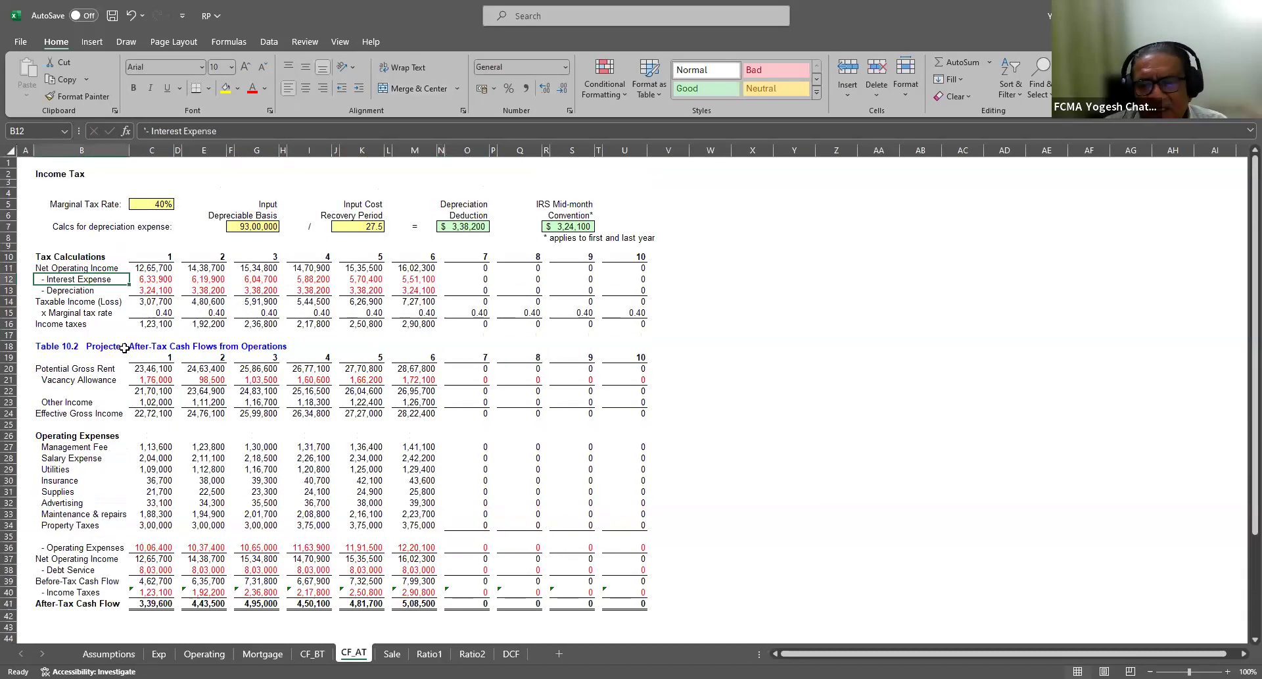
Review the Sale sheet's purchase and selling price inputs and Tables 11.1 to 11.3 on tax basis, income tax and equity reversion
click(391, 653)
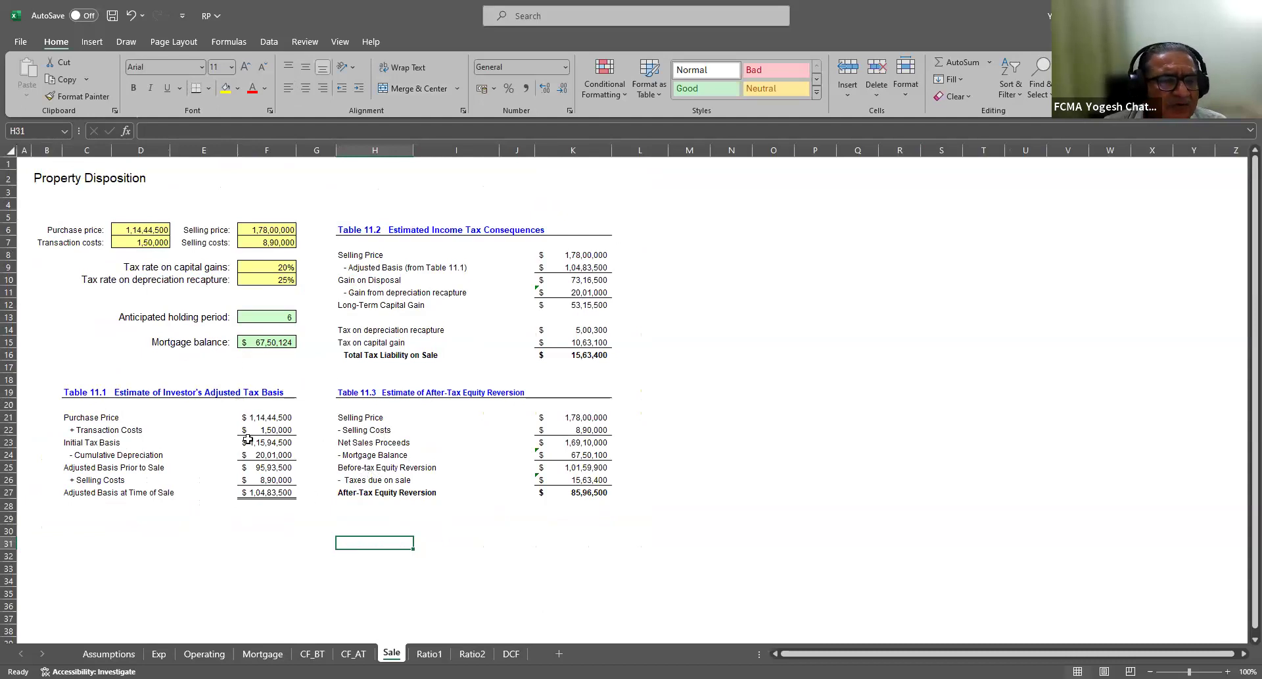
click(183, 396)
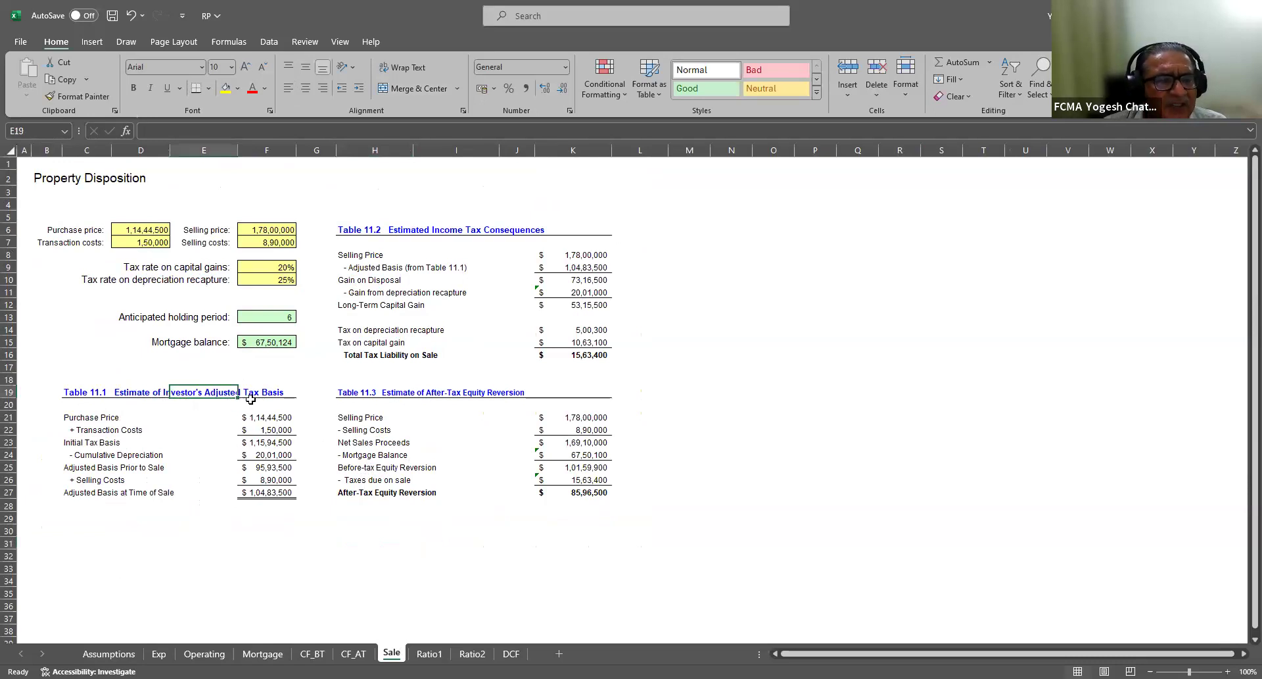
click(384, 397)
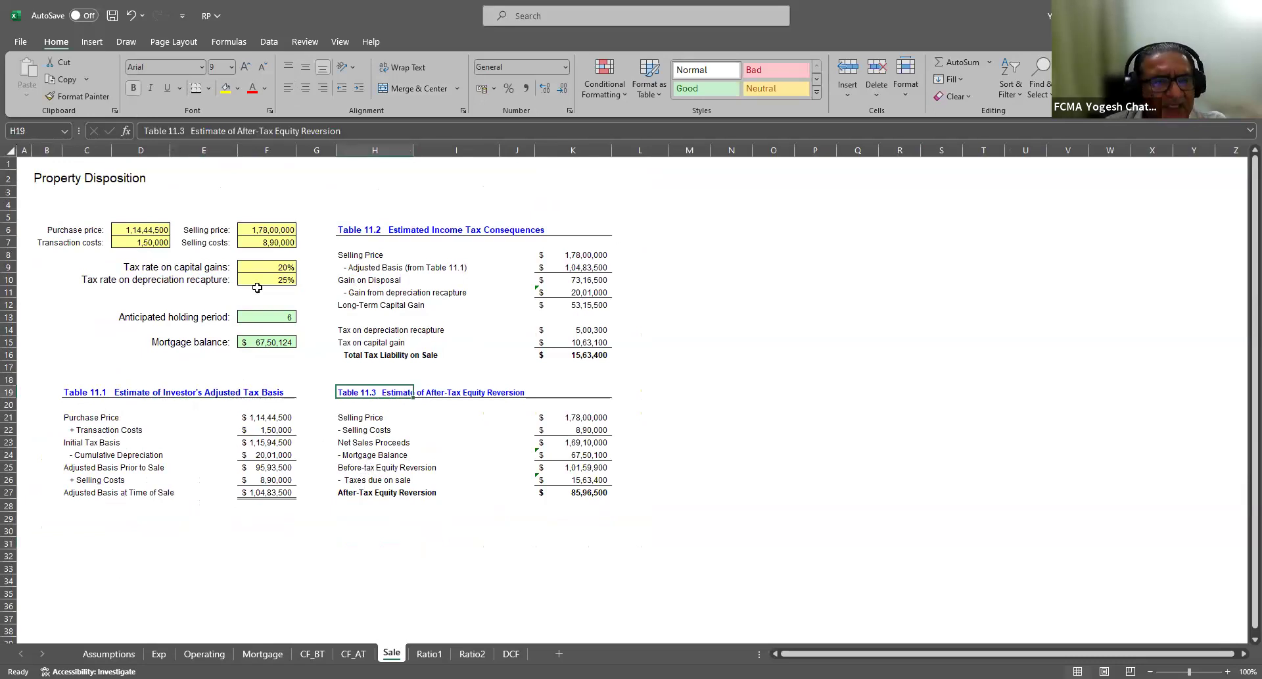
click(257, 232)
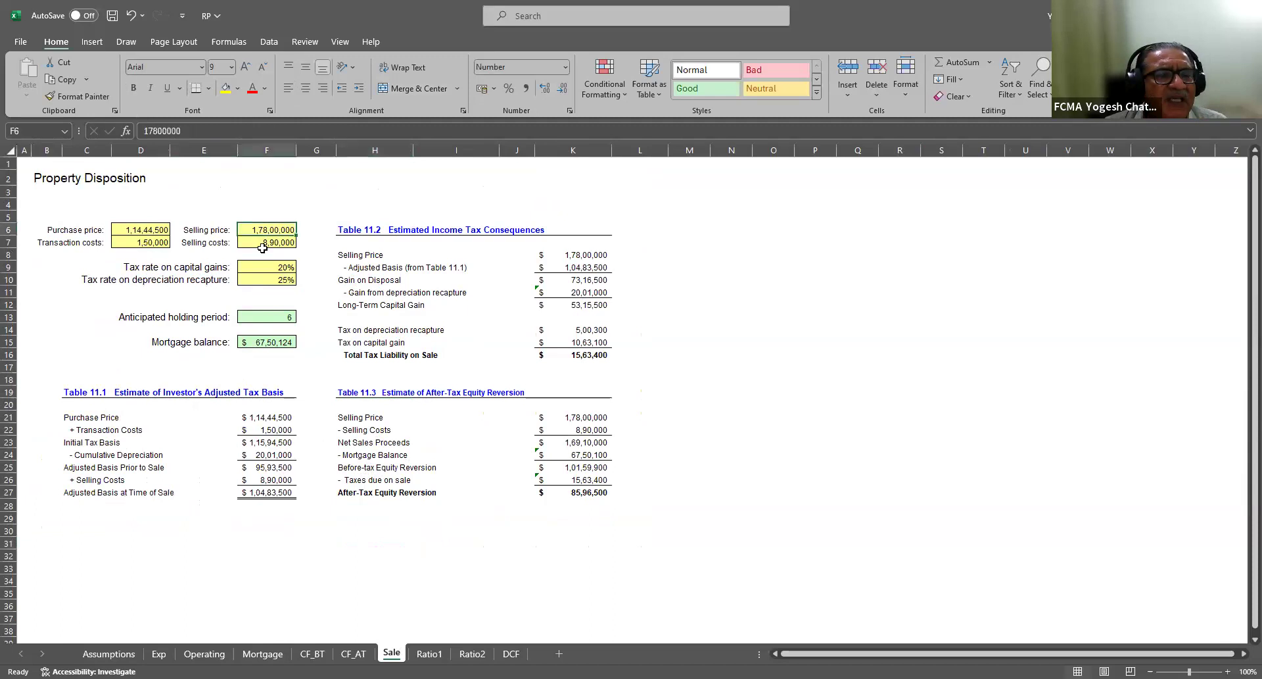
click(144, 229)
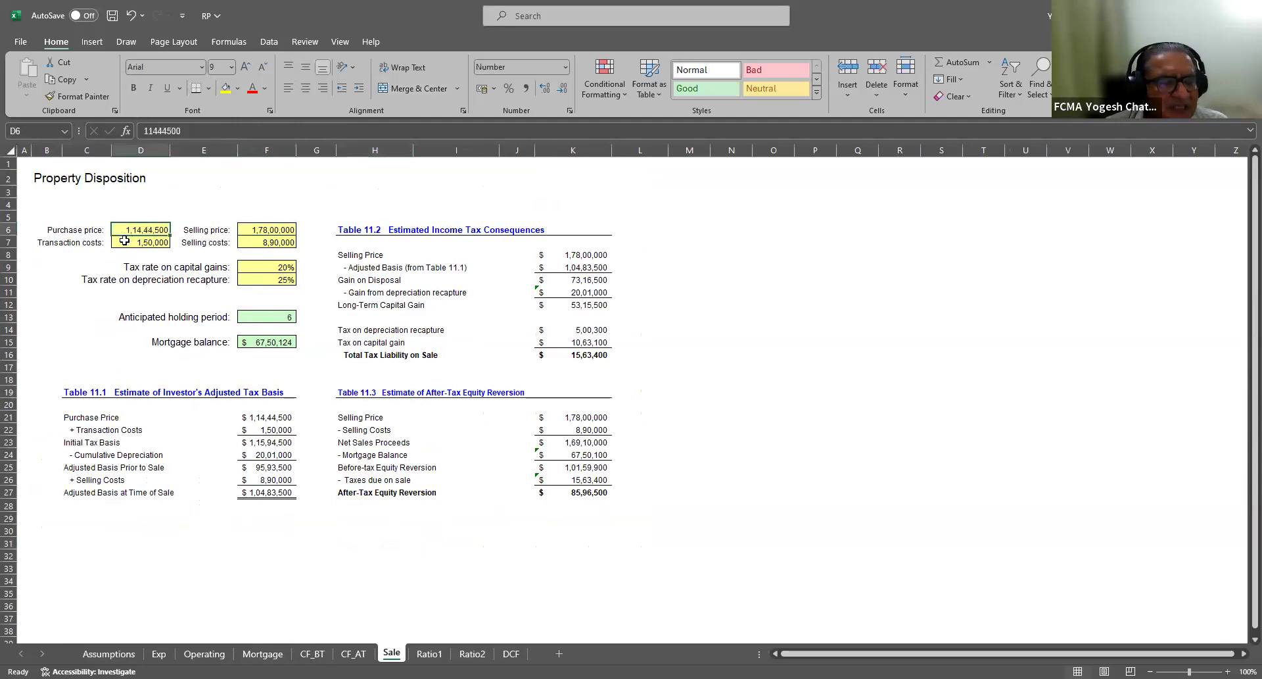
click(272, 233)
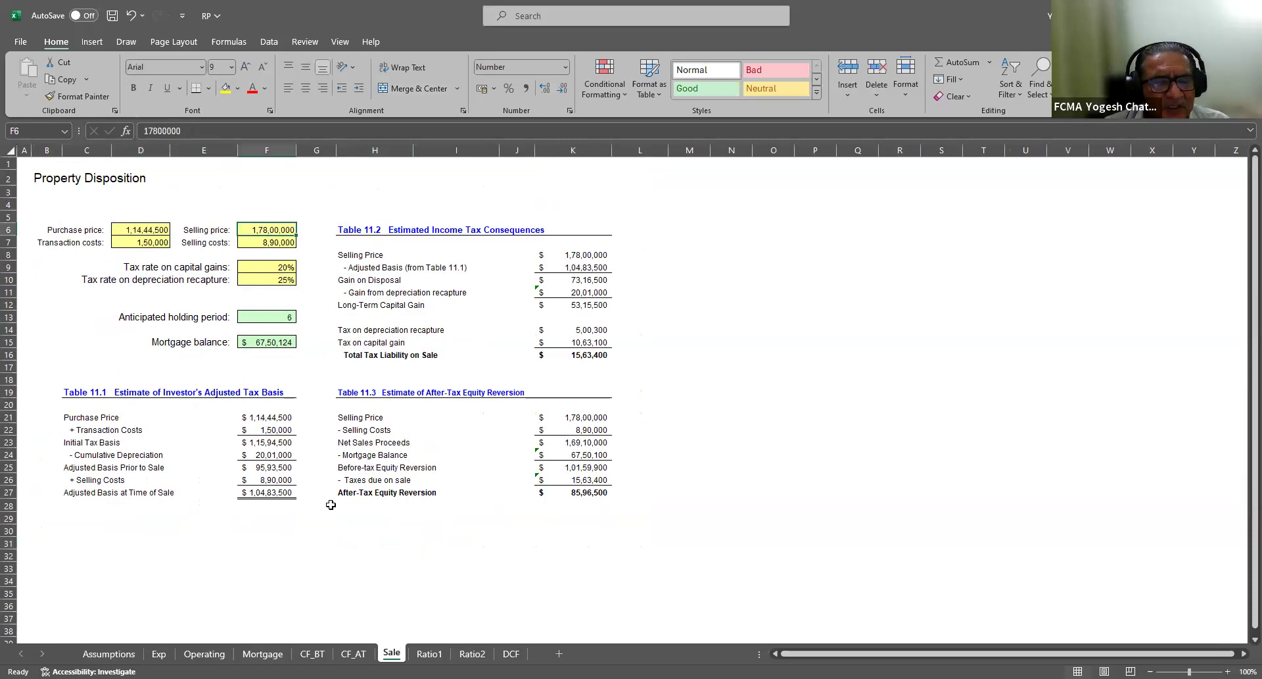
click(437, 233)
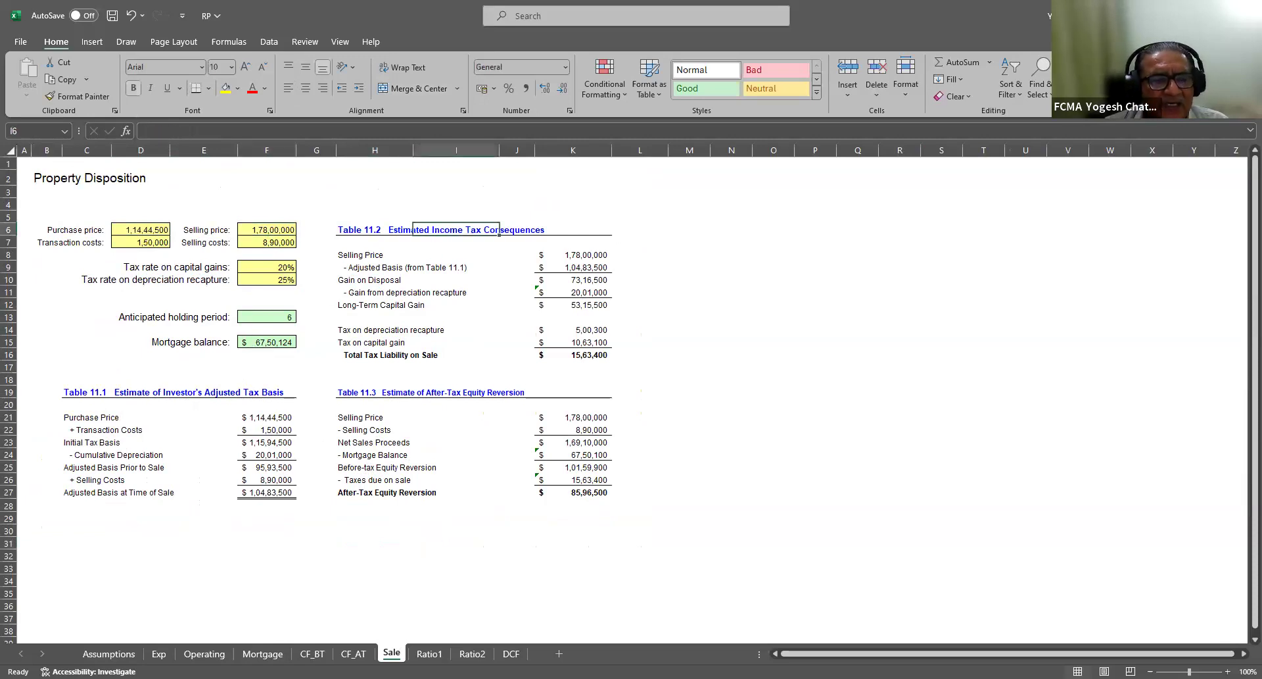
Review the gross rent, gross income and net income multipliers on the Ratio1 sheet
click(430, 653)
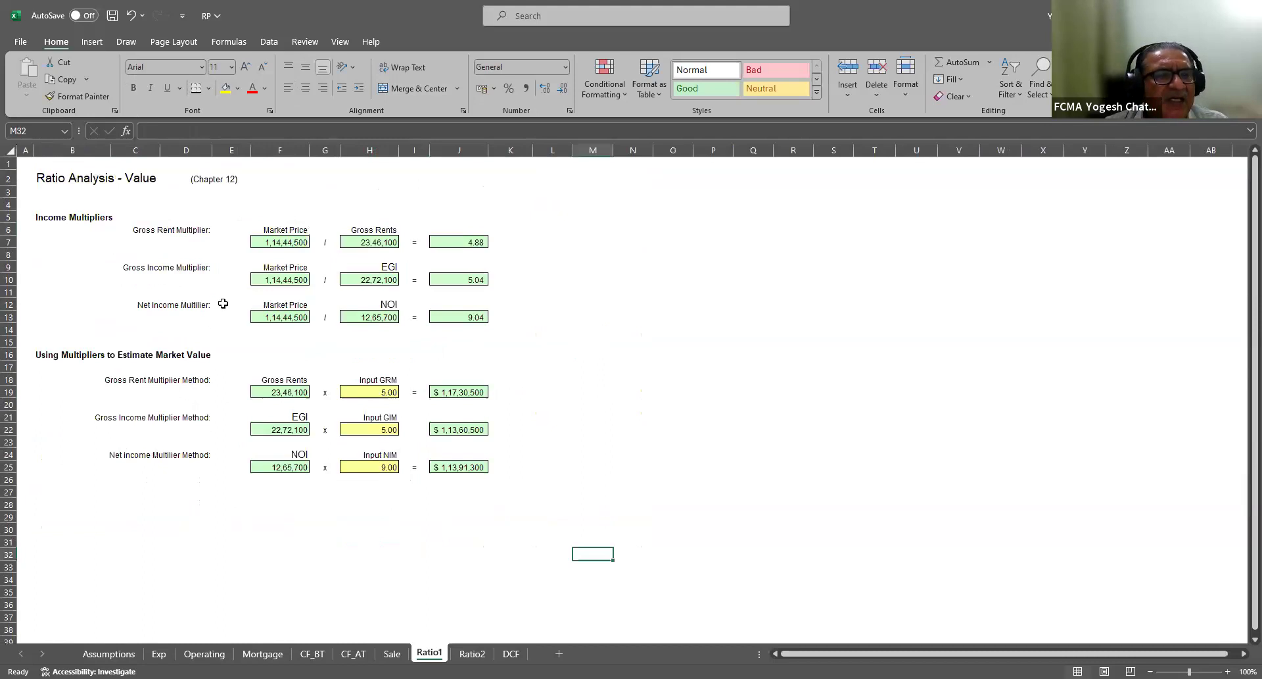
click(193, 232)
click(161, 269)
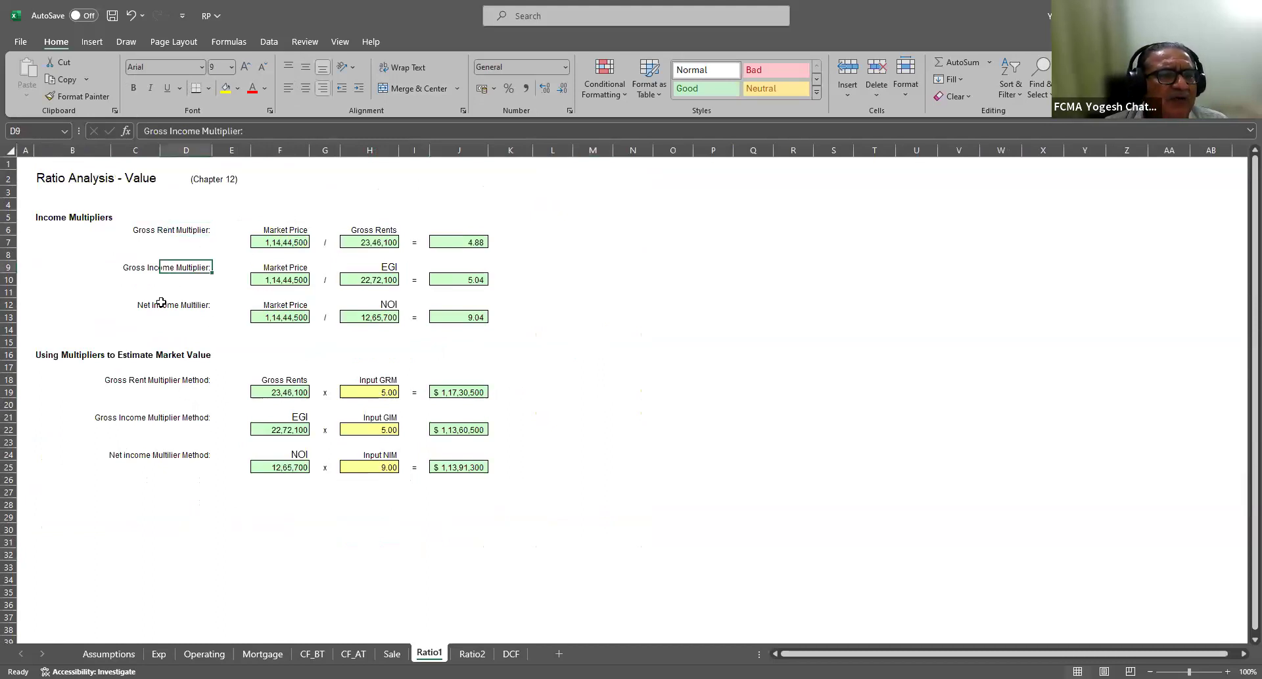
click(150, 309)
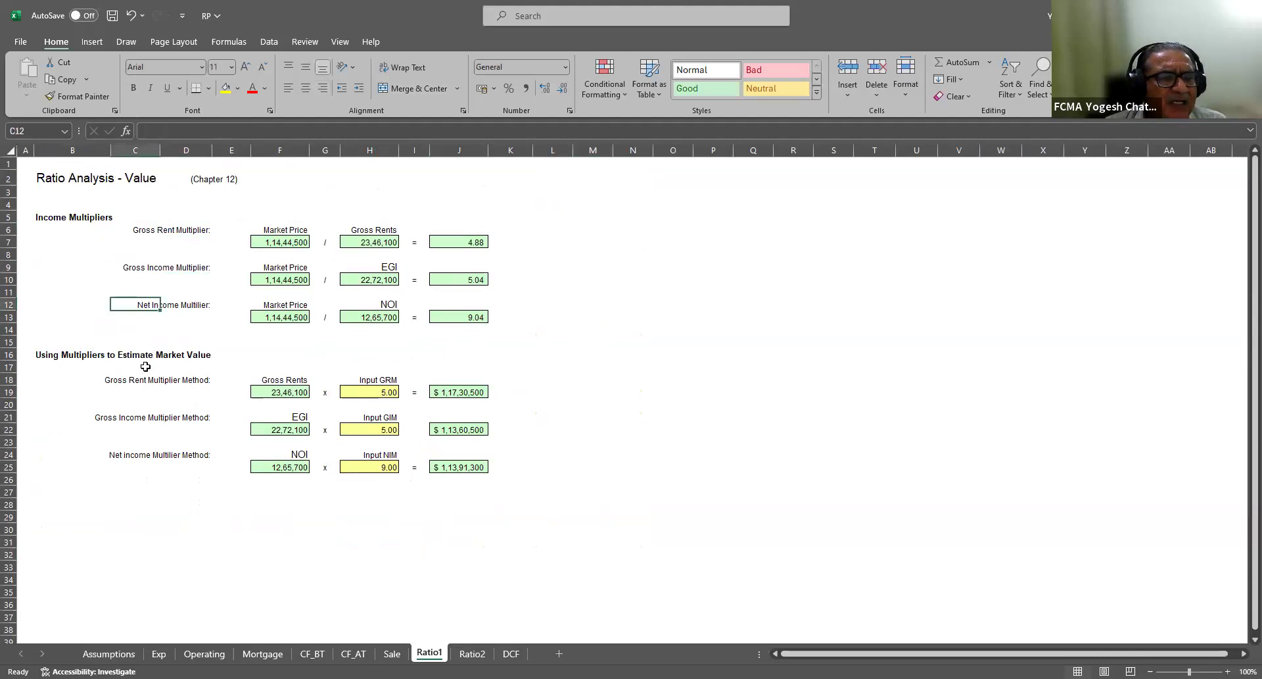
Examine the Gross Rent Multiplier Method in row 19, covering the gross rents, input GRM and estimated market value formula
click(126, 385)
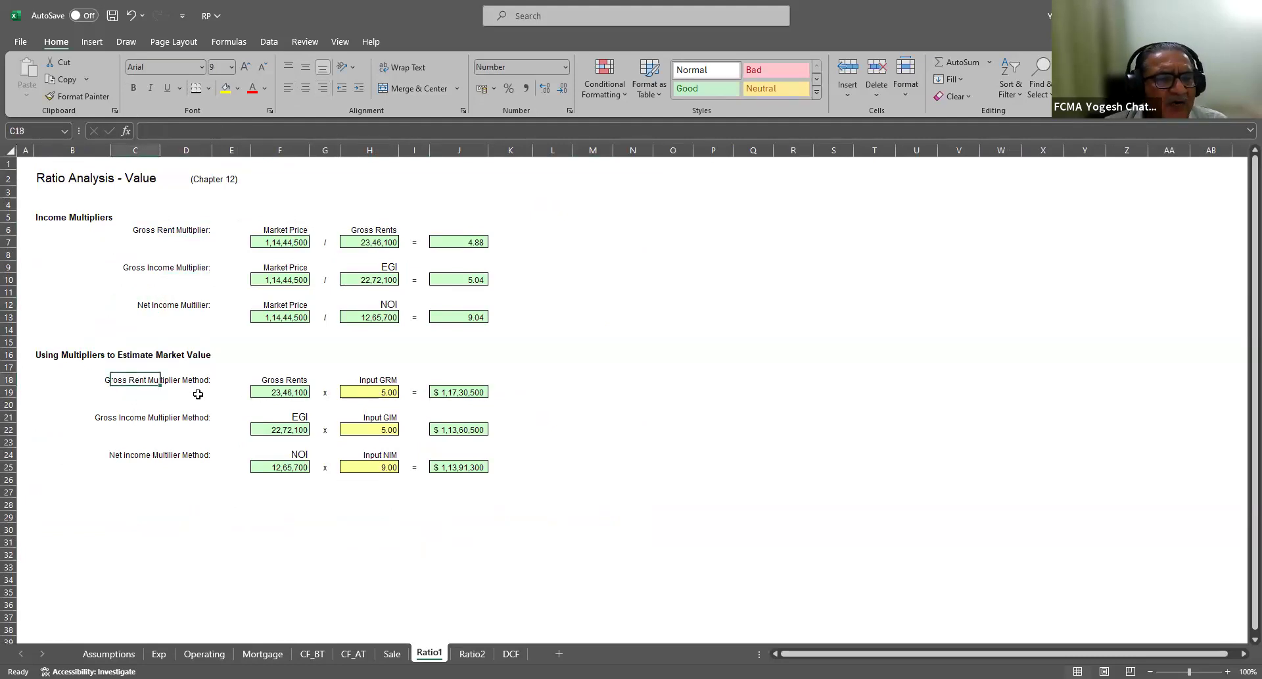
click(376, 392)
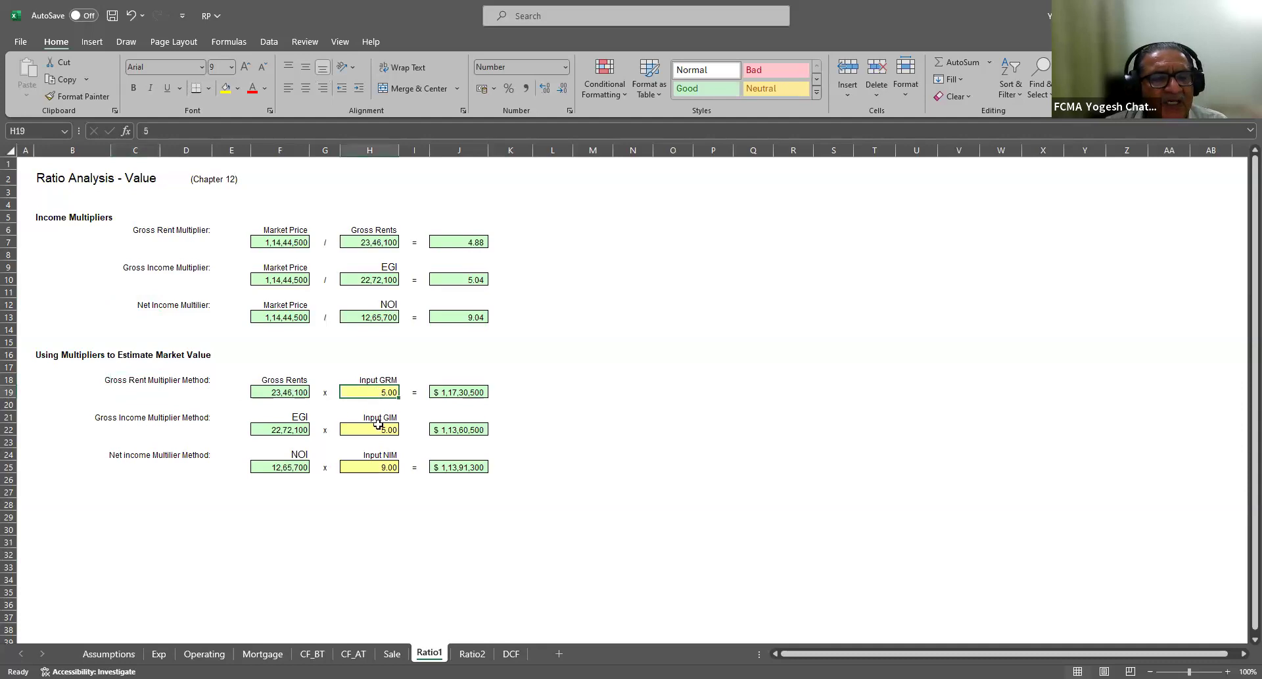
click(273, 395)
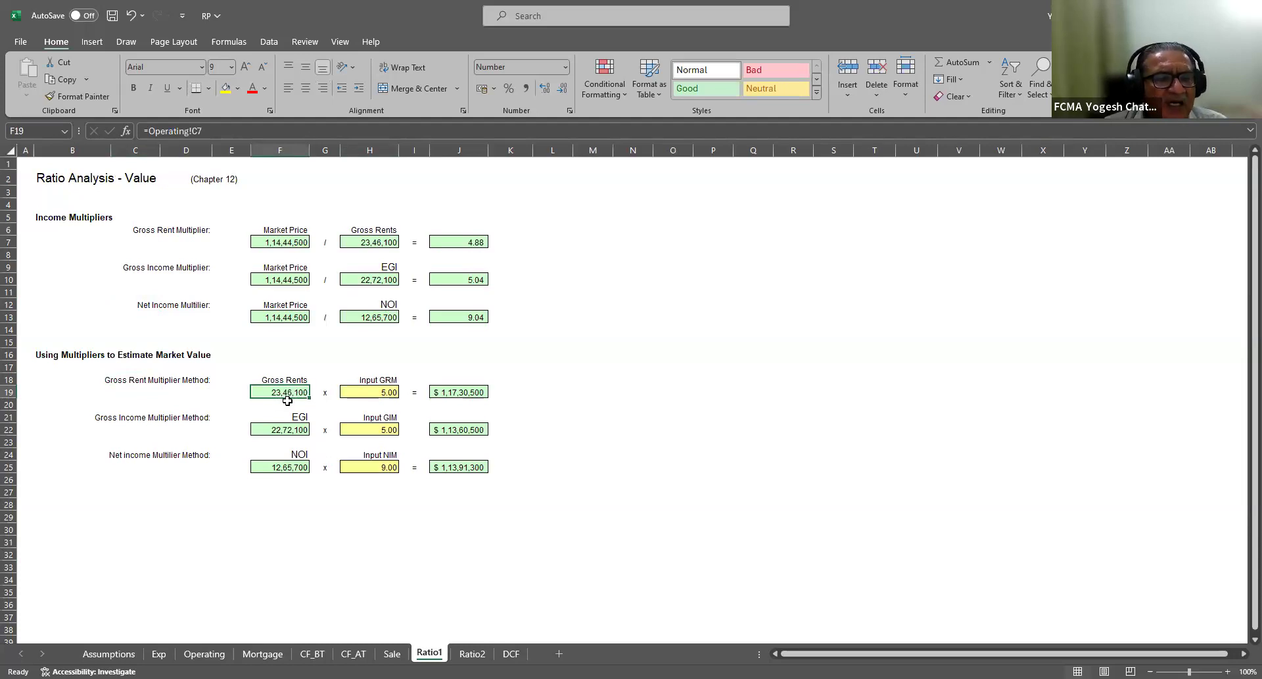
click(353, 392)
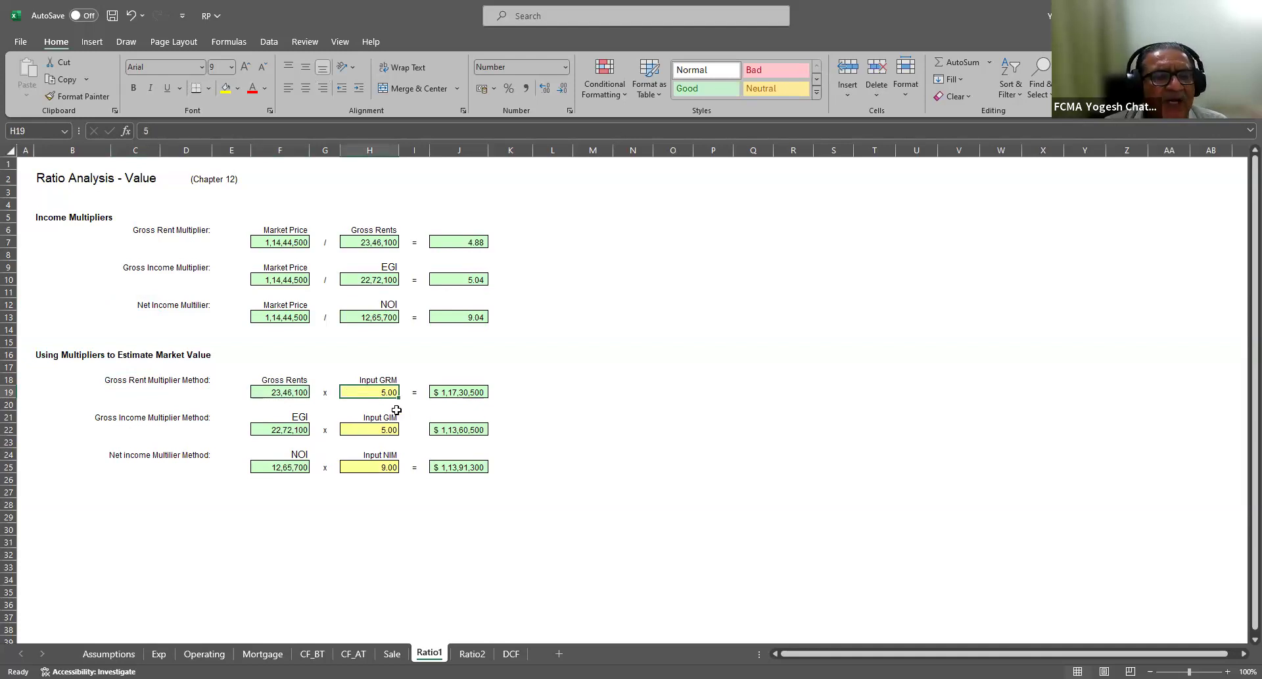
click(450, 394)
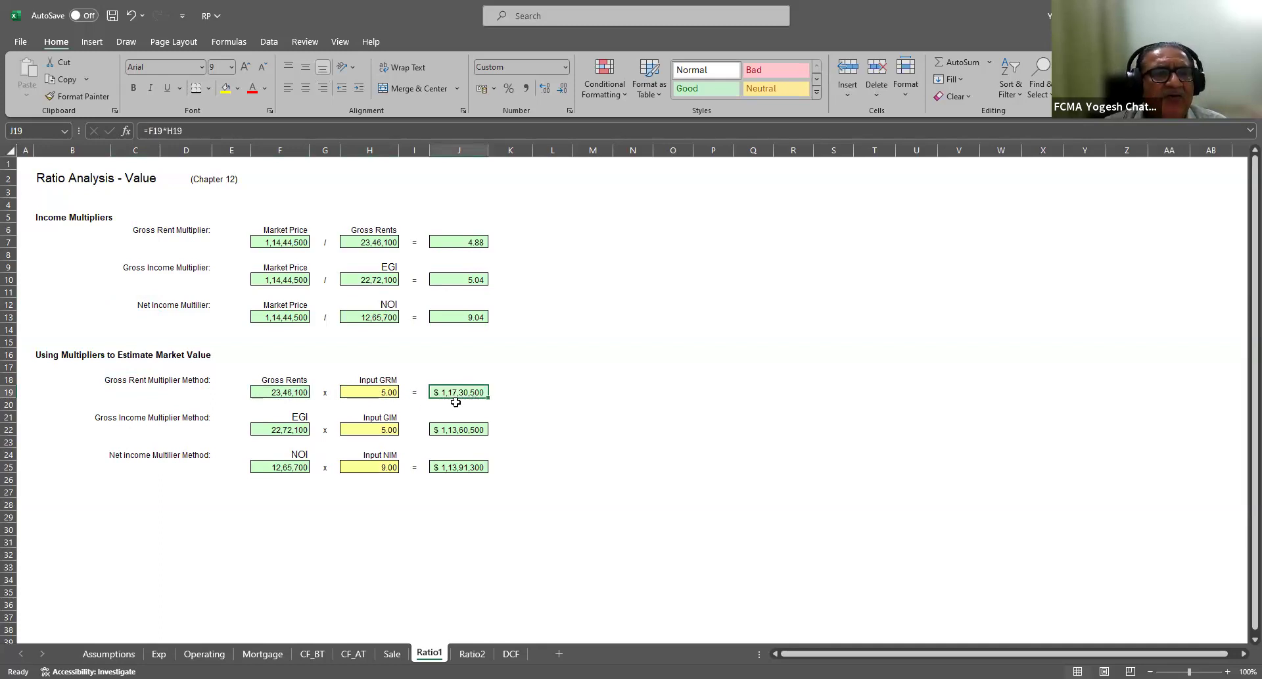
Add the note "Market Approach" in cell L19, beside the Gross Rent Multiplier Method result
click(534, 392)
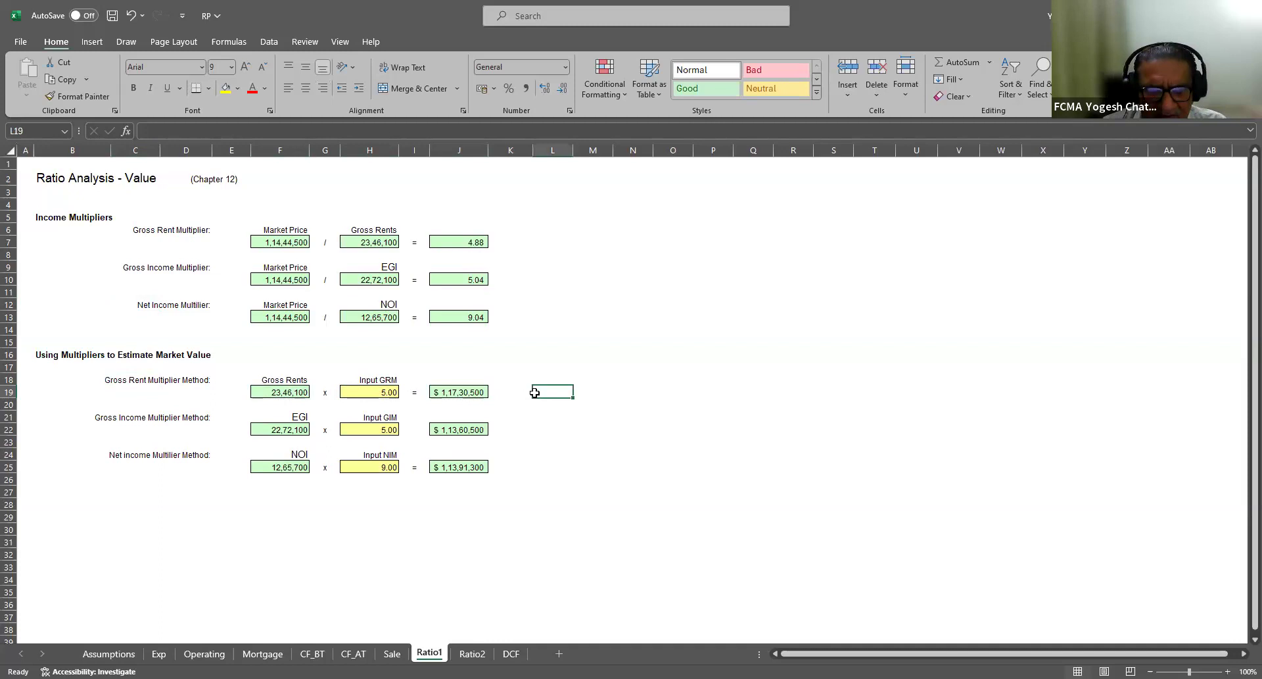
text(Market Approach)
key(Return)
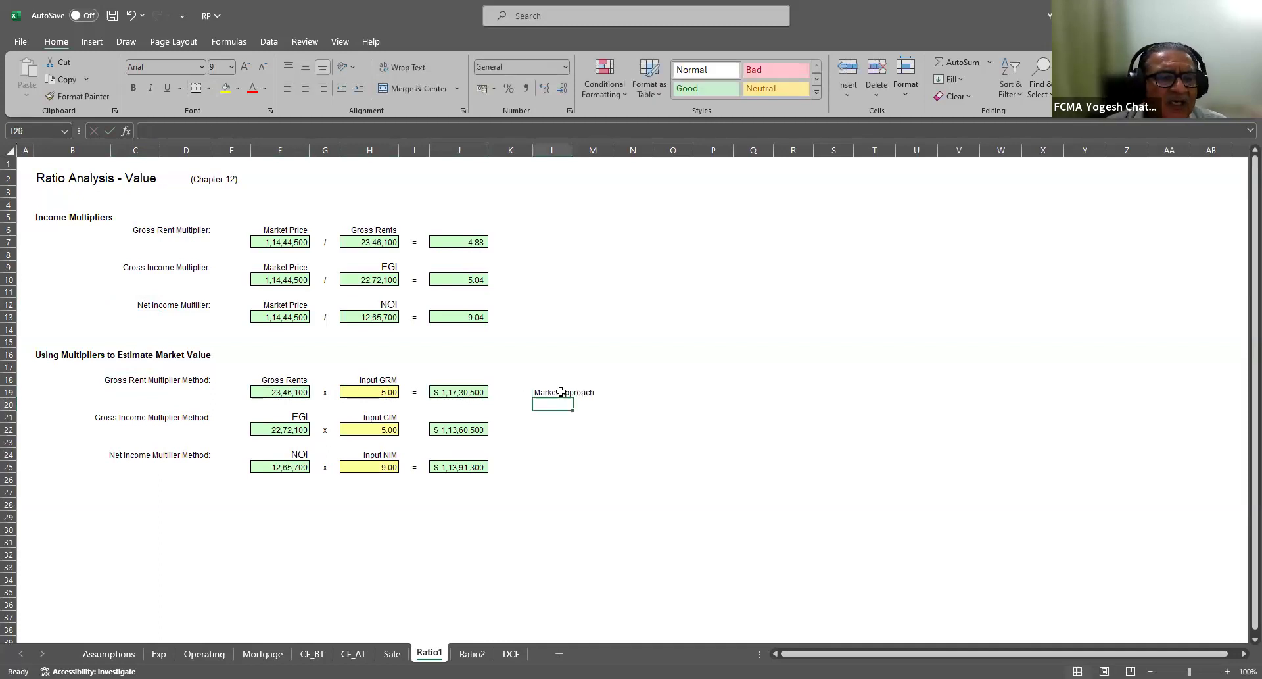
Review the Gross Rents, EGI and NOI bases, the input multipliers and the market value formula of the multiplier methods
click(298, 382)
click(297, 419)
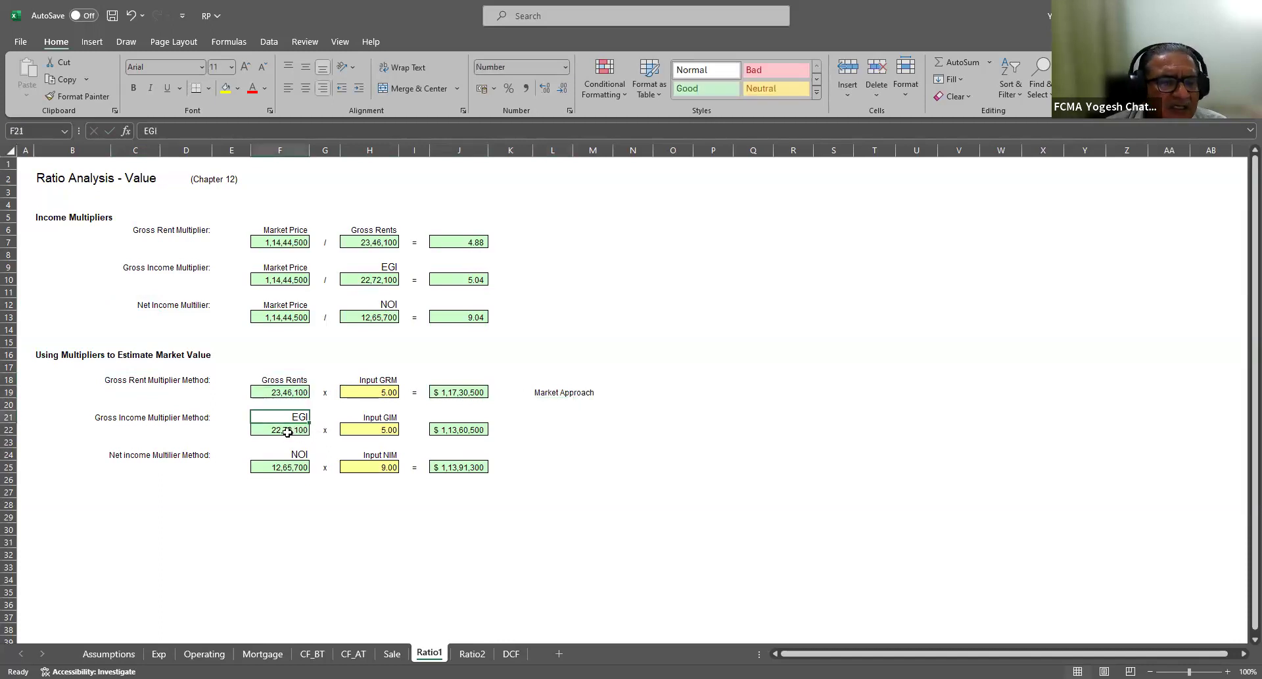
click(293, 453)
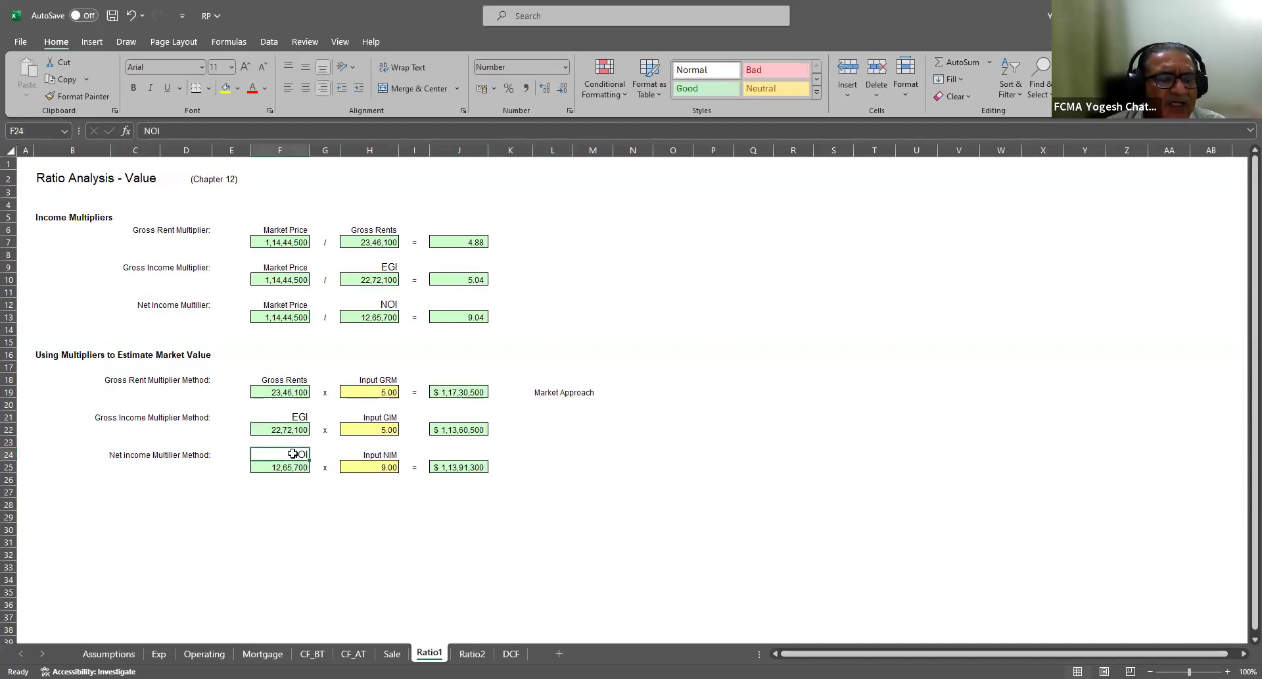
click(375, 429)
click(382, 392)
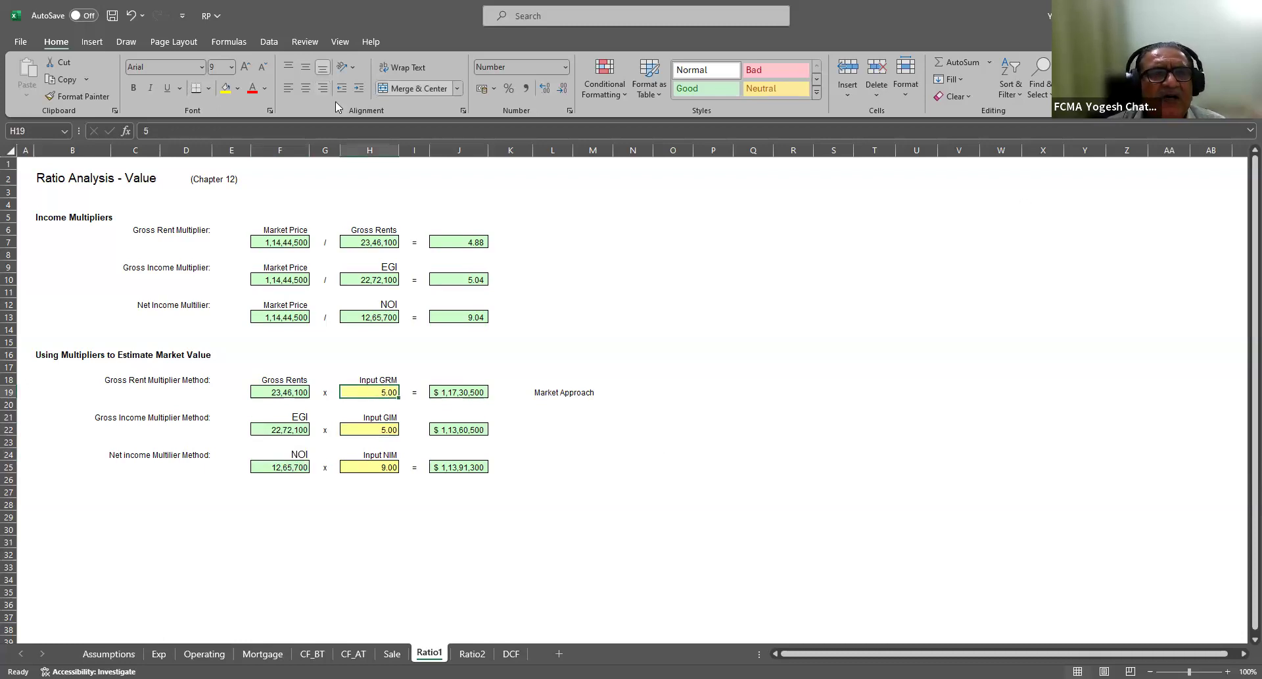
click(443, 390)
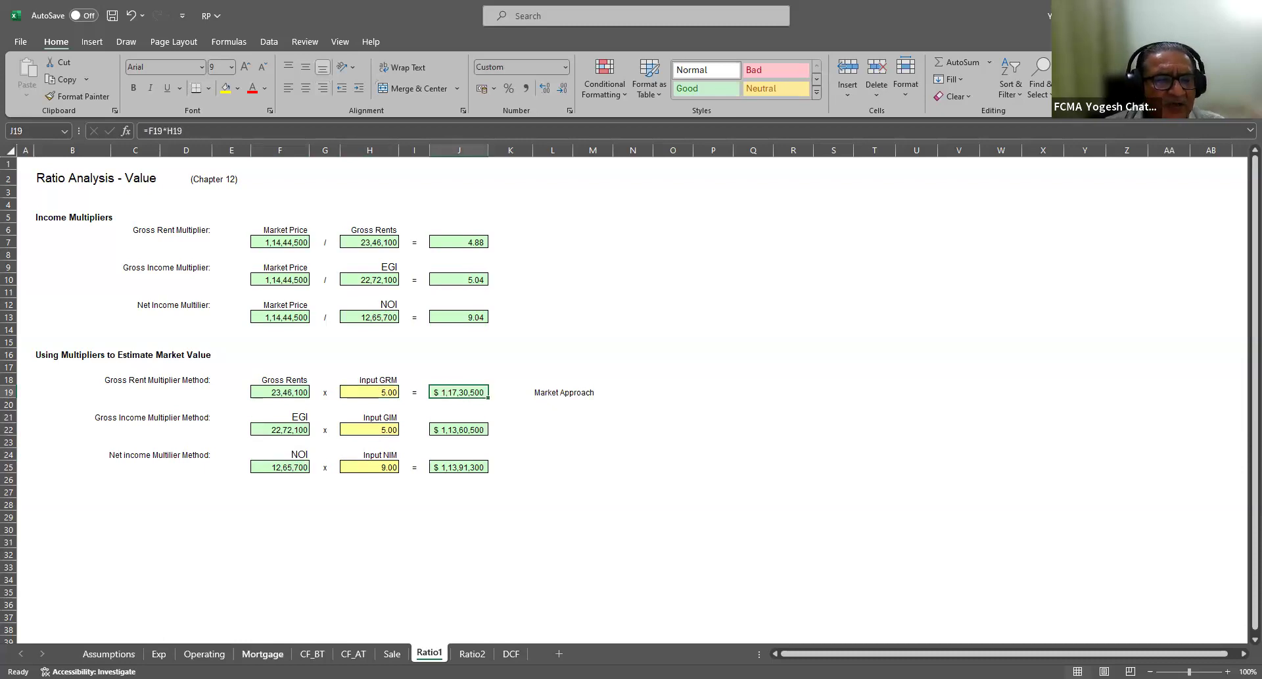
click(298, 391)
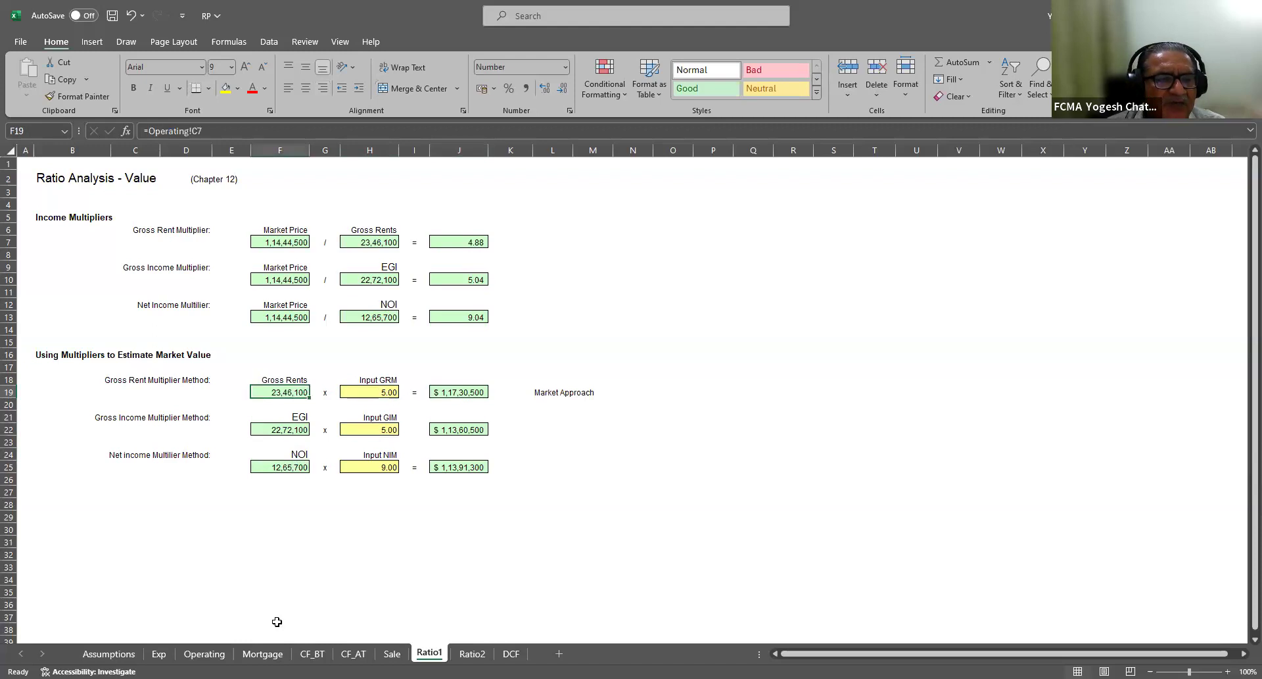
Go through the CF_AT, CF_BT, Mortgage and Ratio2 sheets to the DCF sheet and inspect its before-tax and after-tax IRR
click(346, 653)
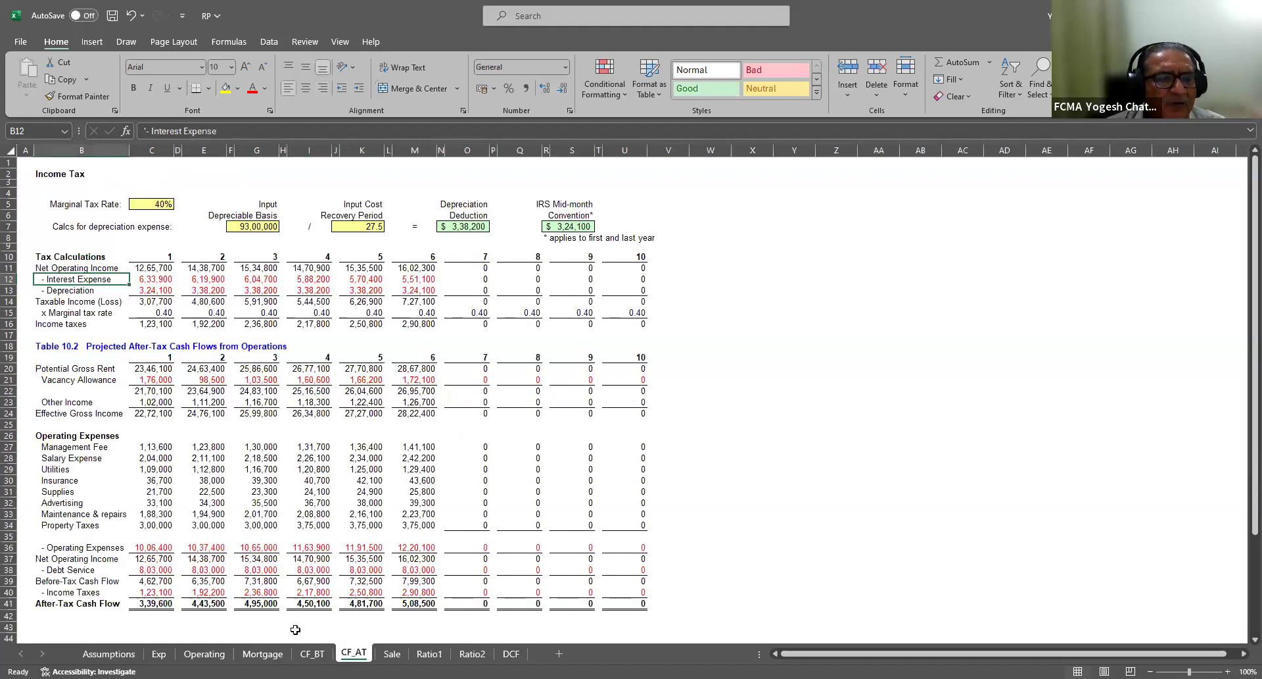
click(305, 654)
click(273, 654)
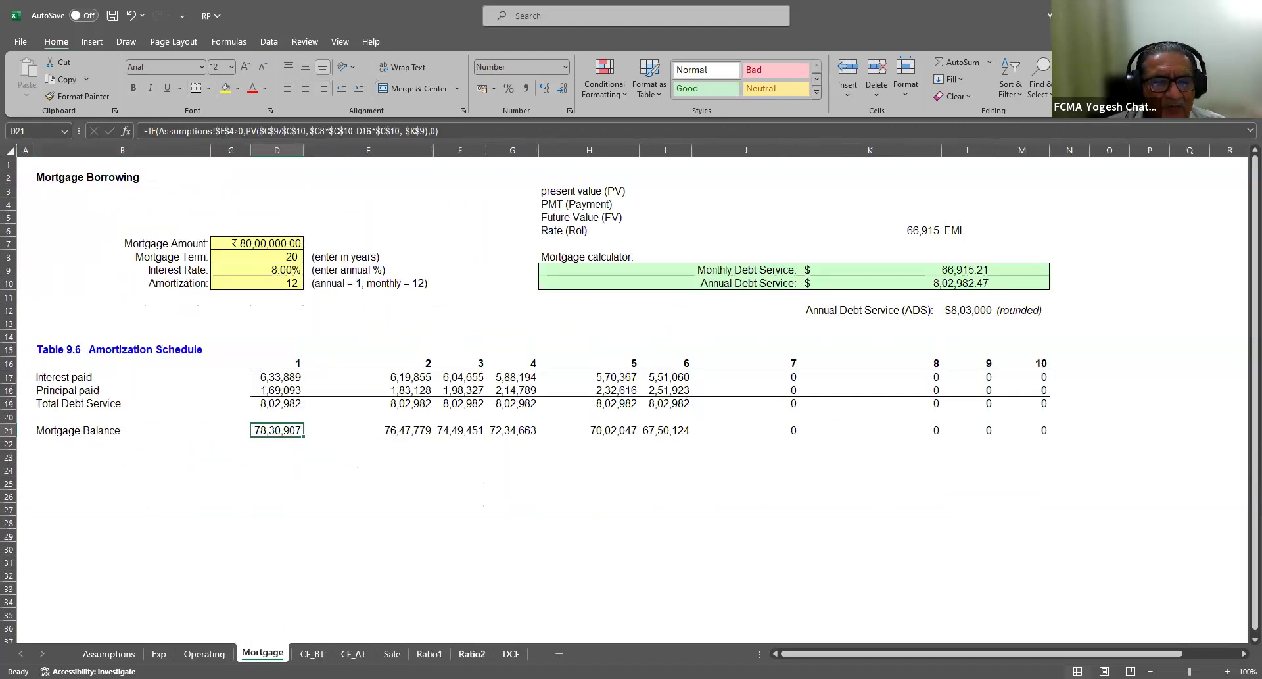
click(472, 653)
key(ctrl+Page_Down)
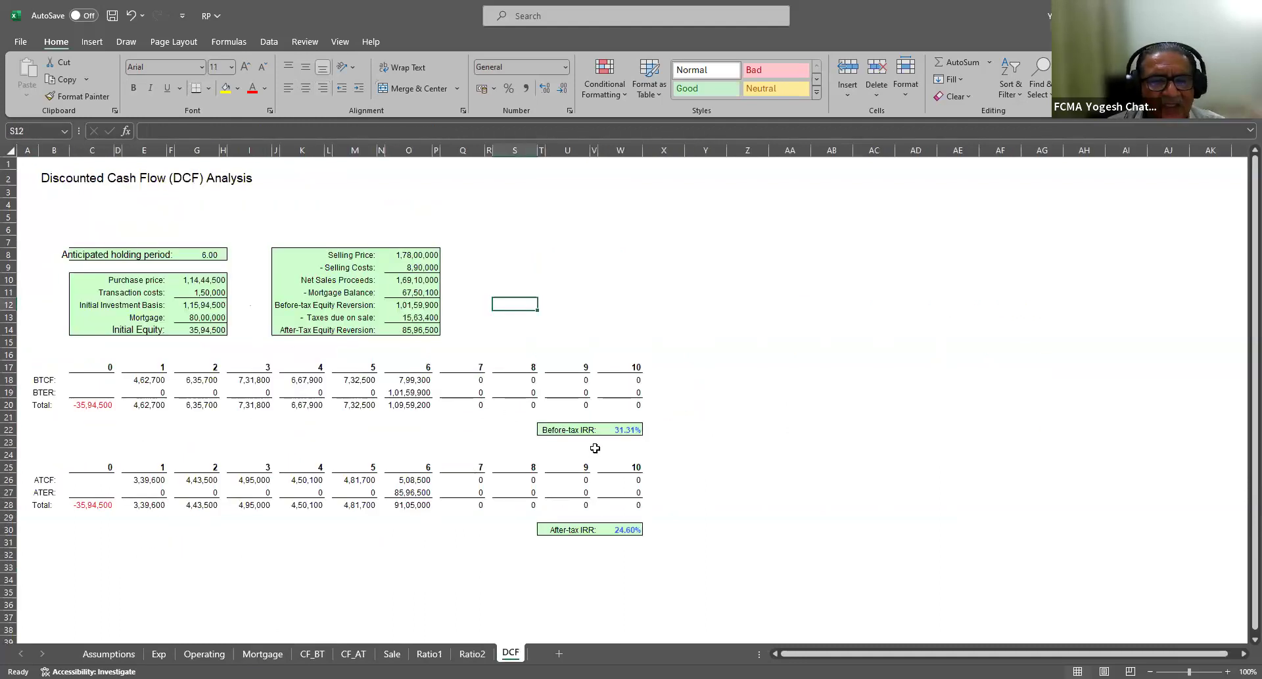
click(634, 429)
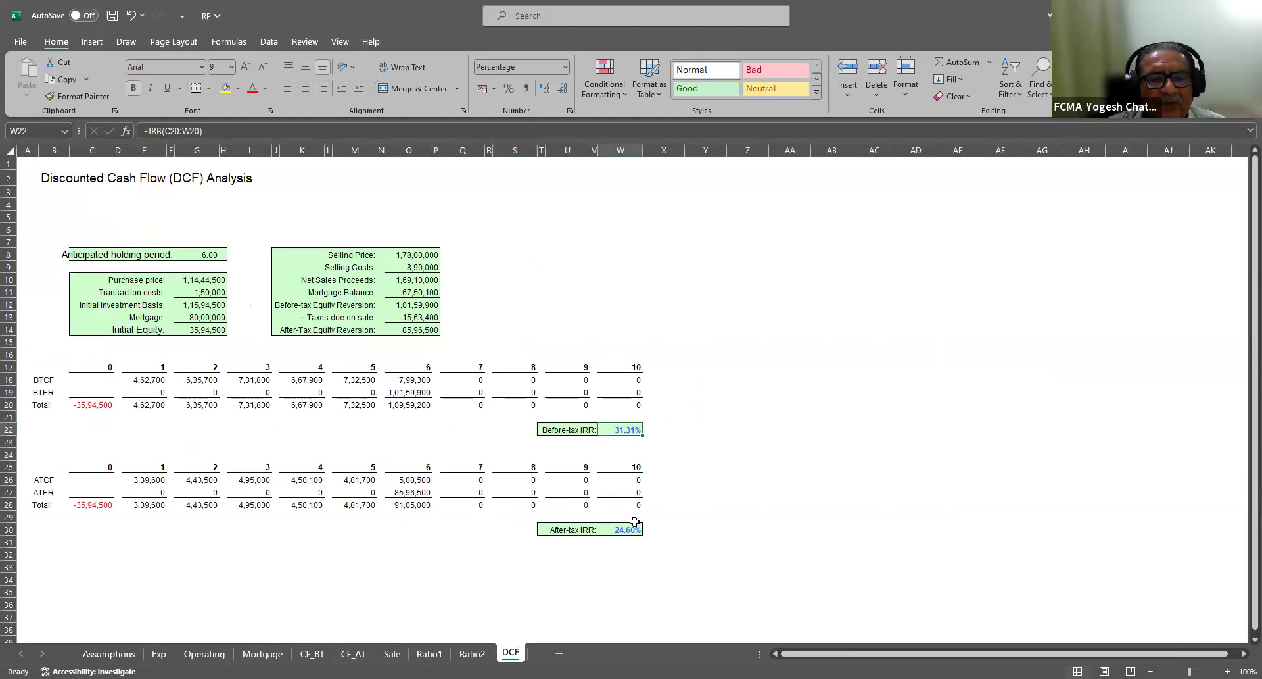
click(628, 540)
Add the note "IRR = Rate at which the cash outflows equal to cash inflows" in cell Y22 of the DCF sheet
click(695, 428)
text(IR)
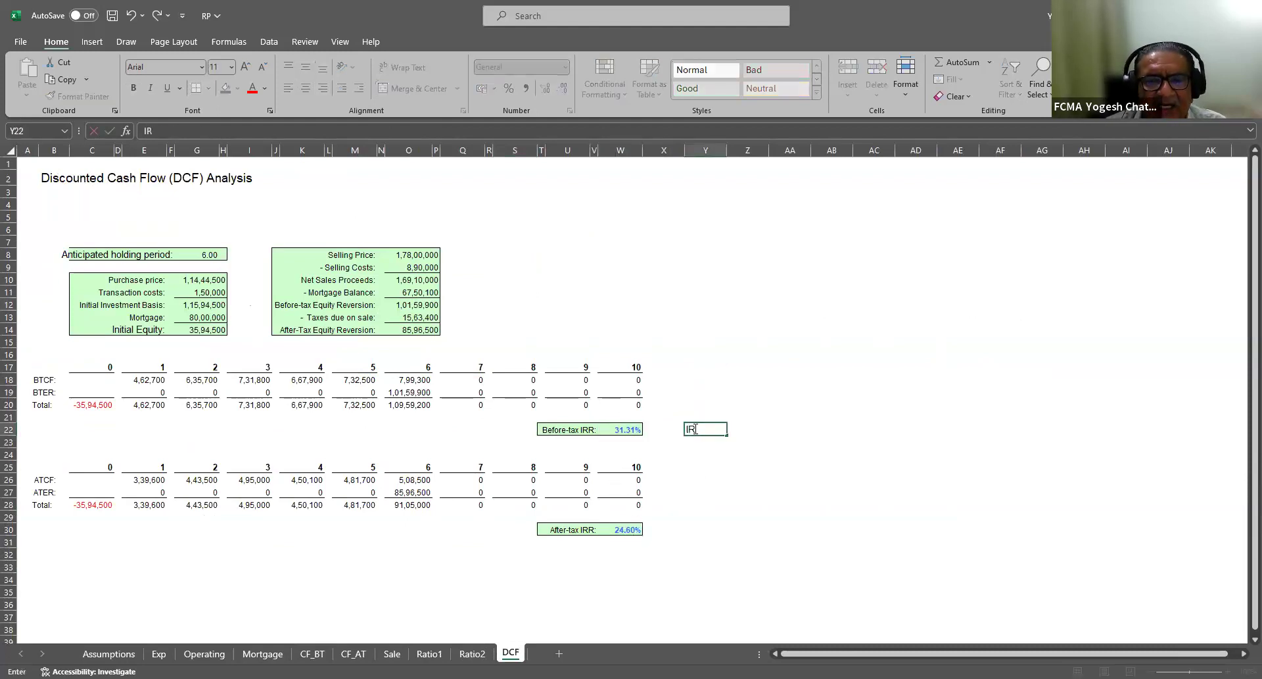
text(R = Rate )
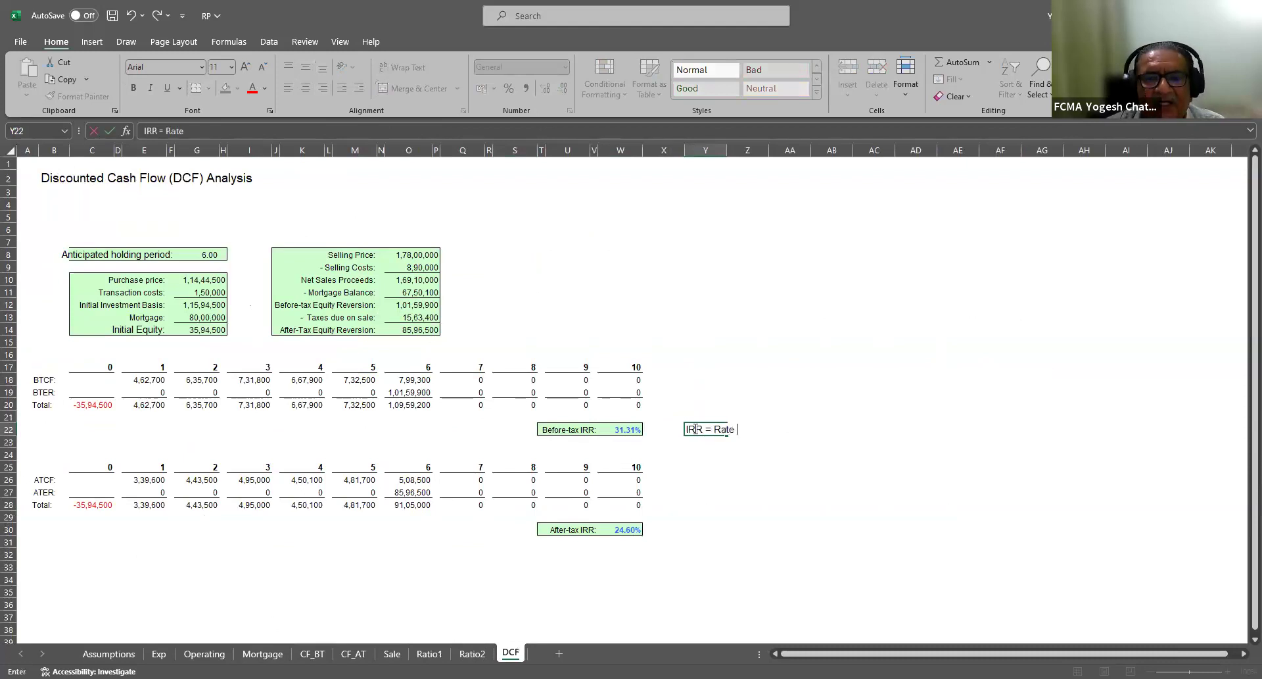
text(at which)
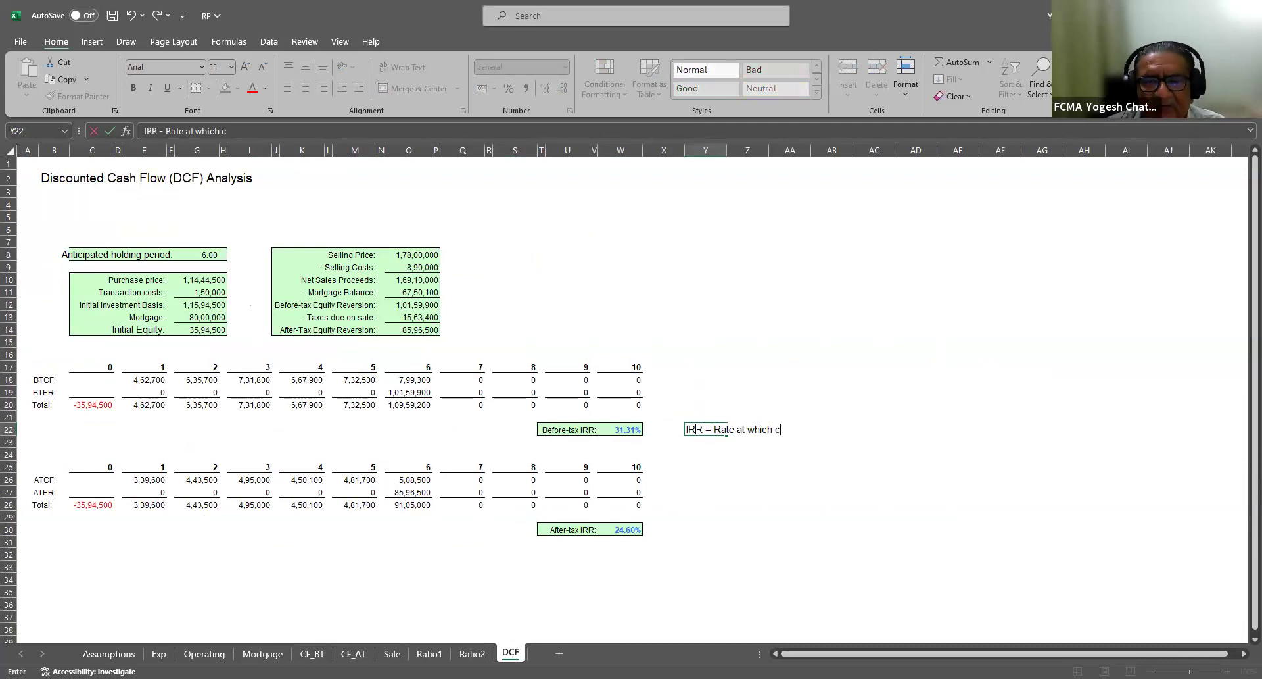
text( the cash outflows equal to cash inflows)
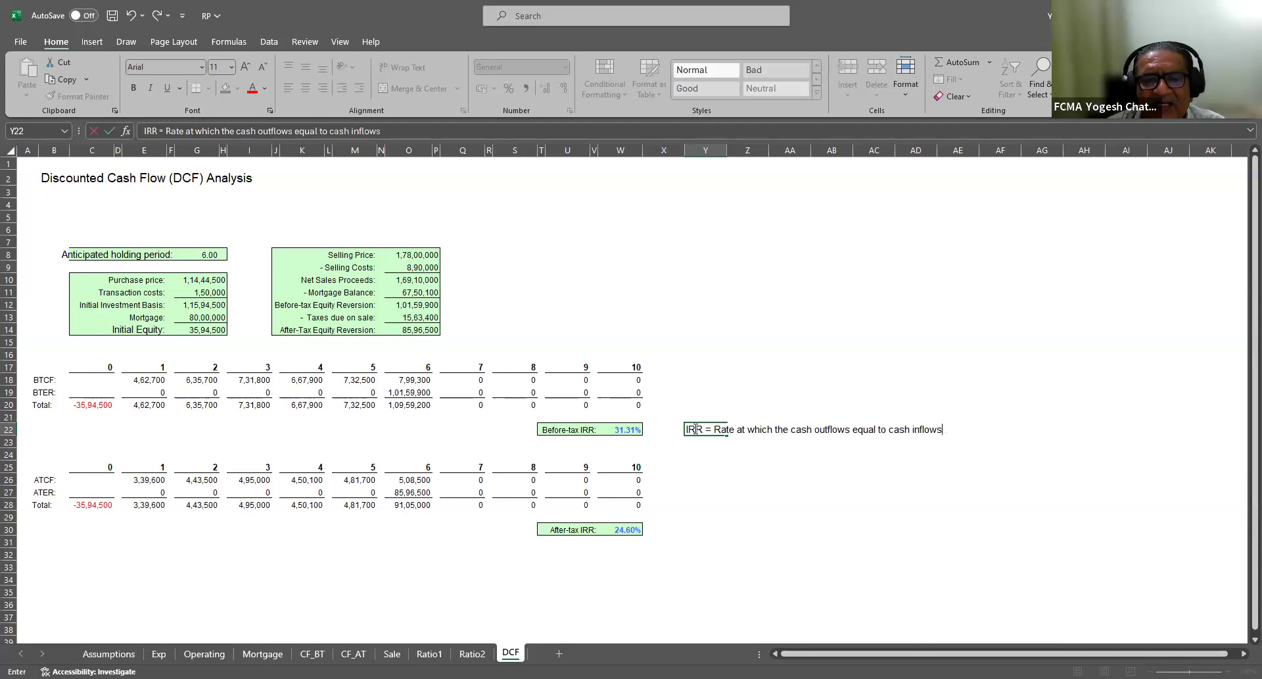
key(Return)
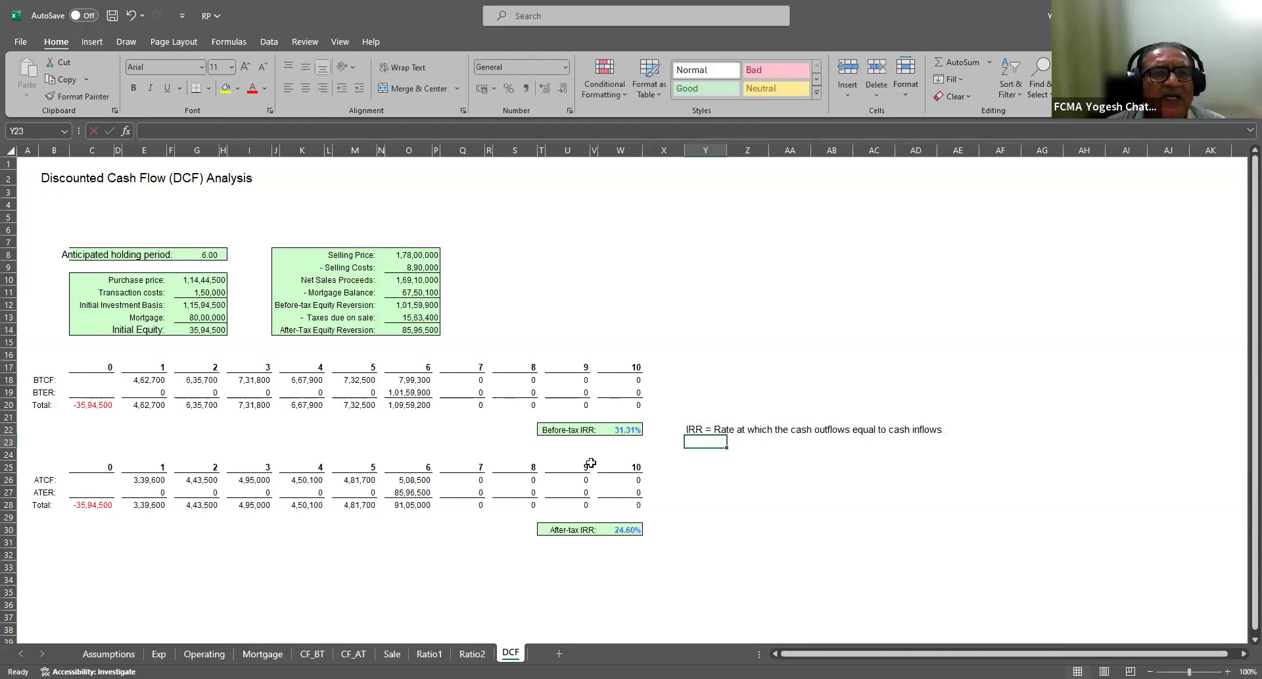
click(563, 526)
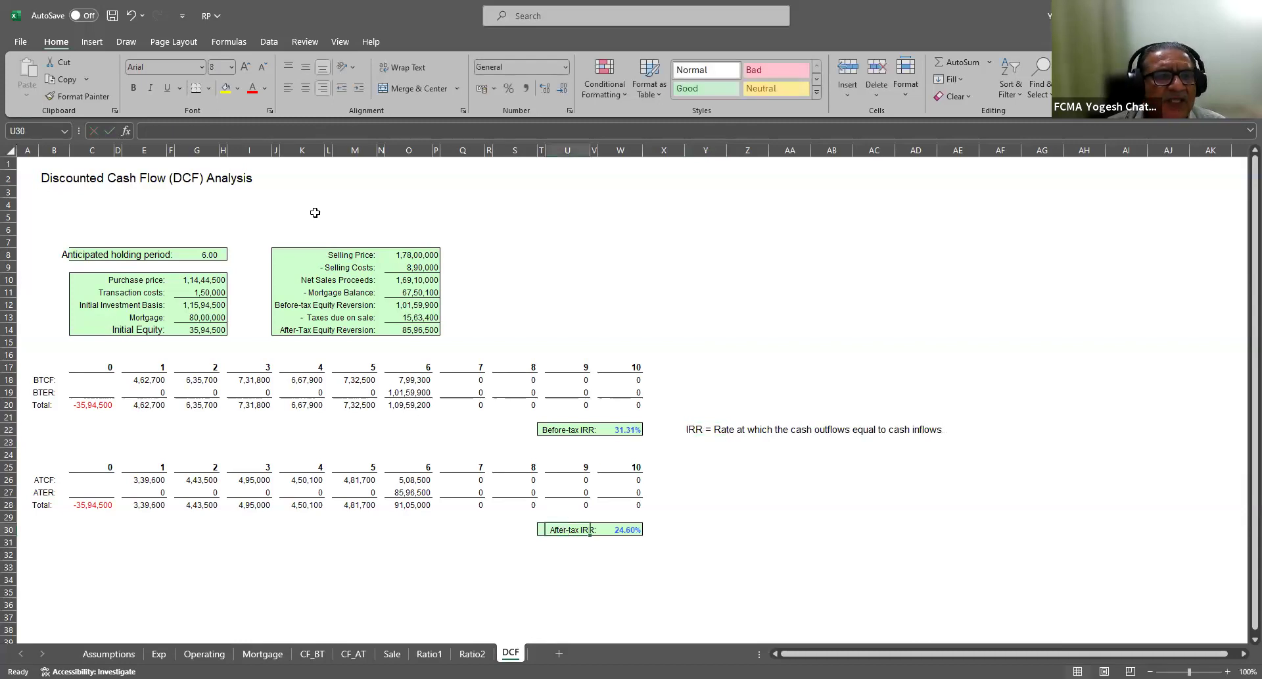